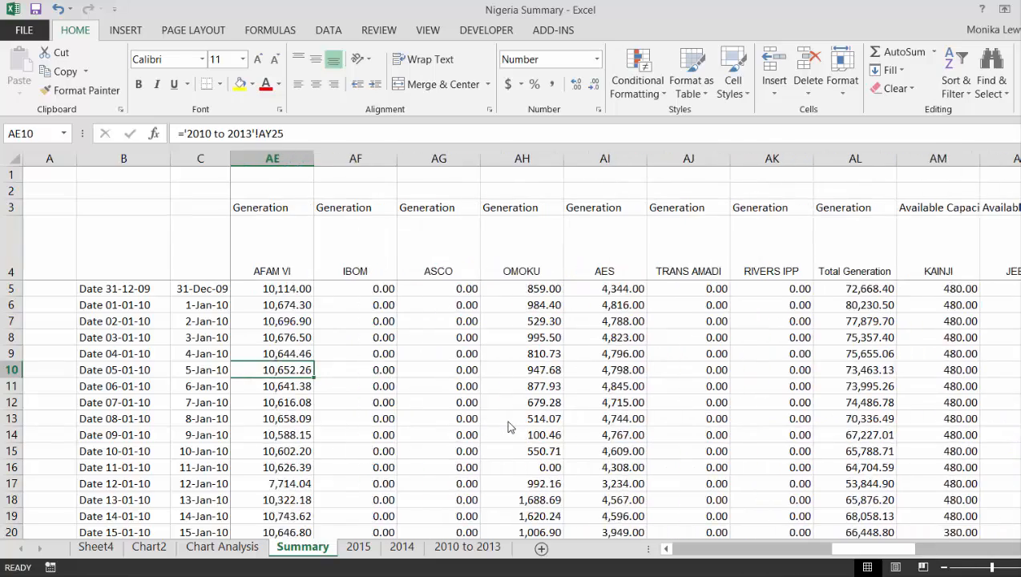
Examine the daily generation columns for the individual power plants in the Summary sheet.
{"action": "key", "text": "Right"}
{"action": "key", "text": "Left"}
{"action": "key", "text": "Left"}
{"action": "key", "text": "Left"}
{"action": "key", "text": "Left"}
{"action": "key", "text": "Left"}
{"action": "key", "text": "Left"}
{"action": "key", "text": "Left"}
{"action": "key", "text": "Left"}
{"action": "key", "text": "Left"}
{"action": "key", "text": "Left"}
{"action": "key", "text": "Left"}
{"action": "key", "text": "Left"}
{"action": "key", "text": "Left"}
{"action": "key", "text": "Left"}
{"action": "key", "text": "Left"}
{"action": "key", "text": "Left"}
{"action": "key", "text": "Left"}
{"action": "key", "text": "Left"}
{"action": "key", "text": "Left"}
{"action": "key", "text": "Left"}
{"action": "key", "text": "Left"}
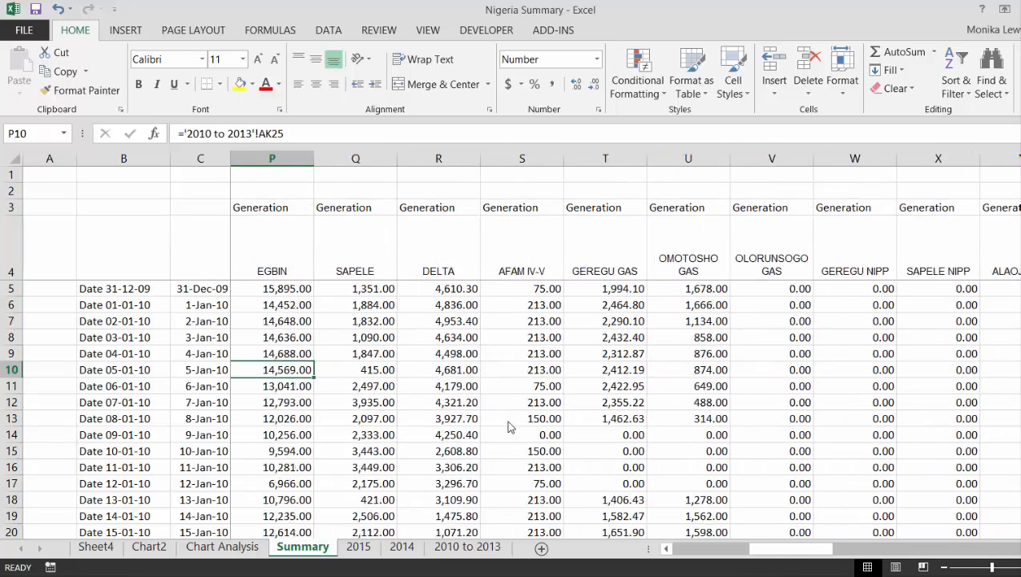
Examine the outage, water management and total transmission and distribution columns of the Summary sheet.
{"action": "key", "text": "Right"}
{"action": "key", "text": "Right"}
{"action": "key", "text": "Right"}
{"action": "key", "text": "Right"}
{"action": "key", "text": "Right"}
{"action": "key", "text": "Right"}
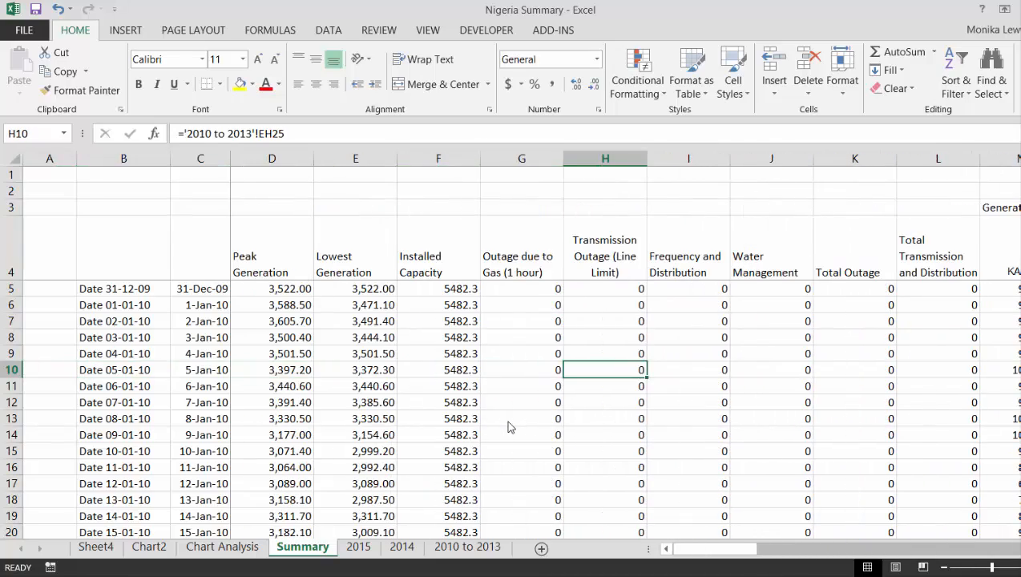
{"action": "key", "text": "Left"}
{"action": "key", "text": "Right"}
{"action": "key", "text": "Right"}
{"action": "key", "text": "Right"}
{"action": "key", "text": "Right"}
{"action": "key", "text": "Right"}
{"action": "key", "text": "Right"}
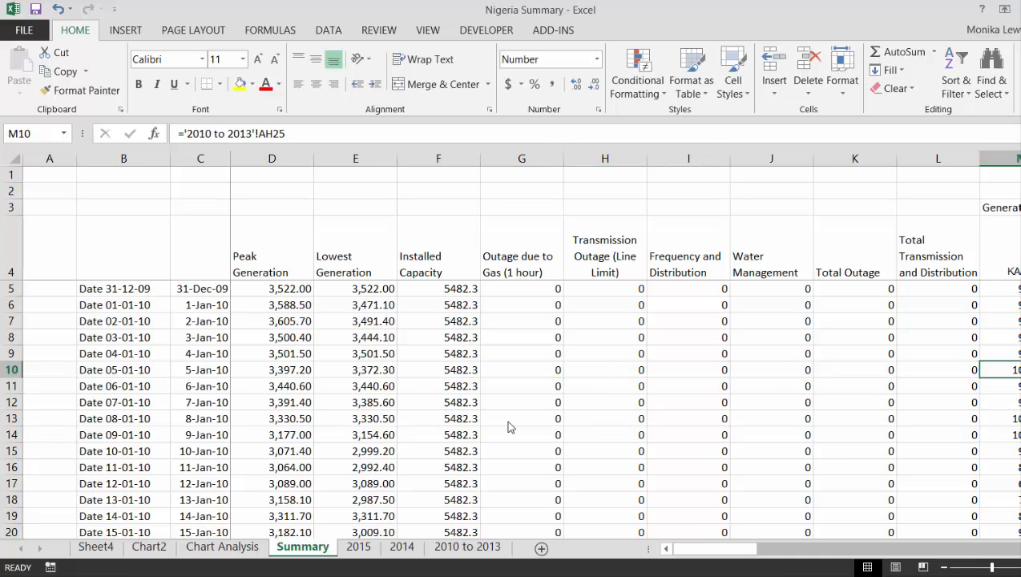
{"action": "key", "text": "Left"}
{"action": "key", "text": "Left"}
{"action": "key", "text": "Left"}
{"action": "key", "text": "Left"}
{"action": "key", "text": "Left"}
{"action": "key", "text": "Left"}
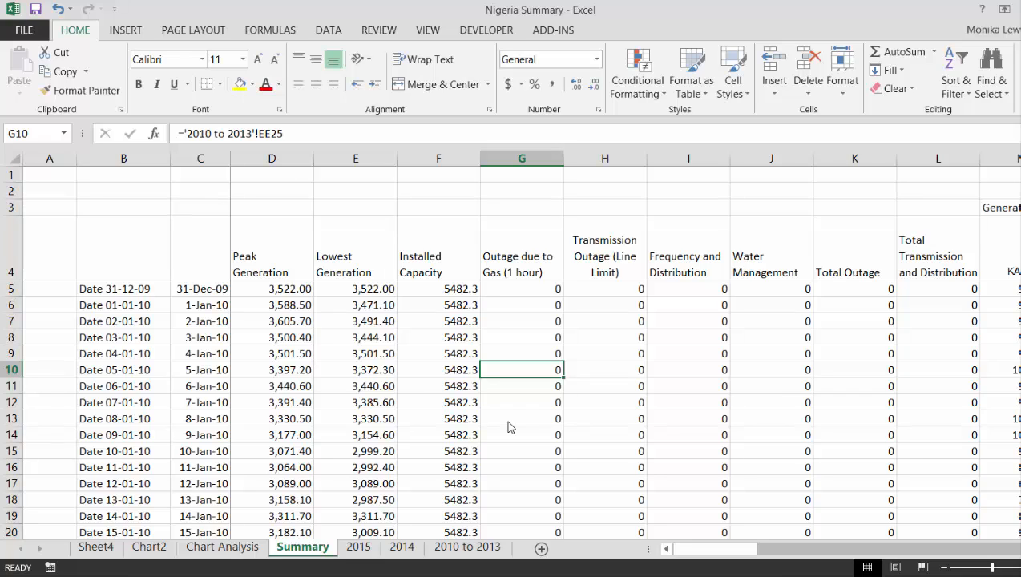
Look through the planned summary list in Sheet4, the Chart Analysis sheet and the 2015 sheet.
{"action": "key", "text": "ctrl+Page_Up"}
{"action": "key", "text": "ctrl+Page_Up"}
{"action": "key", "text": "ctrl+Page_Up"}
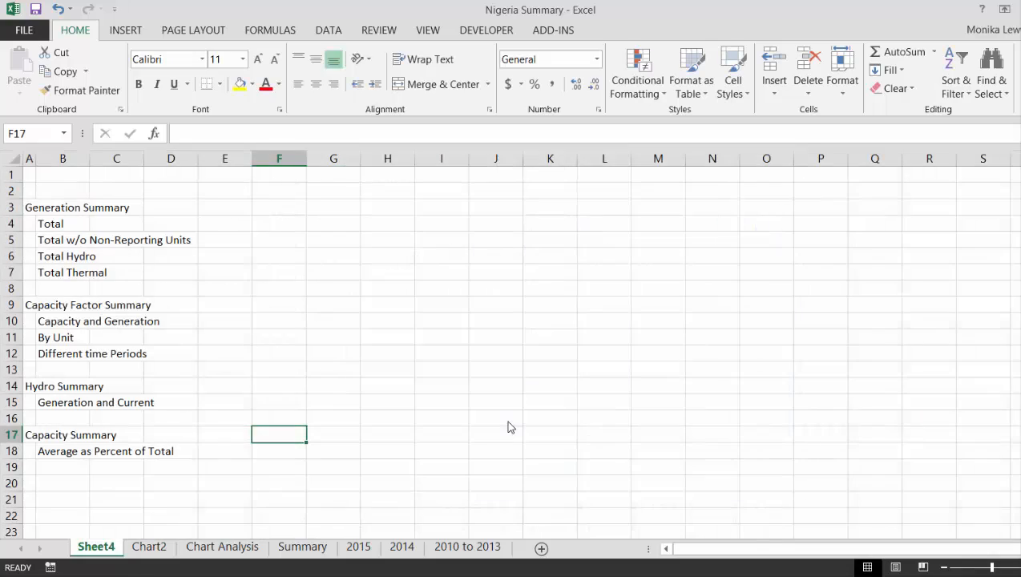
{"action": "key", "text": "ctrl+Page_Down"}
{"action": "key", "text": "ctrl+Page_Down"}
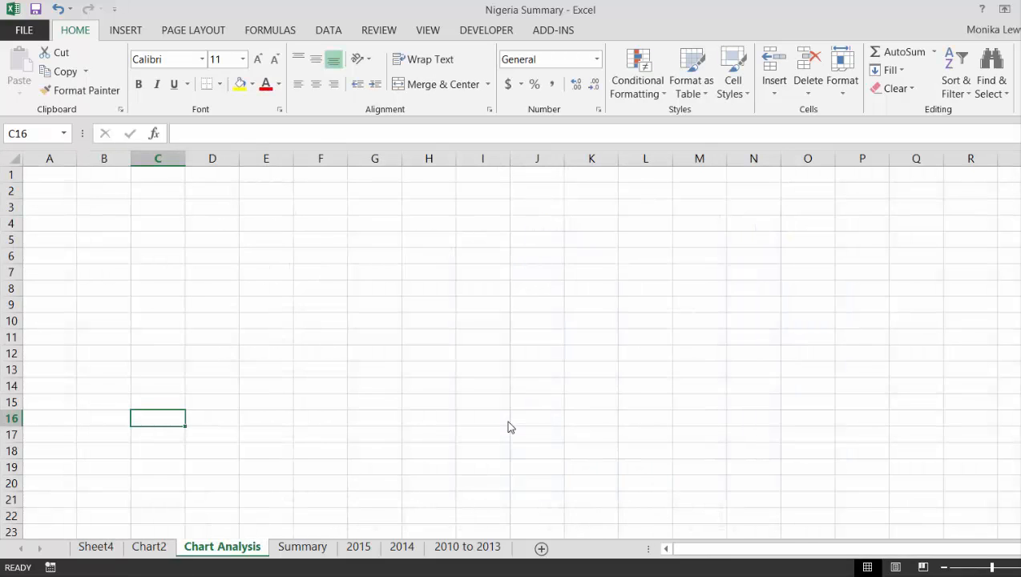
{"action": "key", "text": "ctrl+Page_Down"}
{"action": "key", "text": "ctrl+Page_Down"}
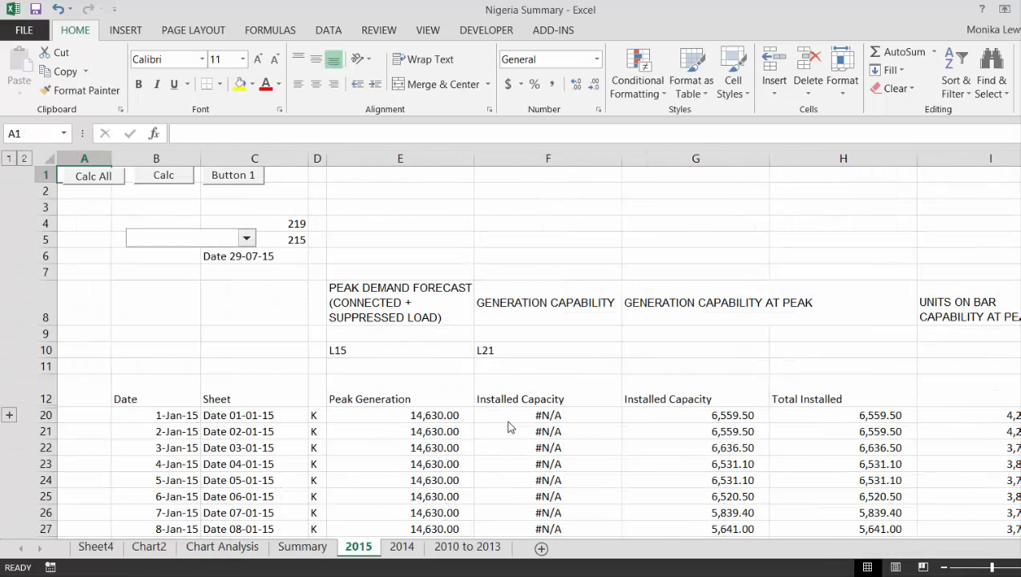
Return to the Summary sheet and review the row 4 headings from Outage due to Gas back to Peak Generation.
{"action": "key", "text": "ctrl+Page_Up"}
{"action": "key", "text": "Up"}
{"action": "key", "text": "Up"}
{"action": "key", "text": "Up"}
{"action": "key", "text": "Up"}
{"action": "key", "text": "Up"}
{"action": "key", "text": "Up"}
{"action": "key", "text": "Up"}
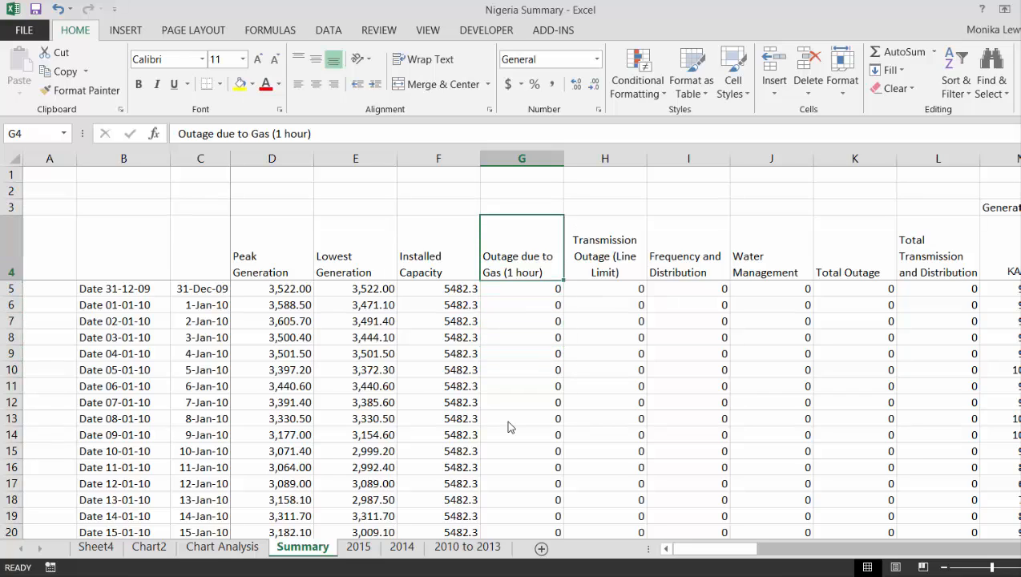
{"action": "key", "text": "Left"}
{"action": "key", "text": "Down"}
{"action": "key", "text": "Left"}
{"action": "key", "text": "Left"}
{"action": "key", "text": "Left"}
{"action": "key", "text": "Left"}
{"action": "key", "text": "Right"}
{"action": "key", "text": "Right"}
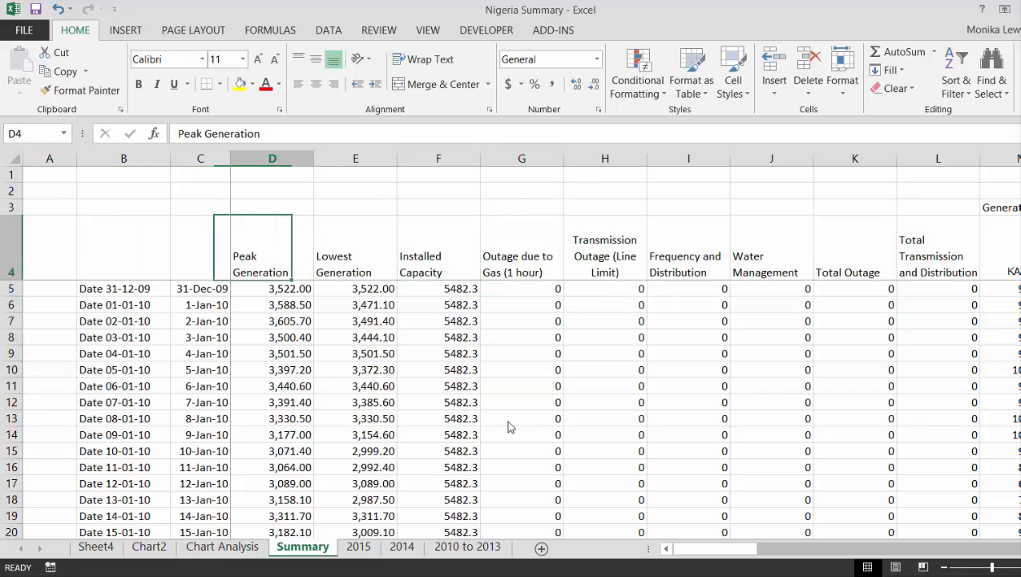
Review the Summary headings across plant generation and available capacity through to the hydro discharge and spillage columns.
{"action": "key", "text": "Right"}
{"action": "key", "text": "Right"}
{"action": "key", "text": "Right"}
{"action": "key", "text": "Right"}
{"action": "key", "text": "Right"}
{"action": "key", "text": "Right"}
{"action": "key", "text": "Right"}
{"action": "key", "text": "Right"}
{"action": "key", "text": "Right"}
{"action": "key", "text": "Right"}
{"action": "key", "text": "Right"}
{"action": "key", "text": "Right"}
{"action": "key", "text": "Right"}
{"action": "key", "text": "Right"}
{"action": "key", "text": "Right"}
{"action": "key", "text": "Right"}
{"action": "key", "text": "Right"}
{"action": "key", "text": "Right"}
{"action": "key", "text": "Right"}
{"action": "key", "text": "Right"}
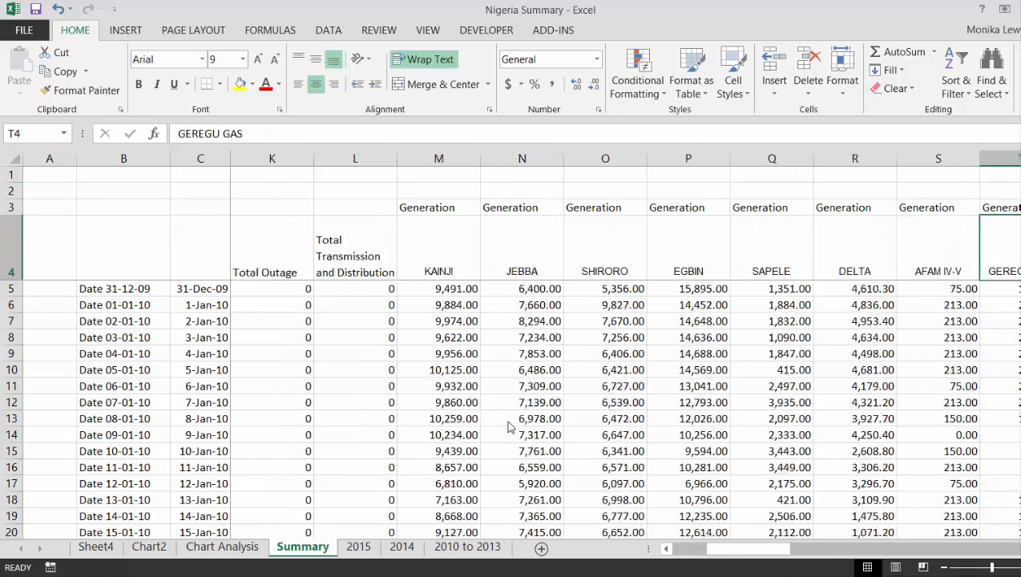
{"action": "key", "text": "Right"}
{"action": "key", "text": "Right"}
{"action": "key", "text": "Right"}
{"action": "key", "text": "Right"}
{"action": "key", "text": "Right"}
{"action": "key", "text": "Right"}
{"action": "key", "text": "Right"}
{"action": "key", "text": "Right"}
{"action": "key", "text": "Right"}
{"action": "key", "text": "Right"}
{"action": "key", "text": "Right"}
{"action": "key", "text": "Right"}
{"action": "key", "text": "Right"}
{"action": "key", "text": "Right"}
{"action": "key", "text": "Right"}
{"action": "key", "text": "Right"}
{"action": "key", "text": "Right"}
{"action": "key", "text": "Right"}
{"action": "key", "text": "Right"}
{"action": "key", "text": "Right"}
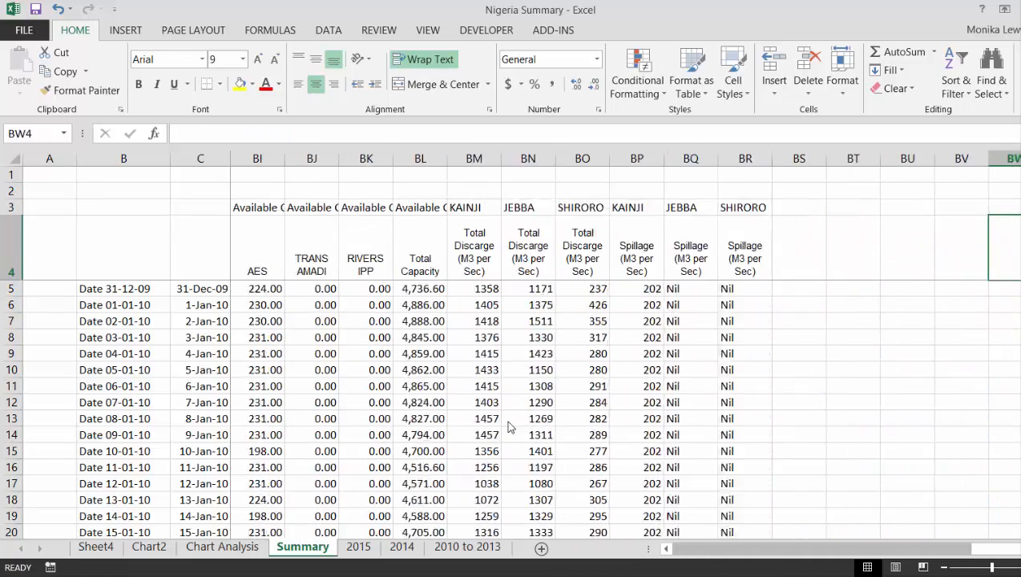
Go back through the available capacity and generation headings to the Peak Generation heading in cell D4.
{"action": "key", "text": "Left"}
{"action": "key", "text": "Left"}
{"action": "key", "text": "Left"}
{"action": "key", "text": "Left"}
{"action": "key", "text": "Left"}
{"action": "key", "text": "Left"}
{"action": "key", "text": "Left"}
{"action": "key", "text": "Left"}
{"action": "key", "text": "Left"}
{"action": "key", "text": "Left"}
{"action": "key", "text": "Left"}
{"action": "key", "text": "Left"}
{"action": "key", "text": "Left"}
{"action": "key", "text": "Left"}
{"action": "key", "text": "Left"}
{"action": "key", "text": "Left"}
{"action": "key", "text": "Left"}
{"action": "key", "text": "Left"}
{"action": "key", "text": "Left"}
{"action": "key", "text": "Left"}
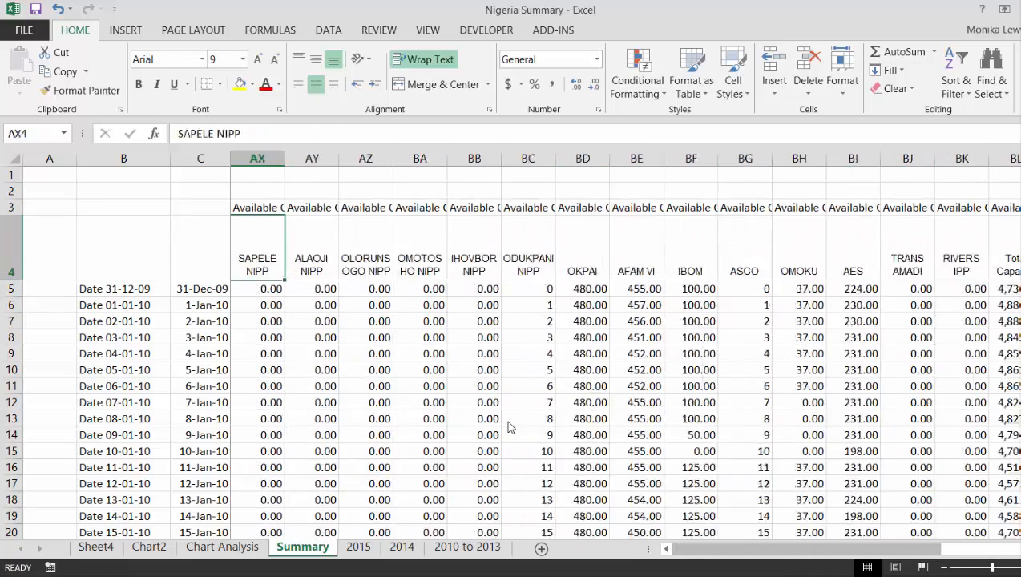
{"action": "key", "text": "Left"}
{"action": "key", "text": "Left"}
{"action": "key", "text": "Left"}
{"action": "key", "text": "Left"}
{"action": "key", "text": "Left"}
{"action": "key", "text": "Left"}
{"action": "key", "text": "Left"}
{"action": "key", "text": "Left"}
{"action": "key", "text": "Left"}
{"action": "key", "text": "Left"}
{"action": "key", "text": "Left"}
{"action": "key", "text": "Left"}
{"action": "key", "text": "Left"}
{"action": "key", "text": "Left"}
{"action": "key", "text": "Left"}
{"action": "key", "text": "Left"}
{"action": "key", "text": "Left"}
{"action": "key", "text": "Left"}
{"action": "key", "text": "Left"}
{"action": "key", "text": "Left"}
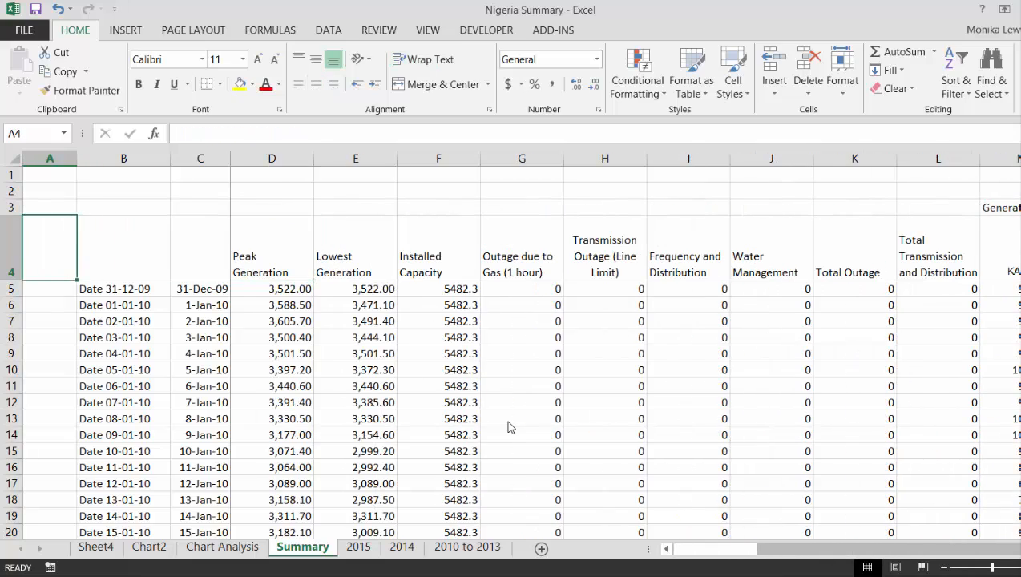
{"action": "key", "text": "Right"}
{"action": "key", "text": "Right"}
{"action": "key", "text": "Right"}
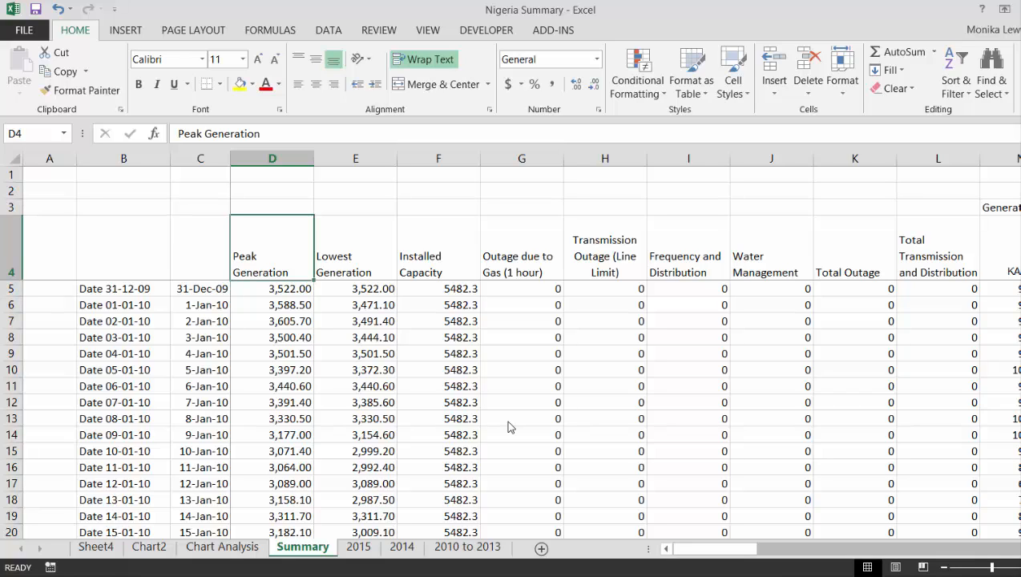
Select the first date entry of the Summary sheet, in cell C5, to inspect its formula.
{"action": "key", "text": "Down"}
{"action": "key", "text": "Left"}
{"action": "key", "text": "Left"}
{"action": "key", "text": "Right"}
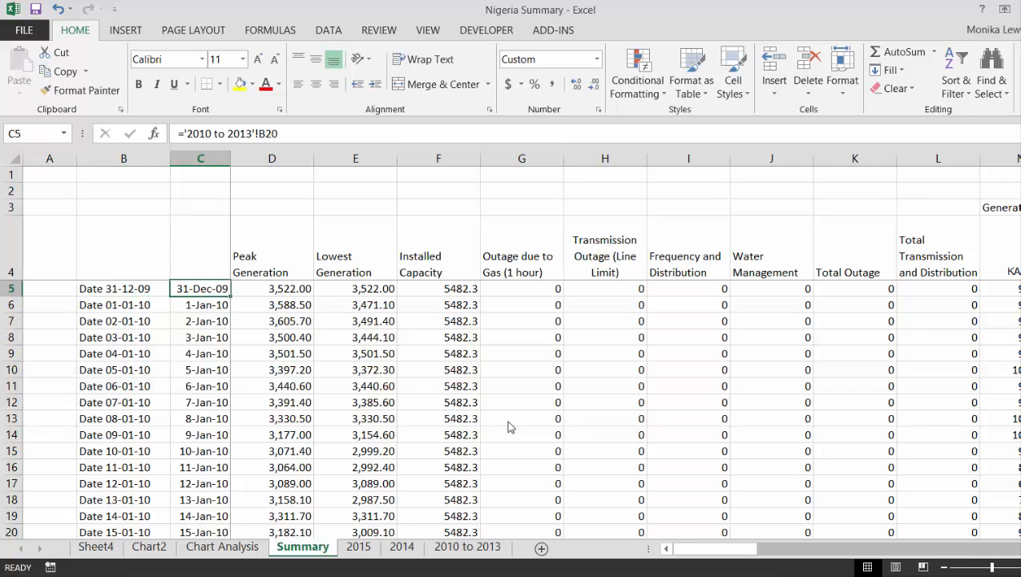
Examine the date formulas down column C of the Summary sheet and return to the top of the column.
{"action": "key", "text": "Down"}
{"action": "key", "text": "Down"}
{"action": "key", "text": "Down"}
{"action": "key", "text": "Down"}
{"action": "key", "text": "Down"}
{"action": "key", "text": "Down"}
{"action": "key", "text": "Down"}
{"action": "key", "text": "Down"}
{"action": "key", "text": "Down"}
{"action": "key", "text": "Down"}
{"action": "key", "text": "Down"}
{"action": "key", "text": "Down"}
{"action": "key", "text": "Down"}
{"action": "key", "text": "Down"}
{"action": "key", "text": "Down"}
{"action": "key", "text": "Down"}
{"action": "key", "text": "Down"}
{"action": "key", "text": "Down"}
{"action": "key", "text": "Down"}
{"action": "key", "text": "Down"}
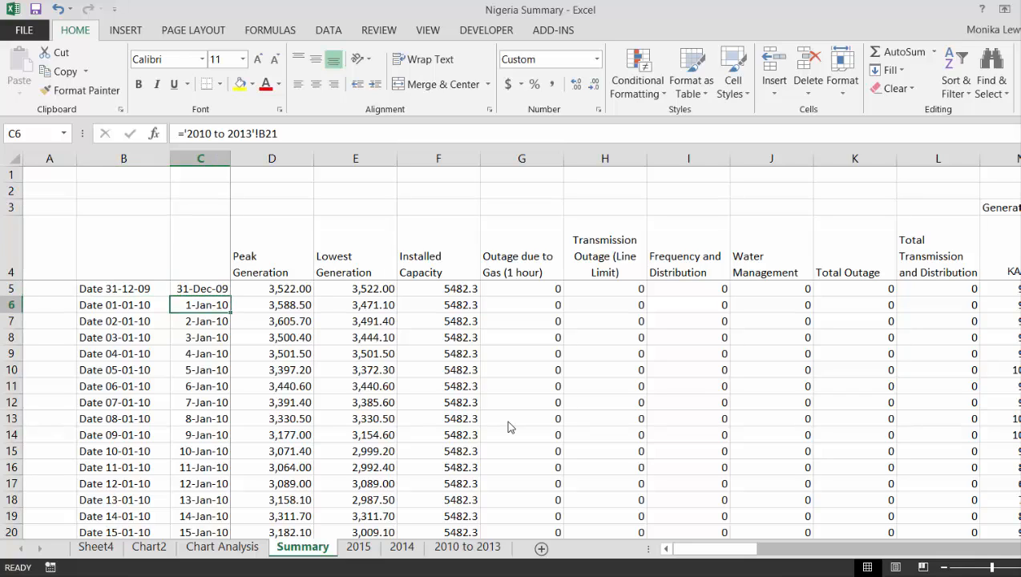
{"action": "key", "text": "Up"}
{"action": "key", "text": "Up"}
{"action": "key", "text": "Up"}
{"action": "key", "text": "Up"}
{"action": "key", "text": "Up"}
{"action": "key", "text": "Up"}
{"action": "key", "text": "Up"}
{"action": "key", "text": "Up"}
{"action": "key", "text": "Up"}
{"action": "key", "text": "Up"}
{"action": "key", "text": "Up"}
{"action": "key", "text": "Up"}
{"action": "key", "text": "Up"}
{"action": "key", "text": "Up"}
{"action": "key", "text": "Up"}
{"action": "key", "text": "Up"}
{"action": "key", "text": "Up"}
{"action": "key", "text": "Up"}
{"action": "key", "text": "Up"}
{"action": "key", "text": "Up"}
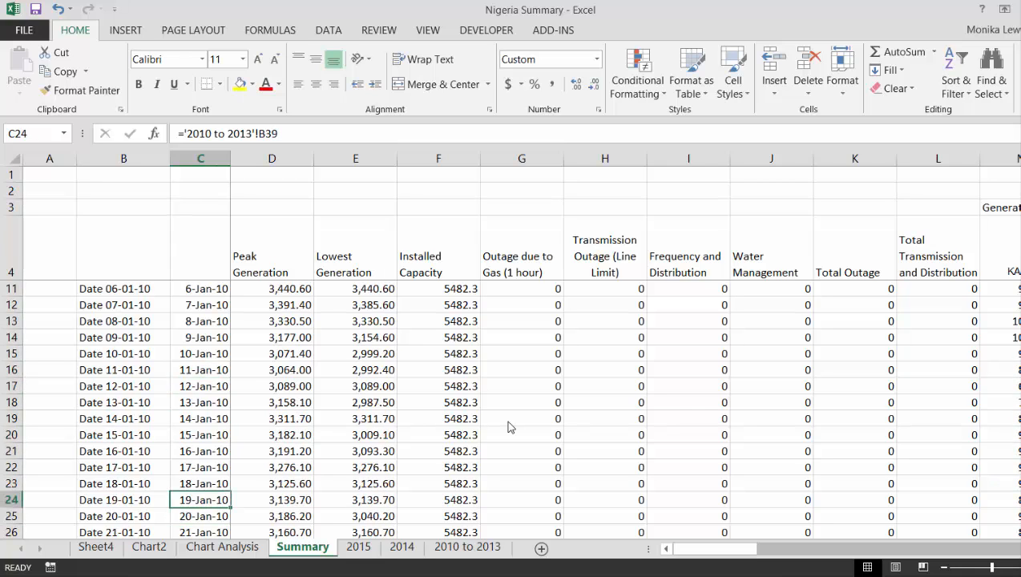
{"action": "key", "text": "Down"}
{"action": "key", "text": "Down"}
{"action": "key", "text": "Down"}
{"action": "key", "text": "Down"}
{"action": "key", "text": "Down"}
{"action": "key", "text": "Down"}
{"action": "key", "text": "Down"}
{"action": "key", "text": "Down"}
{"action": "key", "text": "Down"}
{"action": "key", "text": "Down"}
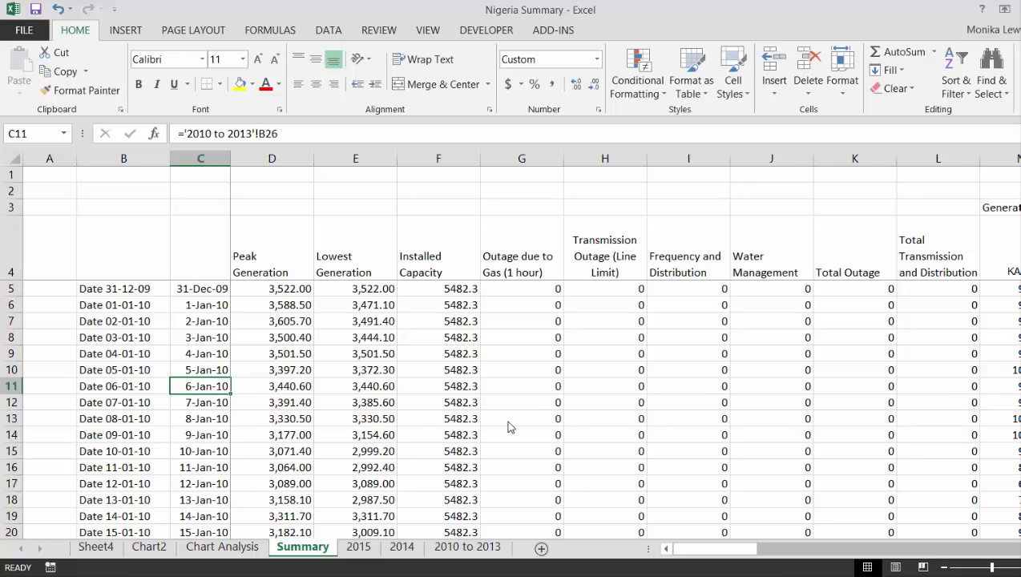
{"action": "key", "text": "Up"}
{"action": "key", "text": "Up"}
{"action": "key", "text": "Up"}
{"action": "key", "text": "Up"}
{"action": "key", "text": "Up"}
{"action": "key", "text": "Up"}
{"action": "key", "text": "Up"}
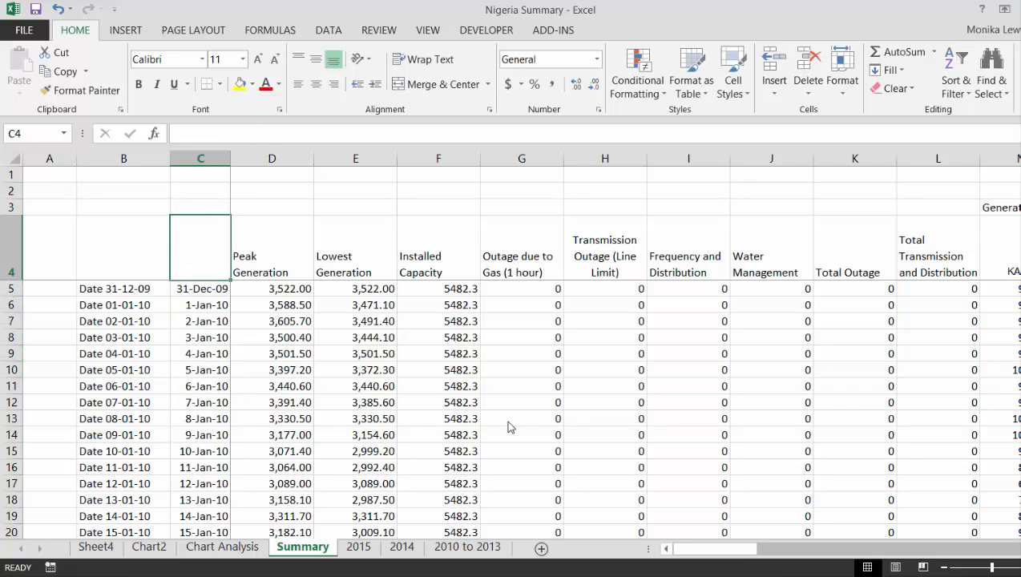
Copy all dates in column C of the Summary sheet, from C5 down to the last entry in C1565.
{"action": "key", "text": "Down"}
{"action": "key", "text": "ctrl+shift+Down"}
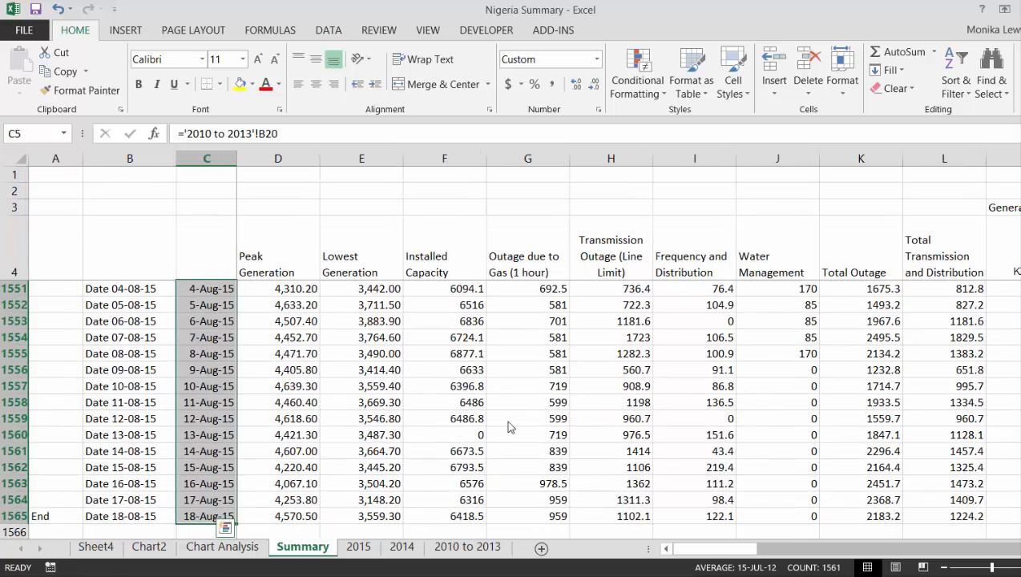
{"action": "key", "text": "ctrl+c"}
Paste the copied dates as values only into the Chart Analysis sheet, starting at cell B3.
{"action": "key", "text": "ctrl+Page_Up"}
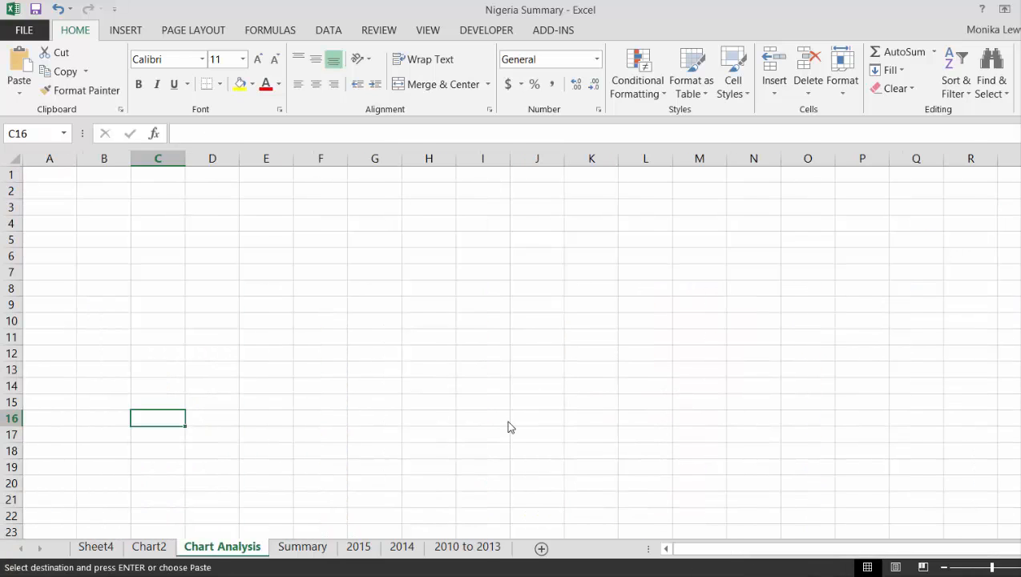
{"action": "key", "text": "Left"}
{"action": "key", "text": "Left"}
{"action": "key", "text": "Up"}
{"action": "key", "text": "Up"}
{"action": "key", "text": "Up"}
{"action": "key", "text": "Up"}
{"action": "key", "text": "Up"}
{"action": "key", "text": "Up"}
{"action": "key", "text": "Up"}
{"action": "key", "text": "Up"}
{"action": "key", "text": "Up"}
{"action": "key", "text": "Up"}
{"action": "key", "text": "Up"}
{"action": "key", "text": "Up"}
{"action": "key", "text": "Up"}
{"action": "key", "text": "Up"}
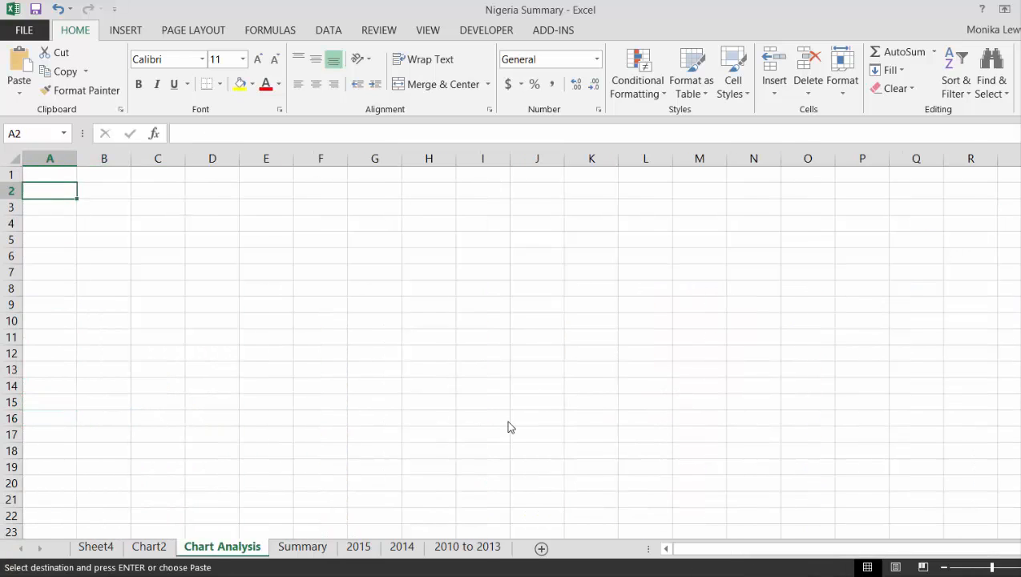
{"action": "key", "text": "Right"}
{"action": "key", "text": "Down"}
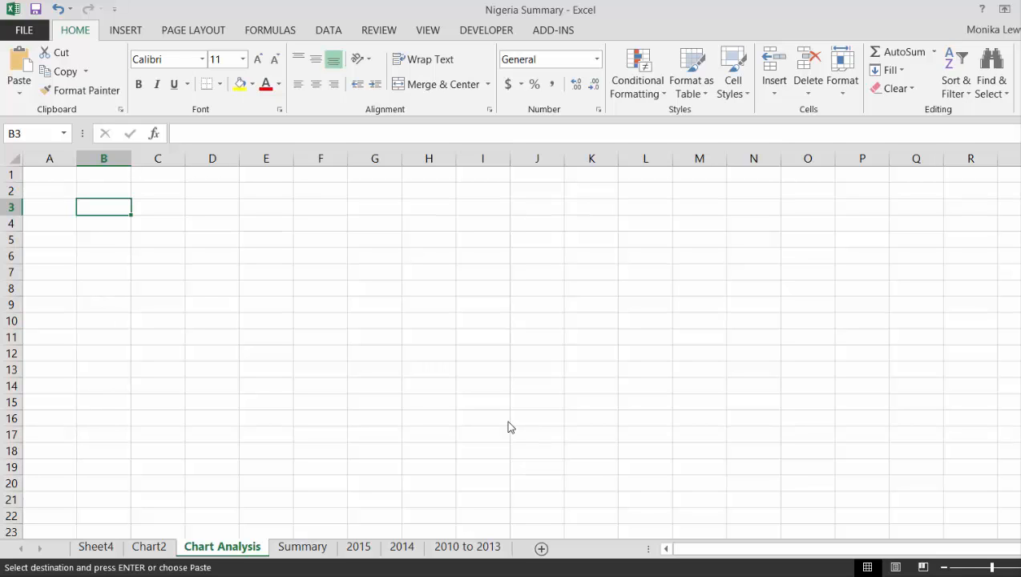
{"action": "key", "text": "ctrl+alt+v"}
{"action": "key", "text": "v"}
{"action": "key", "text": "Return"}
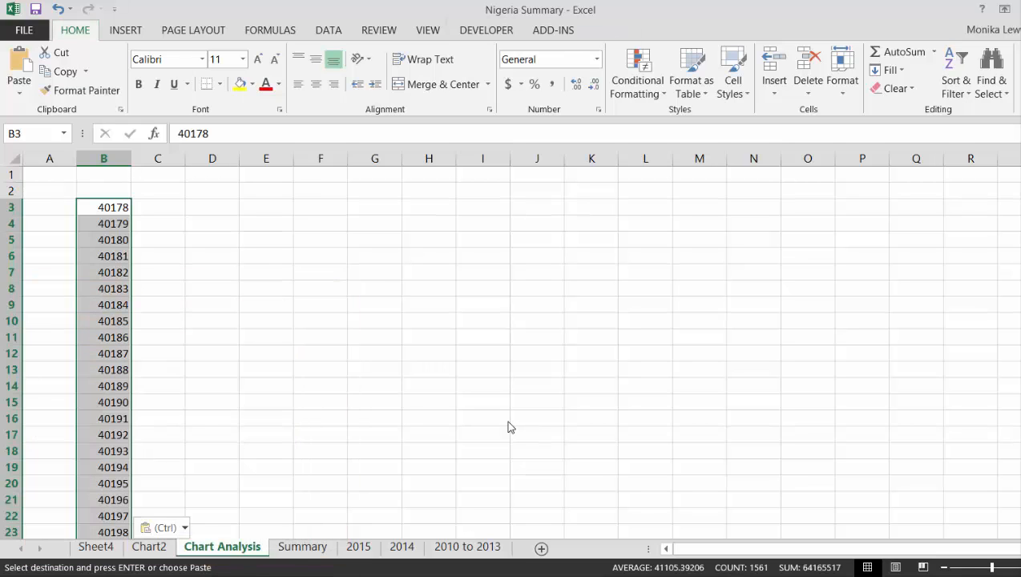
Apply the day-month-year date format to the pasted values in column B of Chart Analysis.
{"action": "key", "text": "ctrl+shift+3"}
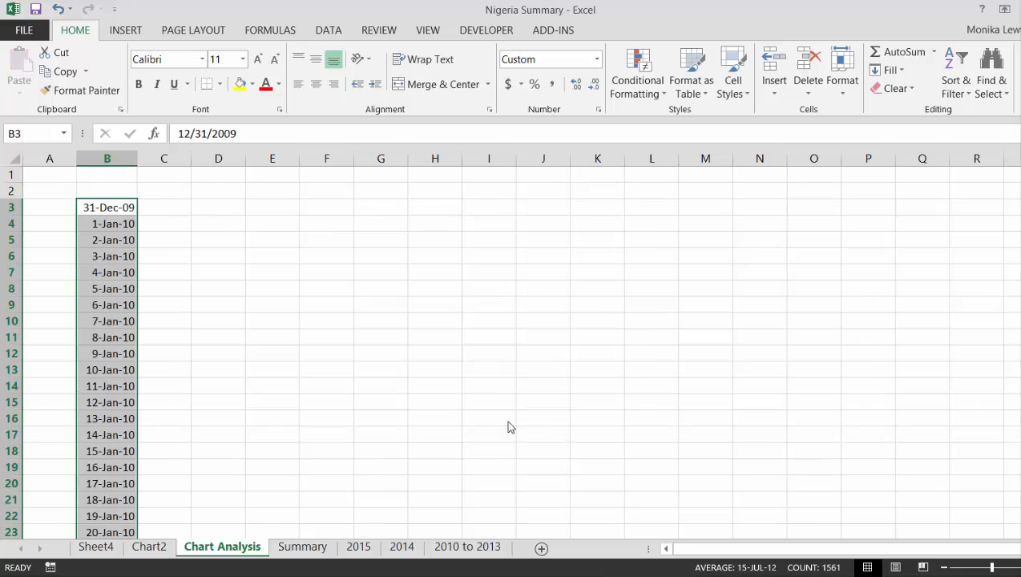
{"action": "key", "text": "ctrl+shift+Up"}
{"action": "key", "text": "Down"}
{"action": "key", "text": "Down"}
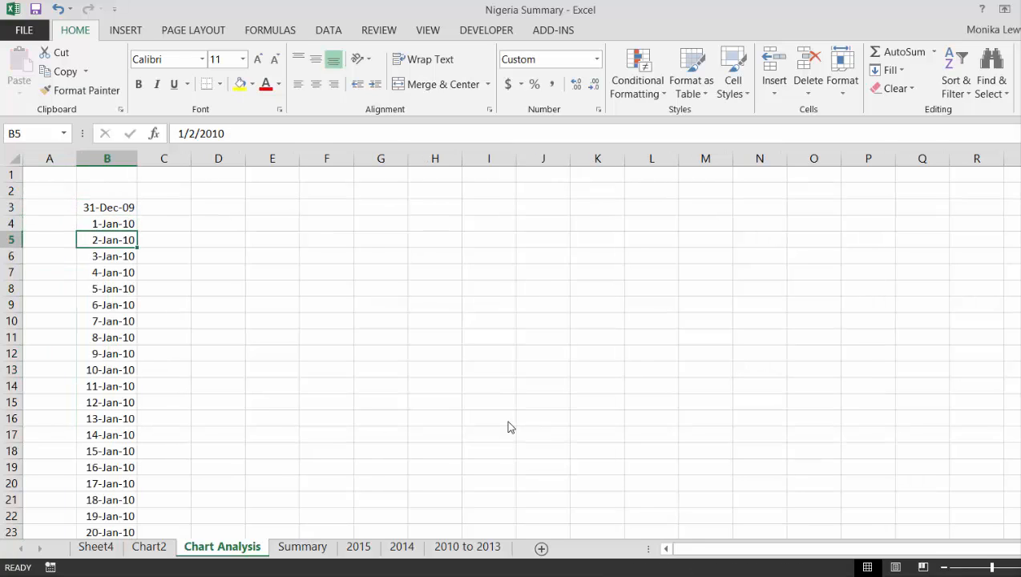
{"action": "key", "text": "Up"}
{"action": "key", "text": "Up"}
{"action": "key", "text": "Up"}
{"action": "key", "text": "Up"}
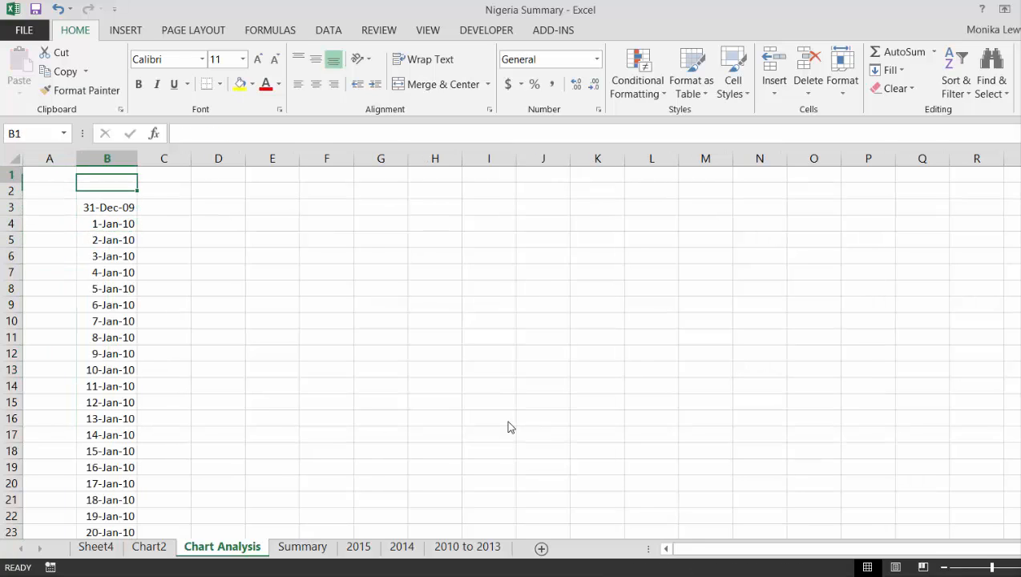
{"action": "key", "text": "Down"}
{"action": "key", "text": "Down"}
{"action": "key", "text": "Right"}
{"action": "key", "text": "Right"}
{"action": "key", "text": "Right"}
{"action": "key", "text": "Right"}
{"action": "key", "text": "Right"}
{"action": "key", "text": "Right"}
{"action": "key", "text": "Right"}
{"action": "key", "text": "Right"}
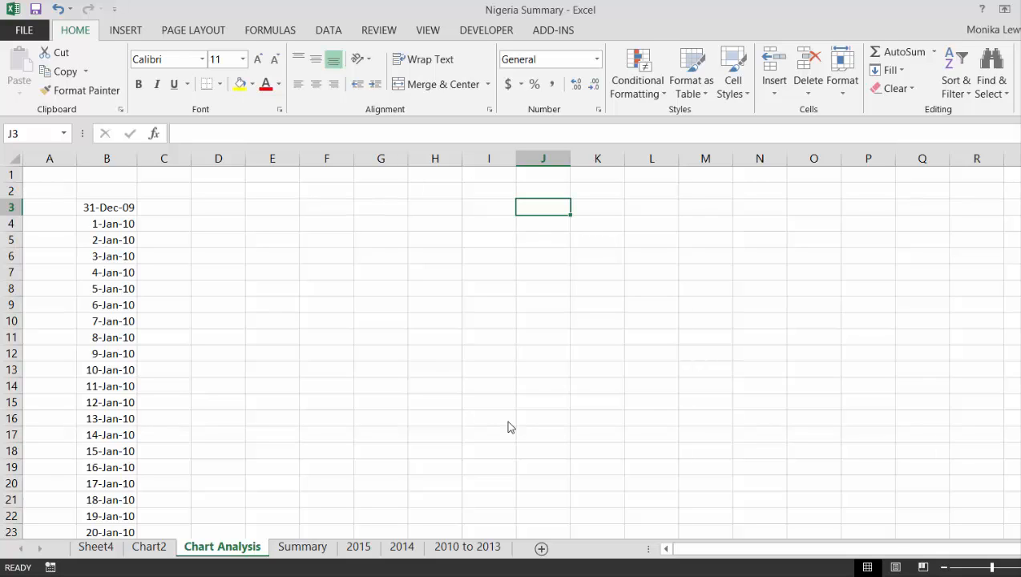
{"action": "key", "text": "ctrl+shift+Down"}
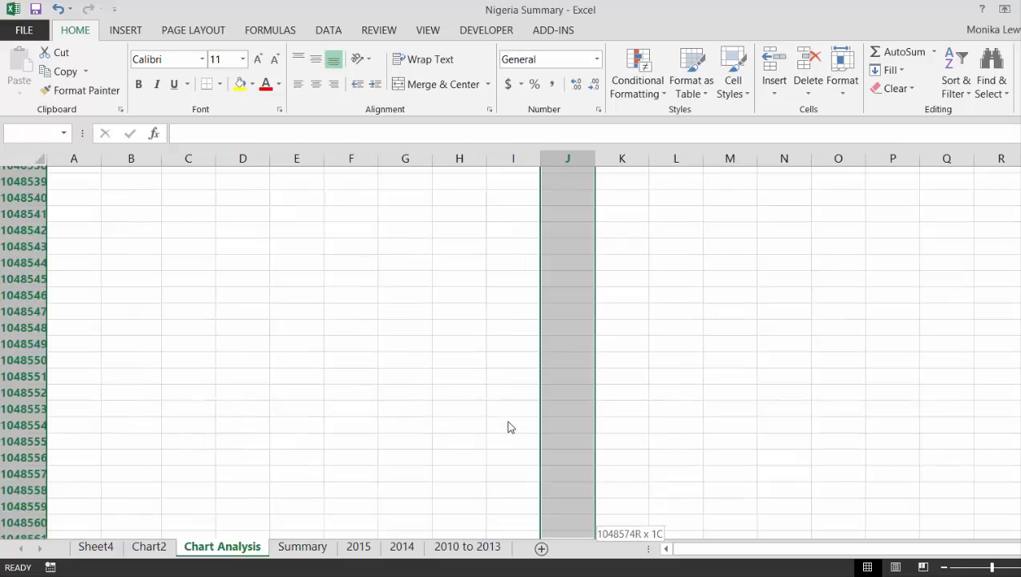
{"action": "key", "text": "ctrl+Up"}
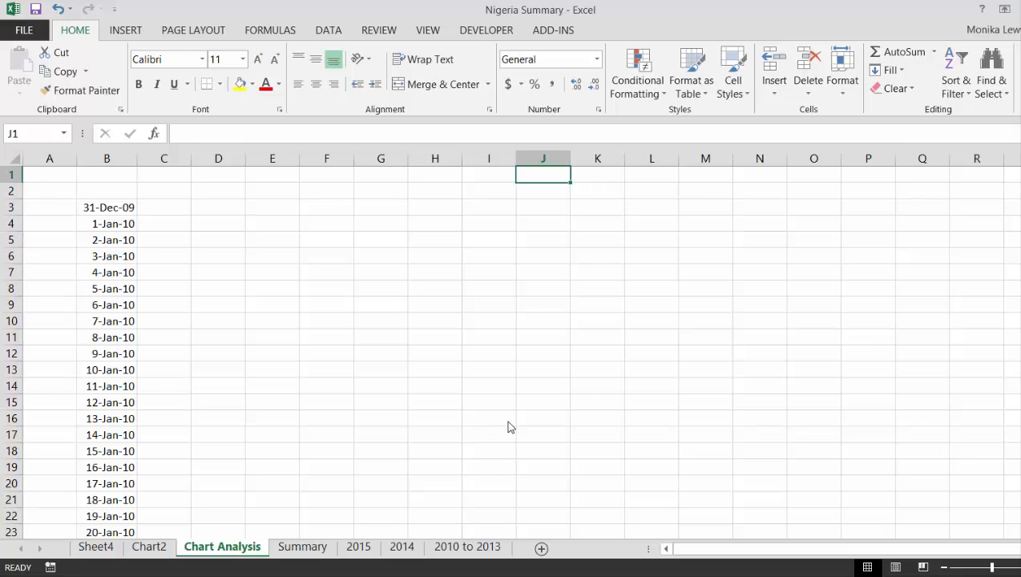
{"action": "key", "text": "ctrl+space"}
{"action": "key", "text": "ctrl+Up"}
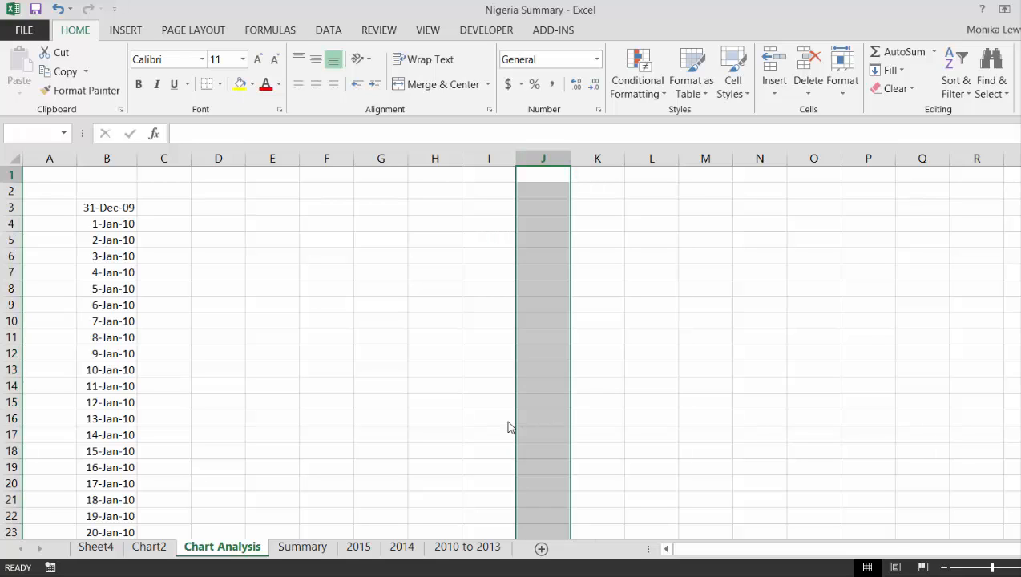
{"action": "key", "text": "ctrl+Down"}
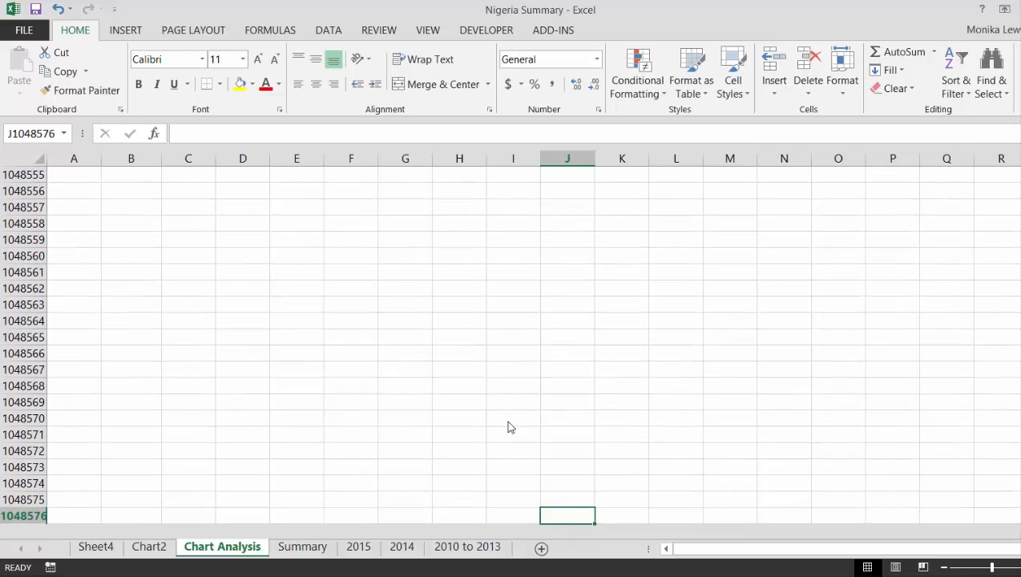
{"action": "key", "text": "ctrl+Up"}
{"action": "key", "text": "ctrl+shift+Down"}
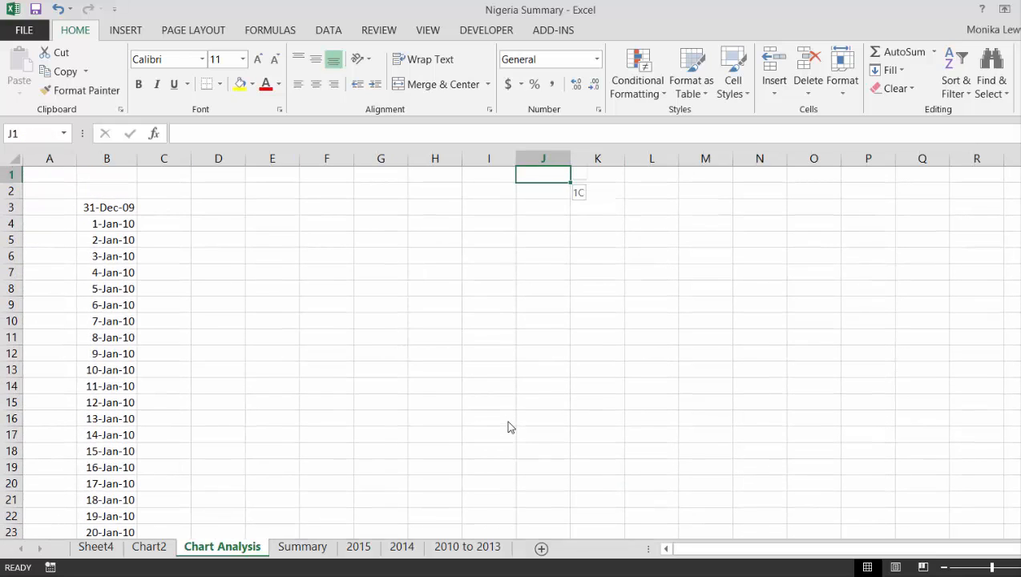
{"action": "key", "text": "ctrl+shift+Up"}
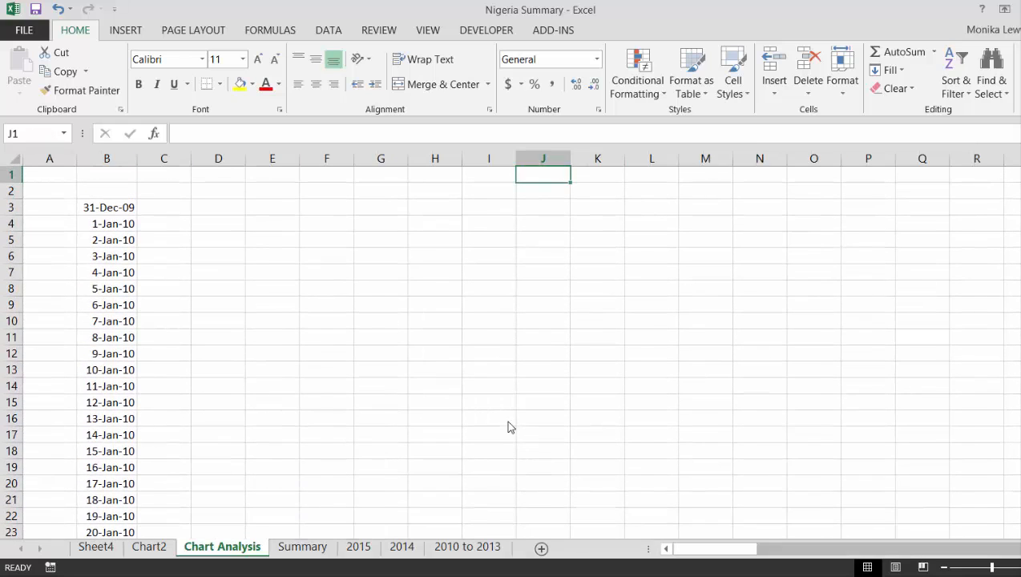
Select the Summary sheet's row 4 headings from Peak Generation in D4 through the last column, and return to the start of column D.
{"action": "key", "text": "ctrl+Page_Down"}
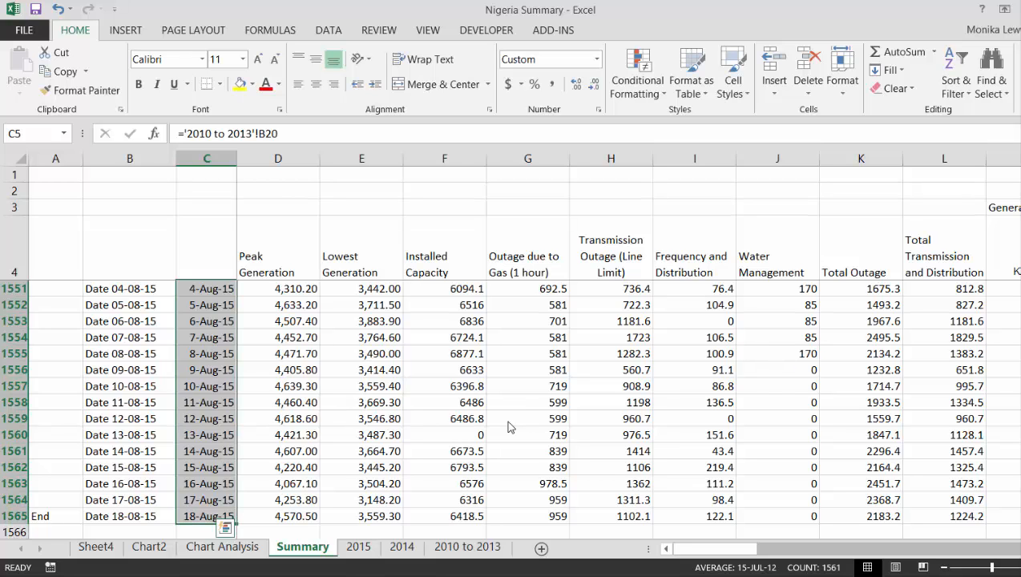
{"action": "key", "text": "Up"}
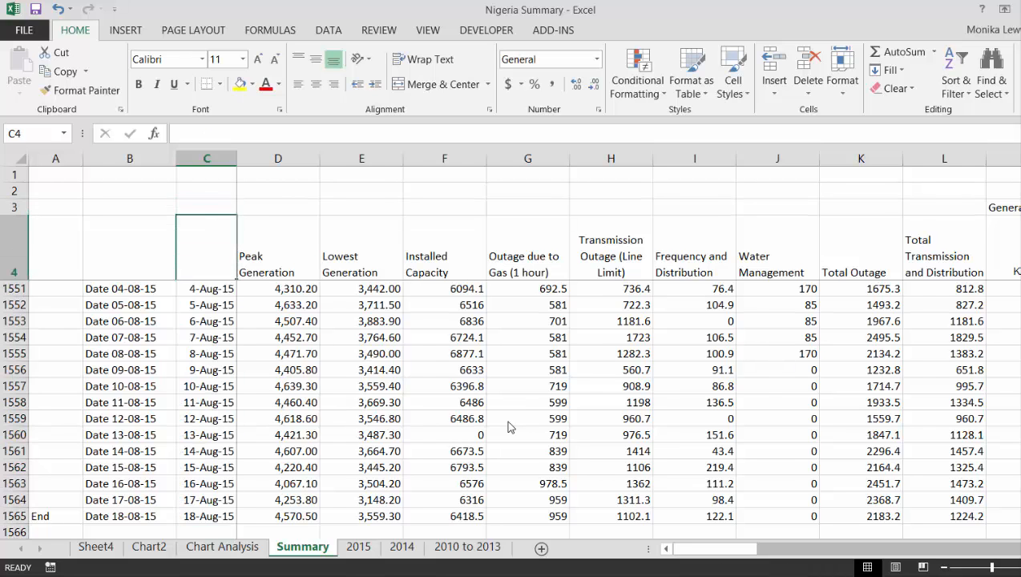
{"action": "key", "text": "ctrl+Home"}
{"action": "key", "text": "Up"}
{"action": "key", "text": "ctrl+shift+Right"}
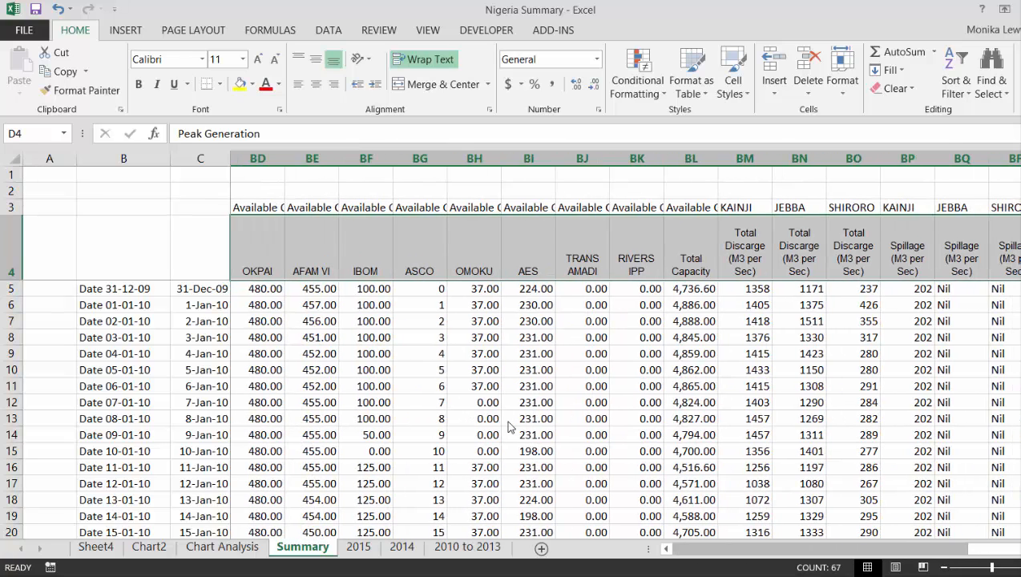
{"action": "key", "text": "Left"}
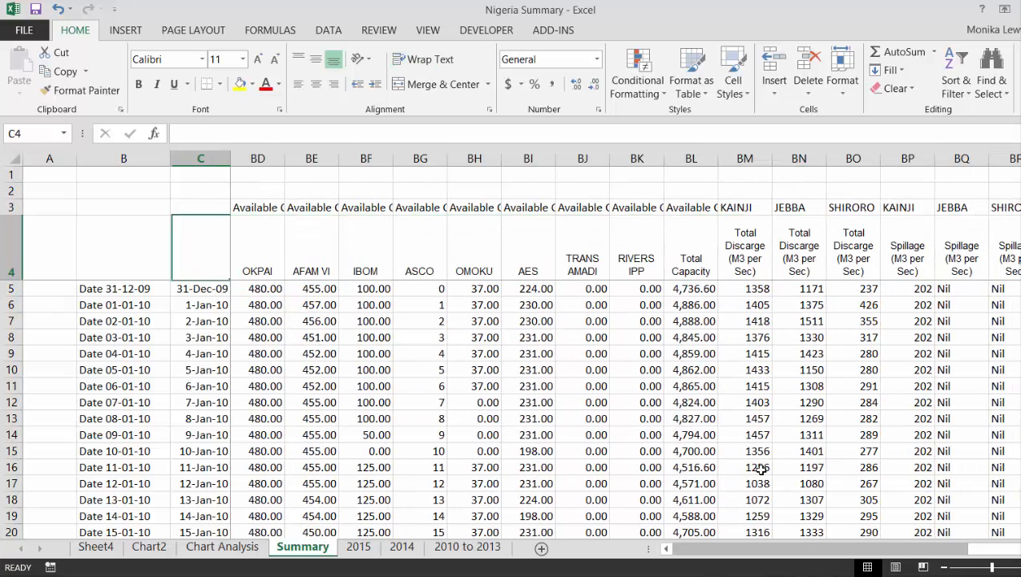
{"action": "key", "text": "Right"}
{"action": "key", "text": "Left"}
{"action": "key", "text": "Right"}
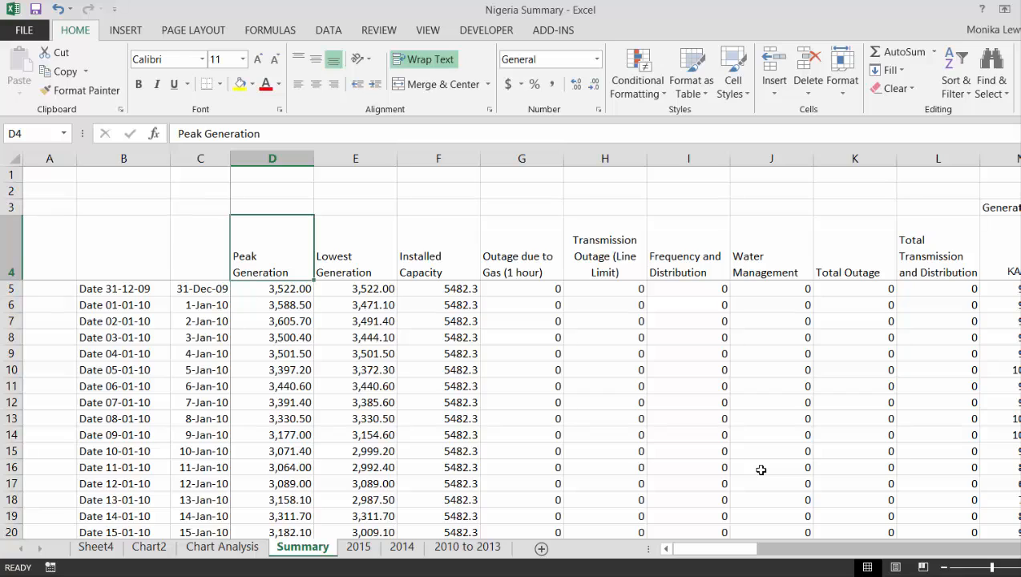
{"action": "key", "text": "ctrl+shift+Up"}
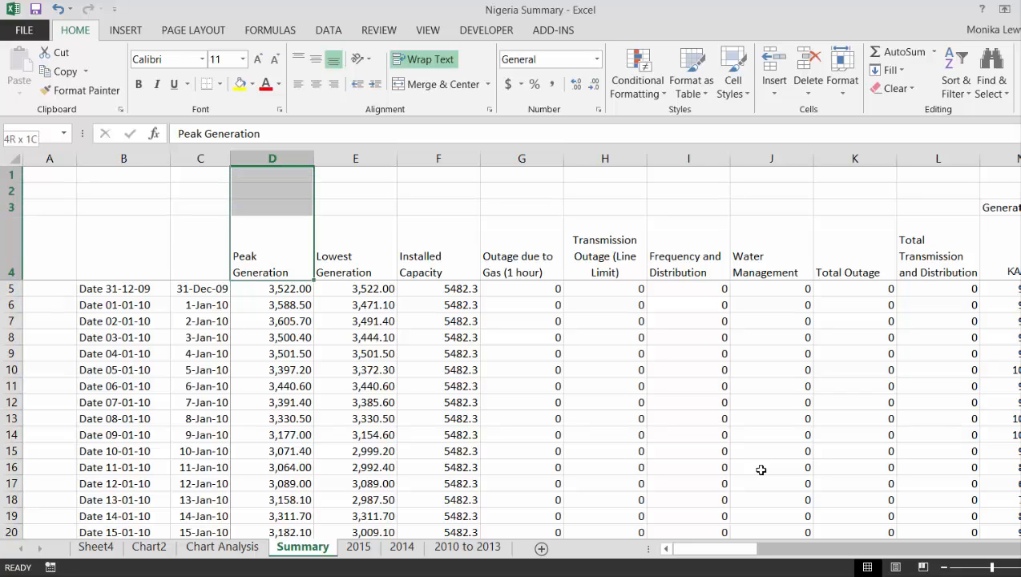
{"action": "key", "text": "Down"}
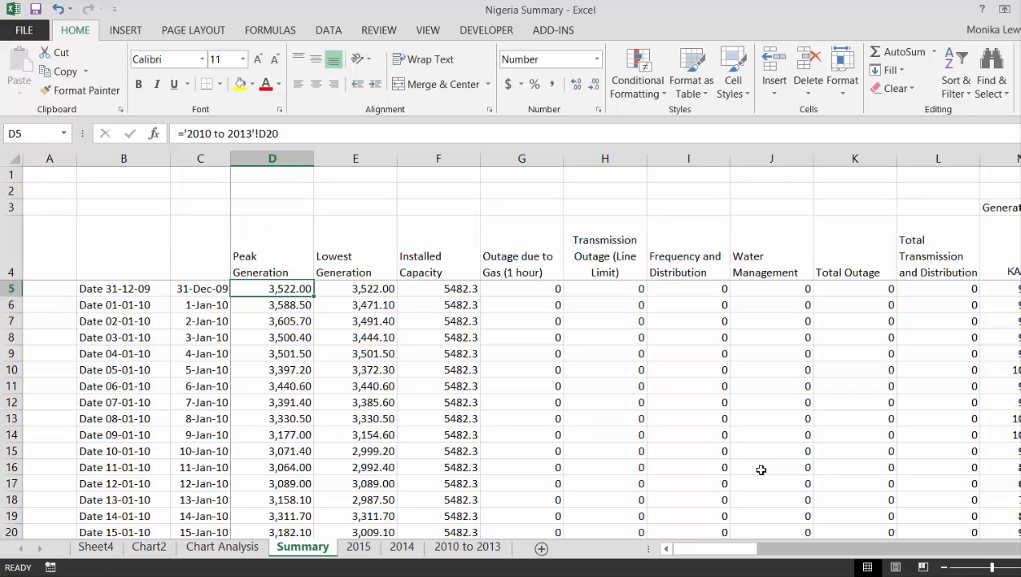
Check the free area of Chart Analysis, and count the Summary headings from Peak Generation to the last column.
{"action": "key", "text": "ctrl+Page_Up"}
{"action": "key", "text": "ctrl+Page_Up"}
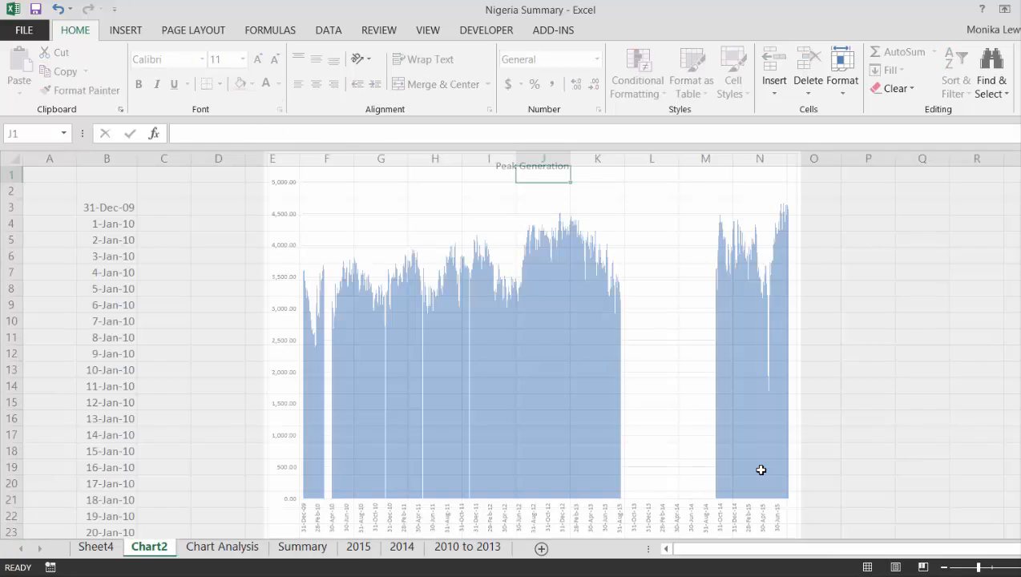
{"action": "key", "text": "ctrl+Page_Down"}
{"action": "key", "text": "Down"}
{"action": "key", "text": "Left"}
{"action": "key", "text": "Down"}
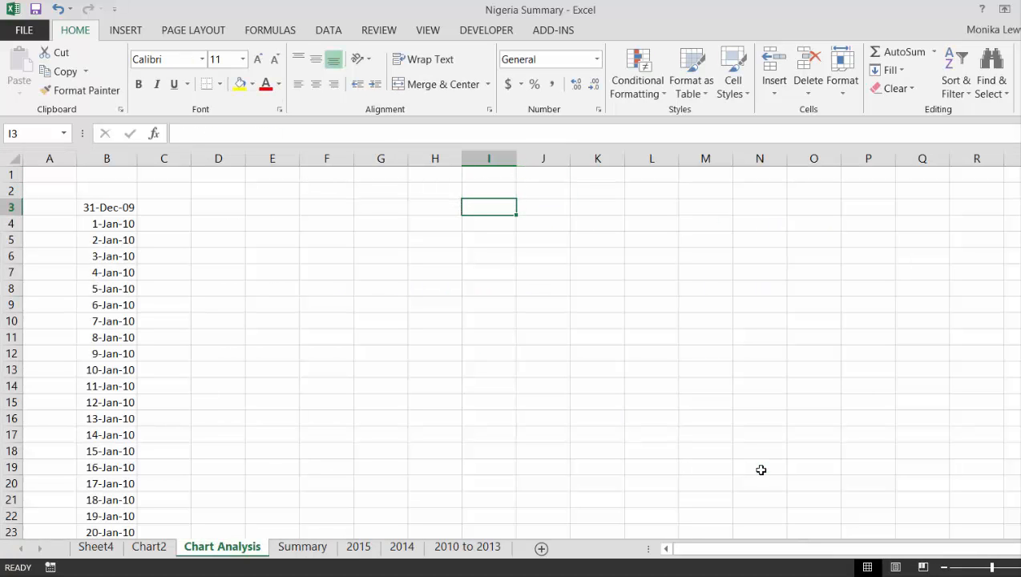
{"action": "key", "text": "ctrl+Page_Down"}
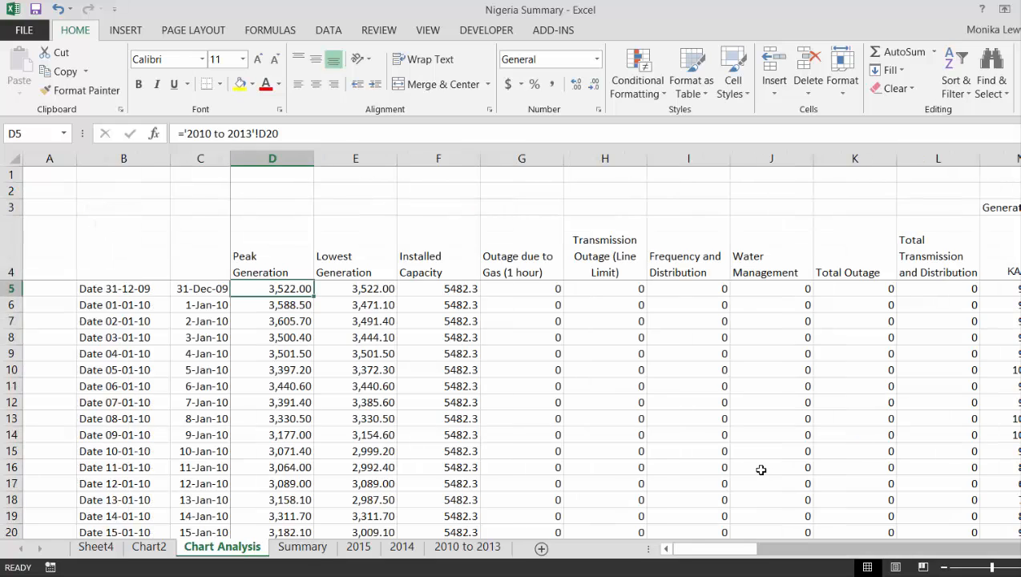
{"action": "key", "text": "Up"}
{"action": "key", "text": "ctrl+shift+Right"}
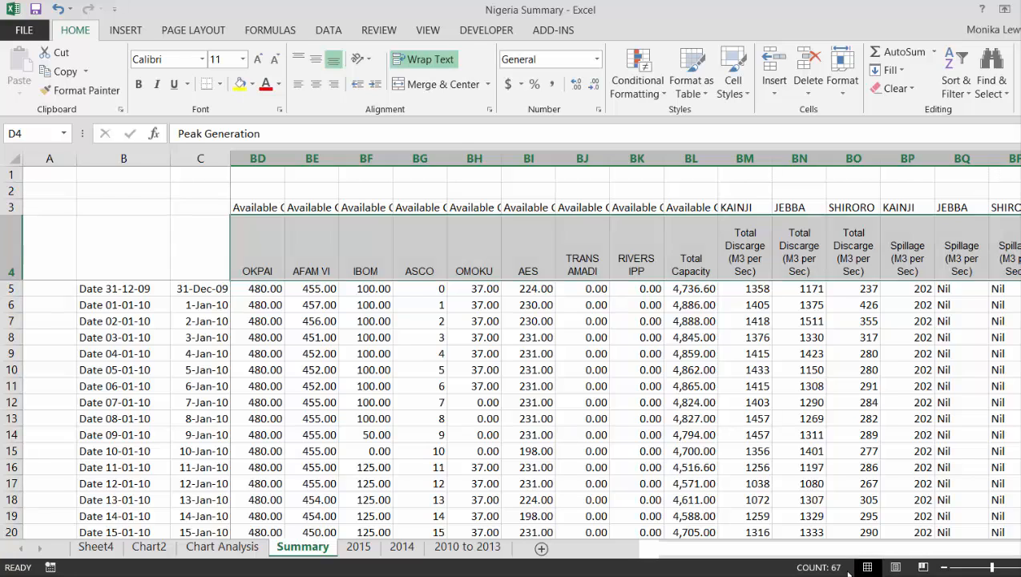
Enter 1 in cell H3 of the Chart Analysis sheet as the first number of an index.
{"action": "key", "text": "ctrl+Page_Up"}
{"action": "key", "text": "Left"}
{"action": "type", "text": "1"}
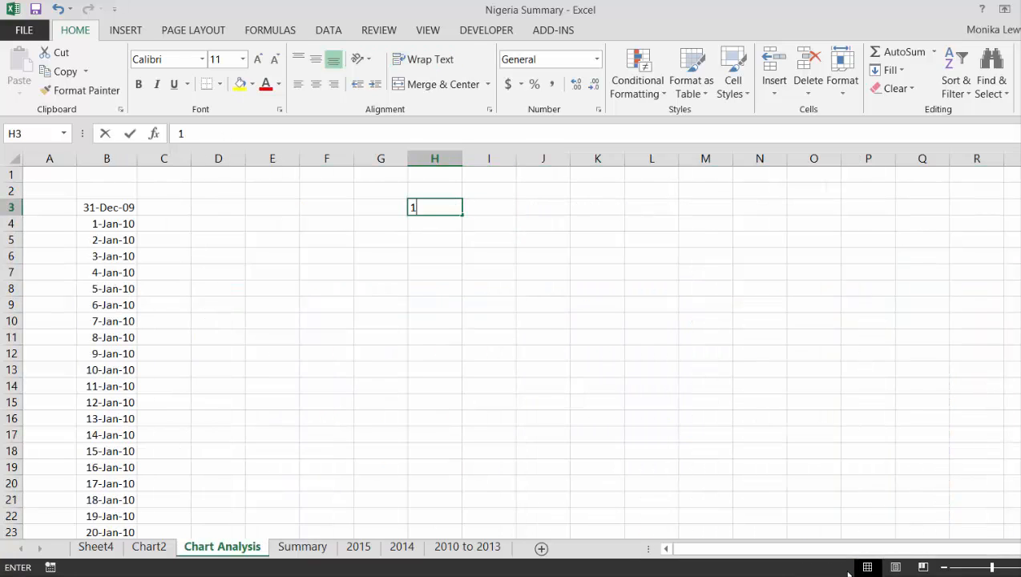
{"action": "key", "text": "Return"}
{"action": "key", "text": "Up"}
Fill a linear series down column H from cell H3, in columns, with step value 1 and stop value 67.
{"action": "key", "text": "alt"}
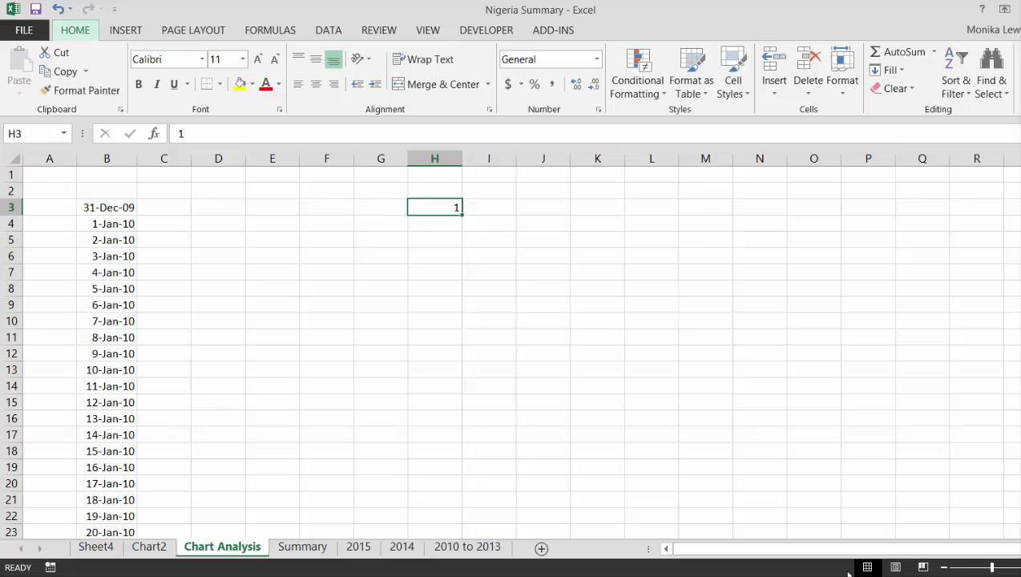
{"action": "key", "text": "e"}
{"action": "key", "text": "i"}
{"action": "key", "text": "s"}
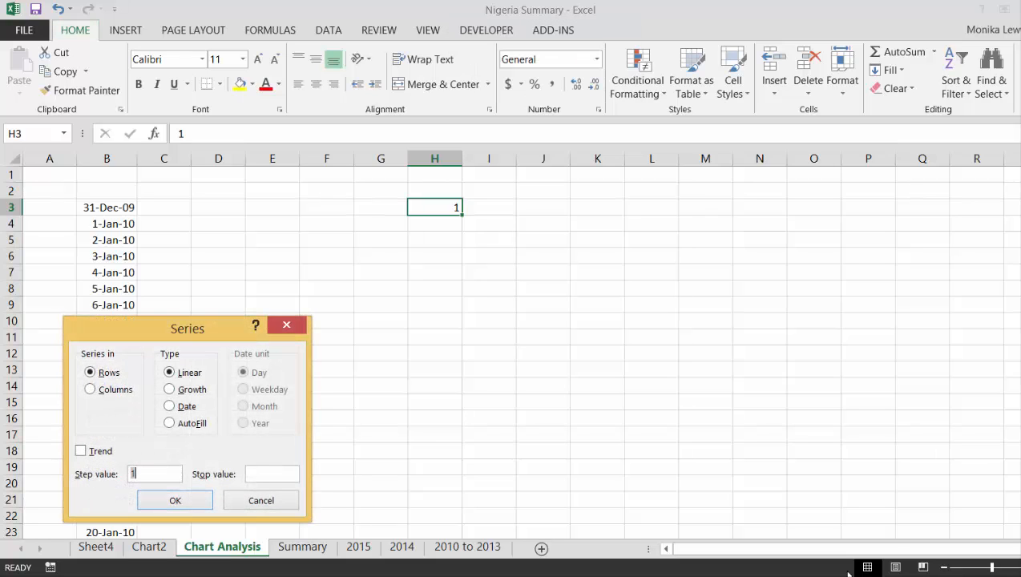
{"action": "key", "text": "alt+c"}
{"action": "key", "text": "Tab"}
{"action": "key", "text": "Tab"}
{"action": "key", "text": "Tab"}
{"action": "type", "text": "67"}
{"action": "key", "text": "Return"}
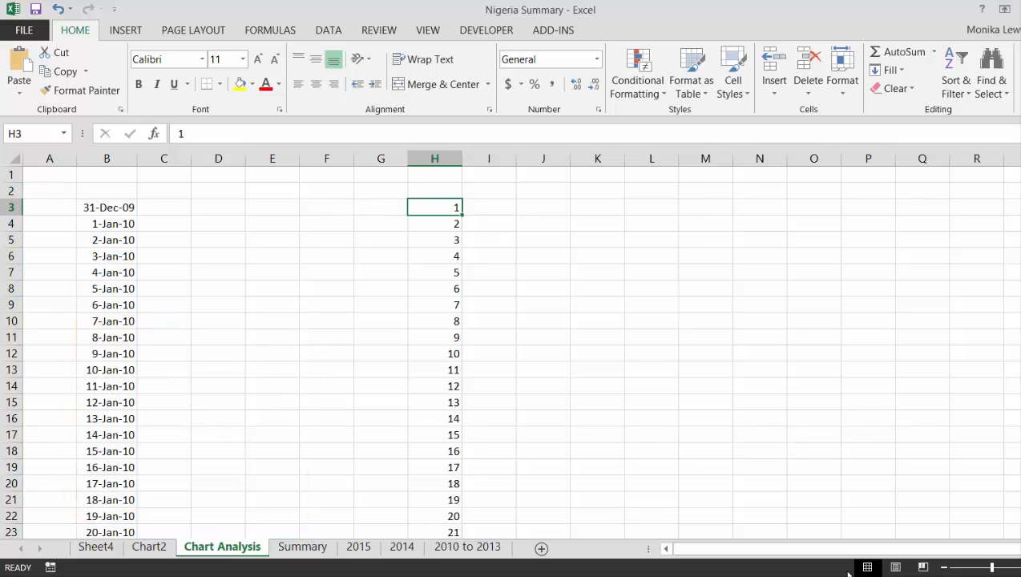
{"action": "key", "text": "Right"}
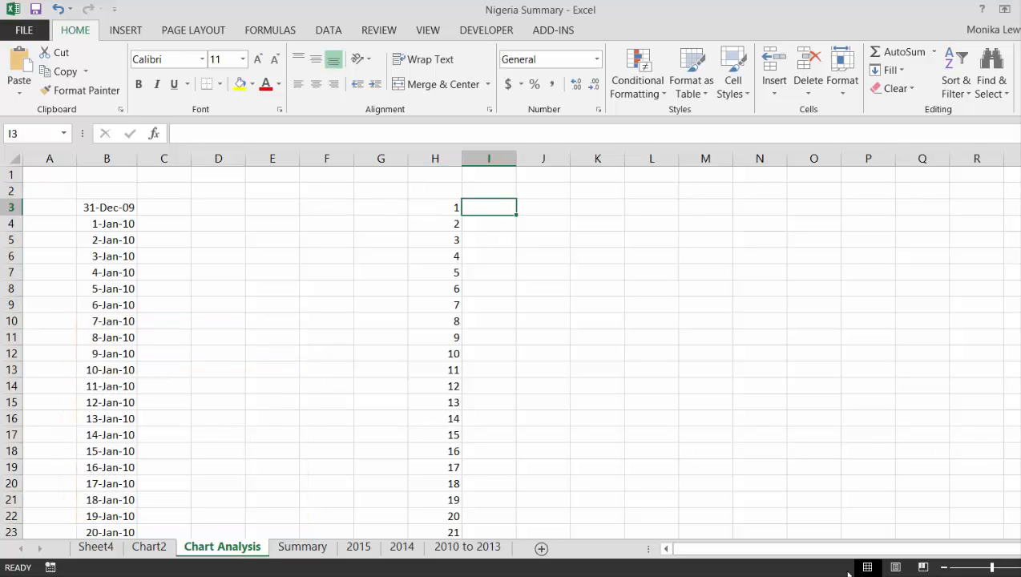
Check the numbered index in column H of Chart Analysis, from cell H3 down to its last number.
{"action": "key", "text": "ctrl+shift+Down"}
{"action": "key", "text": "Left"}
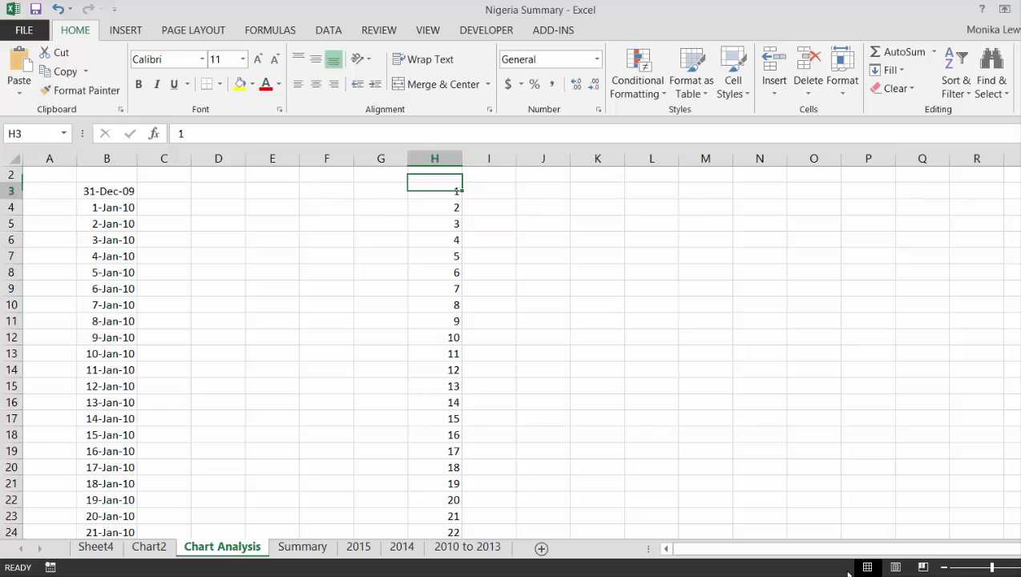
{"action": "key", "text": "Right"}
{"action": "key", "text": "Left"}
{"action": "key", "text": "shift+Down"}
{"action": "key", "text": "shift+Down"}
{"action": "key", "text": "shift+Down"}
{"action": "key", "text": "shift+Down"}
{"action": "key", "text": "shift+Down"}
{"action": "key", "text": "shift+Down"}
{"action": "key", "text": "shift+Down"}
{"action": "key", "text": "shift+Down"}
{"action": "key", "text": "shift+Down"}
{"action": "key", "text": "shift+Down"}
{"action": "key", "text": "shift+Down"}
{"action": "key", "text": "shift+Down"}
{"action": "key", "text": "shift+Down"}
{"action": "key", "text": "shift+Down"}
{"action": "key", "text": "shift+Down"}
{"action": "key", "text": "shift+Down"}
{"action": "key", "text": "shift+Down"}
{"action": "key", "text": "shift+Down"}
{"action": "key", "text": "shift+Down"}
{"action": "key", "text": "shift+Down"}
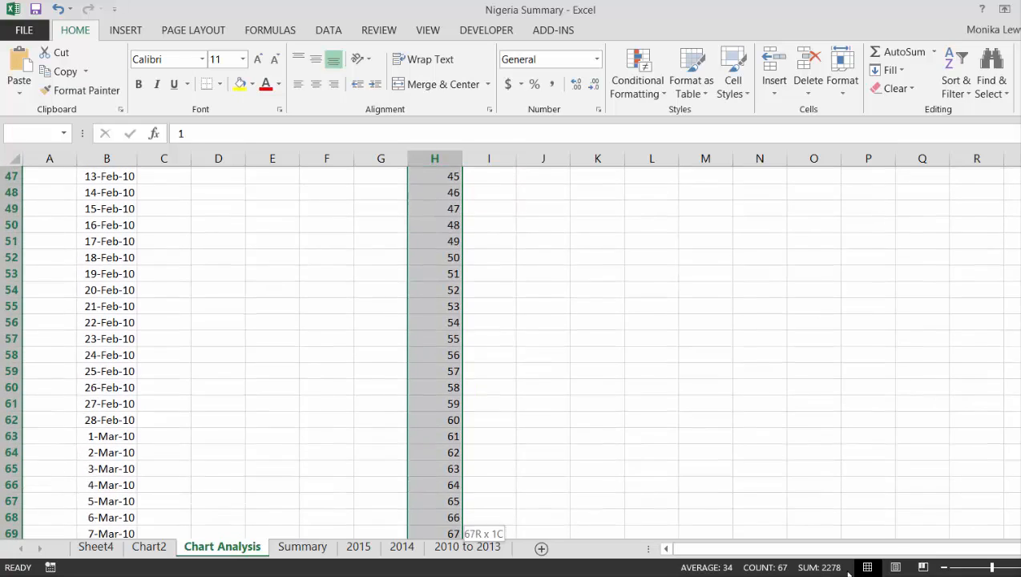
{"action": "key", "text": "shift+Down"}
{"action": "key", "text": "shift+Right"}
{"action": "key", "text": "Right"}
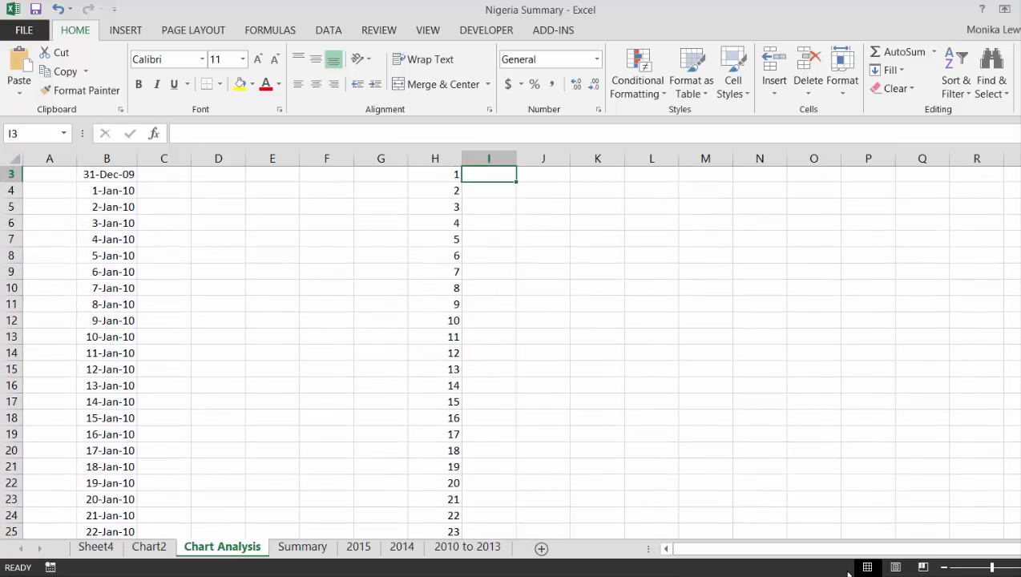
{"action": "key", "text": "Left"}
{"action": "key", "text": "Right"}
{"action": "key", "text": "Left"}
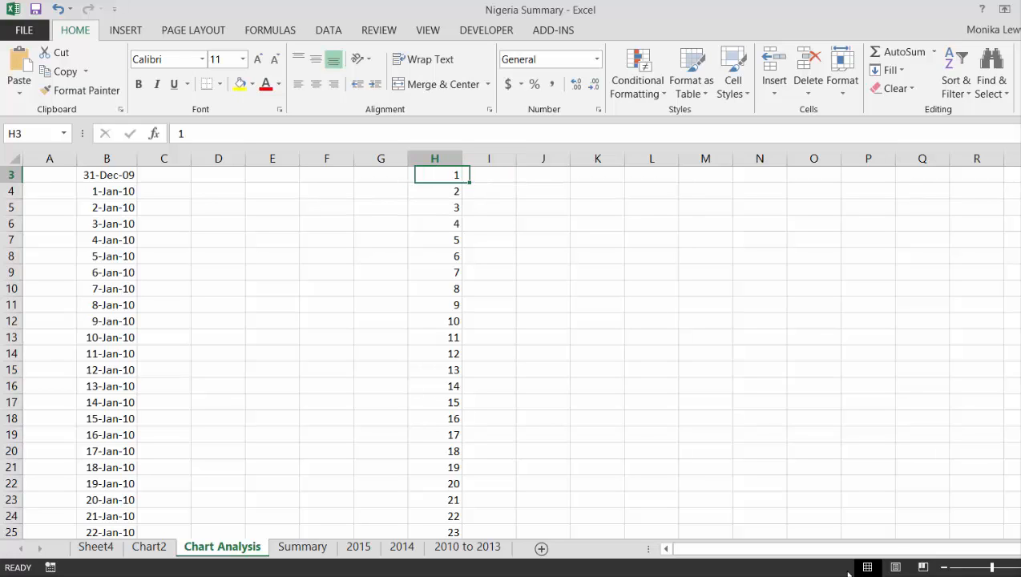
Enter the placeholder text a in cell I69, beside the last index number.
{"action": "key", "text": "Down"}
{"action": "key", "text": "ctrl+Down"}
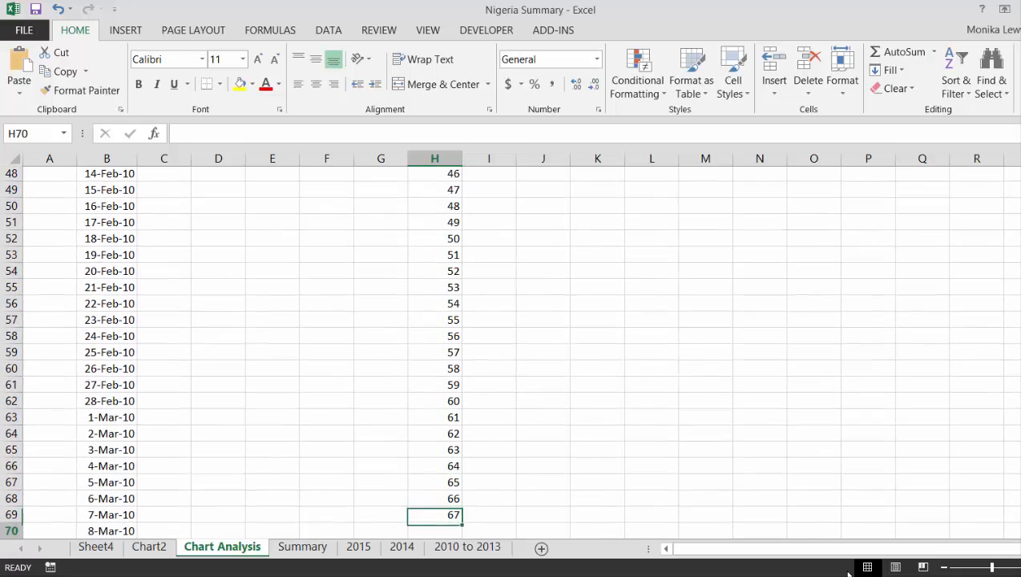
{"action": "key", "text": "Right"}
{"action": "type", "text": "a"}
{"action": "key", "text": "Left"}
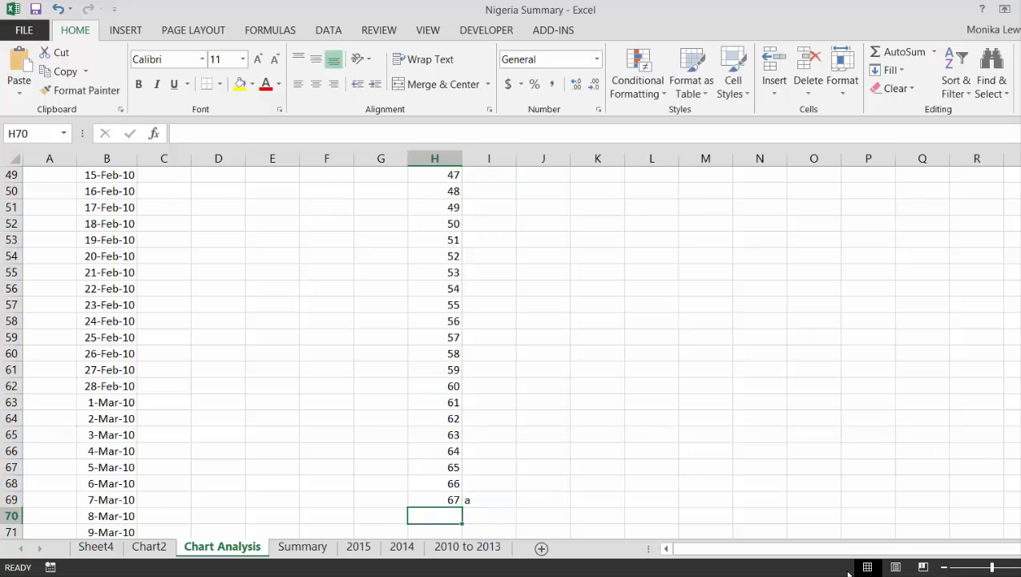
{"action": "key", "text": "Up"}
{"action": "key", "text": "ctrl+shift+Up"}
{"action": "key", "text": "Right"}
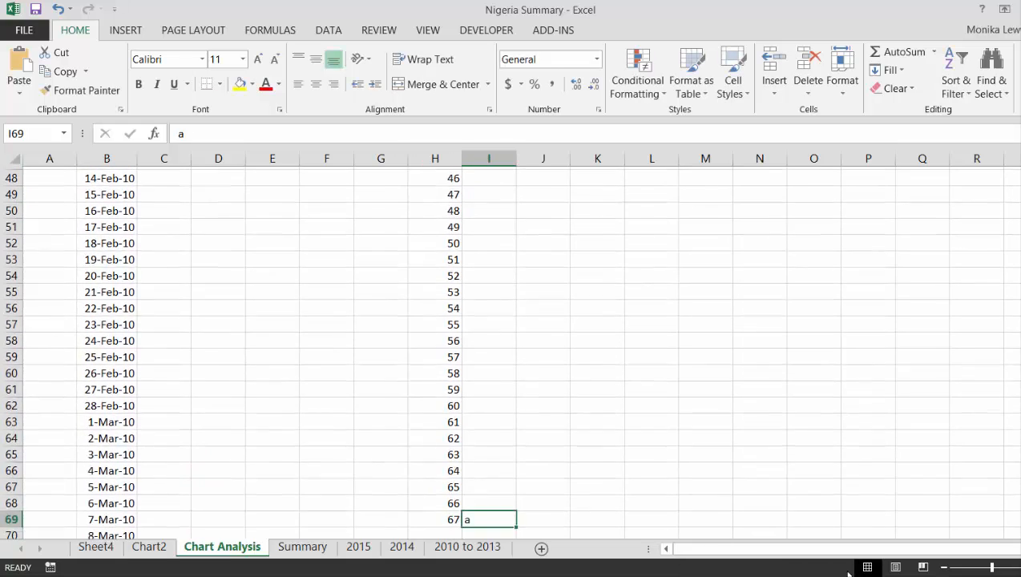
Select the range I3:I69 alongside the index numbers, from the first number down to the placeholder.
{"action": "key", "text": "Up"}
{"action": "key", "text": "Up"}
{"action": "key", "text": "Down"}
{"action": "key", "text": "Down"}
{"action": "key", "text": "Left"}
{"action": "key", "text": "ctrl+Up"}
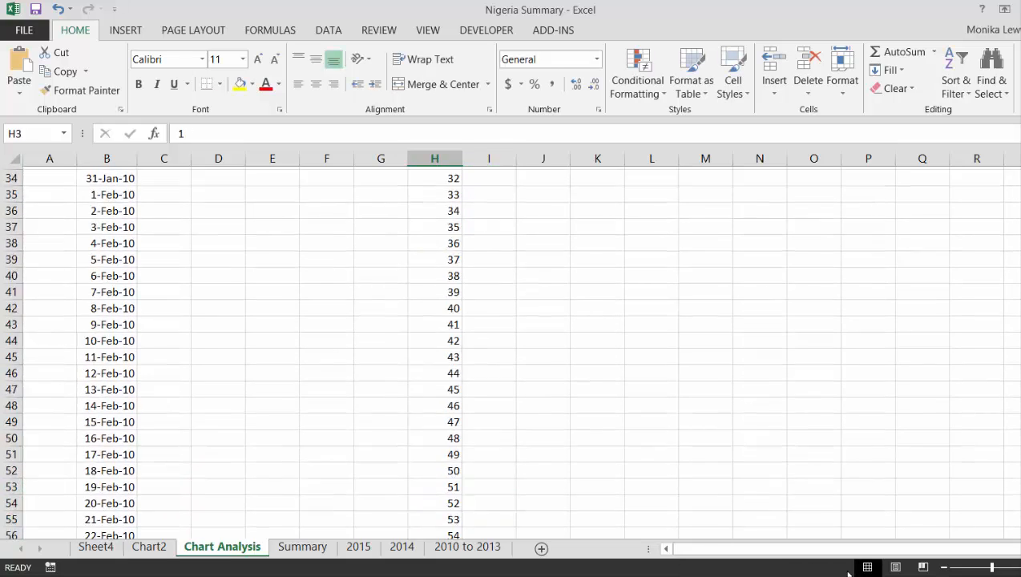
{"action": "key", "text": "Up"}
{"action": "key", "text": "Down"}
{"action": "key", "text": "Right"}
{"action": "key", "text": "ctrl+shift+Down"}
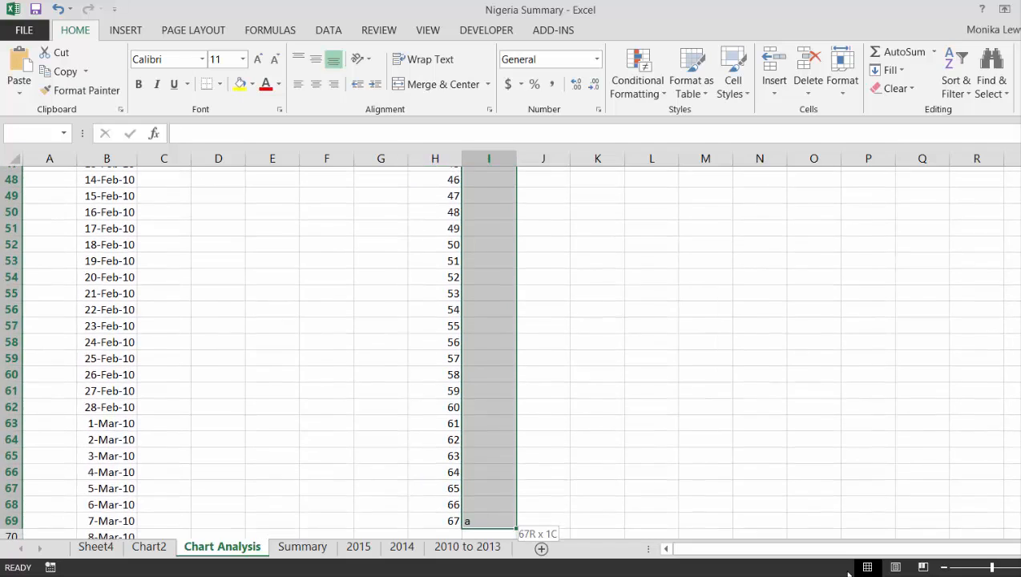
Fill the selected range with the array formula =TRANSPOSE(Summary!D4:BR4) to list the Summary headings vertically.
{"action": "type", "text": "=tra"}
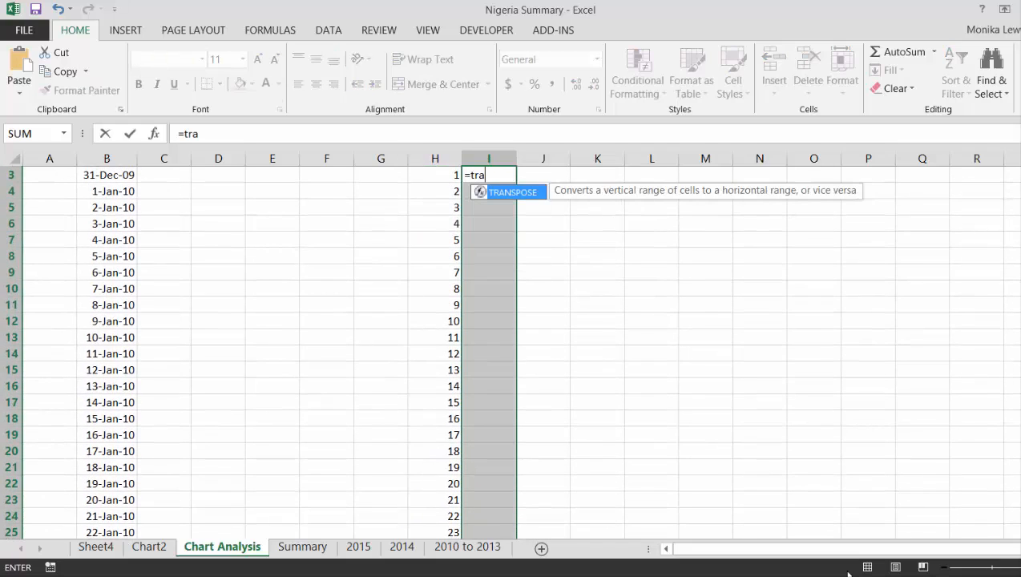
{"action": "key", "text": "Tab"}
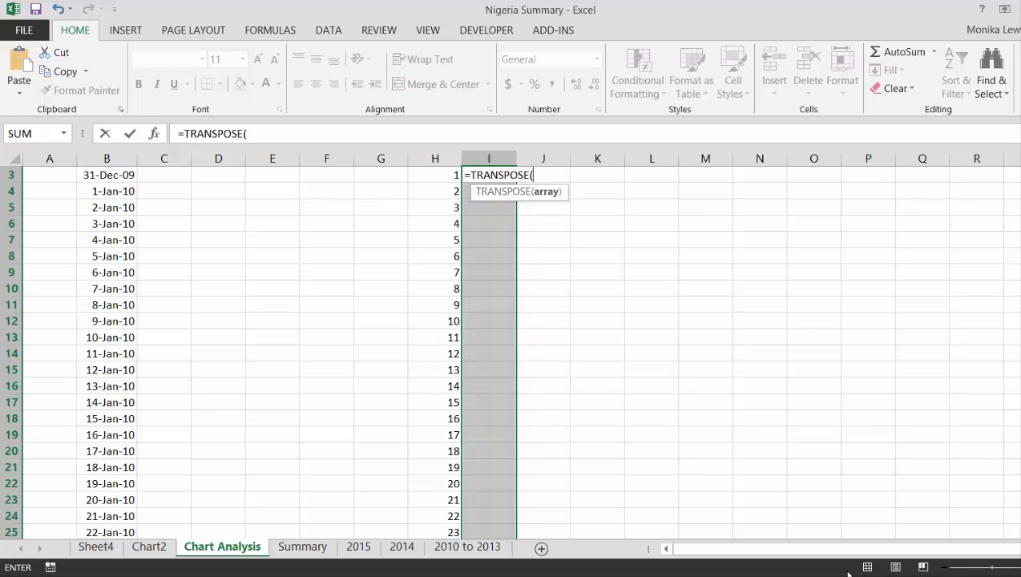
{"action": "key", "text": "ctrl+Page_Down"}
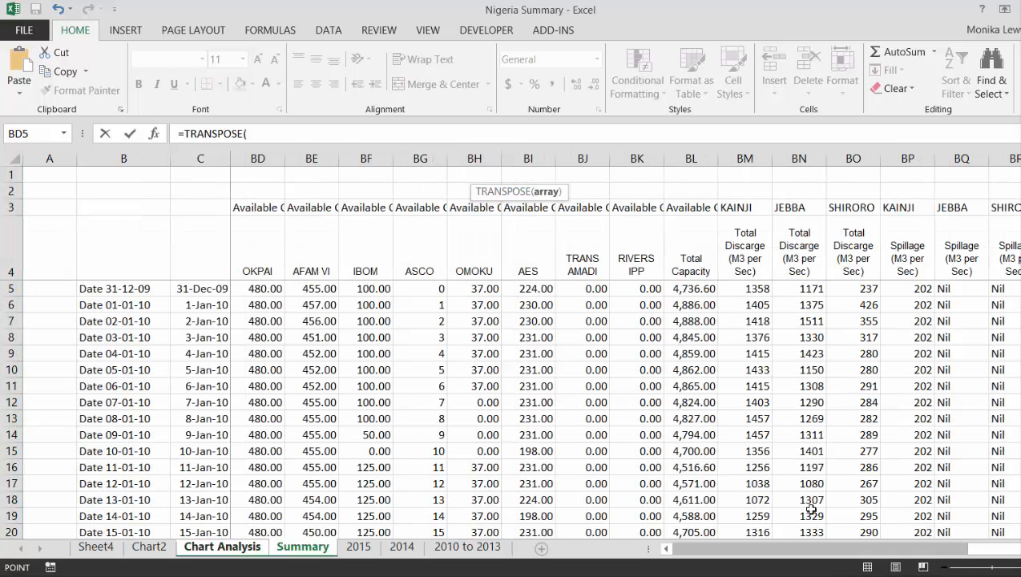
{"action": "left_click", "coordinate": [663, 271]}
{"action": "key", "text": "ctrl+Left"}
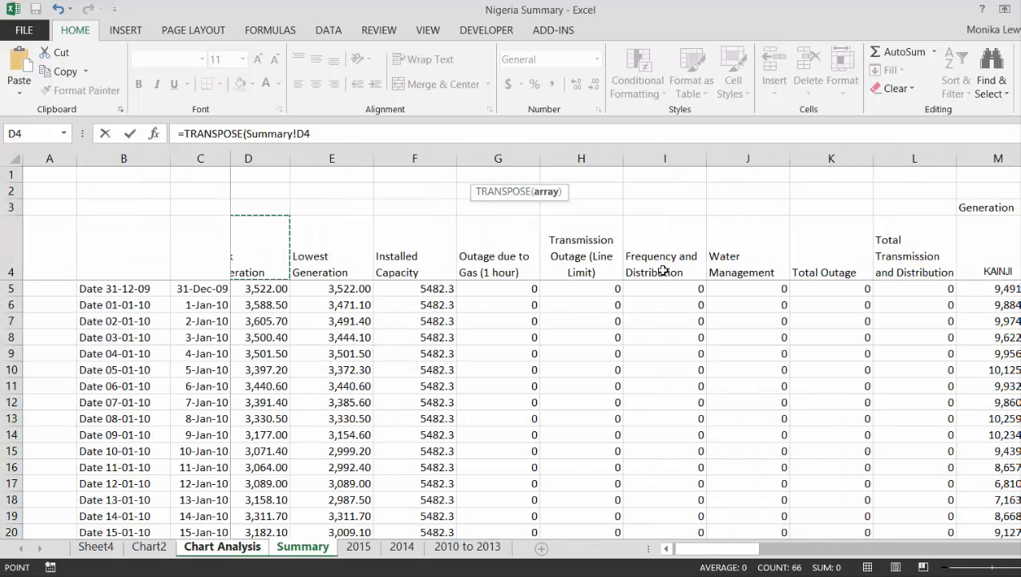
{"action": "key", "text": "Left"}
{"action": "key", "text": "Right"}
{"action": "key", "text": "ctrl+shift+Right"}
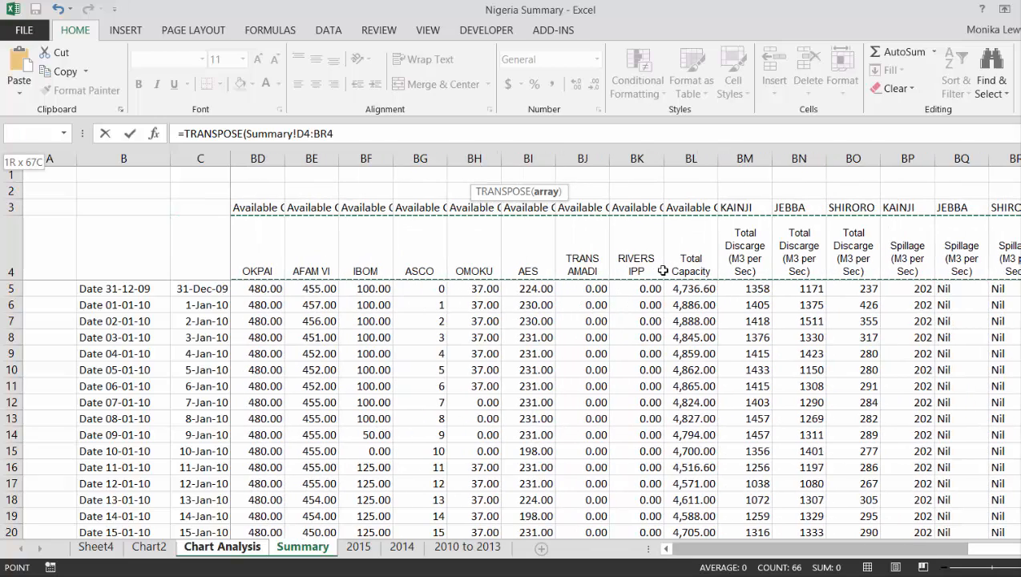
{"action": "key", "text": "ctrl+shift+Return"}
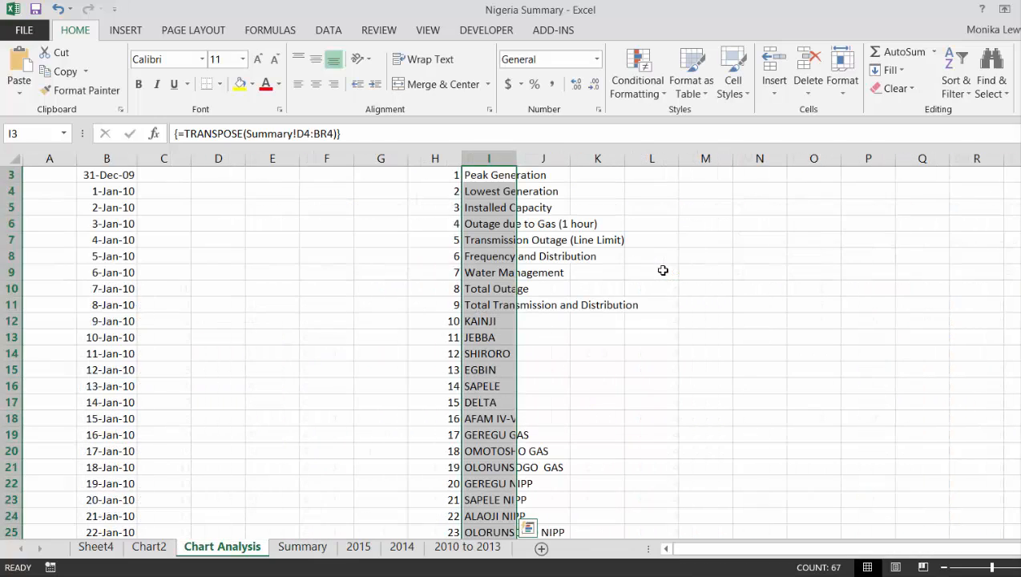
Review the transposed headings in column I against their index numbers down to the end of the list, and return to cell I3.
{"action": "key", "text": "Left"}
{"action": "key", "text": "Right"}
{"action": "key", "text": "Right"}
{"action": "key", "text": "Left"}
{"action": "key", "text": "Left"}
{"action": "key", "text": "Down"}
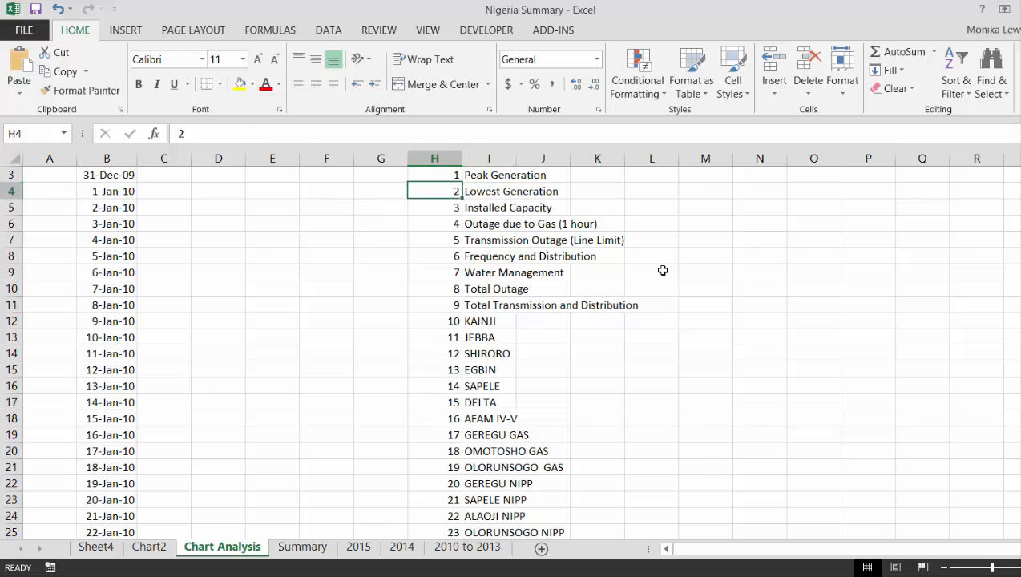
{"action": "key", "text": "Down"}
{"action": "key", "text": "Down"}
{"action": "key", "text": "Right"}
{"action": "key", "text": "Right"}
{"action": "key", "text": "Up"}
{"action": "key", "text": "Up"}
{"action": "key", "text": "Up"}
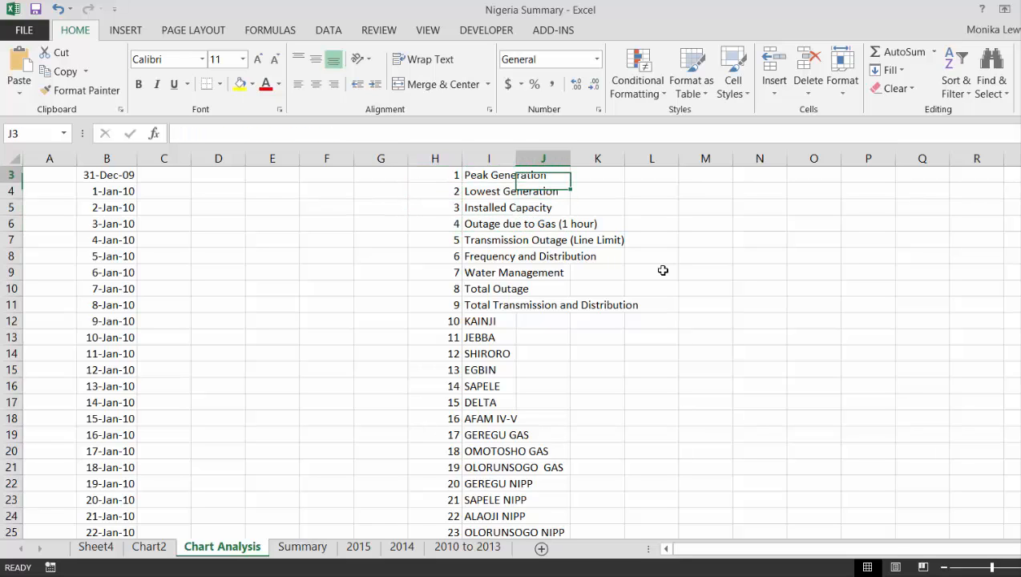
{"action": "key", "text": "Up"}
{"action": "key", "text": "Up"}
{"action": "key", "text": "Down"}
{"action": "key", "text": "Down"}
{"action": "key", "text": "Left"}
{"action": "key", "text": "Left"}
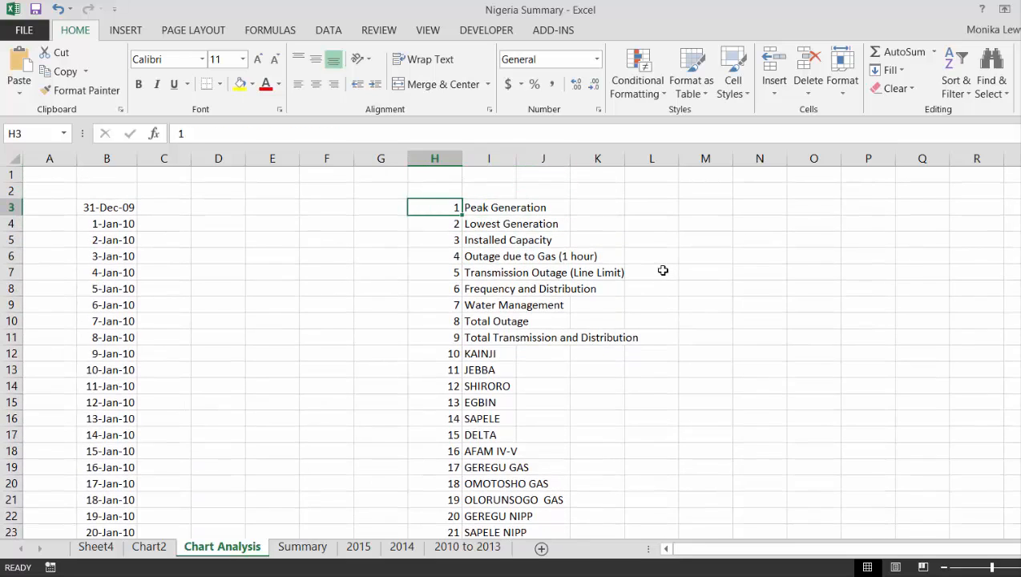
{"action": "key", "text": "Right"}
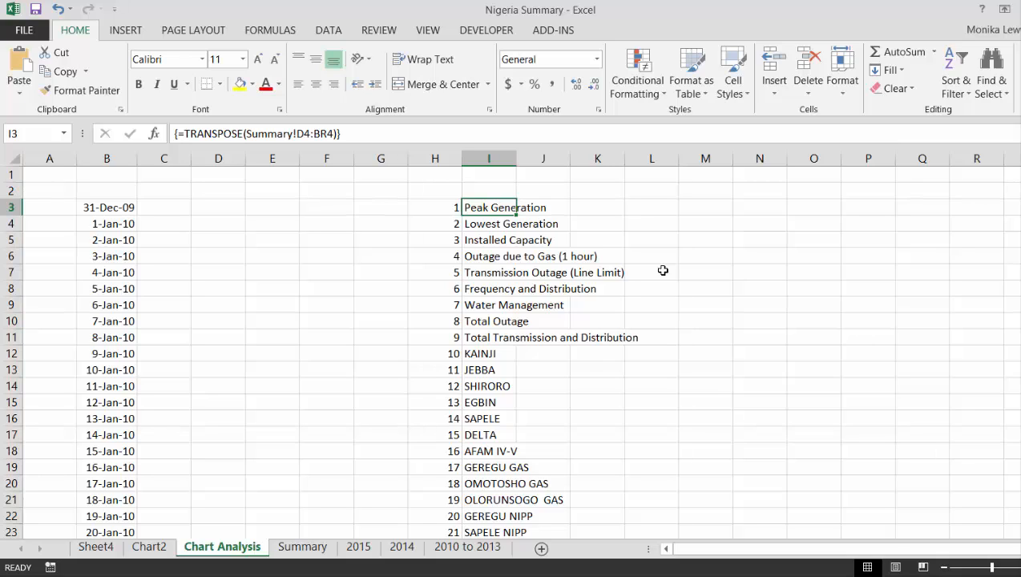
{"action": "key", "text": "Down"}
{"action": "key", "text": "Down"}
{"action": "key", "text": "Down"}
{"action": "key", "text": "Down"}
{"action": "key", "text": "Down"}
{"action": "key", "text": "Down"}
{"action": "key", "text": "Down"}
{"action": "key", "text": "Down"}
{"action": "key", "text": "Down"}
{"action": "key", "text": "Down"}
{"action": "key", "text": "Down"}
{"action": "key", "text": "Down"}
{"action": "key", "text": "Down"}
{"action": "key", "text": "Down"}
{"action": "key", "text": "Down"}
{"action": "key", "text": "Down"}
{"action": "key", "text": "Down"}
{"action": "key", "text": "Down"}
{"action": "key", "text": "Down"}
{"action": "key", "text": "Down"}
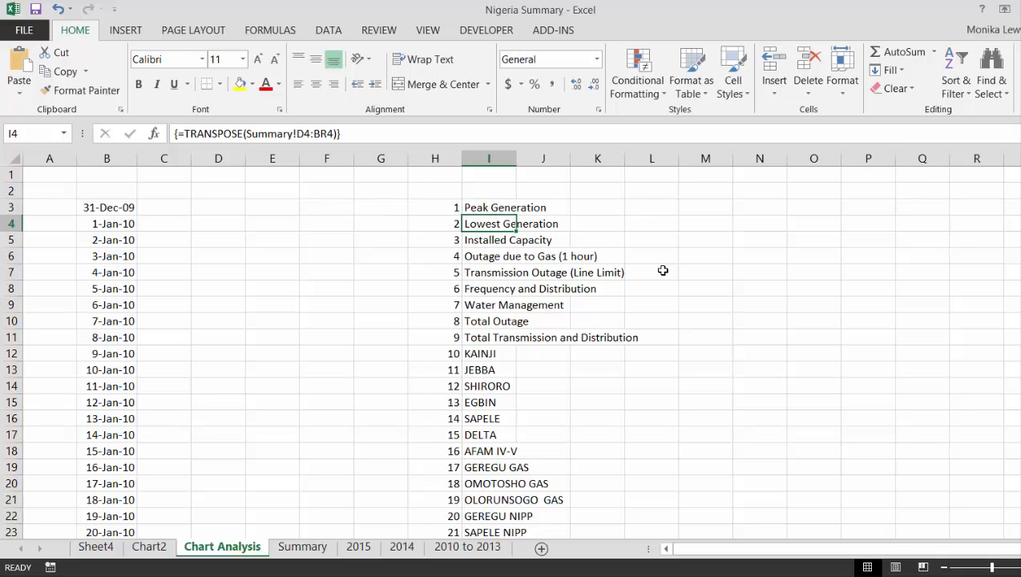
{"action": "key", "text": "Down"}
{"action": "key", "text": "Down"}
{"action": "key", "text": "Down"}
{"action": "key", "text": "Down"}
{"action": "key", "text": "Down"}
{"action": "key", "text": "Down"}
{"action": "key", "text": "Down"}
{"action": "key", "text": "Down"}
{"action": "key", "text": "Down"}
{"action": "key", "text": "Down"}
{"action": "key", "text": "Down"}
{"action": "key", "text": "Down"}
{"action": "key", "text": "Down"}
{"action": "key", "text": "Down"}
{"action": "key", "text": "Down"}
{"action": "key", "text": "Down"}
{"action": "key", "text": "Down"}
{"action": "key", "text": "Down"}
{"action": "key", "text": "Down"}
{"action": "key", "text": "Down"}
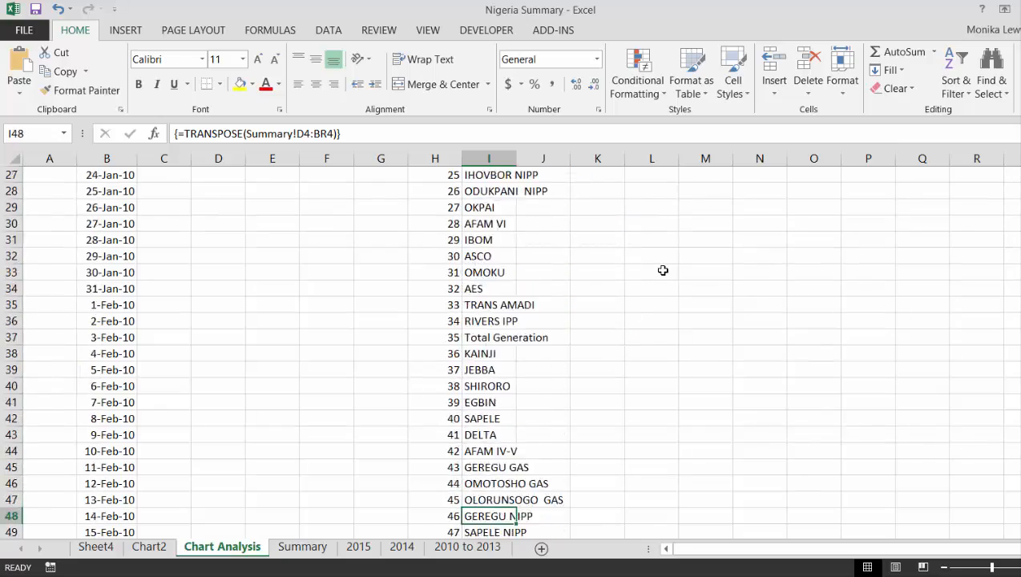
{"action": "key", "text": "Up"}
{"action": "key", "text": "Up"}
{"action": "key", "text": "Up"}
{"action": "key", "text": "Up"}
{"action": "key", "text": "Up"}
{"action": "key", "text": "Up"}
{"action": "key", "text": "Up"}
{"action": "key", "text": "Up"}
{"action": "key", "text": "Up"}
{"action": "key", "text": "Up"}
{"action": "key", "text": "Up"}
{"action": "key", "text": "Up"}
{"action": "key", "text": "Up"}
{"action": "key", "text": "Up"}
{"action": "key", "text": "Up"}
{"action": "key", "text": "Up"}
{"action": "key", "text": "Up"}
{"action": "key", "text": "Up"}
{"action": "key", "text": "Up"}
{"action": "key", "text": "Up"}
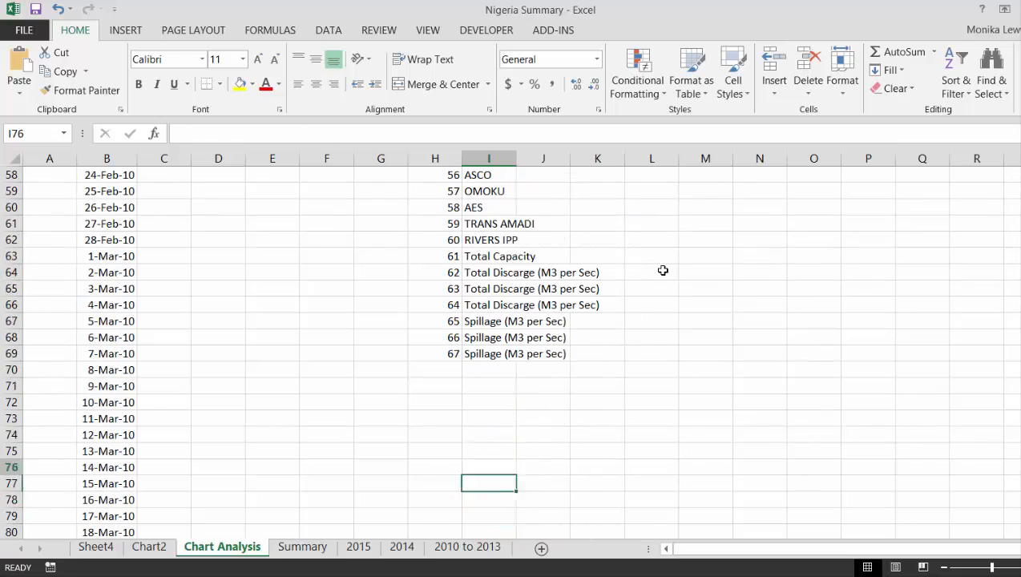
{"action": "key", "text": "Up"}
{"action": "key", "text": "Up"}
{"action": "key", "text": "Up"}
{"action": "key", "text": "Up"}
{"action": "key", "text": "Up"}
{"action": "key", "text": "Up"}
{"action": "key", "text": "Up"}
{"action": "key", "text": "Up"}
{"action": "key", "text": "Up"}
{"action": "key", "text": "Up"}
{"action": "key", "text": "Up"}
{"action": "key", "text": "Up"}
{"action": "key", "text": "Up"}
{"action": "key", "text": "Up"}
{"action": "key", "text": "Up"}
{"action": "key", "text": "Up"}
{"action": "key", "text": "Up"}
{"action": "key", "text": "Up"}
{"action": "key", "text": "Up"}
{"action": "key", "text": "Up"}
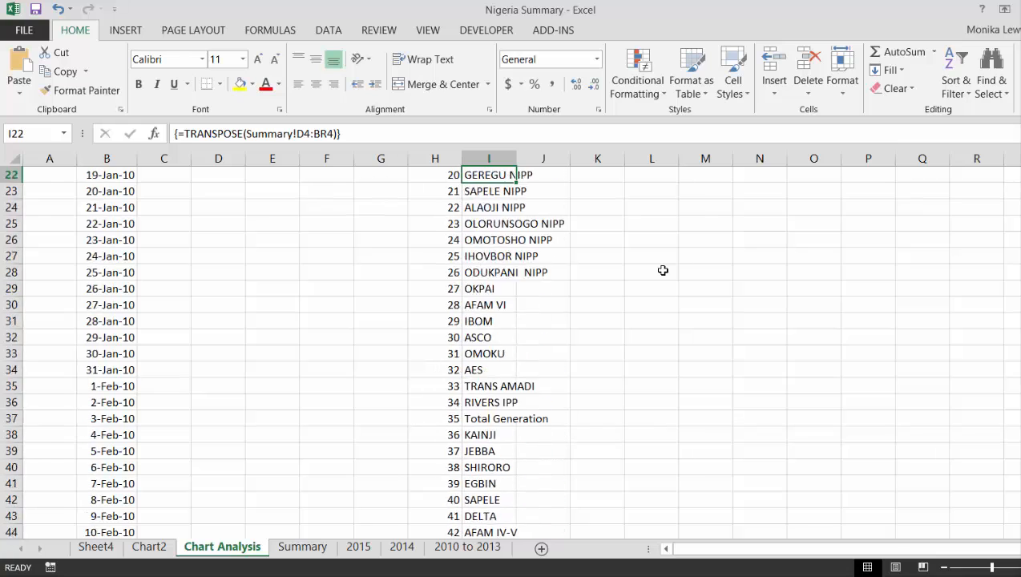
{"action": "key", "text": "Down"}
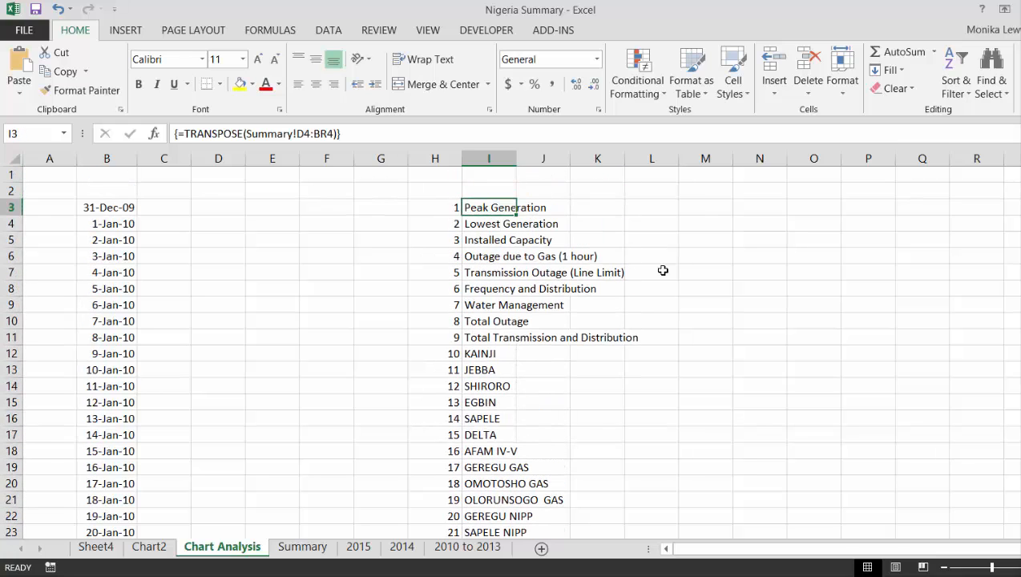
Examine the group labels in row 3 and the headings in row 4 of the Summary sheet, around column D.
{"action": "key", "text": "ctrl+Page_Down"}
{"action": "key", "text": "ctrl+Home"}
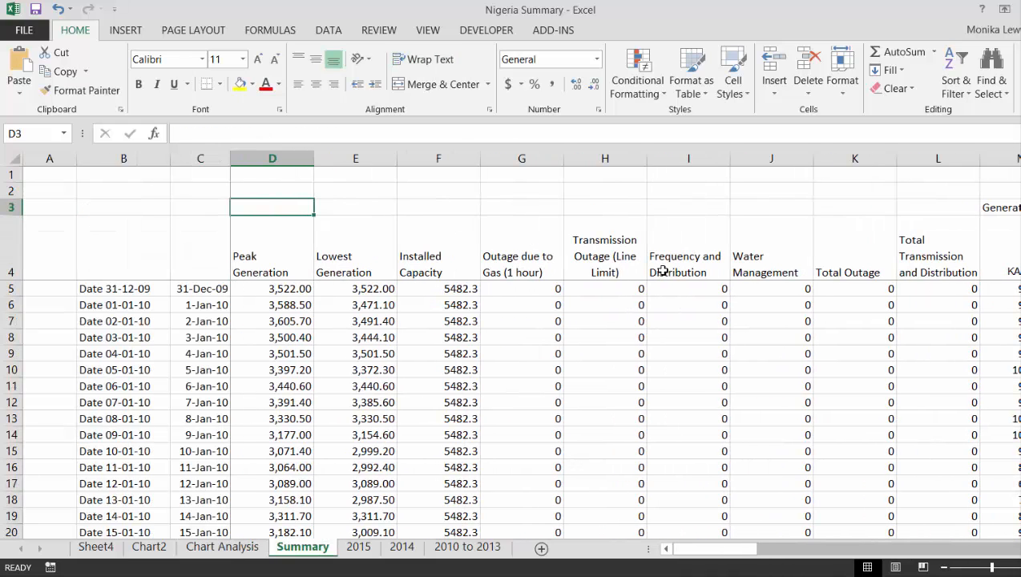
{"action": "key", "text": "Down"}
{"action": "key", "text": "Up"}
{"action": "key", "text": "Left"}
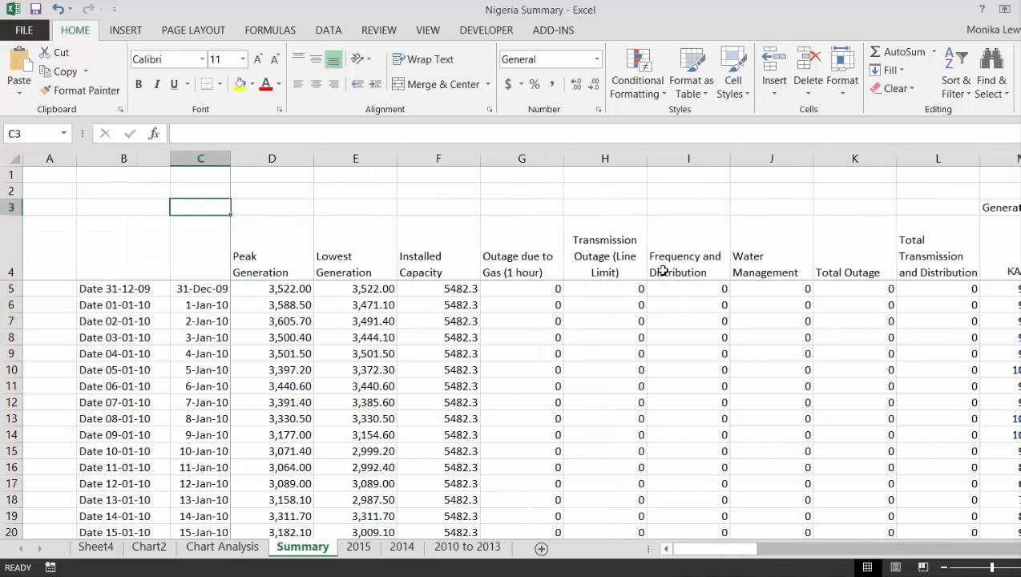
{"action": "key", "text": "Right"}
{"action": "key", "text": "Down"}
{"action": "key", "text": "Down"}
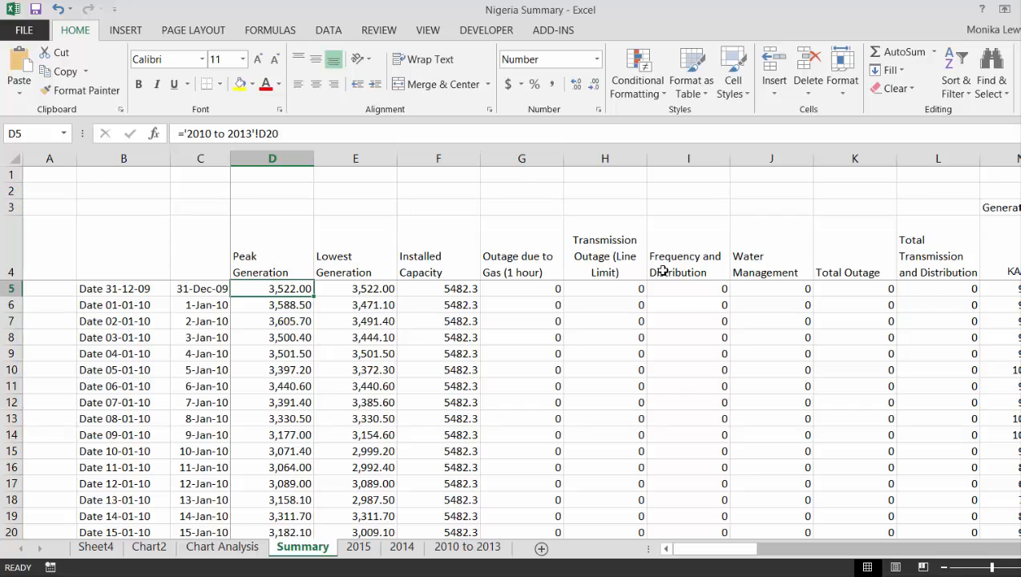
Return to the Chart Analysis sheet and select the transposed headings in I3:I69.
{"action": "key", "text": "ctrl+Page_Up"}
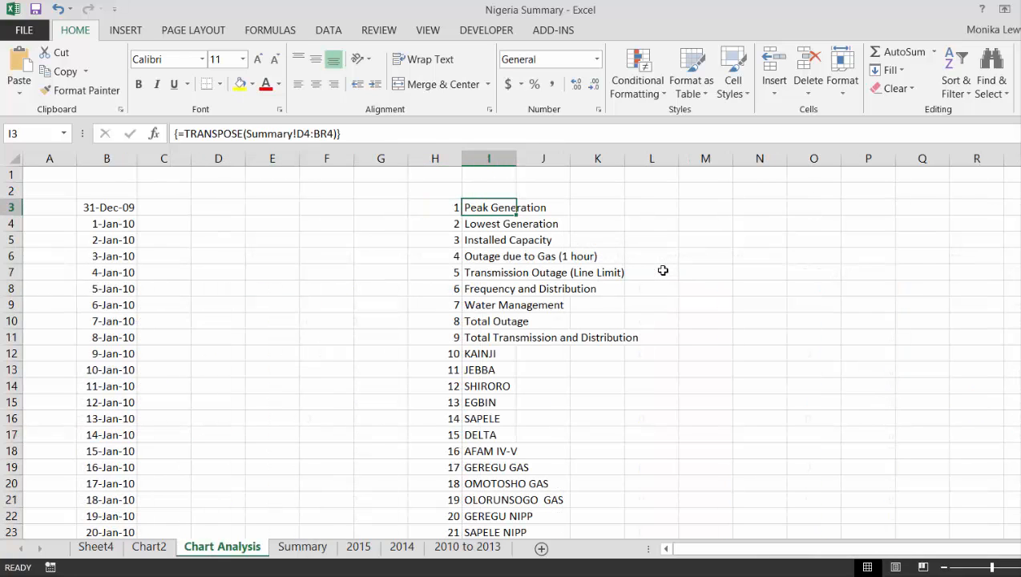
{"action": "key", "text": "ctrl+shift+Down"}
{"action": "type", "text": "=r"}
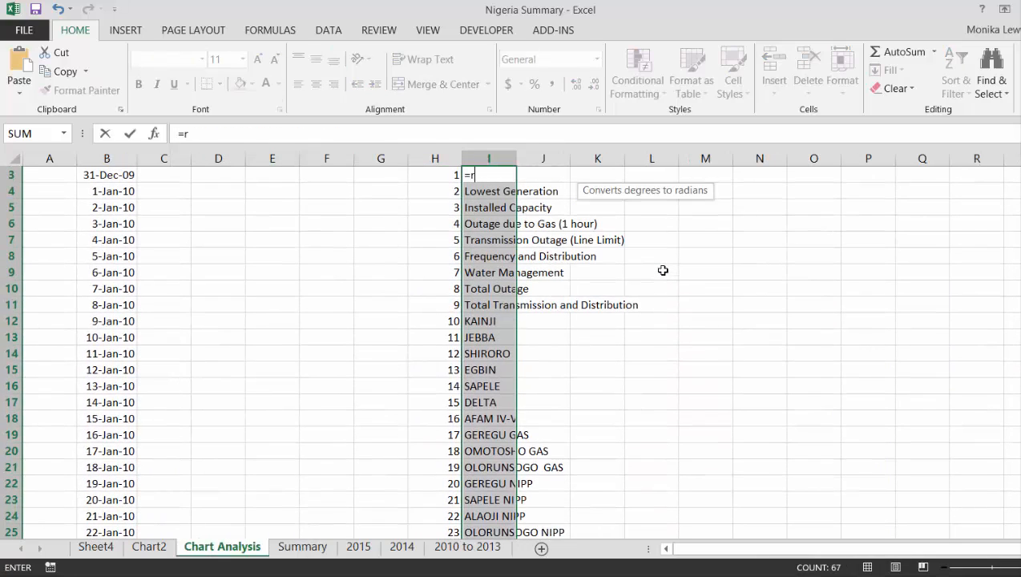
{"action": "key", "text": "BackSpace"}
{"action": "key", "text": "Return"}
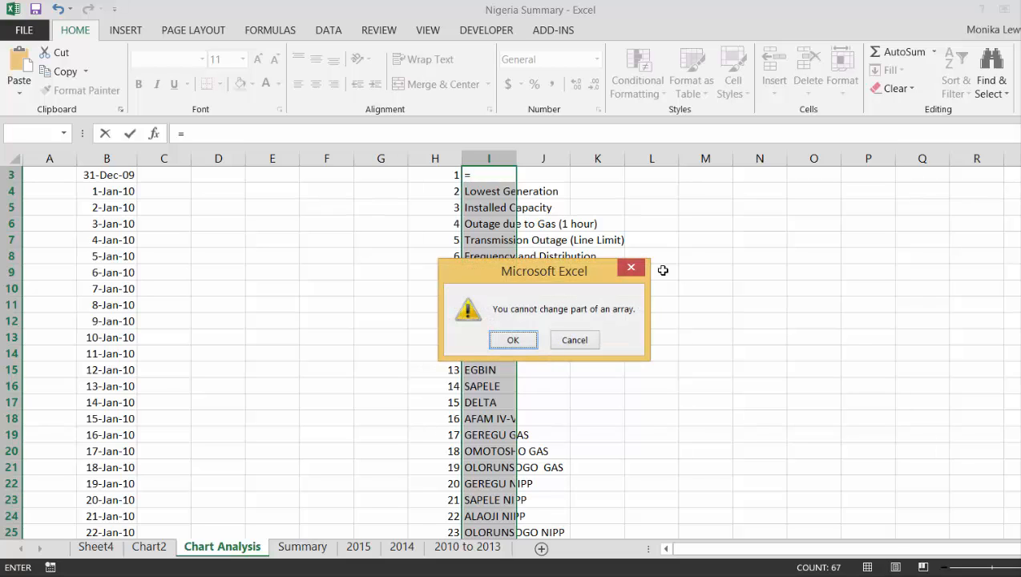
{"action": "key", "text": "Escape"}
Begin a replacement formula for the selected headings with =TRANSPOSE(Summary!D4:BR4)&" "&TRANSPOSE(, leaving the second range open.
{"action": "type", "text": "=tran"}
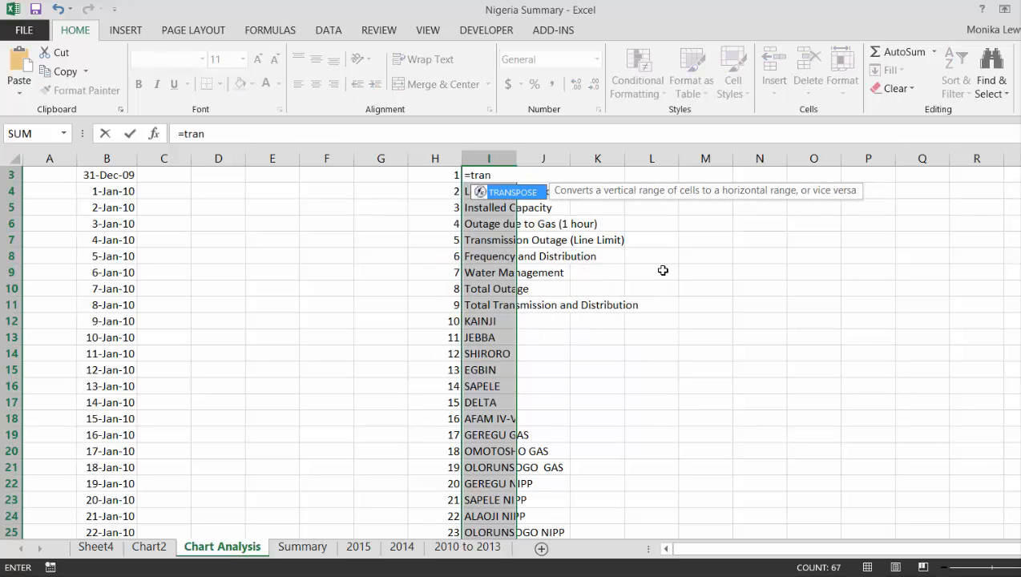
{"action": "key", "text": "Tab"}
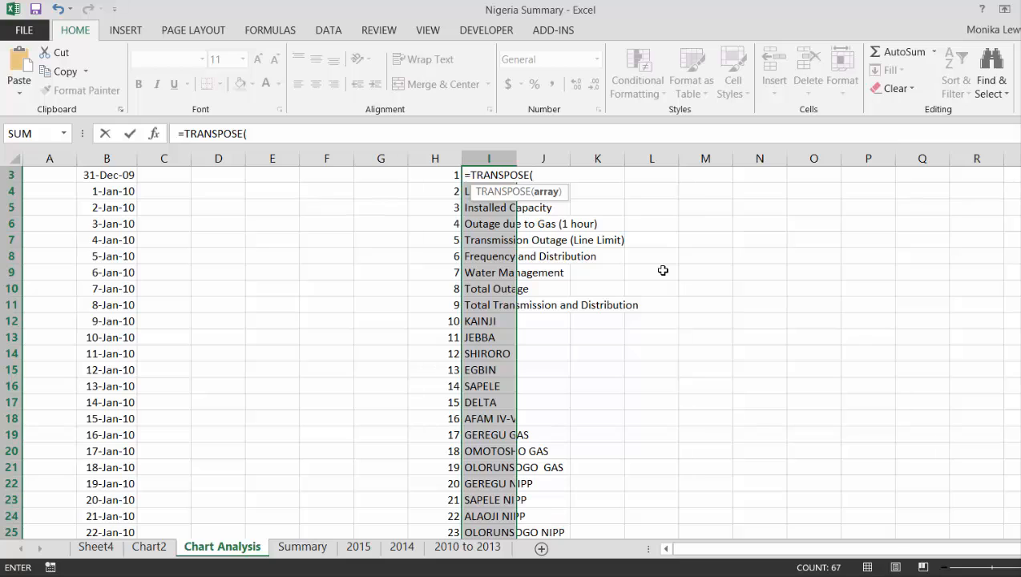
{"action": "key", "text": "ctrl+shift+Down"}
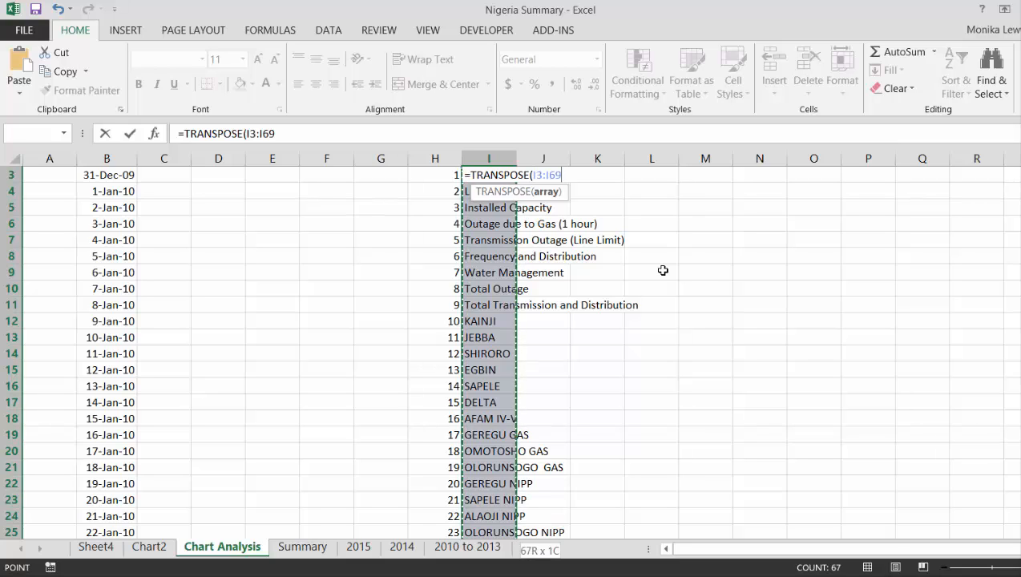
{"action": "key", "text": "ctrl+Page_Down"}
{"action": "key", "text": "Up"}
{"action": "key", "text": "Left"}
{"action": "key", "text": "Right"}
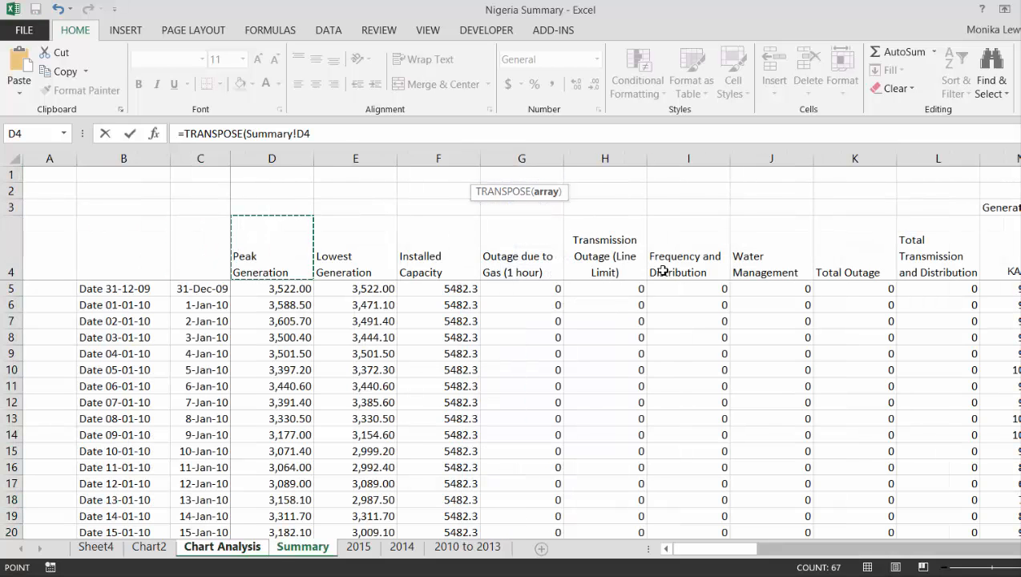
{"action": "key", "text": "ctrl+shift+Right"}
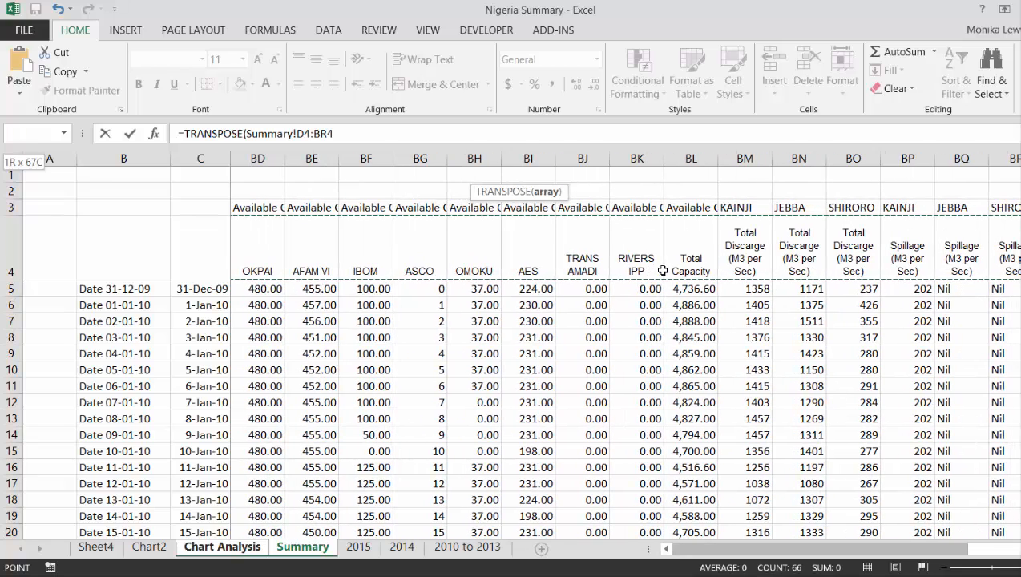
{"action": "type", "text": ")&\" \"&"}
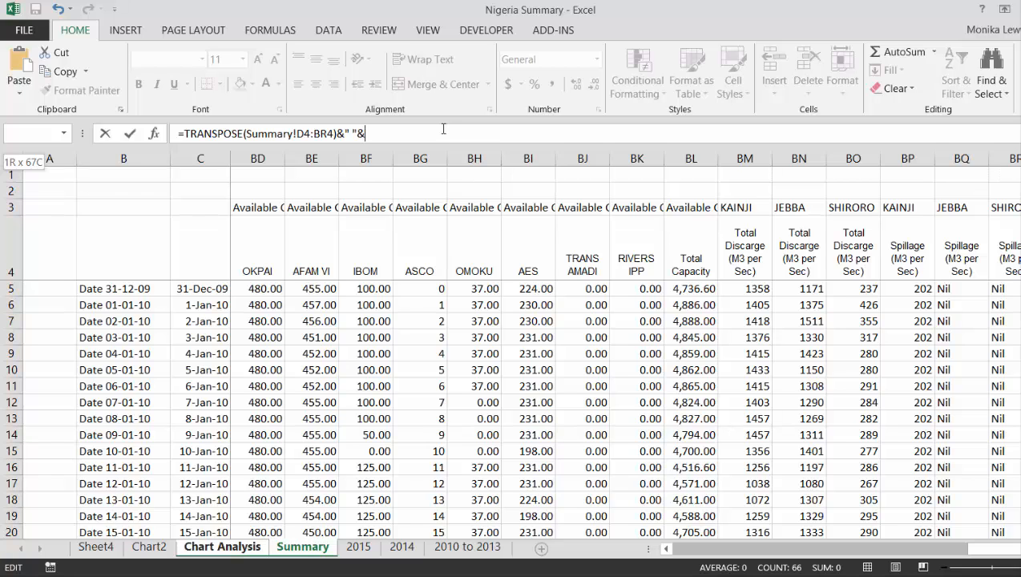
{"action": "type", "text": "tra"}
{"action": "key", "text": "Tab"}
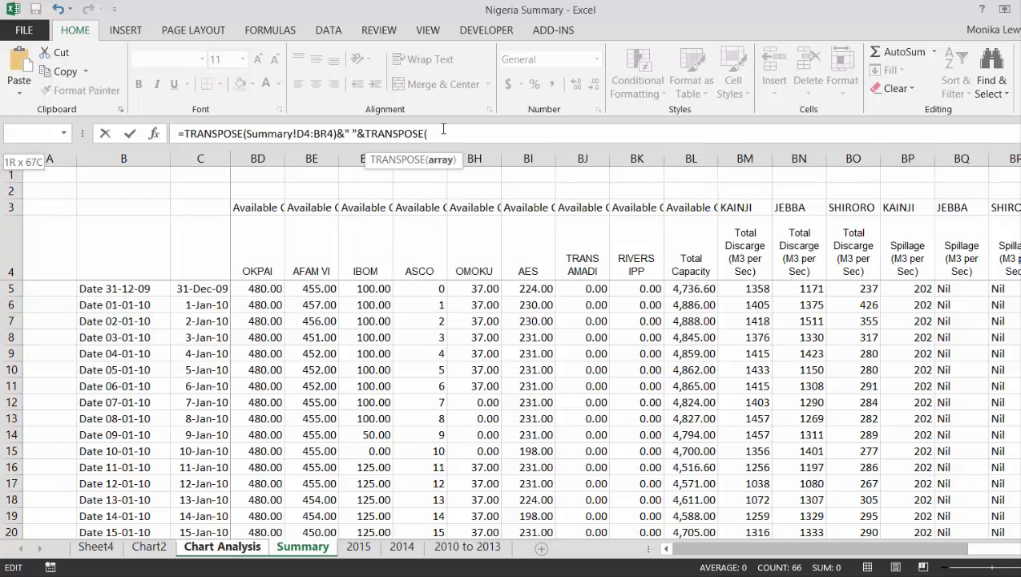
{"action": "left_click", "coordinate": [443, 129]}
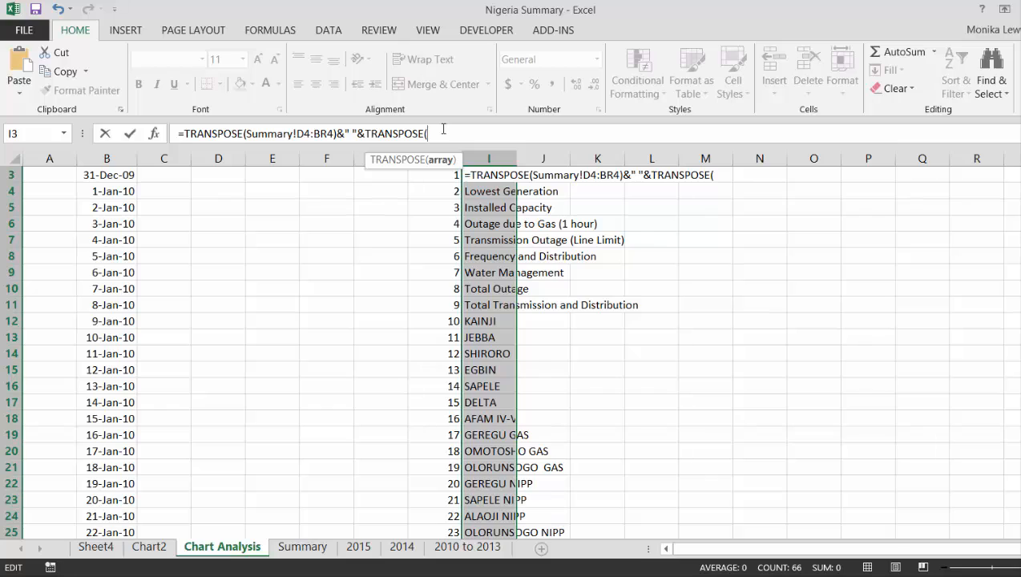
{"action": "key", "text": "ctrl+Page_Down"}
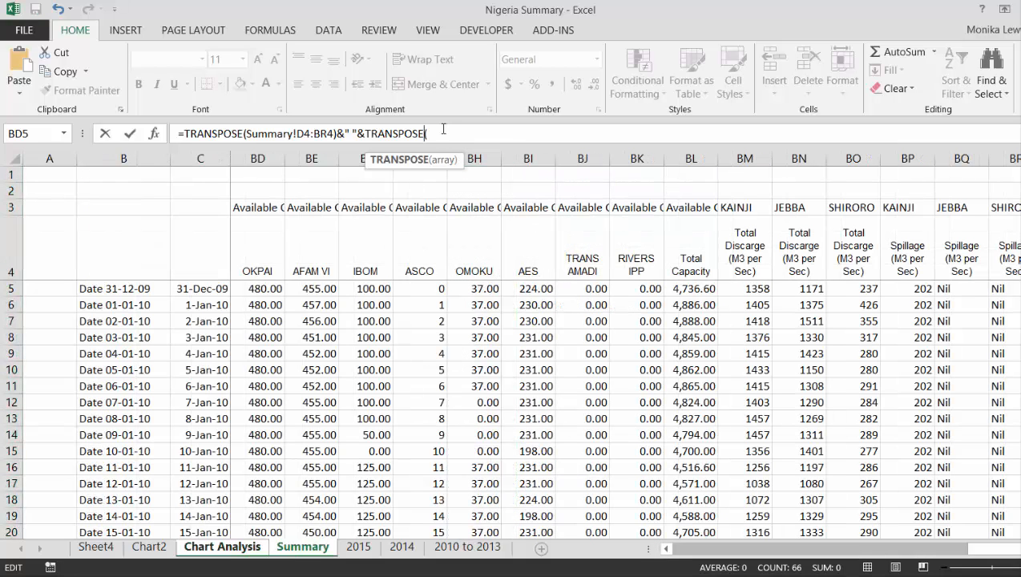
{"action": "key", "text": "ctrl+Page_Up"}
{"action": "key", "text": "Return"}
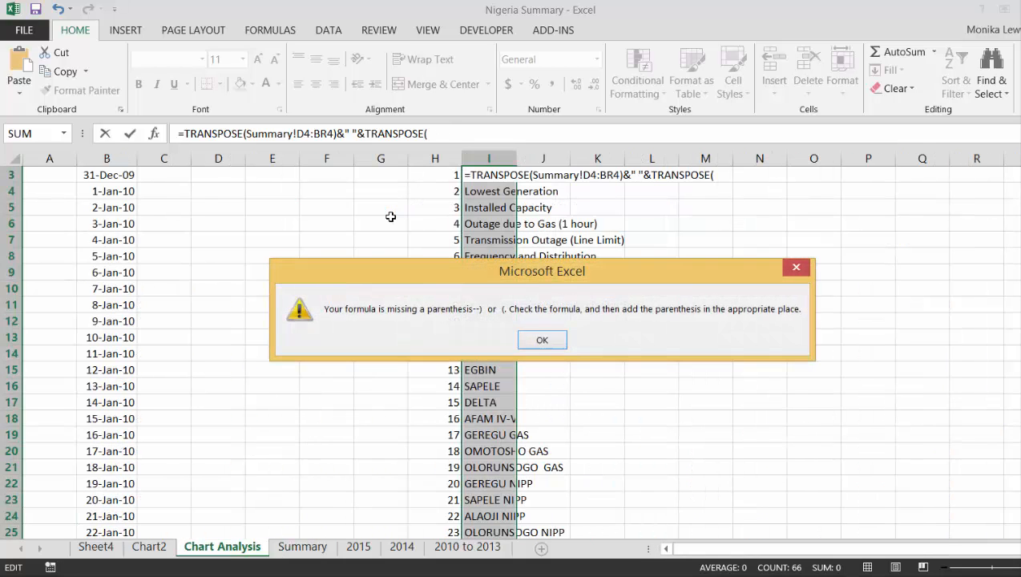
{"action": "key", "text": "Return"}
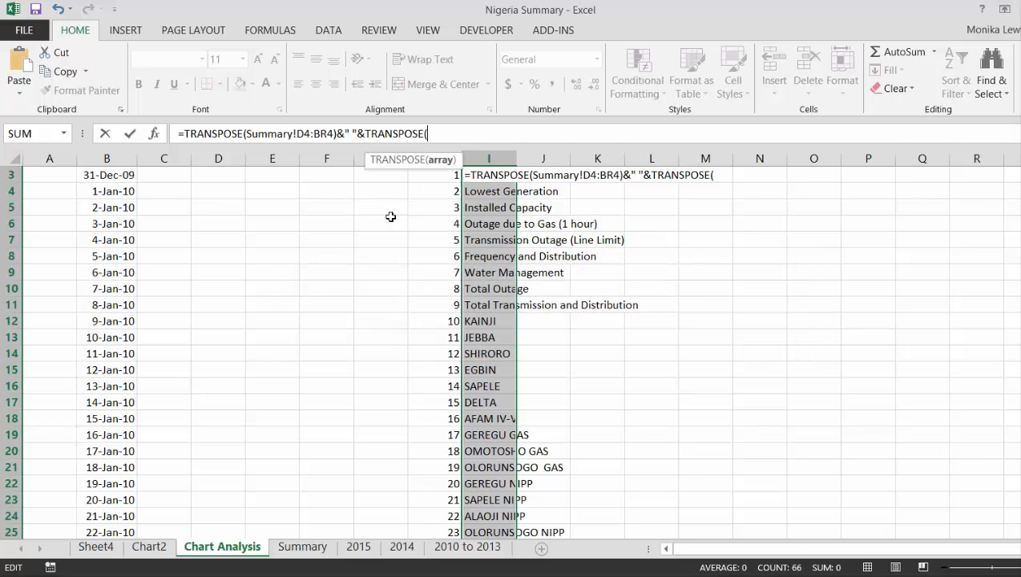
Start the second TRANSPOSE reference at cell D3 in the group label row of the Summary sheet.
{"action": "left_click", "coordinate": [302, 547]}
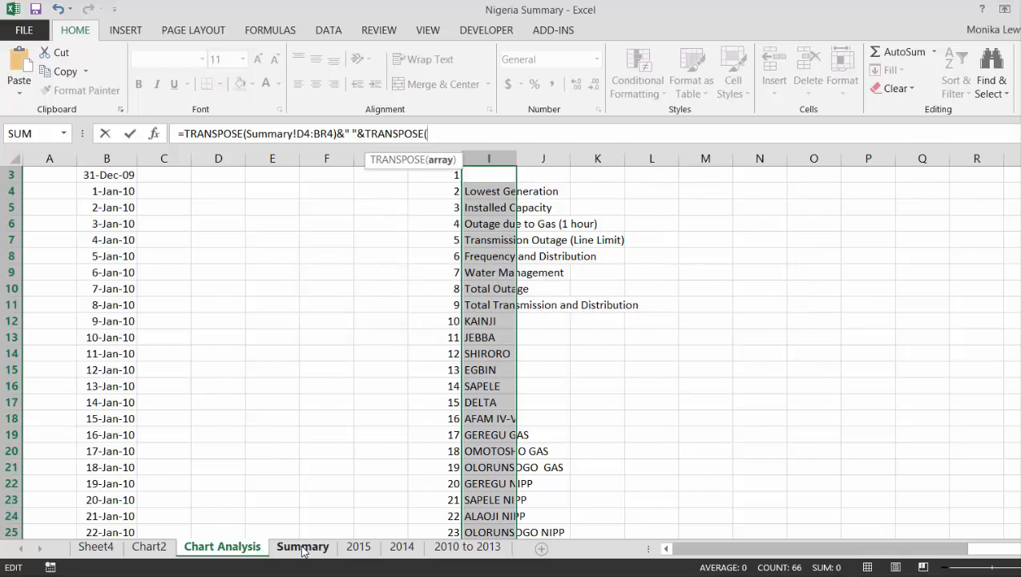
{"action": "left_click", "coordinate": [309, 202]}
{"action": "key", "text": "Left"}
{"action": "key", "text": "Left"}
{"action": "key", "text": "Left"}
{"action": "key", "text": "Left"}
{"action": "key", "text": "Left"}
{"action": "key", "text": "Left"}
{"action": "key", "text": "Left"}
{"action": "key", "text": "Left"}
{"action": "key", "text": "Left"}
{"action": "key", "text": "Left"}
{"action": "key", "text": "Left"}
{"action": "key", "text": "Left"}
{"action": "key", "text": "Left"}
{"action": "key", "text": "Left"}
{"action": "key", "text": "Left"}
{"action": "key", "text": "Left"}
{"action": "key", "text": "Left"}
{"action": "key", "text": "Left"}
{"action": "key", "text": "Left"}
{"action": "key", "text": "Left"}
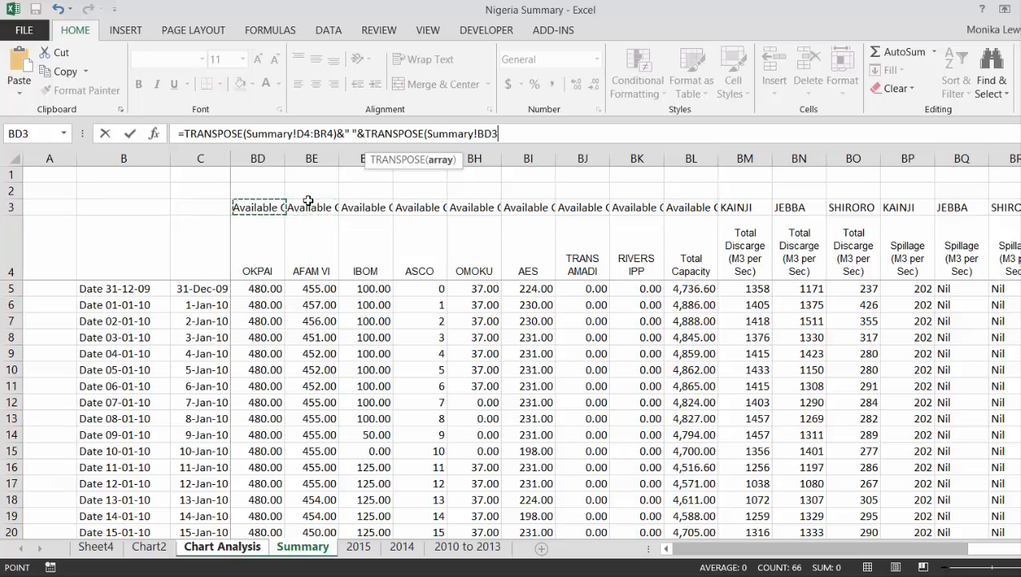
{"action": "key", "text": "Left"}
{"action": "key", "text": "Left"}
{"action": "key", "text": "Left"}
{"action": "key", "text": "Left"}
{"action": "key", "text": "Left"}
{"action": "key", "text": "Left"}
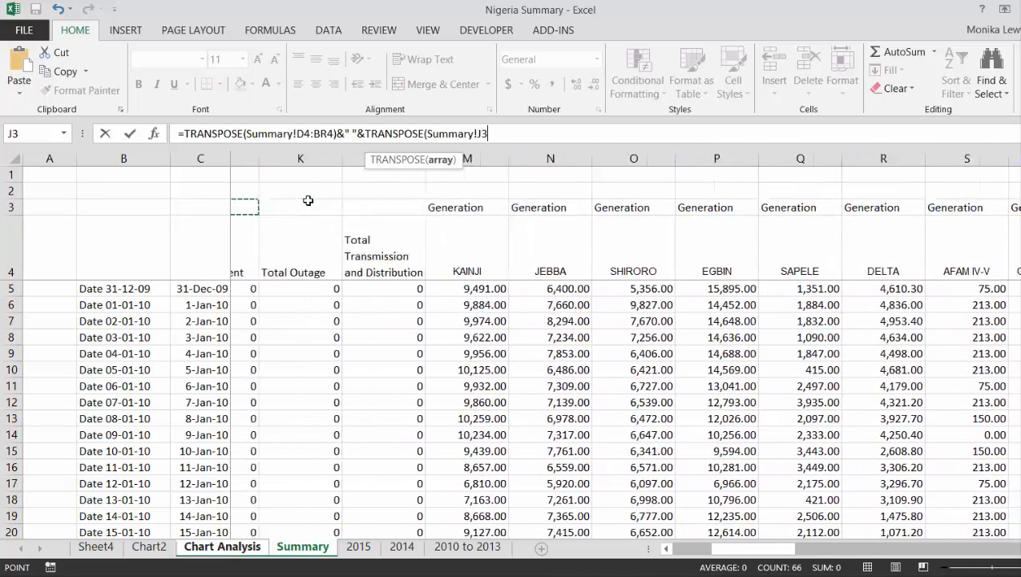
{"action": "key", "text": "Left"}
{"action": "key", "text": "Left"}
{"action": "key", "text": "Left"}
{"action": "key", "text": "Left"}
{"action": "key", "text": "Left"}
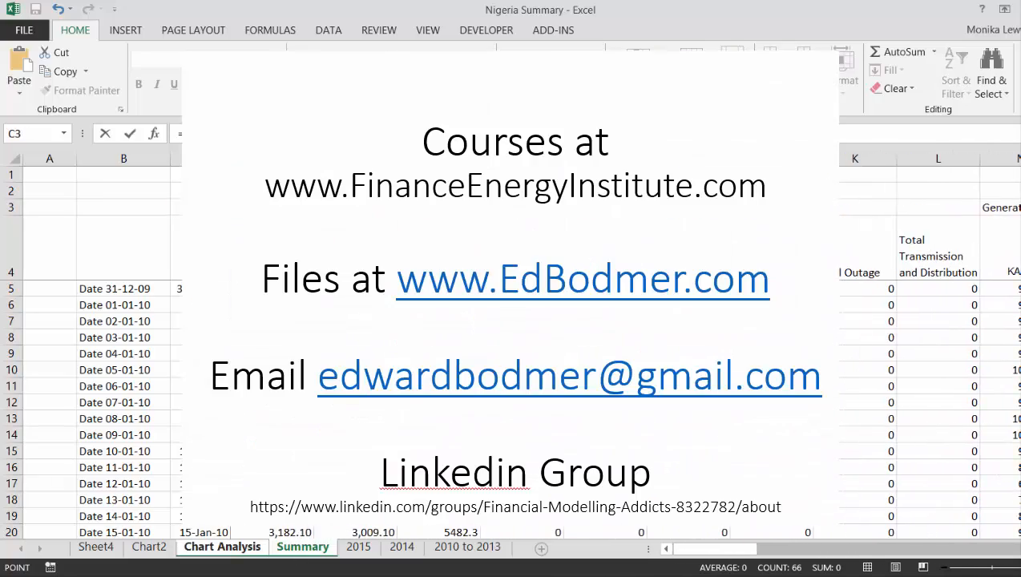
{"action": "key", "text": "Right"}
{"action": "key", "text": "Right"}
Extend the second reference to Summary!D3:BR3 and enter =TRANSPOSE(Summary!D4:BR4)&" "&TRANSPOSE(Summary!D3:BR3) as an array formula, accepting the closing parenthesis.
{"action": "key", "text": "shift+Right"}
{"action": "key", "text": "shift+Right"}
{"action": "key", "text": "shift+Right"}
{"action": "key", "text": "shift+Right"}
{"action": "key", "text": "shift+Right"}
{"action": "key", "text": "shift+Right"}
{"action": "key", "text": "shift+Right"}
{"action": "key", "text": "shift+Right"}
{"action": "key", "text": "shift+Right"}
{"action": "key", "text": "shift+Right"}
{"action": "key", "text": "shift+Right"}
{"action": "key", "text": "shift+Right"}
{"action": "key", "text": "shift+Right"}
{"action": "key", "text": "shift+Right"}
{"action": "key", "text": "shift+Right"}
{"action": "key", "text": "shift+Right"}
{"action": "key", "text": "shift+Right"}
{"action": "key", "text": "shift+Right"}
{"action": "key", "text": "shift+Right"}
{"action": "key", "text": "shift+Right"}
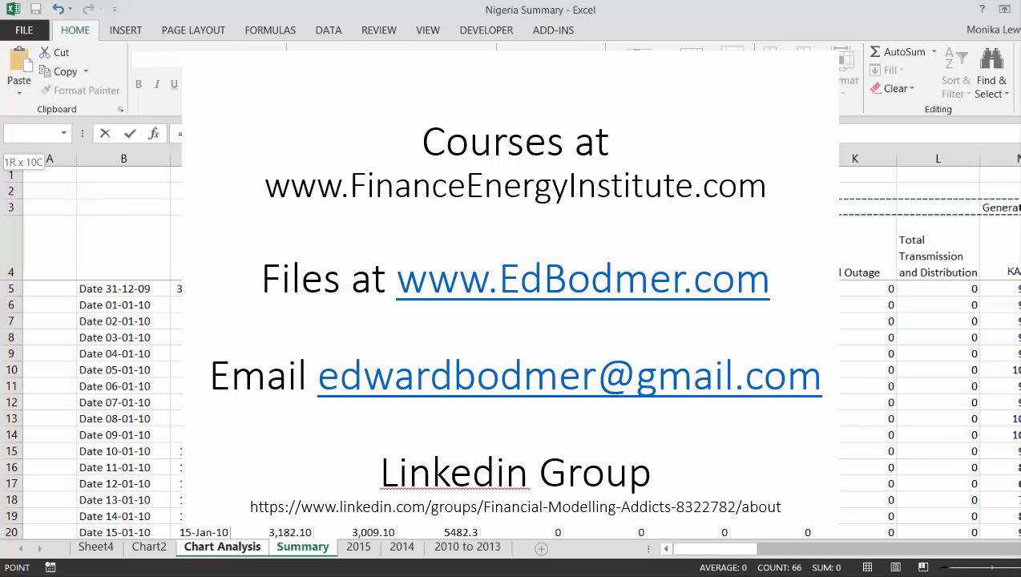
{"action": "key", "text": "shift+Right"}
{"action": "key", "text": "shift+Right"}
{"action": "key", "text": "shift+Right"}
{"action": "key", "text": "shift+Right"}
{"action": "key", "text": "shift+Right"}
{"action": "key", "text": "shift+Right"}
{"action": "key", "text": "shift+Right"}
{"action": "key", "text": "shift+Right"}
{"action": "key", "text": "shift+Right"}
{"action": "key", "text": "shift+Right"}
{"action": "key", "text": "shift+Right"}
{"action": "key", "text": "shift+Right"}
{"action": "key", "text": "shift+Right"}
{"action": "key", "text": "shift+Right"}
{"action": "key", "text": "shift+Right"}
{"action": "key", "text": "shift+Right"}
{"action": "key", "text": "shift+Right"}
{"action": "key", "text": "shift+Right"}
{"action": "key", "text": "shift+Right"}
{"action": "key", "text": "shift+Right"}
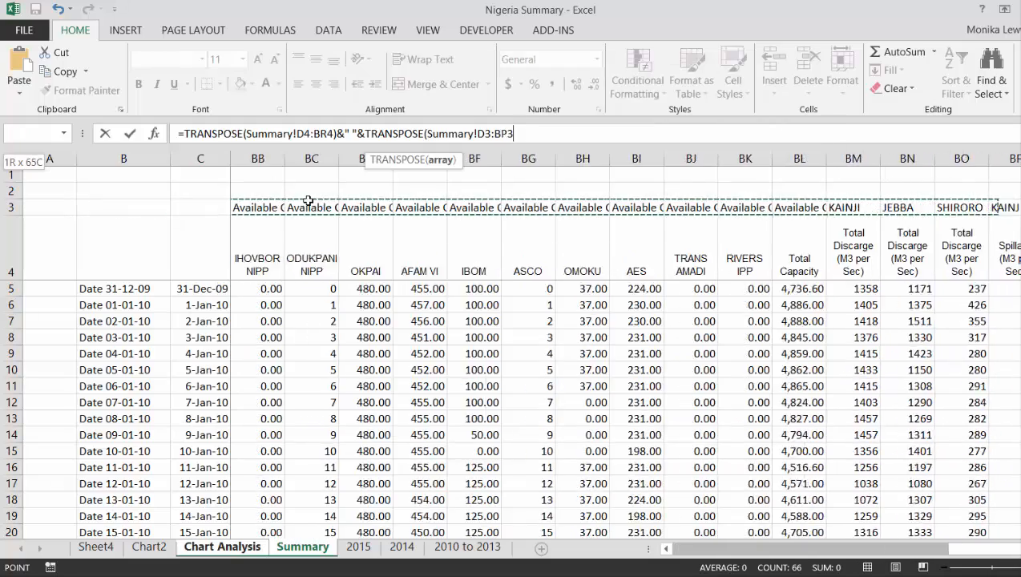
{"action": "key", "text": "shift+Left"}
{"action": "key", "text": "shift+Left"}
{"action": "key", "text": "shift+Left"}
{"action": "key", "text": "shift+Left"}
{"action": "key", "text": "shift+Left"}
{"action": "key", "text": "shift+Left"}
{"action": "key", "text": "shift+Left"}
{"action": "key", "text": "shift+Left"}
{"action": "key", "text": "shift+Left"}
{"action": "key", "text": "shift+Left"}
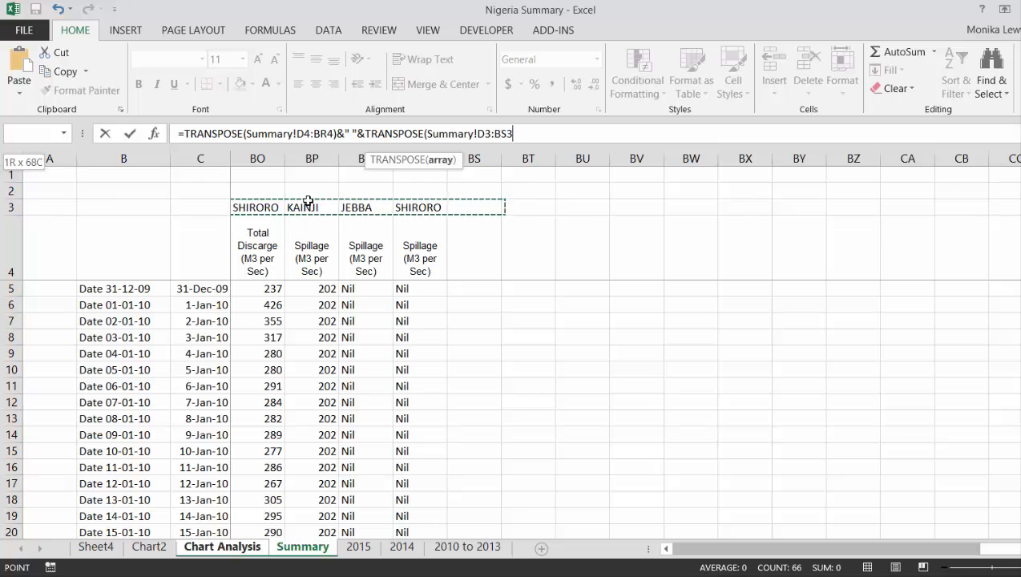
{"action": "key", "text": "ctrl+shift+Return"}
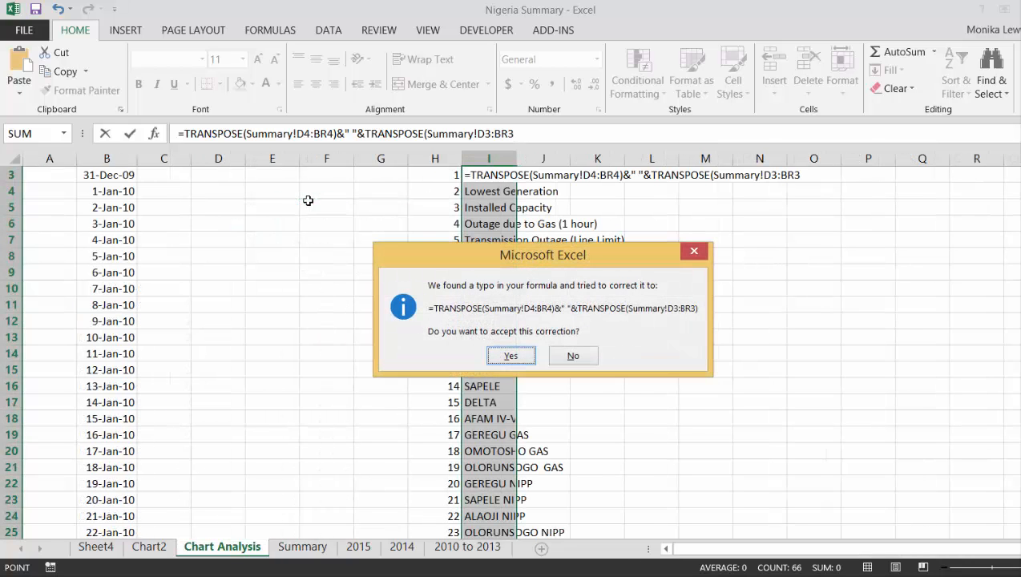
{"action": "key", "text": "Return"}
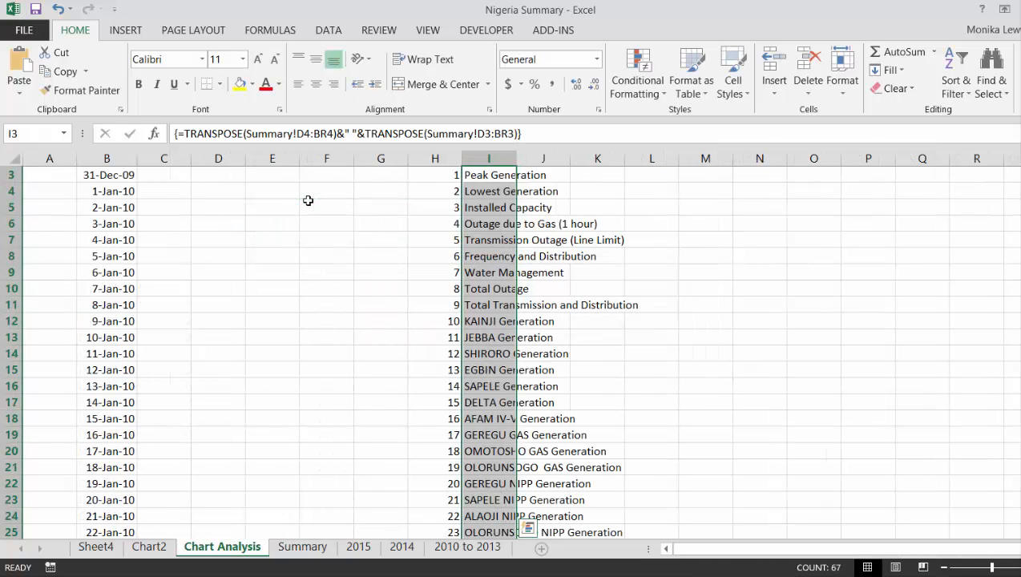
Review the combined headings in column I down to the end of the list and return to I3.
{"action": "key", "text": "Down"}
{"action": "key", "text": "Down"}
{"action": "key", "text": "Down"}
{"action": "key", "text": "Down"}
{"action": "key", "text": "Down"}
{"action": "key", "text": "Down"}
{"action": "key", "text": "Down"}
{"action": "key", "text": "Down"}
{"action": "key", "text": "Down"}
{"action": "key", "text": "Down"}
{"action": "key", "text": "Down"}
{"action": "key", "text": "Down"}
{"action": "key", "text": "Down"}
{"action": "key", "text": "Down"}
{"action": "key", "text": "Down"}
{"action": "key", "text": "Down"}
{"action": "key", "text": "Down"}
{"action": "key", "text": "Down"}
{"action": "key", "text": "Down"}
{"action": "key", "text": "Down"}
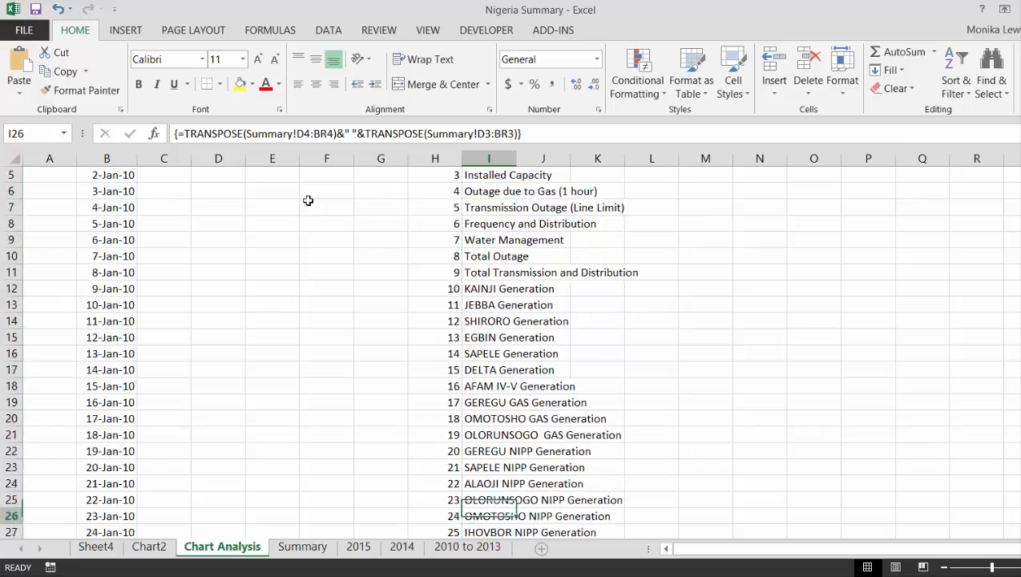
{"action": "key", "text": "Down"}
{"action": "key", "text": "Down"}
{"action": "key", "text": "Down"}
{"action": "key", "text": "Down"}
{"action": "key", "text": "Down"}
{"action": "key", "text": "Down"}
{"action": "key", "text": "Down"}
{"action": "key", "text": "Down"}
{"action": "key", "text": "Down"}
{"action": "key", "text": "Down"}
{"action": "key", "text": "Down"}
{"action": "key", "text": "Down"}
{"action": "key", "text": "Down"}
{"action": "key", "text": "Down"}
{"action": "key", "text": "Down"}
{"action": "key", "text": "Down"}
{"action": "key", "text": "Down"}
{"action": "key", "text": "Down"}
{"action": "key", "text": "Down"}
{"action": "key", "text": "Down"}
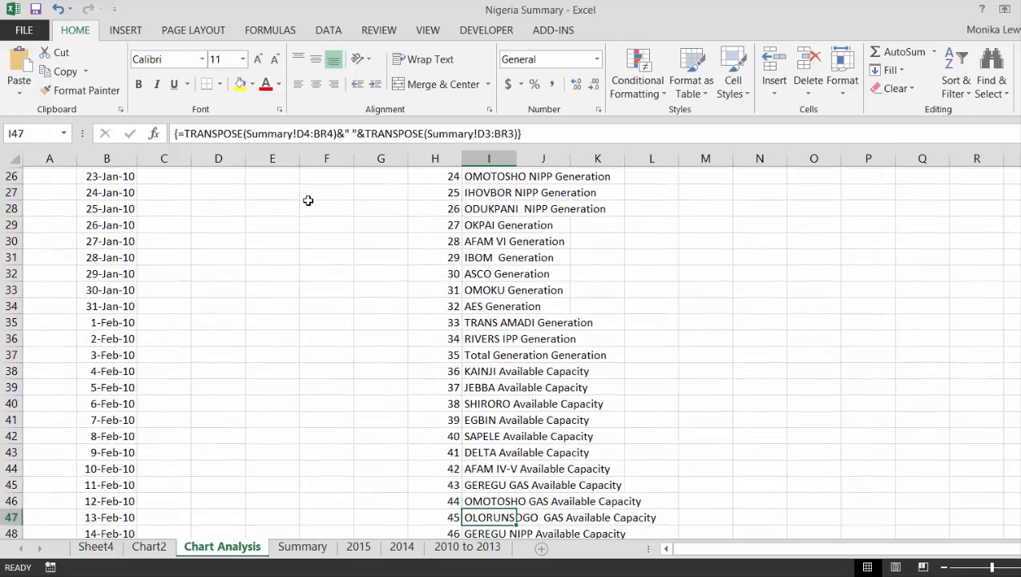
{"action": "key", "text": "Down"}
{"action": "key", "text": "Down"}
{"action": "key", "text": "Down"}
{"action": "key", "text": "Down"}
{"action": "key", "text": "Down"}
{"action": "key", "text": "Down"}
{"action": "key", "text": "Down"}
{"action": "key", "text": "Down"}
{"action": "key", "text": "Down"}
{"action": "key", "text": "Down"}
{"action": "key", "text": "Down"}
{"action": "key", "text": "Down"}
{"action": "key", "text": "Down"}
{"action": "key", "text": "Down"}
{"action": "key", "text": "Down"}
{"action": "key", "text": "Down"}
{"action": "key", "text": "Down"}
{"action": "key", "text": "Down"}
{"action": "key", "text": "Down"}
{"action": "key", "text": "Down"}
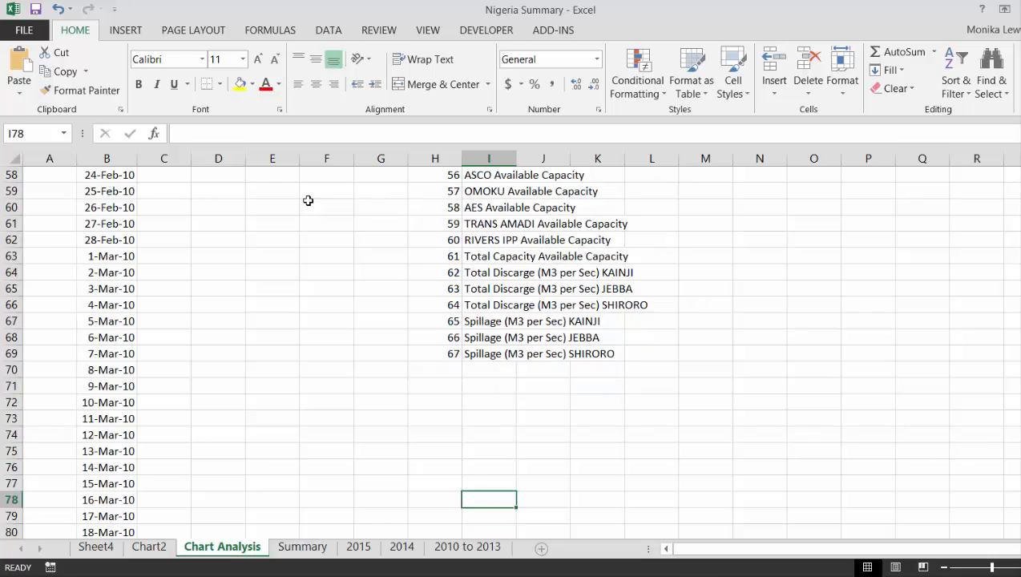
{"action": "key", "text": "Up"}
{"action": "key", "text": "Up"}
{"action": "key", "text": "Up"}
{"action": "key", "text": "Up"}
{"action": "key", "text": "Up"}
{"action": "key", "text": "Up"}
{"action": "key", "text": "Up"}
{"action": "key", "text": "Up"}
{"action": "key", "text": "Up"}
{"action": "key", "text": "Up"}
{"action": "key", "text": "Up"}
{"action": "key", "text": "Up"}
{"action": "key", "text": "Up"}
{"action": "key", "text": "Up"}
{"action": "key", "text": "Up"}
{"action": "key", "text": "Up"}
{"action": "key", "text": "Up"}
{"action": "key", "text": "Up"}
{"action": "key", "text": "Up"}
{"action": "key", "text": "Up"}
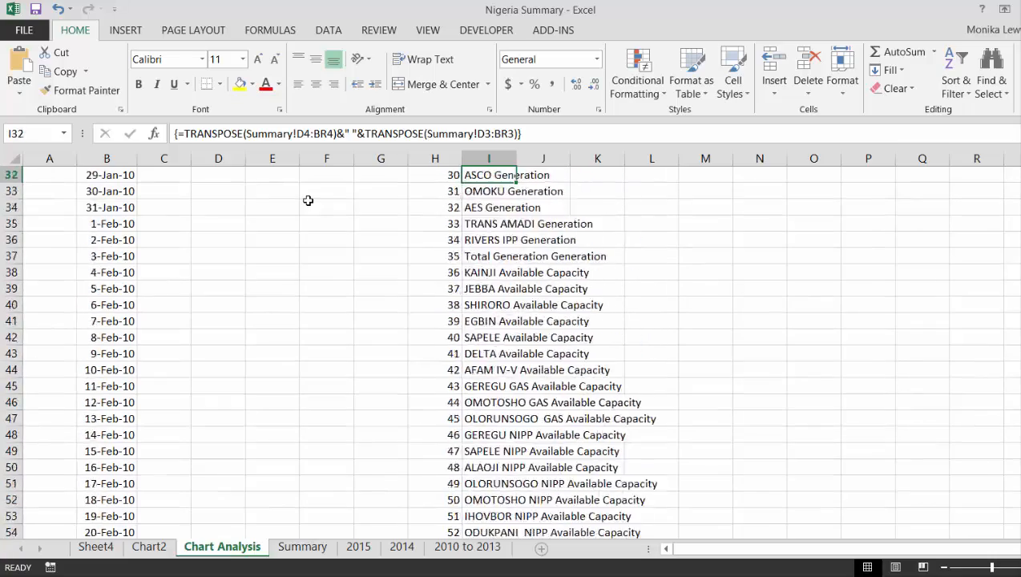
{"action": "key", "text": "Up"}
{"action": "key", "text": "Up"}
{"action": "key", "text": "Up"}
{"action": "key", "text": "Up"}
{"action": "key", "text": "Up"}
{"action": "key", "text": "Up"}
{"action": "key", "text": "Up"}
{"action": "key", "text": "Up"}
{"action": "key", "text": "Up"}
{"action": "key", "text": "Up"}
{"action": "key", "text": "Up"}
{"action": "key", "text": "Up"}
{"action": "key", "text": "Up"}
{"action": "key", "text": "Up"}
{"action": "key", "text": "Up"}
{"action": "key", "text": "Up"}
{"action": "key", "text": "Up"}
{"action": "key", "text": "Up"}
{"action": "key", "text": "Up"}
{"action": "key", "text": "Up"}
{"action": "key", "text": "Down"}
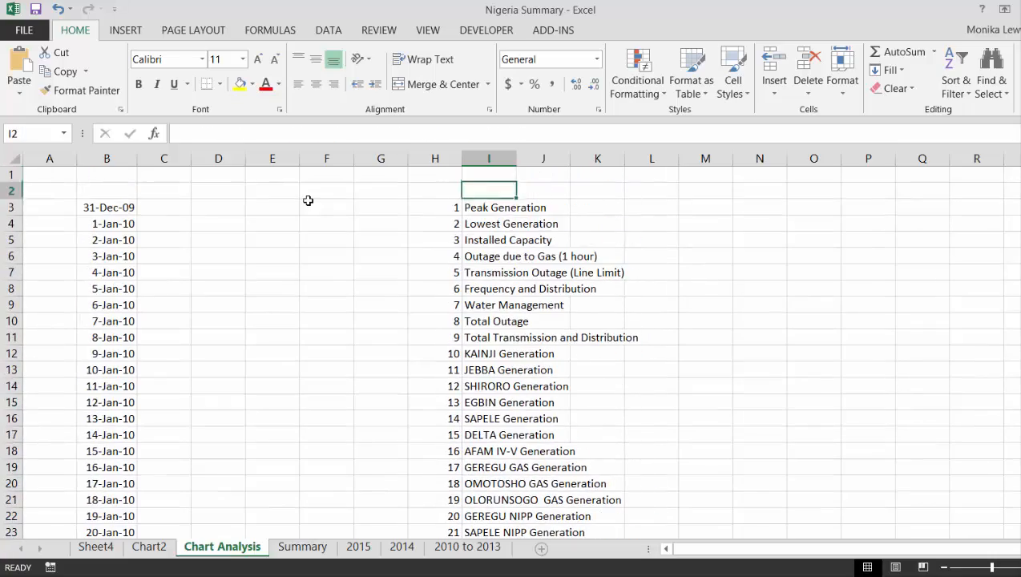
{"action": "key", "text": "Down"}
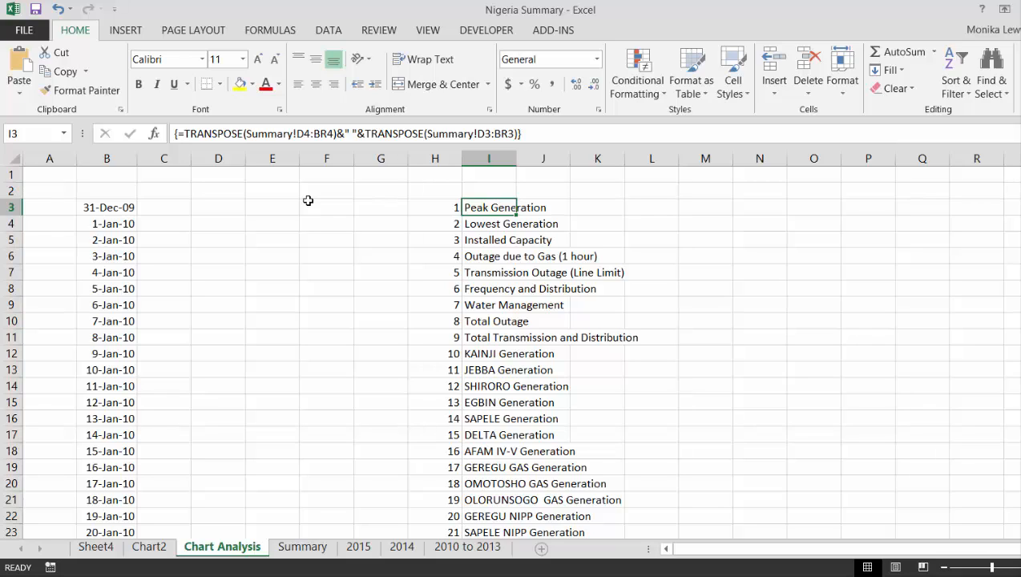
Select cell L3 and bring up the Developer commands.
{"action": "key", "text": "Right"}
{"action": "key", "text": "Right"}
{"action": "key", "text": "Right"}
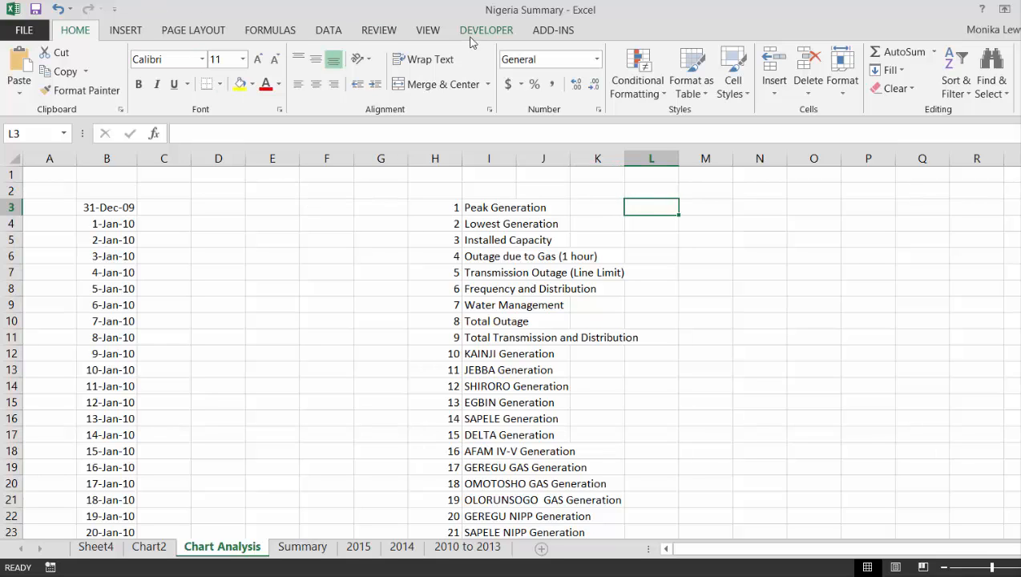
{"action": "left_click", "coordinate": [479, 32]}
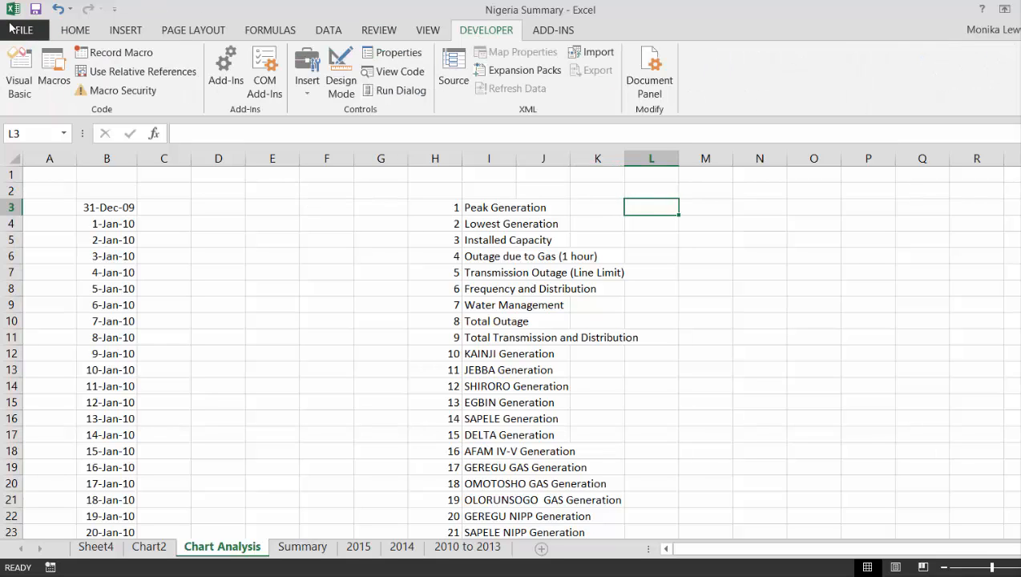
Check the Developer entry in Excel's ribbon customization options, leaving the settings unchanged.
{"action": "left_click", "coordinate": [54, 74]}
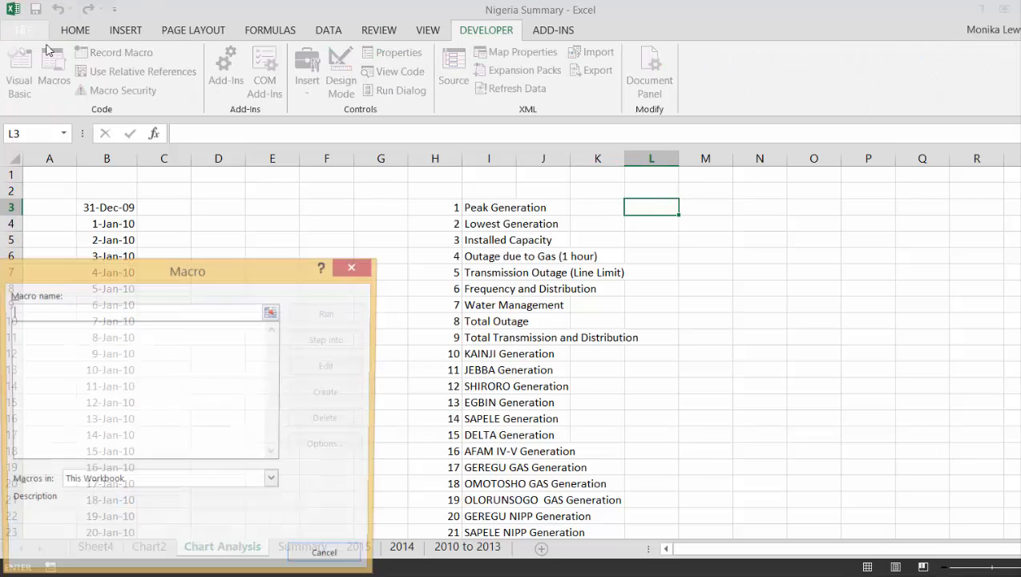
{"action": "left_click", "coordinate": [353, 266]}
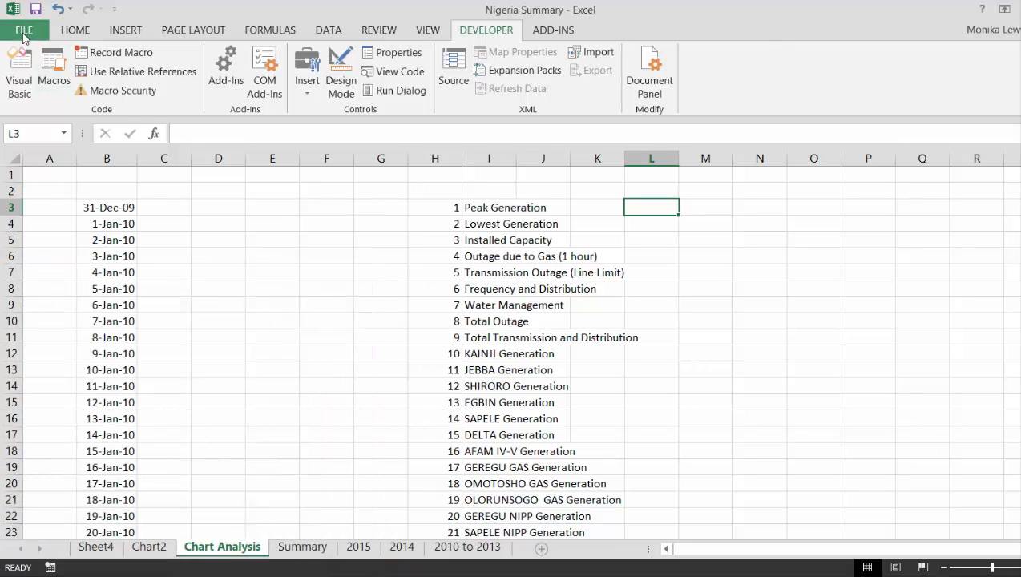
{"action": "left_click", "coordinate": [24, 30]}
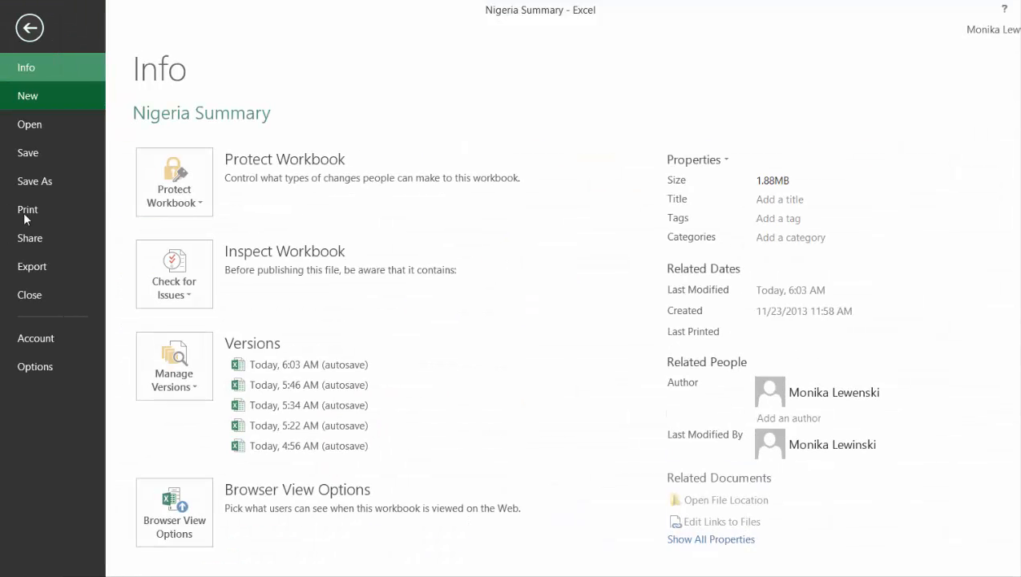
{"action": "left_click", "coordinate": [32, 376]}
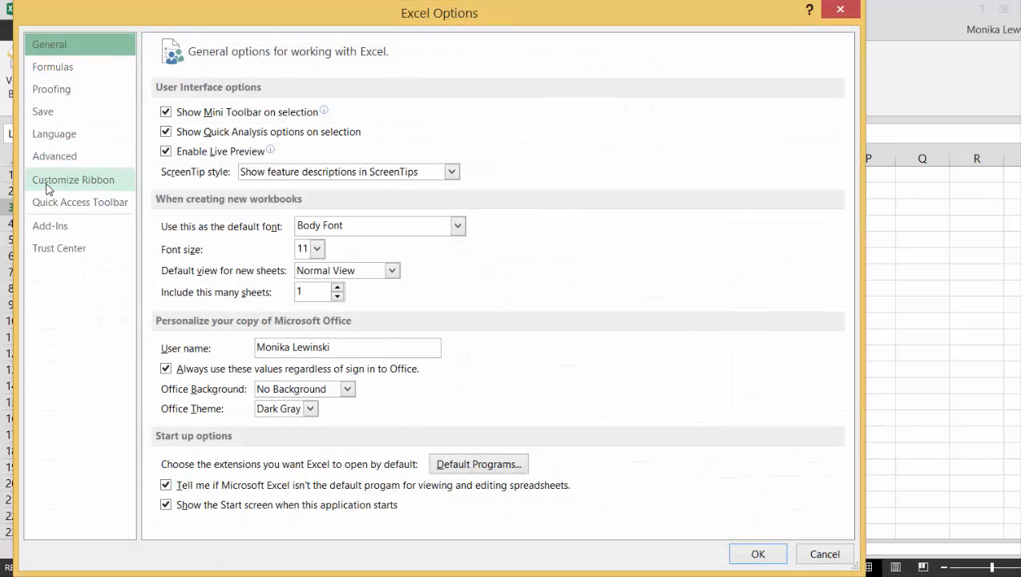
{"action": "left_click", "coordinate": [48, 189]}
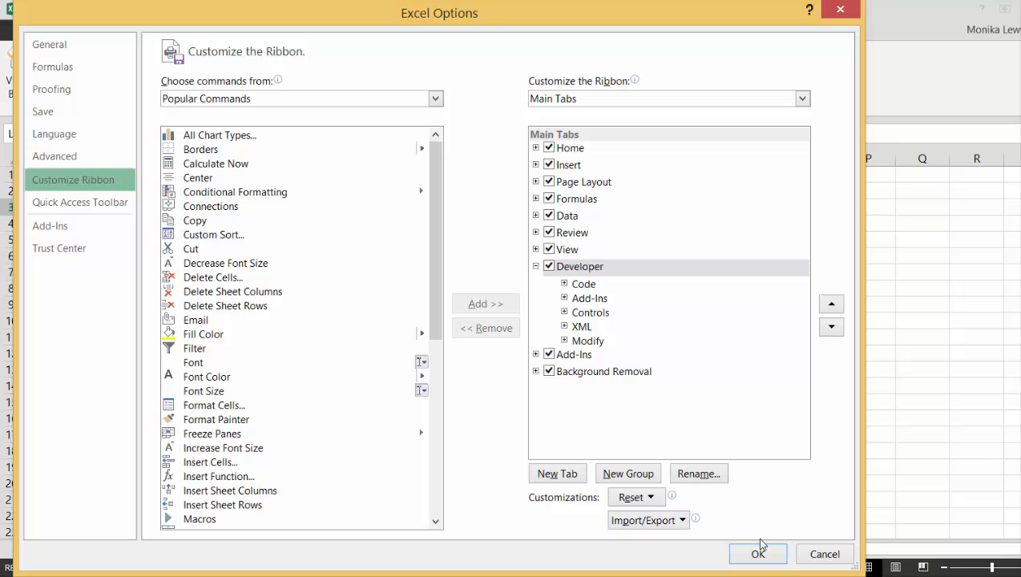
{"action": "left_click", "coordinate": [825, 554]}
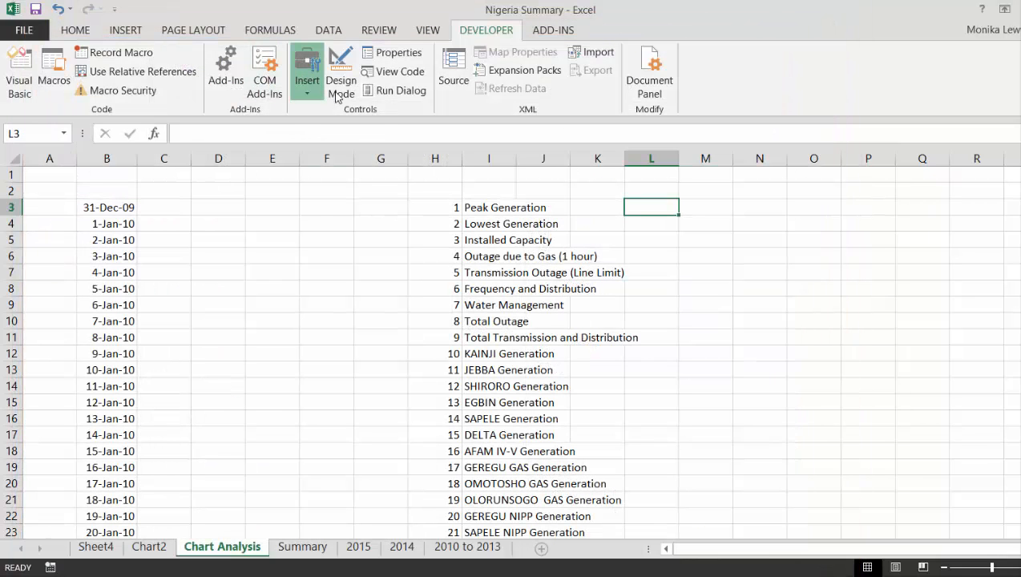
Draw a combo box form control across cells M3:O3 of the Chart Analysis sheet.
{"action": "left_click", "coordinate": [305, 77]}
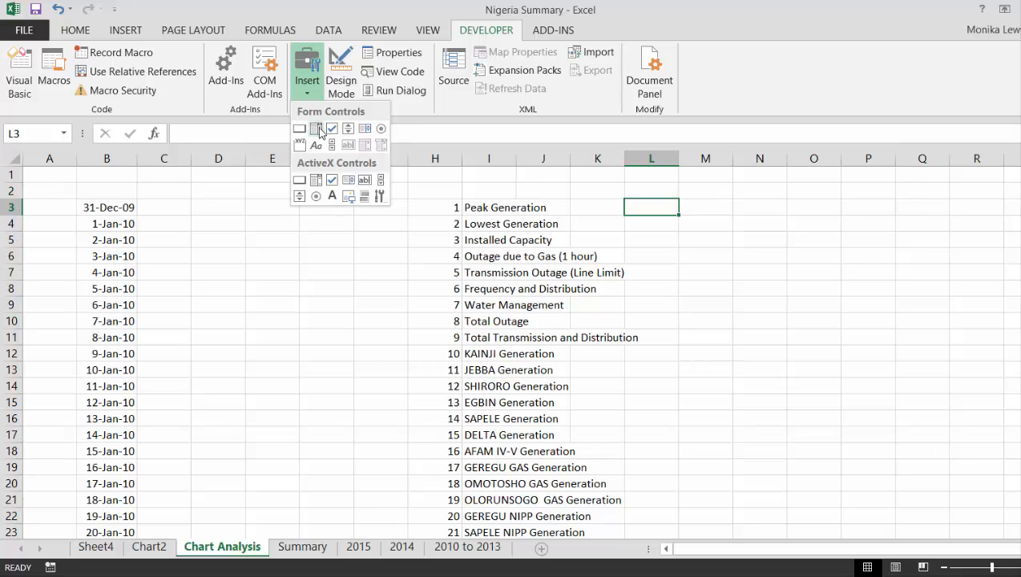
{"action": "left_click", "coordinate": [316, 129]}
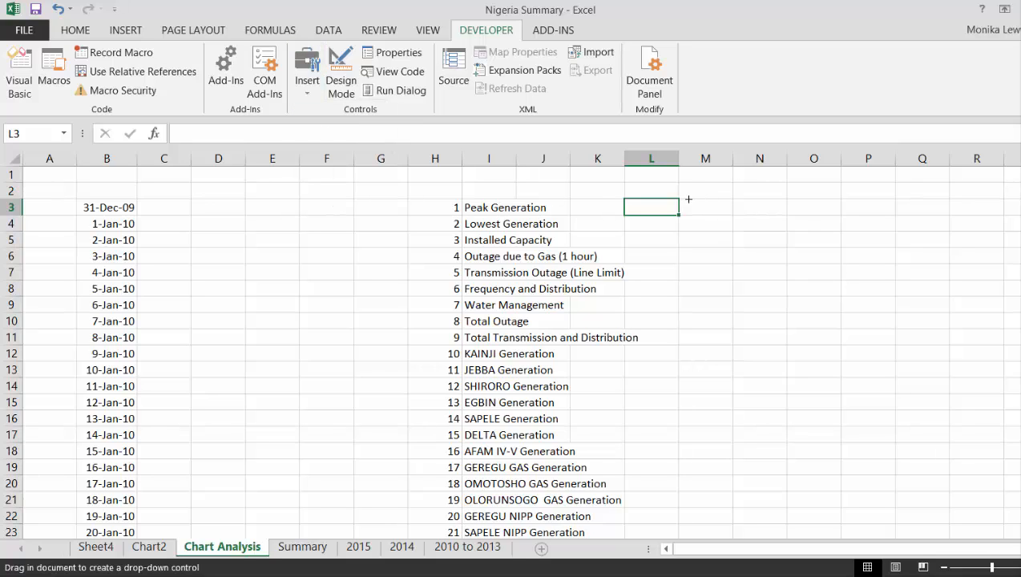
{"action": "mouse_move", "coordinate": [684, 200]}
{"action": "left_mouse_down"}
{"action": "mouse_move", "coordinate": [818, 182]}
{"action": "mouse_move", "coordinate": [840, 209]}
{"action": "left_mouse_up"}
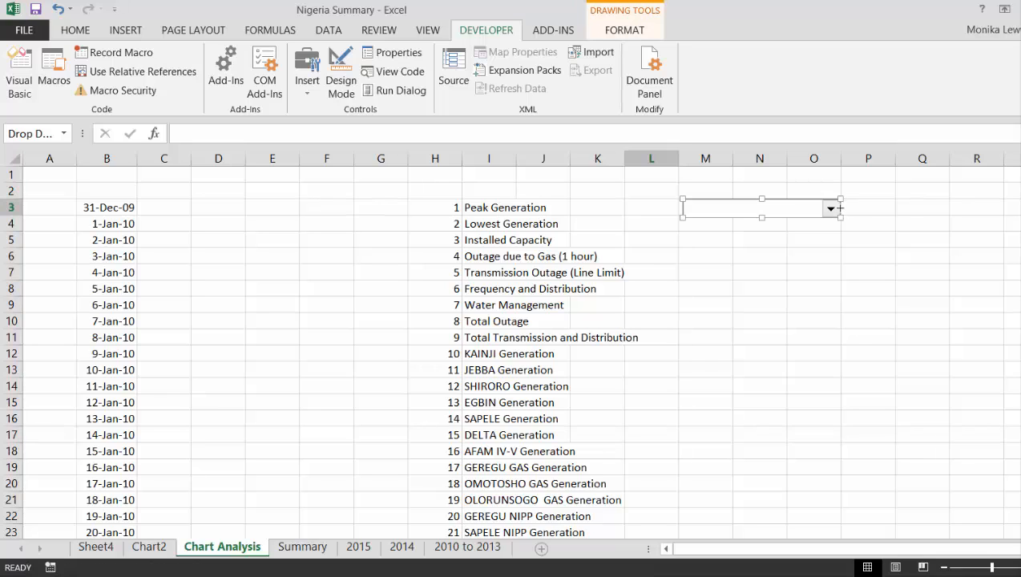
Set the combo box's input range to the combined headings, 'Chart Analysis'!$I$3:$I$69.
{"action": "right_click", "coordinate": [797, 203]}
{"action": "left_click", "coordinate": [829, 338]}
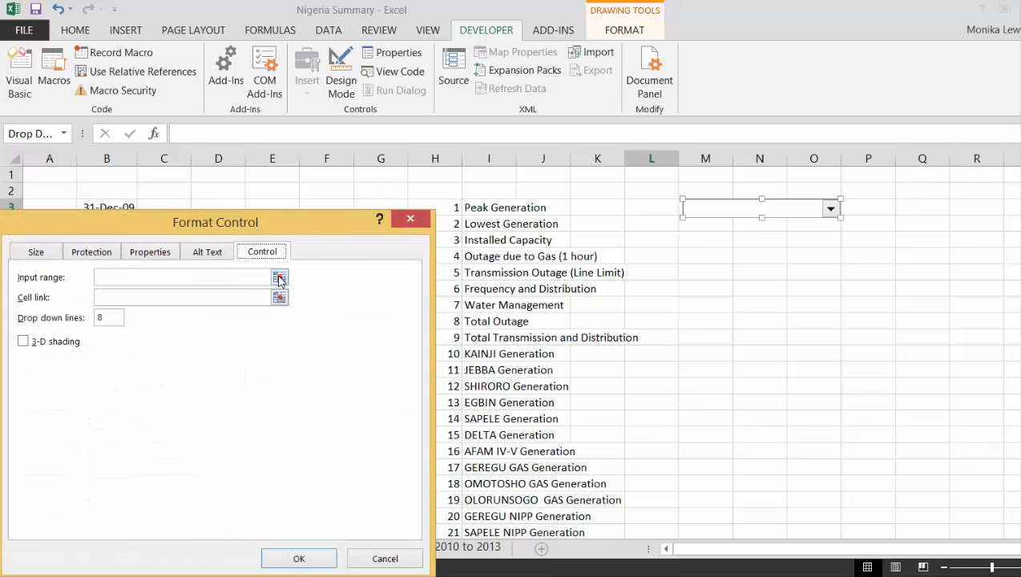
{"action": "left_click", "coordinate": [279, 278]}
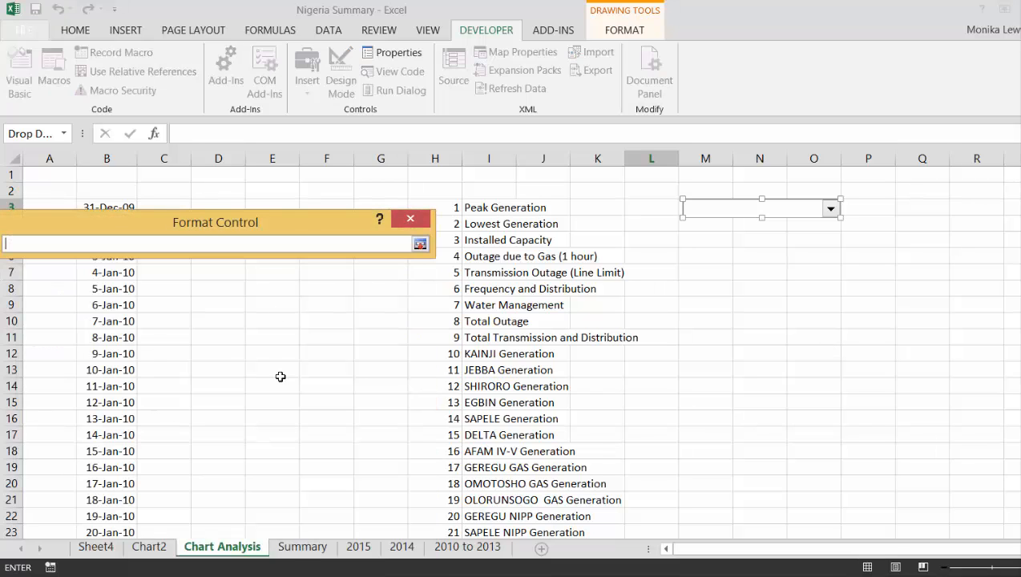
{"action": "left_click", "coordinate": [277, 550]}
{"action": "left_click", "coordinate": [241, 552]}
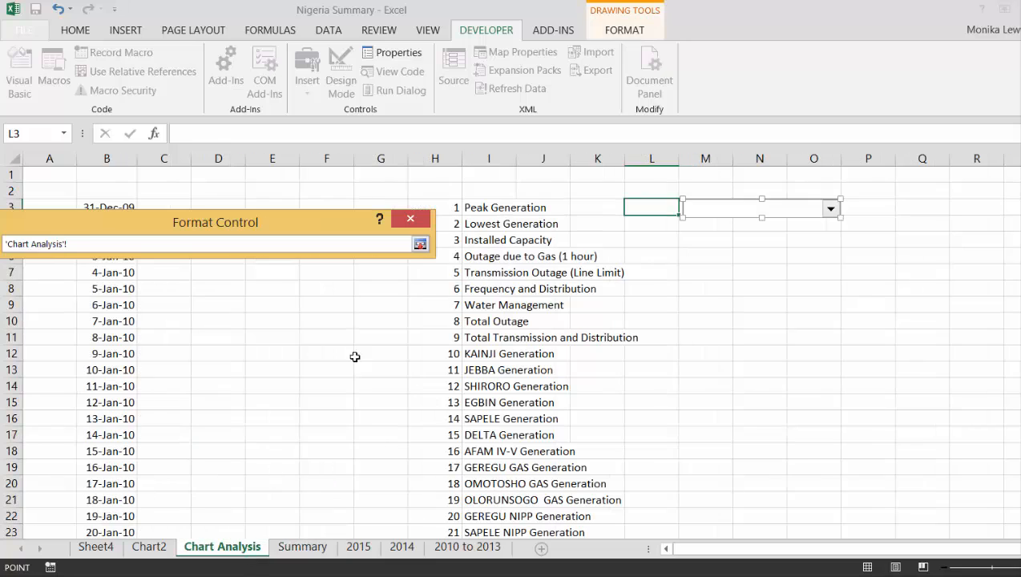
{"action": "left_click", "coordinate": [487, 210]}
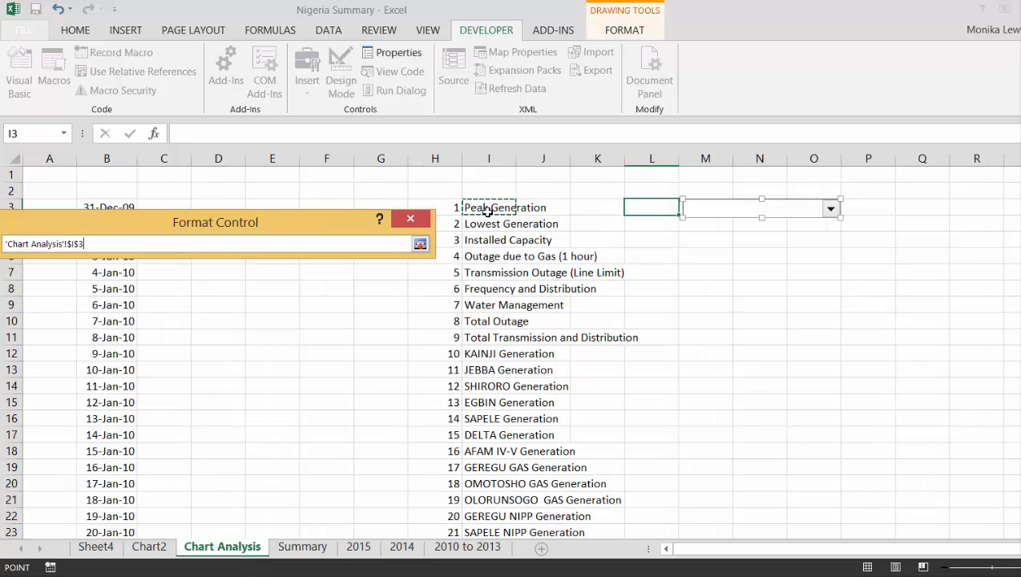
{"action": "left_click_drag", "start_coordinate": [469, 205], "coordinate": [486, 498]}
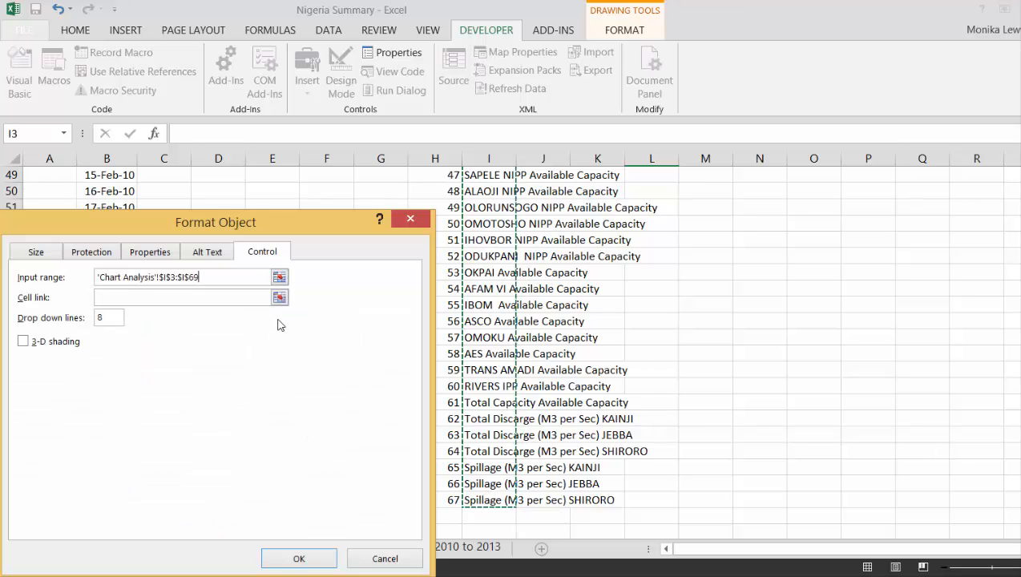
Link the combo box to cell 'Chart Analysis'!$P$3, apply the control settings and deselect it.
{"action": "left_click", "coordinate": [279, 299]}
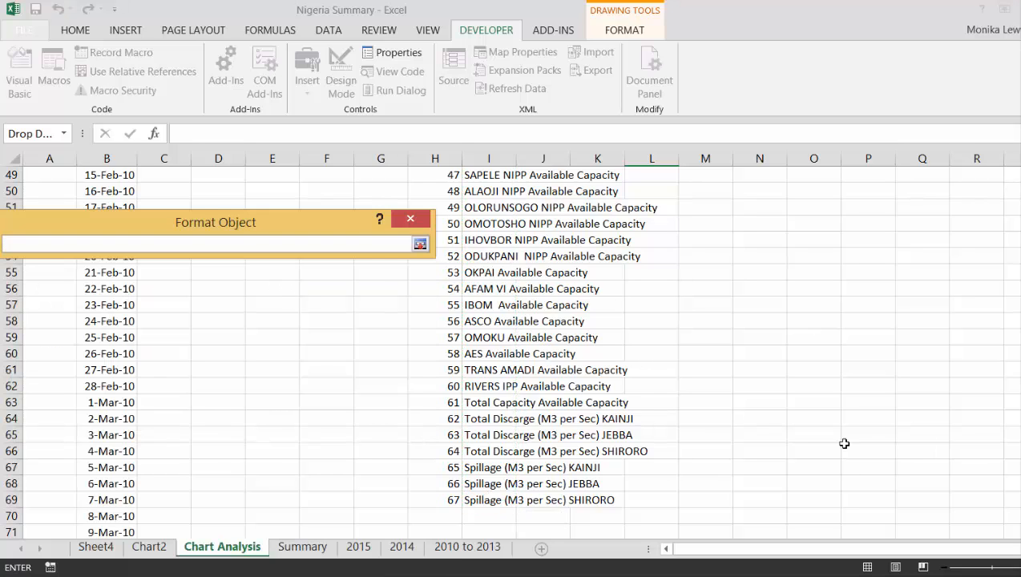
{"action": "left_click_drag", "start_coordinate": [1020, 191], "coordinate": [1020, 181]}
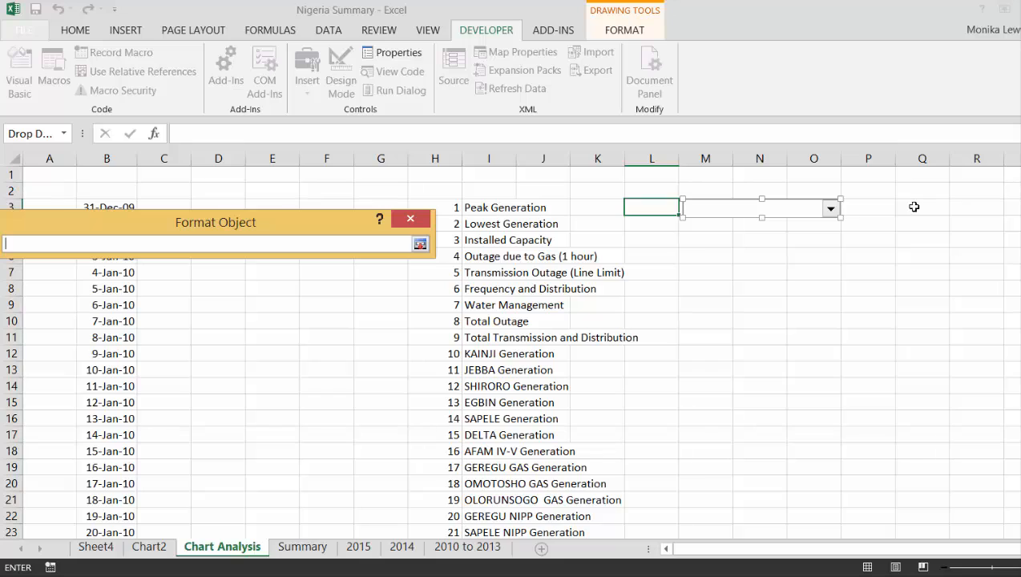
{"action": "key", "text": "Return"}
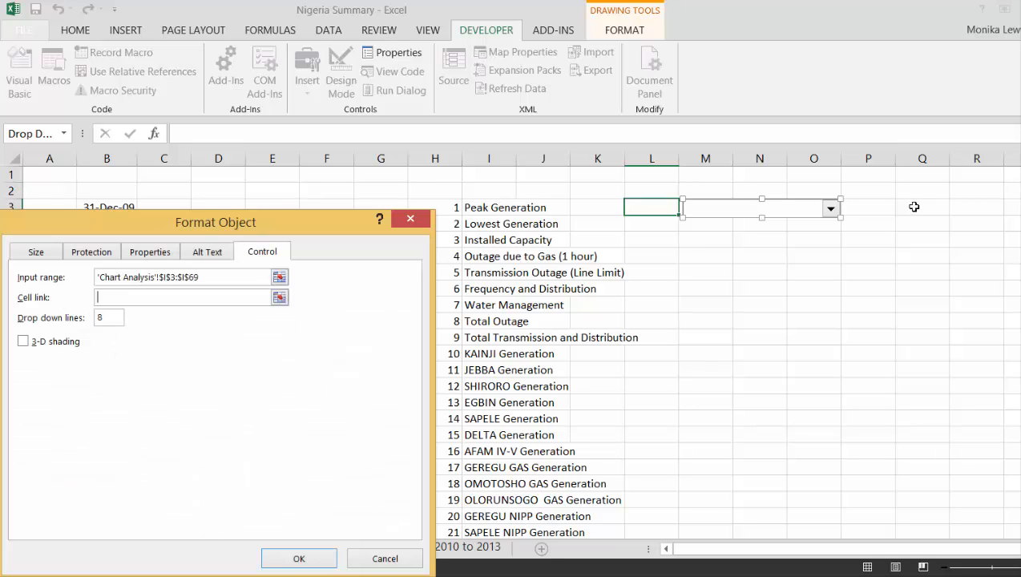
{"action": "left_click", "coordinate": [279, 298]}
{"action": "left_click", "coordinate": [285, 548]}
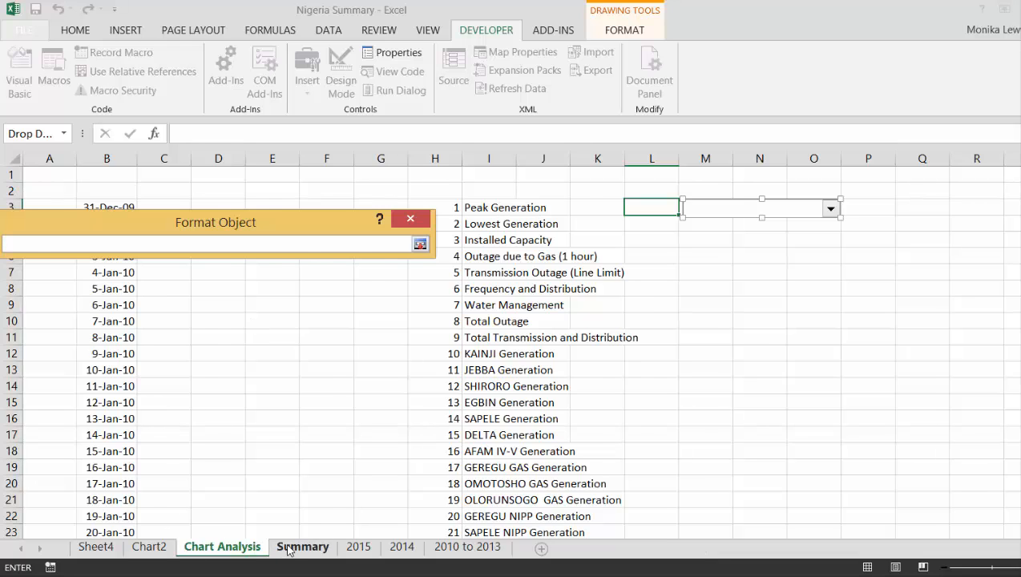
{"action": "left_click", "coordinate": [236, 548]}
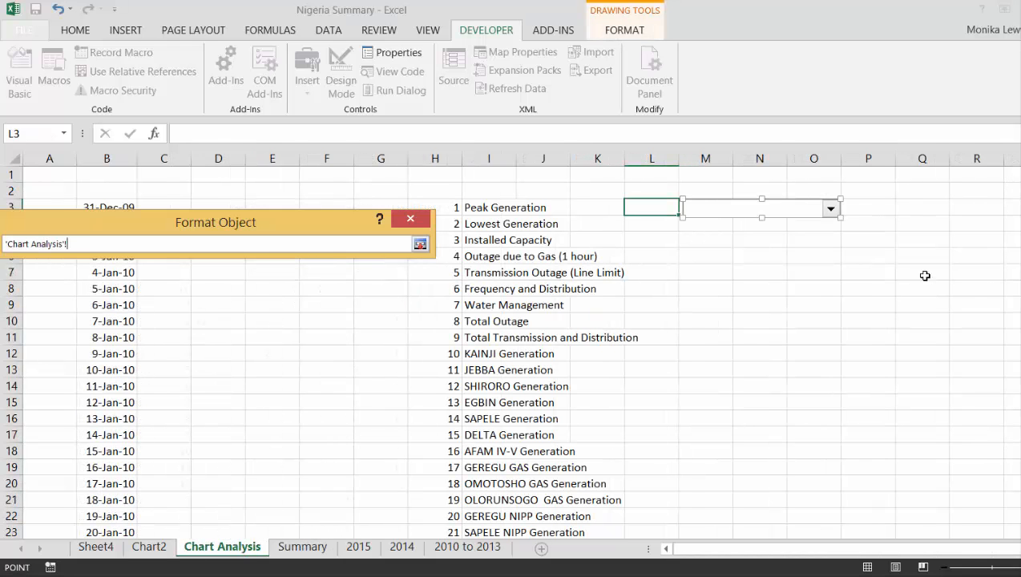
{"action": "left_click", "coordinate": [875, 200]}
{"action": "key", "text": "Return"}
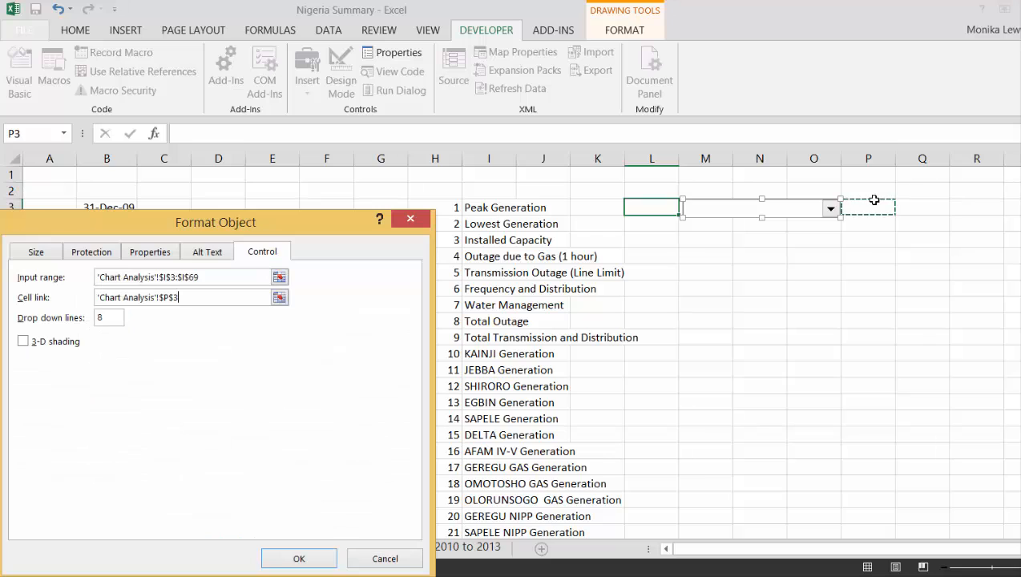
{"action": "left_click", "coordinate": [293, 564]}
{"action": "left_click", "coordinate": [809, 329]}
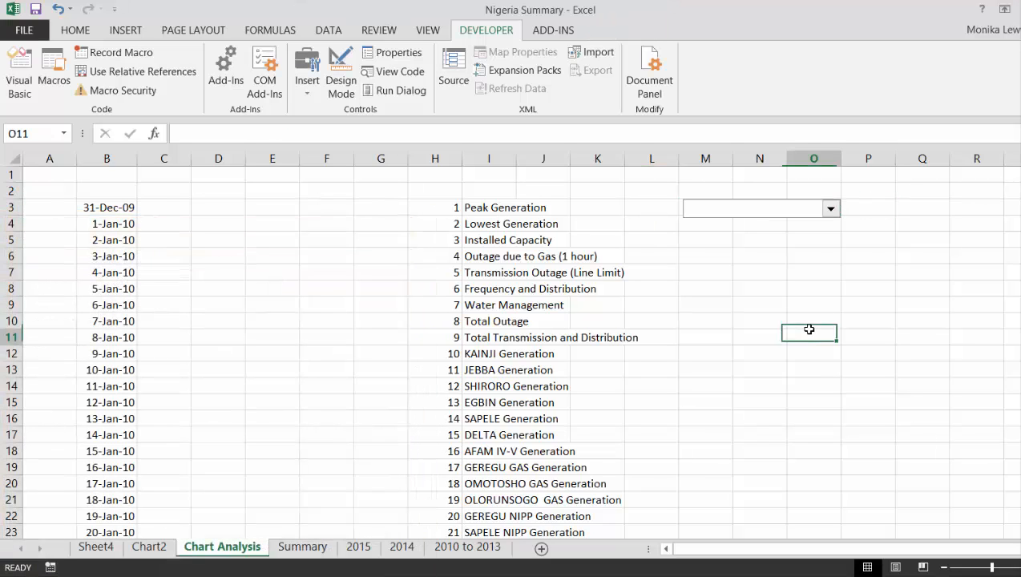
Check the combo box's list, then increase its number of drop down lines in the control settings.
{"action": "left_click", "coordinate": [832, 209]}
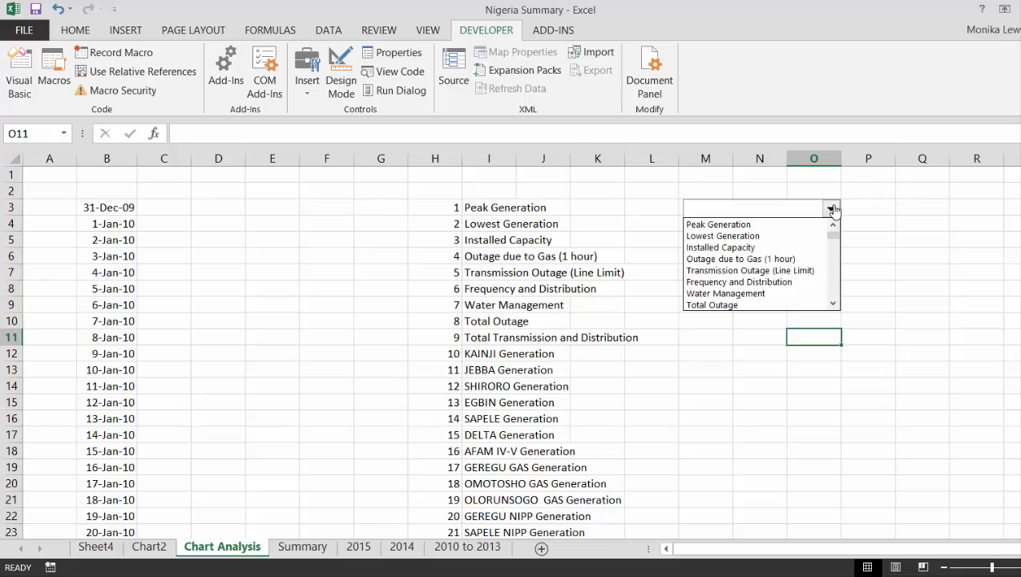
{"action": "left_click", "coordinate": [793, 209]}
{"action": "right_click", "coordinate": [793, 209]}
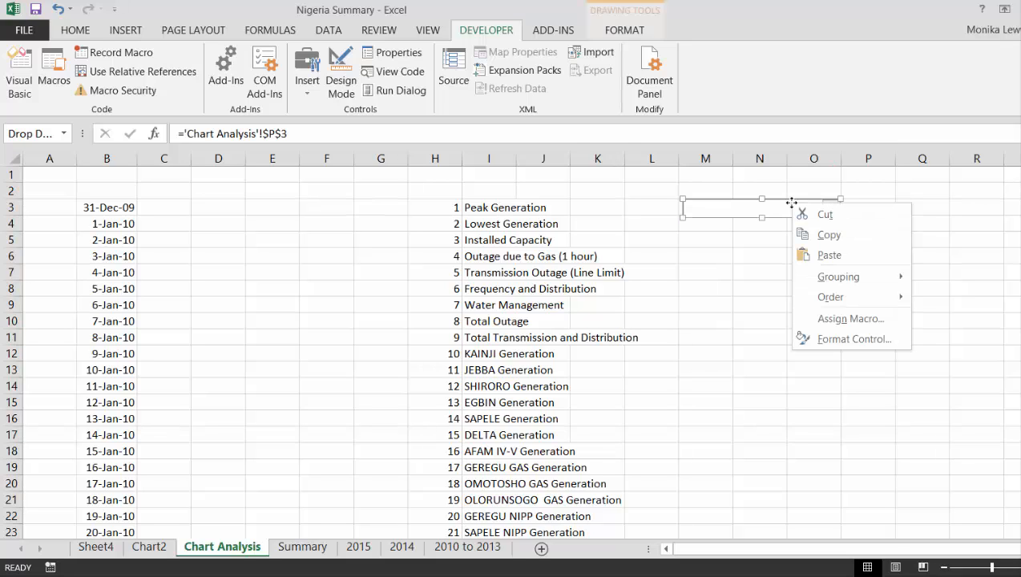
{"action": "left_click", "coordinate": [818, 344]}
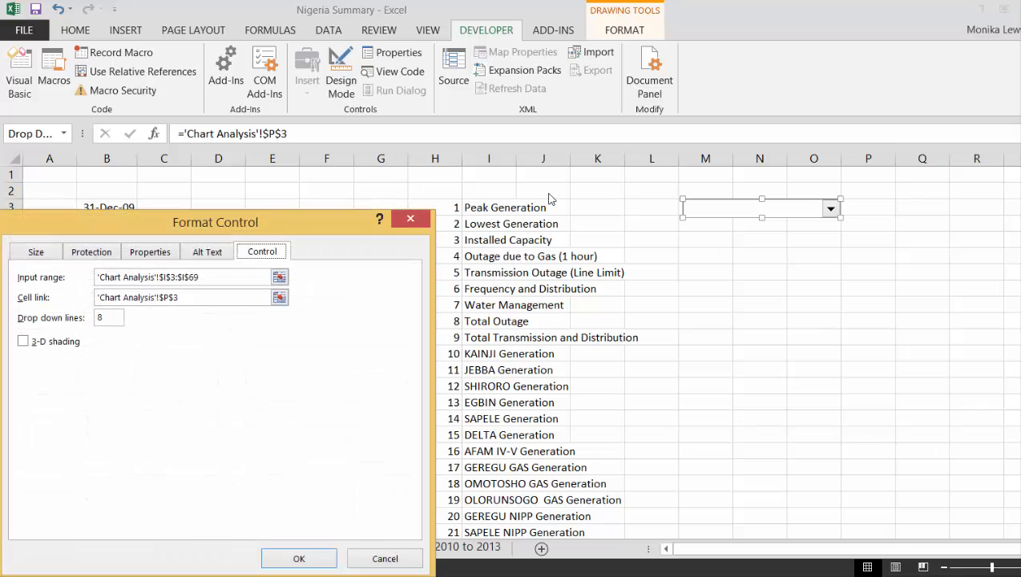
{"action": "left_click", "coordinate": [111, 318]}
{"action": "left_click", "coordinate": [295, 559]}
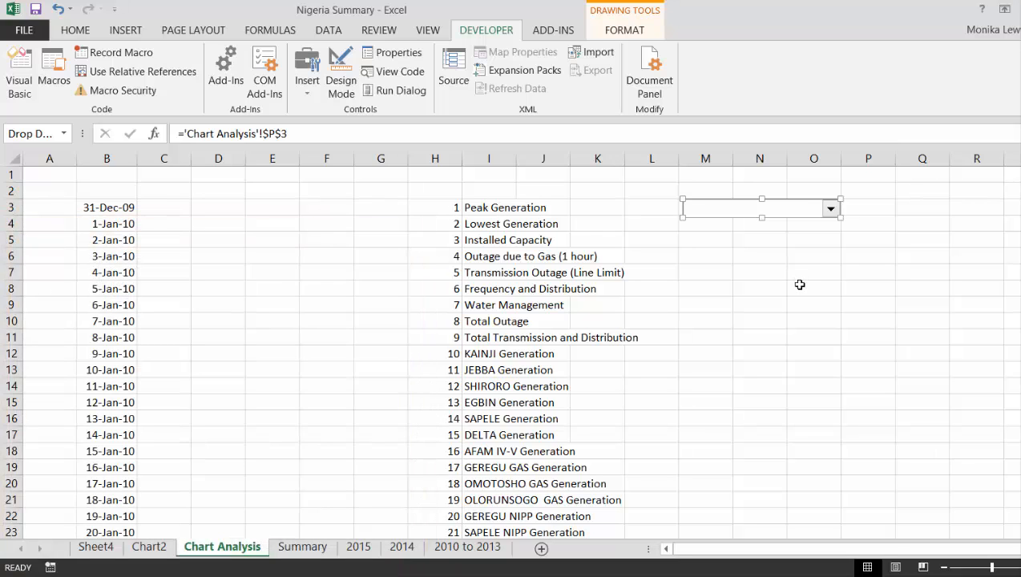
Deselect the combo box and try its list by choosing AFAM IV-V Generation and then ASCO Generation.
{"action": "left_click", "coordinate": [800, 285]}
{"action": "left_click", "coordinate": [832, 210]}
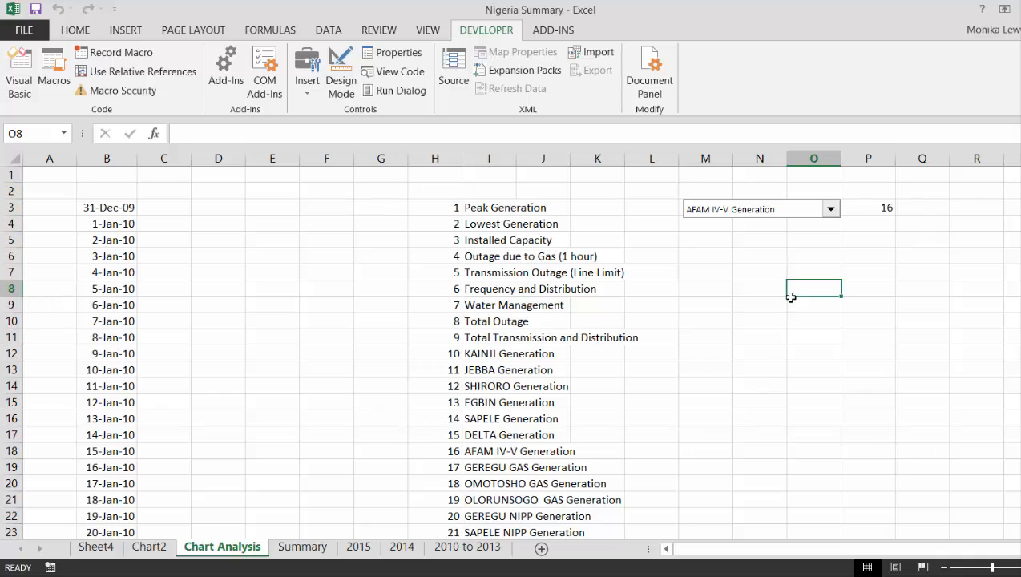
{"action": "left_click", "coordinate": [831, 210]}
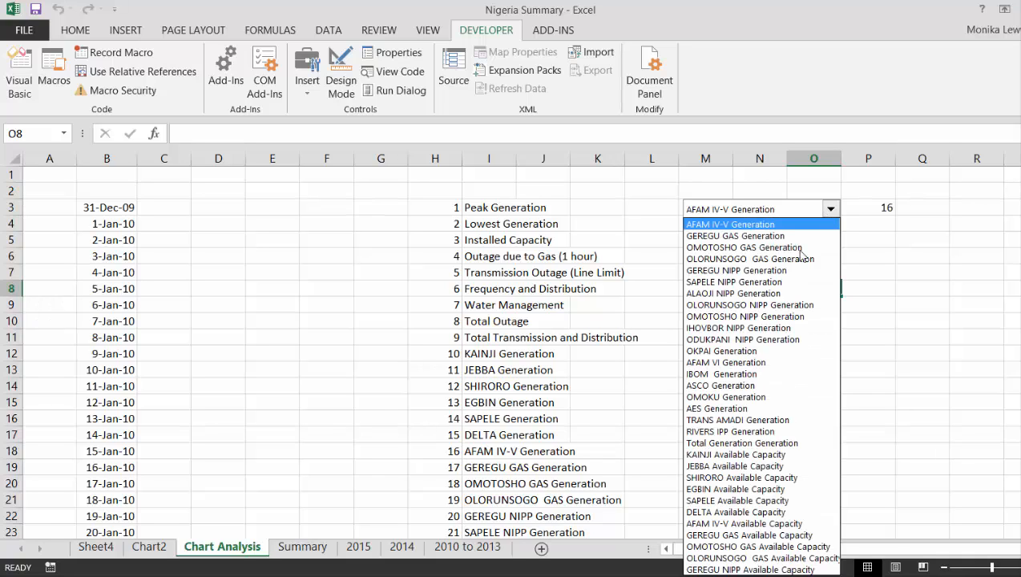
{"action": "left_click", "coordinate": [728, 388]}
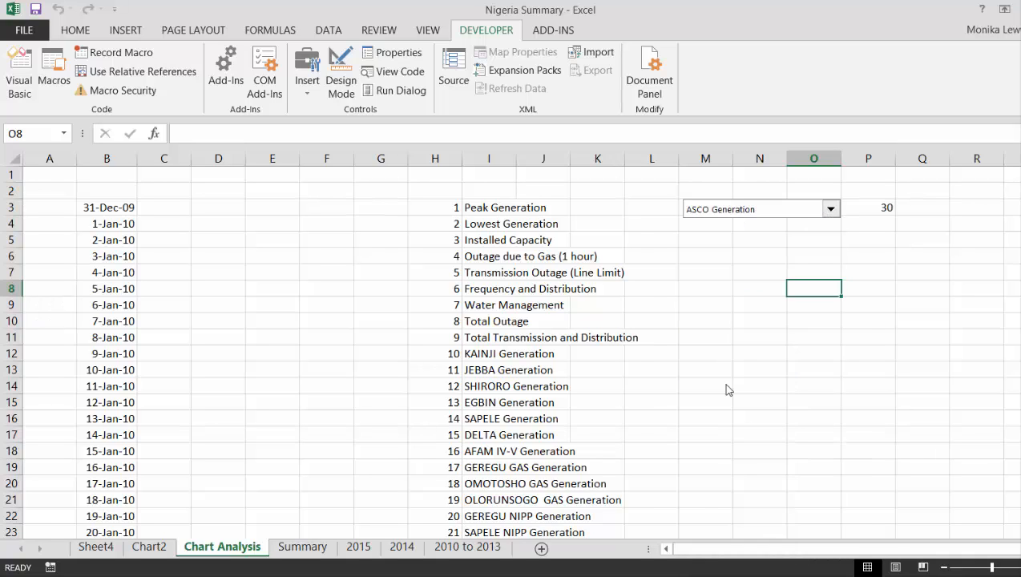
Begin an INDEX formula in cell C2 with the combined headings I3:I69 as its array.
{"action": "left_click", "coordinate": [277, 226]}
{"action": "key", "text": "Left"}
{"action": "key", "text": "Left"}
{"action": "key", "text": "Left"}
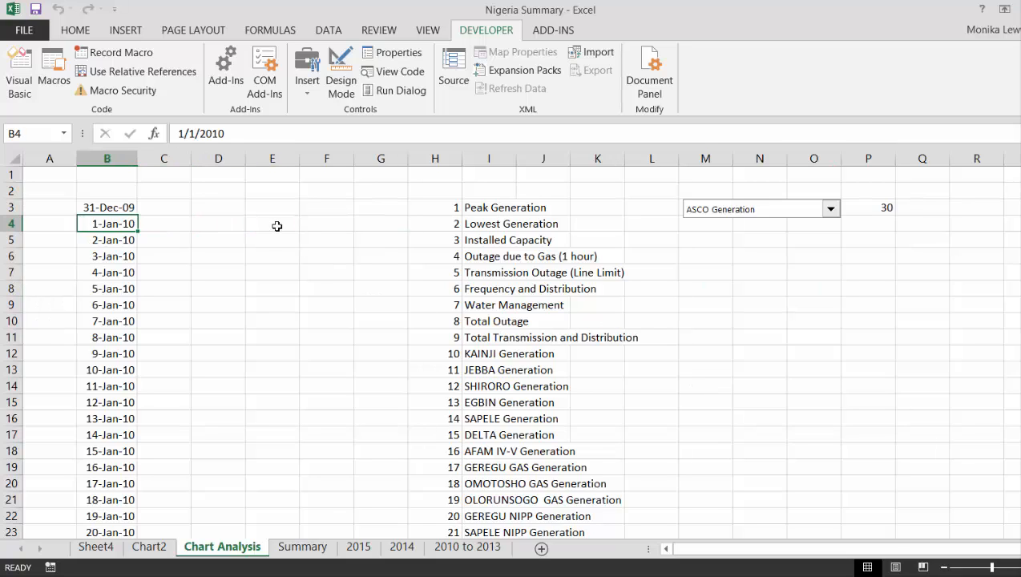
{"action": "key", "text": "Up"}
{"action": "key", "text": "Up"}
{"action": "key", "text": "Right"}
{"action": "type", "text": "="}
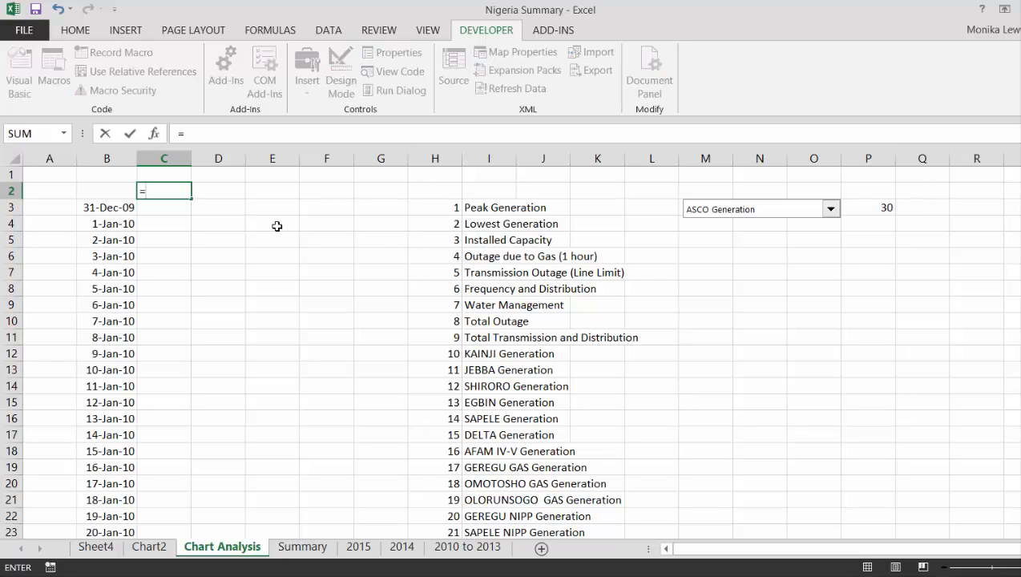
{"action": "type", "text": "in"}
{"action": "key", "text": "Tab"}
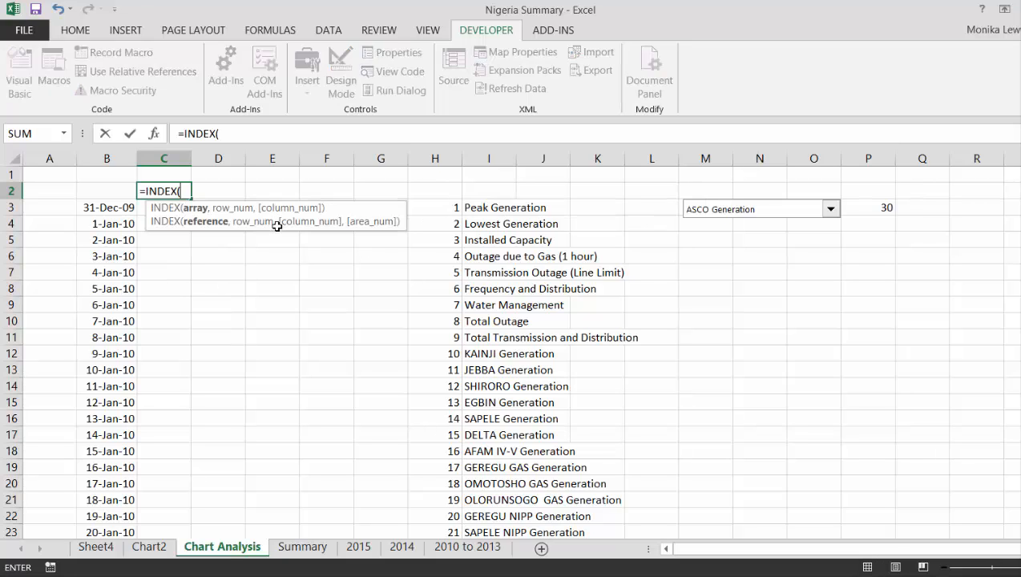
{"action": "key", "text": "Right"}
{"action": "key", "text": "Right"}
{"action": "key", "text": "Right"}
{"action": "key", "text": "Right"}
{"action": "key", "text": "Right"}
{"action": "key", "text": "Right"}
{"action": "key", "text": "Down"}
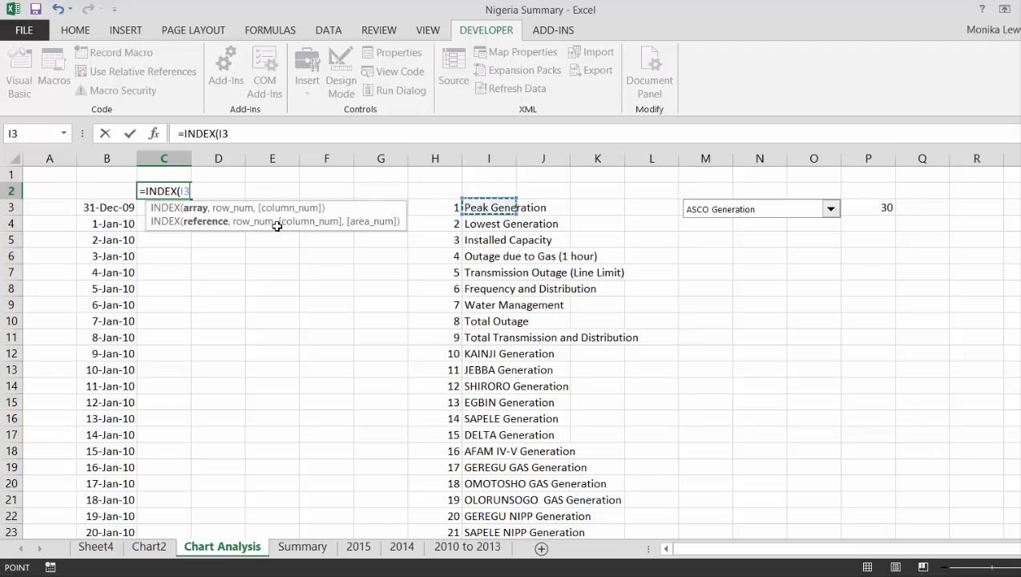
{"action": "key", "text": "ctrl+shift+Down"}
{"action": "type", "text": ","}
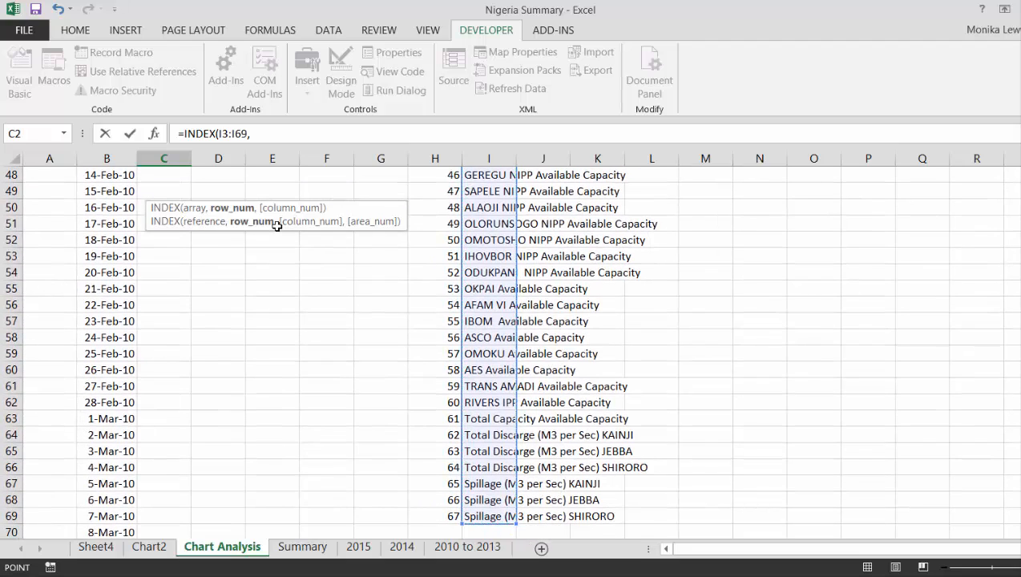
Complete the C2 heading formula with the combo box's linked cell P3 as the row number.
{"action": "key", "text": "Up"}
{"action": "key", "text": "Down"}
{"action": "key", "text": "Down"}
{"action": "key", "text": "Right"}
{"action": "key", "text": "Right"}
{"action": "key", "text": "Right"}
{"action": "key", "text": "Right"}
{"action": "key", "text": "Right"}
{"action": "key", "text": "Right"}
{"action": "key", "text": "Right"}
{"action": "key", "text": "Right"}
{"action": "key", "text": "Right"}
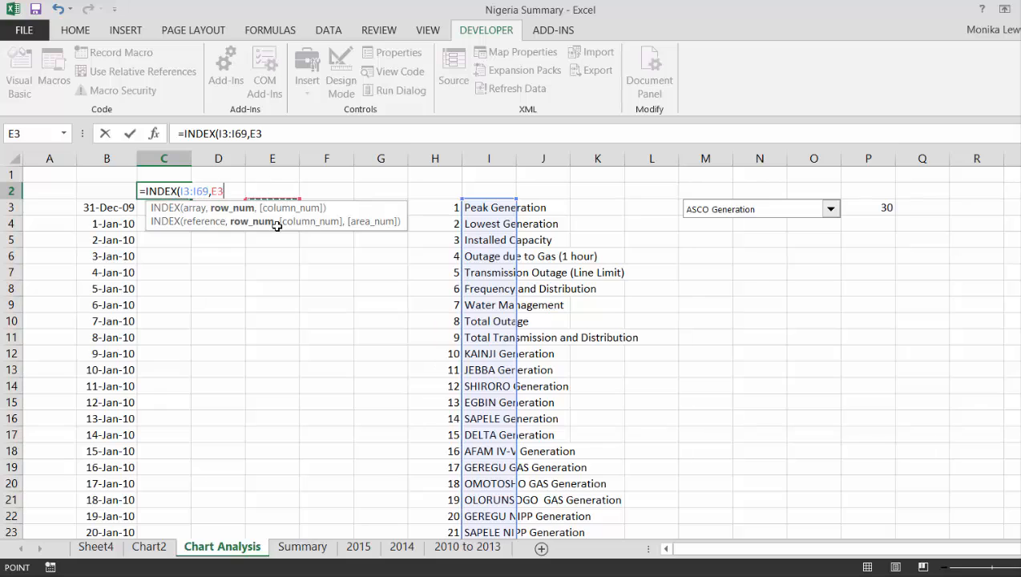
{"action": "key", "text": "Right"}
{"action": "key", "text": "Right"}
{"action": "key", "text": "Right"}
{"action": "key", "text": "Right"}
{"action": "key", "text": "Return"}
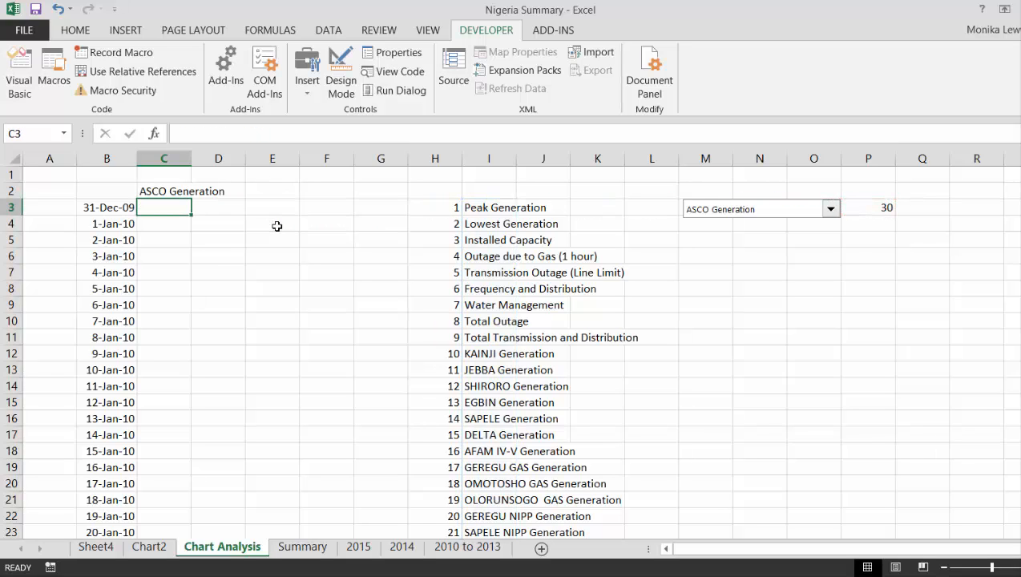
Begin an INDEX formula in cell C3 with Summary!D5:AB5 as its array.
{"action": "key", "text": "Left"}
{"action": "key", "text": "Right"}
{"action": "type", "text": "=in"}
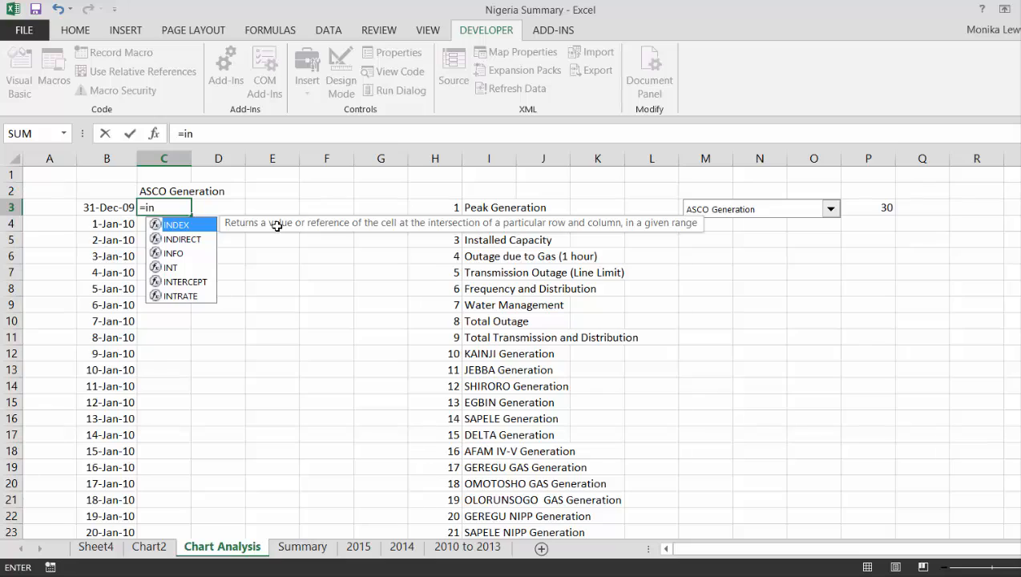
{"action": "key", "text": "Tab"}
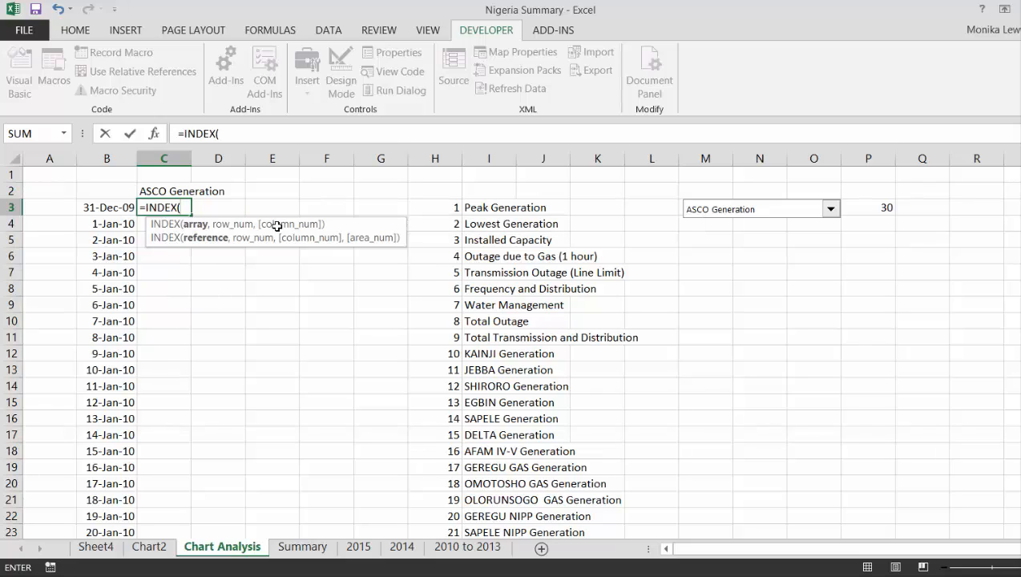
{"action": "key", "text": "ctrl+Page_Down"}
{"action": "key", "text": "Left"}
{"action": "key", "text": "Left"}
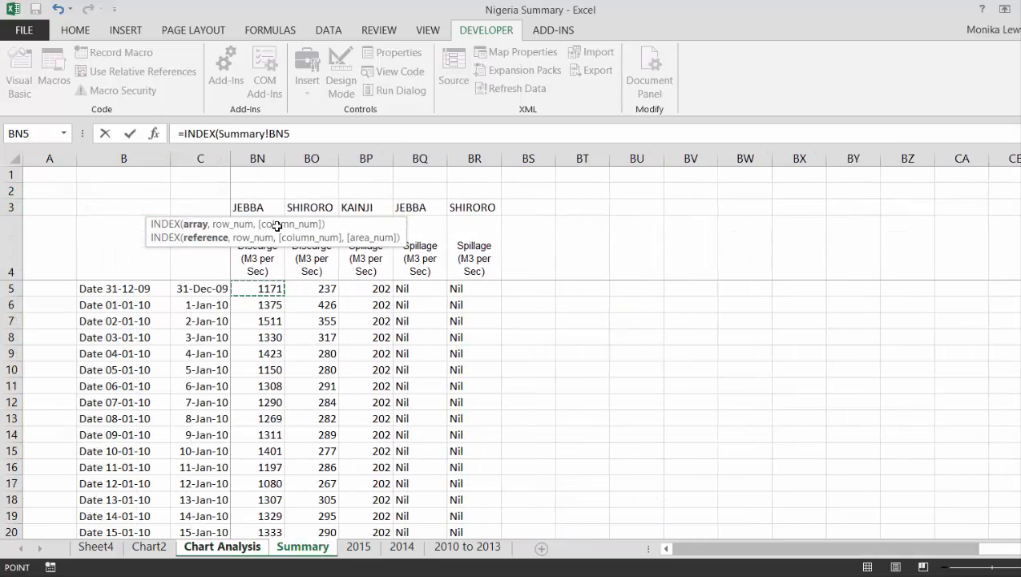
{"action": "key", "text": "Left"}
{"action": "key", "text": "Left"}
{"action": "key", "text": "Left"}
{"action": "key", "text": "Left"}
{"action": "key", "text": "Left"}
{"action": "key", "text": "Left"}
{"action": "key", "text": "Left"}
{"action": "key", "text": "Left"}
{"action": "key", "text": "Left"}
{"action": "key", "text": "Left"}
{"action": "key", "text": "Left"}
{"action": "key", "text": "Left"}
{"action": "key", "text": "Left"}
{"action": "key", "text": "Left"}
{"action": "key", "text": "Left"}
{"action": "key", "text": "Left"}
{"action": "key", "text": "Left"}
{"action": "key", "text": "Left"}
{"action": "key", "text": "Left"}
{"action": "key", "text": "Left"}
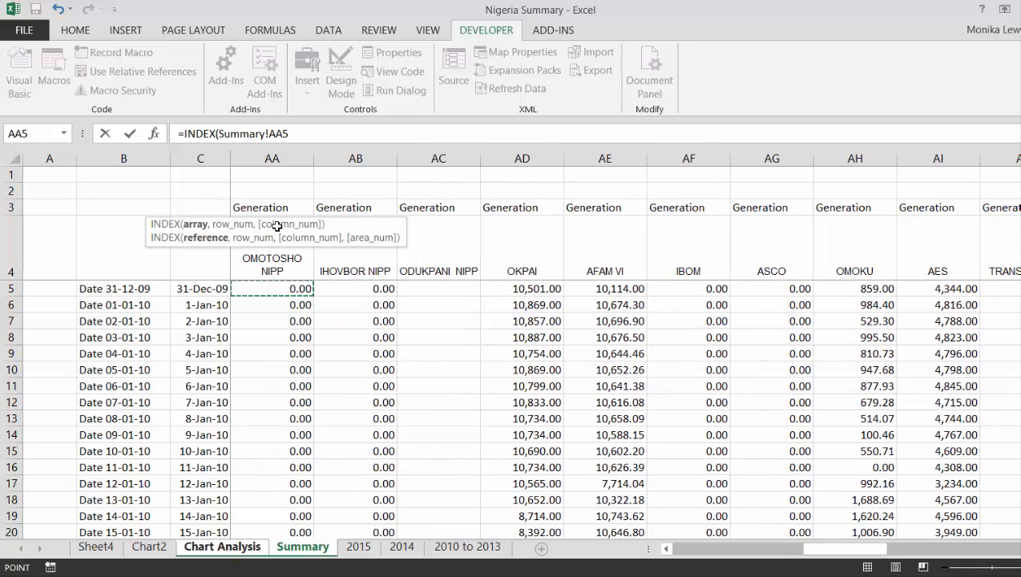
{"action": "key", "text": "Right"}
{"action": "key", "text": "Right"}
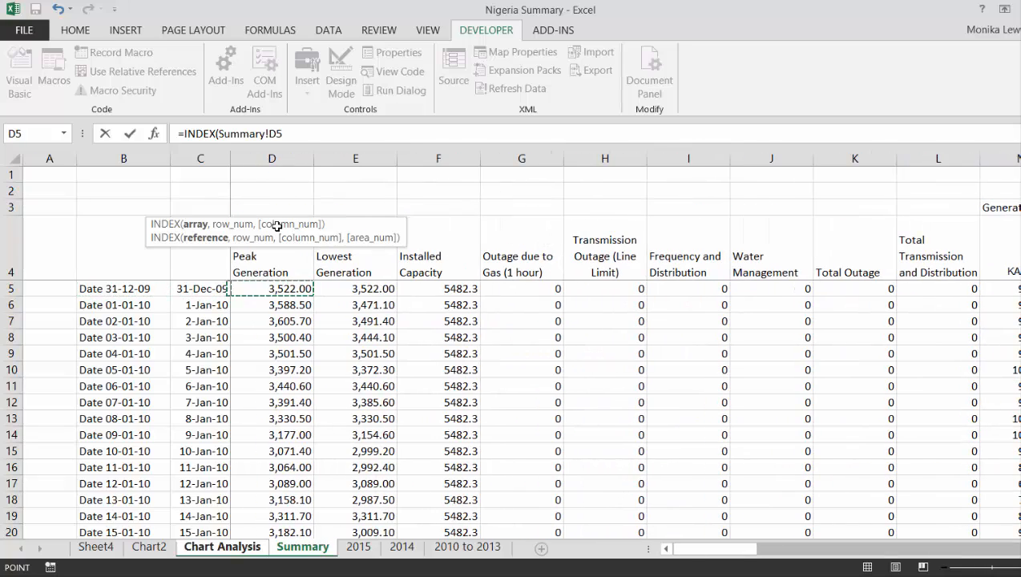
{"action": "key", "text": "ctrl+shift+Right"}
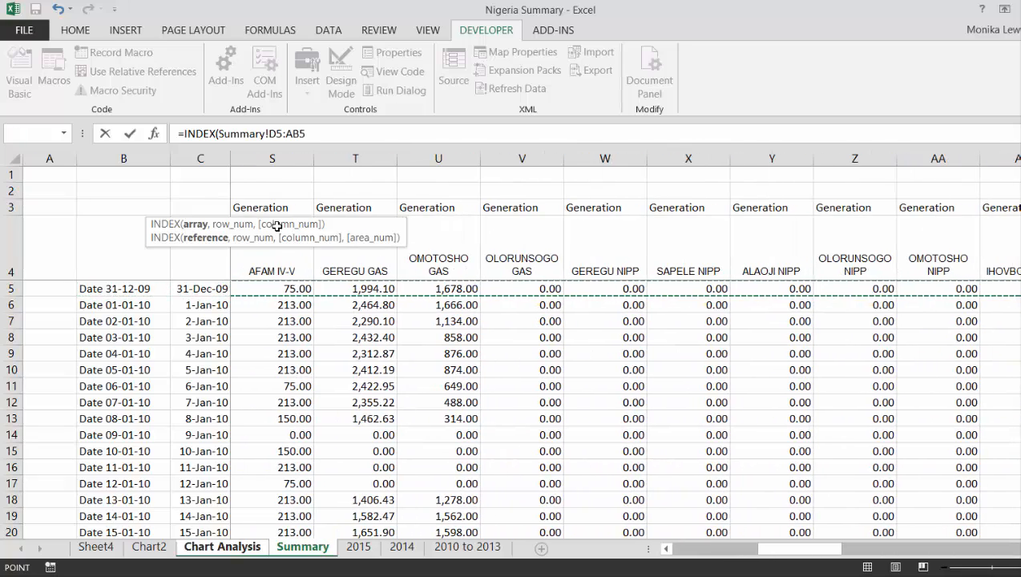
{"action": "type", "text": ","}
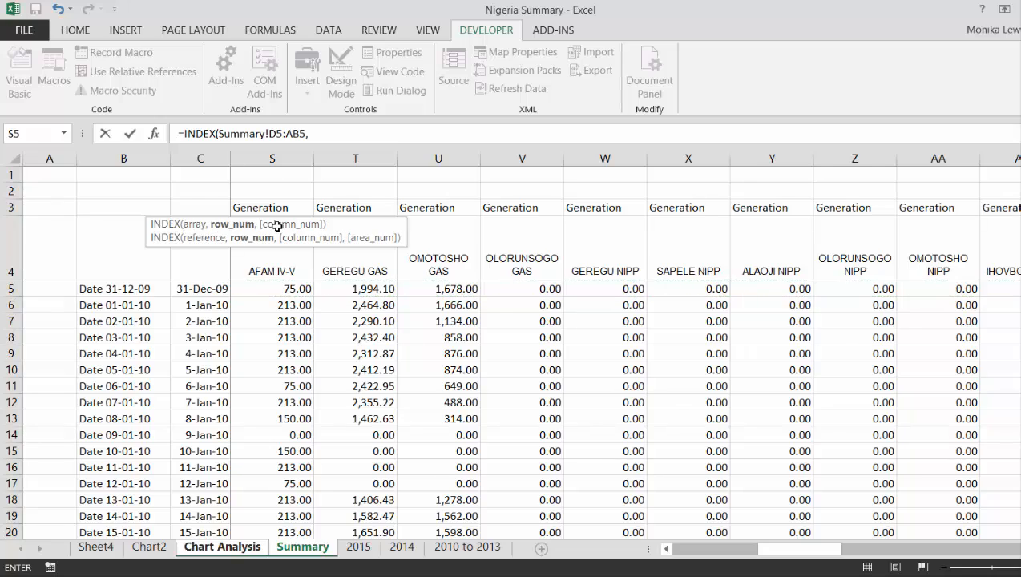
Complete the C3 formula with the absolute reference 'Chart Analysis'!$P$3 as the index number.
{"action": "key", "text": "ctrl+Page_Up"}
{"action": "key", "text": "ctrl+Page_Down"}
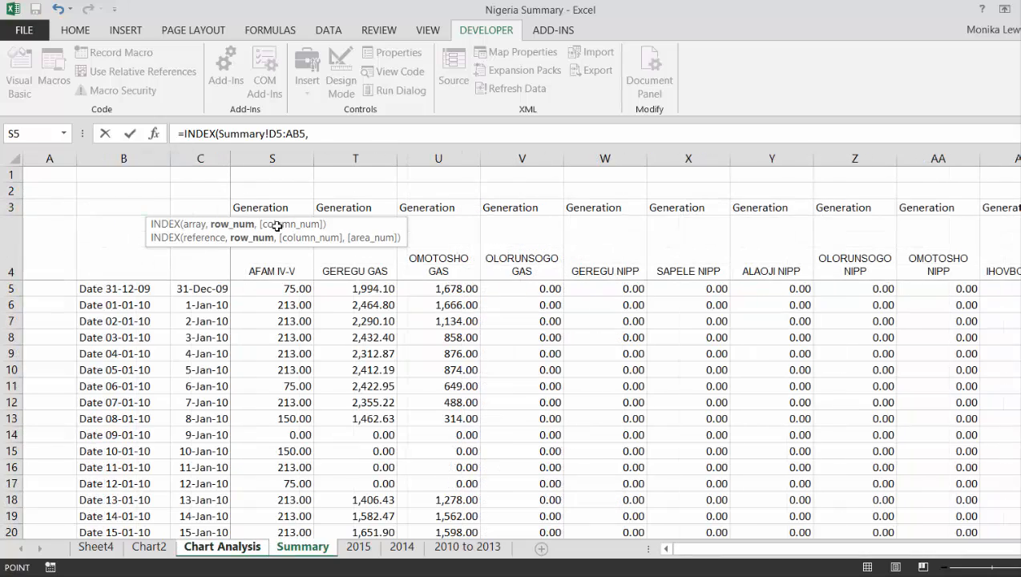
{"action": "key", "text": "ctrl+Page_Down"}
{"action": "key", "text": "ctrl+Page_Up"}
{"action": "key", "text": "ctrl+Page_Up"}
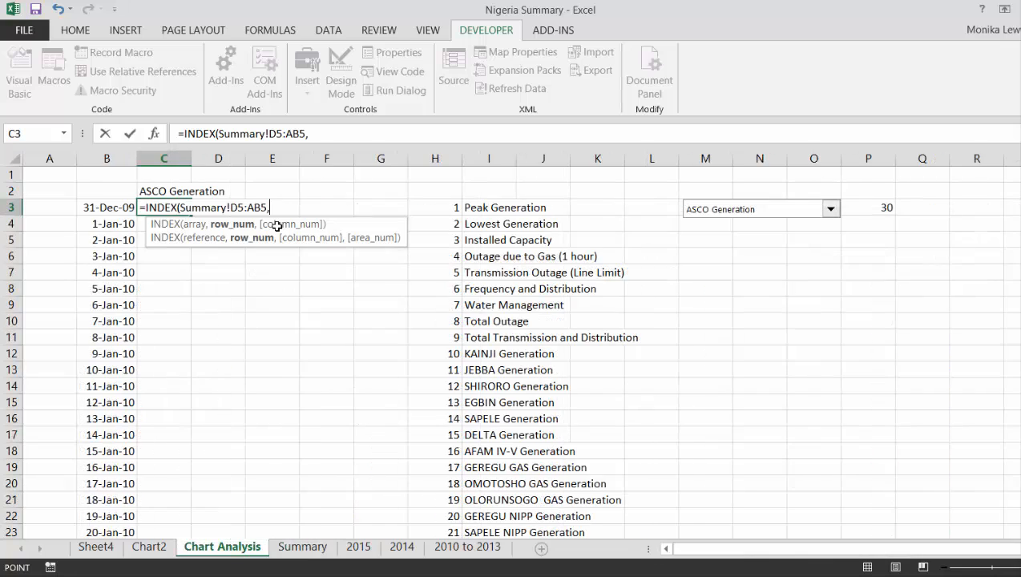
{"action": "key", "text": "Right"}
{"action": "key", "text": "Right"}
{"action": "key", "text": "Right"}
{"action": "key", "text": "Right"}
{"action": "key", "text": "Right"}
{"action": "key", "text": "Right"}
{"action": "key", "text": "Right"}
{"action": "key", "text": "Right"}
{"action": "key", "text": "Right"}
{"action": "key", "text": "Right"}
{"action": "key", "text": "Right"}
{"action": "key", "text": "Right"}
{"action": "key", "text": "Right"}
{"action": "key", "text": "Right"}
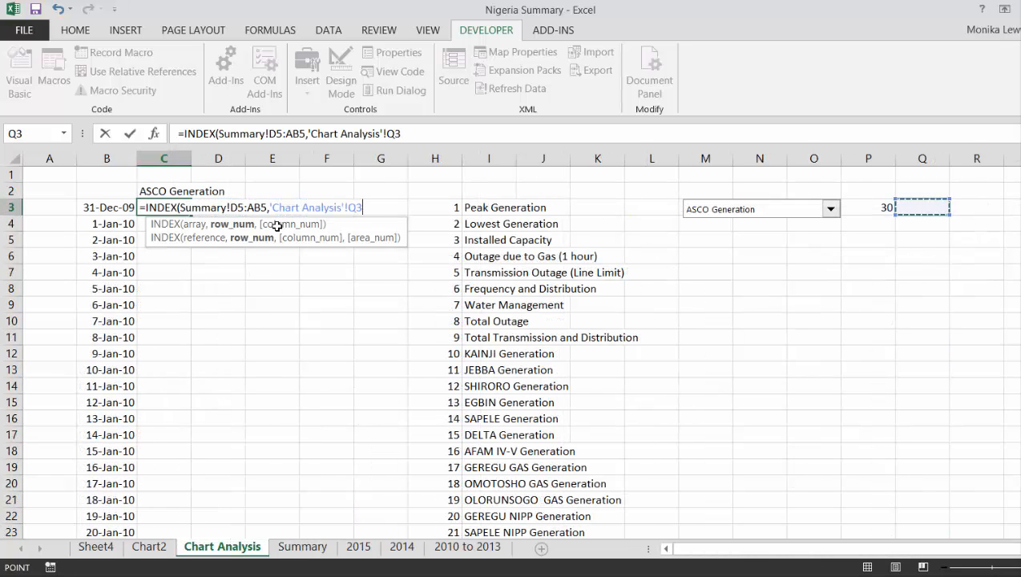
{"action": "key", "text": "Left"}
{"action": "key", "text": "F4"}
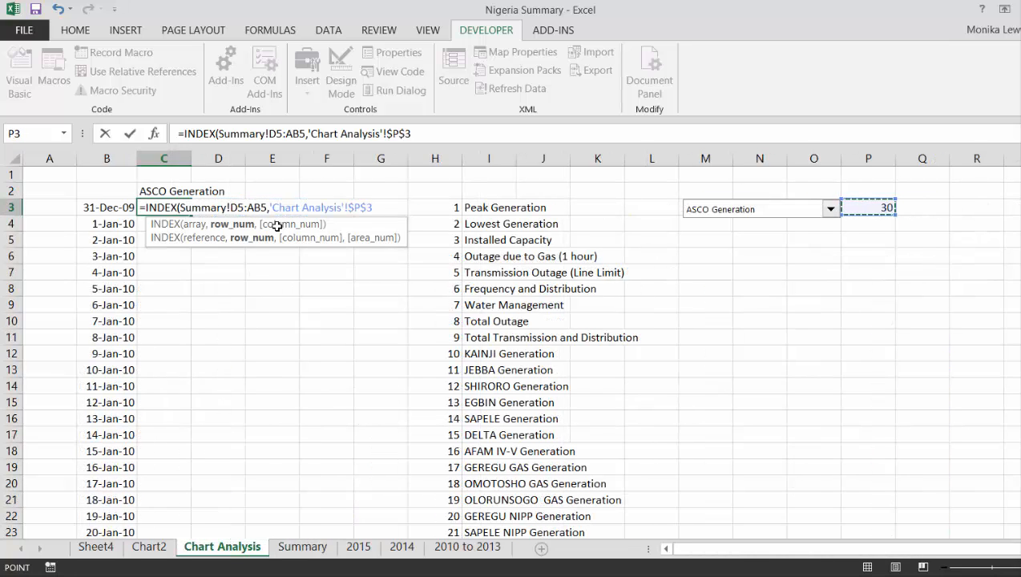
{"action": "key", "text": "Return"}
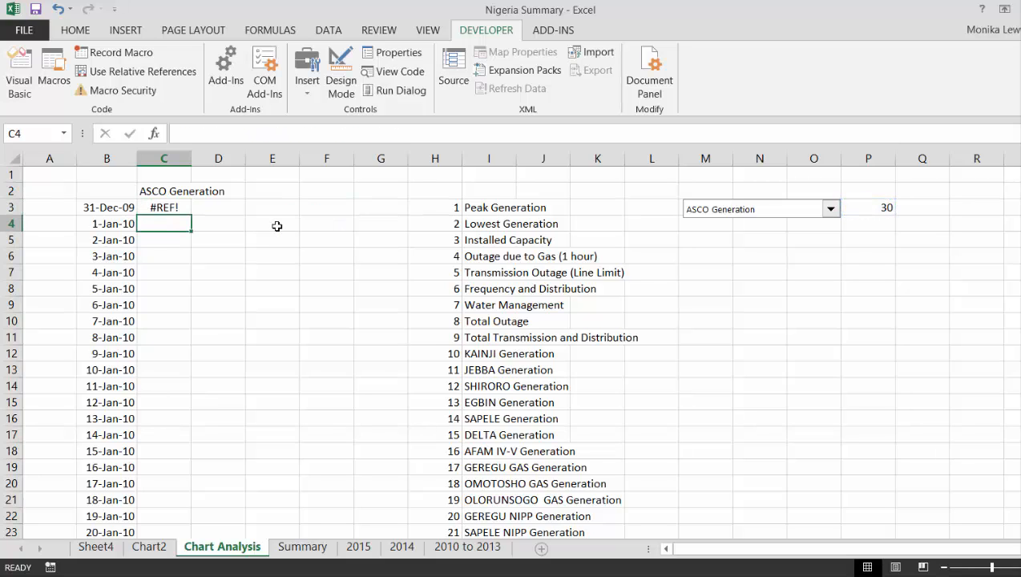
Check the C3 formula, then test it by choosing EGBIN Generation in the combo box.
{"action": "key", "text": "Up"}
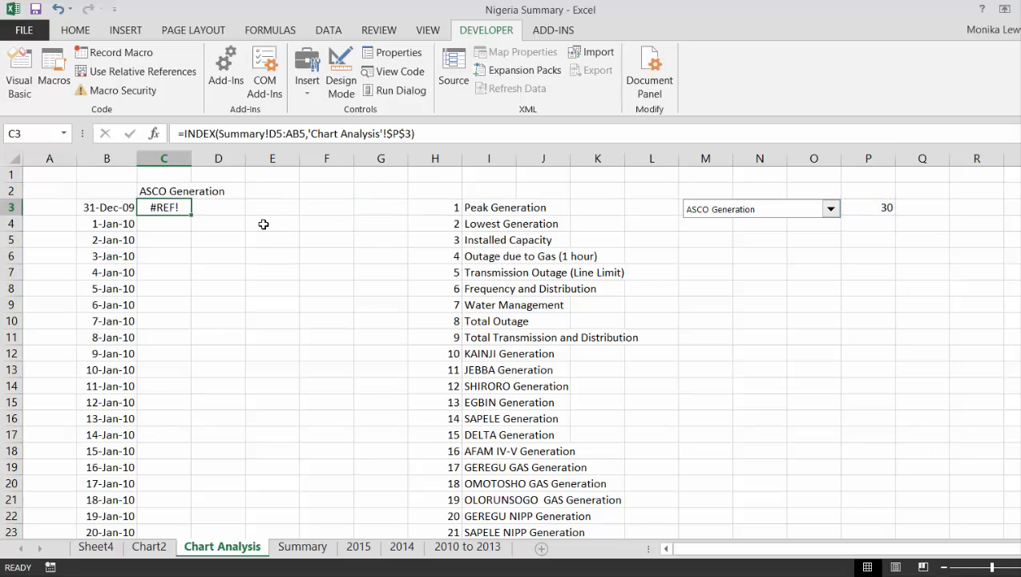
{"action": "left_click", "coordinate": [835, 208]}
{"action": "key", "text": "Up"}
{"action": "key", "text": "Up"}
{"action": "key", "text": "Up"}
{"action": "key", "text": "Up"}
{"action": "key", "text": "Up"}
{"action": "key", "text": "Up"}
{"action": "key", "text": "Up"}
{"action": "key", "text": "Up"}
{"action": "key", "text": "Up"}
{"action": "key", "text": "Up"}
{"action": "key", "text": "Up"}
{"action": "key", "text": "Up"}
{"action": "key", "text": "Up"}
{"action": "key", "text": "Up"}
{"action": "key", "text": "Up"}
{"action": "key", "text": "Up"}
{"action": "key", "text": "Up"}
{"action": "key", "text": "Return"}
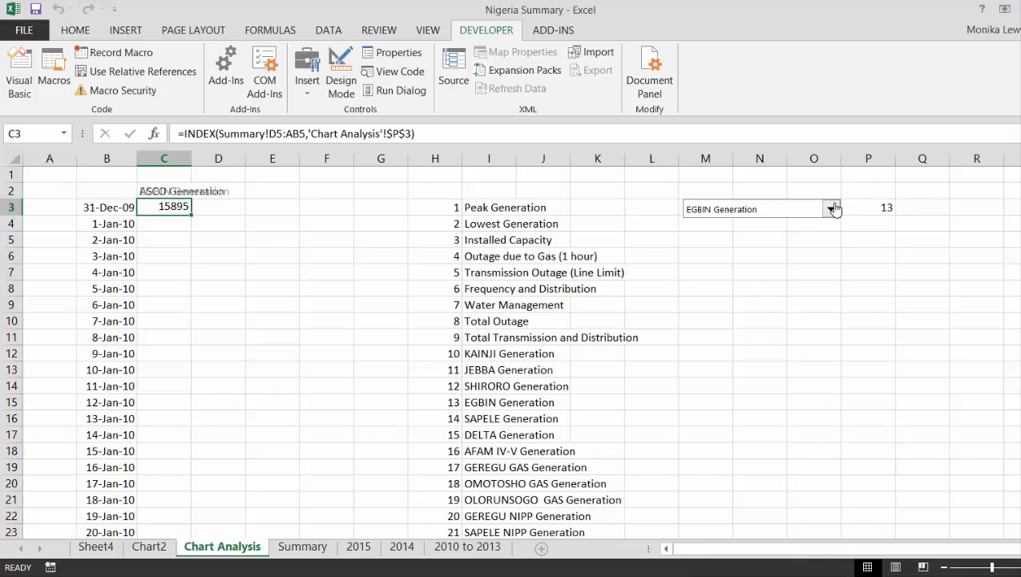
Test the C2 and C3 formulas with Lowest Generation chosen in the combo box.
{"action": "left_click", "coordinate": [834, 208]}
{"action": "key", "text": "Up"}
{"action": "key", "text": "Up"}
{"action": "key", "text": "Up"}
{"action": "key", "text": "Up"}
{"action": "key", "text": "Up"}
{"action": "key", "text": "Up"}
{"action": "key", "text": "Up"}
{"action": "key", "text": "Up"}
{"action": "key", "text": "Up"}
{"action": "key", "text": "Up"}
{"action": "key", "text": "Up"}
{"action": "key", "text": "Up"}
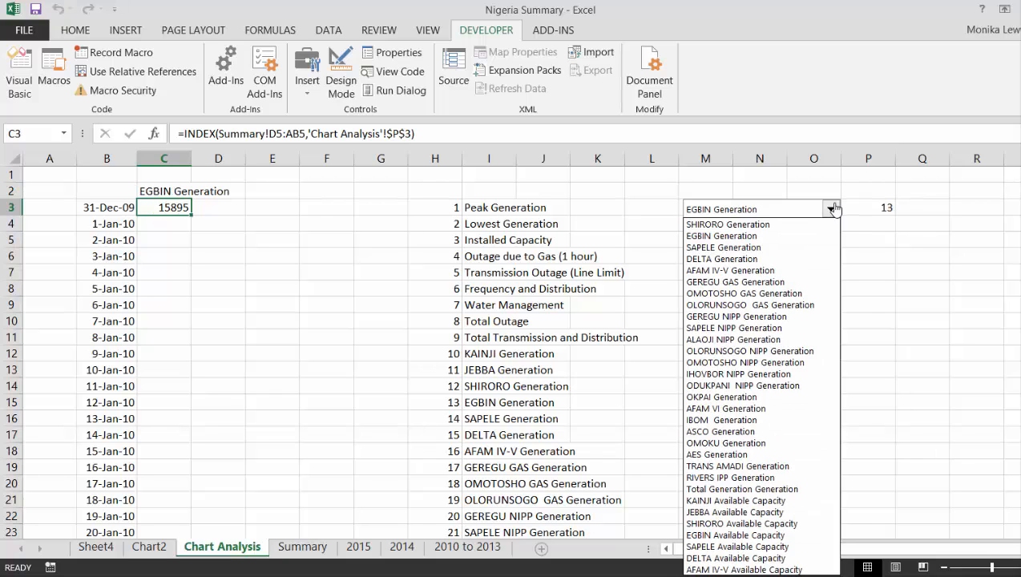
{"action": "key", "text": "Down"}
{"action": "key", "text": "Return"}
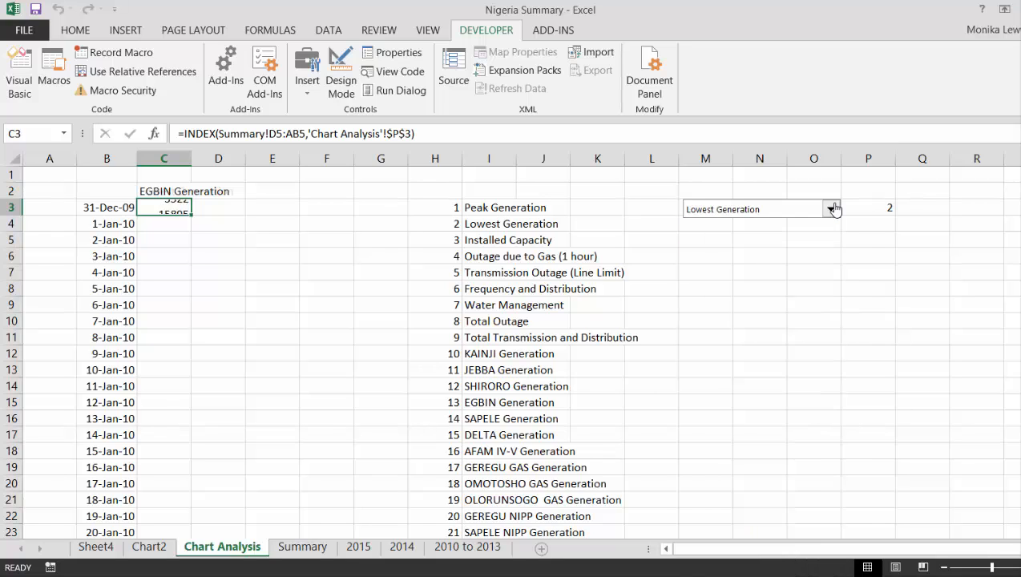
Test the formulas with Transmission Outage (Line Limit), then with Total Transmission and Distribution chosen in the combo box.
{"action": "left_click", "coordinate": [835, 209]}
{"action": "key", "text": "Down"}
{"action": "key", "text": "Down"}
{"action": "key", "text": "Down"}
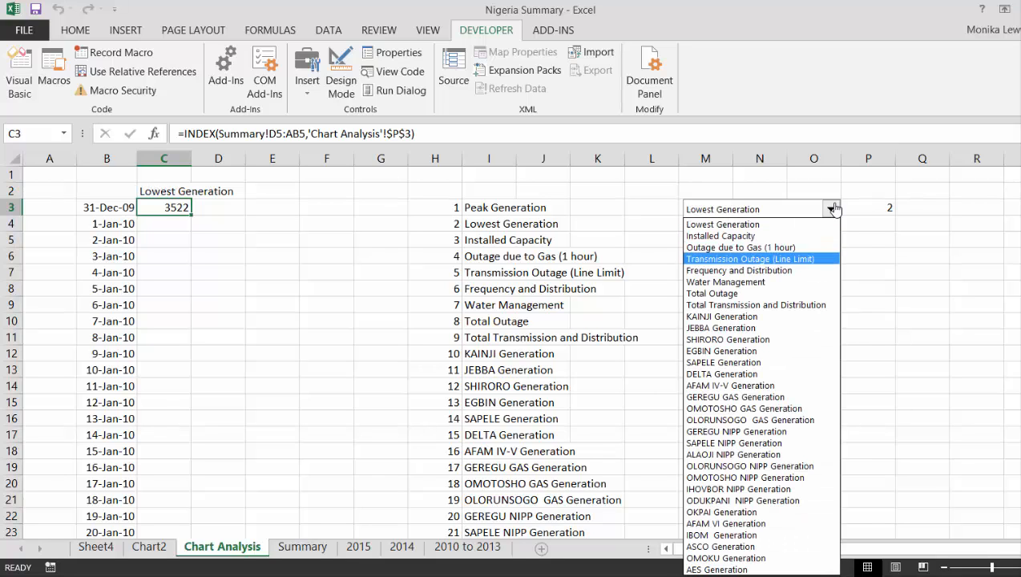
{"action": "key", "text": "Return"}
{"action": "left_click", "coordinate": [835, 209]}
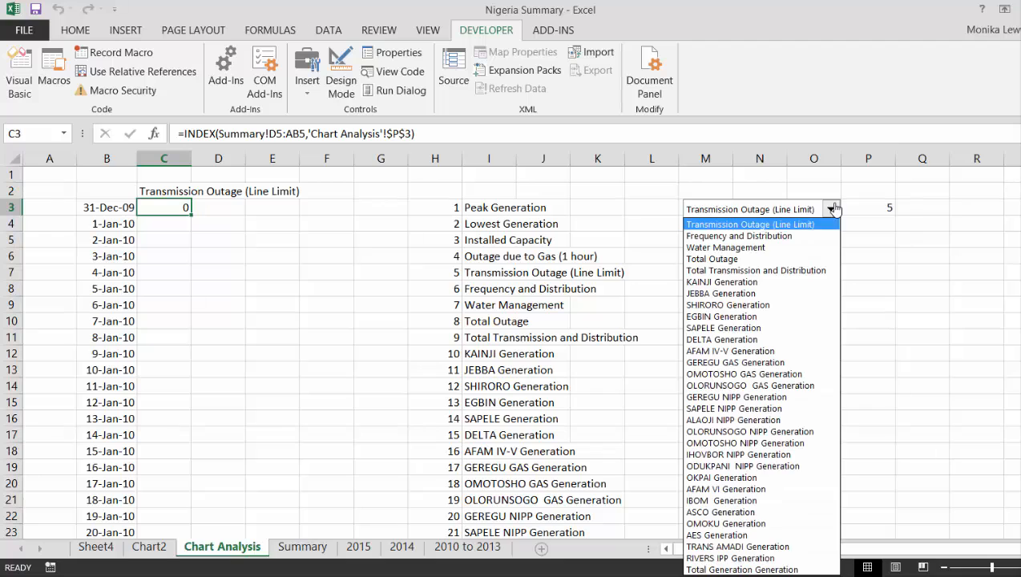
{"action": "key", "text": "Down"}
{"action": "key", "text": "Down"}
{"action": "key", "text": "Down"}
{"action": "key", "text": "Down"}
{"action": "key", "text": "Escape"}
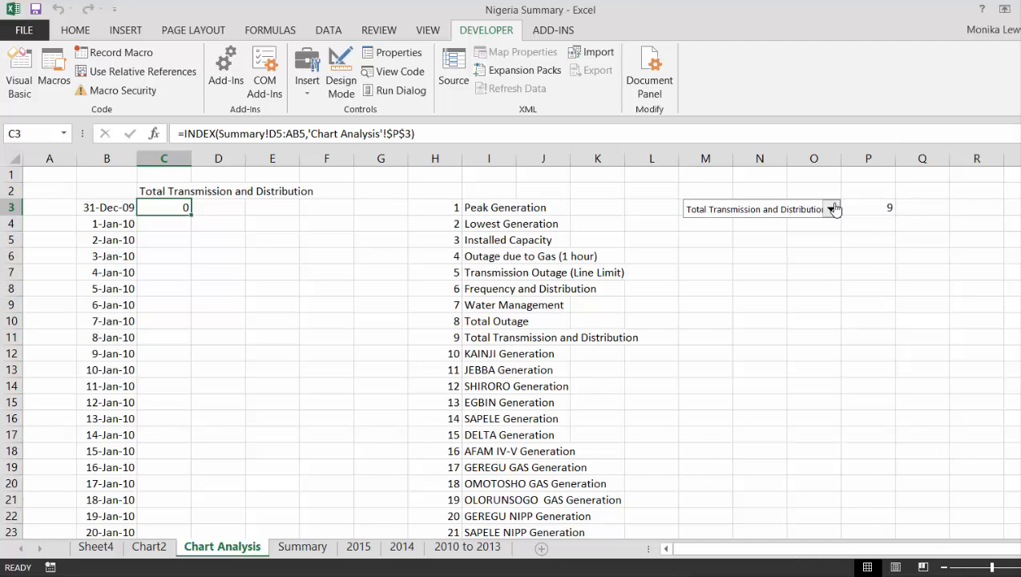
Choose OKPAI Generation in the combo box to test the C3 formula with an entry further down the list.
{"action": "left_click", "coordinate": [835, 209]}
{"action": "key", "text": "Down"}
{"action": "key", "text": "Down"}
{"action": "key", "text": "Down"}
{"action": "key", "text": "Down"}
{"action": "key", "text": "Down"}
{"action": "key", "text": "Down"}
{"action": "key", "text": "Down"}
{"action": "key", "text": "Down"}
{"action": "key", "text": "Down"}
{"action": "key", "text": "Down"}
{"action": "key", "text": "Down"}
{"action": "key", "text": "Down"}
{"action": "key", "text": "Down"}
{"action": "key", "text": "Down"}
{"action": "key", "text": "Down"}
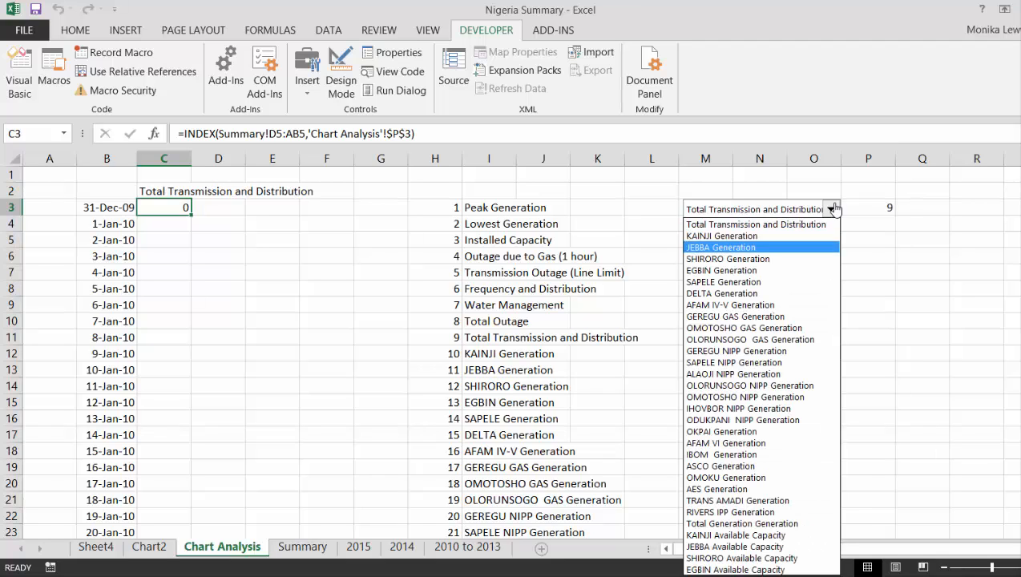
{"action": "key", "text": "Down"}
{"action": "key", "text": "Down"}
{"action": "key", "text": "Down"}
{"action": "key", "text": "Return"}
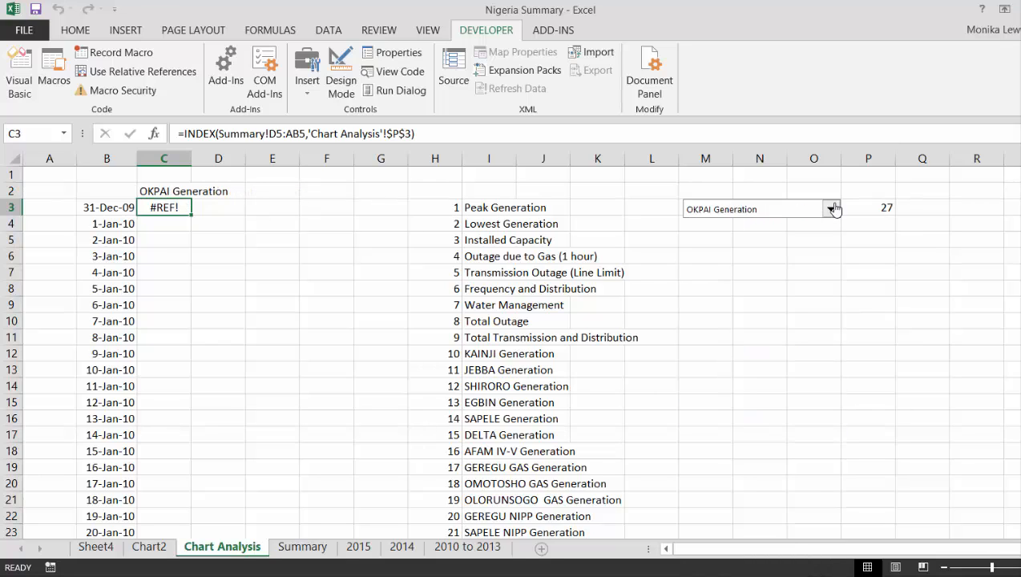
Test the C2 and C3 formulas with AFAM VI Generation, then with IBOM Generation chosen in the combo box.
{"action": "key", "text": "Left"}
{"action": "key", "text": "Right"}
{"action": "left_click", "coordinate": [835, 208]}
{"action": "key", "text": "Down"}
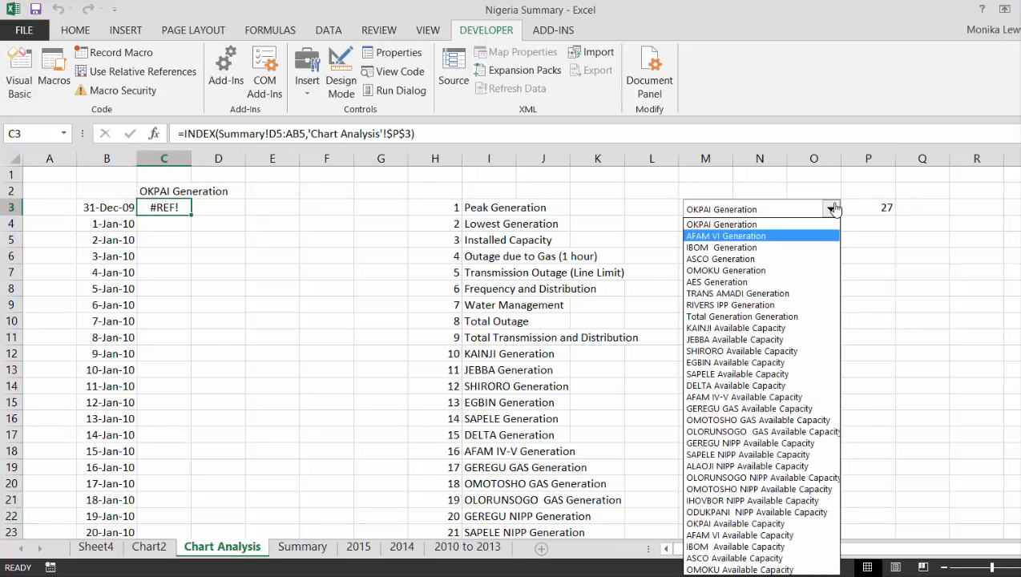
{"action": "key", "text": "Return"}
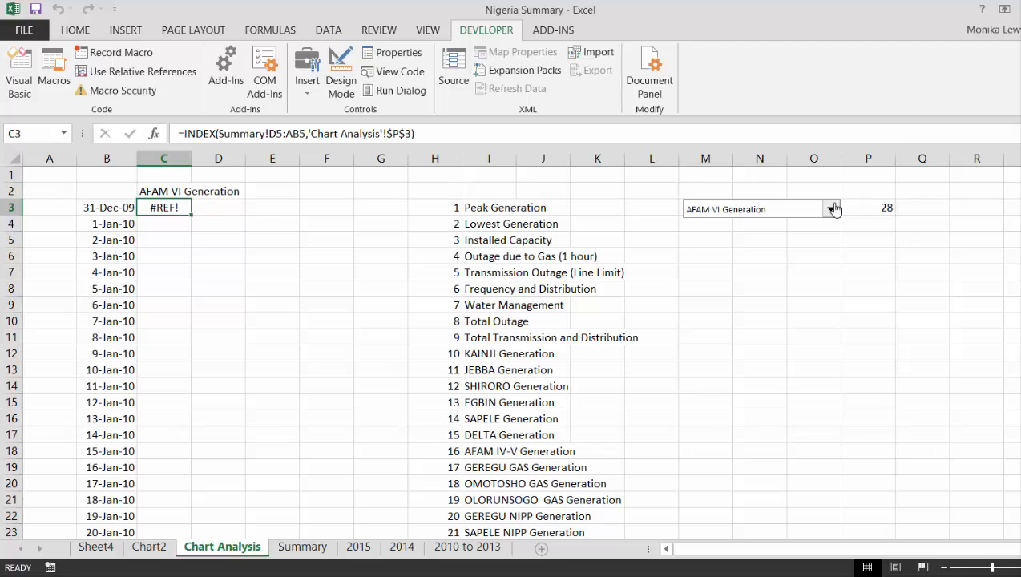
{"action": "left_click", "coordinate": [834, 209]}
{"action": "key", "text": "Down"}
{"action": "key", "text": "Return"}
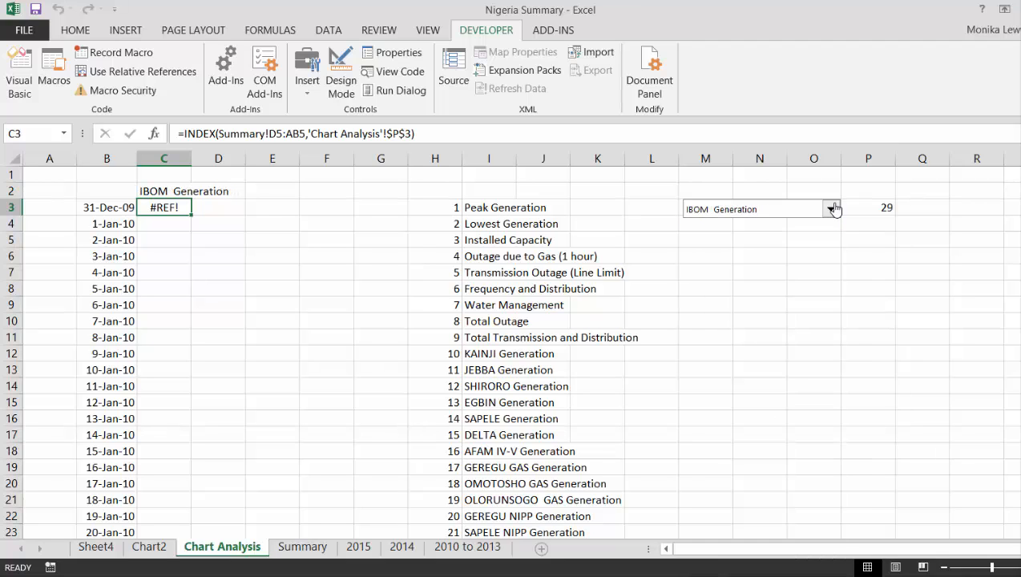
Choose AES Generation in the combo box to test the C3 formula with a later entry in the list.
{"action": "left_click", "coordinate": [835, 209]}
{"action": "key", "text": "Down"}
{"action": "key", "text": "Down"}
{"action": "key", "text": "Down"}
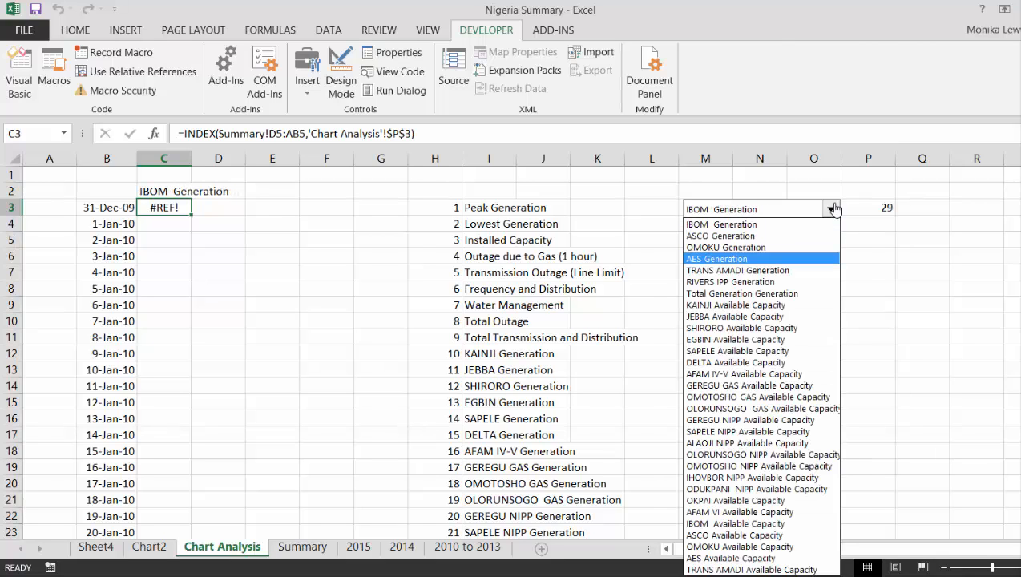
{"action": "key", "text": "Return"}
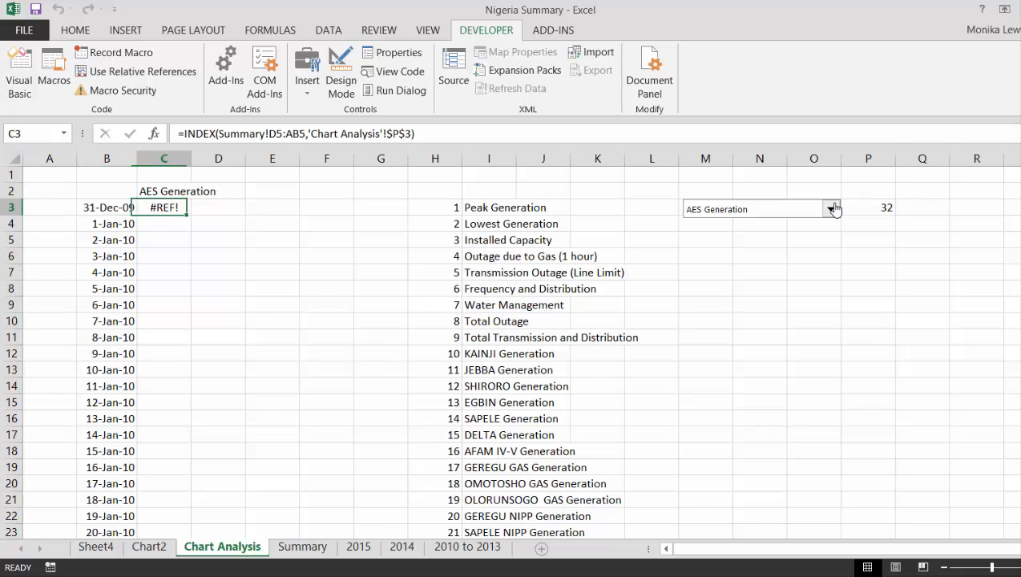
Fill the C3 INDEX formula down column C beside the dates, then check the formula near the column's last row.
{"action": "double_click", "coordinate": [194, 218]}
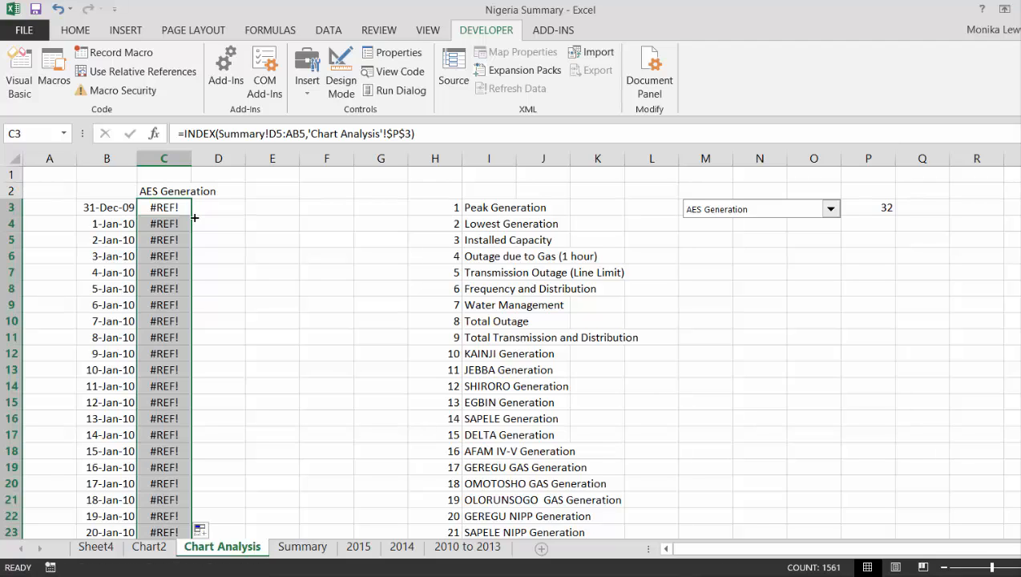
{"action": "key", "text": "Up"}
{"action": "key", "text": "Down"}
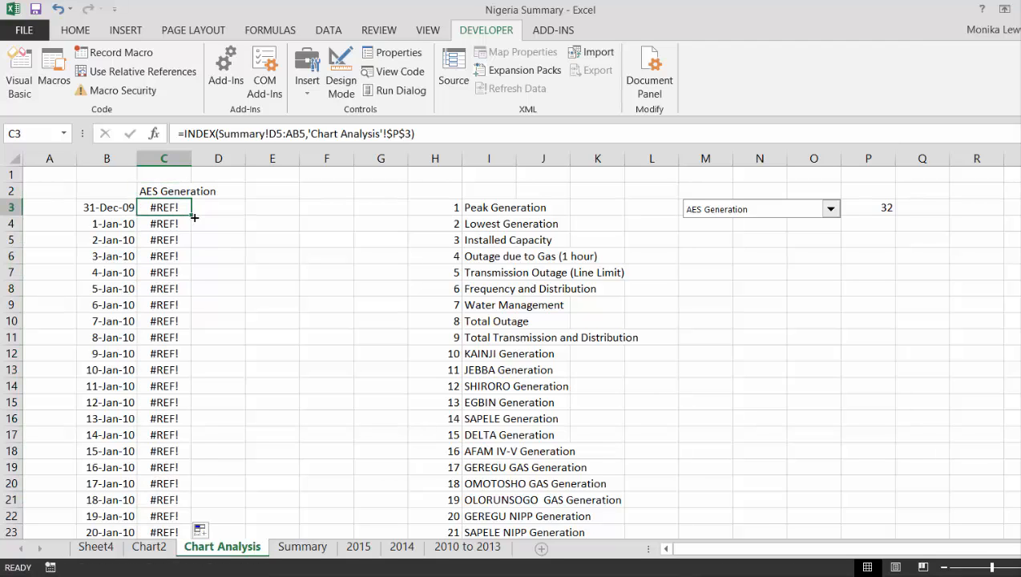
{"action": "key", "text": "ctrl+Down"}
{"action": "key", "text": "Up"}
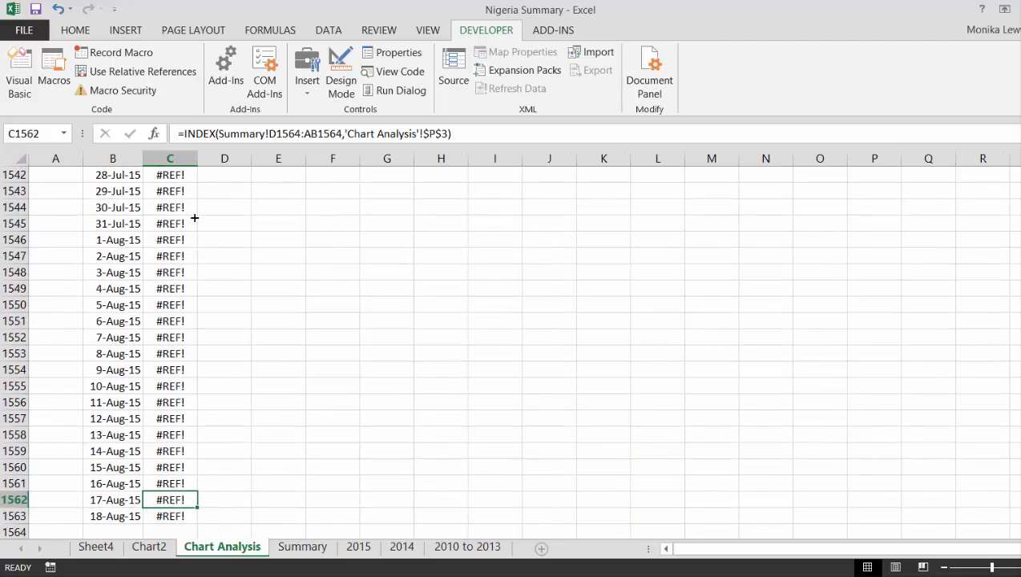
{"action": "key", "text": "ctrl+Up"}
{"action": "key", "text": "Up"}
{"action": "key", "text": "Down"}
{"action": "key", "text": "Down"}
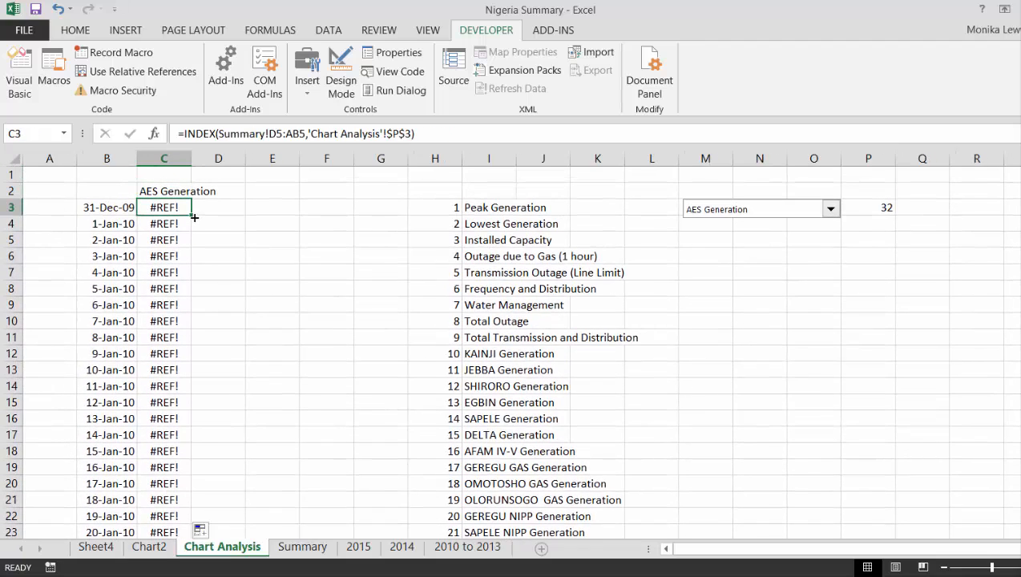
Start re-entering the C3 formula as an INDEX with the array Summary!D5:AB5.
{"action": "type", "text": "=ind"}
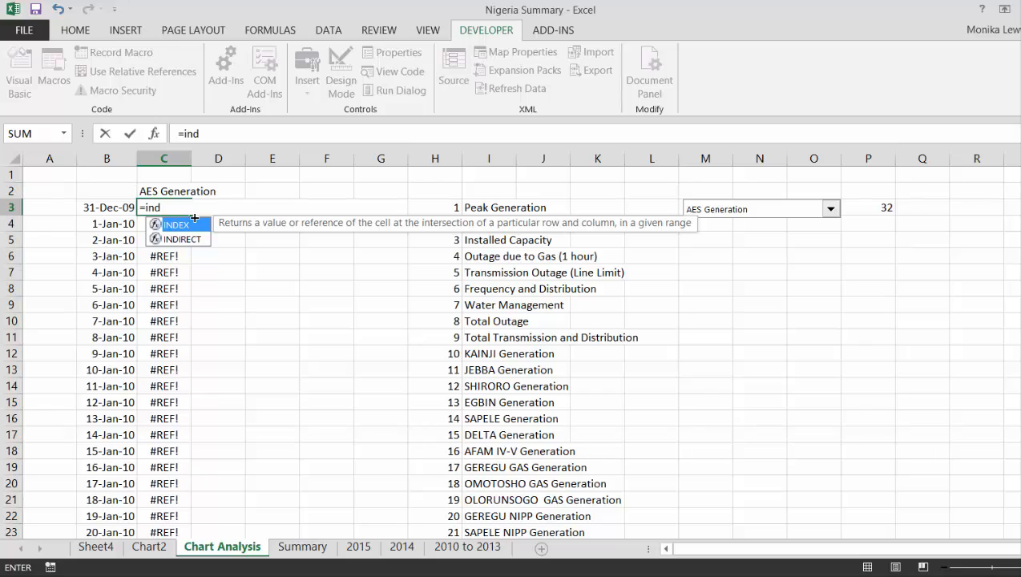
{"action": "key", "text": "Tab"}
{"action": "key", "text": "ctrl+Page_Down"}
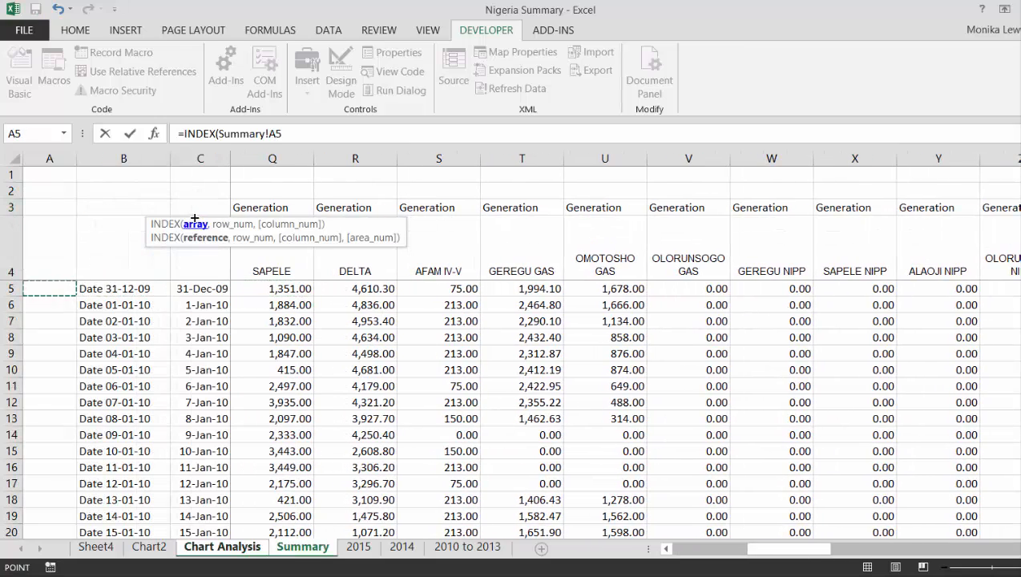
{"action": "key", "text": "Right"}
{"action": "key", "text": "Right"}
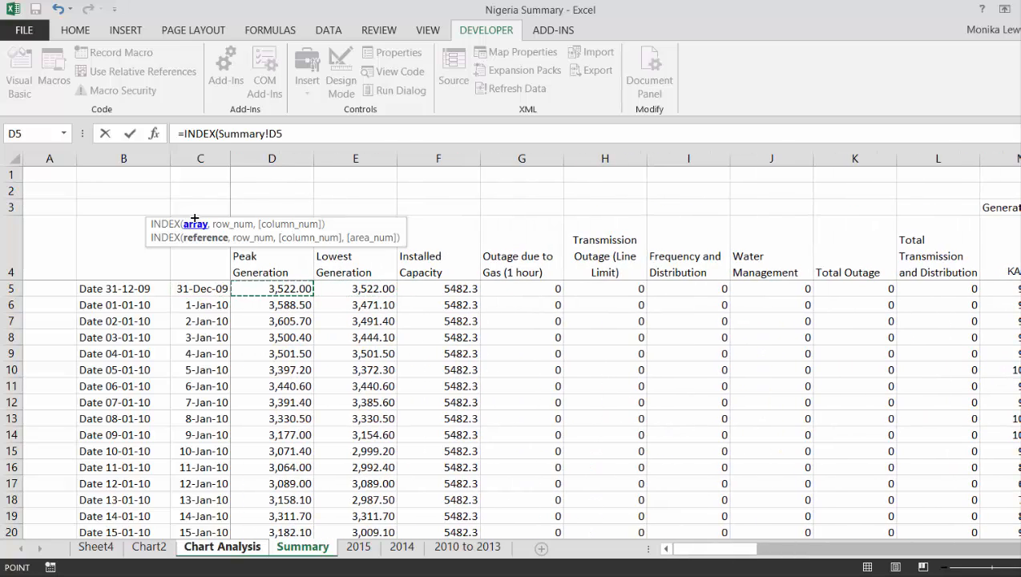
{"action": "key", "text": "ctrl+shift+Right"}
{"action": "type", "text": ","}
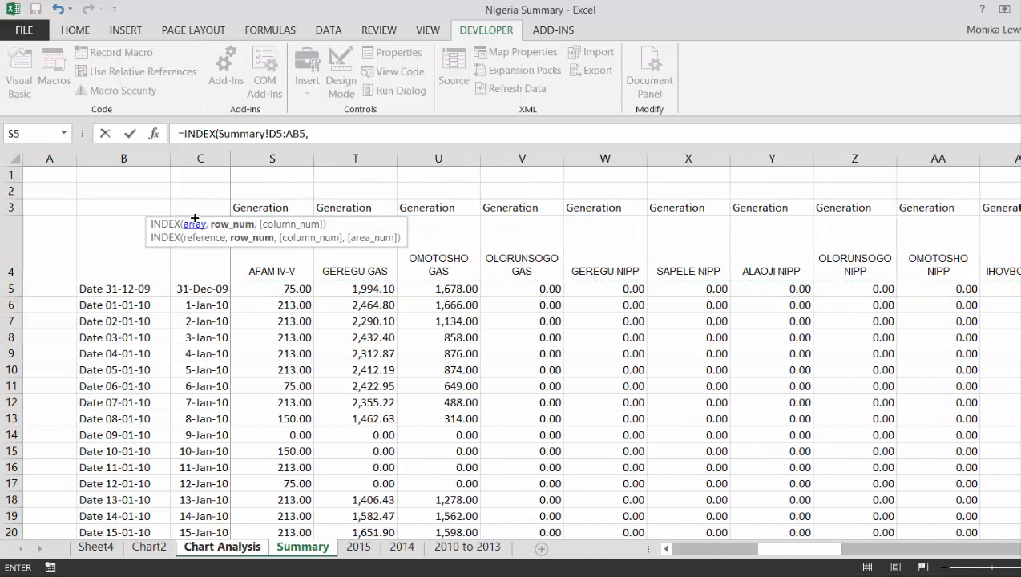
Complete the C3 INDEX formula with 'Chart Analysis'!$P$3 as the position argument and fill it down column C.
{"action": "key", "text": "ctrl+Page_Up"}
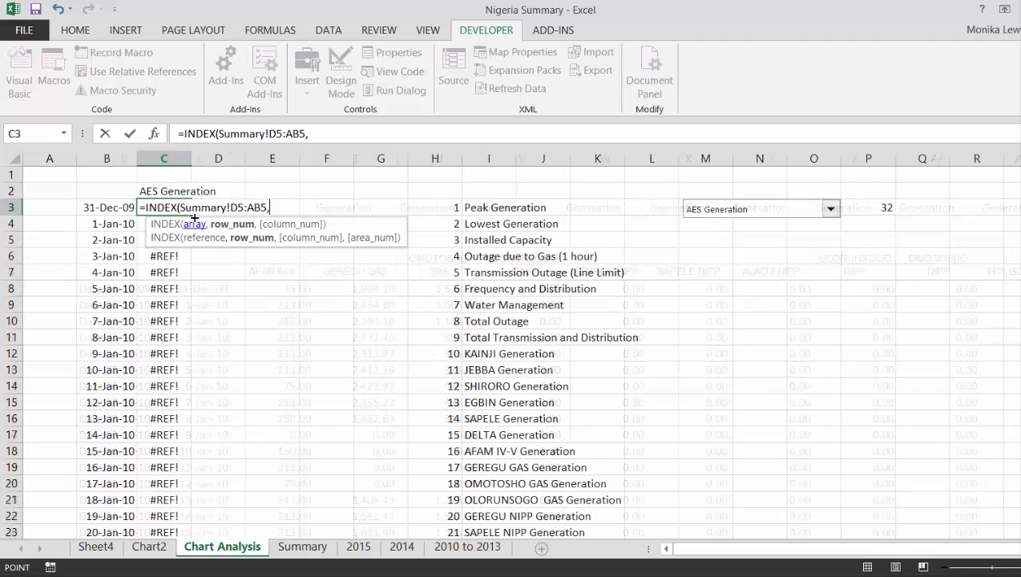
{"action": "key", "text": "Right"}
{"action": "key", "text": "Right"}
{"action": "key", "text": "Right"}
{"action": "key", "text": "Right"}
{"action": "key", "text": "Right"}
{"action": "key", "text": "Right"}
{"action": "key", "text": "Right"}
{"action": "key", "text": "Right"}
{"action": "key", "text": "Right"}
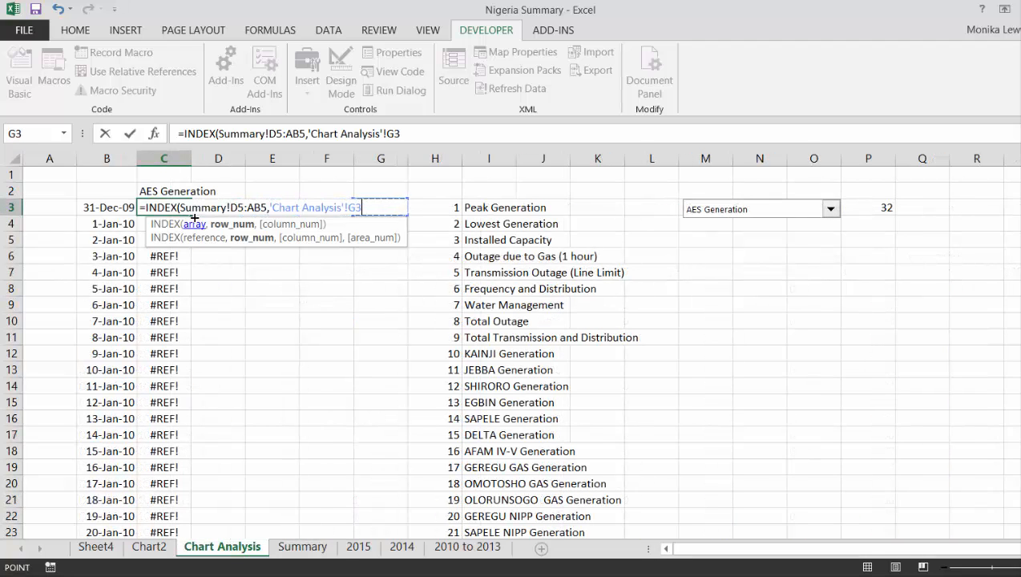
{"action": "key", "text": "Right"}
{"action": "key", "text": "Right"}
{"action": "key", "text": "Right"}
{"action": "key", "text": "Right"}
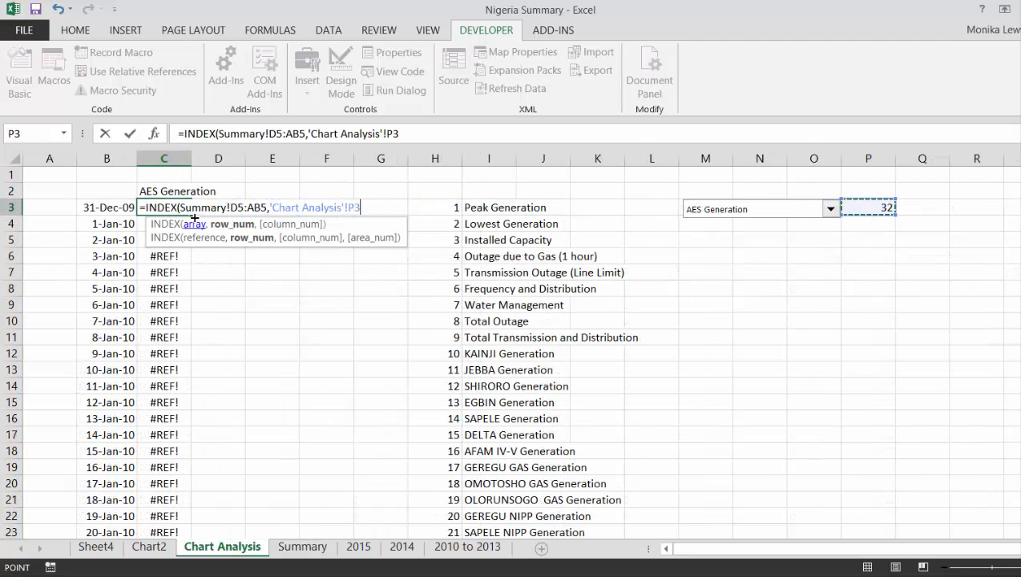
{"action": "key", "text": "F4"}
{"action": "key", "text": "ctrl+Return"}
{"action": "double_click", "coordinate": [194, 217]}
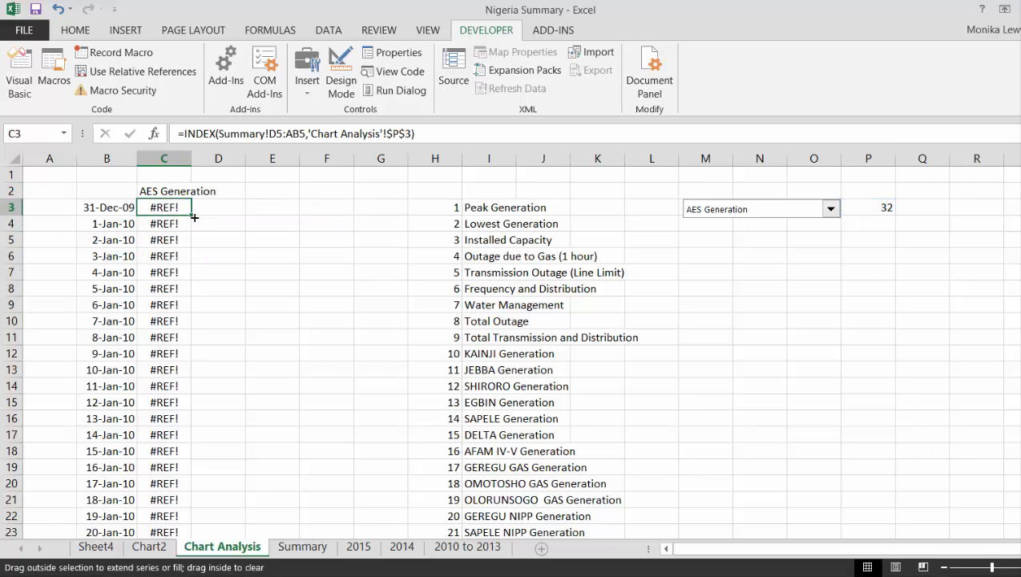
{"action": "key", "text": "Left"}
{"action": "key", "text": "Right"}
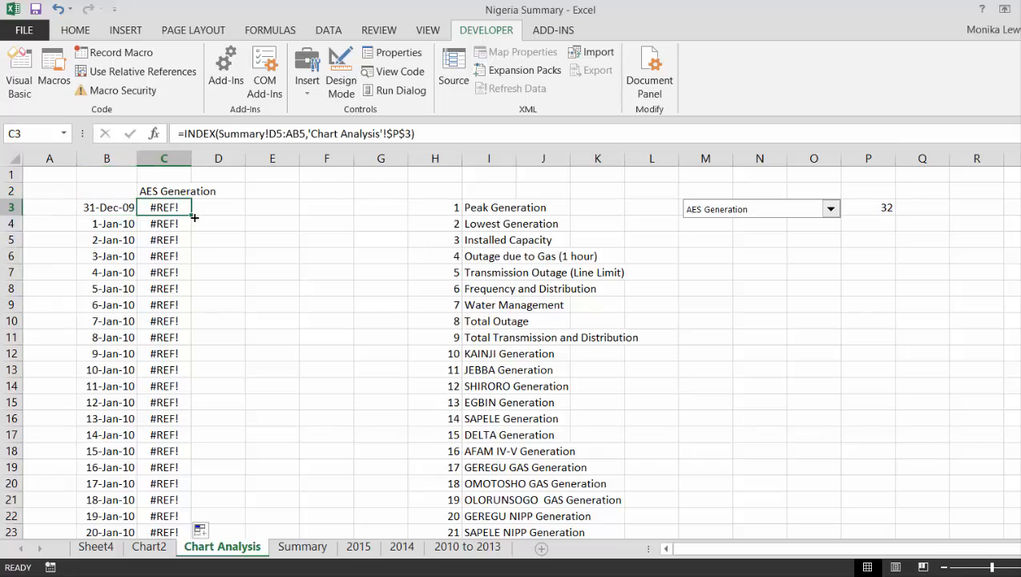
Trace the C3 formula to the Summary sheet, examine row 5 across to the AES Generation column, and return to Chart Analysis.
{"action": "key", "text": "ctrl+bracketleft"}
{"action": "key", "text": "Left"}
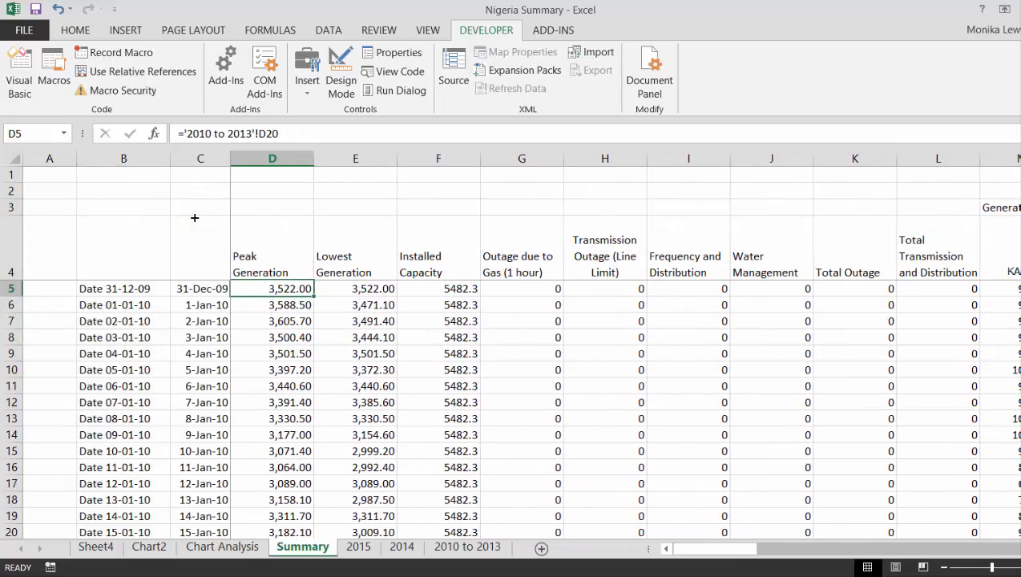
{"action": "key", "text": "Right"}
{"action": "key", "text": "Right"}
{"action": "key", "text": "Right"}
{"action": "key", "text": "Right"}
{"action": "key", "text": "Right"}
{"action": "key", "text": "Right"}
{"action": "key", "text": "Right"}
{"action": "key", "text": "Right"}
{"action": "key", "text": "Right"}
{"action": "key", "text": "Right"}
{"action": "key", "text": "Right"}
{"action": "key", "text": "Right"}
{"action": "key", "text": "Right"}
{"action": "key", "text": "Right"}
{"action": "key", "text": "Right"}
{"action": "key", "text": "Right"}
{"action": "key", "text": "Right"}
{"action": "key", "text": "Right"}
{"action": "key", "text": "Right"}
{"action": "key", "text": "Right"}
{"action": "key", "text": "Right"}
{"action": "key", "text": "Right"}
{"action": "key", "text": "Right"}
{"action": "key", "text": "Right"}
{"action": "key", "text": "Right"}
{"action": "key", "text": "Right"}
{"action": "key", "text": "Right"}
{"action": "key", "text": "Right"}
{"action": "key", "text": "Right"}
{"action": "key", "text": "Right"}
{"action": "key", "text": "Right"}
{"action": "key", "text": "Right"}
{"action": "key", "text": "Right"}
{"action": "key", "text": "Right"}
{"action": "key", "text": "Right"}
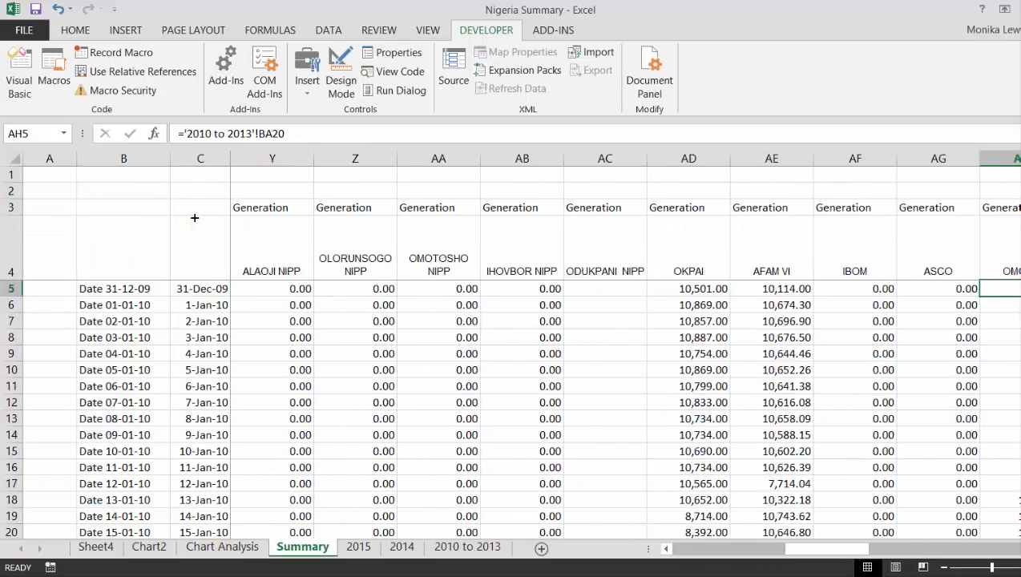
{"action": "key", "text": "Left"}
{"action": "key", "text": "Left"}
{"action": "key", "text": "Left"}
{"action": "key", "text": "Left"}
{"action": "key", "text": "Up"}
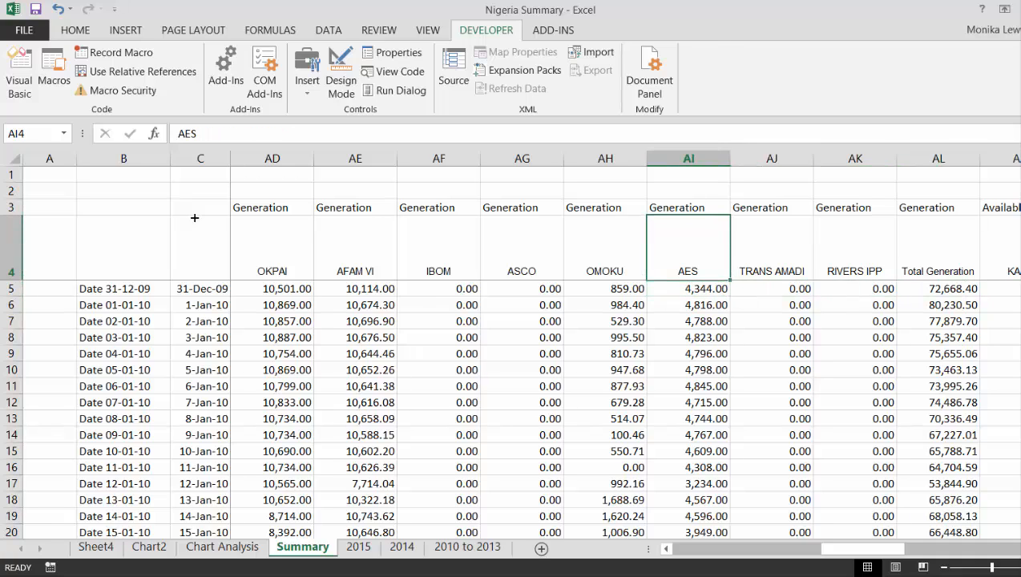
{"action": "key", "text": "Down"}
{"action": "key", "text": "Right"}
{"action": "key", "text": "Right"}
{"action": "key", "text": "Left"}
{"action": "key", "text": "Left"}
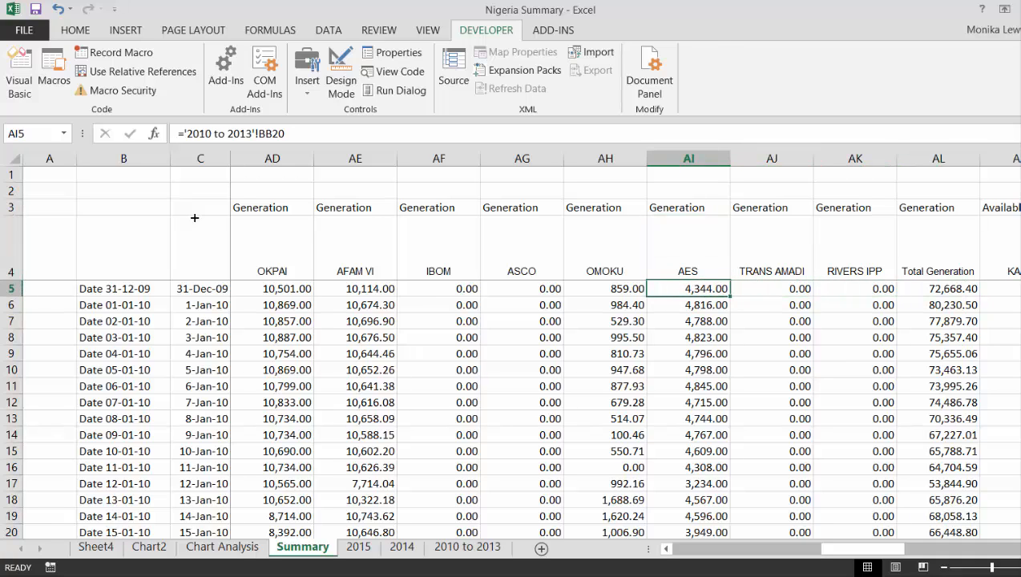
{"action": "key", "text": "Right"}
{"action": "key", "text": "Left"}
{"action": "key", "text": "ctrl+Page_Up"}
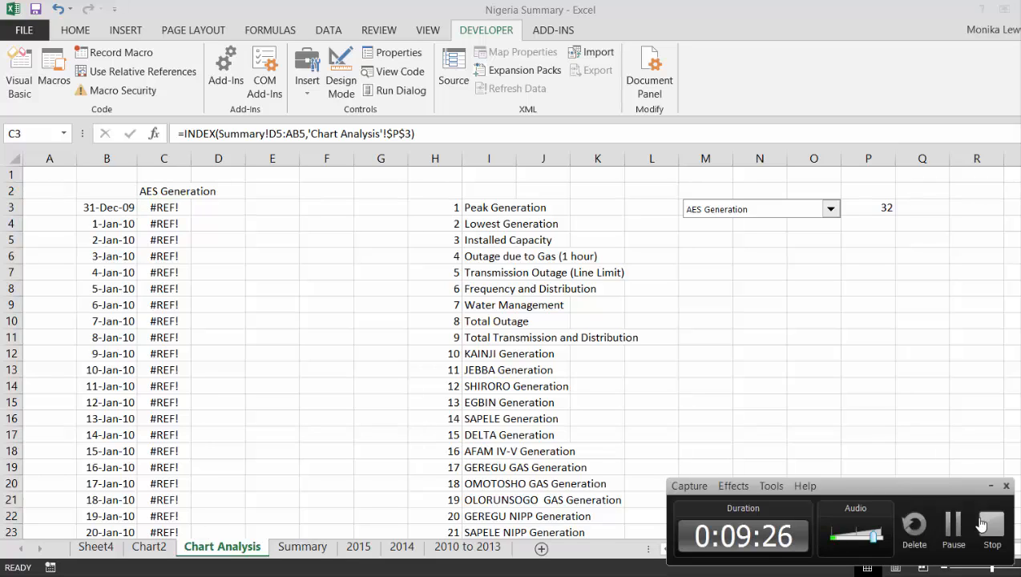
{"action": "left_click", "coordinate": [951, 525]}
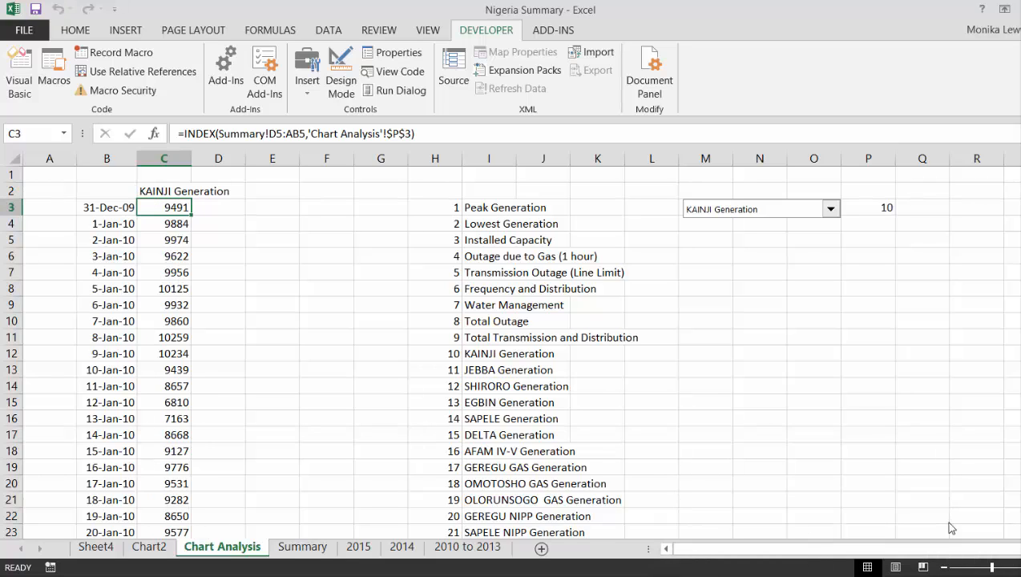
Start a new INDEX formula in C3 with the extended array Summary!D5:BR5.
{"action": "type", "text": "=index"}
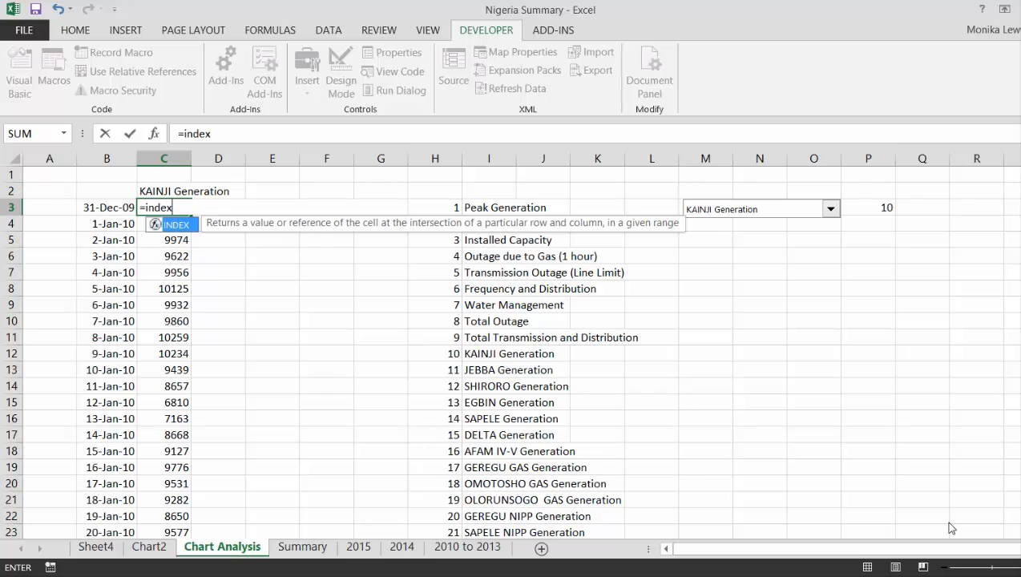
{"action": "type", "text": "("}
{"action": "key", "text": "Right"}
{"action": "key", "text": "ctrl+Page_Down"}
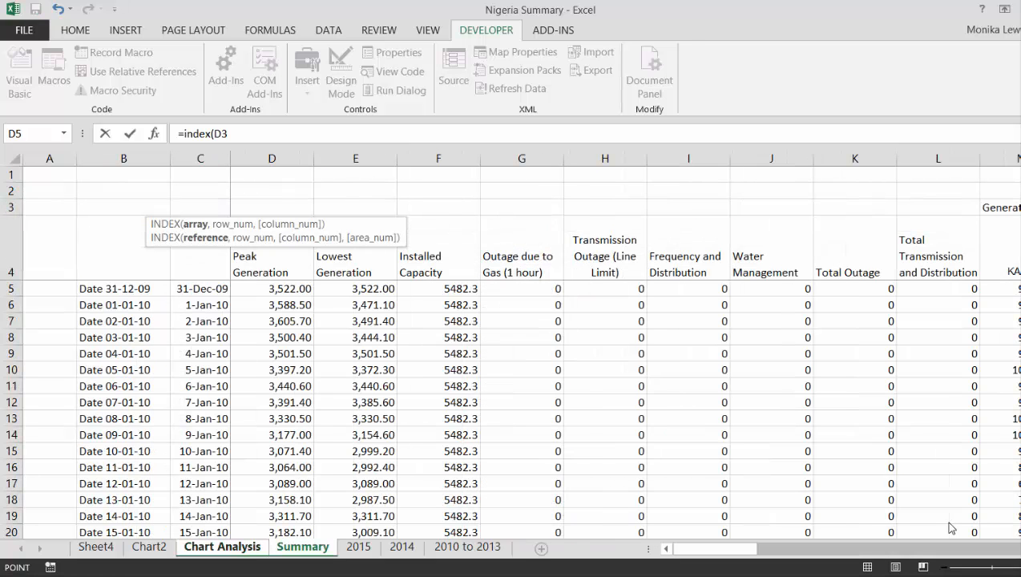
{"action": "key", "text": "Down"}
{"action": "key", "text": "Down"}
{"action": "key", "text": "Left"}
{"action": "key", "text": "Left"}
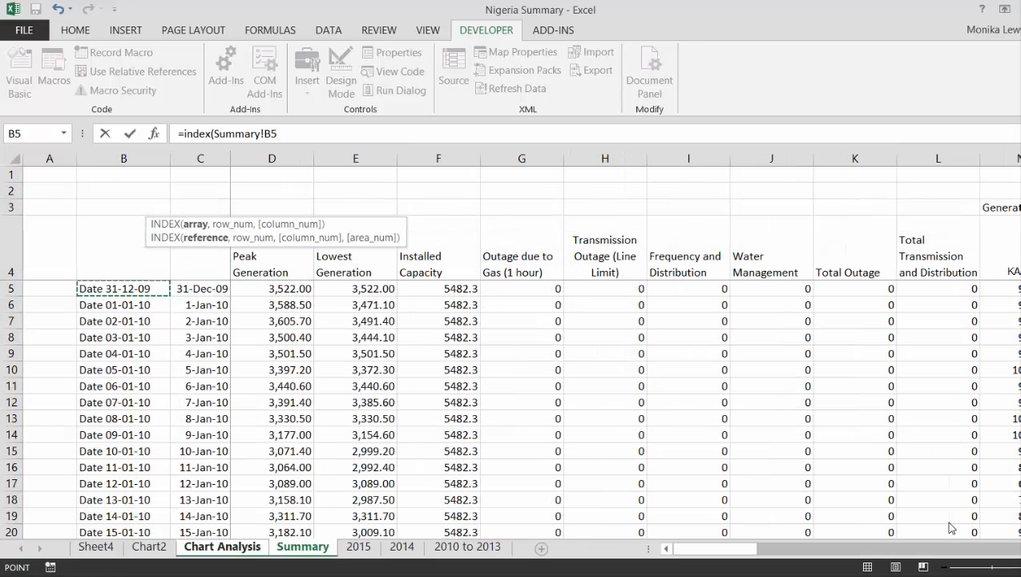
{"action": "key", "text": "Right"}
{"action": "key", "text": "Right"}
{"action": "key", "text": "ctrl+shift+Right"}
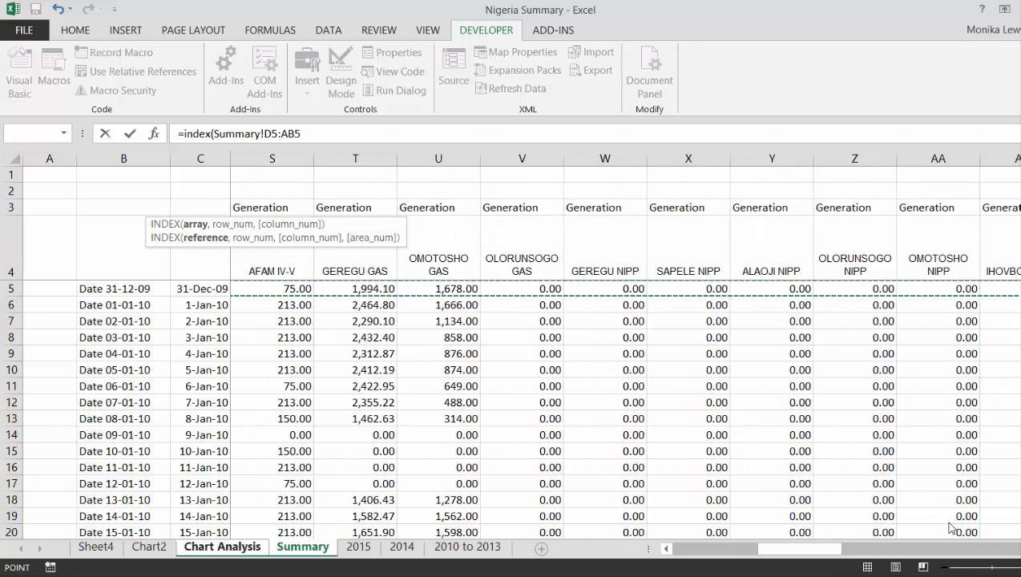
{"action": "key", "text": "ctrl+shift+Right"}
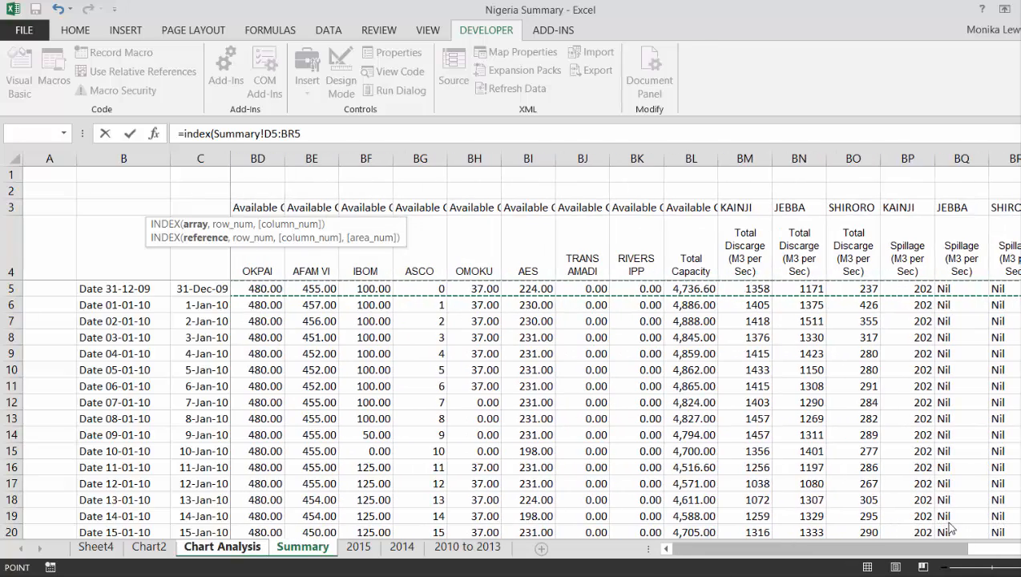
{"action": "type", "text": ","}
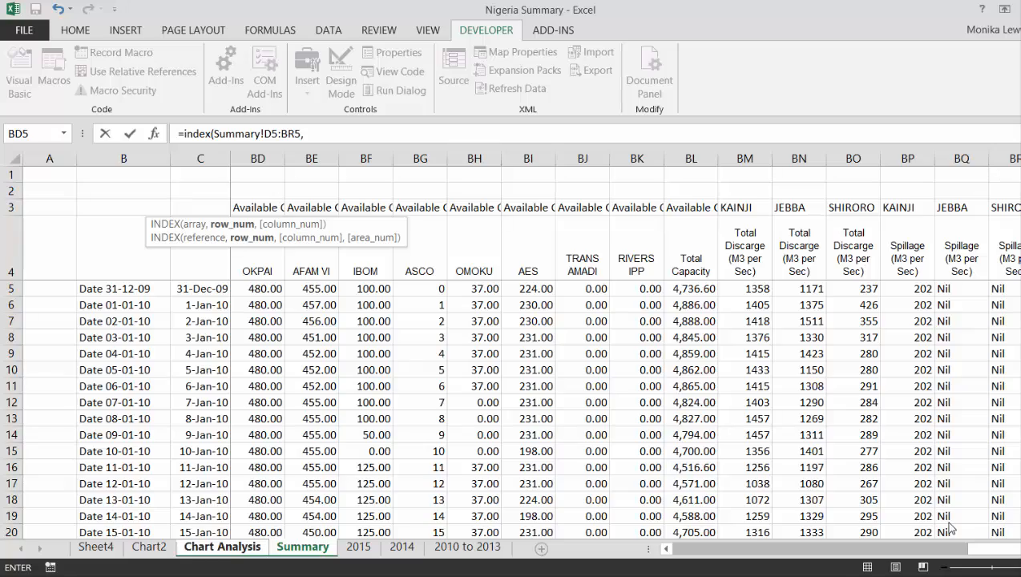
Complete the C3 INDEX formula with the absolute reference 'Chart Analysis'!$P$3 as the position argument.
{"action": "key", "text": "ctrl+Page_Down"}
{"action": "key", "text": "ctrl+Page_Up"}
{"action": "key", "text": "ctrl+Page_Up"}
{"action": "key", "text": "Right"}
{"action": "key", "text": "Right"}
{"action": "key", "text": "Right"}
{"action": "key", "text": "Right"}
{"action": "key", "text": "Right"}
{"action": "key", "text": "Right"}
{"action": "key", "text": "Right"}
{"action": "key", "text": "Right"}
{"action": "key", "text": "Right"}
{"action": "key", "text": "Right"}
{"action": "key", "text": "Right"}
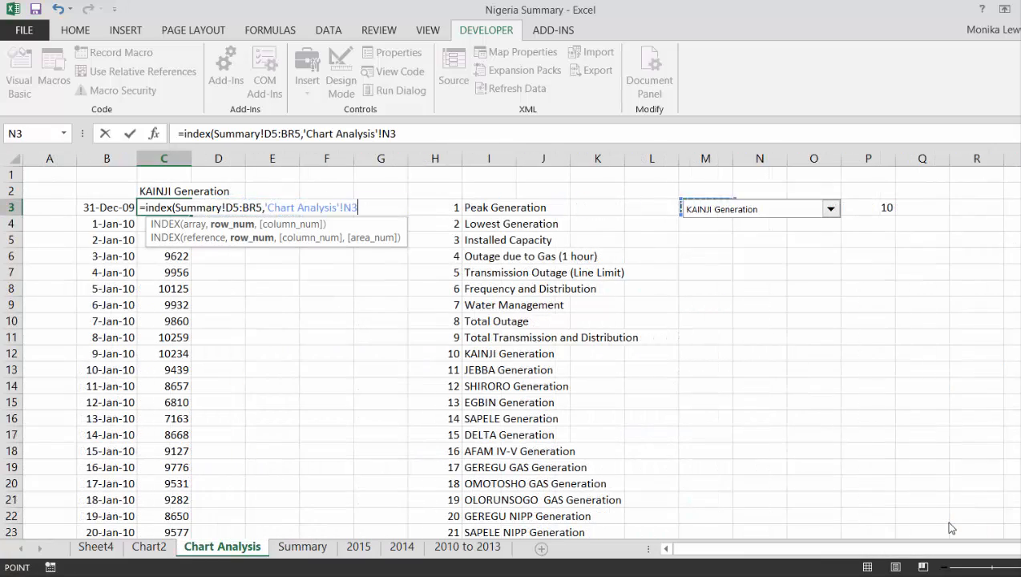
{"action": "key", "text": "Right"}
{"action": "key", "text": "Right"}
{"action": "key", "text": "Return"}
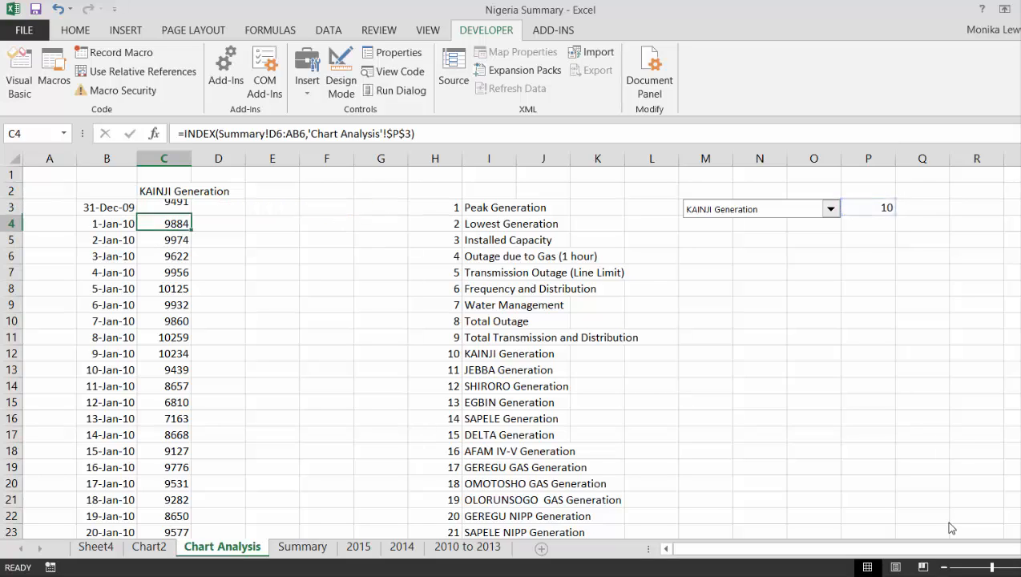
{"action": "key", "text": "Up"}
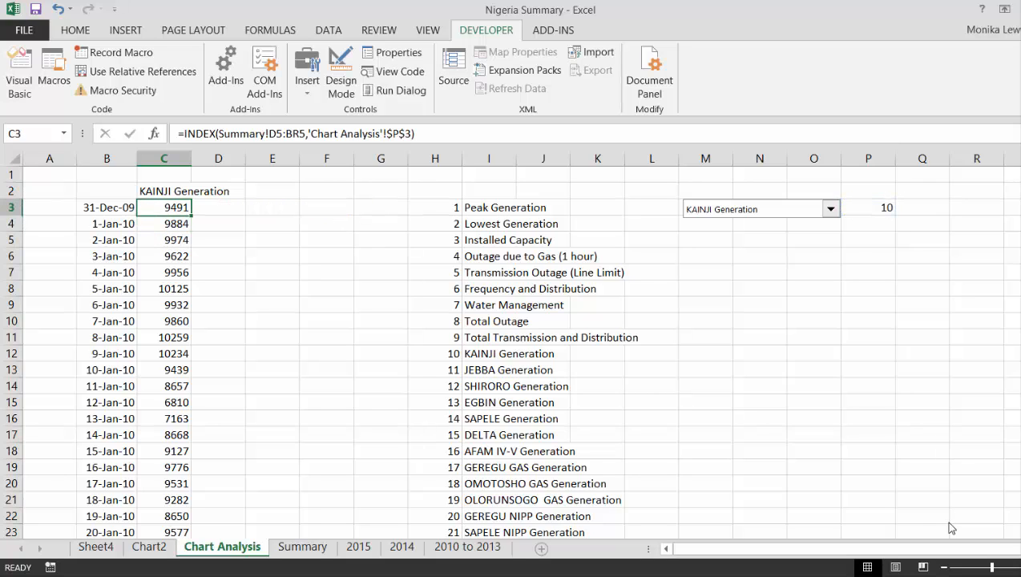
Fill the corrected C3 formula down column C beside the dates and check the copied formula in C4.
{"action": "double_click", "coordinate": [193, 215]}
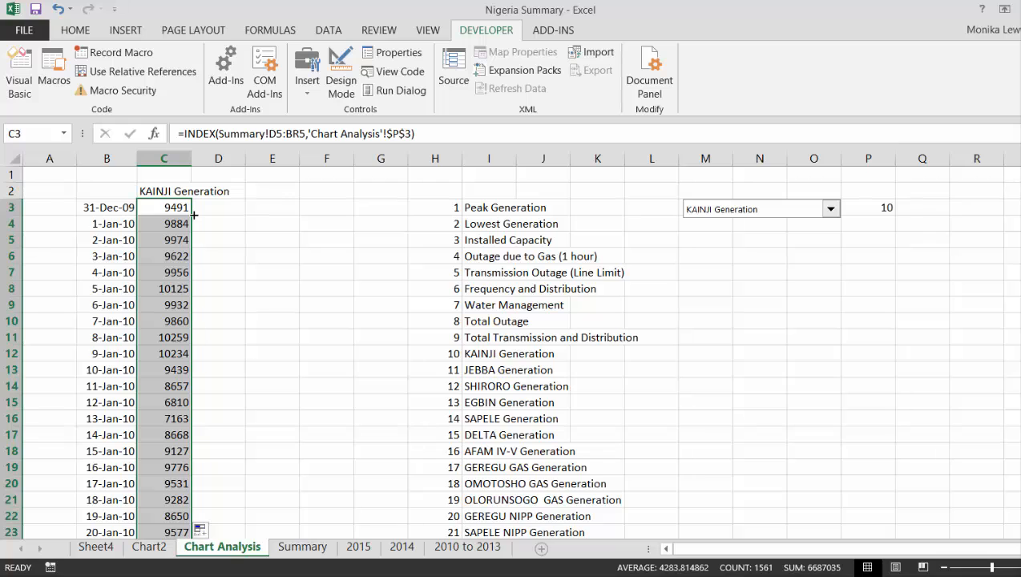
{"action": "key", "text": "Down"}
{"action": "key", "text": "Up"}
{"action": "key", "text": "Down"}
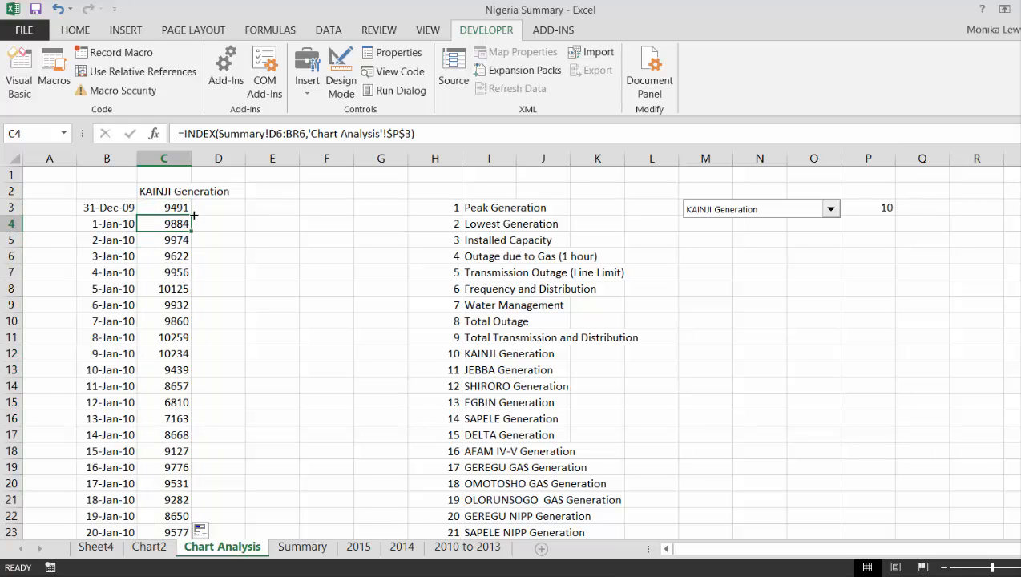
Create a chart sheet from the dates and selected series in Chart Analysis B2:C1563, after checking that the formulas reach the last date.
{"action": "key", "text": "ctrl+Down"}
{"action": "key", "text": "Down"}
{"action": "key", "text": "Up"}
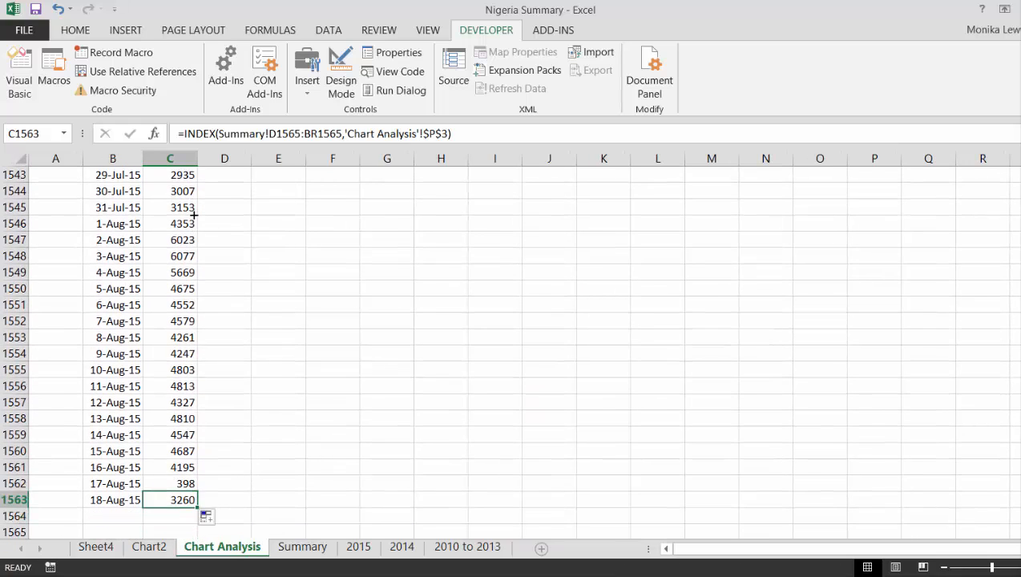
{"action": "key", "text": "ctrl+Up"}
{"action": "key", "text": "Up"}
{"action": "key", "text": "Down"}
{"action": "key", "text": "Left"}
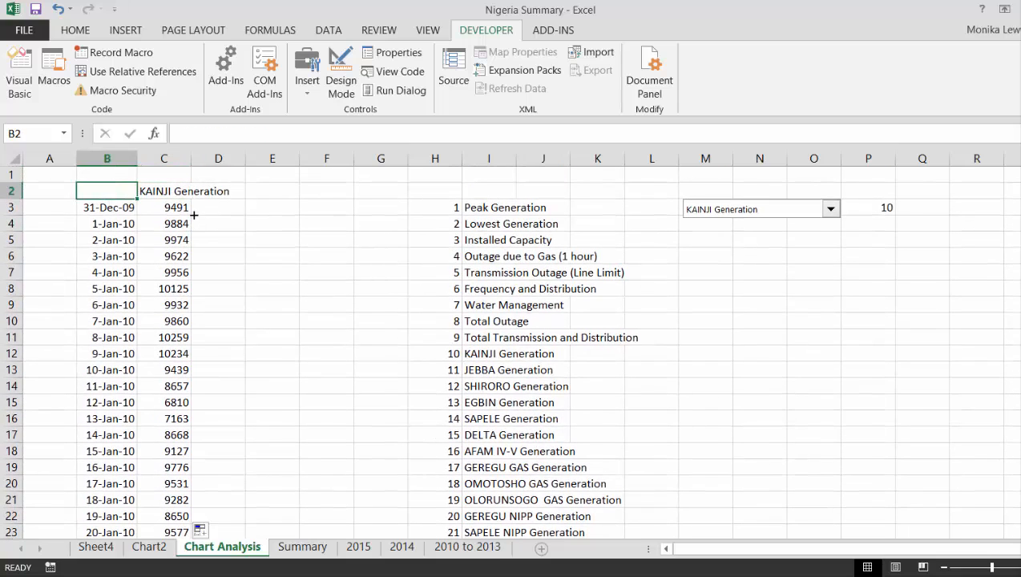
{"action": "key", "text": "shift+Right"}
{"action": "key", "text": "shift+Down"}
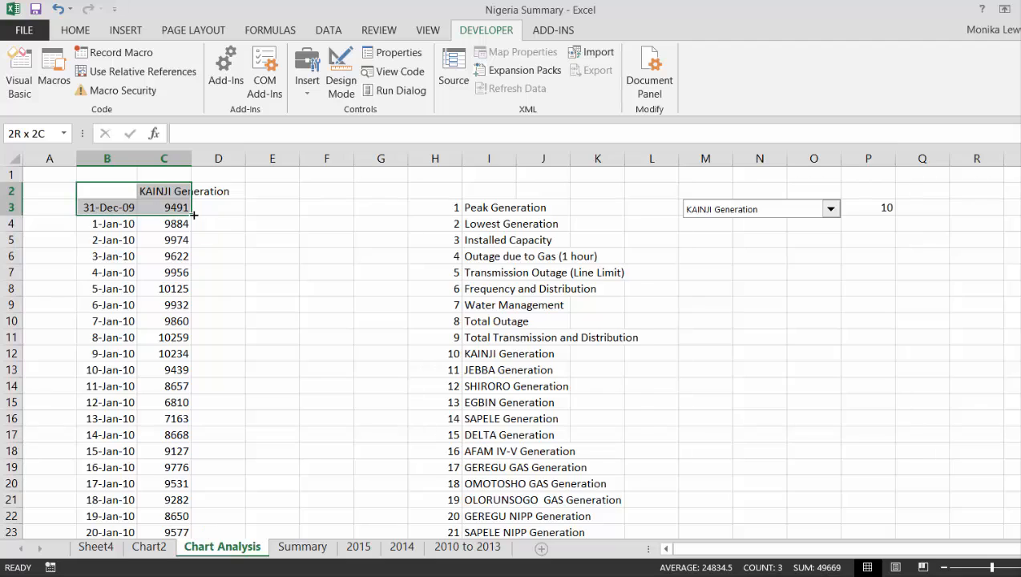
{"action": "key", "text": "ctrl+shift+Down"}
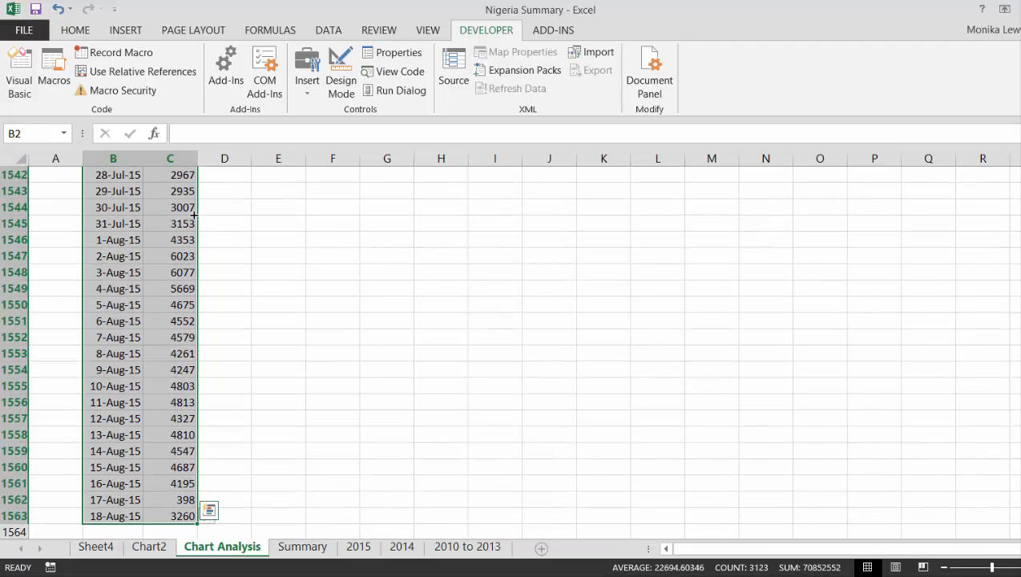
{"action": "key", "text": "F11"}
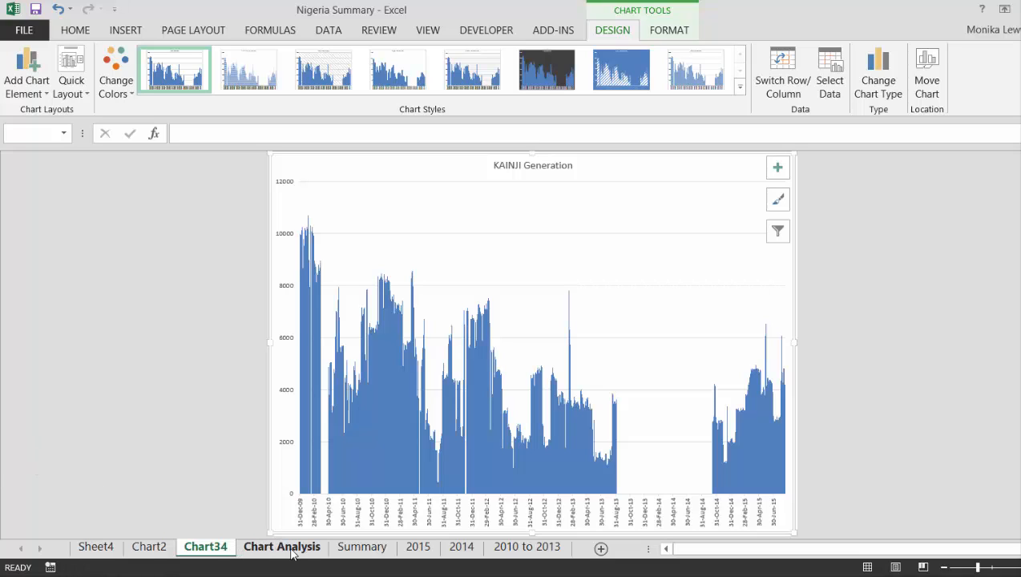
Delete the old Peak Generation chart sheet Chart2.
{"action": "left_click", "coordinate": [365, 549]}
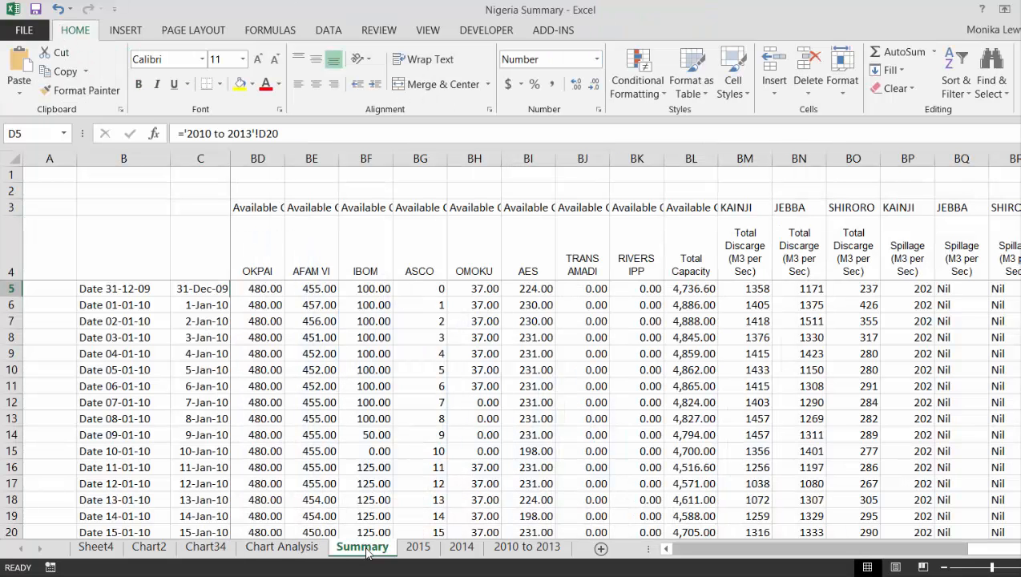
{"action": "left_click", "coordinate": [272, 554]}
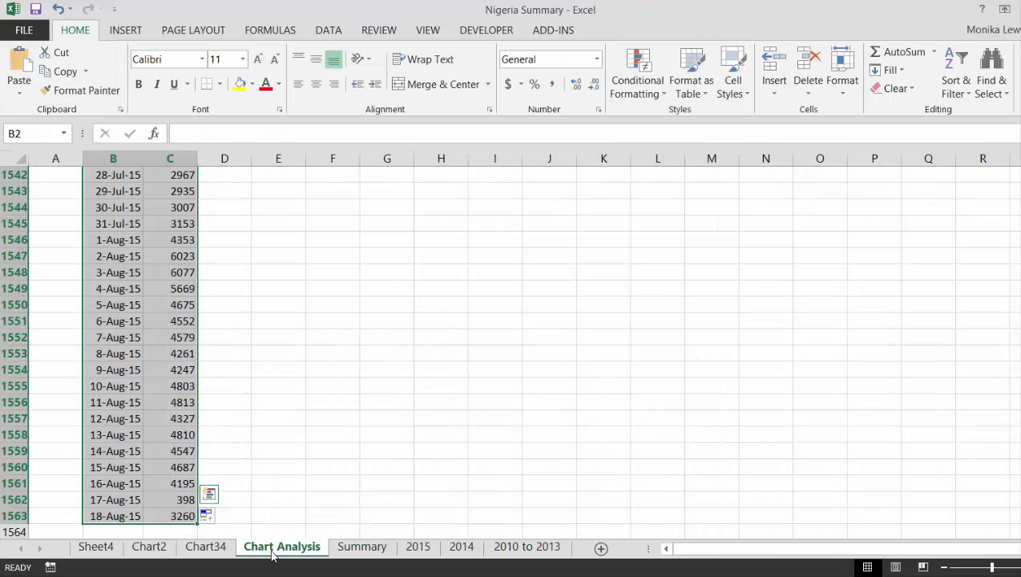
{"action": "left_click", "coordinate": [363, 353]}
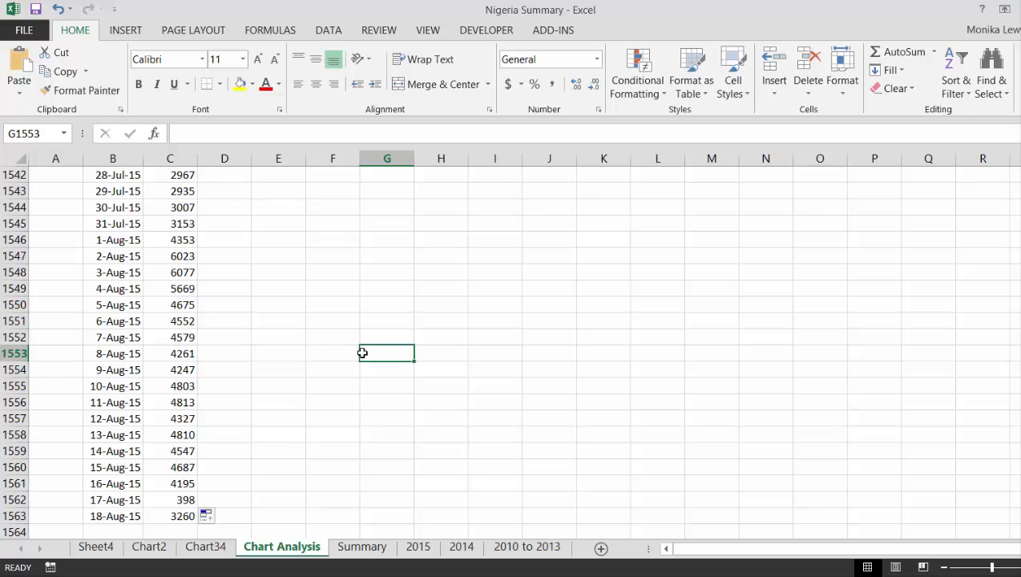
{"action": "key", "text": "ctrl+Up"}
{"action": "key", "text": "ctrl+Page_Up"}
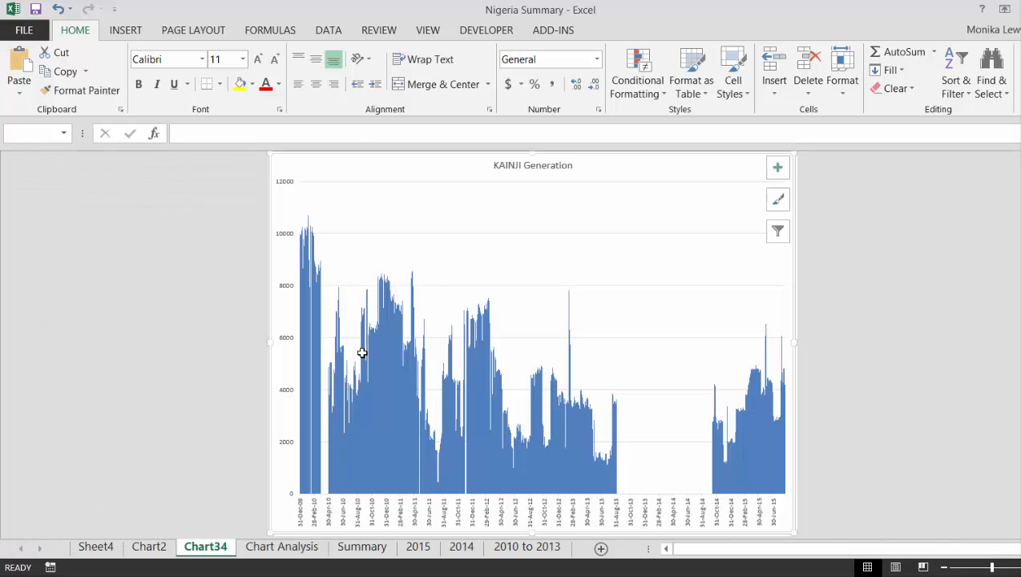
{"action": "key", "text": "ctrl+Page_Up"}
{"action": "key", "text": "alt+e"}
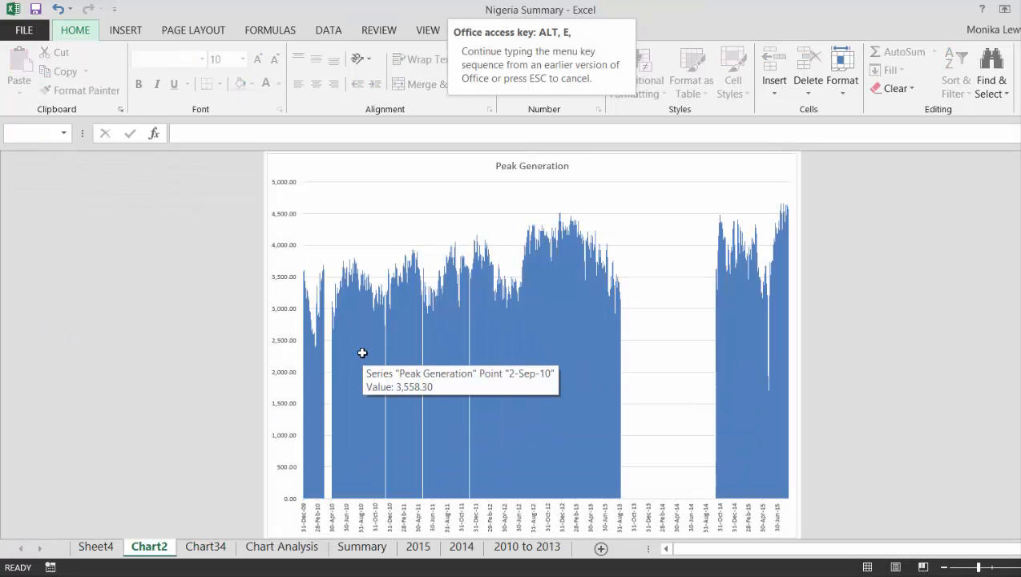
{"action": "key", "text": "l"}
{"action": "key", "text": "Return"}
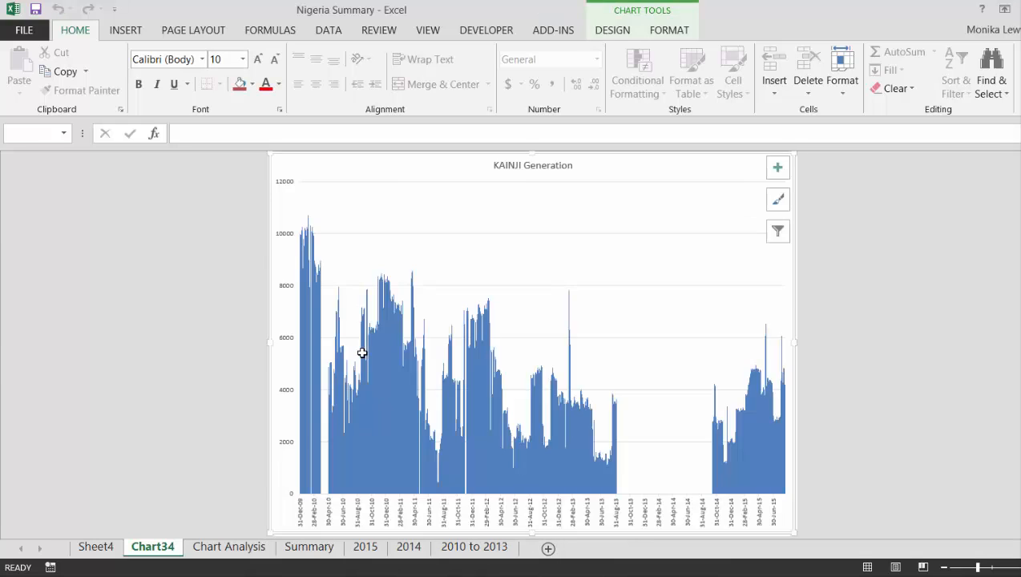
Examine the outline of planned summaries on Sheet4, from Generation Summary through Capacity Factor and Hydro Summary to Capacity Summary.
{"action": "key", "text": "ctrl+Page_Up"}
{"action": "key", "text": "ctrl+Left"}
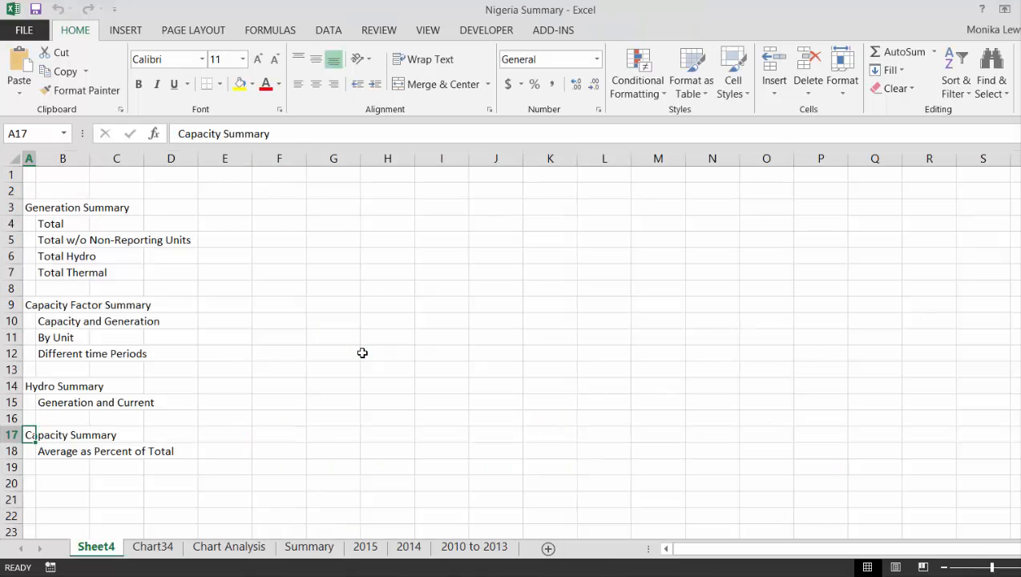
{"action": "key", "text": "Right"}
{"action": "key", "text": "Down"}
{"action": "key", "text": "Down"}
{"action": "key", "text": "Up"}
{"action": "key", "text": "Up"}
{"action": "key", "text": "Up"}
{"action": "key", "text": "Up"}
{"action": "key", "text": "Up"}
{"action": "key", "text": "Up"}
{"action": "key", "text": "Up"}
{"action": "key", "text": "Up"}
{"action": "key", "text": "Up"}
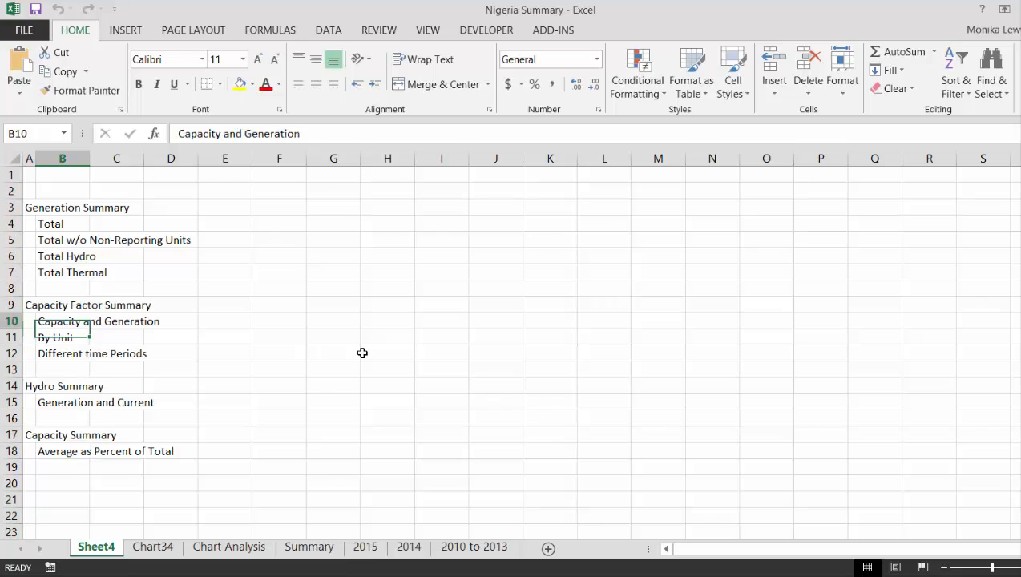
{"action": "key", "text": "Up"}
{"action": "key", "text": "Up"}
{"action": "key", "text": "Up"}
{"action": "key", "text": "Up"}
{"action": "key", "text": "Up"}
{"action": "key", "text": "Up"}
{"action": "key", "text": "Up"}
{"action": "key", "text": "Up"}
{"action": "key", "text": "Down"}
{"action": "key", "text": "Down"}
{"action": "key", "text": "Down"}
{"action": "key", "text": "Down"}
{"action": "key", "text": "Down"}
{"action": "key", "text": "Down"}
{"action": "key", "text": "Down"}
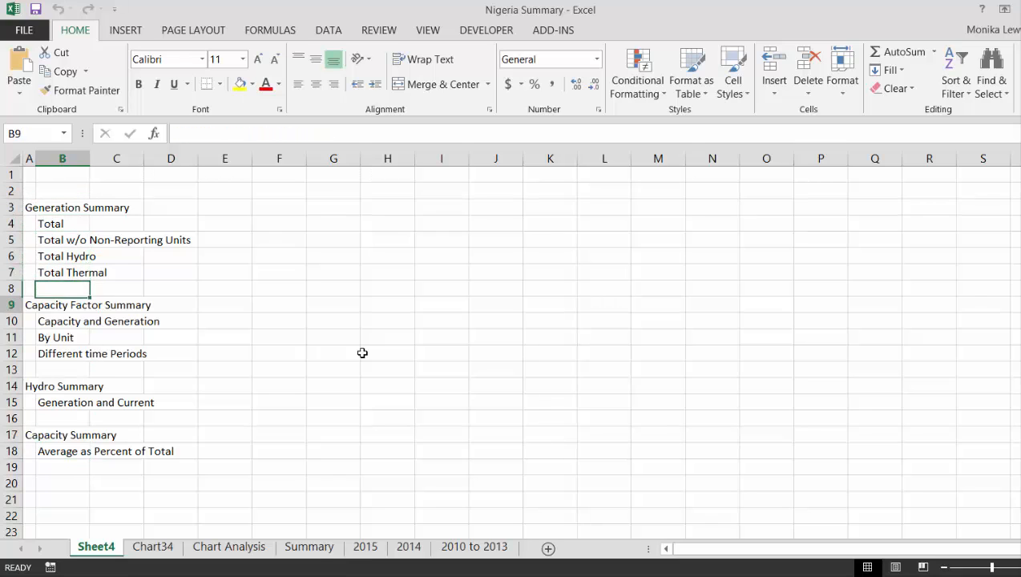
{"action": "key", "text": "Down"}
{"action": "key", "text": "Down"}
{"action": "key", "text": "Up"}
{"action": "key", "text": "Down"}
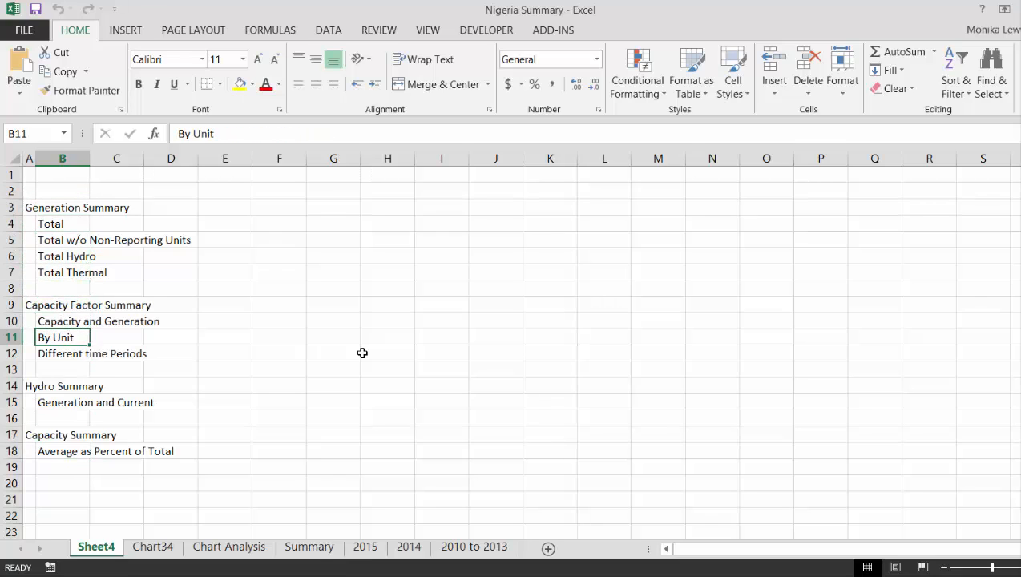
{"action": "key", "text": "Down"}
{"action": "key", "text": "Down"}
{"action": "key", "text": "Down"}
{"action": "key", "text": "Down"}
{"action": "key", "text": "Down"}
{"action": "key", "text": "Down"}
{"action": "key", "text": "Down"}
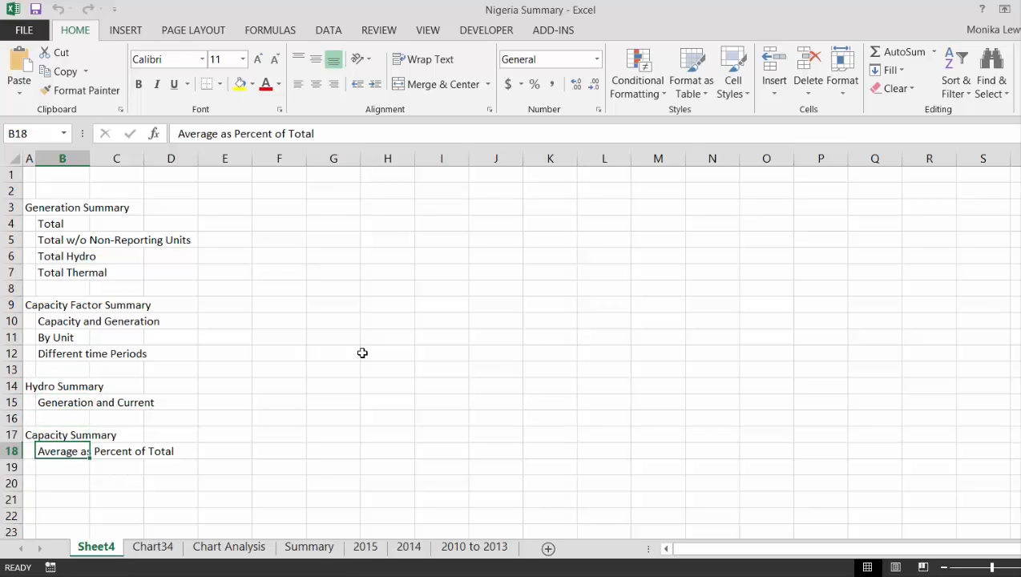
Copy the series combo box from Chart Analysis and paste it onto the KAINJI Generation chart on Chart34.
{"action": "key", "text": "ctrl+Page_Down"}
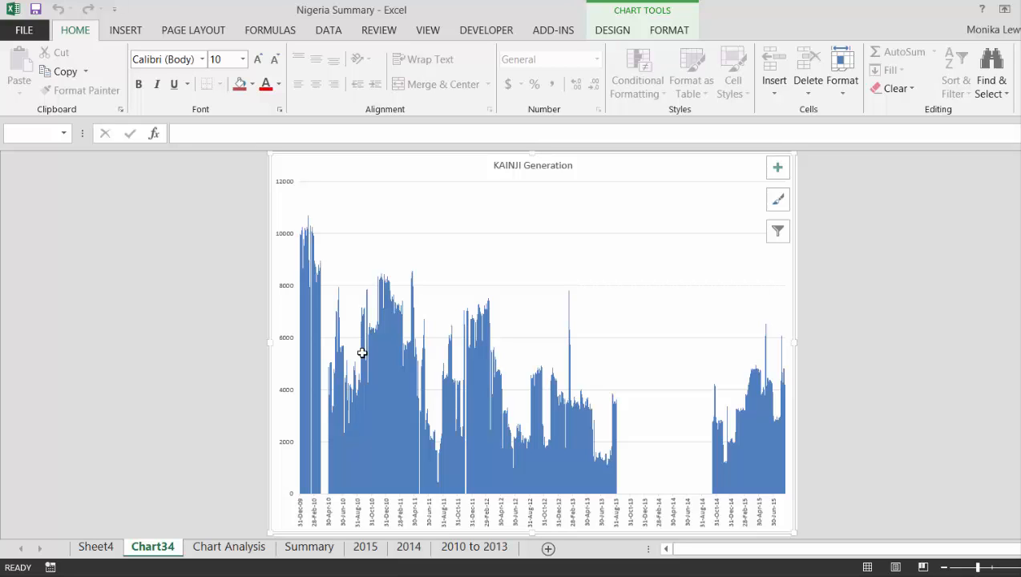
{"action": "key", "text": "ctrl+Page_Down"}
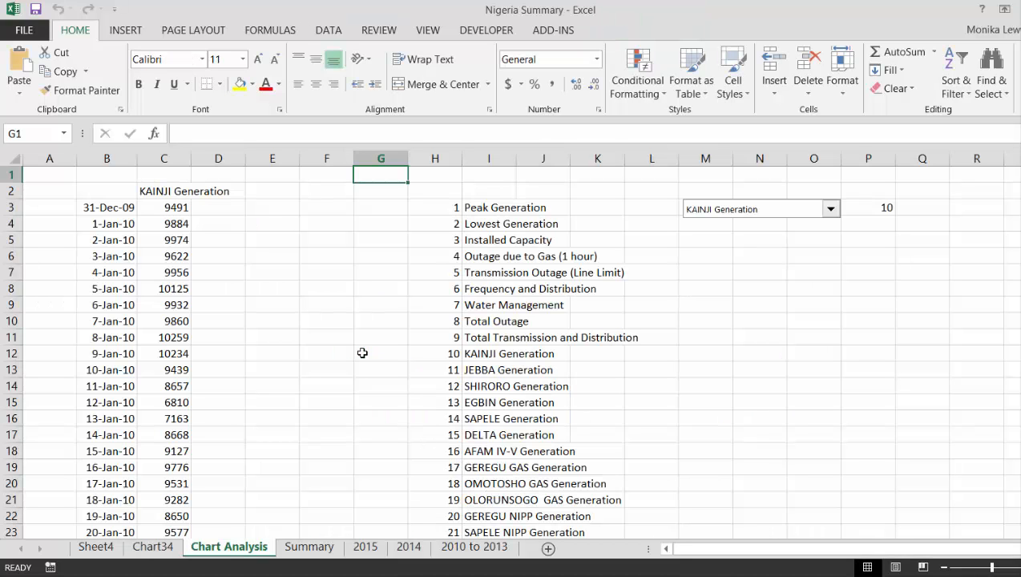
{"action": "right_click", "coordinate": [736, 210]}
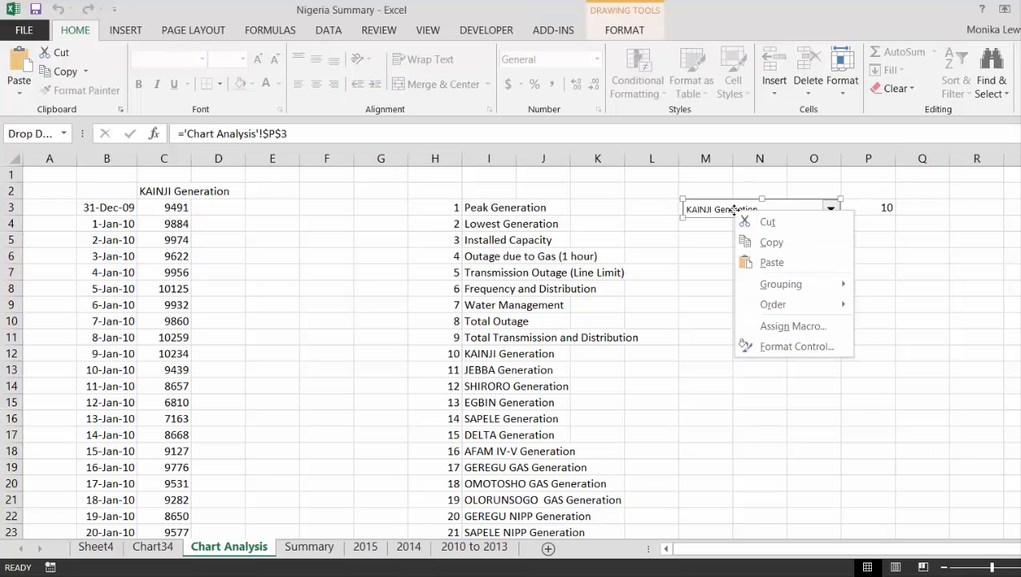
{"action": "left_click", "coordinate": [741, 243]}
{"action": "key", "text": "ctrl+Page_Up"}
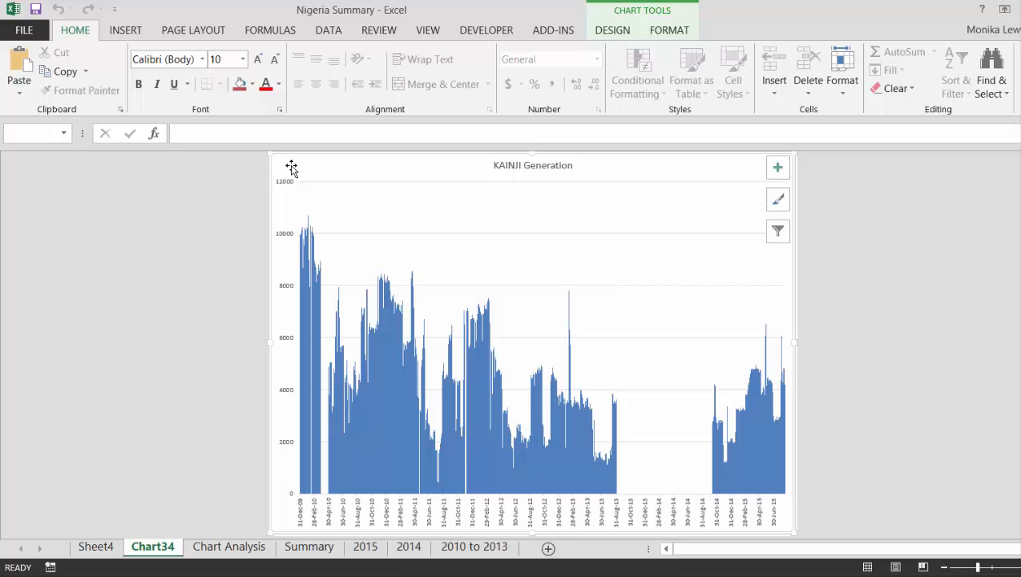
{"action": "key", "text": "ctrl+v"}
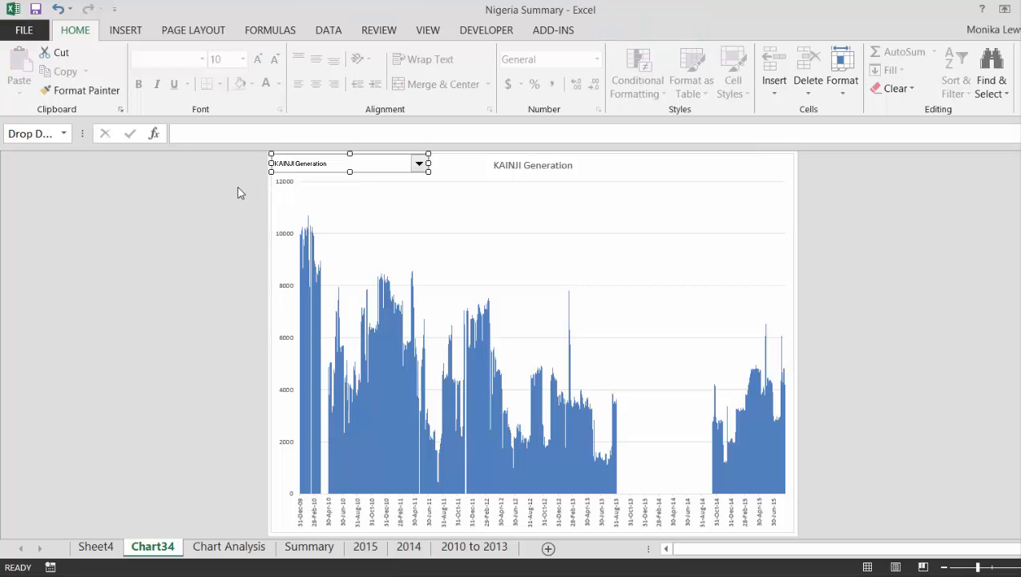
{"action": "left_click", "coordinate": [484, 227]}
{"action": "left_click", "coordinate": [189, 255]}
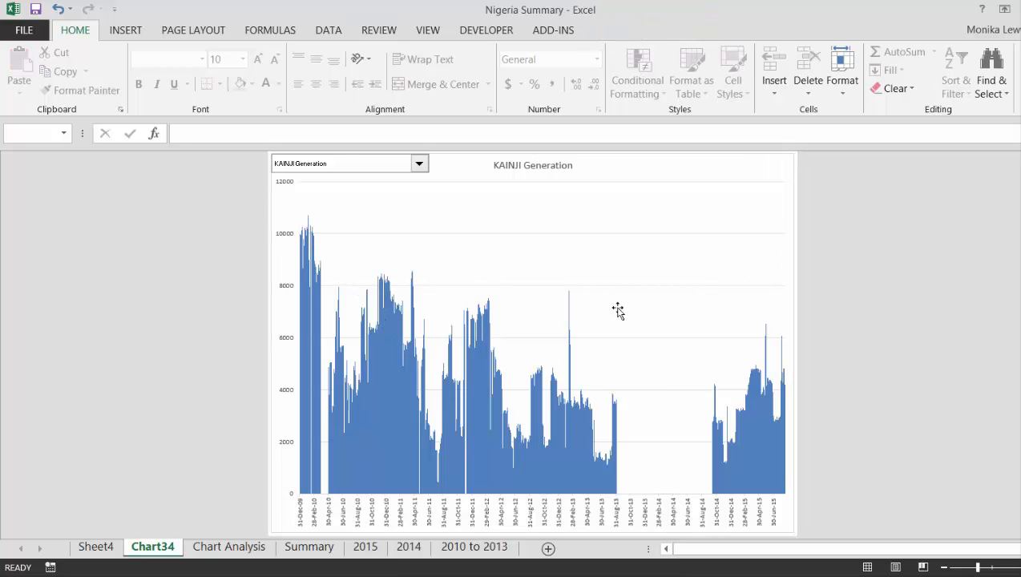
Switch the chart to JEBBA Generation, SHIRORO Generation and finally EGBIN Generation using the pasted combo box.
{"action": "left_click", "coordinate": [419, 165]}
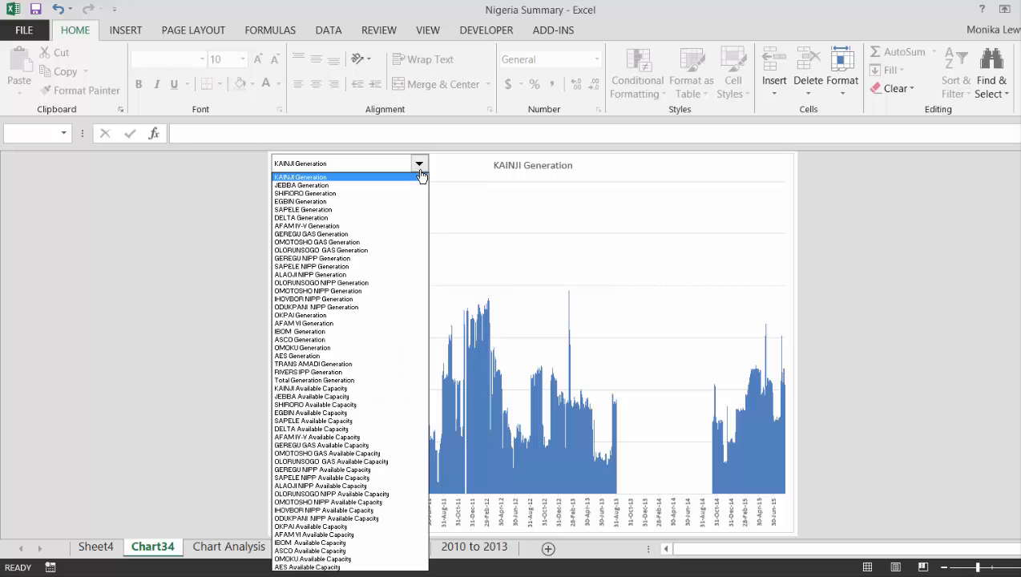
{"action": "key", "text": "Down"}
{"action": "key", "text": "Return"}
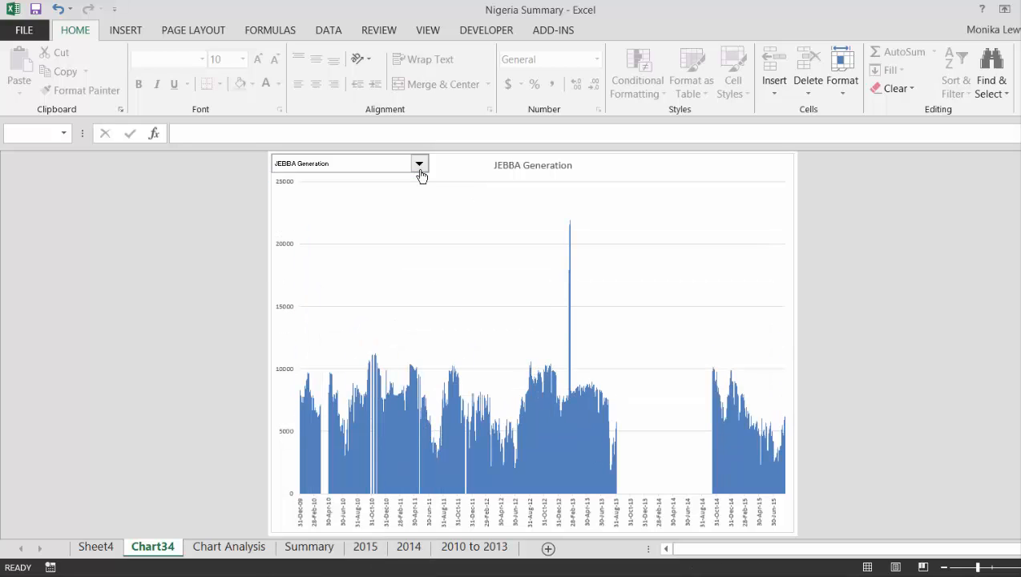
{"action": "left_click", "coordinate": [421, 168]}
{"action": "key", "text": "Down"}
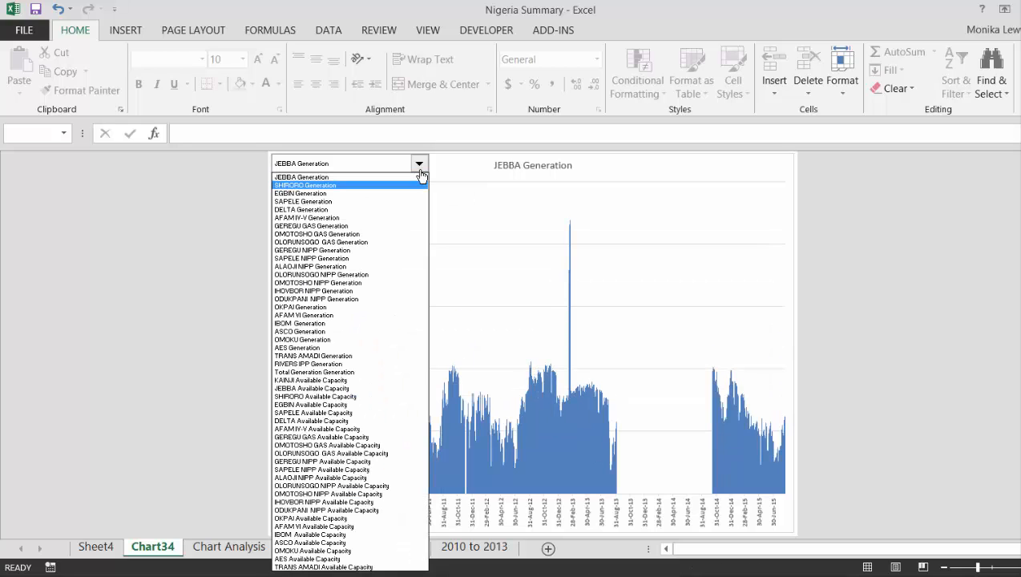
{"action": "key", "text": "Return"}
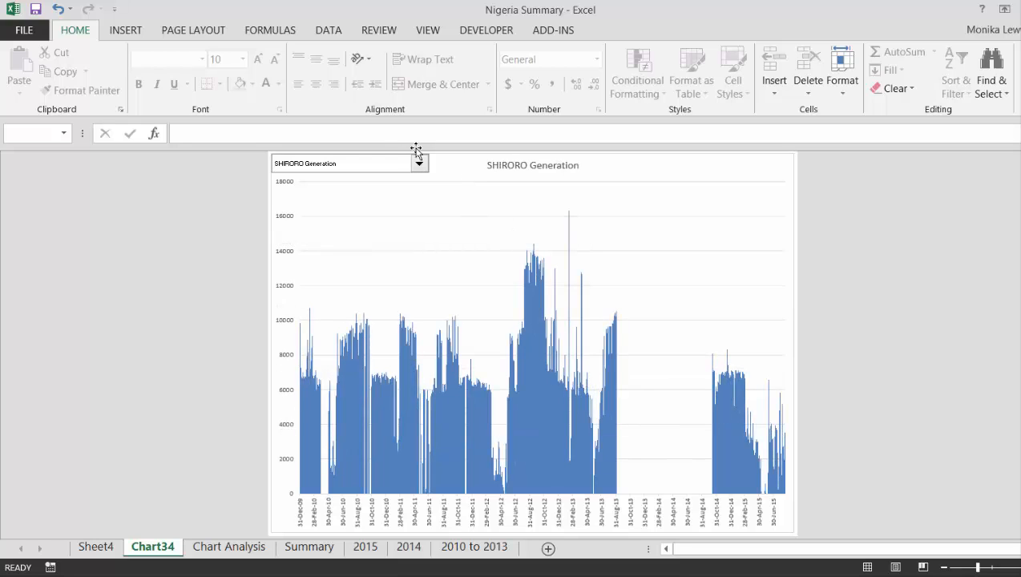
{"action": "left_click", "coordinate": [420, 169]}
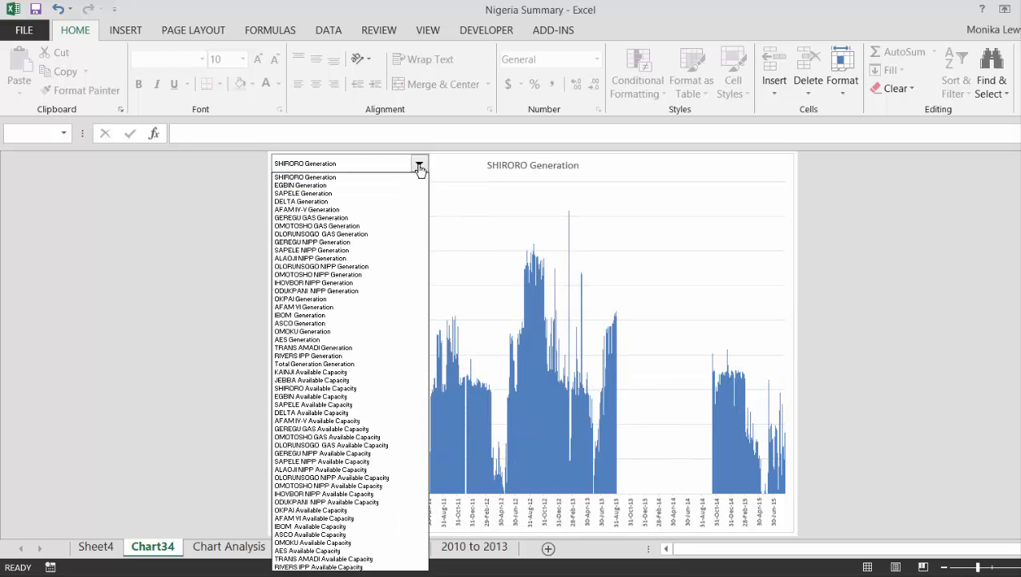
{"action": "key", "text": "Down"}
{"action": "key", "text": "Return"}
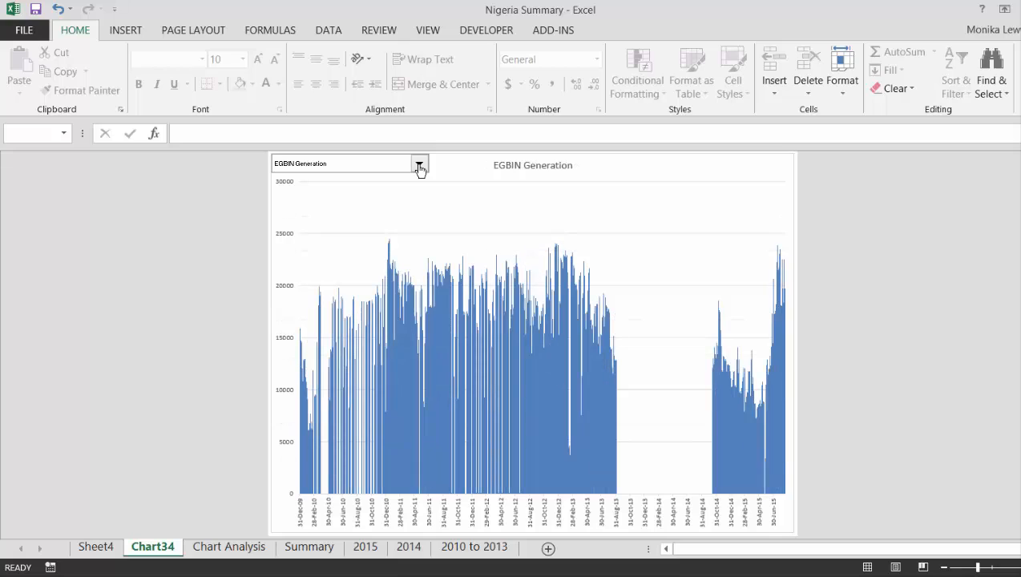
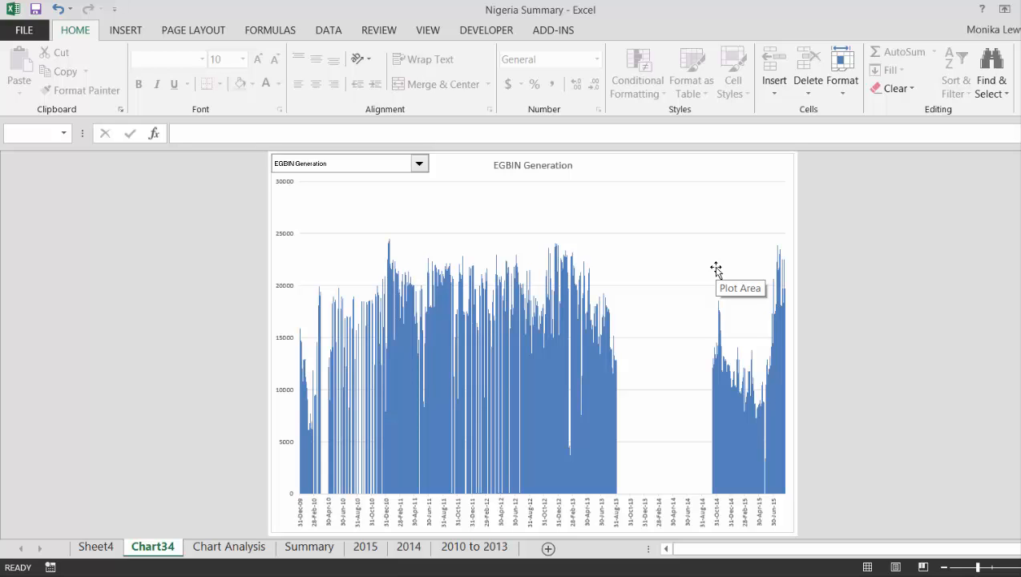
Insert a spin button form control in cell Q3 of Chart Analysis, beside the combo box's index value.
{"action": "key", "text": "ctrl+Page_Up"}
{"action": "key", "text": "ctrl+Page_Down"}
{"action": "key", "text": "ctrl+Page_Down"}
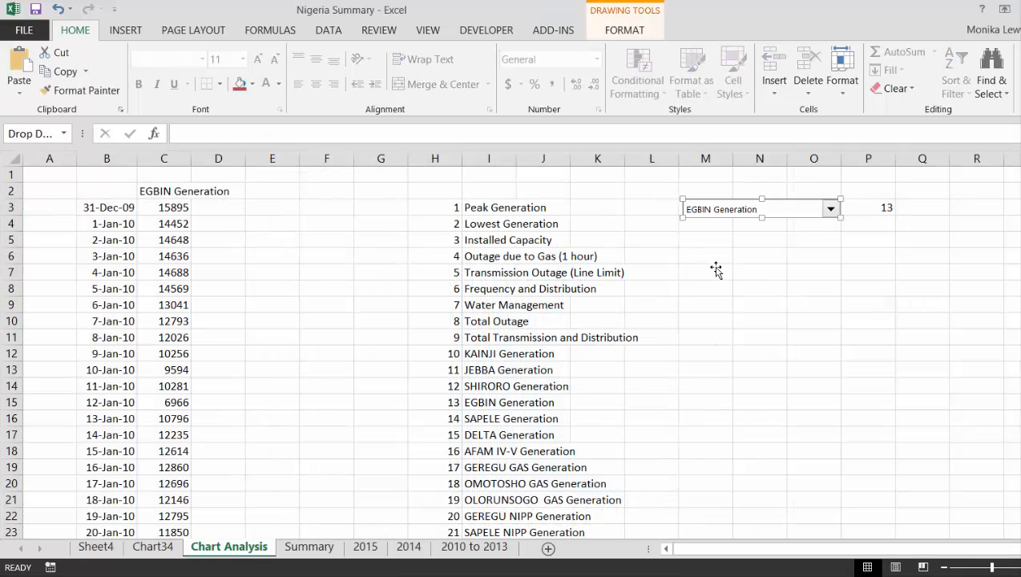
{"action": "left_click", "coordinate": [980, 221]}
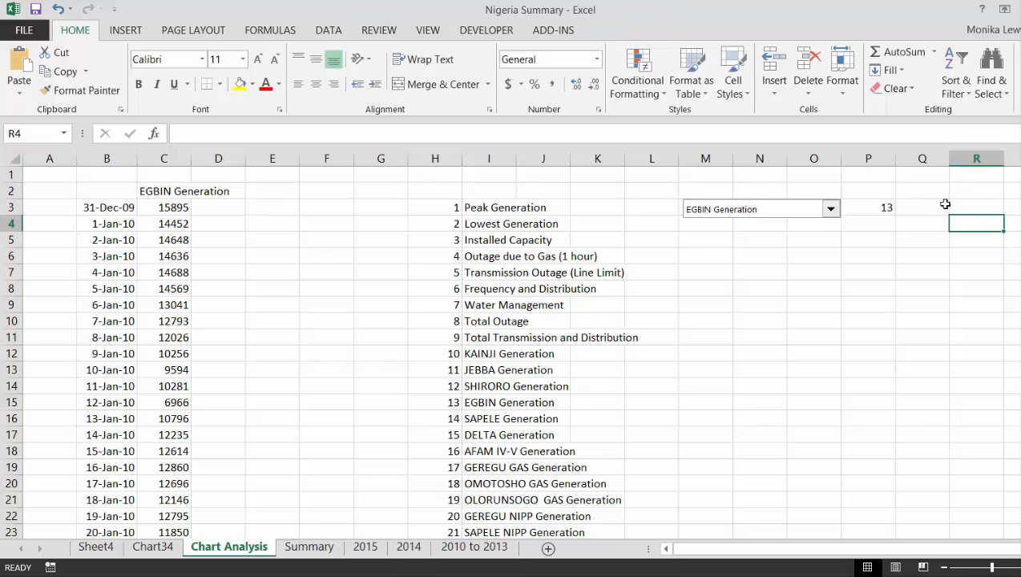
{"action": "left_click", "coordinate": [920, 206]}
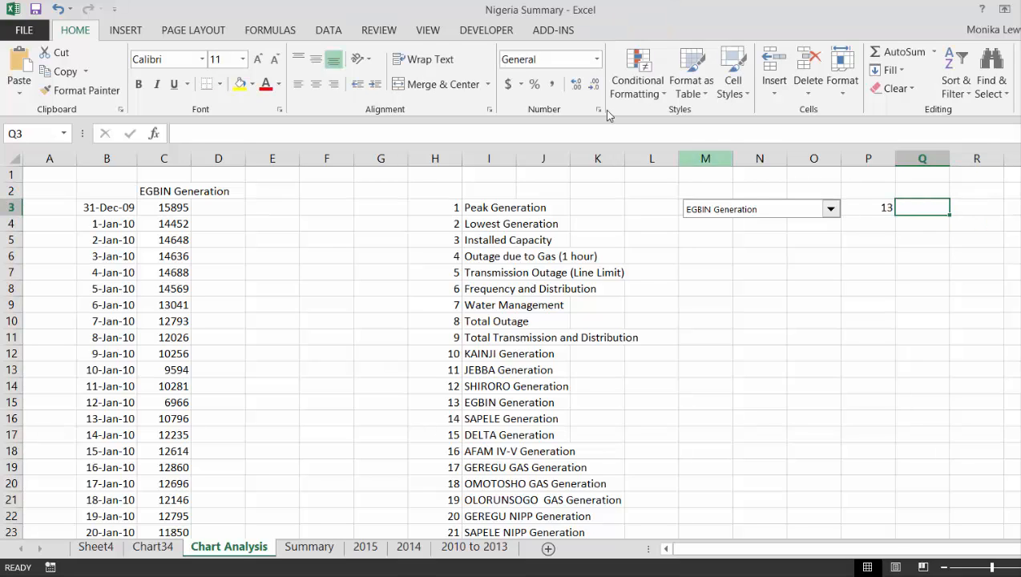
{"action": "left_click", "coordinate": [483, 30]}
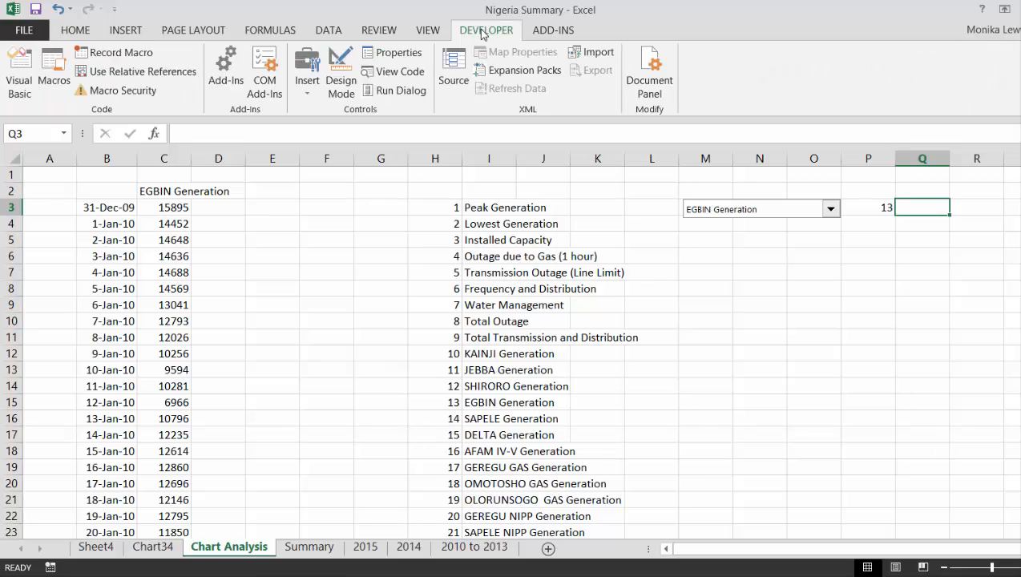
{"action": "left_click", "coordinate": [306, 66]}
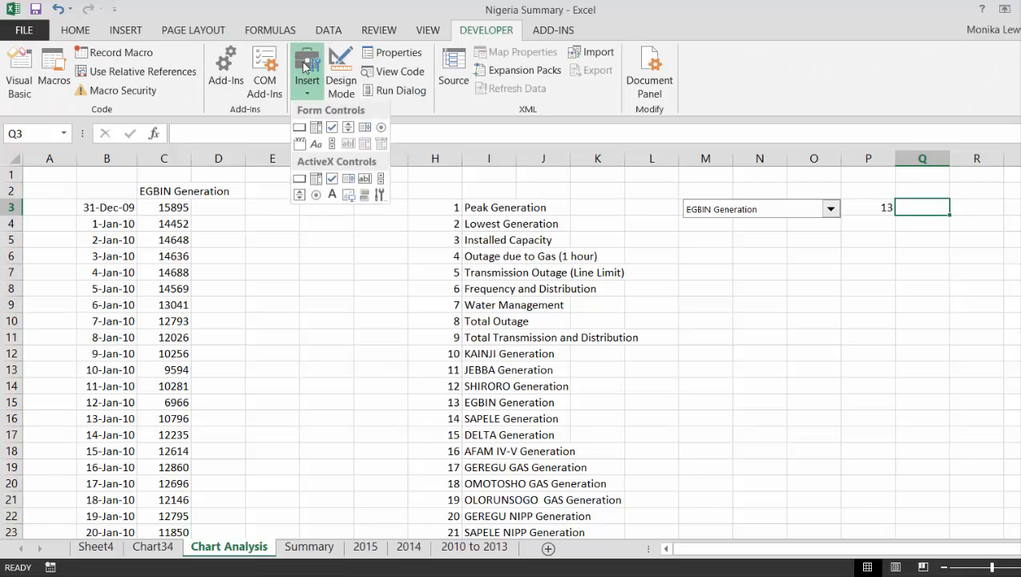
{"action": "left_click", "coordinate": [353, 130]}
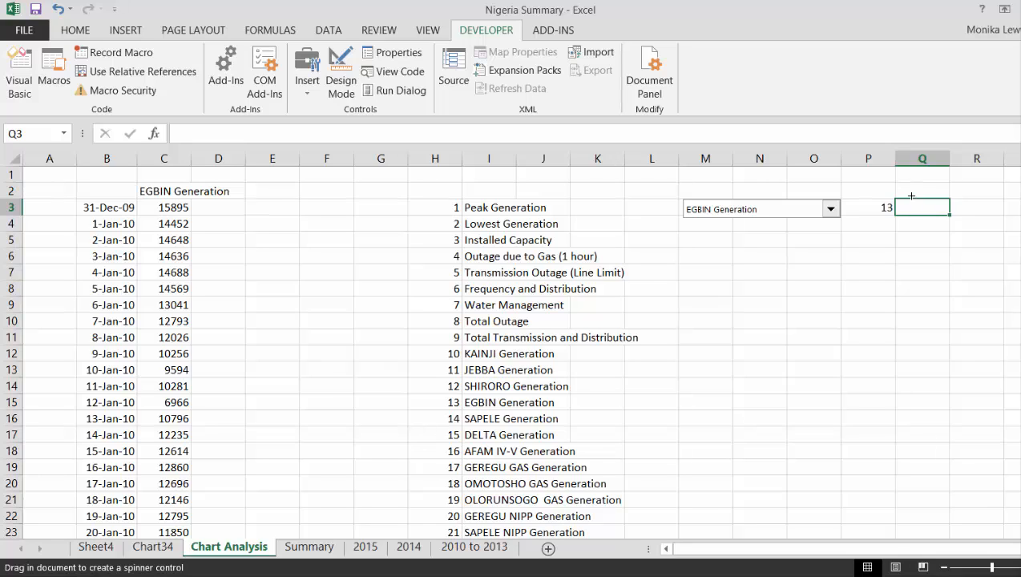
{"action": "mouse_move", "coordinate": [912, 195]}
{"action": "left_mouse_down"}
{"action": "mouse_move", "coordinate": [938, 221]}
{"action": "mouse_move", "coordinate": [937, 197]}
{"action": "left_mouse_up"}
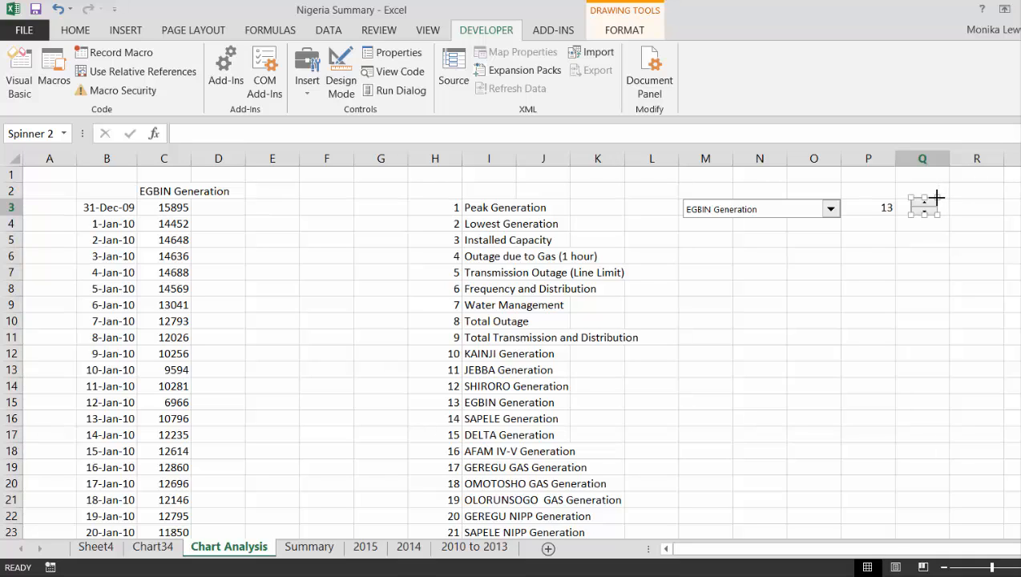
{"action": "left_click", "coordinate": [716, 307]}
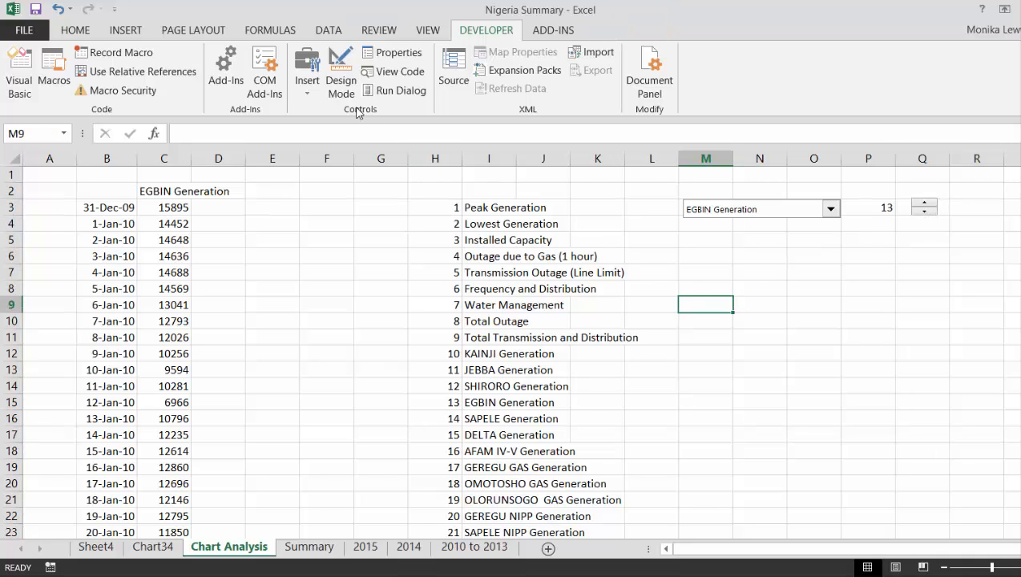
Insert a horizontal scroll bar form control beside the spin button, starting in cell R3.
{"action": "left_click", "coordinate": [307, 76]}
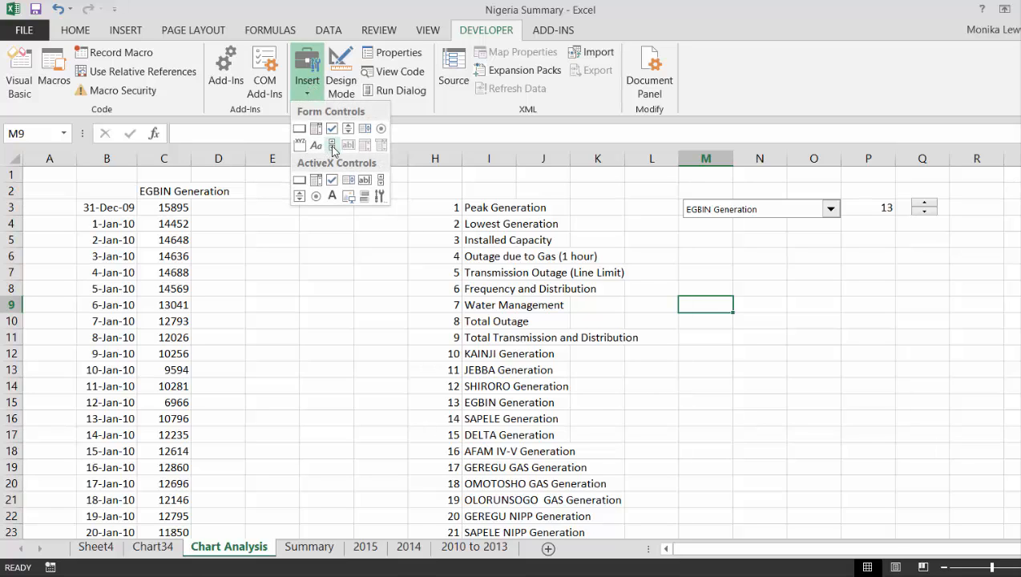
{"action": "left_click", "coordinate": [332, 144]}
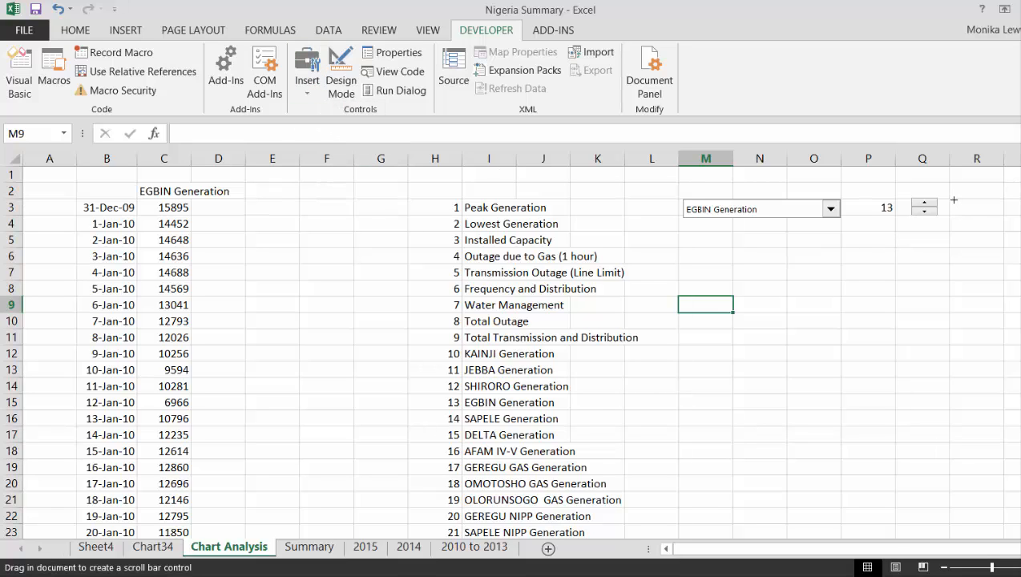
{"action": "mouse_move", "coordinate": [954, 198]}
{"action": "left_mouse_down"}
{"action": "mouse_move", "coordinate": [973, 276]}
{"action": "mouse_move", "coordinate": [1015, 206]}
{"action": "left_mouse_up"}
{"action": "left_click", "coordinate": [982, 253]}
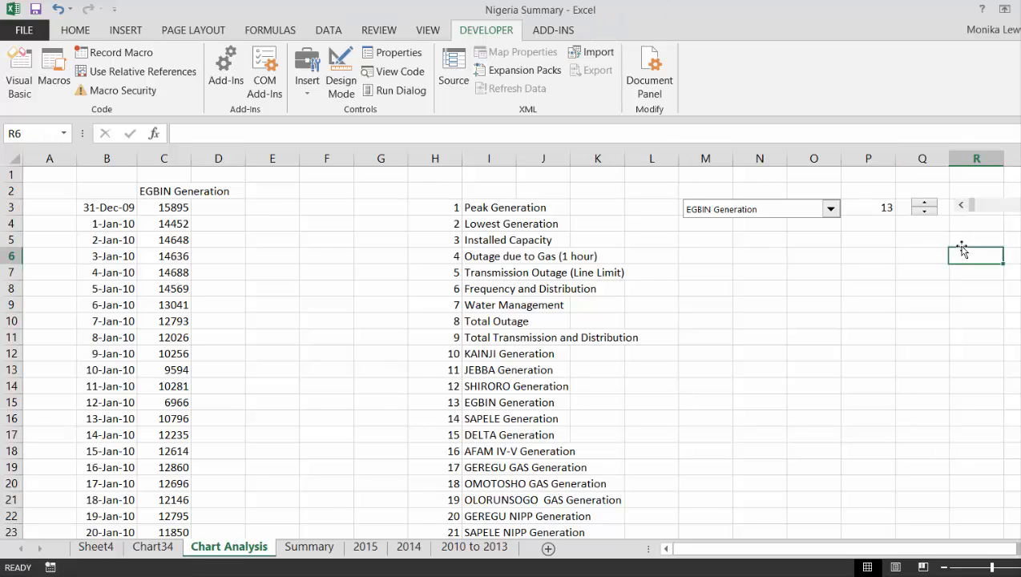
Set the spin button's maximum value to 67 and link it to cell P3 on Chart Analysis.
{"action": "left_click", "coordinate": [921, 202], "text": "ctrl"}
{"action": "right_click", "coordinate": [920, 202]}
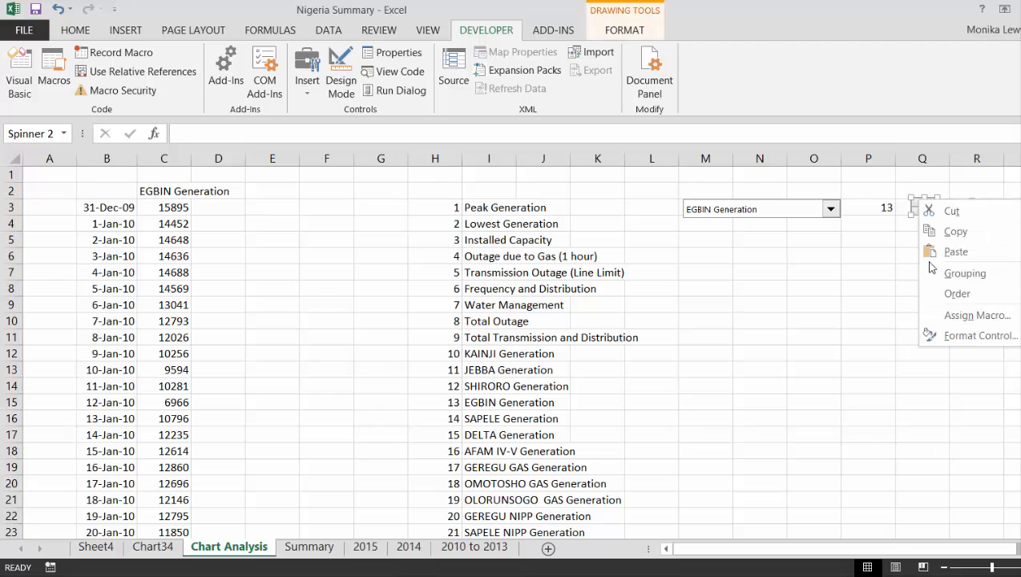
{"action": "left_click", "coordinate": [950, 338]}
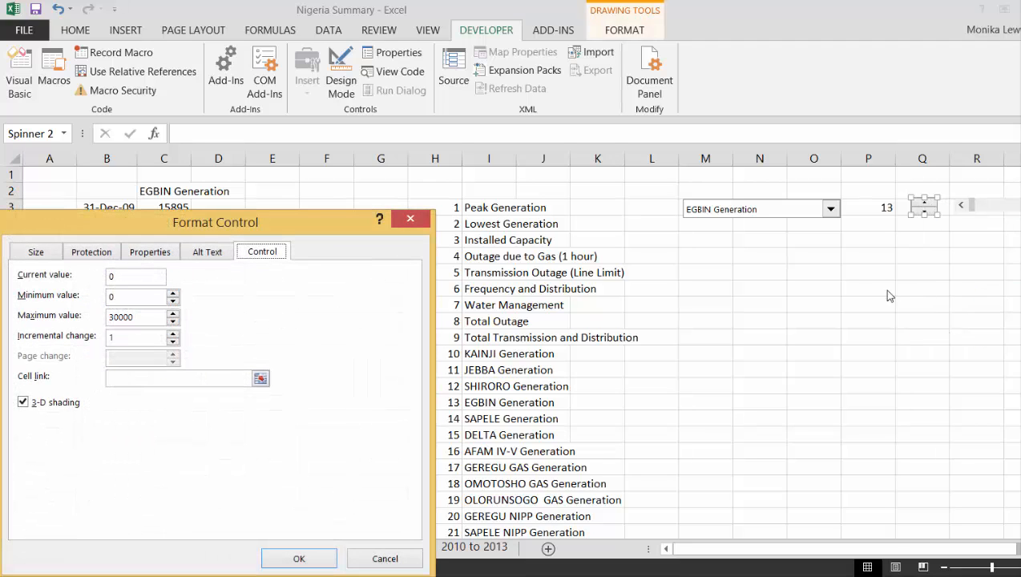
{"action": "left_click", "coordinate": [149, 320]}
{"action": "key", "text": "BackSpace"}
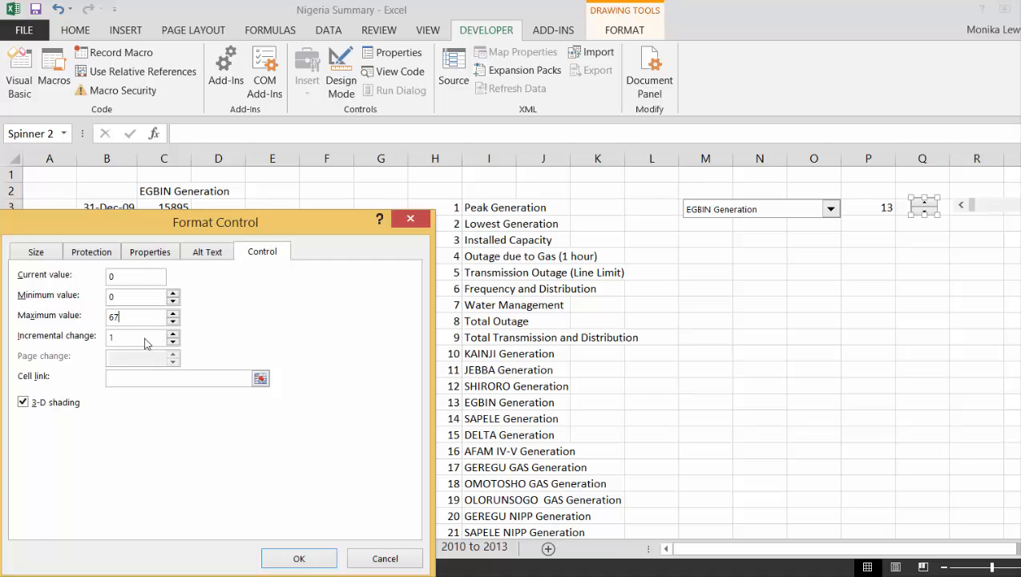
{"action": "left_click", "coordinate": [259, 380]}
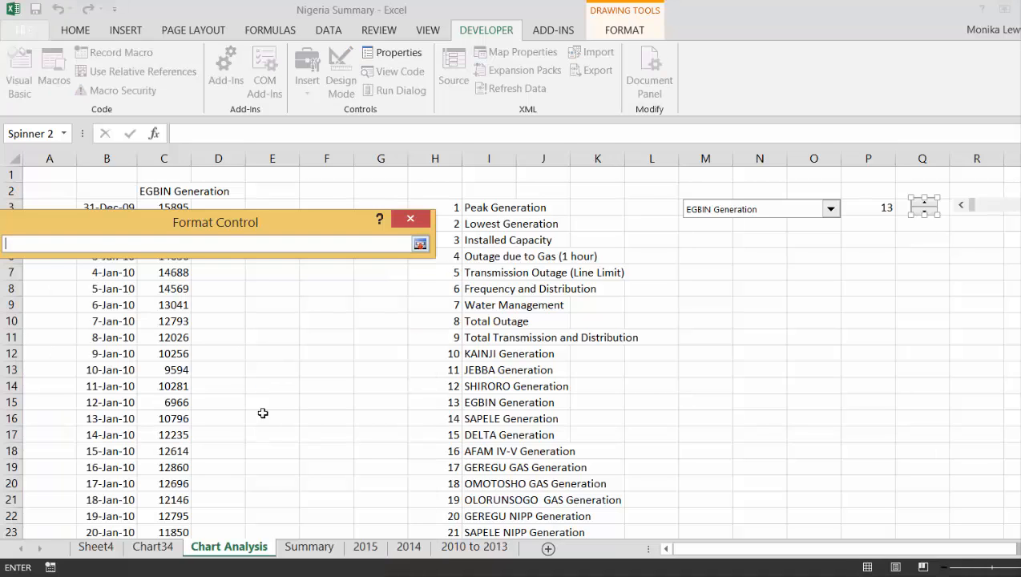
{"action": "left_click", "coordinate": [309, 549]}
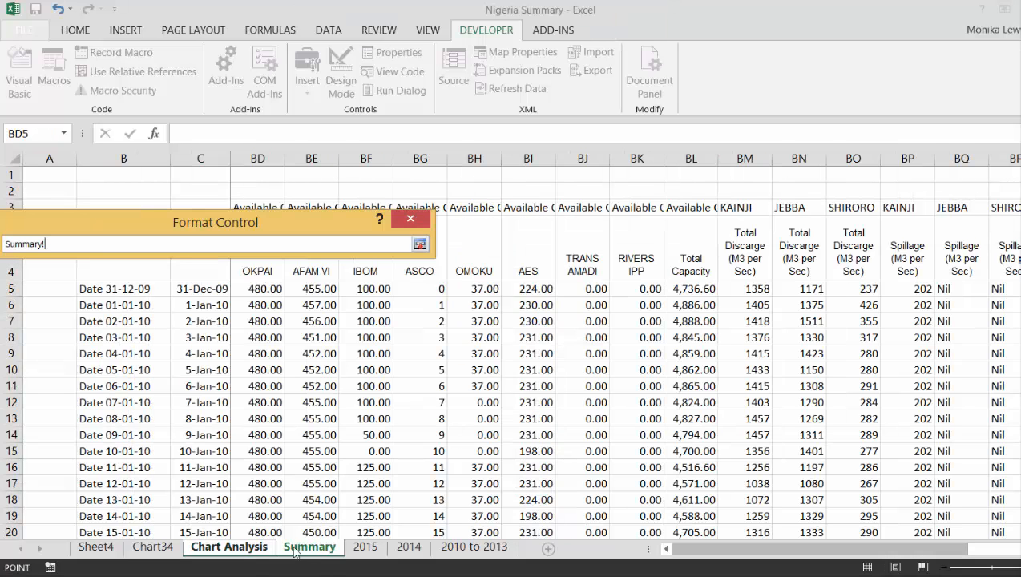
{"action": "left_click", "coordinate": [239, 548]}
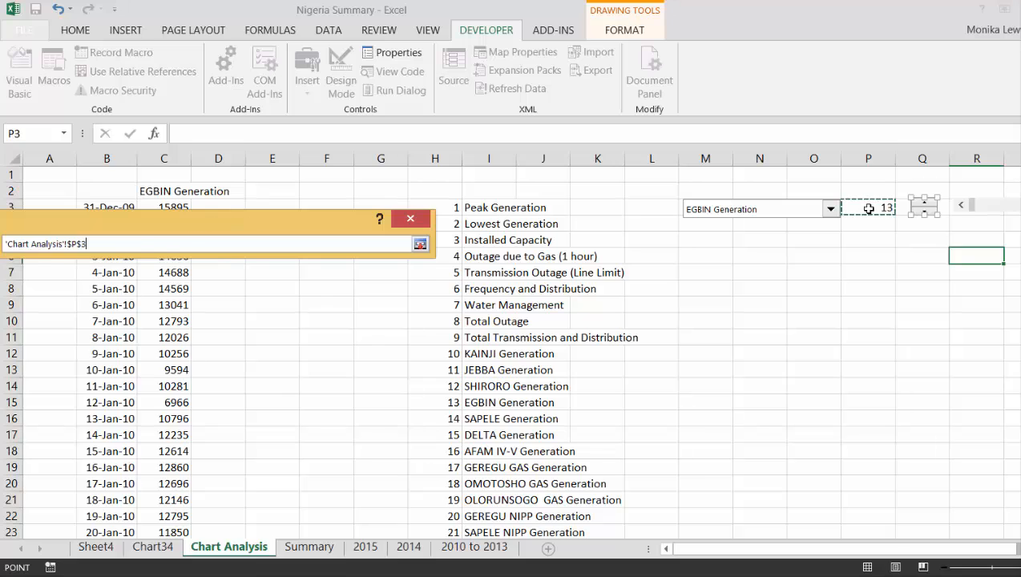
{"action": "key", "text": "Return"}
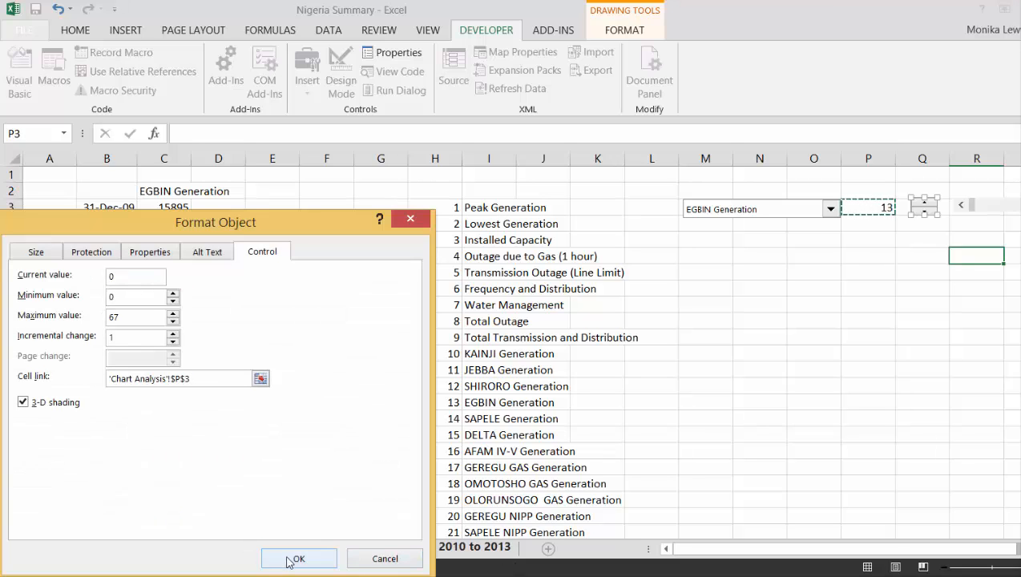
{"action": "left_click", "coordinate": [273, 560]}
{"action": "left_click", "coordinate": [923, 294]}
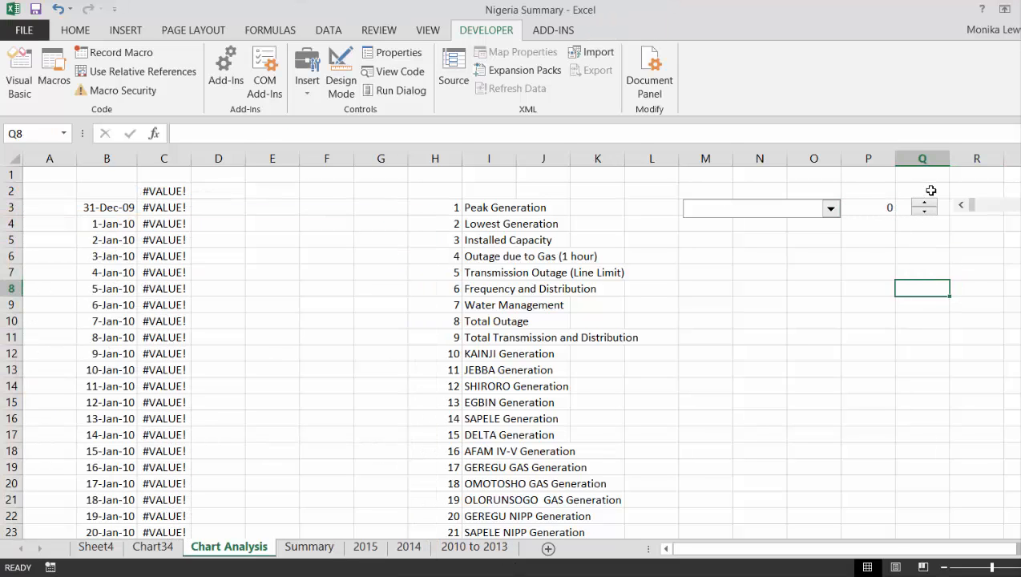
Step the spin button up once to Peak Generation and set its minimum value to 1.
{"action": "left_click", "coordinate": [926, 205]}
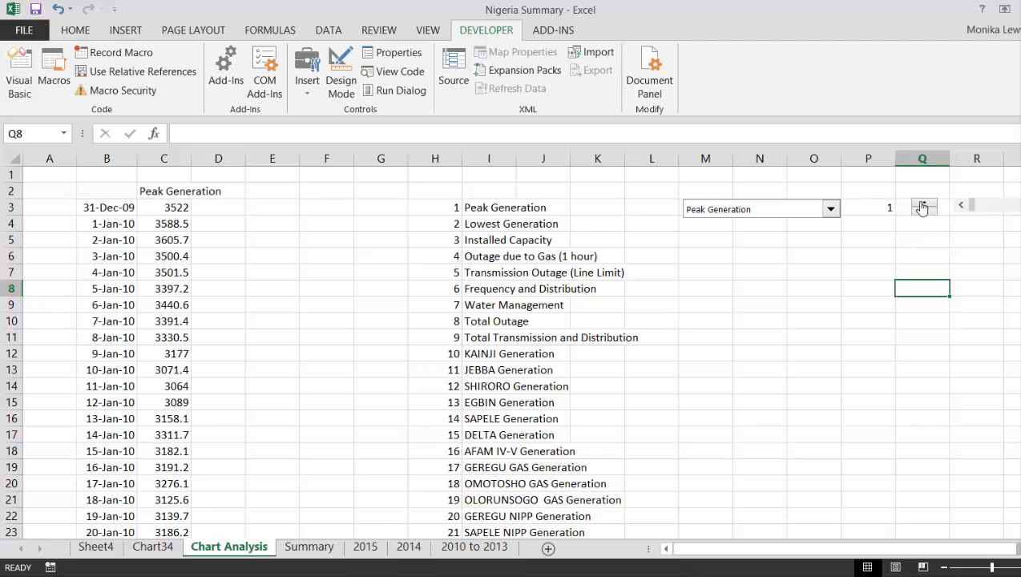
{"action": "right_click", "coordinate": [922, 205]}
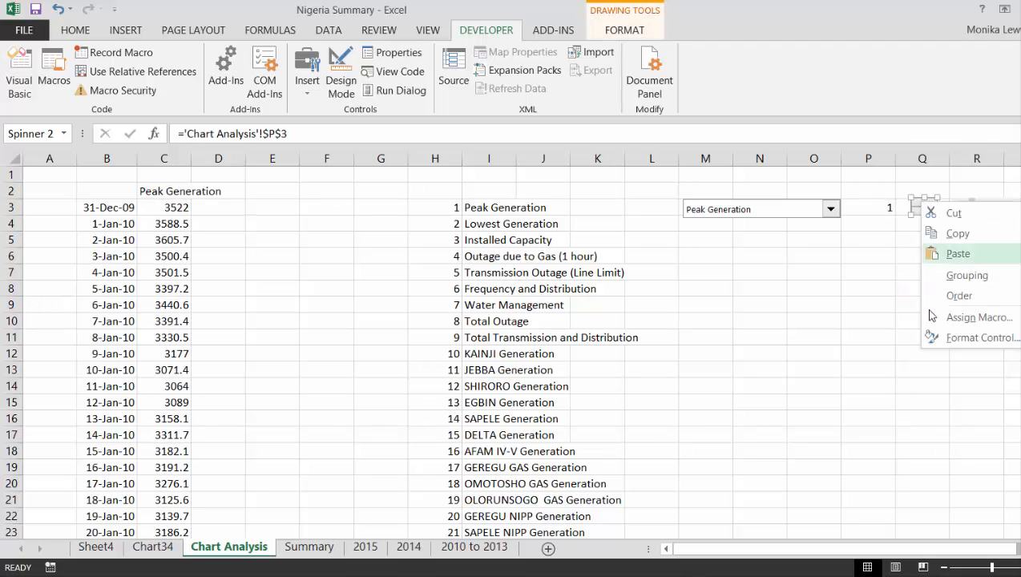
{"action": "left_click", "coordinate": [980, 337]}
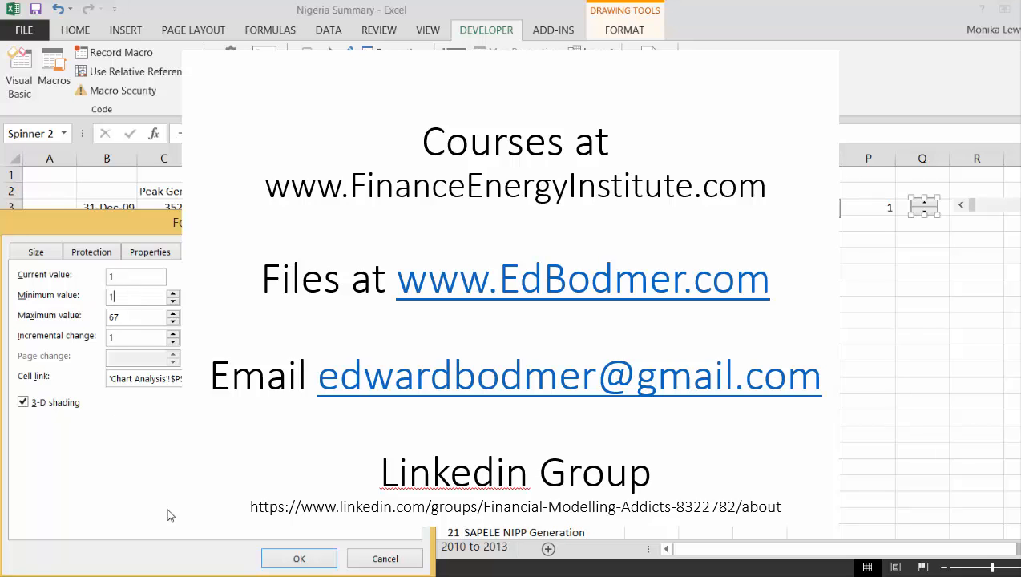
{"action": "left_click", "coordinate": [297, 559]}
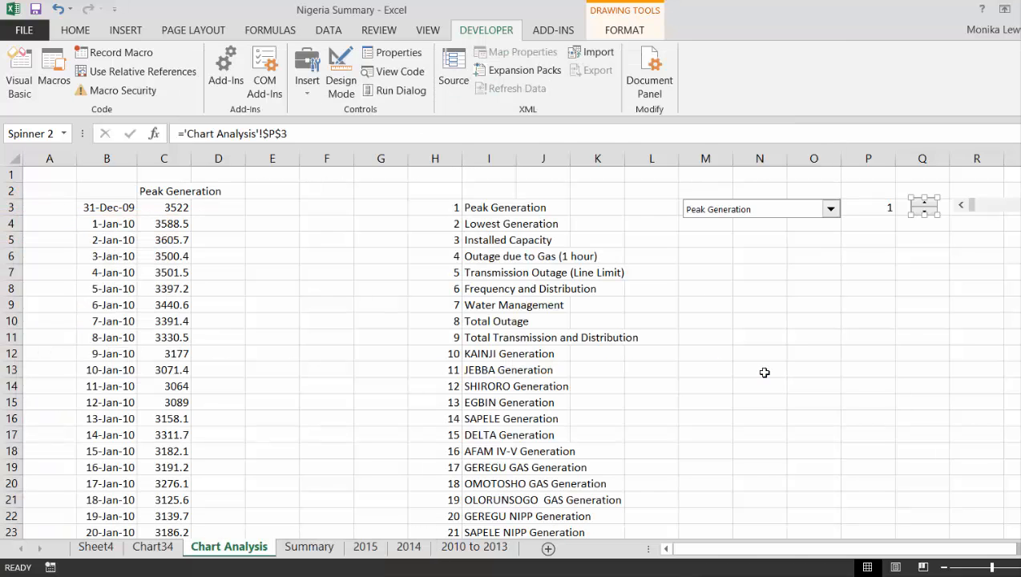
{"action": "left_click", "coordinate": [807, 338]}
Set the scroll bar's minimum to 1 and maximum to 67, and link it to cell P3 on Chart Analysis.
{"action": "right_click", "coordinate": [995, 212]}
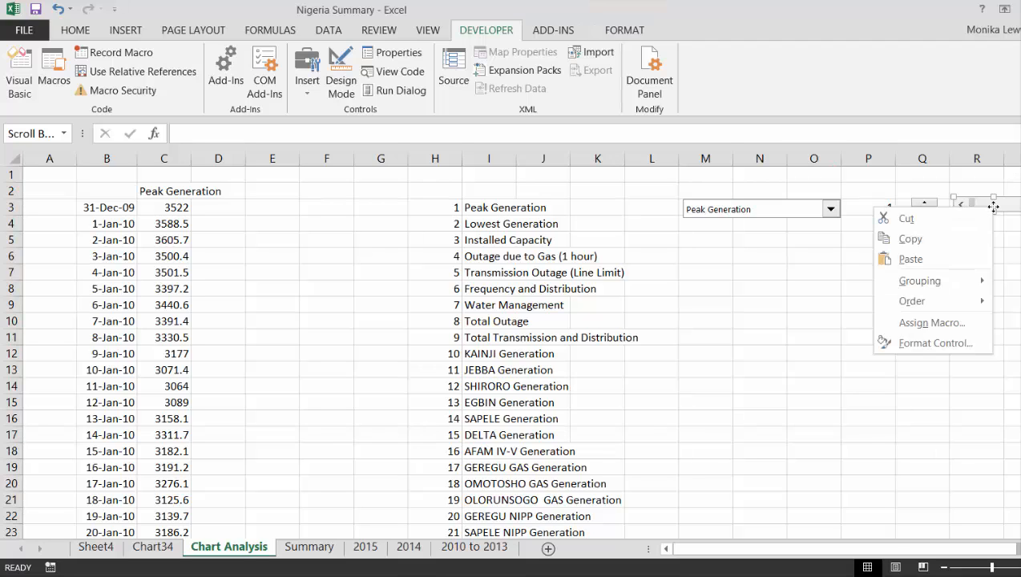
{"action": "left_click", "coordinate": [935, 344]}
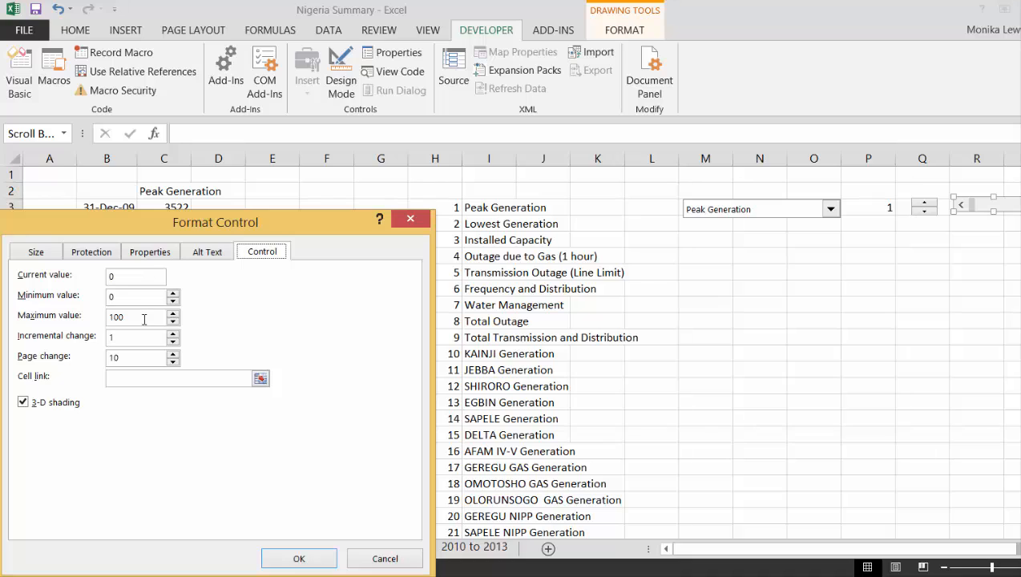
{"action": "left_click", "coordinate": [144, 319]}
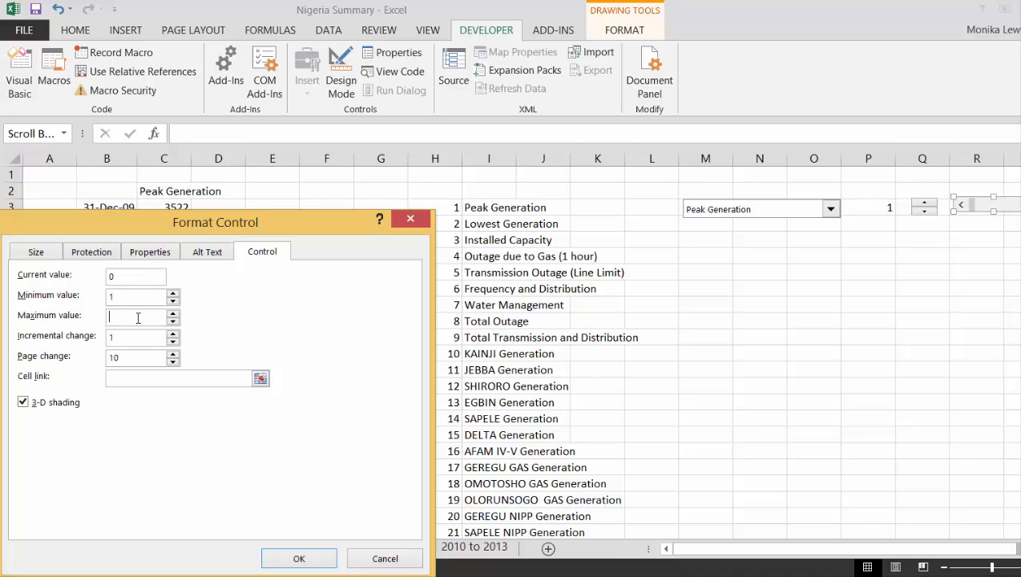
{"action": "left_click", "coordinate": [261, 379]}
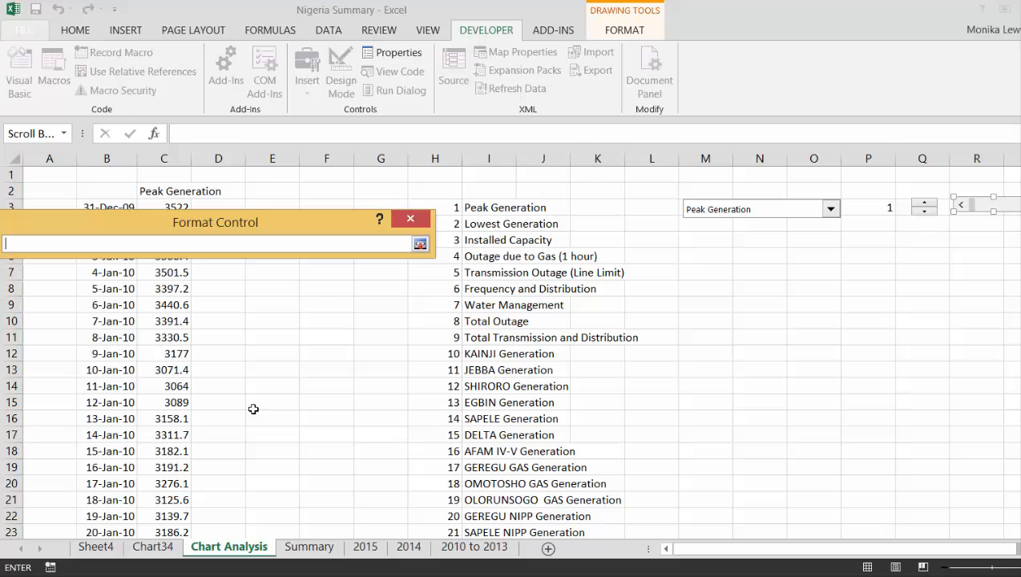
{"action": "left_click", "coordinate": [309, 548]}
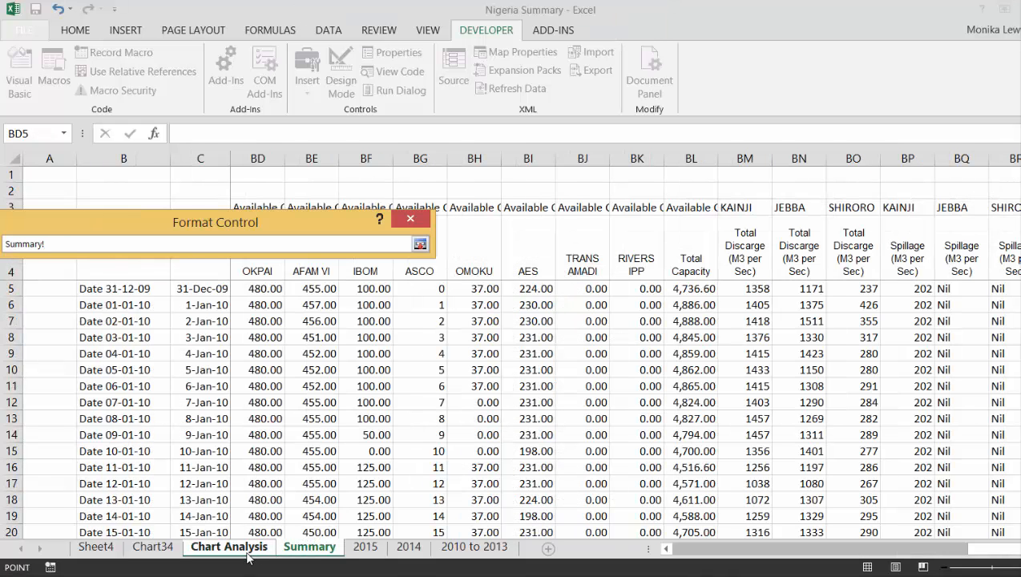
{"action": "left_click", "coordinate": [244, 549]}
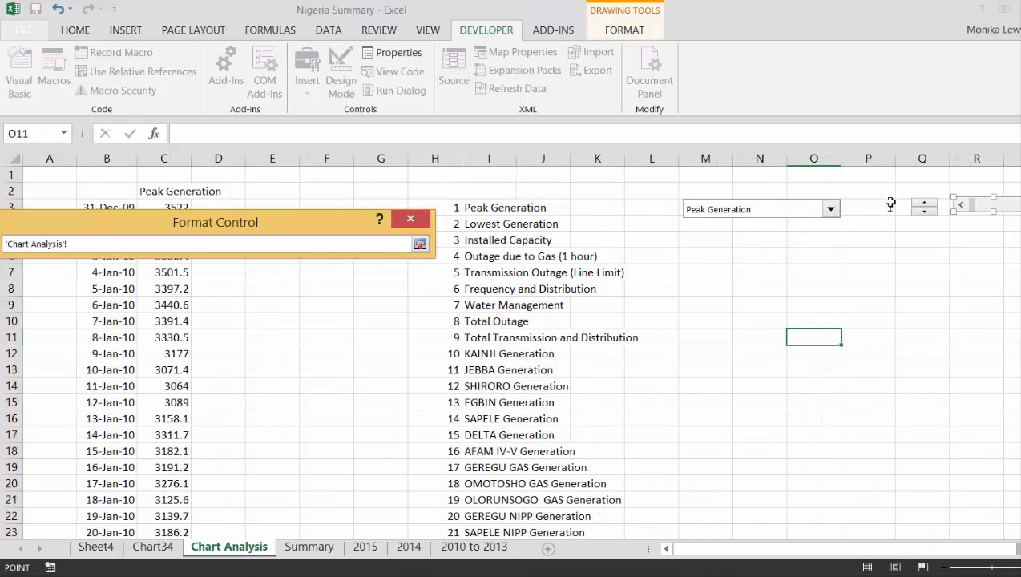
{"action": "left_click", "coordinate": [891, 205]}
{"action": "key", "text": "Return"}
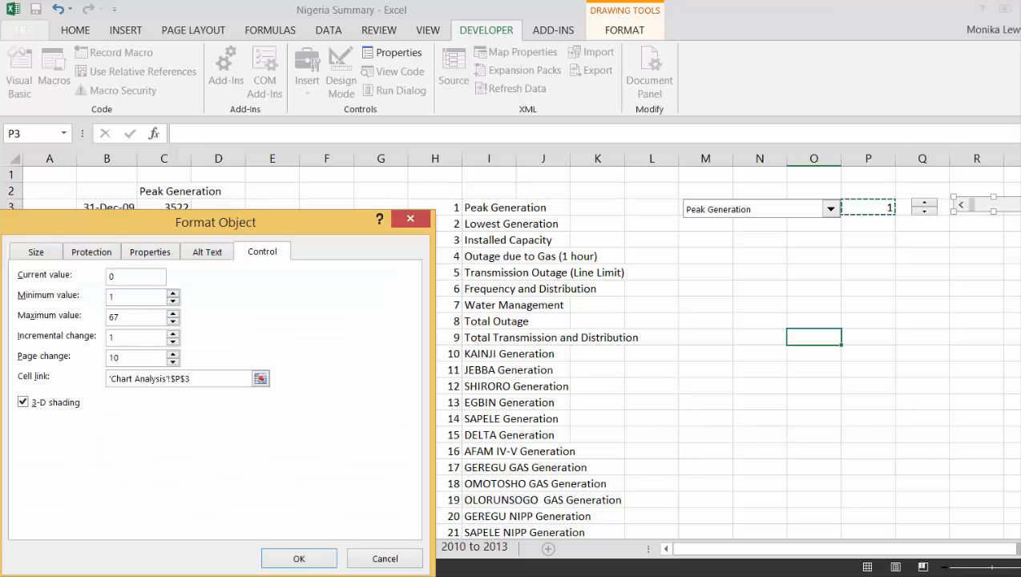
{"action": "left_click", "coordinate": [286, 562]}
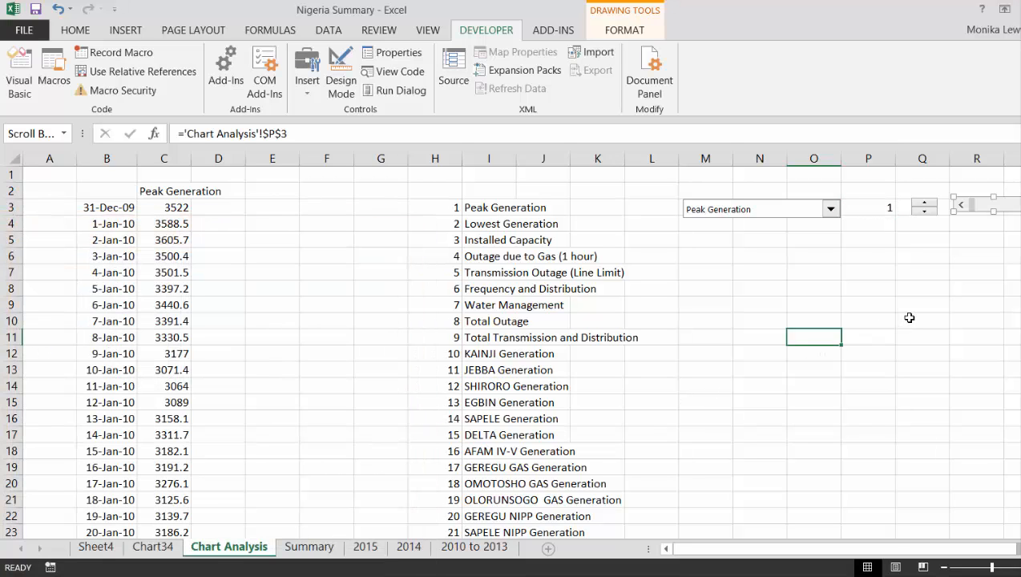
{"action": "left_click", "coordinate": [910, 318]}
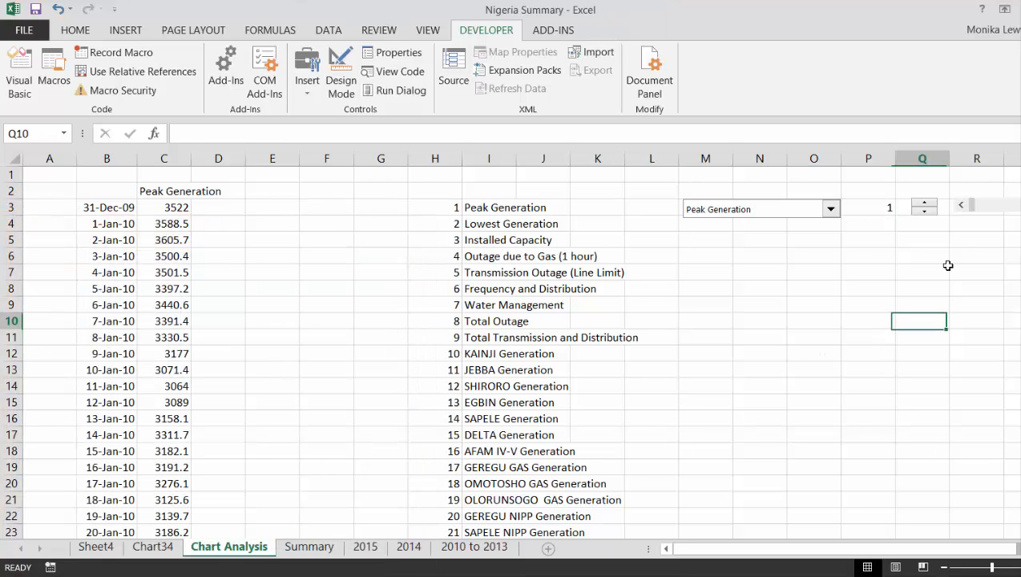
Copy the scroll bar from Chart Analysis and paste it onto the Peak Generation chart on Chart34.
{"action": "right_click", "coordinate": [988, 211]}
{"action": "left_click", "coordinate": [971, 251]}
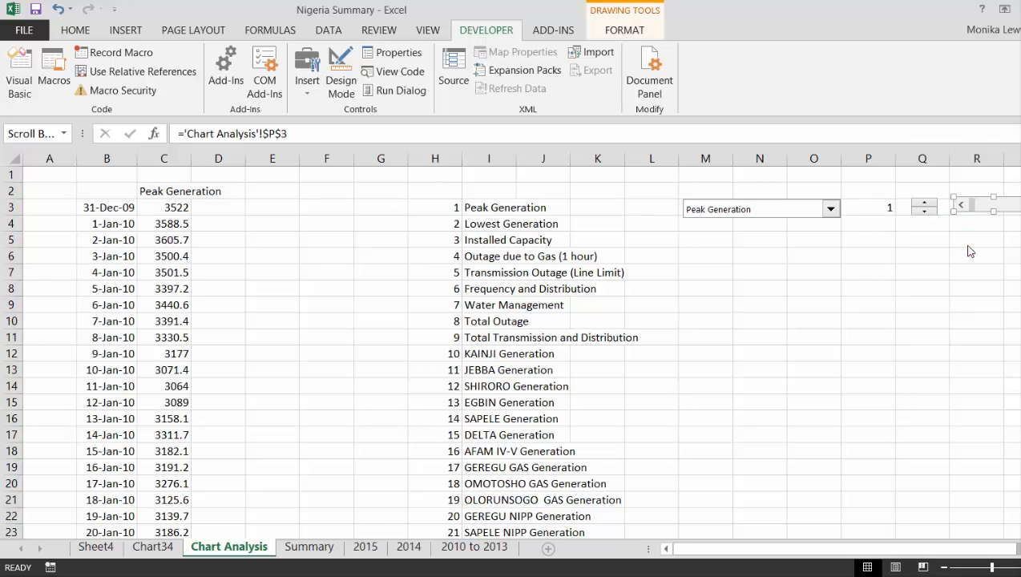
{"action": "left_click", "coordinate": [153, 547]}
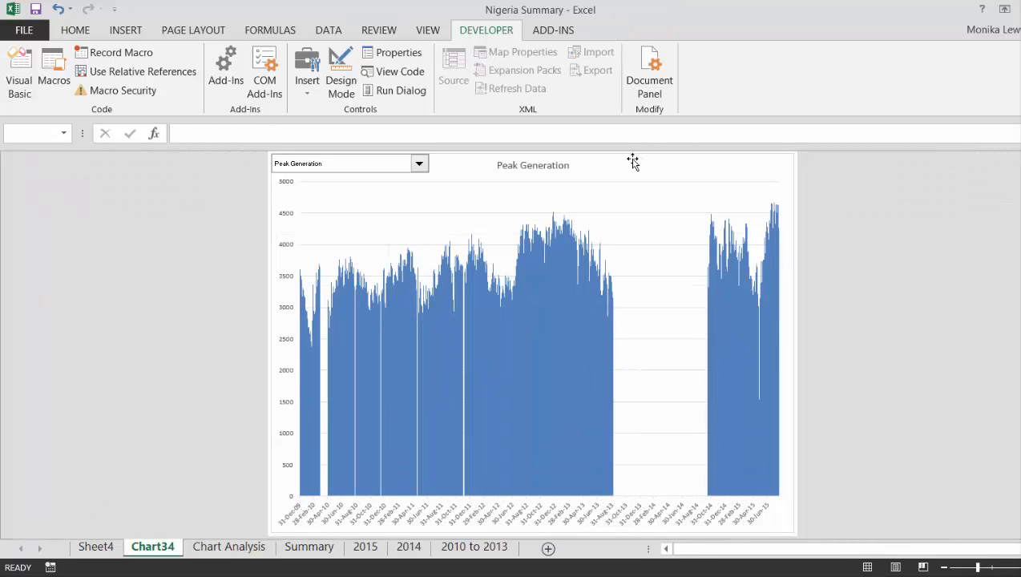
{"action": "left_click", "coordinate": [632, 165]}
{"action": "key", "text": "ctrl+v"}
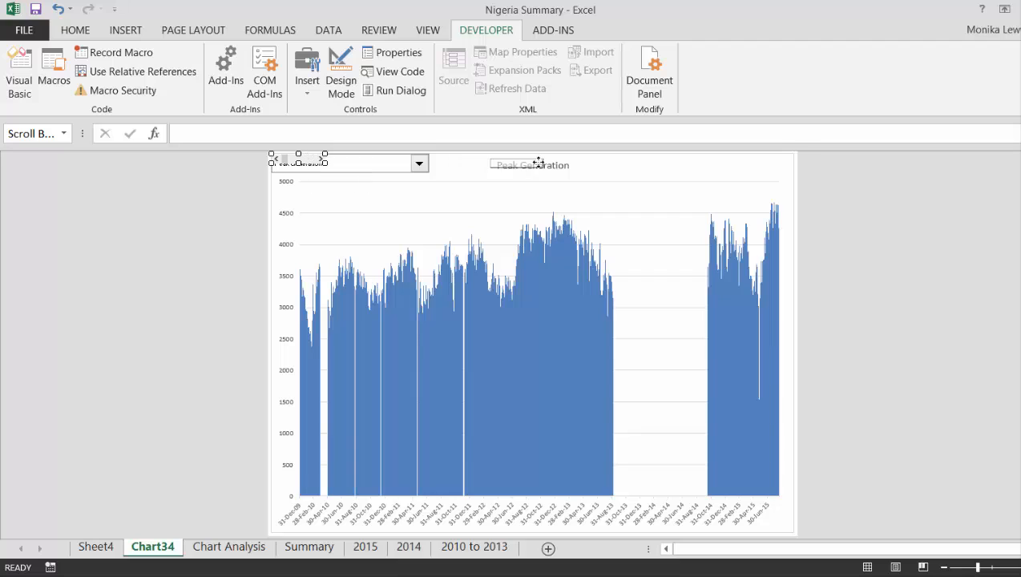
Place the pasted scroll bar beside the chart title on Chart34, away from the combo box, and deselect it.
{"action": "left_click_drag", "start_coordinate": [539, 163], "coordinate": [715, 165]}
{"action": "left_click", "coordinate": [674, 201]}
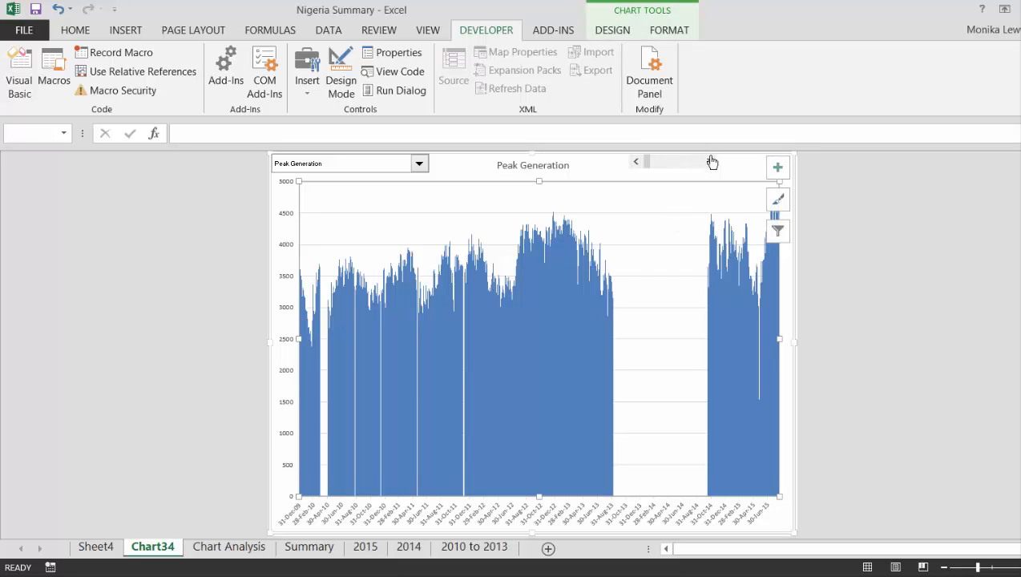
Test the chart's scroll bar by advancing it through the series from Peak Generation to AES Available Capacity.
{"action": "left_click", "coordinate": [710, 165]}
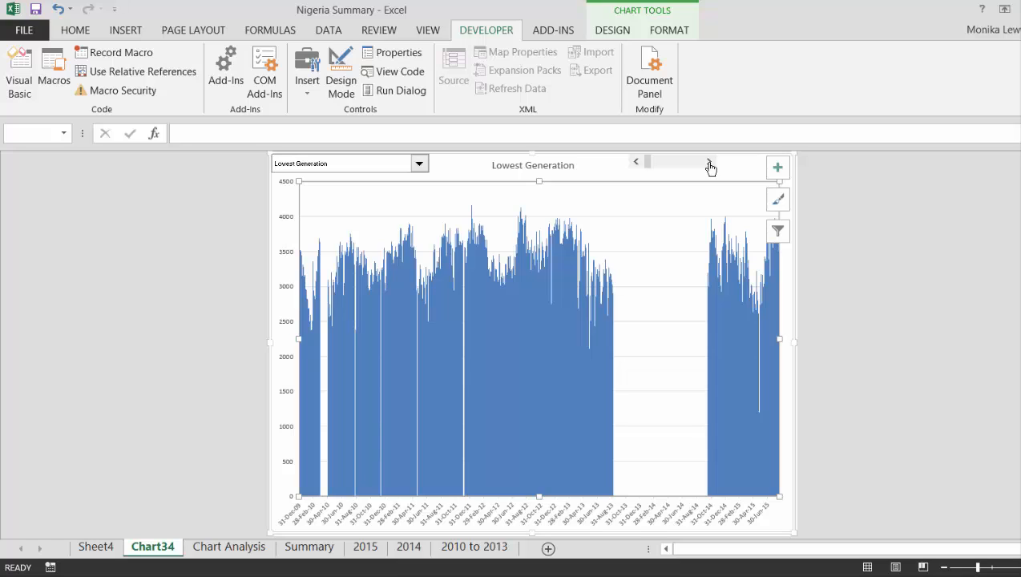
{"action": "left_click", "coordinate": [710, 165]}
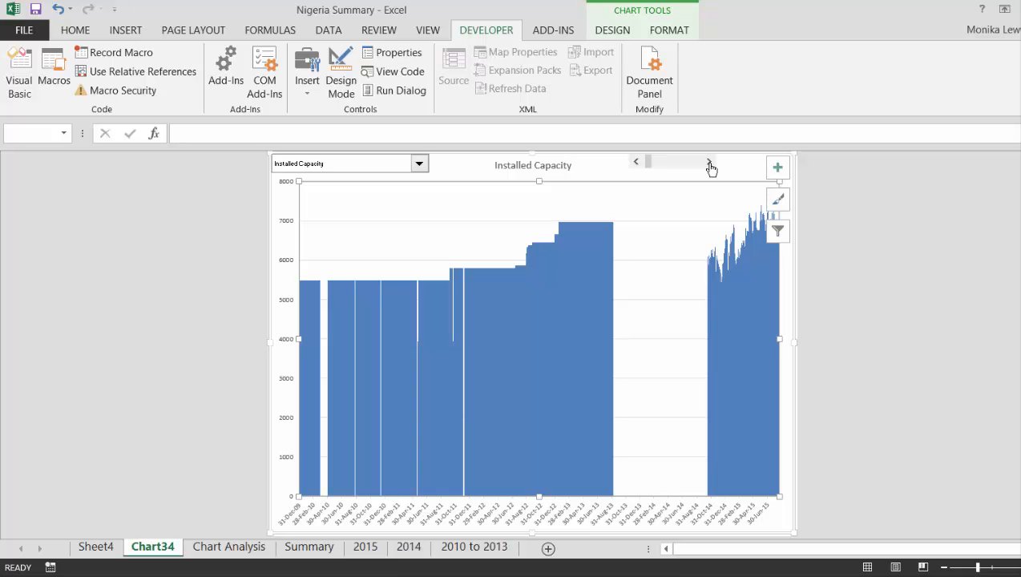
{"action": "left_click", "coordinate": [710, 165]}
{"action": "left_click", "coordinate": [710, 164]}
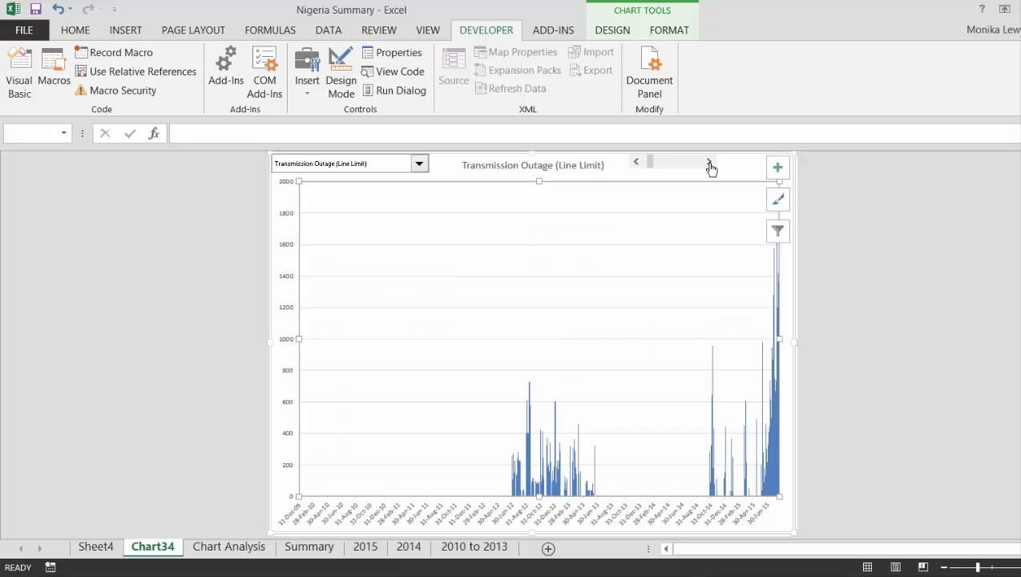
{"action": "left_click", "coordinate": [710, 165]}
{"action": "left_click", "coordinate": [709, 165]}
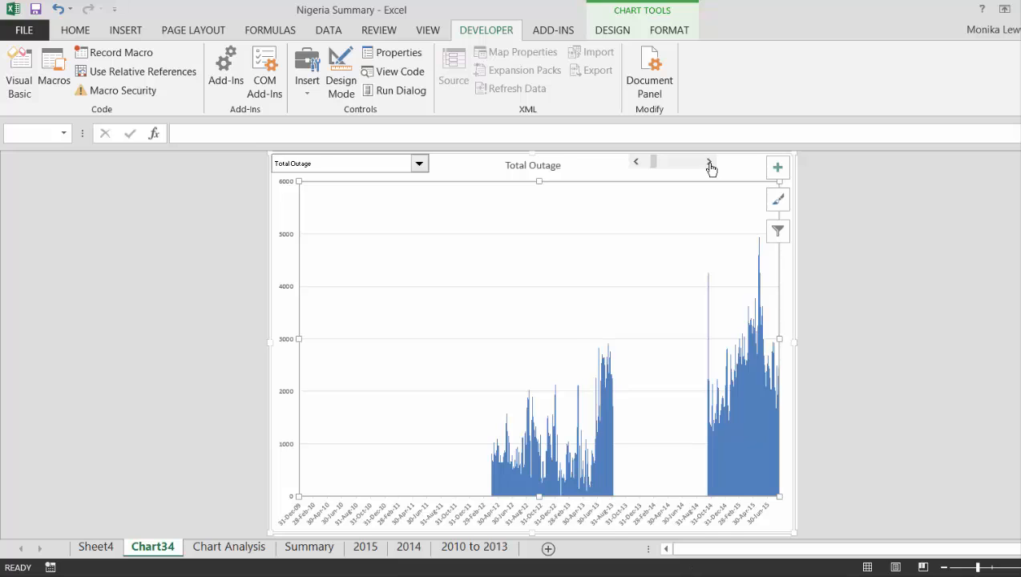
{"action": "left_click", "coordinate": [710, 164]}
{"action": "left_click", "coordinate": [709, 165]}
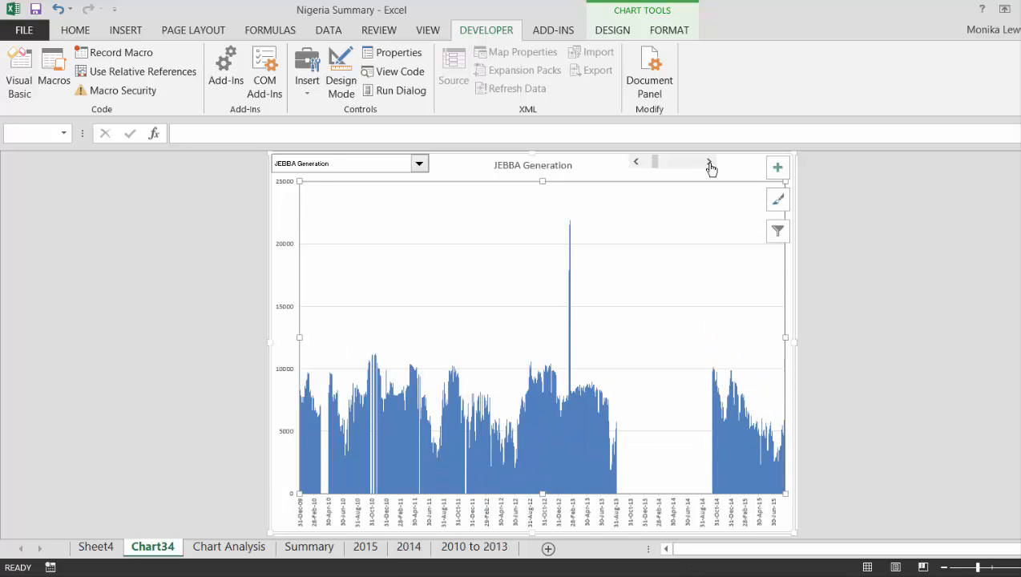
{"action": "left_click", "coordinate": [710, 165]}
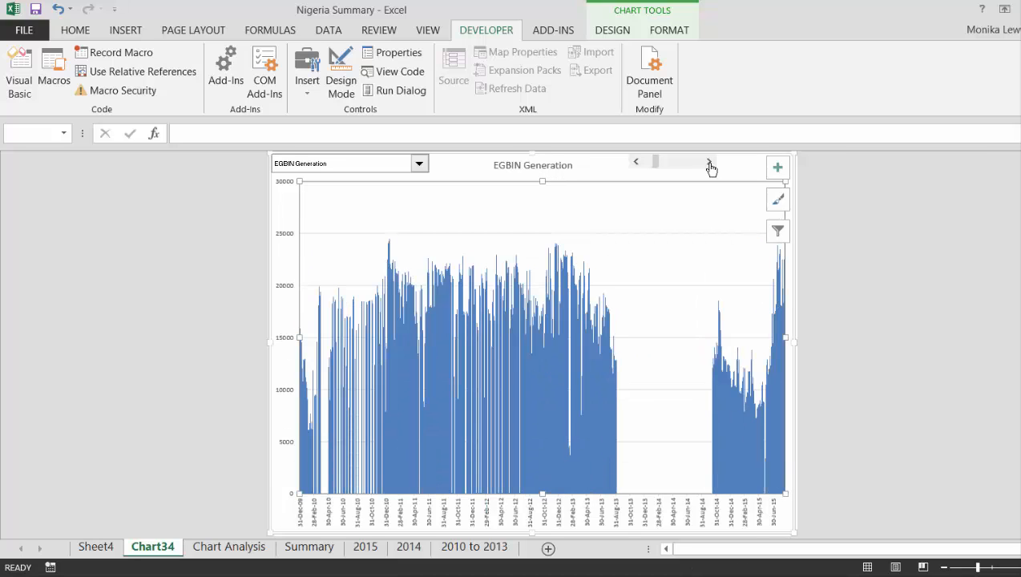
{"action": "left_click", "coordinate": [709, 164]}
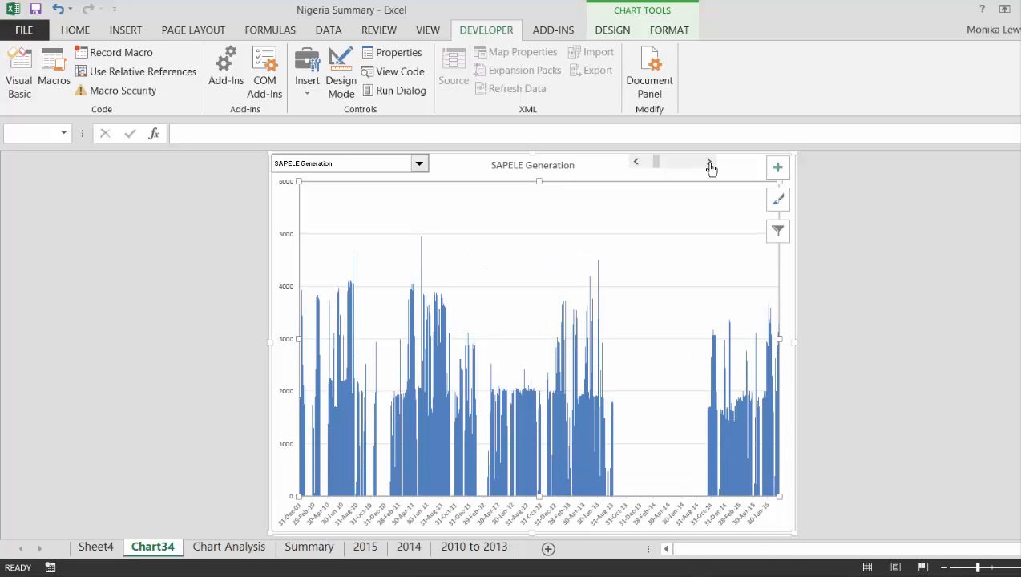
{"action": "left_click", "coordinate": [709, 164]}
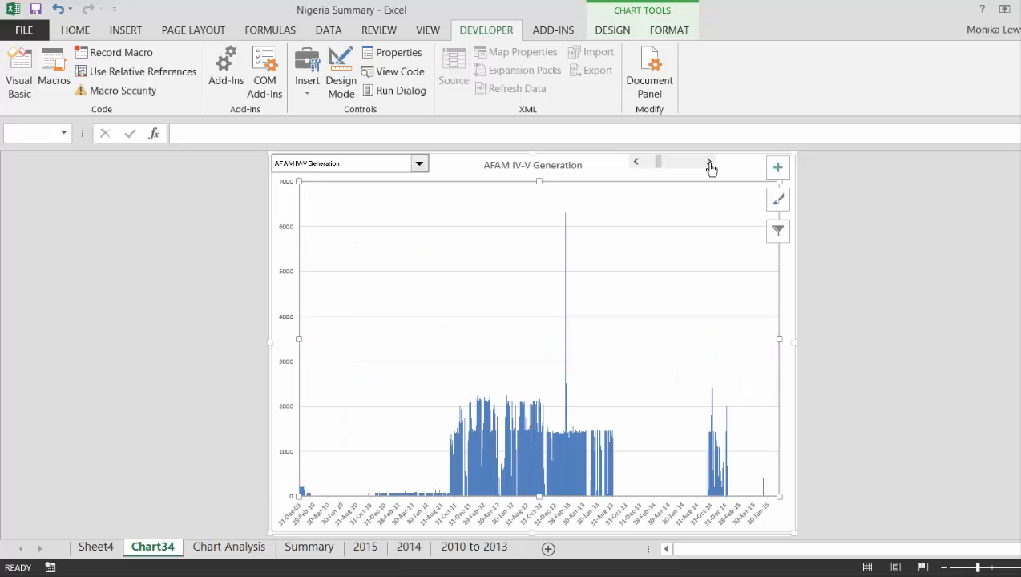
{"action": "left_click", "coordinate": [710, 166]}
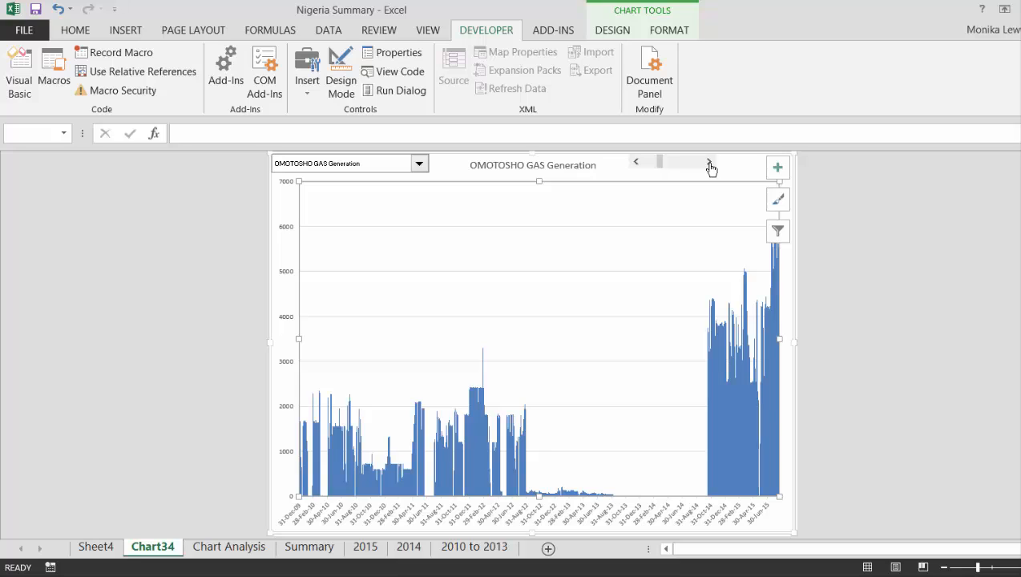
{"action": "left_click", "coordinate": [710, 165]}
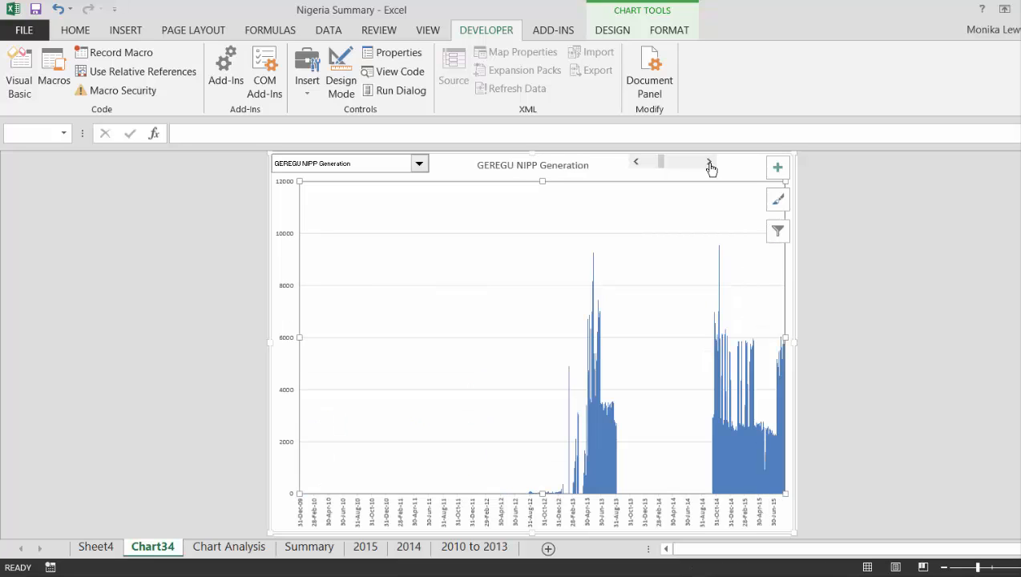
{"action": "left_click", "coordinate": [709, 163]}
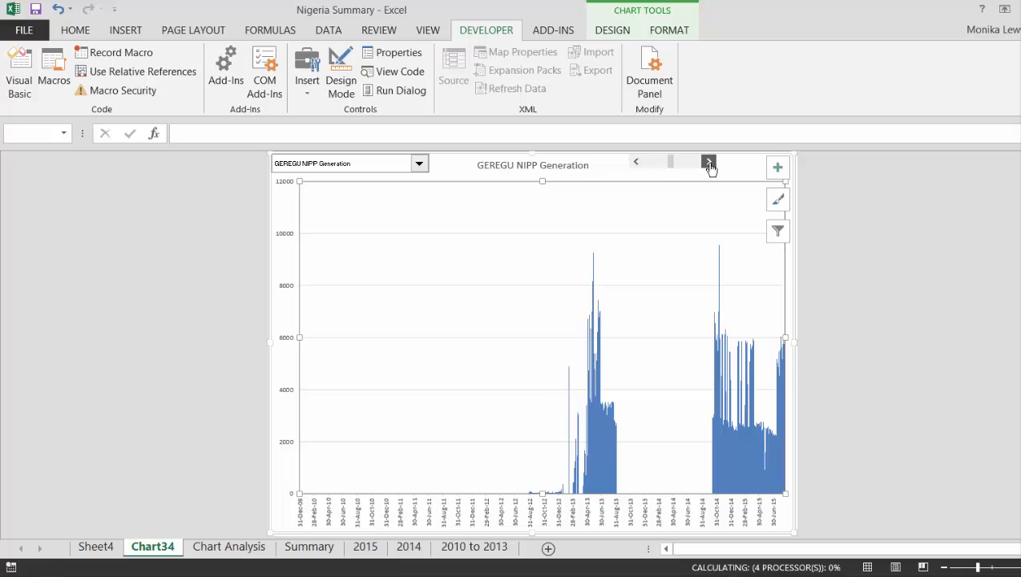
{"action": "left_click", "coordinate": [709, 163]}
{"action": "left_click", "coordinate": [709, 163]}
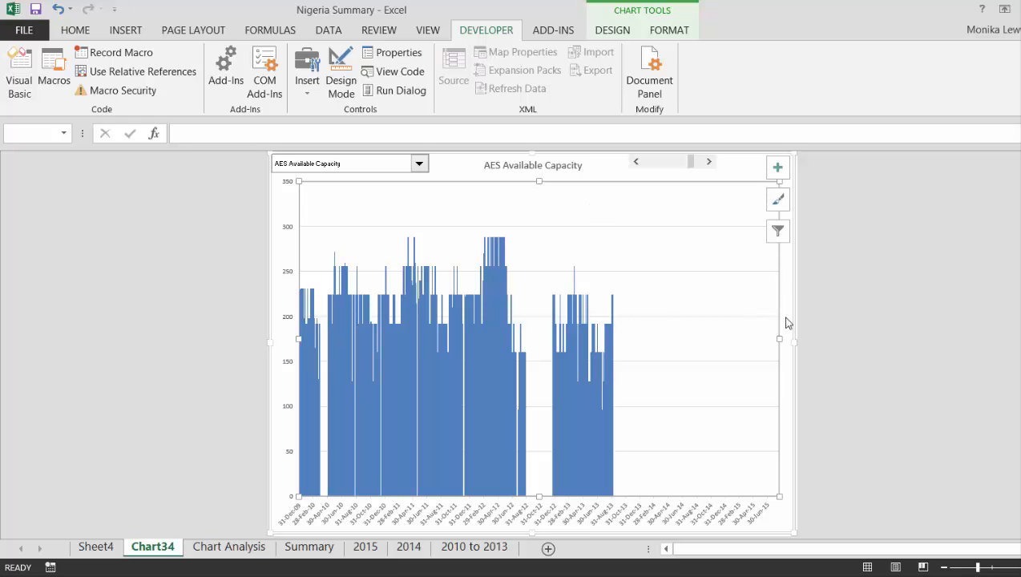
{"action": "left_click", "coordinate": [888, 295]}
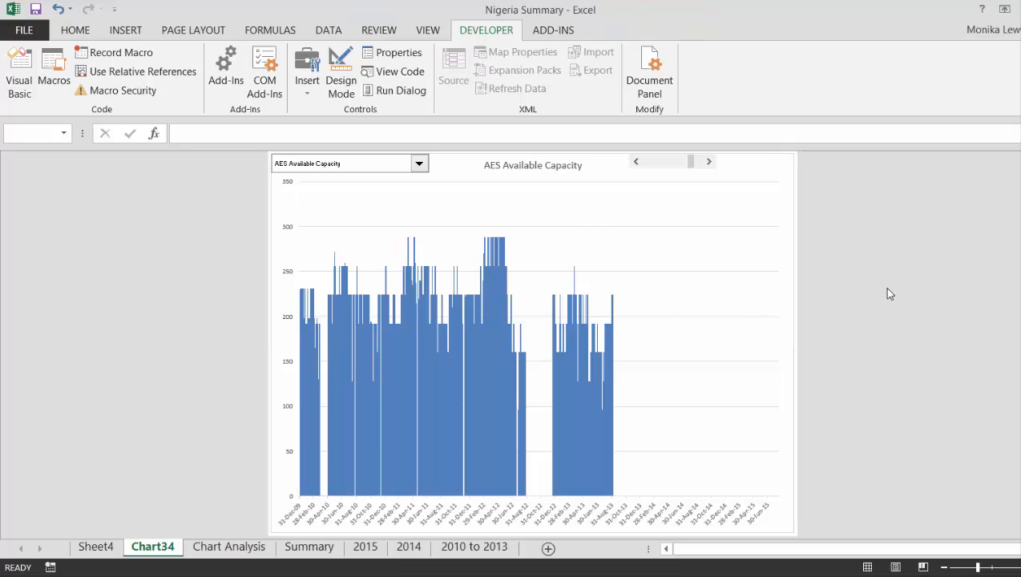
Copy the spin button from Chart Analysis onto Chart34 and place it between the chart title and the scroll bar.
{"action": "key", "text": "ctrl+Page_Down"}
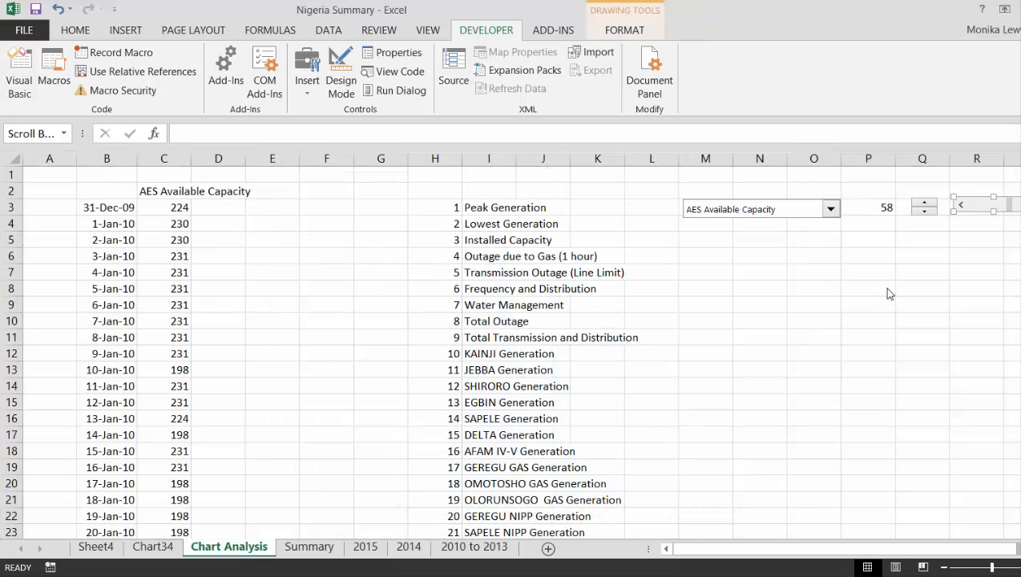
{"action": "right_click", "coordinate": [921, 211]}
{"action": "left_click", "coordinate": [934, 234]}
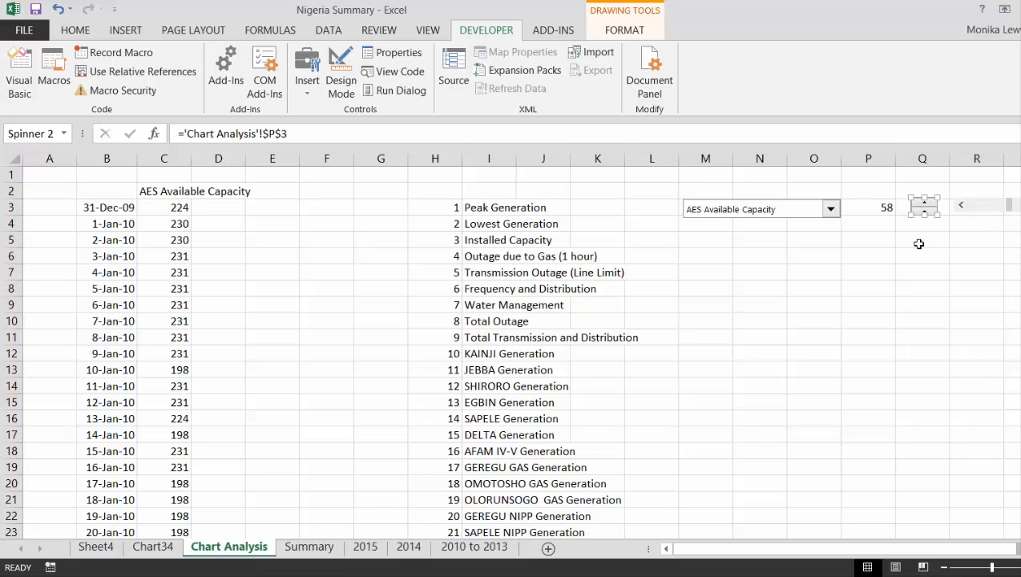
{"action": "left_click", "coordinate": [310, 549]}
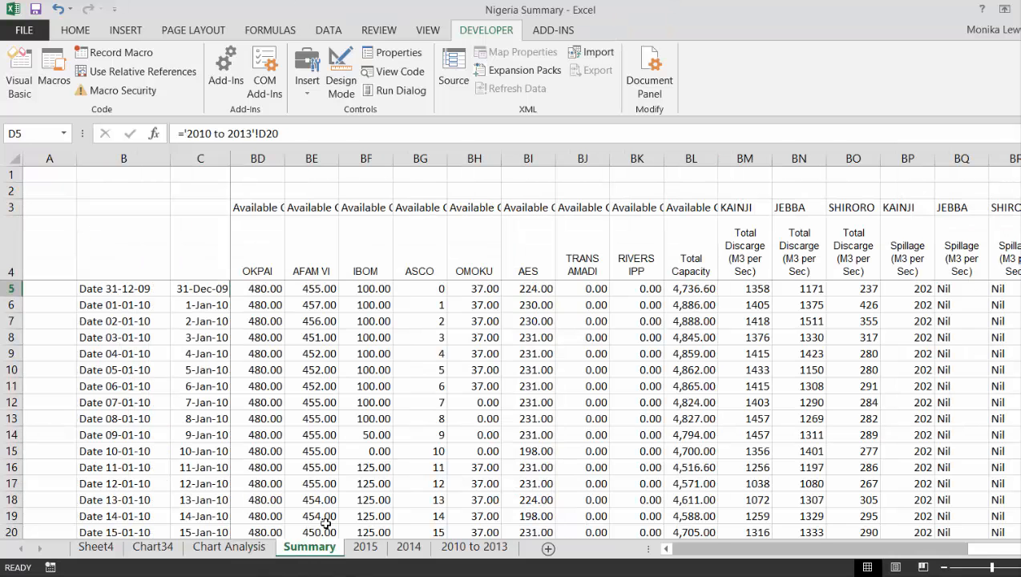
{"action": "left_click", "coordinate": [153, 549]}
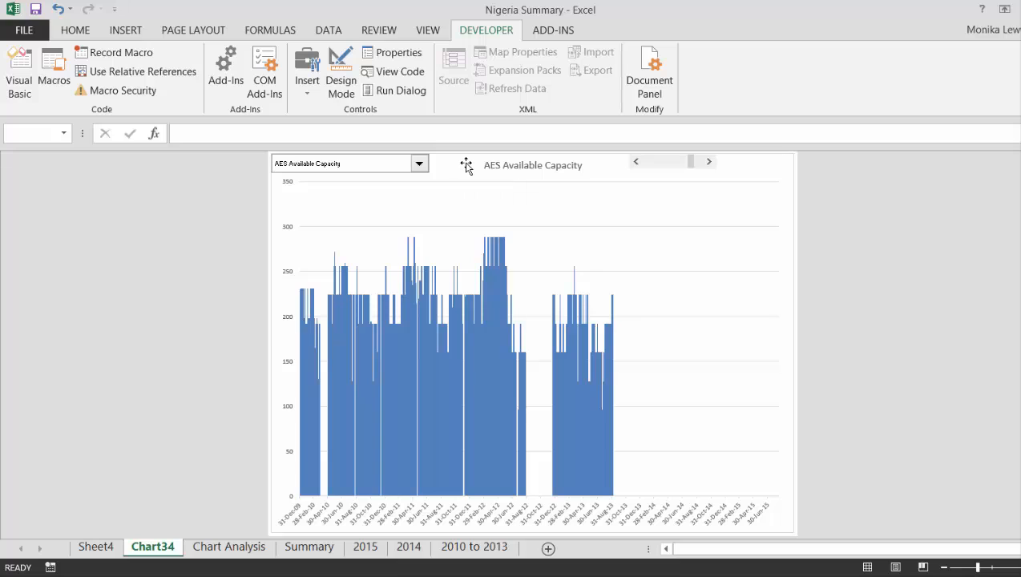
{"action": "left_click", "coordinate": [467, 165]}
{"action": "left_click", "coordinate": [279, 158], "text": "ctrl"}
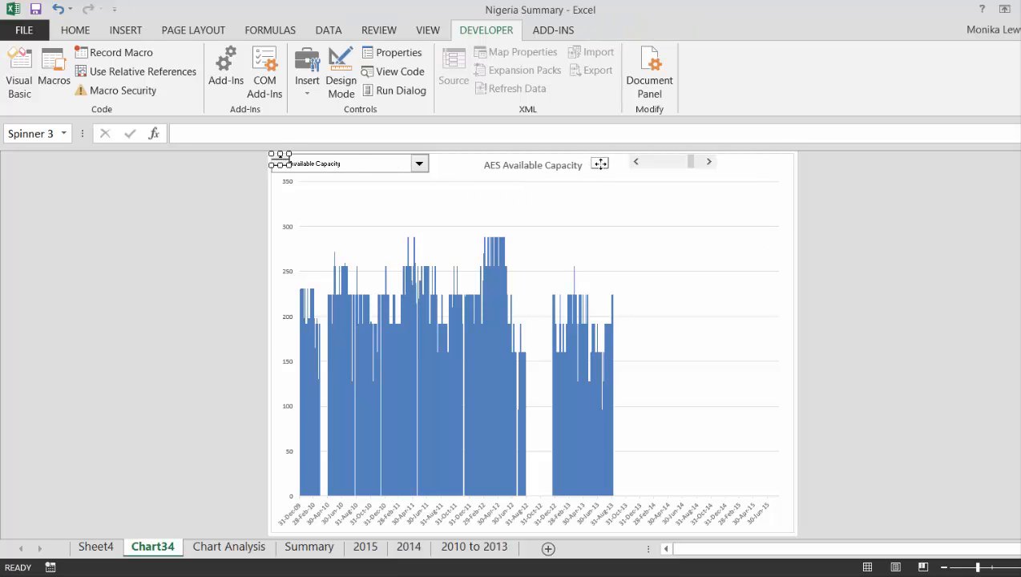
{"action": "left_click_drag", "start_coordinate": [607, 165], "coordinate": [607, 159]}
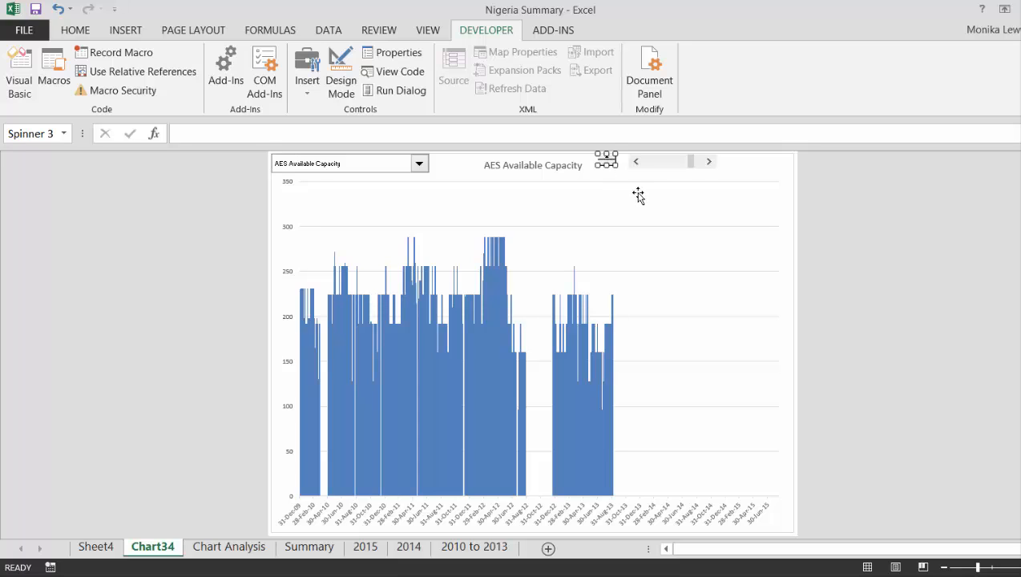
{"action": "left_click", "coordinate": [638, 196]}
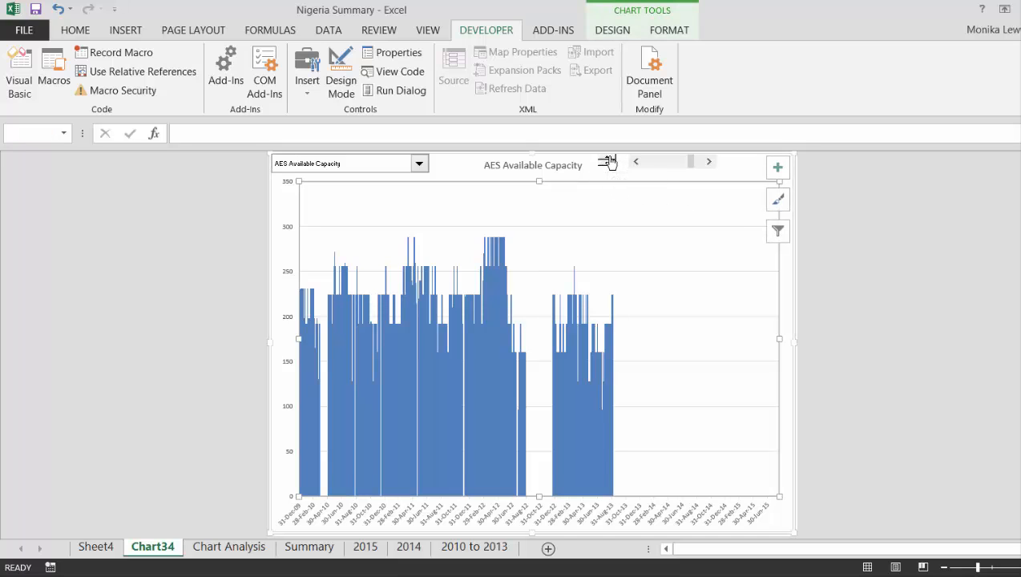
Test the chart's spin button by stepping the series up to Spillage (M3 per Sec) JEBBA.
{"action": "left_click", "coordinate": [609, 162]}
{"action": "left_click", "coordinate": [608, 162]}
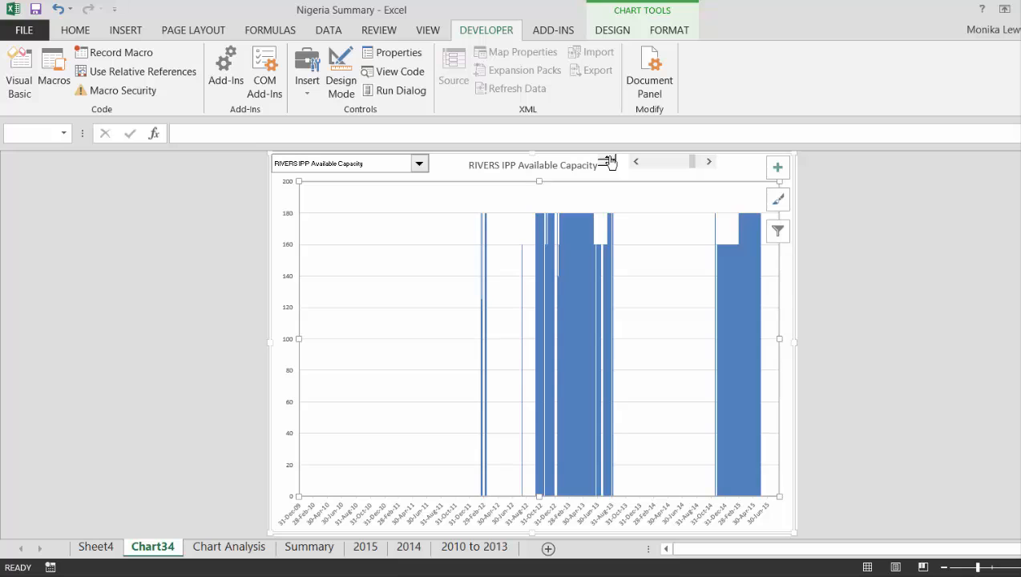
{"action": "left_click", "coordinate": [608, 162]}
{"action": "left_click", "coordinate": [609, 162]}
{"action": "left_click", "coordinate": [609, 162]}
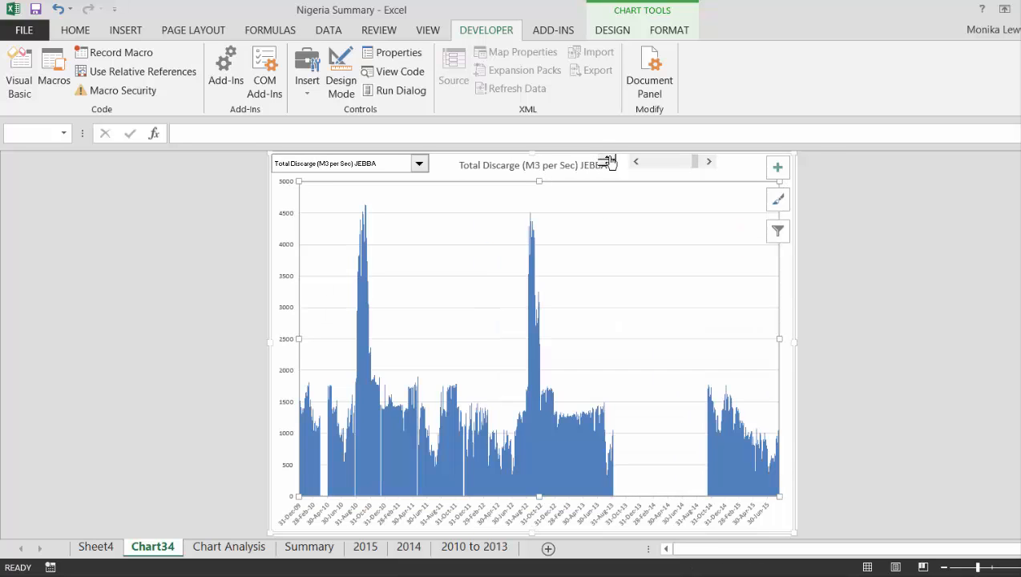
{"action": "left_click", "coordinate": [609, 162]}
{"action": "left_click", "coordinate": [608, 162]}
{"action": "left_click", "coordinate": [608, 162]}
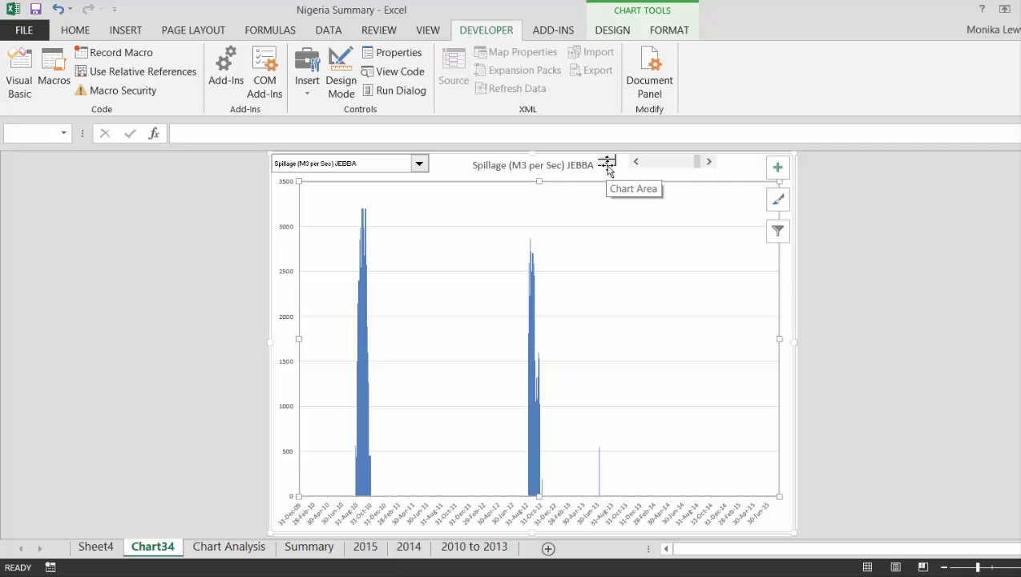
Step the chart's spin button back down through the available capacity series to SHIRORO Available Capacity.
{"action": "left_click", "coordinate": [608, 165]}
{"action": "left_click", "coordinate": [608, 164]}
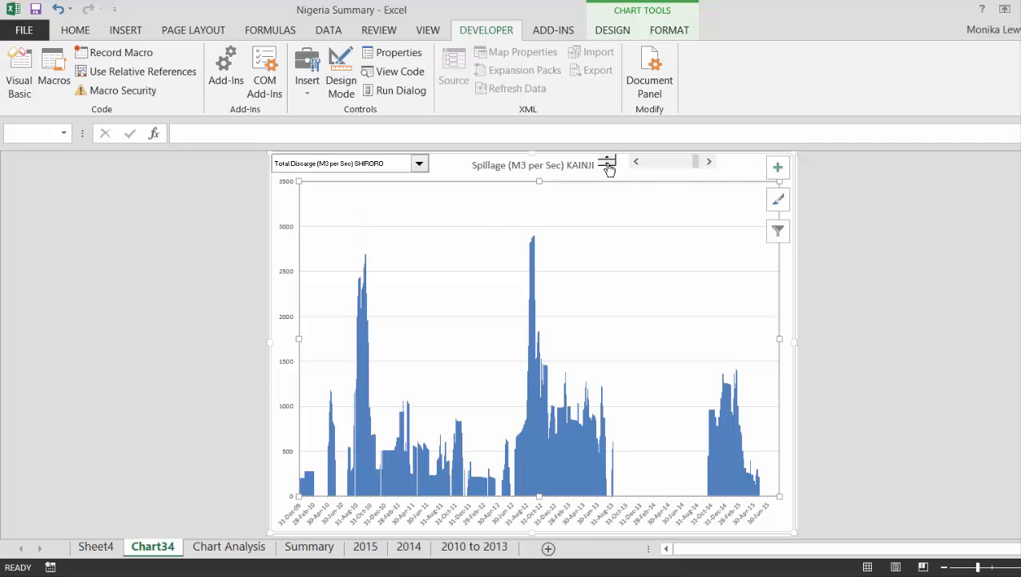
{"action": "left_click", "coordinate": [609, 165]}
{"action": "left_click", "coordinate": [609, 164]}
{"action": "left_click", "coordinate": [609, 164]}
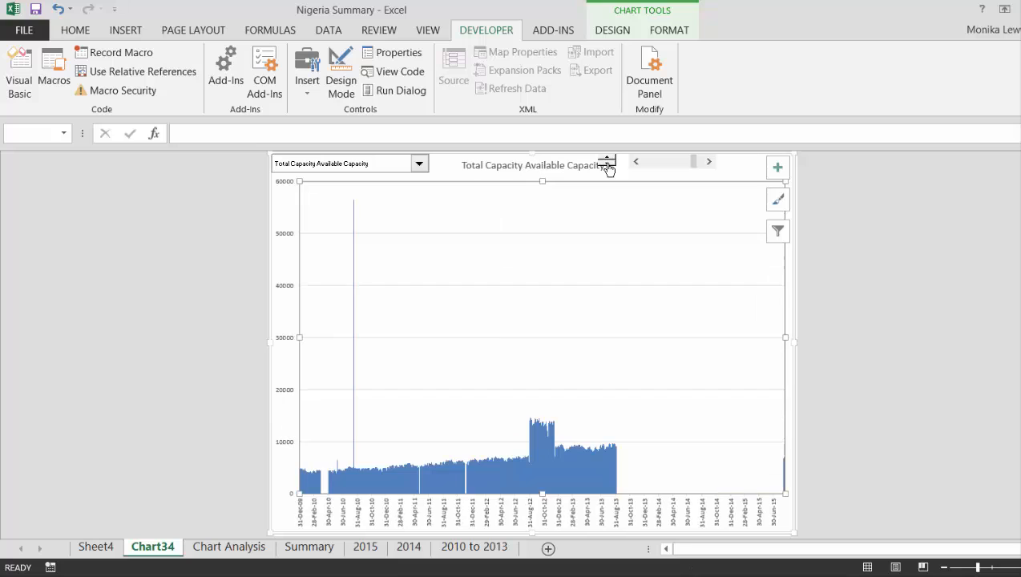
{"action": "left_click", "coordinate": [608, 164]}
{"action": "left_click", "coordinate": [609, 165]}
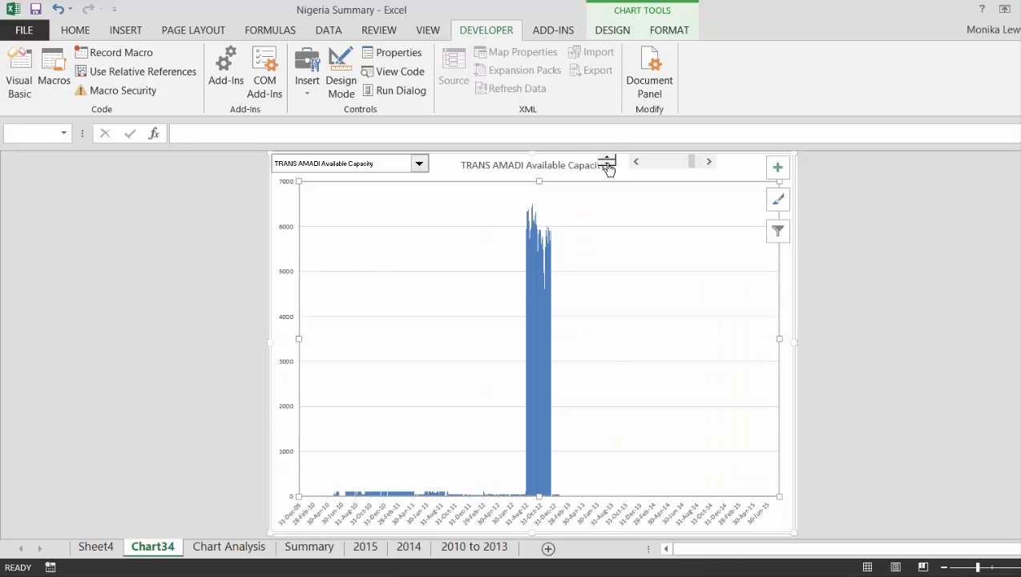
{"action": "left_click", "coordinate": [608, 164]}
{"action": "left_click", "coordinate": [608, 165]}
{"action": "left_click", "coordinate": [609, 164]}
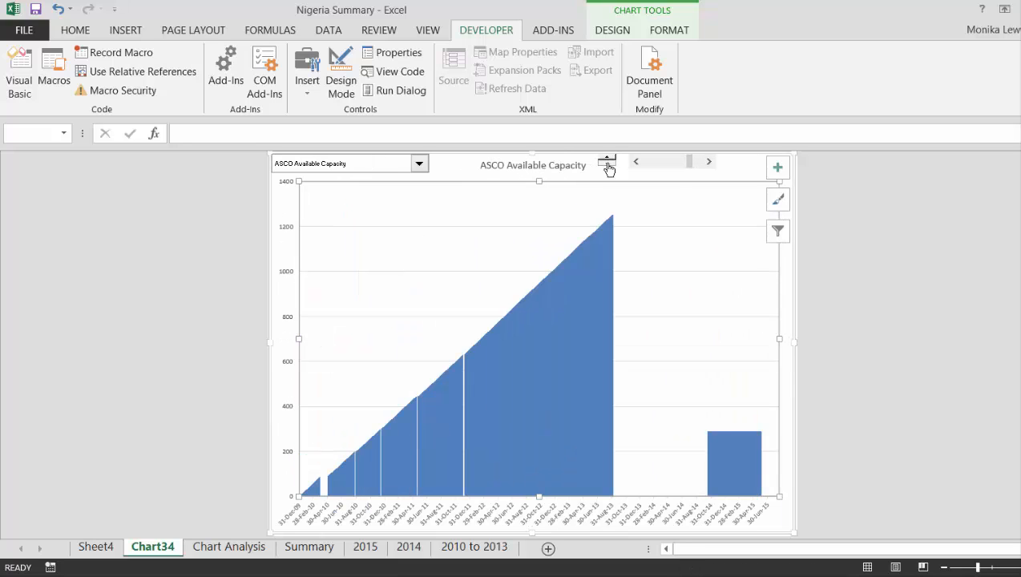
{"action": "left_click", "coordinate": [609, 164]}
{"action": "left_click", "coordinate": [608, 165]}
{"action": "left_click", "coordinate": [609, 165]}
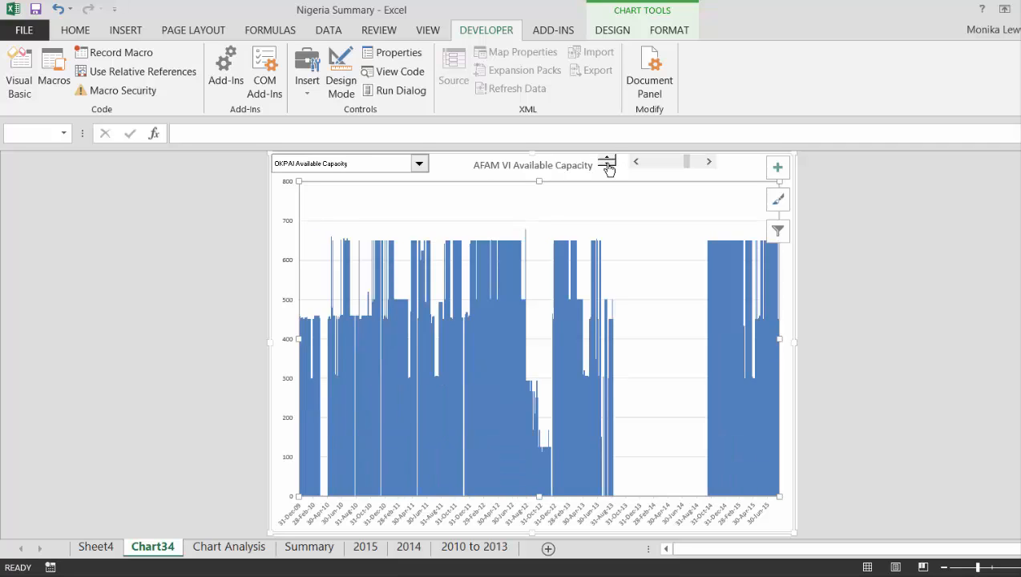
{"action": "left_click", "coordinate": [608, 164]}
{"action": "left_click", "coordinate": [609, 164]}
{"action": "left_click", "coordinate": [609, 164]}
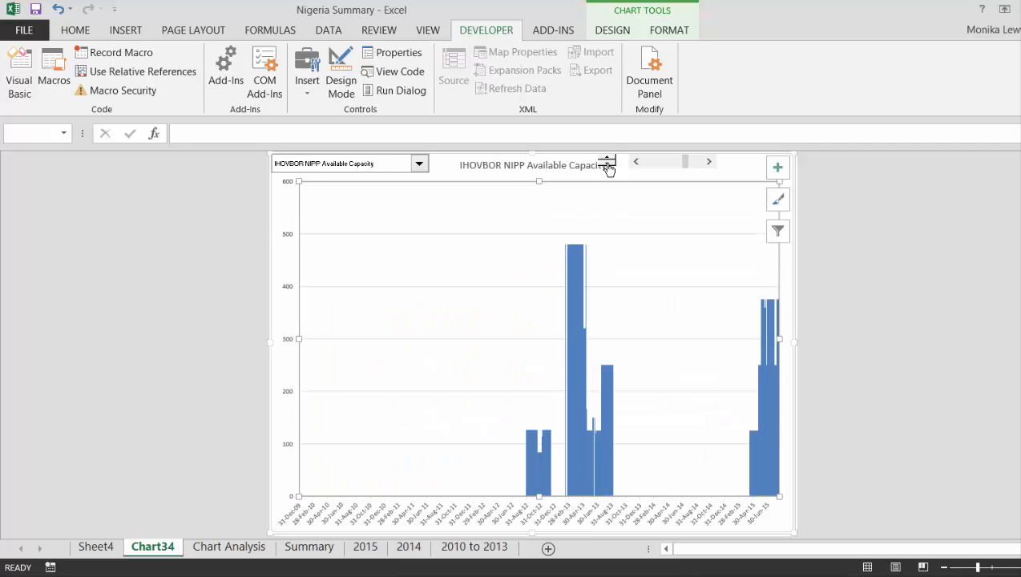
{"action": "left_click", "coordinate": [609, 164]}
{"action": "left_click", "coordinate": [608, 165]}
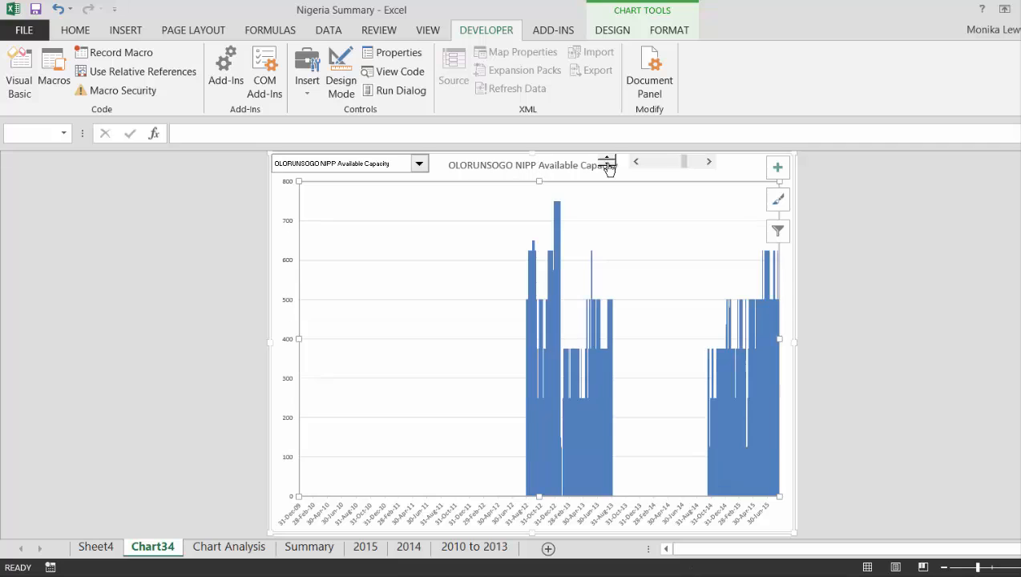
{"action": "left_click", "coordinate": [609, 164]}
{"action": "left_click", "coordinate": [609, 165]}
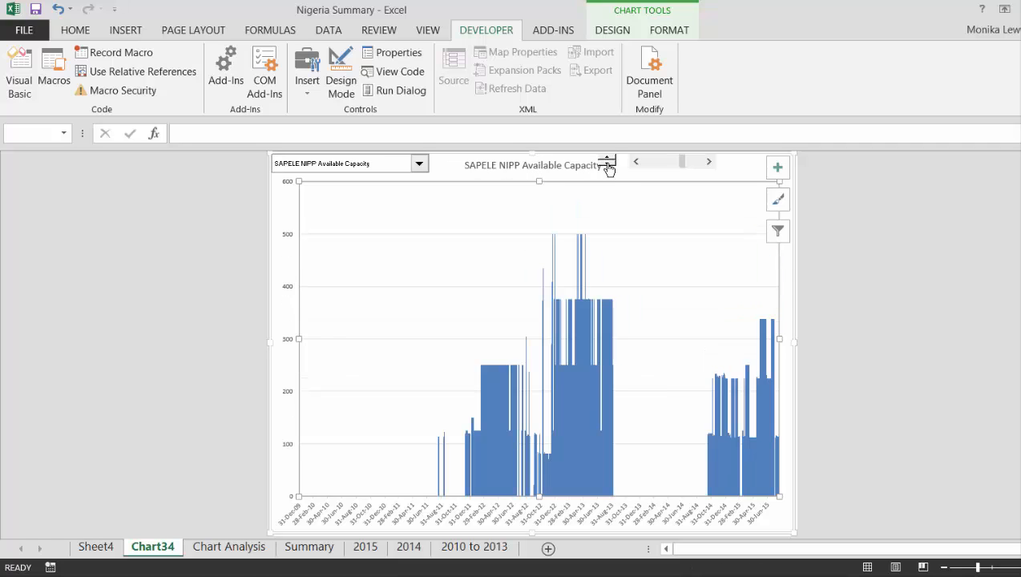
{"action": "left_click", "coordinate": [609, 165]}
{"action": "left_click", "coordinate": [609, 164]}
{"action": "left_click", "coordinate": [608, 164]}
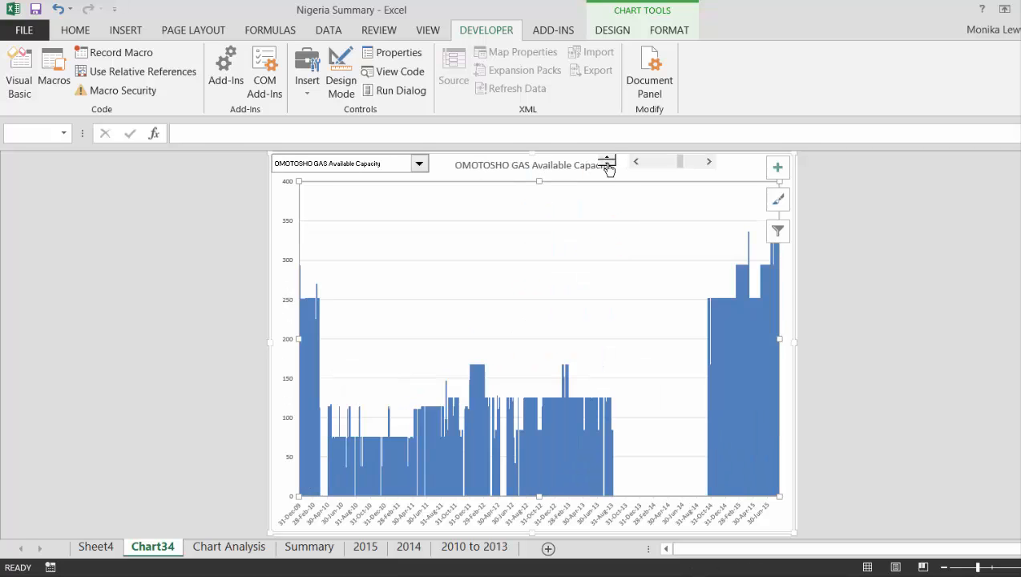
{"action": "left_click", "coordinate": [608, 166]}
{"action": "left_click", "coordinate": [608, 166]}
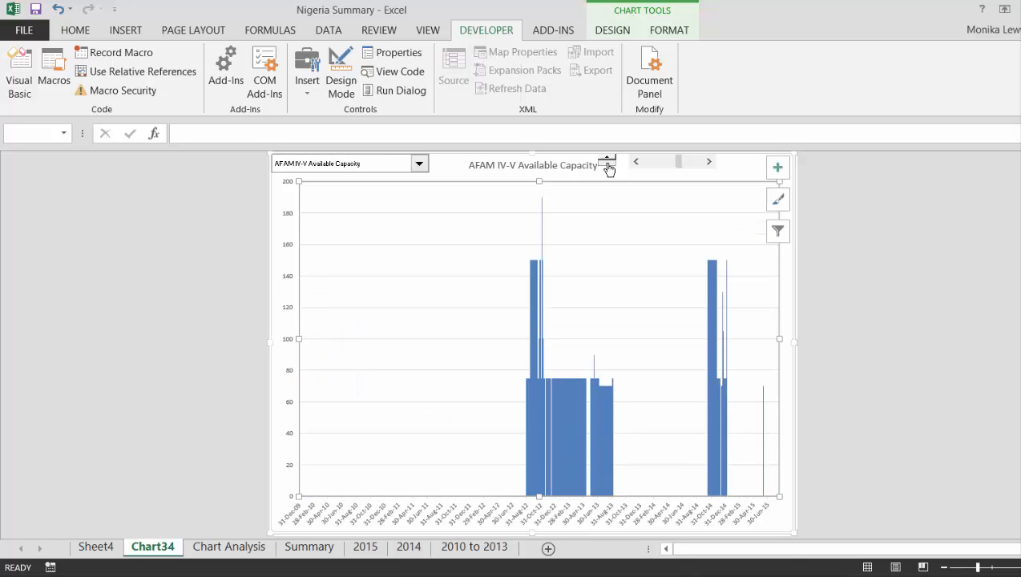
{"action": "left_click", "coordinate": [609, 166]}
{"action": "left_click", "coordinate": [608, 166]}
{"action": "left_click", "coordinate": [609, 166]}
{"action": "left_click", "coordinate": [609, 166]}
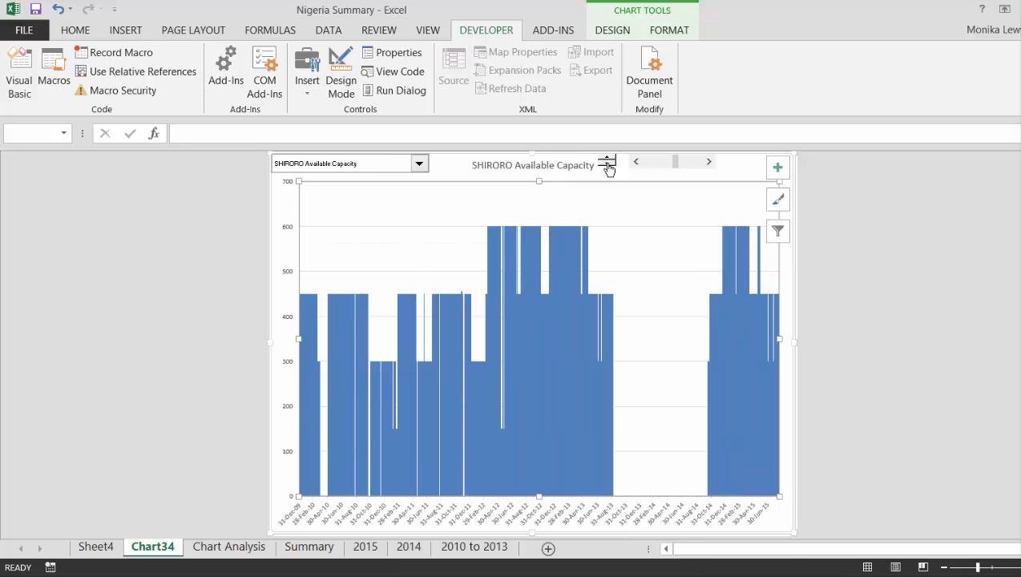
Step the chart's spin button from the available capacity series into the generation series, ending on OMOKU Generation.
{"action": "left_click", "coordinate": [609, 166]}
{"action": "left_click", "coordinate": [608, 166]}
{"action": "left_click", "coordinate": [608, 166]}
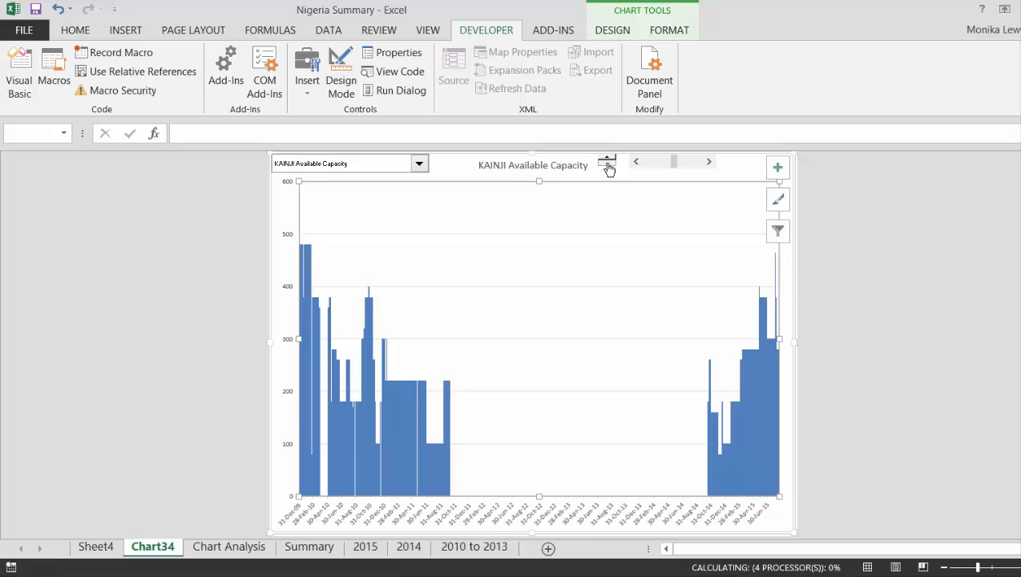
{"action": "left_click", "coordinate": [608, 166]}
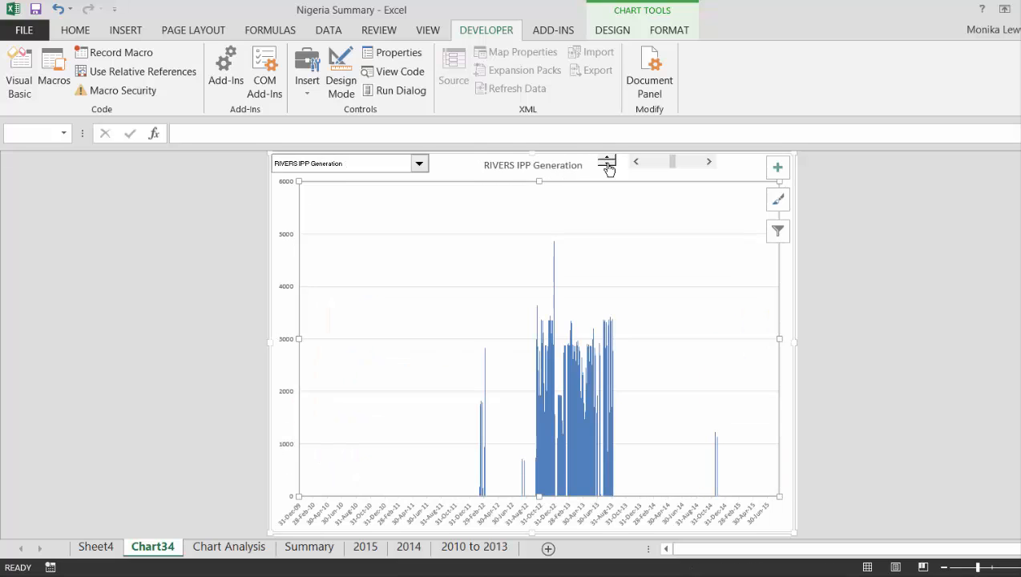
{"action": "left_click", "coordinate": [608, 166]}
{"action": "left_click", "coordinate": [609, 165]}
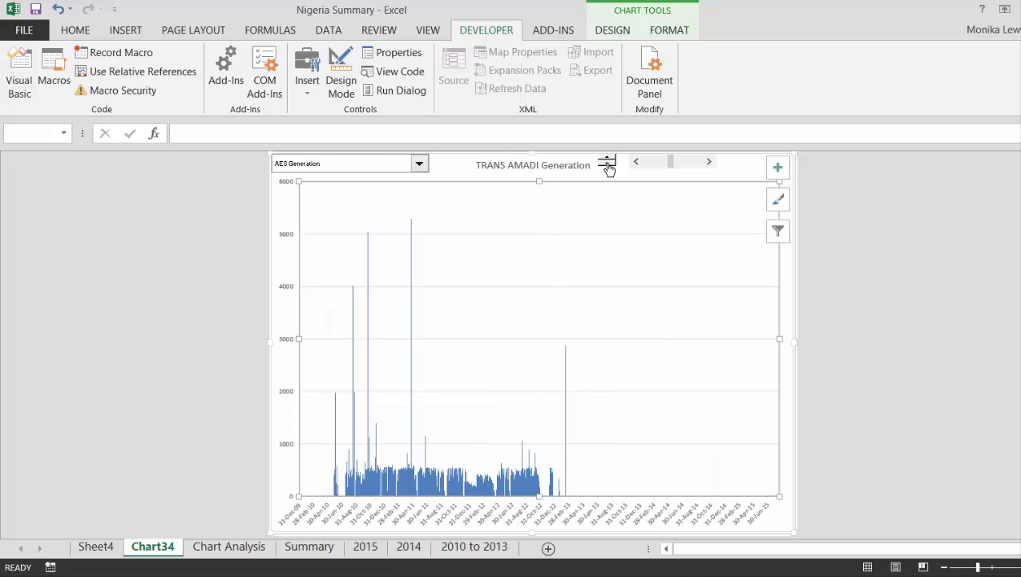
{"action": "left_click", "coordinate": [608, 166]}
{"action": "left_click", "coordinate": [608, 166]}
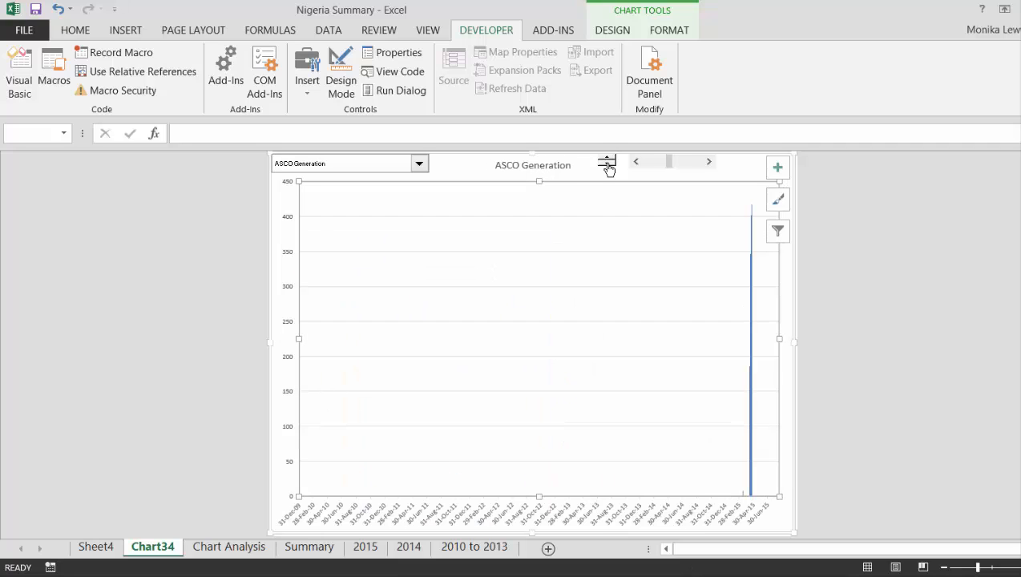
{"action": "left_click", "coordinate": [609, 158]}
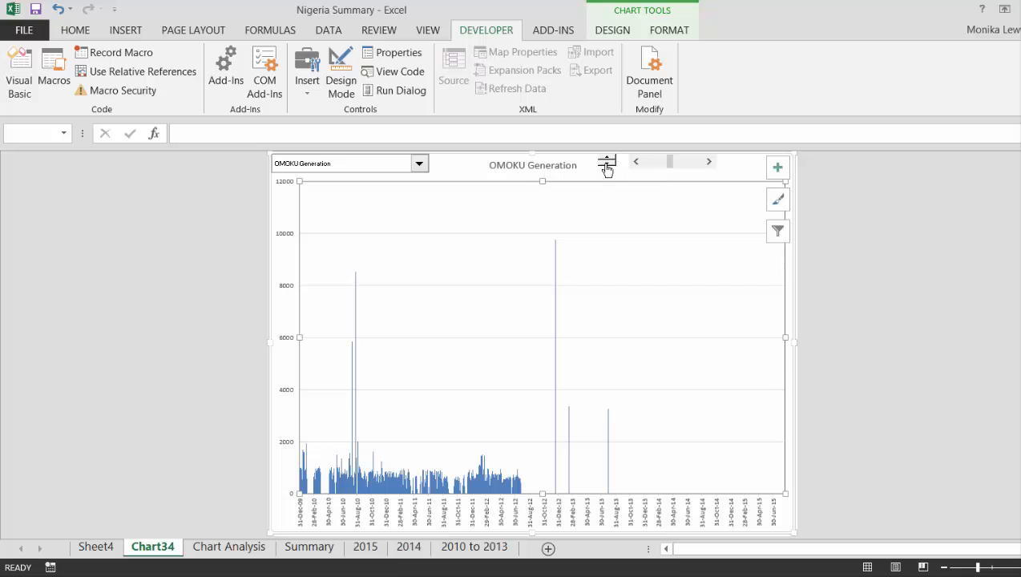
Keep stepping the chart's spin button down through the generation series to GEREGU GAS Generation.
{"action": "left_click", "coordinate": [609, 167]}
{"action": "left_click", "coordinate": [608, 168]}
{"action": "left_click", "coordinate": [608, 167]}
{"action": "left_click", "coordinate": [609, 167]}
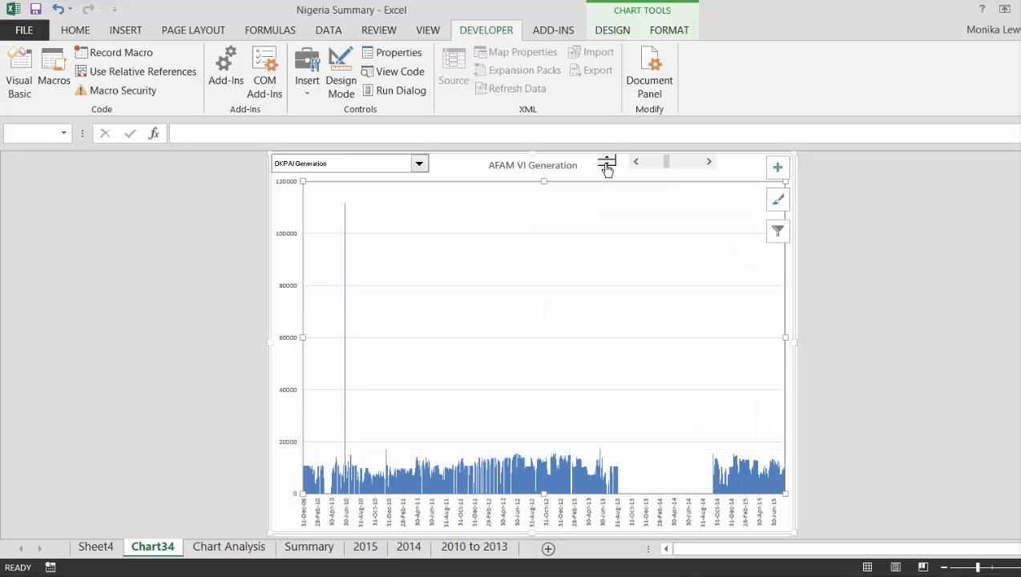
{"action": "left_click", "coordinate": [608, 167]}
{"action": "left_click", "coordinate": [608, 169]}
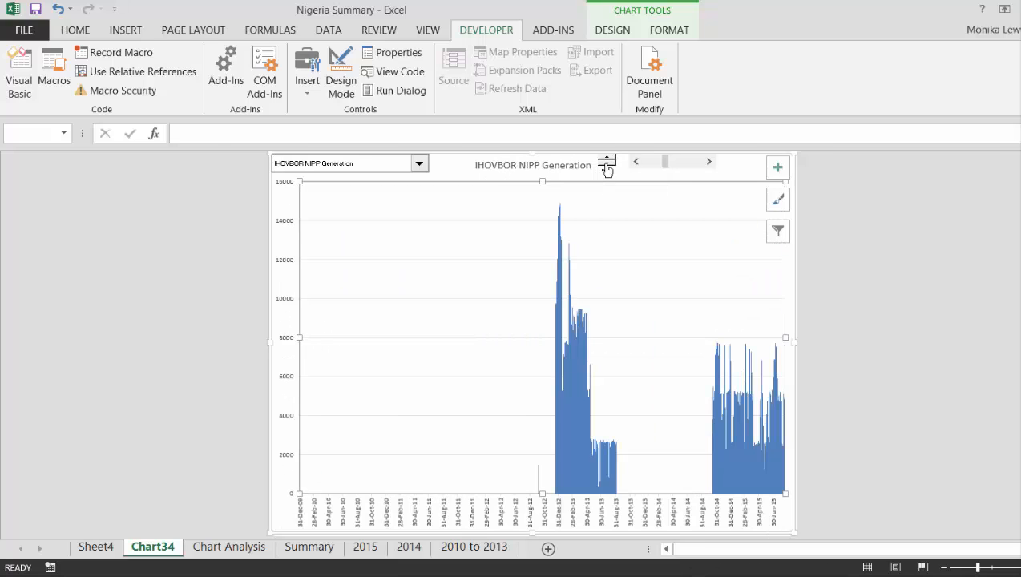
{"action": "left_click", "coordinate": [608, 169]}
{"action": "left_click", "coordinate": [608, 168]}
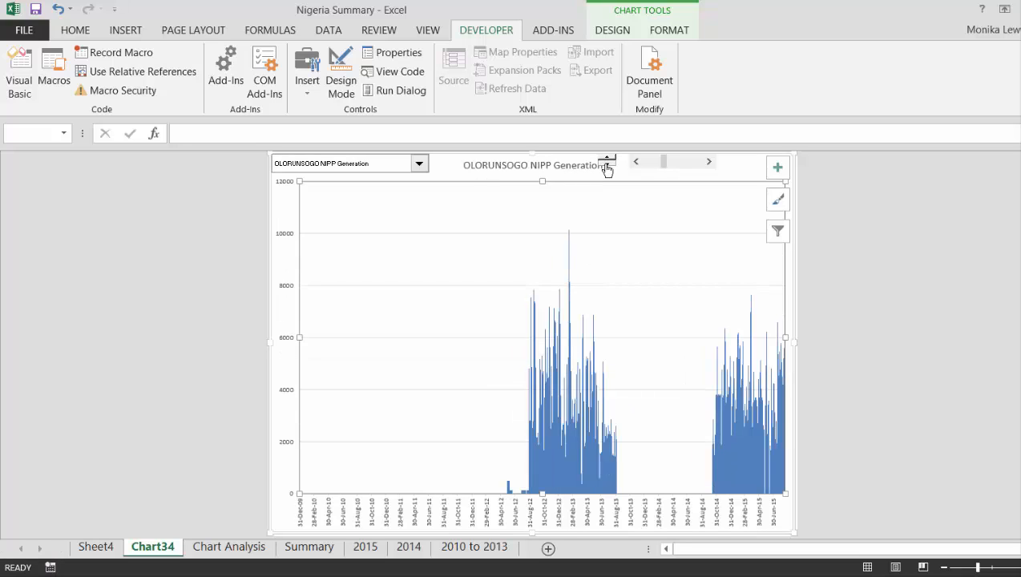
{"action": "left_click", "coordinate": [608, 167]}
{"action": "left_click", "coordinate": [608, 168]}
{"action": "left_click", "coordinate": [608, 168]}
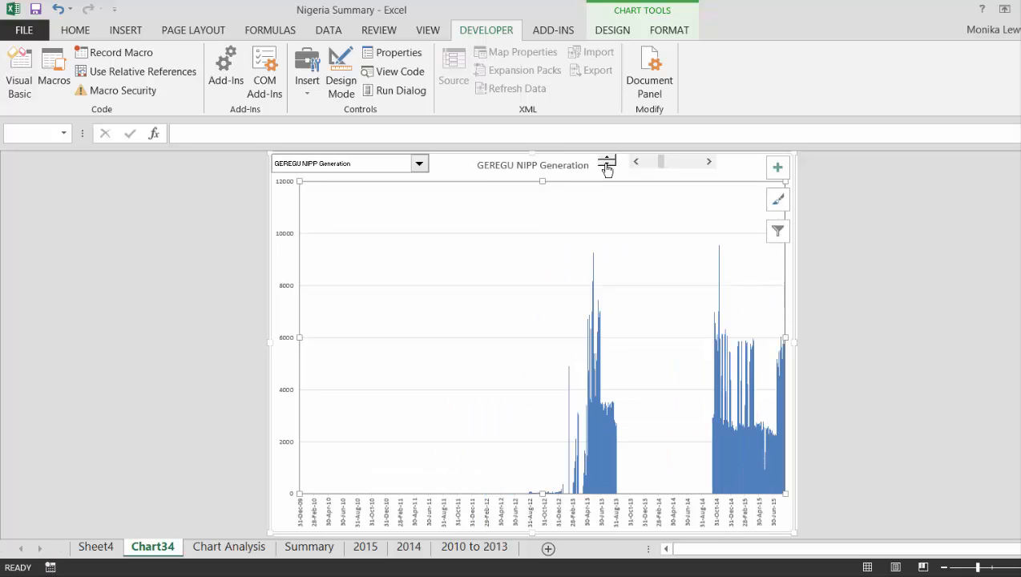
{"action": "left_click", "coordinate": [608, 168]}
{"action": "left_click", "coordinate": [608, 168]}
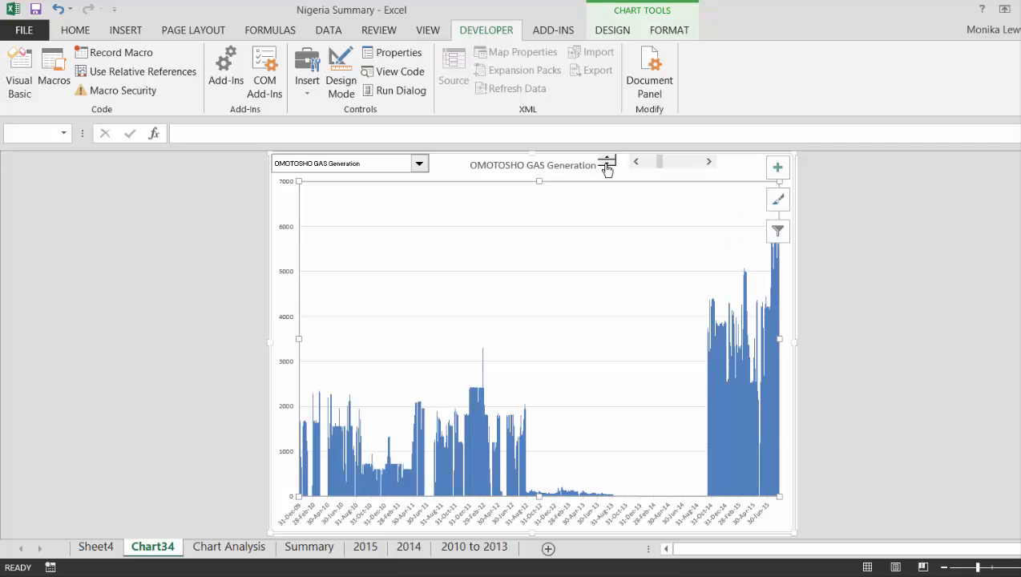
{"action": "left_click", "coordinate": [608, 168]}
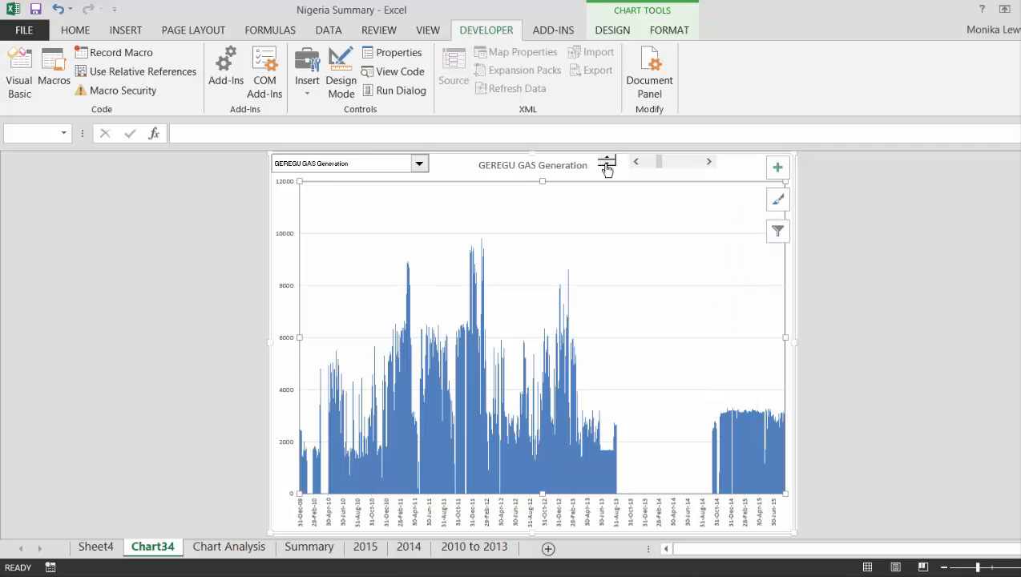
Deselect the chart, save the workbook and switch to the Chart Analysis sheet.
{"action": "left_click", "coordinate": [159, 328]}
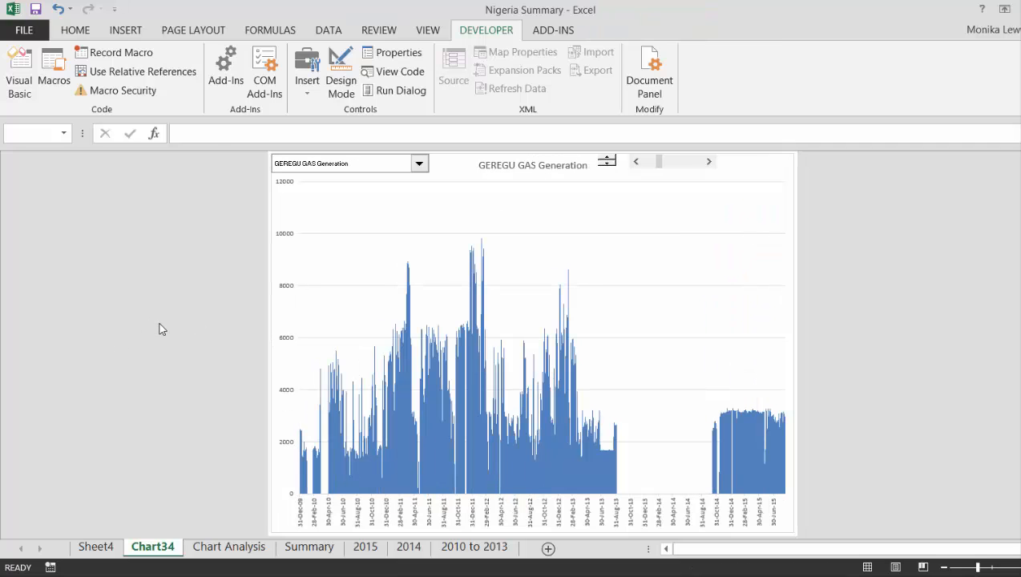
{"action": "key", "text": "ctrl+s"}
{"action": "key", "text": "ctrl+Page_Down"}
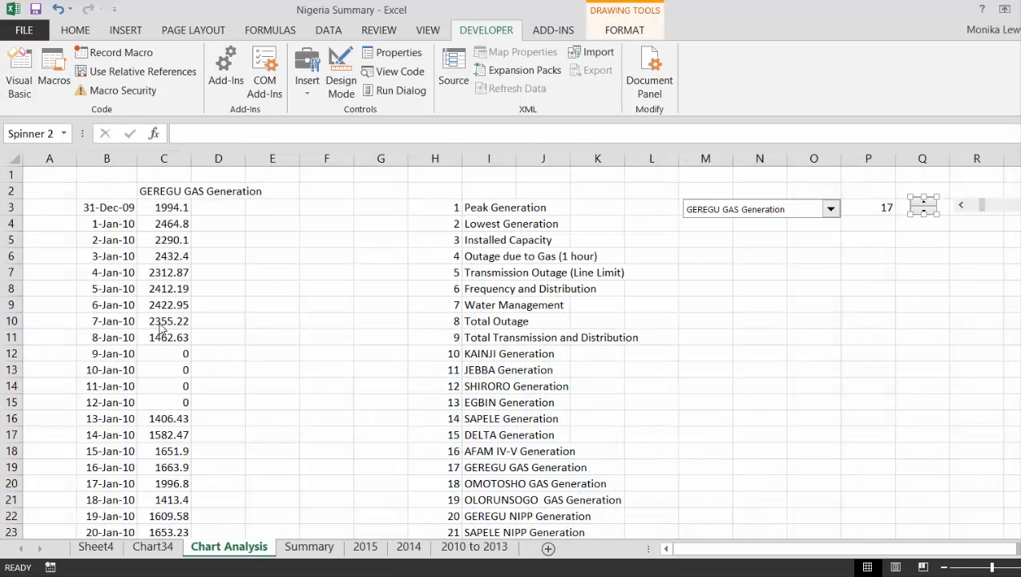
Examine the date column and the INDEX formulas of the selected series in C2 and C3 on Chart Analysis.
{"action": "left_click", "coordinate": [106, 211]}
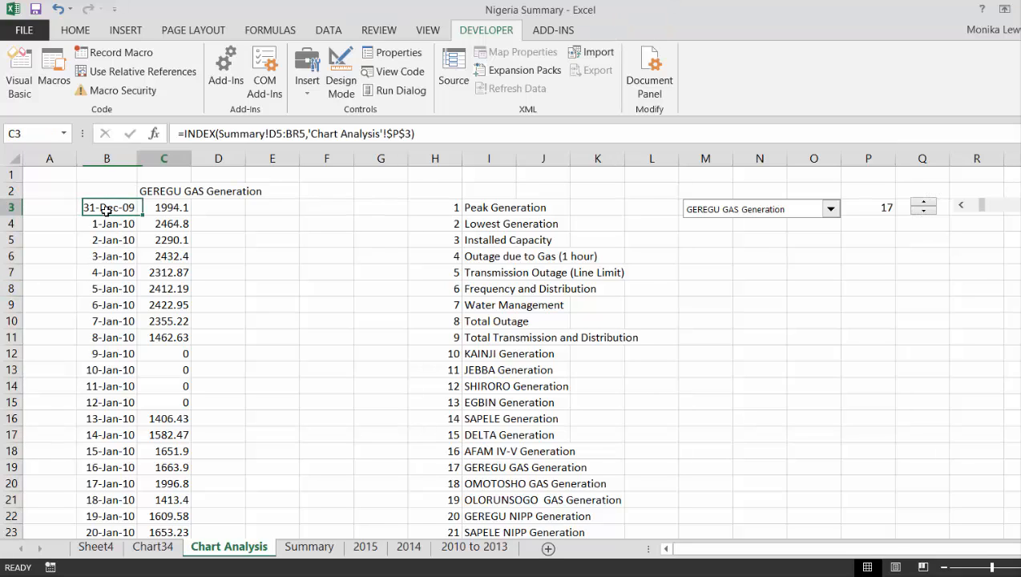
{"action": "key", "text": "Right"}
{"action": "key", "text": "Right"}
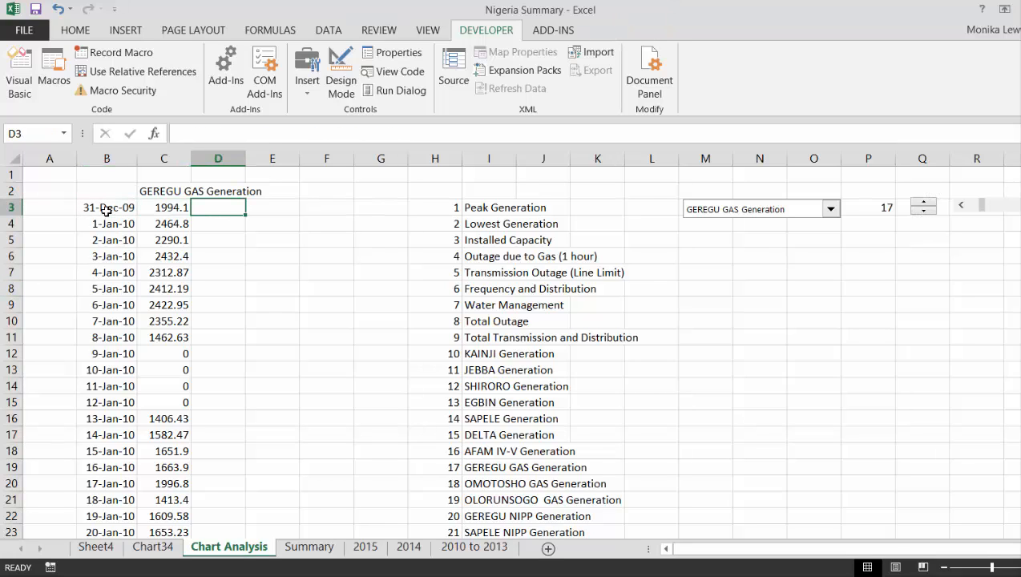
{"action": "key", "text": "Down"}
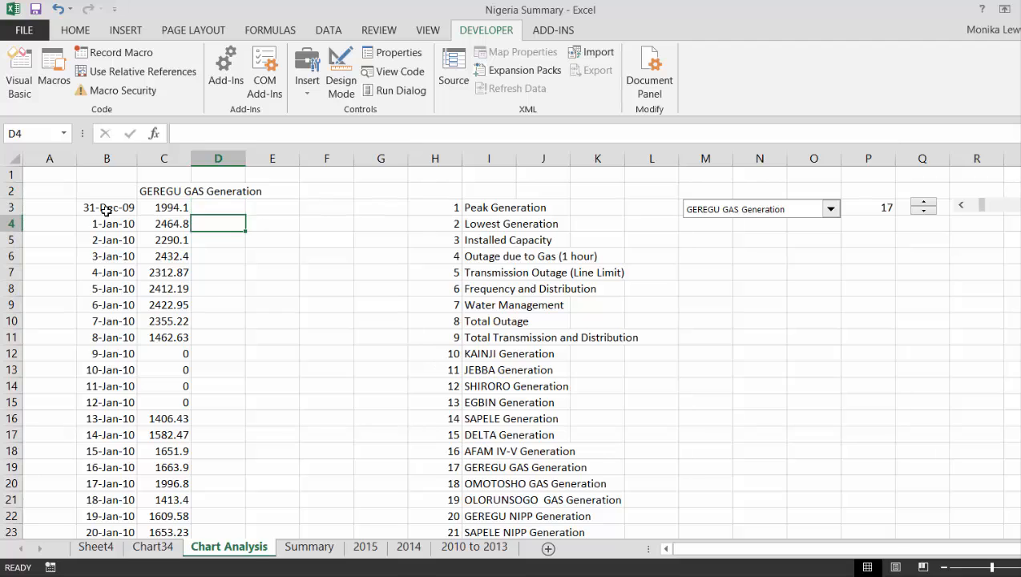
{"action": "key", "text": "Left"}
{"action": "key", "text": "Up"}
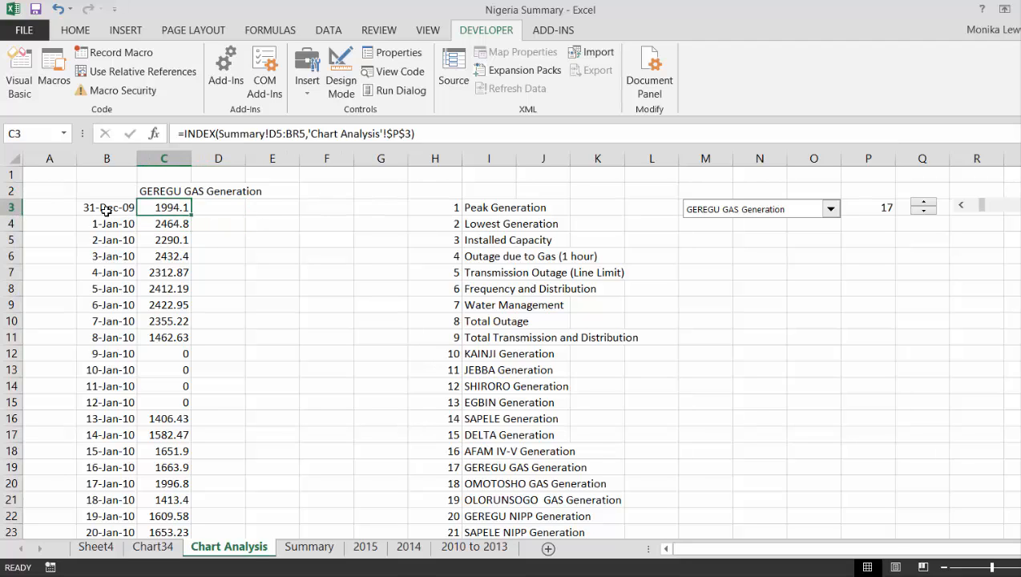
{"action": "key", "text": "ctrl+Down"}
{"action": "key", "text": "ctrl+Up"}
{"action": "key", "text": "Up"}
{"action": "key", "text": "Down"}
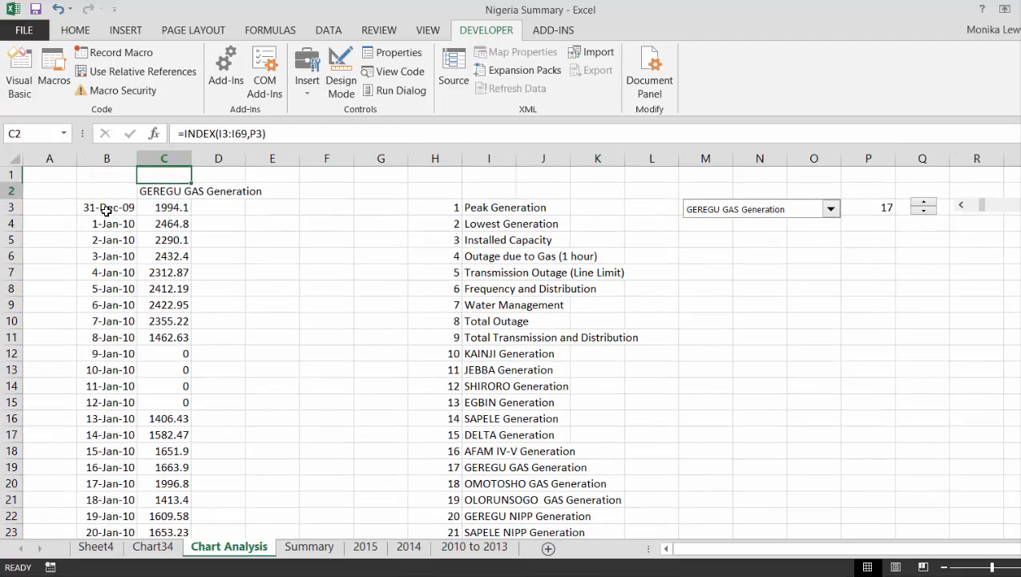
{"action": "key", "text": "Down"}
{"action": "key", "text": "Right"}
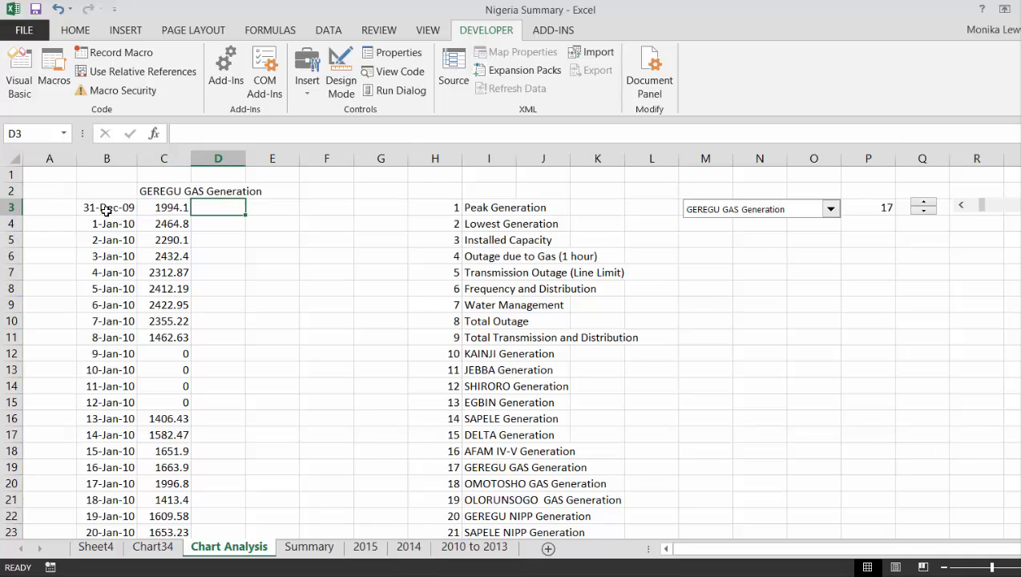
Duplicate the series combo box on Chart Analysis and place the copy at cell M6.
{"action": "right_click", "coordinate": [723, 212]}
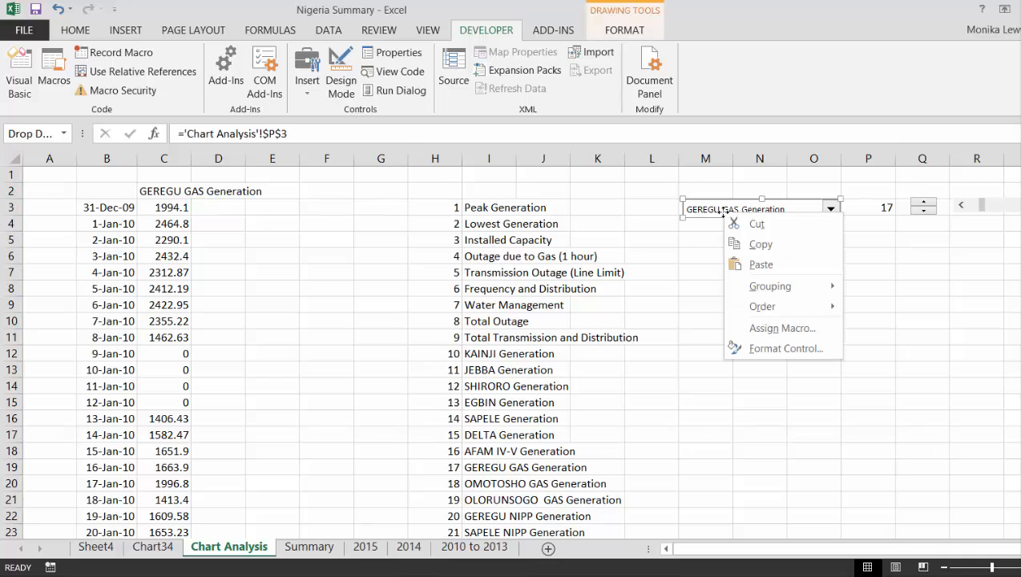
{"action": "left_click", "coordinate": [733, 245]}
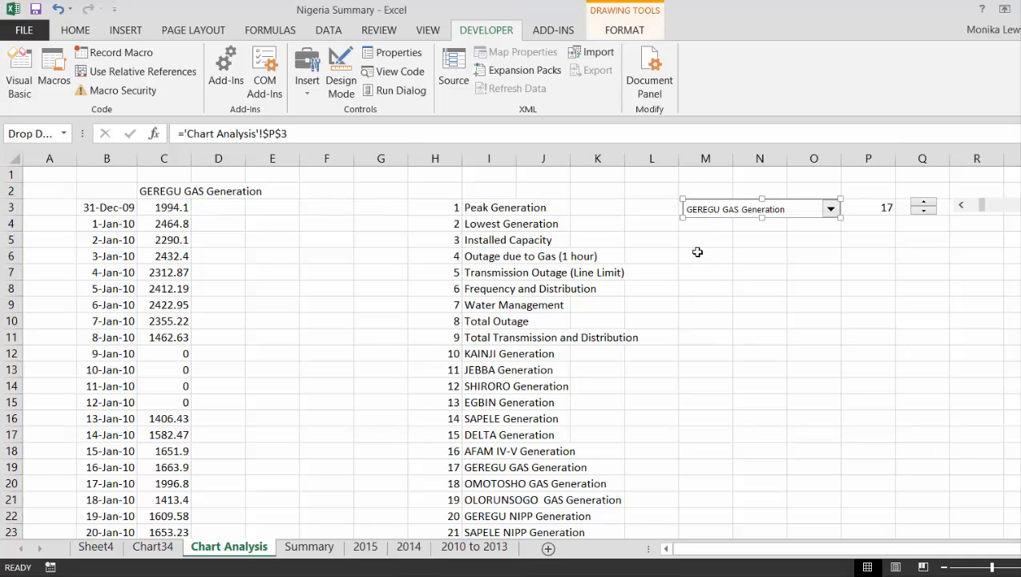
{"action": "left_click", "coordinate": [698, 252]}
{"action": "key", "text": "ctrl+v"}
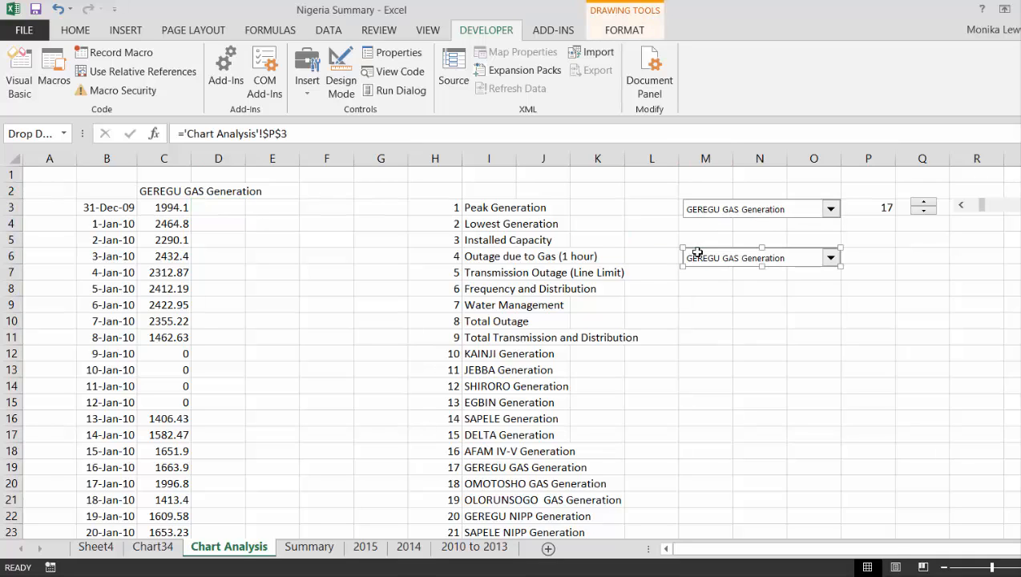
Set the copied combo box's input range to the dates in 'Chart Analysis'!$B$3:$B$1563.
{"action": "right_click", "coordinate": [698, 253]}
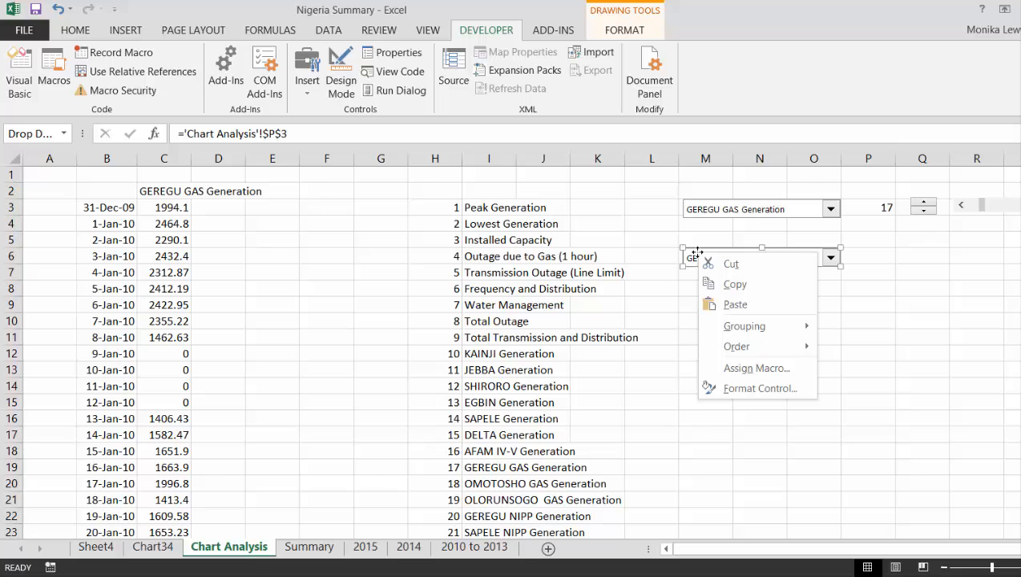
{"action": "left_click", "coordinate": [730, 389]}
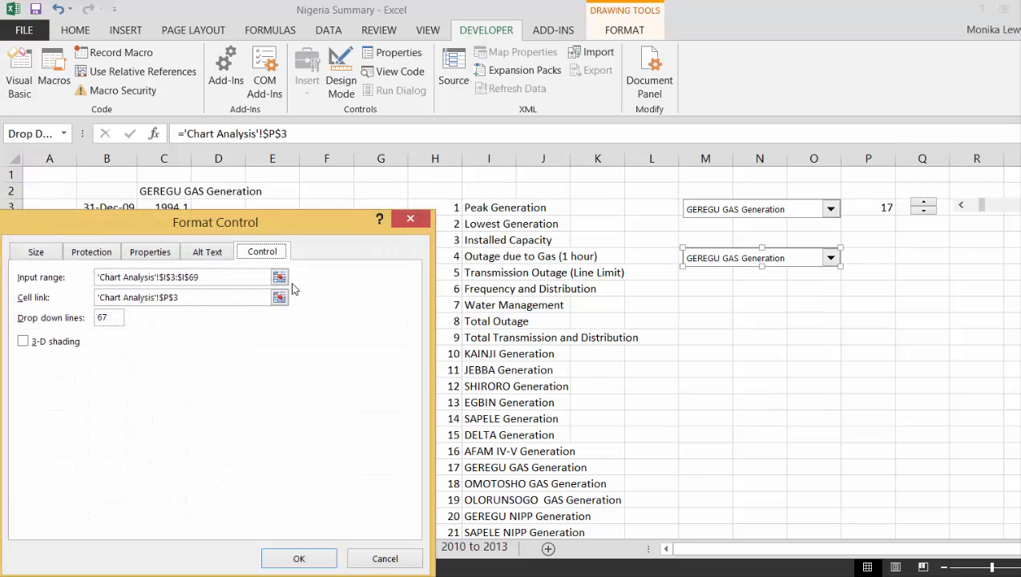
{"action": "left_click", "coordinate": [279, 277]}
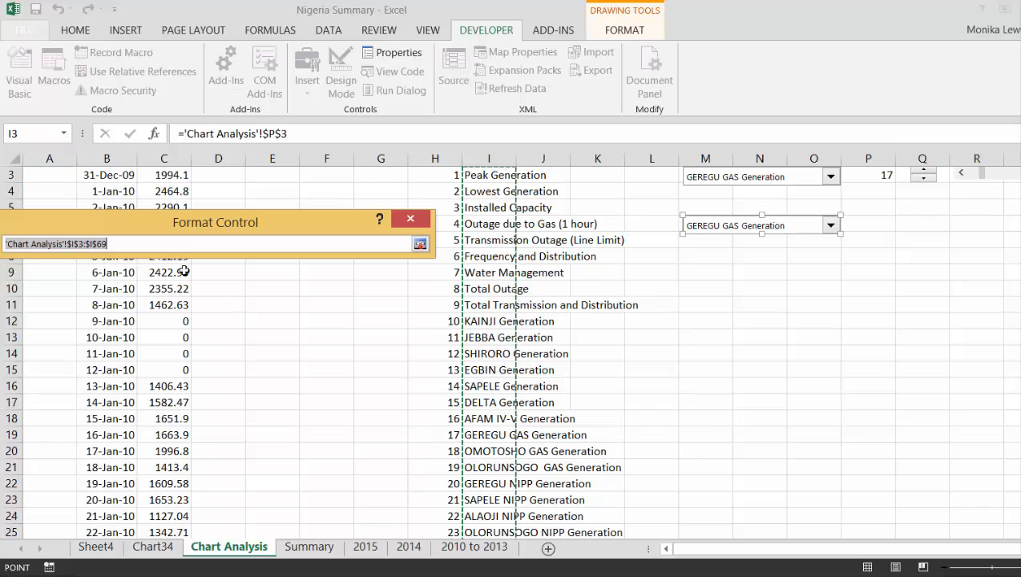
{"action": "left_click_drag", "start_coordinate": [108, 181], "coordinate": [102, 487]}
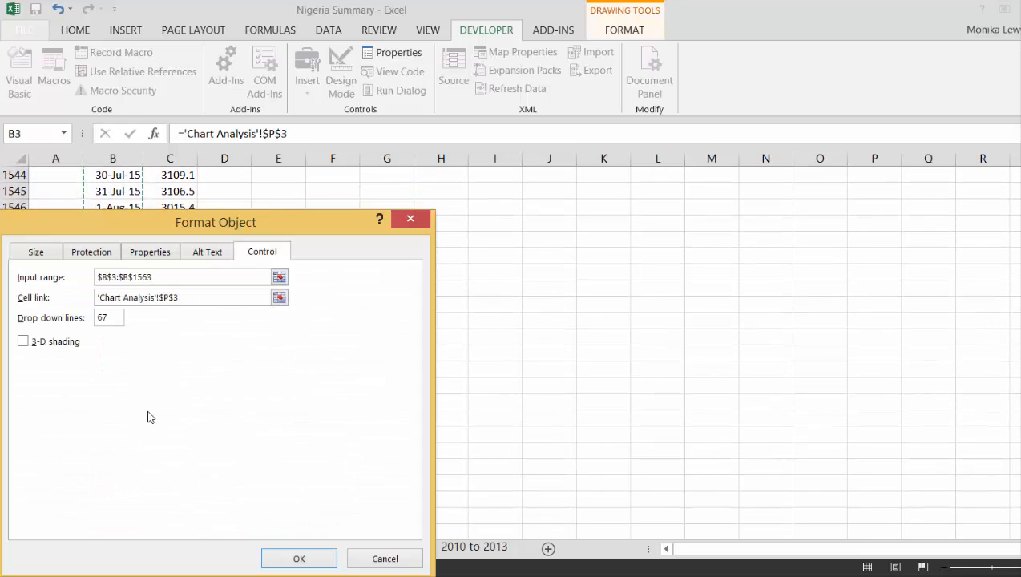
{"action": "left_click", "coordinate": [278, 278]}
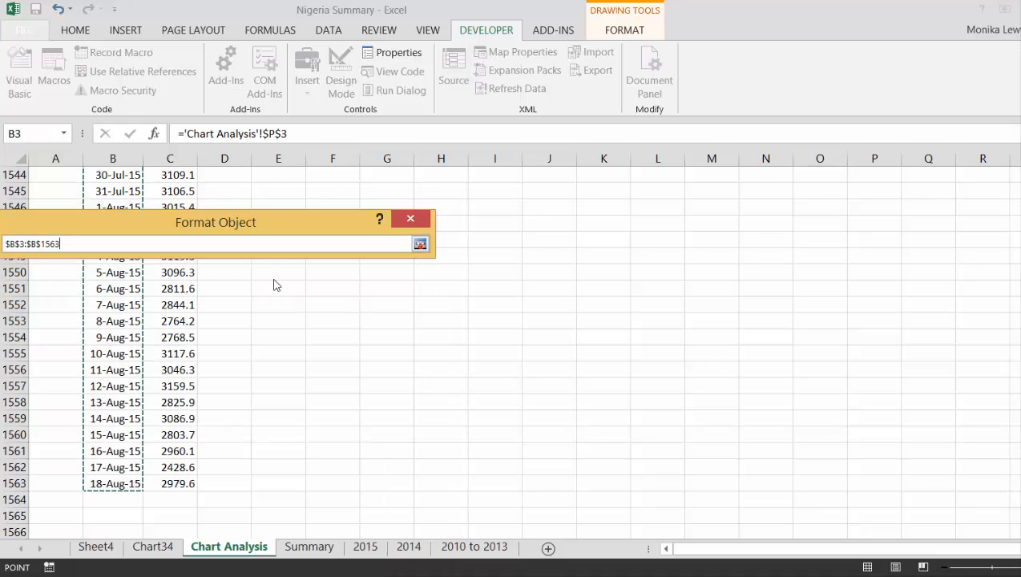
{"action": "left_click", "coordinate": [306, 547]}
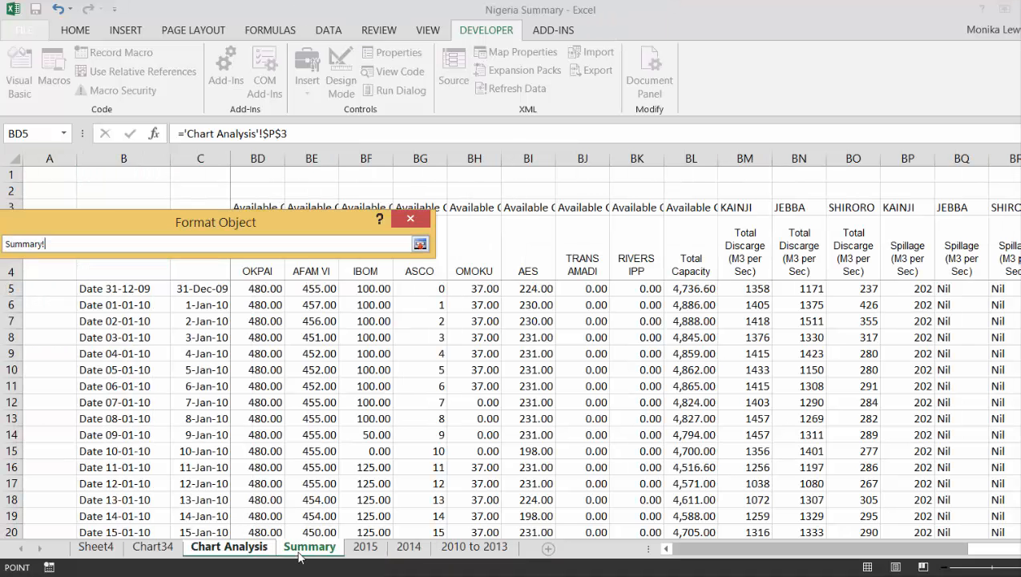
{"action": "left_click", "coordinate": [233, 548]}
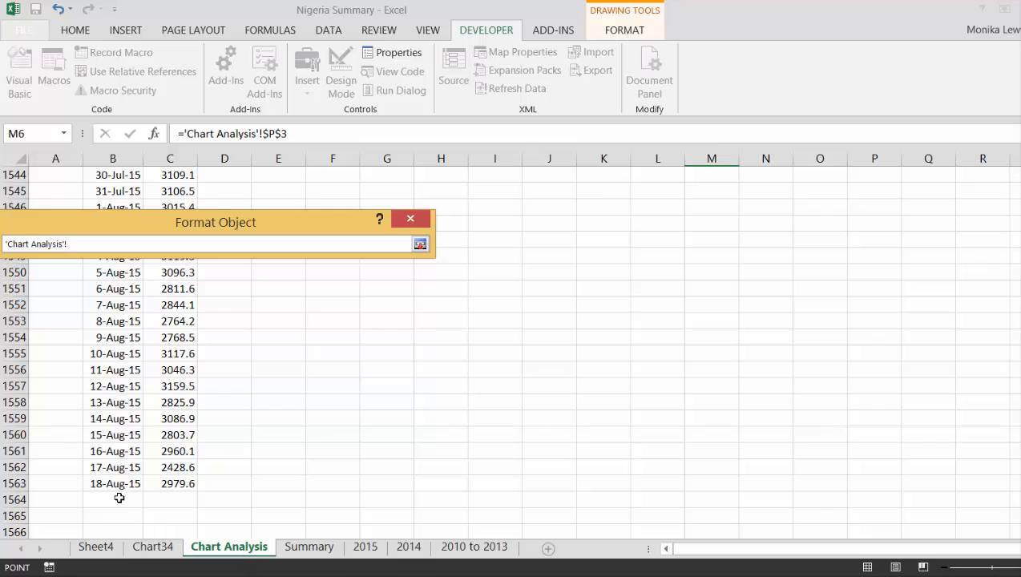
{"action": "left_click_drag", "start_coordinate": [117, 487], "coordinate": [107, 205]}
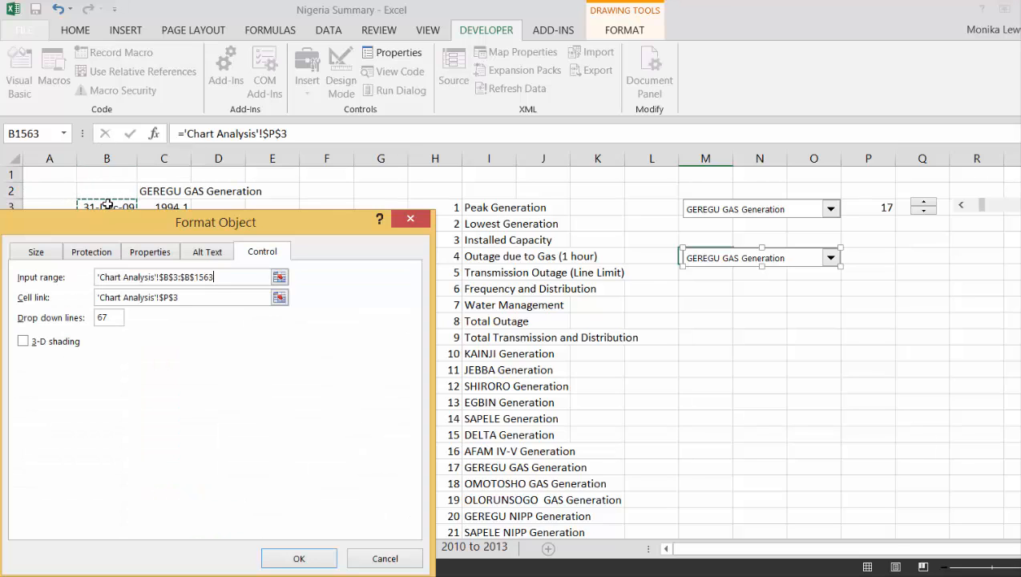
Set the copied combo box's cell link to 'Chart Analysis'!$P$6.
{"action": "left_click", "coordinate": [279, 298]}
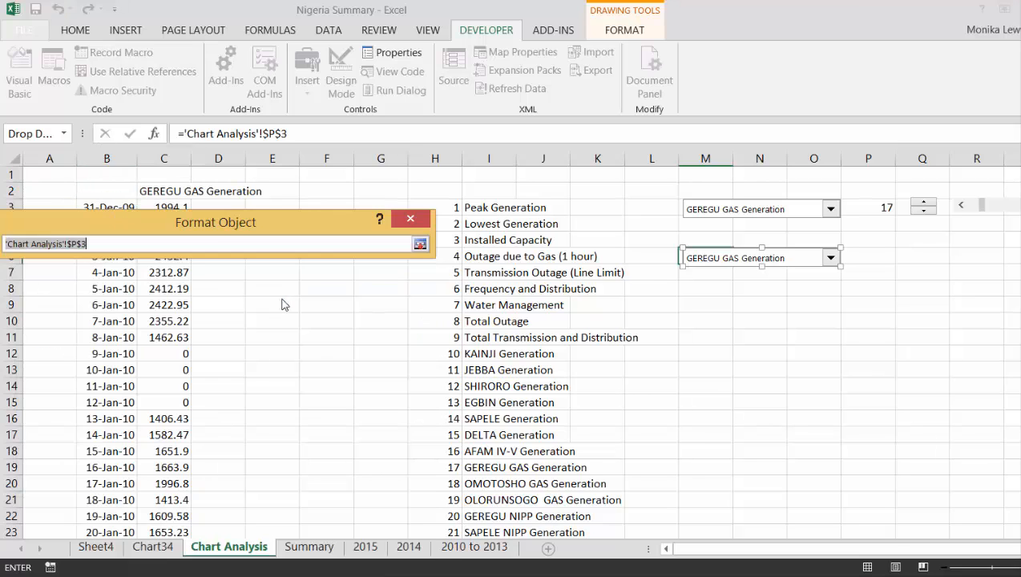
{"action": "left_click", "coordinate": [305, 549]}
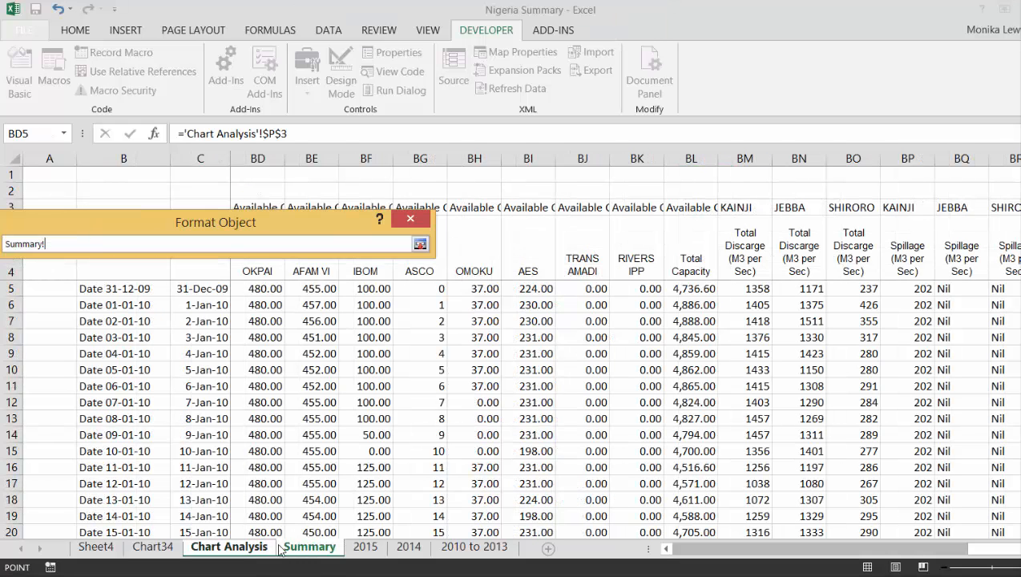
{"action": "left_click", "coordinate": [254, 552]}
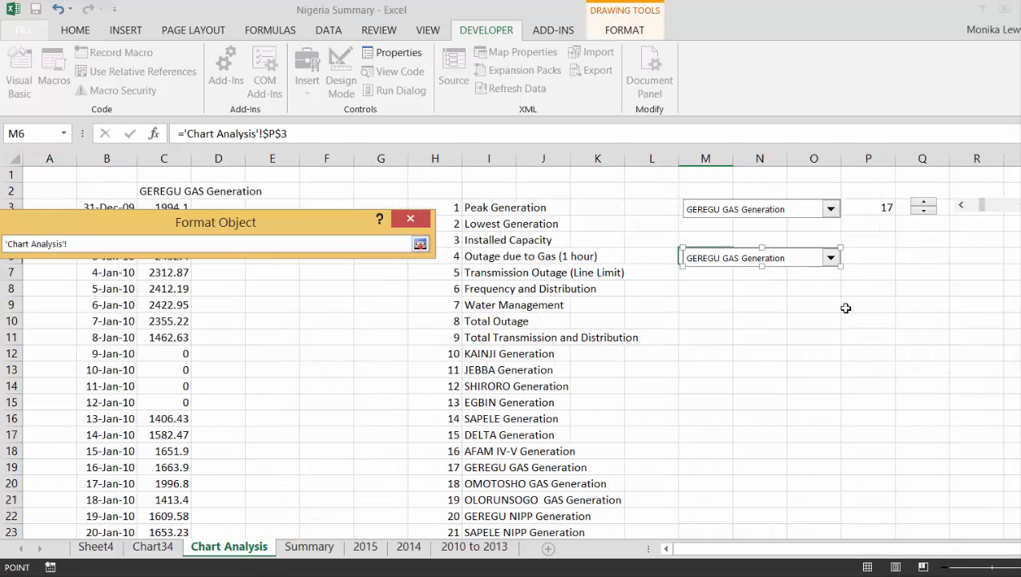
{"action": "left_click", "coordinate": [882, 263]}
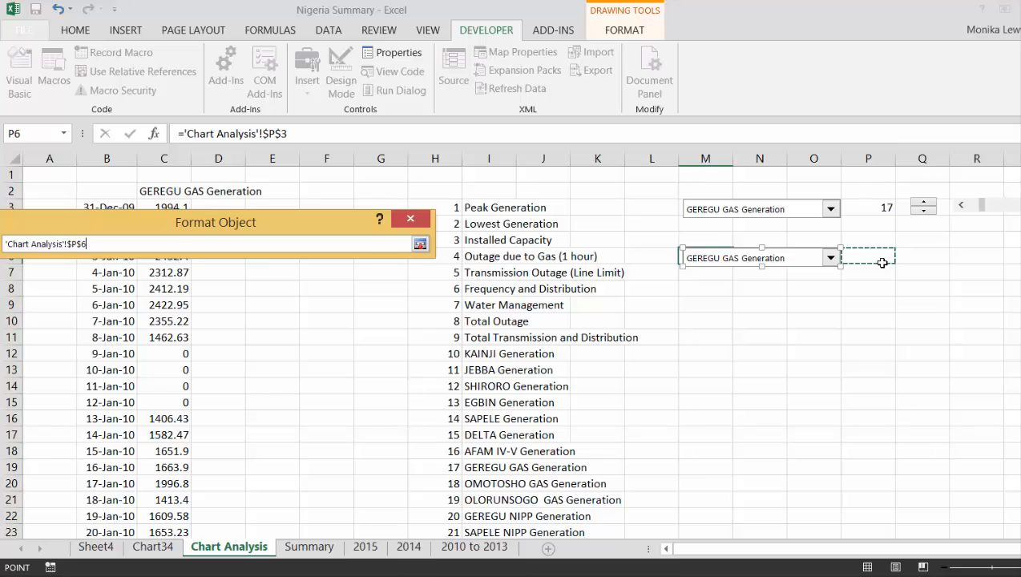
{"action": "key", "text": "Return"}
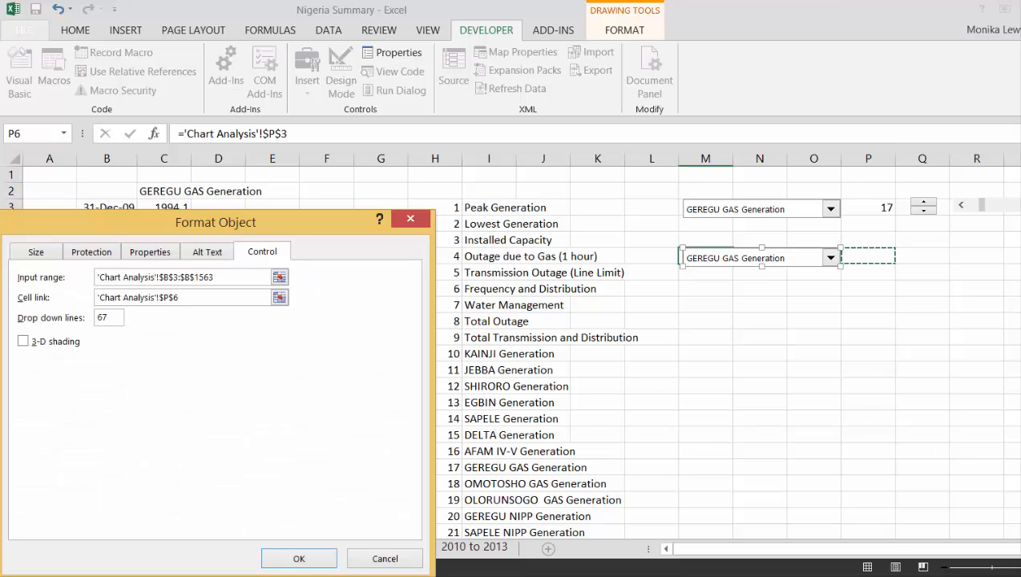
Apply the date combo box's control settings on Chart Analysis and choose 27-Jan-10 from its list.
{"action": "left_click", "coordinate": [292, 559]}
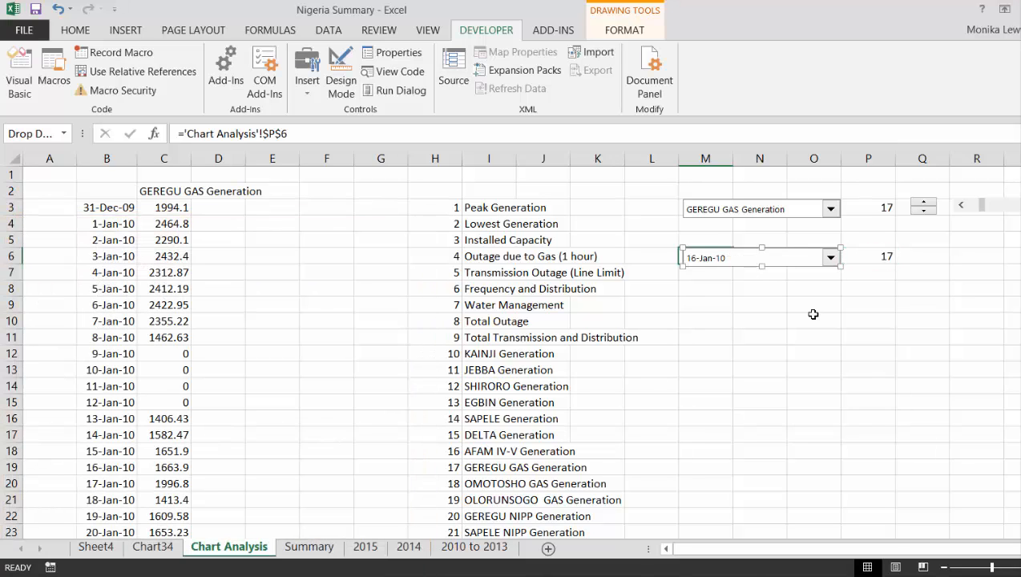
{"action": "left_click", "coordinate": [813, 315]}
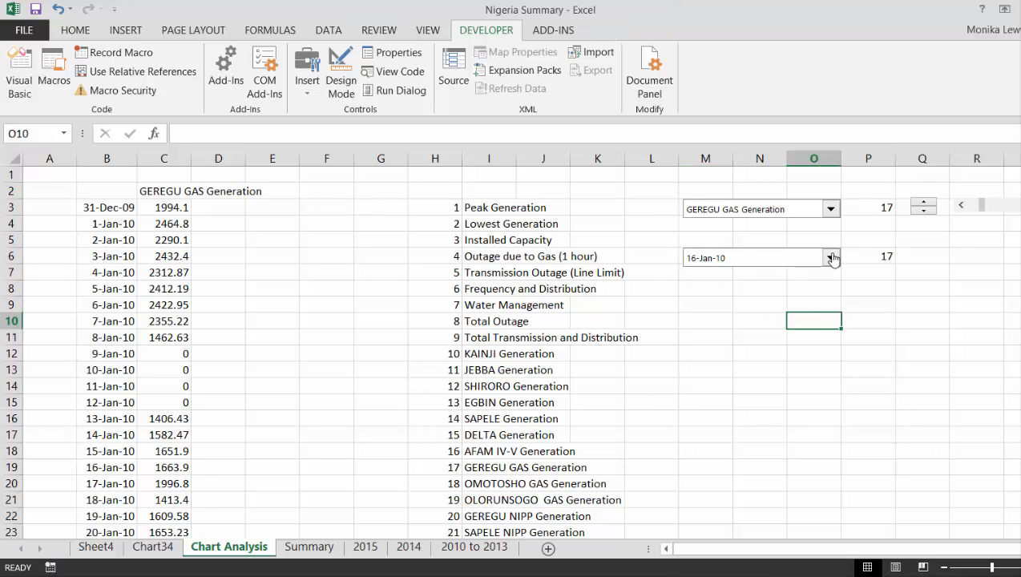
{"action": "left_click", "coordinate": [833, 257]}
{"action": "key", "text": "Escape"}
{"action": "left_click", "coordinate": [831, 258]}
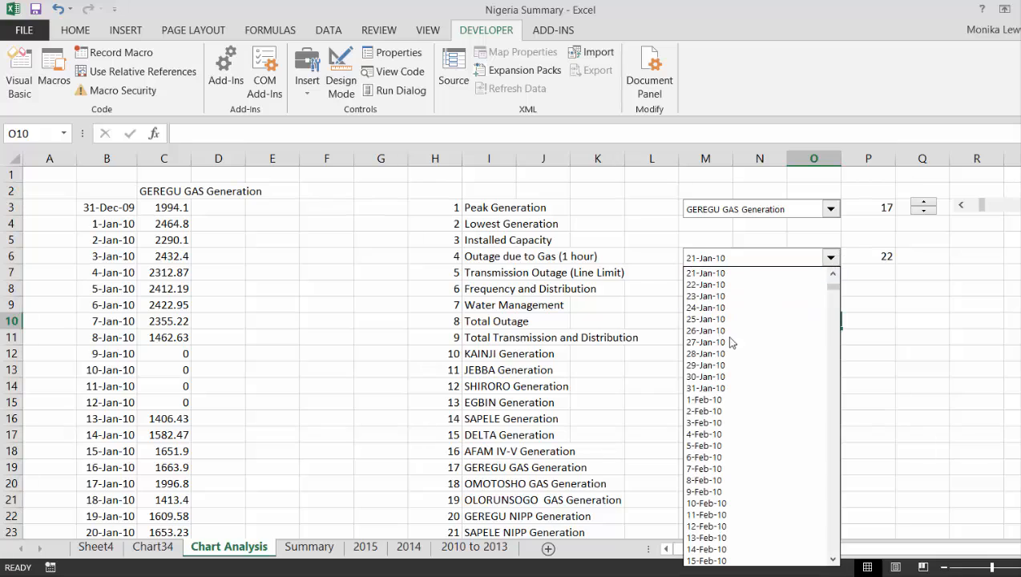
{"action": "left_click", "coordinate": [731, 344]}
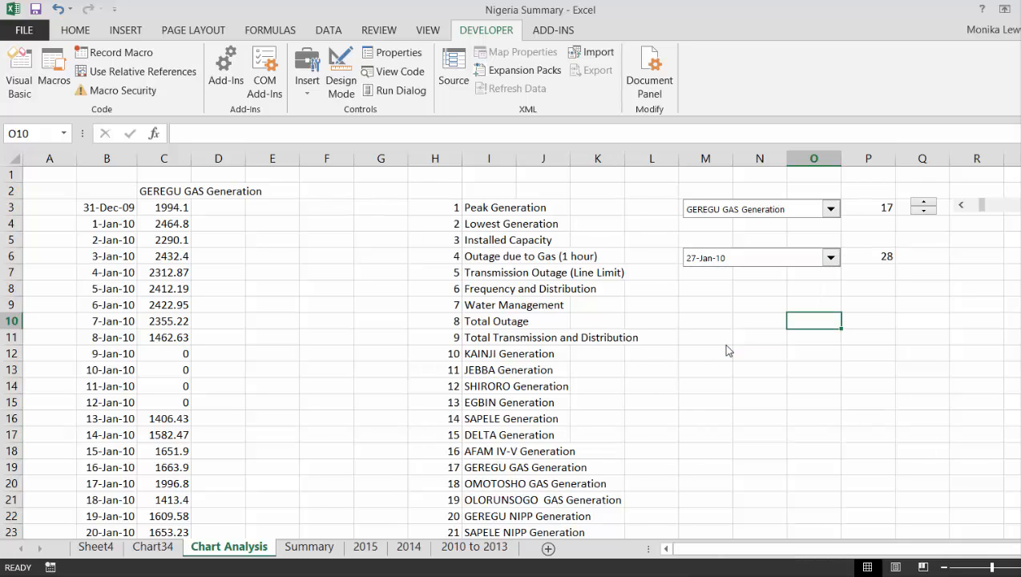
{"action": "left_click", "coordinate": [928, 252]}
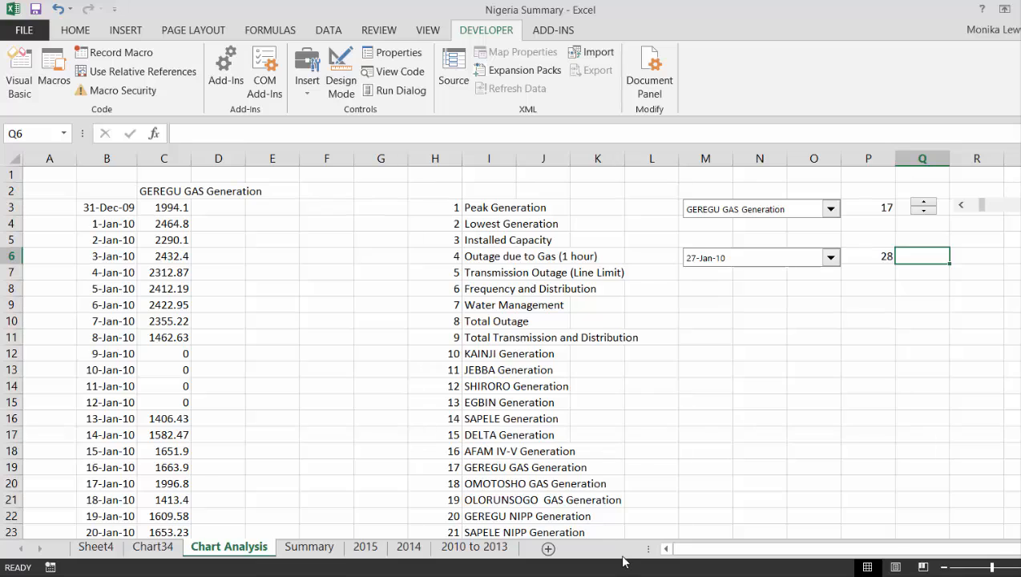
{"action": "left_click", "coordinate": [678, 574]}
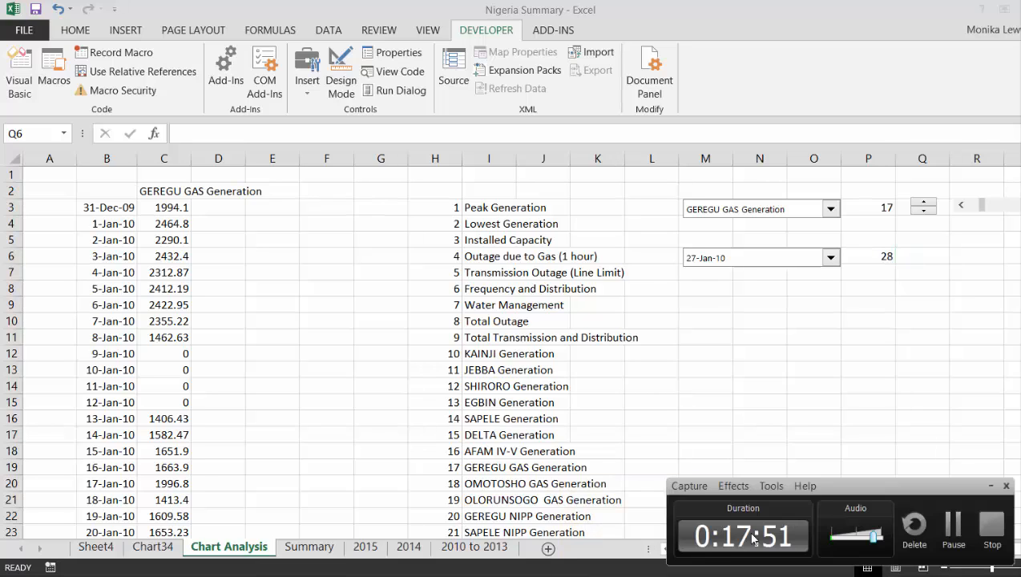
{"action": "left_click", "coordinate": [953, 526]}
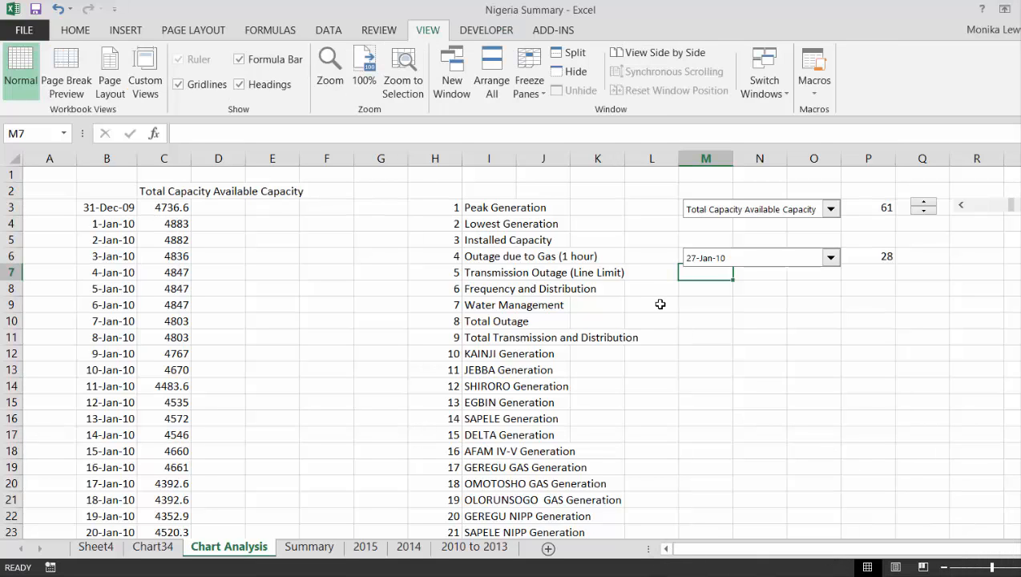
Use the spin button on Chart34 to step the chart back from Total Capacity Available Capacity to JEBBA Available Capacity.
{"action": "key", "text": "ctrl+Page_Up"}
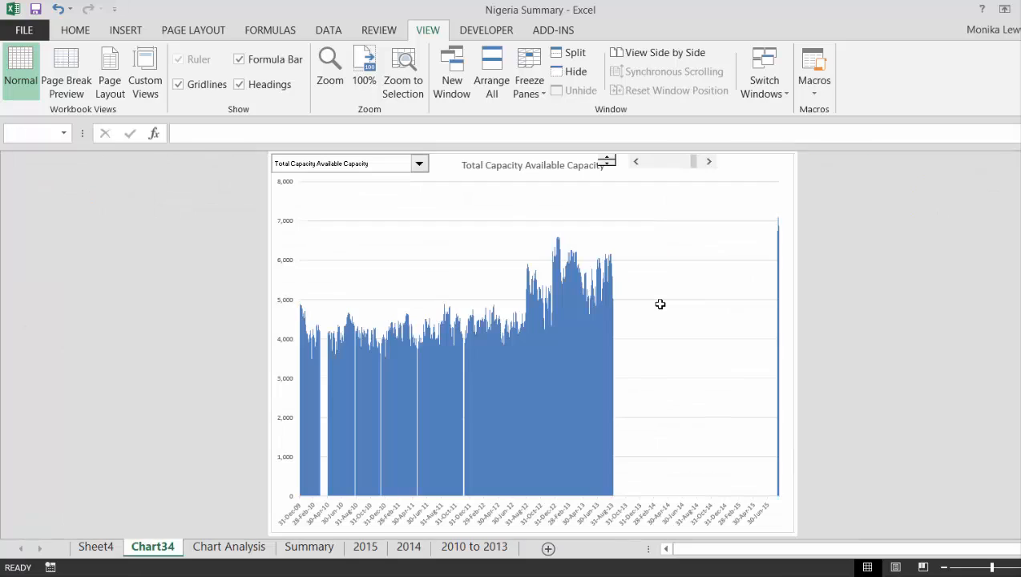
{"action": "left_click", "coordinate": [609, 164]}
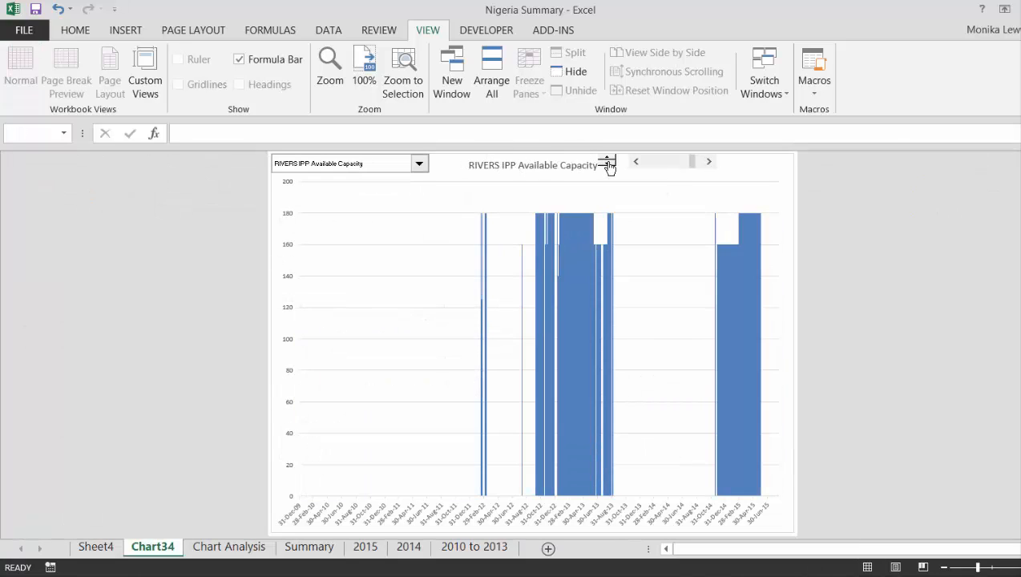
{"action": "left_click", "coordinate": [608, 165]}
{"action": "left_click", "coordinate": [608, 165]}
{"action": "left_click", "coordinate": [608, 164]}
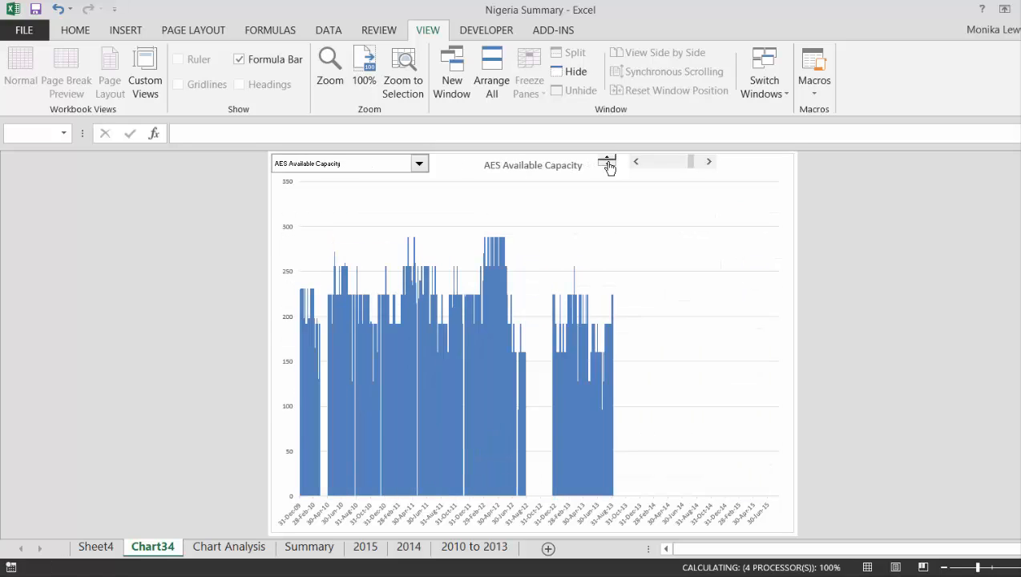
{"action": "left_click", "coordinate": [609, 165]}
{"action": "left_click", "coordinate": [608, 165]}
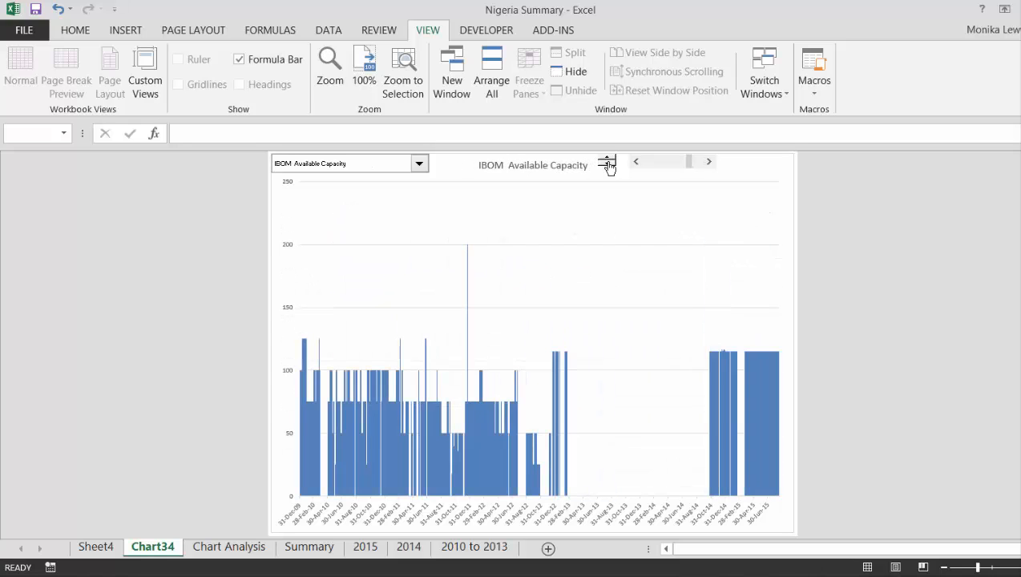
{"action": "left_click", "coordinate": [608, 164]}
{"action": "left_click", "coordinate": [608, 164]}
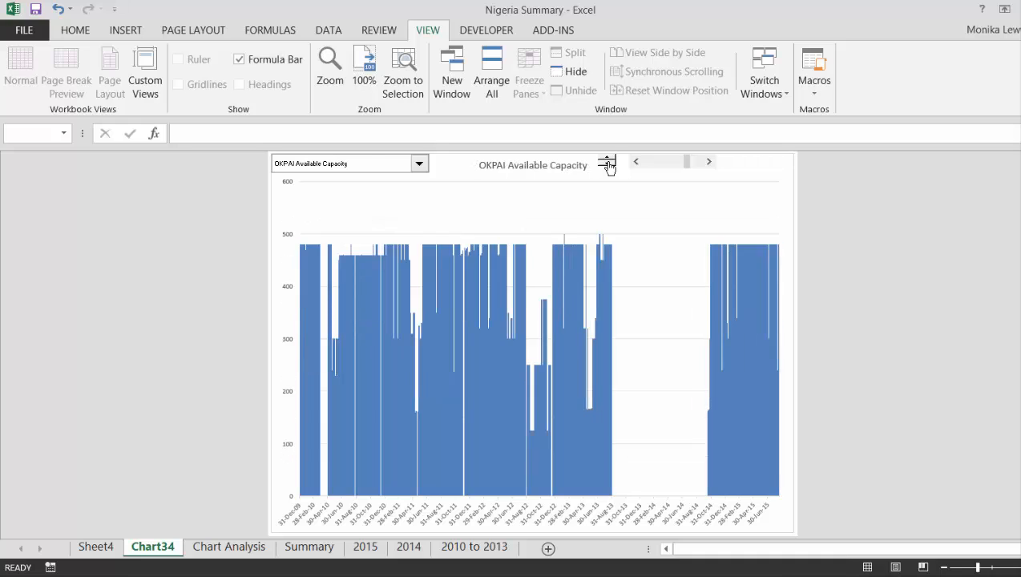
{"action": "left_click", "coordinate": [609, 165]}
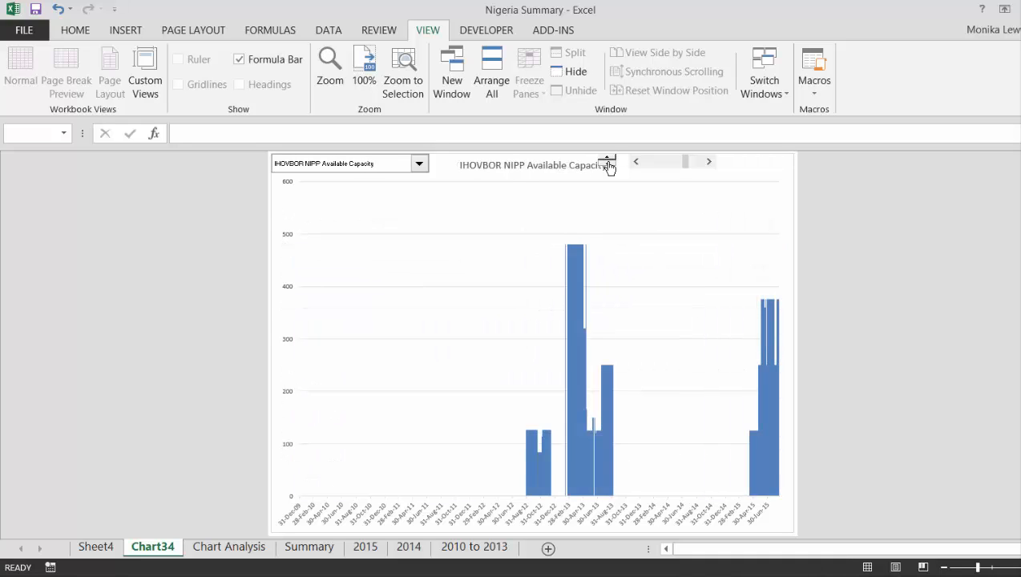
{"action": "left_click", "coordinate": [609, 165]}
{"action": "left_click", "coordinate": [609, 164]}
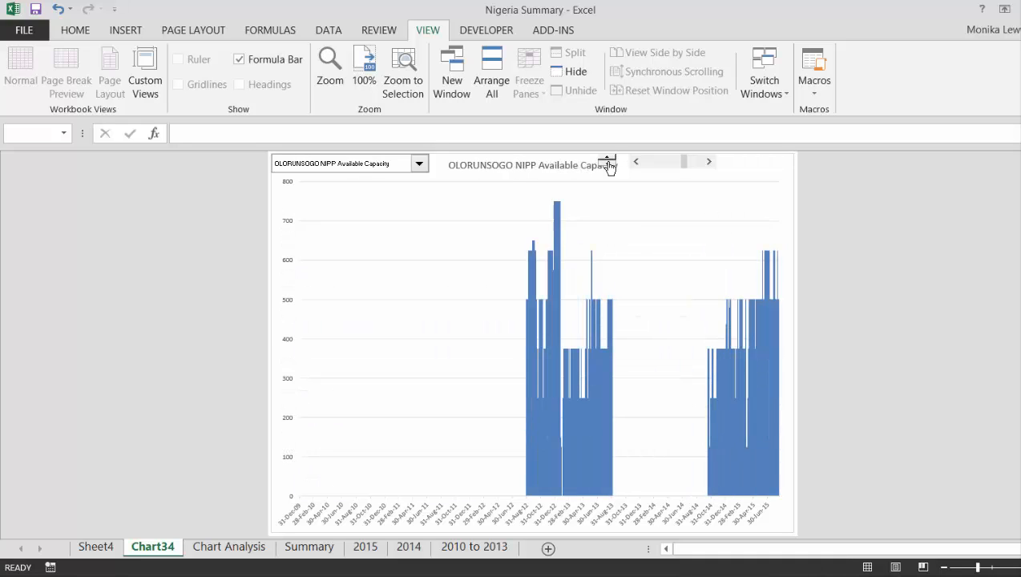
{"action": "left_click", "coordinate": [608, 164]}
{"action": "left_click", "coordinate": [609, 164]}
{"action": "left_click", "coordinate": [608, 165]}
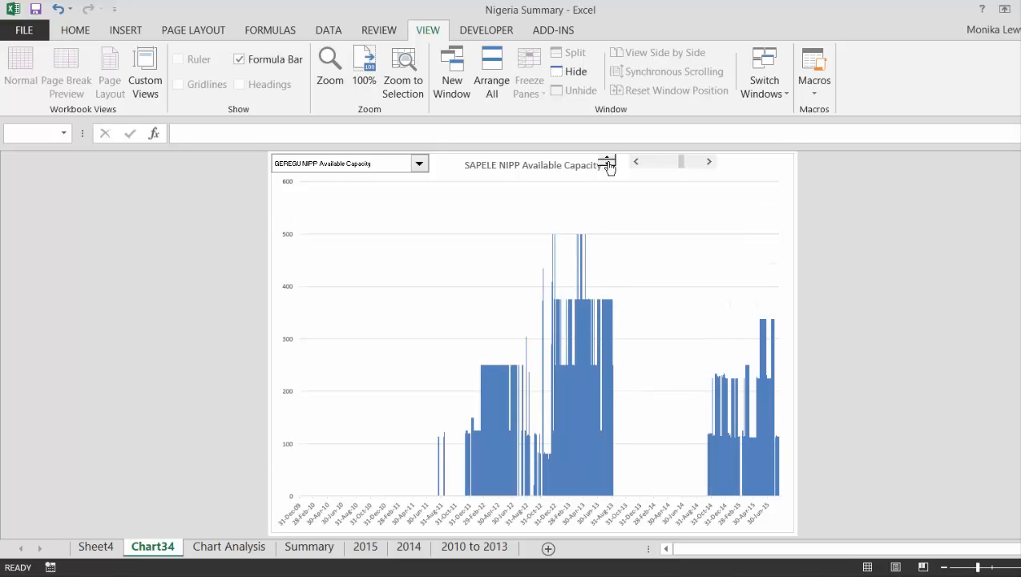
{"action": "left_click", "coordinate": [609, 164]}
{"action": "left_click", "coordinate": [608, 164]}
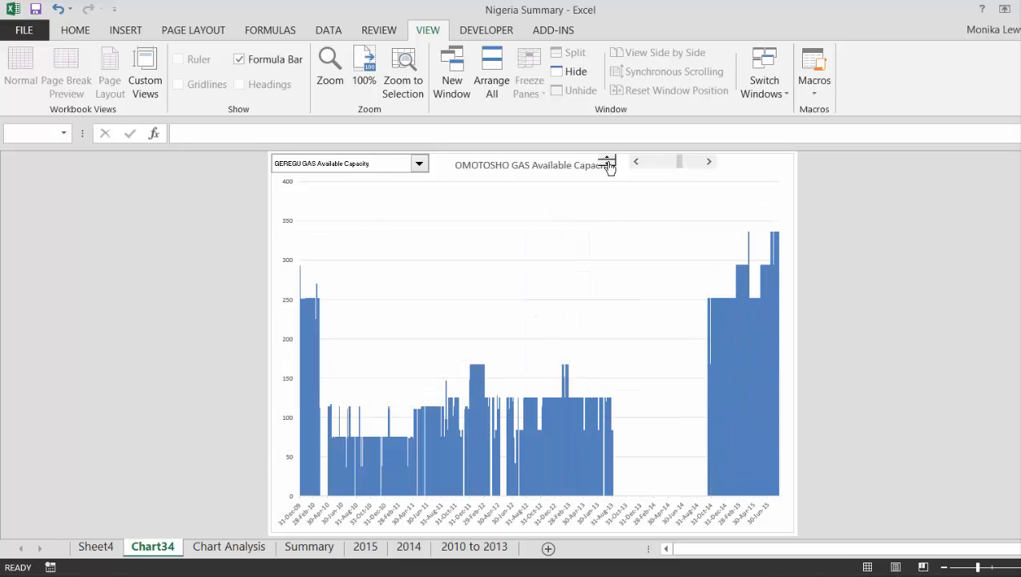
{"action": "left_click", "coordinate": [608, 164]}
{"action": "left_click", "coordinate": [609, 164]}
{"action": "left_click", "coordinate": [609, 164]}
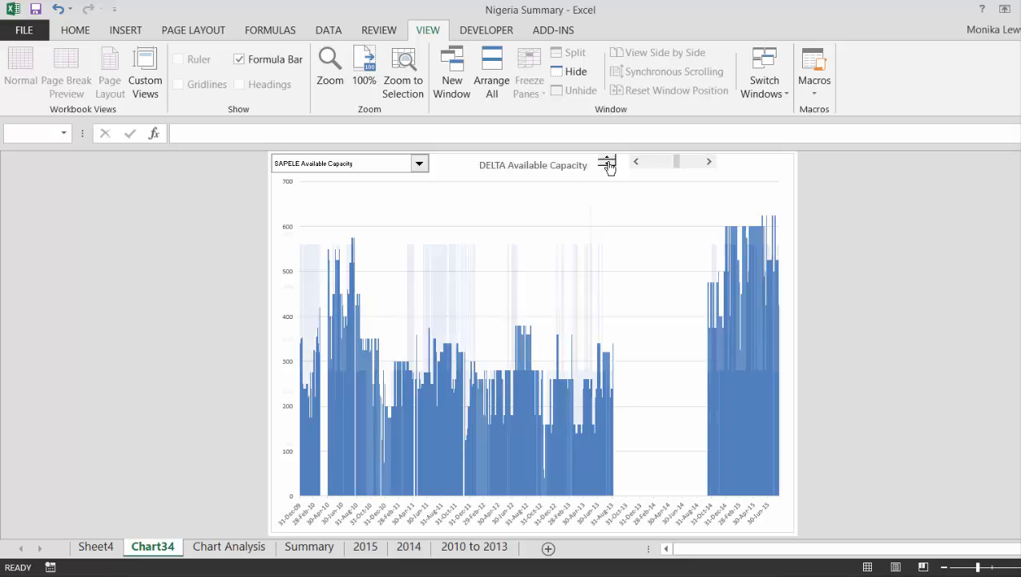
{"action": "left_click", "coordinate": [609, 165]}
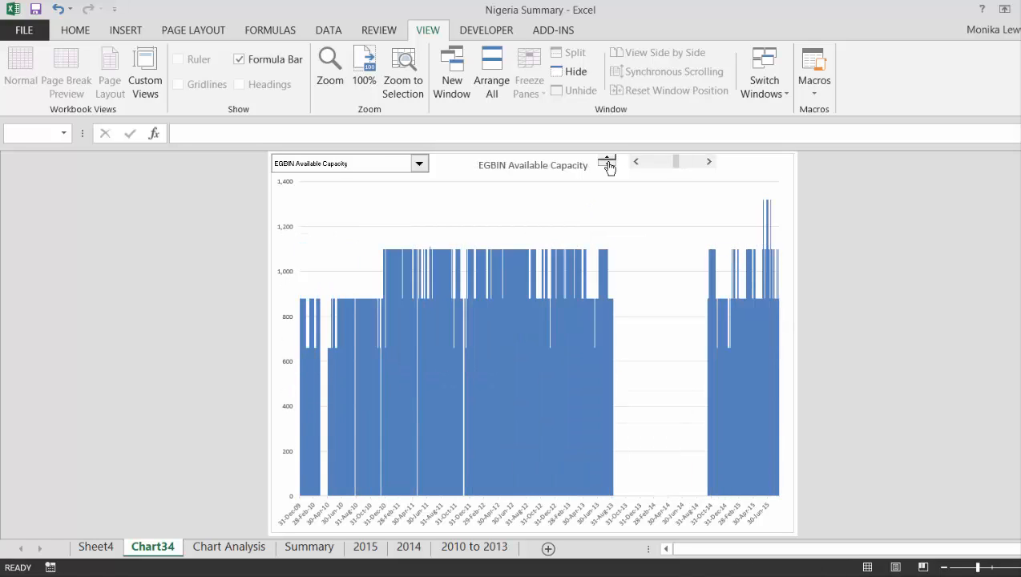
{"action": "left_click", "coordinate": [609, 165]}
{"action": "left_click", "coordinate": [608, 164]}
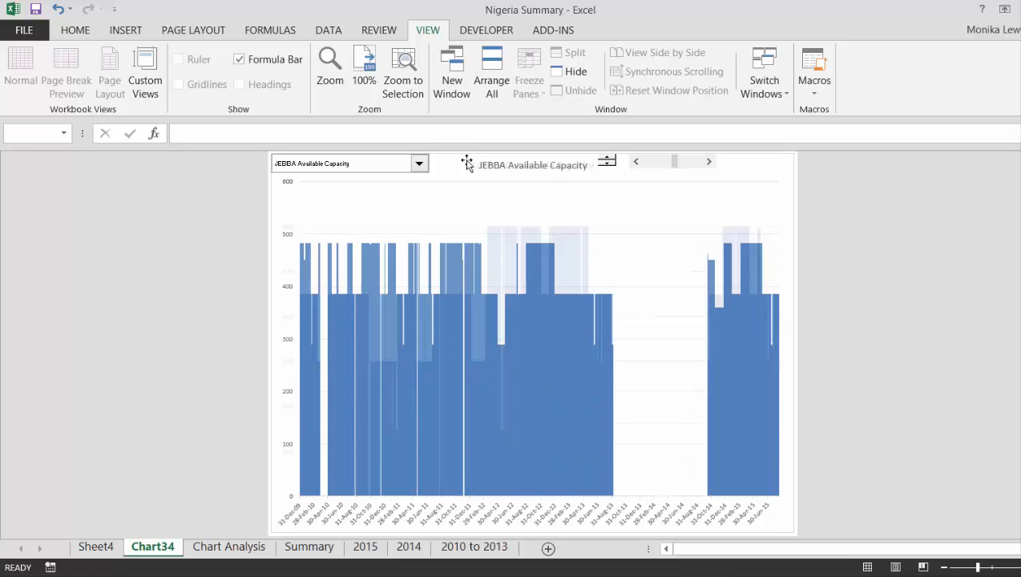
Choose ASCO Generation in the series combo box on Chart34.
{"action": "left_click", "coordinate": [418, 164]}
{"action": "key", "text": "Up"}
{"action": "key", "text": "Up"}
{"action": "key", "text": "Up"}
{"action": "key", "text": "Up"}
{"action": "key", "text": "Up"}
{"action": "key", "text": "Up"}
{"action": "key", "text": "Up"}
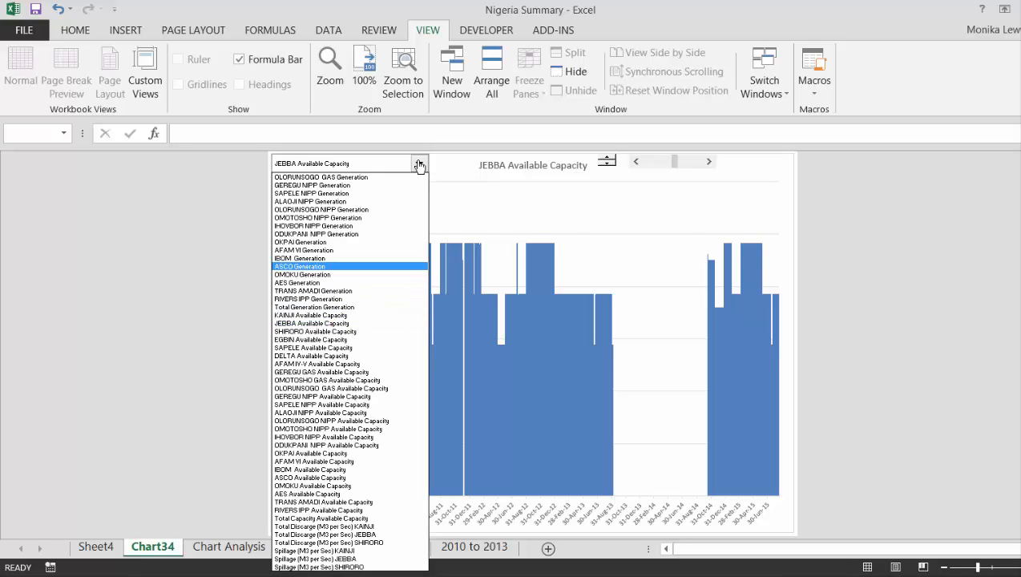
{"action": "key", "text": "Return"}
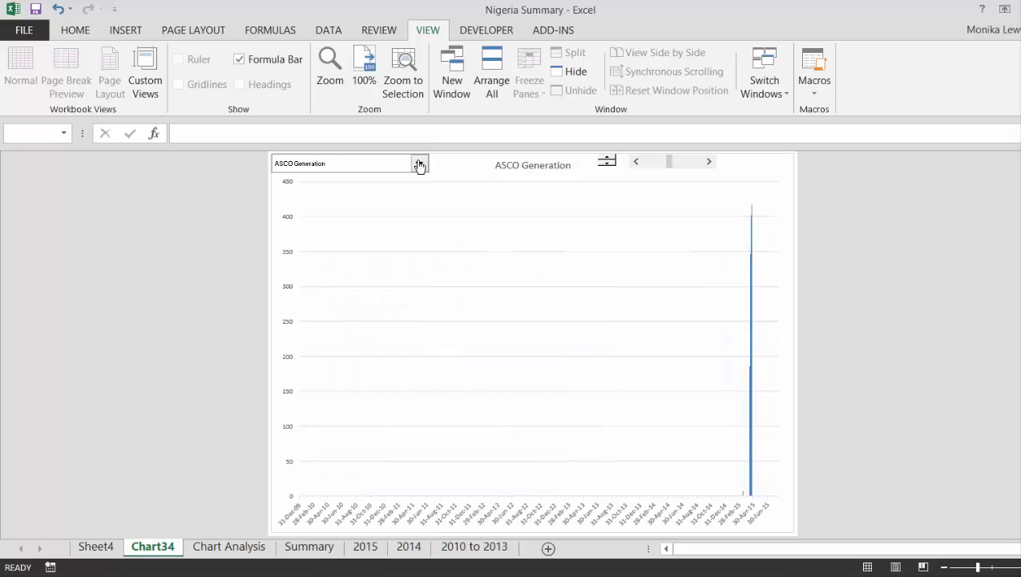
Switch the Chart34 series selection to OKPAI Generation.
{"action": "left_click", "coordinate": [418, 163]}
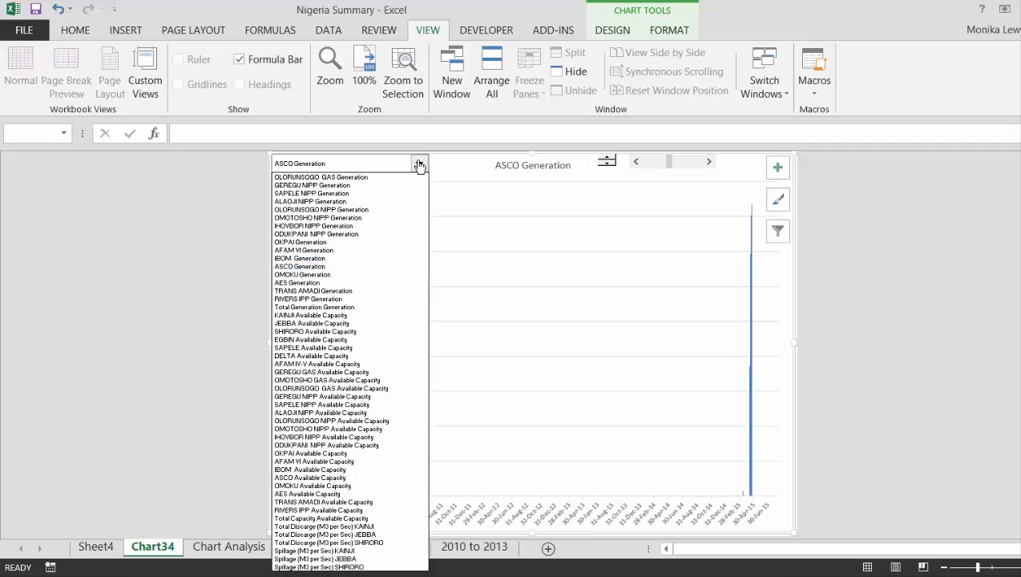
{"action": "key", "text": "Up"}
{"action": "key", "text": "Up"}
{"action": "key", "text": "Up"}
{"action": "key", "text": "Return"}
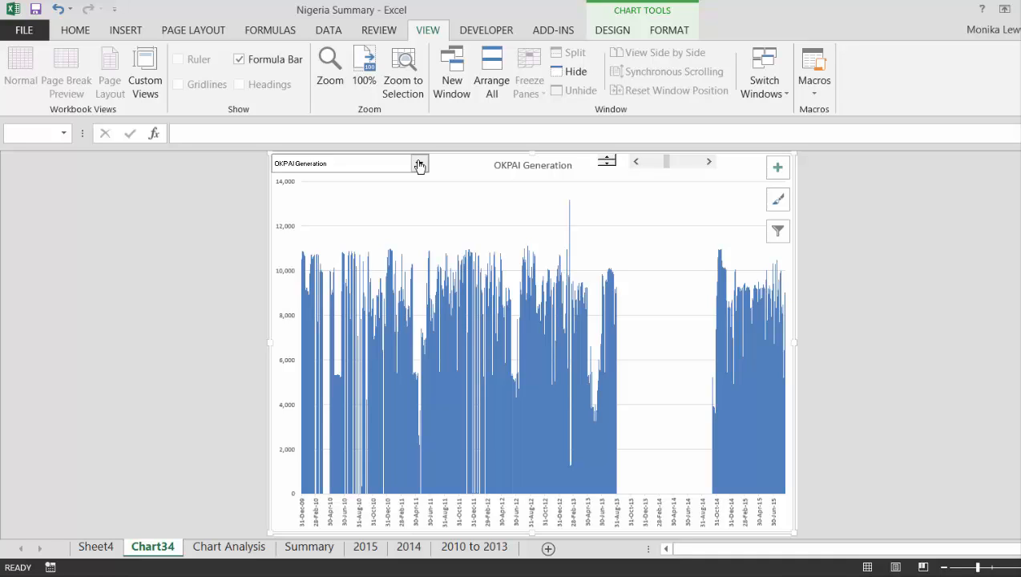
Chart Total Generation Generation on Chart34 for comparison, and return the selection to Total Capacity Available Capacity.
{"action": "left_click", "coordinate": [419, 165]}
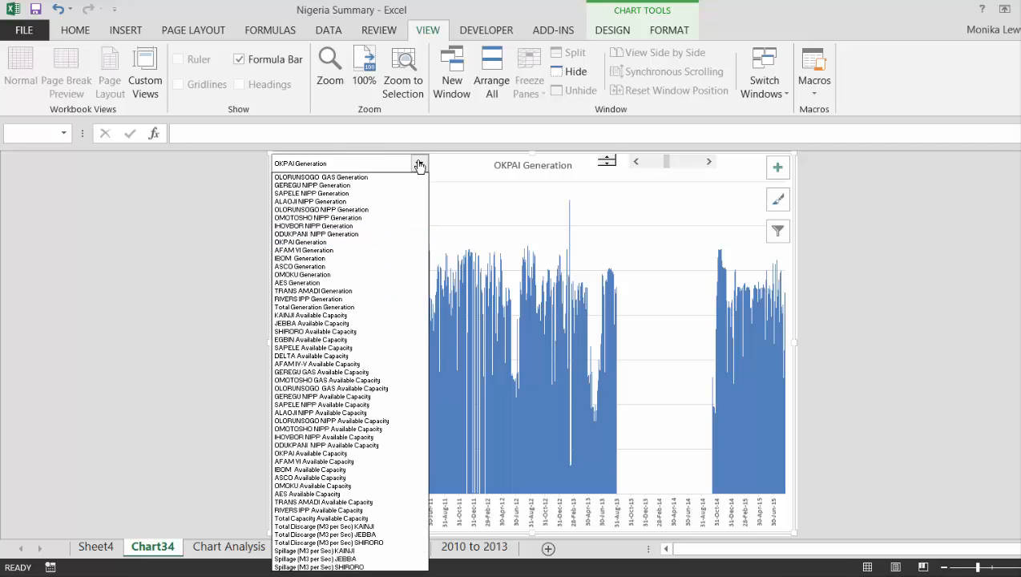
{"action": "key", "text": "Down"}
{"action": "key", "text": "Down"}
{"action": "key", "text": "Down"}
{"action": "key", "text": "Down"}
{"action": "key", "text": "Up"}
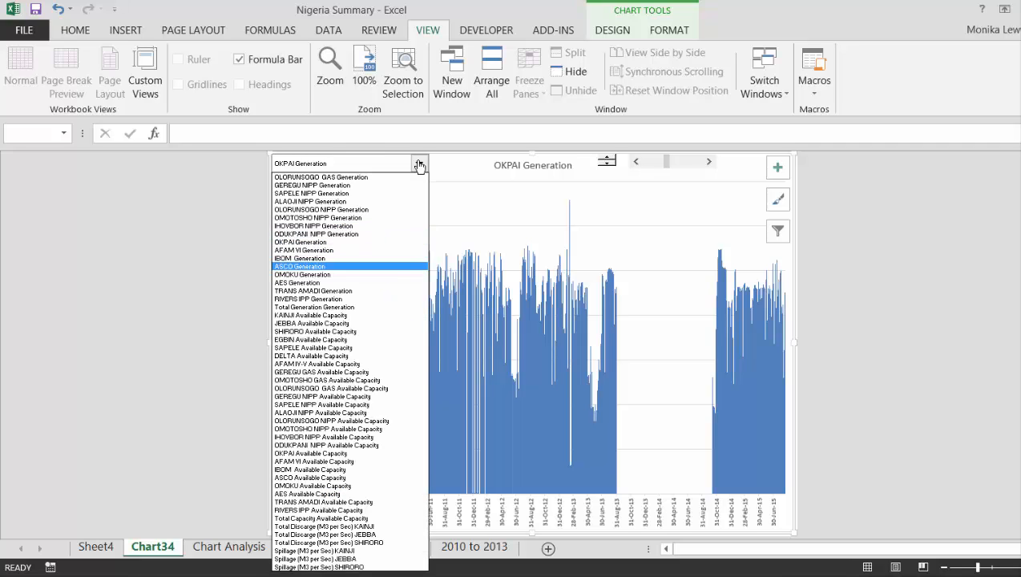
{"action": "key", "text": "Down"}
{"action": "key", "text": "Down"}
{"action": "key", "text": "Down"}
{"action": "key", "text": "Down"}
{"action": "key", "text": "Down"}
{"action": "key", "text": "Return"}
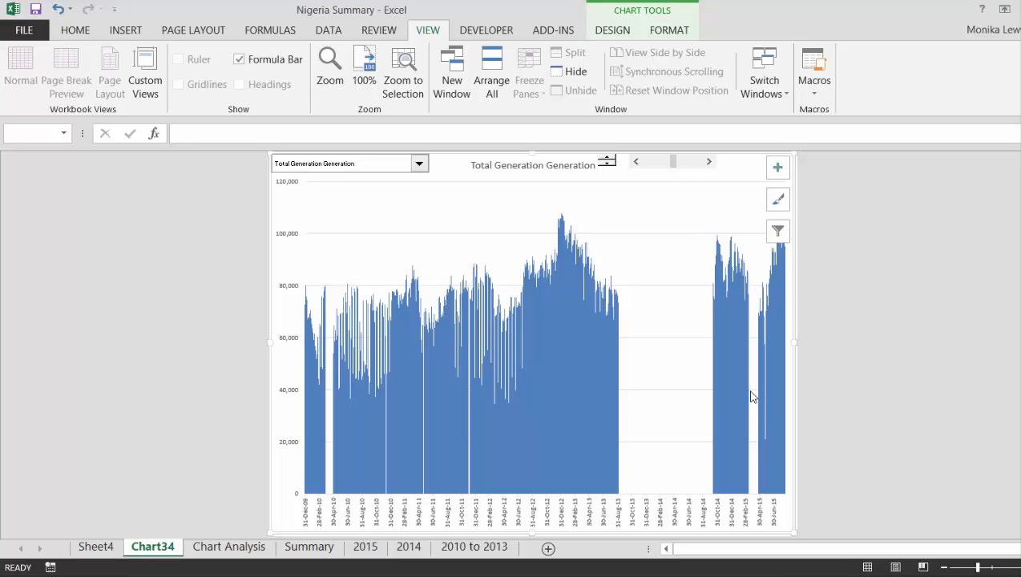
{"action": "left_click", "coordinate": [418, 164]}
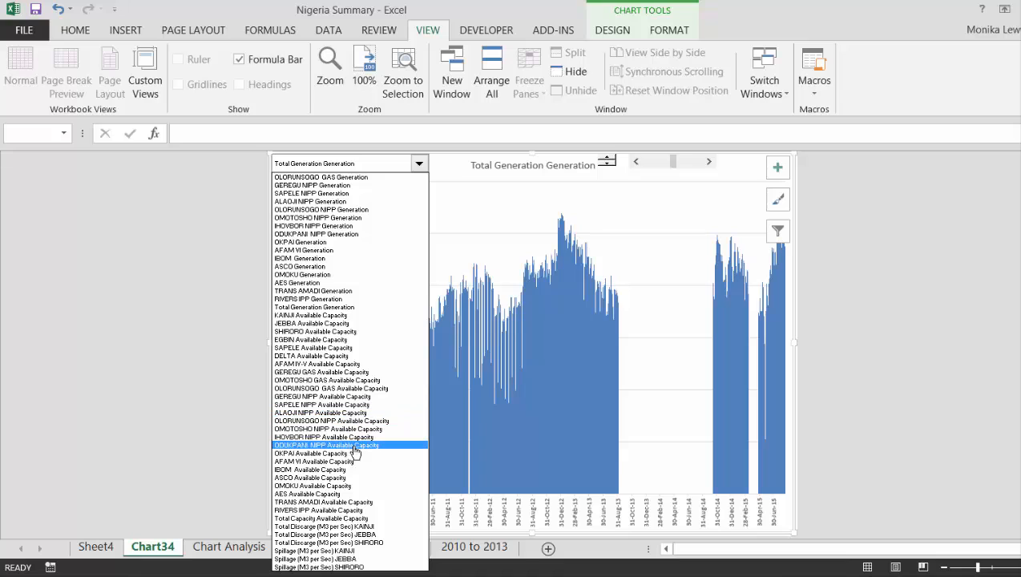
{"action": "left_click", "coordinate": [347, 519]}
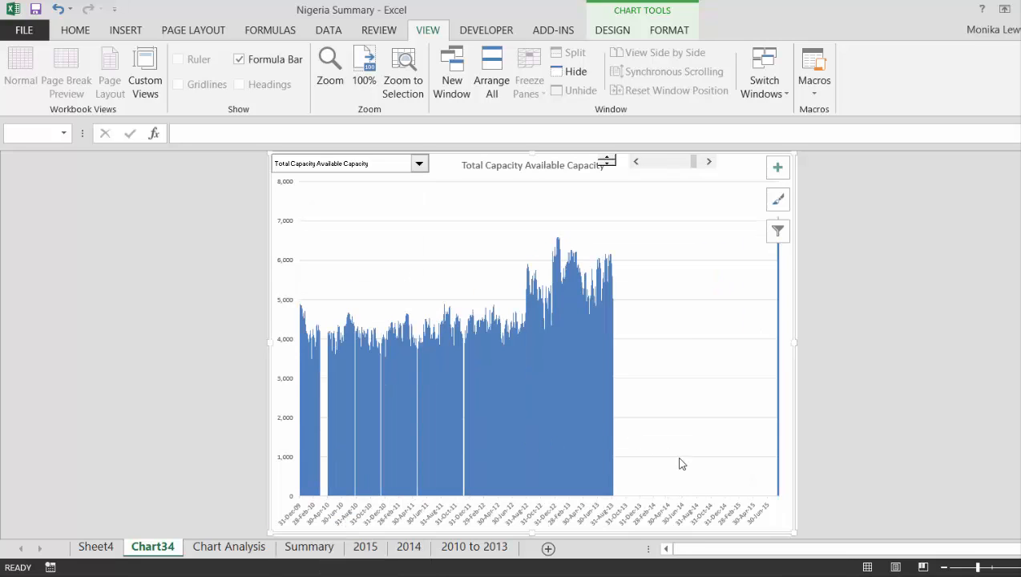
Examine the Total Capacity values and formulas in column BL on Summary, from the first dates to the last rows in August 2015.
{"action": "key", "text": "ctrl+Page_Down"}
{"action": "key", "text": "ctrl+Page_Down"}
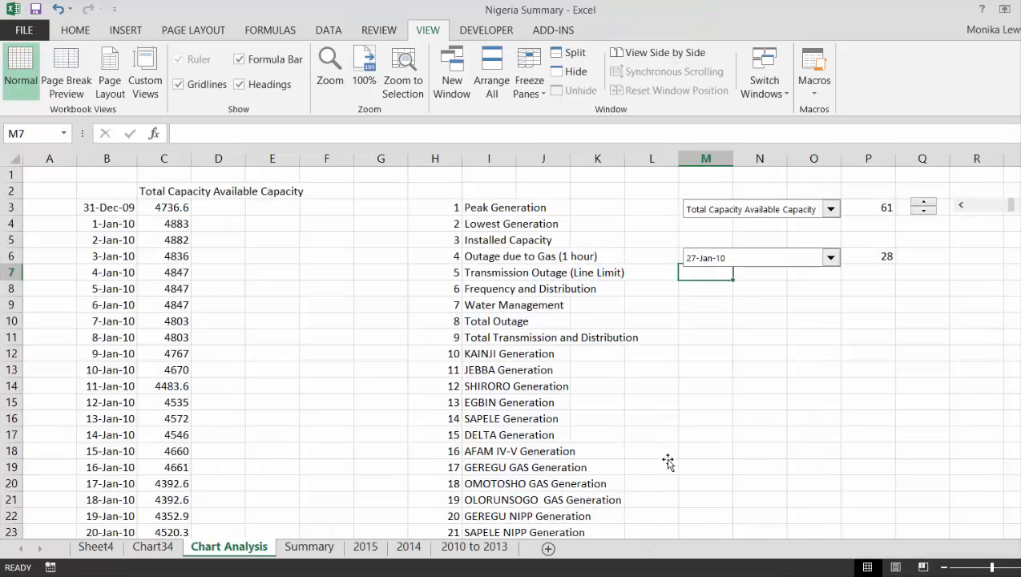
{"action": "key", "text": "Right"}
{"action": "key", "text": "Right"}
{"action": "key", "text": "Left"}
{"action": "key", "text": "Left"}
{"action": "key", "text": "Left"}
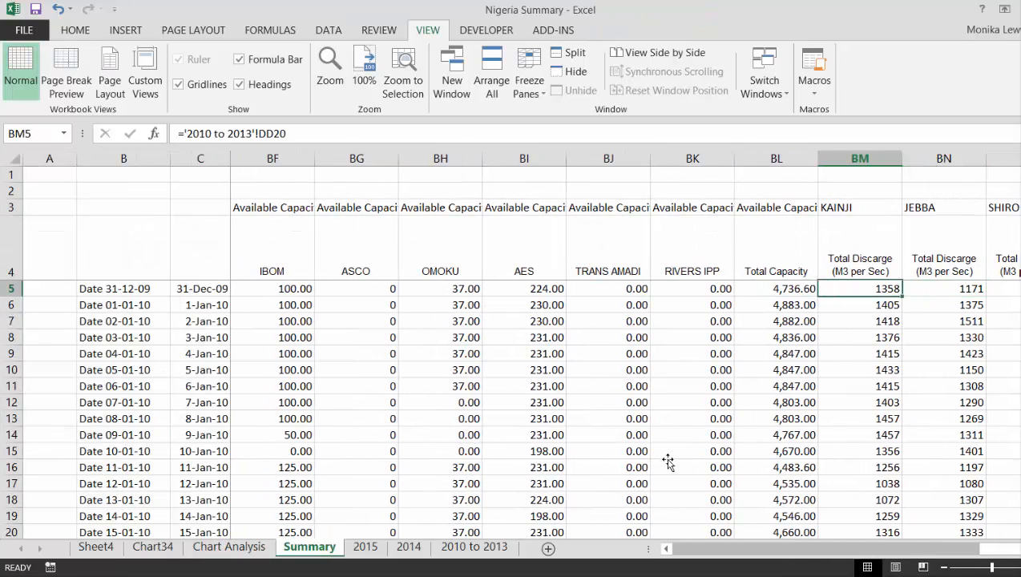
{"action": "key", "text": "Right"}
{"action": "key", "text": "Down"}
{"action": "key", "text": "Down"}
{"action": "key", "text": "Down"}
{"action": "key", "text": "Down"}
{"action": "key", "text": "Down"}
{"action": "key", "text": "Down"}
{"action": "key", "text": "Down"}
{"action": "key", "text": "Down"}
{"action": "key", "text": "Down"}
{"action": "key", "text": "Down"}
{"action": "key", "text": "Down"}
{"action": "key", "text": "Down"}
{"action": "key", "text": "Down"}
{"action": "key", "text": "Down"}
{"action": "key", "text": "Down"}
{"action": "key", "text": "Down"}
{"action": "key", "text": "Down"}
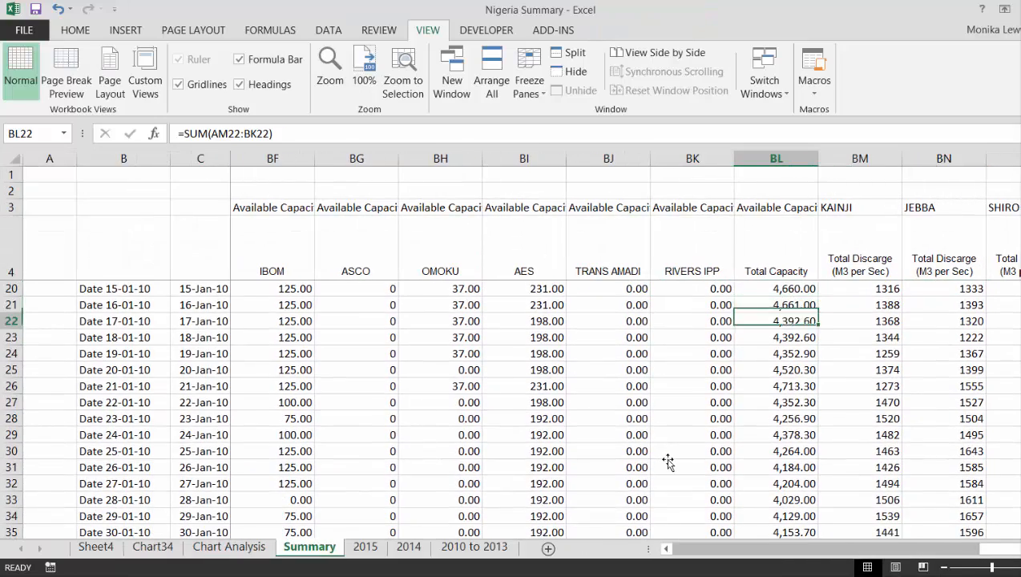
{"action": "key", "text": "ctrl+Down"}
{"action": "key", "text": "Up"}
{"action": "key", "text": "Up"}
{"action": "key", "text": "Up"}
{"action": "key", "text": "Up"}
{"action": "key", "text": "Up"}
{"action": "key", "text": "Up"}
{"action": "key", "text": "Up"}
{"action": "key", "text": "Up"}
{"action": "key", "text": "Up"}
{"action": "key", "text": "Up"}
{"action": "key", "text": "Up"}
{"action": "key", "text": "Up"}
{"action": "key", "text": "Up"}
{"action": "key", "text": "Up"}
{"action": "key", "text": "Up"}
{"action": "key", "text": "Up"}
{"action": "key", "text": "Up"}
{"action": "key", "text": "Up"}
{"action": "key", "text": "Up"}
{"action": "key", "text": "Up"}
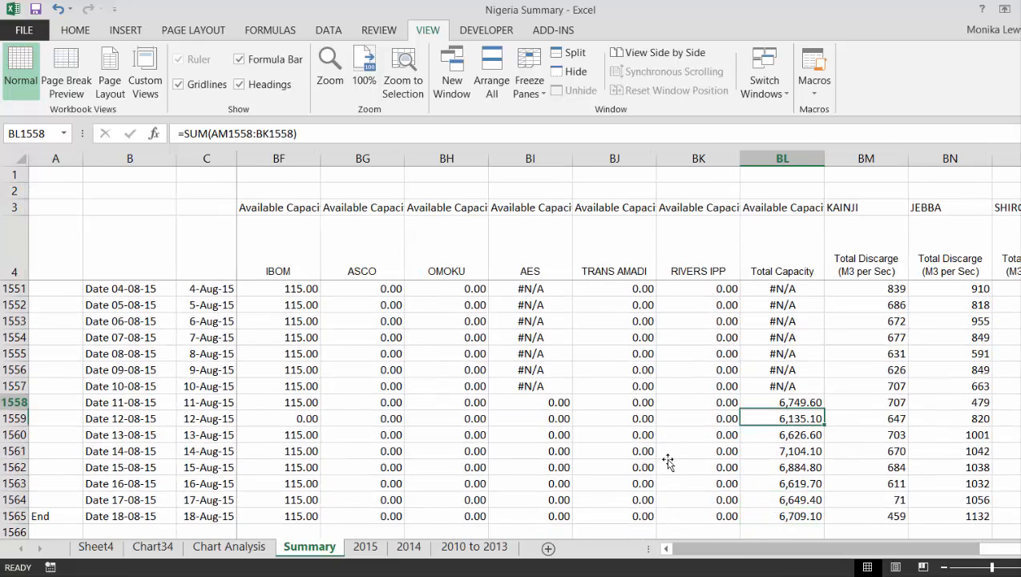
Examine the Available Capacity columns that feed Total Capacity in the 20-Jul-15 row on Summary, including the AES cell BI1536.
{"action": "key", "text": "Left"}
{"action": "key", "text": "Left"}
{"action": "key", "text": "Left"}
{"action": "key", "text": "Left"}
{"action": "key", "text": "Left"}
{"action": "key", "text": "Left"}
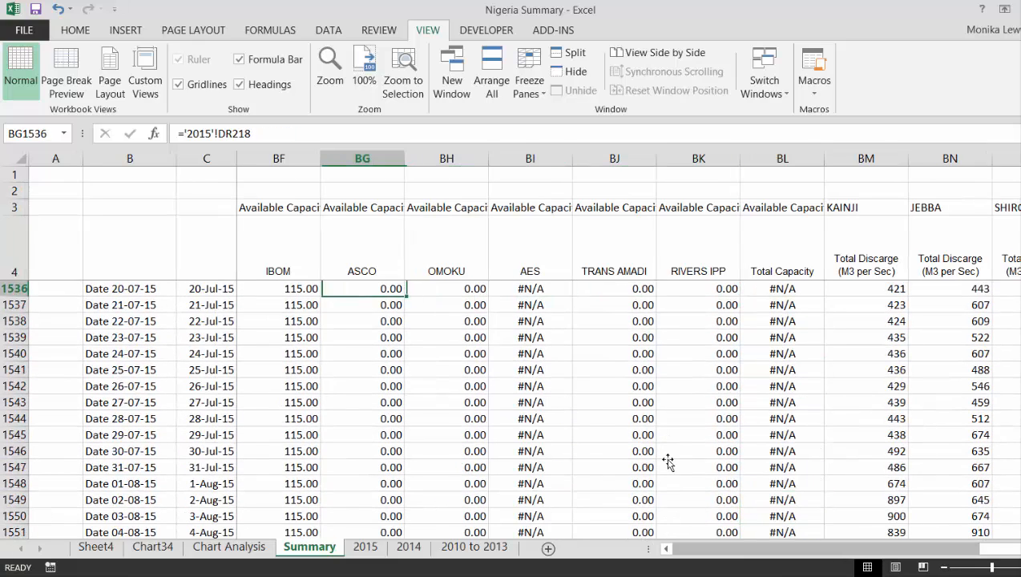
{"action": "key", "text": "Right"}
{"action": "key", "text": "Right"}
{"action": "key", "text": "Right"}
{"action": "key", "text": "Left"}
{"action": "key", "text": "Left"}
{"action": "key", "text": "Left"}
{"action": "key", "text": "Left"}
{"action": "key", "text": "Left"}
{"action": "key", "text": "Left"}
{"action": "key", "text": "Left"}
{"action": "key", "text": "Left"}
{"action": "key", "text": "Left"}
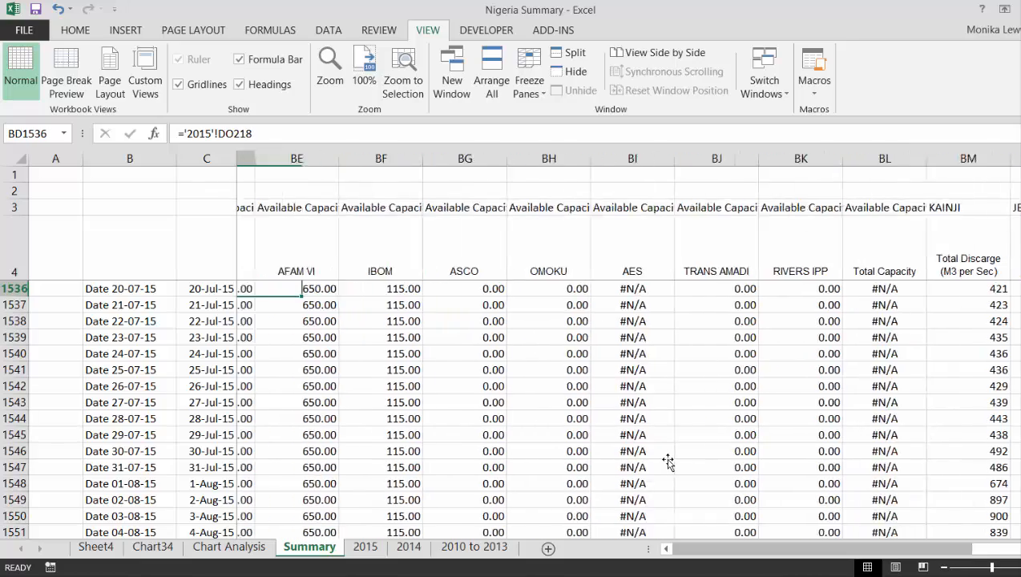
{"action": "key", "text": "Right"}
{"action": "key", "text": "Right"}
{"action": "key", "text": "Right"}
{"action": "key", "text": "Right"}
{"action": "key", "text": "Right"}
{"action": "key", "text": "Right"}
{"action": "key", "text": "Right"}
{"action": "key", "text": "Right"}
{"action": "key", "text": "Right"}
{"action": "key", "text": "Right"}
{"action": "key", "text": "Right"}
{"action": "key", "text": "Right"}
{"action": "key", "text": "Right"}
{"action": "key", "text": "Right"}
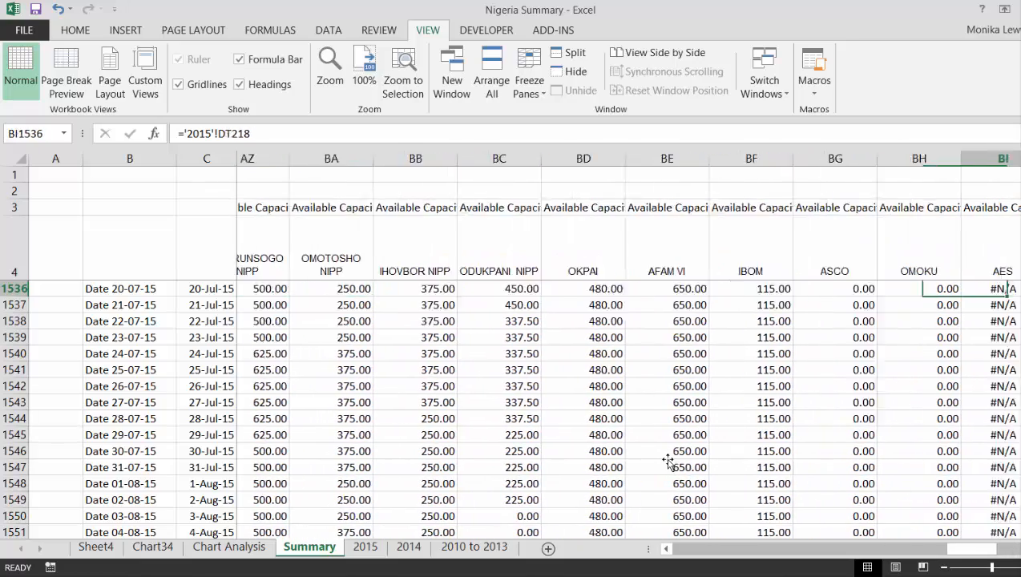
Inspect the 20-Jul-15 Available Capacity cells on Summary between AES and OLORUNSOGO NIPP, with their references to the 2015 sheet.
{"action": "key", "text": "Left"}
{"action": "key", "text": "Left"}
{"action": "key", "text": "Left"}
{"action": "key", "text": "Left"}
{"action": "key", "text": "Left"}
{"action": "key", "text": "Left"}
{"action": "key", "text": "Left"}
{"action": "key", "text": "Left"}
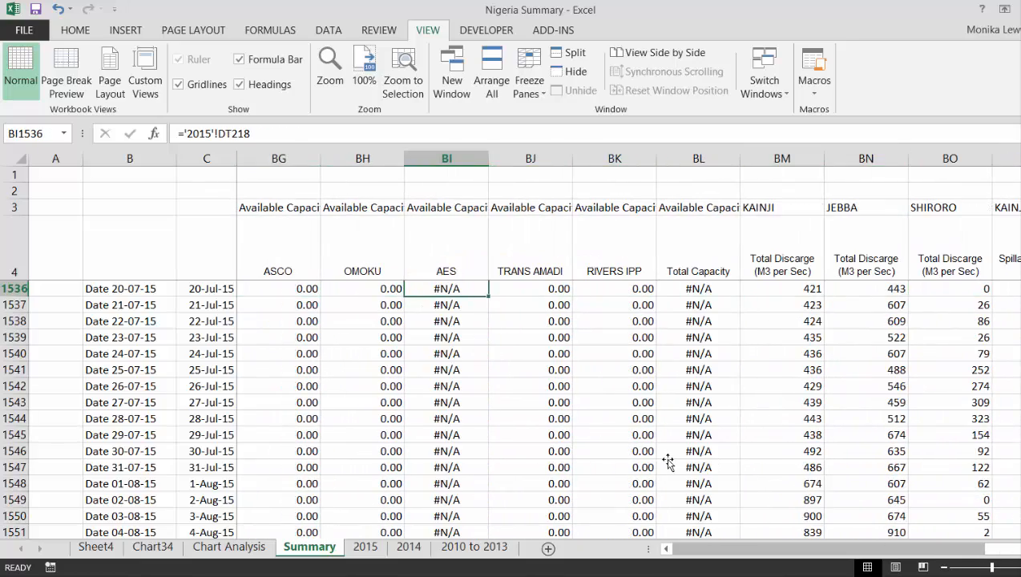
{"action": "key", "text": "Right"}
{"action": "key", "text": "Right"}
{"action": "key", "text": "Right"}
{"action": "key", "text": "Left"}
{"action": "key", "text": "Left"}
{"action": "key", "text": "Left"}
{"action": "key", "text": "Left"}
{"action": "key", "text": "Left"}
{"action": "key", "text": "Left"}
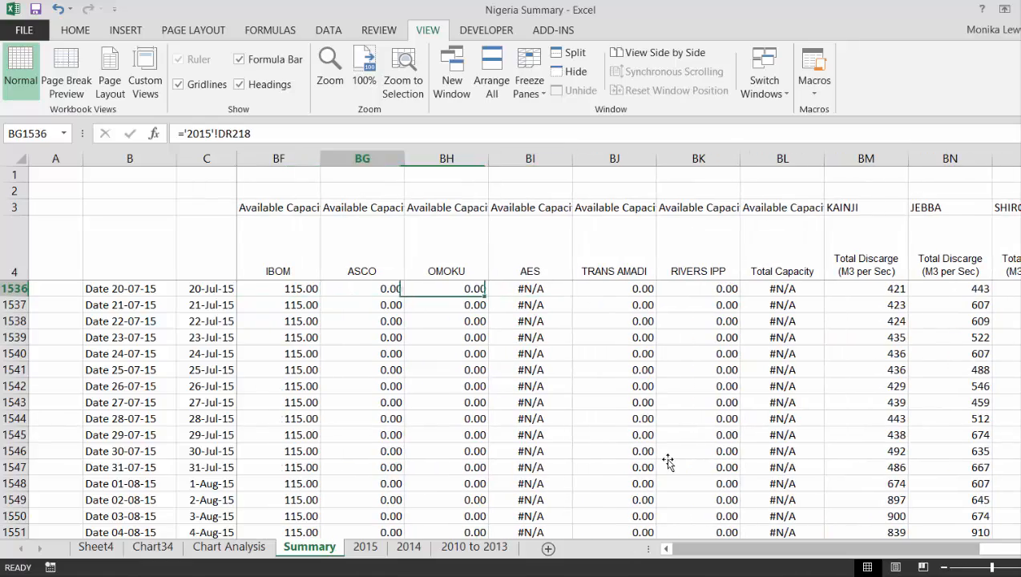
{"action": "key", "text": "Left"}
{"action": "key", "text": "Left"}
{"action": "key", "text": "Left"}
{"action": "key", "text": "Left"}
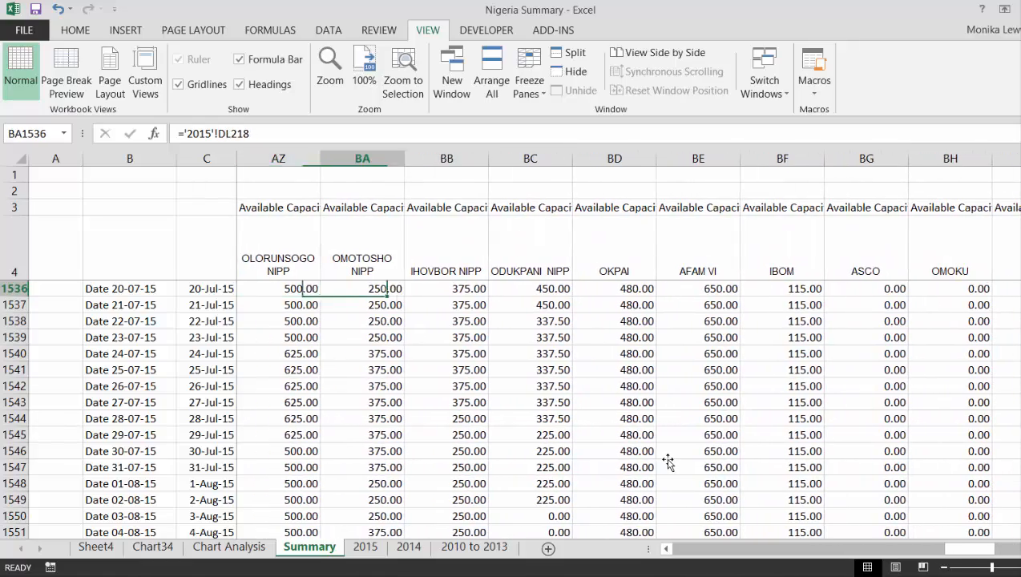
{"action": "key", "text": "Right"}
{"action": "key", "text": "Right"}
{"action": "key", "text": "Right"}
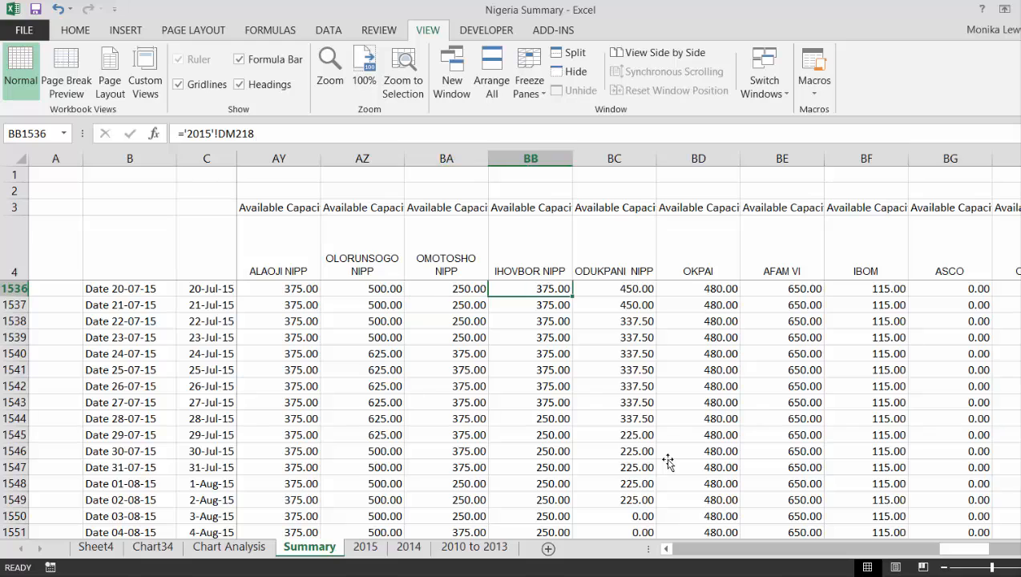
Go back along the 20-Jul-15 row to Total Capacity cell BL1536 and examine its SUM formula.
{"action": "key", "text": "Right"}
{"action": "key", "text": "Right"}
{"action": "key", "text": "Right"}
{"action": "key", "text": "Right"}
{"action": "key", "text": "Right"}
{"action": "key", "text": "Right"}
{"action": "key", "text": "Right"}
{"action": "key", "text": "Right"}
{"action": "key", "text": "Right"}
{"action": "key", "text": "Right"}
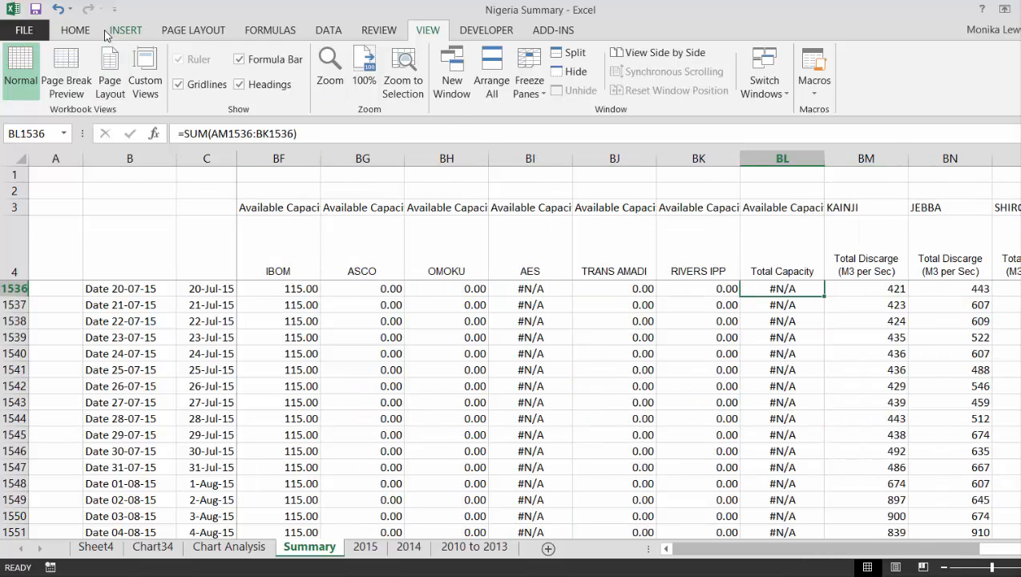
Create a new macro called FUNCTIONS in this workbook and open its code in the Visual Basic editor.
{"action": "left_click", "coordinate": [485, 32]}
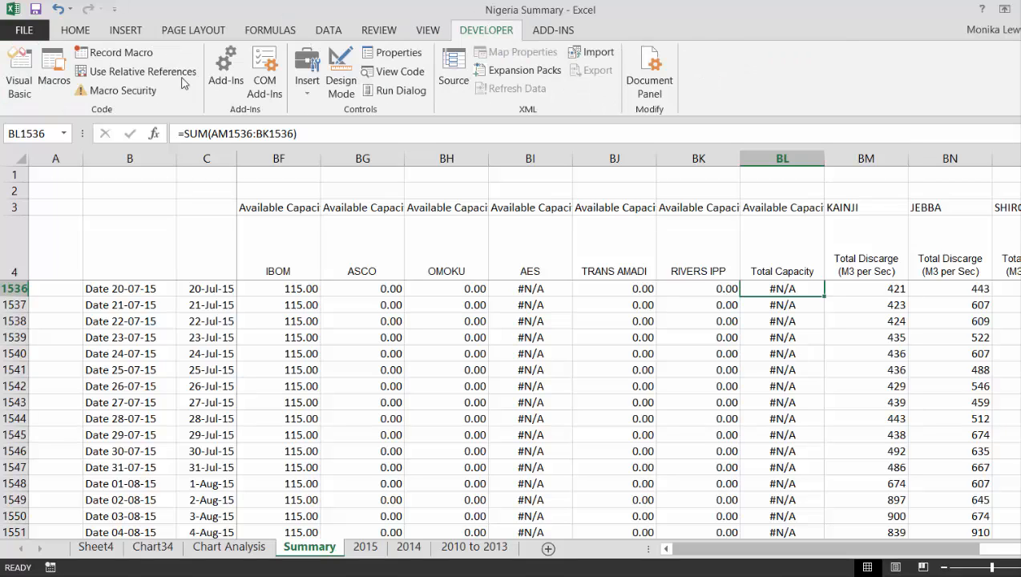
{"action": "left_click", "coordinate": [55, 63]}
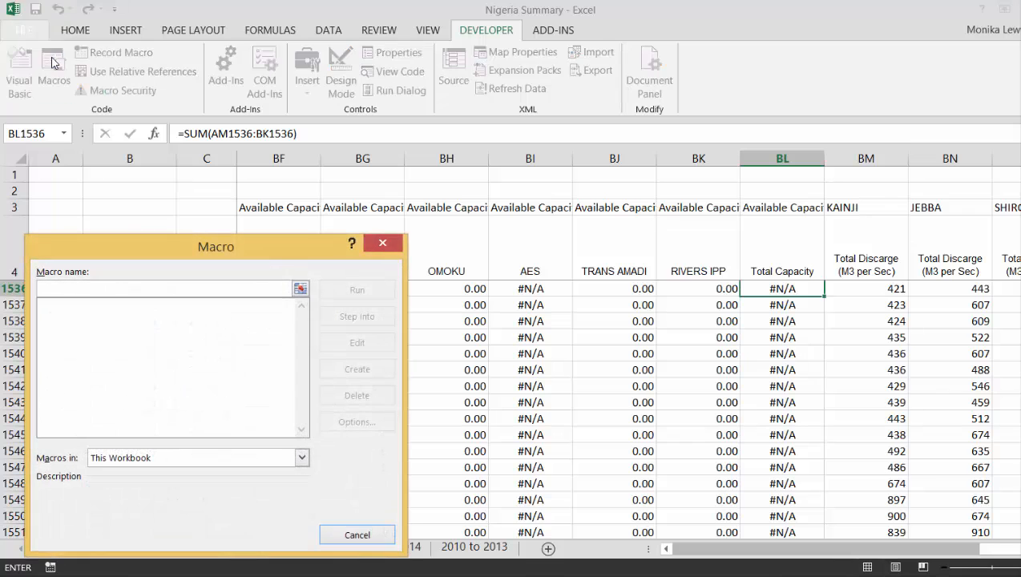
{"action": "type", "text": "FUNC"}
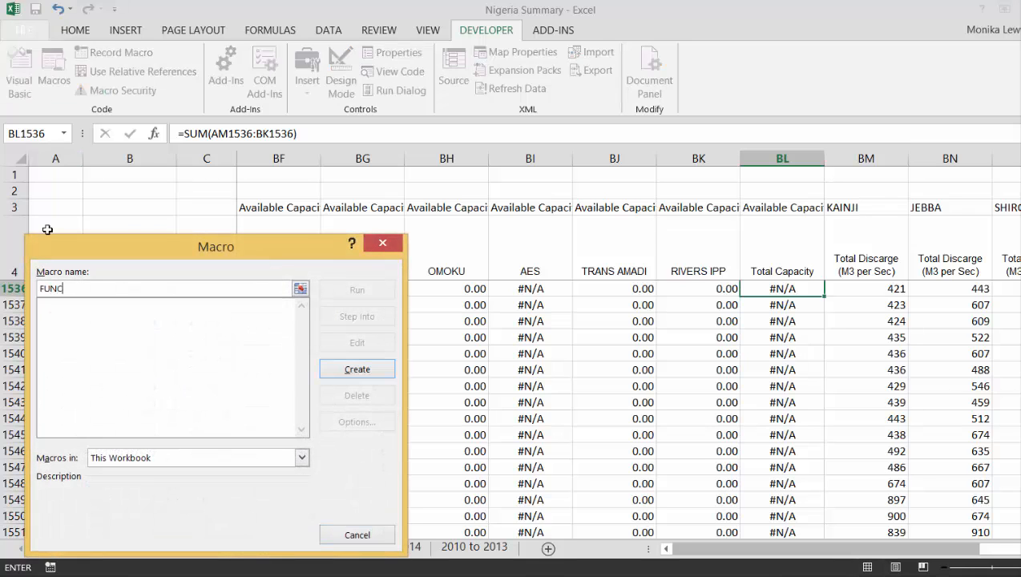
{"action": "type", "text": "TIONS"}
{"action": "key", "text": "Return"}
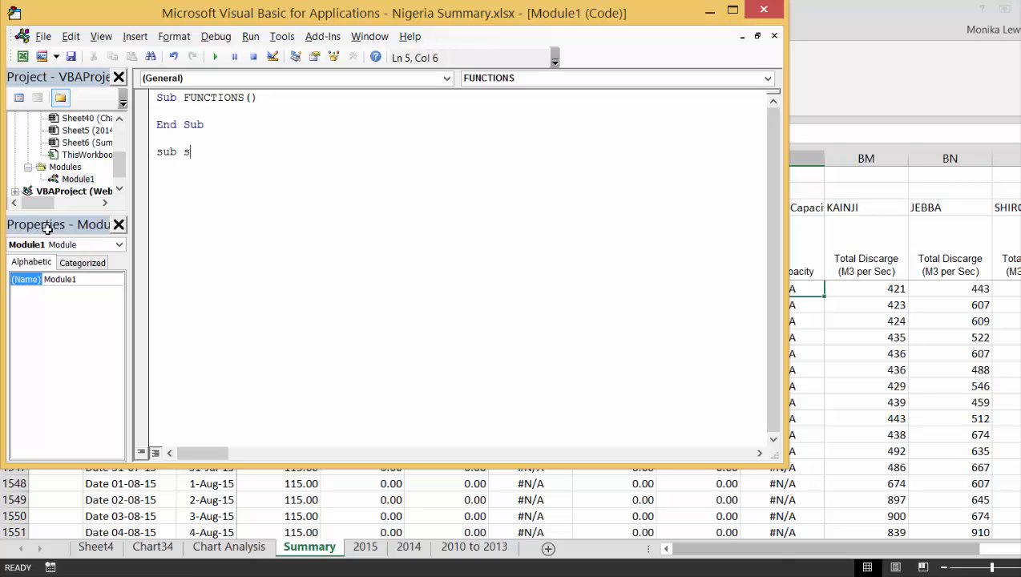
Declare a procedure adj_sum(series) below the FUNCTIONS procedure in Module1, leaving blank lines for its body.
{"action": "type", "text": "adj_sum(series"}
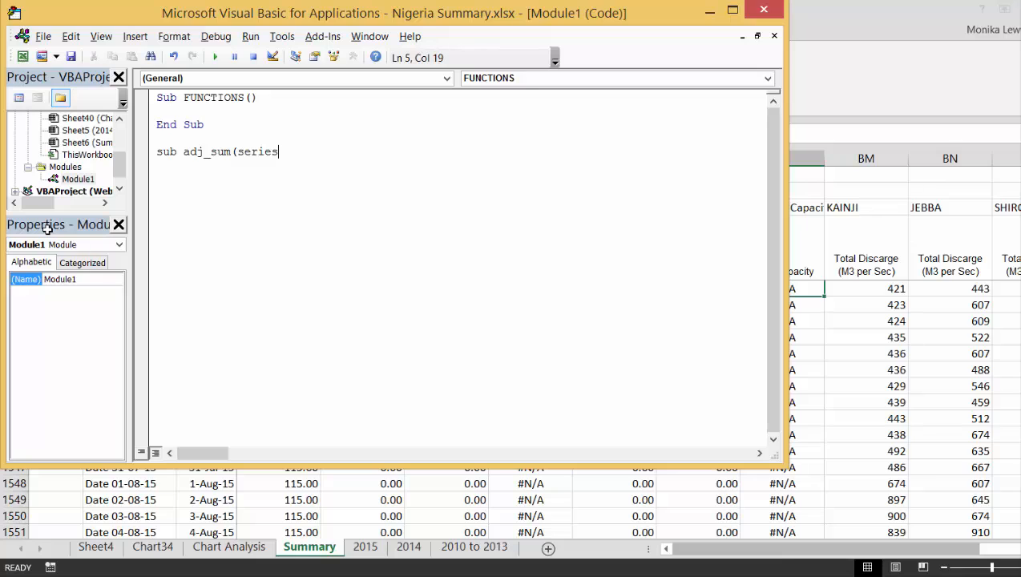
{"action": "type", "text": ")"}
{"action": "key", "text": "Return"}
{"action": "key", "text": "Return"}
{"action": "key", "text": "Return"}
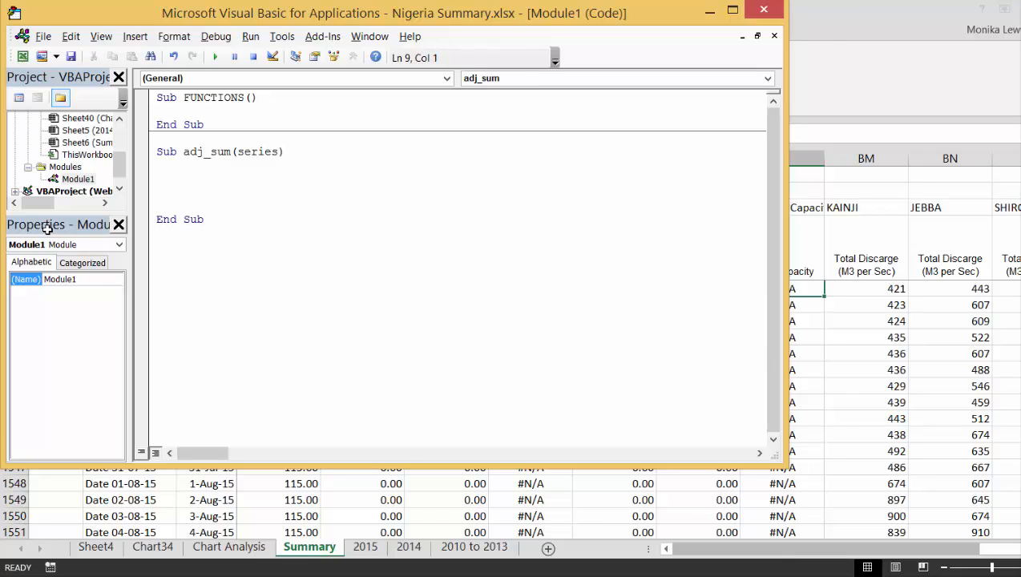
Write the loop header For i = 1 To series.Count inside the adj_sum procedure.
{"action": "key", "text": "Up"}
{"action": "key", "text": "Up"}
{"action": "key", "text": "Up"}
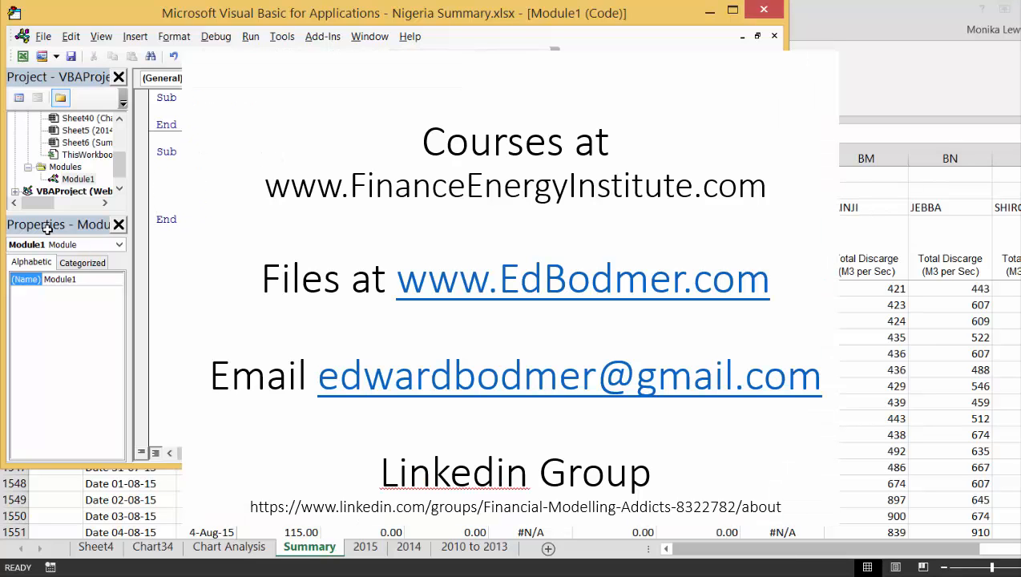
{"action": "key", "text": "Return"}
{"action": "type", "text": "for i = se"}
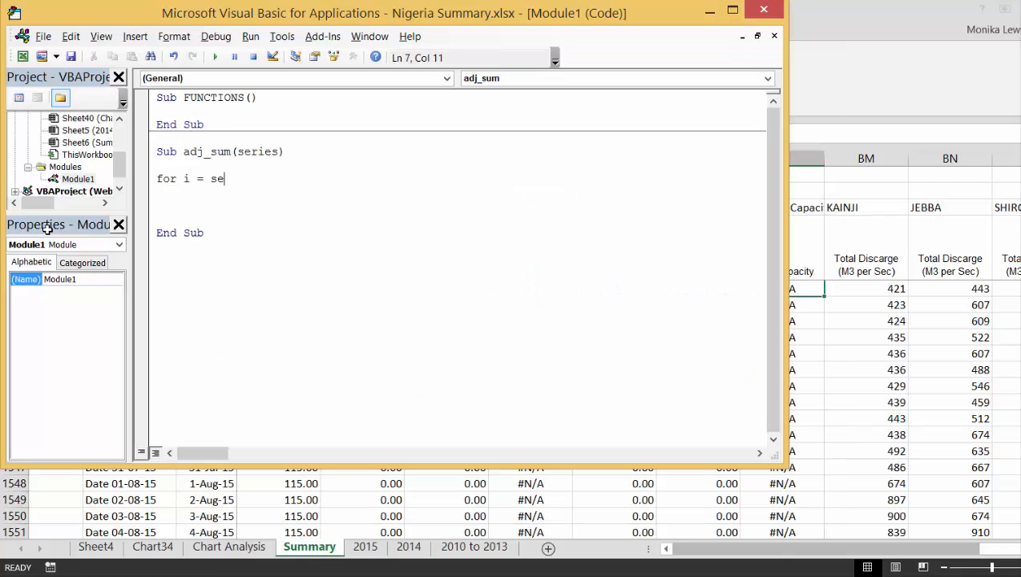
{"action": "key", "text": "BackSpace"}
{"action": "key", "text": "BackSpace"}
{"action": "type", "text": "1 to series.coun"}
Add the statement Option Base 1 at the very start of the module, above the FUNCTIONS procedure.
{"action": "key", "text": "Up"}
{"action": "key", "text": "Up"}
{"action": "key", "text": "Up"}
{"action": "key", "text": "Up"}
{"action": "key", "text": "Up"}
{"action": "key", "text": "Up"}
{"action": "key", "text": "Left"}
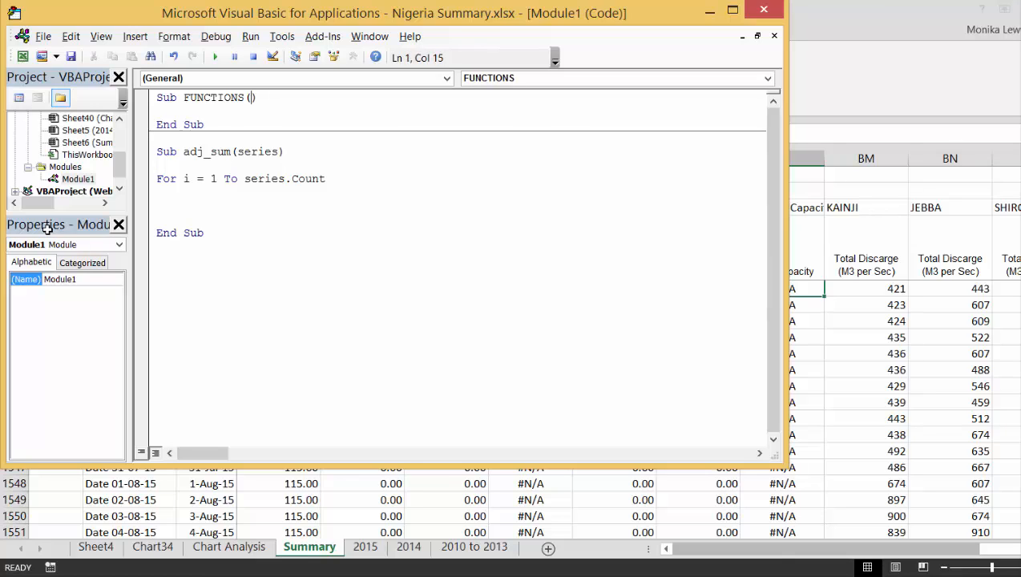
{"action": "key", "text": "Left"}
{"action": "key", "text": "Left"}
{"action": "key", "text": "Left"}
{"action": "key", "text": "Left"}
{"action": "key", "text": "Left"}
{"action": "key", "text": "Left"}
{"action": "key", "text": "Left"}
{"action": "key", "text": "Return"}
{"action": "key", "text": "Up"}
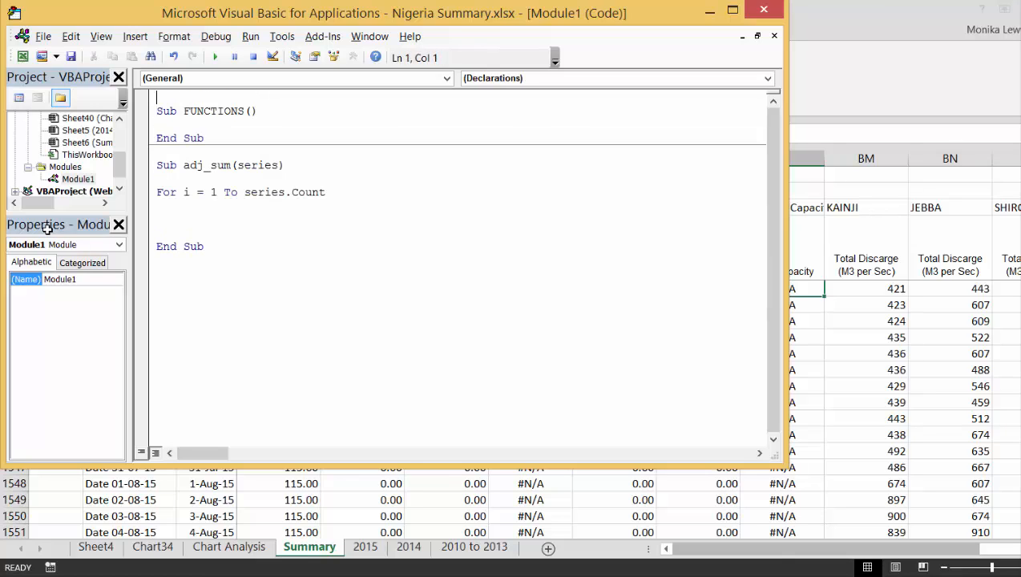
{"action": "type", "text": "option base 1"}
{"action": "key", "text": "Return"}
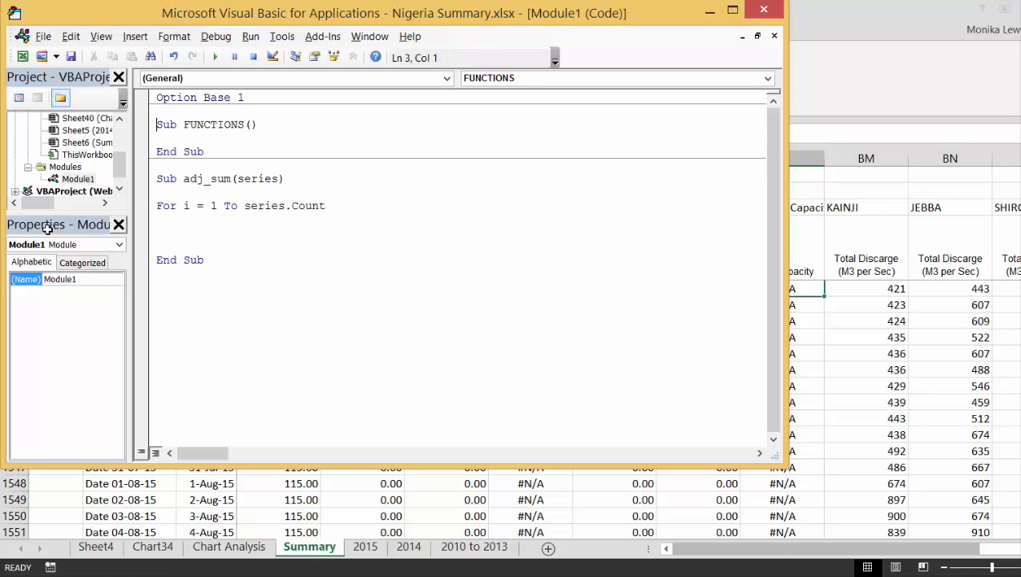
Begin an If condition with WorksheetFunction.IsNumber under the For line in adj_sum.
{"action": "key", "text": "Down"}
{"action": "key", "text": "Down"}
{"action": "key", "text": "Down"}
{"action": "key", "text": "Down"}
{"action": "key", "text": "Down"}
{"action": "key", "text": "Down"}
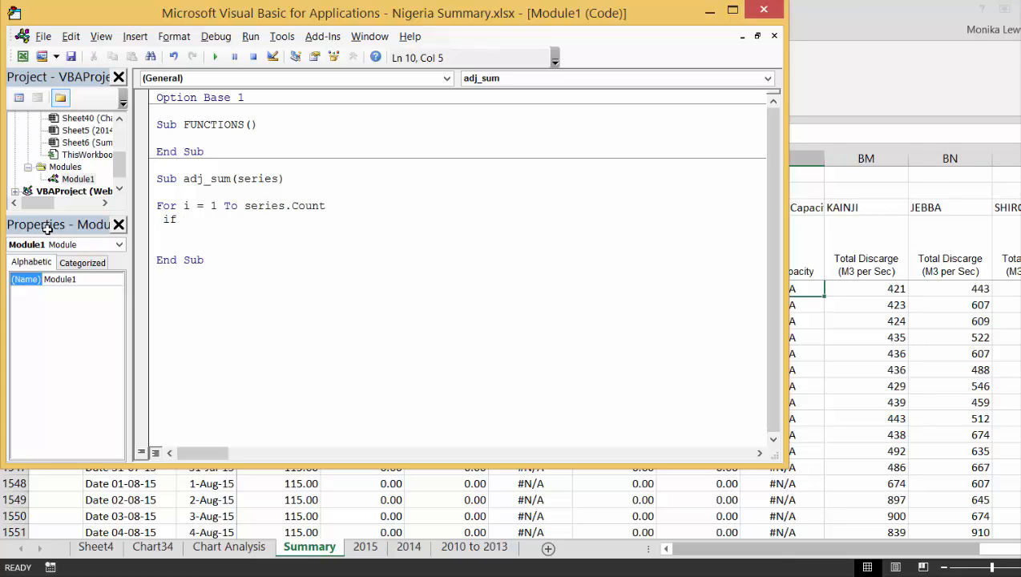
{"action": "type", "text": "if ser"}
{"action": "key", "text": "BackSpace"}
{"action": "key", "text": "BackSpace"}
{"action": "key", "text": "BackSpace"}
{"action": "type", "text": "worksheetfunction"}
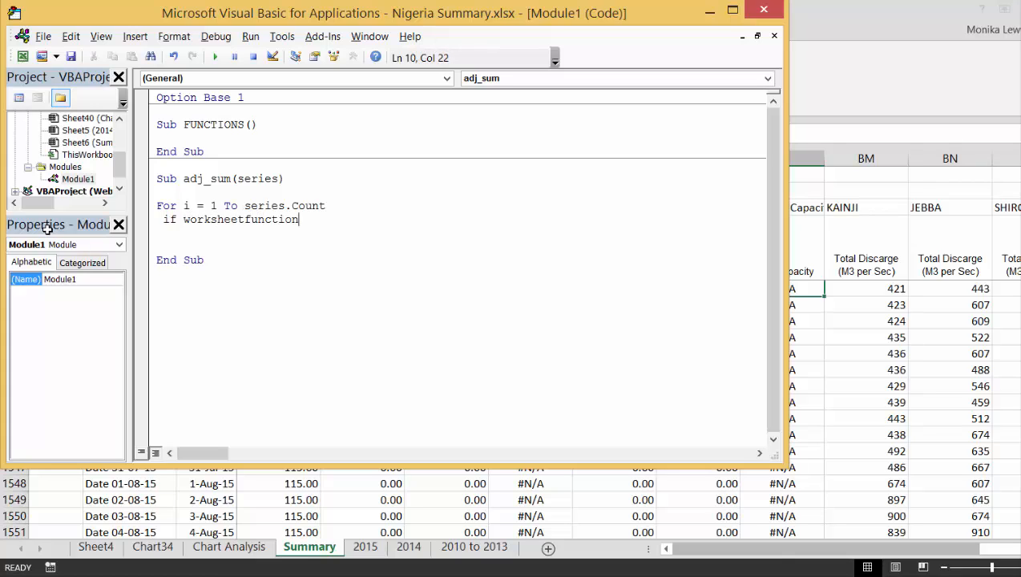
{"action": "type", "text": ".if"}
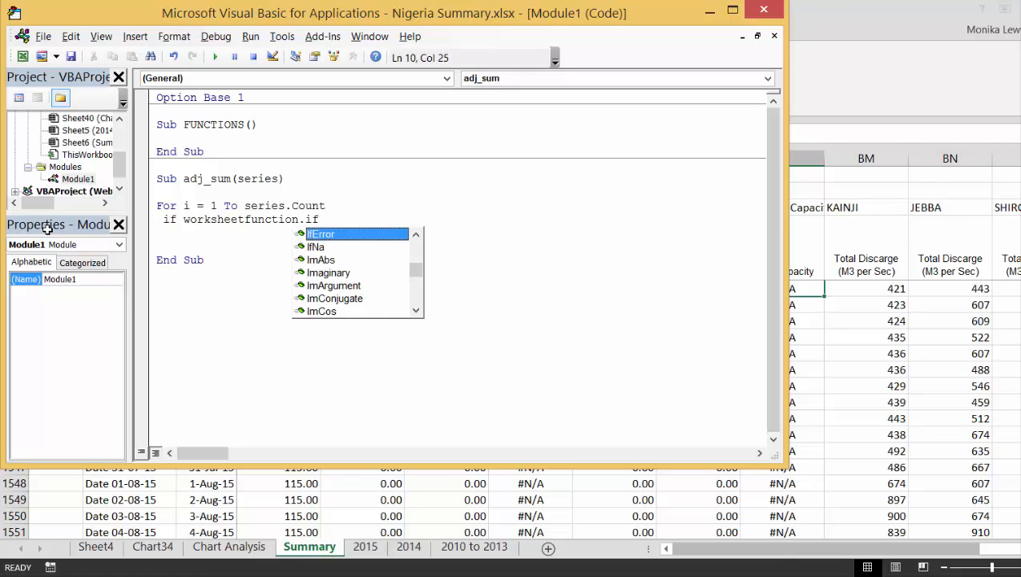
{"action": "key", "text": "BackSpace"}
{"action": "key", "text": "BackSpace"}
{"action": "type", "text": "is"}
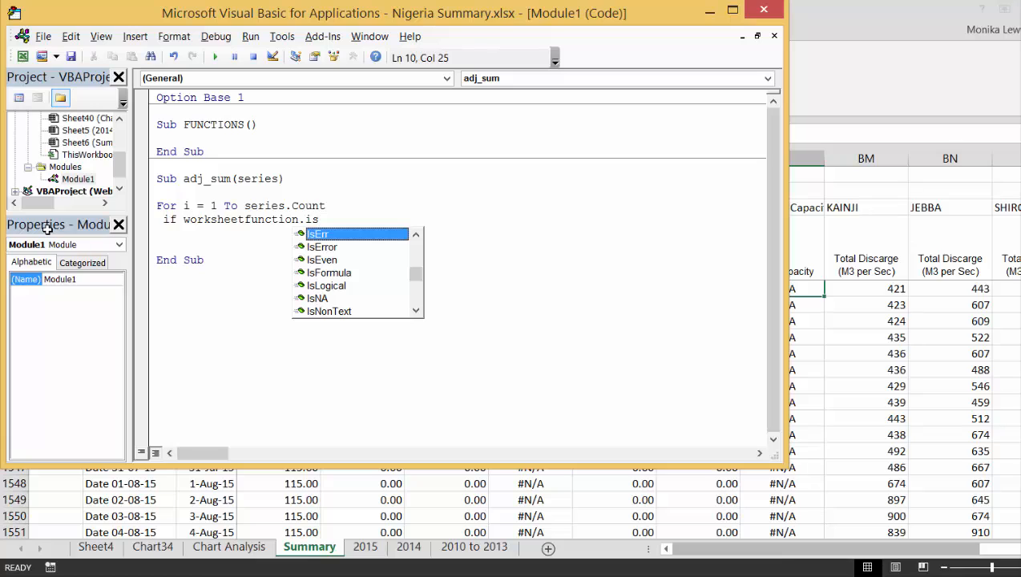
{"action": "key", "text": "Down"}
{"action": "key", "text": "Down"}
{"action": "key", "text": "Down"}
{"action": "key", "text": "Down"}
{"action": "key", "text": "Down"}
{"action": "key", "text": "Down"}
{"action": "key", "text": "Down"}
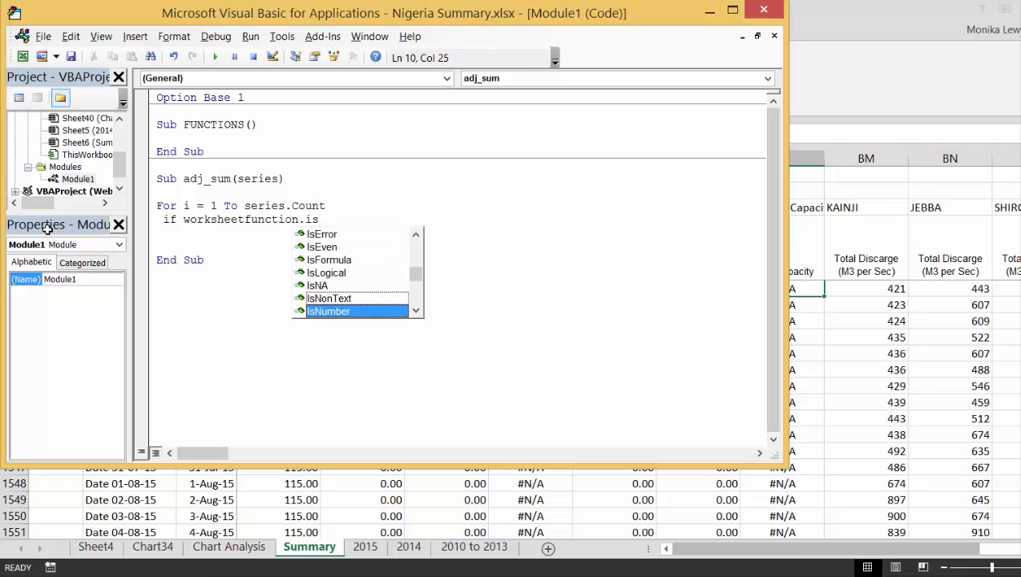
{"action": "key", "text": "Tab"}
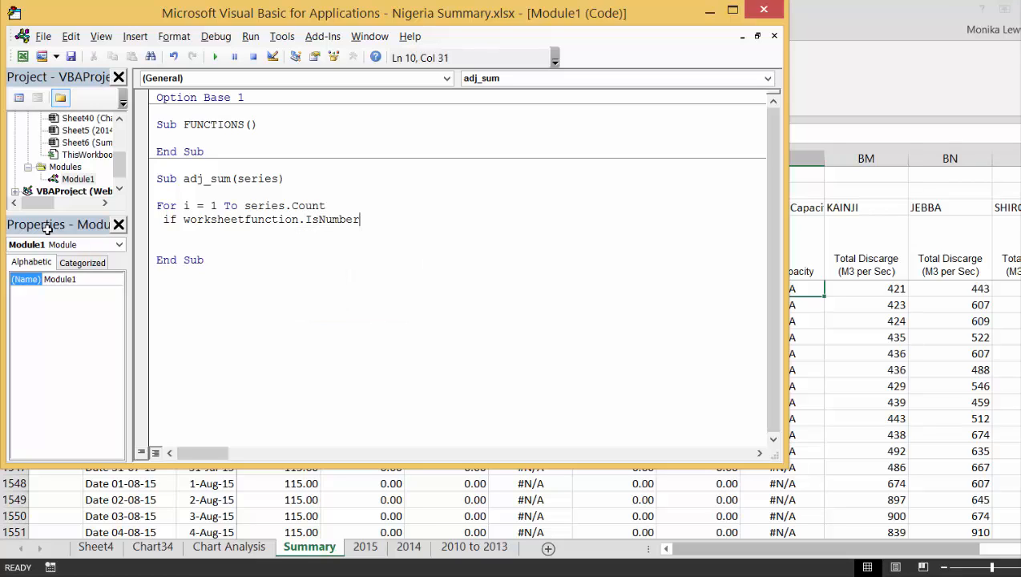
Give IsNumber the argument series(i) and follow the condition with Then.
{"action": "type", "text": "(serise"}
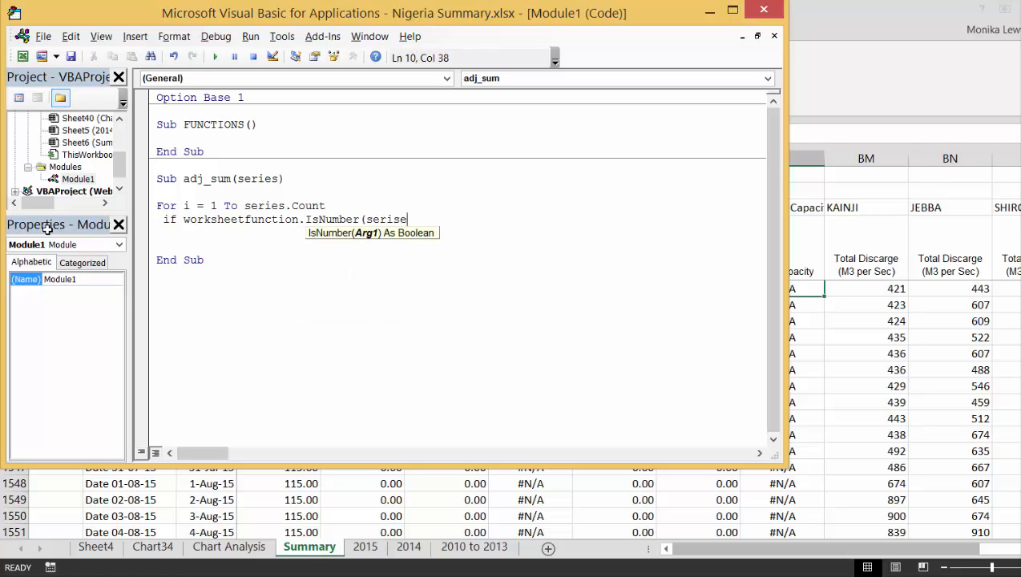
{"action": "key", "text": "BackSpace"}
{"action": "key", "text": "BackSpace"}
{"action": "key", "text": "BackSpace"}
{"action": "key", "text": "BackSpace"}
{"action": "key", "text": "BackSpace"}
{"action": "type", "text": "series(i) then"}
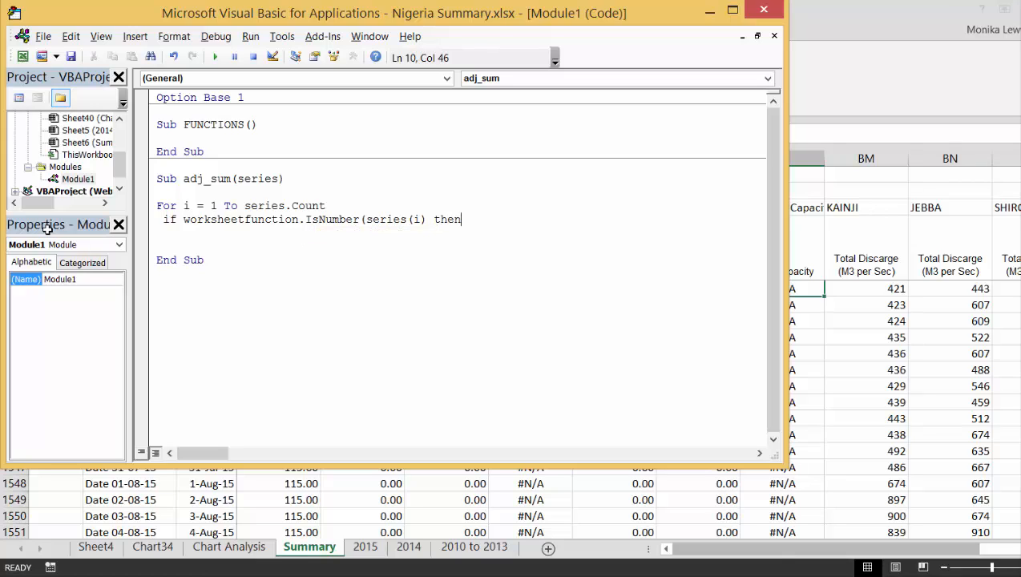
Complete the If line with adj_sum = adj_sum + series(i) and close the missing parenthesis before Then.
{"action": "type", "text": " adj_sum = aj"}
{"action": "key", "text": "BackSpace"}
{"action": "type", "text": "dj_sum"}
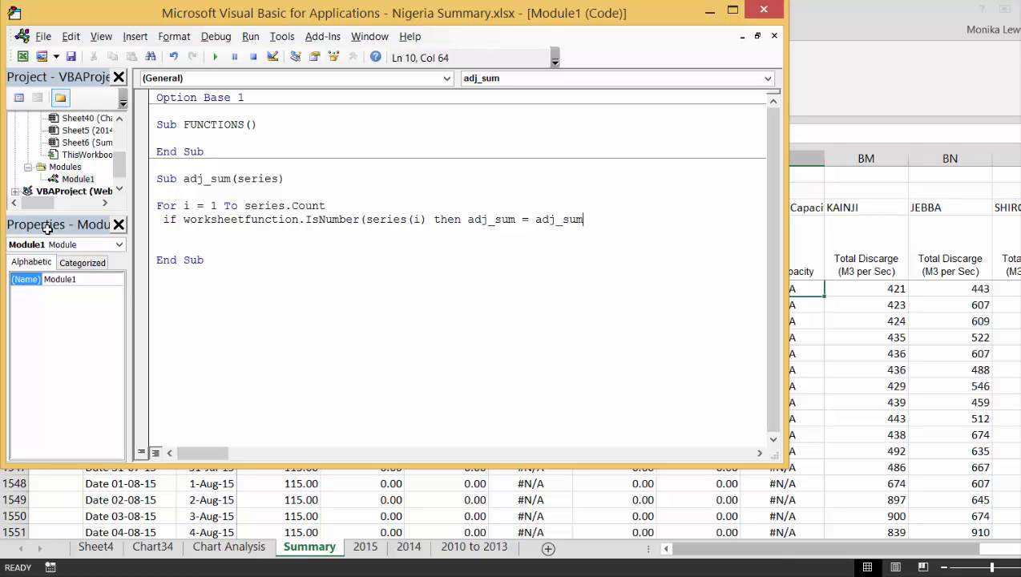
{"action": "type", "text": " + series(i)"}
{"action": "key", "text": "Return"}
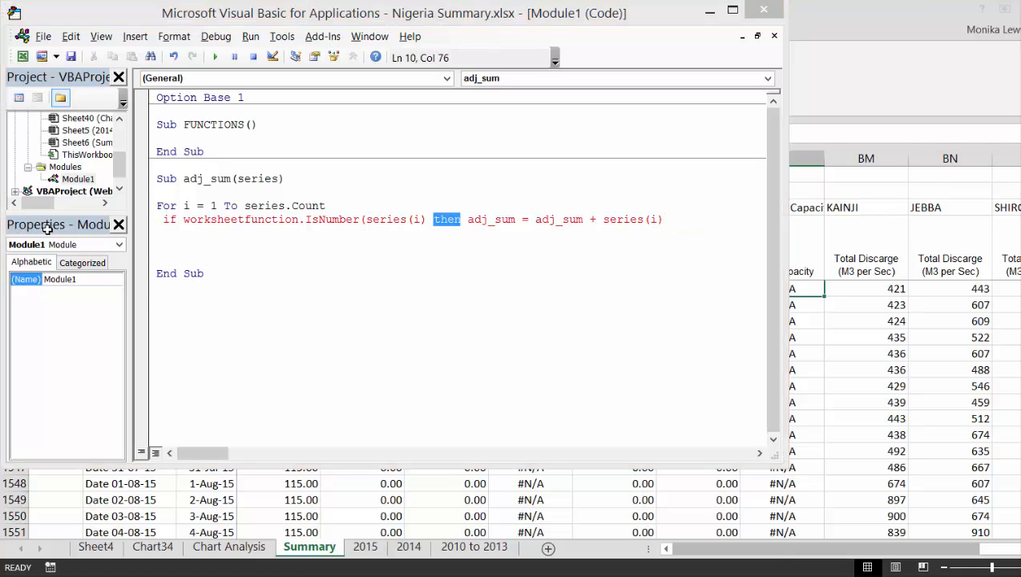
{"action": "key", "text": "Return"}
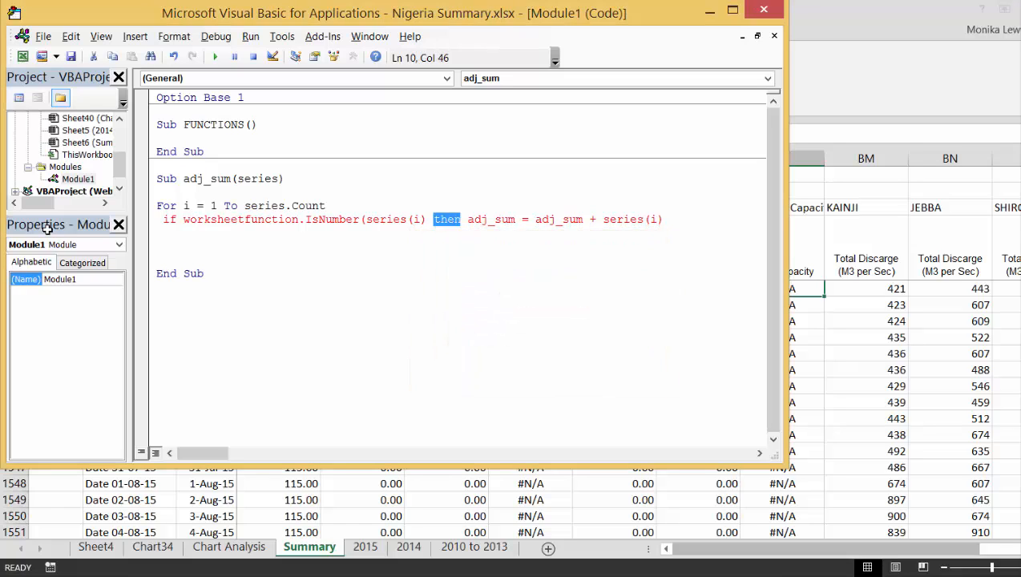
{"action": "key", "text": "Left"}
{"action": "type", "text": ")"}
{"action": "key", "text": "Down"}
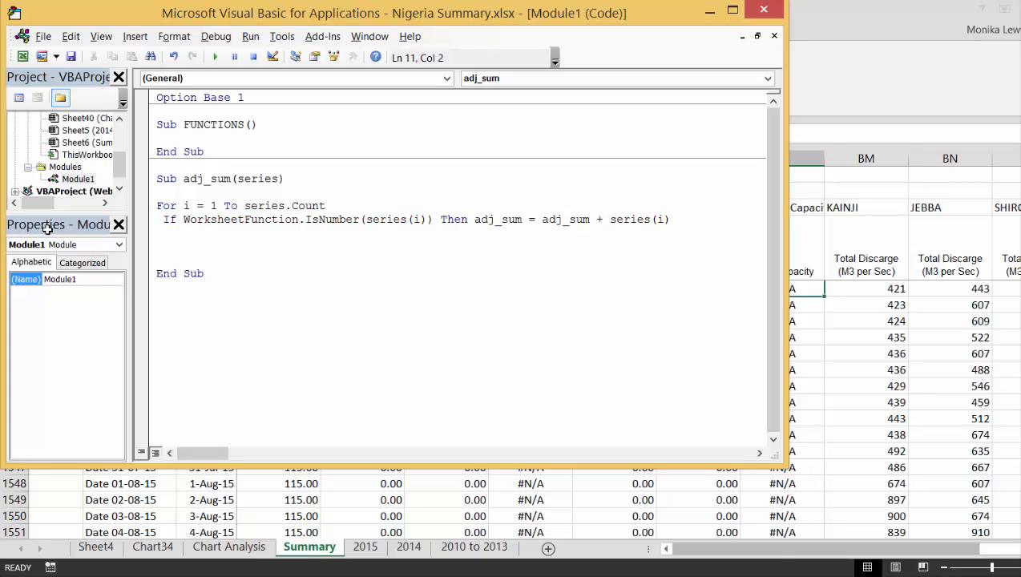
Close the loop with Next i, indent the If line further, and add a blank line before End Sub.
{"action": "type", "text": "nedit"}
{"action": "key", "text": "BackSpace"}
{"action": "key", "text": "BackSpace"}
{"action": "type", "text": "t i"}
{"action": "key", "text": "Up"}
{"action": "key", "text": "Up"}
{"action": "key", "text": "Up"}
{"action": "key", "text": "Down"}
{"action": "key", "text": "Down"}
{"action": "key", "text": "Down"}
{"action": "key", "text": "Down"}
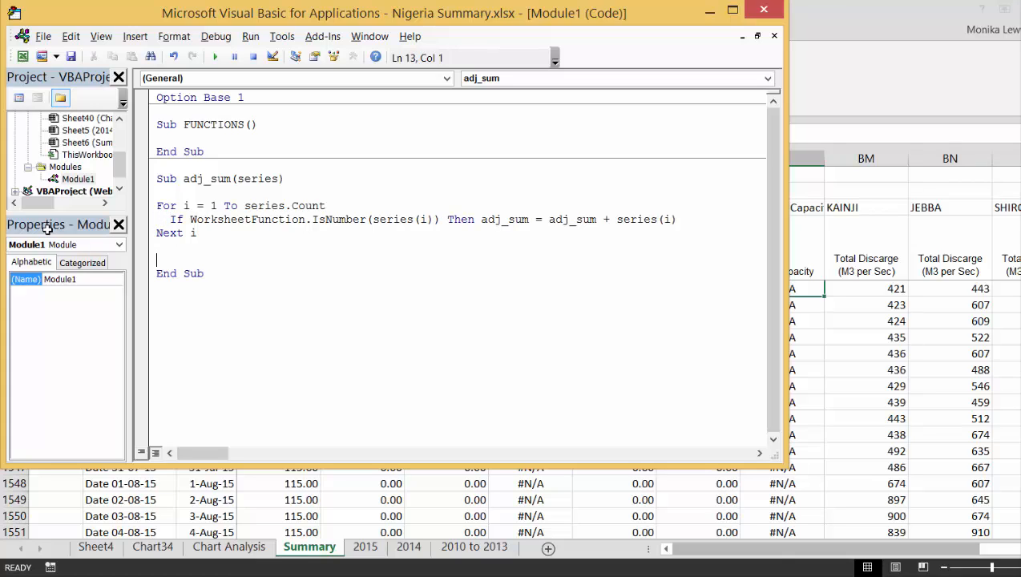
{"action": "key", "text": "Return"}
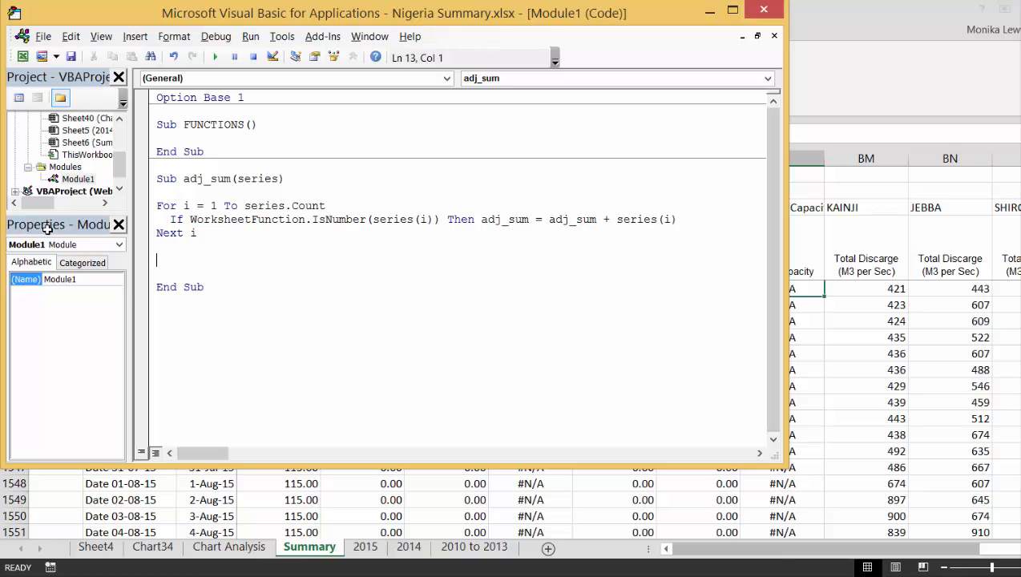
Insert the line adj_sum = False above the For loop, separated by blank lines.
{"action": "key", "text": "Up"}
{"action": "key", "text": "Up"}
{"action": "key", "text": "Return"}
{"action": "key", "text": "Return"}
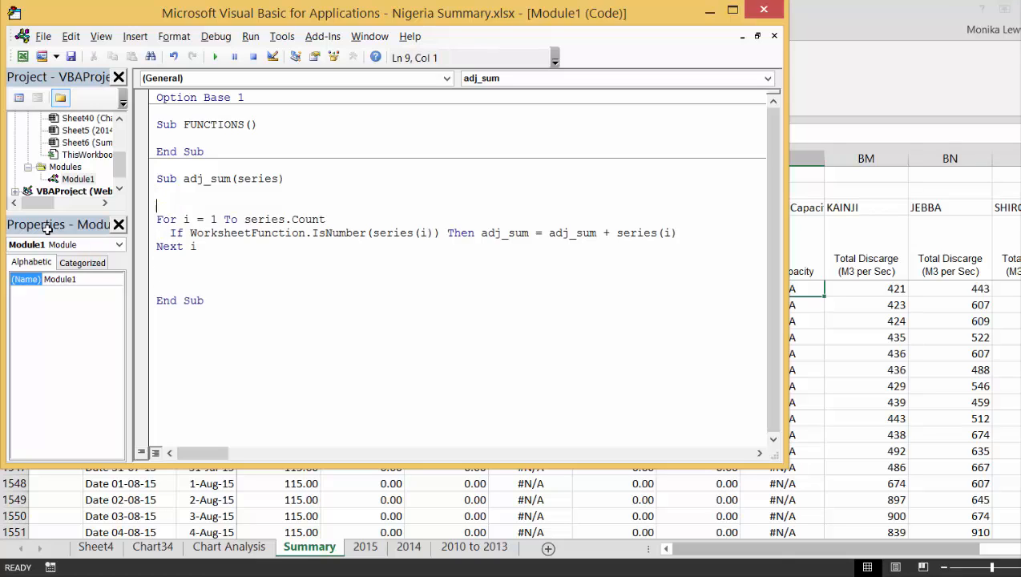
{"action": "key", "text": "Up"}
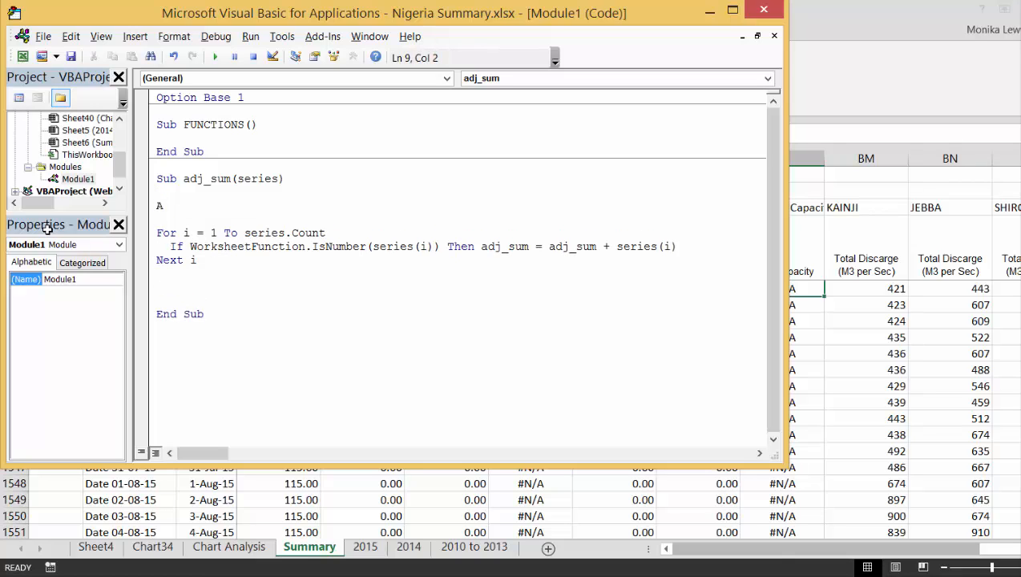
{"action": "key", "text": "BackSpace"}
{"action": "type", "text": "adj_sum = false"}
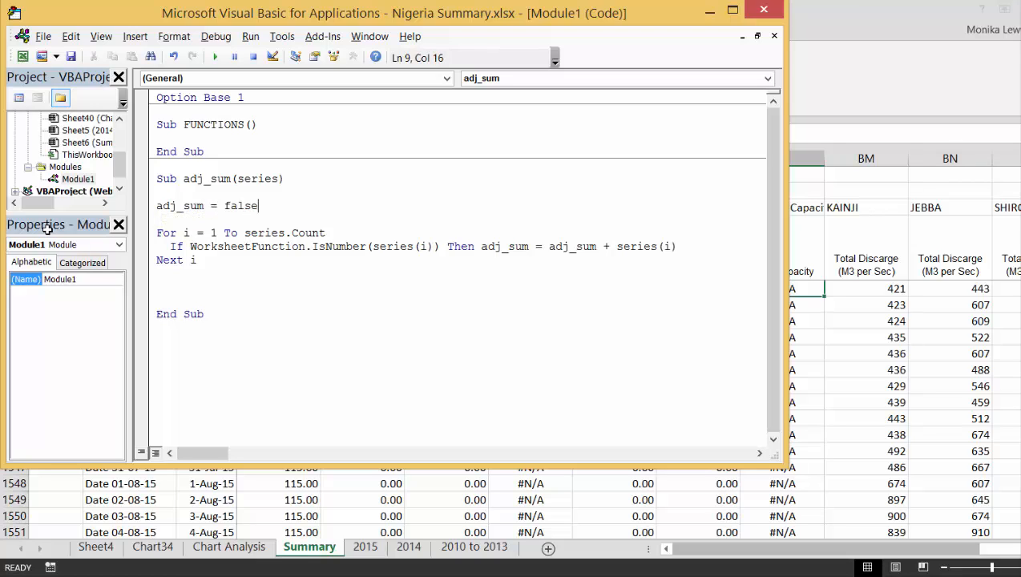
{"action": "key", "text": "Return"}
{"action": "key", "text": "Down"}
{"action": "key", "text": "Down"}
{"action": "key", "text": "Down"}
{"action": "key", "text": "Down"}
Switch to the Excel workbook and try entering a formula with the adj_sum function in cell BL5 of the Summary sheet.
{"action": "key", "text": "alt+F11"}
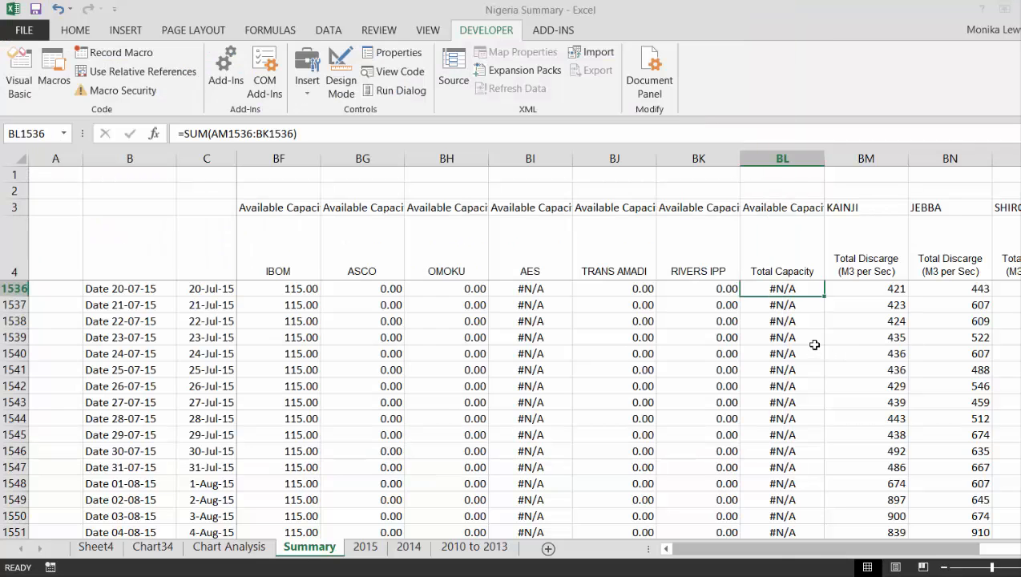
{"action": "key", "text": "Down"}
{"action": "key", "text": "Down"}
{"action": "key", "text": "ctrl+Up"}
{"action": "key", "text": "Down"}
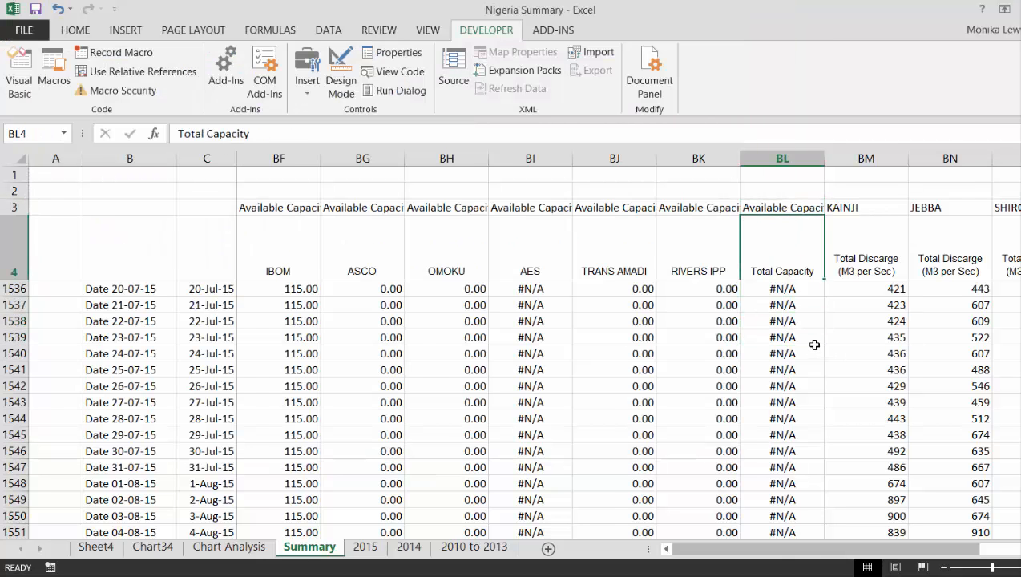
{"action": "key", "text": "Down"}
{"action": "key", "text": "Down"}
{"action": "key", "text": "Up"}
{"action": "key", "text": "F2"}
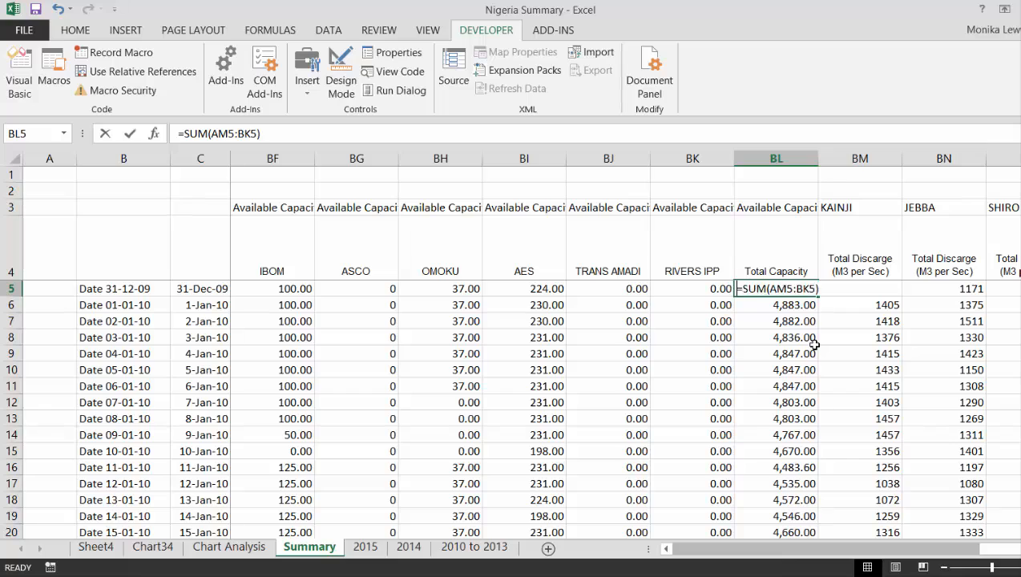
{"action": "type", "text": "=adj"}
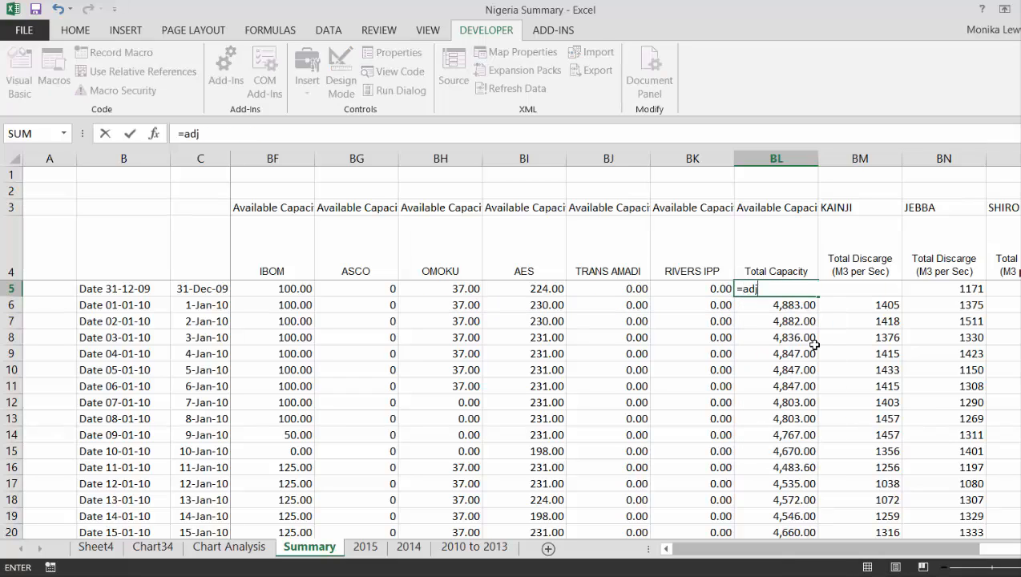
{"action": "type", "text": "_"}
{"action": "key", "text": "BackSpace"}
{"action": "key", "text": "BackSpace"}
{"action": "key", "text": "BackSpace"}
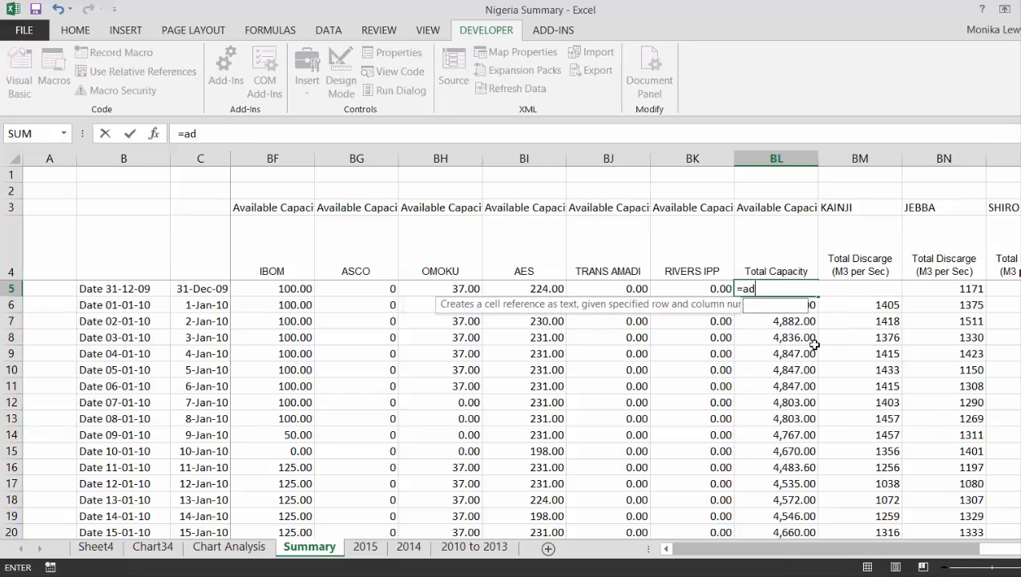
{"action": "type", "text": "d"}
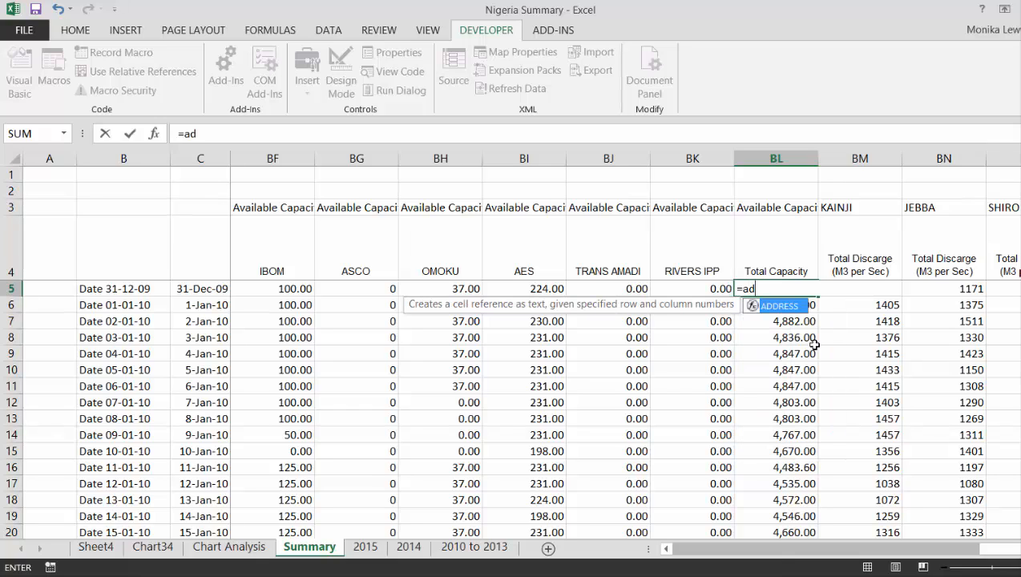
{"action": "key", "text": "BackSpace"}
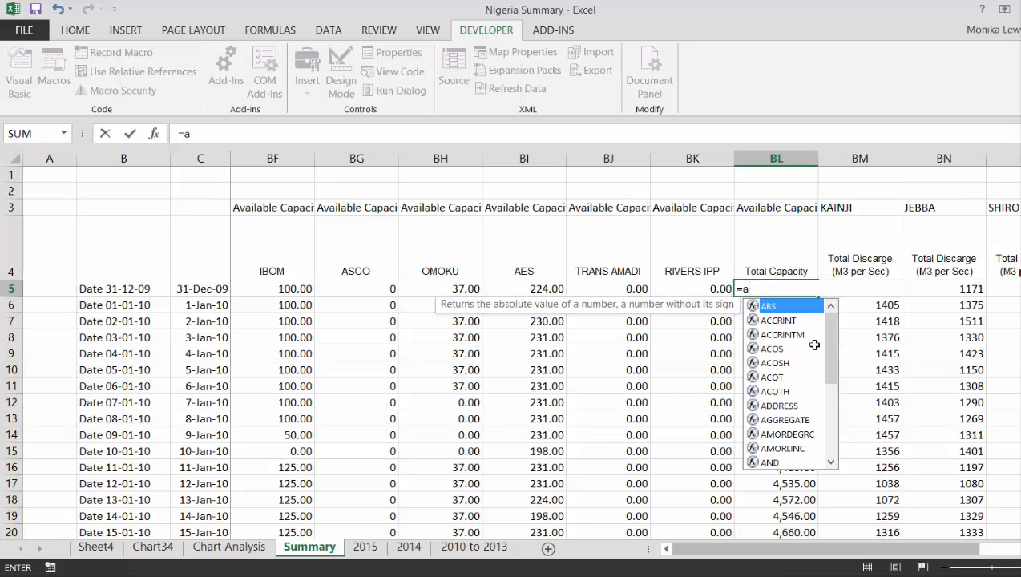
{"action": "key", "text": "BackSpace"}
{"action": "key", "text": "Escape"}
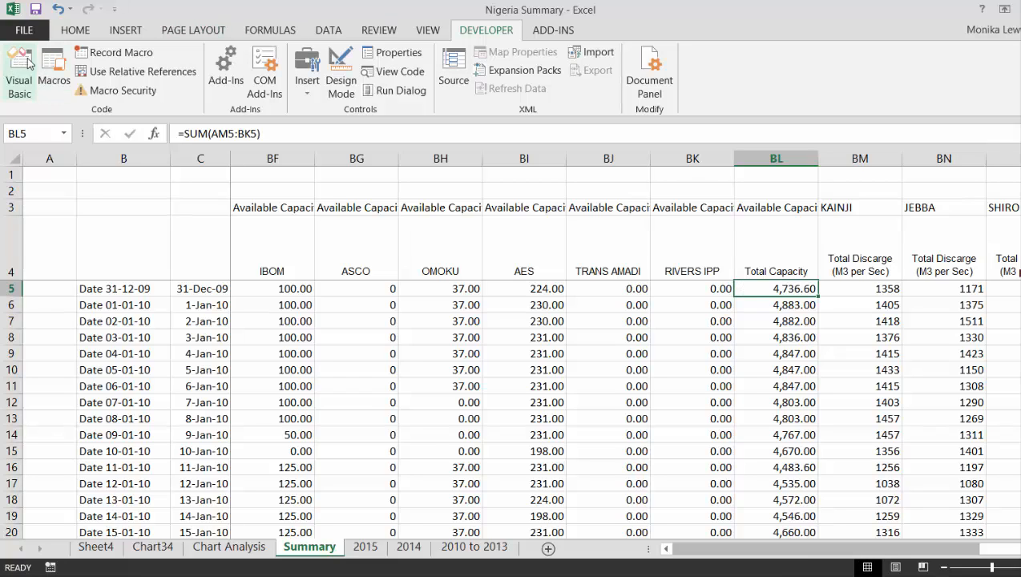
Open the FUNCTIONS macro's code for editing and declare the adj_sum procedure as a Function.
{"action": "left_click", "coordinate": [54, 71]}
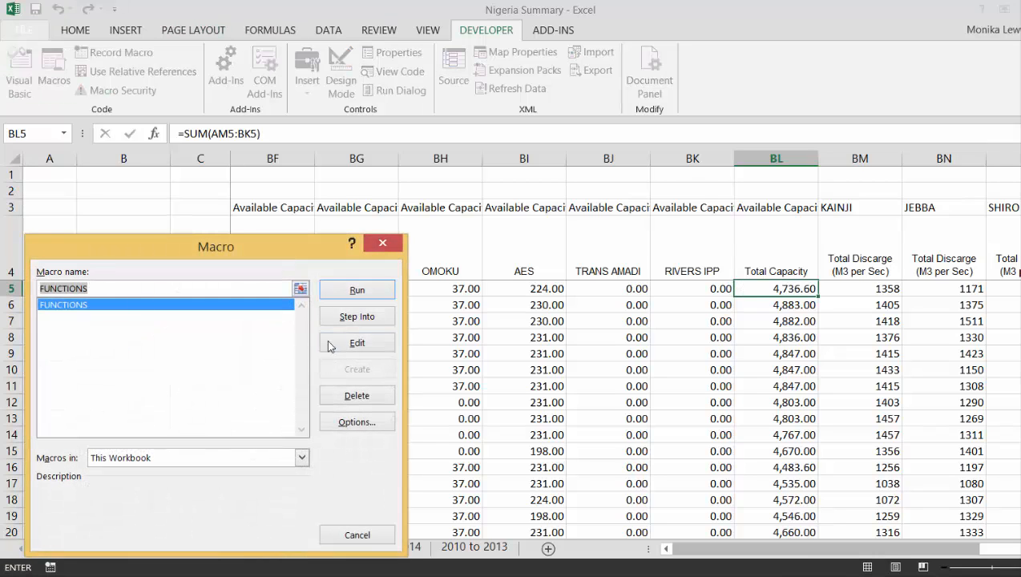
{"action": "left_click", "coordinate": [356, 343]}
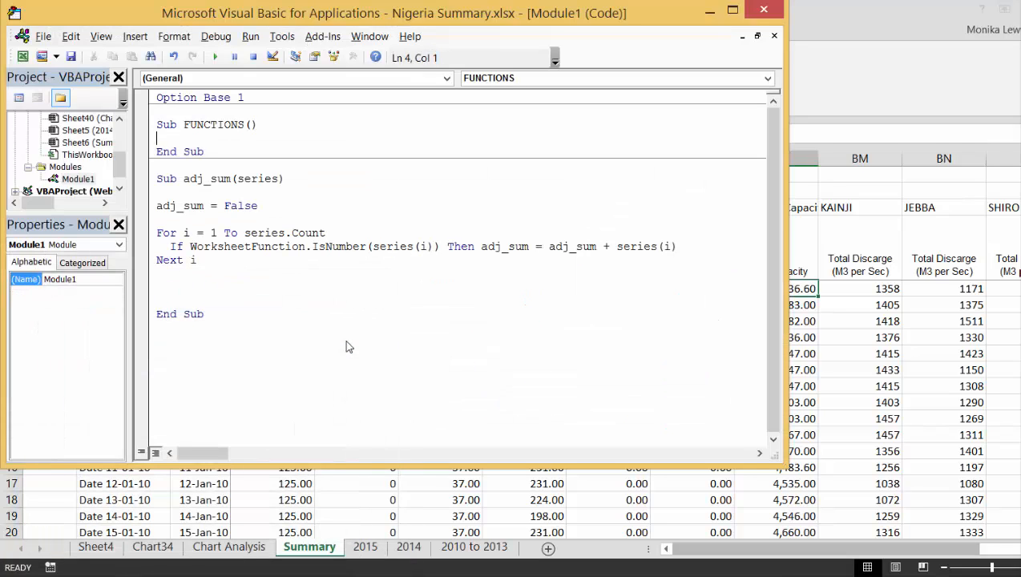
{"action": "key", "text": "Down"}
{"action": "key", "text": "Down"}
{"action": "type", "text": "function"}
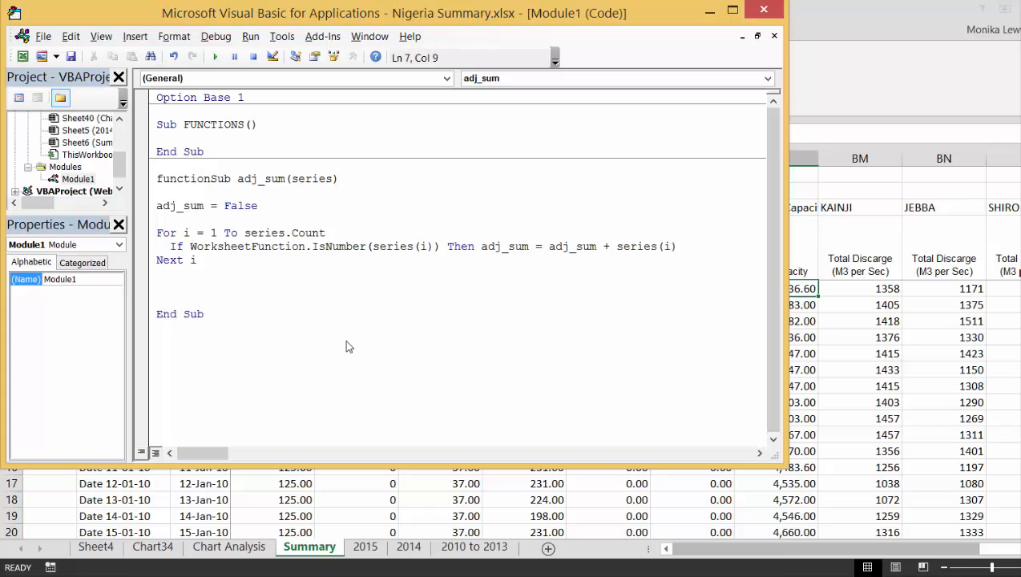
{"action": "key", "text": "Delete"}
{"action": "key", "text": "Delete"}
{"action": "key", "text": "Delete"}
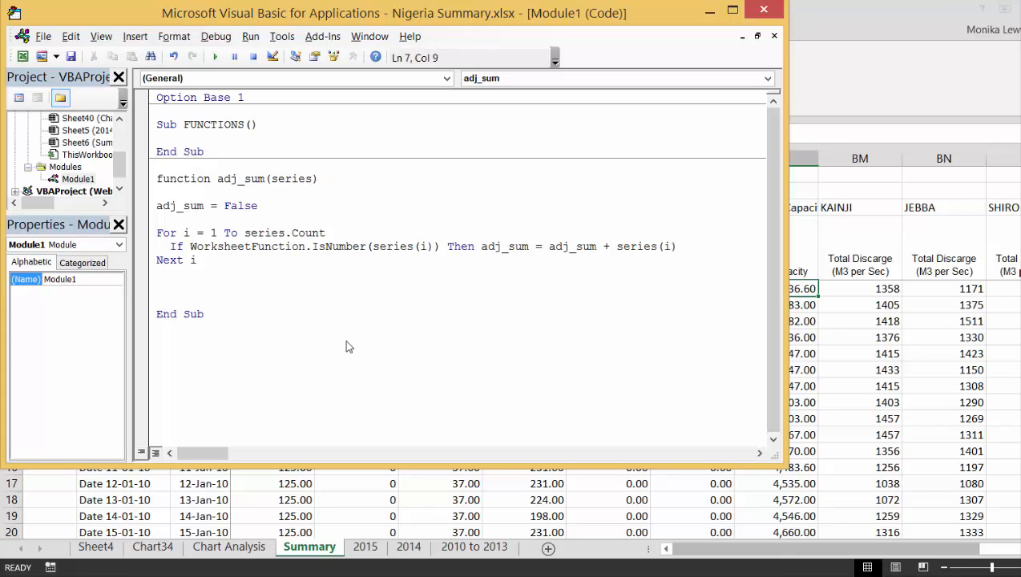
{"action": "key", "text": "Down"}
{"action": "key", "text": "Down"}
{"action": "key", "text": "Down"}
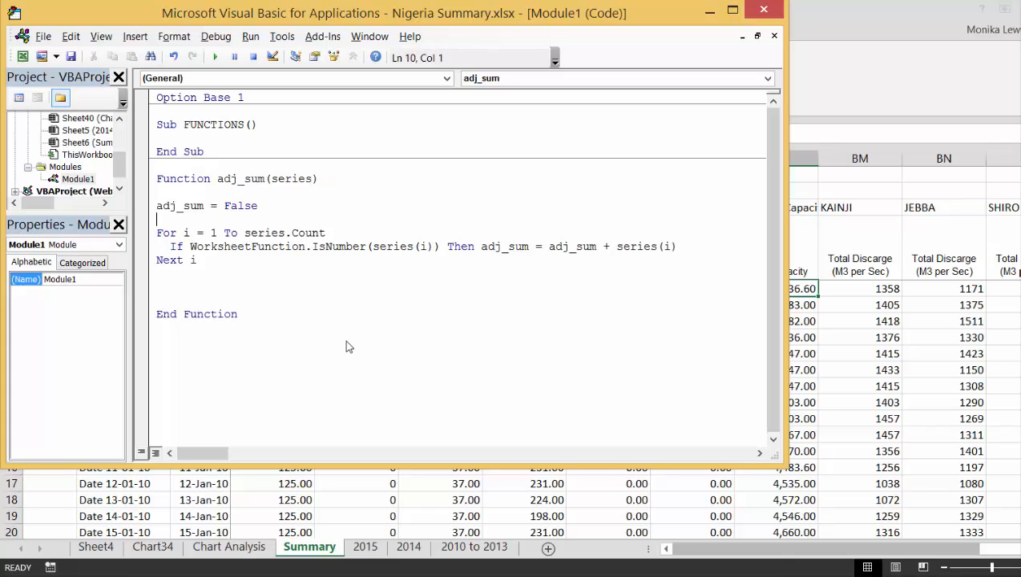
{"action": "key", "text": "Down"}
{"action": "key", "text": "Down"}
{"action": "key", "text": "Down"}
{"action": "key", "text": "Down"}
{"action": "key", "text": "Down"}
Return to the workbook and enter =adj_sum(AM5:BK5) in cell BL5 of the Summary sheet.
{"action": "left_click", "coordinate": [867, 354]}
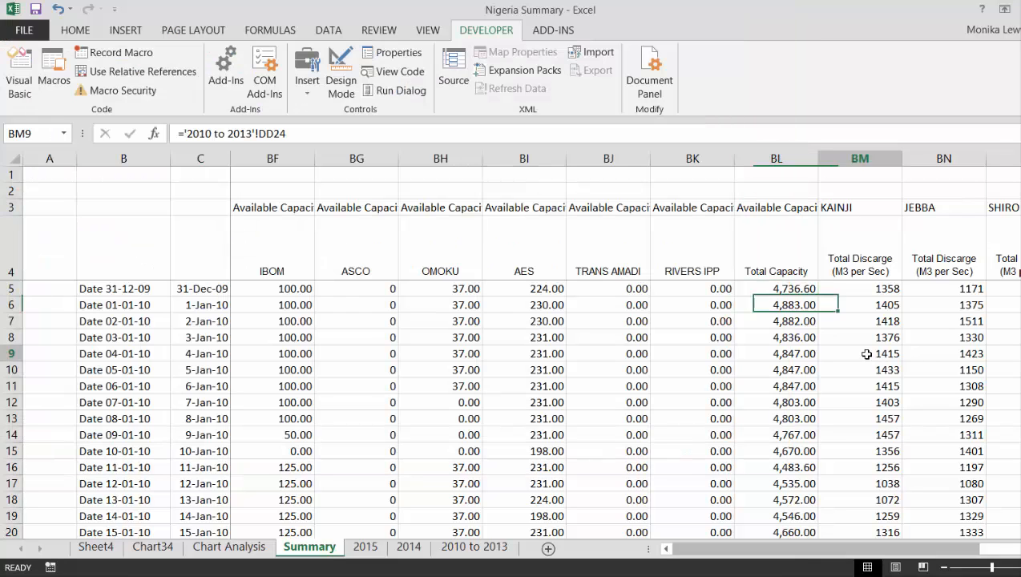
{"action": "key", "text": "Up"}
{"action": "key", "text": "Up"}
{"action": "key", "text": "Up"}
{"action": "key", "text": "Up"}
{"action": "key", "text": "Left"}
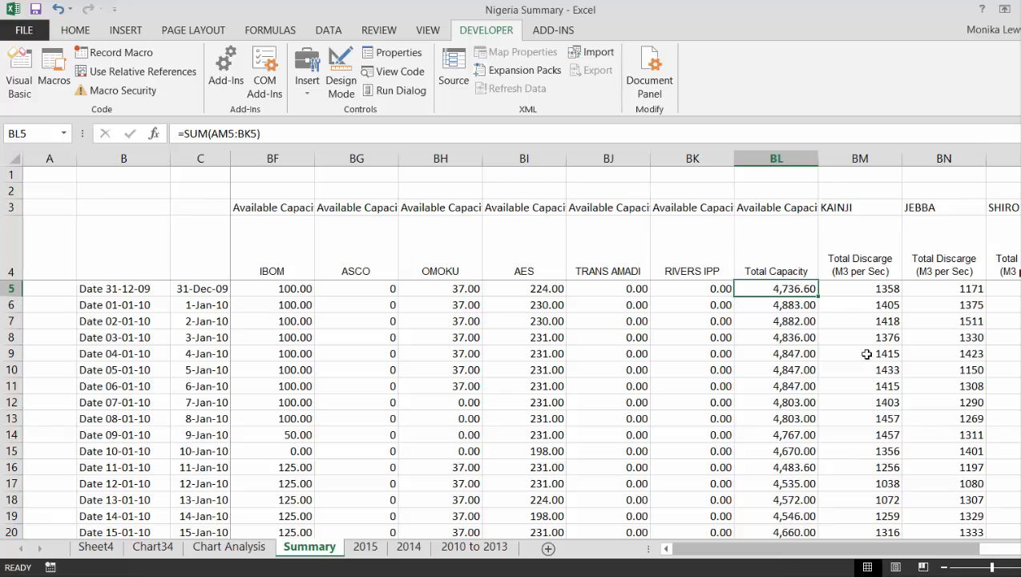
{"action": "type", "text": "=f"}
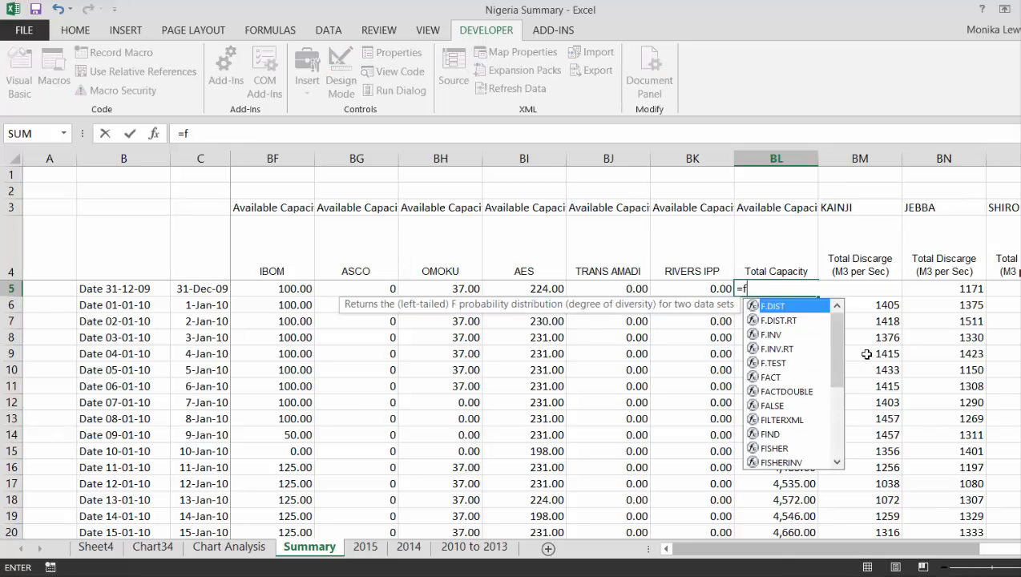
{"action": "key", "text": "BackSpace"}
{"action": "type", "text": "su"}
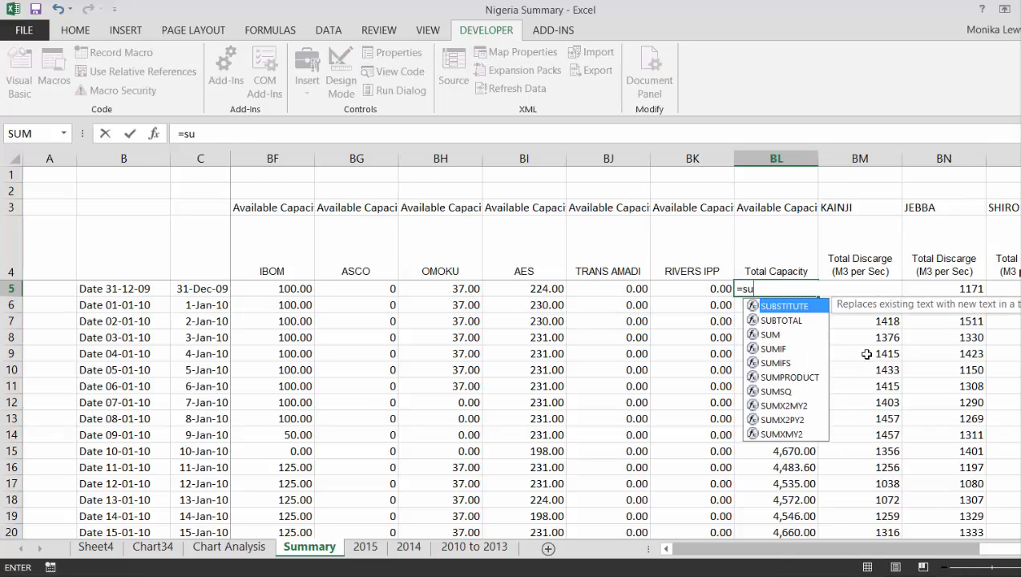
{"action": "key", "text": "BackSpace"}
{"action": "key", "text": "BackSpace"}
{"action": "type", "text": "ad"}
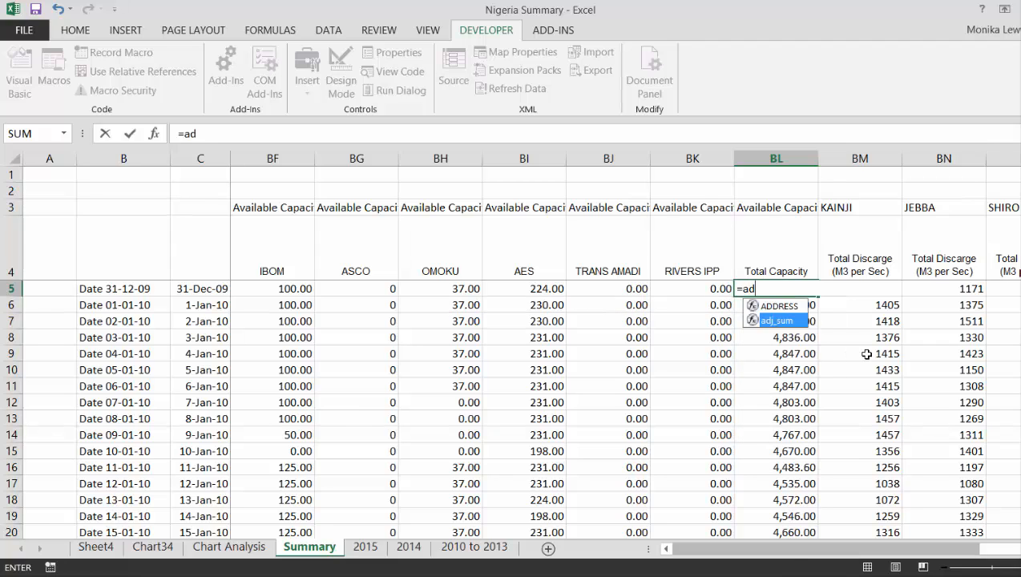
{"action": "key", "text": "Tab"}
{"action": "key", "text": "Left"}
{"action": "key", "text": "shift+Left"}
{"action": "key", "text": "shift+Left"}
{"action": "key", "text": "shift+Left"}
{"action": "key", "text": "shift+Left"}
{"action": "key", "text": "shift+Left"}
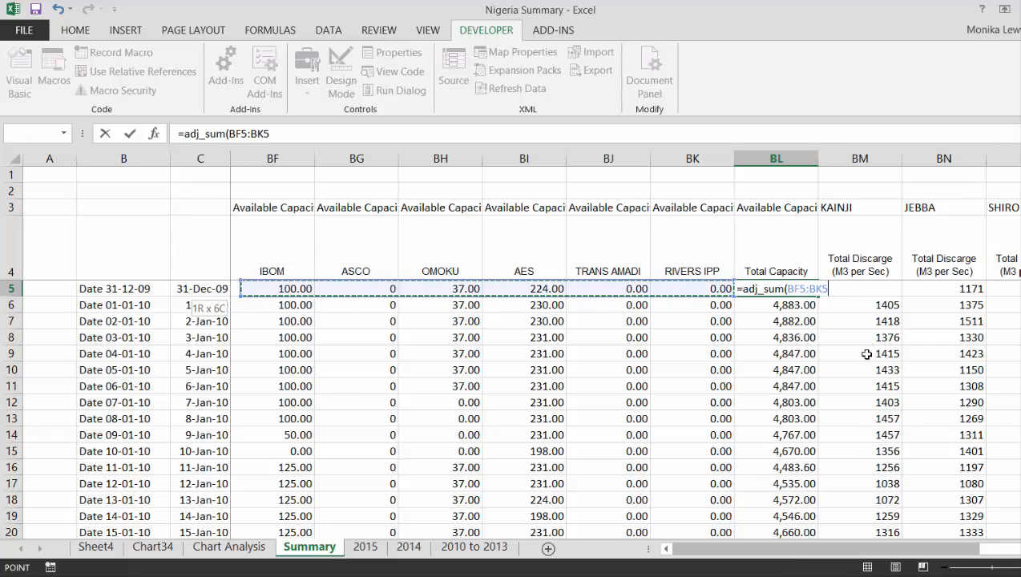
{"action": "key", "text": "shift+Left"}
{"action": "key", "text": "shift+Left"}
{"action": "key", "text": "shift+Left"}
{"action": "key", "text": "shift+Left"}
{"action": "key", "text": "shift+Left"}
{"action": "key", "text": "shift+Left"}
{"action": "key", "text": "shift+Left"}
{"action": "key", "text": "shift+Left"}
{"action": "key", "text": "shift+Left"}
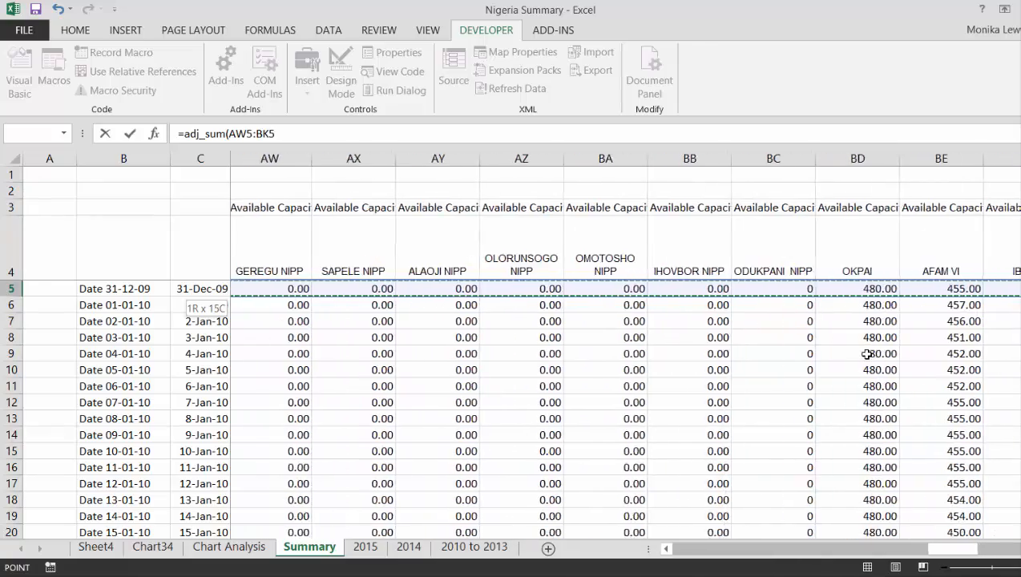
{"action": "key", "text": "shift+Left"}
{"action": "key", "text": "shift+Left"}
{"action": "key", "text": "shift+Left"}
{"action": "key", "text": "shift+Left"}
{"action": "key", "text": "shift+Left"}
{"action": "key", "text": "shift+Left"}
{"action": "key", "text": "shift+Left"}
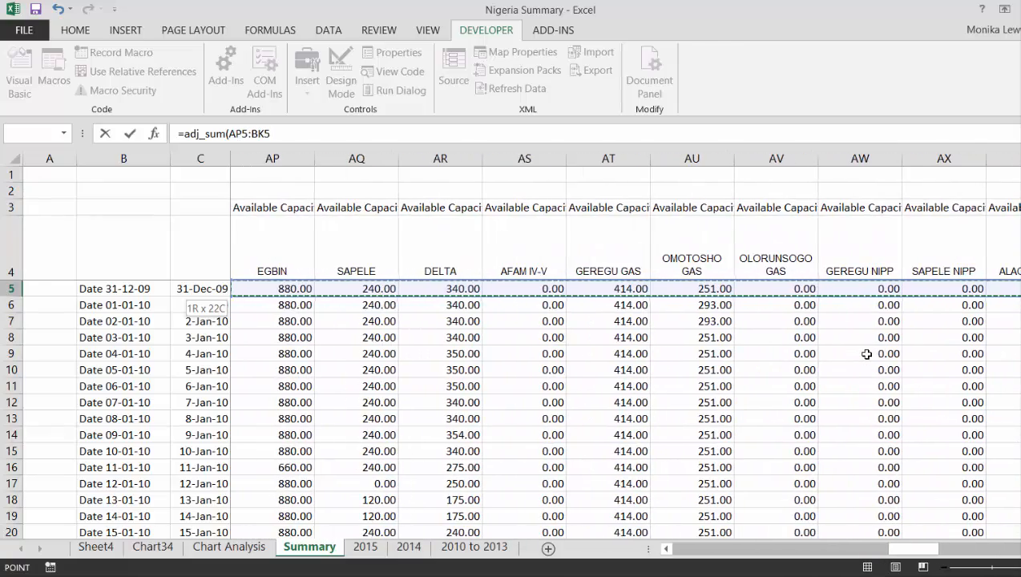
{"action": "key", "text": "shift+Left"}
{"action": "key", "text": "shift+Left"}
{"action": "key", "text": "shift+Left"}
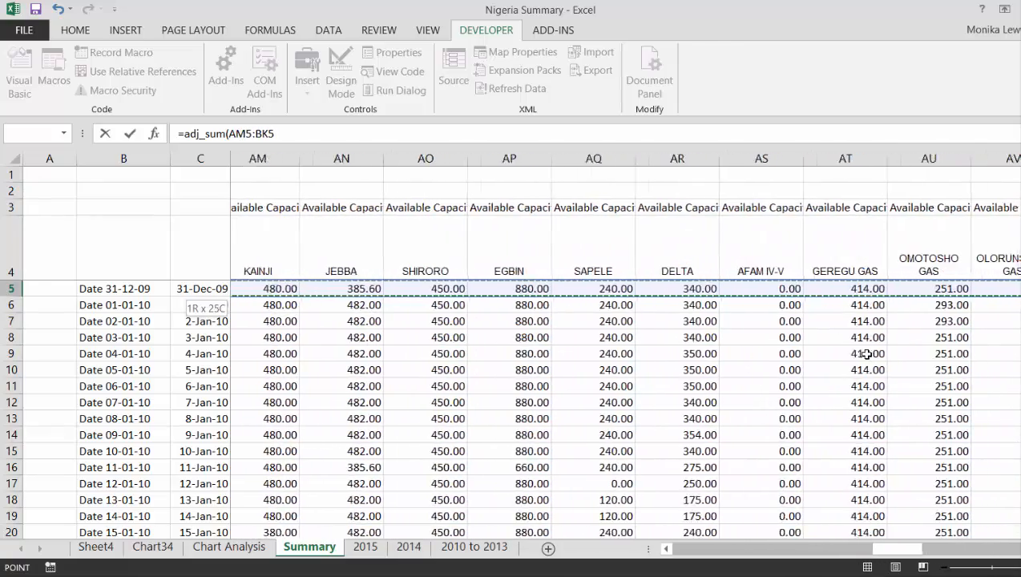
{"action": "key", "text": "shift+Left"}
{"action": "key", "text": "shift+Left"}
{"action": "key", "text": "shift+Right"}
{"action": "key", "text": "shift+Right"}
{"action": "key", "text": "Return"}
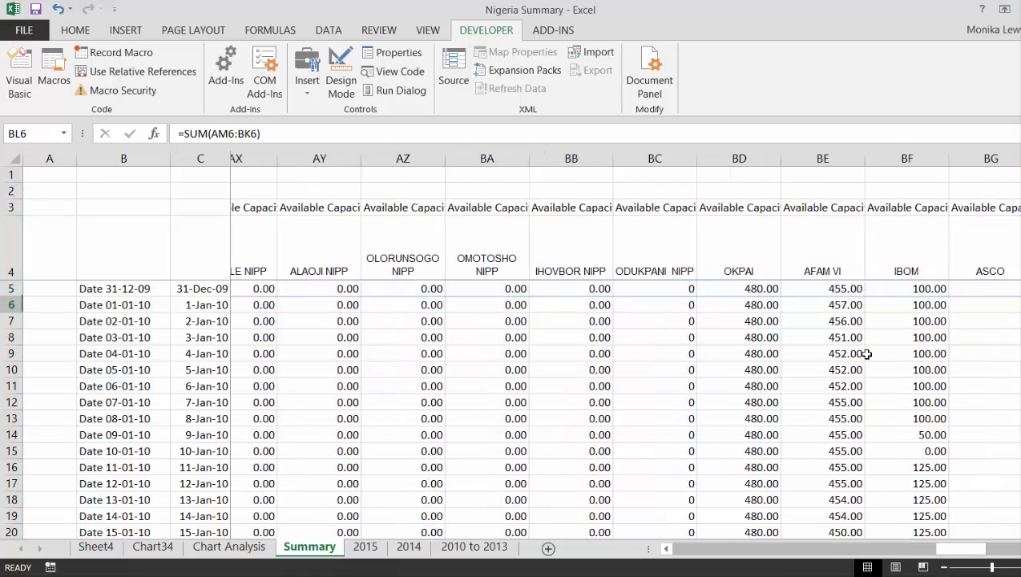
Fill the adj_sum formula from BL5 down the whole Total Capacity column.
{"action": "key", "text": "Up"}
{"action": "key", "text": "Up"}
{"action": "key", "text": "Down"}
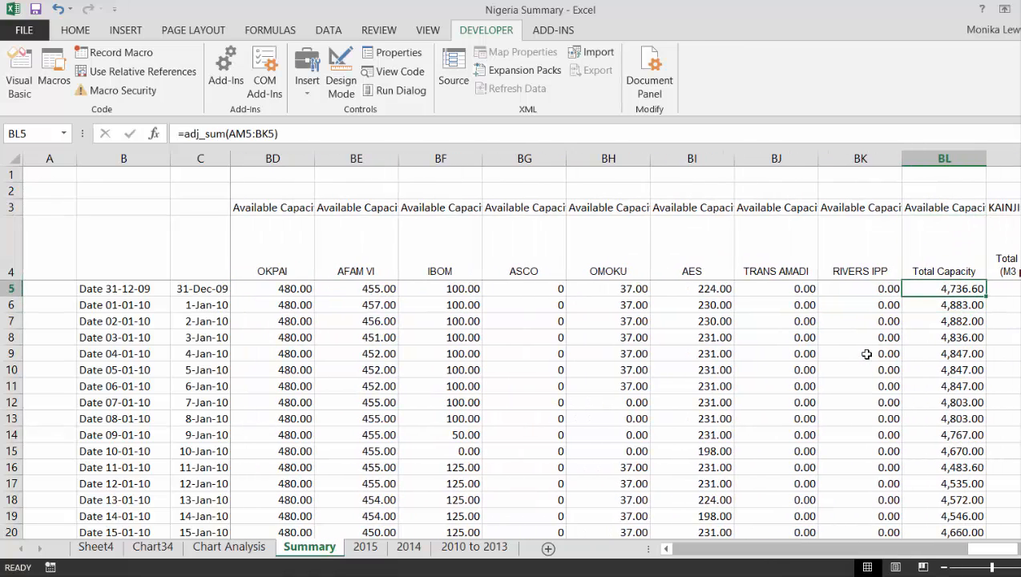
{"action": "double_click", "coordinate": [989, 297]}
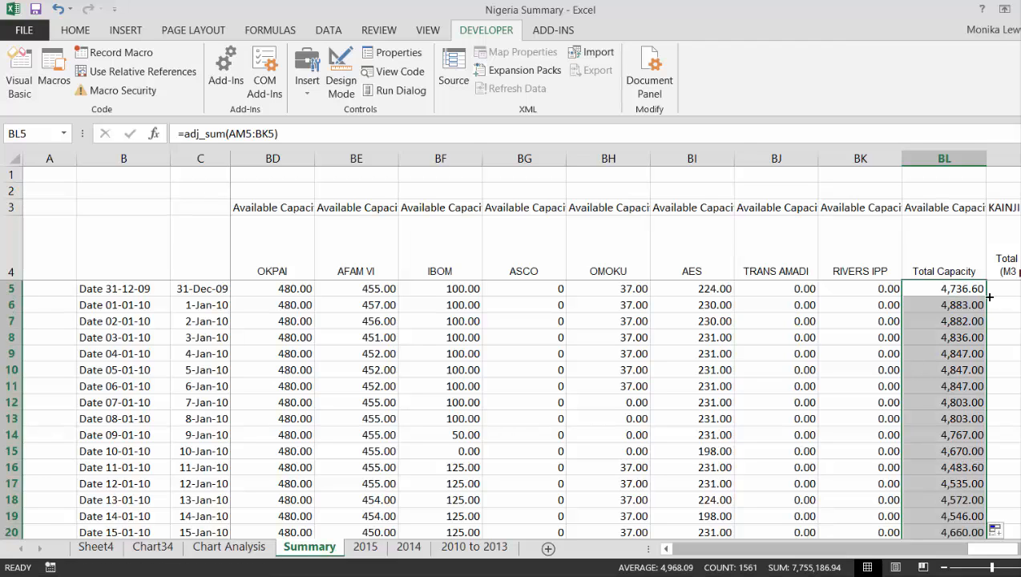
Examine the last rows of the Total Capacity column for the adj_sum results.
{"action": "key", "text": "Down"}
{"action": "key", "text": "Down"}
{"action": "key", "text": "Down"}
{"action": "key", "text": "ctrl+Down"}
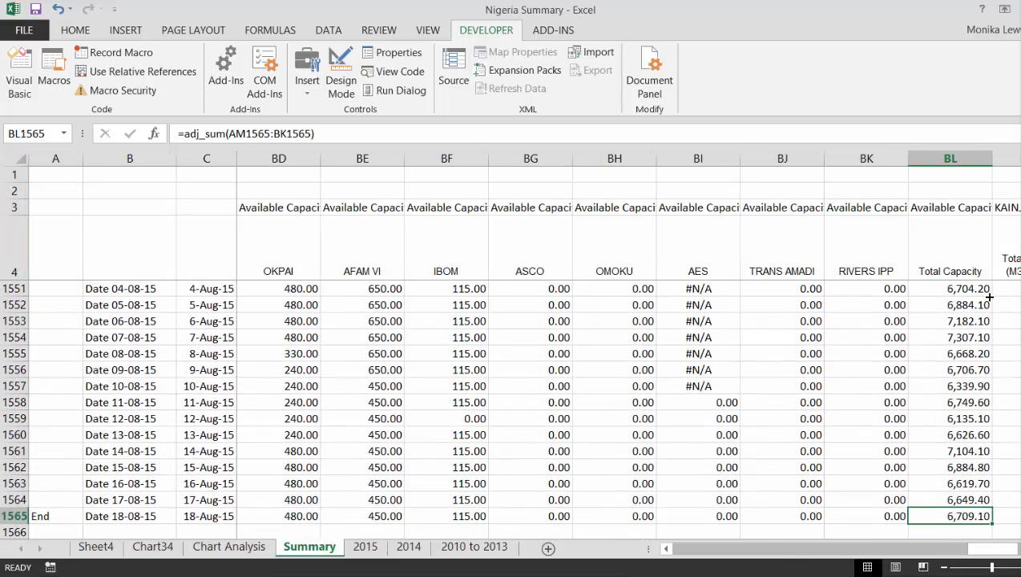
{"action": "key", "text": "Up"}
{"action": "key", "text": "Down"}
{"action": "key", "text": "Up"}
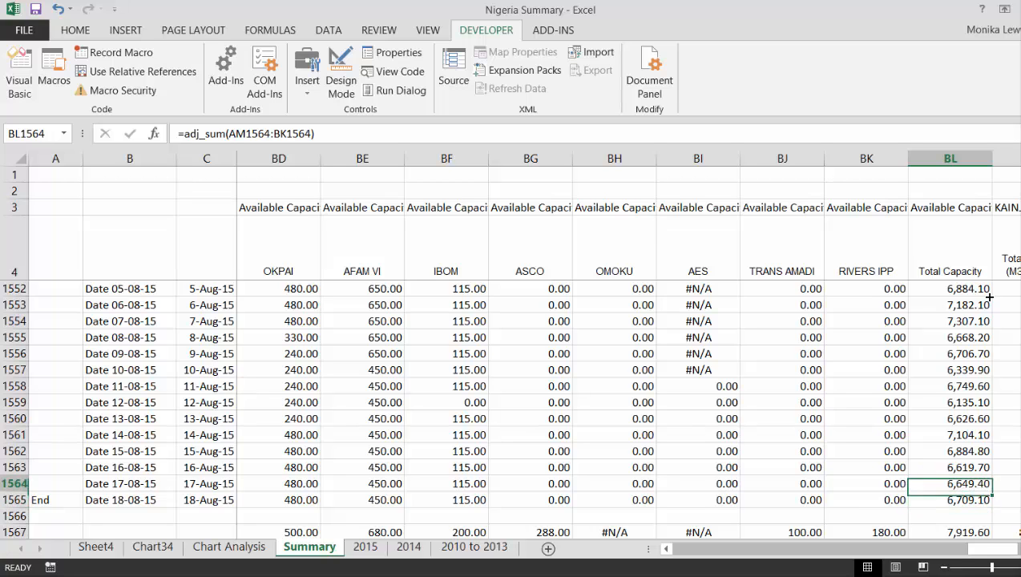
{"action": "key", "text": "Up"}
View the Total Capacity Available Capacity chart on the Chart34 sheet.
{"action": "key", "text": "ctrl+Page_Up"}
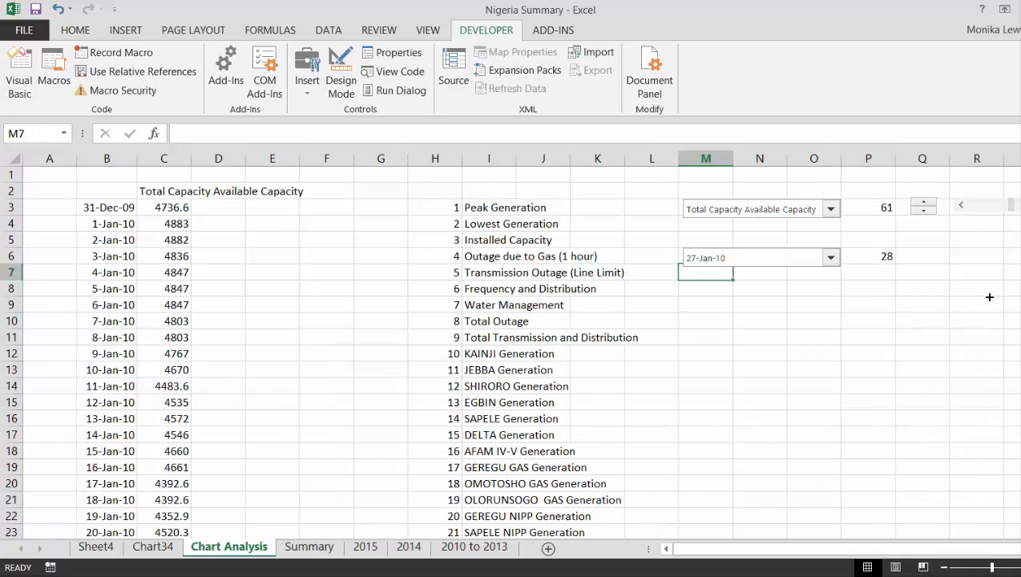
{"action": "key", "text": "ctrl+Page_Up"}
{"action": "key", "text": "ctrl+Page_Down"}
{"action": "key", "text": "ctrl+Page_Up"}
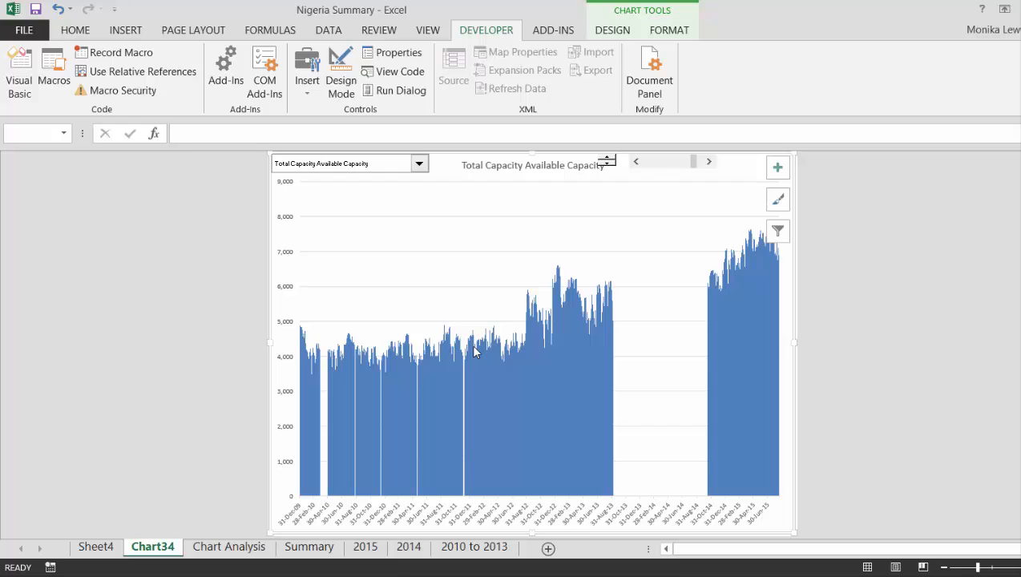
{"action": "key", "text": "ctrl"}
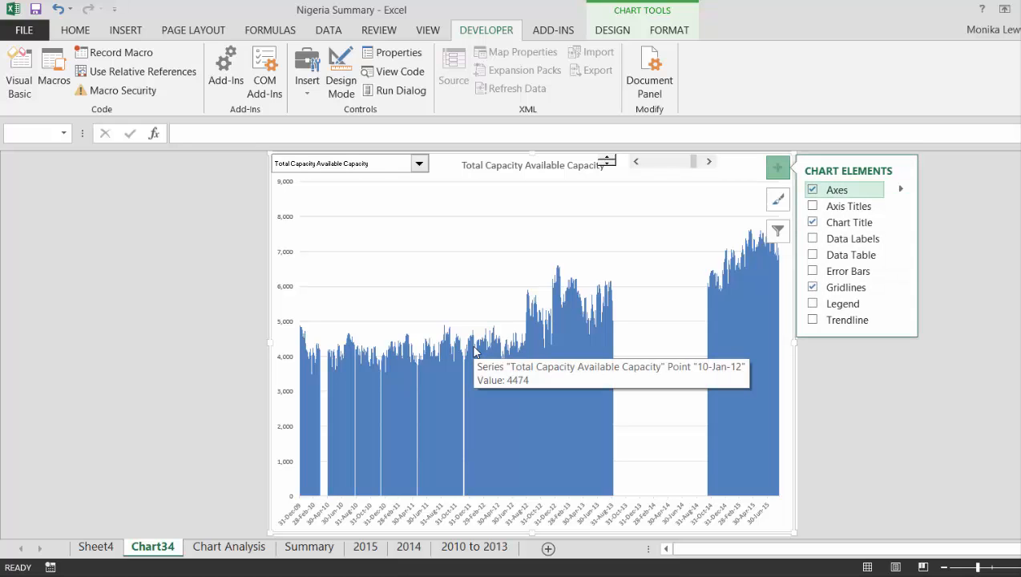
{"action": "key", "text": "Escape"}
{"action": "key", "text": "Escape"}
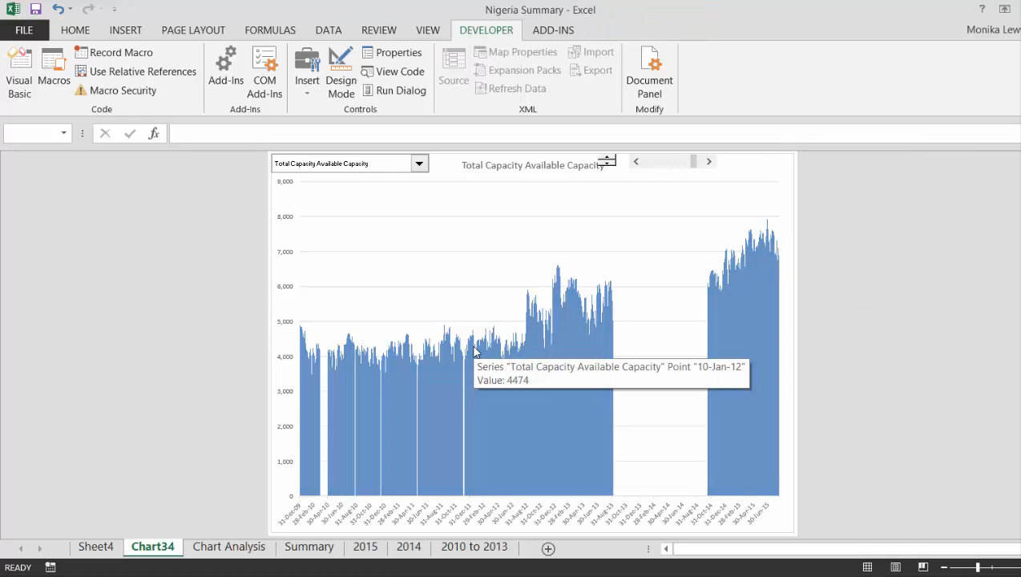
Go back to the Summary sheet and insert an empty column AM directly after the Total Generation column.
{"action": "key", "text": "ctrl+Page_Up"}
{"action": "key", "text": "ctrl+Page_Down"}
{"action": "key", "text": "ctrl+Page_Down"}
{"action": "key", "text": "ctrl+Page_Down"}
{"action": "key", "text": "Left"}
{"action": "key", "text": "Left"}
{"action": "key", "text": "Left"}
{"action": "key", "text": "Left"}
{"action": "key", "text": "Left"}
{"action": "key", "text": "Left"}
{"action": "key", "text": "Left"}
{"action": "key", "text": "Left"}
{"action": "key", "text": "Left"}
{"action": "key", "text": "Left"}
{"action": "key", "text": "Left"}
{"action": "key", "text": "Left"}
{"action": "key", "text": "Left"}
{"action": "key", "text": "Left"}
{"action": "key", "text": "Left"}
{"action": "key", "text": "Left"}
{"action": "key", "text": "Left"}
{"action": "key", "text": "Left"}
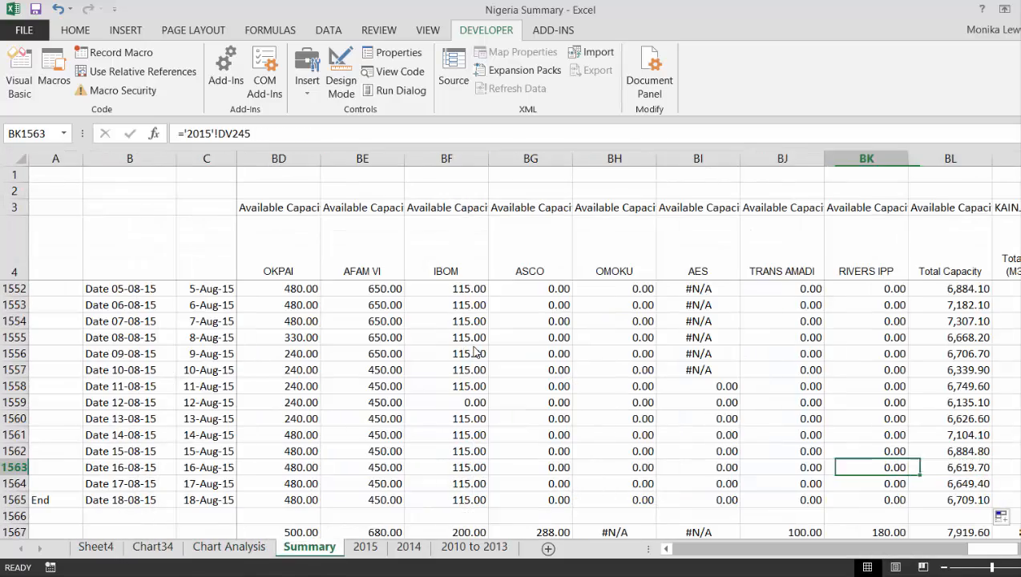
{"action": "key", "text": "Left"}
{"action": "key", "text": "Left"}
{"action": "key", "text": "Left"}
{"action": "key", "text": "Left"}
{"action": "key", "text": "Left"}
{"action": "key", "text": "Left"}
{"action": "key", "text": "Left"}
{"action": "key", "text": "Left"}
{"action": "key", "text": "Left"}
{"action": "key", "text": "Left"}
{"action": "key", "text": "Left"}
{"action": "key", "text": "Left"}
{"action": "key", "text": "Left"}
{"action": "key", "text": "Left"}
{"action": "key", "text": "Left"}
{"action": "key", "text": "Left"}
{"action": "key", "text": "Left"}
{"action": "key", "text": "Left"}
{"action": "key", "text": "Left"}
{"action": "key", "text": "Left"}
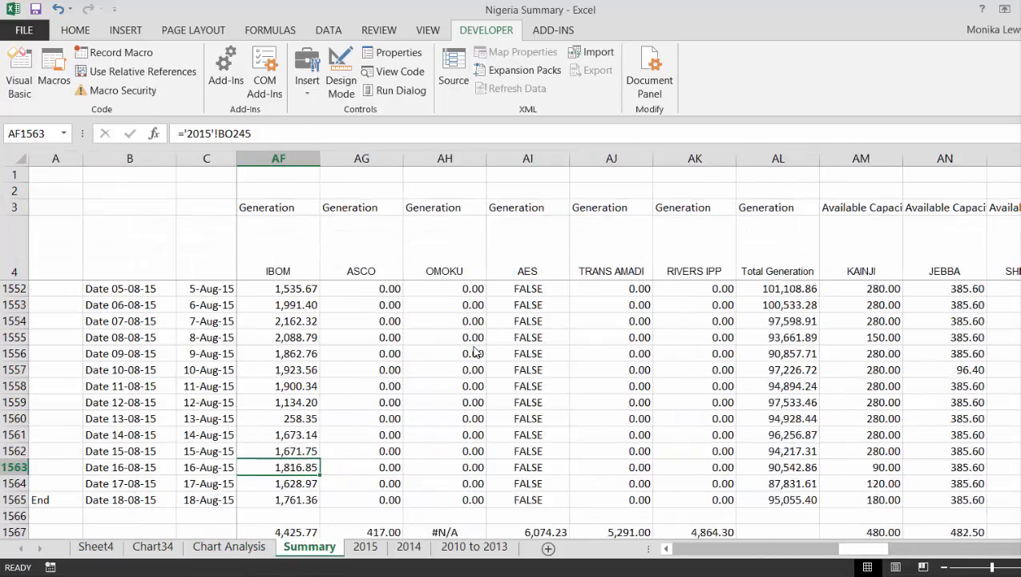
{"action": "key", "text": "Right"}
{"action": "key", "text": "Right"}
{"action": "key", "text": "Right"}
{"action": "key", "text": "Right"}
{"action": "key", "text": "Right"}
{"action": "key", "text": "Right"}
{"action": "key", "text": "Right"}
{"action": "key", "text": "Right"}
{"action": "key", "text": "Right"}
{"action": "key", "text": "Right"}
{"action": "key", "text": "Right"}
{"action": "key", "text": "Right"}
{"action": "key", "text": "Right"}
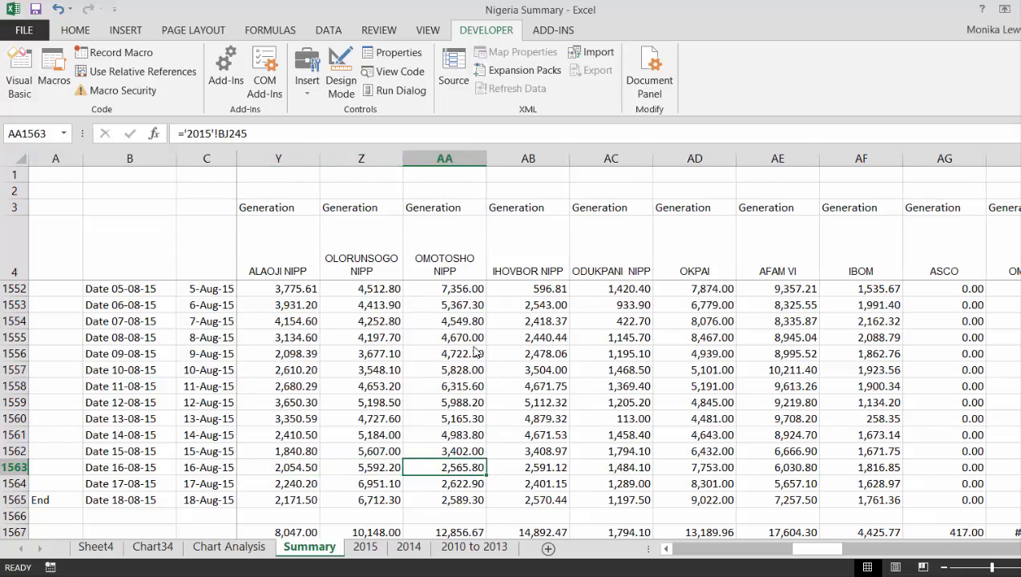
{"action": "key", "text": "Right"}
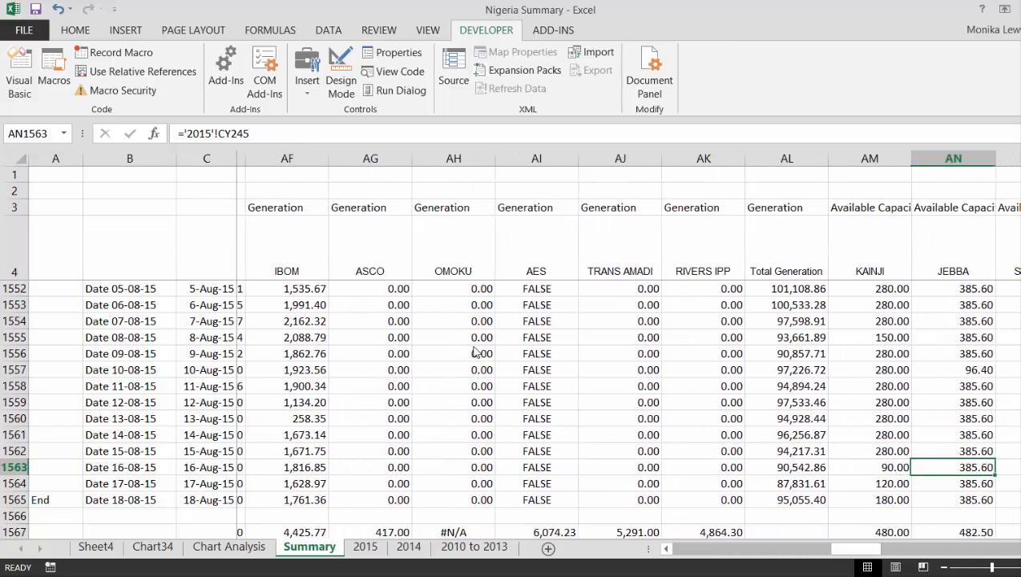
{"action": "key", "text": "ctrl+space"}
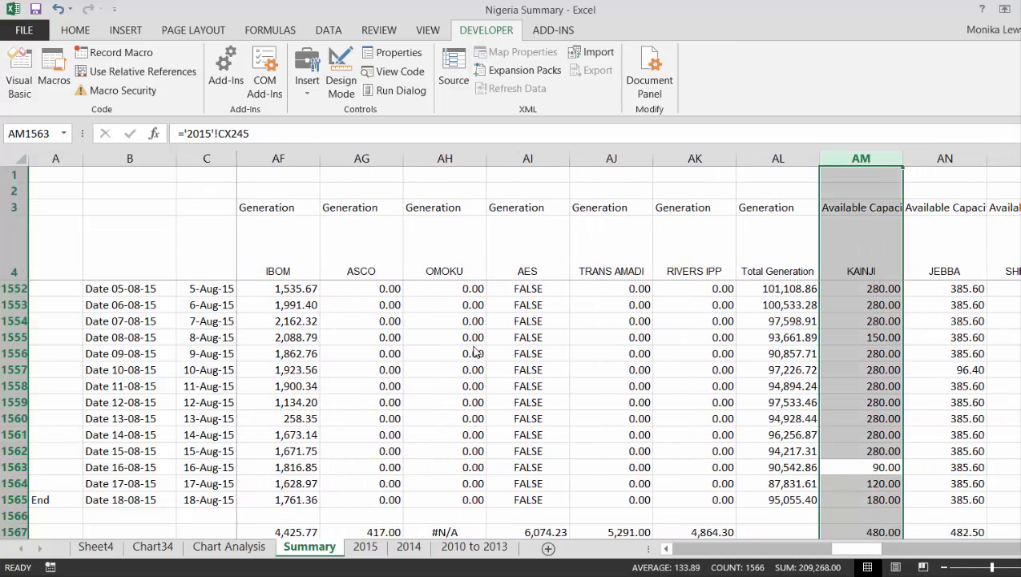
{"action": "key", "text": "ctrl+shift+plus"}
{"action": "key", "text": "Left"}
{"action": "key", "text": "Left"}
{"action": "key", "text": "Right"}
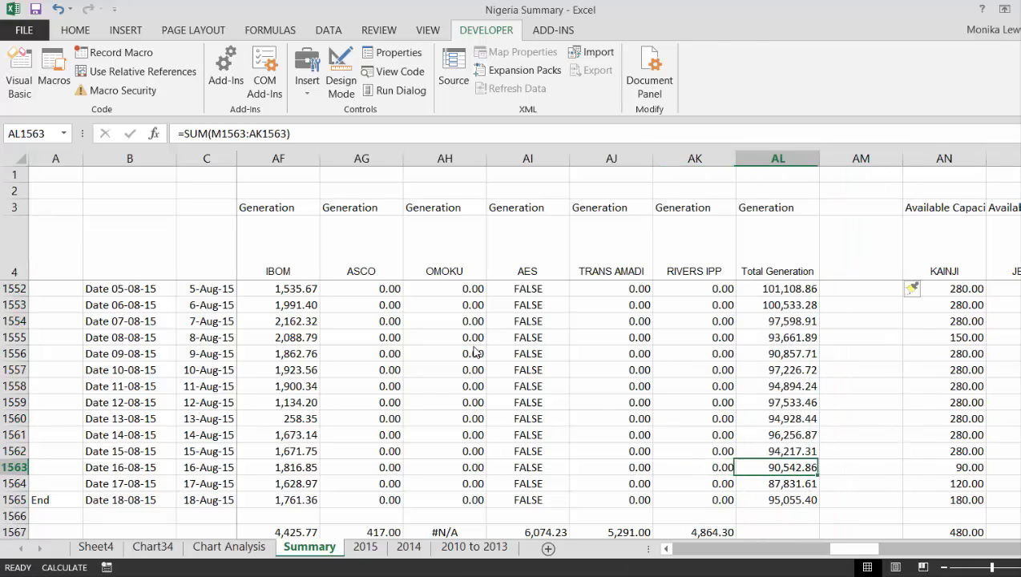
Fill the Generation label from AL3 into AM3 of the new column.
{"action": "left_click", "coordinate": [776, 210]}
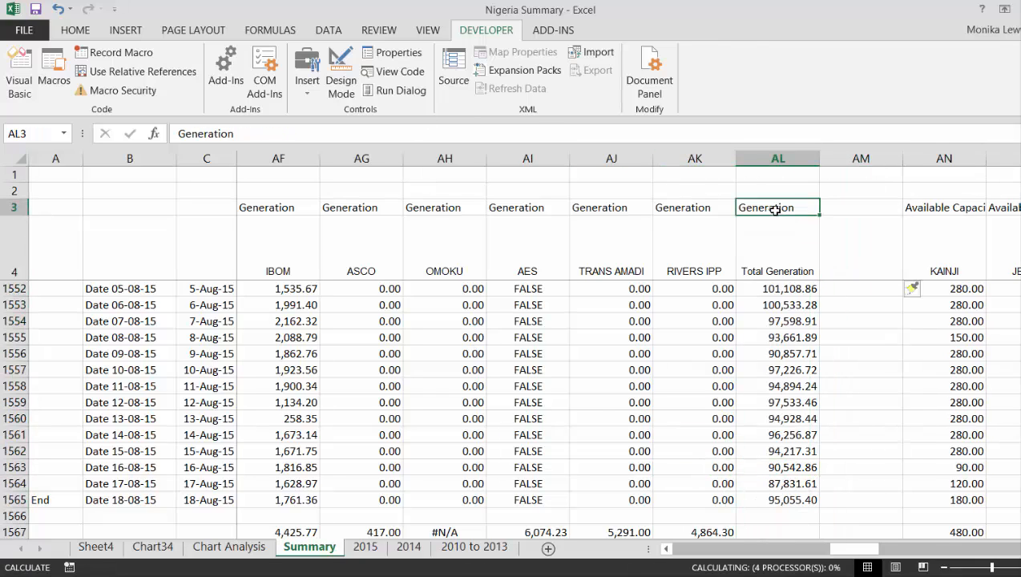
{"action": "key", "text": "shift+Right"}
{"action": "key", "text": "ctrl+r"}
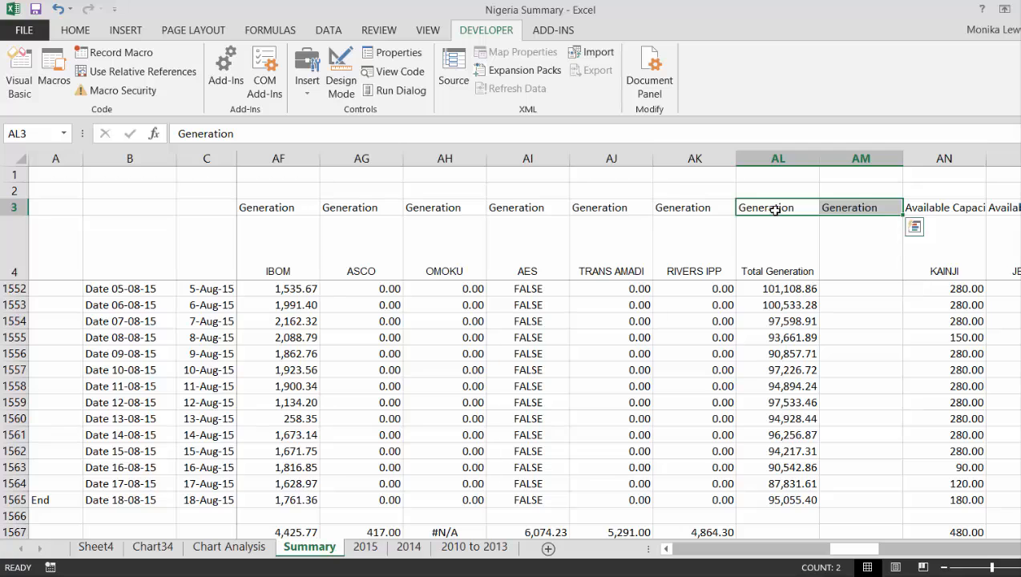
Copy the Total Generation header into AM4 and replace its text with Total Adjusted Generation.
{"action": "key", "text": "Down"}
{"action": "key", "text": "Down"}
{"action": "key", "text": "Up"}
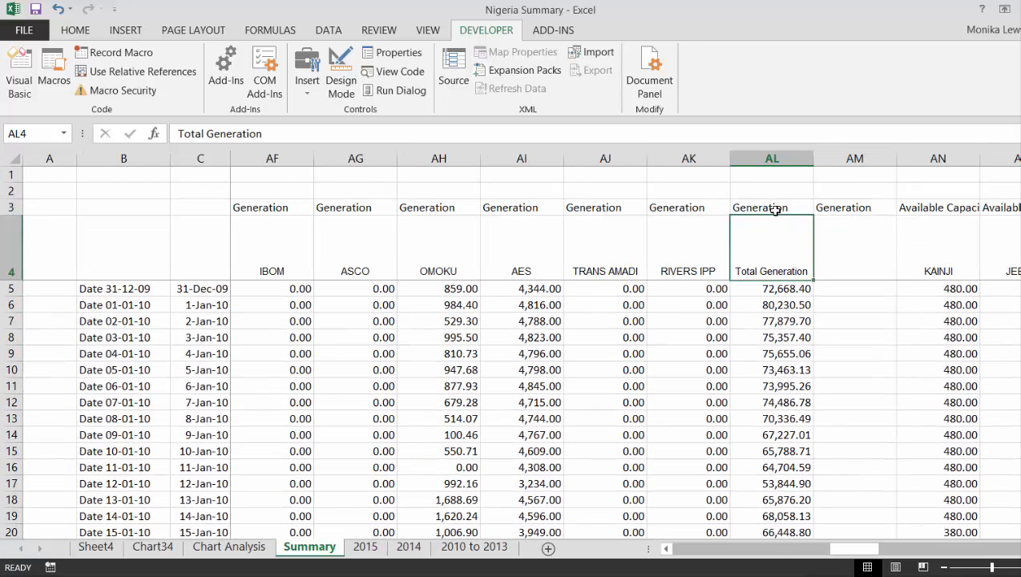
{"action": "key", "text": "ctrl+c"}
{"action": "key", "text": "Right"}
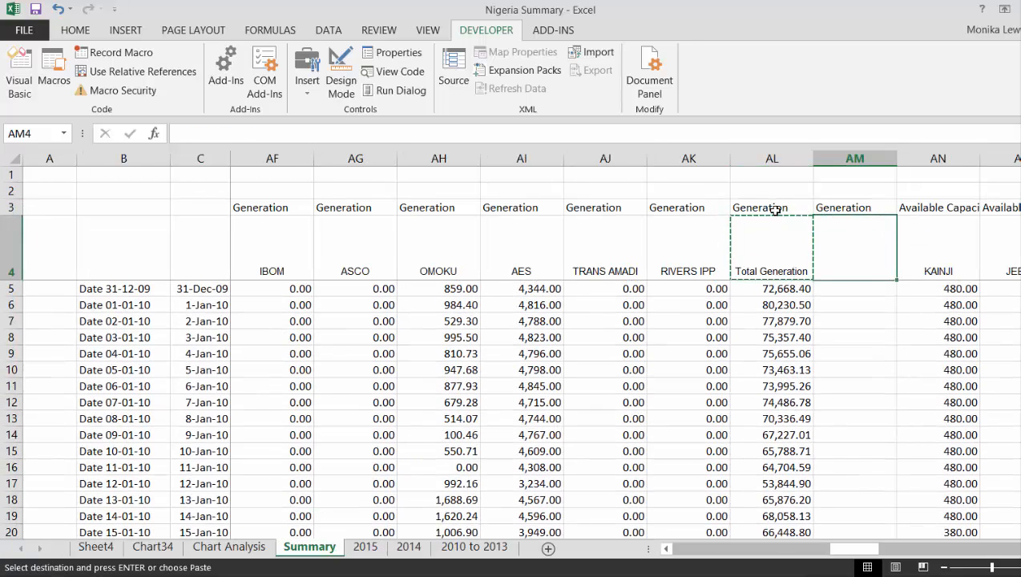
{"action": "key", "text": "ctrl+v"}
{"action": "key", "text": "Escape"}
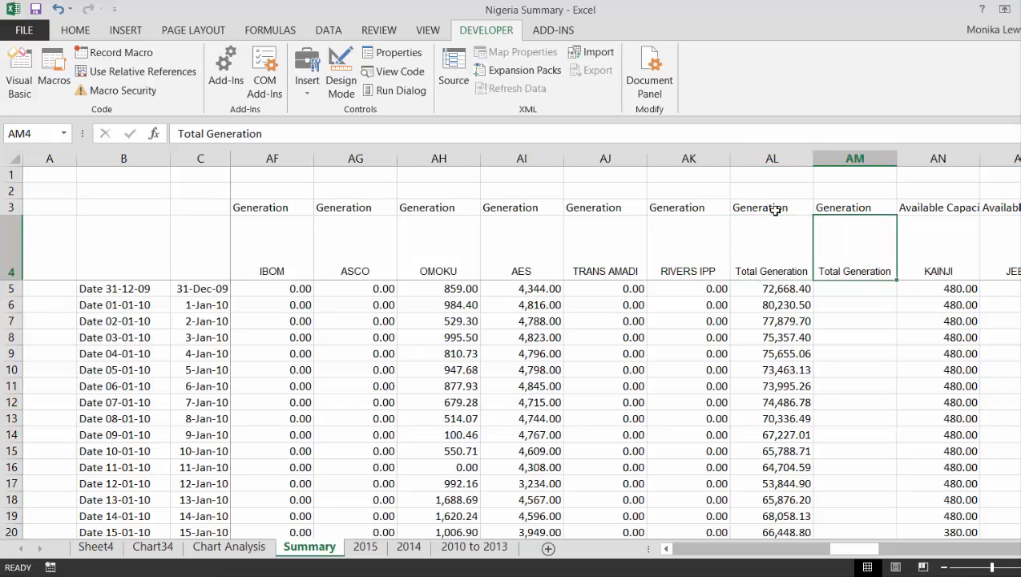
{"action": "type", "text": "Total Adjus"}
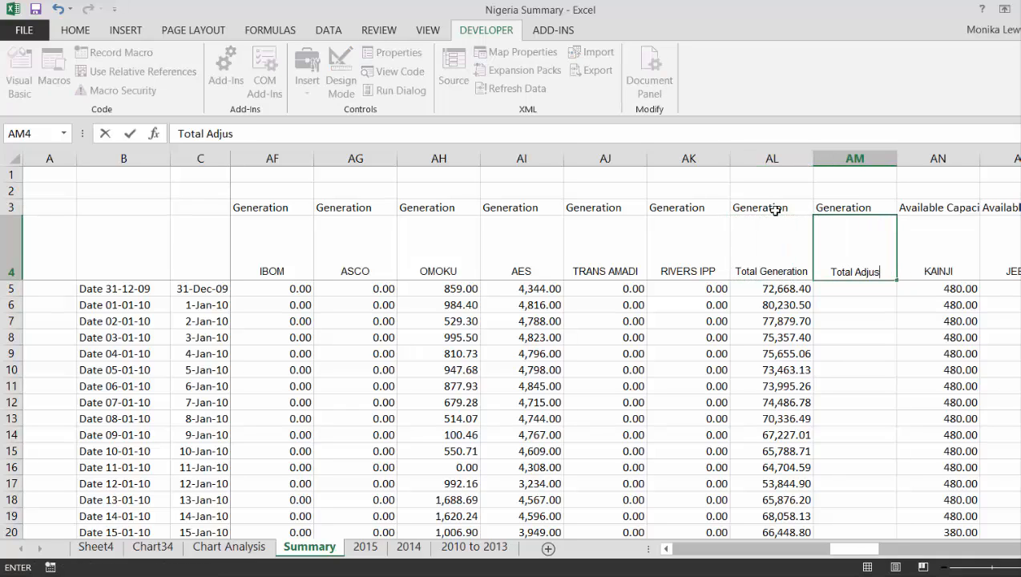
{"action": "type", "text": "ted Generation"}
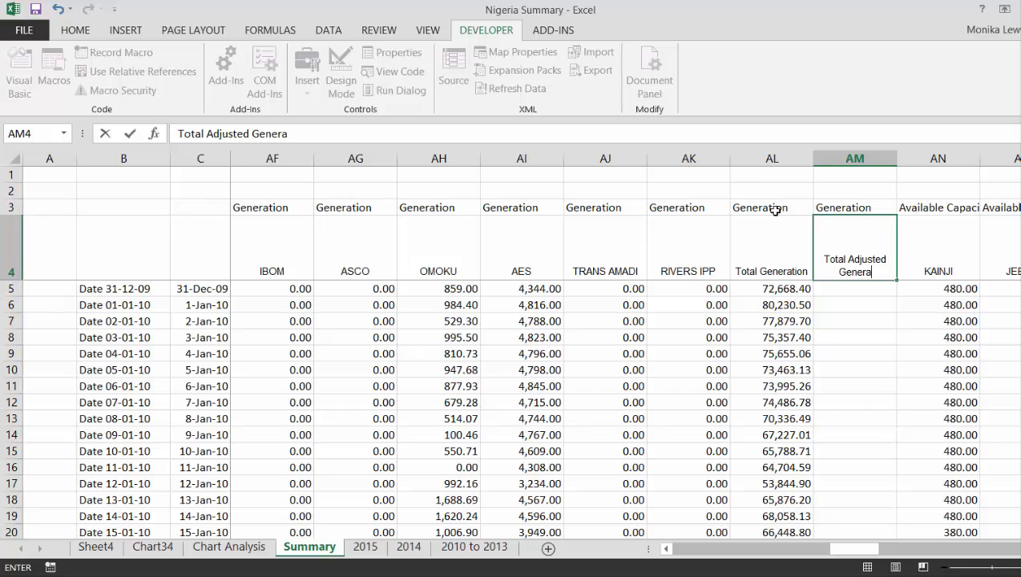
{"action": "key", "text": "Return"}
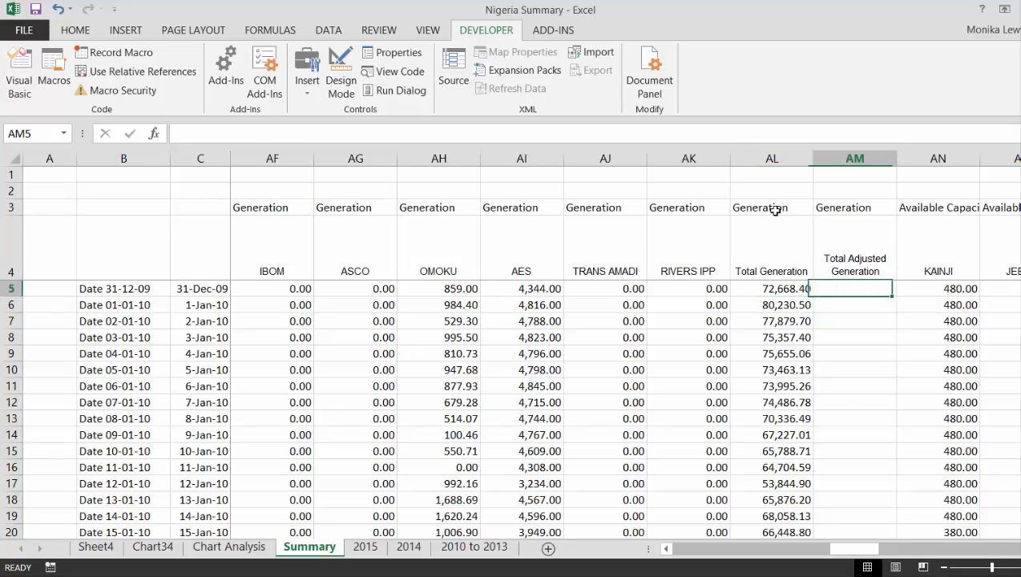
{"action": "key", "text": "Left"}
{"action": "key", "text": "Left"}
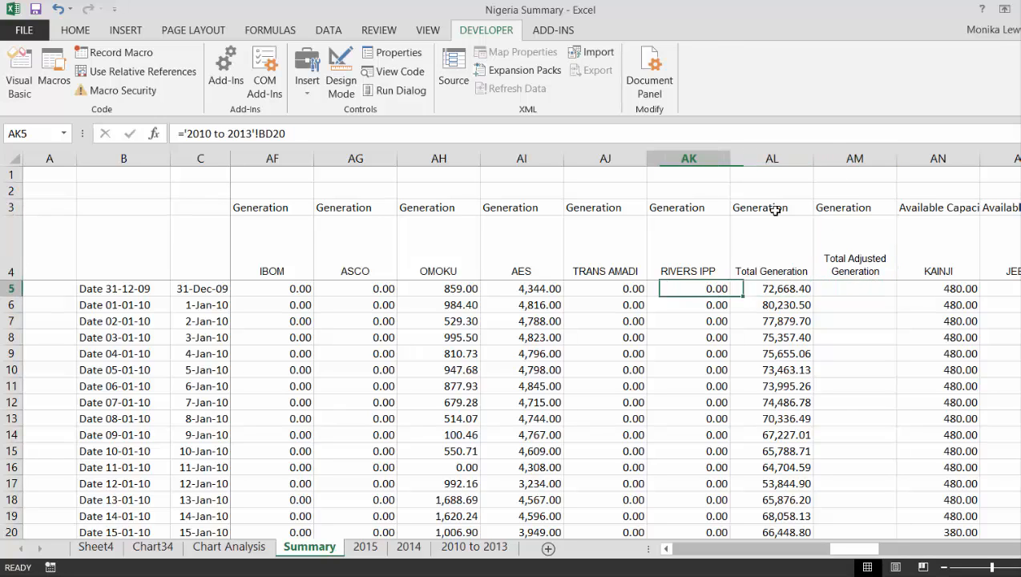
{"action": "key", "text": "Right"}
{"action": "type", "text": "=ad"}
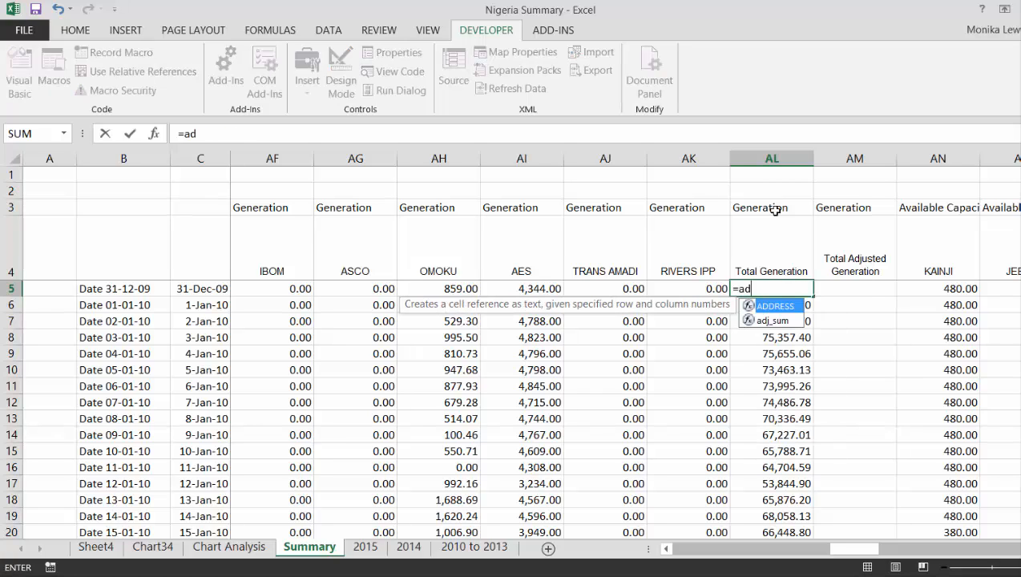
{"action": "key", "text": "Tab"}
{"action": "key", "text": "Left"}
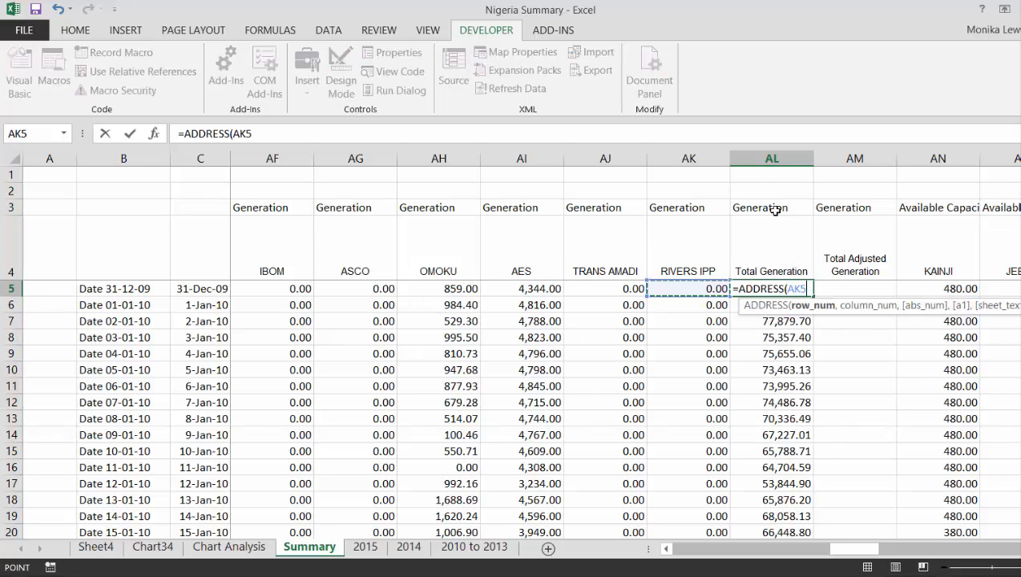
{"action": "key", "text": "shift+Left"}
{"action": "key", "text": "shift+Left"}
{"action": "key", "text": "shift+Left"}
{"action": "key", "text": "shift+Left"}
{"action": "key", "text": "shift+Left"}
{"action": "key", "text": "shift+Left"}
{"action": "key", "text": "shift+Left"}
{"action": "key", "text": "shift+Left"}
{"action": "key", "text": "shift+Left"}
{"action": "key", "text": "shift+Left"}
{"action": "key", "text": "shift+Left"}
{"action": "key", "text": "shift+Left"}
{"action": "key", "text": "shift+Left"}
{"action": "key", "text": "shift+Left"}
{"action": "key", "text": "shift+Left"}
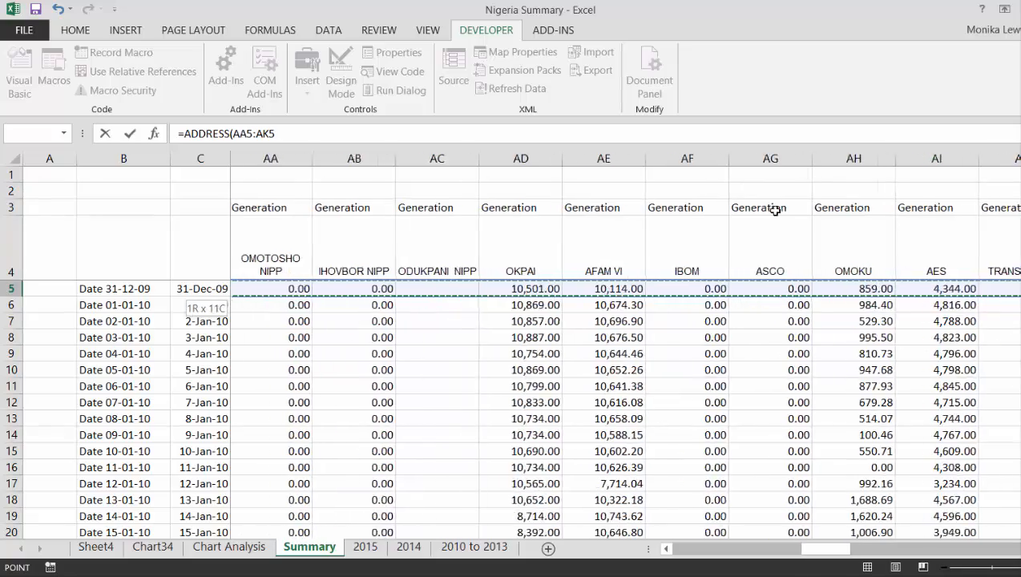
{"action": "key", "text": "shift+Left"}
{"action": "key", "text": "shift+Left"}
{"action": "key", "text": "shift+Left"}
{"action": "key", "text": "shift+Left"}
{"action": "key", "text": "shift+Left"}
{"action": "key", "text": "shift+Left"}
{"action": "key", "text": "shift+Left"}
{"action": "key", "text": "shift+Left"}
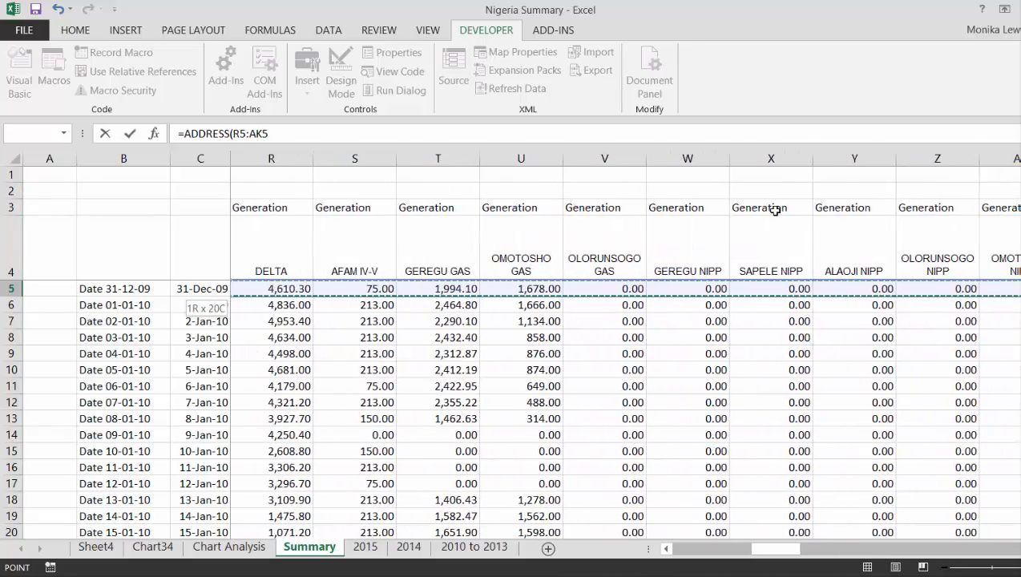
{"action": "key", "text": "shift+Left"}
{"action": "key", "text": "shift+Left"}
{"action": "key", "text": "shift+Left"}
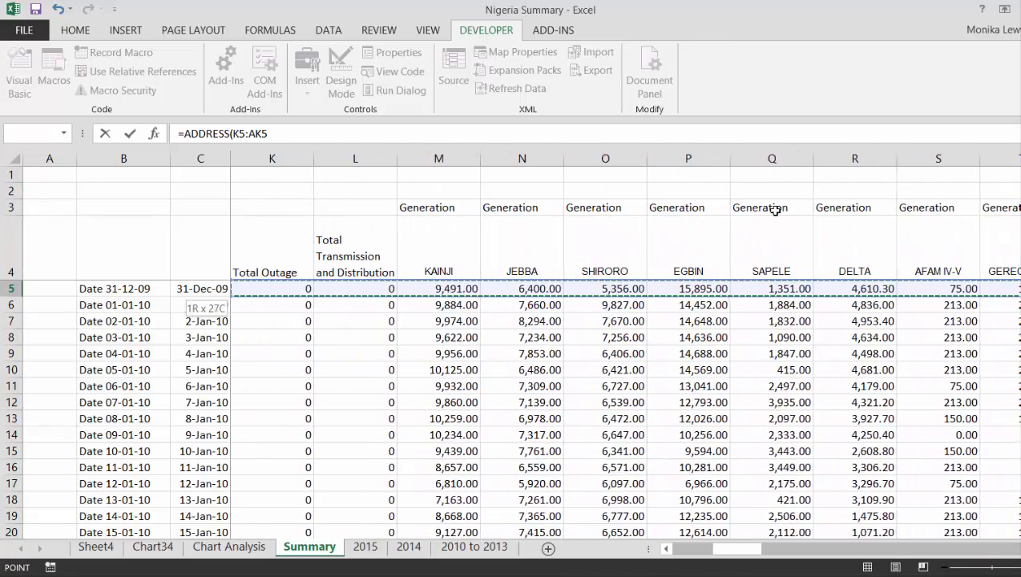
{"action": "key", "text": "shift+Right"}
{"action": "key", "text": "shift+Right"}
{"action": "key", "text": "shift+Right"}
{"action": "key", "text": "shift+Left"}
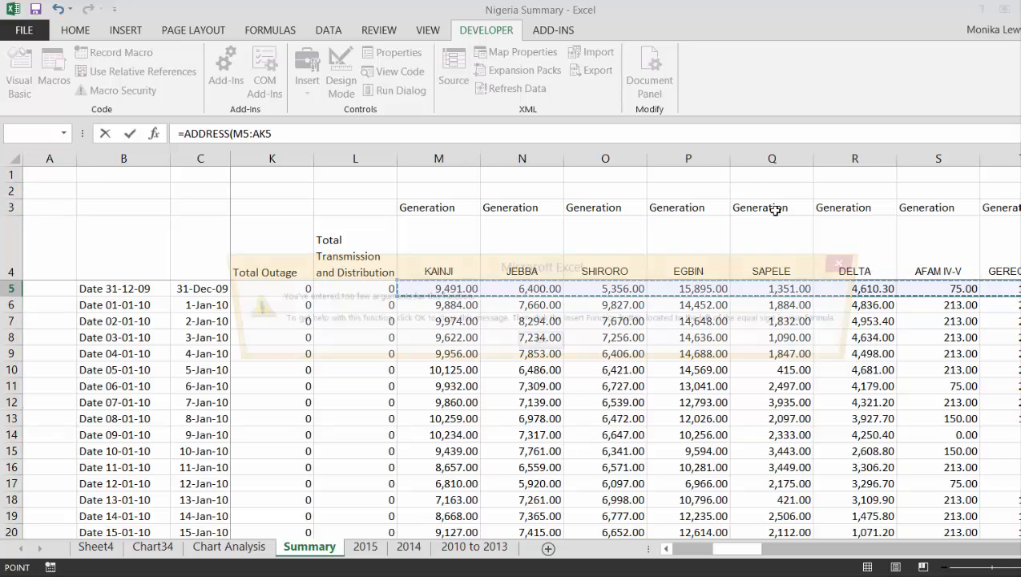
{"action": "key", "text": "Return"}
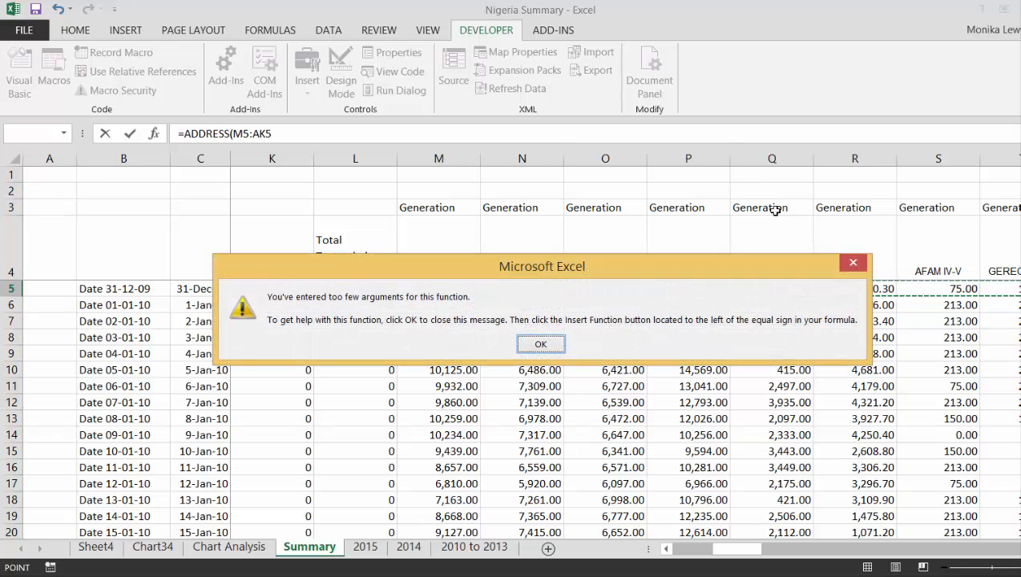
{"action": "key", "text": "Escape"}
{"action": "key", "text": "Escape"}
{"action": "key", "text": "Left"}
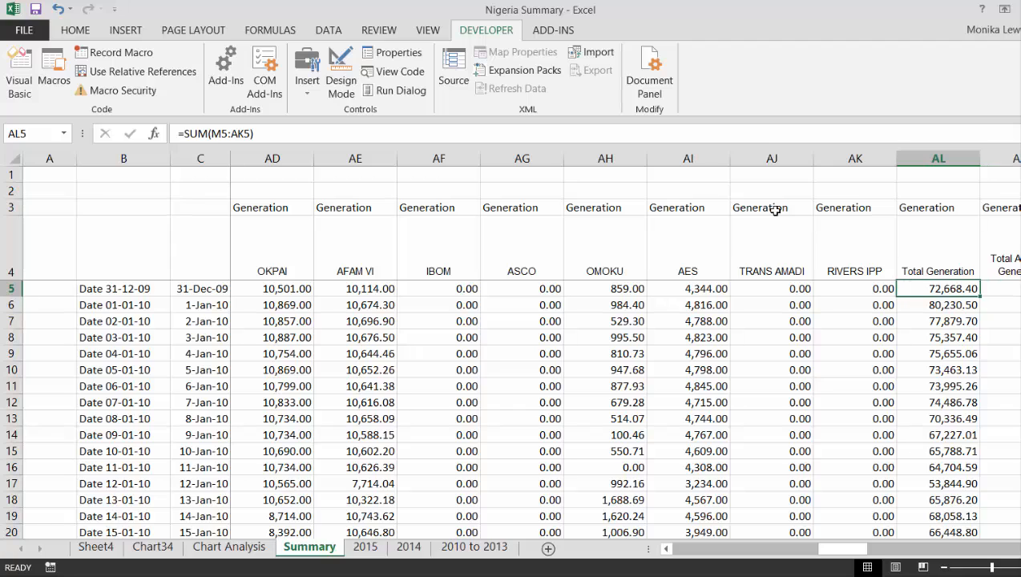
Replace the first Total Generation formula in AL5 with =adj_sum(M5:AK5) and fill it down the column.
{"action": "type", "text": "=ad"}
{"action": "key", "text": "Tab"}
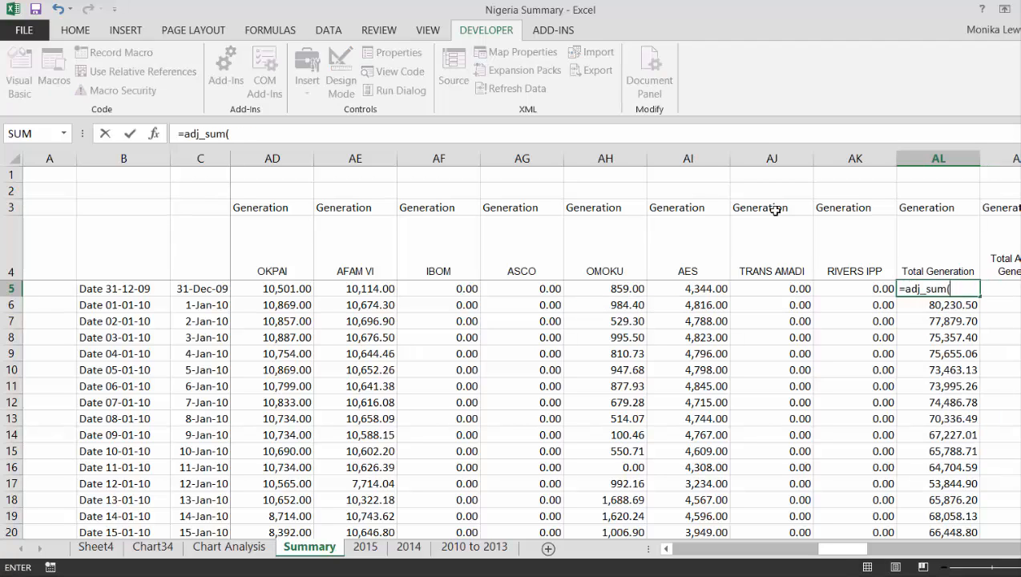
{"action": "key", "text": "Left"}
{"action": "key", "text": "shift+Left"}
{"action": "key", "text": "shift+Left"}
{"action": "key", "text": "shift+Left"}
{"action": "key", "text": "shift+Left"}
{"action": "key", "text": "shift+Left"}
{"action": "key", "text": "shift+Left"}
{"action": "key", "text": "shift+Left"}
{"action": "key", "text": "shift+Left"}
{"action": "key", "text": "shift+Left"}
{"action": "key", "text": "shift+Left"}
{"action": "key", "text": "shift+Left"}
{"action": "key", "text": "shift+Left"}
{"action": "key", "text": "shift+Left"}
{"action": "key", "text": "shift+Left"}
{"action": "key", "text": "shift+Left"}
{"action": "key", "text": "shift+Left"}
{"action": "key", "text": "shift+Left"}
{"action": "key", "text": "shift+Left"}
{"action": "key", "text": "shift+Left"}
{"action": "key", "text": "shift+Left"}
{"action": "key", "text": "shift+Left"}
{"action": "key", "text": "shift+Left"}
{"action": "key", "text": "shift+Left"}
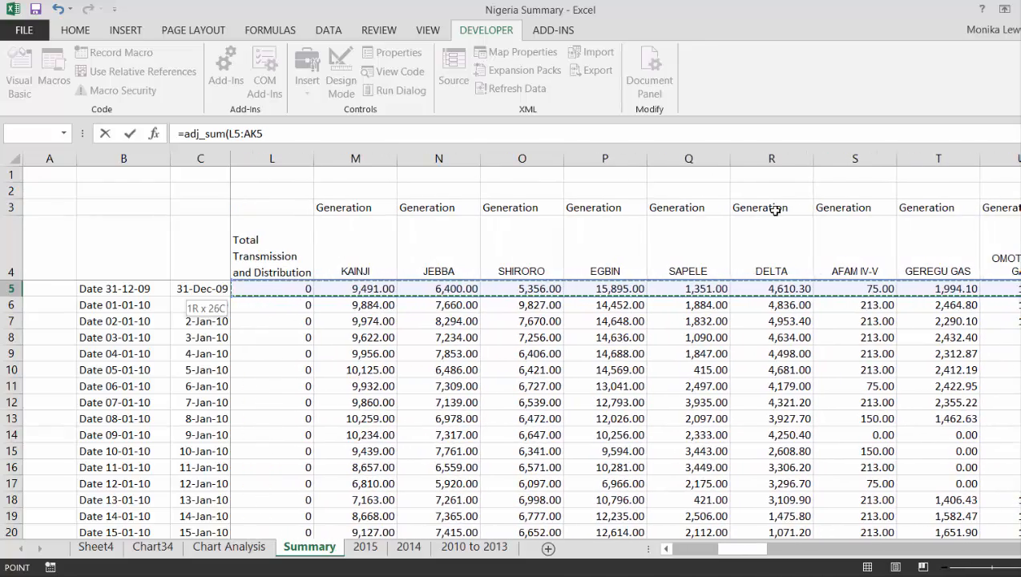
{"action": "key", "text": "shift+Right"}
{"action": "key", "text": "Return"}
{"action": "key", "text": "Right"}
{"action": "key", "text": "Right"}
{"action": "key", "text": "Left"}
{"action": "key", "text": "Left"}
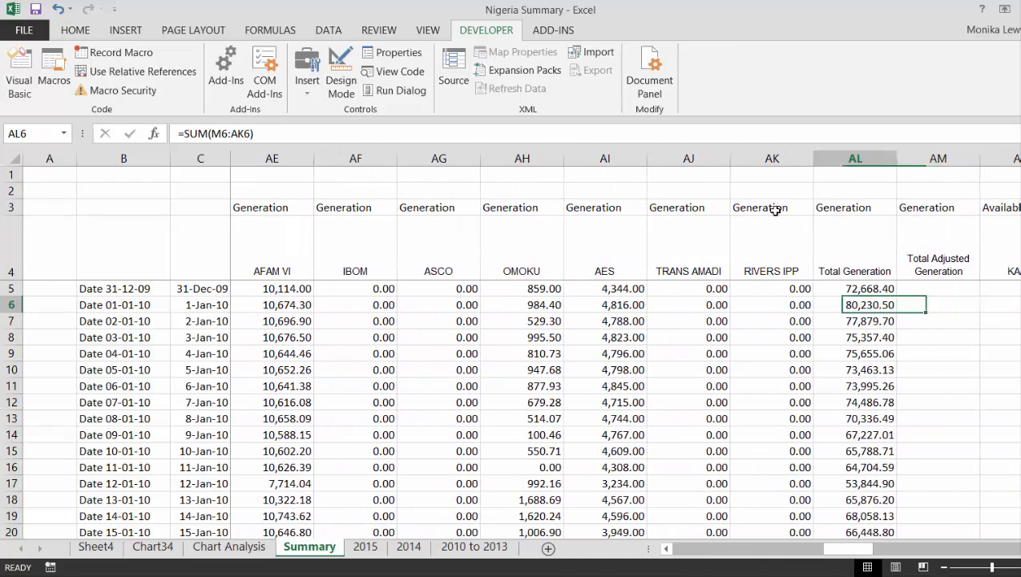
{"action": "key", "text": "Up"}
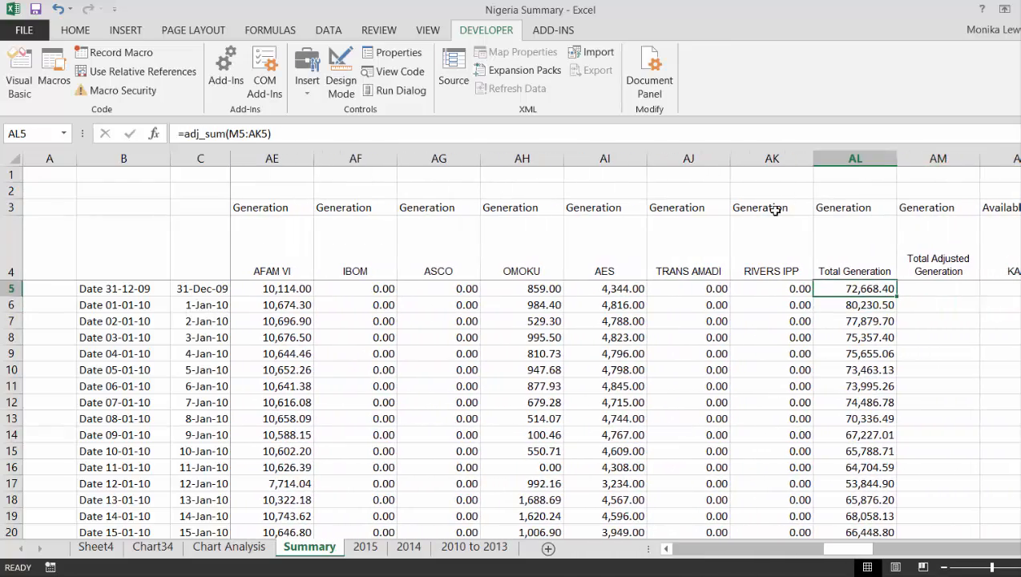
{"action": "double_click", "coordinate": [897, 298]}
Enter =AL5-AI5-AJ5-AK5 in AM5 to subtract AES, TRANS AMADI and RIVERS IPP from Total Generation.
{"action": "key", "text": "Right"}
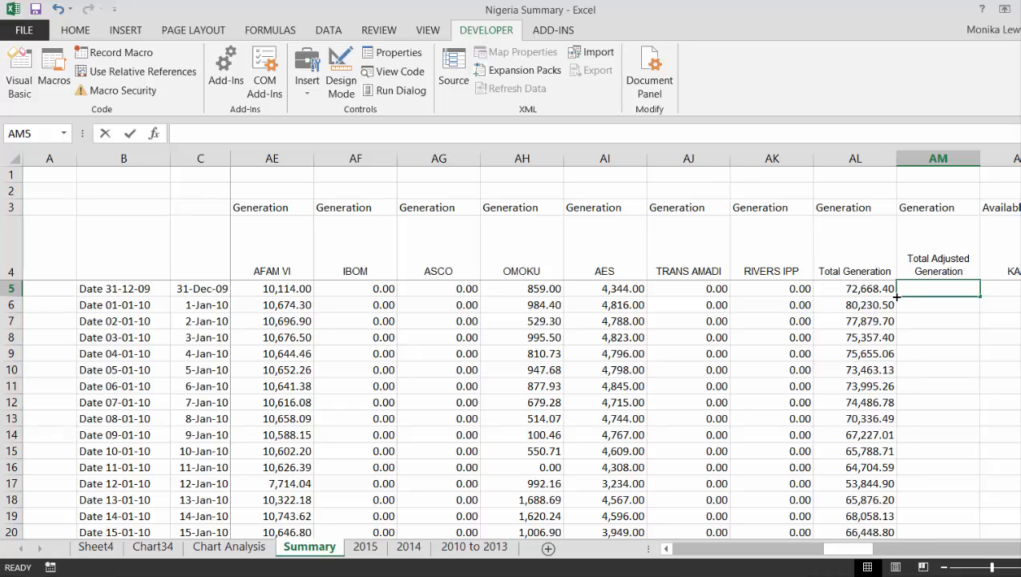
{"action": "type", "text": "="}
{"action": "key", "text": "Left"}
{"action": "type", "text": "-"}
{"action": "key", "text": "Left"}
{"action": "key", "text": "Left"}
{"action": "key", "text": "Left"}
{"action": "key", "text": "Left"}
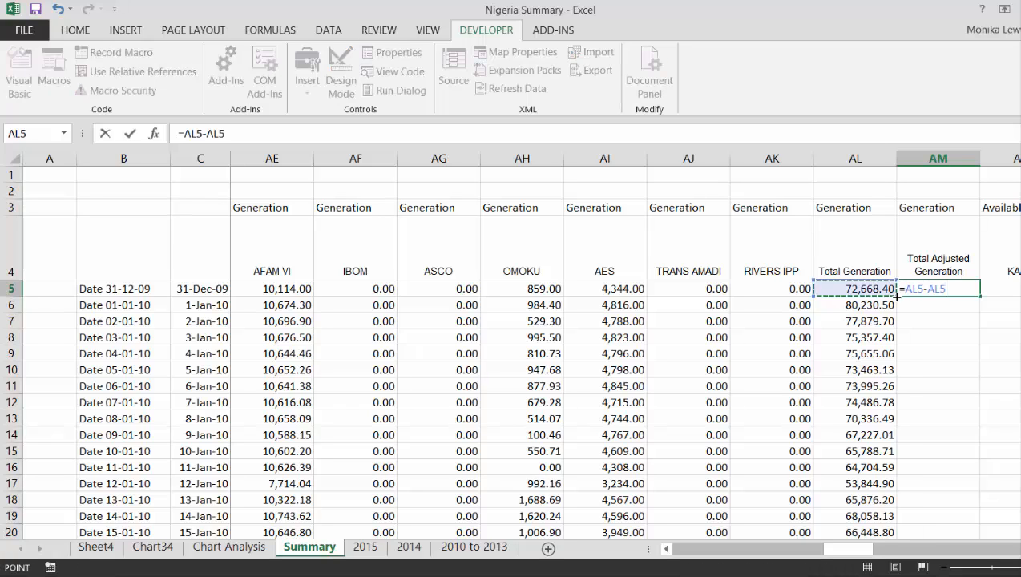
{"action": "type", "text": "-"}
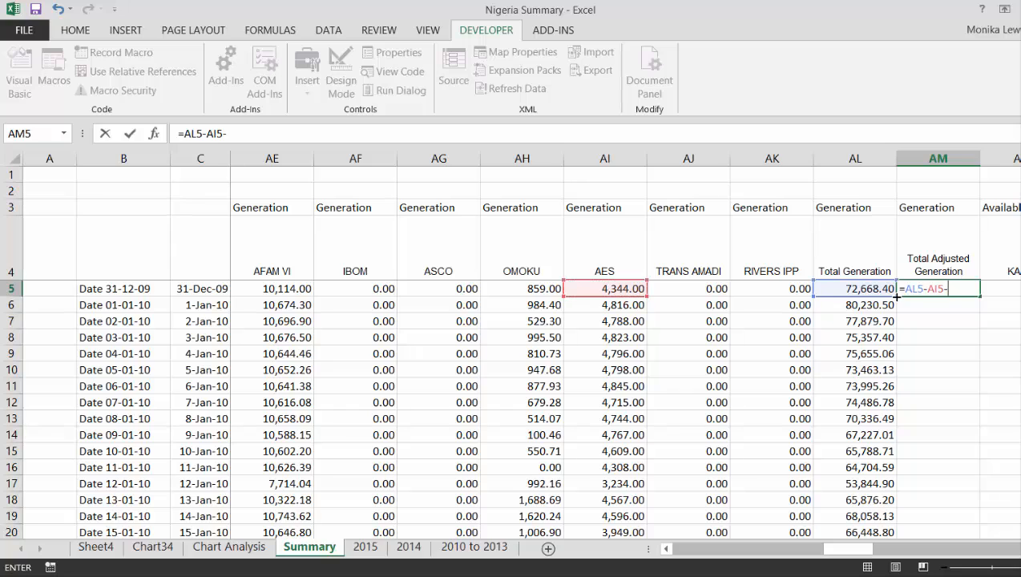
{"action": "key", "text": "Left"}
{"action": "key", "text": "Left"}
{"action": "key", "text": "Left"}
{"action": "type", "text": "-"}
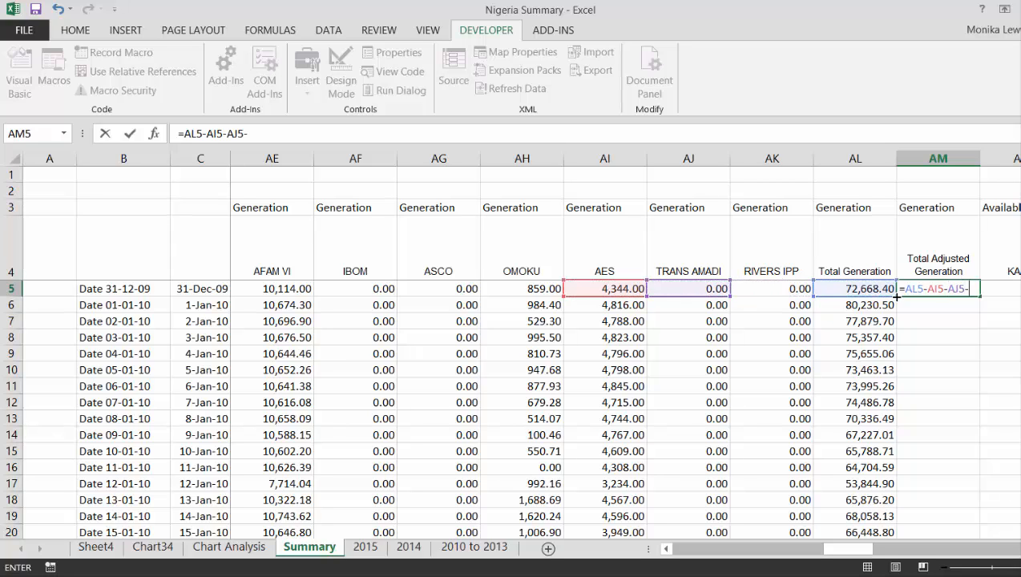
{"action": "key", "text": "Left"}
{"action": "key", "text": "Left"}
{"action": "key", "text": "Return"}
{"action": "key", "text": "Up"}
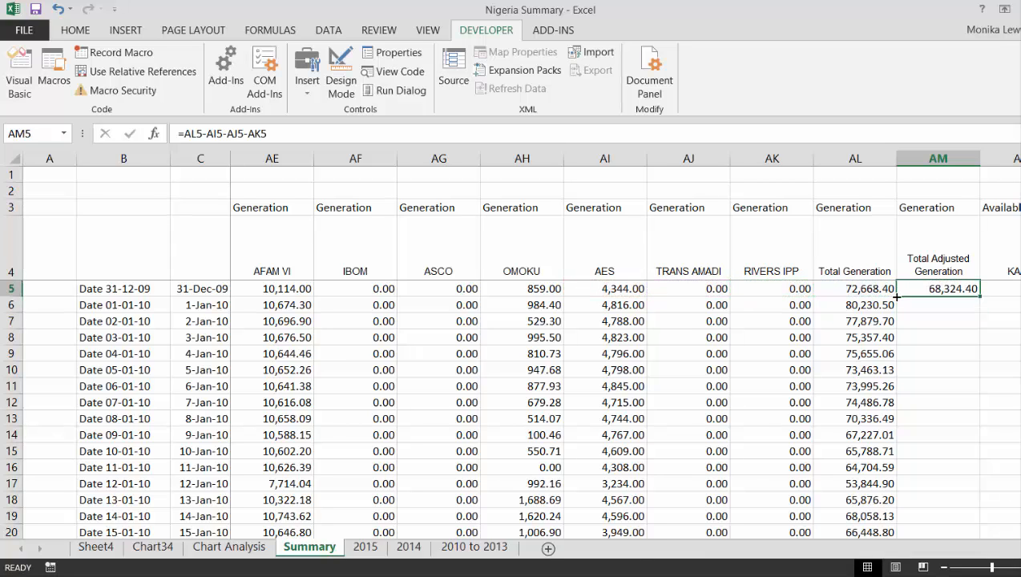
Check the list of non-reporting units on Sheet4 and return to the Total Adjusted Generation formula on the Summary sheet.
{"action": "key", "text": "ctrl+Page_Up"}
{"action": "key", "text": "ctrl+Page_Up"}
{"action": "key", "text": "ctrl+Page_Up"}
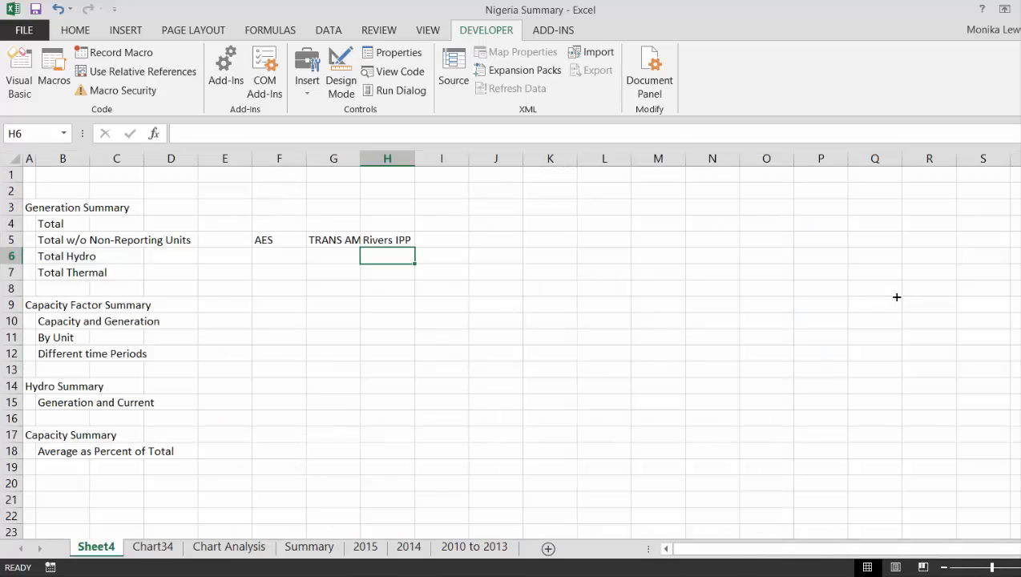
{"action": "key", "text": "ctrl+Page_Down"}
{"action": "key", "text": "ctrl+Page_Down"}
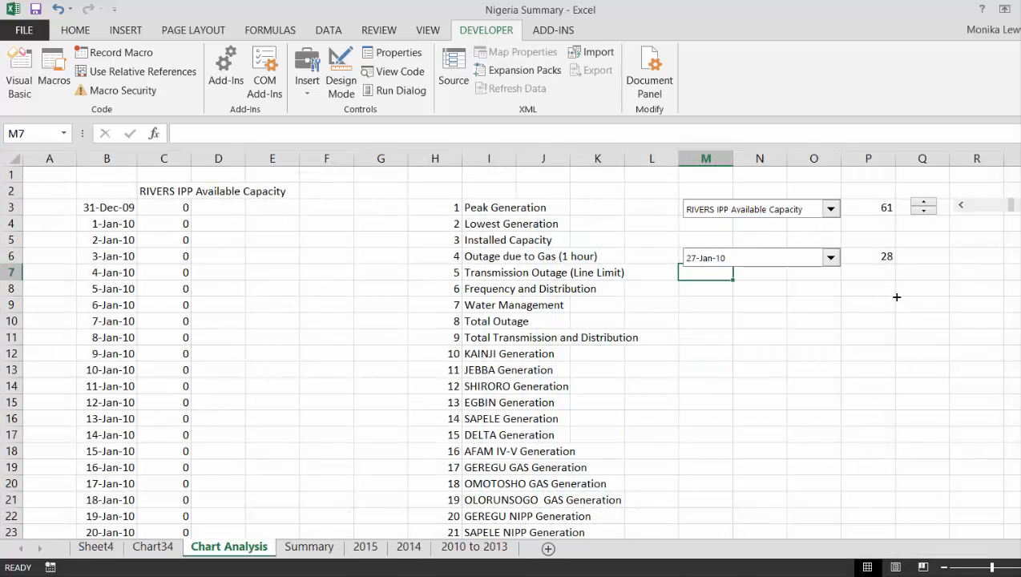
{"action": "key", "text": "ctrl+Page_Down"}
{"action": "key", "text": "Up"}
{"action": "key", "text": "Down"}
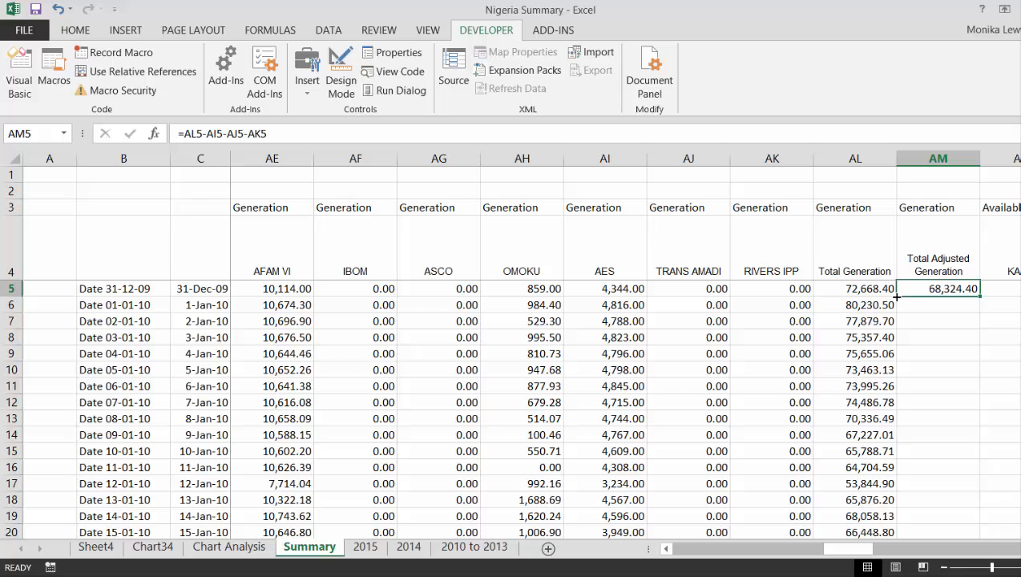
Fill the AM5 formula down the whole Total Adjusted Generation column.
{"action": "double_click", "coordinate": [981, 295]}
{"action": "key", "text": "Down"}
{"action": "key", "text": "Down"}
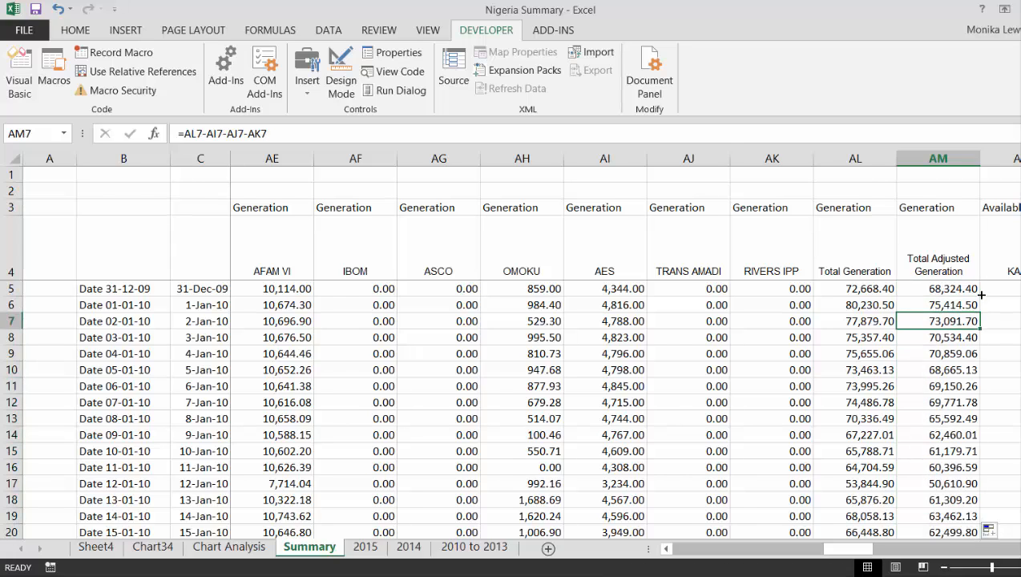
On the Chart Analysis sheet, choose Total Adjusted Generation Generation as the series to chart.
{"action": "key", "text": "ctrl+Page_Up"}
{"action": "key", "text": "Up"}
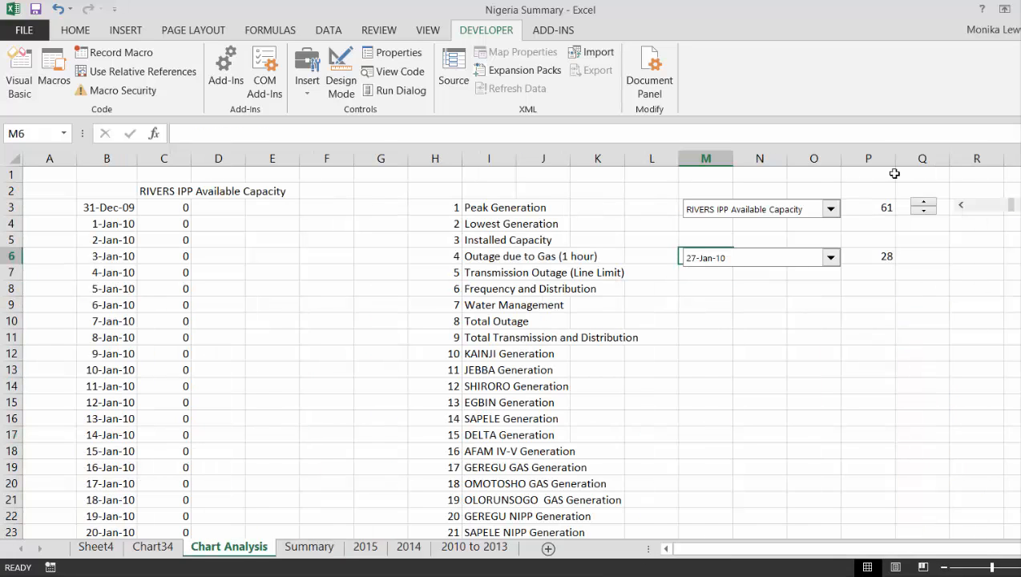
{"action": "left_click", "coordinate": [832, 210]}
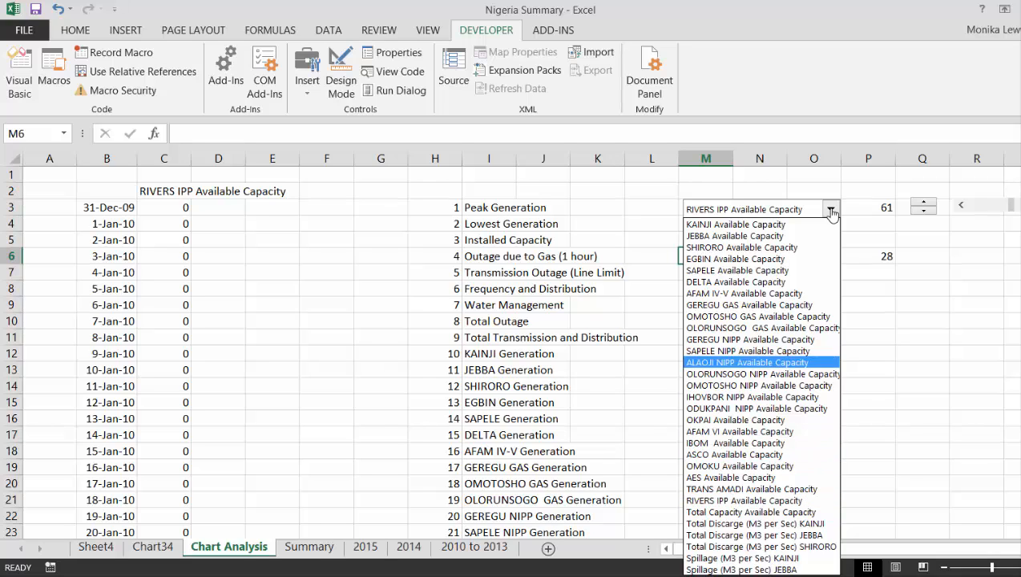
{"action": "scroll", "coordinate": [831, 210], "scroll_direction": "up", "scroll_amount": 5}
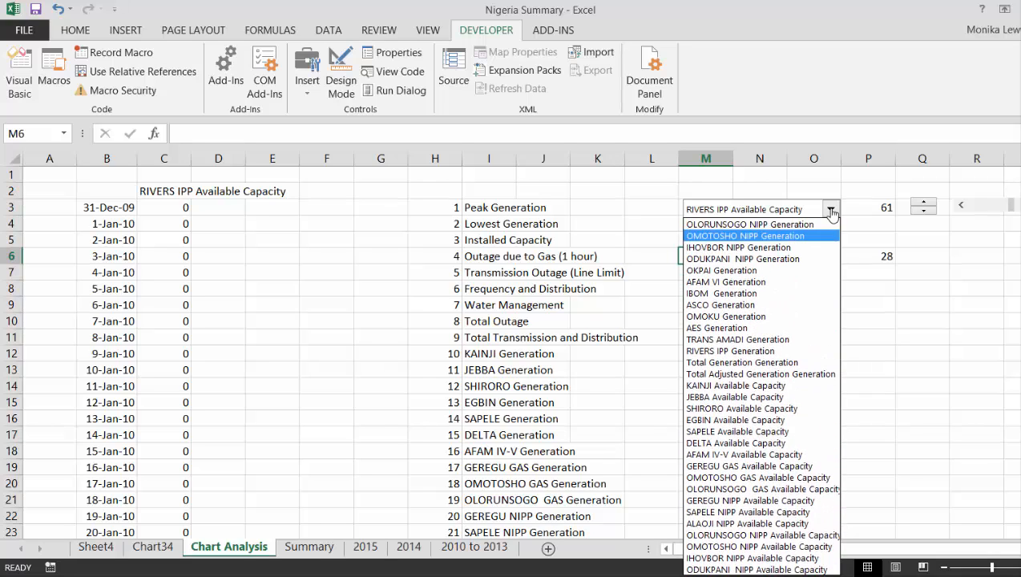
{"action": "left_click", "coordinate": [761, 373]}
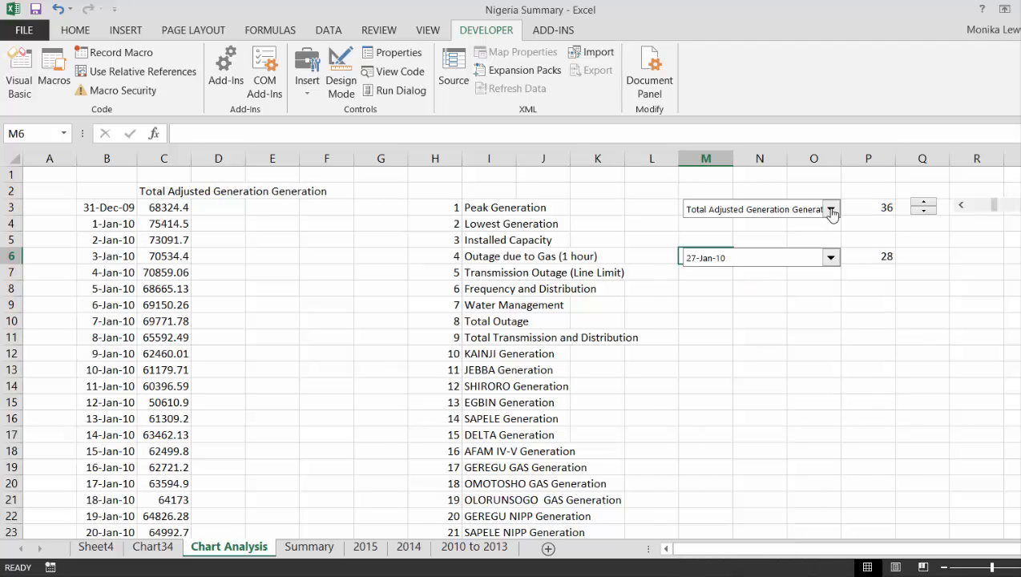
Review the header of column AM on the Summary sheet and return to the Chart Analysis sheet.
{"action": "key", "text": "ctrl+Page_Down"}
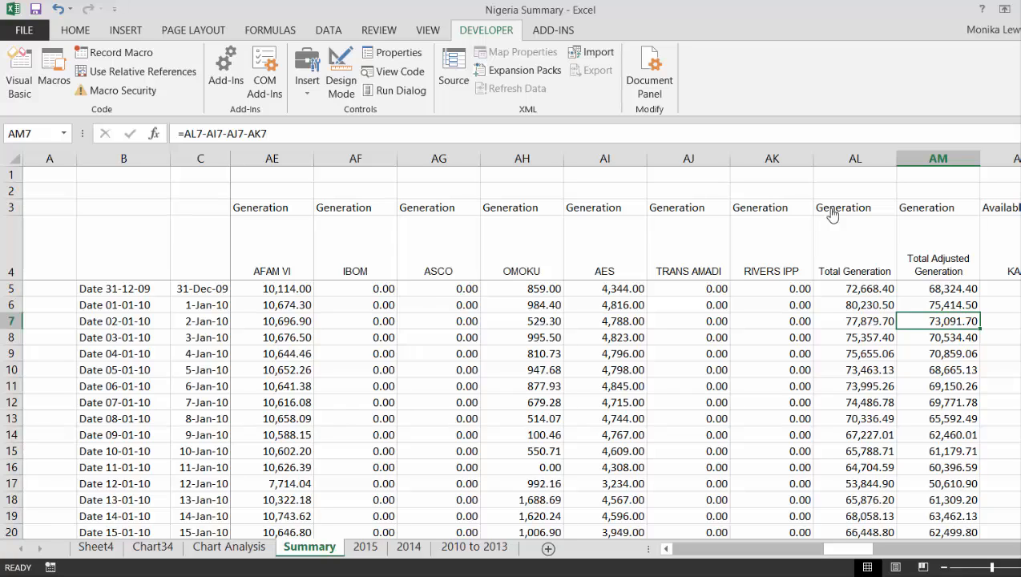
{"action": "key", "text": "Up"}
{"action": "key", "text": "Up"}
{"action": "key", "text": "Up"}
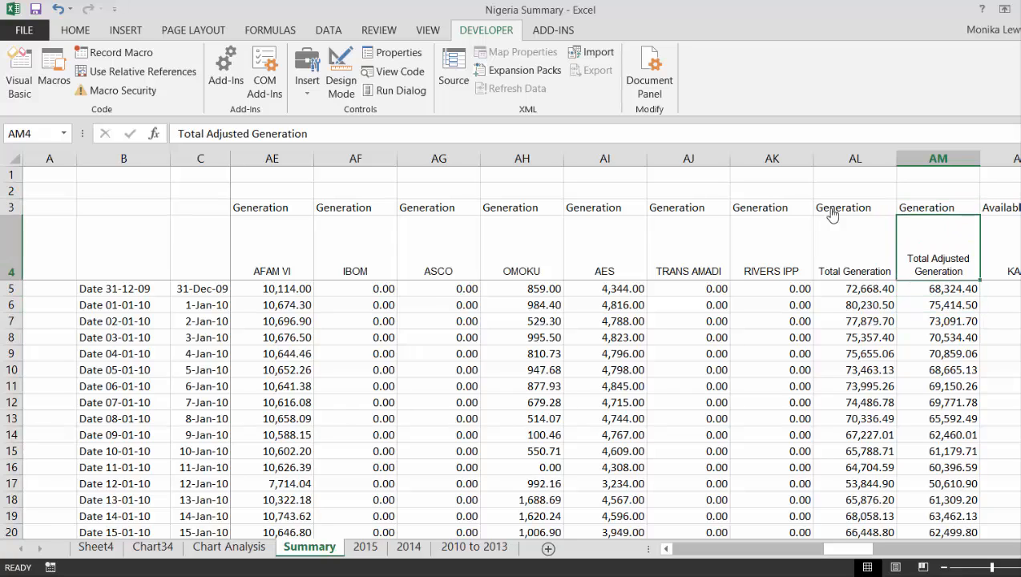
{"action": "key", "text": "Down"}
{"action": "key", "text": "ctrl+Page_Up"}
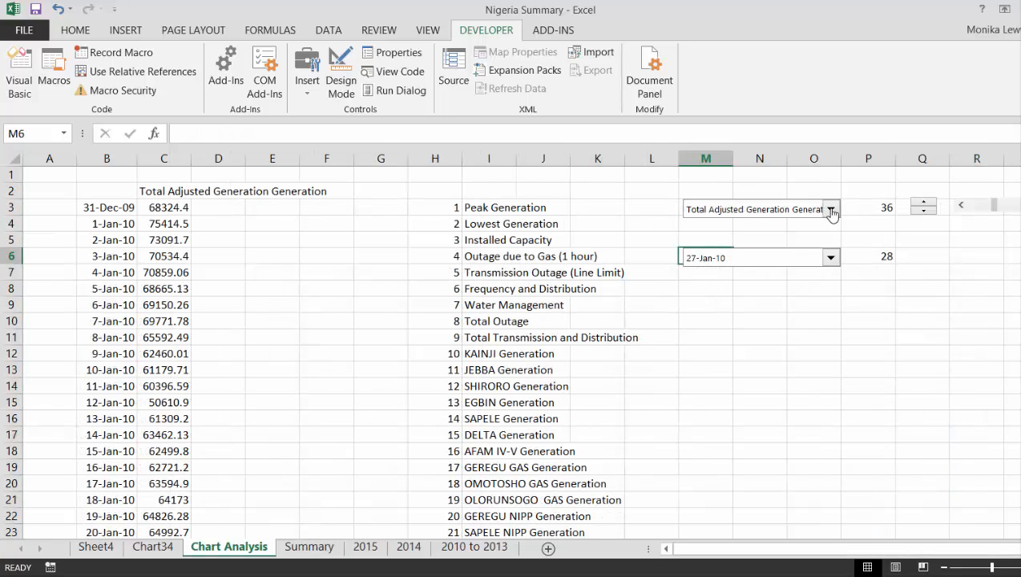
Switch the charted series to KAINJI Available Capacity on the Chart Analysis sheet, checking the Summary sheet's generation columns.
{"action": "key", "text": "ctrl+Page_Down"}
{"action": "key", "text": "ctrl+Page_Up"}
{"action": "left_click", "coordinate": [831, 211]}
{"action": "key", "text": "Down"}
{"action": "key", "text": "Return"}
{"action": "key", "text": "ctrl+Page_Down"}
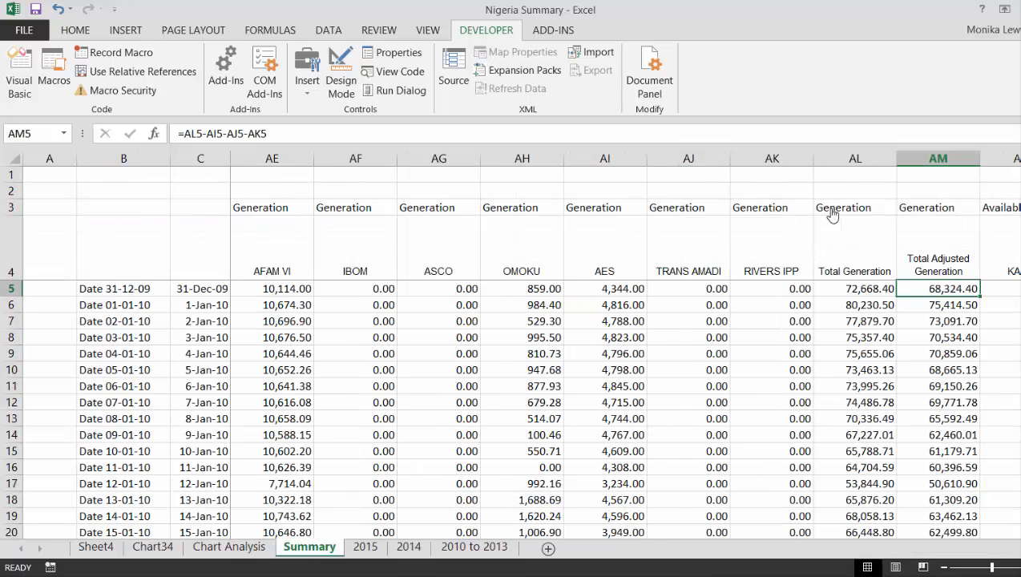
{"action": "key", "text": "ctrl+Page_Up"}
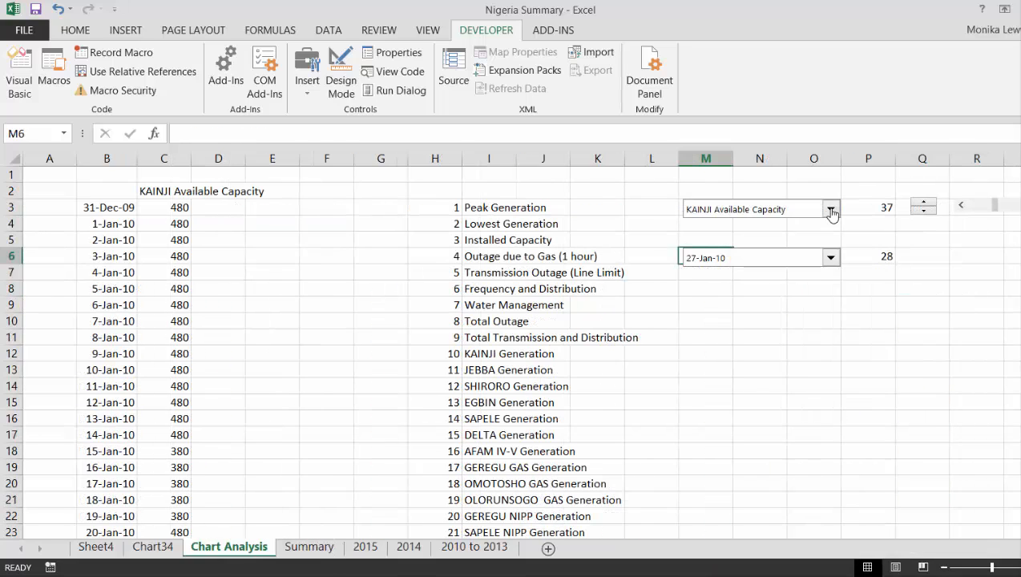
On the Chart34 sheet, set the charted series back to Total Adjusted Generation Generation.
{"action": "key", "text": "ctrl+Page_Down"}
{"action": "key", "text": "ctrl+Page_Up"}
{"action": "key", "text": "ctrl+Page_Up"}
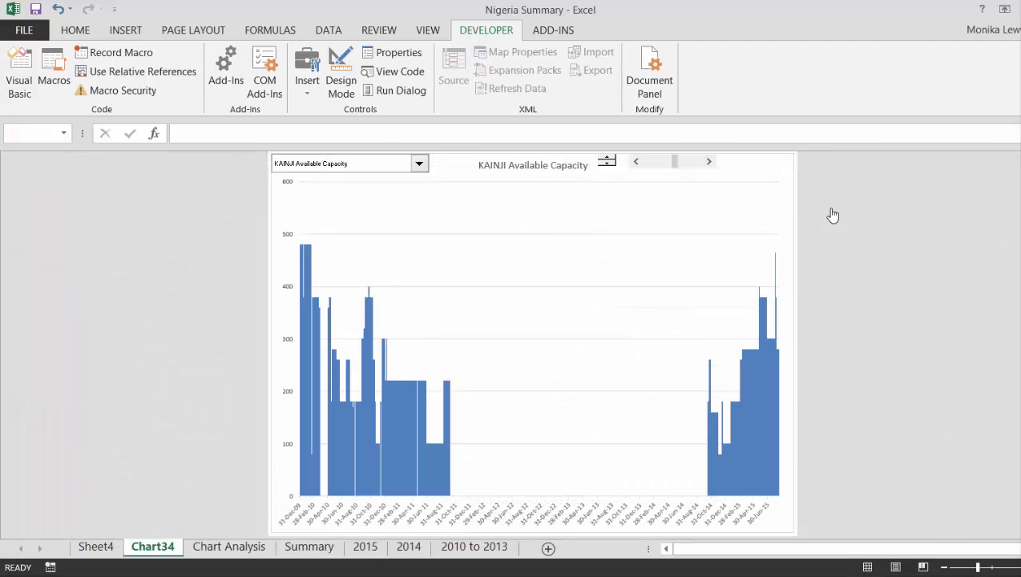
{"action": "left_click", "coordinate": [611, 167]}
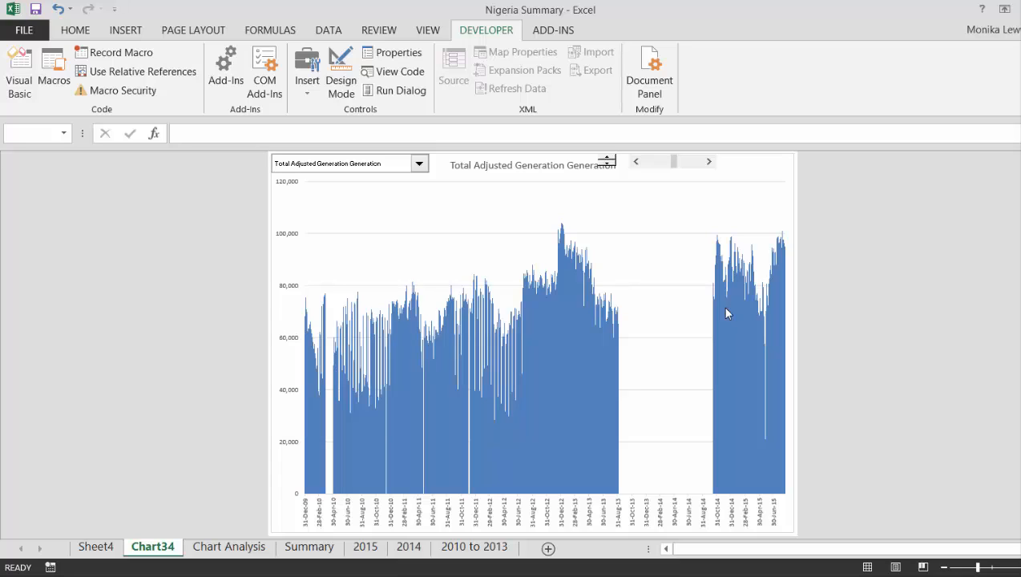
Rename the Chart34 sheet as Data Chart.
{"action": "double_click", "coordinate": [137, 550]}
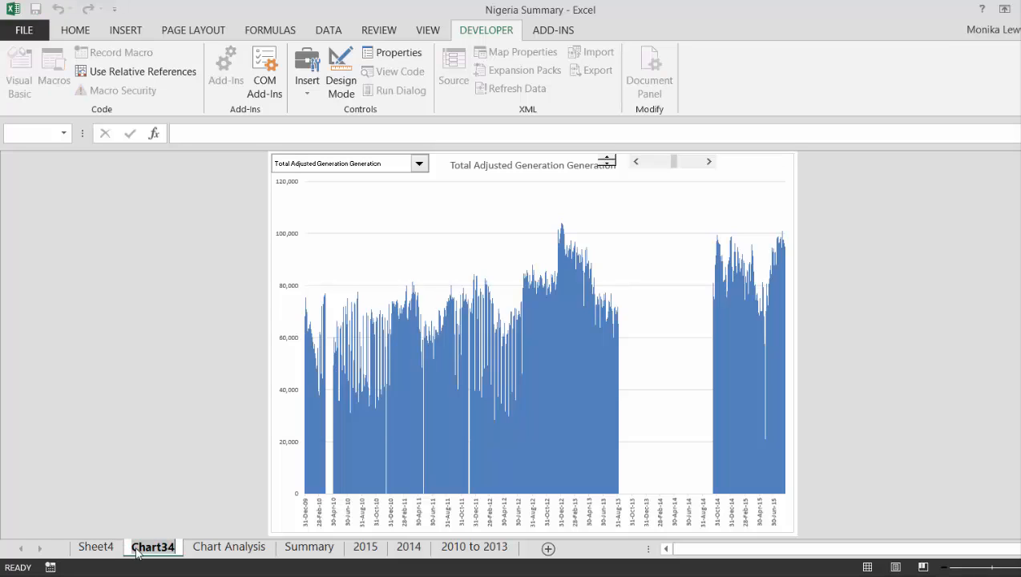
{"action": "type", "text": "Data Ch"}
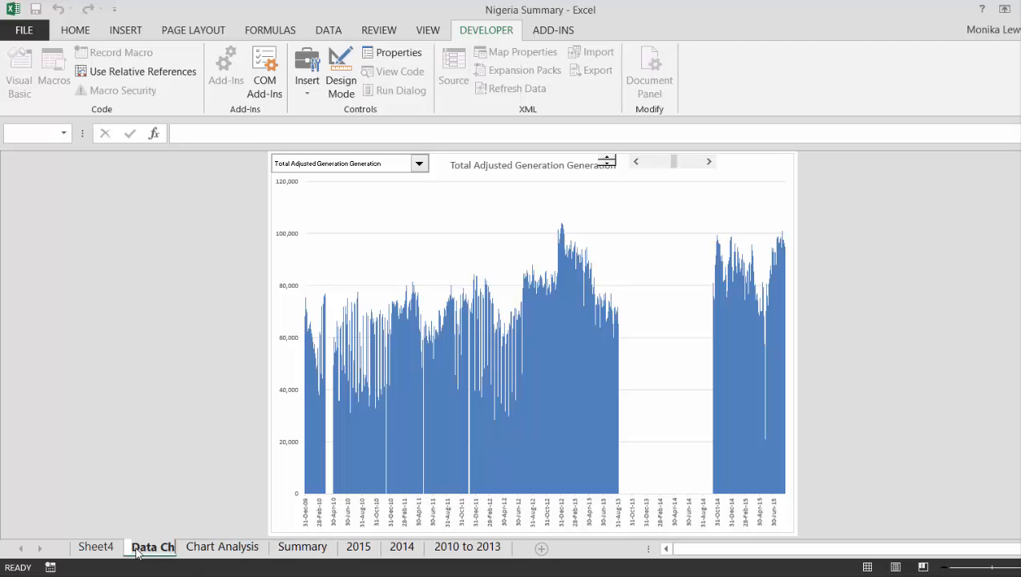
{"action": "type", "text": "art"}
{"action": "left_click", "coordinate": [116, 356]}
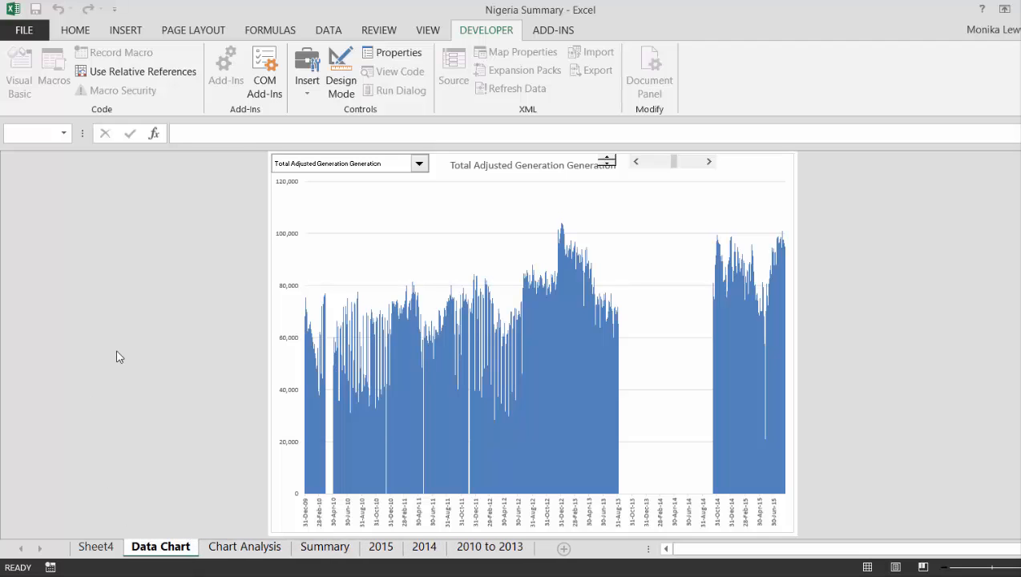
On the Chart Analysis sheet, enter the heading "Day by Day" in cell B1 above the dates.
{"action": "key", "text": "ctrl+Page_Down"}
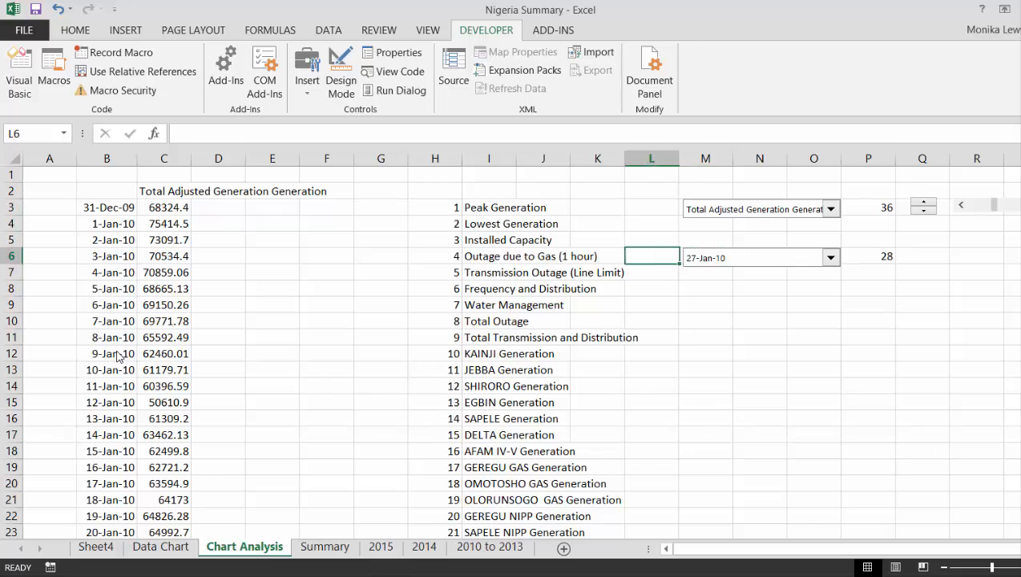
{"action": "key", "text": "Left"}
{"action": "key", "text": "Left"}
{"action": "key", "text": "Left"}
{"action": "key", "text": "Left"}
{"action": "key", "text": "Left"}
{"action": "key", "text": "Left"}
{"action": "key", "text": "Left"}
{"action": "key", "text": "Left"}
{"action": "key", "text": "Left"}
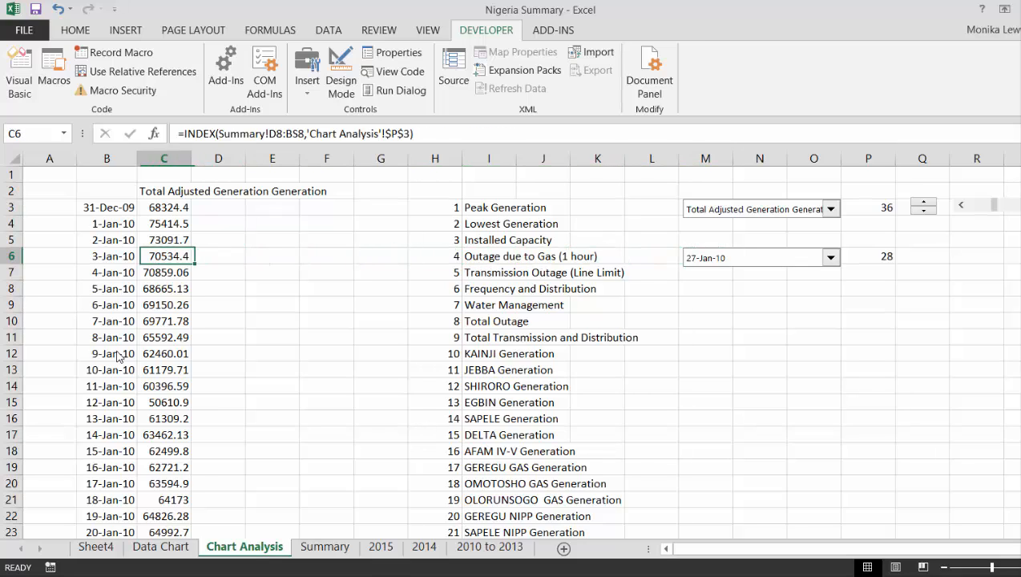
{"action": "key", "text": "Left"}
{"action": "key", "text": "Left"}
{"action": "key", "text": "Right"}
{"action": "key", "text": "Right"}
{"action": "key", "text": "Up"}
{"action": "key", "text": "Up"}
{"action": "key", "text": "Up"}
{"action": "key", "text": "Up"}
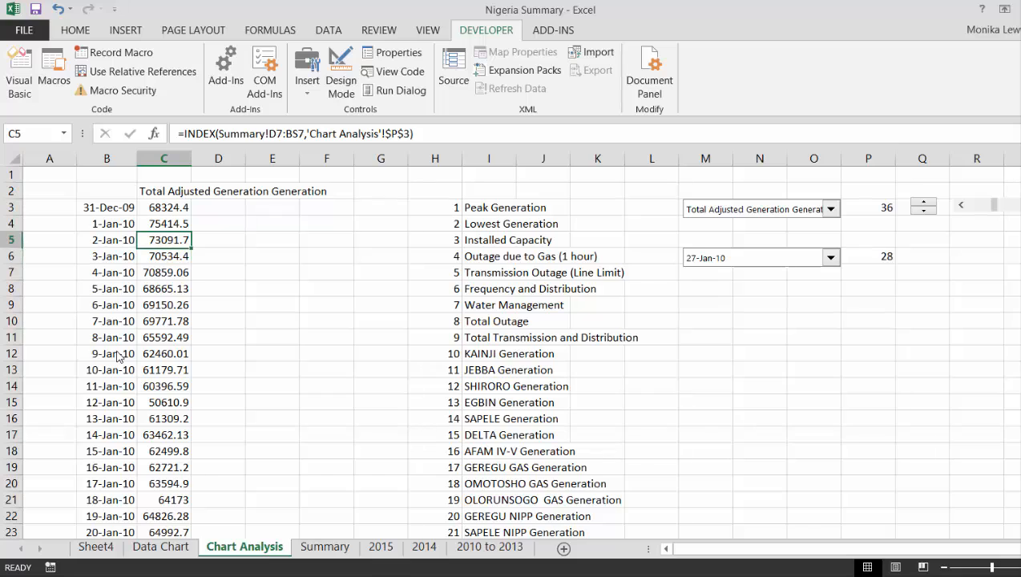
{"action": "key", "text": "Left"}
{"action": "key", "text": "Up"}
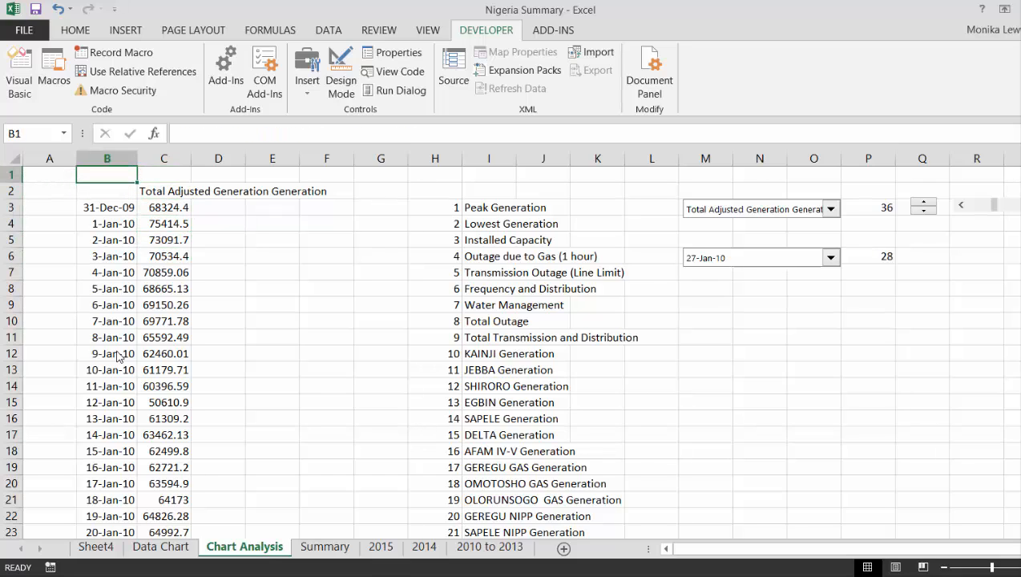
{"action": "type", "text": "Day"}
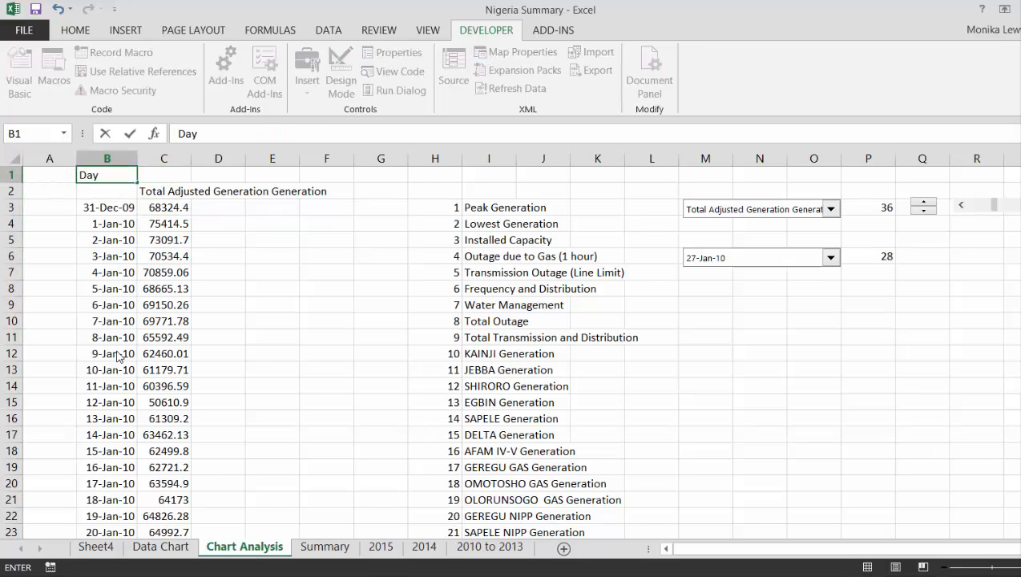
{"action": "type", "text": " by Day"}
{"action": "key", "text": "Return"}
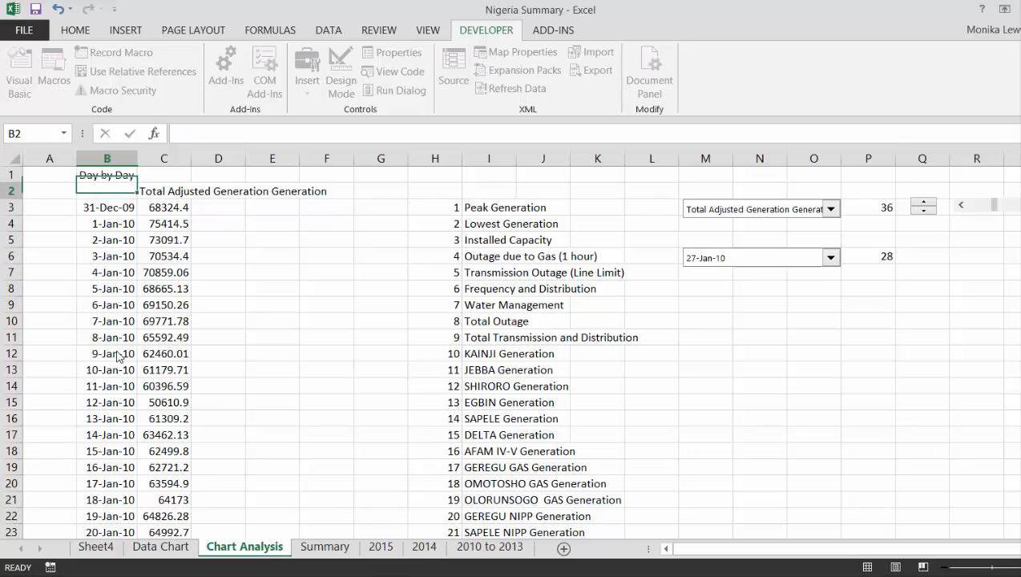
Enter the heading "Quarter" in cell D1.
{"action": "key", "text": "Up"}
{"action": "key", "text": "Right"}
{"action": "key", "text": "Right"}
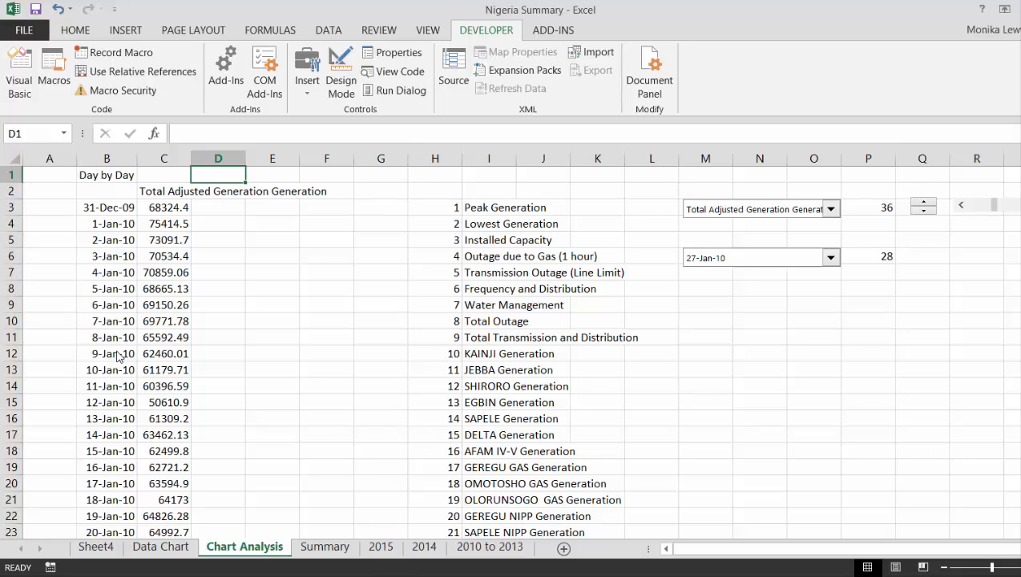
{"action": "type", "text": "Qua"}
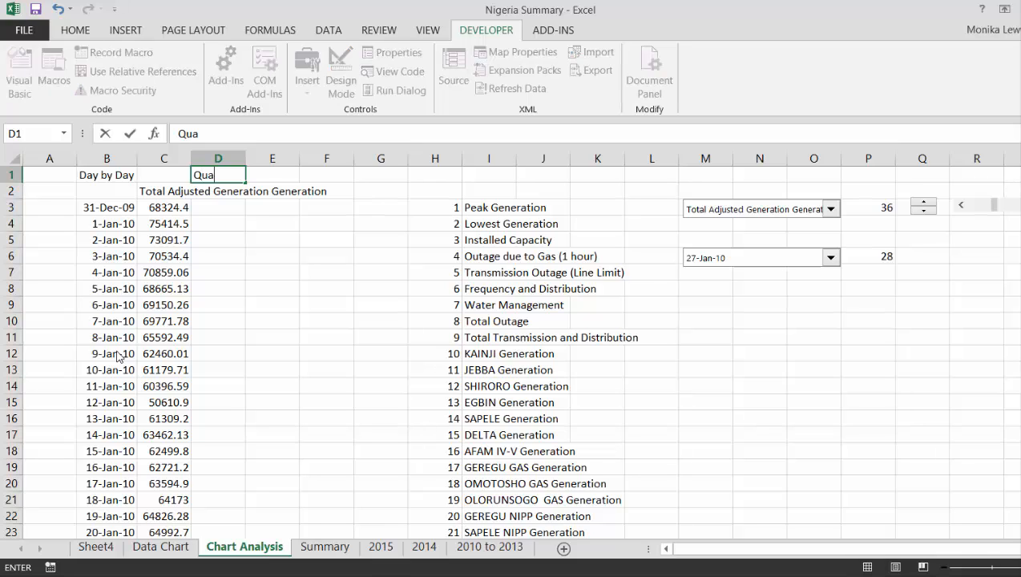
{"action": "type", "text": "rter"}
{"action": "key", "text": "Return"}
{"action": "key", "text": "Up"}
{"action": "key", "text": "Right"}
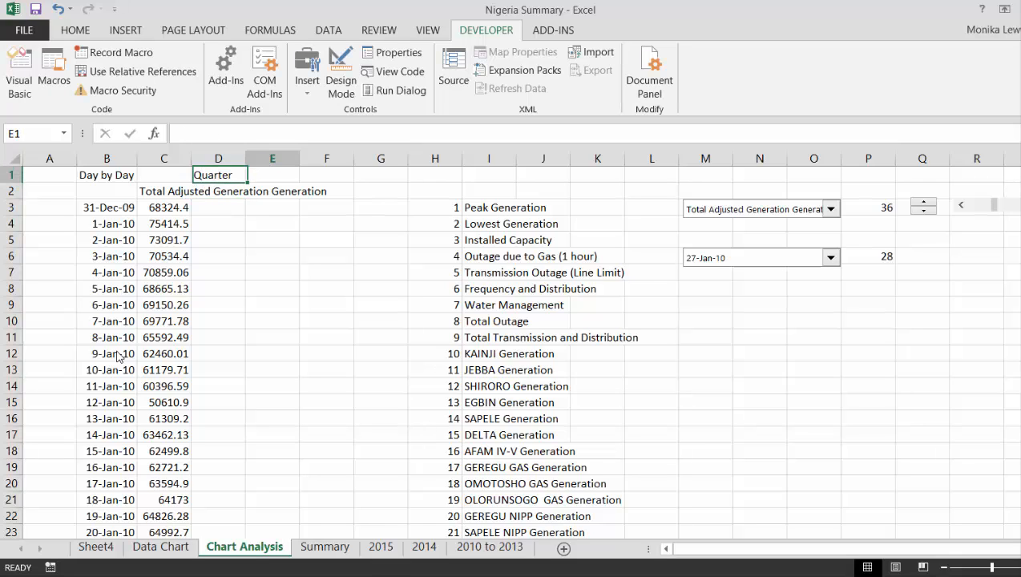
{"action": "key", "text": "Right"}
{"action": "key", "text": "Left"}
{"action": "key", "text": "Left"}
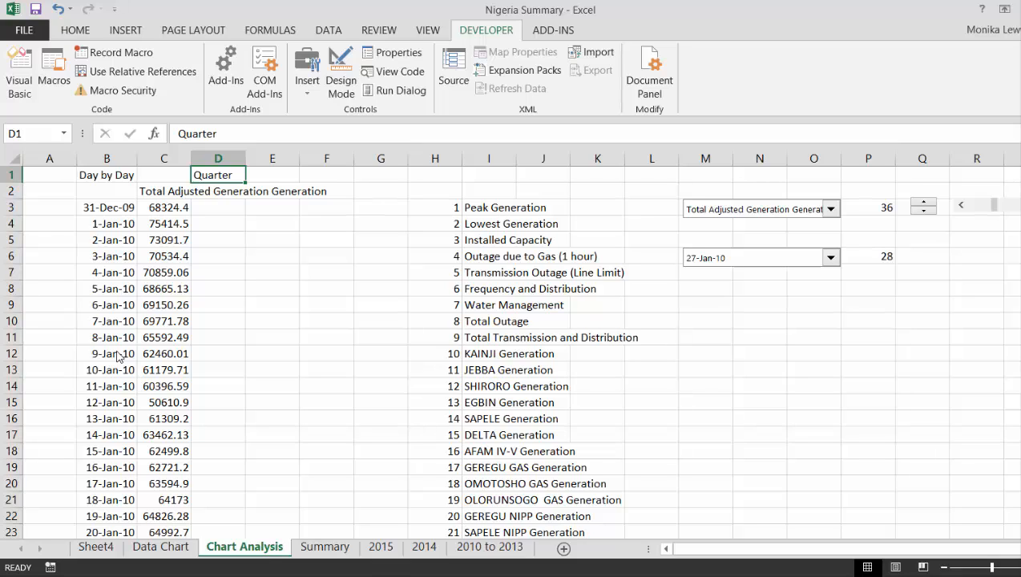
Make "Month" the heading in cell D1.
{"action": "key", "text": "Right"}
{"action": "key", "text": "Right"}
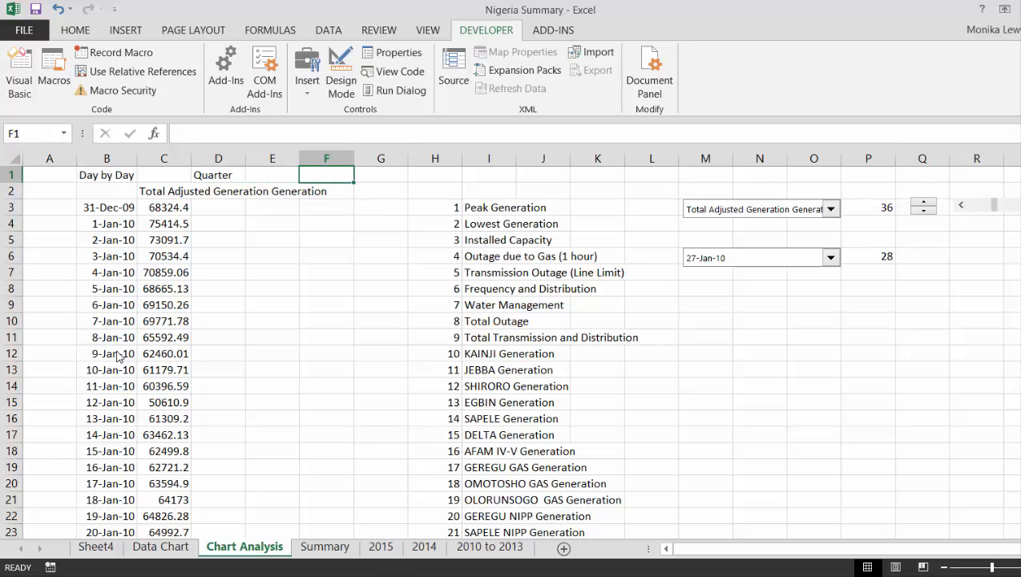
{"action": "key", "text": "Left"}
{"action": "key", "text": "Left"}
{"action": "type", "text": "Mon"}
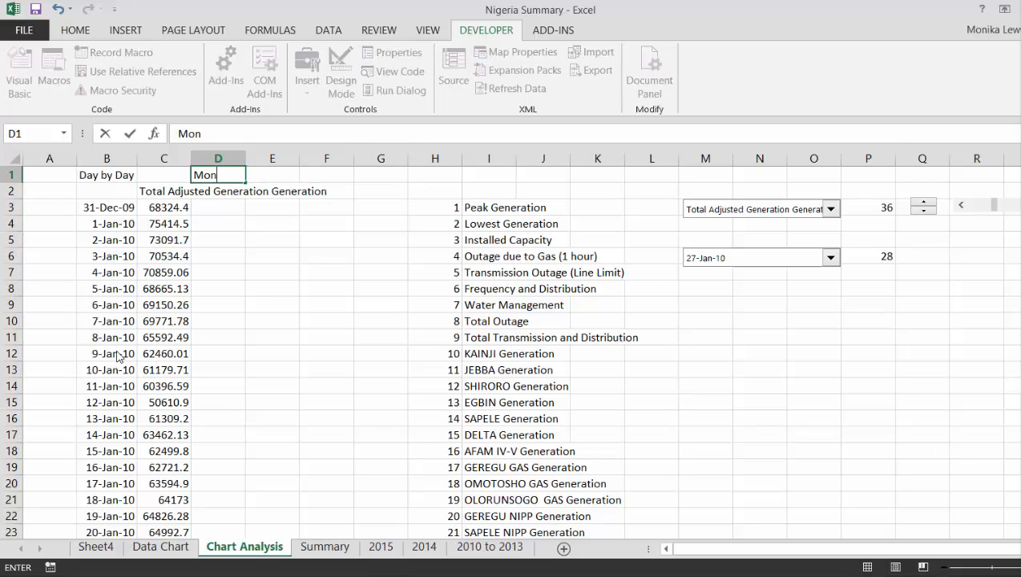
{"action": "type", "text": "th"}
{"action": "key", "text": "Return"}
In cell D3, calculate the month-end date with =EOMONTH(B3,0) and format it as a day-month-year date.
{"action": "key", "text": "Down"}
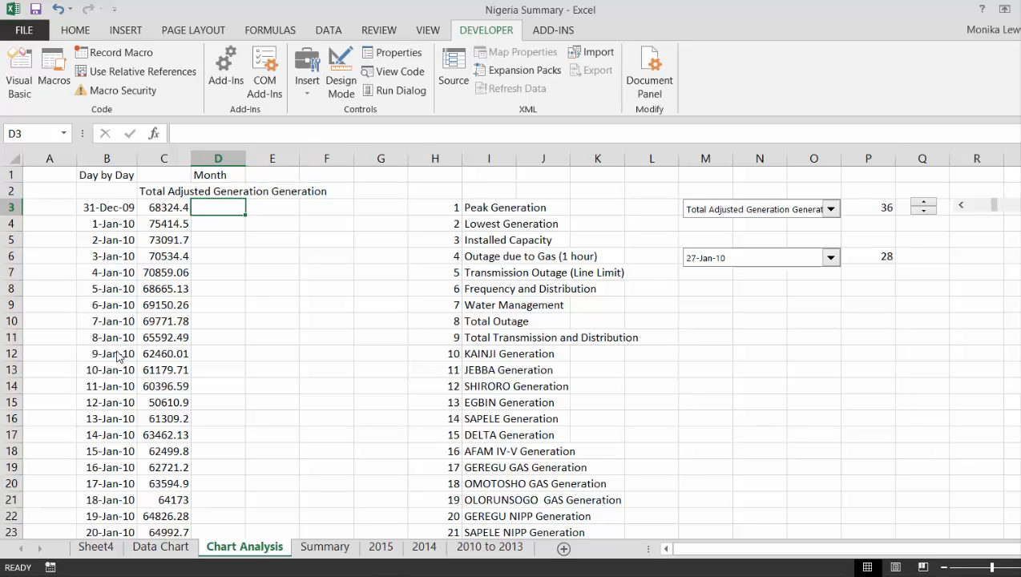
{"action": "type", "text": "="}
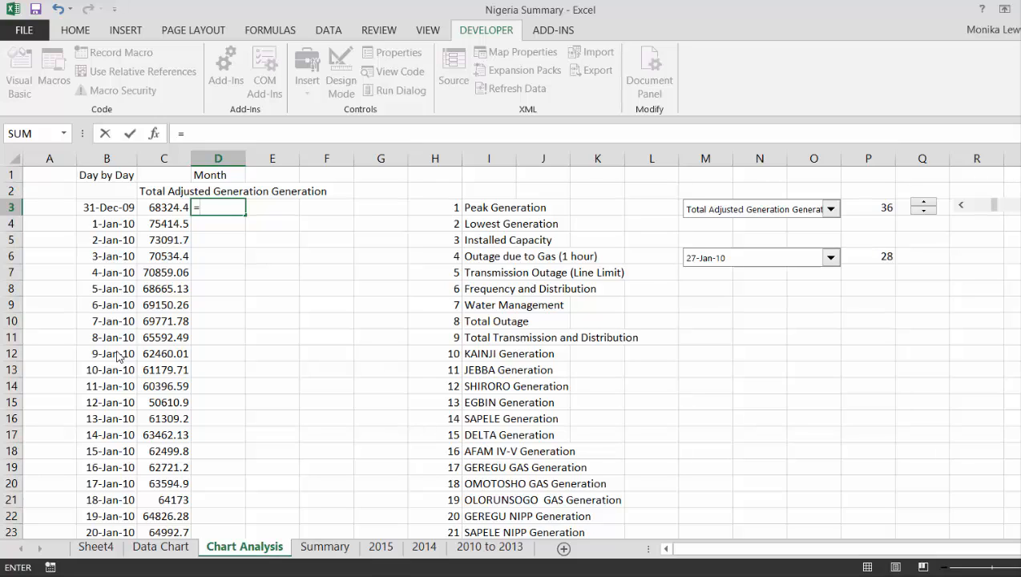
{"action": "type", "text": "eo"}
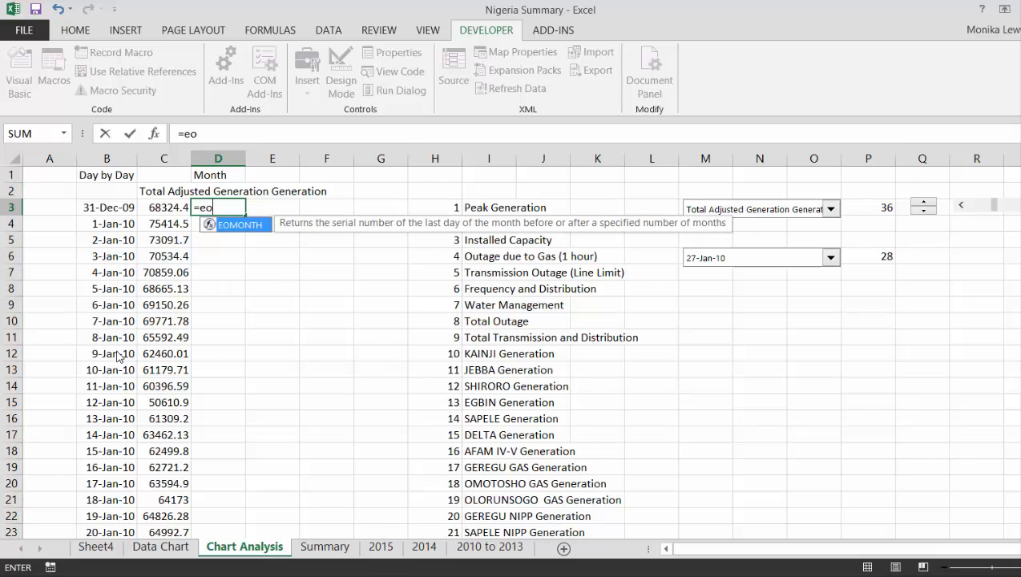
{"action": "key", "text": "Tab"}
{"action": "key", "text": "Left"}
{"action": "key", "text": "Left"}
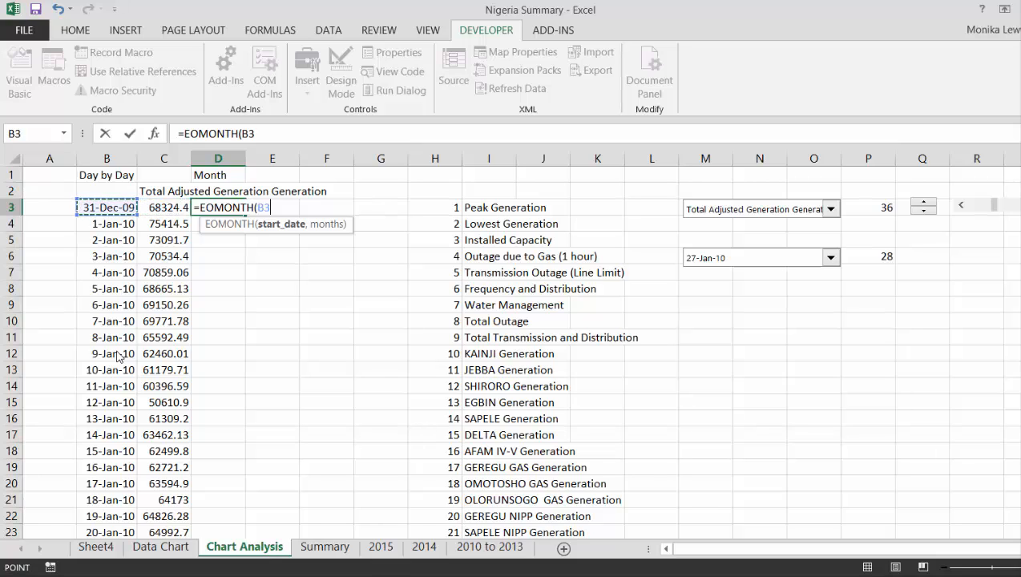
{"action": "type", "text": ",0"}
{"action": "key", "text": "ctrl+Return"}
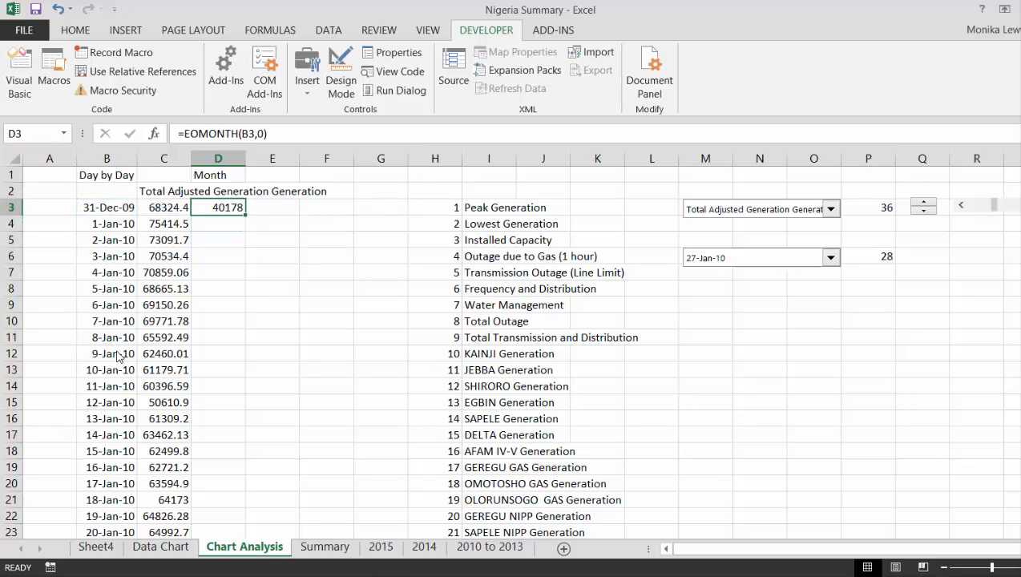
{"action": "key", "text": "ctrl+shift+3"}
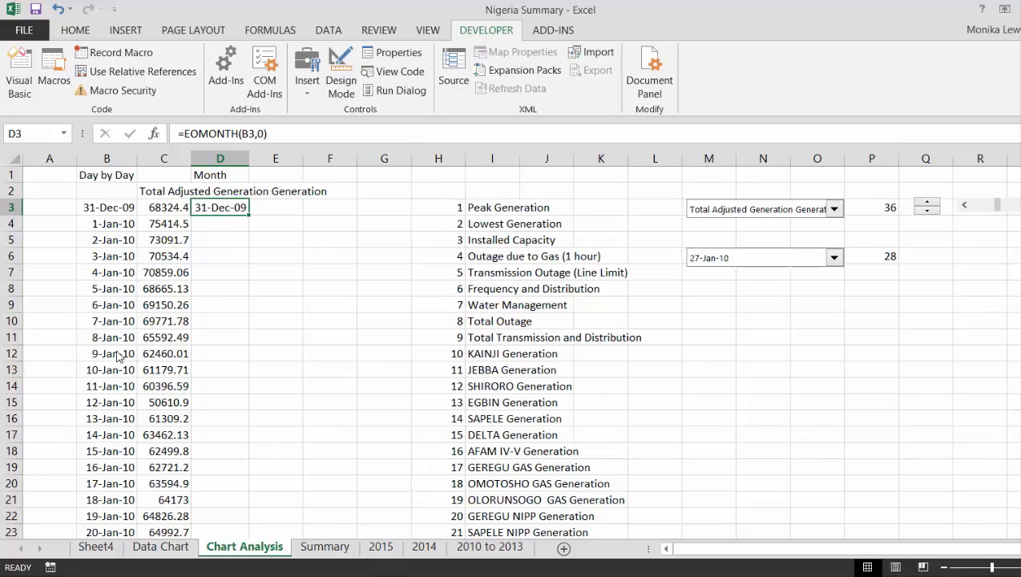
Fill the D3 month-end formula down the whole Month column.
{"action": "double_click", "coordinate": [247, 216]}
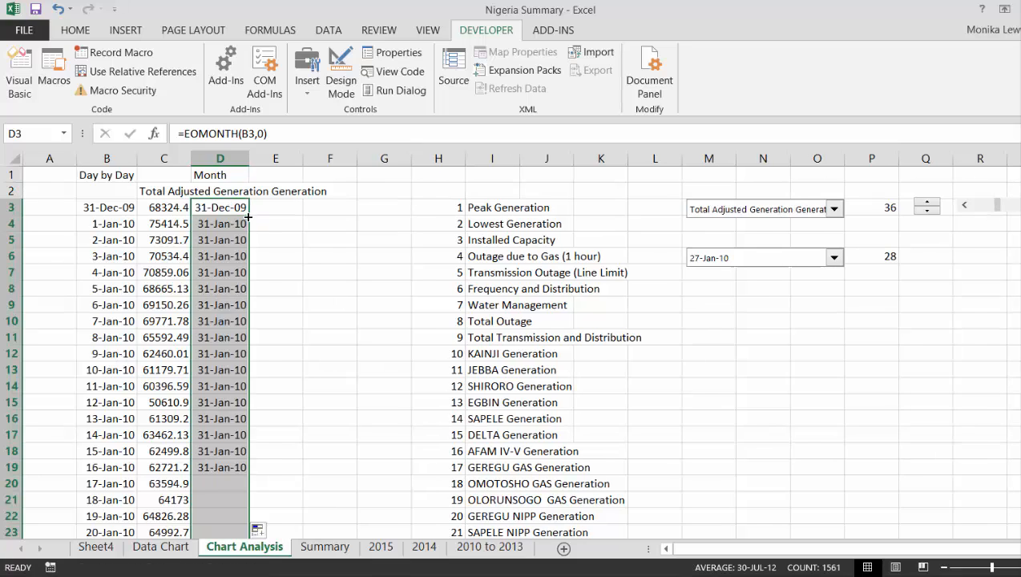
{"action": "left_click_drag", "start_coordinate": [249, 213], "coordinate": [247, 216]}
{"action": "key", "text": "Left"}
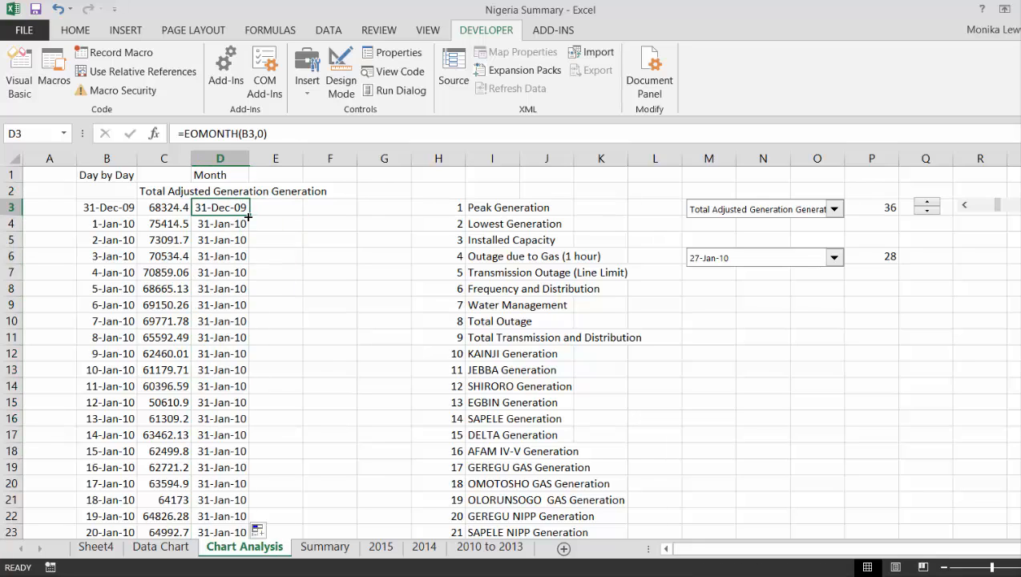
Insert six blank columns at column G, ahead of the numbered series list.
{"action": "key", "text": "Up"}
{"action": "key", "text": "Up"}
{"action": "key", "text": "Right"}
{"action": "key", "text": "Right"}
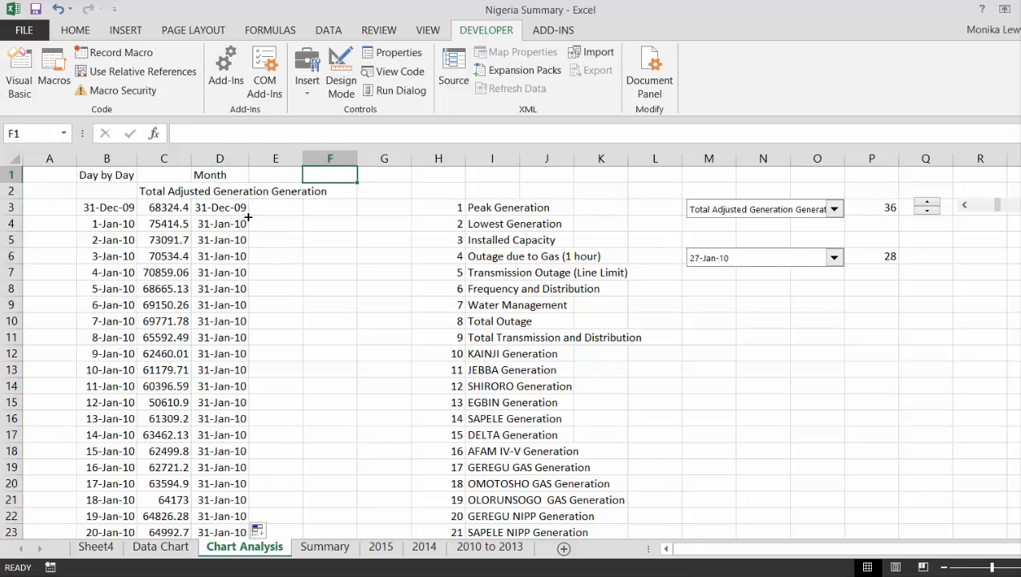
{"action": "key", "text": "Down"}
{"action": "key", "text": "Down"}
{"action": "key", "text": "Right"}
{"action": "key", "text": "ctrl+space"}
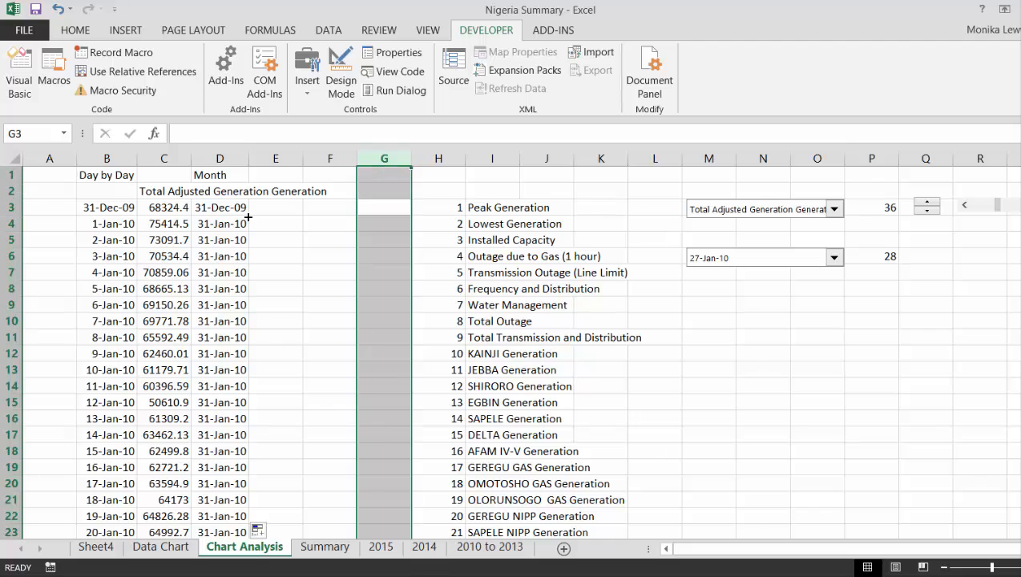
{"action": "key", "text": "ctrl+shift+plus"}
{"action": "key", "text": "ctrl+shift+plus"}
{"action": "key", "text": "ctrl+shift+plus"}
{"action": "key", "text": "ctrl+shift+plus"}
{"action": "key", "text": "ctrl+shift+plus"}
{"action": "key", "text": "ctrl+shift+plus"}
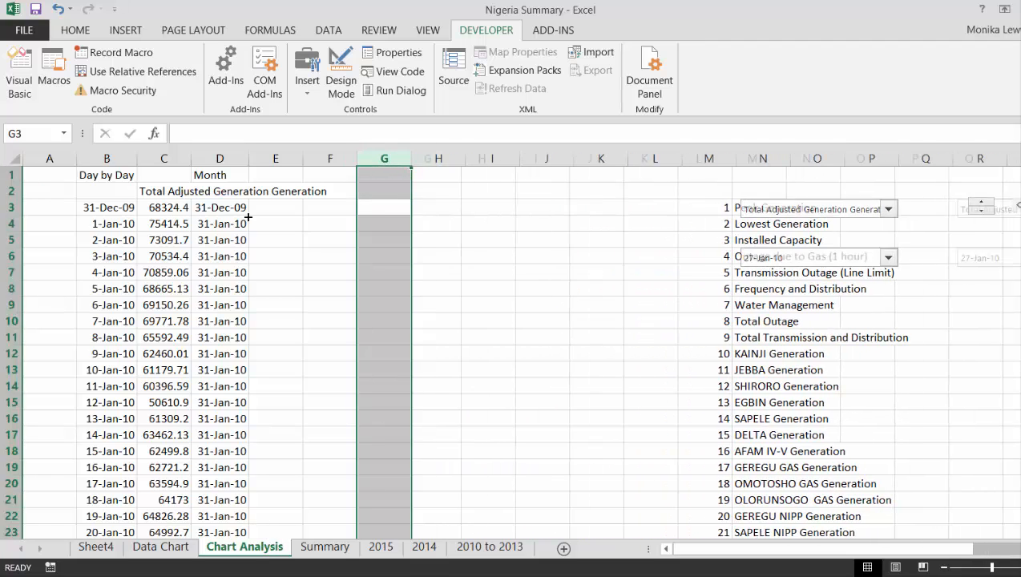
Link cell H3 to the first month-end date with =D3.
{"action": "key", "text": "Left"}
{"action": "key", "text": "Right"}
{"action": "key", "text": "Right"}
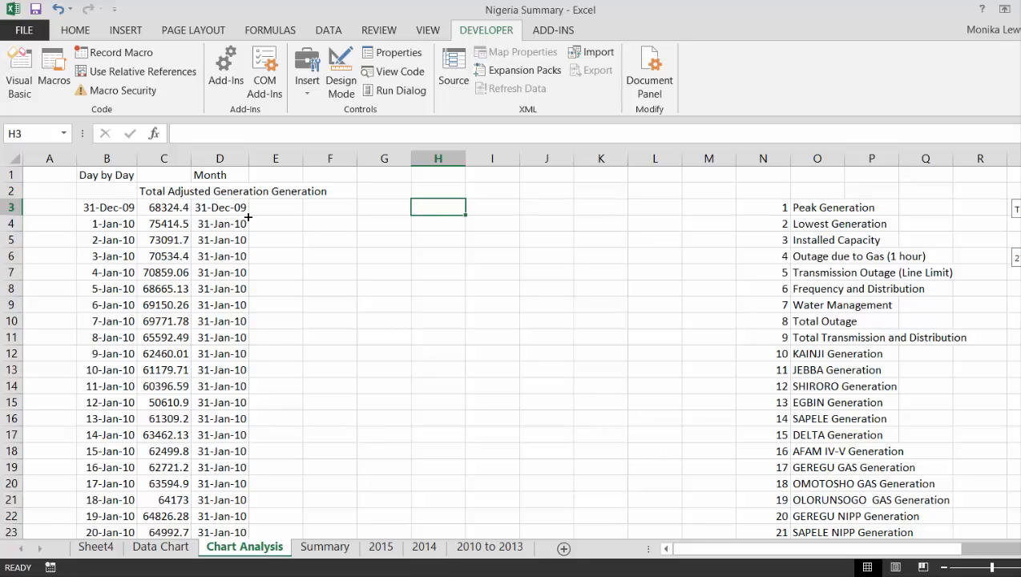
{"action": "type", "text": "="}
{"action": "key", "text": "Left"}
{"action": "key", "text": "Left"}
{"action": "key", "text": "Left"}
{"action": "key", "text": "Left"}
{"action": "key", "text": "Return"}
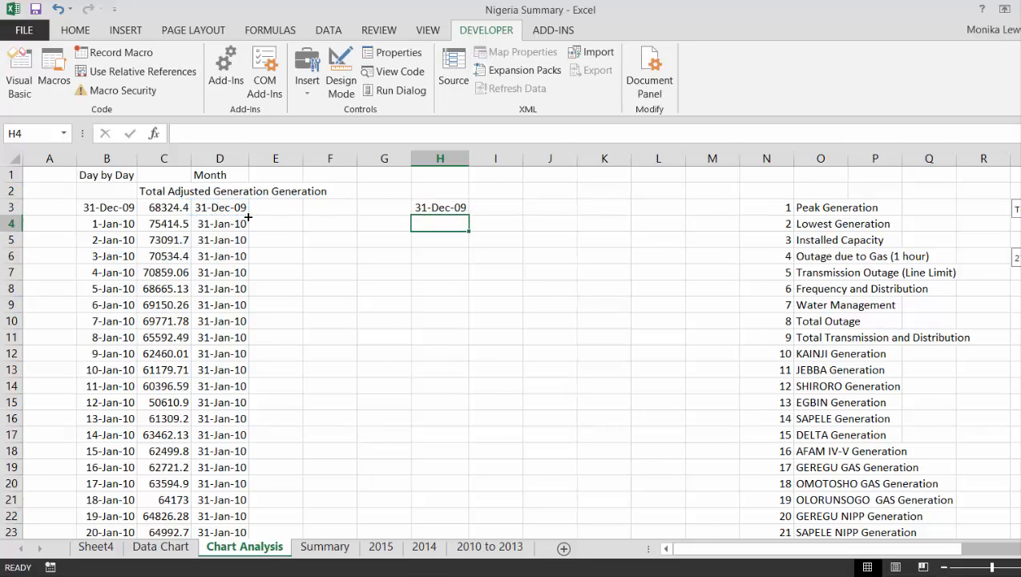
Enter the heading "Month by Month" in cell H1 and return to the date in H3.
{"action": "key", "text": "Up"}
{"action": "key", "text": "Up"}
{"action": "key", "text": "Up"}
{"action": "type", "text": "M"}
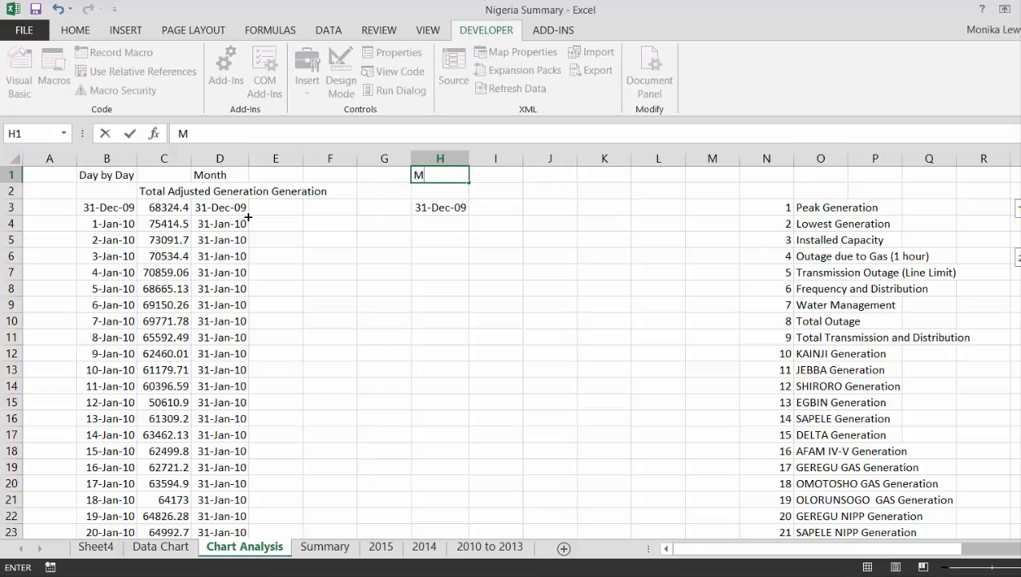
{"action": "type", "text": "n"}
{"action": "key", "text": "BackSpace"}
{"action": "type", "text": "onth by Month"}
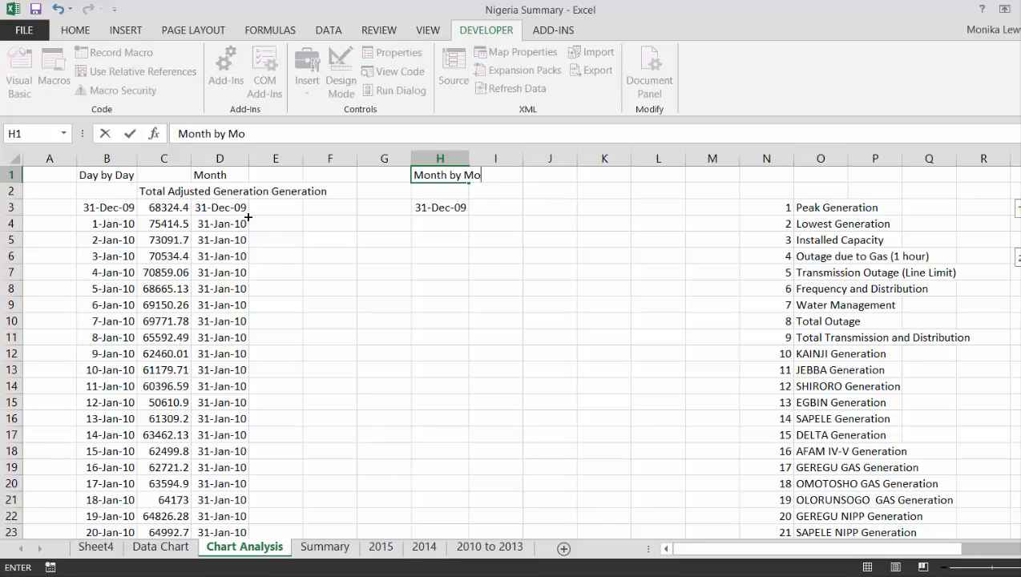
{"action": "key", "text": "ctrl+Return"}
{"action": "key", "text": "Down"}
{"action": "key", "text": "Down"}
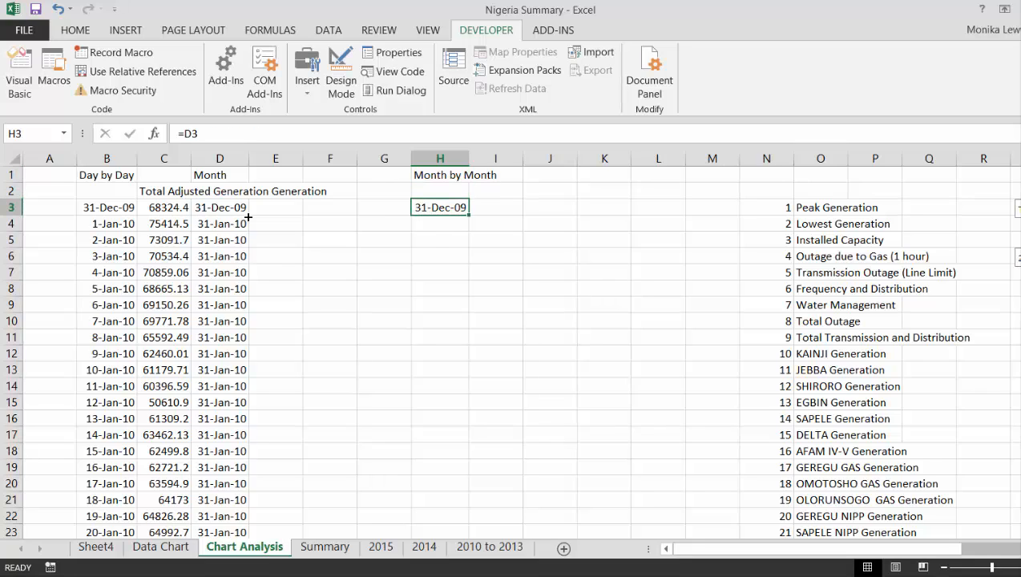
Enter =EOMONTH(H3,1) in cell H4 and format the result as a date.
{"action": "key", "text": "Down"}
{"action": "type", "text": "="}
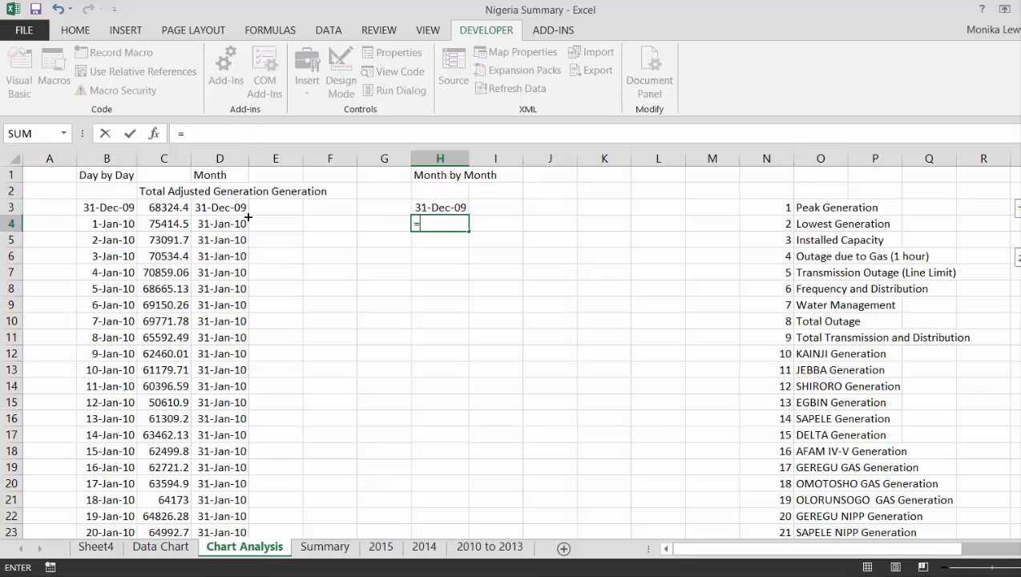
{"action": "type", "text": "o"}
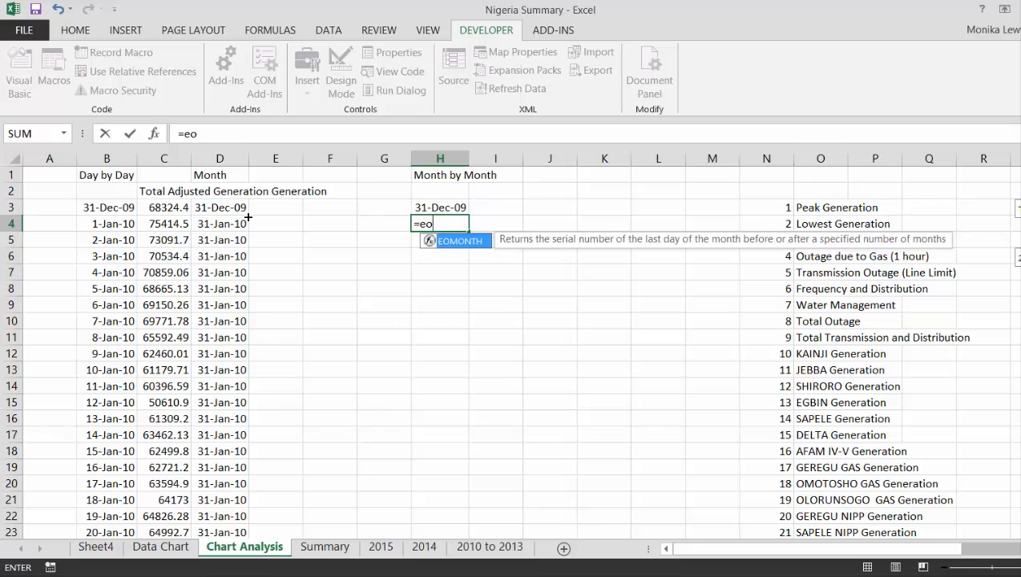
{"action": "key", "text": "Tab"}
{"action": "key", "text": "Up"}
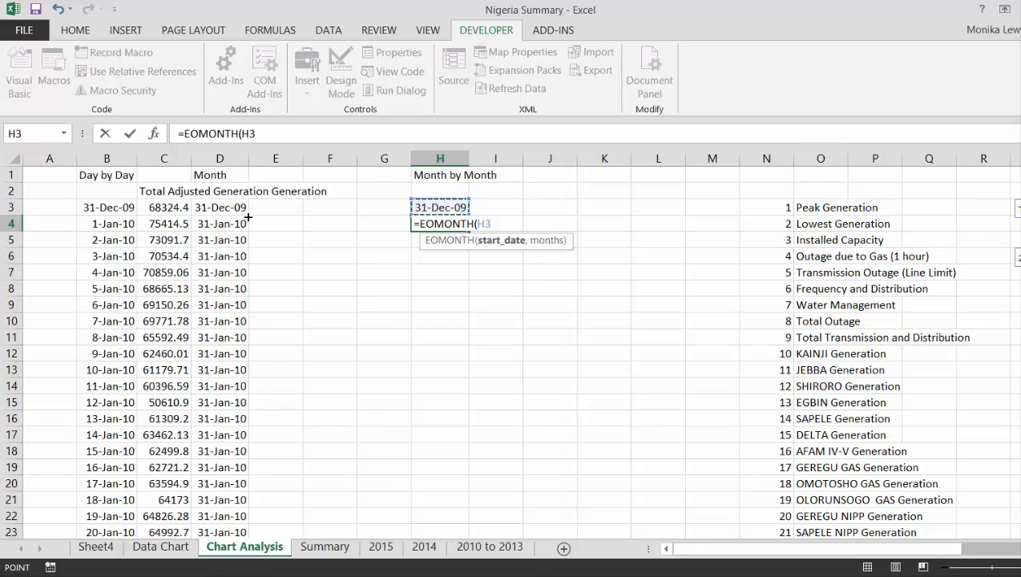
{"action": "type", "text": ",1"}
{"action": "key", "text": "Return"}
{"action": "key", "text": "Up"}
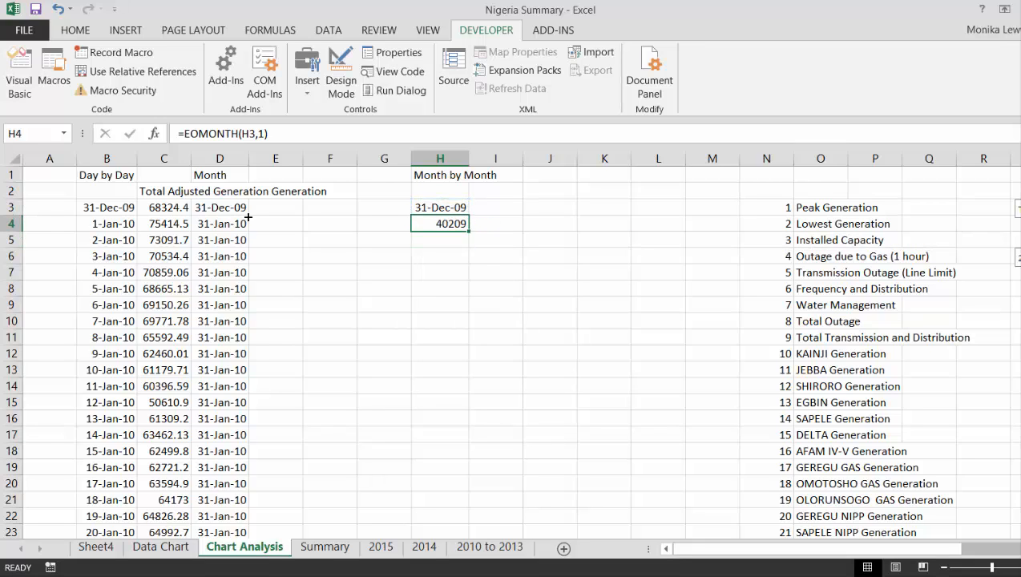
{"action": "key", "text": "ctrl+shift+3"}
Fill the H4 month-end formula down column H to row 79.
{"action": "key", "text": "shift+Down"}
{"action": "key", "text": "shift+Down"}
{"action": "key", "text": "shift+Down"}
{"action": "key", "text": "shift+Down"}
{"action": "key", "text": "shift+Down"}
{"action": "key", "text": "shift+Down"}
{"action": "key", "text": "shift+Down"}
{"action": "key", "text": "shift+Down"}
{"action": "key", "text": "shift+Down"}
{"action": "key", "text": "shift+Down"}
{"action": "key", "text": "shift+Down"}
{"action": "key", "text": "shift+Down"}
{"action": "key", "text": "shift+Down"}
{"action": "key", "text": "shift+Down"}
{"action": "key", "text": "shift+Down"}
{"action": "key", "text": "shift+Down"}
{"action": "key", "text": "shift+Down"}
{"action": "key", "text": "shift+Down"}
{"action": "key", "text": "shift+Down"}
{"action": "key", "text": "shift+Down"}
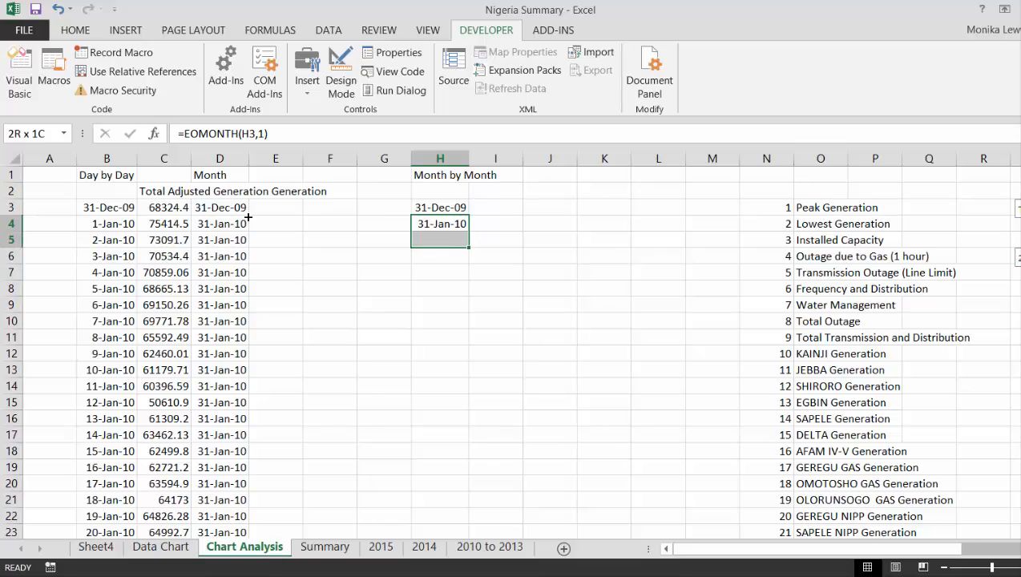
{"action": "key", "text": "shift+Down"}
{"action": "key", "text": "shift+Down"}
{"action": "key", "text": "shift+Down"}
{"action": "key", "text": "shift+Down"}
{"action": "key", "text": "shift+Down"}
{"action": "key", "text": "shift+Down"}
{"action": "key", "text": "shift+Down"}
{"action": "key", "text": "shift+Down"}
{"action": "key", "text": "shift+Down"}
{"action": "key", "text": "shift+Down"}
{"action": "key", "text": "shift+Down"}
{"action": "key", "text": "shift+Down"}
{"action": "key", "text": "shift+Down"}
{"action": "key", "text": "shift+Down"}
{"action": "key", "text": "shift+Down"}
{"action": "key", "text": "shift+Down"}
{"action": "key", "text": "shift+Down"}
{"action": "key", "text": "shift+Down"}
{"action": "key", "text": "shift+Down"}
{"action": "key", "text": "shift+Down"}
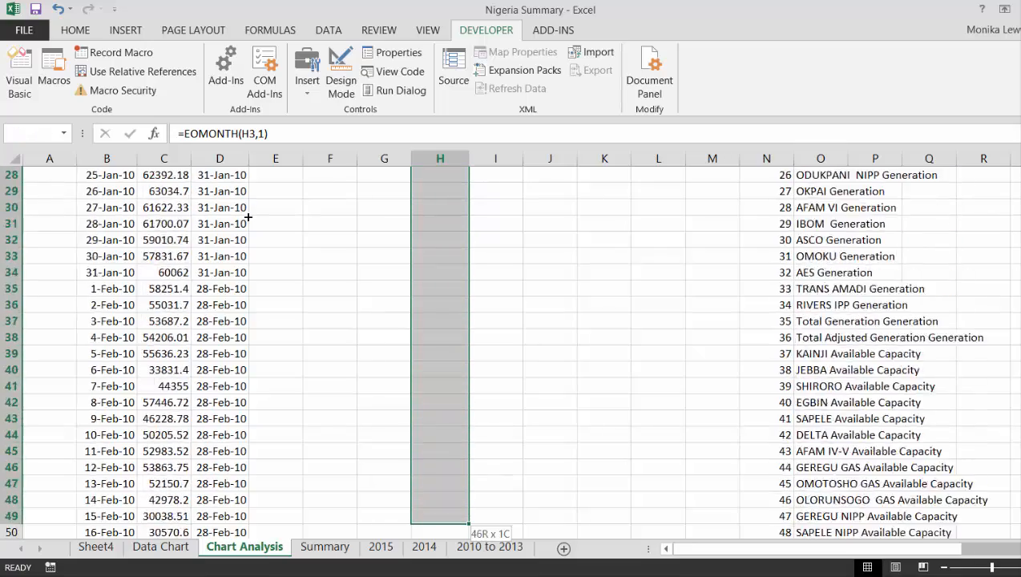
{"action": "key", "text": "ctrl+d"}
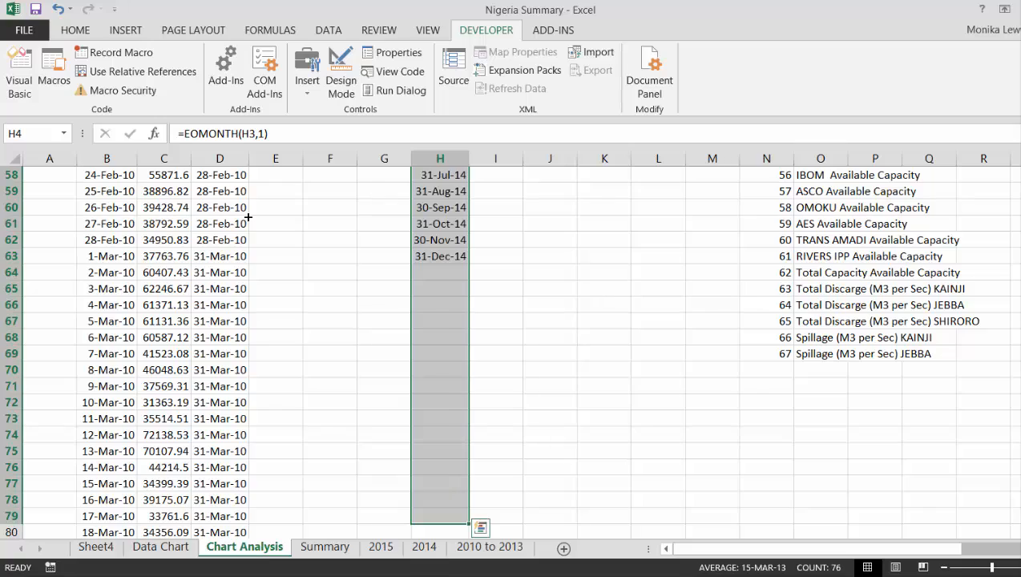
Widen column H slightly so that every month-end date fits in its cell.
{"action": "key", "text": "Down"}
{"action": "key", "text": "Down"}
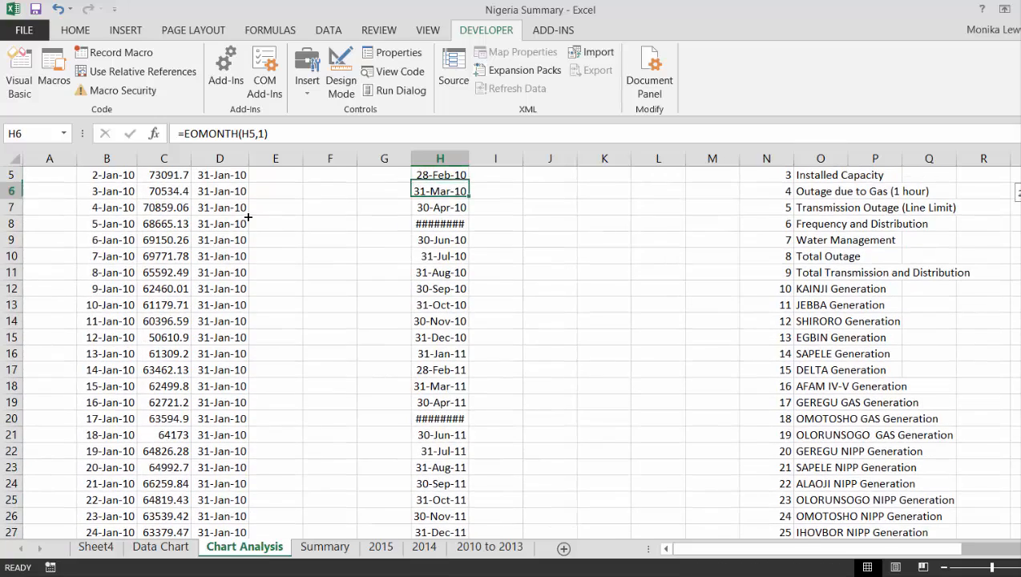
{"action": "key", "text": "Up"}
{"action": "key", "text": "Up"}
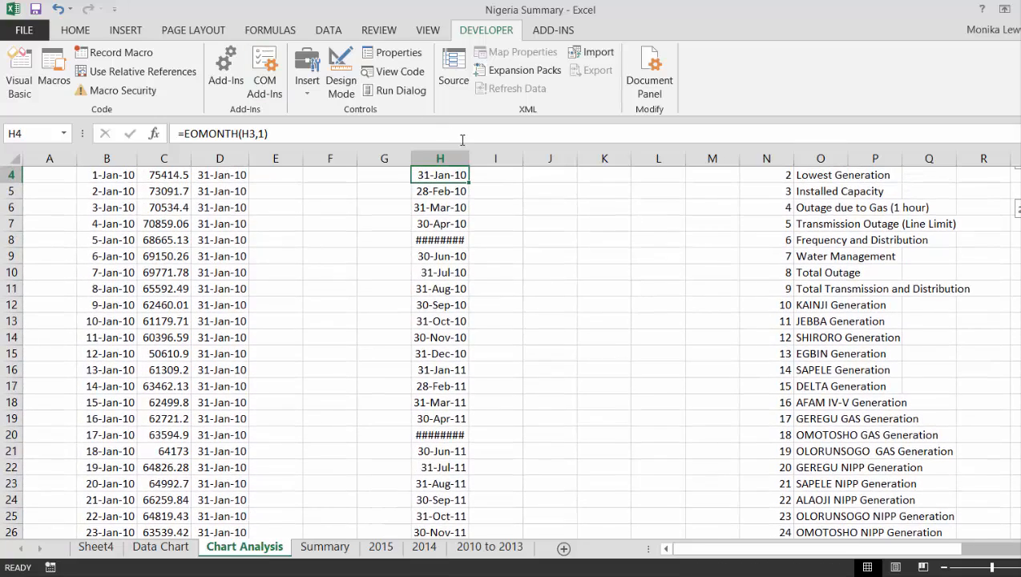
{"action": "left_click_drag", "start_coordinate": [469, 157], "coordinate": [477, 158]}
{"action": "key", "text": "Down"}
{"action": "key", "text": "Up"}
{"action": "key", "text": "Up"}
{"action": "key", "text": "Up"}
{"action": "key", "text": "Up"}
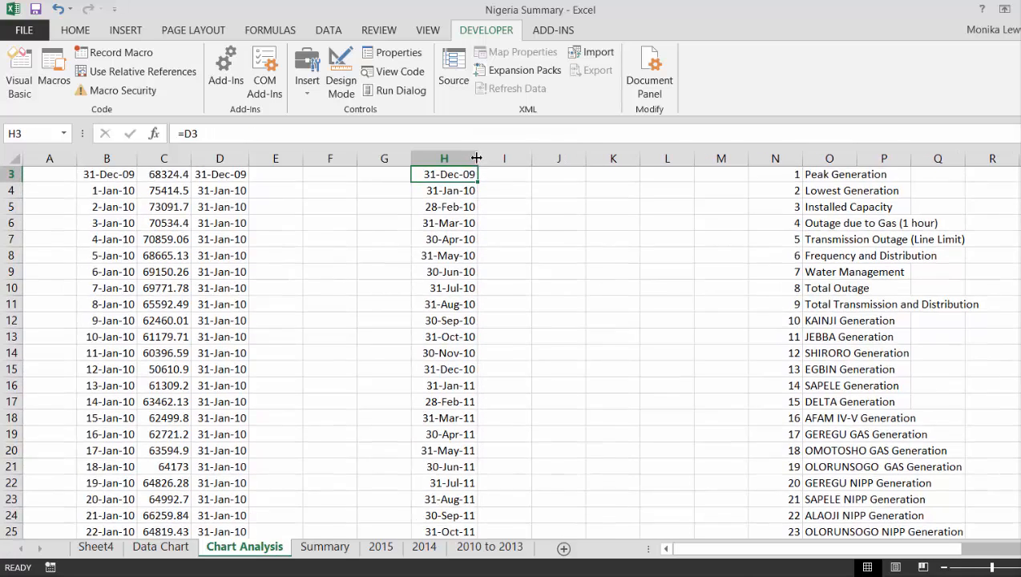
Delete the surplus month-end dates after 31-Aug-15 in cells H72 to H79.
{"action": "key", "text": "Down"}
{"action": "key", "text": "Down"}
{"action": "key", "text": "Down"}
{"action": "key", "text": "ctrl+Down"}
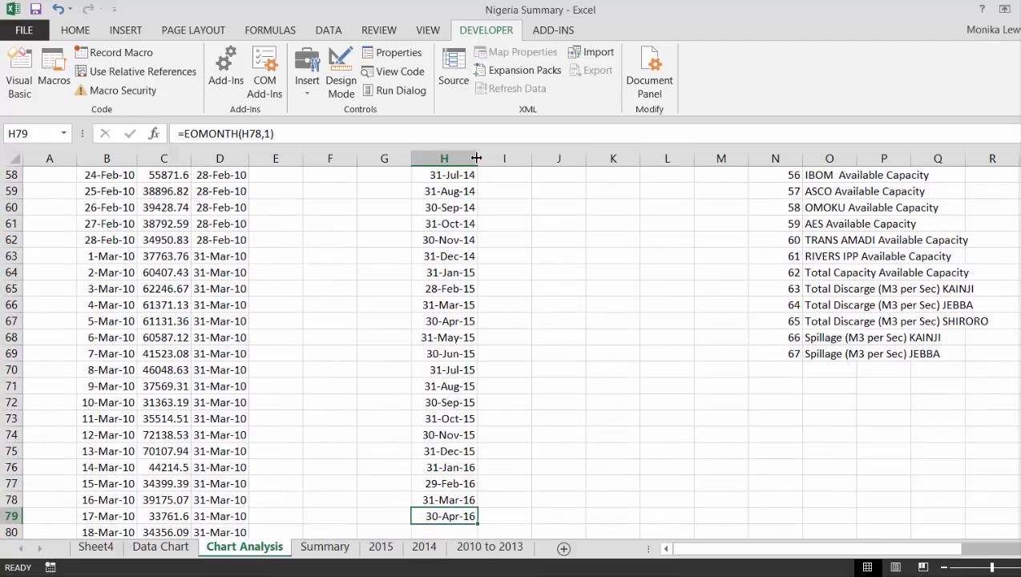
{"action": "key", "text": "Up"}
{"action": "key", "text": "Up"}
{"action": "key", "text": "Up"}
{"action": "key", "text": "Up"}
{"action": "key", "text": "Up"}
{"action": "key", "text": "Up"}
{"action": "key", "text": "Up"}
{"action": "key", "text": "Up"}
{"action": "key", "text": "Up"}
{"action": "key", "text": "Up"}
{"action": "key", "text": "Up"}
{"action": "key", "text": "Up"}
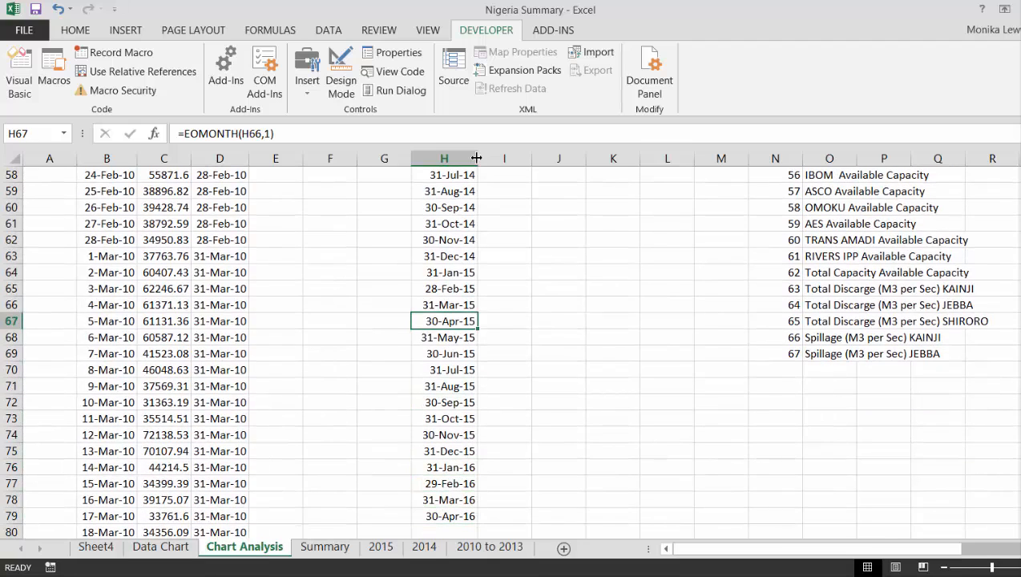
{"action": "key", "text": "Down"}
{"action": "key", "text": "Down"}
{"action": "key", "text": "Down"}
{"action": "key", "text": "Down"}
{"action": "key", "text": "Down"}
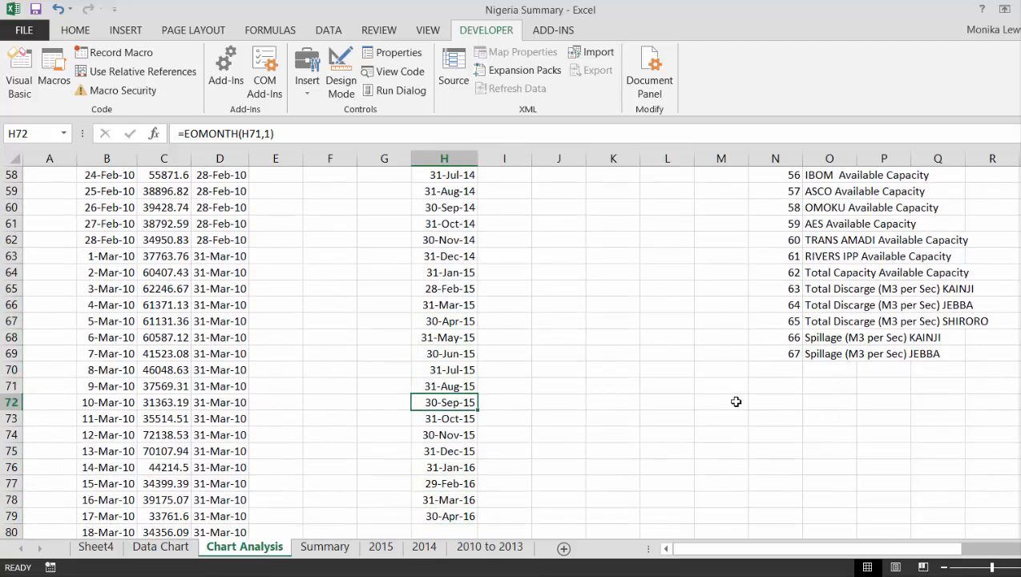
{"action": "key", "text": "Up"}
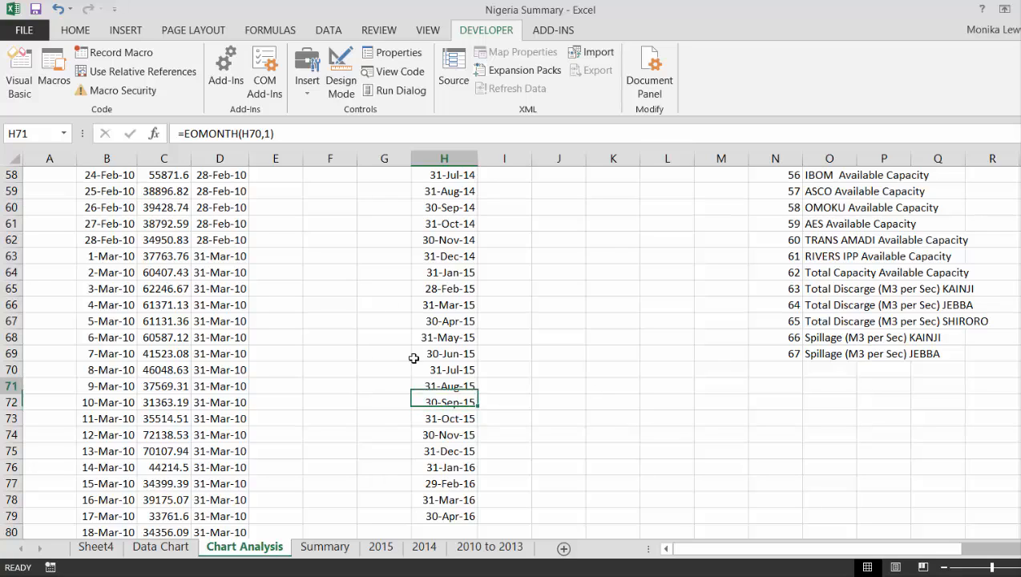
{"action": "key", "text": "Down"}
{"action": "key", "text": "shift+Down"}
{"action": "key", "text": "shift+Down"}
{"action": "key", "text": "shift+Down"}
{"action": "key", "text": "shift+Down"}
{"action": "key", "text": "shift+Down"}
{"action": "key", "text": "shift+Down"}
{"action": "key", "text": "shift+Down"}
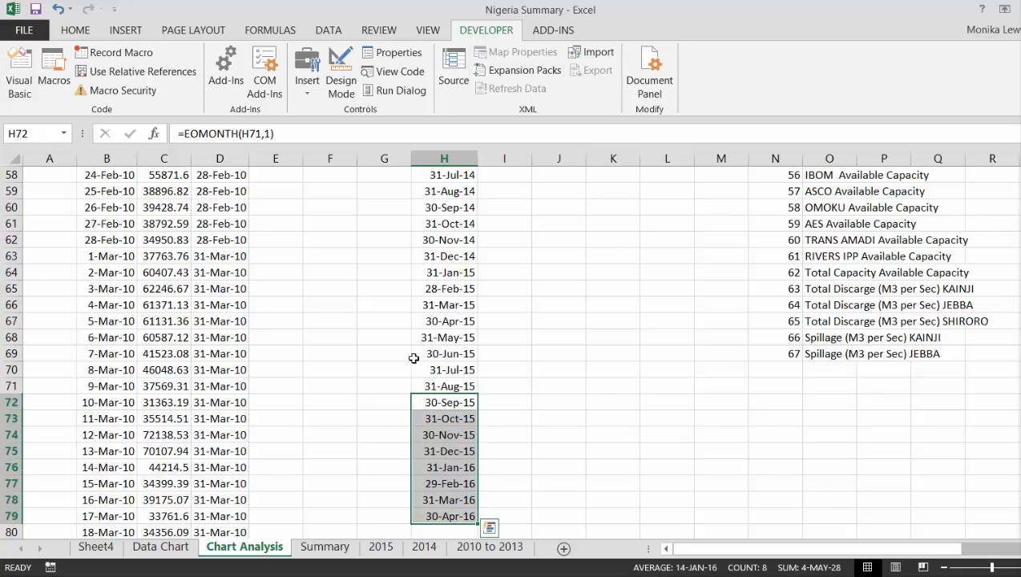
{"action": "key", "text": "Delete"}
Enter the heading "Average" in cell I1, beside the Month by Month heading.
{"action": "key", "text": "Up"}
{"action": "key", "text": "Up"}
{"action": "key", "text": "Up"}
{"action": "key", "text": "Up"}
{"action": "key", "text": "Up"}
{"action": "key", "text": "Up"}
{"action": "key", "text": "Up"}
{"action": "key", "text": "Up"}
{"action": "key", "text": "Up"}
{"action": "key", "text": "Up"}
{"action": "key", "text": "Up"}
{"action": "key", "text": "Up"}
{"action": "key", "text": "Up"}
{"action": "key", "text": "Up"}
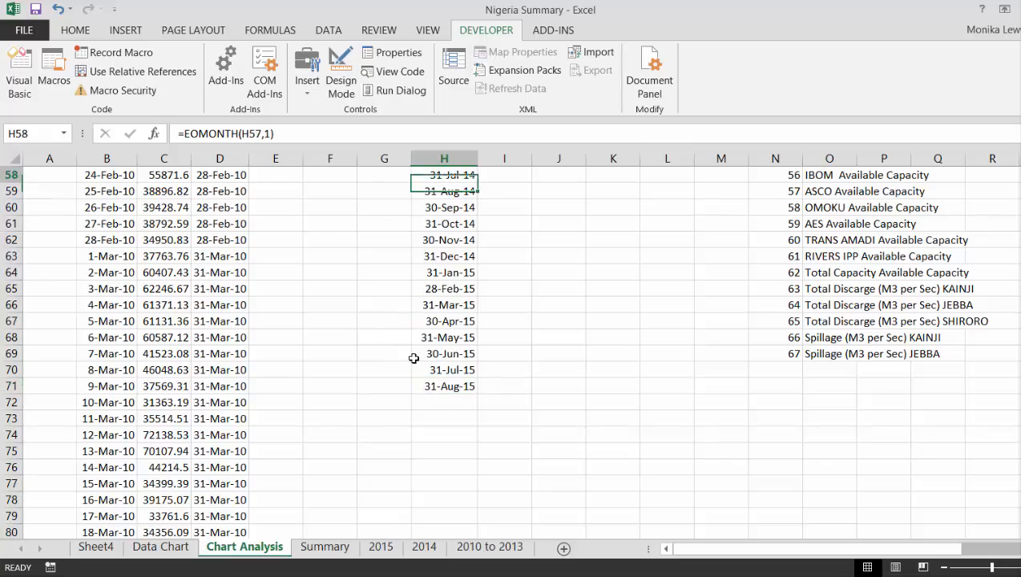
{"action": "key", "text": "Up"}
{"action": "key", "text": "Up"}
{"action": "key", "text": "Up"}
{"action": "key", "text": "Up"}
{"action": "key", "text": "Up"}
{"action": "key", "text": "Up"}
{"action": "key", "text": "Up"}
{"action": "key", "text": "Up"}
{"action": "key", "text": "Up"}
{"action": "key", "text": "Up"}
{"action": "key", "text": "Up"}
{"action": "key", "text": "Up"}
{"action": "key", "text": "Up"}
{"action": "key", "text": "Up"}
{"action": "key", "text": "Up"}
{"action": "key", "text": "Up"}
{"action": "key", "text": "Up"}
{"action": "key", "text": "Up"}
{"action": "key", "text": "Up"}
{"action": "key", "text": "Up"}
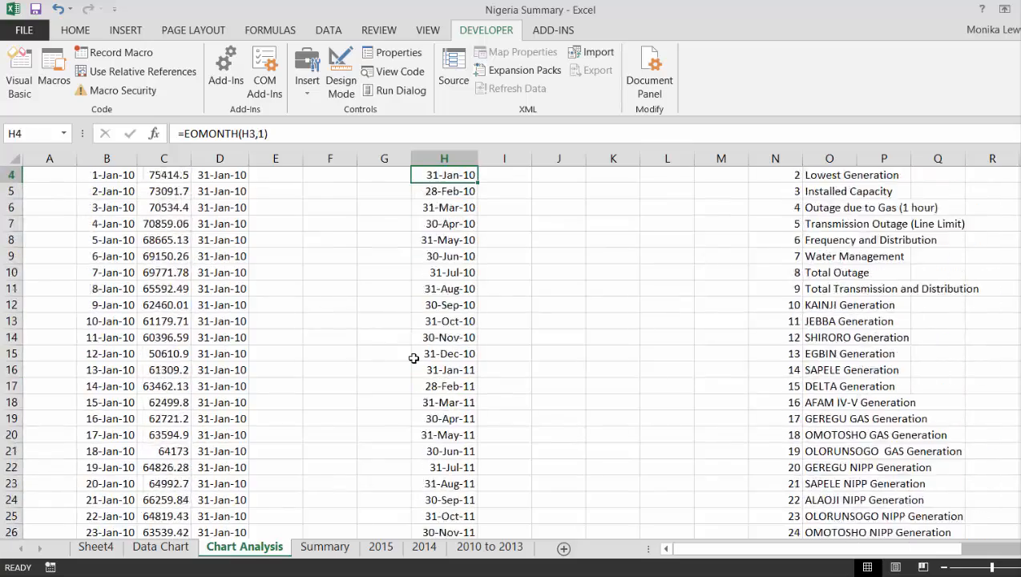
{"action": "key", "text": "Up"}
{"action": "key", "text": "Up"}
{"action": "key", "text": "Up"}
{"action": "key", "text": "Down"}
{"action": "key", "text": "Down"}
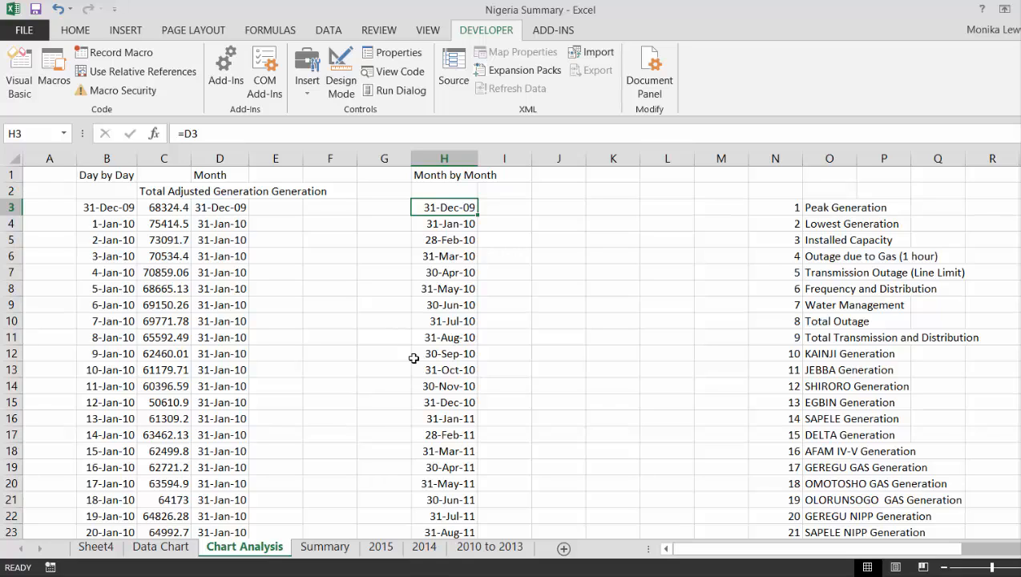
{"action": "key", "text": "Up"}
{"action": "key", "text": "Up"}
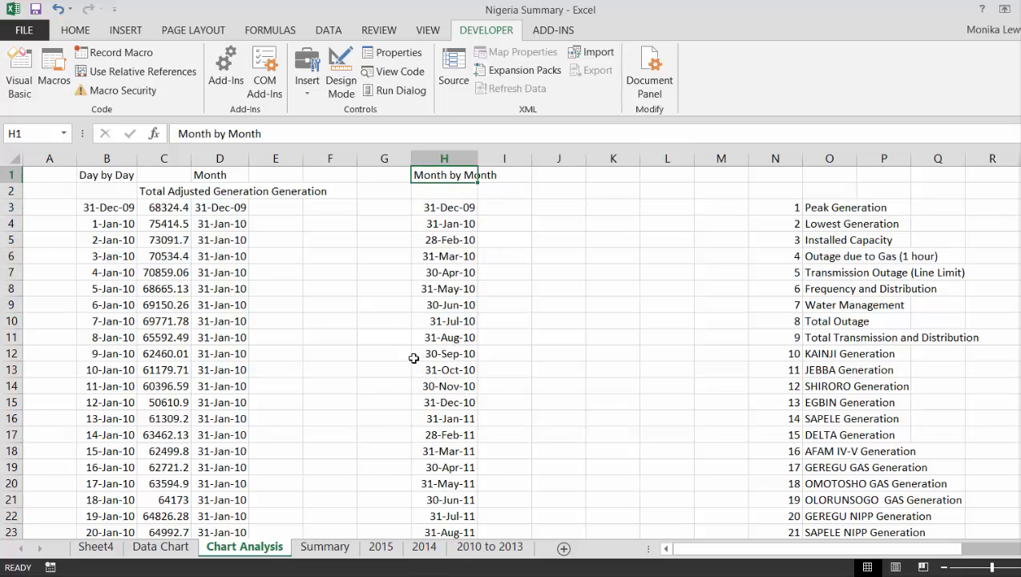
{"action": "key", "text": "Right"}
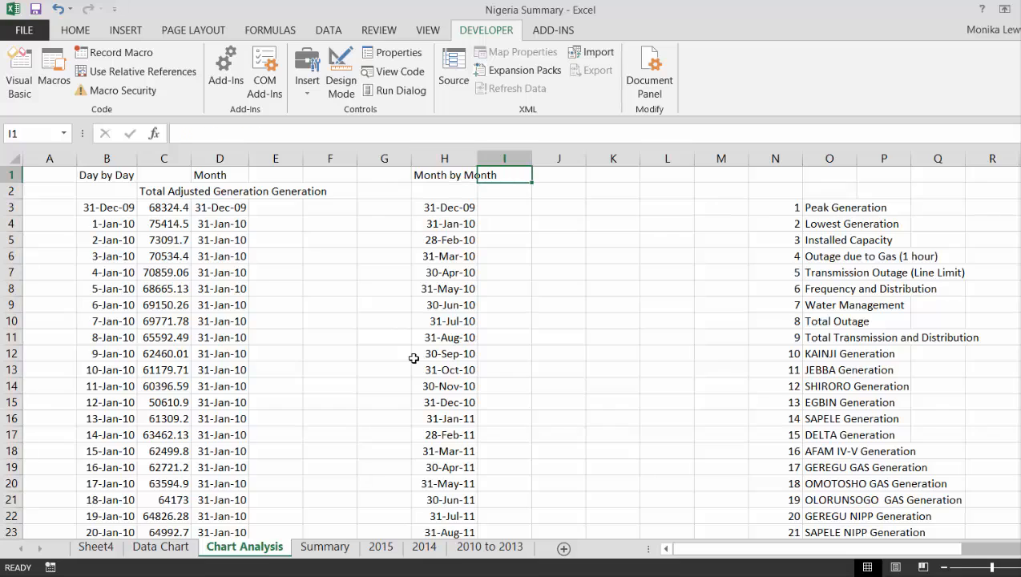
{"action": "type", "text": "Average"}
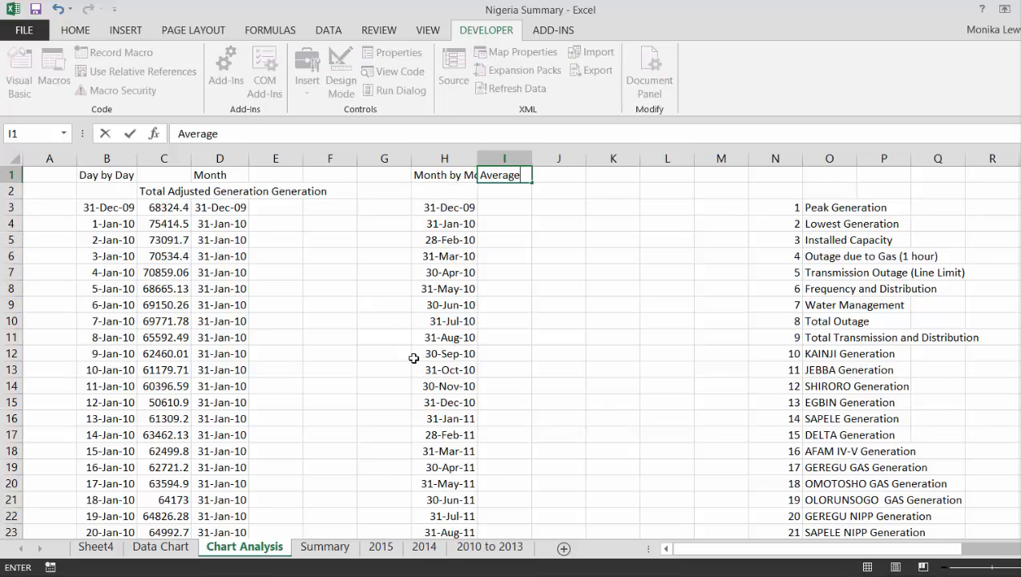
{"action": "key", "text": "Return"}
{"action": "key", "text": "Return"}
{"action": "key", "text": "Return"}
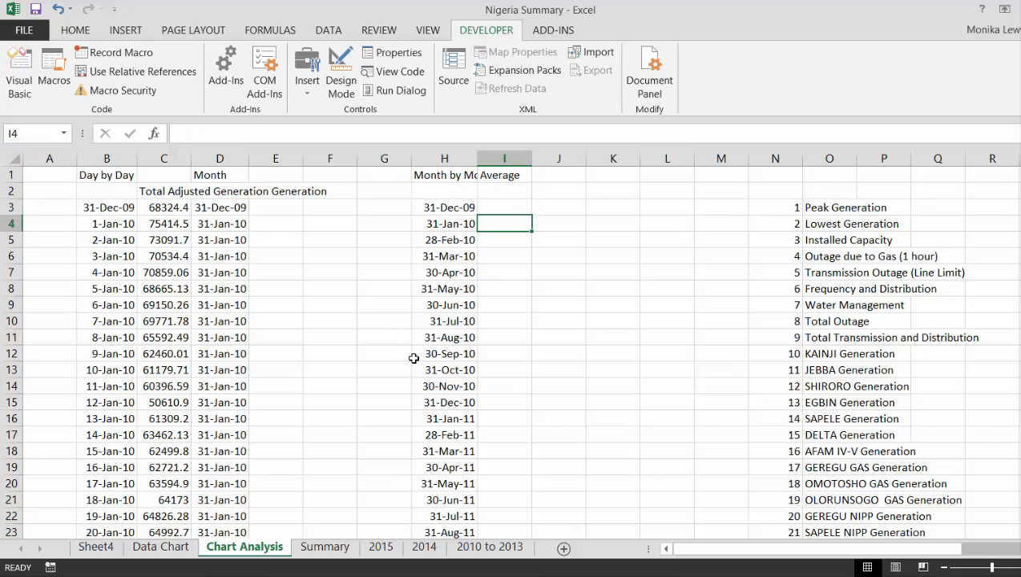
Enter =AVERAGEIF(D:D,H3,C:C) in cell I3 and fill it down beside all the month-end dates.
{"action": "key", "text": "Up"}
{"action": "type", "text": "=av"}
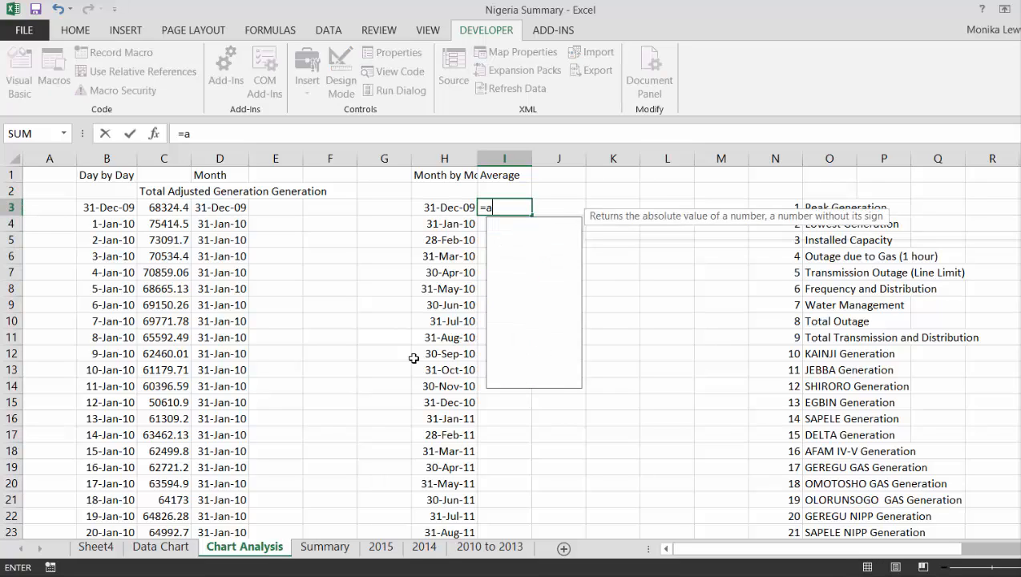
{"action": "key", "text": "Down"}
{"action": "key", "text": "Down"}
{"action": "key", "text": "Down"}
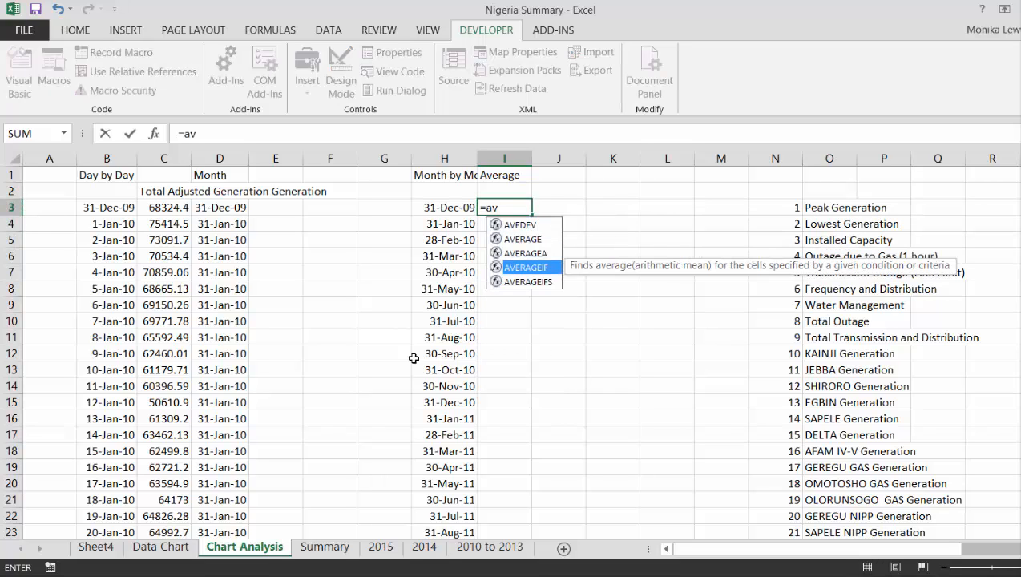
{"action": "key", "text": "Tab"}
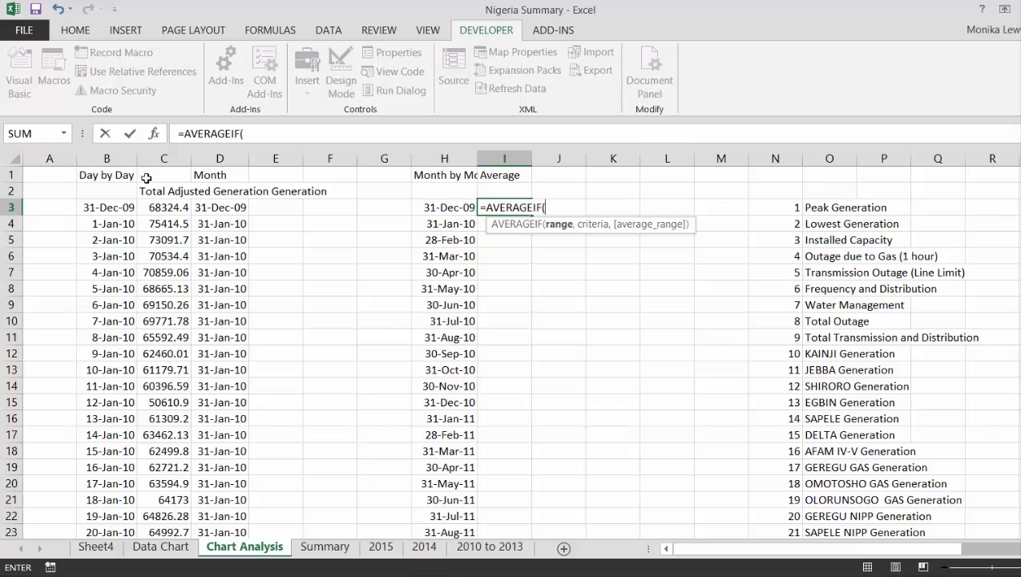
{"action": "left_click", "coordinate": [228, 158]}
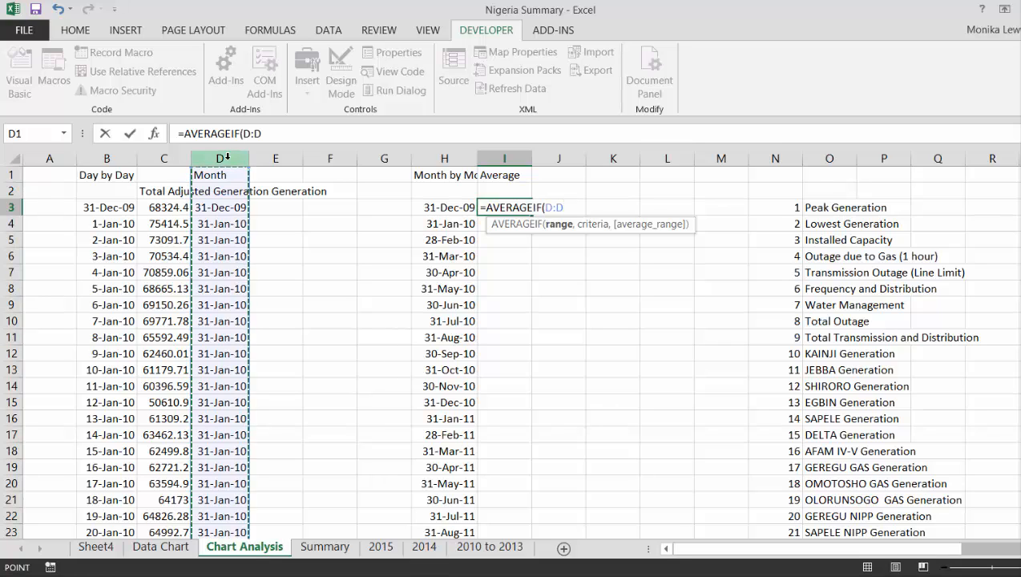
{"action": "type", "text": ","}
{"action": "key", "text": "Left"}
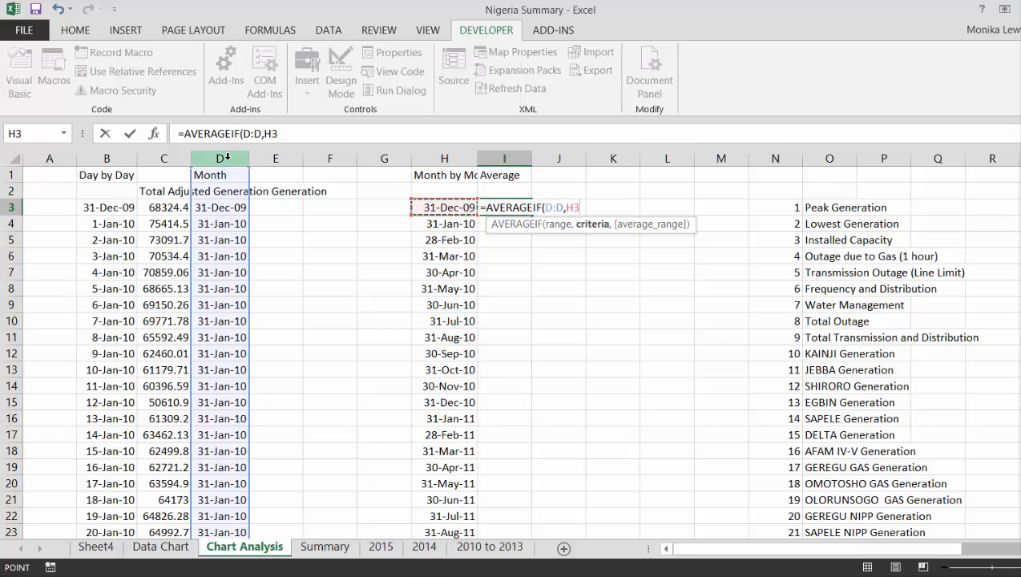
{"action": "type", "text": ","}
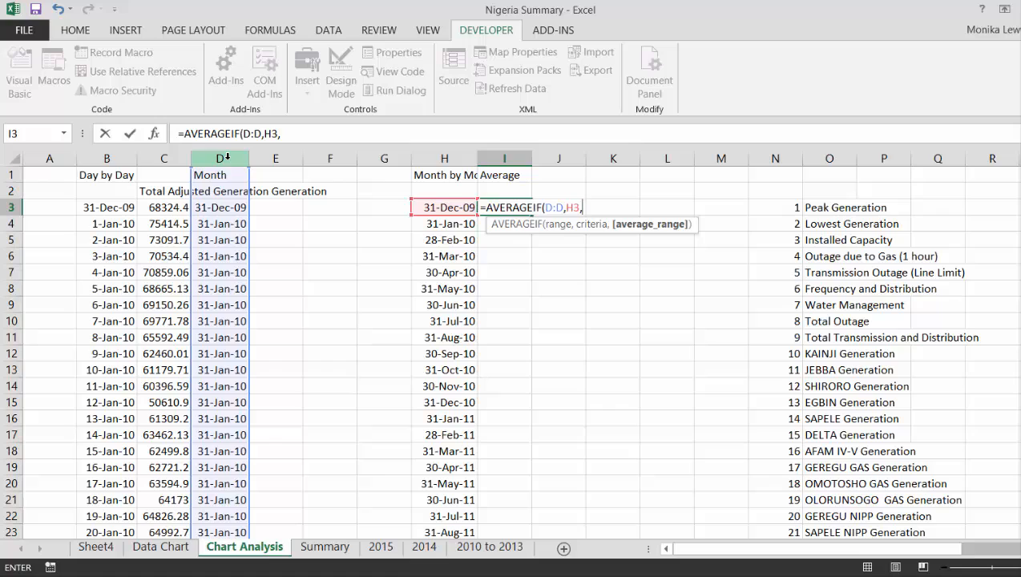
{"action": "left_click", "coordinate": [162, 158]}
{"action": "key", "text": "Return"}
{"action": "key", "text": "Up"}
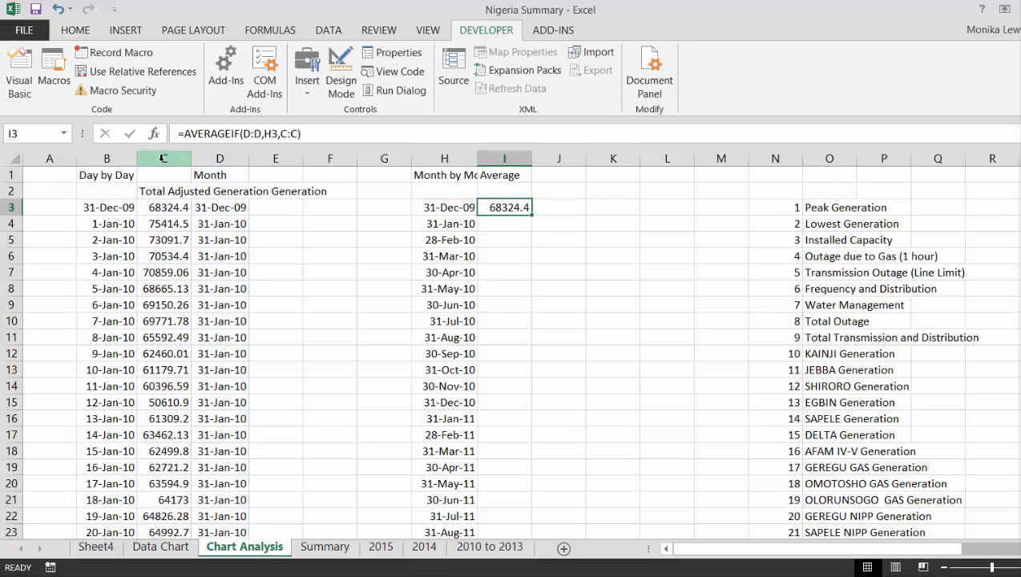
{"action": "double_click", "coordinate": [534, 215]}
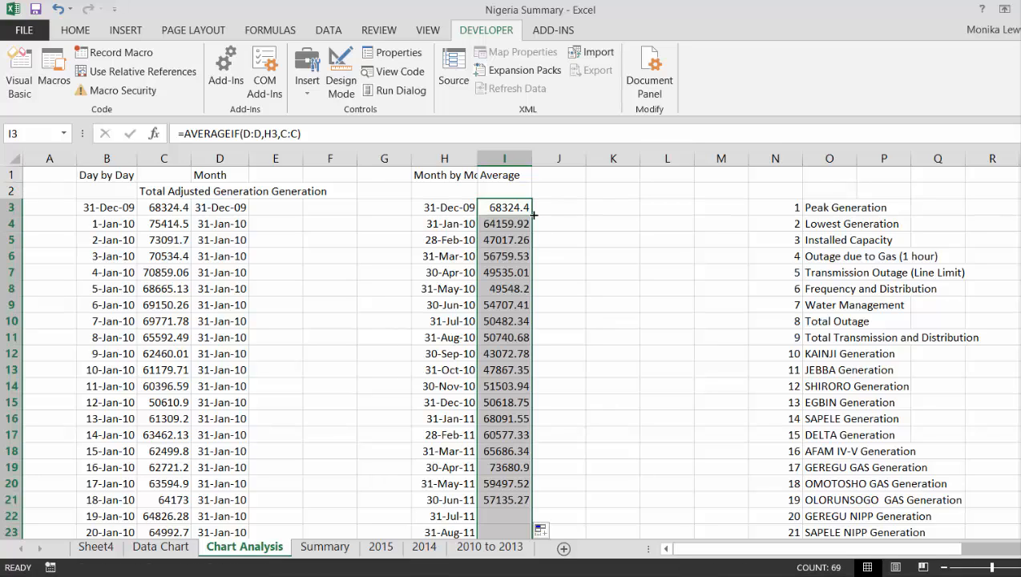
Format the monthly averages in column I and the daily values in column C with thousands separators and two decimals.
{"action": "key", "text": "ctrl+shift+1"}
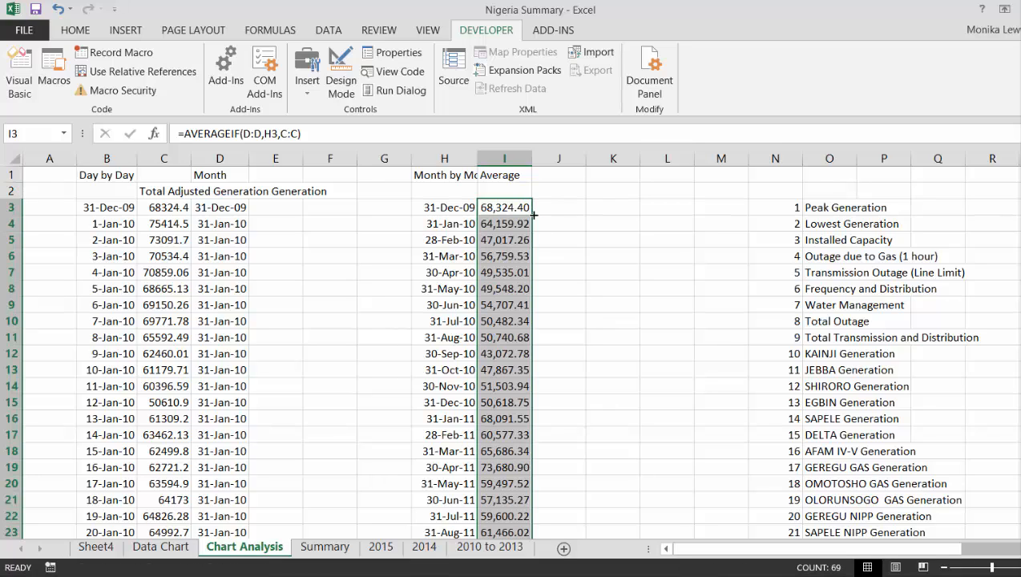
{"action": "key", "text": "Left"}
{"action": "key", "text": "Left"}
{"action": "key", "text": "Left"}
{"action": "key", "text": "Left"}
{"action": "key", "text": "Left"}
{"action": "key", "text": "Left"}
{"action": "key", "text": "ctrl+shift+Down"}
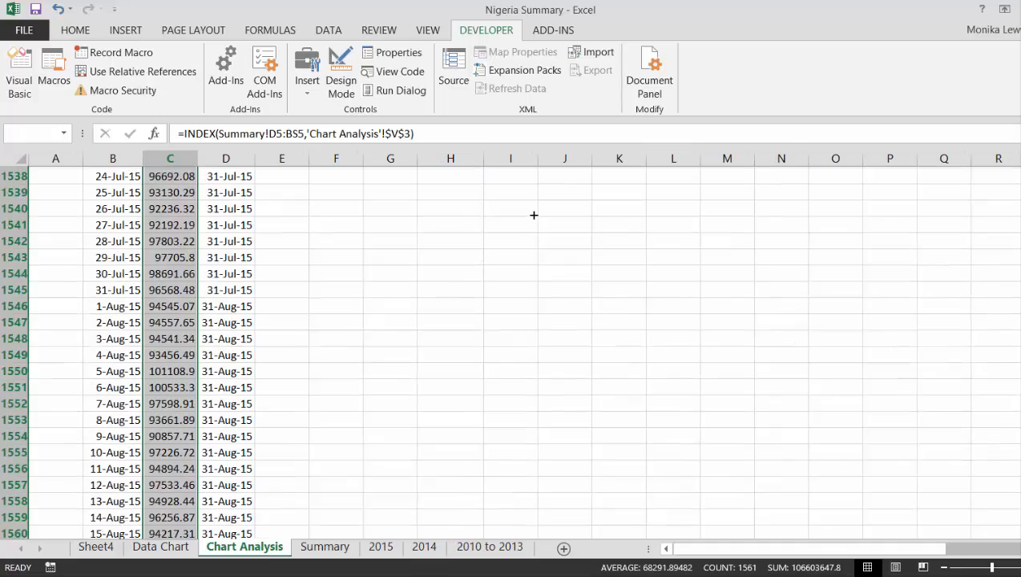
{"action": "key", "text": "Up"}
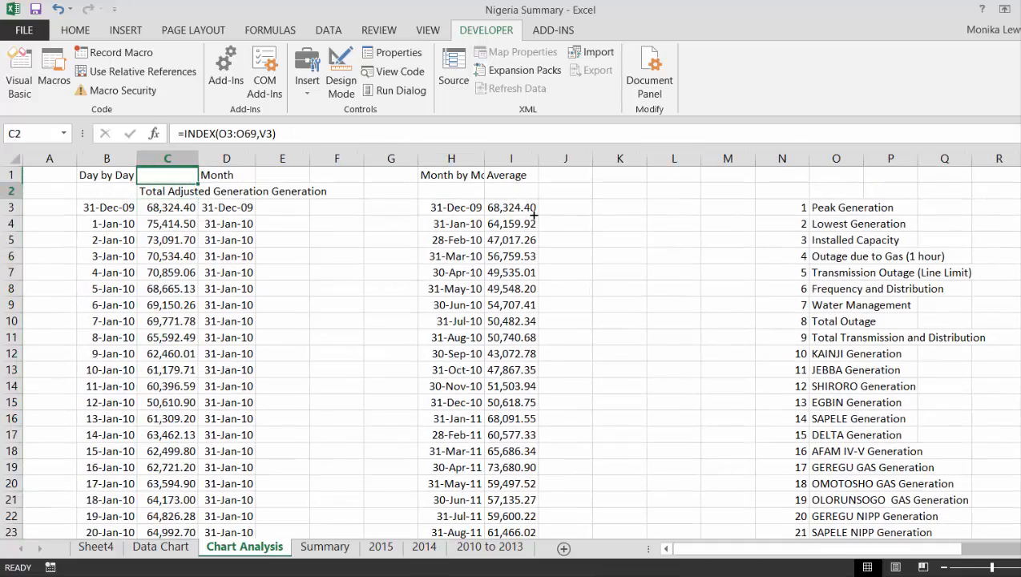
Examine the monthly averages in column I down to the last month-end date for errors.
{"action": "key", "text": "Down"}
{"action": "key", "text": "Right"}
{"action": "key", "text": "Right"}
{"action": "key", "text": "Right"}
{"action": "key", "text": "Right"}
{"action": "key", "text": "Right"}
{"action": "key", "text": "Right"}
{"action": "key", "text": "Down"}
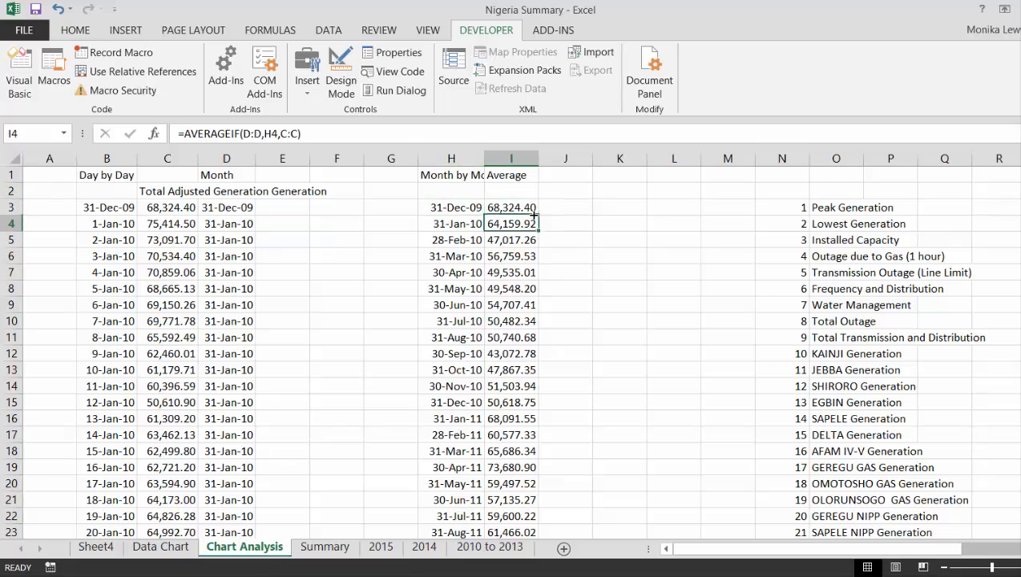
{"action": "key", "text": "Down"}
{"action": "key", "text": "Down"}
{"action": "key", "text": "Down"}
{"action": "key", "text": "Down"}
{"action": "key", "text": "Down"}
{"action": "key", "text": "Down"}
{"action": "key", "text": "Down"}
{"action": "key", "text": "Down"}
{"action": "key", "text": "Down"}
{"action": "key", "text": "Down"}
{"action": "key", "text": "Down"}
{"action": "key", "text": "Down"}
{"action": "key", "text": "Down"}
{"action": "key", "text": "Down"}
{"action": "key", "text": "Down"}
{"action": "key", "text": "Down"}
{"action": "key", "text": "Down"}
{"action": "key", "text": "Down"}
{"action": "key", "text": "Down"}
{"action": "key", "text": "Down"}
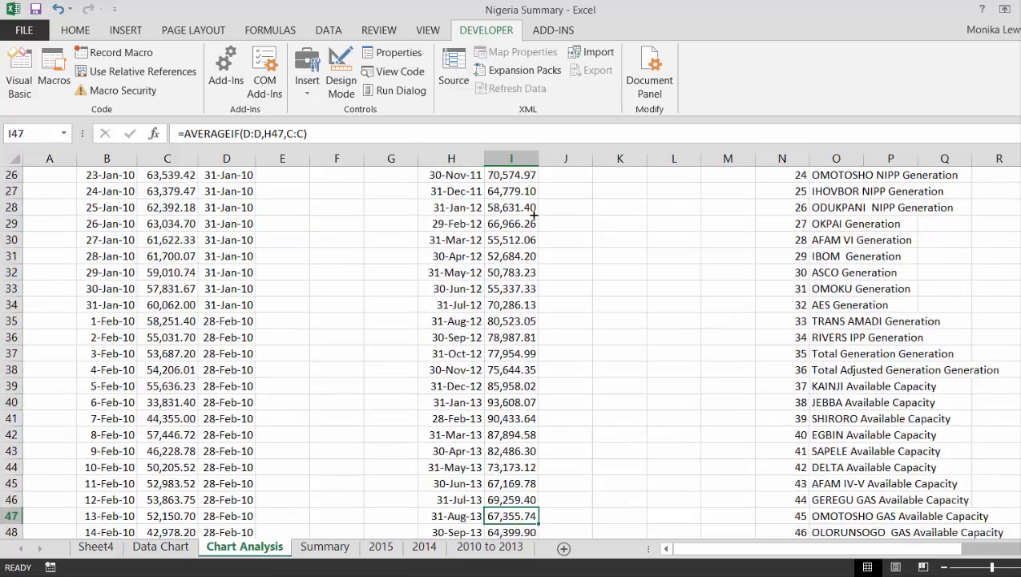
{"action": "key", "text": "Down"}
{"action": "key", "text": "Down"}
{"action": "key", "text": "Down"}
{"action": "key", "text": "Down"}
{"action": "key", "text": "Down"}
{"action": "key", "text": "Down"}
{"action": "key", "text": "Down"}
{"action": "key", "text": "Down"}
{"action": "key", "text": "Down"}
{"action": "key", "text": "Down"}
{"action": "key", "text": "Down"}
{"action": "key", "text": "Down"}
{"action": "key", "text": "Down"}
{"action": "key", "text": "Down"}
{"action": "key", "text": "Down"}
{"action": "key", "text": "Down"}
{"action": "key", "text": "Down"}
{"action": "key", "text": "Down"}
{"action": "key", "text": "Down"}
{"action": "key", "text": "Down"}
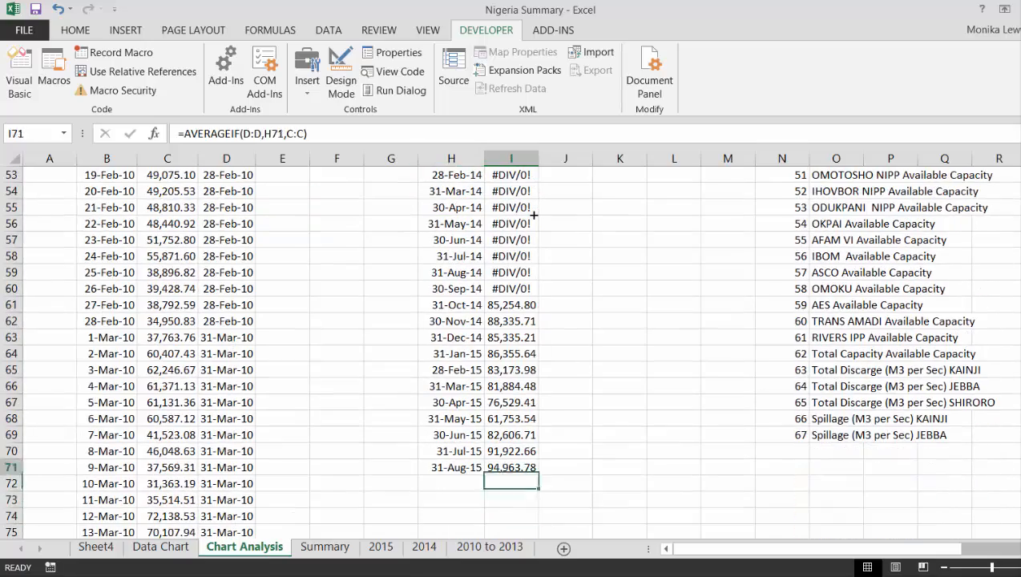
{"action": "key", "text": "Up"}
{"action": "key", "text": "Up"}
{"action": "key", "text": "Up"}
{"action": "key", "text": "Up"}
{"action": "key", "text": "Up"}
{"action": "key", "text": "ctrl+Up"}
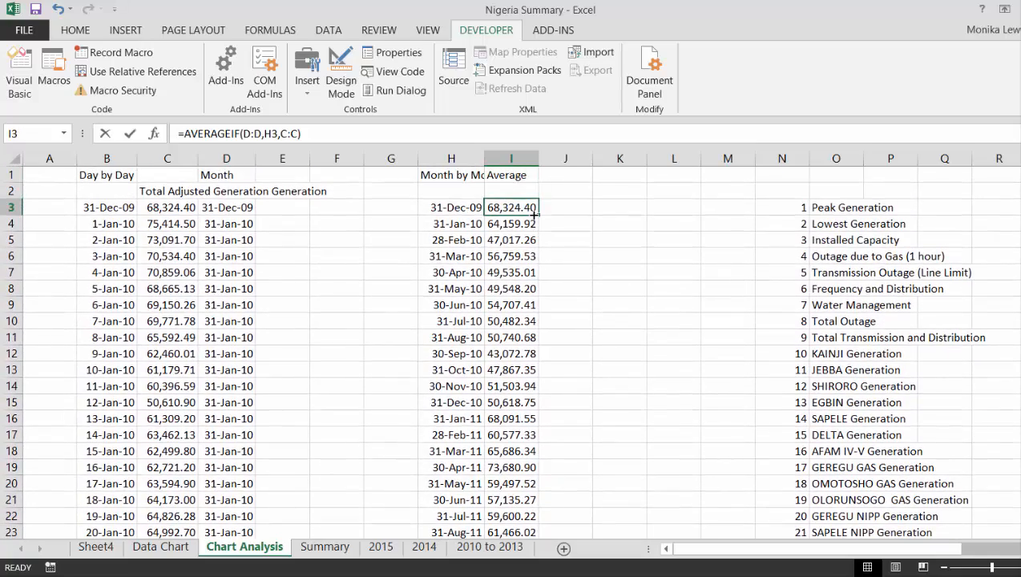
Wrap the average formula in cell I3 in IFERROR, making it =IFERROR(AVERAGEIF(D:D,H3,C:C),FALSE).
{"action": "key", "text": "F2"}
{"action": "key", "text": "Left"}
{"action": "key", "text": "Left"}
{"action": "key", "text": "Left"}
{"action": "key", "text": "Left"}
{"action": "key", "text": "Left"}
{"action": "key", "text": "Left"}
{"action": "key", "text": "Left"}
{"action": "key", "text": "Left"}
{"action": "key", "text": "Left"}
{"action": "key", "text": "Left"}
{"action": "key", "text": "Left"}
{"action": "key", "text": "Left"}
{"action": "key", "text": "Left"}
{"action": "key", "text": "Left"}
{"action": "key", "text": "Left"}
{"action": "key", "text": "Left"}
{"action": "key", "text": "Left"}
{"action": "key", "text": "Left"}
{"action": "key", "text": "Left"}
{"action": "key", "text": "Left"}
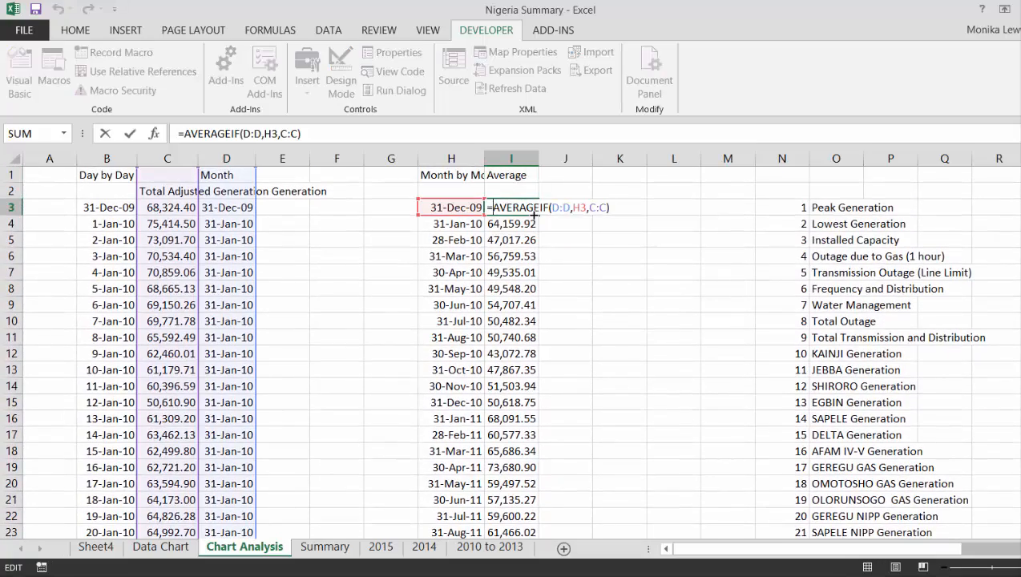
{"action": "type", "text": "ife"}
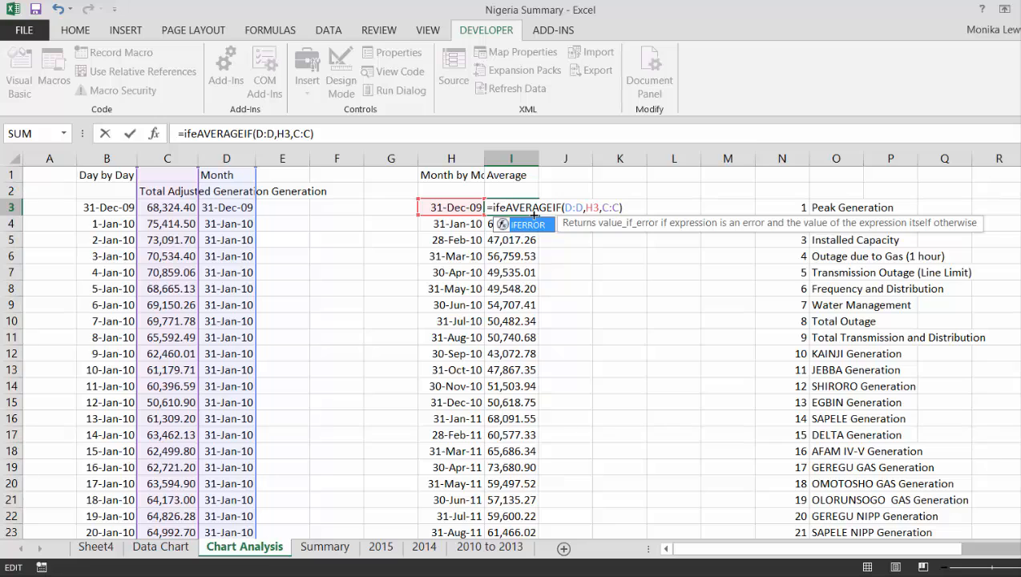
{"action": "key", "text": "Tab"}
{"action": "key", "text": "Right"}
{"action": "key", "text": "Right"}
{"action": "key", "text": "Right"}
{"action": "key", "text": "Right"}
{"action": "key", "text": "Right"}
{"action": "key", "text": "Right"}
{"action": "key", "text": "Right"}
{"action": "key", "text": "Right"}
{"action": "key", "text": "Right"}
{"action": "key", "text": "Right"}
{"action": "key", "text": "Right"}
{"action": "key", "text": "Right"}
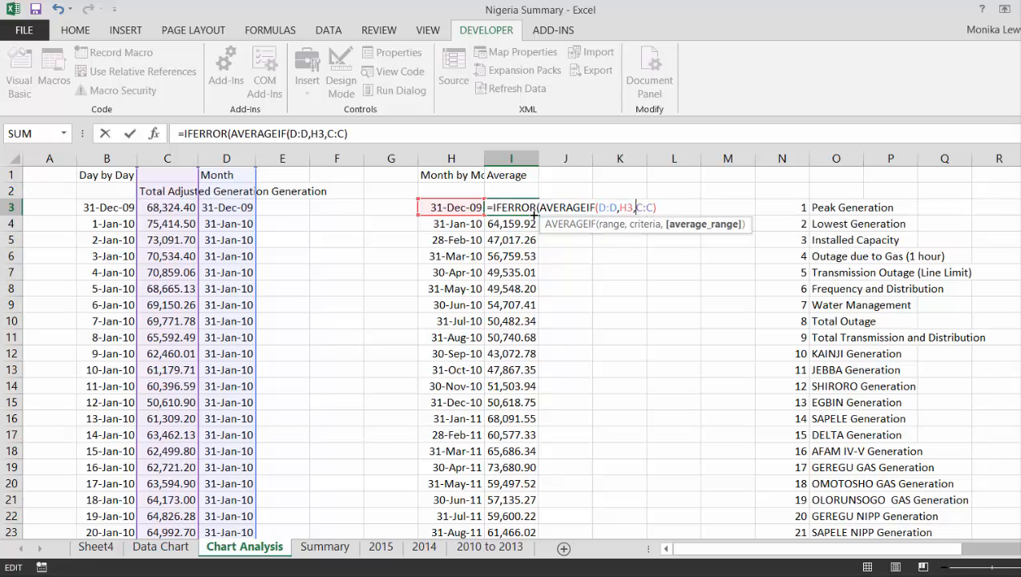
{"action": "key", "text": "Right"}
{"action": "type", "text": ",false"}
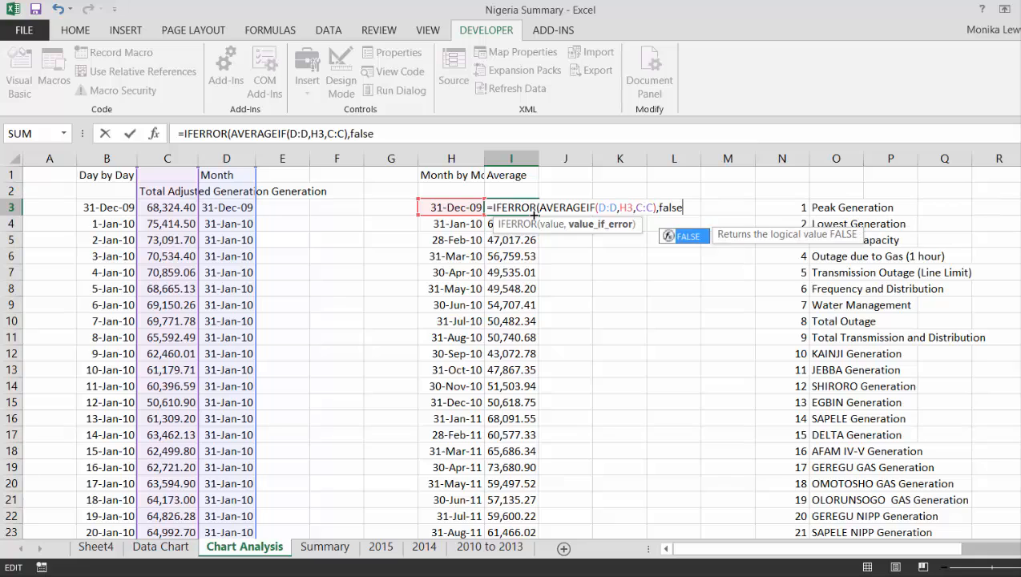
{"action": "key", "text": "Return"}
{"action": "key", "text": "Return"}
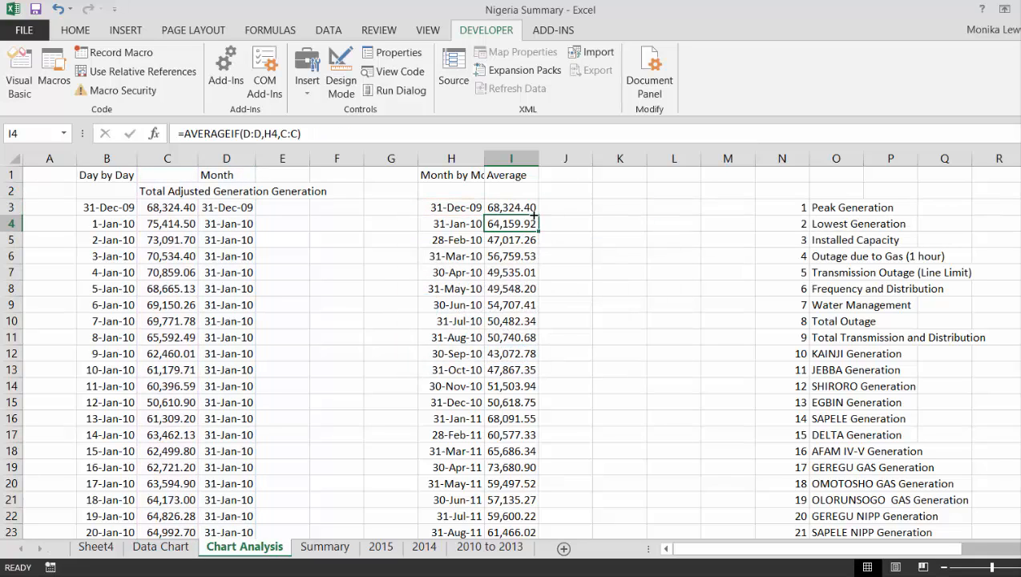
Fill the IFERROR formula from cell I3 down beside all the month-end dates.
{"action": "key", "text": "Up"}
{"action": "key", "text": "Up"}
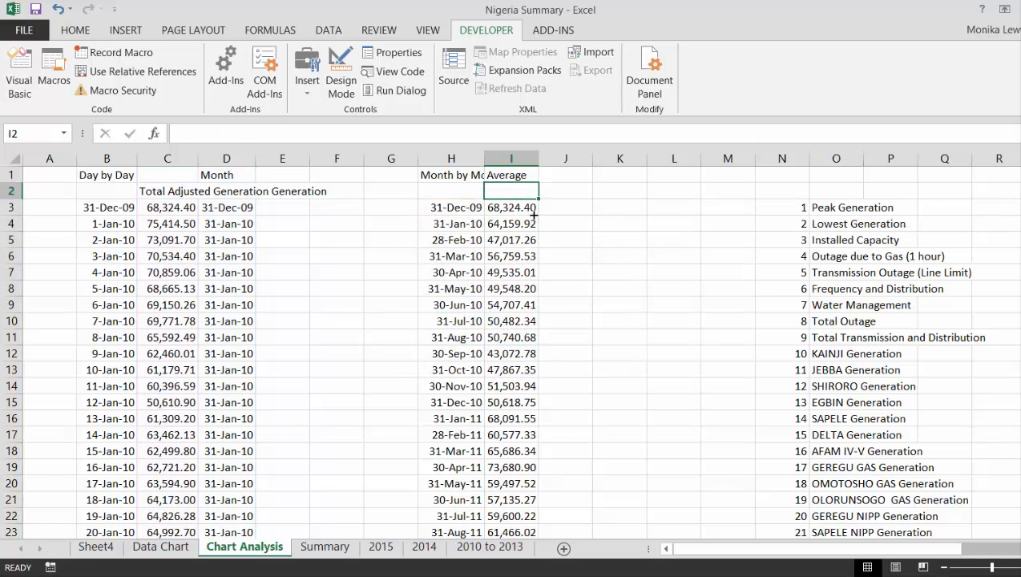
{"action": "key", "text": "Down"}
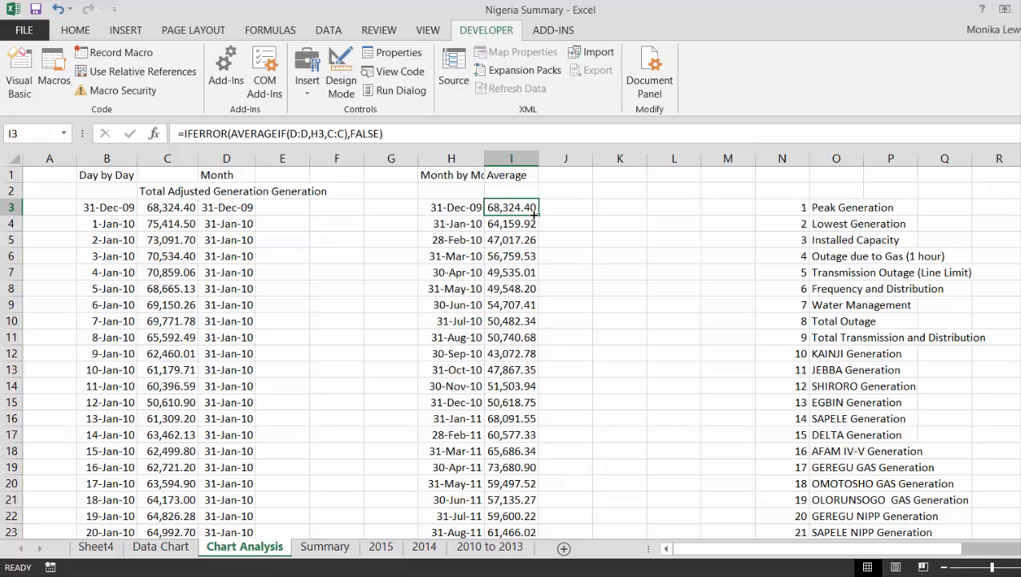
{"action": "double_click", "coordinate": [541, 214]}
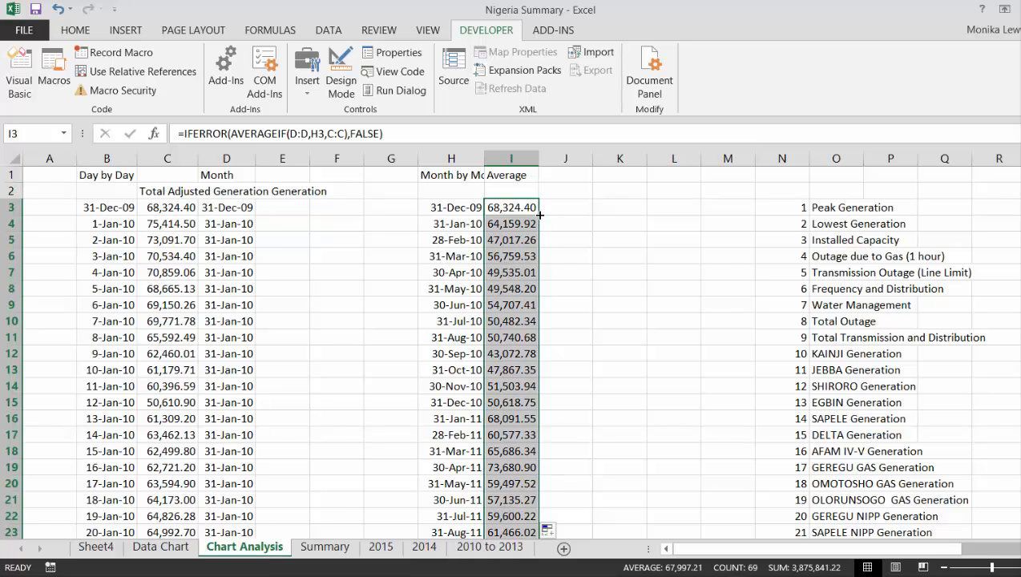
Link cell I2 to the series title above the daily values with the formula =C2.
{"action": "key", "text": "Up"}
{"action": "key", "text": "Left"}
{"action": "key", "text": "Left"}
{"action": "key", "text": "Right"}
{"action": "key", "text": "Right"}
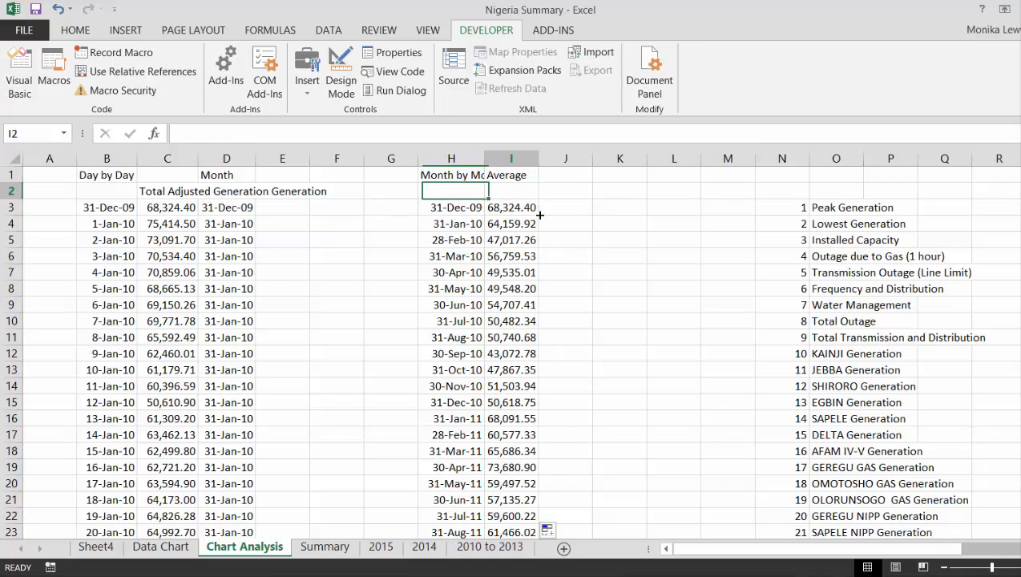
{"action": "type", "text": "="}
{"action": "key", "text": "Left"}
{"action": "key", "text": "Left"}
{"action": "key", "text": "Left"}
{"action": "key", "text": "Left"}
{"action": "key", "text": "Left"}
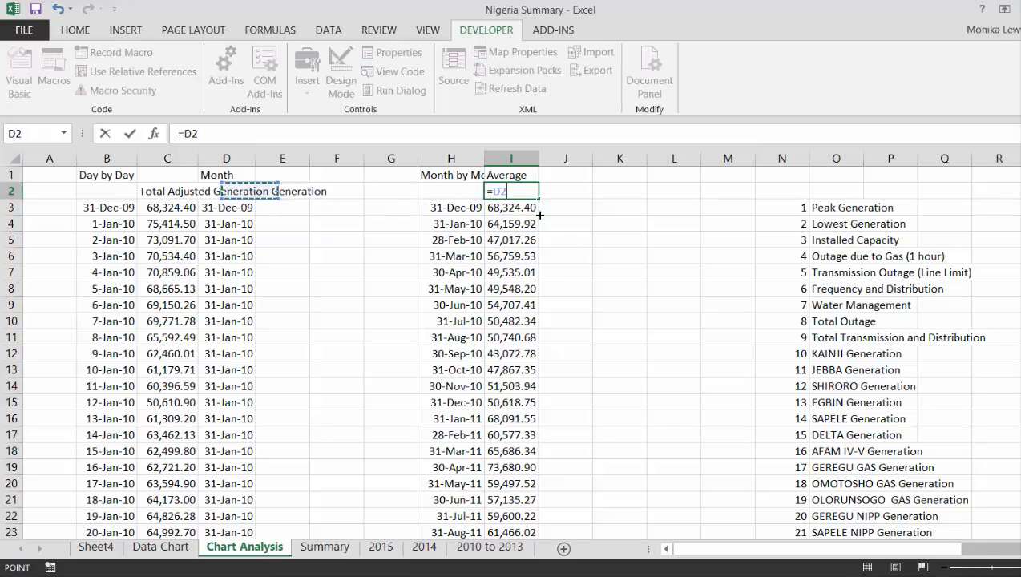
{"action": "key", "text": "Left"}
{"action": "key", "text": "ctrl+Return"}
Create a chart on its own sheet from the month-end dates and averages in H2:I71.
{"action": "key", "text": "Left"}
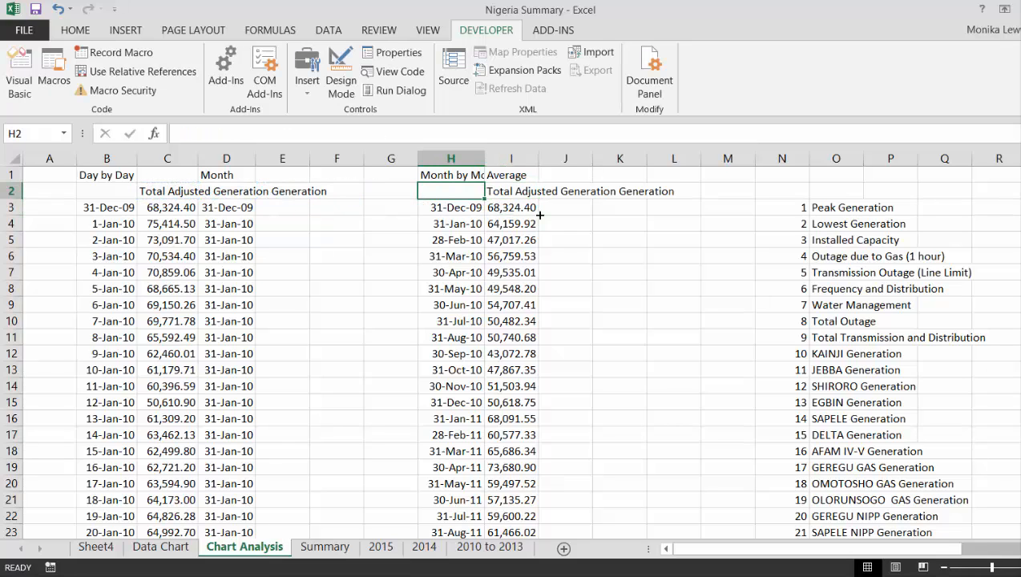
{"action": "key", "text": "shift+Right"}
{"action": "key", "text": "shift+Down"}
{"action": "double_click", "coordinate": [538, 214]}
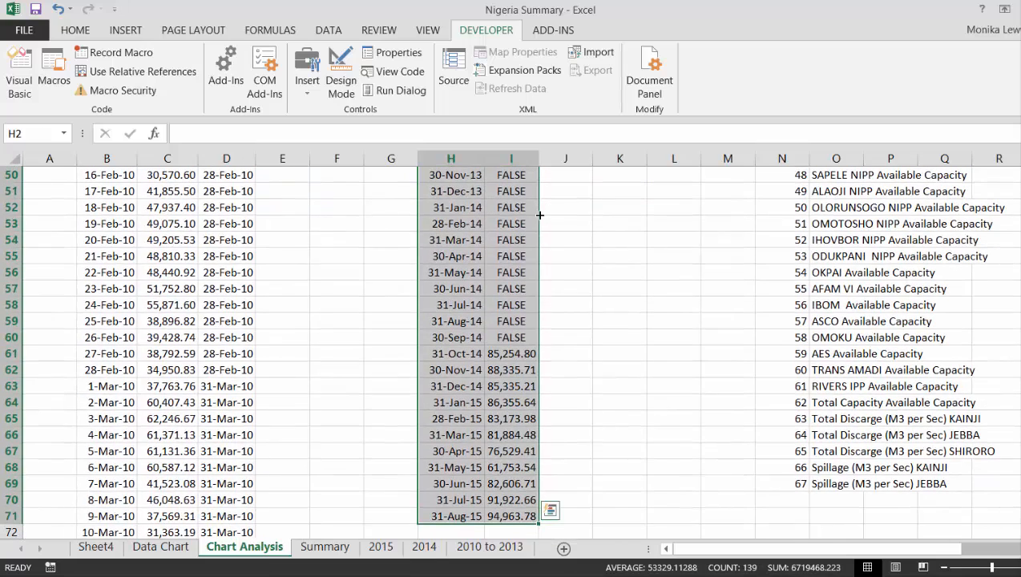
{"action": "key", "text": "F11"}
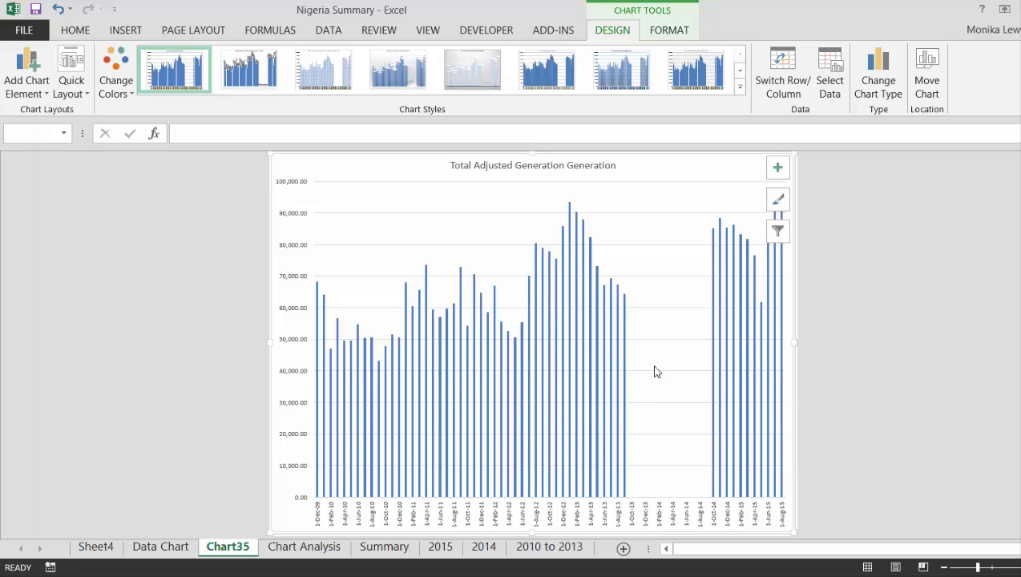
Delete the new chart sheet of the monthly averages.
{"action": "mouse_move", "coordinate": [586, 389]}
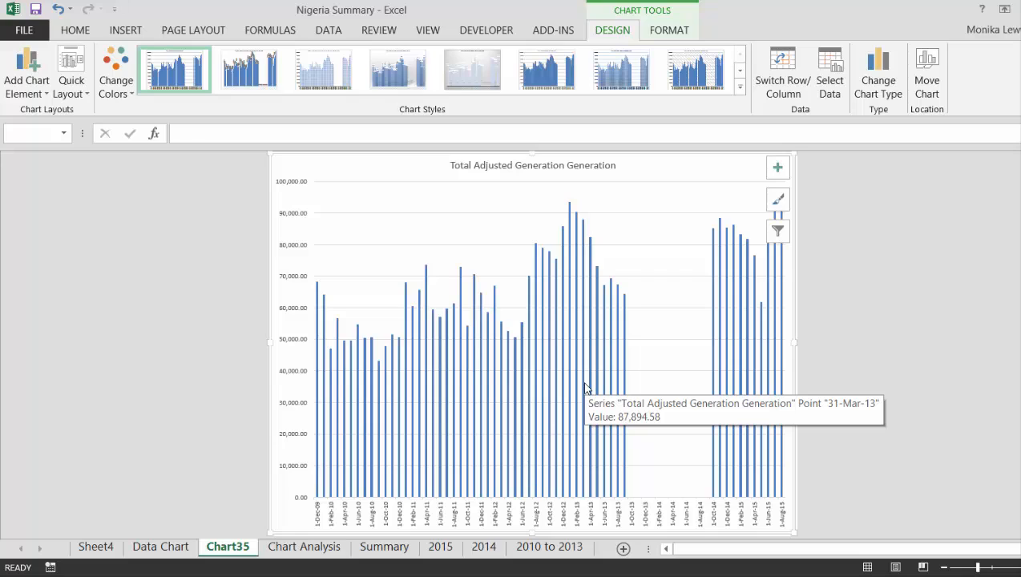
{"action": "key", "text": "alt+e"}
{"action": "key", "text": "l"}
{"action": "key", "text": "Return"}
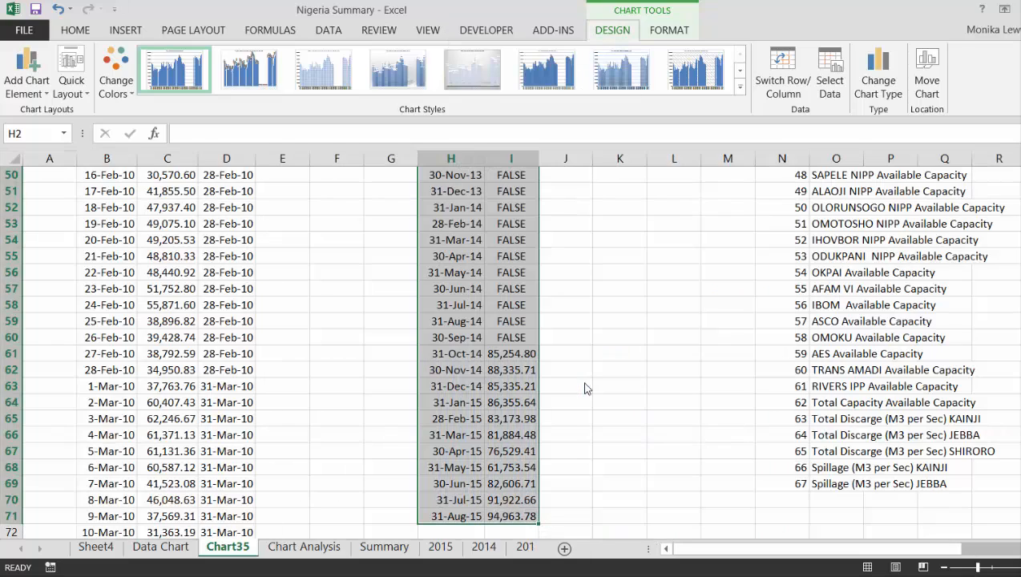
Insert five blank columns in front of the numbered parameter list that starts in column N.
{"action": "key", "text": "Right"}
{"action": "key", "text": "Right"}
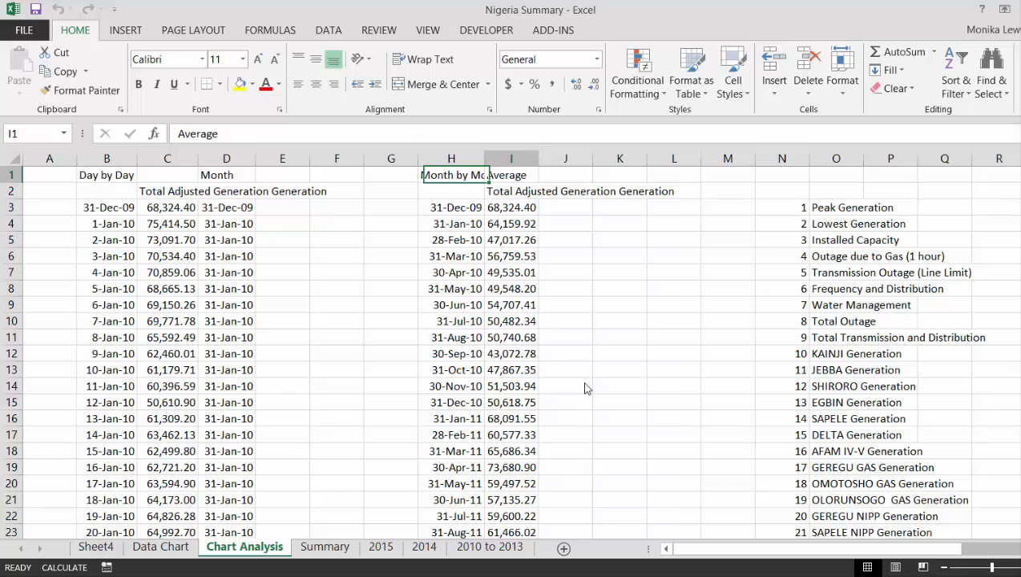
{"action": "key", "text": "Right"}
{"action": "key", "text": "Right"}
{"action": "key", "text": "Right"}
{"action": "key", "text": "Right"}
{"action": "key", "text": "Down"}
{"action": "key", "text": "Down"}
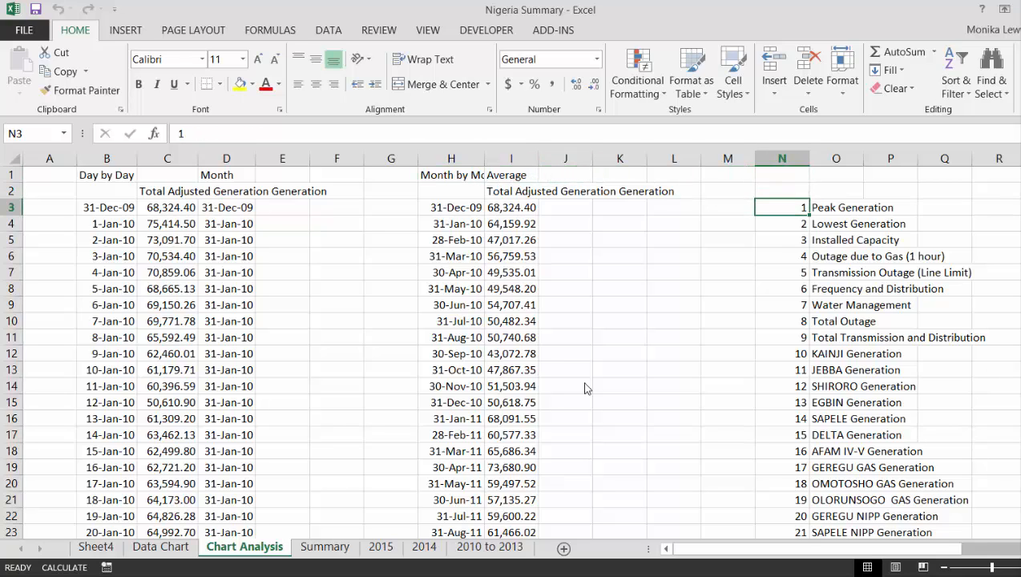
{"action": "key", "text": "ctrl+space"}
{"action": "key", "text": "ctrl+shift+plus"}
{"action": "key", "text": "ctrl+shift+plus"}
{"action": "key", "text": "ctrl+shift+plus"}
{"action": "key", "text": "ctrl+shift+plus"}
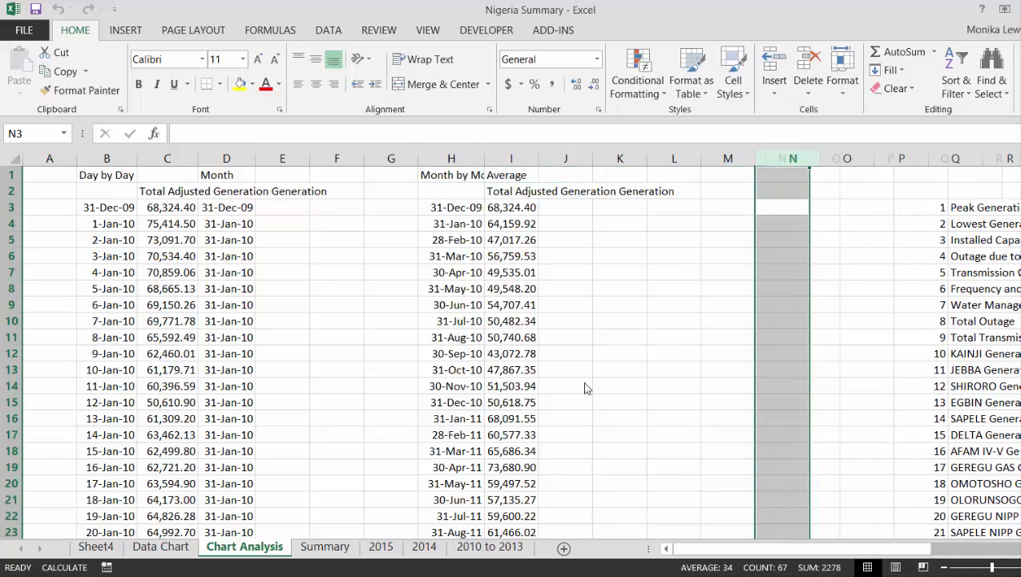
Enter the labels "Day by Day" in cell Q3 and "Month by Month" in cell Q4.
{"action": "key", "text": "Right"}
{"action": "key", "text": "Right"}
{"action": "key", "text": "Right"}
{"action": "key", "text": "Right"}
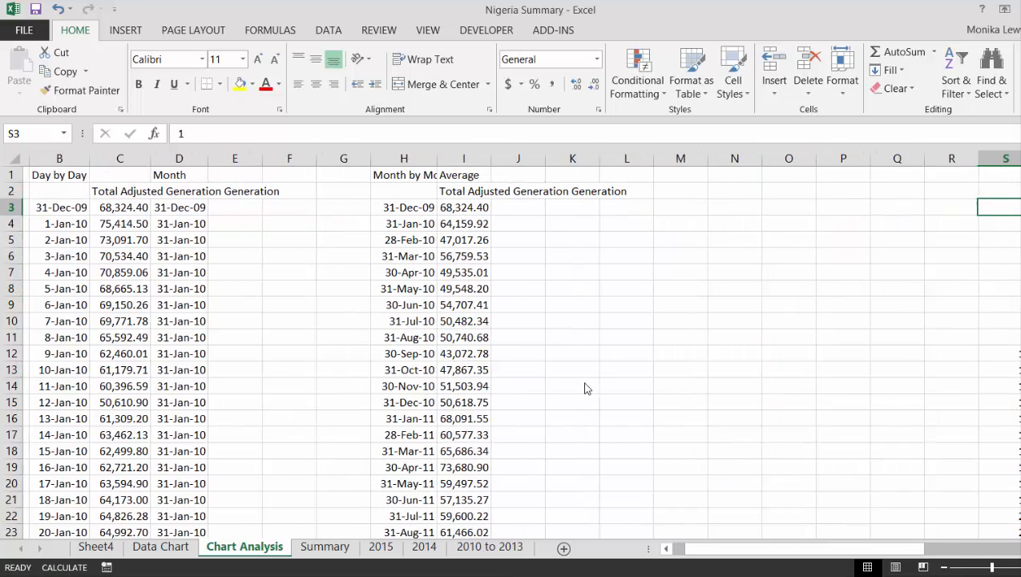
{"action": "key", "text": "Right"}
{"action": "key", "text": "Left"}
{"action": "key", "text": "Left"}
{"action": "key", "text": "Left"}
{"action": "key", "text": "Right"}
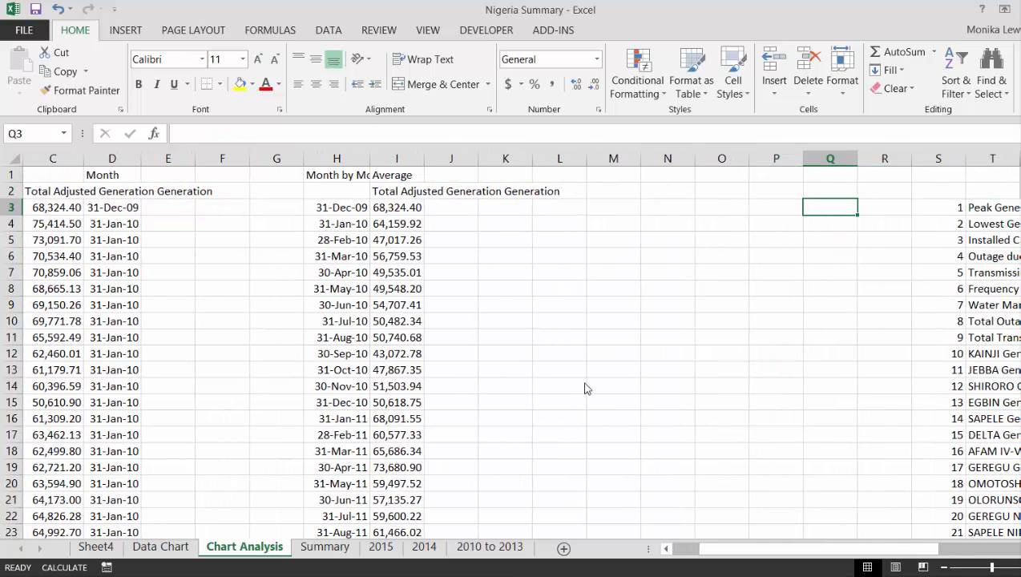
{"action": "type", "text": "Da"}
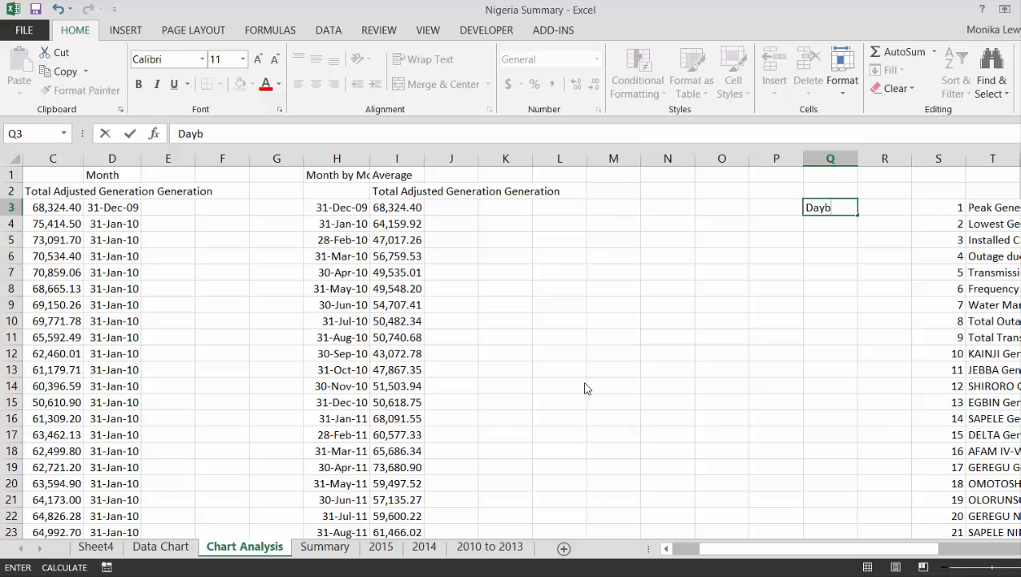
{"action": "type", "text": "y by Da"}
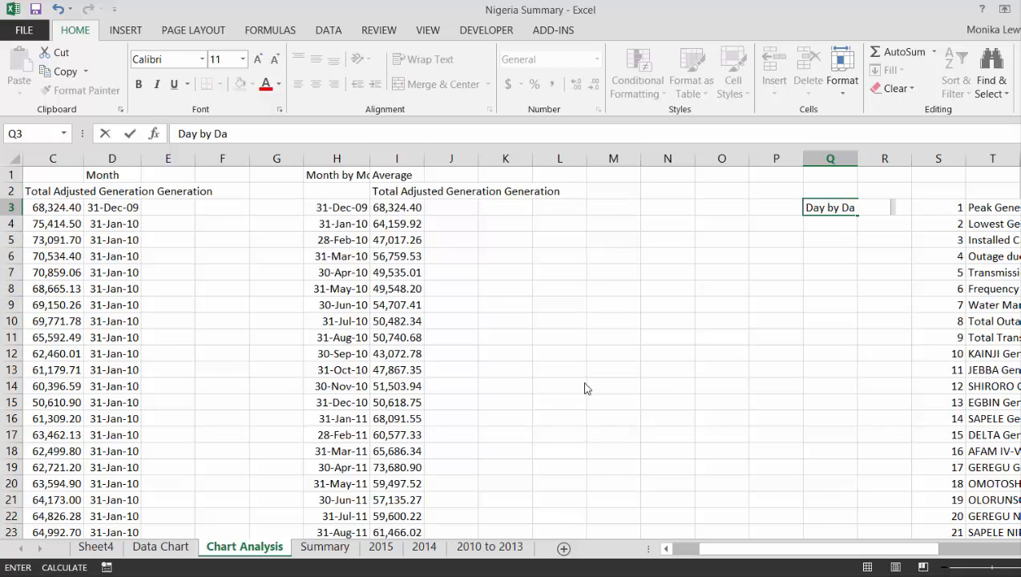
{"action": "type", "text": "y"}
{"action": "key", "text": "ctrl+Return"}
{"action": "key", "text": "Down"}
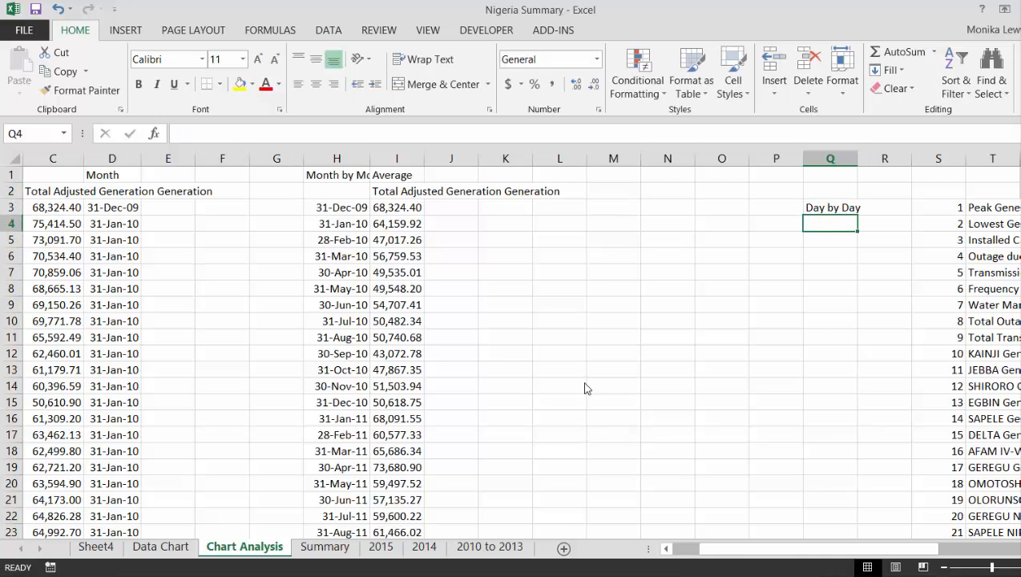
{"action": "type", "text": "Mon"}
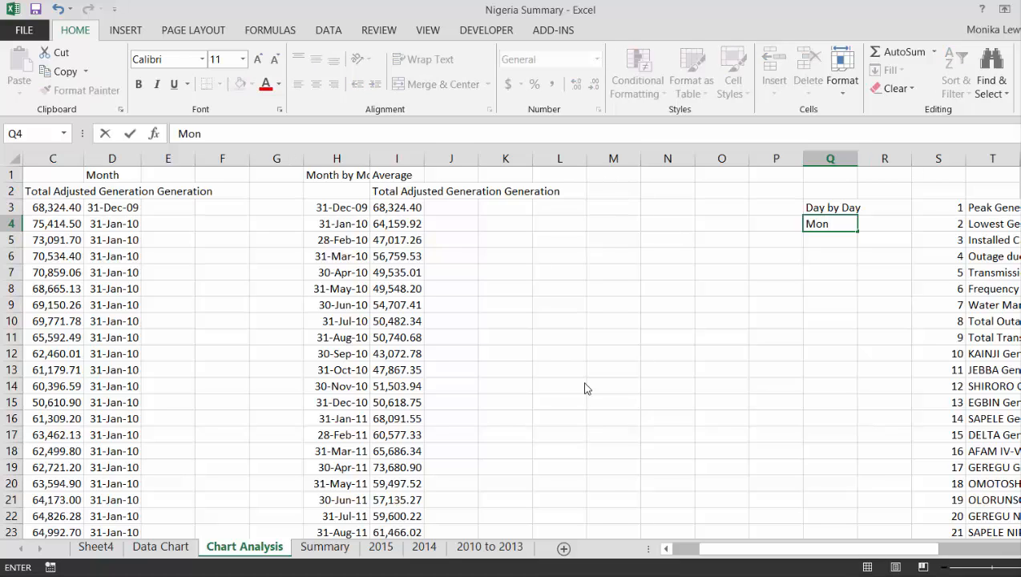
{"action": "type", "text": "th by Month"}
{"action": "key", "text": "Return"}
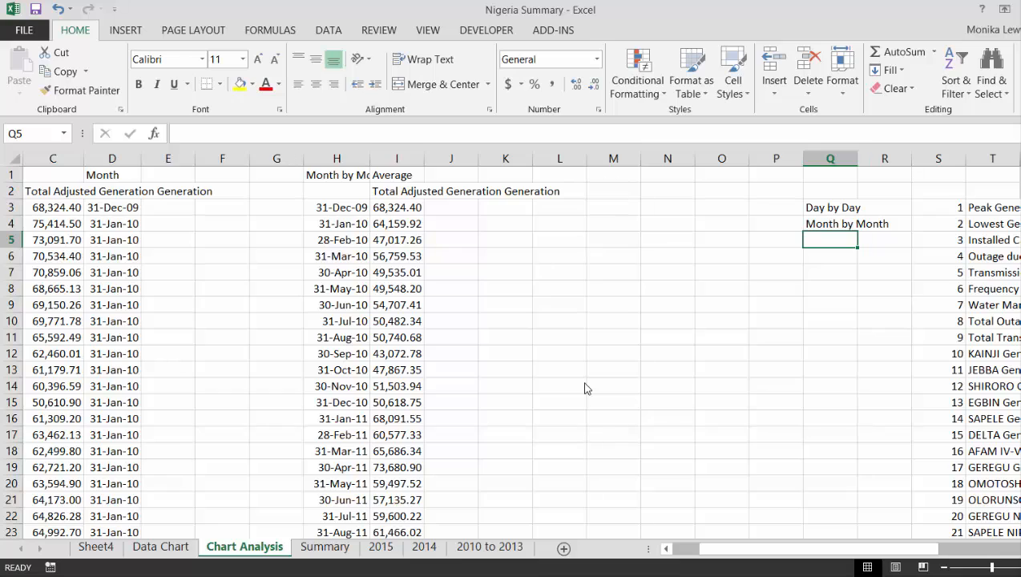
Enter the labels "Quarter by Quarter" in cell Q5 and "Year by Year" in cell Q6.
{"action": "type", "text": "Quarter b"}
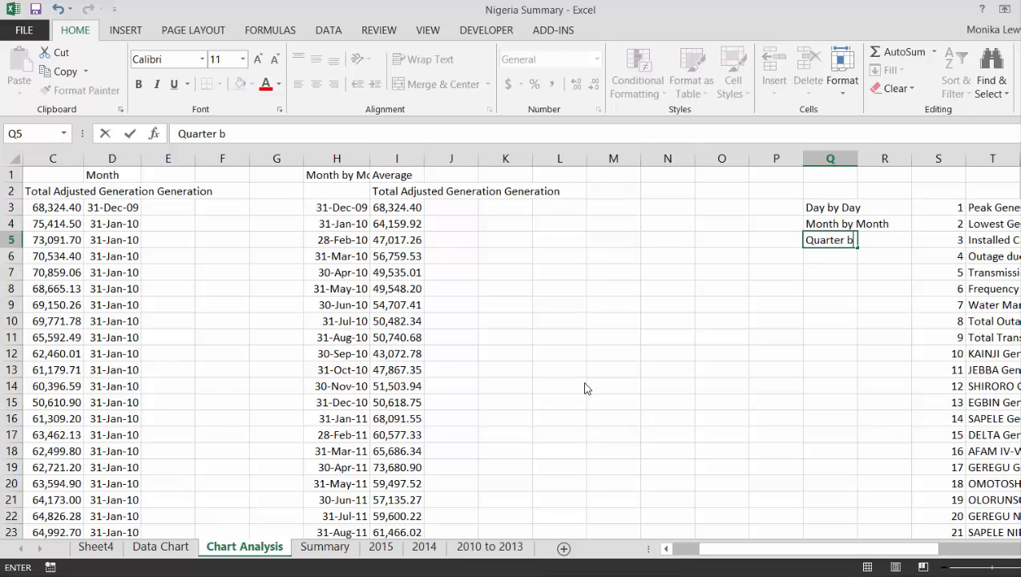
{"action": "type", "text": "y Quarte"}
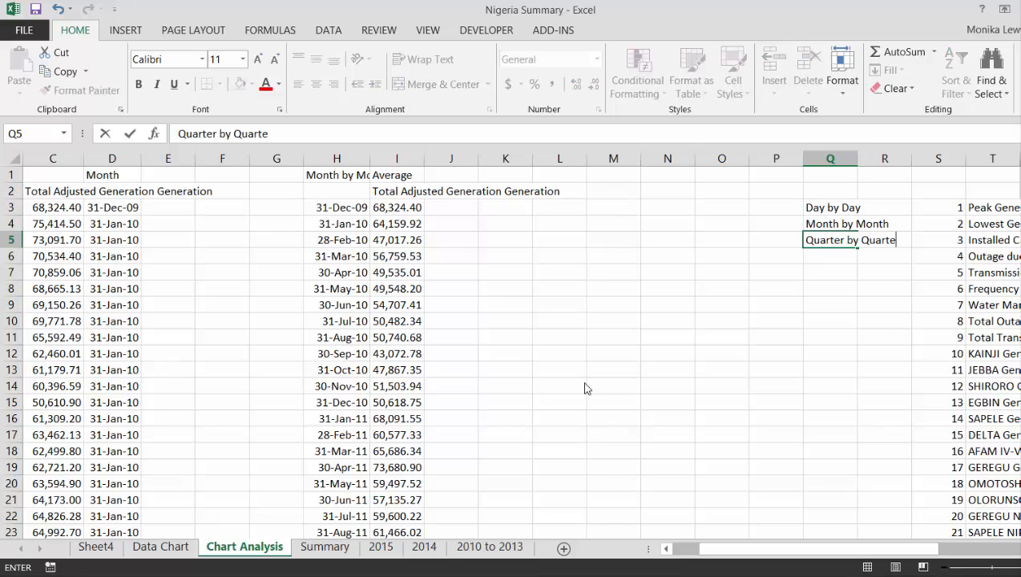
{"action": "type", "text": "r"}
{"action": "key", "text": "Return"}
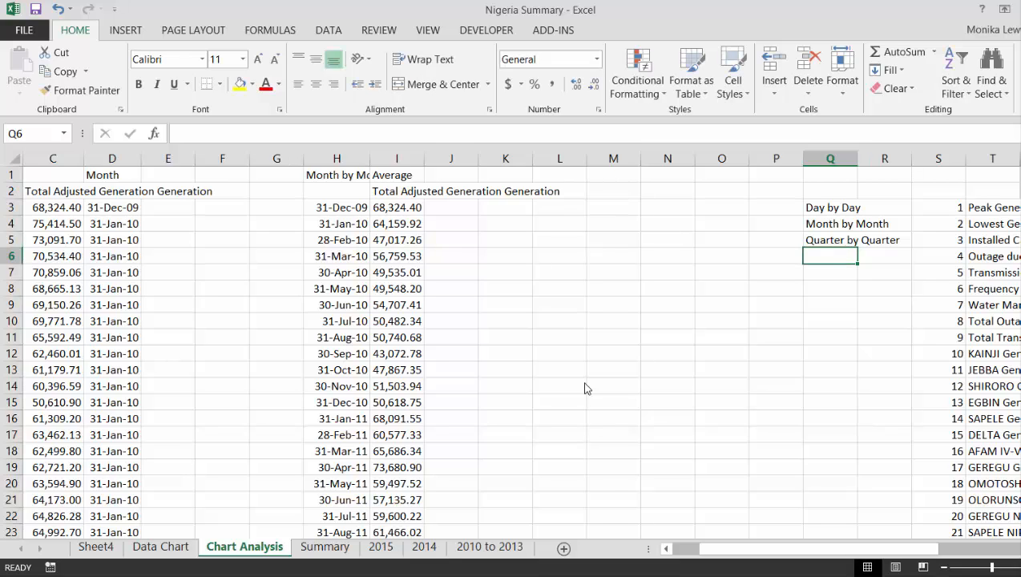
{"action": "type", "text": "Year by"}
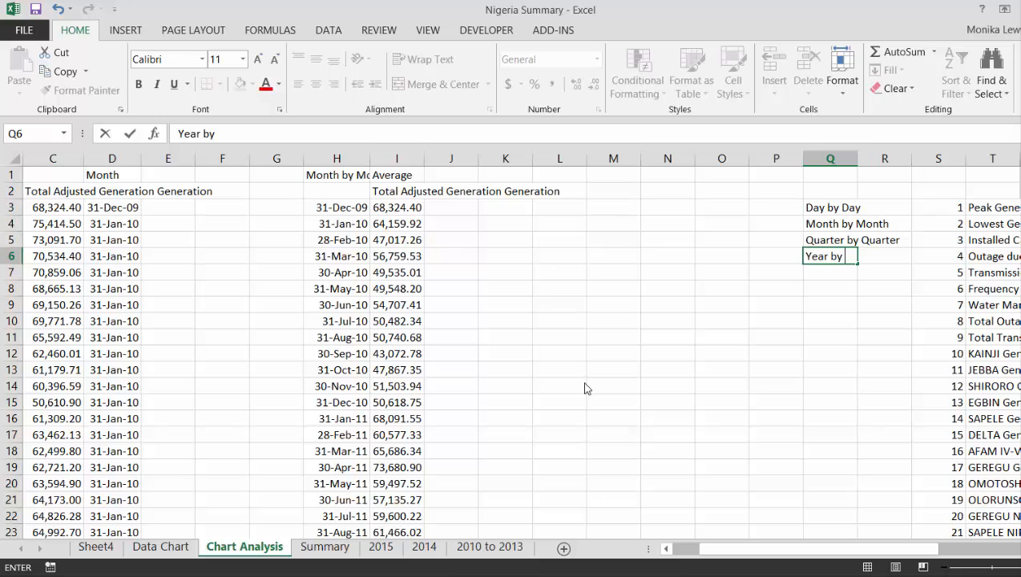
{"action": "type", "text": " Year"}
{"action": "key", "text": "Return"}
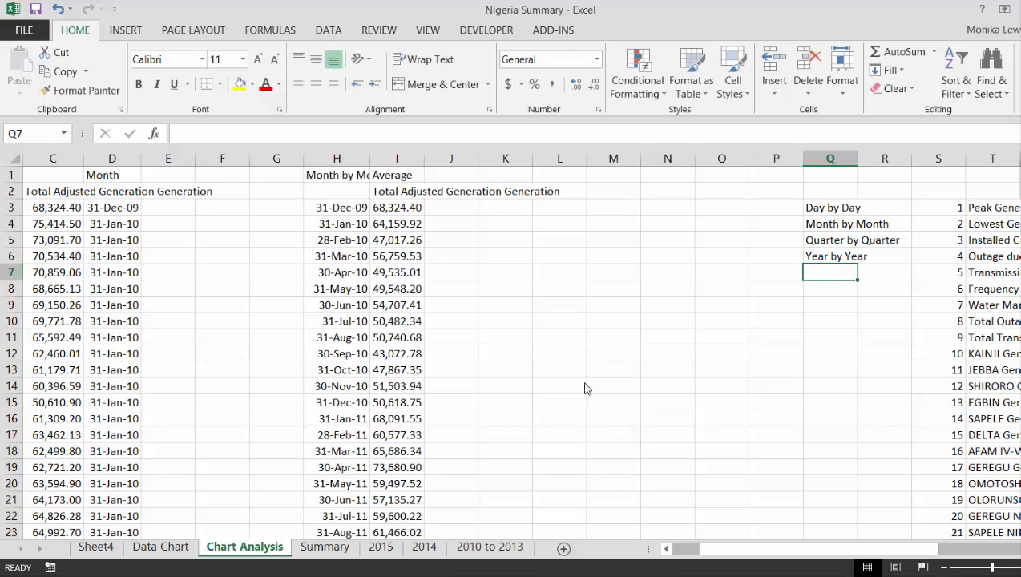
{"action": "key", "text": "Up"}
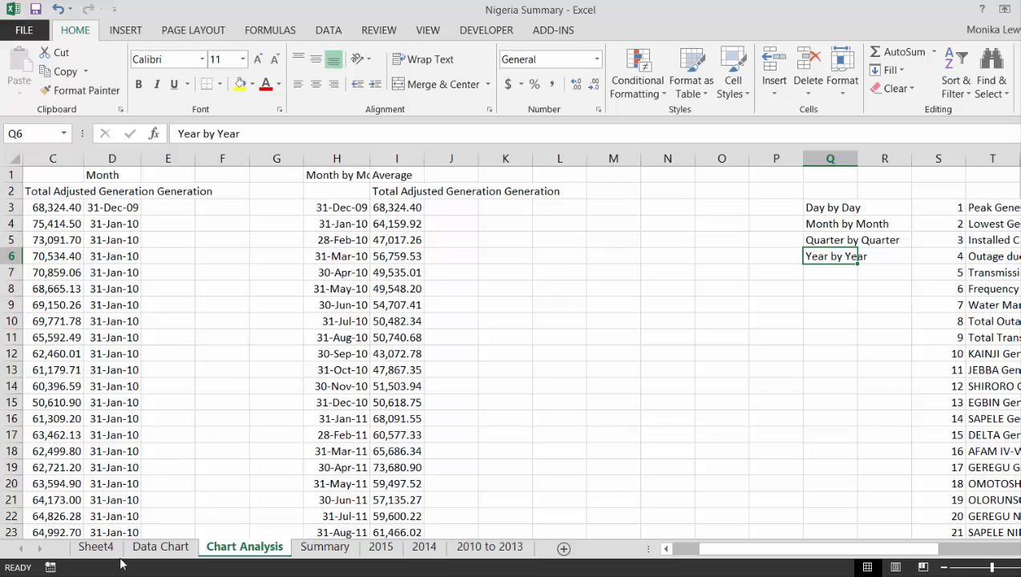
Open the text file "Half year and Quarter" from the "12. Excel Utilities (fm)" folder.
{"action": "left_click", "coordinate": [220, 576]}
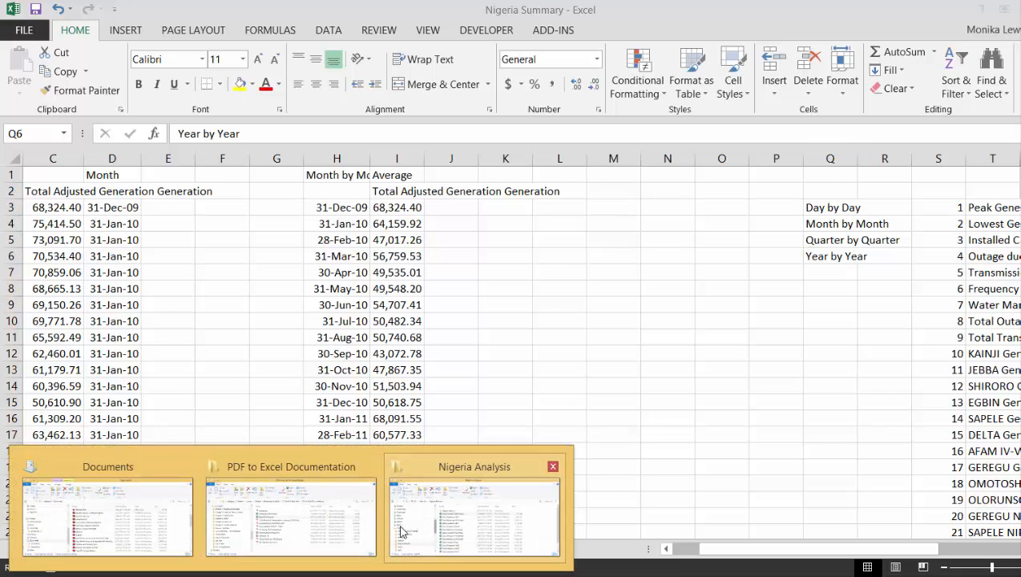
{"action": "mouse_move", "coordinate": [473, 531]}
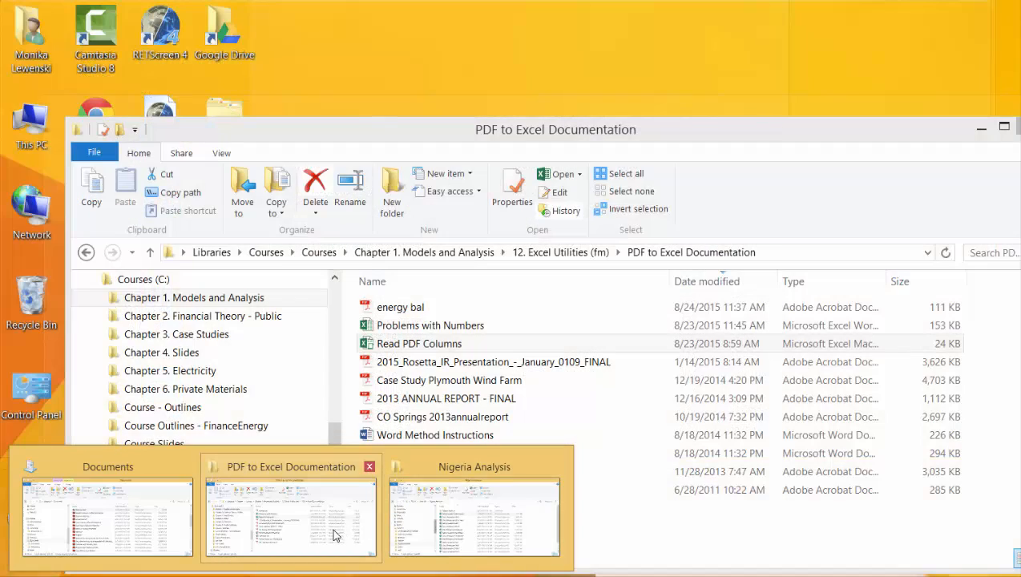
{"action": "left_click", "coordinate": [335, 536]}
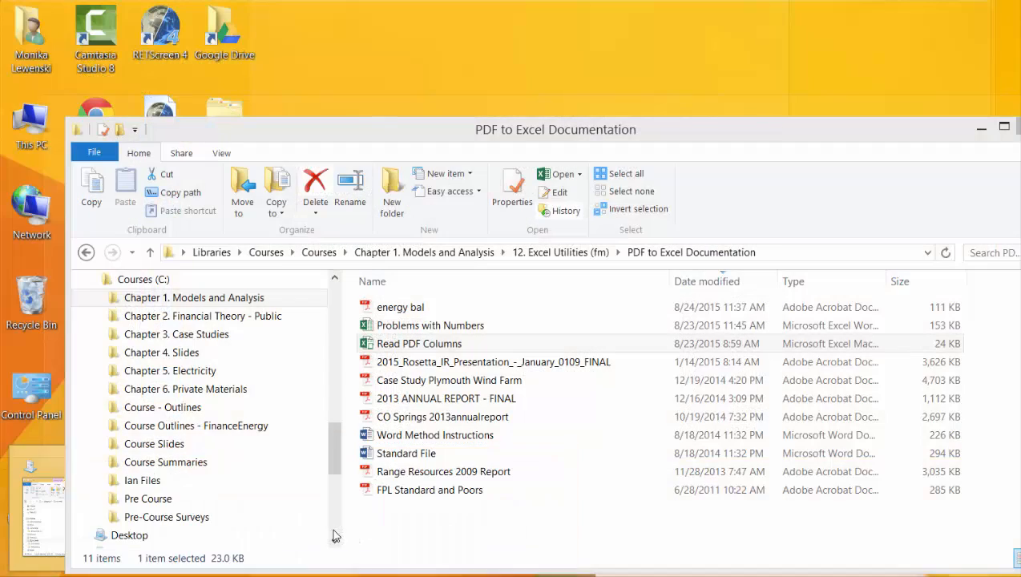
{"action": "left_click", "coordinate": [150, 254]}
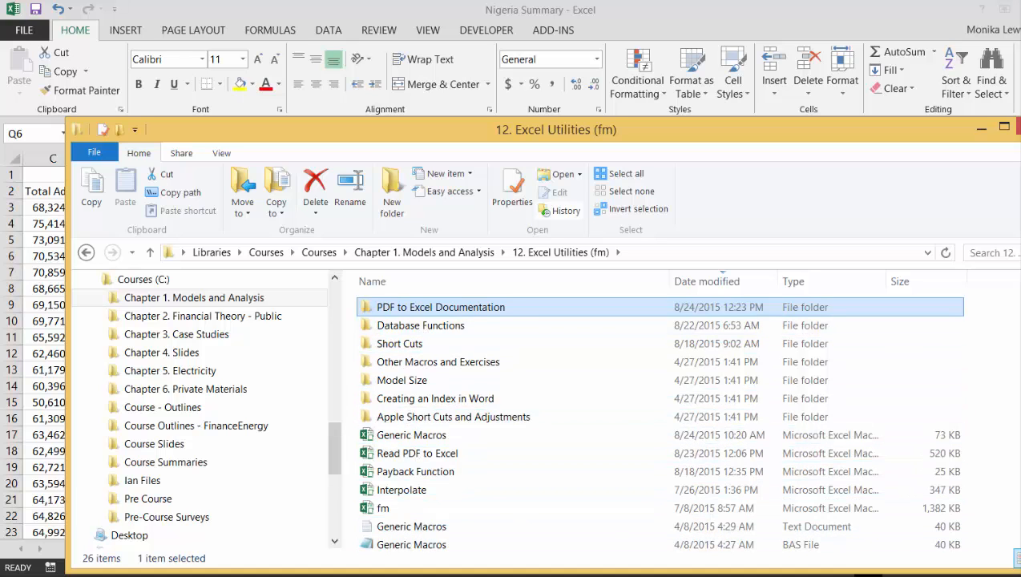
{"action": "scroll", "coordinate": [561, 417], "scroll_direction": "down", "scroll_amount": 4}
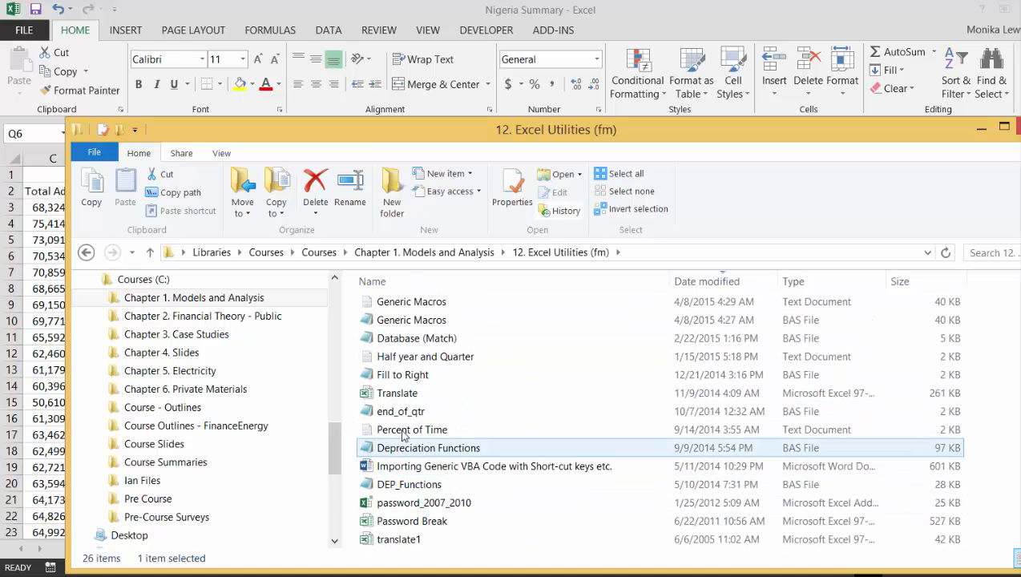
{"action": "double_click", "coordinate": [417, 363]}
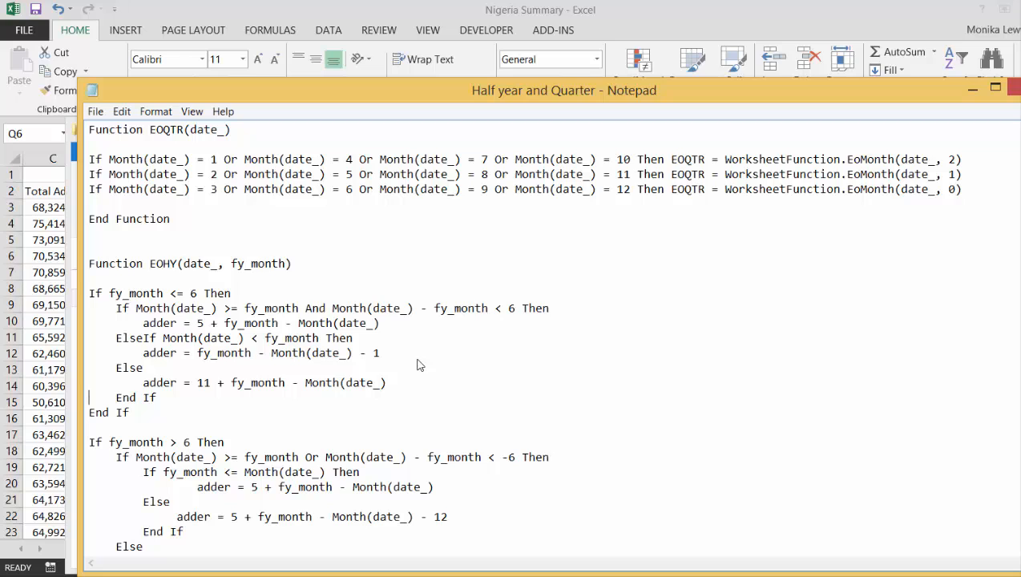
Copy the whole EOQTR(date_) function from the text file.
{"action": "key", "text": "shift+Down"}
{"action": "key", "text": "shift+Down"}
{"action": "key", "text": "shift+Down"}
{"action": "key", "text": "shift+Down"}
{"action": "key", "text": "shift+Down"}
{"action": "key", "text": "shift+Down"}
{"action": "key", "text": "shift+Down"}
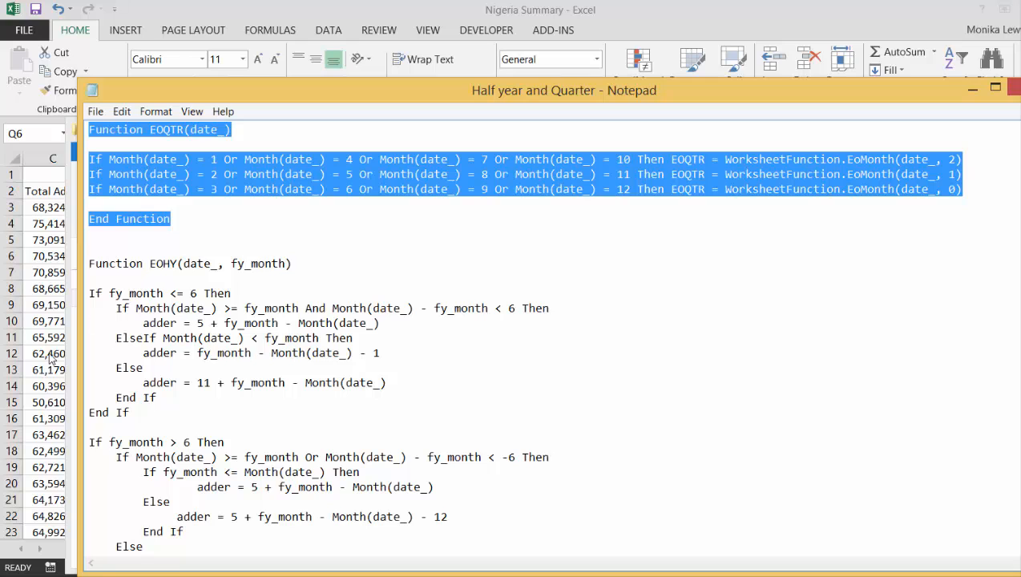
Switch back to the Nigeria Summary workbook in Excel and open its FUNCTIONS macro for editing.
{"action": "key", "text": "alt+Tab"}
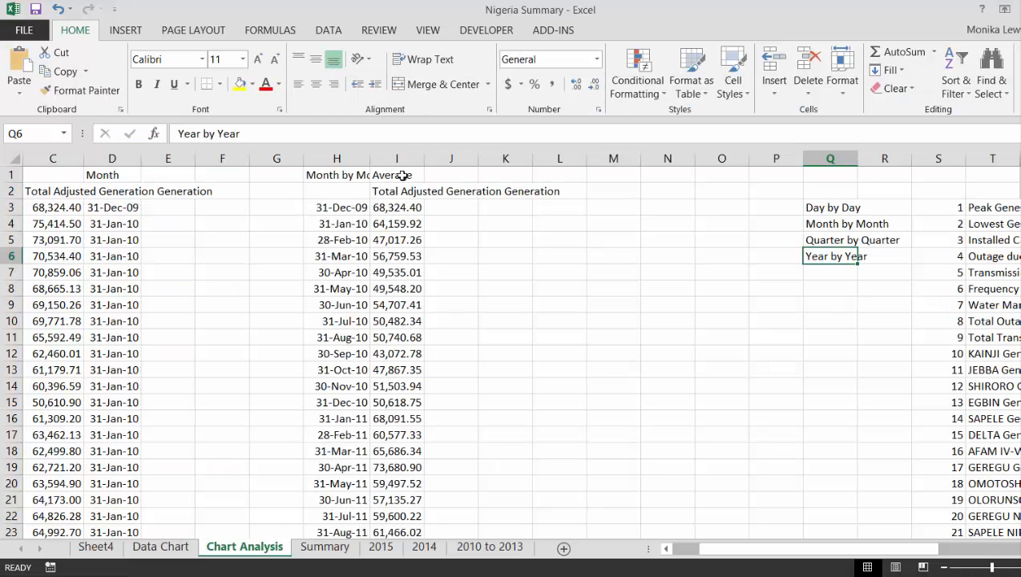
{"action": "left_click", "coordinate": [486, 31]}
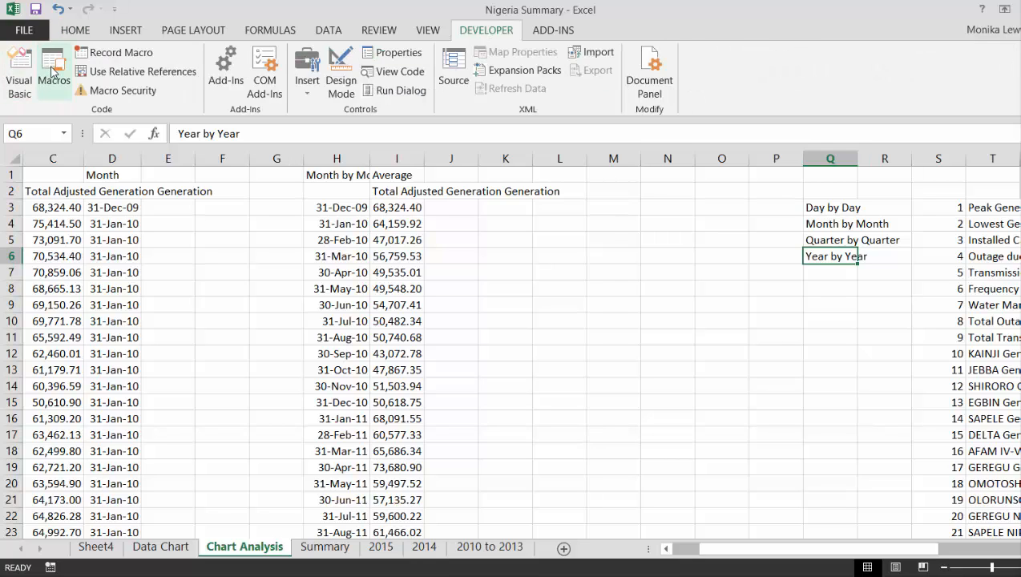
{"action": "left_click", "coordinate": [52, 72]}
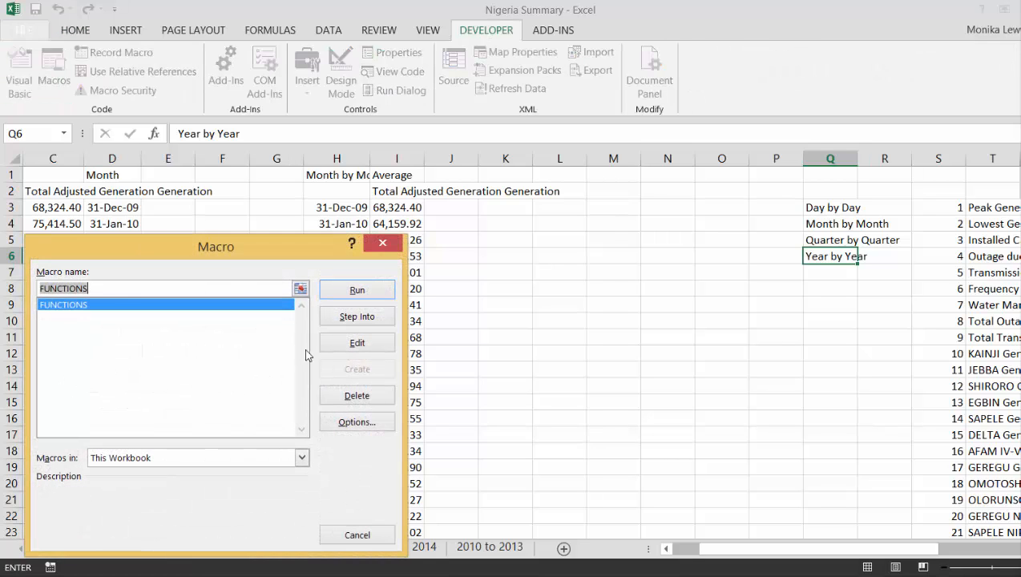
{"action": "left_click", "coordinate": [338, 346]}
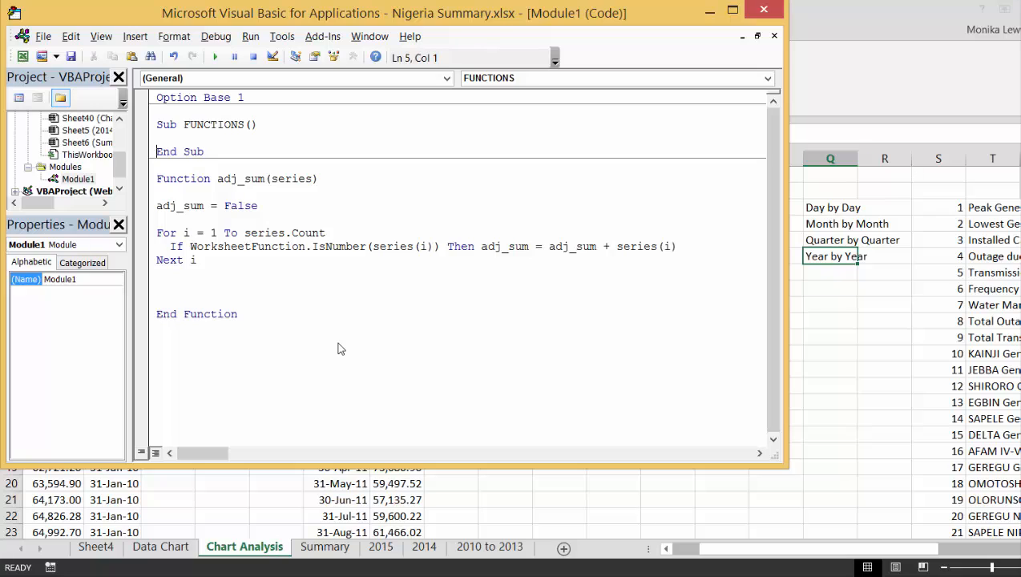
Remove the extra blank lines at the end of adj_sum and paste the EOQTR function below it in Module1.
{"action": "key", "text": "Down"}
{"action": "key", "text": "Down"}
{"action": "key", "text": "Down"}
{"action": "key", "text": "Down"}
{"action": "key", "text": "Down"}
{"action": "key", "text": "Down"}
{"action": "key", "text": "Down"}
{"action": "key", "text": "Down"}
{"action": "key", "text": "Down"}
{"action": "key", "text": "BackSpace"}
{"action": "key", "text": "BackSpace"}
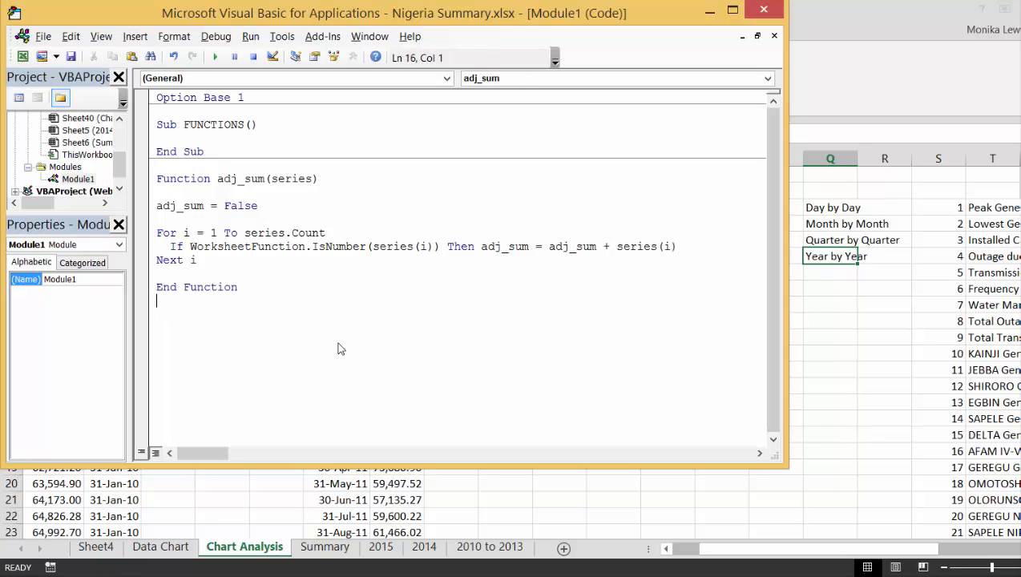
{"action": "key", "text": "ctrl+v"}
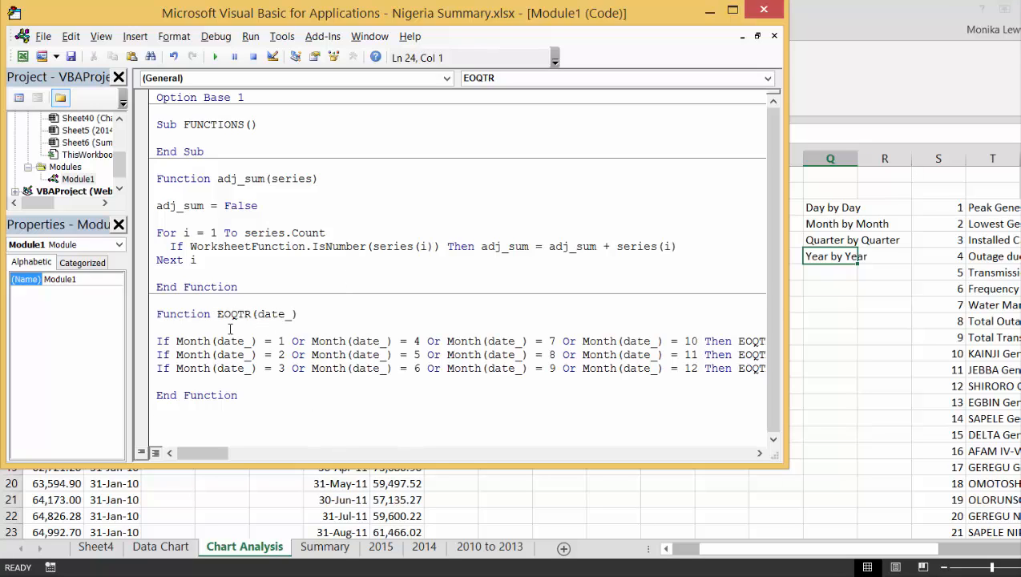
Return to the Chart Analysis sheet and enter the heading "Quarter" in cell E1.
{"action": "left_click", "coordinate": [516, 473]}
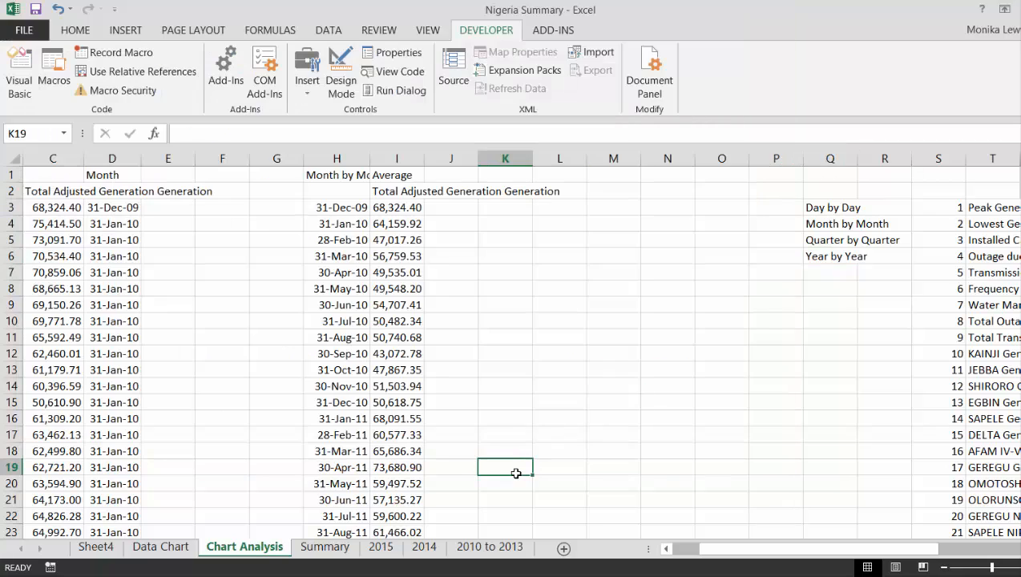
{"action": "key", "text": "Left"}
{"action": "key", "text": "Left"}
{"action": "key", "text": "Left"}
{"action": "key", "text": "Left"}
{"action": "key", "text": "Left"}
{"action": "key", "text": "Left"}
{"action": "key", "text": "Left"}
{"action": "key", "text": "Left"}
{"action": "key", "text": "Left"}
{"action": "key", "text": "Left"}
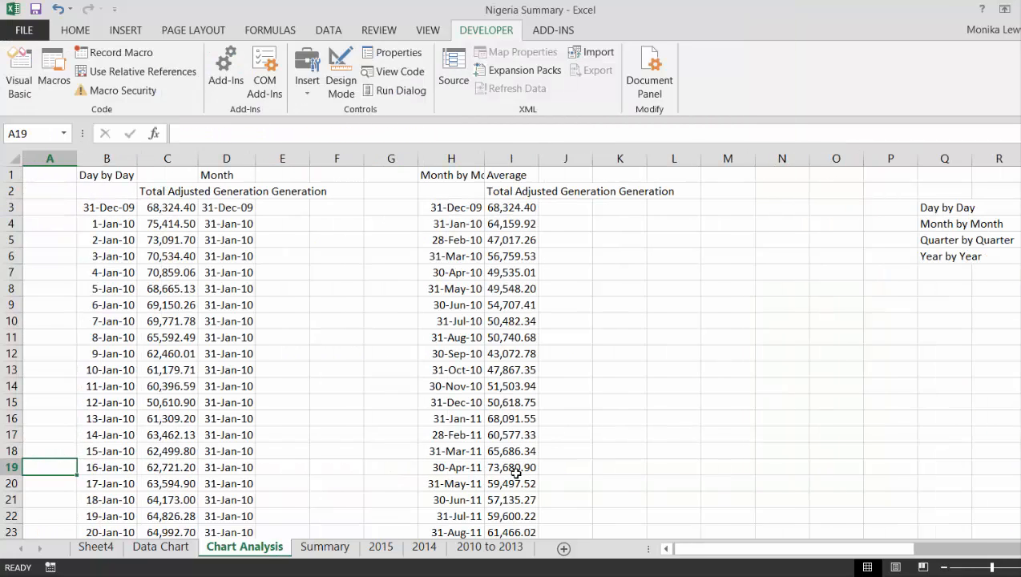
{"action": "key", "text": "Up"}
{"action": "key", "text": "Up"}
{"action": "key", "text": "Up"}
{"action": "key", "text": "Up"}
{"action": "key", "text": "Up"}
{"action": "key", "text": "Up"}
{"action": "key", "text": "Up"}
{"action": "key", "text": "Up"}
{"action": "key", "text": "Up"}
{"action": "key", "text": "Up"}
{"action": "key", "text": "Up"}
{"action": "key", "text": "Up"}
{"action": "key", "text": "Up"}
{"action": "key", "text": "Up"}
{"action": "key", "text": "Up"}
{"action": "key", "text": "Up"}
{"action": "key", "text": "Up"}
{"action": "key", "text": "Up"}
{"action": "key", "text": "Right"}
{"action": "key", "text": "Right"}
{"action": "key", "text": "Right"}
{"action": "key", "text": "Right"}
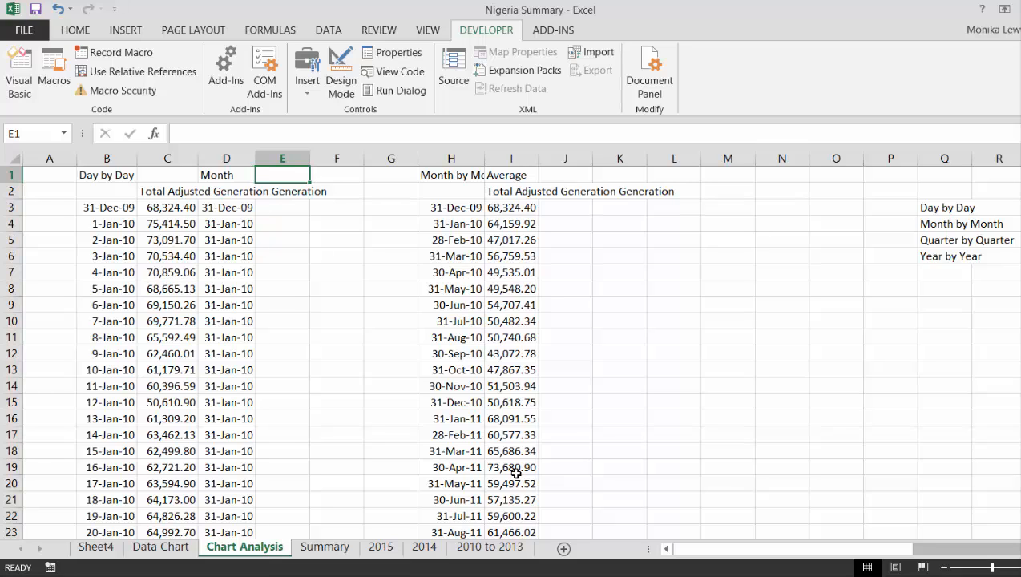
{"action": "type", "text": "Q"}
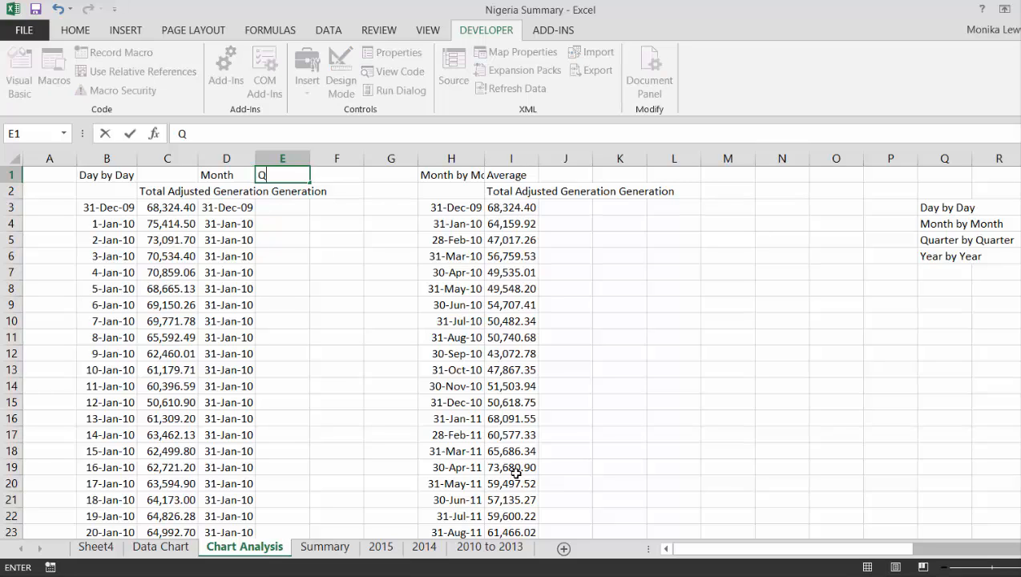
{"action": "key", "text": "BackSpace"}
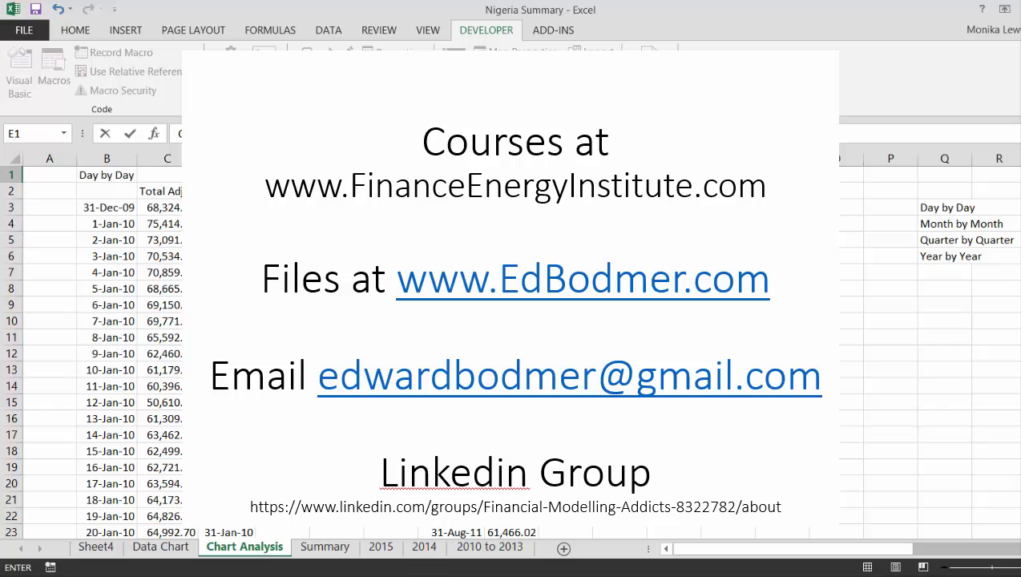
{"action": "key", "text": "Return"}
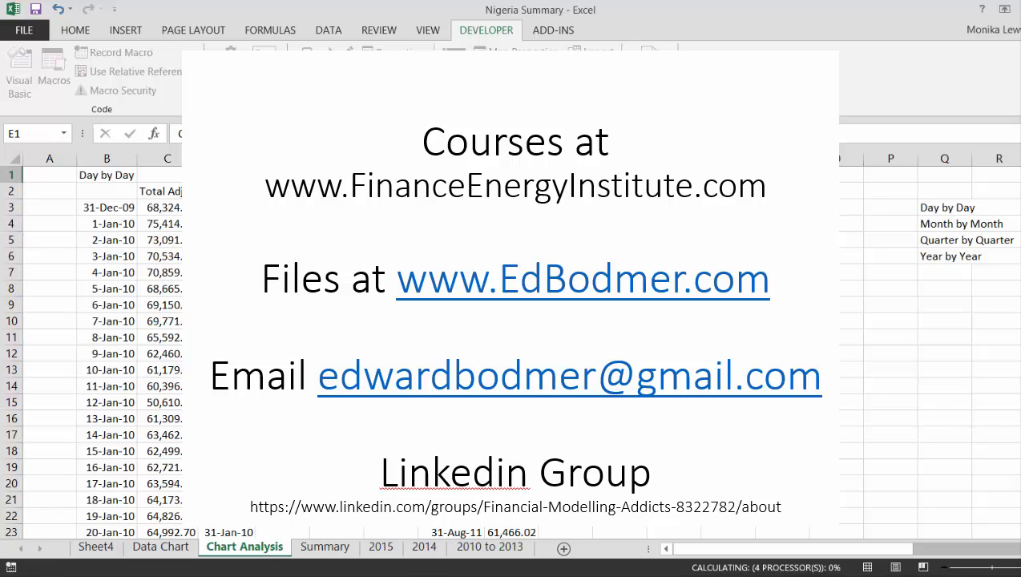
Enter the formula =EOQTR(B3) in cell E3 to get the quarter end of the first daily date.
{"action": "key", "text": "Down"}
{"action": "key", "text": "Down"}
{"action": "key", "text": "Up"}
{"action": "type", "text": "=eo"}
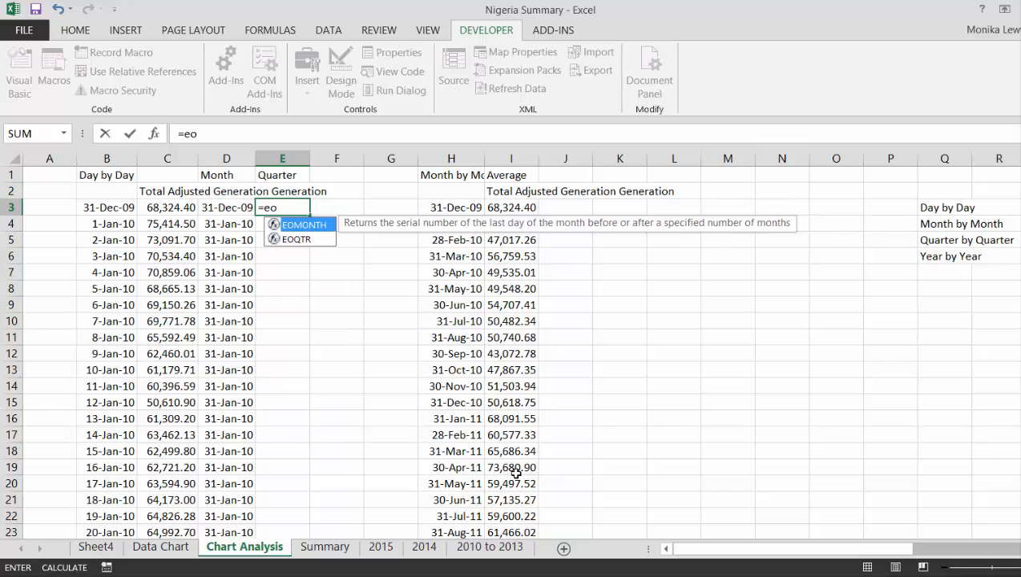
{"action": "key", "text": "Down"}
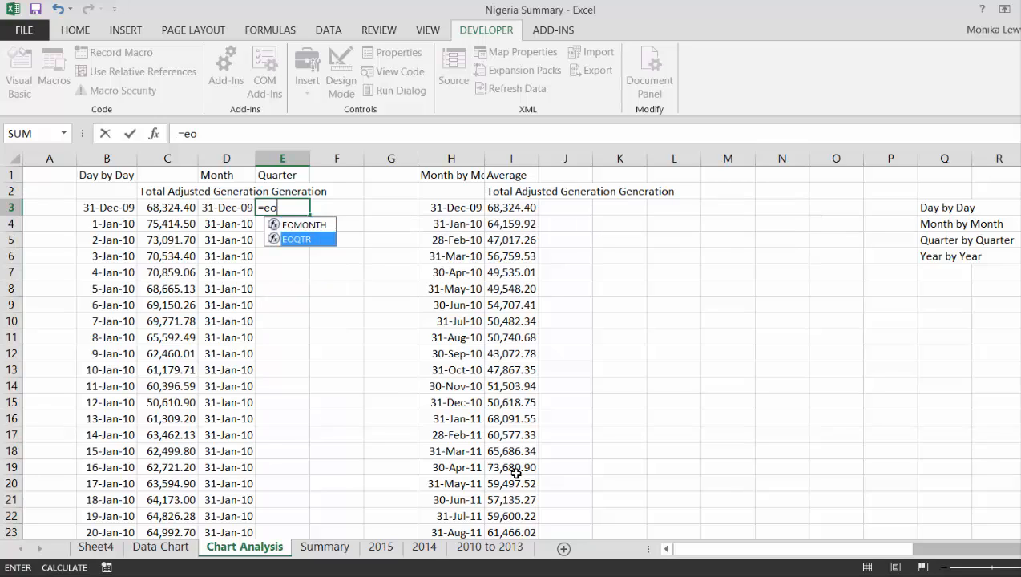
{"action": "key", "text": "Tab"}
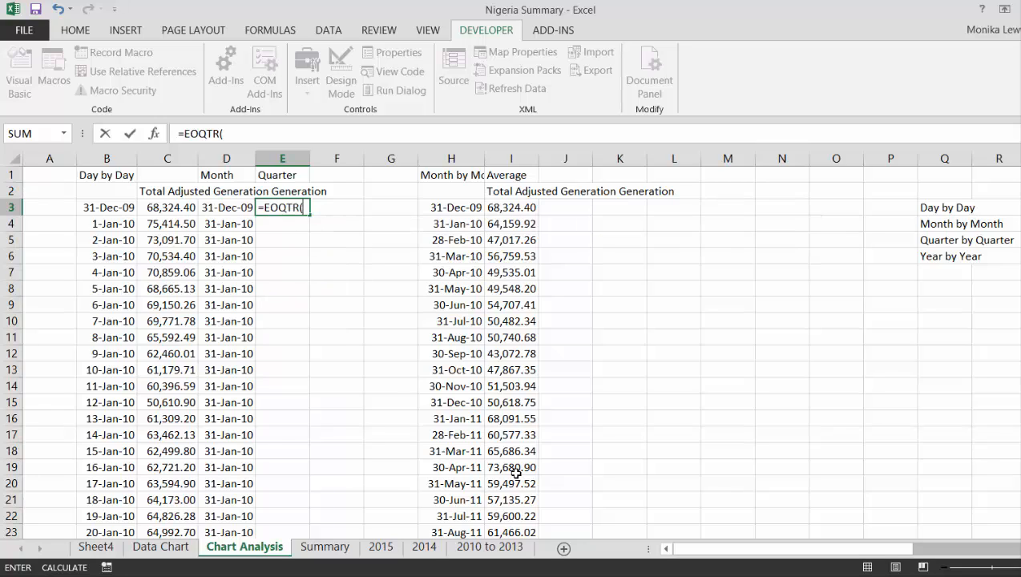
{"action": "key", "text": "Left"}
{"action": "key", "text": "Left"}
{"action": "key", "text": "Left"}
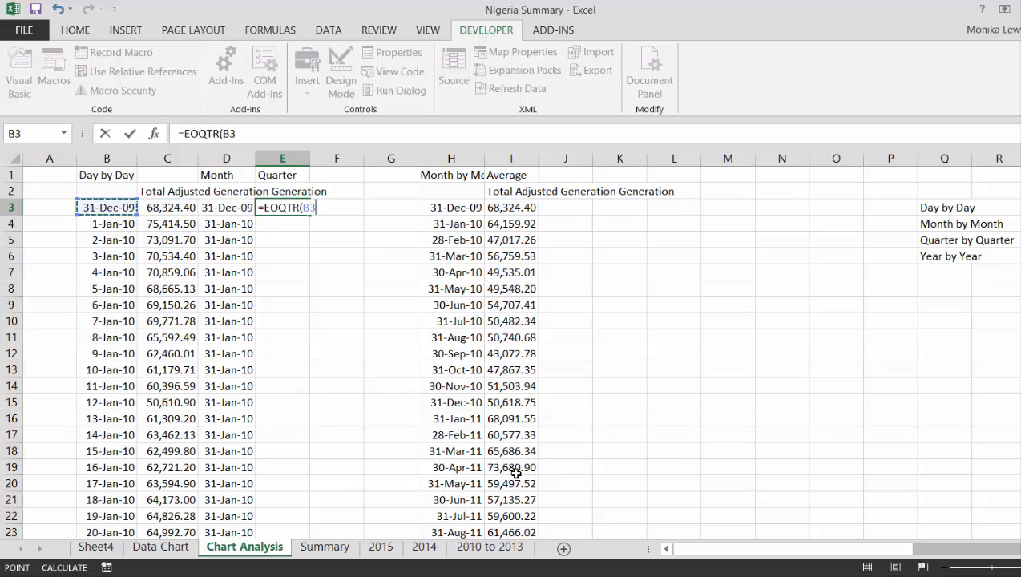
{"action": "key", "text": "Return"}
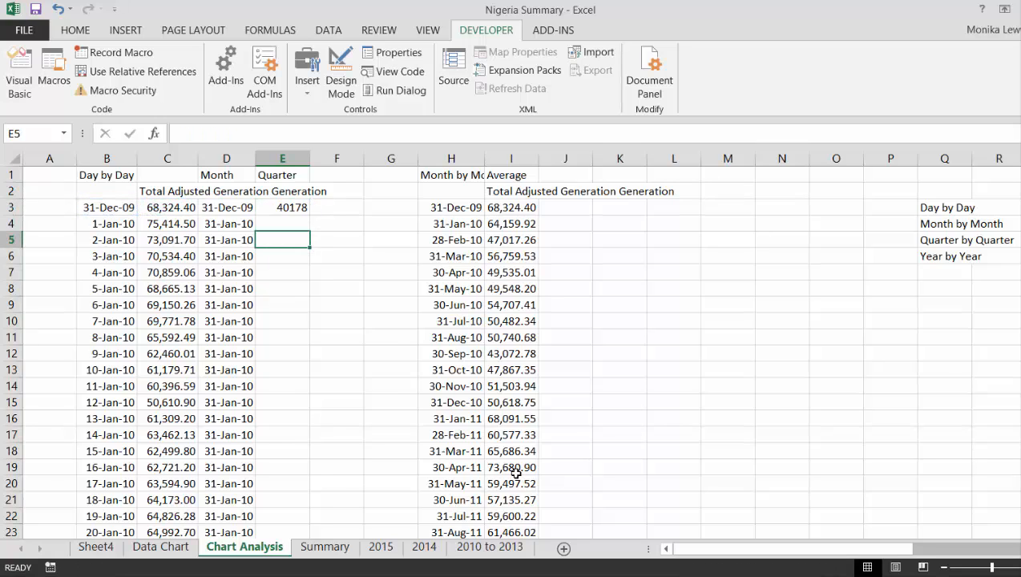
Format cell E3 as a date and fill its formula down the Quarter column alongside the daily data.
{"action": "key", "text": "Up"}
{"action": "key", "text": "Up"}
{"action": "key", "text": "Down"}
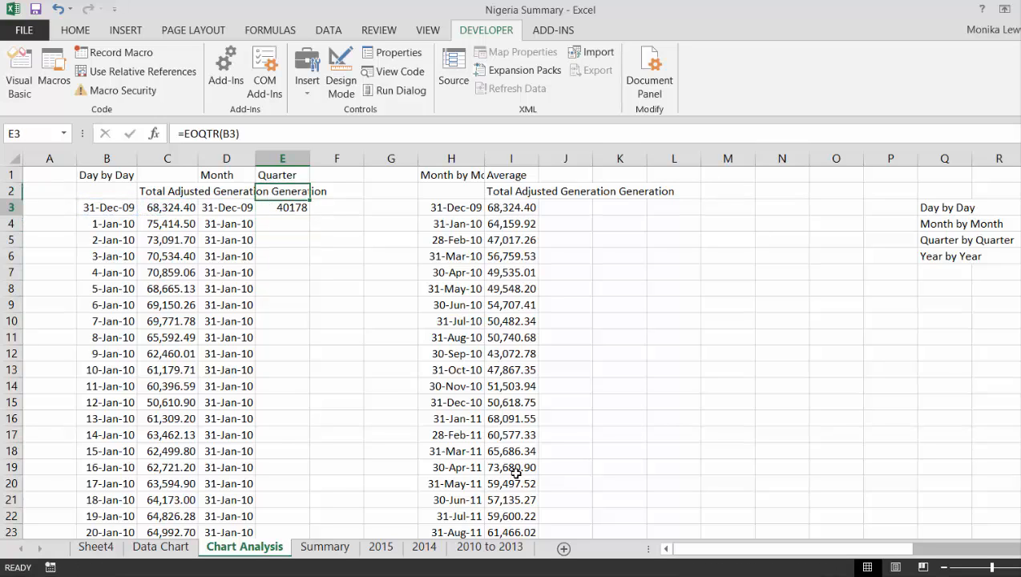
{"action": "key", "text": "ctrl+shift+3"}
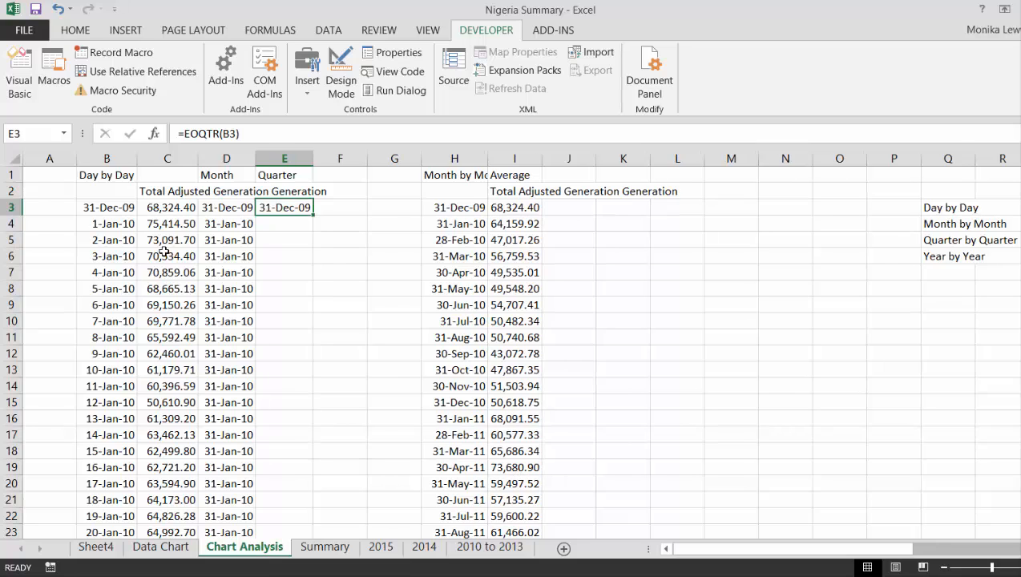
{"action": "double_click", "coordinate": [313, 215]}
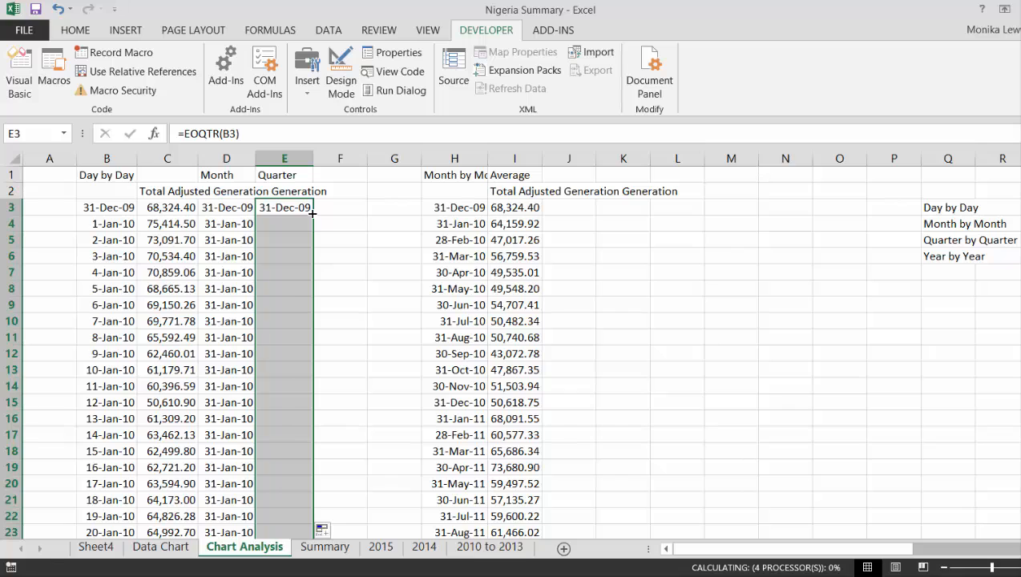
Examine the quarter-end dates filled down column E against the daily dates.
{"action": "key", "text": "Down"}
{"action": "key", "text": "Down"}
{"action": "key", "text": "Down"}
{"action": "key", "text": "Down"}
{"action": "key", "text": "Down"}
{"action": "key", "text": "Down"}
{"action": "key", "text": "Down"}
{"action": "key", "text": "Down"}
{"action": "key", "text": "Down"}
{"action": "key", "text": "Down"}
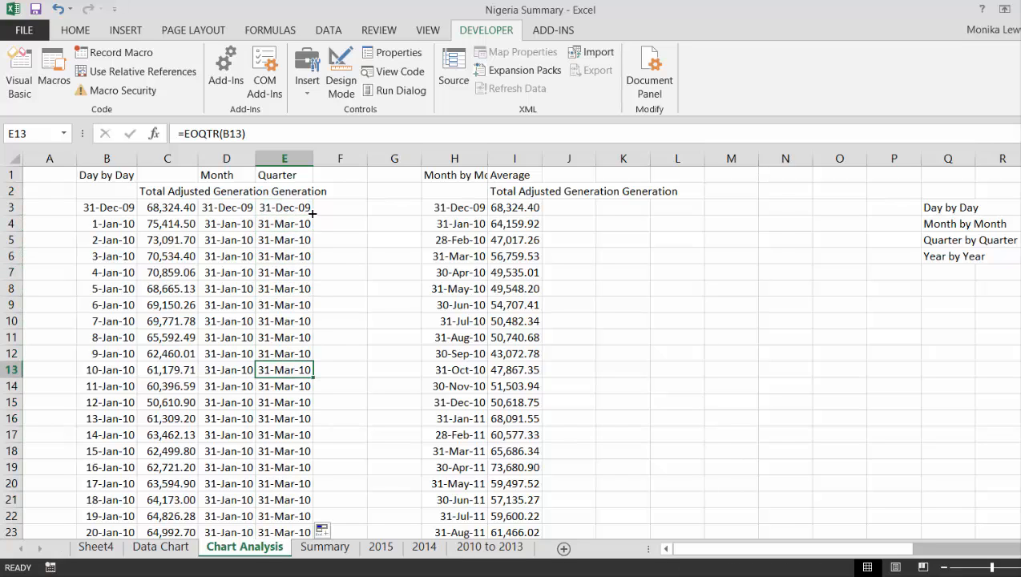
{"action": "key", "text": "ctrl+Down"}
{"action": "key", "text": "Up"}
{"action": "key", "text": "Up"}
{"action": "key", "text": "Up"}
{"action": "key", "text": "ctrl+Up"}
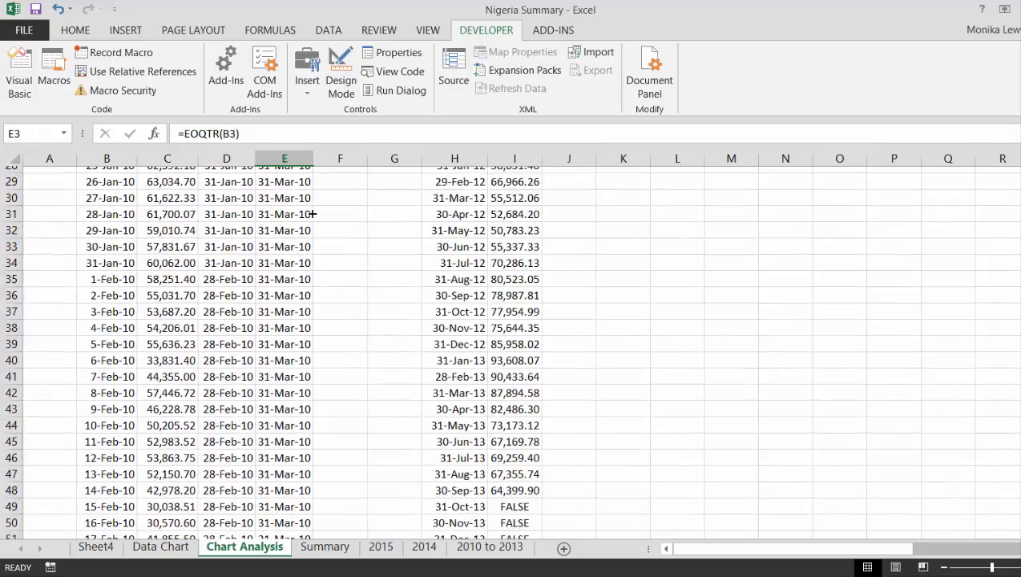
{"action": "key", "text": "Up"}
{"action": "key", "text": "Up"}
{"action": "key", "text": "Down"}
{"action": "key", "text": "Down"}
{"action": "key", "text": "Down"}
{"action": "key", "text": "Up"}
Enter the formula =E4 in cell J3 as the first date of the quarterly list.
{"action": "key", "text": "Right"}
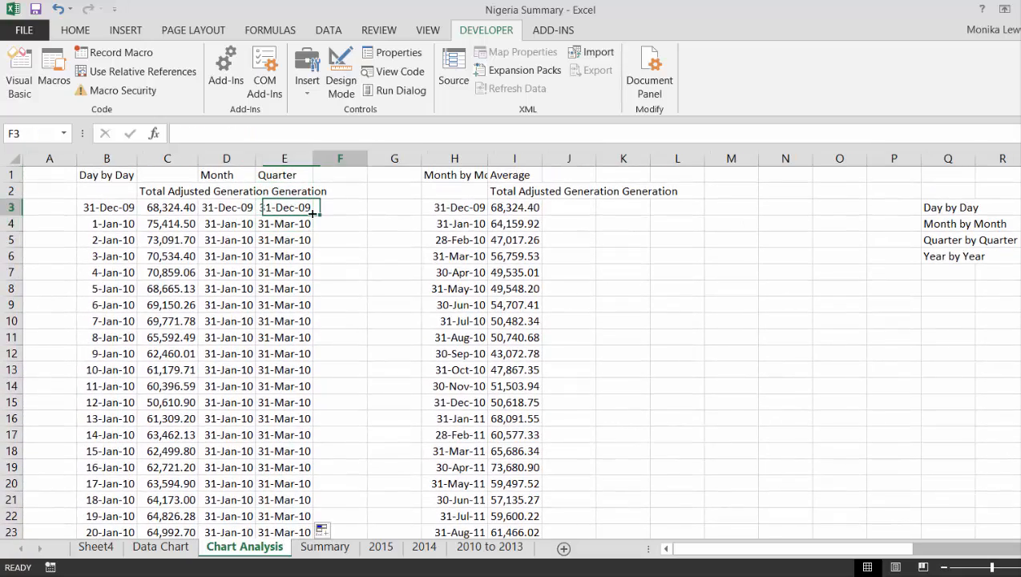
{"action": "key", "text": "Right"}
{"action": "key", "text": "Right"}
{"action": "key", "text": "Right"}
{"action": "key", "text": "Right"}
{"action": "key", "text": "Right"}
{"action": "key", "text": "Left"}
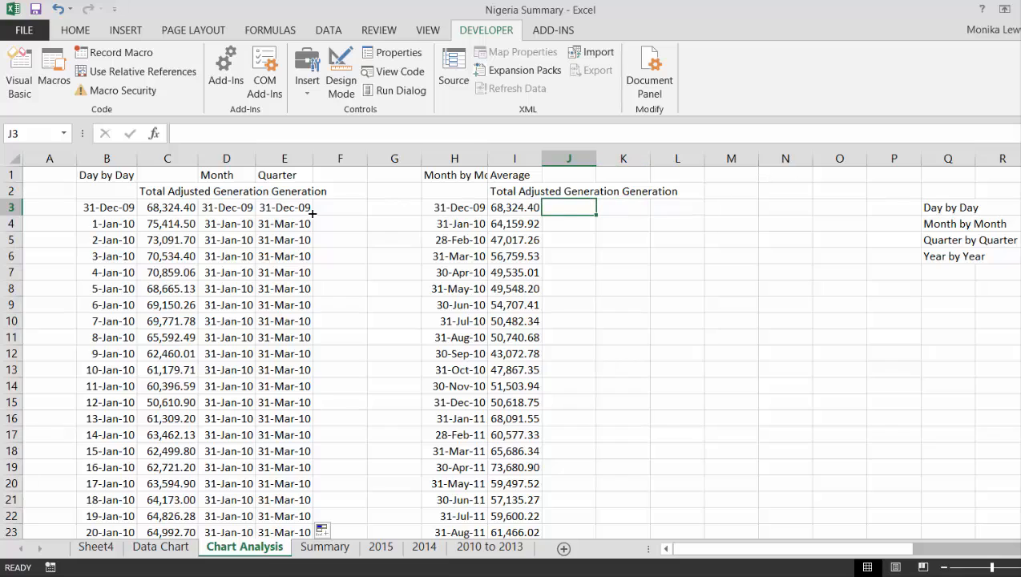
{"action": "type", "text": "="}
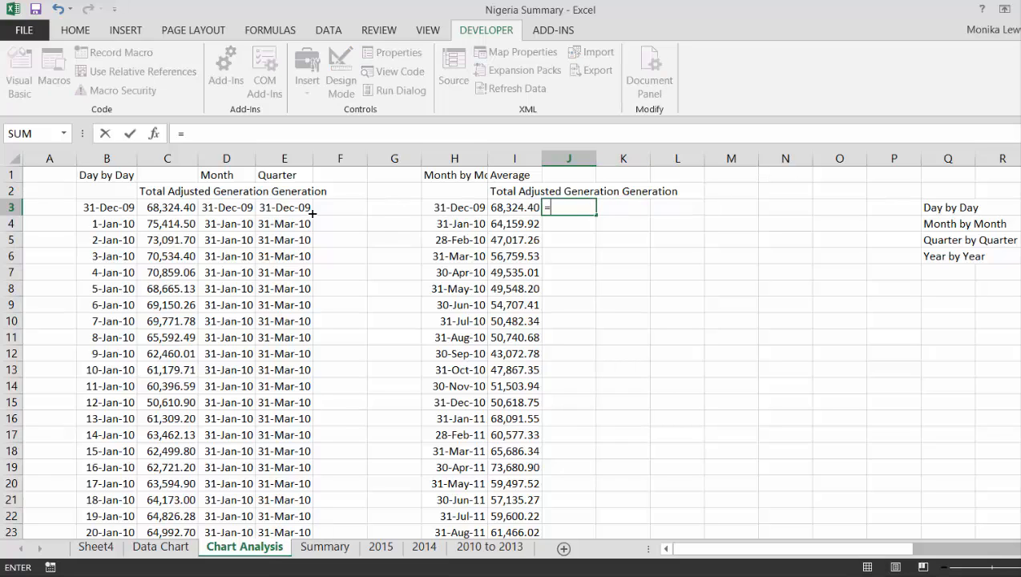
{"action": "key", "text": "Down"}
{"action": "key", "text": "Down"}
{"action": "key", "text": "Left"}
{"action": "key", "text": "Left"}
{"action": "key", "text": "Left"}
{"action": "key", "text": "Left"}
{"action": "key", "text": "Left"}
{"action": "key", "text": "Up"}
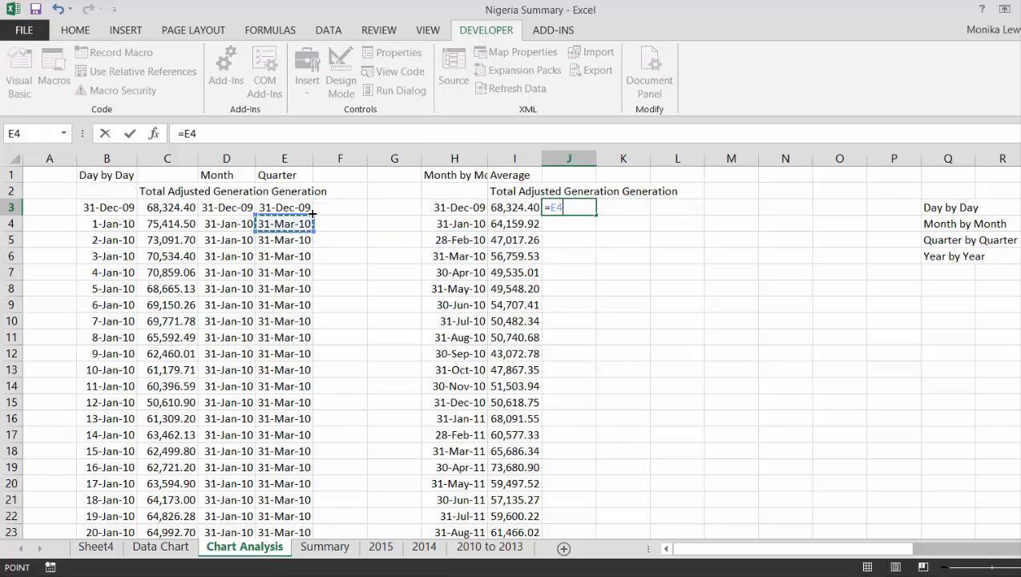
{"action": "key", "text": "Return"}
Enter =EOMONTH(J3,3) in cell J4 to get the following quarter end and format the cell as a date.
{"action": "key", "text": "Up"}
{"action": "key", "text": "Down"}
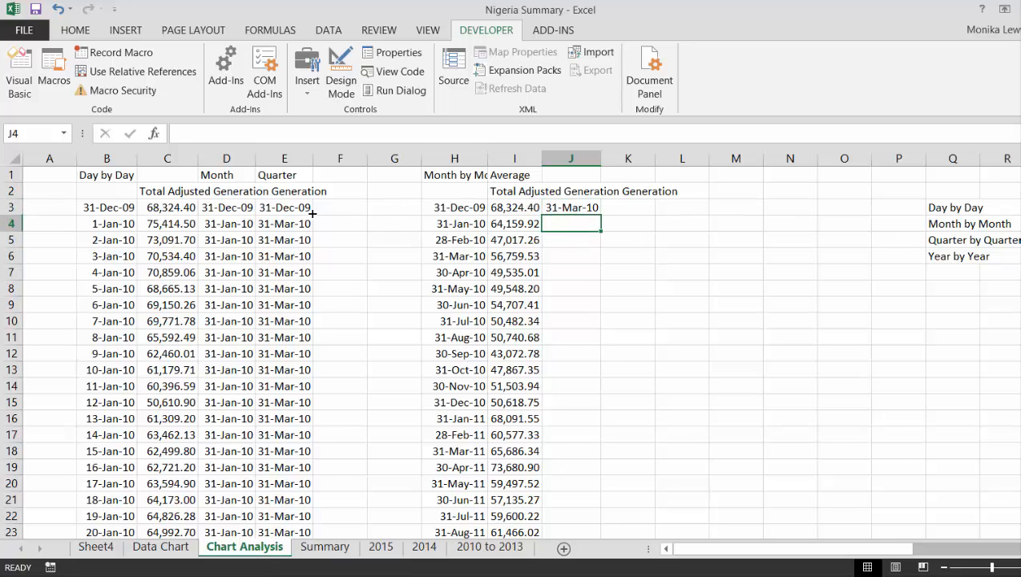
{"action": "type", "text": "=eo"}
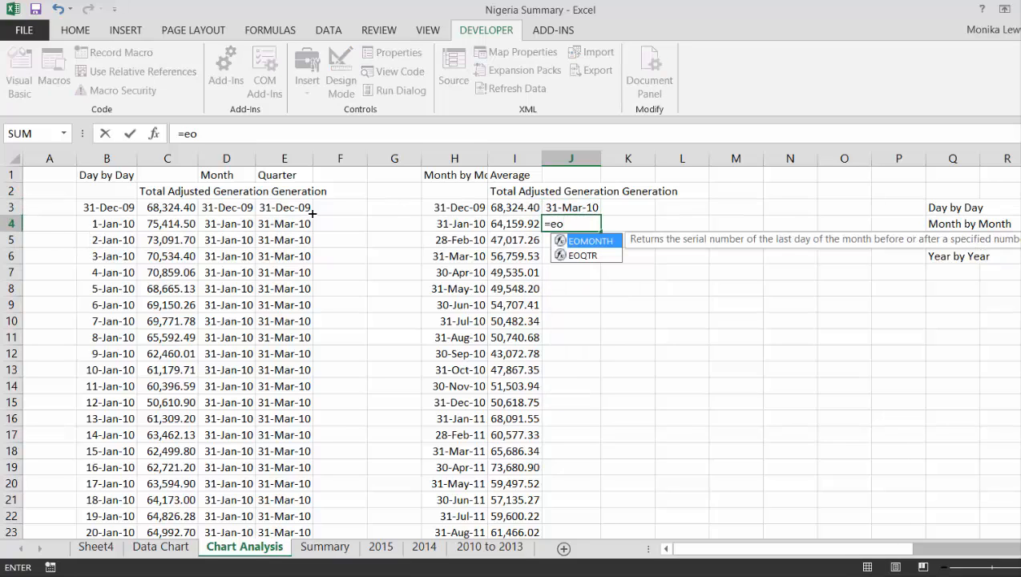
{"action": "key", "text": "Tab"}
{"action": "key", "text": "Up"}
{"action": "type", "text": ",3"}
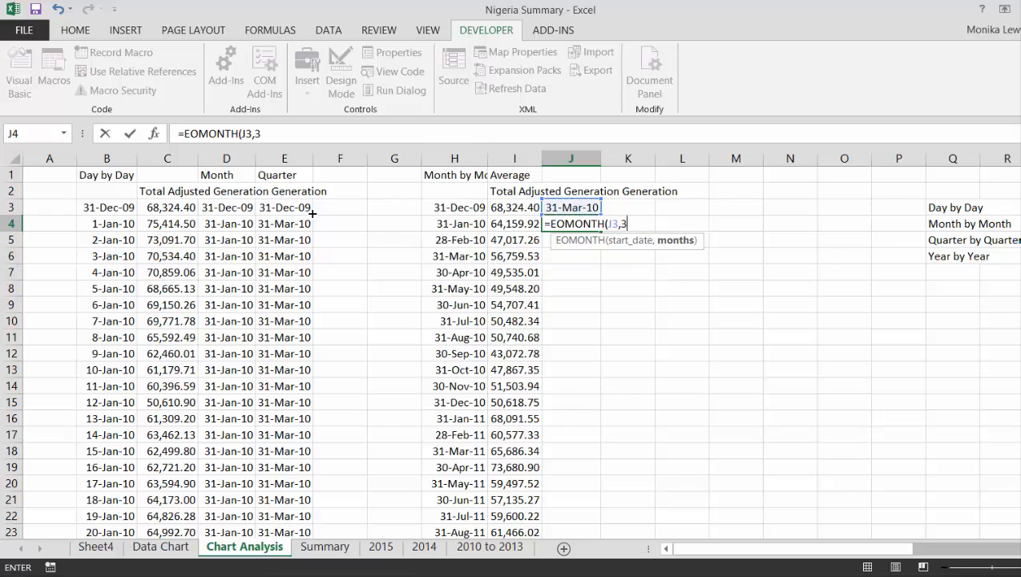
{"action": "key", "text": "Return"}
{"action": "key", "text": "Up"}
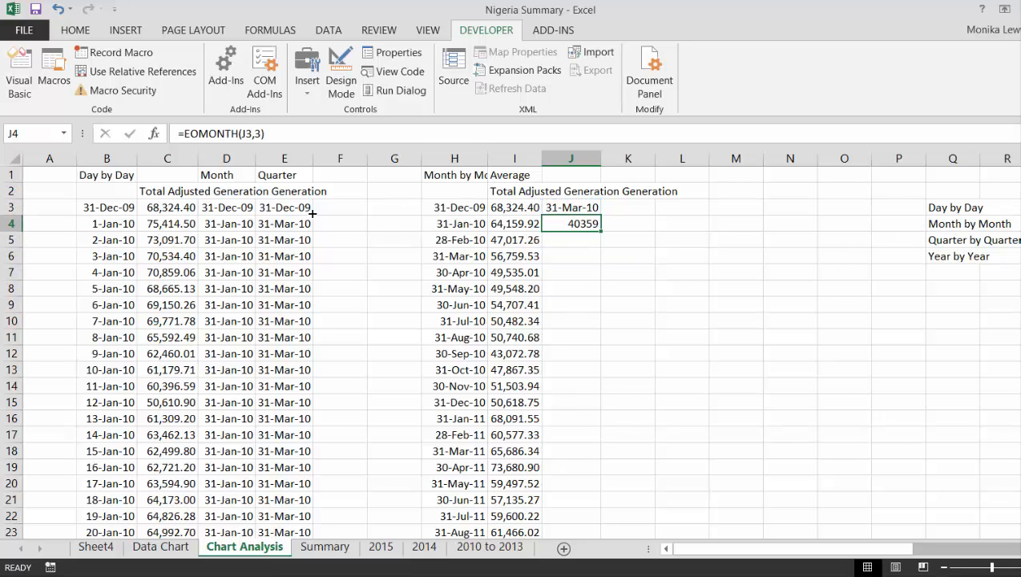
{"action": "key", "text": "ctrl+shift+3"}
Widen column D so that all of its month-end dates fit within the cells.
{"action": "key", "text": "Down"}
{"action": "key", "text": "Down"}
{"action": "key", "text": "Down"}
{"action": "key", "text": "Down"}
{"action": "key", "text": "Down"}
{"action": "key", "text": "Down"}
{"action": "key", "text": "Down"}
{"action": "key", "text": "Down"}
{"action": "key", "text": "Down"}
{"action": "key", "text": "Down"}
{"action": "key", "text": "Down"}
{"action": "key", "text": "Down"}
{"action": "key", "text": "Down"}
{"action": "key", "text": "Down"}
{"action": "key", "text": "Down"}
{"action": "key", "text": "Down"}
{"action": "key", "text": "Down"}
{"action": "key", "text": "Down"}
{"action": "key", "text": "Down"}
{"action": "key", "text": "Down"}
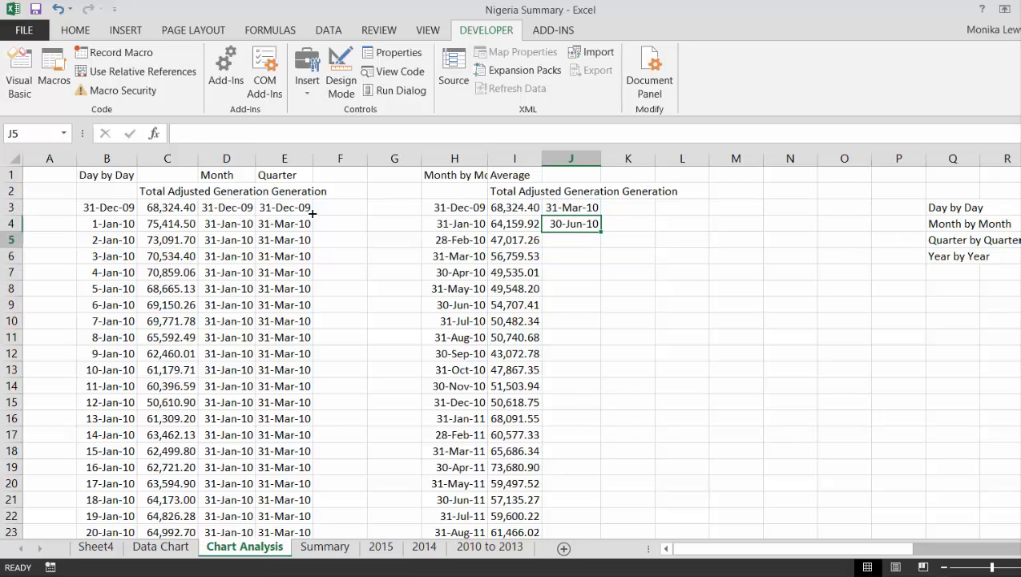
{"action": "key", "text": "Down"}
{"action": "key", "text": "Down"}
{"action": "key", "text": "Down"}
{"action": "key", "text": "Down"}
{"action": "key", "text": "Down"}
{"action": "key", "text": "Down"}
{"action": "key", "text": "Down"}
{"action": "key", "text": "Down"}
{"action": "key", "text": "Down"}
{"action": "key", "text": "Down"}
{"action": "key", "text": "Down"}
{"action": "key", "text": "Down"}
{"action": "key", "text": "Down"}
{"action": "key", "text": "Down"}
{"action": "key", "text": "Down"}
{"action": "key", "text": "Down"}
{"action": "key", "text": "Down"}
{"action": "key", "text": "Down"}
{"action": "key", "text": "Down"}
{"action": "key", "text": "Down"}
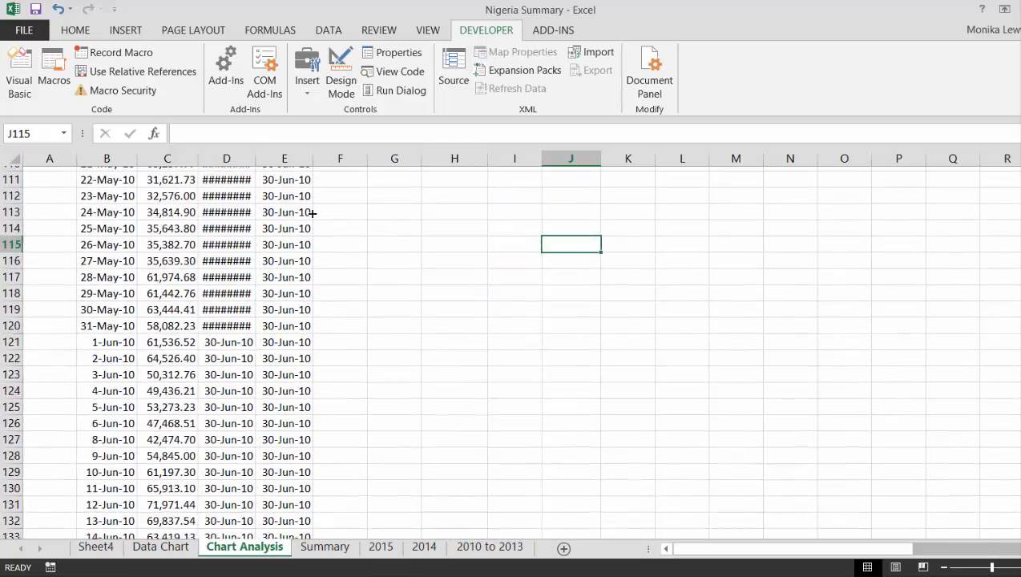
{"action": "key", "text": "Up"}
{"action": "key", "text": "Up"}
{"action": "key", "text": "Up"}
{"action": "key", "text": "Up"}
{"action": "key", "text": "Up"}
{"action": "key", "text": "Up"}
{"action": "key", "text": "Up"}
{"action": "key", "text": "Up"}
{"action": "key", "text": "Up"}
{"action": "key", "text": "Up"}
{"action": "key", "text": "Up"}
{"action": "key", "text": "Up"}
{"action": "key", "text": "Up"}
{"action": "key", "text": "Up"}
{"action": "key", "text": "Up"}
{"action": "key", "text": "Up"}
{"action": "key", "text": "Up"}
{"action": "key", "text": "Up"}
{"action": "key", "text": "Up"}
{"action": "key", "text": "Up"}
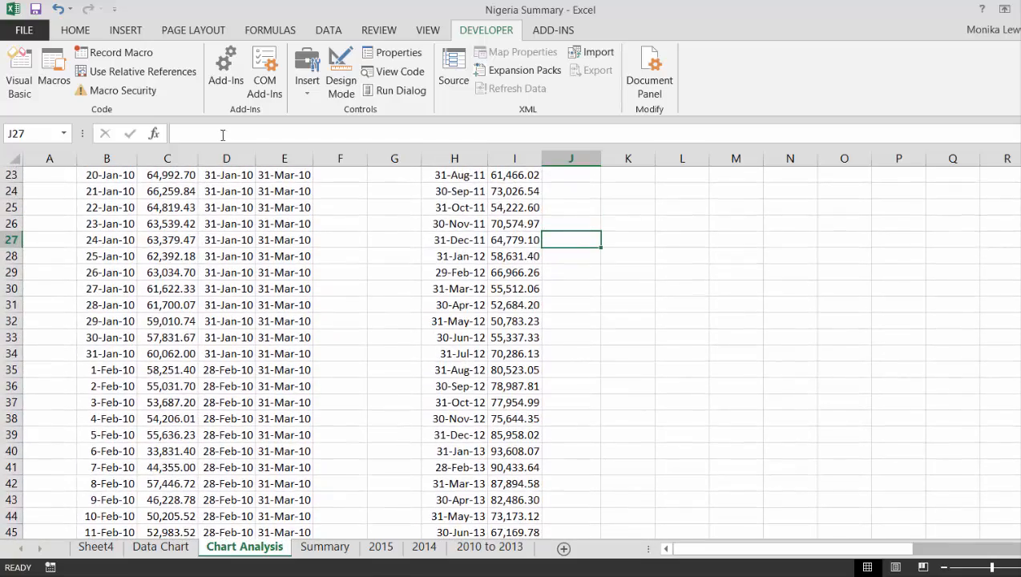
{"action": "left_click_drag", "start_coordinate": [256, 163], "coordinate": [266, 162]}
{"action": "key", "text": "Up"}
{"action": "key", "text": "Up"}
{"action": "key", "text": "Up"}
{"action": "key", "text": "Up"}
{"action": "key", "text": "Up"}
{"action": "key", "text": "Up"}
{"action": "key", "text": "Up"}
{"action": "key", "text": "Up"}
{"action": "key", "text": "Up"}
{"action": "key", "text": "Up"}
{"action": "key", "text": "Up"}
{"action": "key", "text": "Up"}
{"action": "key", "text": "Up"}
{"action": "key", "text": "Up"}
{"action": "key", "text": "Up"}
{"action": "key", "text": "Up"}
{"action": "key", "text": "Up"}
{"action": "key", "text": "Up"}
{"action": "key", "text": "Up"}
{"action": "key", "text": "Up"}
{"action": "key", "text": "Up"}
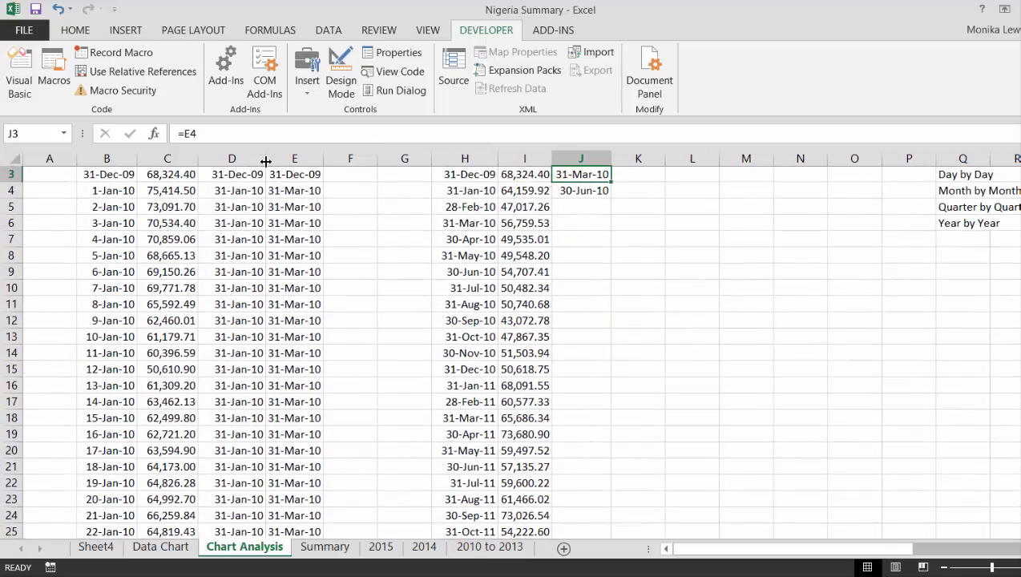
Fill the quarter-end formula in cell J4 down column J alongside the monthly averages.
{"action": "key", "text": "Down"}
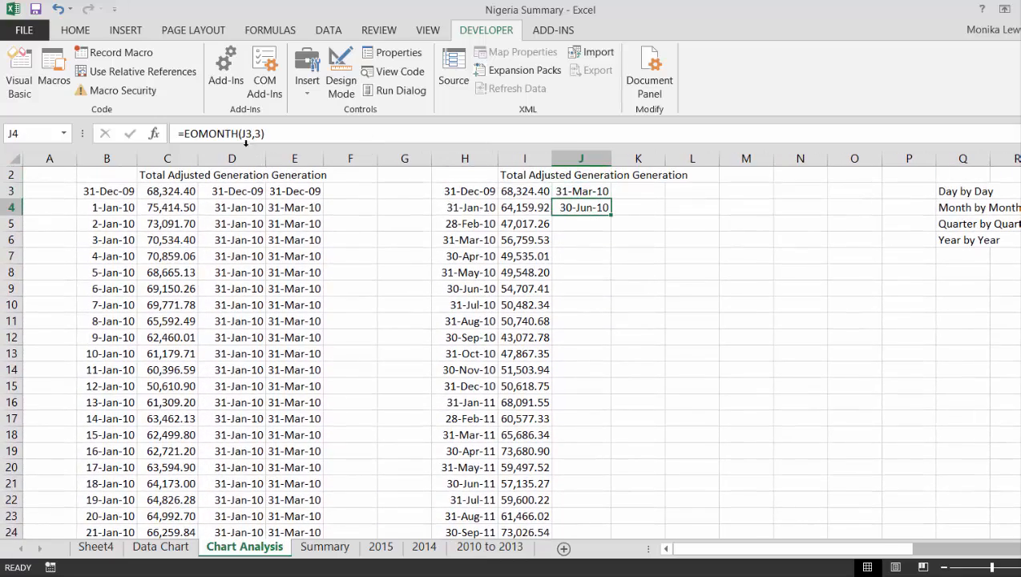
{"action": "double_click", "coordinate": [611, 215]}
{"action": "key", "text": "Down"}
{"action": "key", "text": "Down"}
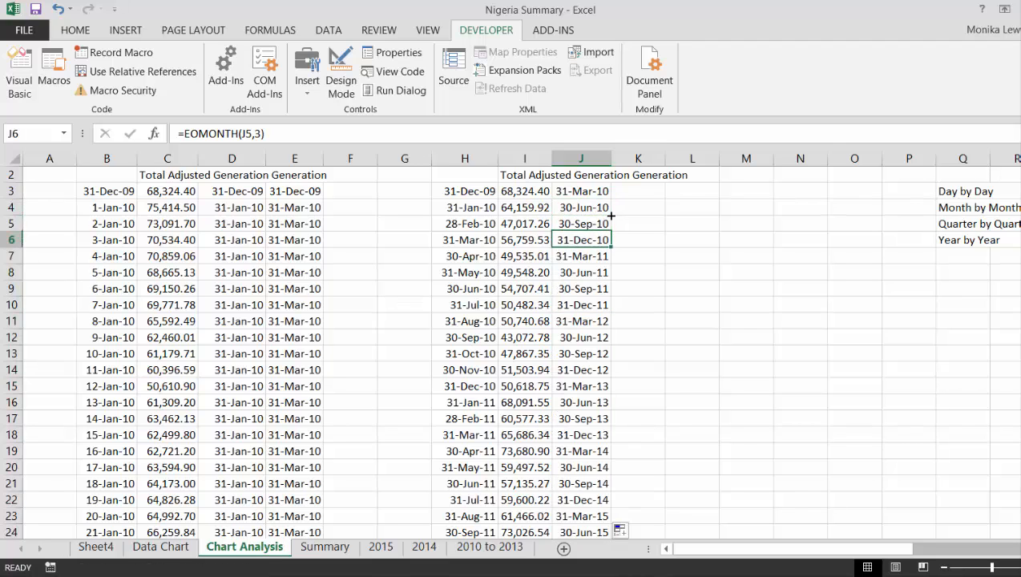
Delete the surplus quarter-end dates from cell J26 downward, keeping the list only through 30-Sep-15.
{"action": "key", "text": "Down"}
{"action": "key", "text": "Down"}
{"action": "key", "text": "Down"}
{"action": "key", "text": "Down"}
{"action": "key", "text": "Down"}
{"action": "key", "text": "Down"}
{"action": "key", "text": "Down"}
{"action": "key", "text": "Down"}
{"action": "key", "text": "Down"}
{"action": "key", "text": "Down"}
{"action": "key", "text": "Down"}
{"action": "key", "text": "Down"}
{"action": "key", "text": "Down"}
{"action": "key", "text": "Down"}
{"action": "key", "text": "Down"}
{"action": "key", "text": "Down"}
{"action": "key", "text": "Down"}
{"action": "key", "text": "Down"}
{"action": "key", "text": "Down"}
{"action": "key", "text": "Down"}
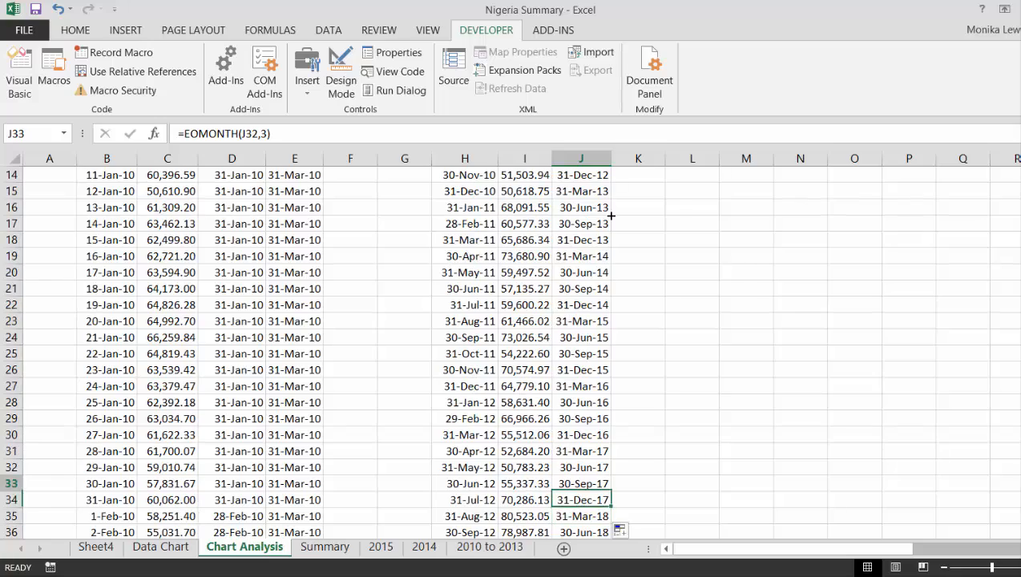
{"action": "key", "text": "Up"}
{"action": "key", "text": "Up"}
{"action": "key", "text": "Up"}
{"action": "key", "text": "Up"}
{"action": "key", "text": "Up"}
{"action": "key", "text": "Up"}
{"action": "key", "text": "Up"}
{"action": "key", "text": "Up"}
{"action": "key", "text": "Up"}
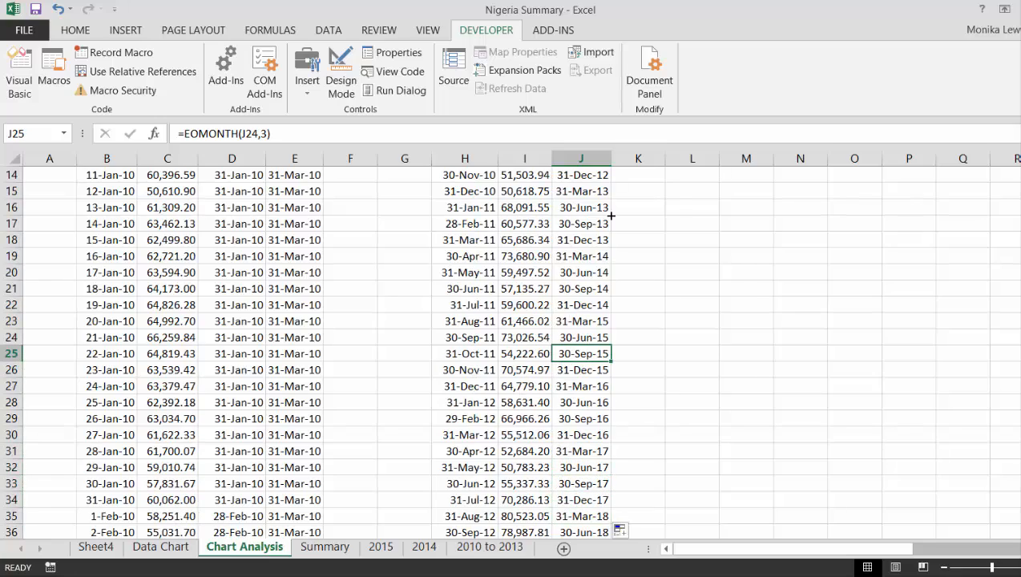
{"action": "key", "text": "Down"}
{"action": "key", "text": "ctrl+shift+Down"}
{"action": "scroll", "coordinate": [611, 215], "scroll_direction": "up", "scroll_amount": 7}
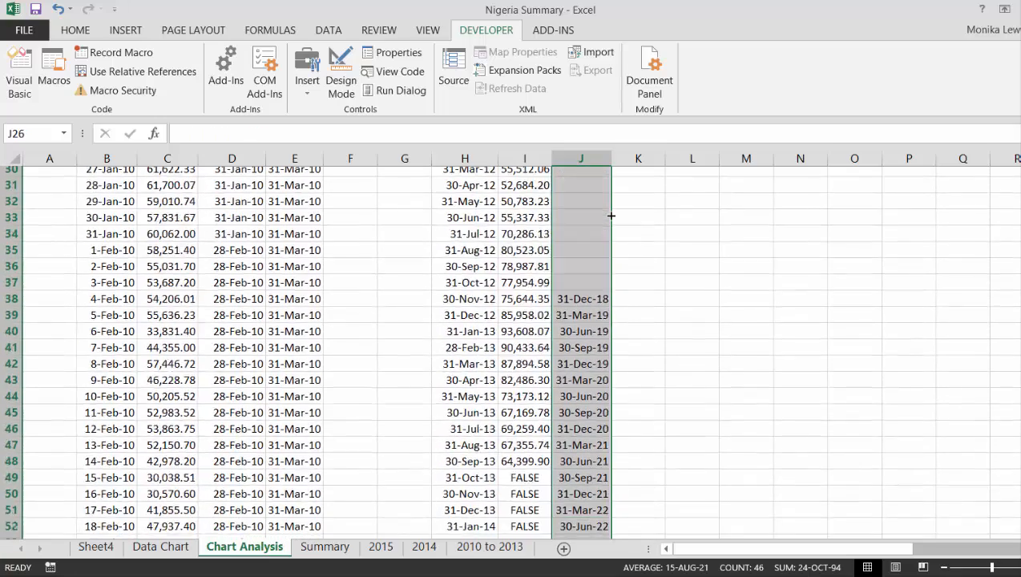
{"action": "scroll", "coordinate": [611, 214], "scroll_direction": "up", "scroll_amount": 5}
Insert a blank column between the monthly averages and the quarterly date list.
{"action": "key", "text": "Up"}
{"action": "key", "text": "Up"}
{"action": "key", "text": "Up"}
{"action": "key", "text": "Up"}
{"action": "key", "text": "Up"}
{"action": "key", "text": "Up"}
{"action": "key", "text": "Up"}
{"action": "key", "text": "Up"}
{"action": "key", "text": "Up"}
{"action": "key", "text": "Up"}
{"action": "key", "text": "Up"}
{"action": "key", "text": "Up"}
{"action": "key", "text": "Up"}
{"action": "key", "text": "Up"}
{"action": "key", "text": "Up"}
{"action": "key", "text": "Up"}
{"action": "key", "text": "Up"}
{"action": "key", "text": "Up"}
{"action": "key", "text": "Up"}
{"action": "key", "text": "Up"}
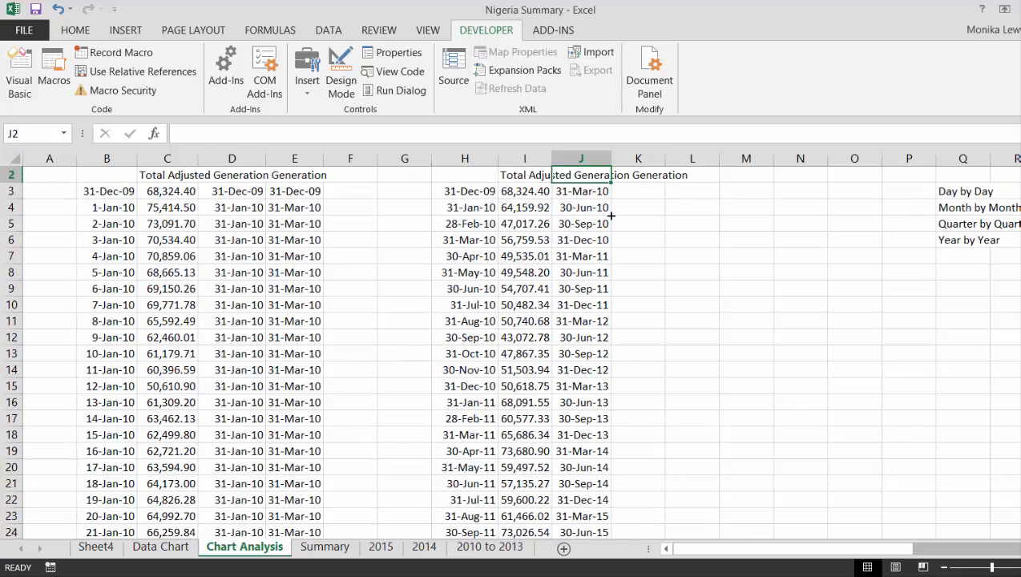
{"action": "key", "text": "Up"}
{"action": "key", "text": "Down"}
{"action": "key", "text": "Down"}
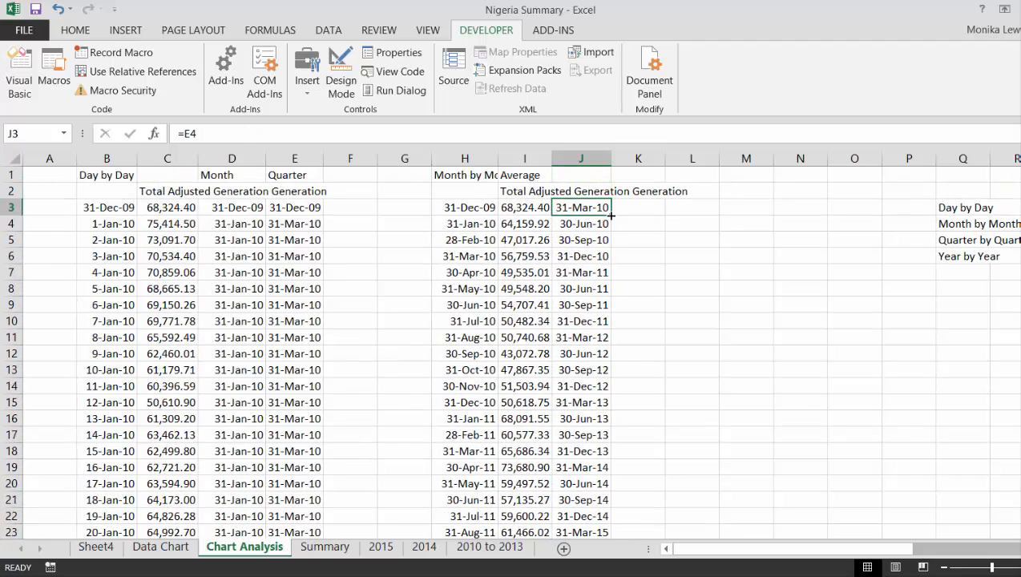
{"action": "key", "text": "ctrl+space"}
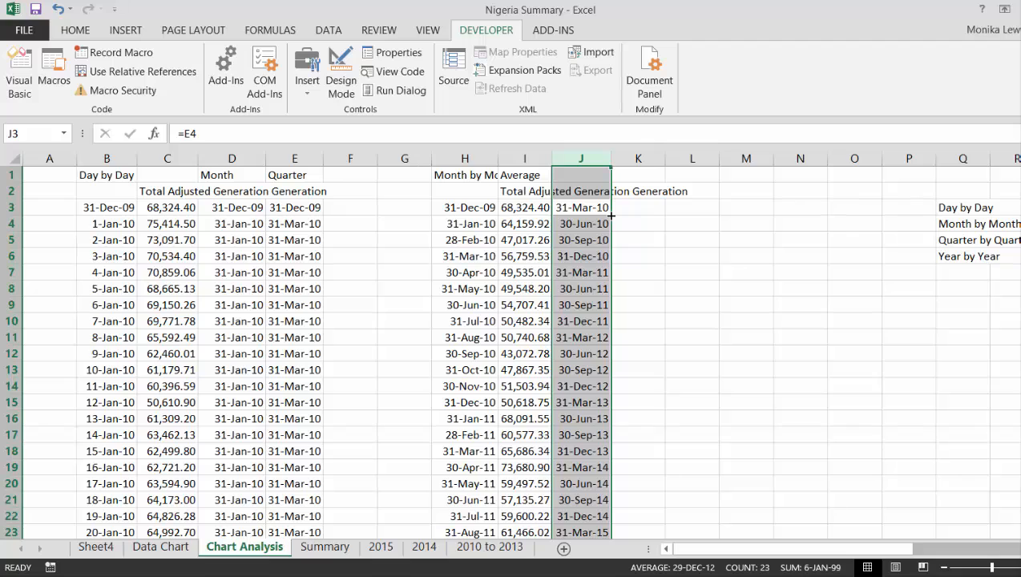
{"action": "key", "text": "ctrl+shift+plus"}
Add the heading "Quarter by Quarter" in cell K1 above the quarter-end dates.
{"action": "key", "text": "Up"}
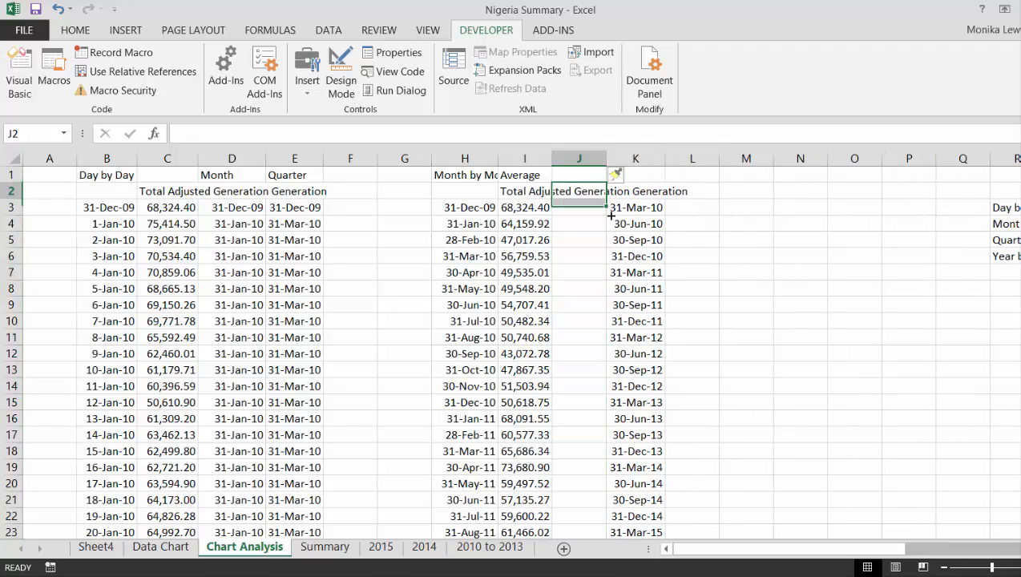
{"action": "key", "text": "Right"}
{"action": "key", "text": "Up"}
{"action": "type", "text": "Q"}
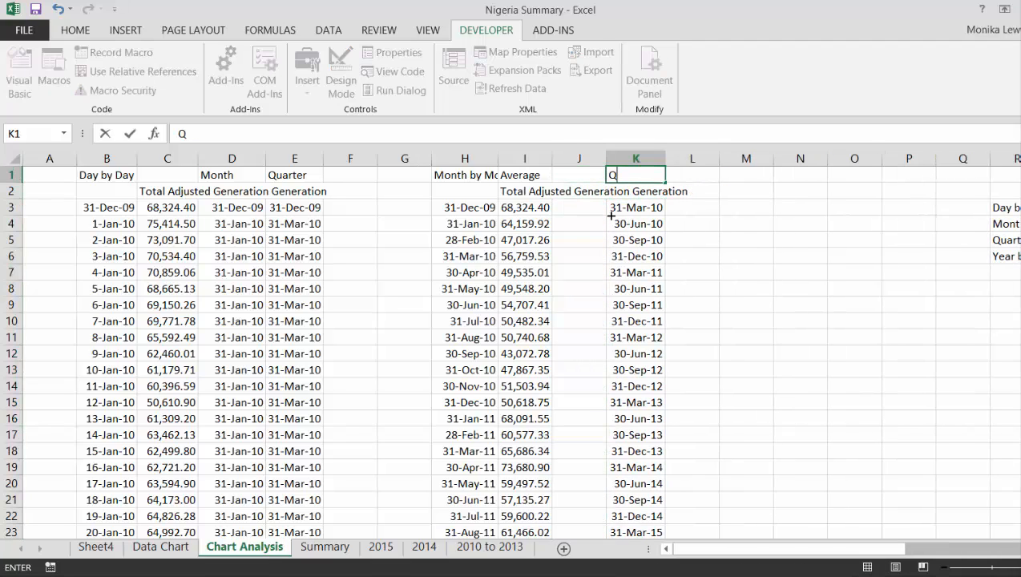
{"action": "type", "text": "uarter by"}
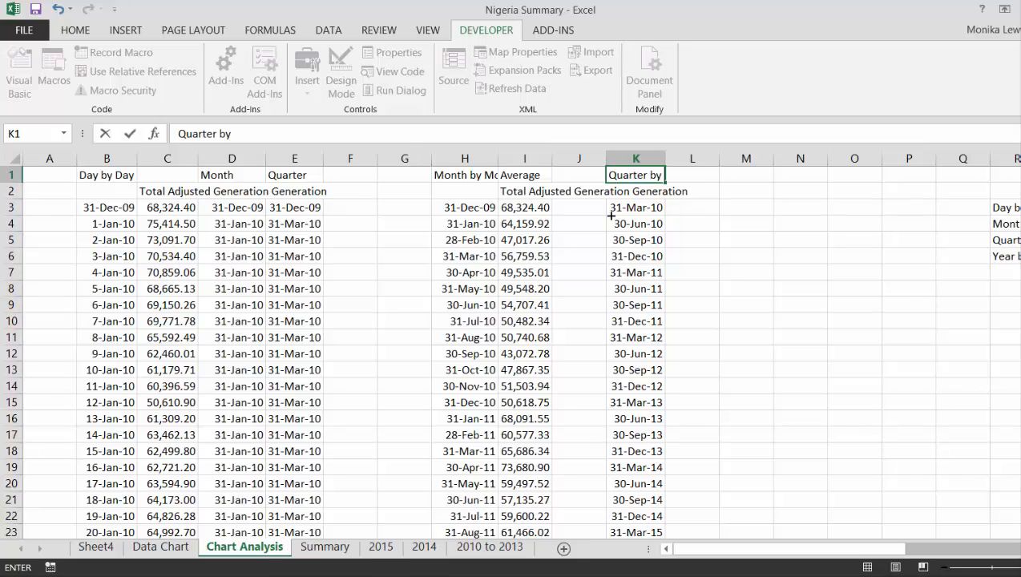
{"action": "type", "text": " Quarter"}
{"action": "key", "text": "Return"}
Enter =AVERAGEIF(E:E,K3,C:C) in cell L3 to average generation by quarter, and fill it down beside the quarter-end dates.
{"action": "key", "text": "Down"}
{"action": "key", "text": "Right"}
{"action": "type", "text": "="}
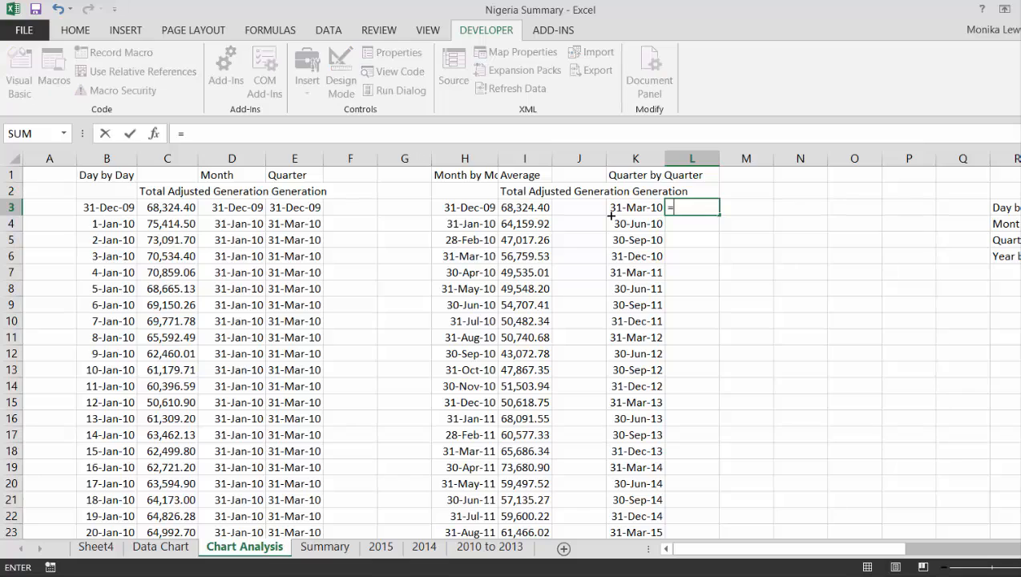
{"action": "type", "text": "av"}
{"action": "key", "text": "Down"}
{"action": "key", "text": "Down"}
{"action": "key", "text": "Down"}
{"action": "key", "text": "Down"}
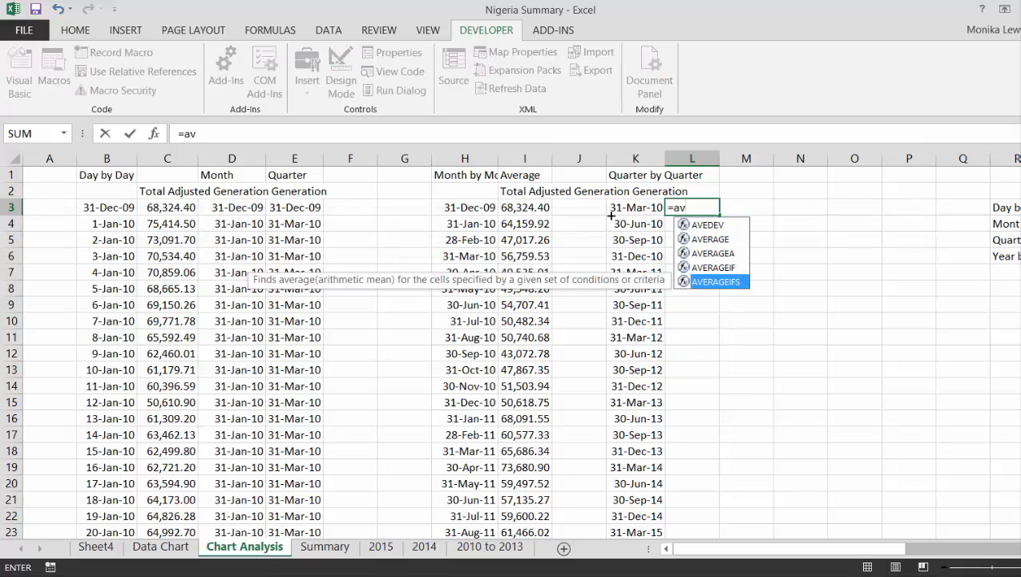
{"action": "key", "text": "Up"}
{"action": "key", "text": "Tab"}
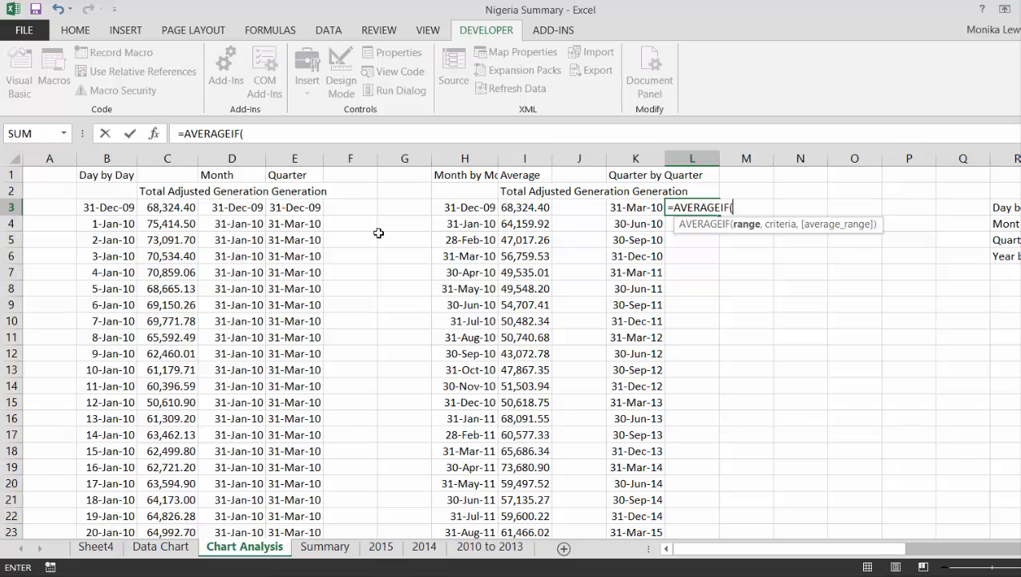
{"action": "left_click", "coordinate": [284, 154]}
{"action": "type", "text": ","}
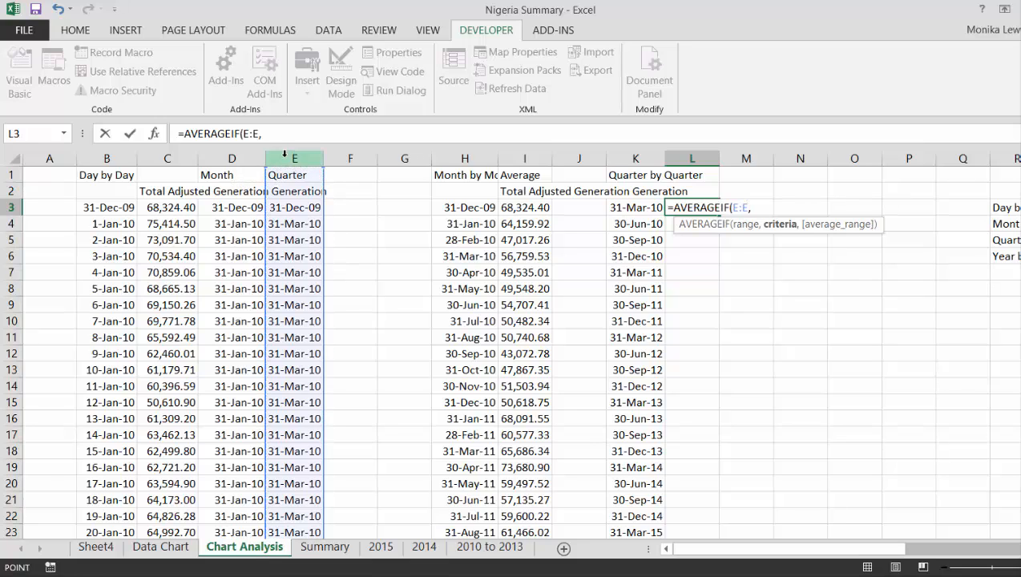
{"action": "key", "text": "Left"}
{"action": "key", "text": "Left"}
{"action": "key", "text": "Right"}
{"action": "type", "text": ","}
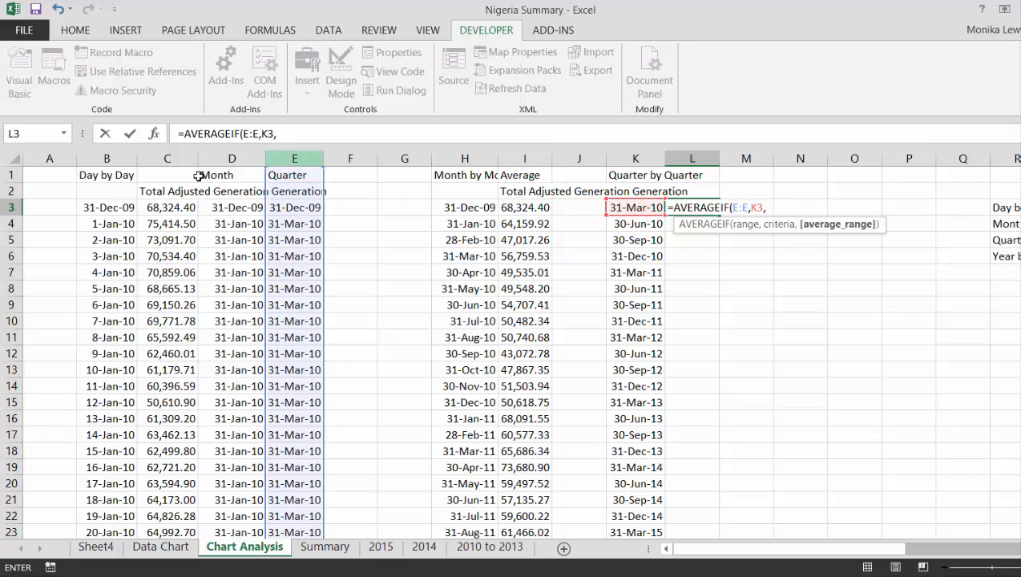
{"action": "left_click", "coordinate": [167, 157]}
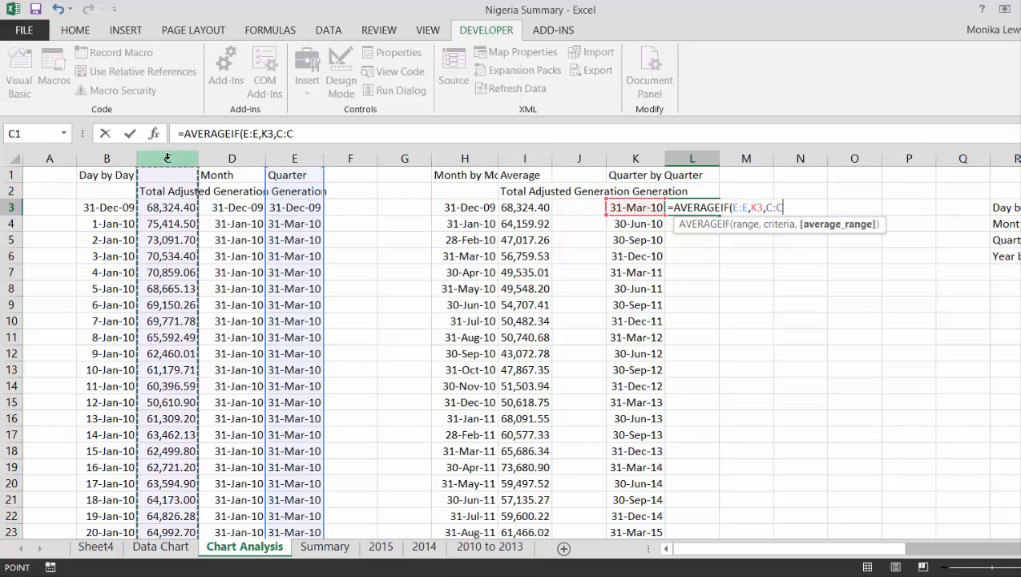
{"action": "key", "text": "Return"}
{"action": "key", "text": "Up"}
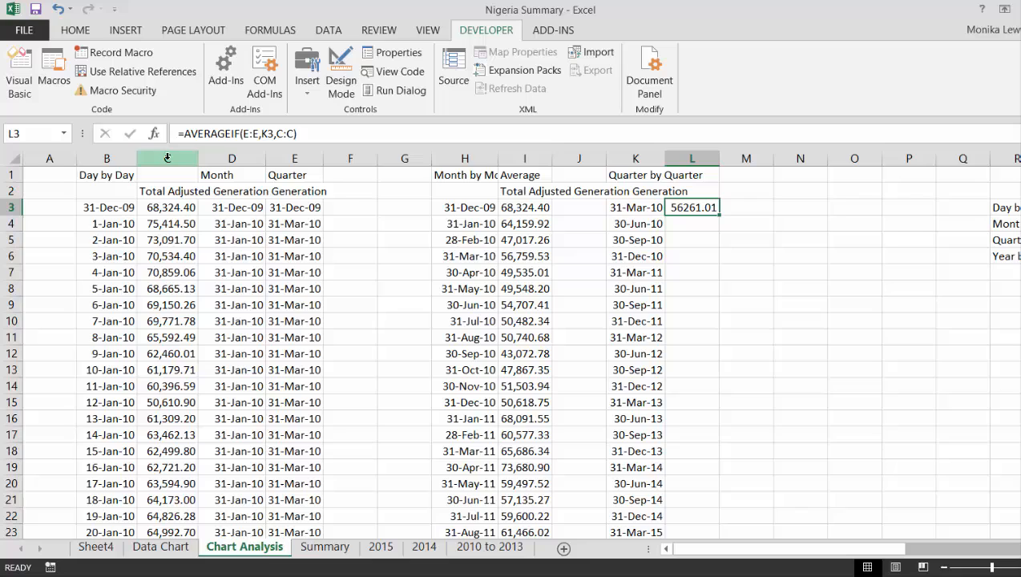
{"action": "double_click", "coordinate": [720, 216]}
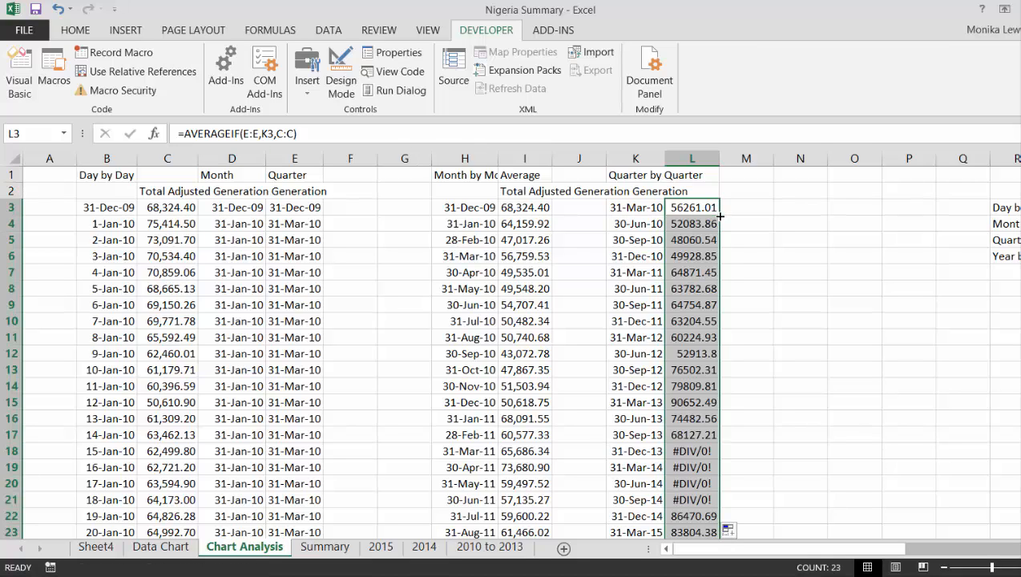
Wrap the quarterly average in L3 in IFERROR with FALSE as the error value, and refill the formula down column L.
{"action": "key", "text": "Down"}
{"action": "key", "text": "Up"}
{"action": "key", "text": "F2"}
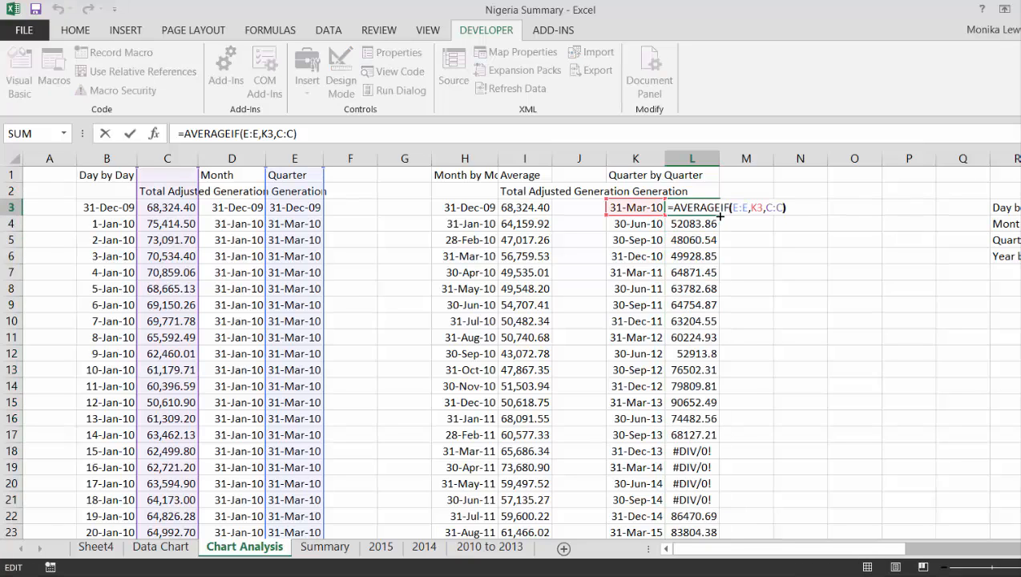
{"action": "key", "text": "Left"}
{"action": "key", "text": "Left"}
{"action": "key", "text": "Left"}
{"action": "key", "text": "Left"}
{"action": "key", "text": "Left"}
{"action": "key", "text": "Left"}
{"action": "key", "text": "Left"}
{"action": "key", "text": "Left"}
{"action": "key", "text": "Left"}
{"action": "key", "text": "Left"}
{"action": "key", "text": "Left"}
{"action": "key", "text": "Left"}
{"action": "key", "text": "Left"}
{"action": "key", "text": "Left"}
{"action": "key", "text": "Left"}
{"action": "key", "text": "Left"}
{"action": "key", "text": "Left"}
{"action": "key", "text": "Left"}
{"action": "key", "text": "Left"}
{"action": "key", "text": "Left"}
{"action": "key", "text": "Left"}
{"action": "type", "text": "ife"}
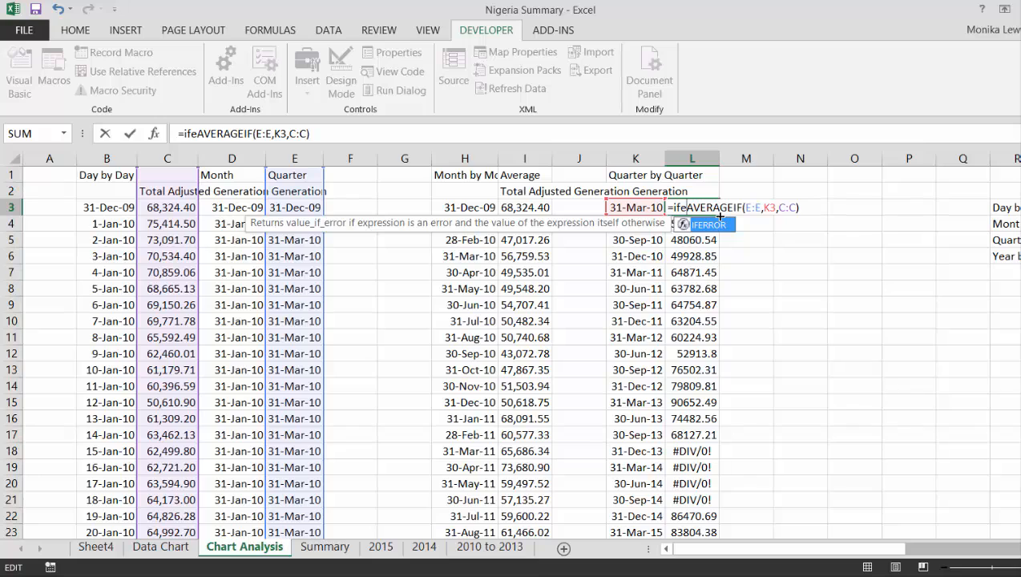
{"action": "key", "text": "Tab"}
{"action": "key", "text": "Right"}
{"action": "key", "text": "Right"}
{"action": "key", "text": "Right"}
{"action": "key", "text": "Right"}
{"action": "key", "text": "Right"}
{"action": "key", "text": "Right"}
{"action": "key", "text": "Right"}
{"action": "key", "text": "Right"}
{"action": "key", "text": "Right"}
{"action": "key", "text": "Right"}
{"action": "key", "text": "Right"}
{"action": "key", "text": "Right"}
{"action": "key", "text": "Right"}
{"action": "key", "text": "Right"}
{"action": "key", "text": "Right"}
{"action": "key", "text": "Right"}
{"action": "key", "text": "Right"}
{"action": "key", "text": "Right"}
{"action": "key", "text": "Right"}
{"action": "key", "text": "Right"}
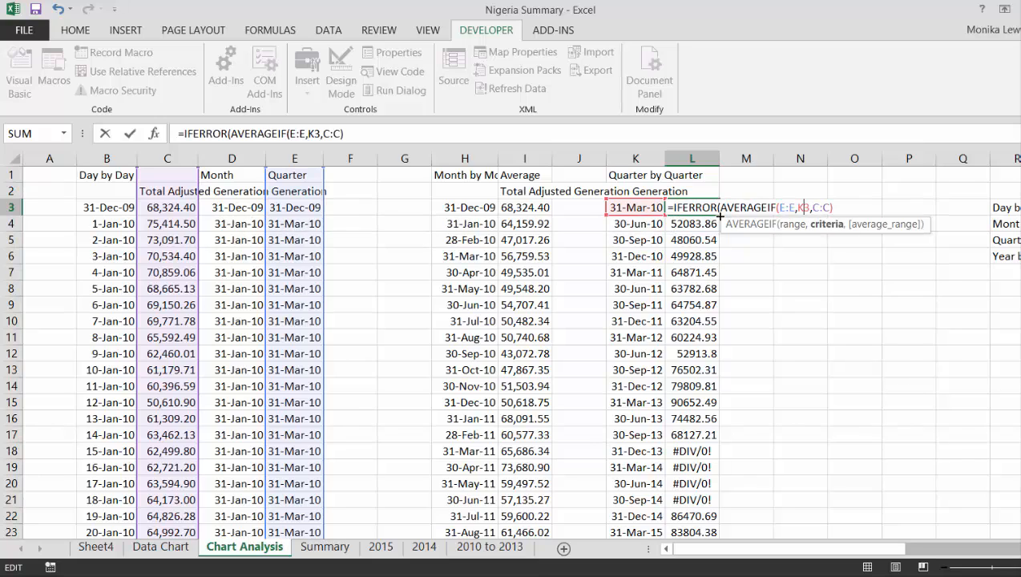
{"action": "type", "text": ",false"}
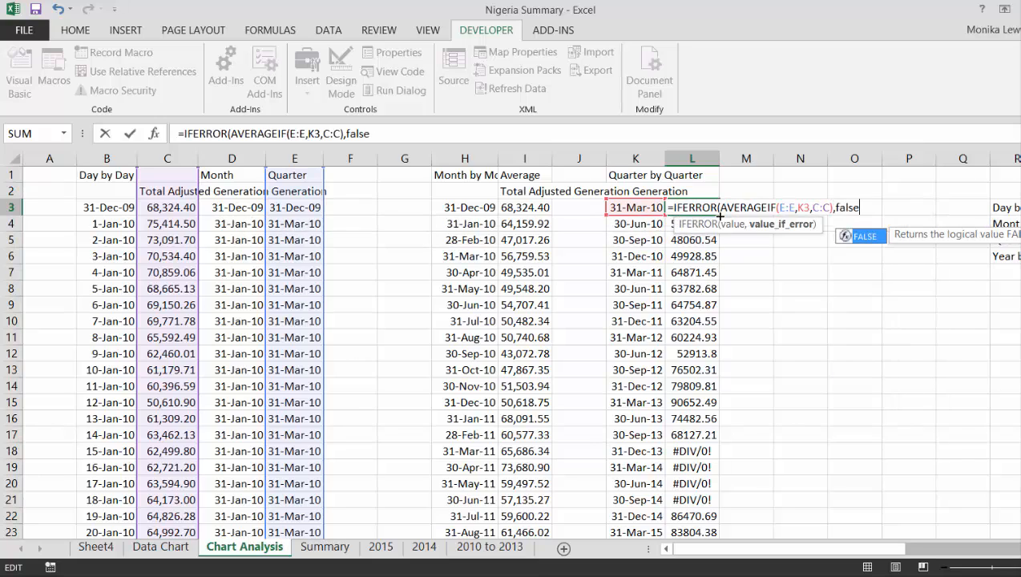
{"action": "key", "text": "Return"}
{"action": "key", "text": "Up"}
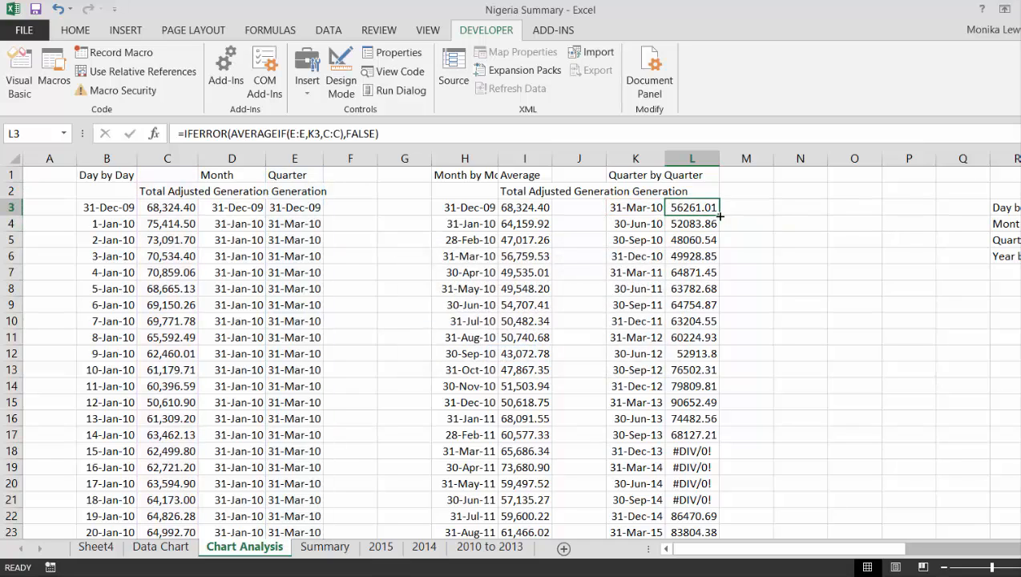
{"action": "double_click", "coordinate": [720, 216]}
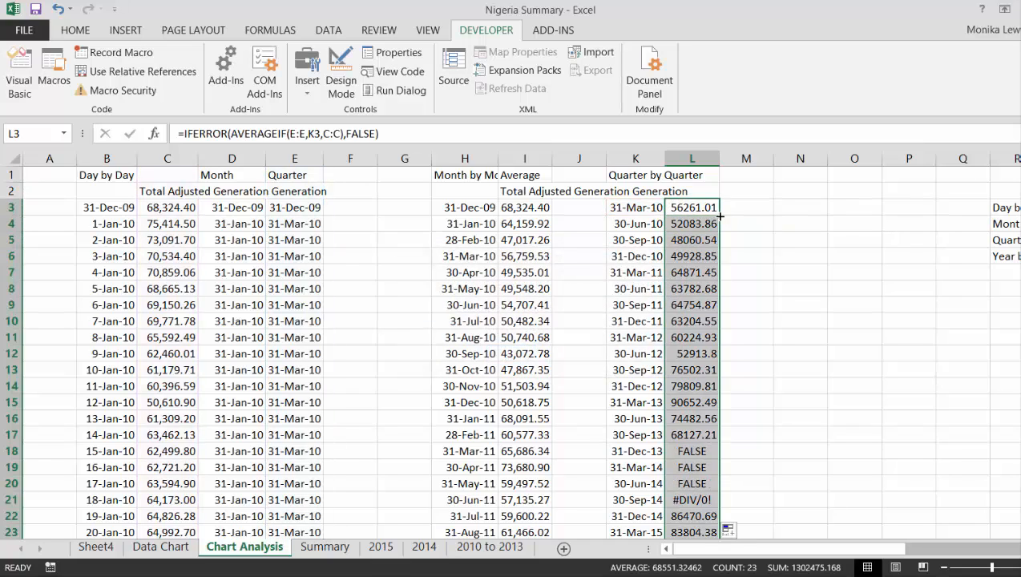
Link cell L2 to the generation heading in I2 so the quarterly averages carry the same title.
{"action": "key", "text": "ctrl+Up"}
{"action": "key", "text": "Left"}
{"action": "key", "text": "Right"}
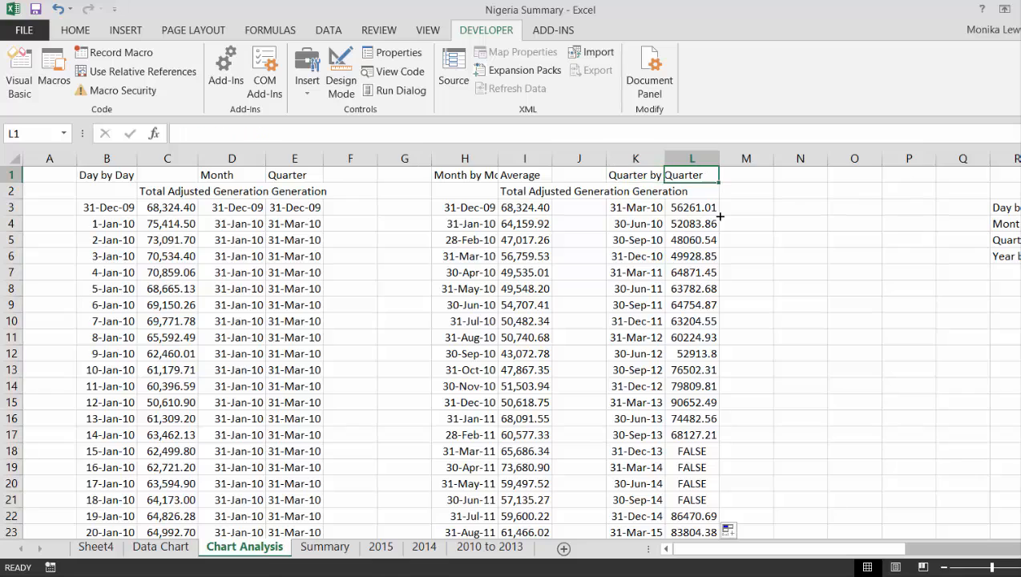
{"action": "key", "text": "Down"}
{"action": "key", "text": "Left"}
{"action": "key", "text": "Left"}
{"action": "key", "text": "Right"}
{"action": "key", "text": "Right"}
{"action": "type", "text": "="}
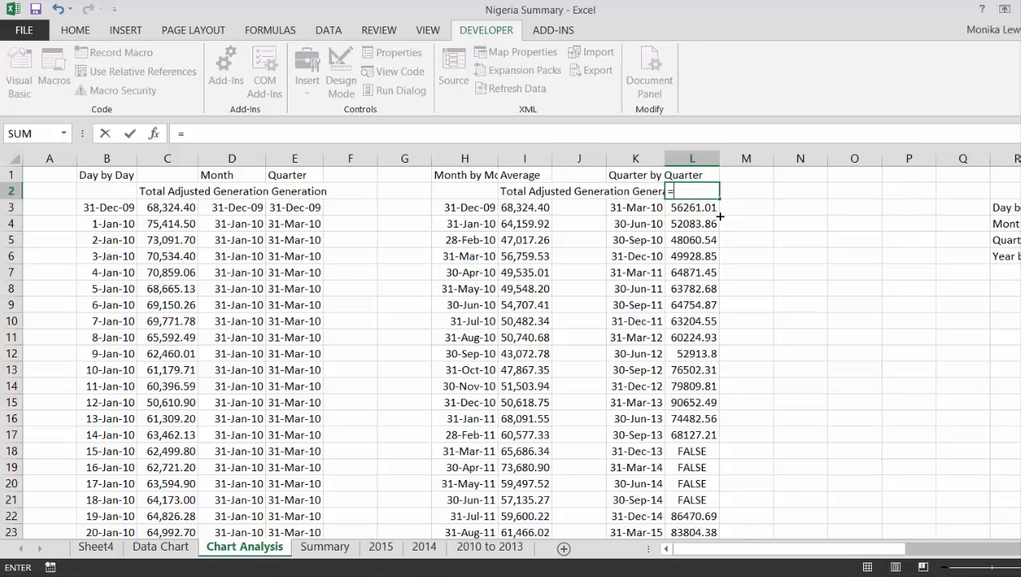
{"action": "key", "text": "Left"}
{"action": "key", "text": "Left"}
{"action": "key", "text": "Left"}
{"action": "key", "text": "Return"}
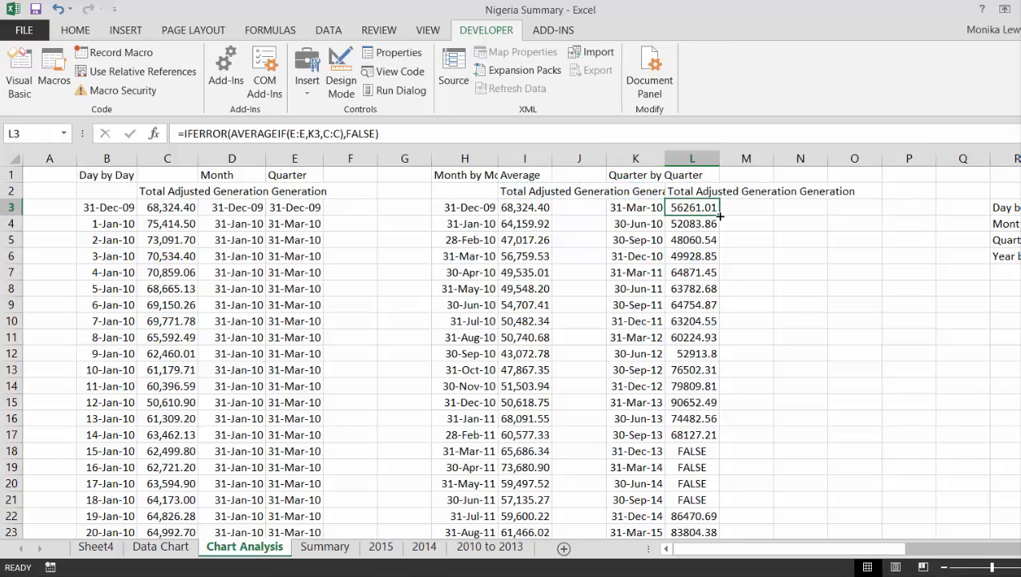
{"action": "key", "text": "Up"}
{"action": "key", "text": "Left"}
{"action": "key", "text": "shift+Right"}
{"action": "key", "text": "shift+Down"}
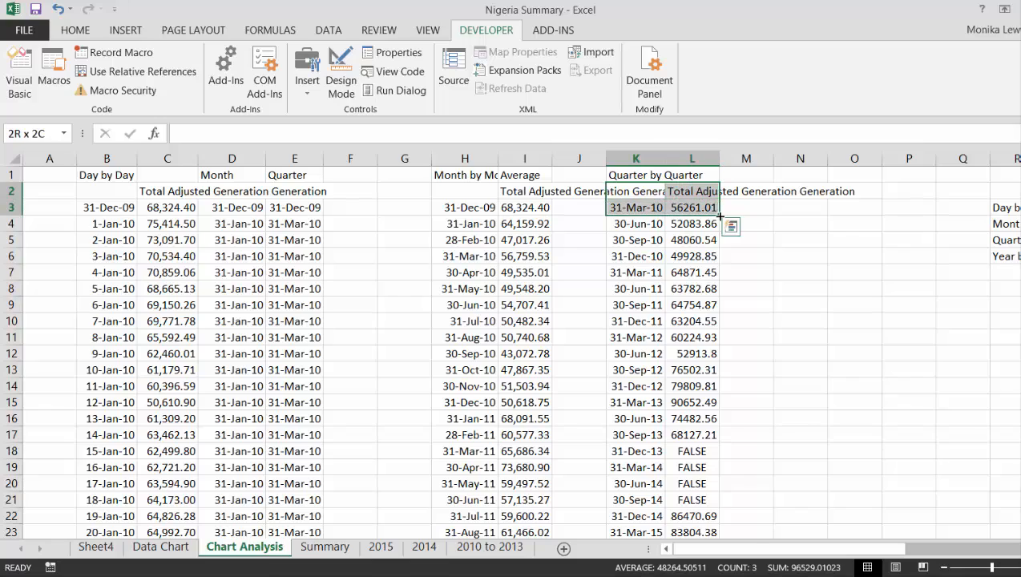
{"action": "key", "text": "ctrl+shift+Down"}
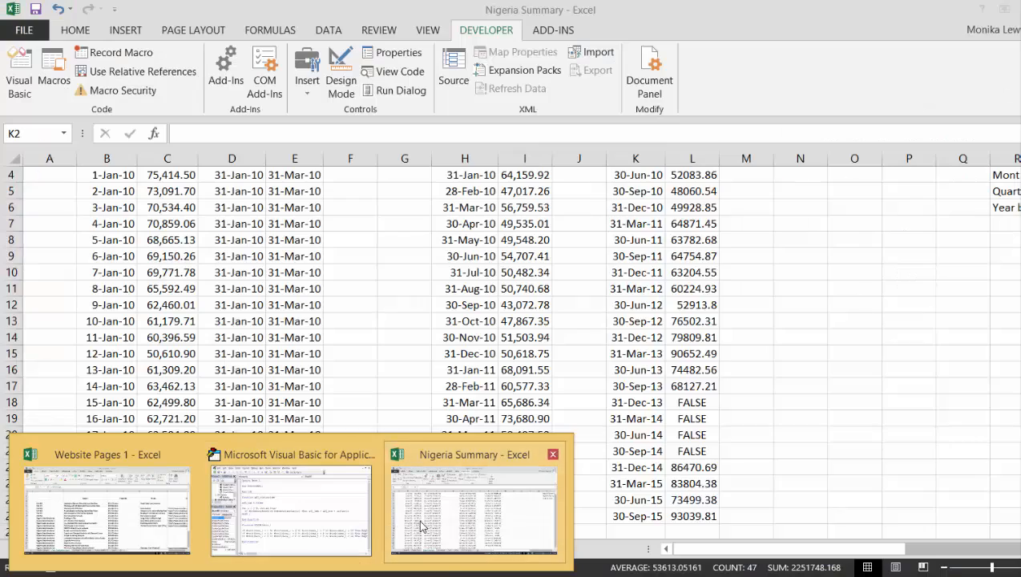
{"action": "left_click", "coordinate": [422, 523]}
{"action": "left_click", "coordinate": [636, 311]}
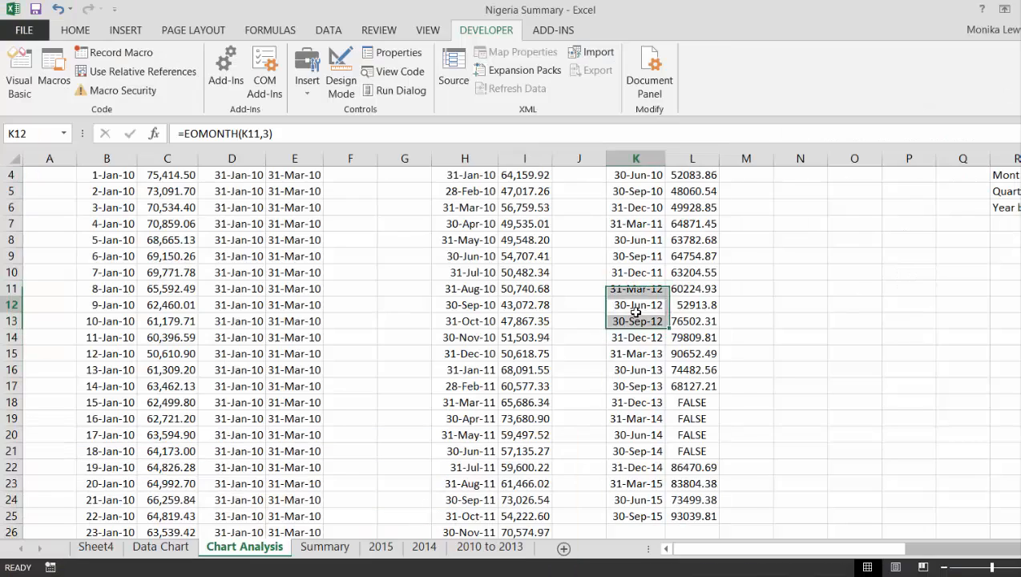
{"action": "key", "text": "Up"}
{"action": "key", "text": "Up"}
{"action": "key", "text": "Up"}
{"action": "key", "text": "Up"}
{"action": "key", "text": "Up"}
{"action": "key", "text": "Up"}
{"action": "key", "text": "Up"}
{"action": "key", "text": "Up"}
{"action": "key", "text": "Up"}
{"action": "key", "text": "Up"}
{"action": "key", "text": "Up"}
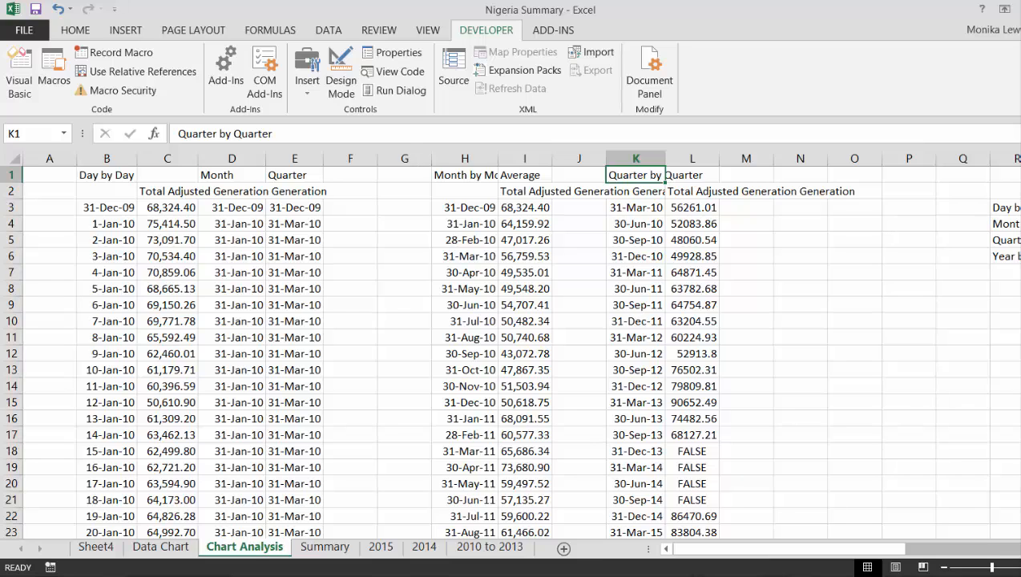
{"action": "key", "text": "alt+Tab"}
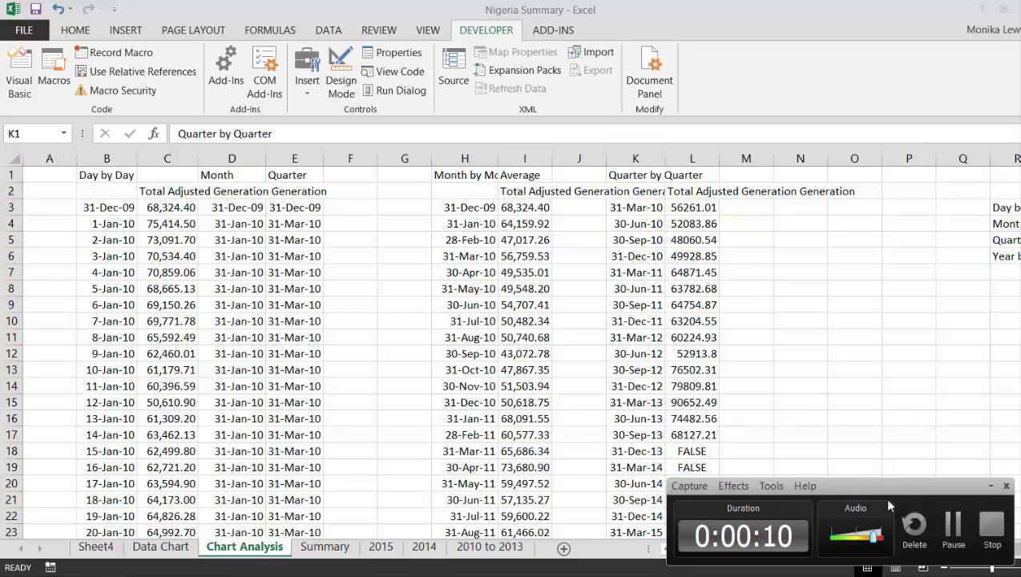
{"action": "left_click", "coordinate": [991, 486]}
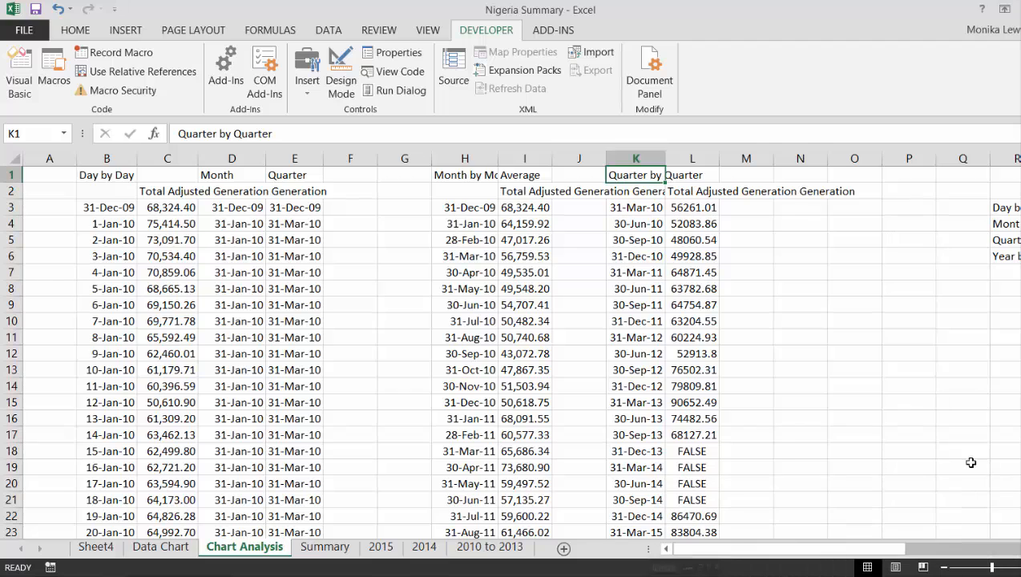
Create a column chart on its own sheet from the quarterly dates and averages in K2:L25.
{"action": "key", "text": "Down"}
{"action": "key", "text": "shift+Right"}
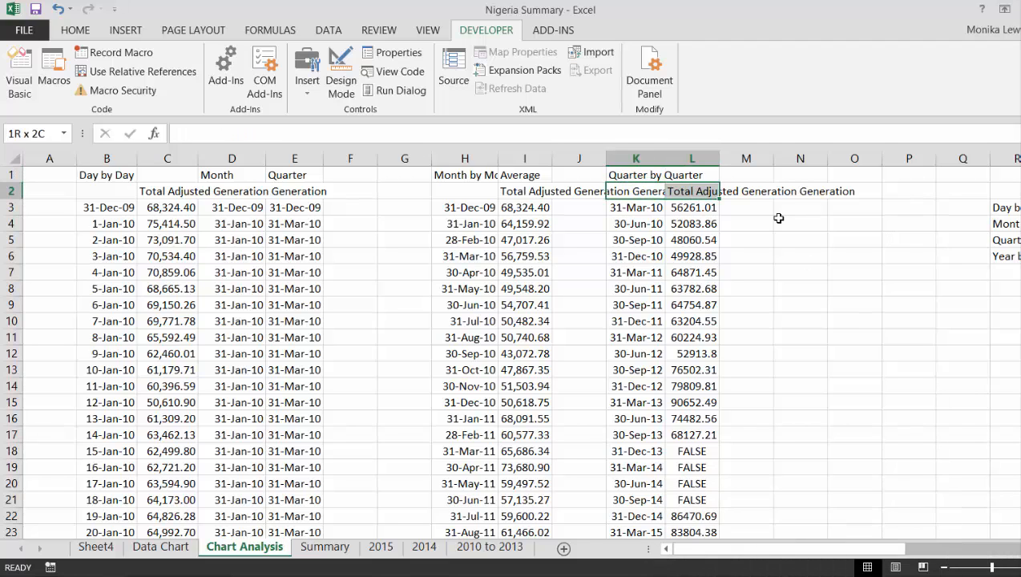
{"action": "key", "text": "shift+Down"}
{"action": "key", "text": "ctrl+shift+Down"}
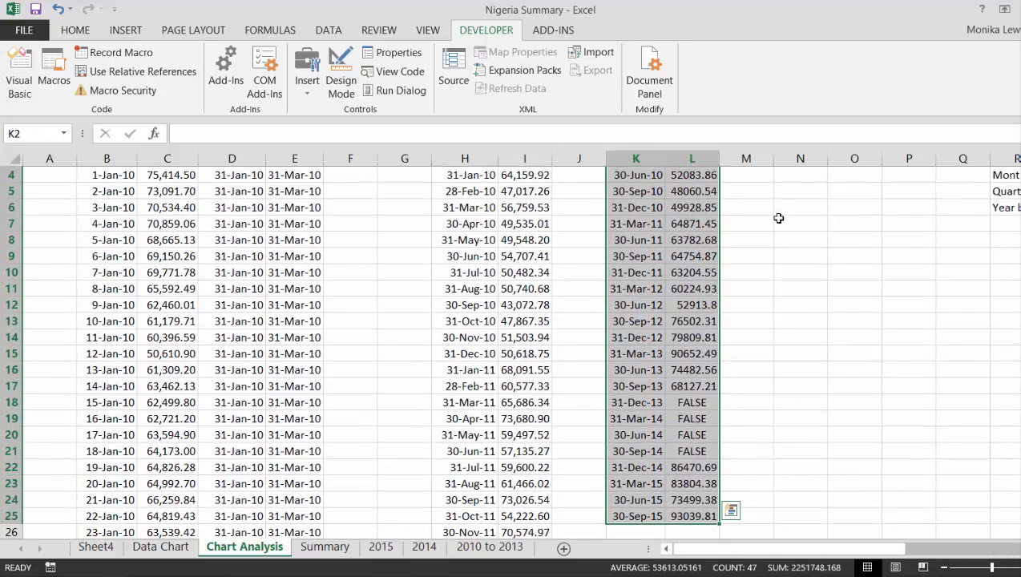
{"action": "key", "text": "F11"}
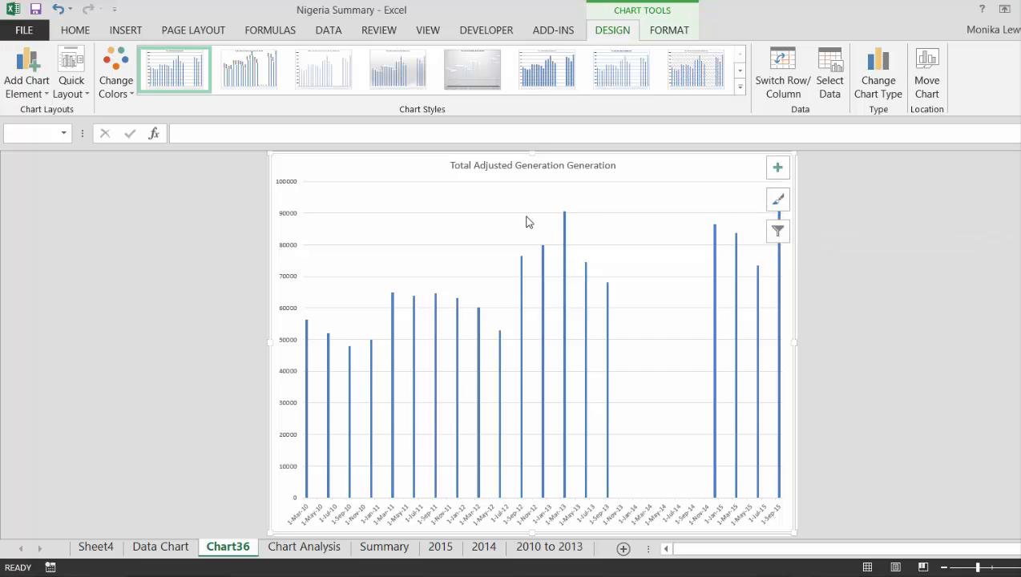
Change the chart's horizontal axis type to Text axis.
{"action": "right_click", "coordinate": [421, 516]}
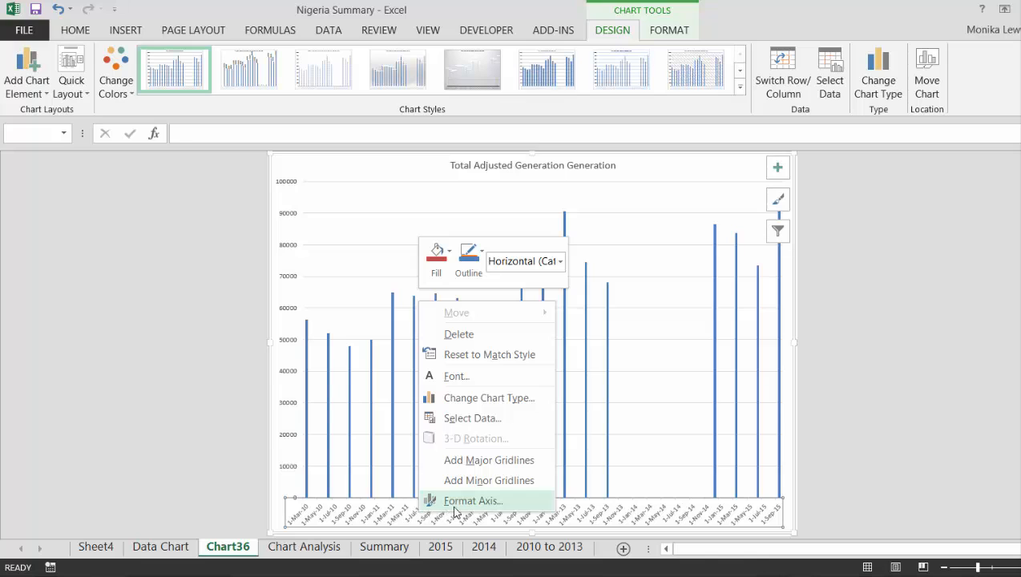
{"action": "left_click", "coordinate": [454, 505]}
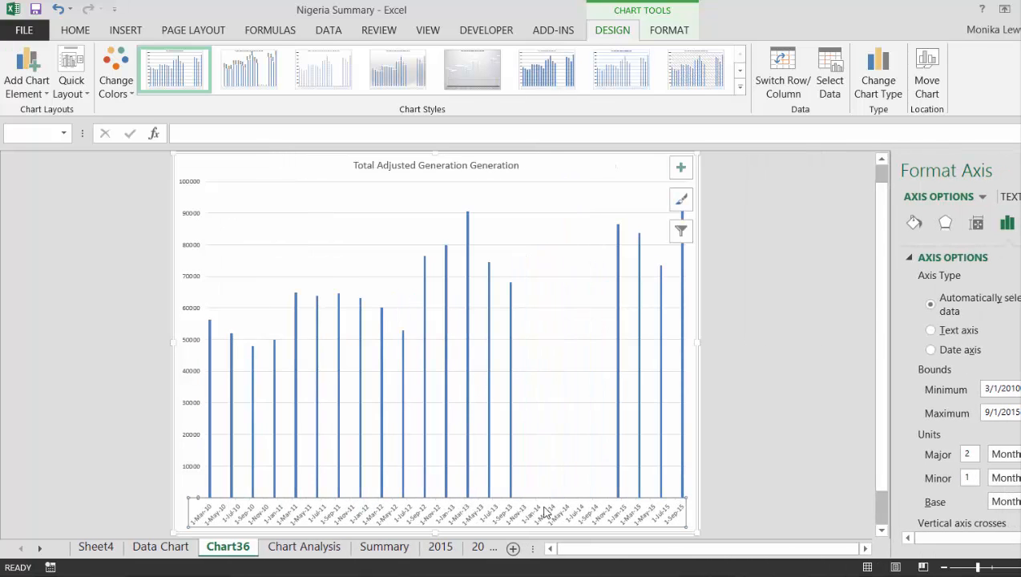
{"action": "left_click", "coordinate": [930, 331]}
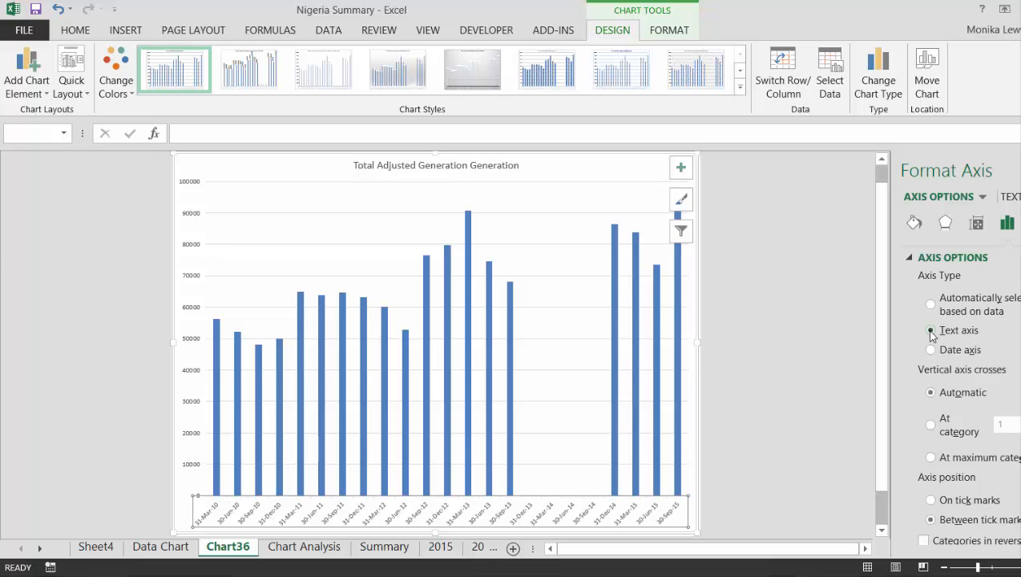
Delete the quarterly chart sheet and return to the Chart Analysis sheet.
{"action": "key", "text": "alt+e"}
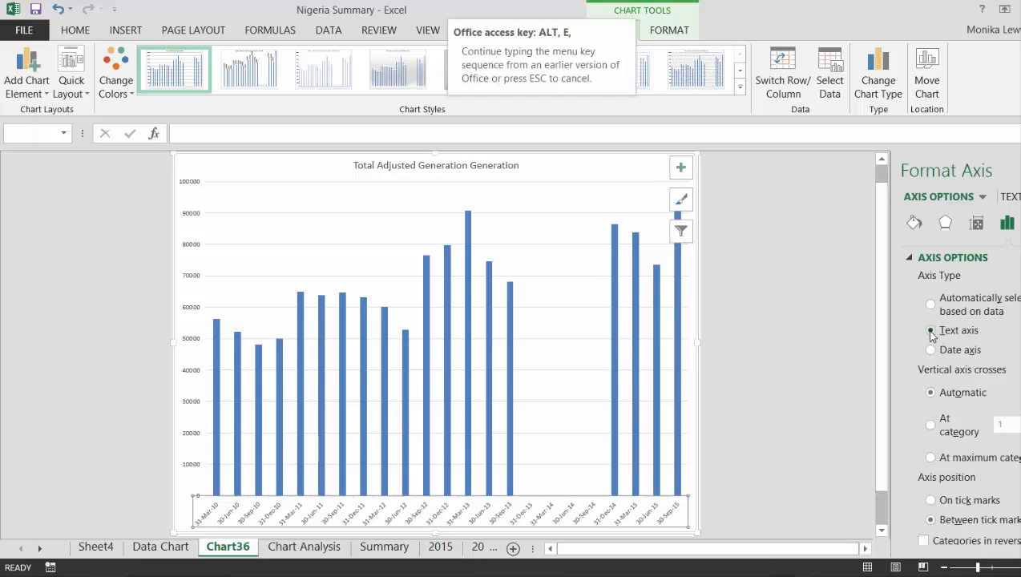
{"action": "key", "text": "l"}
{"action": "key", "text": "Return"}
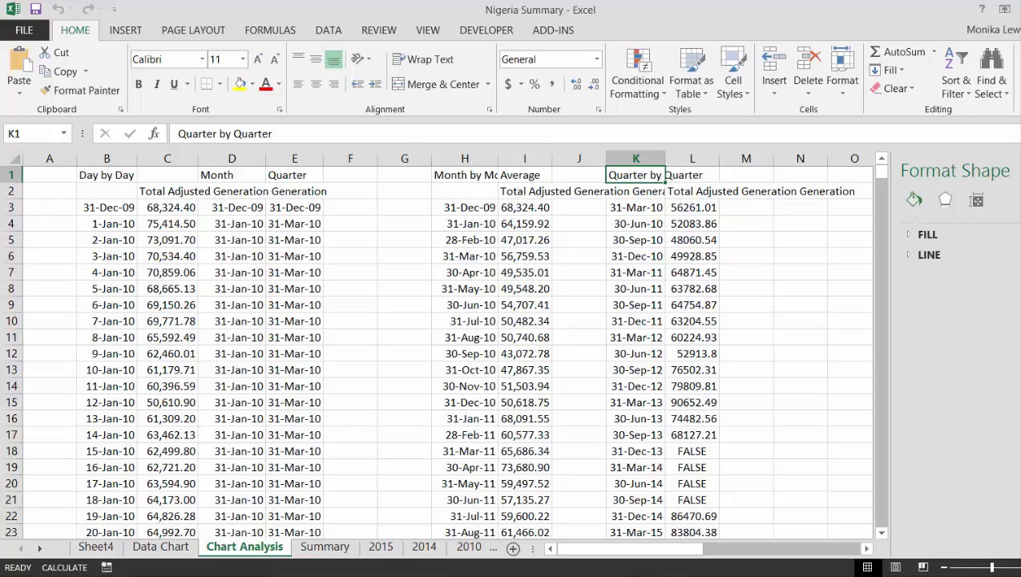
{"action": "key", "text": "Right"}
{"action": "key", "text": "Right"}
{"action": "key", "text": "Right"}
{"action": "key", "text": "Right"}
{"action": "key", "text": "Down"}
{"action": "key", "text": "Down"}
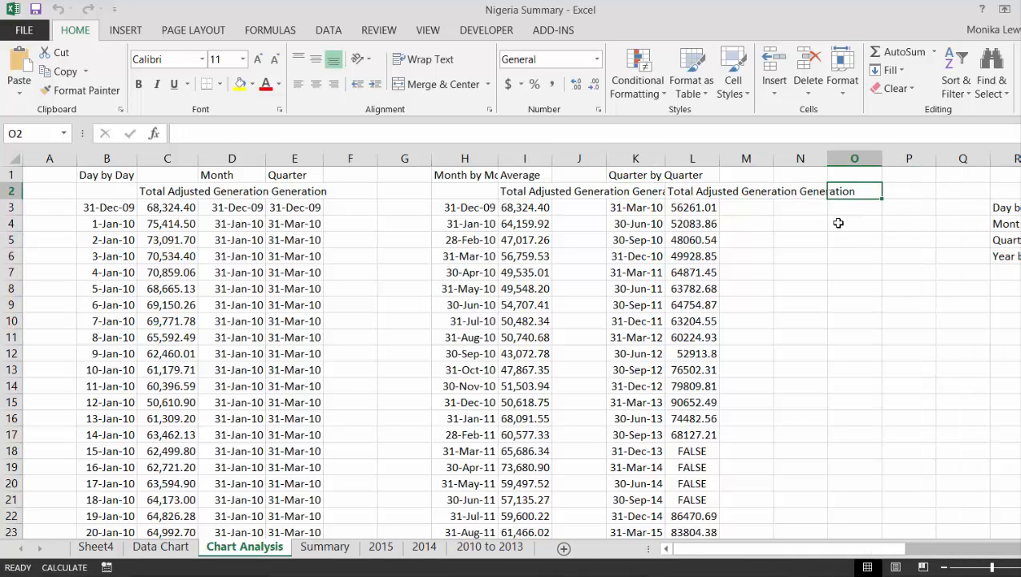
{"action": "key", "text": "Left"}
{"action": "key", "text": "Left"}
{"action": "key", "text": "Up"}
{"action": "key", "text": "Up"}
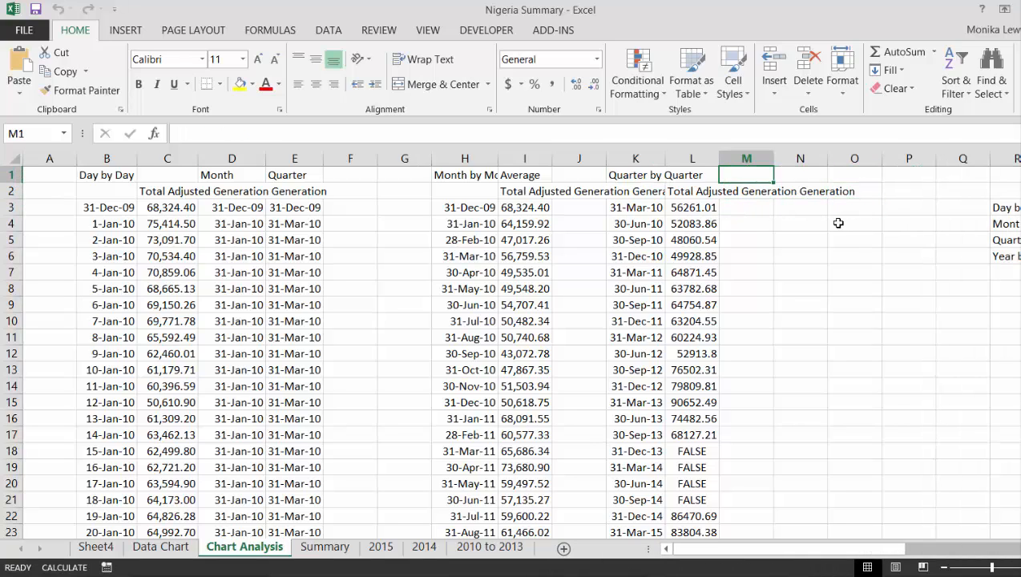
{"action": "key", "text": "Down"}
{"action": "key", "text": "Down"}
{"action": "key", "text": "Left"}
{"action": "key", "text": "Right"}
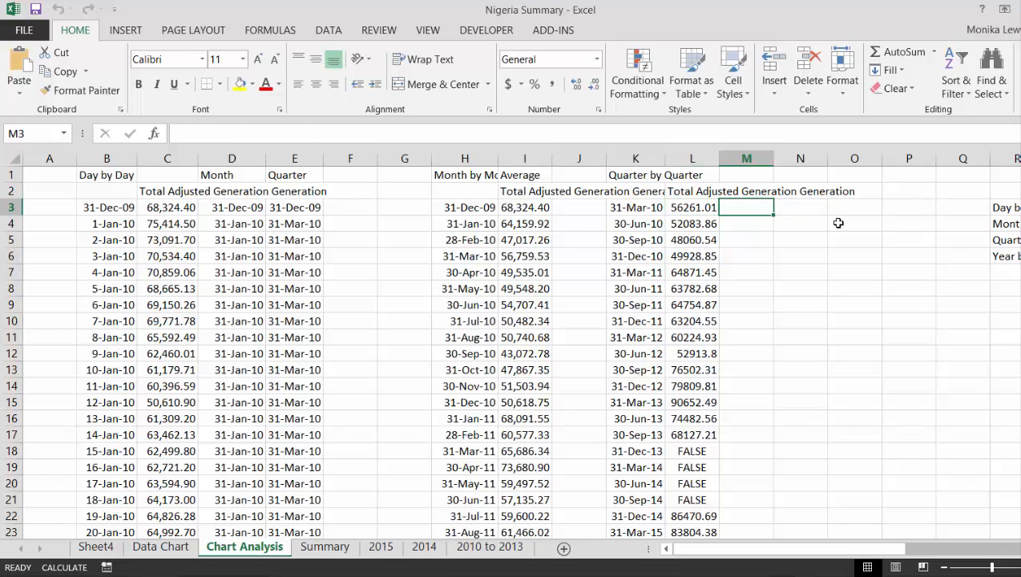
Enter the heading Year in cell F1, beside the Quarter column.
{"action": "key", "text": "Left"}
{"action": "key", "text": "Left"}
{"action": "key", "text": "Left"}
{"action": "key", "text": "Left"}
{"action": "key", "text": "Left"}
{"action": "key", "text": "Left"}
{"action": "key", "text": "Left"}
{"action": "key", "text": "Up"}
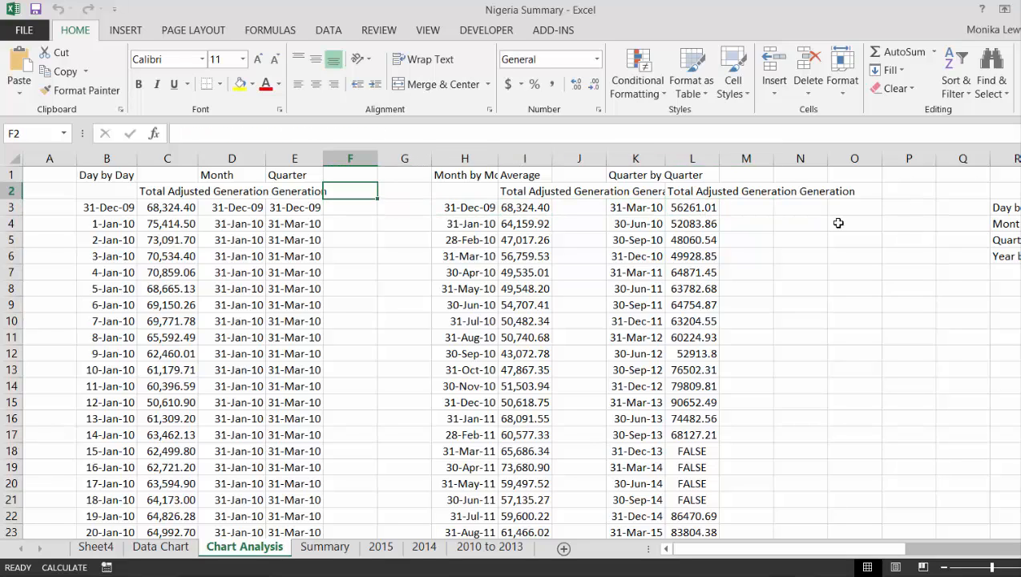
{"action": "key", "text": "Up"}
{"action": "type", "text": "Year"}
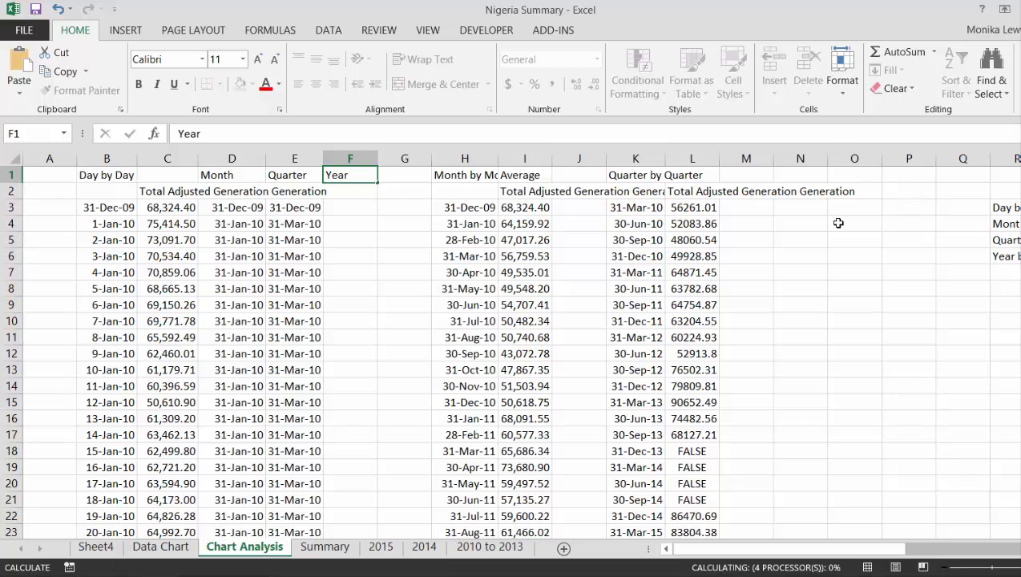
{"action": "key", "text": "Return"}
Extract the year of each daily date with =YEAR(B3) in F3 and fill it down column F.
{"action": "key", "text": "Down"}
{"action": "key", "text": "Down"}
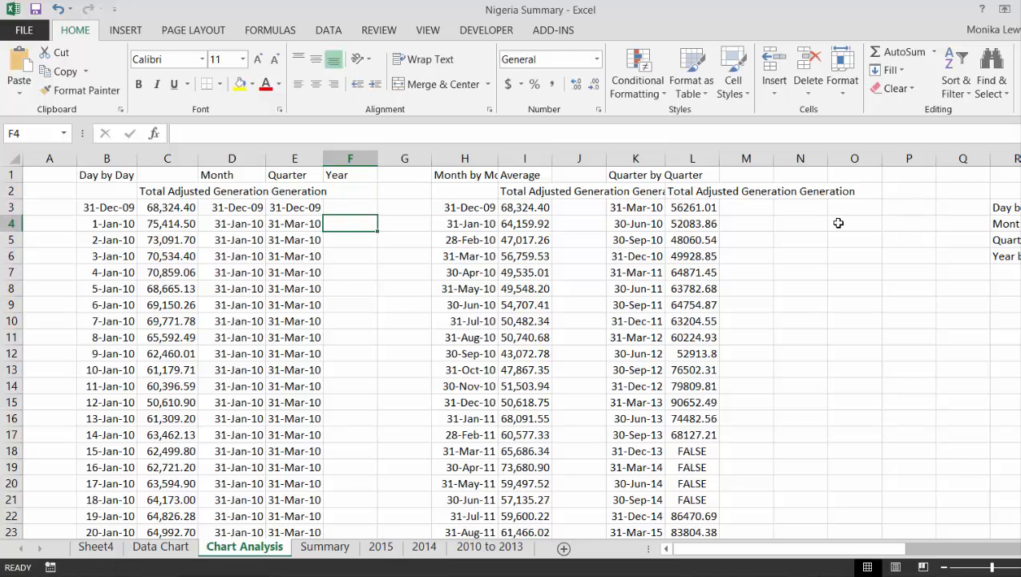
{"action": "key", "text": "Up"}
{"action": "type", "text": "=year"}
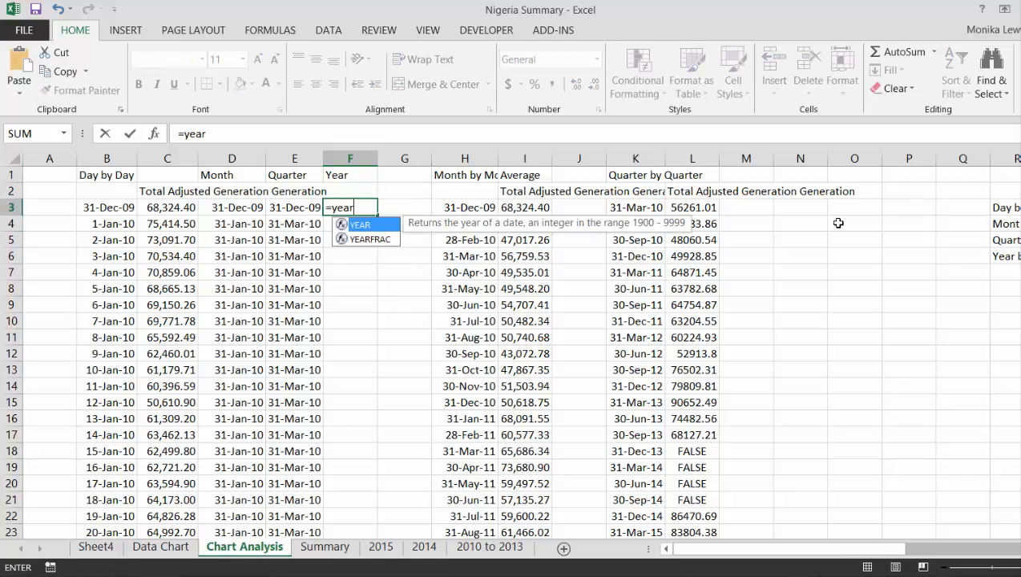
{"action": "key", "text": "Tab"}
{"action": "key", "text": "Left"}
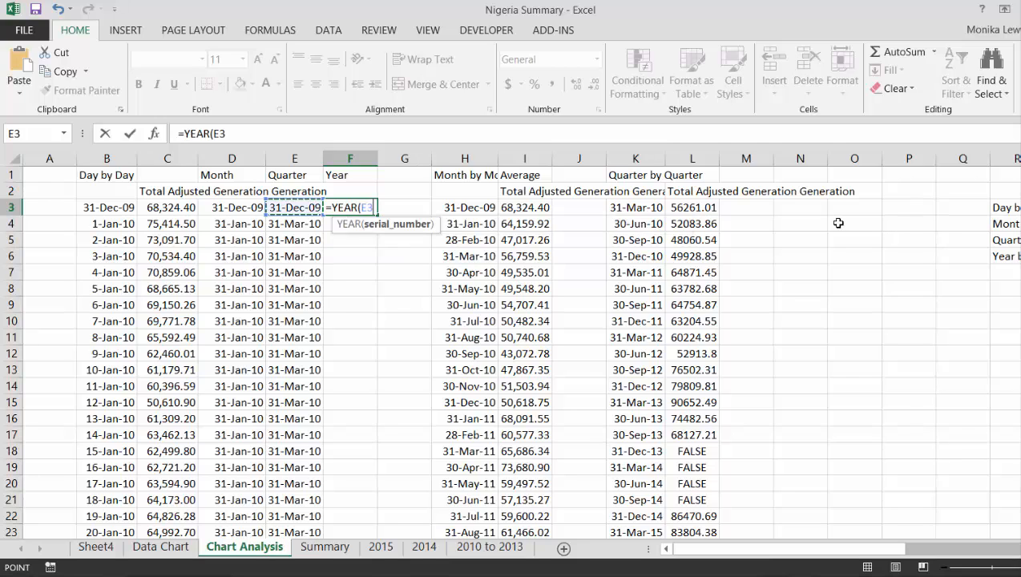
{"action": "key", "text": "Left"}
{"action": "key", "text": "Left"}
{"action": "key", "text": "Left"}
{"action": "key", "text": "ctrl+Return"}
{"action": "key", "text": "Up"}
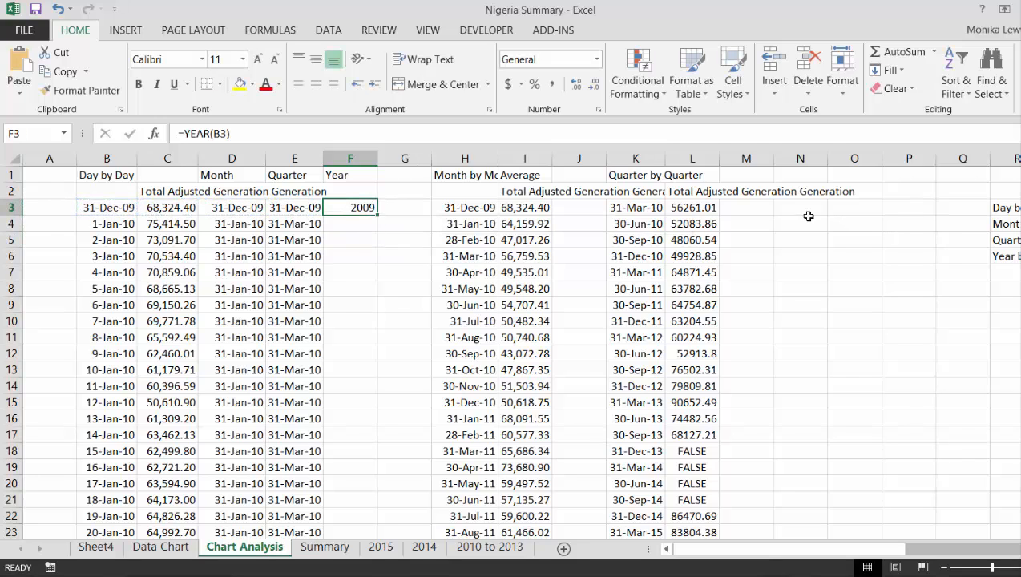
{"action": "double_click", "coordinate": [378, 212]}
Enter the heading Year by Year in cell M1.
{"action": "key", "text": "Right"}
{"action": "key", "text": "Right"}
{"action": "key", "text": "Right"}
{"action": "key", "text": "Right"}
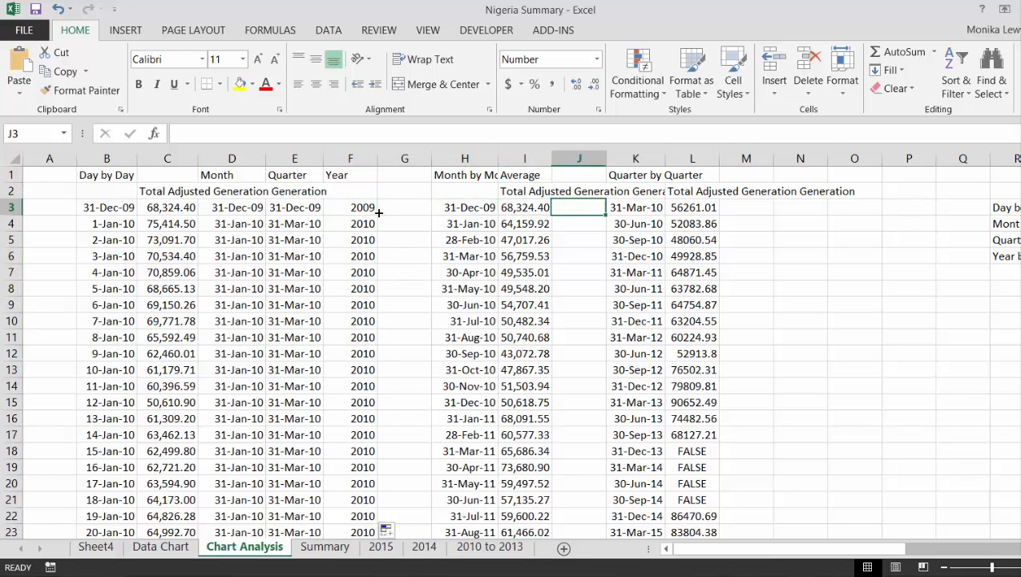
{"action": "key", "text": "Right"}
{"action": "key", "text": "Right"}
{"action": "key", "text": "Right"}
{"action": "key", "text": "Right"}
{"action": "key", "text": "Left"}
{"action": "key", "text": "Up"}
{"action": "key", "text": "Up"}
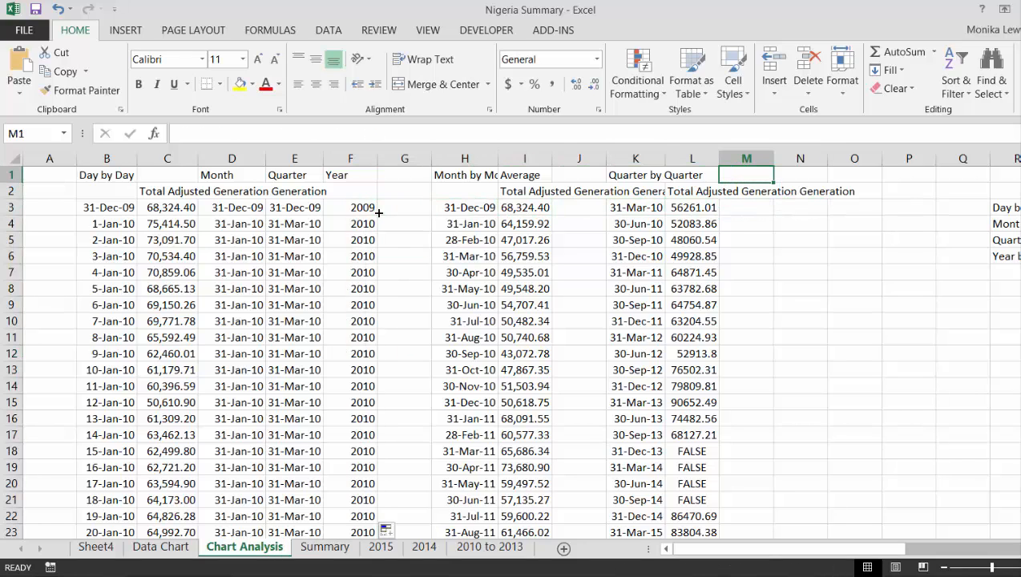
{"action": "type", "text": "Year"}
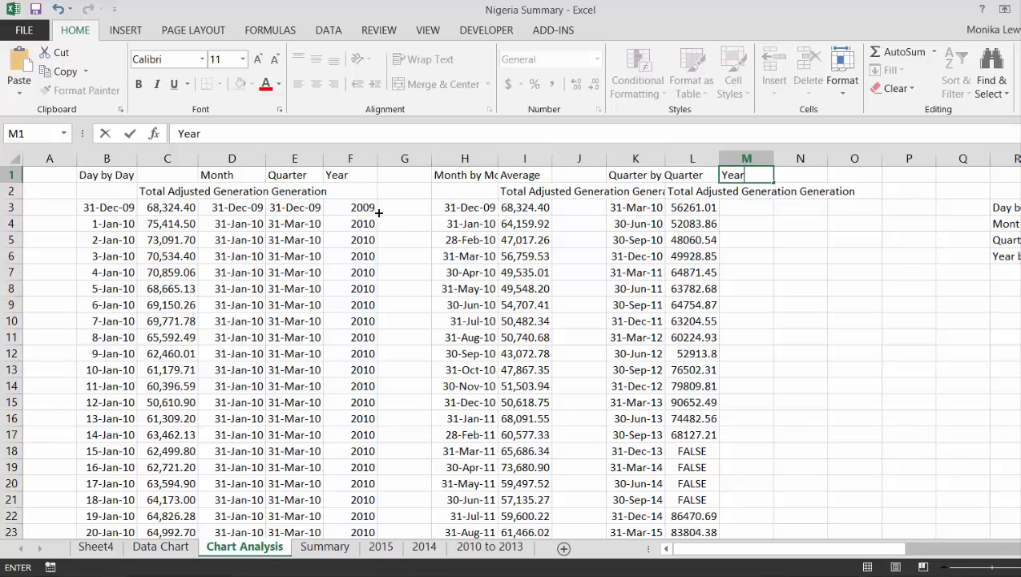
{"action": "type", "text": " by Year"}
{"action": "key", "text": "Return"}
Link cell M3 to the first 2010 entry in F4 as the starting year of the yearly list.
{"action": "key", "text": "Return"}
{"action": "type", "text": "="}
{"action": "key", "text": "Left"}
{"action": "key", "text": "Left"}
{"action": "key", "text": "Left"}
{"action": "key", "text": "Left"}
{"action": "key", "text": "Left"}
{"action": "key", "text": "Left"}
{"action": "key", "text": "Left"}
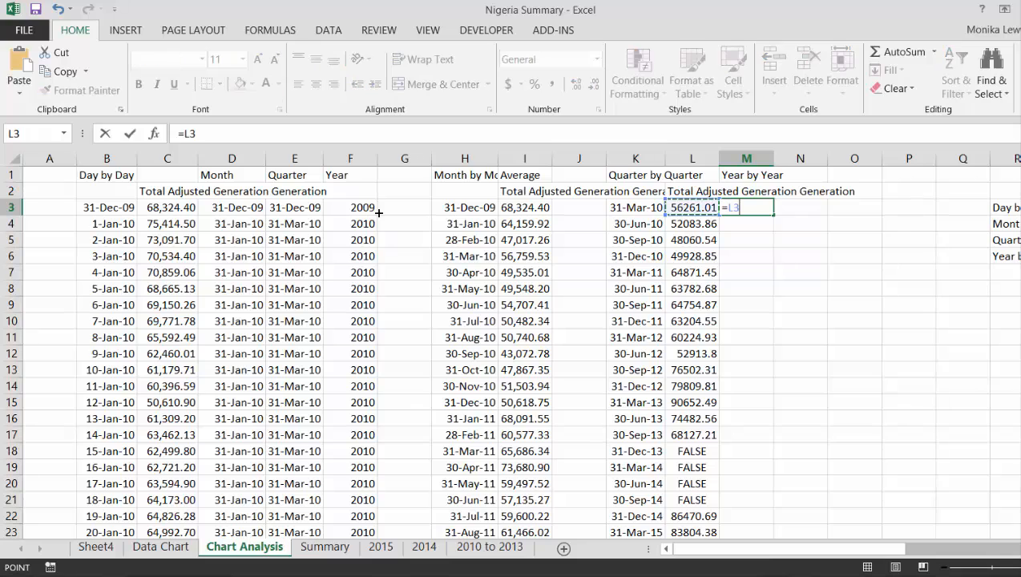
{"action": "key", "text": "Down"}
{"action": "key", "text": "Return"}
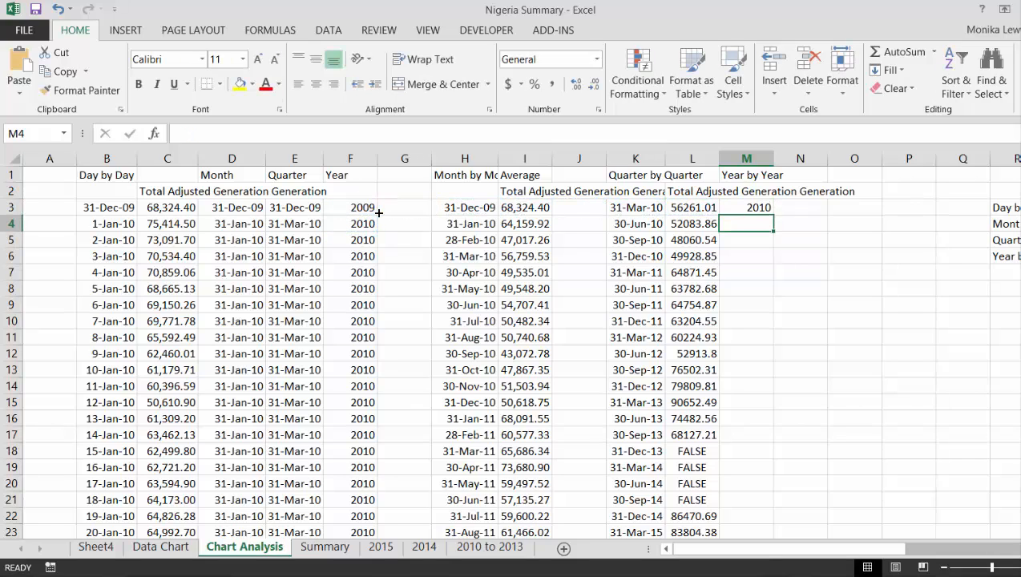
Enter =M3+1 in M4 and fill it down to M9 to list the following years.
{"action": "type", "text": "="}
{"action": "key", "text": "Up"}
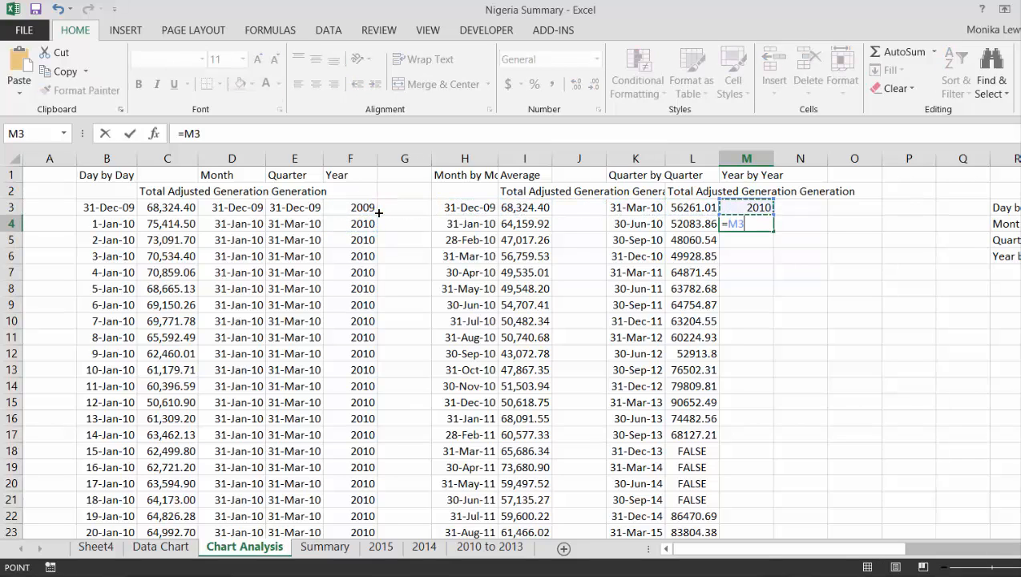
{"action": "type", "text": "+1"}
{"action": "key", "text": "Return"}
{"action": "key", "text": "Up"}
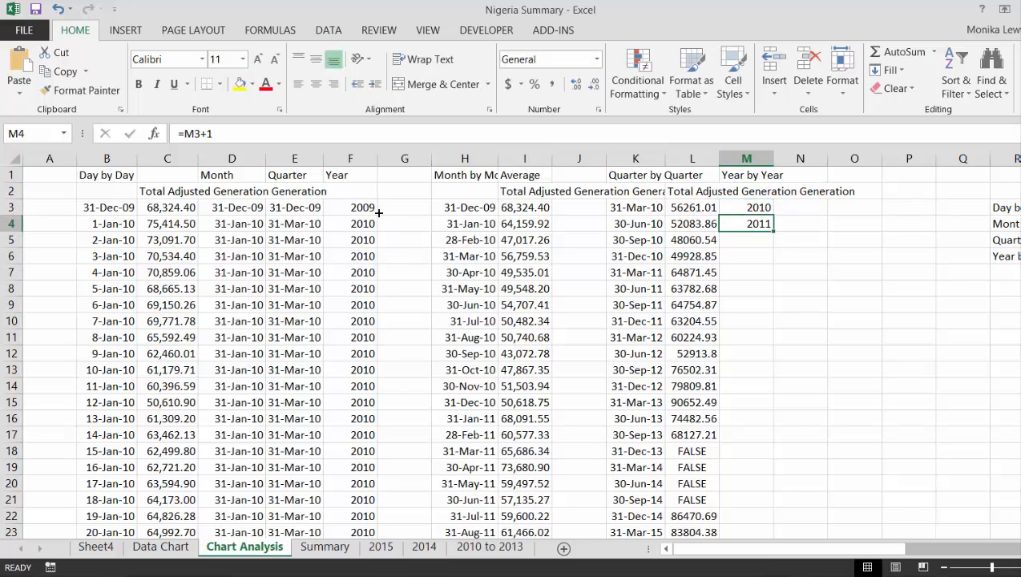
{"action": "key", "text": "shift+Down"}
{"action": "key", "text": "shift+Down"}
{"action": "key", "text": "shift+Down"}
{"action": "key", "text": "shift+Down"}
{"action": "key", "text": "shift+Down"}
{"action": "key", "text": "ctrl+d"}
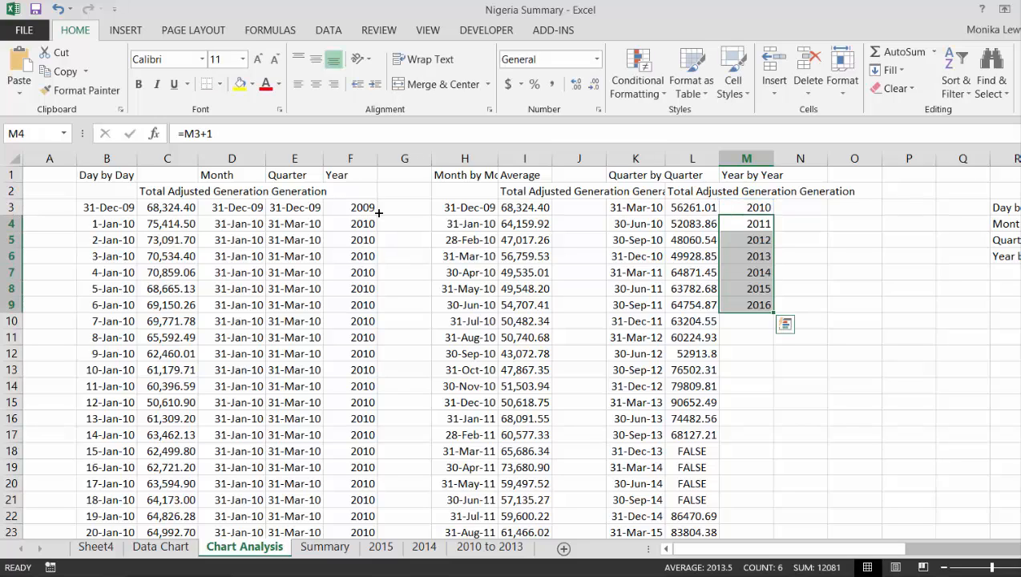
Clear the surplus year in M9 so the list ends at 2015.
{"action": "key", "text": "Down"}
{"action": "key", "text": "Down"}
{"action": "key", "text": "Down"}
{"action": "key", "text": "Down"}
{"action": "key", "text": "Down"}
{"action": "key", "text": "Delete"}
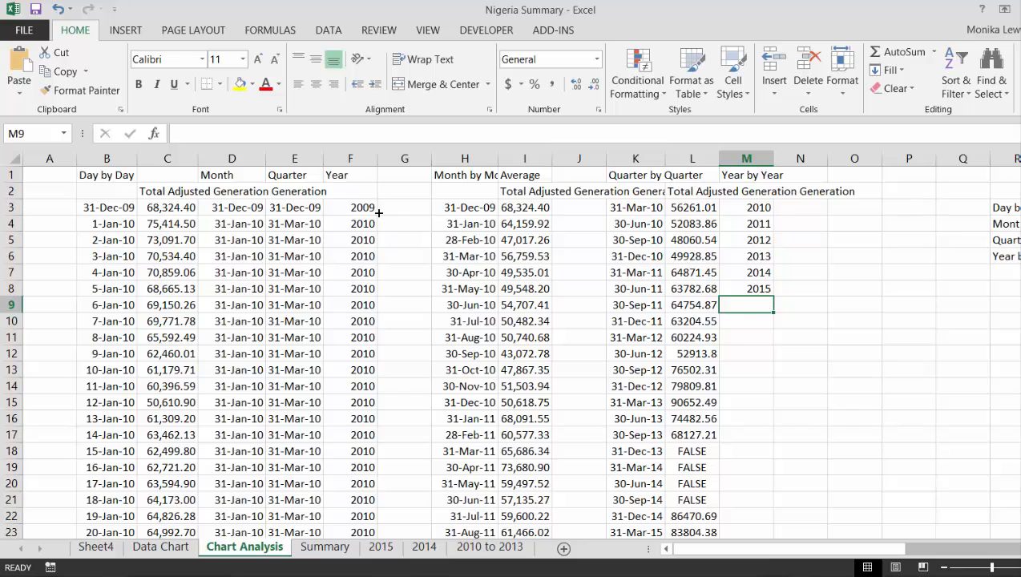
Average the daily generation per year with =AVERAGEIF(F:F,M3,C:C) in N3 and fill the formula down.
{"action": "key", "text": "Up"}
{"action": "key", "text": "Up"}
{"action": "key", "text": "Up"}
{"action": "key", "text": "Up"}
{"action": "key", "text": "Up"}
{"action": "key", "text": "Up"}
{"action": "key", "text": "Right"}
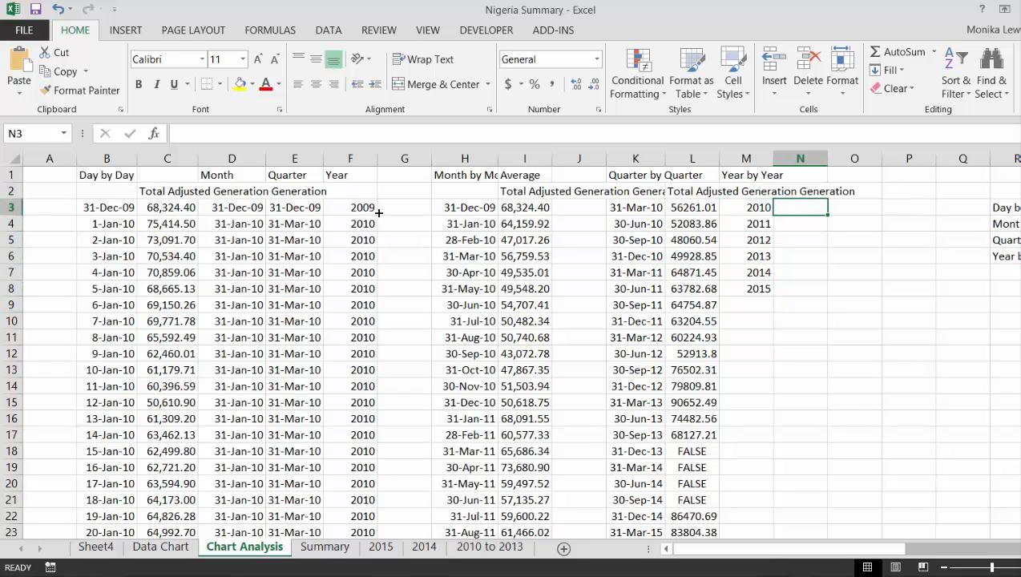
{"action": "type", "text": "=s"}
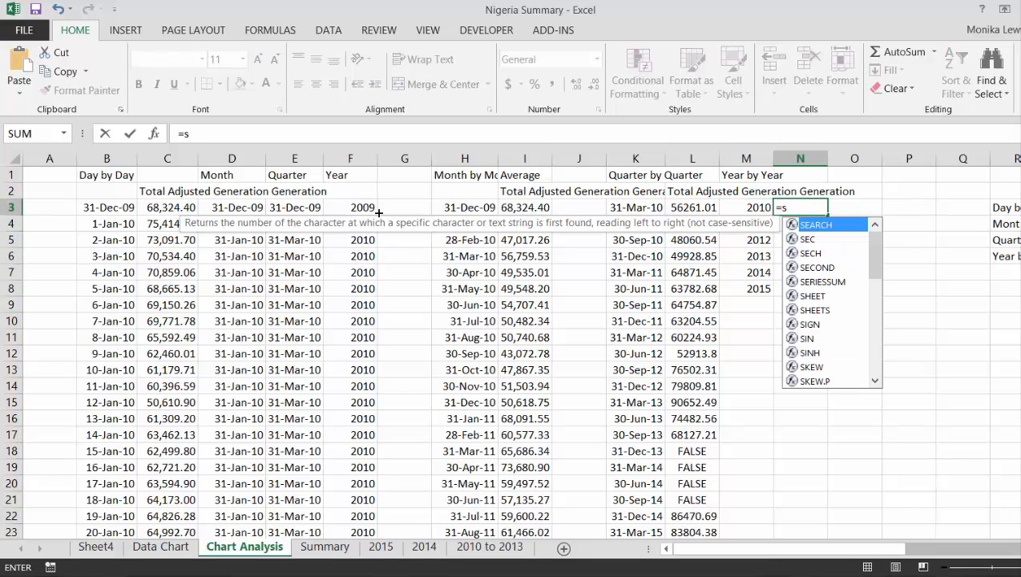
{"action": "key", "text": "BackSpace"}
{"action": "type", "text": "av"}
{"action": "key", "text": "Down"}
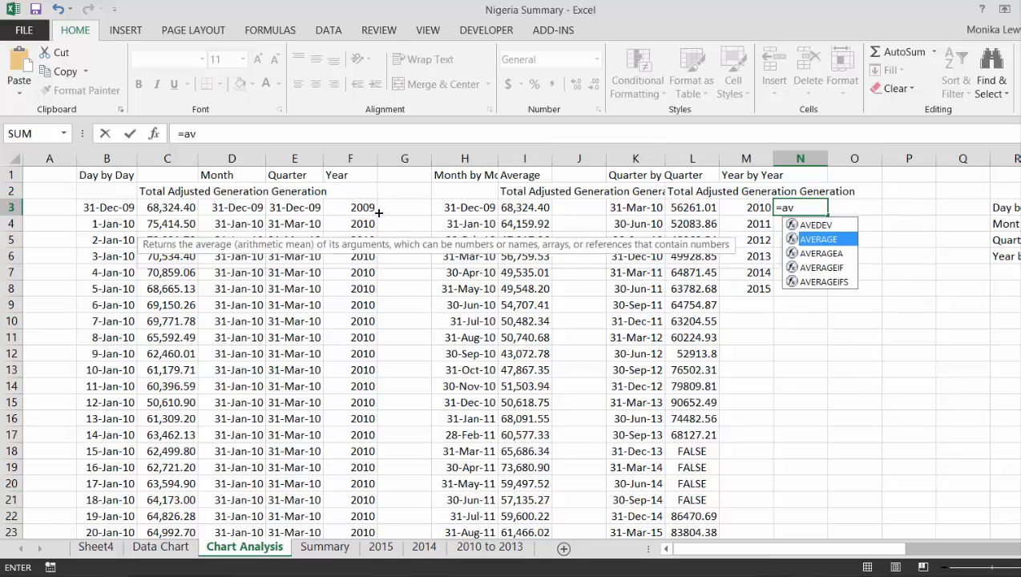
{"action": "key", "text": "Down"}
{"action": "key", "text": "Down"}
{"action": "key", "text": "Tab"}
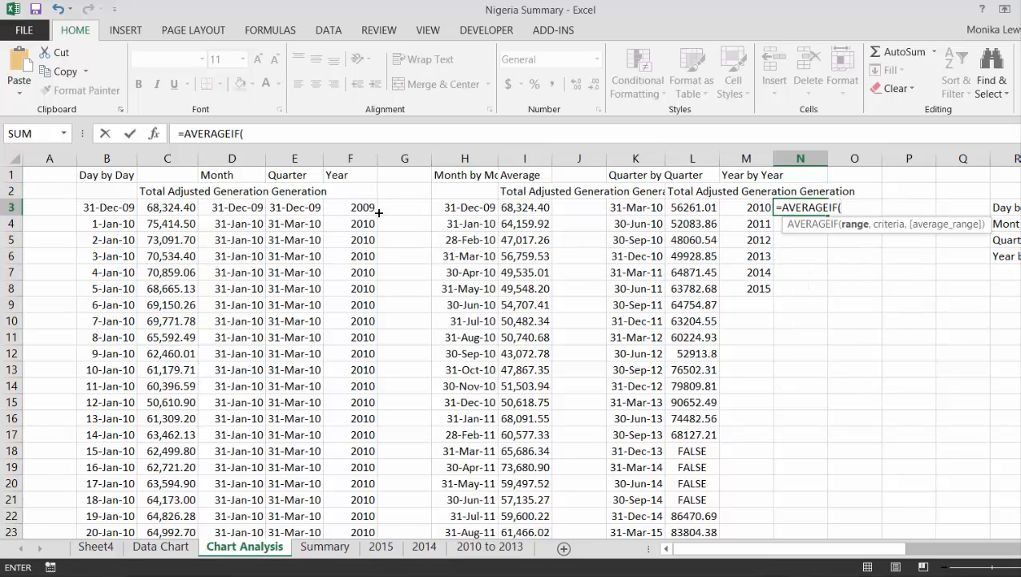
{"action": "left_click", "coordinate": [343, 156]}
{"action": "type", "text": ","}
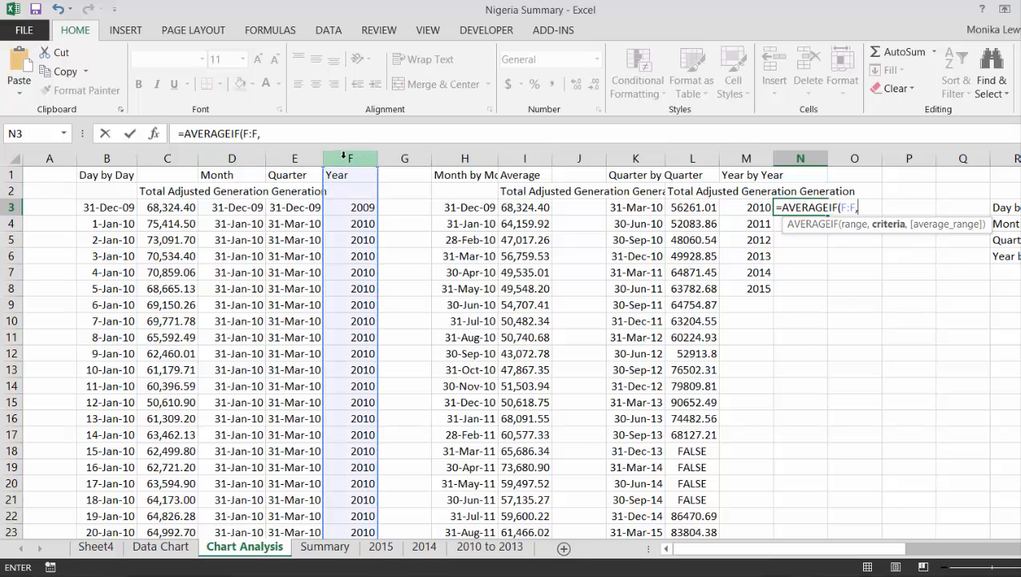
{"action": "key", "text": "Left"}
{"action": "type", "text": ","}
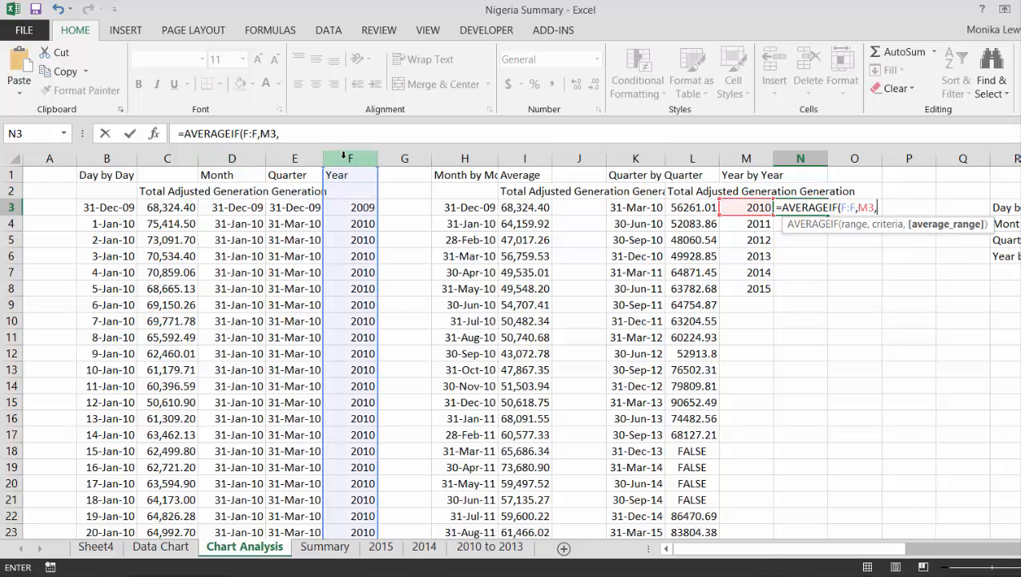
{"action": "left_click", "coordinate": [168, 154]}
{"action": "type", "text": ")"}
{"action": "key", "text": "Return"}
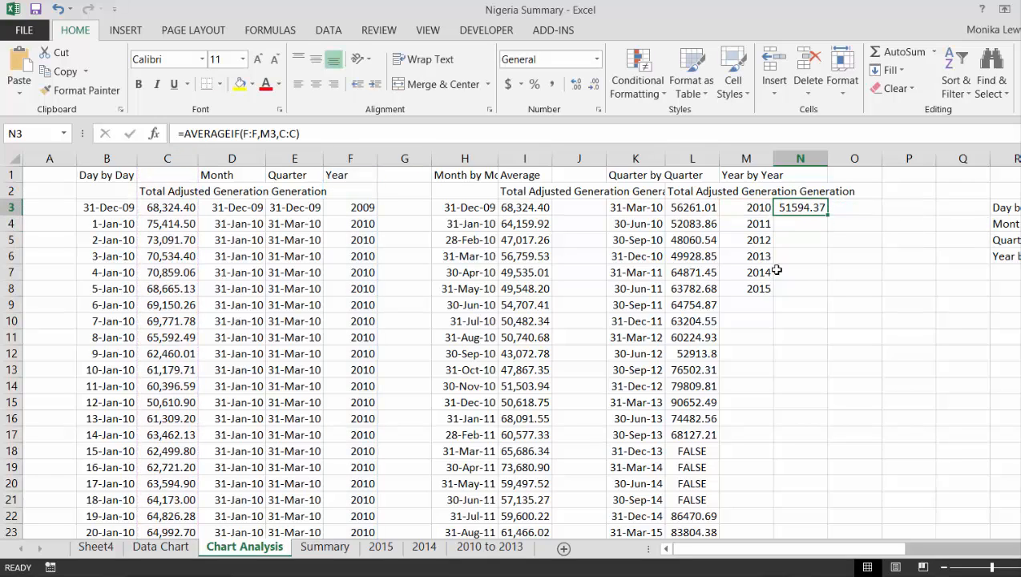
{"action": "double_click", "coordinate": [827, 217]}
Clear the surplus average formulas in N9:N25, below the 2015 row.
{"action": "key", "text": "Down"}
{"action": "key", "text": "Down"}
{"action": "key", "text": "Down"}
{"action": "key", "text": "Down"}
{"action": "key", "text": "Down"}
{"action": "key", "text": "Down"}
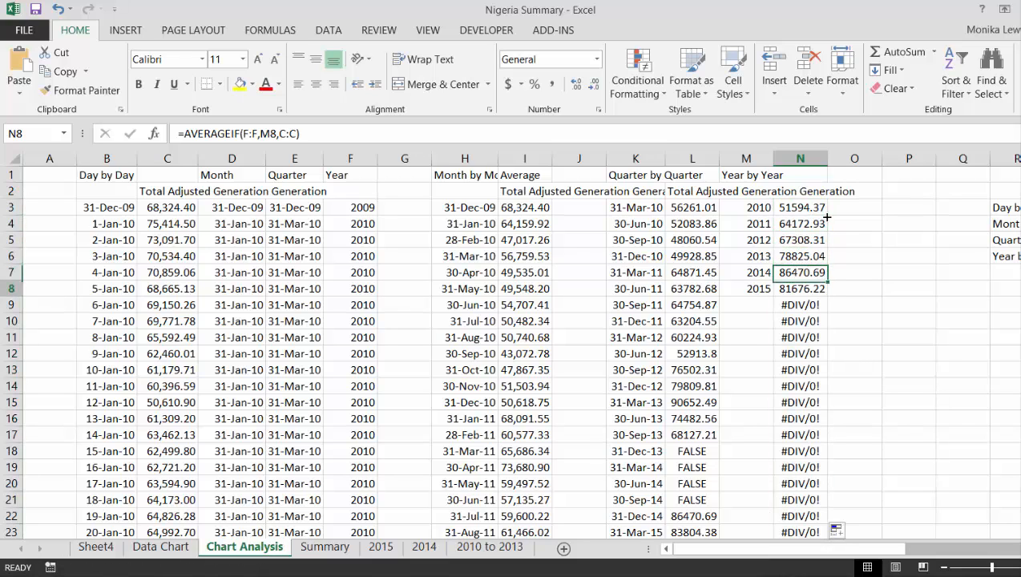
{"action": "key", "text": "shift+Down"}
{"action": "key", "text": "shift+Down"}
{"action": "key", "text": "shift+Down"}
{"action": "key", "text": "shift+Down"}
{"action": "key", "text": "shift+Down"}
{"action": "key", "text": "shift+Down"}
{"action": "key", "text": "shift+Down"}
{"action": "key", "text": "shift+Down"}
{"action": "key", "text": "shift+Down"}
{"action": "key", "text": "shift+Down"}
{"action": "key", "text": "shift+Down"}
{"action": "key", "text": "shift+Down"}
{"action": "key", "text": "shift+Down"}
{"action": "key", "text": "shift+Down"}
{"action": "key", "text": "shift+Down"}
{"action": "key", "text": "shift+Down"}
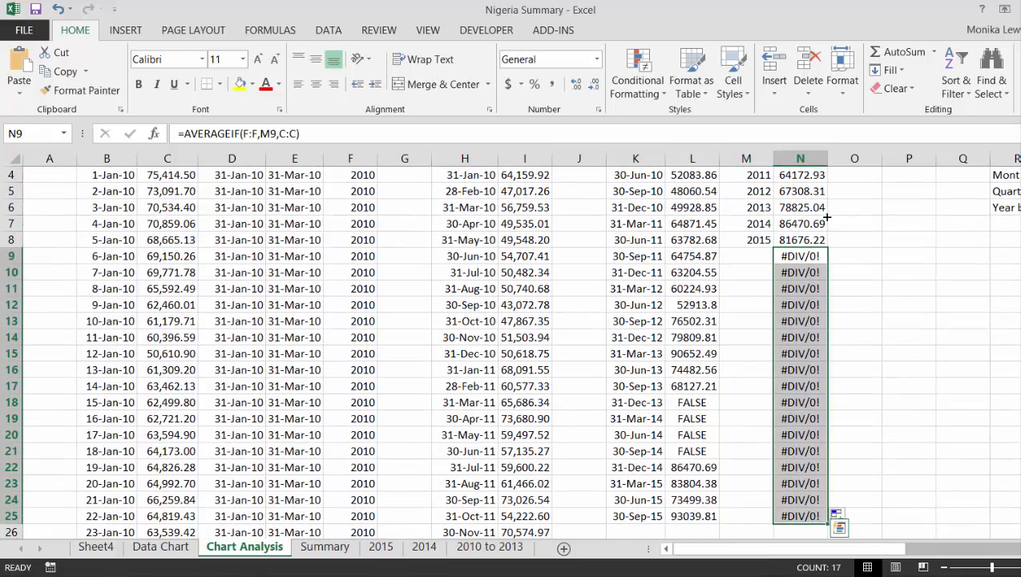
{"action": "key", "text": "Delete"}
Insert a blank column before the Year by Year table in column M.
{"action": "key", "text": "Up"}
{"action": "key", "text": "Up"}
{"action": "key", "text": "Up"}
{"action": "key", "text": "Up"}
{"action": "key", "text": "Up"}
{"action": "key", "text": "Up"}
{"action": "key", "text": "Up"}
{"action": "key", "text": "Up"}
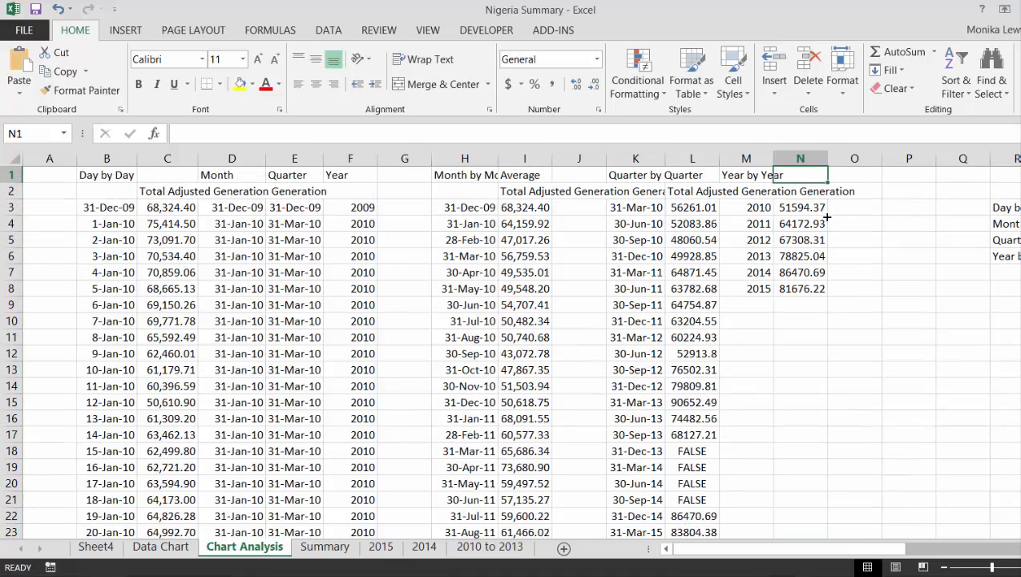
{"action": "key", "text": "Left"}
{"action": "key", "text": "ctrl+space"}
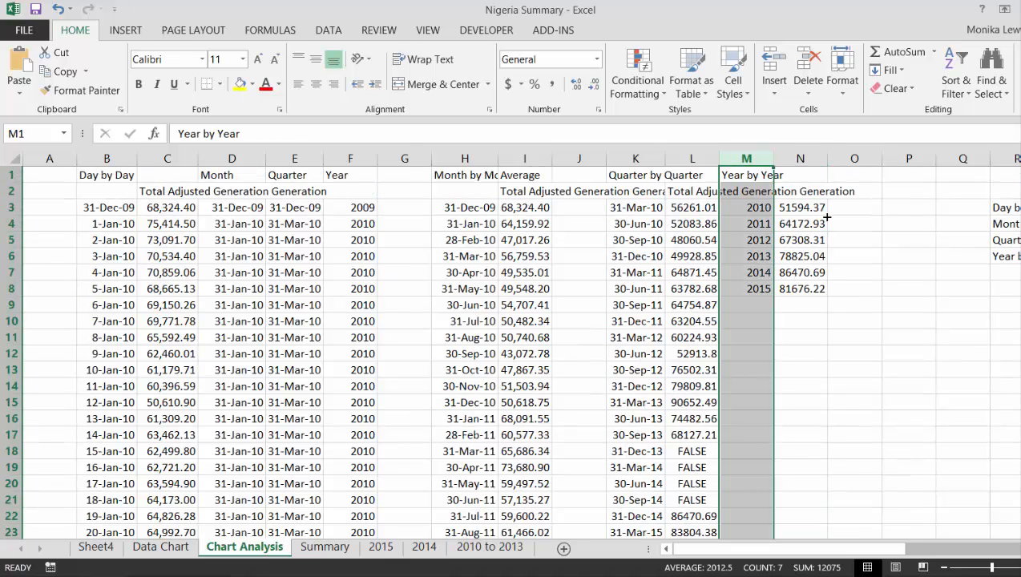
{"action": "key", "text": "ctrl+shift+plus"}
Link cell O2 to the generation heading in L2 so the yearly averages carry the same title.
{"action": "key", "text": "Left"}
{"action": "key", "text": "Left"}
{"action": "key", "text": "Right"}
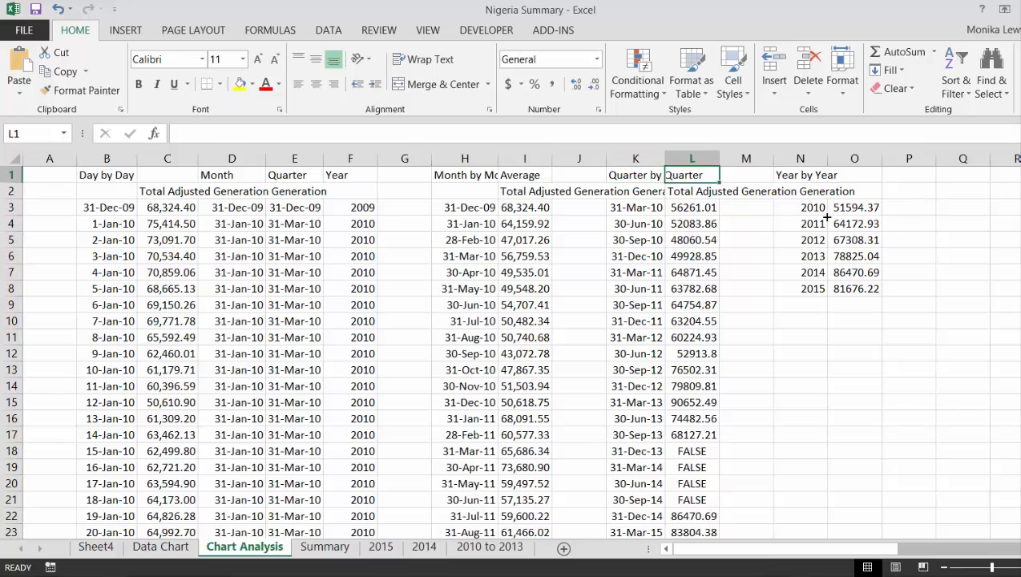
{"action": "key", "text": "Right"}
{"action": "key", "text": "Right"}
{"action": "key", "text": "Down"}
{"action": "key", "text": "Right"}
{"action": "type", "text": "="}
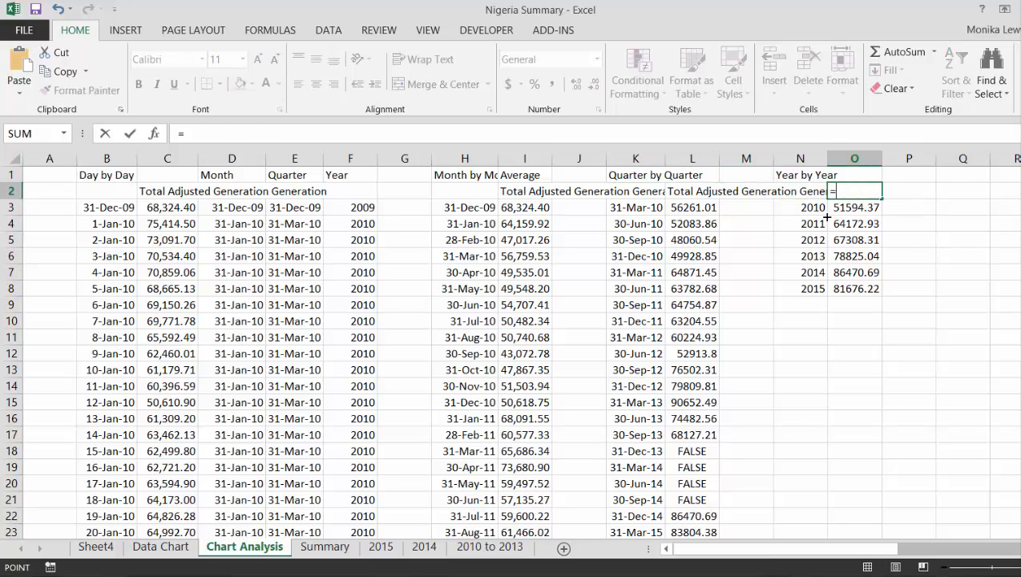
{"action": "key", "text": "Left"}
{"action": "key", "text": "Left"}
{"action": "key", "text": "Left"}
{"action": "key", "text": "Return"}
{"action": "key", "text": "Left"}
{"action": "key", "text": "Down"}
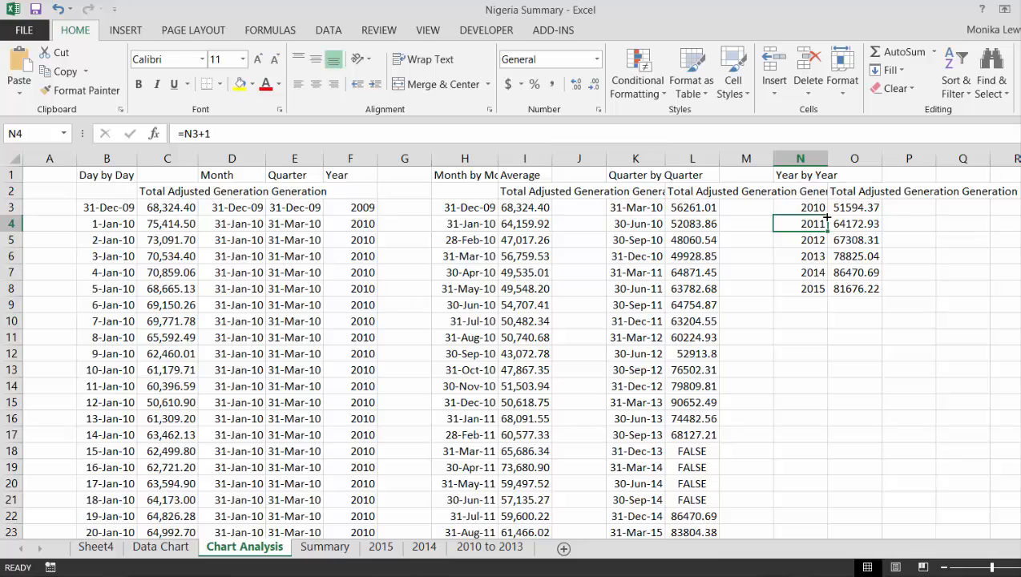
Switch to the Data Chart sheet to view the daily generation chart.
{"action": "key", "text": "ctrl+Page_Up"}
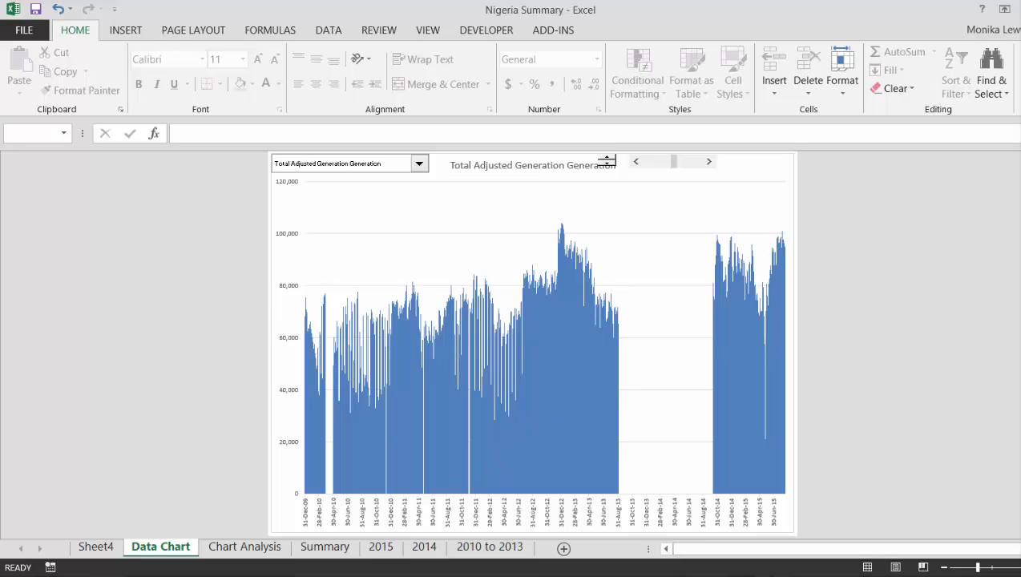
{"action": "left_click", "coordinate": [922, 576]}
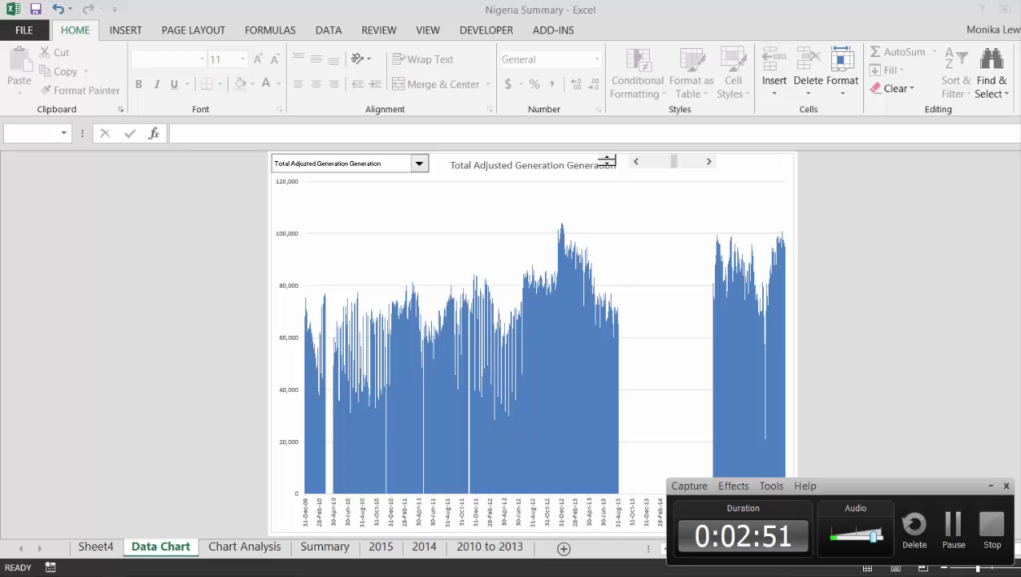
{"action": "left_click", "coordinate": [954, 525]}
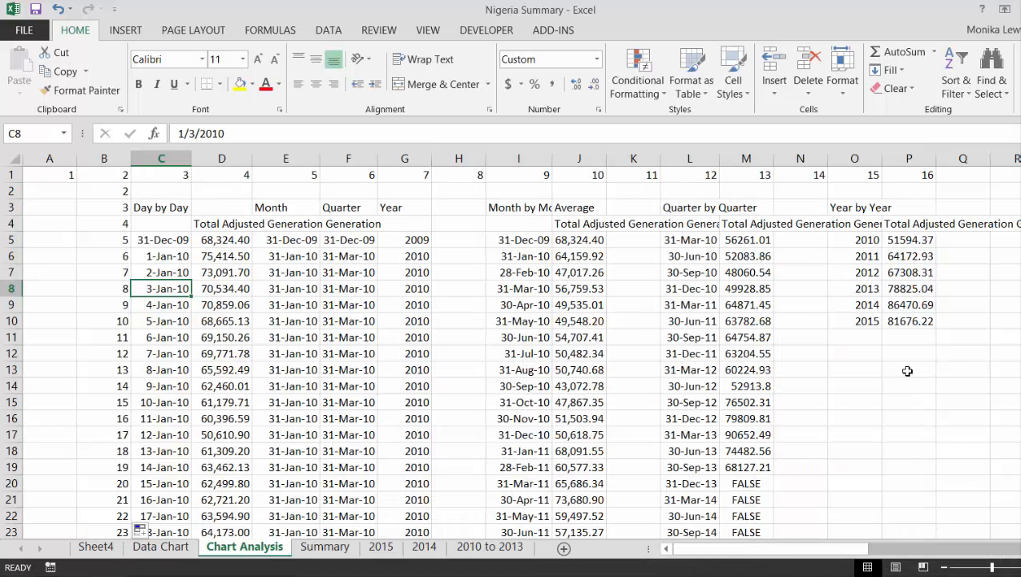
Examine the day, month, quarter and year charting options and their column numbers in T5:U8 of the Chart Analysis sheet.
{"action": "key", "text": "Right"}
{"action": "key", "text": "Right"}
{"action": "key", "text": "Right"}
{"action": "key", "text": "Right"}
{"action": "key", "text": "Right"}
{"action": "key", "text": "Right"}
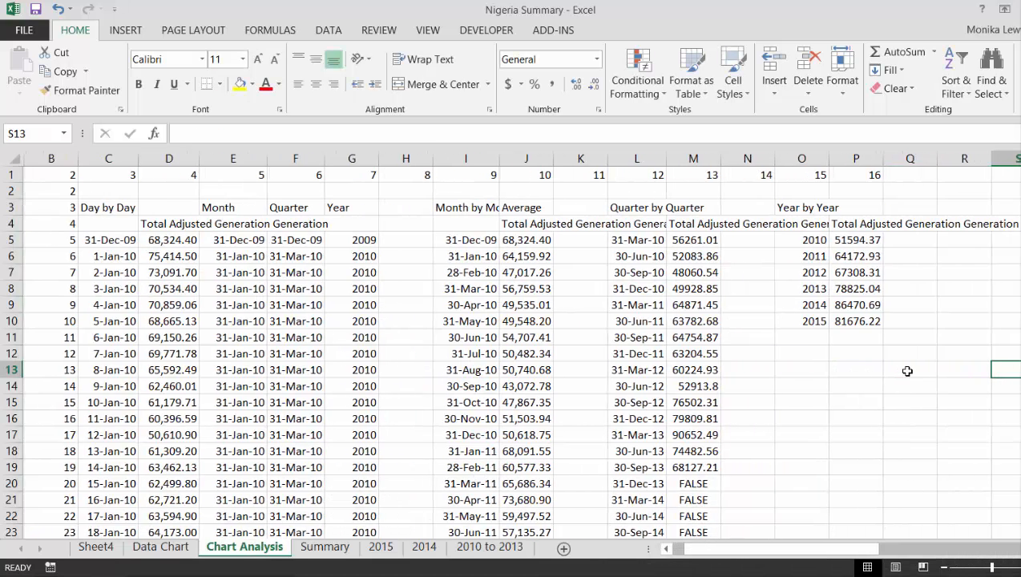
{"action": "key", "text": "Left"}
{"action": "key", "text": "Up"}
{"action": "key", "text": "Up"}
{"action": "key", "text": "Up"}
{"action": "key", "text": "Up"}
{"action": "key", "text": "Up"}
{"action": "key", "text": "Up"}
{"action": "key", "text": "Up"}
{"action": "key", "text": "Up"}
{"action": "key", "text": "Up"}
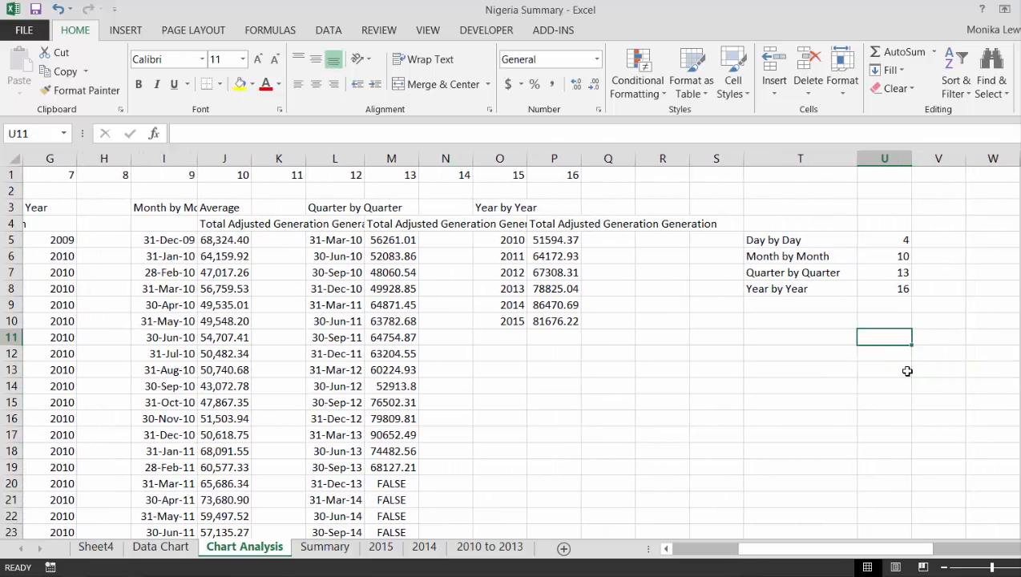
{"action": "key", "text": "Left"}
{"action": "key", "text": "Down"}
{"action": "key", "text": "Left"}
{"action": "key", "text": "Right"}
{"action": "key", "text": "Right"}
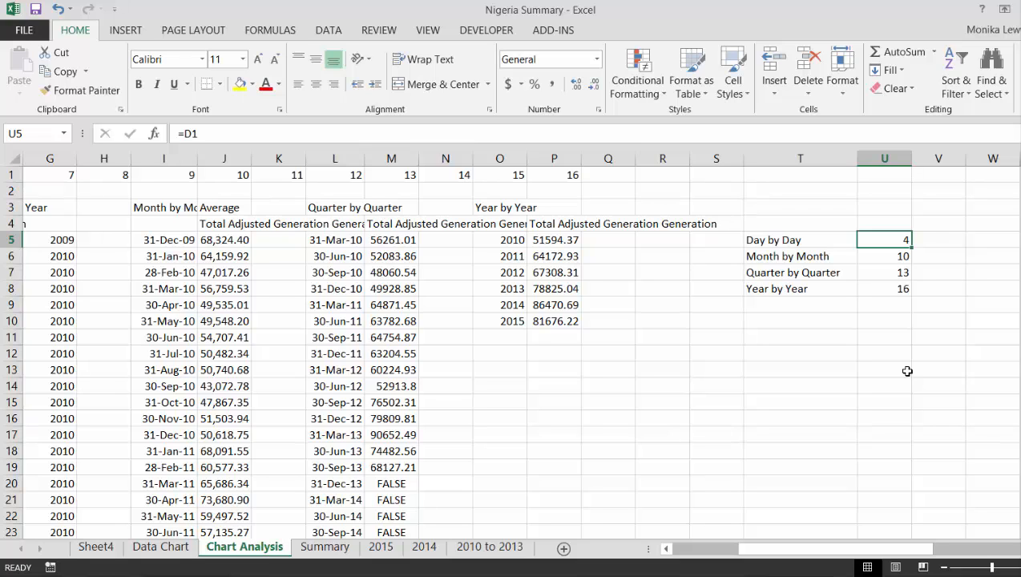
Delete the broken defined name NA from the workbook.
{"action": "key", "text": "ctrl+F3"}
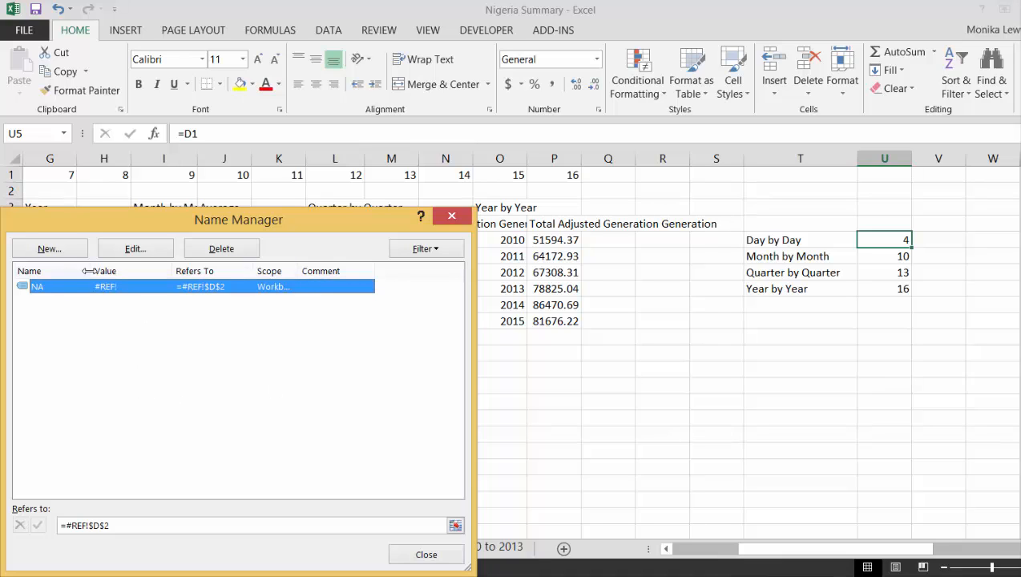
{"action": "left_click", "coordinate": [220, 251]}
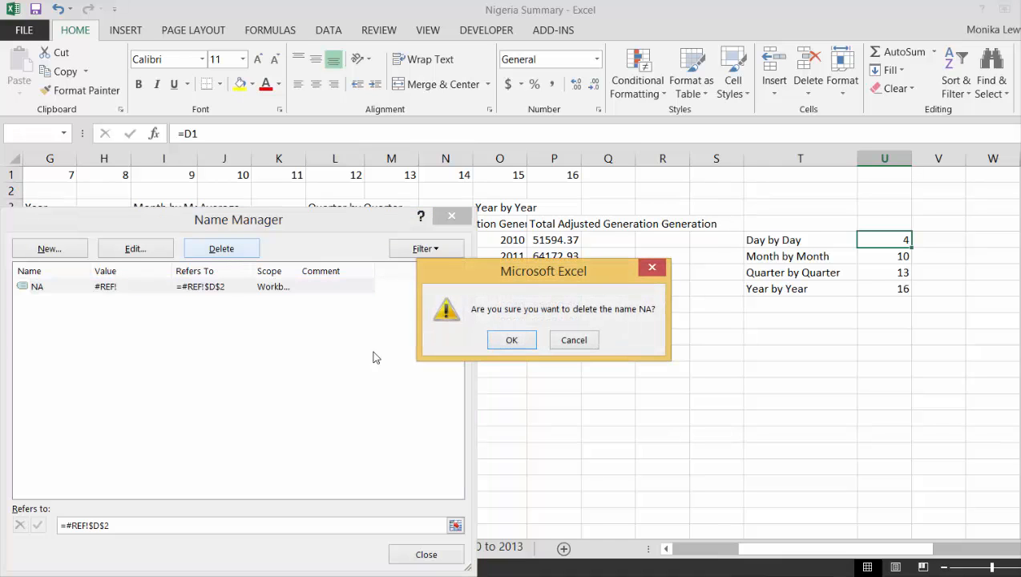
{"action": "left_click", "coordinate": [521, 343]}
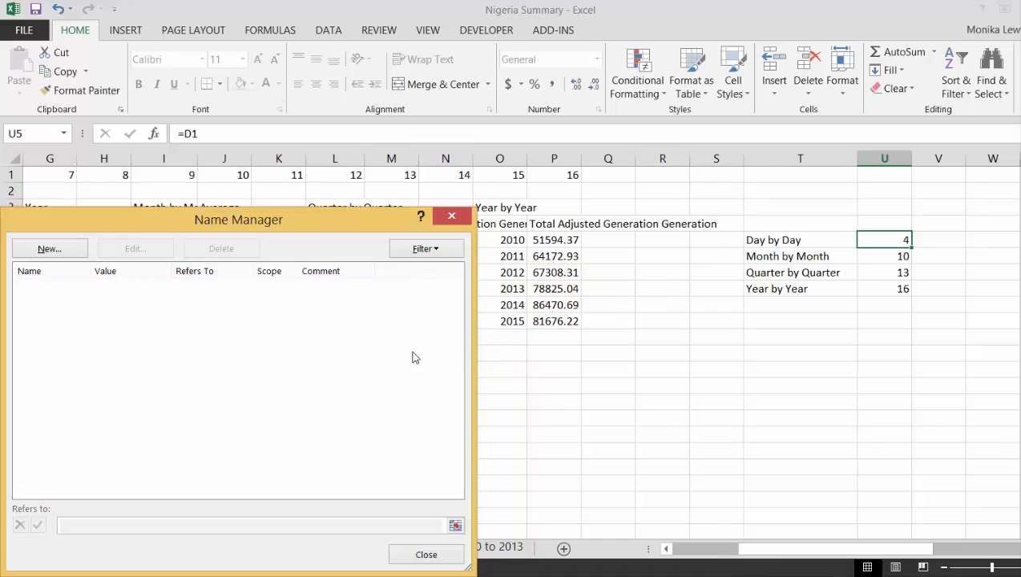
Define a workbook name graph that refers to =OFFSET('Chart Analysis'!$A$1,4,3,100,1).
{"action": "left_click", "coordinate": [40, 250]}
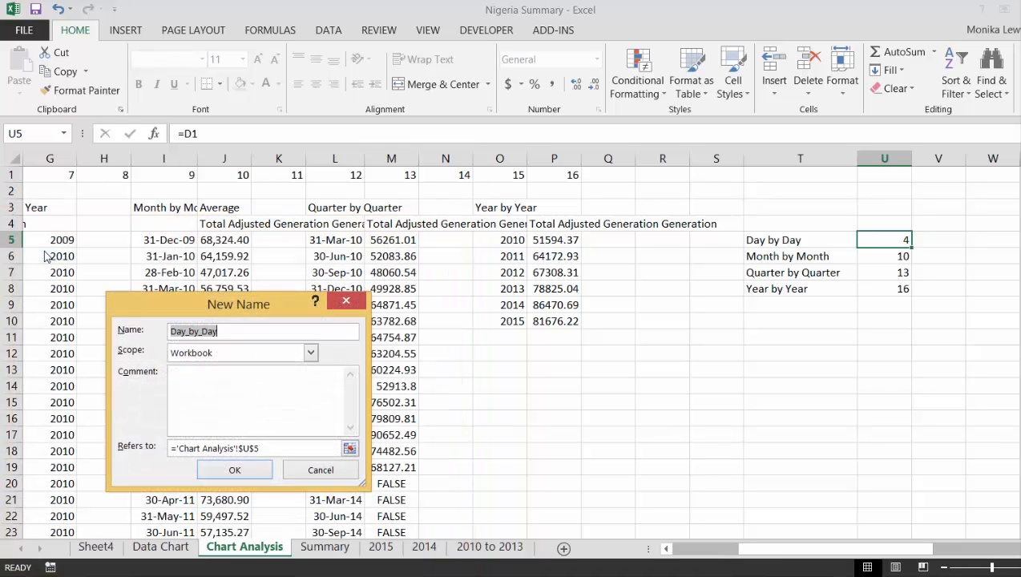
{"action": "type", "text": "graph"}
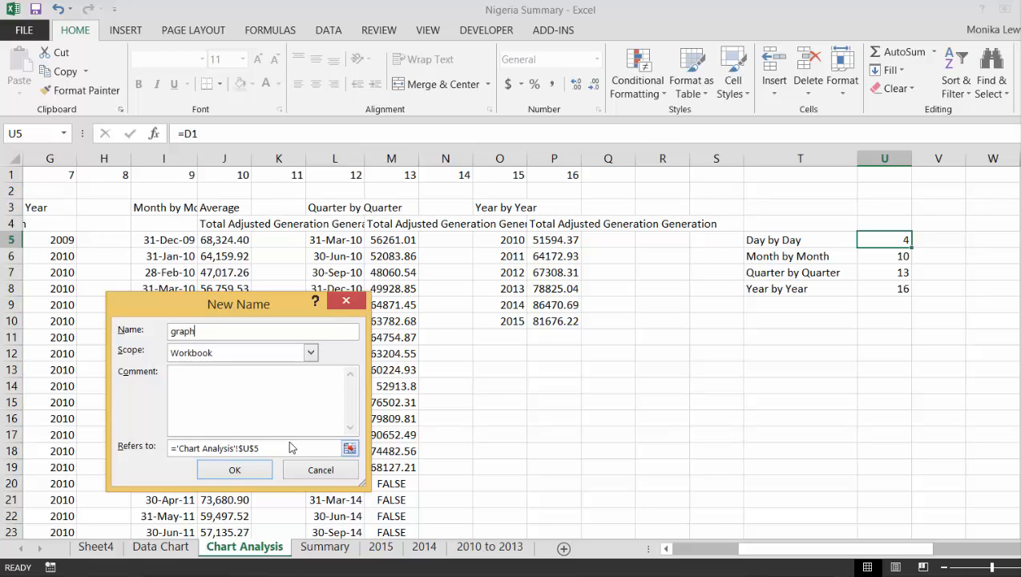
{"action": "left_click", "coordinate": [350, 451]}
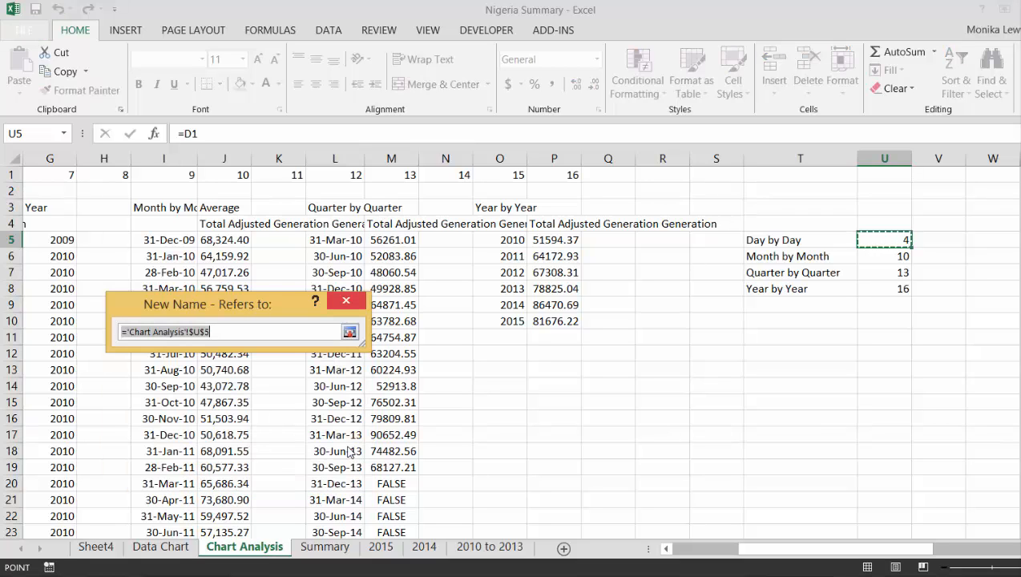
{"action": "key", "text": "BackSpace"}
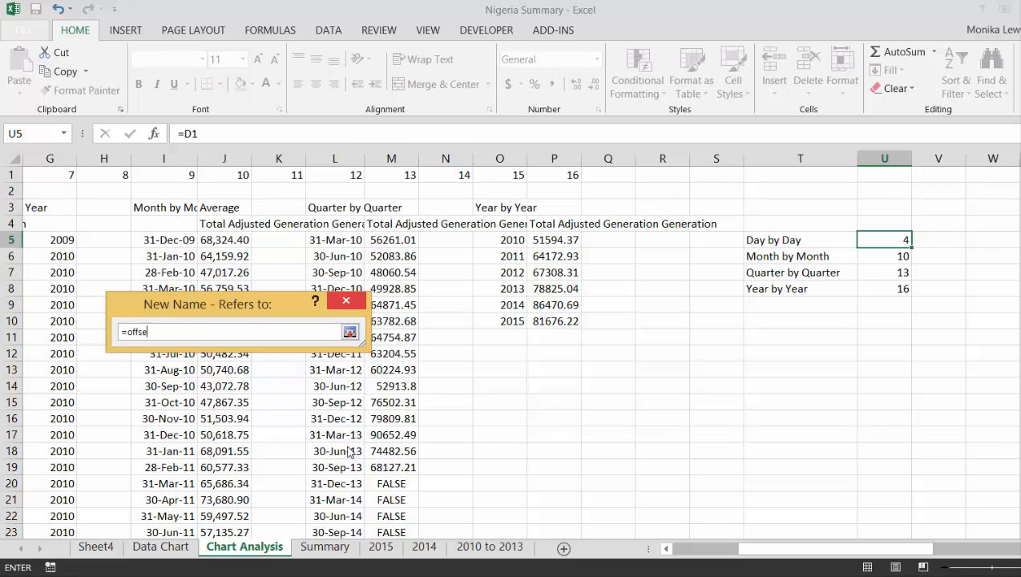
{"action": "type", "text": "=offset("}
{"action": "key", "text": "Left"}
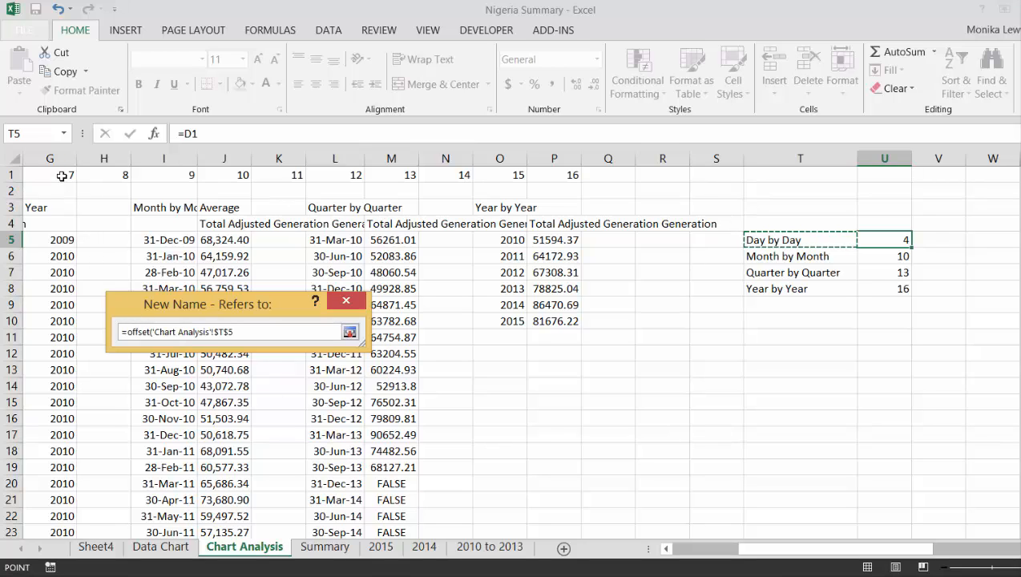
{"action": "left_click", "coordinate": [62, 175]}
{"action": "key", "text": "Left"}
{"action": "key", "text": "Left"}
{"action": "key", "text": "Left"}
{"action": "key", "text": "Left"}
{"action": "key", "text": "Left"}
{"action": "key", "text": "Left"}
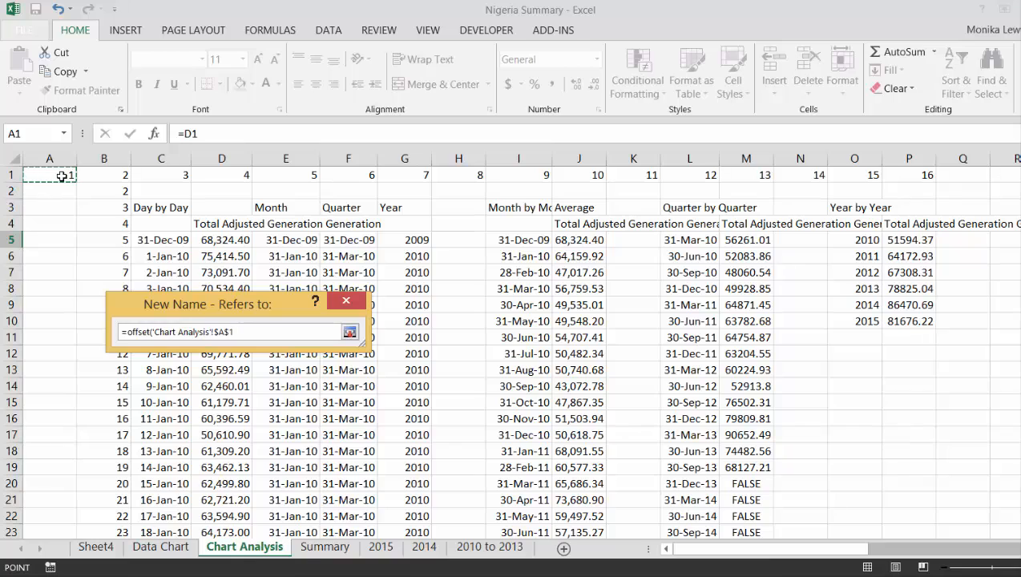
{"action": "type", "text": ",4,3,100,1"}
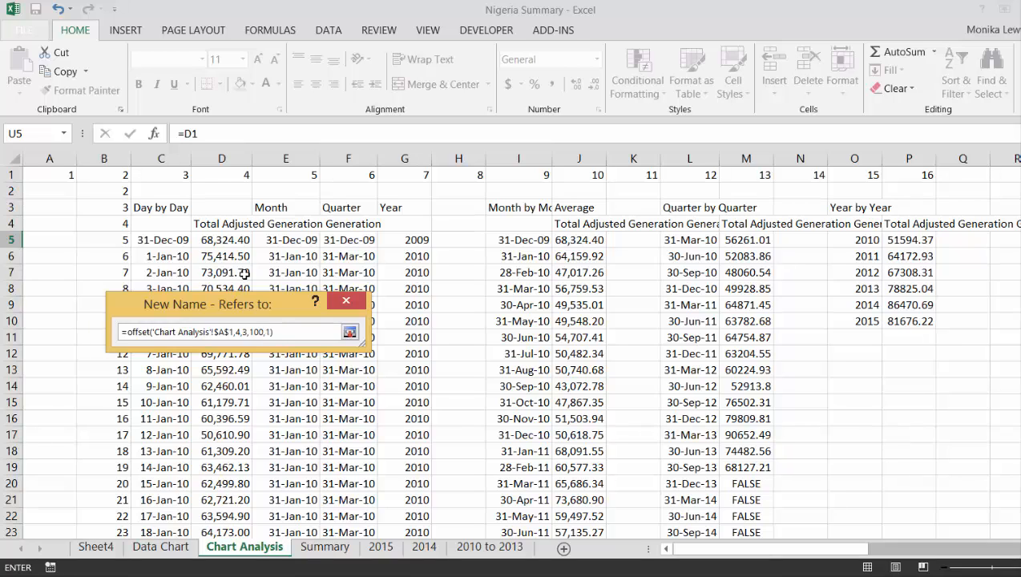
{"action": "key", "text": "Return"}
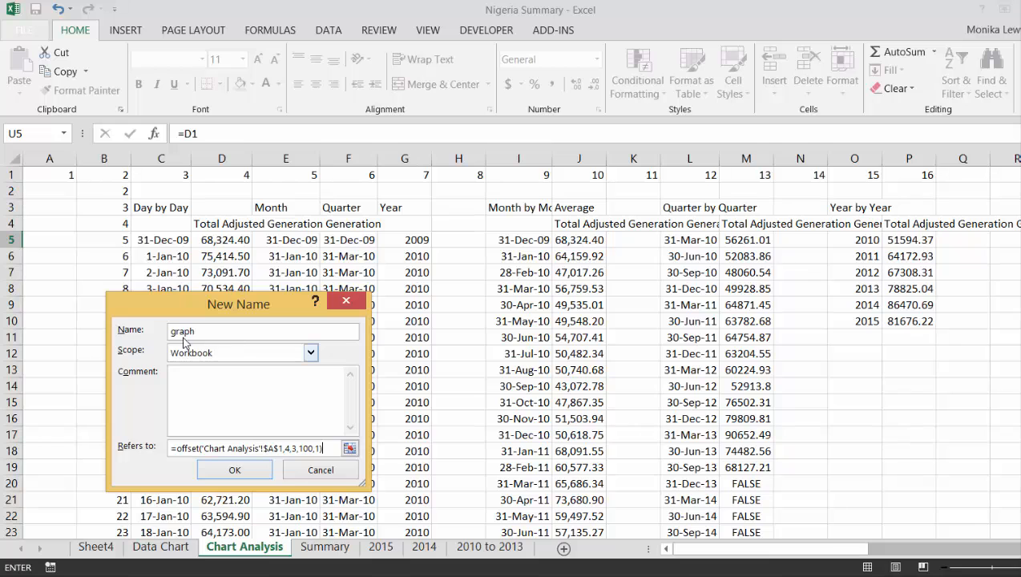
{"action": "left_click", "coordinate": [230, 472]}
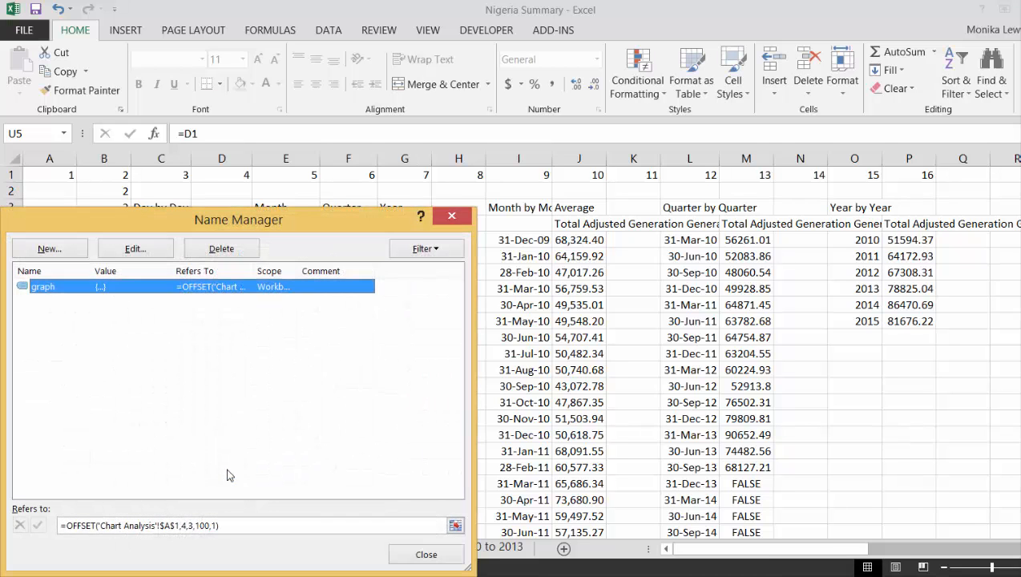
{"action": "left_click", "coordinate": [424, 554]}
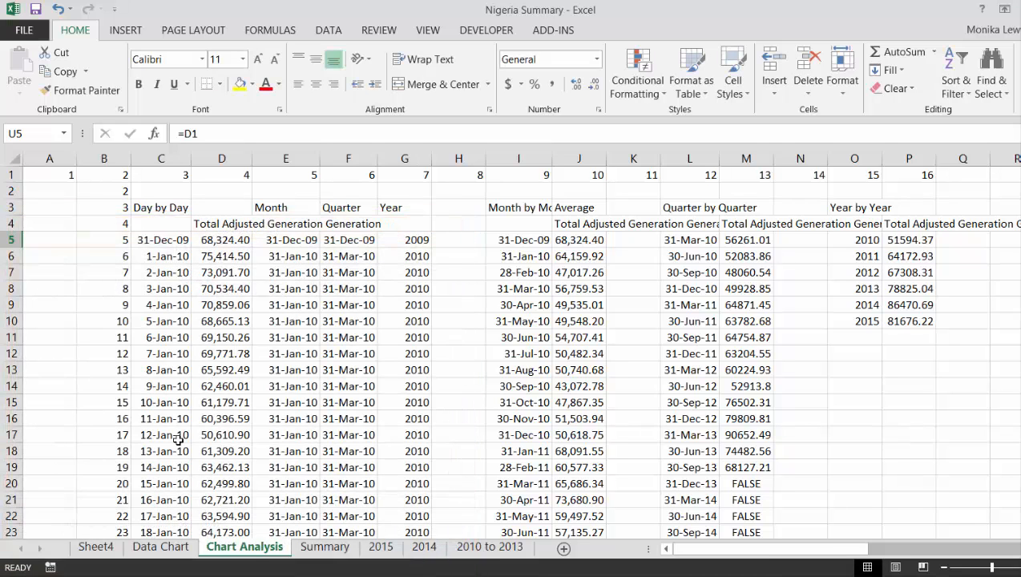
On the Data Chart sheet, set the generation series values to the defined name ='Chart Analysis'!graph.
{"action": "left_click", "coordinate": [160, 547]}
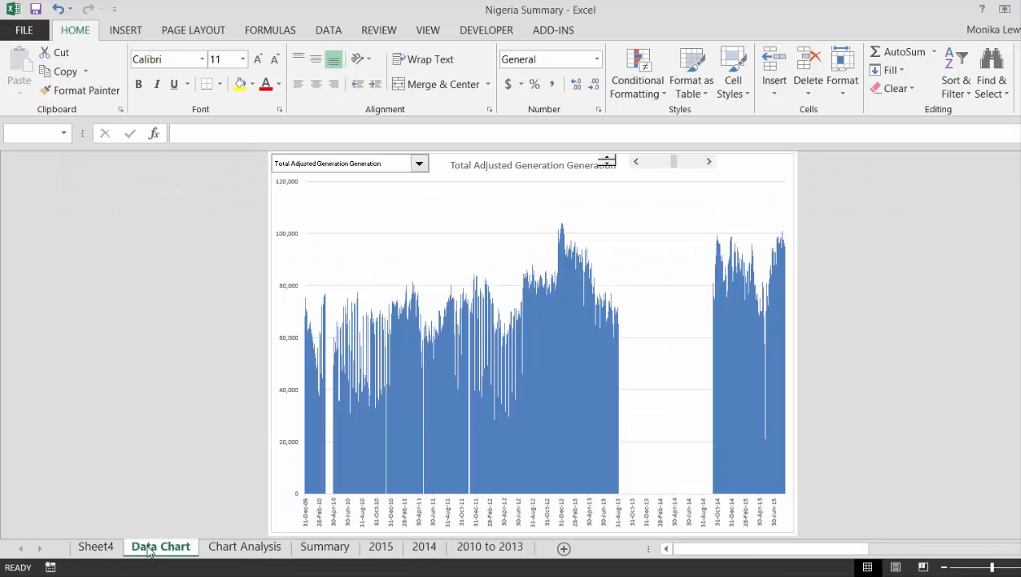
{"action": "right_click", "coordinate": [426, 219]}
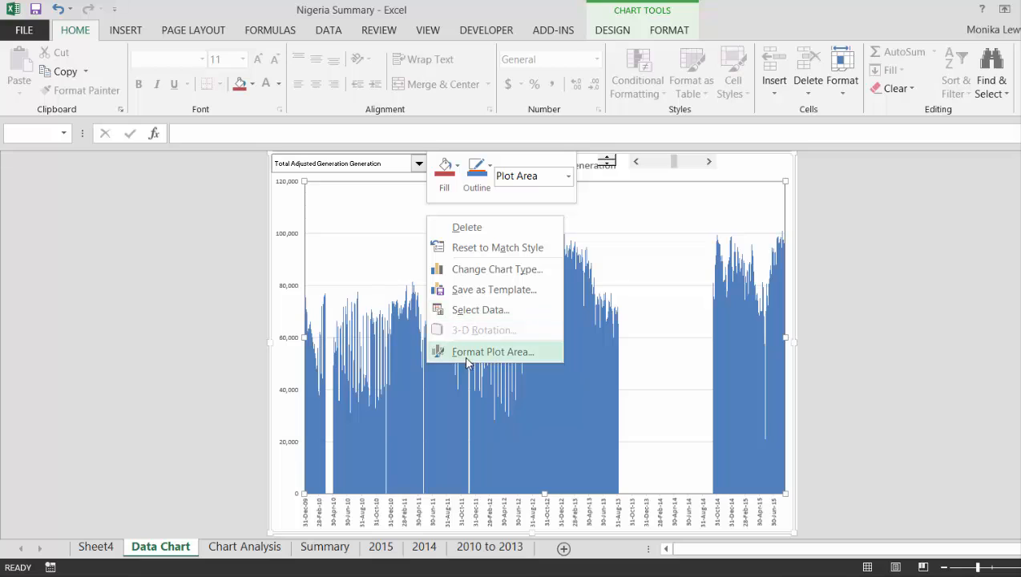
{"action": "left_click", "coordinate": [481, 311]}
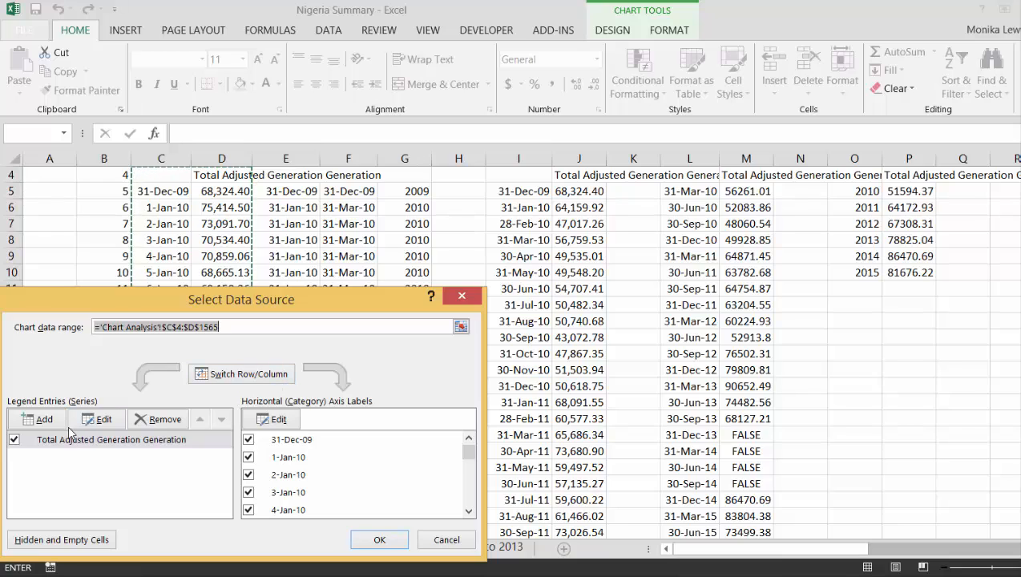
{"action": "left_click", "coordinate": [97, 419]}
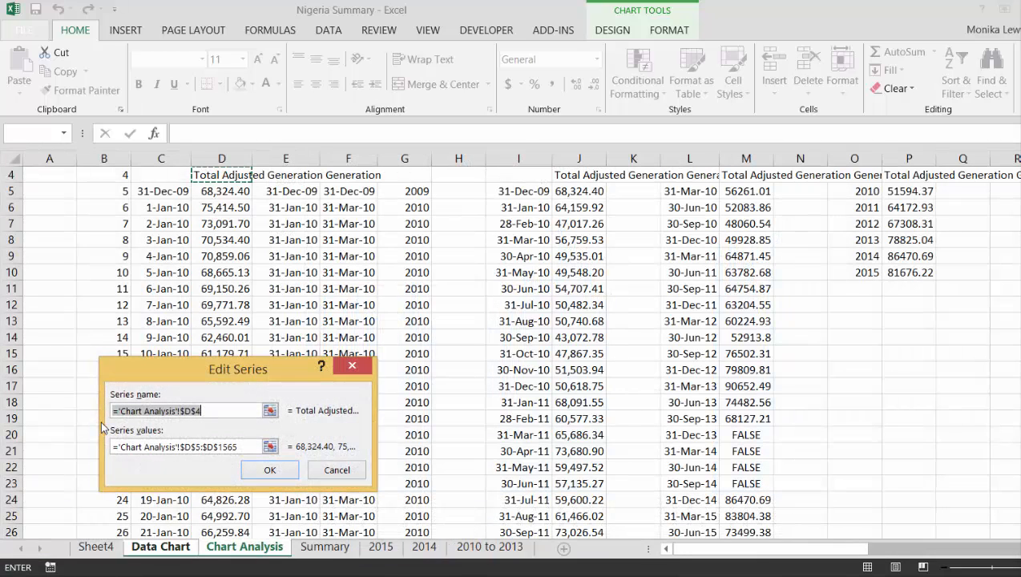
{"action": "left_click", "coordinate": [250, 447]}
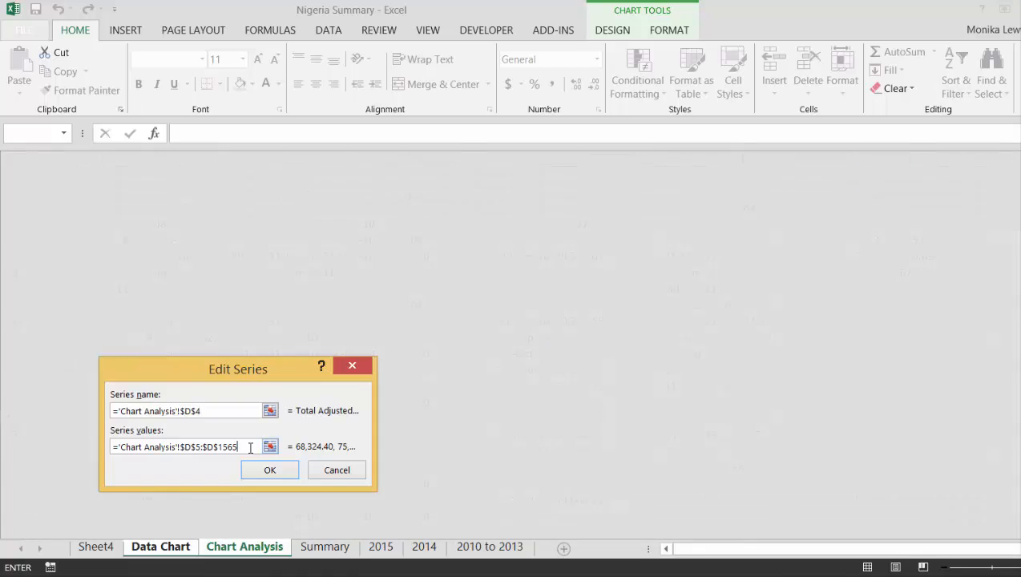
{"action": "key", "text": "BackSpace"}
{"action": "key", "text": "BackSpace"}
{"action": "key", "text": "BackSpace"}
{"action": "key", "text": "BackSpace"}
{"action": "key", "text": "BackSpace"}
{"action": "key", "text": "BackSpace"}
{"action": "key", "text": "BackSpace"}
{"action": "key", "text": "BackSpace"}
{"action": "key", "text": "BackSpace"}
{"action": "key", "text": "BackSpace"}
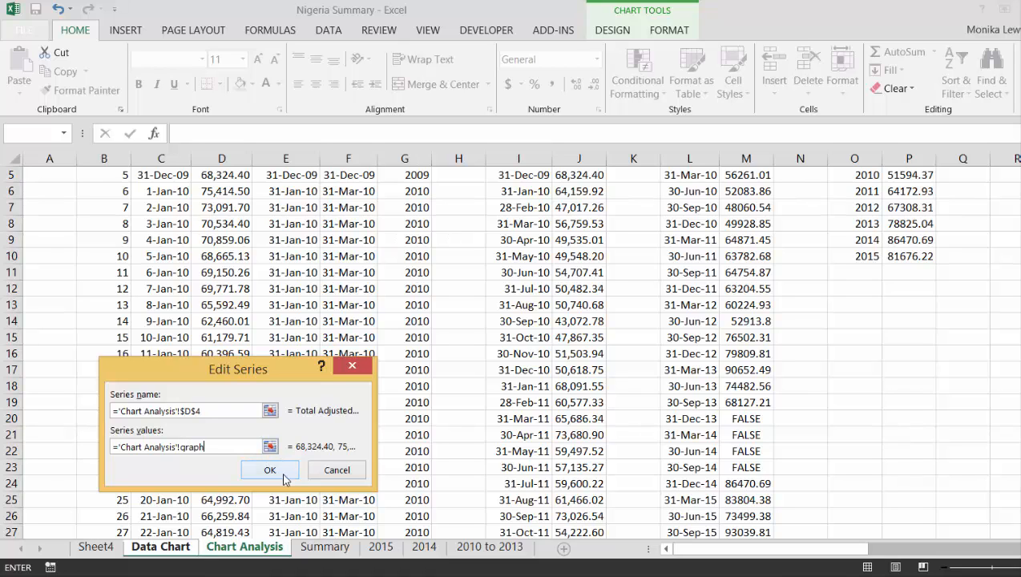
{"action": "left_click", "coordinate": [270, 471]}
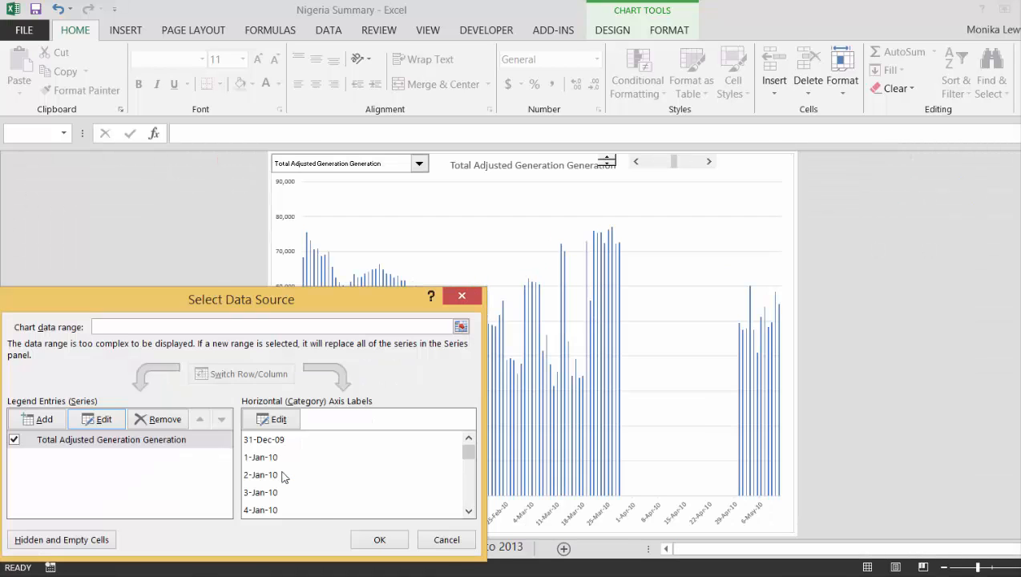
{"action": "left_click", "coordinate": [378, 542]}
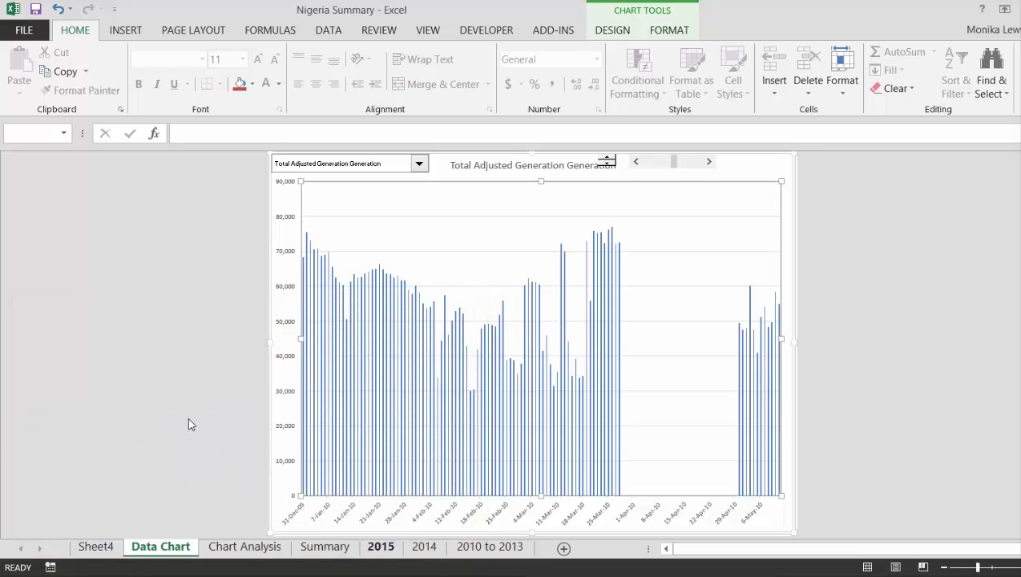
{"action": "left_click", "coordinate": [202, 337]}
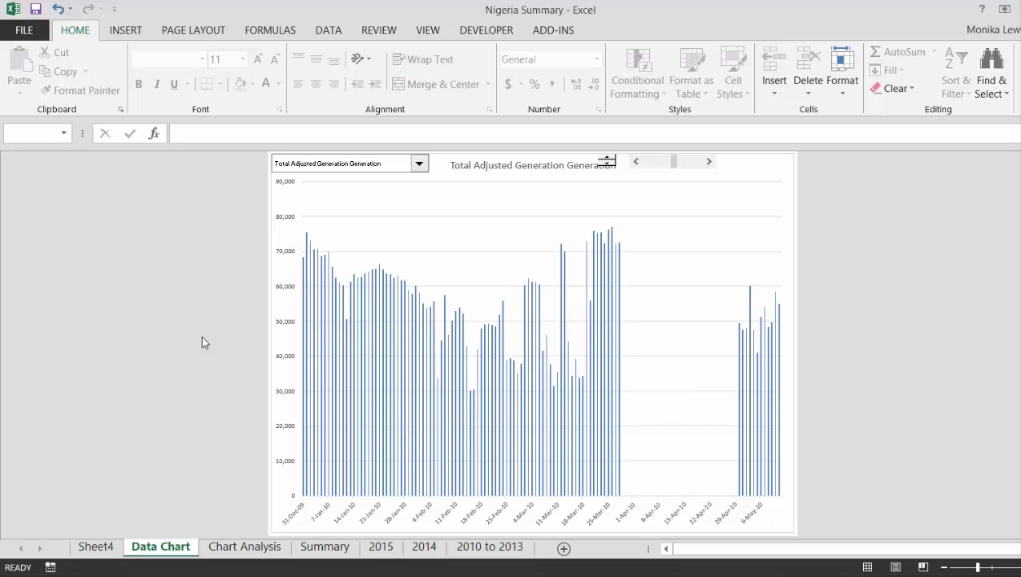
Change the chart's horizontal axis type to Text axis.
{"action": "right_click", "coordinate": [397, 517]}
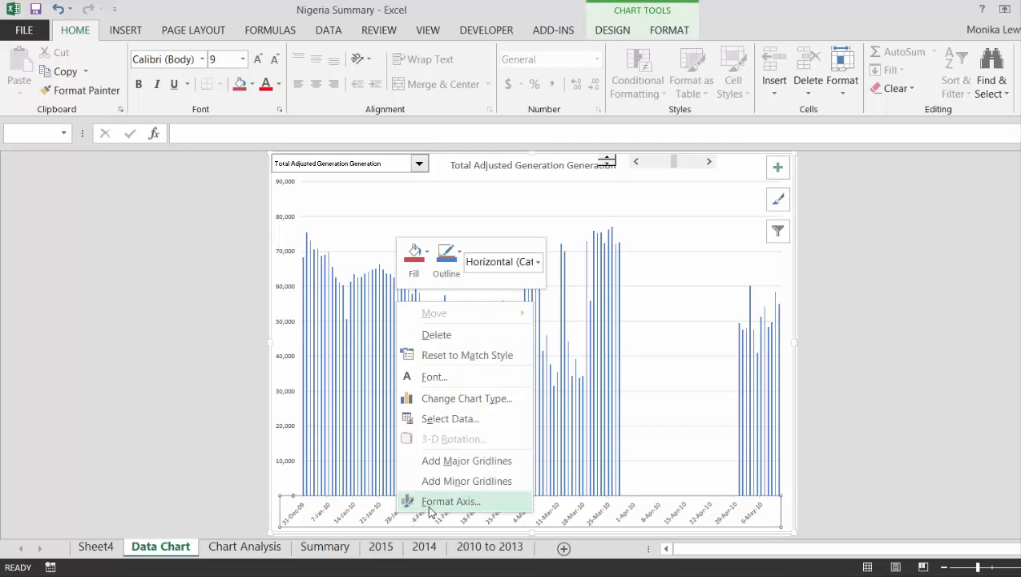
{"action": "left_click", "coordinate": [449, 501]}
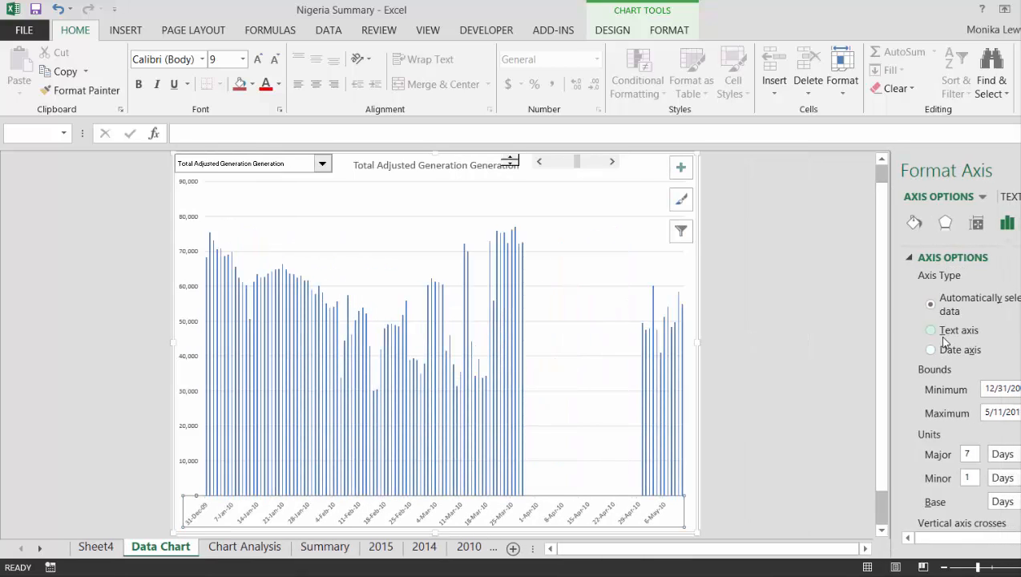
{"action": "left_click", "coordinate": [932, 330]}
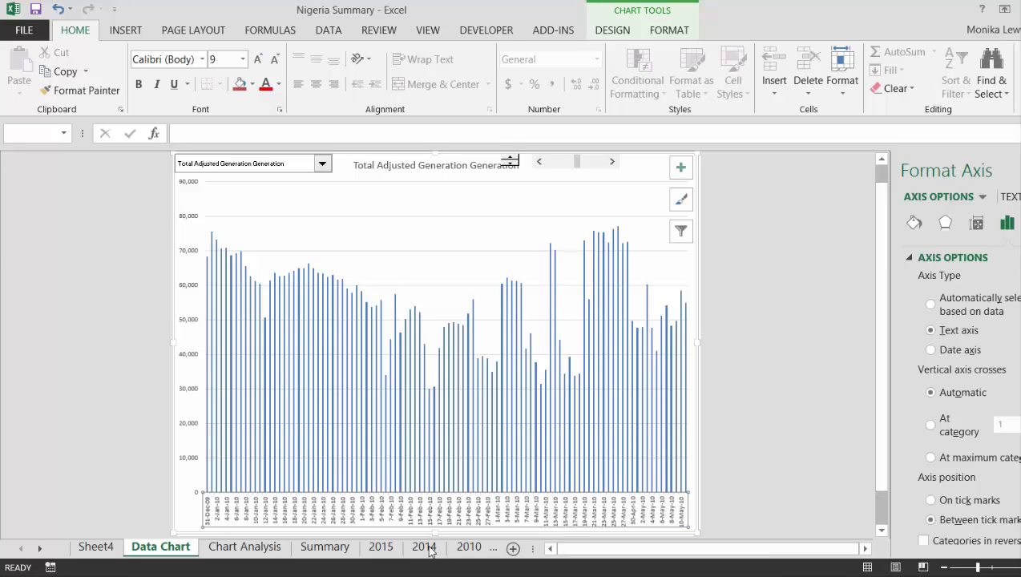
Return to the Chart Analysis sheet and close the formatting pane.
{"action": "left_click", "coordinate": [271, 553]}
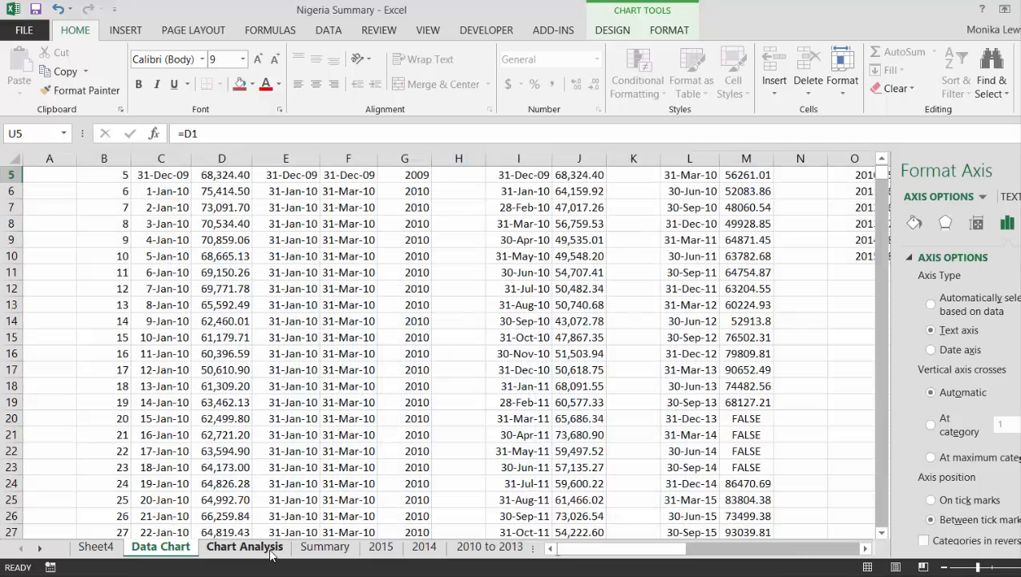
{"action": "left_click", "coordinate": [646, 290]}
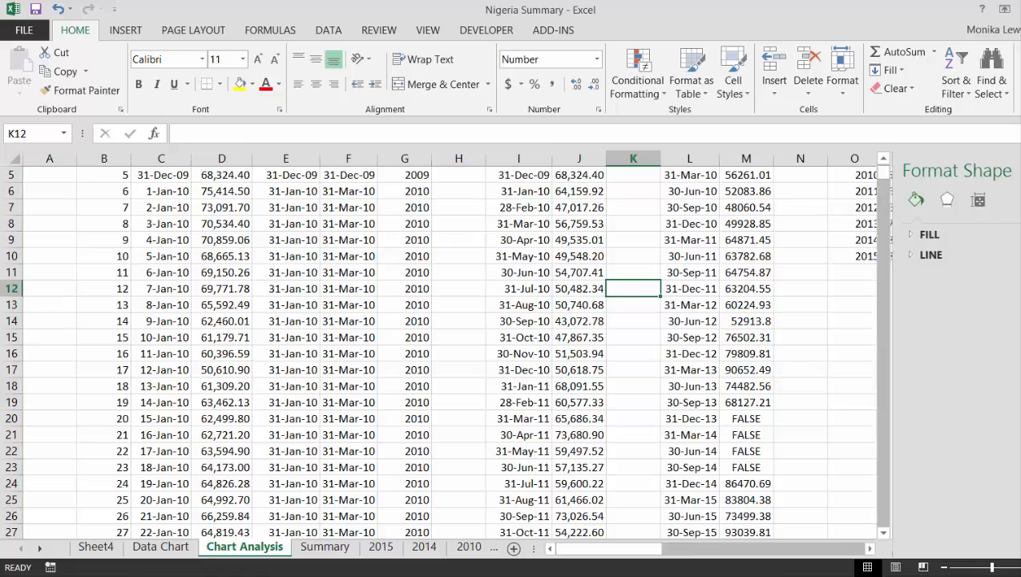
{"action": "left_click", "coordinate": [1009, 171]}
Insert a blank column at U, between the charting option labels and their column numbers.
{"action": "left_click", "coordinate": [882, 221]}
{"action": "key", "text": "Up"}
{"action": "key", "text": "Up"}
{"action": "key", "text": "Up"}
{"action": "key", "text": "Up"}
{"action": "key", "text": "Up"}
{"action": "key", "text": "Up"}
{"action": "key", "text": "Up"}
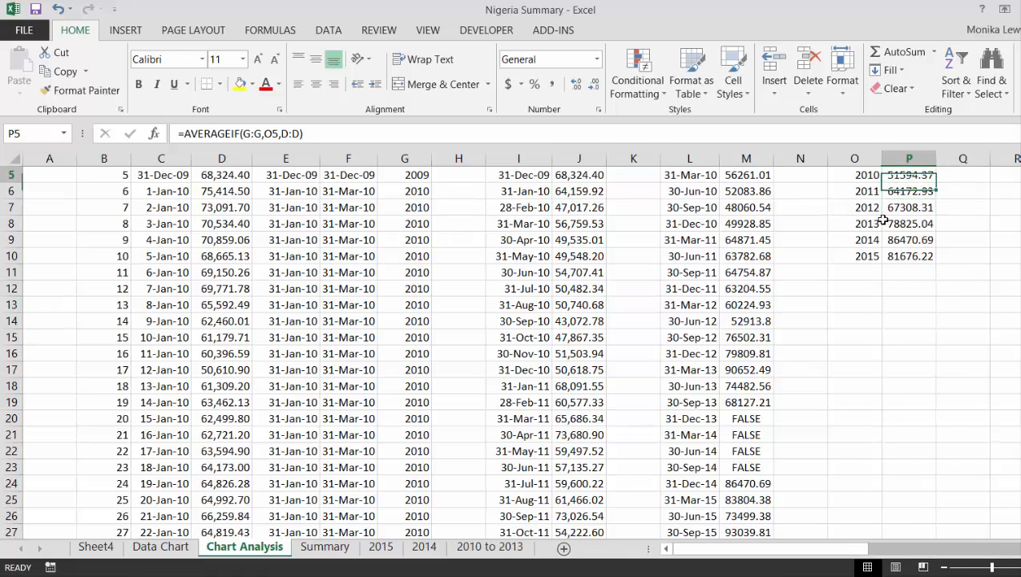
{"action": "key", "text": "Right"}
{"action": "key", "text": "Right"}
{"action": "key", "text": "Right"}
{"action": "key", "text": "Right"}
{"action": "key", "text": "Right"}
{"action": "key", "text": "Right"}
{"action": "key", "text": "Right"}
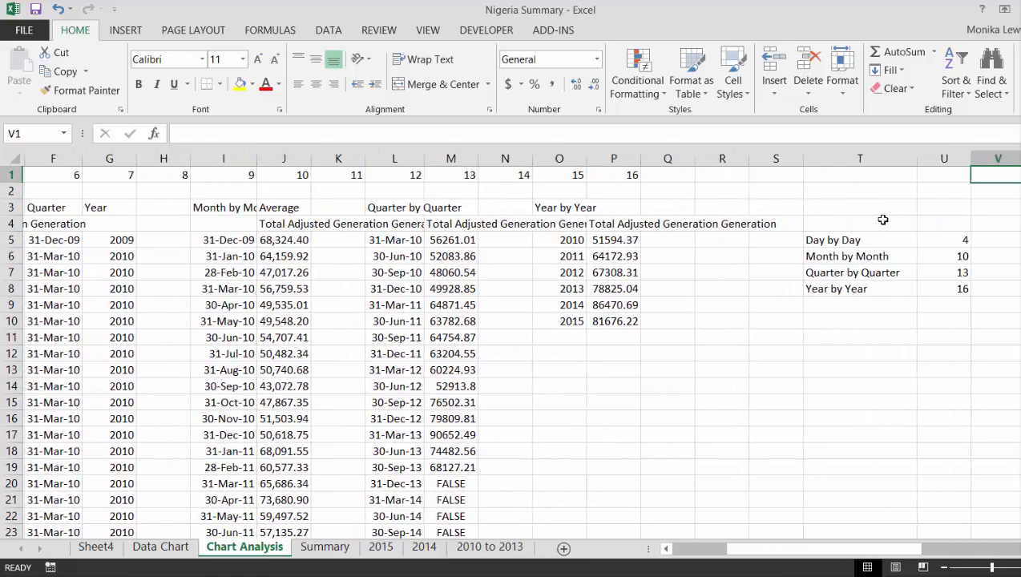
{"action": "key", "text": "Down"}
{"action": "key", "text": "Left"}
{"action": "key", "text": "Down"}
{"action": "key", "text": "Left"}
{"action": "key", "text": "Down"}
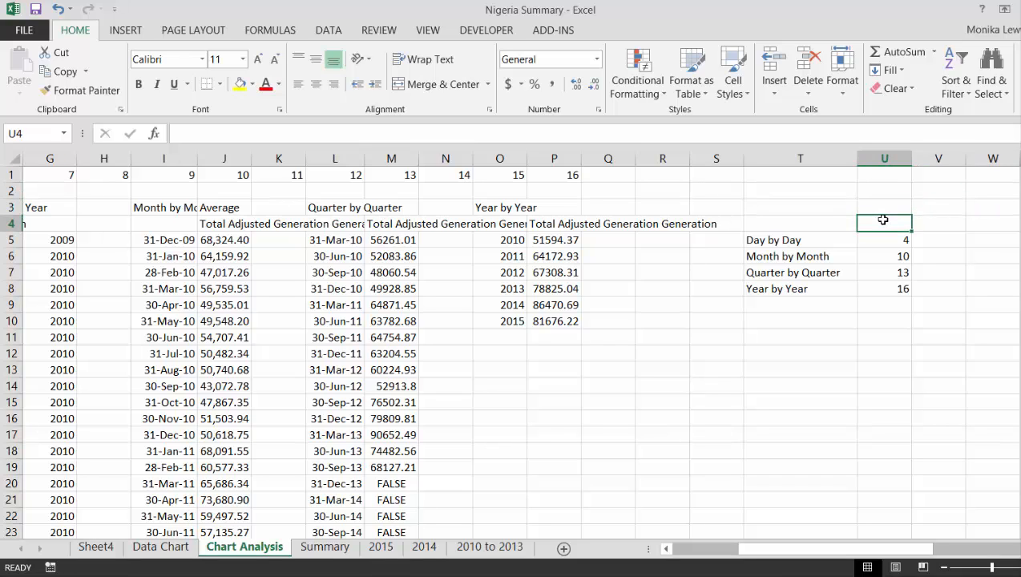
{"action": "key", "text": "Down"}
{"action": "key", "text": "ctrl+shift+Down"}
{"action": "key", "text": "ctrl+shift+Down"}
{"action": "key", "text": "ctrl+space"}
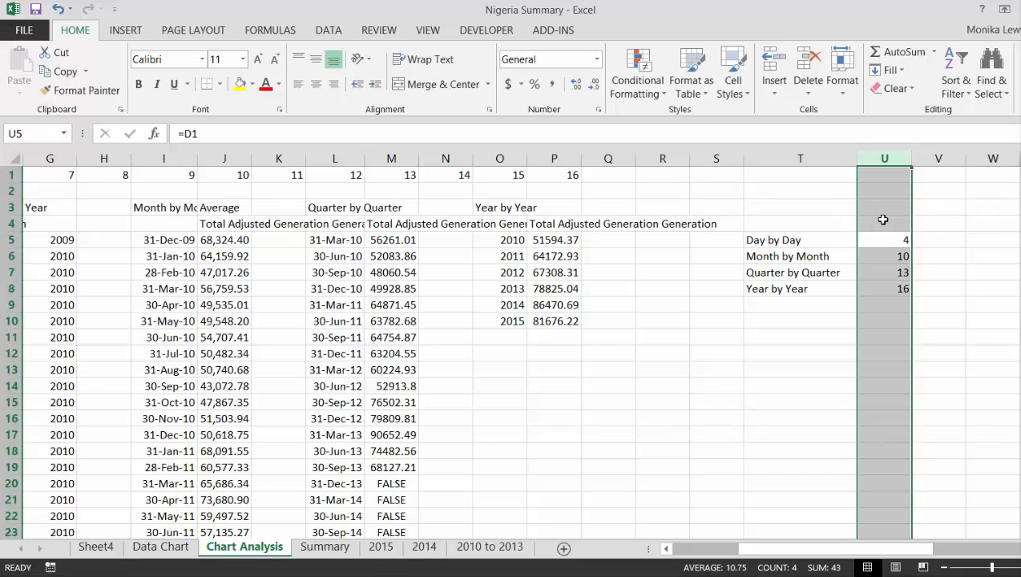
{"action": "key", "text": "ctrl+shift+plus"}
{"action": "left_click", "coordinate": [883, 218]}
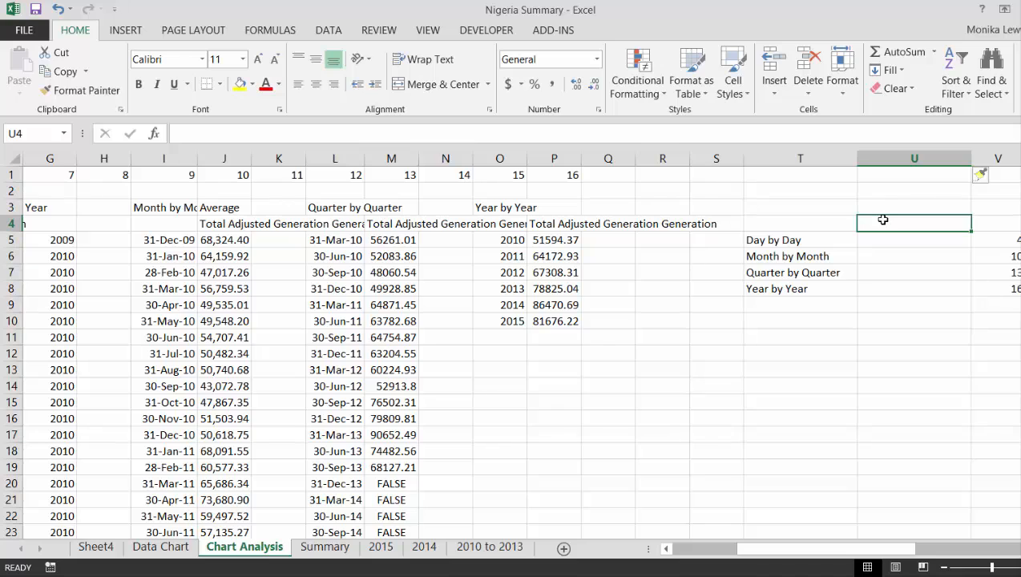
Narrow column U and enter the headings Row, Col and Height in U4:W4 of the charting options table.
{"action": "left_click_drag", "start_coordinate": [972, 160], "coordinate": [914, 158]}
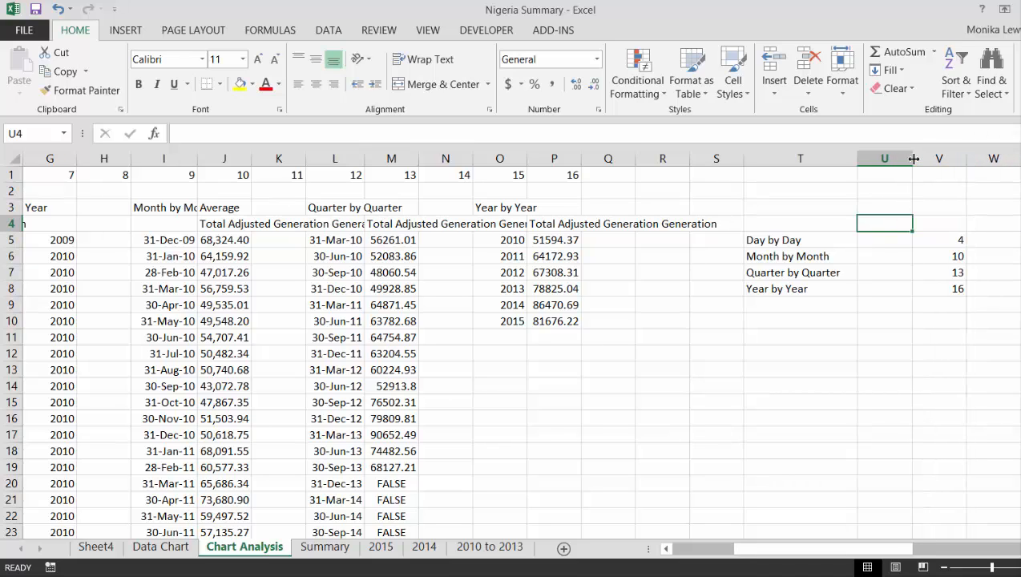
{"action": "type", "text": "Row"}
{"action": "key", "text": "Return"}
{"action": "key", "text": "Up"}
{"action": "key", "text": "Right"}
{"action": "type", "text": "Col"}
{"action": "key", "text": "Return"}
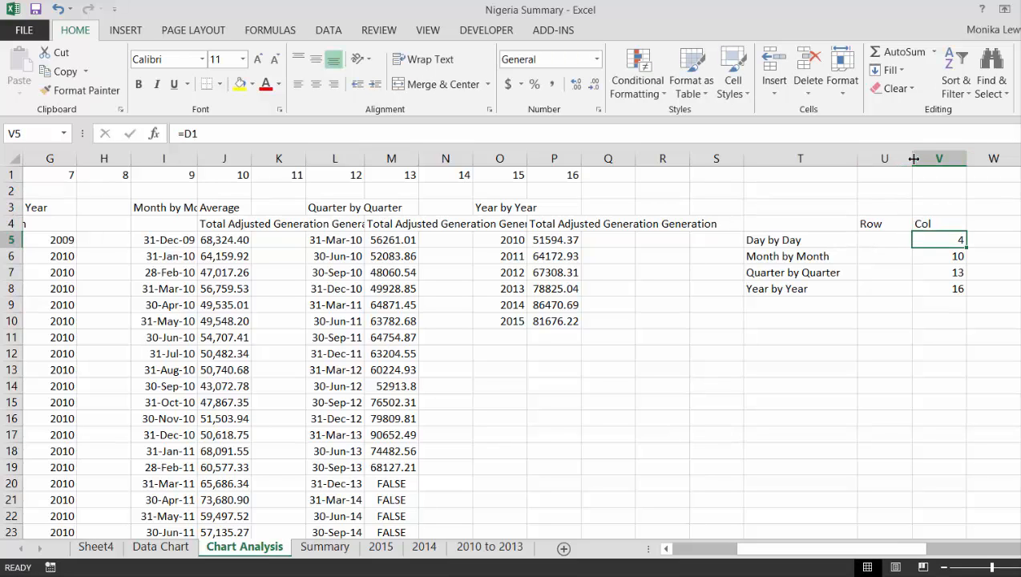
{"action": "key", "text": "Up"}
{"action": "key", "text": "Right"}
{"action": "type", "text": "H"}
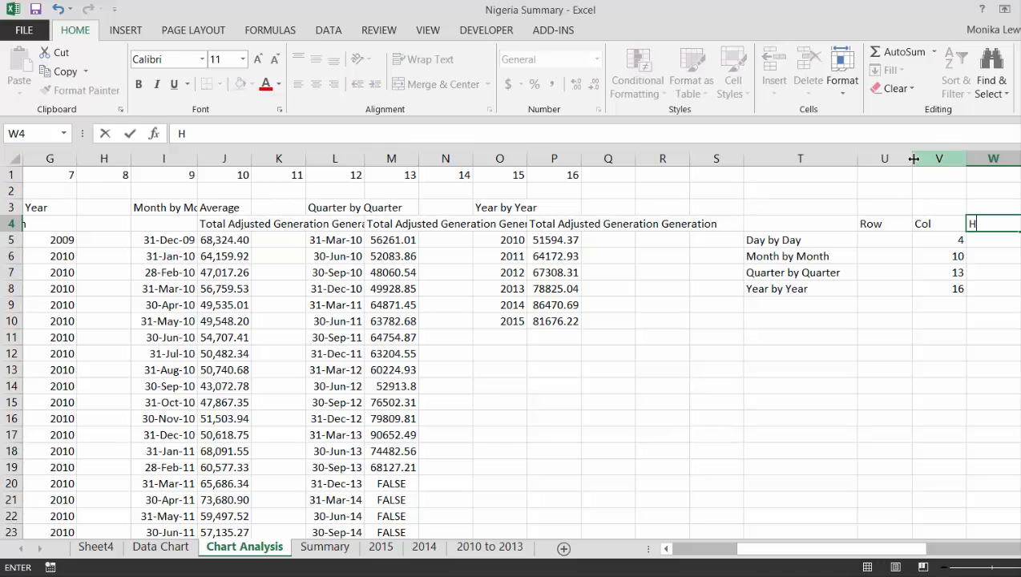
{"action": "type", "text": "eight"}
{"action": "key", "text": "Return"}
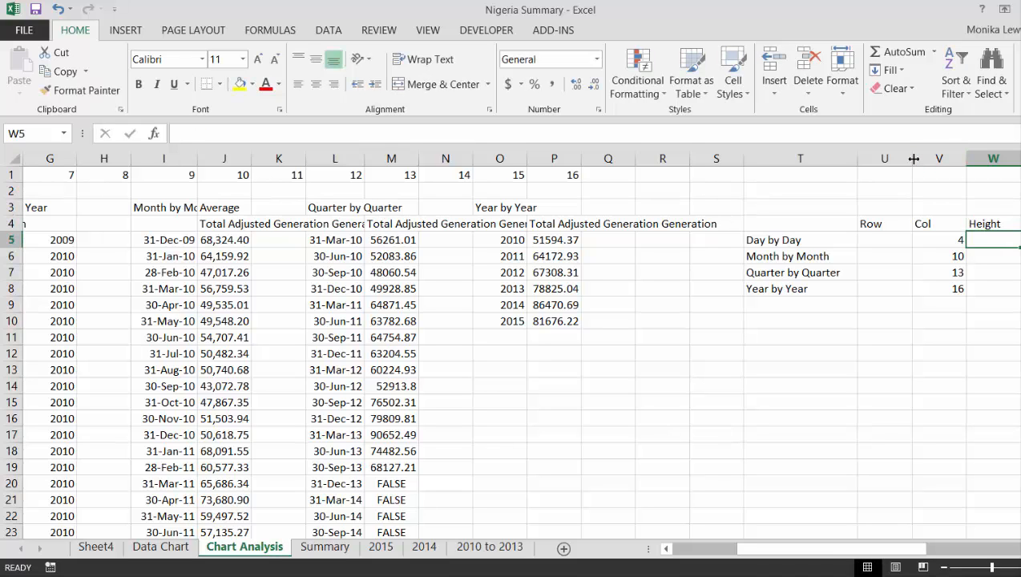
Narrow the start date drop-down below the generation type drop-down so that it ends within column AE.
{"action": "key", "text": "Down"}
{"action": "key", "text": "Down"}
{"action": "key", "text": "Down"}
{"action": "key", "text": "Down"}
{"action": "key", "text": "Right"}
{"action": "key", "text": "Right"}
{"action": "key", "text": "Right"}
{"action": "key", "text": "Right"}
{"action": "key", "text": "Right"}
{"action": "key", "text": "Right"}
{"action": "key", "text": "Right"}
{"action": "key", "text": "Right"}
{"action": "key", "text": "Right"}
{"action": "key", "text": "Right"}
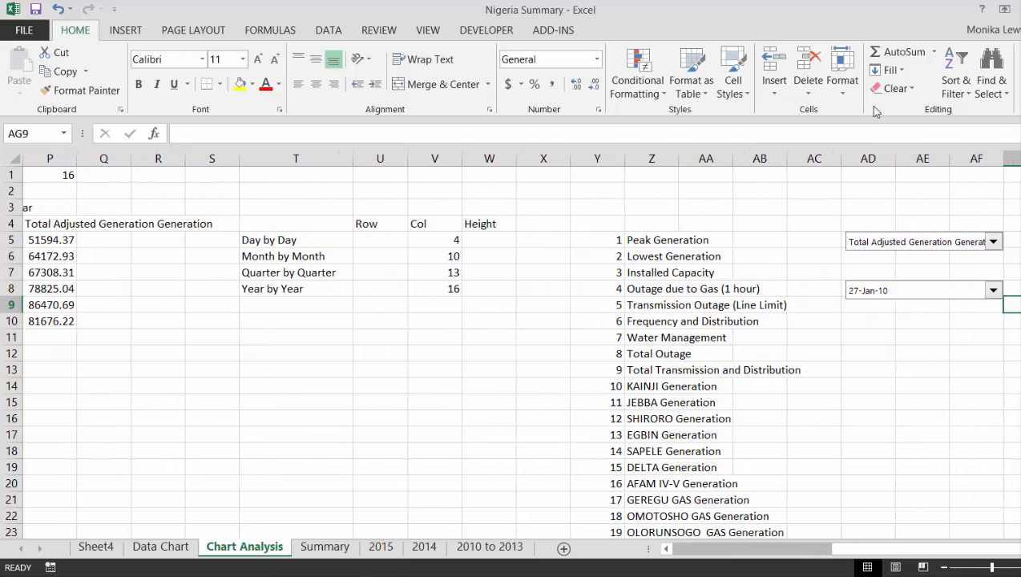
{"action": "right_click", "coordinate": [900, 294]}
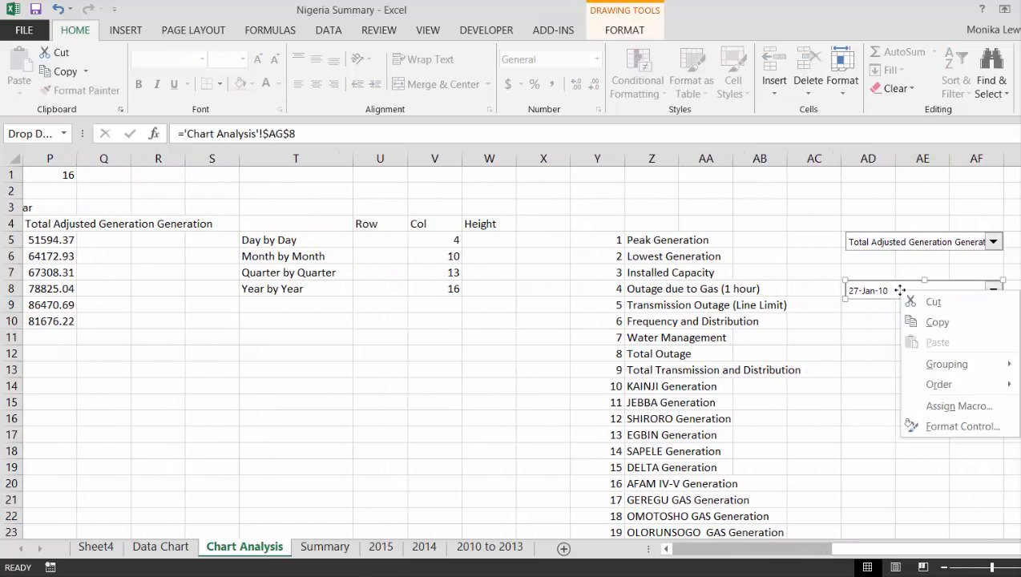
{"action": "key", "text": "Escape"}
{"action": "left_click_drag", "start_coordinate": [1004, 299], "coordinate": [934, 299]}
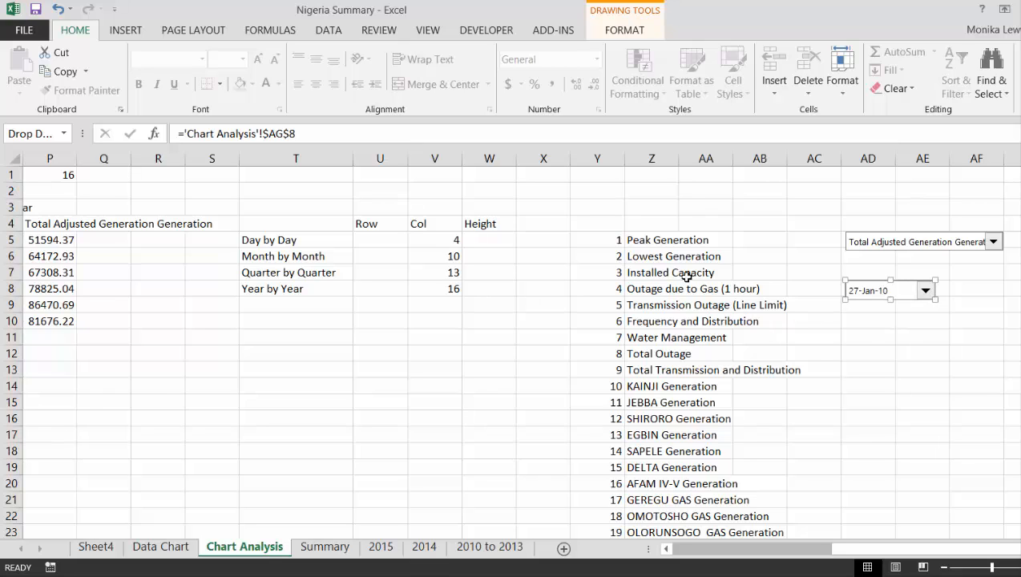
Examine the daily, monthly, quarterly and yearly data blocks against the Row and Col cells of the charting options table.
{"action": "left_click", "coordinate": [545, 278]}
{"action": "key", "text": "Left"}
{"action": "key", "text": "Left"}
{"action": "key", "text": "Left"}
{"action": "key", "text": "Left"}
{"action": "key", "text": "Left"}
{"action": "key", "text": "Left"}
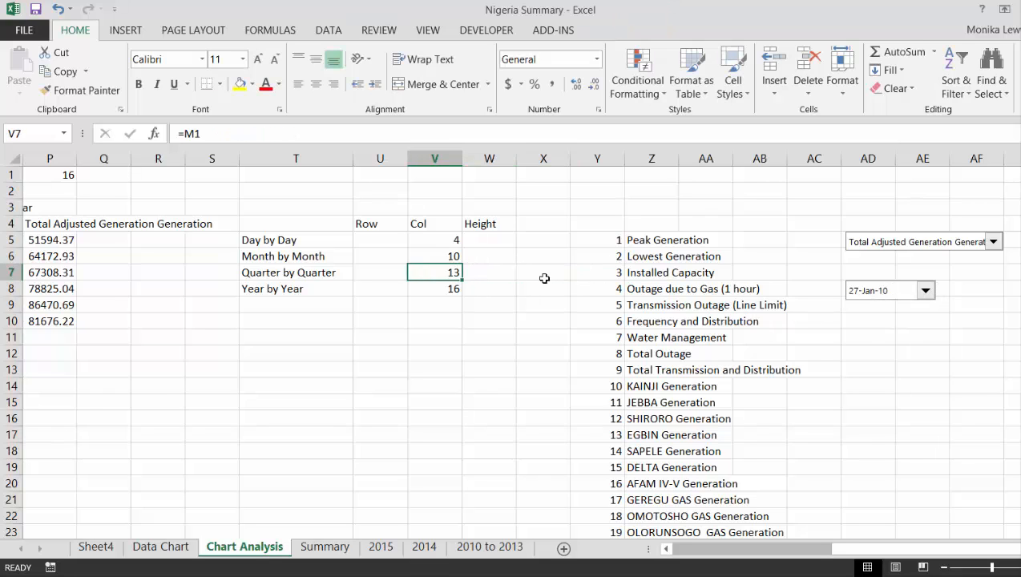
{"action": "key", "text": "Left"}
{"action": "key", "text": "Left"}
{"action": "key", "text": "Left"}
{"action": "key", "text": "Left"}
{"action": "key", "text": "Left"}
{"action": "key", "text": "Left"}
{"action": "key", "text": "Left"}
{"action": "key", "text": "Left"}
{"action": "key", "text": "Left"}
{"action": "key", "text": "Left"}
{"action": "key", "text": "Left"}
{"action": "key", "text": "Left"}
{"action": "key", "text": "Left"}
{"action": "key", "text": "Left"}
{"action": "key", "text": "Left"}
{"action": "key", "text": "Left"}
{"action": "key", "text": "Left"}
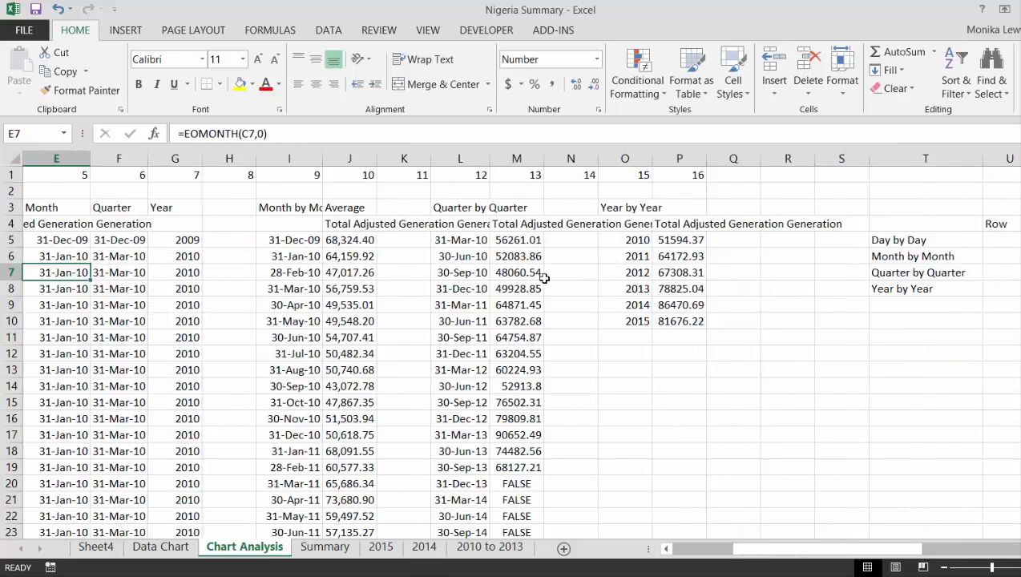
{"action": "key", "text": "Right"}
{"action": "key", "text": "Right"}
{"action": "key", "text": "Right"}
{"action": "key", "text": "Right"}
{"action": "key", "text": "Right"}
{"action": "key", "text": "Right"}
{"action": "key", "text": "Right"}
{"action": "key", "text": "Right"}
{"action": "key", "text": "Right"}
{"action": "key", "text": "Right"}
{"action": "key", "text": "Right"}
{"action": "key", "text": "Right"}
{"action": "key", "text": "Right"}
{"action": "key", "text": "Right"}
{"action": "key", "text": "Right"}
{"action": "key", "text": "Right"}
{"action": "key", "text": "Right"}
{"action": "key", "text": "Right"}
{"action": "key", "text": "Right"}
{"action": "key", "text": "Right"}
{"action": "key", "text": "Right"}
{"action": "key", "text": "Right"}
{"action": "key", "text": "Right"}
{"action": "key", "text": "Right"}
{"action": "key", "text": "Right"}
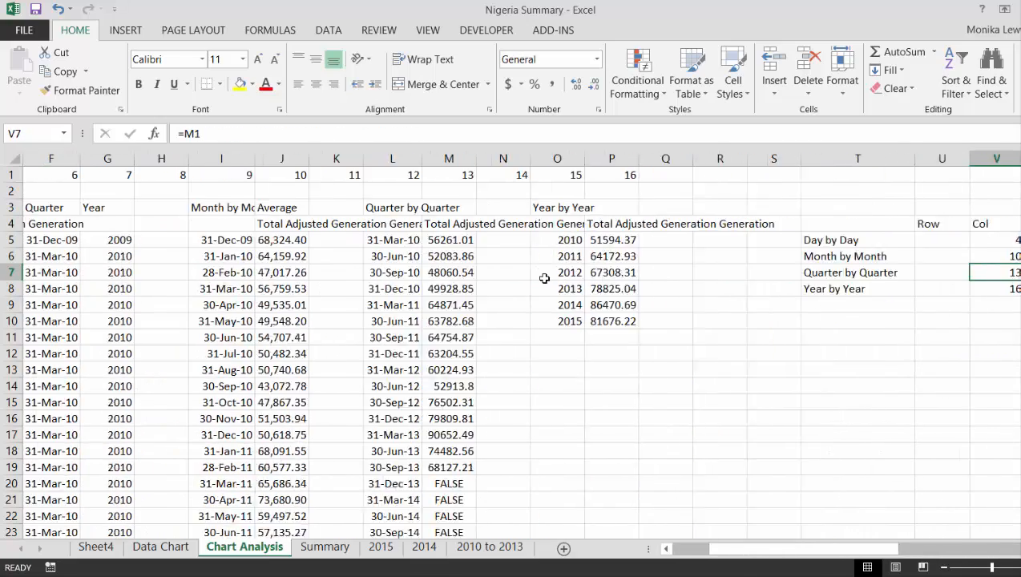
{"action": "key", "text": "Left"}
{"action": "key", "text": "Left"}
{"action": "key", "text": "Left"}
{"action": "key", "text": "Left"}
{"action": "key", "text": "Left"}
{"action": "key", "text": "Up"}
{"action": "key", "text": "Up"}
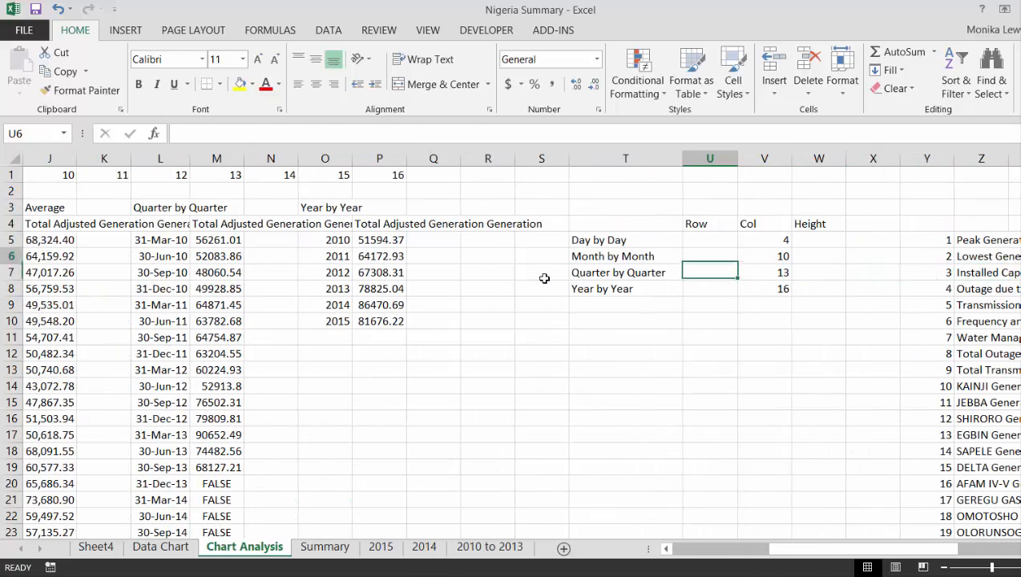
{"action": "key", "text": "Left"}
{"action": "key", "text": "Left"}
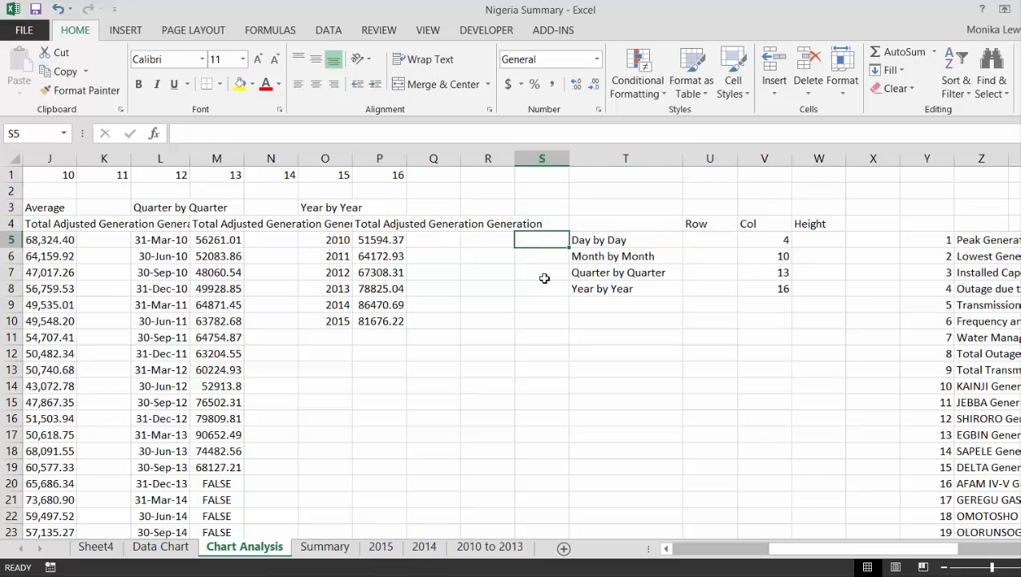
{"action": "key", "text": "Right"}
{"action": "key", "text": "Right"}
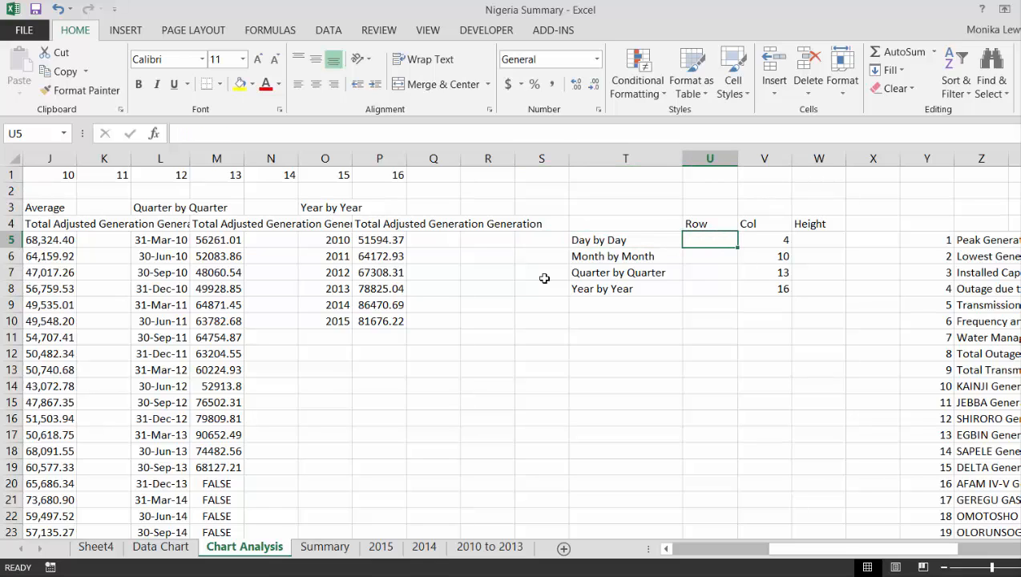
Move the row-number formulas from B2:B1565 into column A, starting at A2.
{"action": "key", "text": "Left"}
{"action": "key", "text": "Left"}
{"action": "key", "text": "Left"}
{"action": "key", "text": "Left"}
{"action": "key", "text": "Left"}
{"action": "key", "text": "Left"}
{"action": "key", "text": "Left"}
{"action": "key", "text": "Left"}
{"action": "key", "text": "Left"}
{"action": "key", "text": "Left"}
{"action": "key", "text": "Left"}
{"action": "key", "text": "Left"}
{"action": "key", "text": "Left"}
{"action": "key", "text": "Left"}
{"action": "key", "text": "Left"}
{"action": "key", "text": "Left"}
{"action": "key", "text": "Left"}
{"action": "key", "text": "Left"}
{"action": "key", "text": "Left"}
{"action": "key", "text": "Left"}
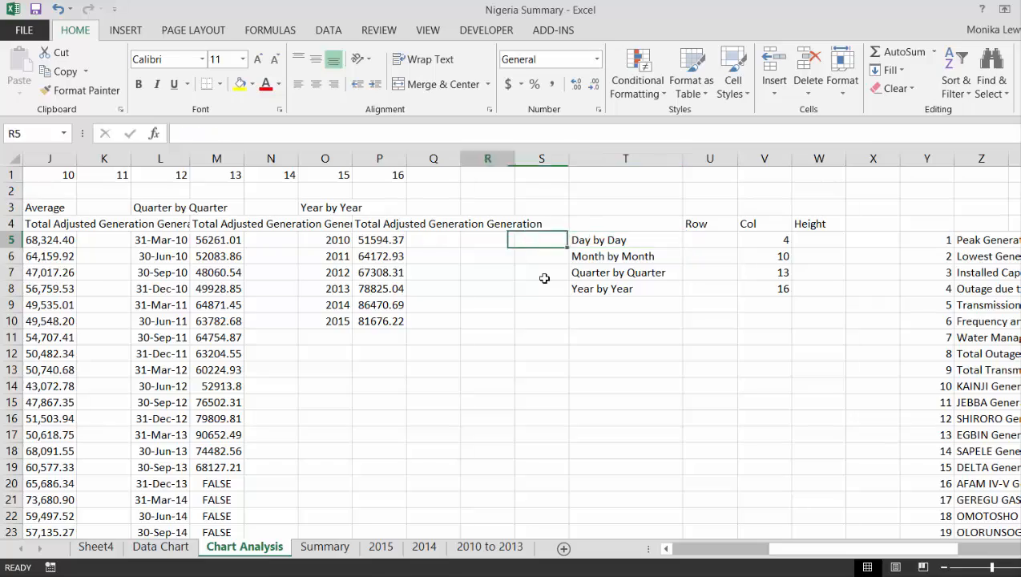
{"action": "key", "text": "Right"}
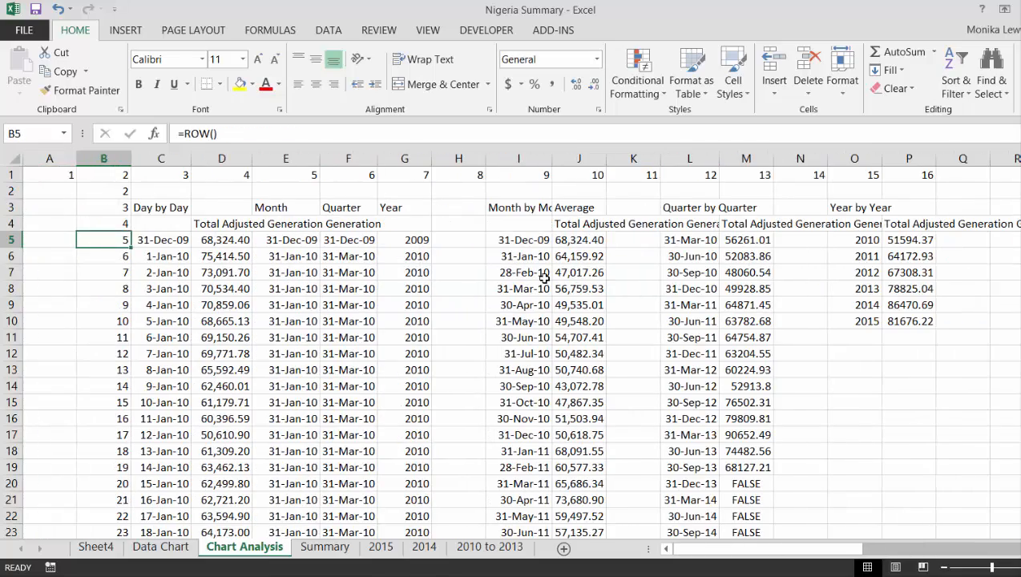
{"action": "key", "text": "Up"}
{"action": "key", "text": "Up"}
{"action": "key", "text": "Up"}
{"action": "key", "text": "ctrl+shift+Down"}
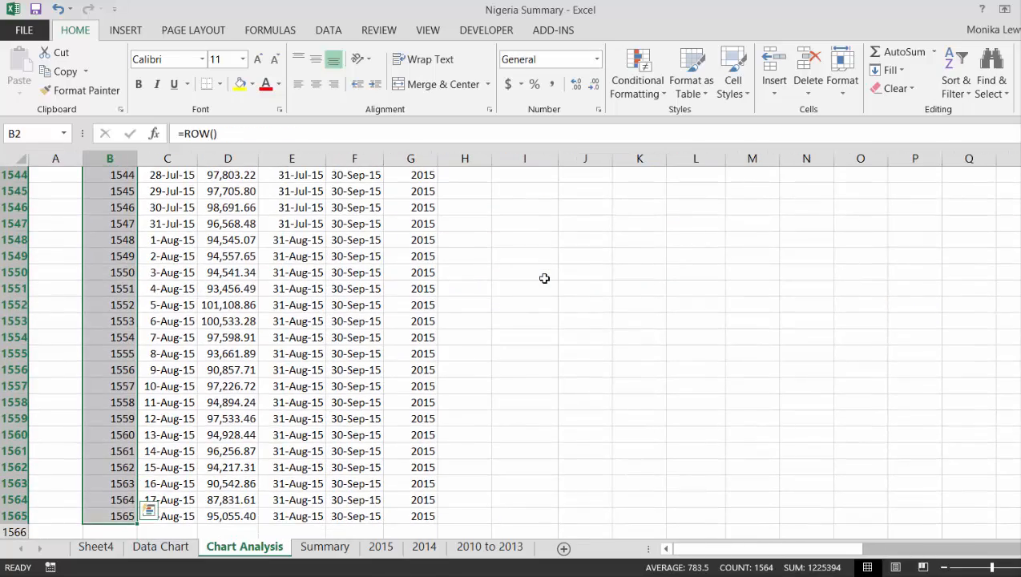
{"action": "key", "text": "ctrl+x"}
{"action": "key", "text": "ctrl+BackSpace"}
{"action": "key", "text": "Left"}
{"action": "key", "text": "ctrl+v"}
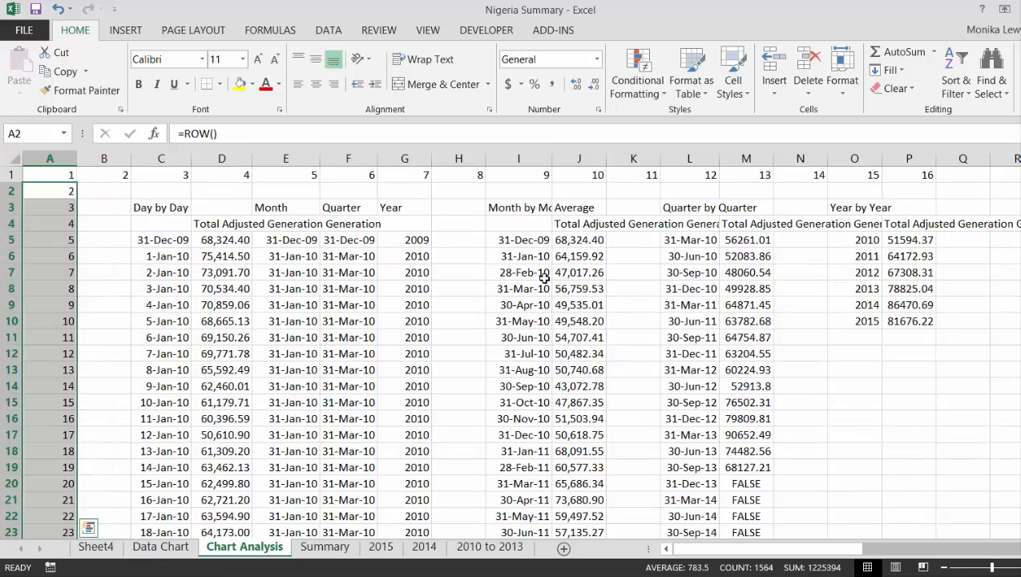
Examine the row numbers in column A beside the daily dates and return to the linked cell AG5 next to the drop-downs.
{"action": "key", "text": "Down"}
{"action": "key", "text": "Down"}
{"action": "key", "text": "Down"}
{"action": "key", "text": "Right"}
{"action": "key", "text": "Right"}
{"action": "key", "text": "Right"}
{"action": "key", "text": "Right"}
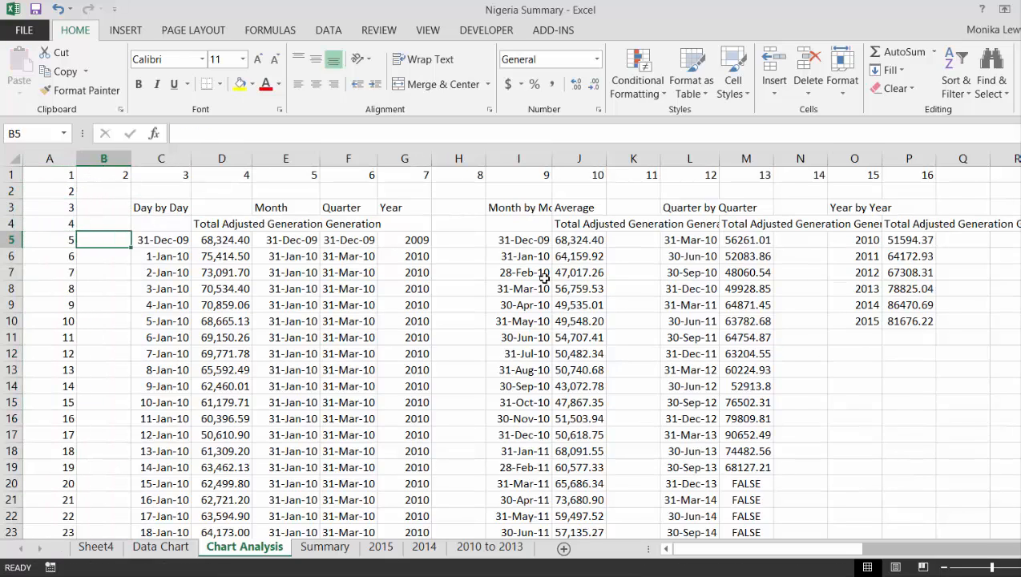
{"action": "key", "text": "Left"}
{"action": "key", "text": "Left"}
{"action": "key", "text": "Left"}
{"action": "key", "text": "Left"}
{"action": "key", "text": "Right"}
{"action": "key", "text": "Right"}
{"action": "key", "text": "Right"}
{"action": "key", "text": "Right"}
{"action": "key", "text": "Left"}
{"action": "key", "text": "Left"}
{"action": "key", "text": "Left"}
{"action": "key", "text": "Left"}
{"action": "key", "text": "Right"}
{"action": "key", "text": "Right"}
{"action": "key", "text": "Right"}
{"action": "key", "text": "Right"}
{"action": "key", "text": "Right"}
{"action": "key", "text": "Right"}
{"action": "key", "text": "Right"}
{"action": "key", "text": "Right"}
{"action": "key", "text": "Right"}
{"action": "key", "text": "Right"}
{"action": "key", "text": "Right"}
{"action": "key", "text": "Right"}
{"action": "key", "text": "Right"}
{"action": "key", "text": "Right"}
{"action": "key", "text": "Right"}
{"action": "key", "text": "Right"}
{"action": "key", "text": "Right"}
{"action": "key", "text": "Right"}
{"action": "key", "text": "Right"}
{"action": "key", "text": "Right"}
{"action": "key", "text": "Right"}
{"action": "key", "text": "Right"}
{"action": "key", "text": "Right"}
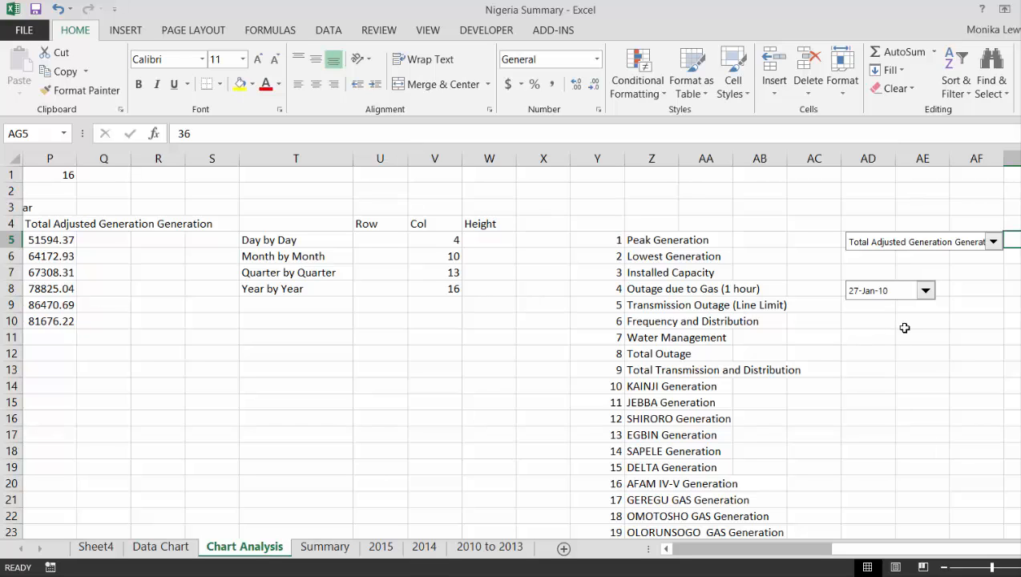
Move the start date drop-down right to begin in column AE and label it with Start in cell AD8.
{"action": "right_click", "coordinate": [882, 295]}
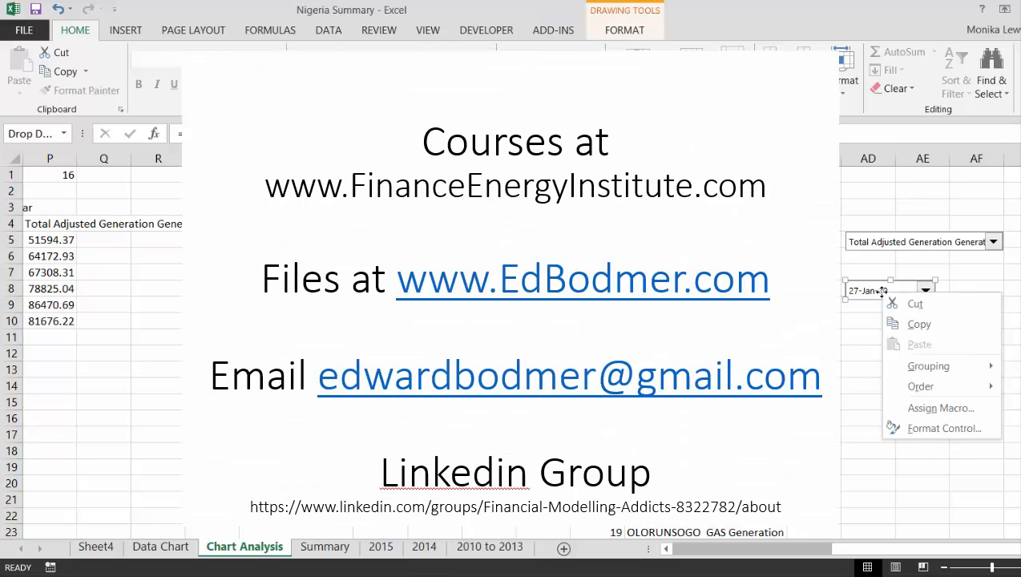
{"action": "key", "text": "Escape"}
{"action": "left_click_drag", "start_coordinate": [880, 294], "coordinate": [945, 290]}
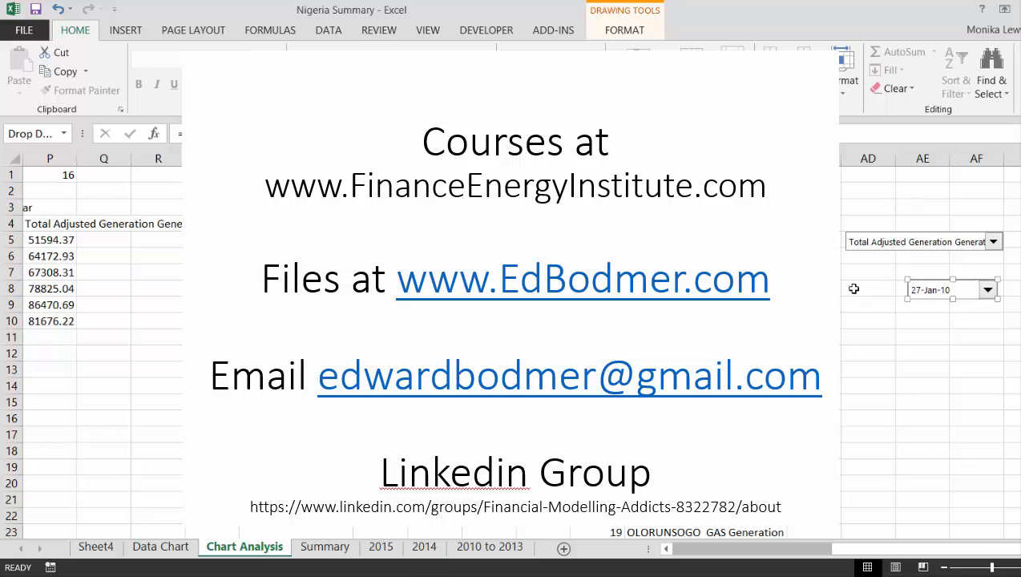
{"action": "left_click", "coordinate": [854, 288]}
{"action": "type", "text": "st"}
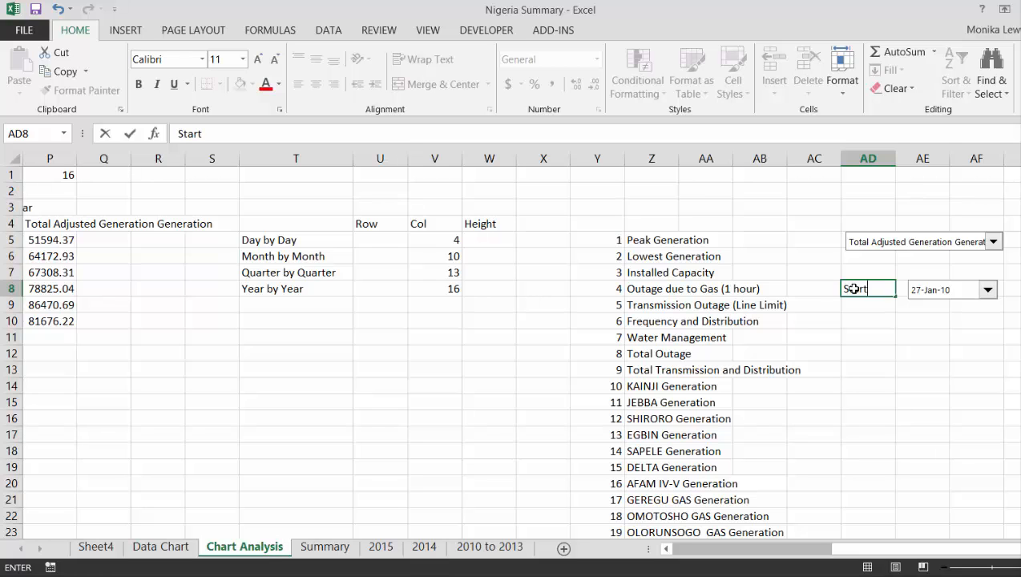
{"action": "key", "text": "Return"}
Begin an INDEX formula in cell AH8, beside the start date drop-down's linked cell.
{"action": "key", "text": "Up"}
{"action": "key", "text": "Right"}
{"action": "key", "text": "Right"}
{"action": "key", "text": "Right"}
{"action": "key", "text": "Right"}
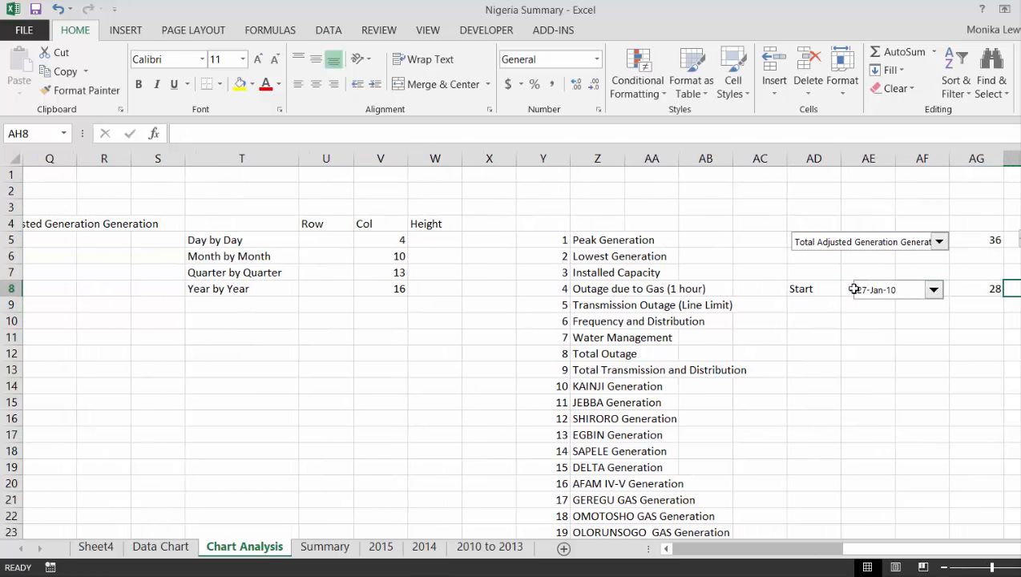
{"action": "type", "text": "=ind"}
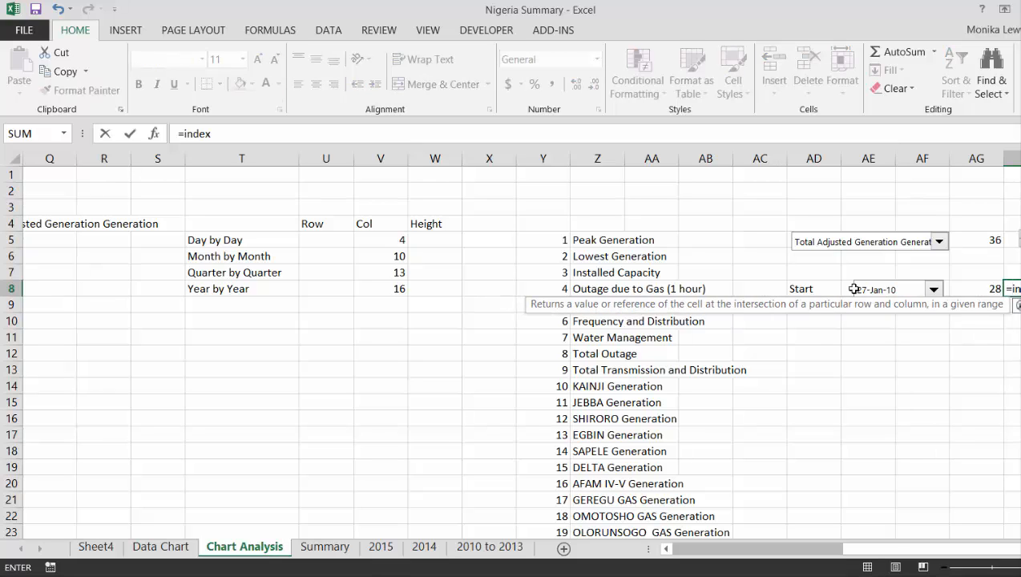
{"action": "type", "text": "ex"}
{"action": "key", "text": "Tab"}
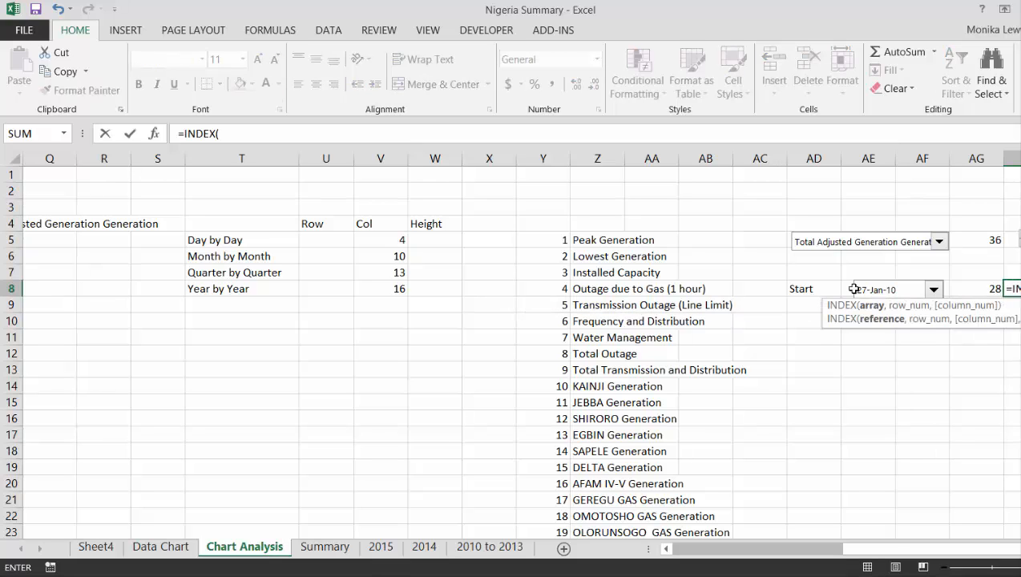
{"action": "key", "text": "Left"}
{"action": "key", "text": "Left"}
{"action": "key", "text": "Left"}
{"action": "key", "text": "Left"}
{"action": "key", "text": "Left"}
{"action": "key", "text": "Left"}
{"action": "key", "text": "Left"}
{"action": "key", "text": "Left"}
{"action": "key", "text": "Left"}
{"action": "key", "text": "Left"}
{"action": "key", "text": "Left"}
{"action": "key", "text": "Left"}
{"action": "key", "text": "Left"}
{"action": "key", "text": "Left"}
{"action": "key", "text": "Left"}
{"action": "key", "text": "Left"}
{"action": "key", "text": "Left"}
{"action": "key", "text": "Left"}
{"action": "key", "text": "Left"}
{"action": "key", "text": "Left"}
{"action": "key", "text": "Left"}
{"action": "key", "text": "Left"}
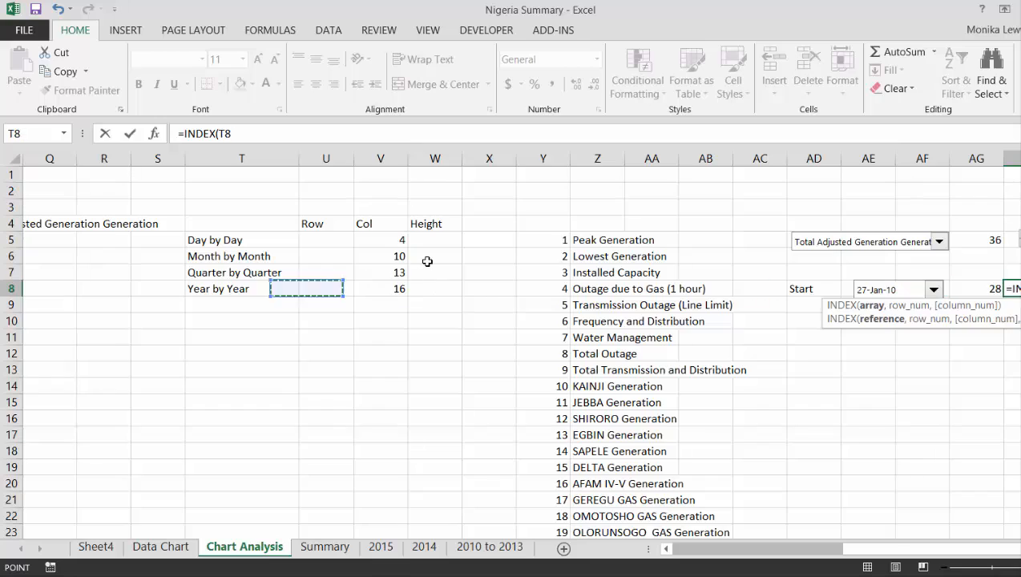
{"action": "key", "text": "Right"}
{"action": "key", "text": "Right"}
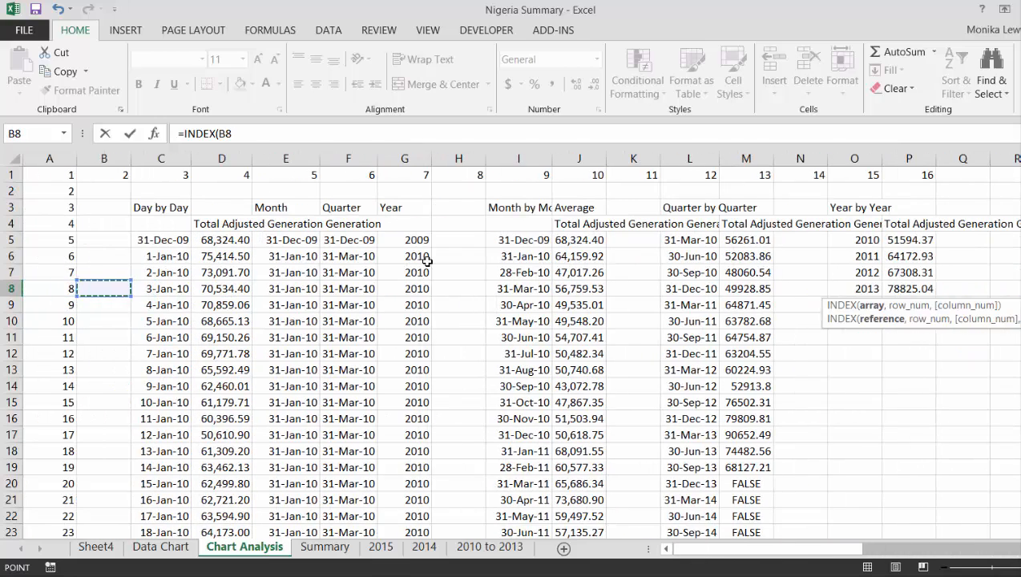
{"action": "left_click", "coordinate": [170, 158]}
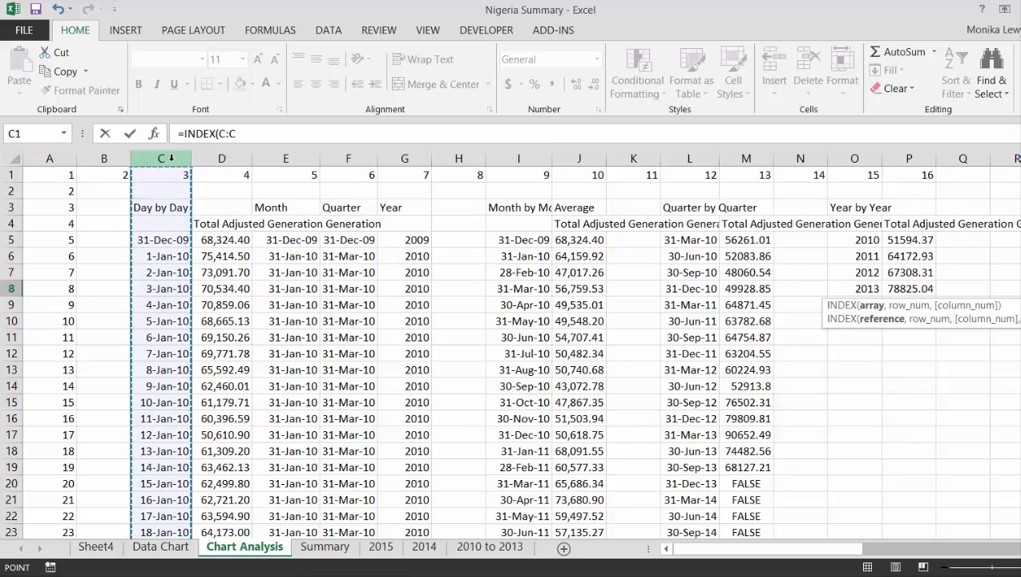
{"action": "type", "text": ","}
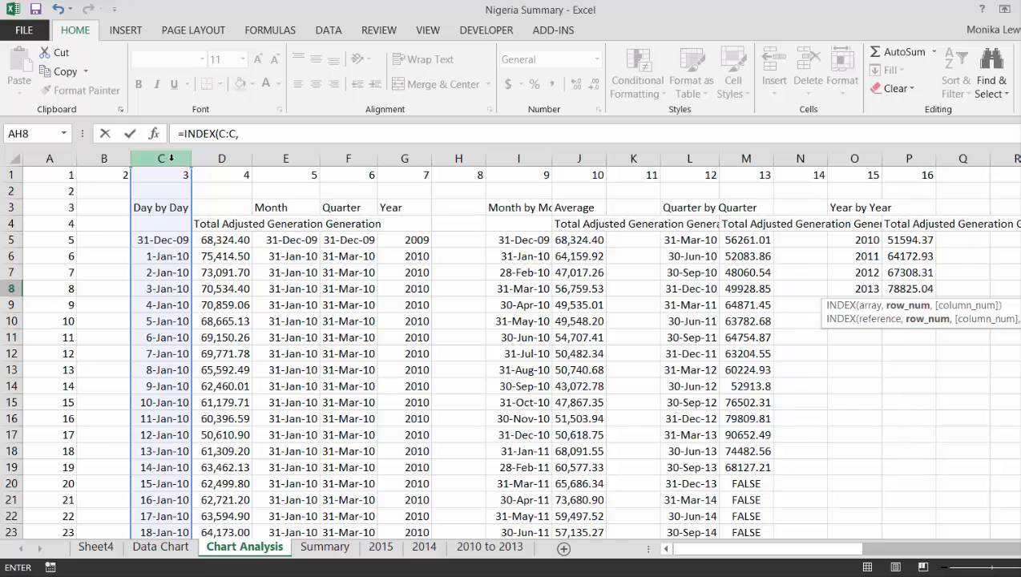
{"action": "key", "text": "Escape"}
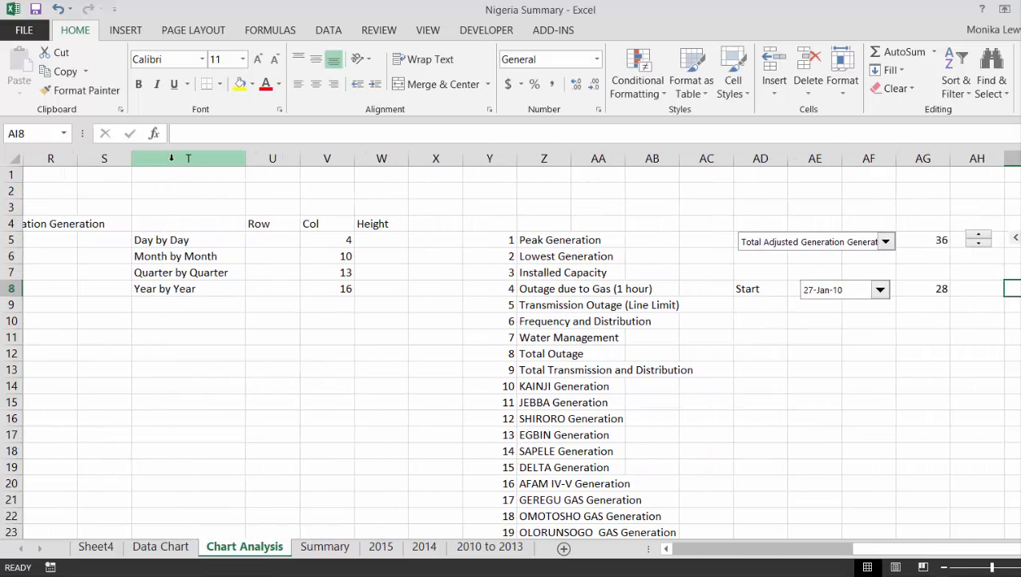
In cell AH8, enter =INDEX(C5:C1565,AG8) to return the start date from the daily dates using the dropdown's index number.
{"action": "type", "text": "=index"}
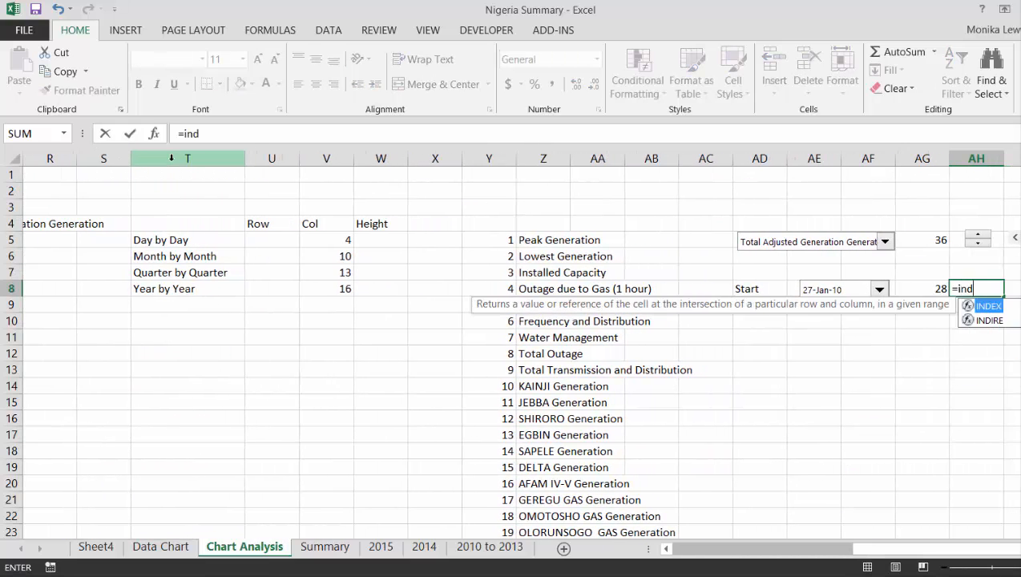
{"action": "key", "text": "Tab"}
{"action": "key", "text": "Left"}
{"action": "key", "text": "Left"}
{"action": "key", "text": "Left"}
{"action": "key", "text": "Left"}
{"action": "key", "text": "Left"}
{"action": "key", "text": "Left"}
{"action": "key", "text": "Left"}
{"action": "key", "text": "Left"}
{"action": "key", "text": "Left"}
{"action": "key", "text": "Left"}
{"action": "key", "text": "Left"}
{"action": "key", "text": "Left"}
{"action": "key", "text": "Left"}
{"action": "key", "text": "Left"}
{"action": "key", "text": "Left"}
{"action": "key", "text": "Left"}
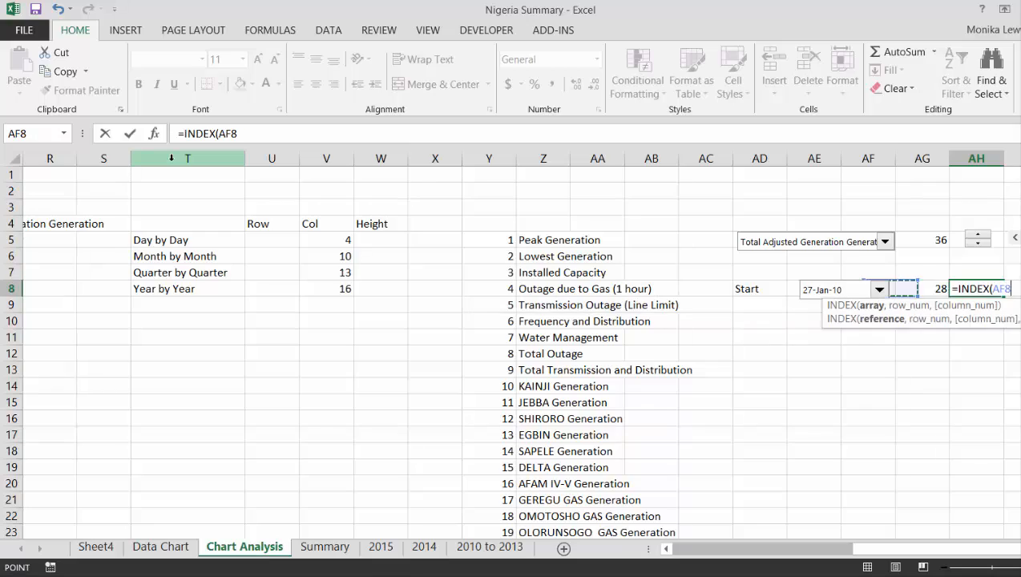
{"action": "key", "text": "Left"}
{"action": "key", "text": "Left"}
{"action": "key", "text": "Left"}
{"action": "key", "text": "Left"}
{"action": "key", "text": "Left"}
{"action": "key", "text": "Left"}
{"action": "key", "text": "Left"}
{"action": "key", "text": "Left"}
{"action": "key", "text": "Left"}
{"action": "key", "text": "Left"}
{"action": "key", "text": "Left"}
{"action": "key", "text": "Left"}
{"action": "key", "text": "Left"}
{"action": "key", "text": "Left"}
{"action": "key", "text": "Left"}
{"action": "key", "text": "Left"}
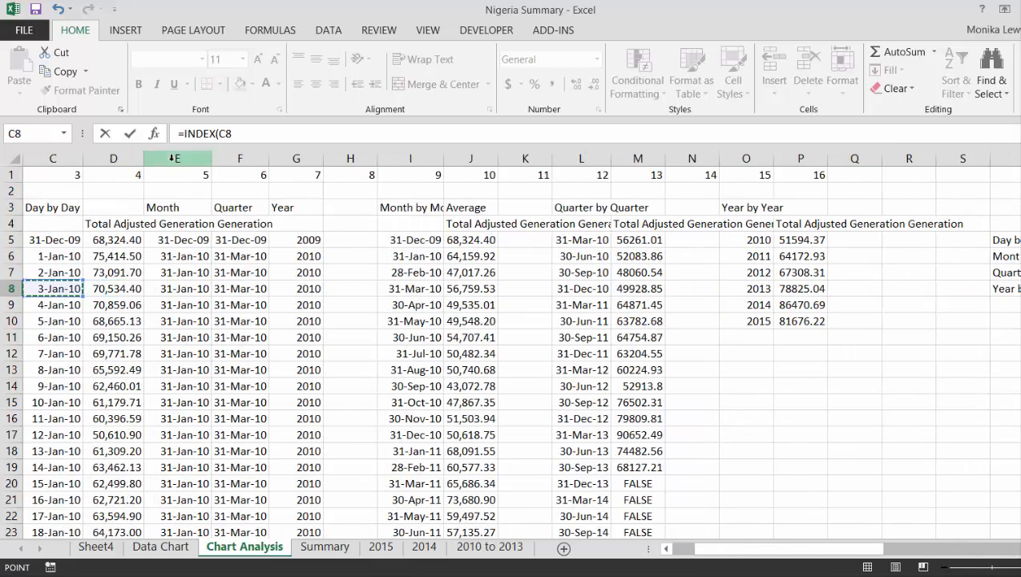
{"action": "key", "text": "Right"}
{"action": "key", "text": "Up"}
{"action": "key", "text": "Up"}
{"action": "key", "text": "Up"}
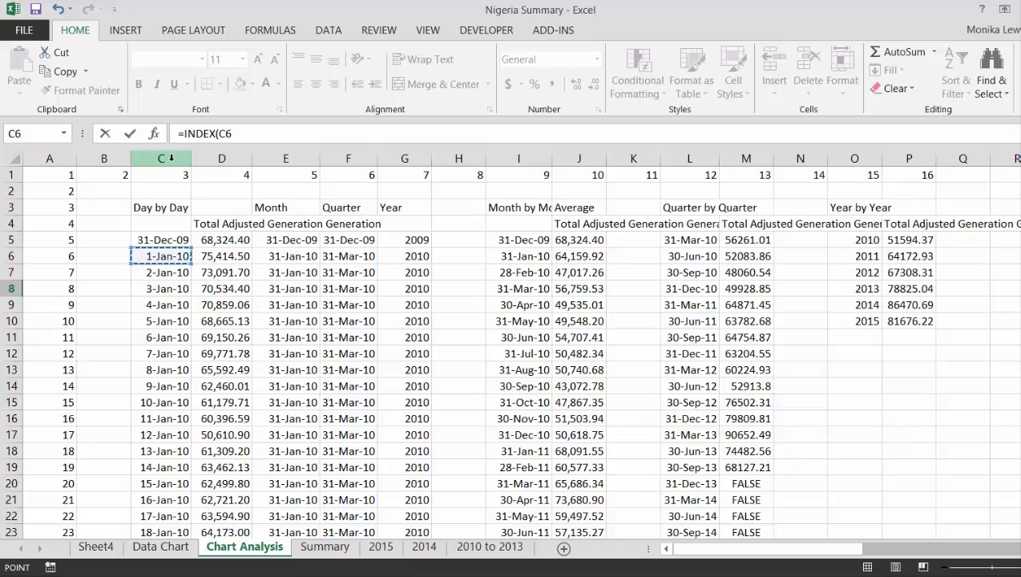
{"action": "key", "text": "ctrl+shift+Down"}
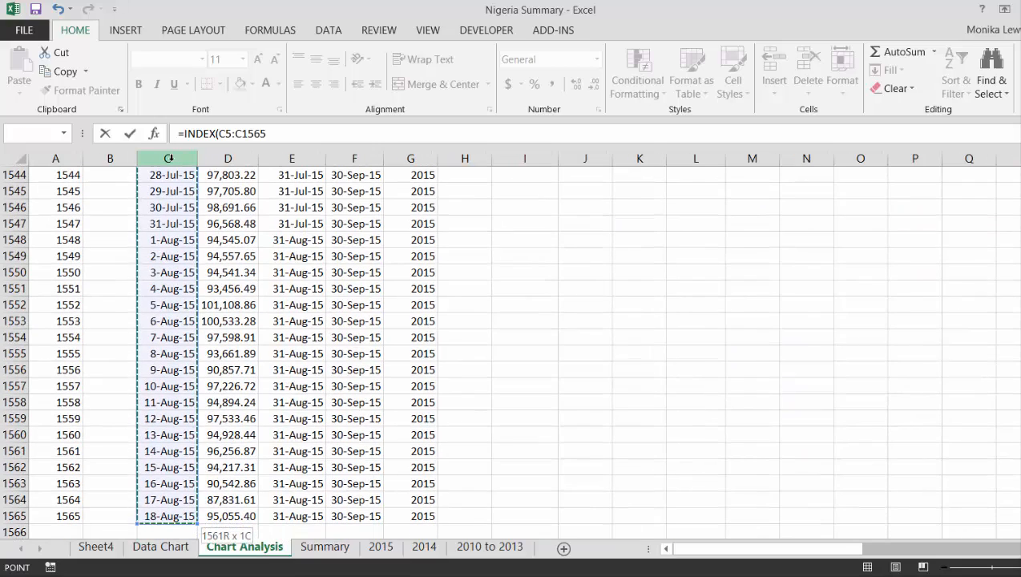
{"action": "type", "text": ","}
{"action": "key", "text": "Left"}
{"action": "key", "text": "Return"}
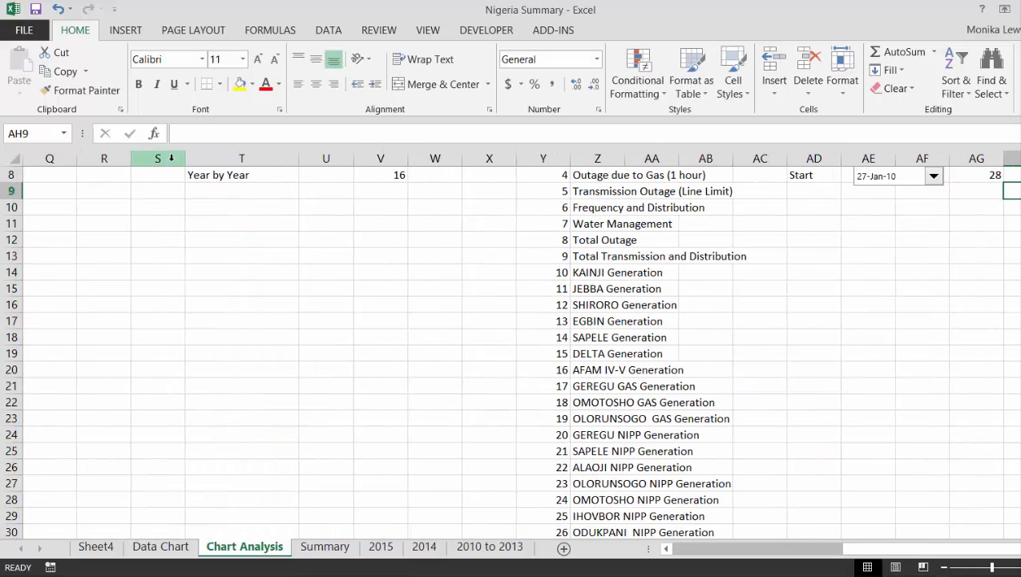
Format the start date result in AH8 as a day-month-year date.
{"action": "key", "text": "Up"}
{"action": "key", "text": "Up"}
{"action": "key", "text": "Up"}
{"action": "key", "text": "Up"}
{"action": "key", "text": "Down"}
{"action": "key", "text": "Down"}
{"action": "key", "text": "Down"}
{"action": "key", "text": "Right"}
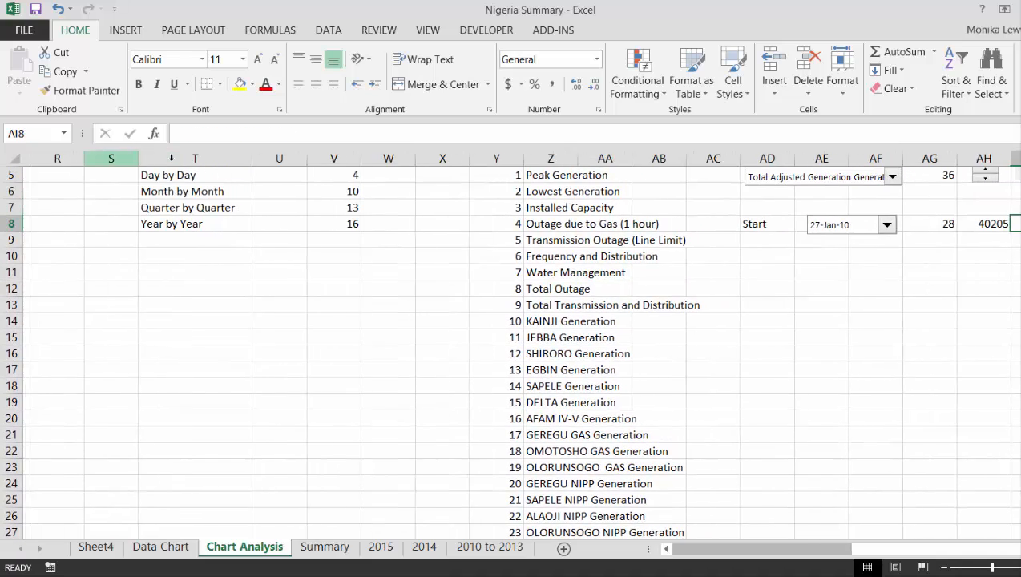
{"action": "key", "text": "Left"}
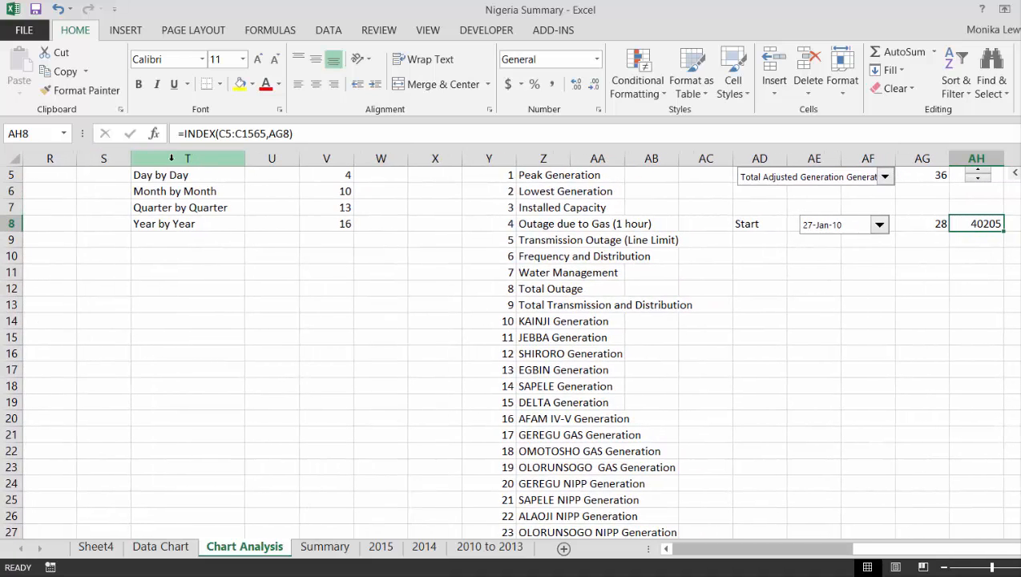
{"action": "key", "text": "ctrl+shift+1"}
{"action": "key", "text": "ctrl+shift+3"}
Review the daily, monthly, quarterly and yearly summary blocks and the column numbers in row 1 above them.
{"action": "key", "text": "Down"}
{"action": "key", "text": "Left"}
{"action": "key", "text": "Left"}
{"action": "key", "text": "Left"}
{"action": "key", "text": "Left"}
{"action": "key", "text": "Left"}
{"action": "key", "text": "Left"}
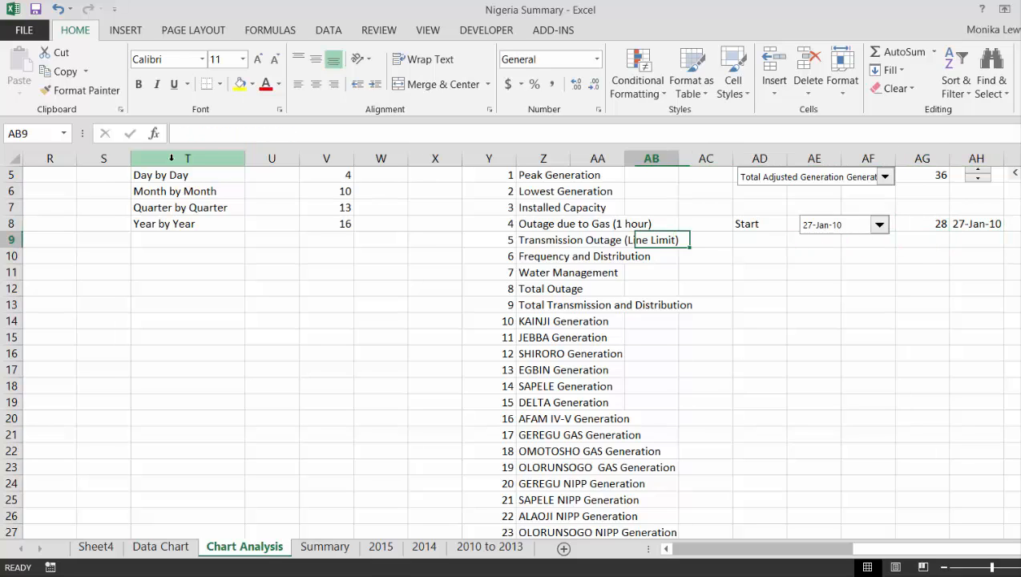
{"action": "key", "text": "Right"}
{"action": "key", "text": "Right"}
{"action": "key", "text": "Left"}
{"action": "key", "text": "Left"}
{"action": "key", "text": "Left"}
{"action": "key", "text": "Left"}
{"action": "key", "text": "Left"}
{"action": "key", "text": "Left"}
{"action": "key", "text": "Left"}
{"action": "key", "text": "Left"}
{"action": "key", "text": "Left"}
{"action": "key", "text": "Left"}
{"action": "key", "text": "Left"}
{"action": "key", "text": "Left"}
{"action": "key", "text": "Left"}
{"action": "key", "text": "Left"}
{"action": "key", "text": "Left"}
{"action": "key", "text": "Left"}
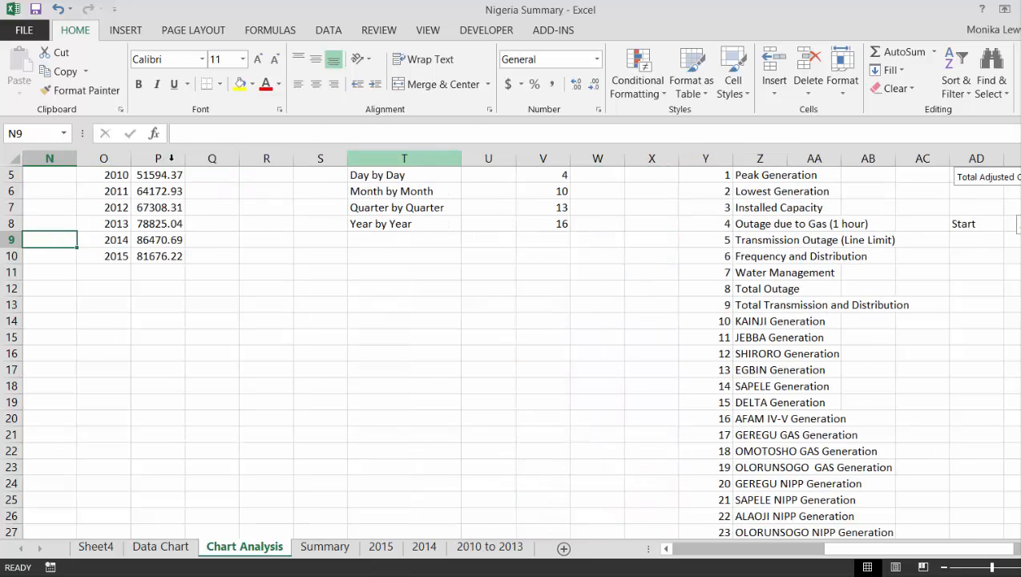
{"action": "key", "text": "Left"}
{"action": "key", "text": "Left"}
{"action": "key", "text": "Left"}
{"action": "key", "text": "Left"}
{"action": "key", "text": "Left"}
{"action": "key", "text": "Left"}
{"action": "key", "text": "Left"}
{"action": "key", "text": "Left"}
{"action": "key", "text": "Left"}
{"action": "key", "text": "Left"}
{"action": "key", "text": "Left"}
{"action": "key", "text": "Left"}
{"action": "key", "text": "Left"}
{"action": "key", "text": "Right"}
{"action": "key", "text": "Right"}
{"action": "key", "text": "Right"}
{"action": "key", "text": "Right"}
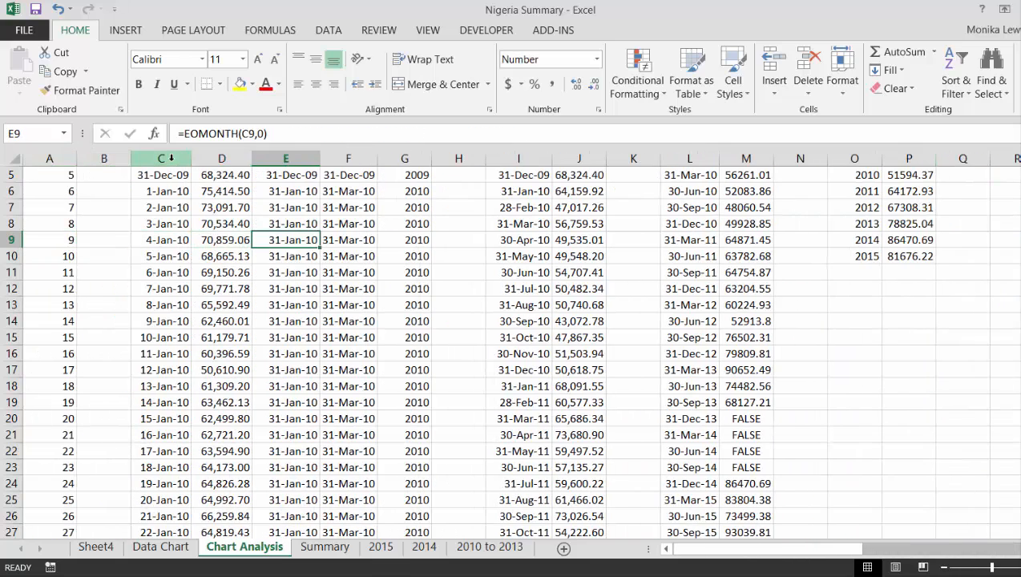
{"action": "key", "text": "Right"}
{"action": "key", "text": "Right"}
{"action": "key", "text": "Right"}
{"action": "key", "text": "Right"}
{"action": "key", "text": "Up"}
{"action": "key", "text": "Up"}
{"action": "key", "text": "Up"}
{"action": "key", "text": "Up"}
{"action": "key", "text": "Up"}
{"action": "key", "text": "Up"}
{"action": "key", "text": "Up"}
{"action": "key", "text": "Up"}
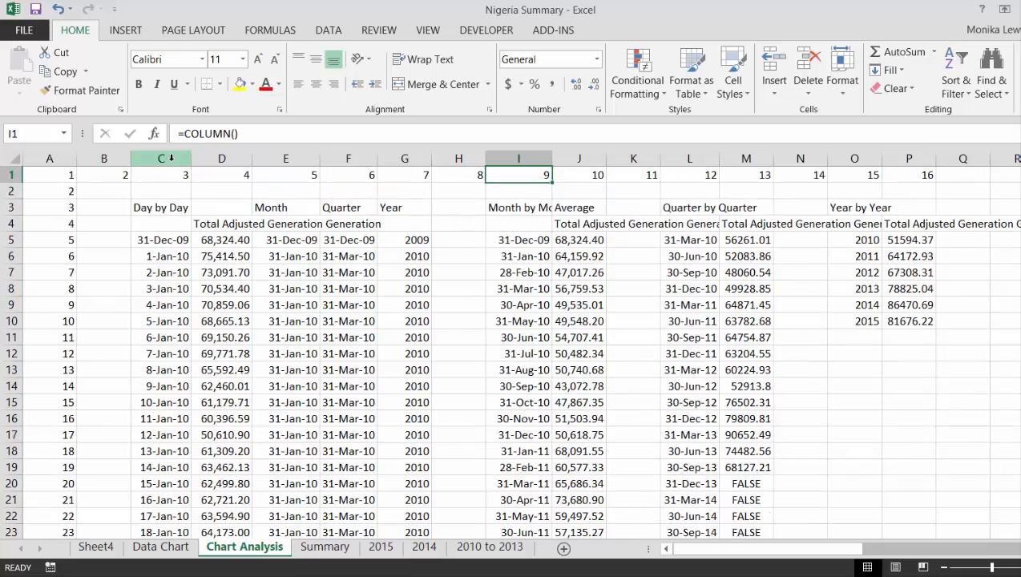
Examine the month-end dates in the Month column beside the daily generation data, from row 5 down.
{"action": "key", "text": "Down"}
{"action": "key", "text": "Down"}
{"action": "key", "text": "Down"}
{"action": "key", "text": "Down"}
{"action": "key", "text": "Left"}
{"action": "key", "text": "Left"}
{"action": "key", "text": "Left"}
{"action": "key", "text": "Left"}
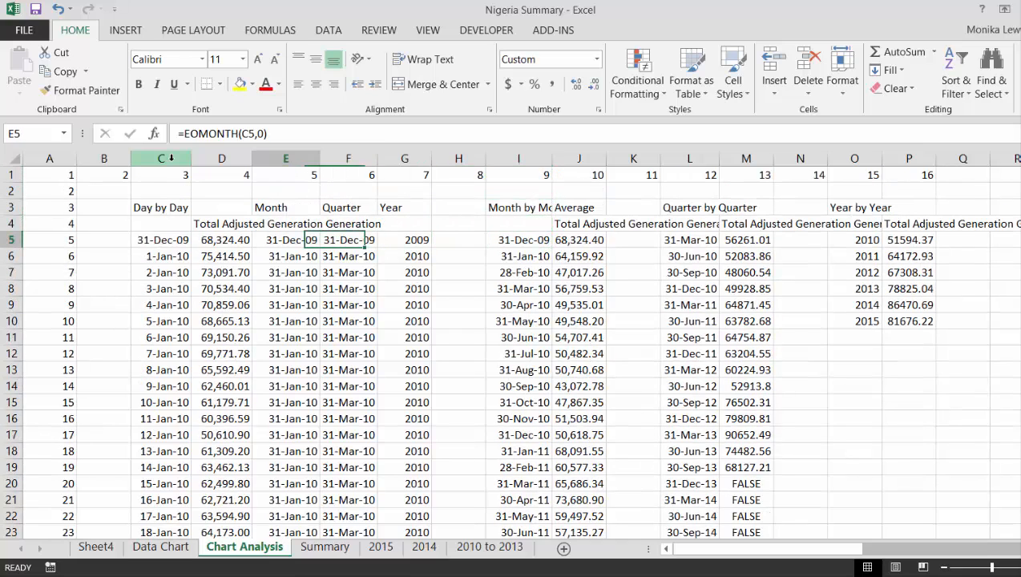
{"action": "key", "text": "Down"}
{"action": "key", "text": "Down"}
{"action": "key", "text": "Down"}
{"action": "key", "text": "Down"}
{"action": "key", "text": "Down"}
{"action": "key", "text": "Down"}
{"action": "key", "text": "Down"}
{"action": "key", "text": "Down"}
{"action": "key", "text": "Down"}
{"action": "key", "text": "Down"}
{"action": "key", "text": "Down"}
{"action": "key", "text": "Down"}
{"action": "key", "text": "Down"}
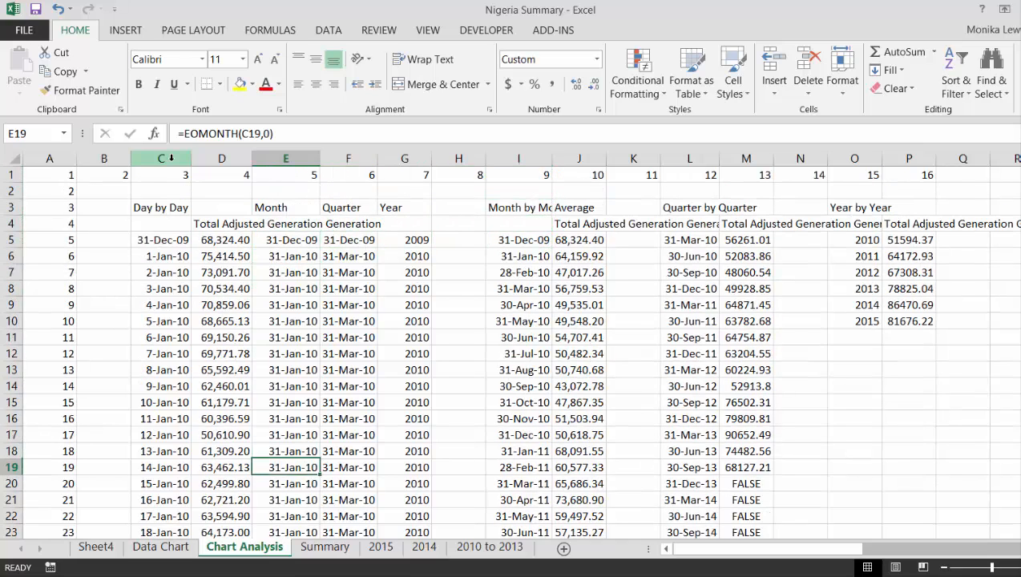
Compare the EOMONTH results in the Month column with the daily dates in column C across the upper rows.
{"action": "key", "text": "Up"}
{"action": "key", "text": "Up"}
{"action": "key", "text": "Up"}
{"action": "key", "text": "Up"}
{"action": "key", "text": "Up"}
{"action": "key", "text": "Up"}
{"action": "key", "text": "Up"}
{"action": "key", "text": "Up"}
{"action": "key", "text": "Up"}
{"action": "key", "text": "Up"}
{"action": "key", "text": "Up"}
{"action": "key", "text": "Up"}
{"action": "key", "text": "Up"}
{"action": "key", "text": "Up"}
{"action": "key", "text": "Up"}
{"action": "key", "text": "Down"}
{"action": "key", "text": "Down"}
{"action": "key", "text": "Down"}
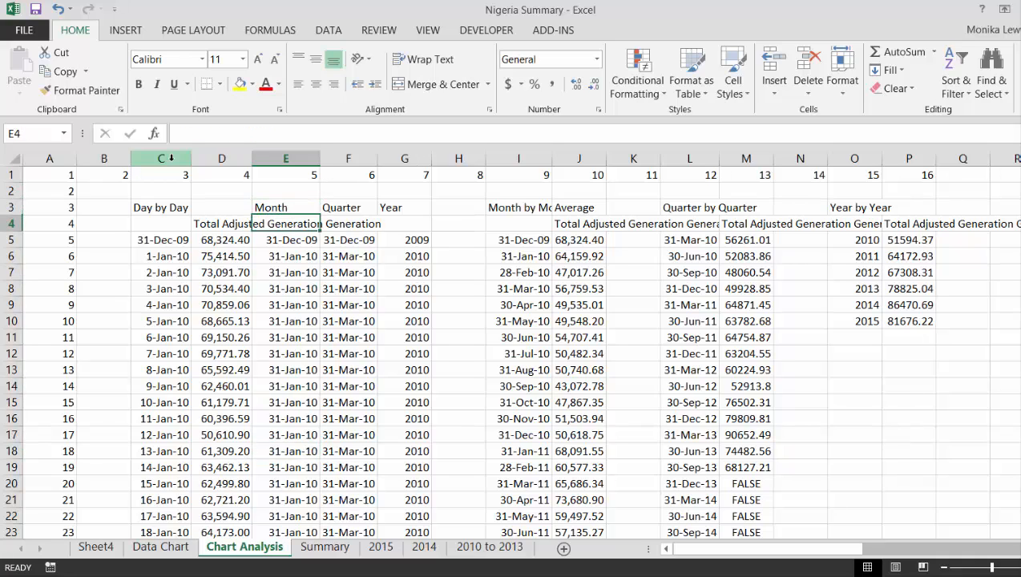
{"action": "key", "text": "Down"}
{"action": "key", "text": "Down"}
{"action": "key", "text": "Down"}
{"action": "key", "text": "Down"}
{"action": "key", "text": "Down"}
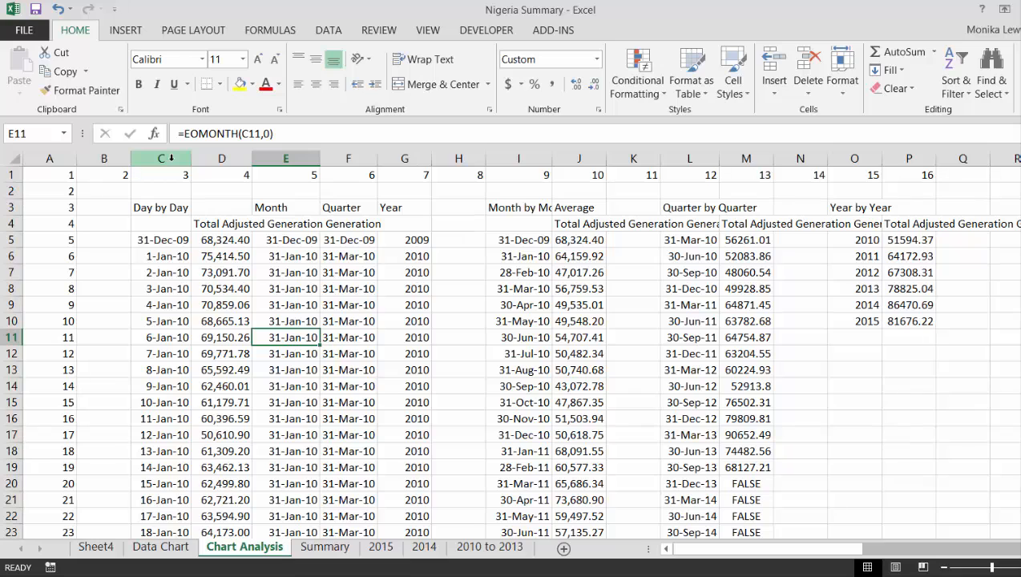
In cell AI8, enter a MATCH formula that looks up AH8 in column C to return the start date's row number.
{"action": "key", "text": "Right"}
{"action": "key", "text": "Right"}
{"action": "key", "text": "Right"}
{"action": "key", "text": "Right"}
{"action": "key", "text": "Right"}
{"action": "key", "text": "Right"}
{"action": "key", "text": "Right"}
{"action": "key", "text": "Right"}
{"action": "key", "text": "Right"}
{"action": "key", "text": "Right"}
{"action": "key", "text": "Right"}
{"action": "key", "text": "Right"}
{"action": "key", "text": "Right"}
{"action": "key", "text": "Right"}
{"action": "key", "text": "Right"}
{"action": "key", "text": "Right"}
{"action": "key", "text": "Right"}
{"action": "key", "text": "Right"}
{"action": "key", "text": "Right"}
{"action": "key", "text": "Right"}
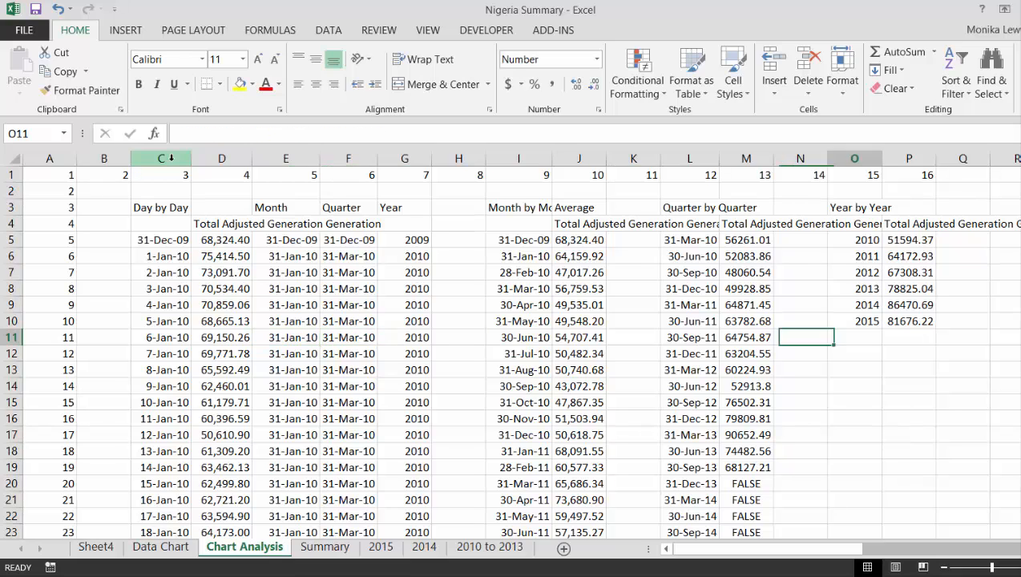
{"action": "key", "text": "Right"}
{"action": "key", "text": "Right"}
{"action": "key", "text": "Right"}
{"action": "key", "text": "Right"}
{"action": "key", "text": "Right"}
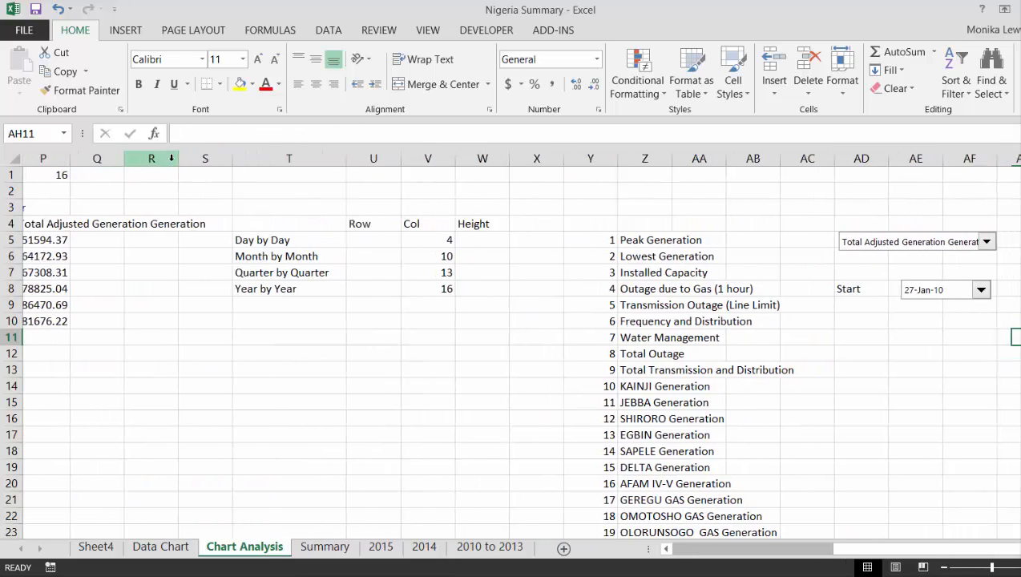
{"action": "key", "text": "Left"}
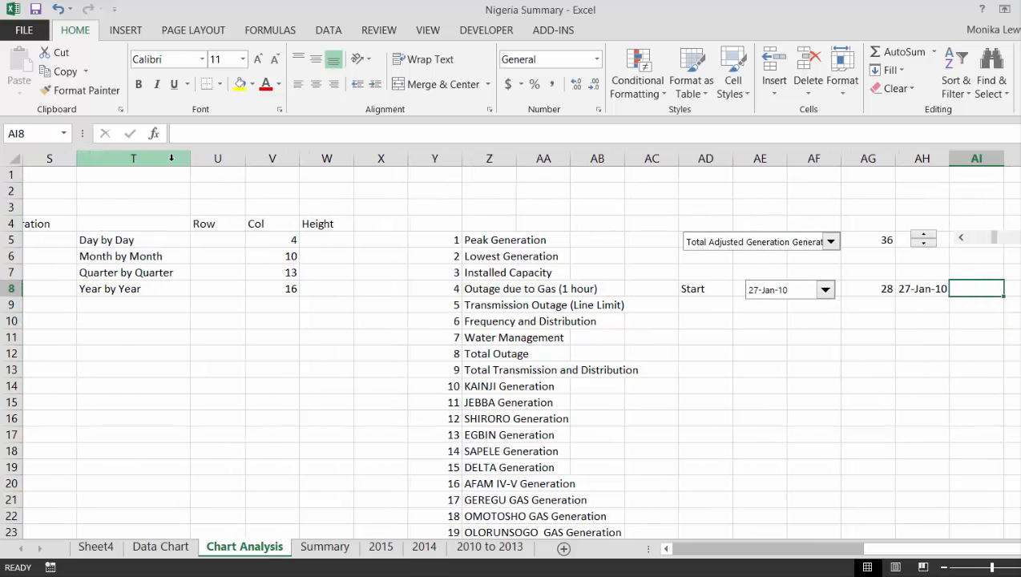
{"action": "type", "text": "=ma"}
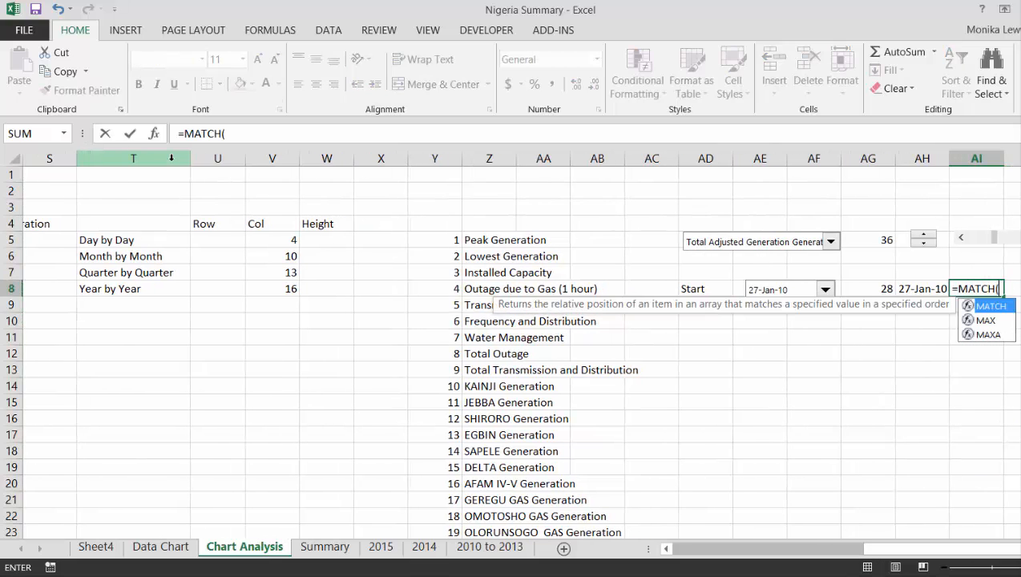
{"action": "key", "text": "Left"}
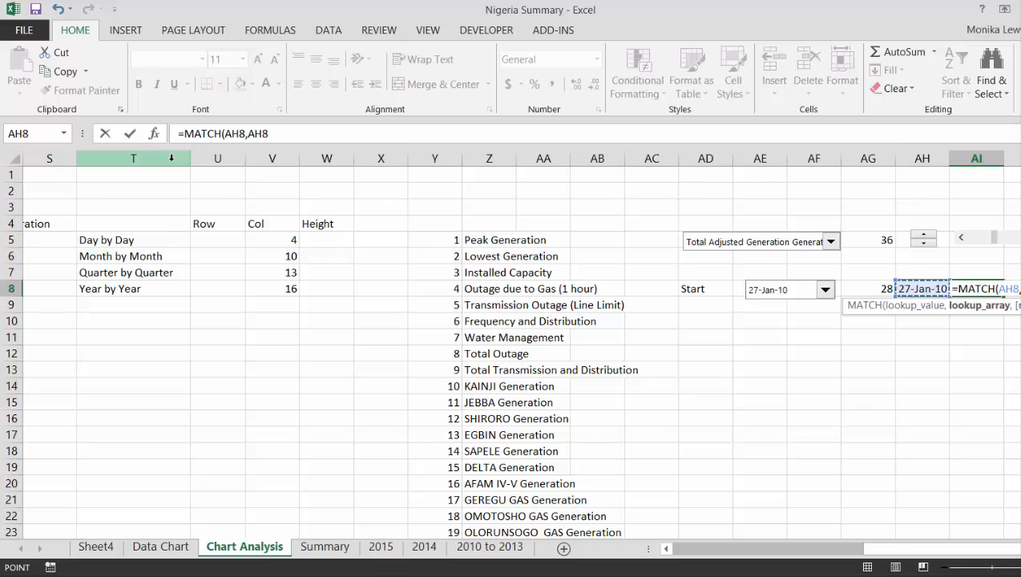
{"action": "key", "text": "Left"}
{"action": "key", "text": "Left"}
{"action": "key", "text": "Left"}
{"action": "key", "text": "Left"}
{"action": "key", "text": "Left"}
{"action": "key", "text": "Left"}
{"action": "key", "text": "Left"}
{"action": "key", "text": "Left"}
{"action": "key", "text": "Left"}
{"action": "key", "text": "Left"}
{"action": "key", "text": "Left"}
{"action": "key", "text": "Left"}
{"action": "key", "text": "Left"}
{"action": "key", "text": "Left"}
{"action": "key", "text": "Left"}
{"action": "key", "text": "Left"}
{"action": "key", "text": "Left"}
{"action": "key", "text": "Left"}
{"action": "key", "text": "Left"}
{"action": "key", "text": "Left"}
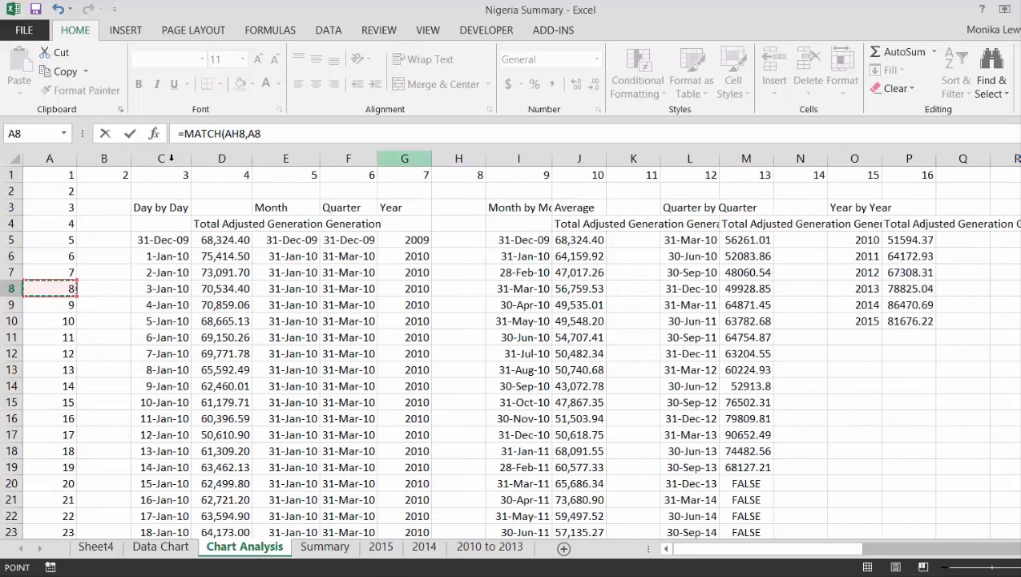
{"action": "left_click", "coordinate": [169, 149]}
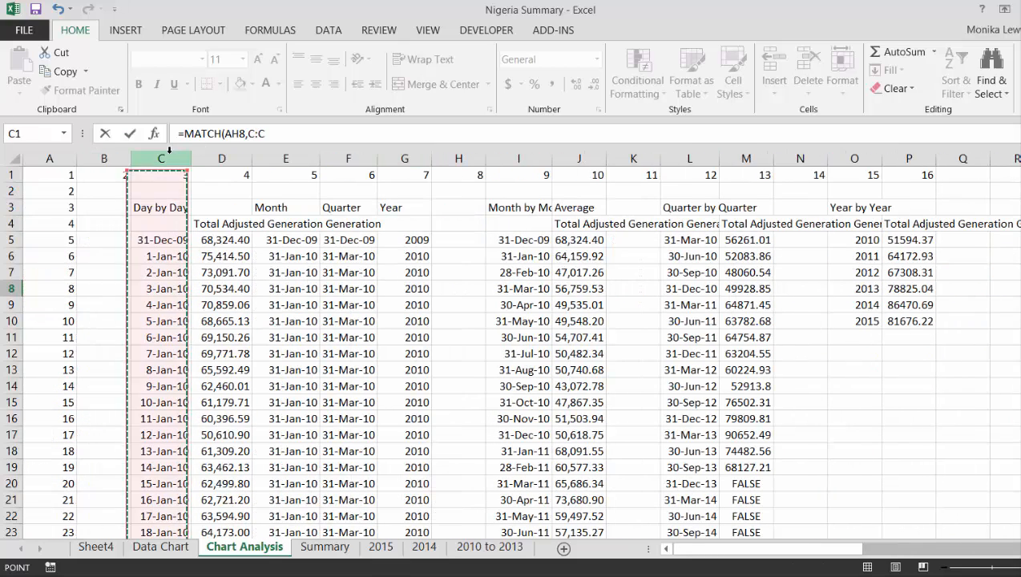
{"action": "type", "text": ","}
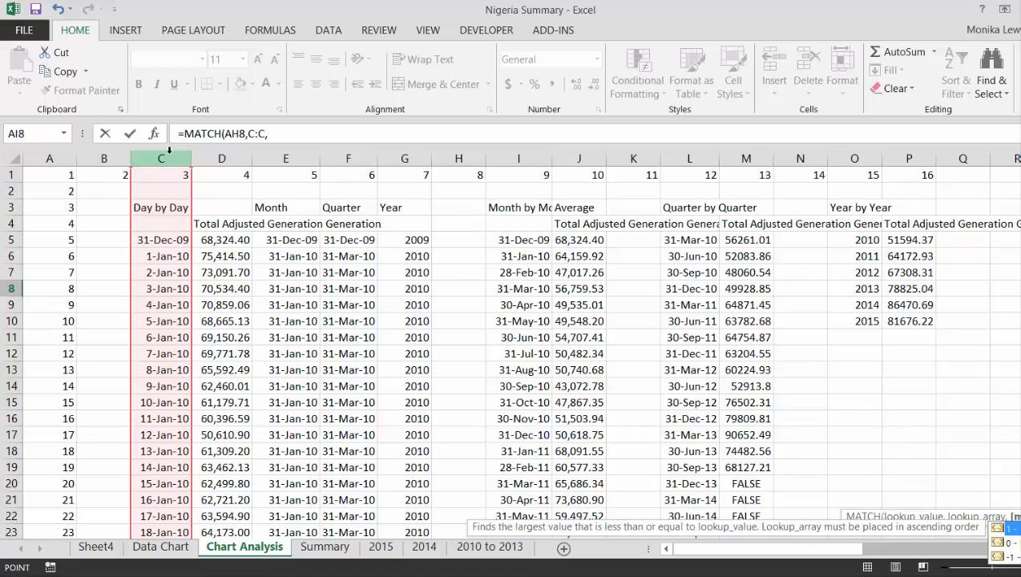
{"action": "key", "text": "Left"}
{"action": "key", "text": "Escape"}
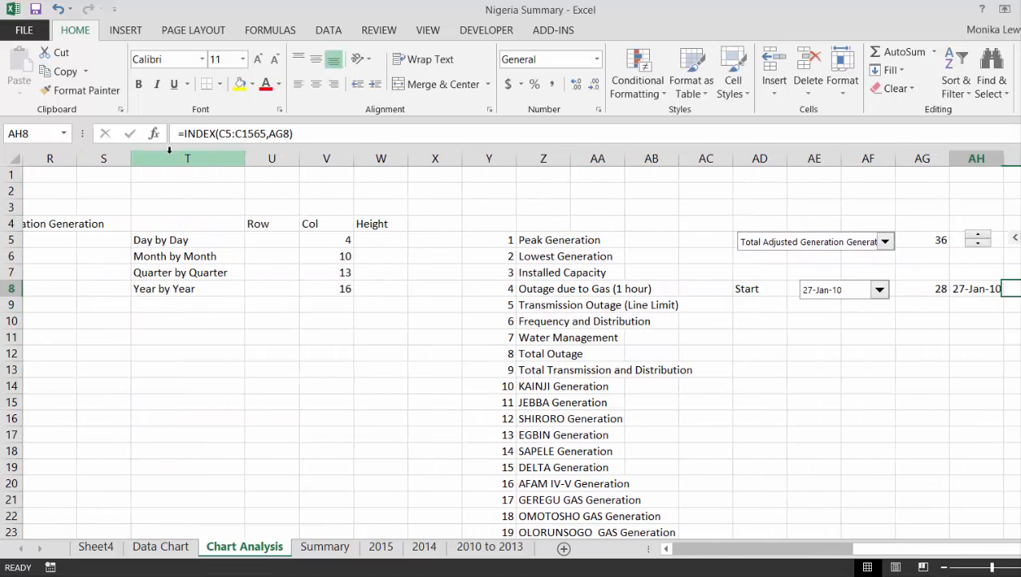
Link the Day by Day Row value in cell U5 to the matched row number with =AI8.
{"action": "key", "text": "Left"}
{"action": "key", "text": "Left"}
{"action": "key", "text": "Right"}
{"action": "key", "text": "Left"}
{"action": "key", "text": "Left"}
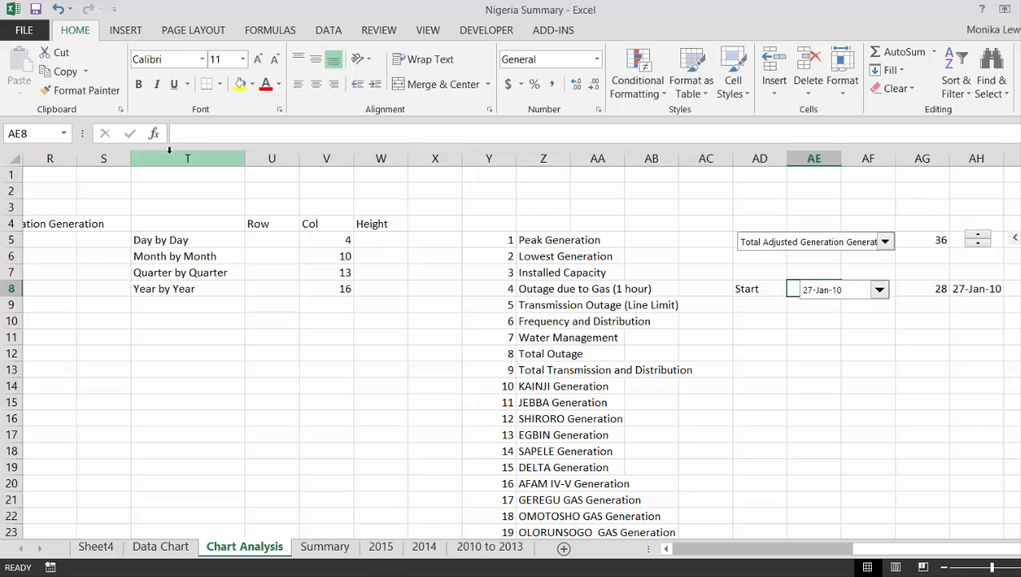
{"action": "key", "text": "Left"}
{"action": "key", "text": "Left"}
{"action": "key", "text": "Left"}
{"action": "key", "text": "Left"}
{"action": "key", "text": "Left"}
{"action": "key", "text": "Left"}
{"action": "key", "text": "Left"}
{"action": "key", "text": "Left"}
{"action": "key", "text": "Left"}
{"action": "key", "text": "Left"}
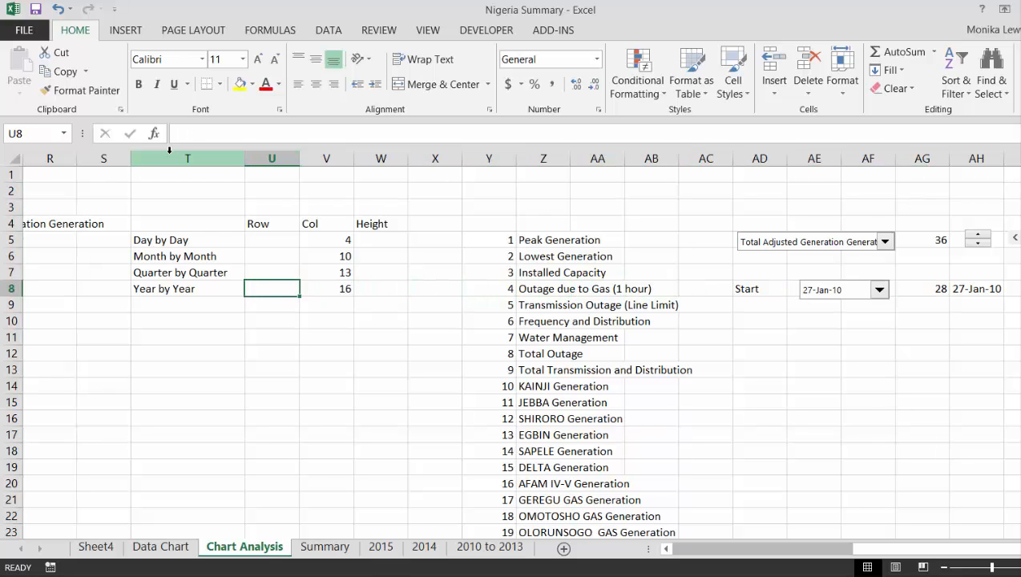
{"action": "key", "text": "Up"}
{"action": "key", "text": "Up"}
{"action": "key", "text": "Up"}
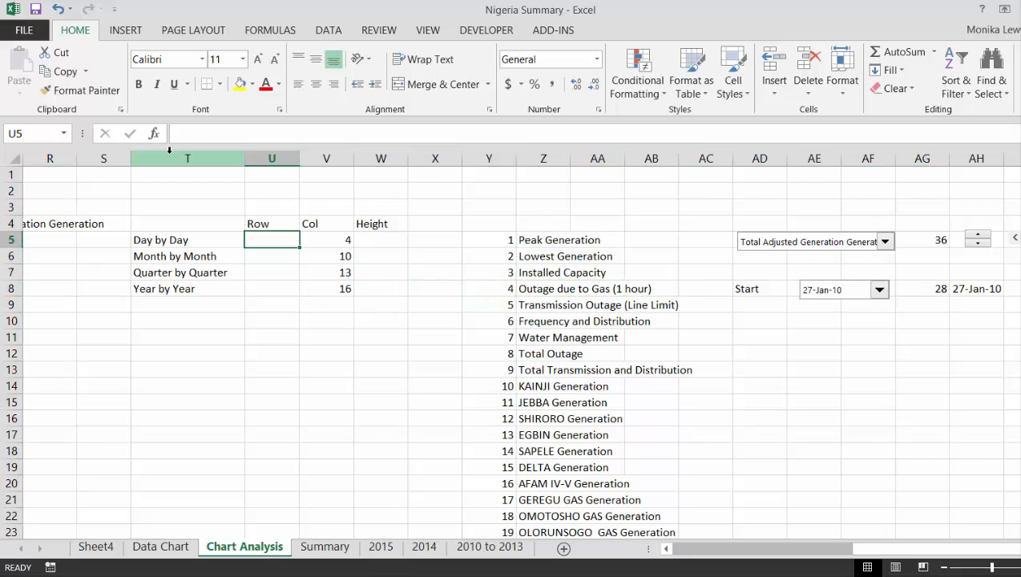
{"action": "type", "text": "="}
{"action": "key", "text": "Right"}
{"action": "key", "text": "Right"}
{"action": "key", "text": "Right"}
{"action": "key", "text": "Right"}
{"action": "key", "text": "Right"}
{"action": "key", "text": "Right"}
{"action": "key", "text": "Right"}
{"action": "key", "text": "Right"}
{"action": "key", "text": "Right"}
{"action": "key", "text": "Right"}
{"action": "key", "text": "Right"}
{"action": "key", "text": "Right"}
{"action": "key", "text": "Right"}
{"action": "key", "text": "Right"}
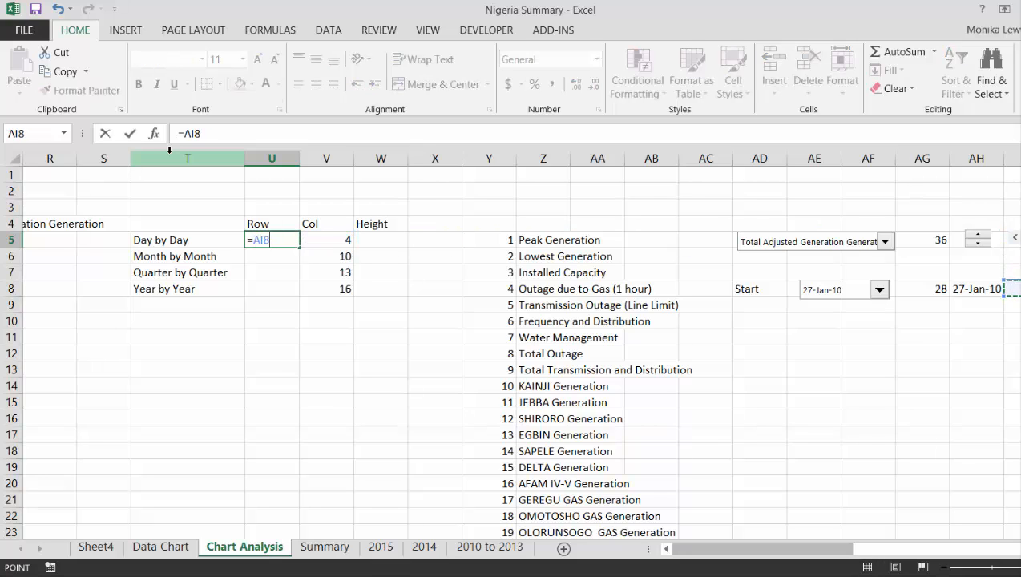
{"action": "key", "text": "Return"}
{"action": "key", "text": "Up"}
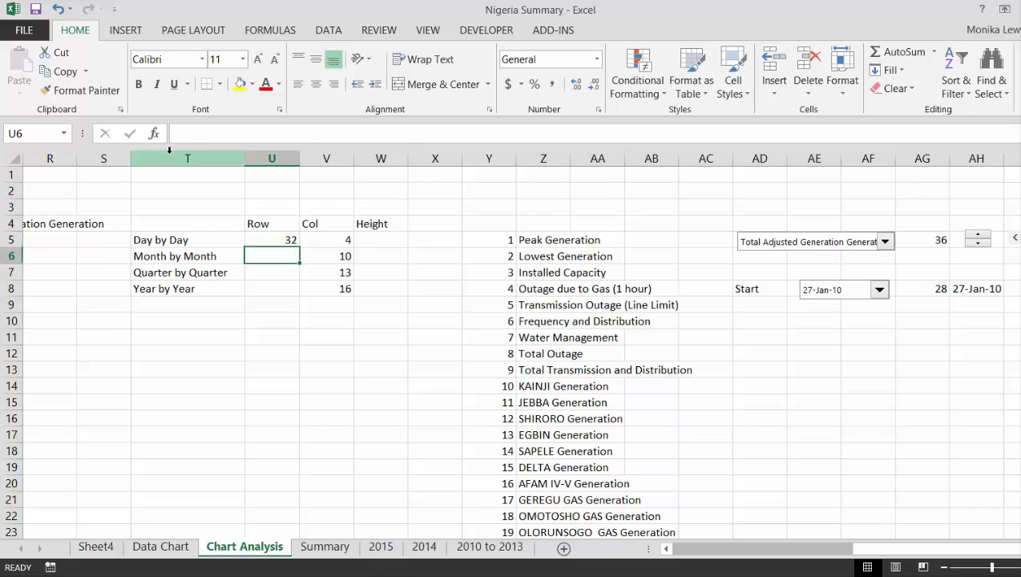
{"action": "type", "text": "="}
{"action": "key", "text": "Right"}
{"action": "key", "text": "Right"}
{"action": "key", "text": "Right"}
{"action": "key", "text": "Right"}
{"action": "key", "text": "Right"}
{"action": "key", "text": "Right"}
{"action": "key", "text": "Right"}
{"action": "key", "text": "Right"}
{"action": "key", "text": "Right"}
{"action": "key", "text": "Right"}
{"action": "key", "text": "Right"}
{"action": "key", "text": "Right"}
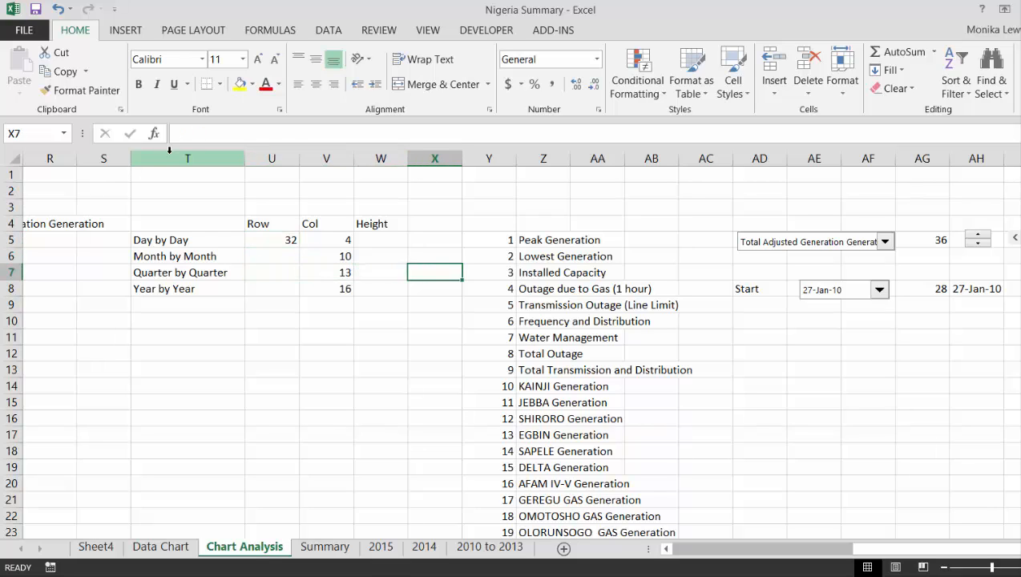
{"action": "key", "text": "Down"}
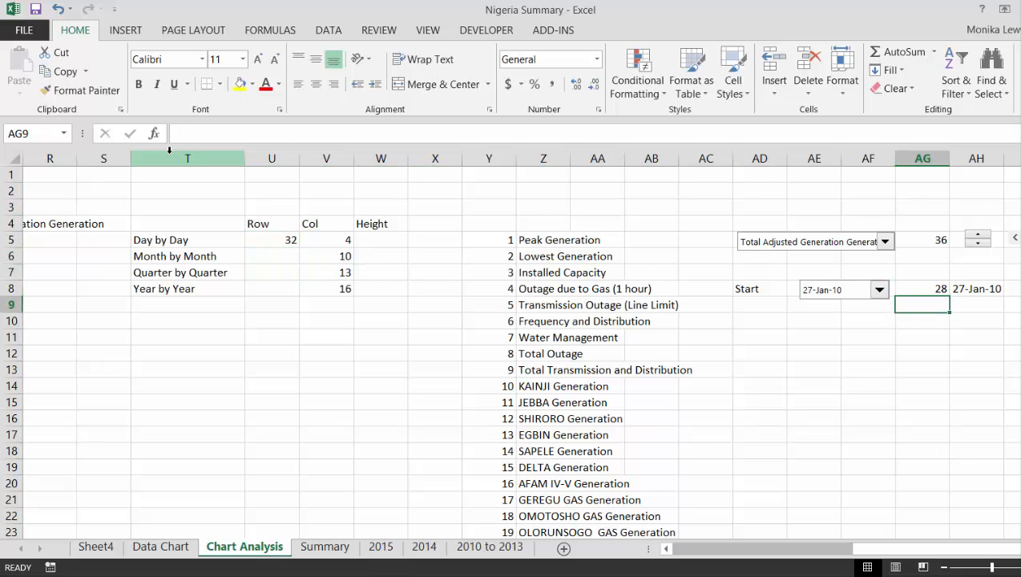
{"action": "key", "text": "Right"}
{"action": "type", "text": "=in"}
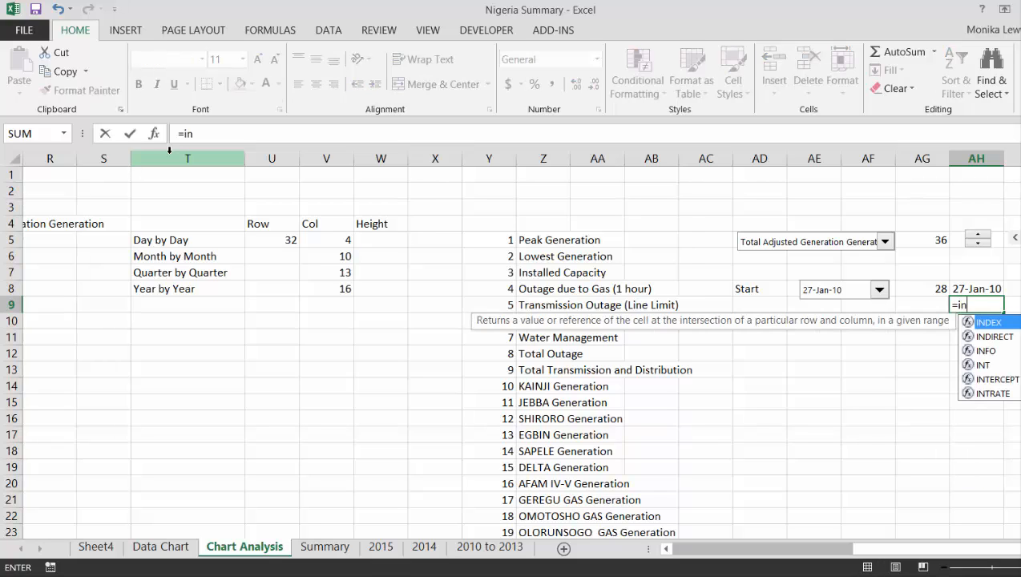
{"action": "key", "text": "Left"}
{"action": "key", "text": "Left"}
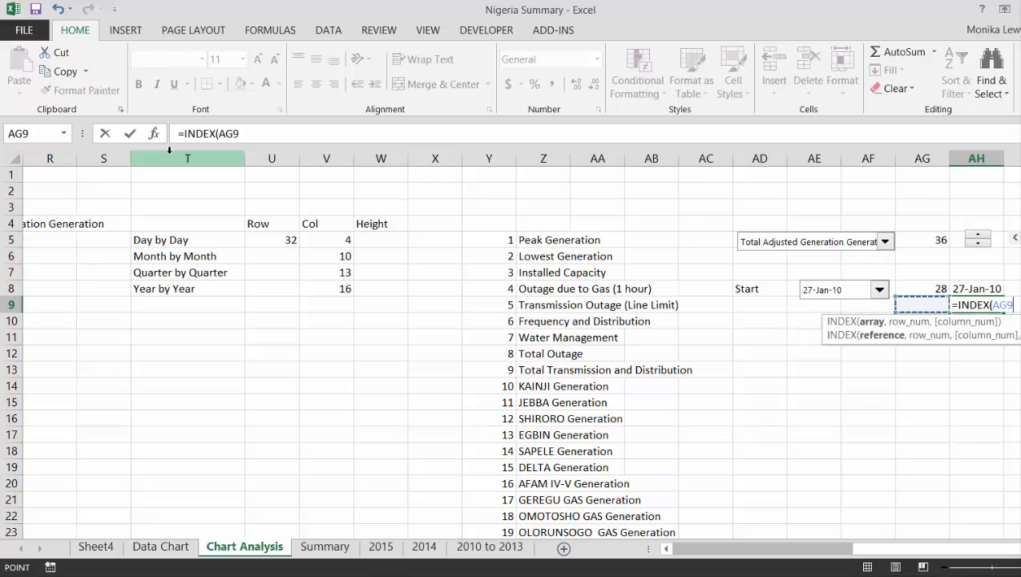
{"action": "key", "text": "Left"}
{"action": "key", "text": "Left"}
{"action": "key", "text": "Left"}
{"action": "key", "text": "Left"}
{"action": "key", "text": "Left"}
{"action": "key", "text": "Left"}
{"action": "key", "text": "Left"}
{"action": "key", "text": "Left"}
{"action": "key", "text": "Left"}
{"action": "key", "text": "Left"}
{"action": "key", "text": "Left"}
{"action": "key", "text": "Left"}
{"action": "key", "text": "Left"}
{"action": "key", "text": "Left"}
{"action": "key", "text": "Left"}
{"action": "key", "text": "Left"}
{"action": "key", "text": "Left"}
{"action": "key", "text": "Left"}
{"action": "key", "text": "Left"}
{"action": "key", "text": "Left"}
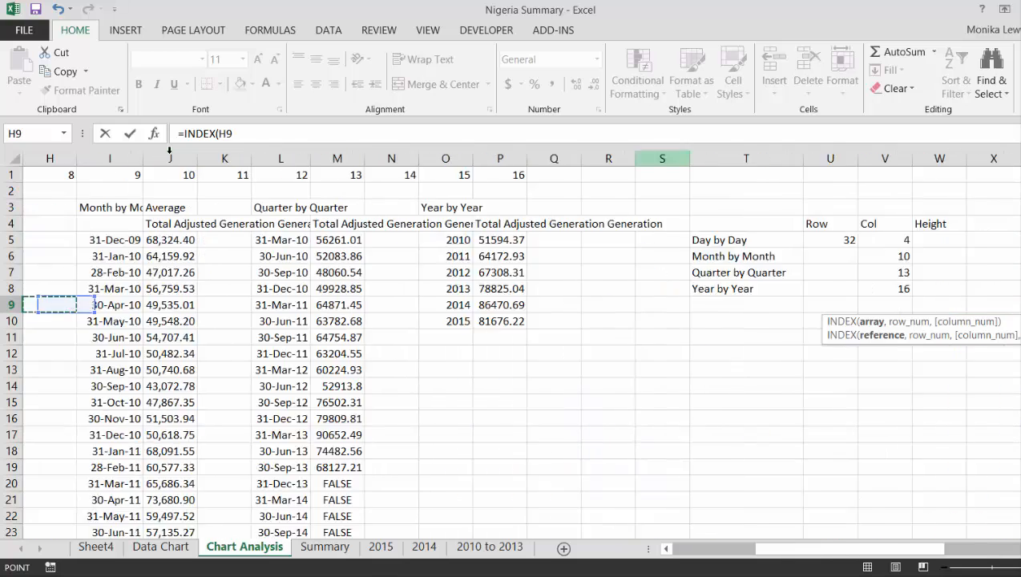
{"action": "key", "text": "Right"}
{"action": "key", "text": "Right"}
{"action": "key", "text": "Up"}
{"action": "key", "text": "Up"}
{"action": "key", "text": "Up"}
{"action": "key", "text": "Up"}
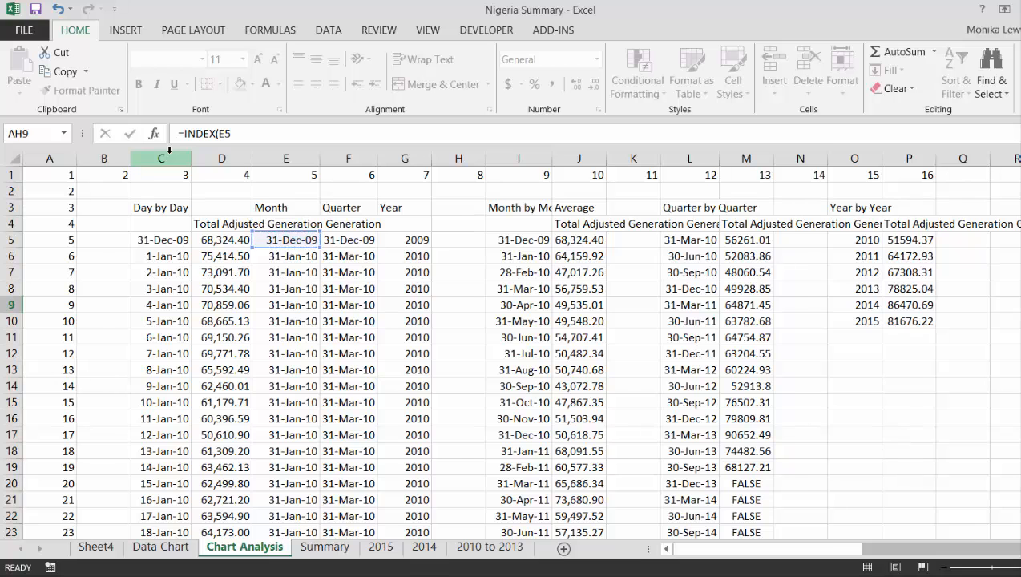
{"action": "key", "text": "Escape"}
In cell AI9, enter a MATCH formula that looks up the start date in AH8 within Month by Month column I.
{"action": "key", "text": "Right"}
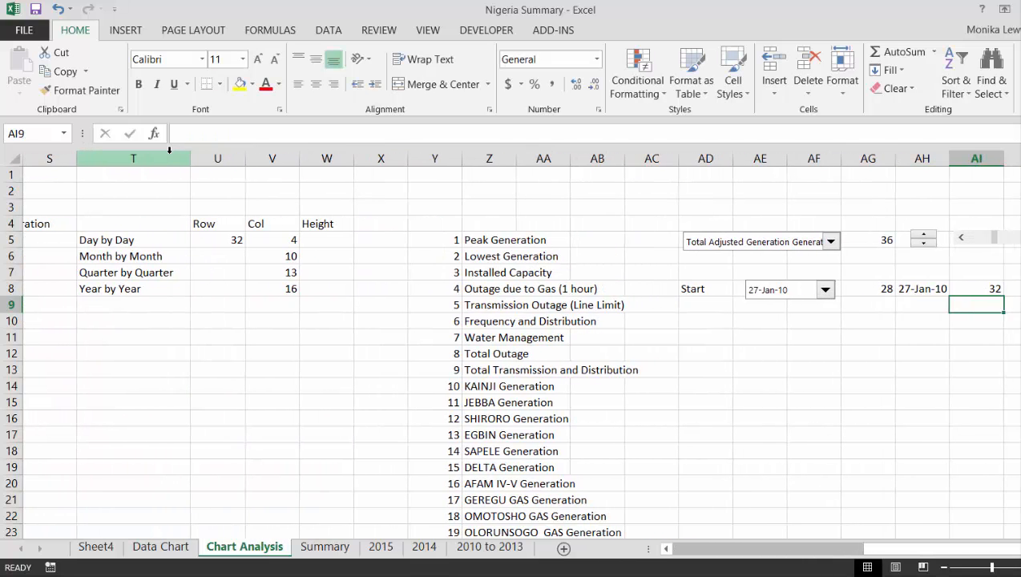
{"action": "type", "text": "=m"}
{"action": "key", "text": "Tab"}
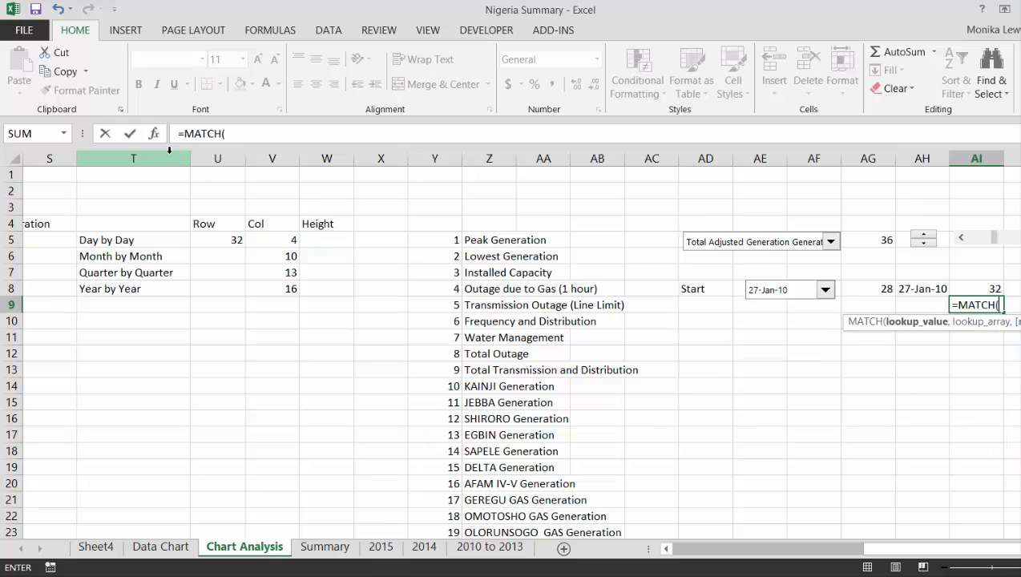
{"action": "key", "text": "Up"}
{"action": "key", "text": "Left"}
{"action": "type", "text": ","}
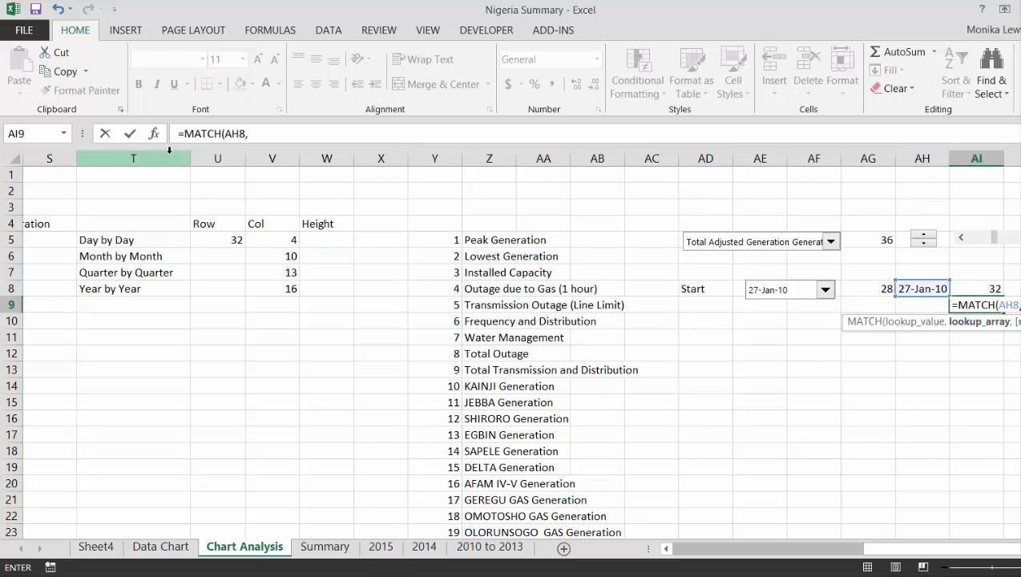
{"action": "key", "text": "Left"}
{"action": "key", "text": "Left"}
{"action": "key", "text": "Left"}
{"action": "key", "text": "Left"}
{"action": "key", "text": "Left"}
{"action": "key", "text": "Left"}
{"action": "key", "text": "Left"}
{"action": "key", "text": "Left"}
{"action": "key", "text": "Left"}
{"action": "key", "text": "Left"}
{"action": "key", "text": "Left"}
{"action": "key", "text": "Left"}
{"action": "key", "text": "Left"}
{"action": "key", "text": "Left"}
{"action": "key", "text": "Left"}
{"action": "key", "text": "Left"}
{"action": "key", "text": "Left"}
{"action": "key", "text": "Left"}
{"action": "key", "text": "Left"}
{"action": "key", "text": "Left"}
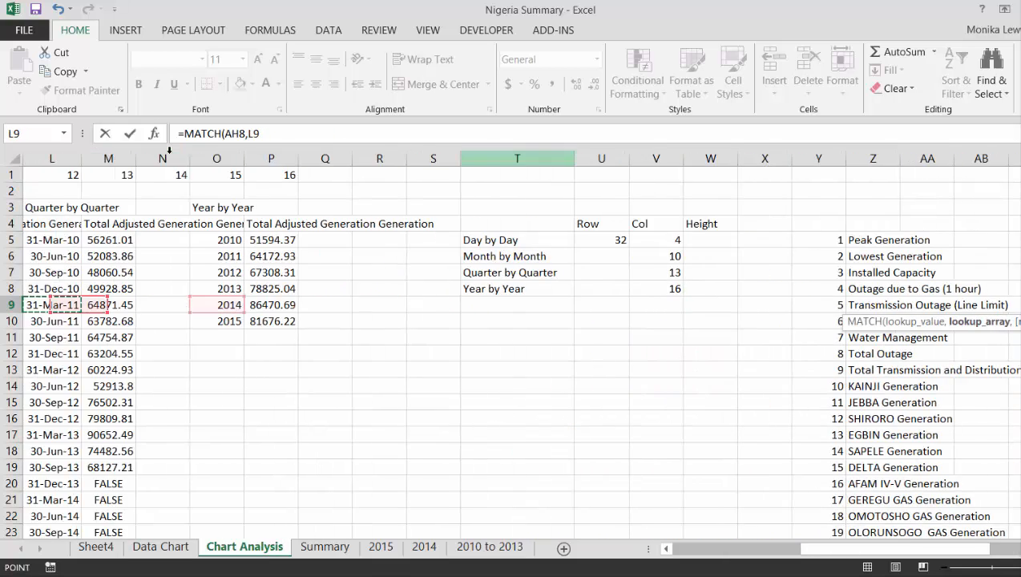
{"action": "key", "text": "Left"}
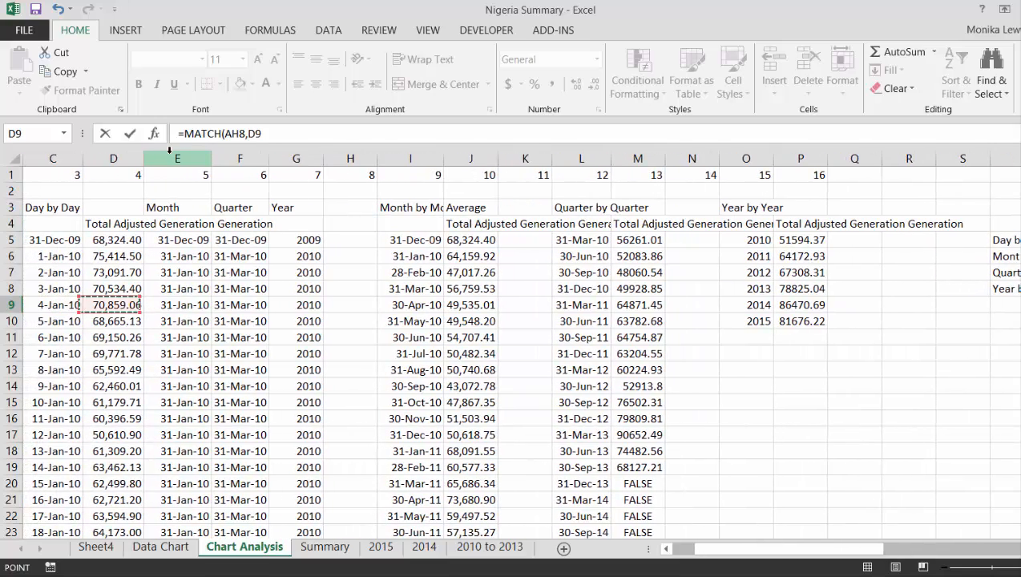
{"action": "key", "text": "Right"}
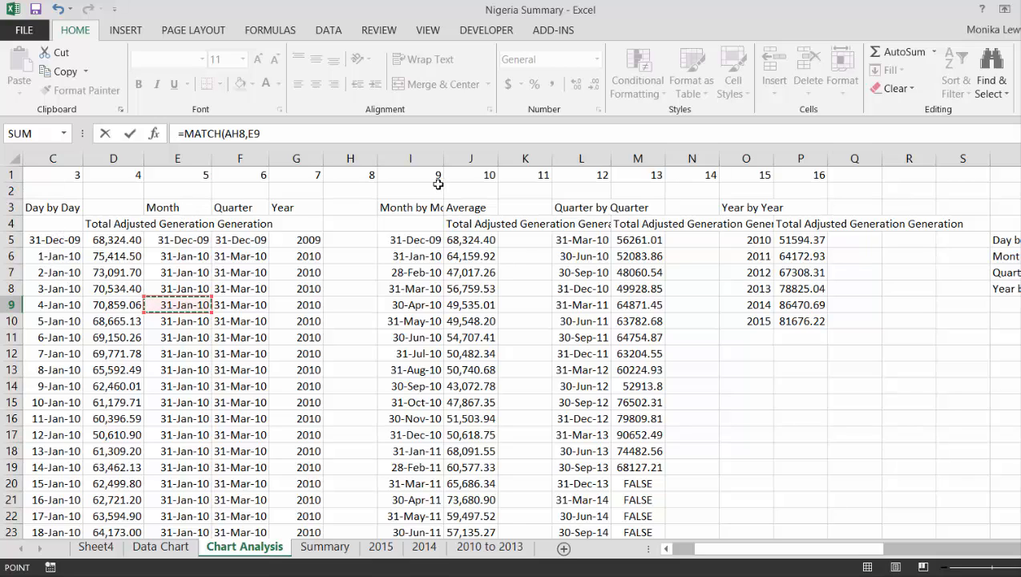
{"action": "left_click", "coordinate": [413, 155]}
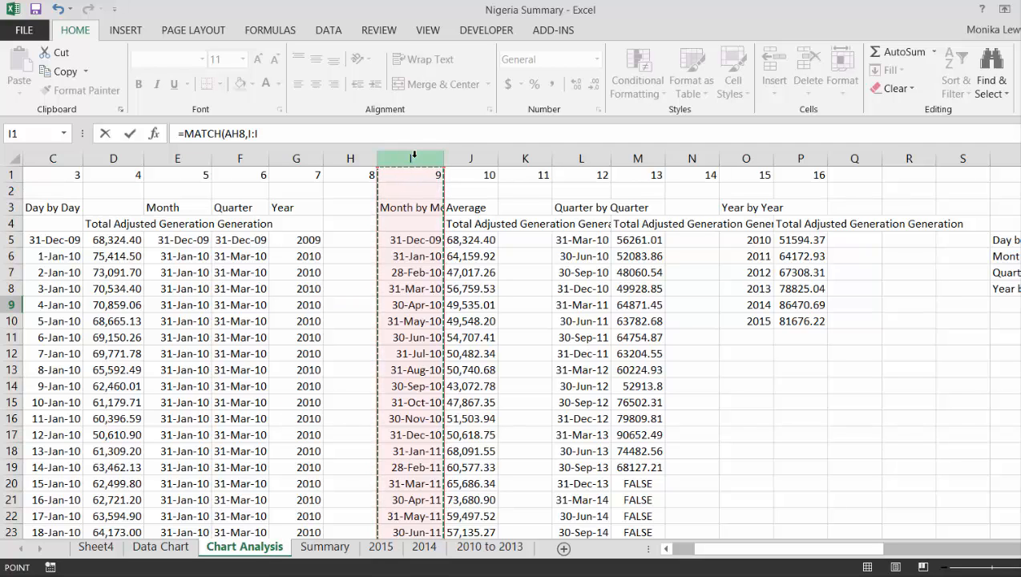
{"action": "key", "text": "ctrl+Return"}
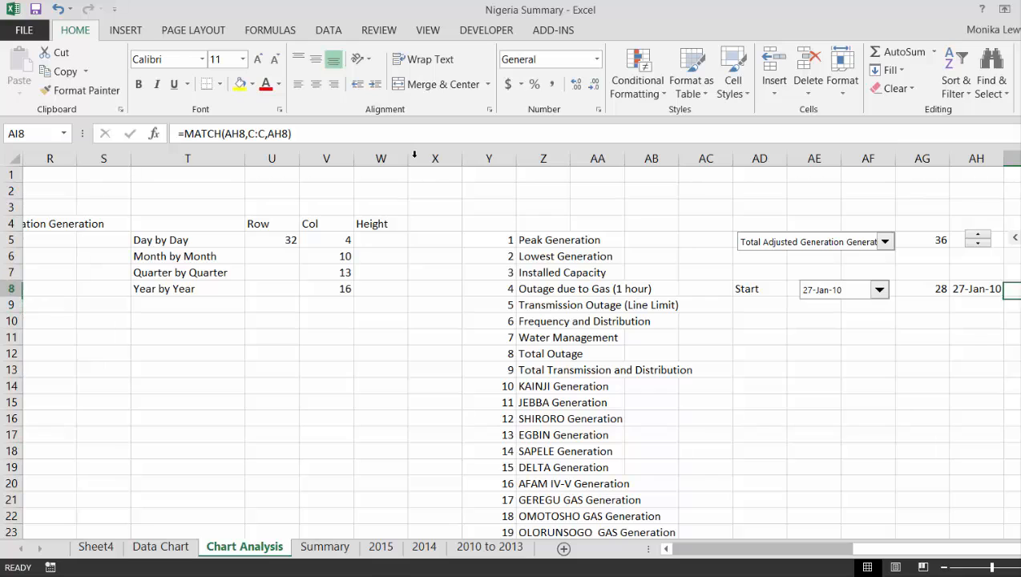
Examine the month-end date formulas in the Month by Month column I, from row 5 to row 9.
{"action": "key", "text": "Left"}
{"action": "key", "text": "Left"}
{"action": "key", "text": "Left"}
{"action": "key", "text": "Left"}
{"action": "key", "text": "Left"}
{"action": "key", "text": "Left"}
{"action": "key", "text": "Left"}
{"action": "key", "text": "Left"}
{"action": "key", "text": "Left"}
{"action": "key", "text": "Left"}
{"action": "key", "text": "Left"}
{"action": "key", "text": "Left"}
{"action": "key", "text": "Left"}
{"action": "key", "text": "Left"}
{"action": "key", "text": "Left"}
{"action": "key", "text": "Left"}
{"action": "key", "text": "Left"}
{"action": "key", "text": "Left"}
{"action": "key", "text": "Left"}
{"action": "key", "text": "Left"}
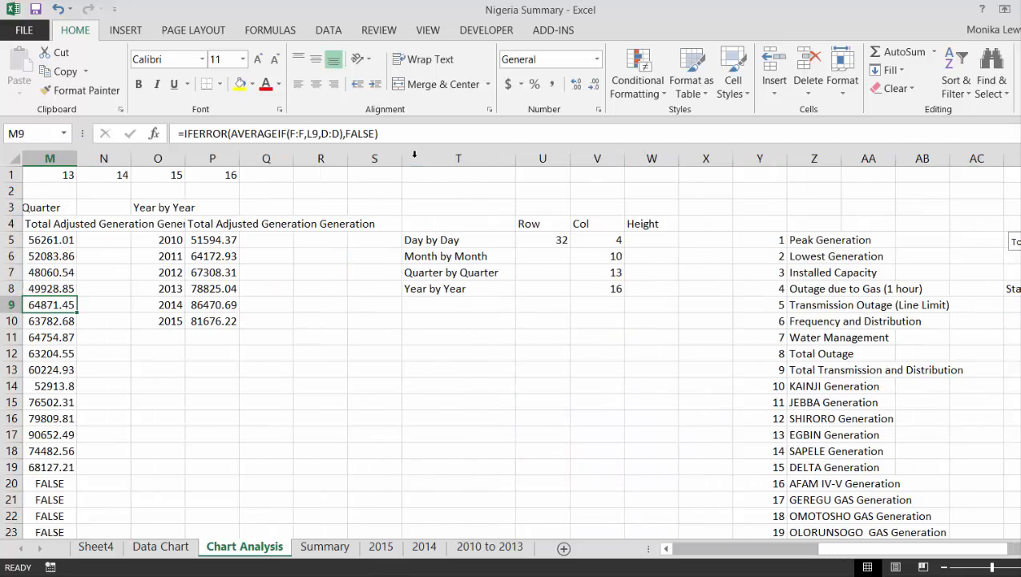
{"action": "key", "text": "Left"}
{"action": "key", "text": "Left"}
{"action": "key", "text": "Right"}
{"action": "key", "text": "Right"}
{"action": "key", "text": "Left"}
{"action": "key", "text": "Right"}
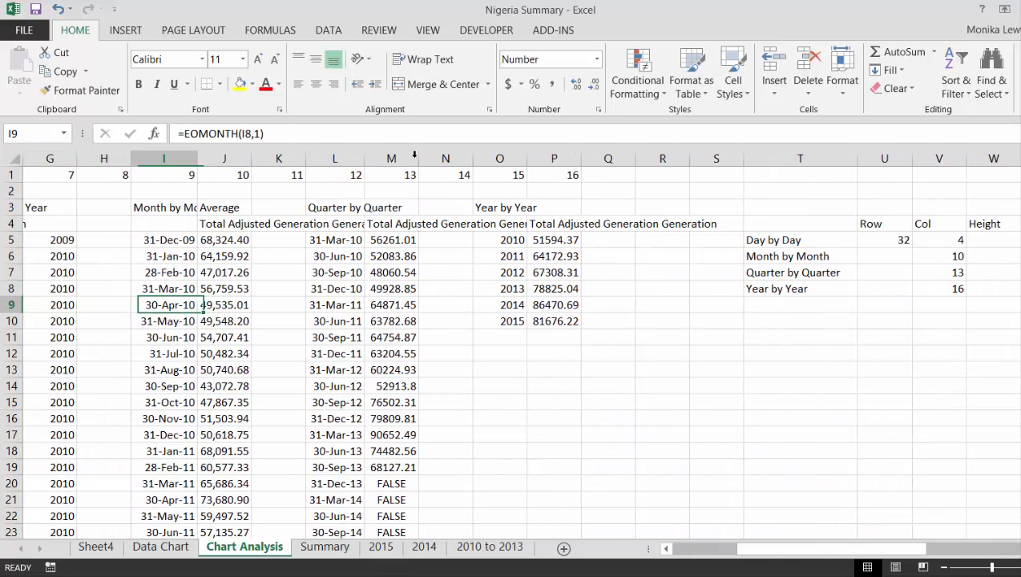
{"action": "key", "text": "Left"}
{"action": "key", "text": "Left"}
{"action": "key", "text": "Right"}
{"action": "key", "text": "Right"}
{"action": "key", "text": "Right"}
{"action": "key", "text": "Right"}
{"action": "key", "text": "Right"}
{"action": "key", "text": "Right"}
{"action": "key", "text": "Right"}
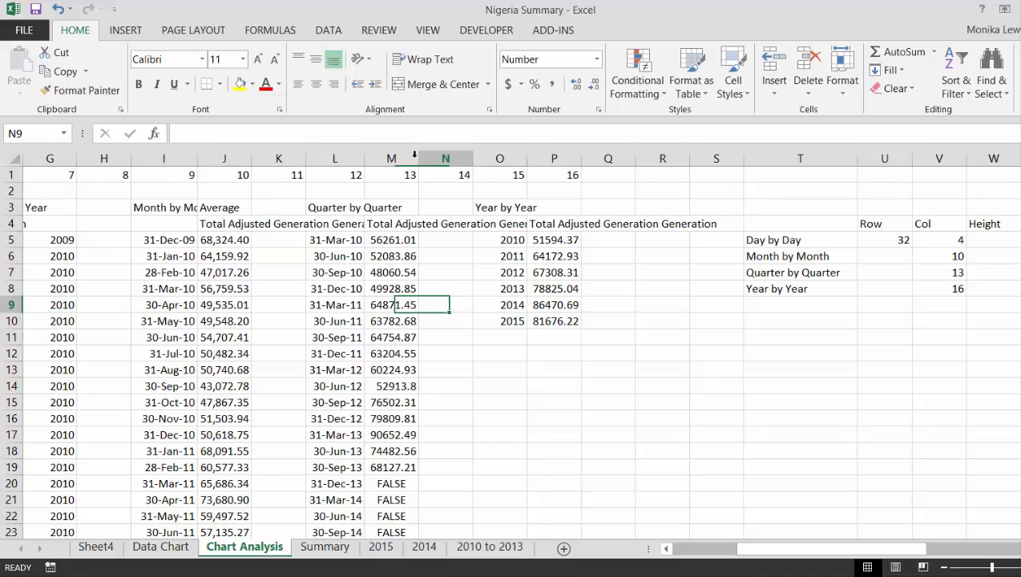
{"action": "key", "text": "Left"}
{"action": "key", "text": "Left"}
{"action": "key", "text": "Left"}
{"action": "key", "text": "Left"}
{"action": "key", "text": "Left"}
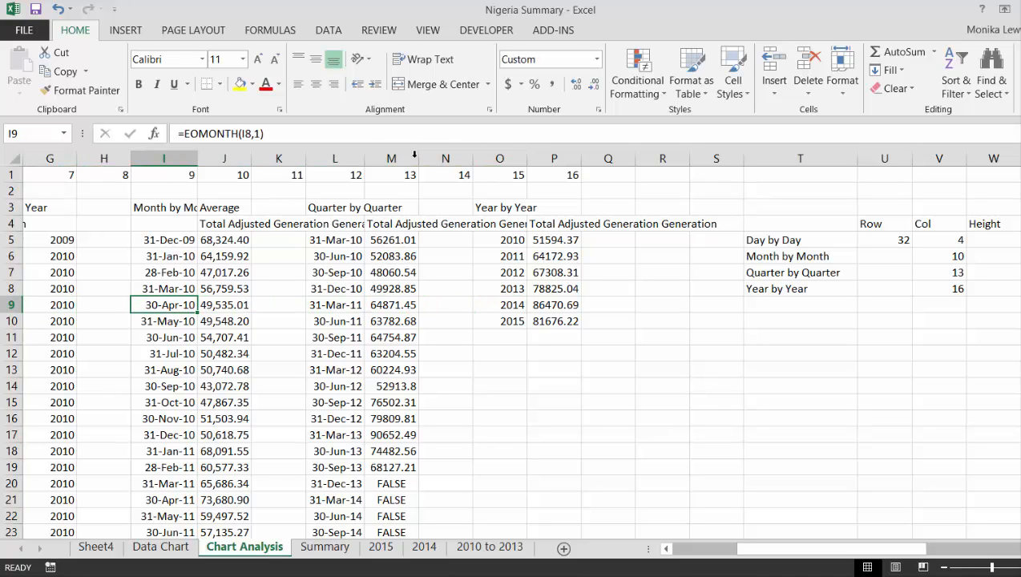
{"action": "key", "text": "Up"}
{"action": "key", "text": "Up"}
{"action": "key", "text": "Up"}
{"action": "key", "text": "Up"}
{"action": "key", "text": "Up"}
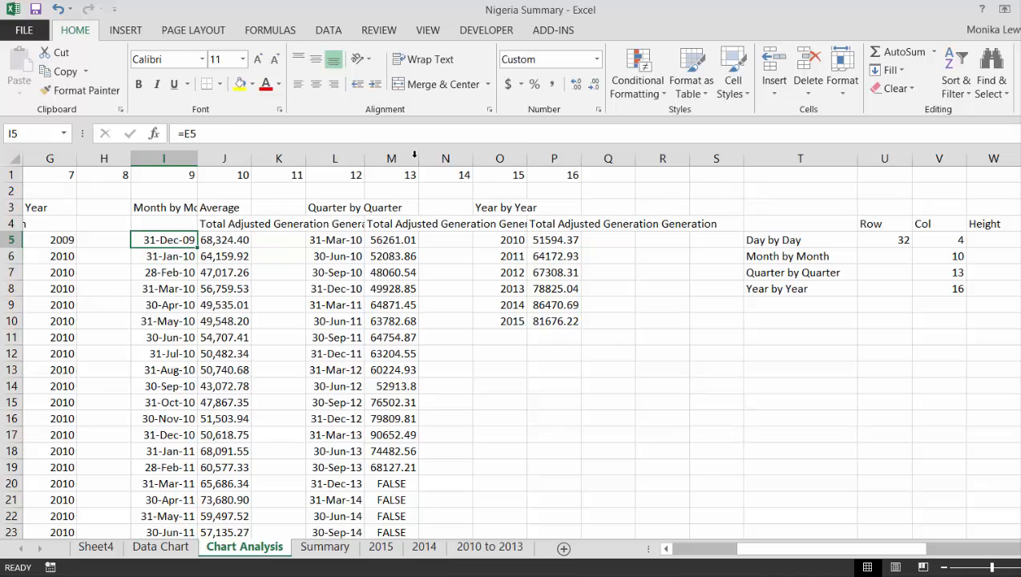
{"action": "key", "text": "Down"}
{"action": "key", "text": "Down"}
{"action": "key", "text": "Down"}
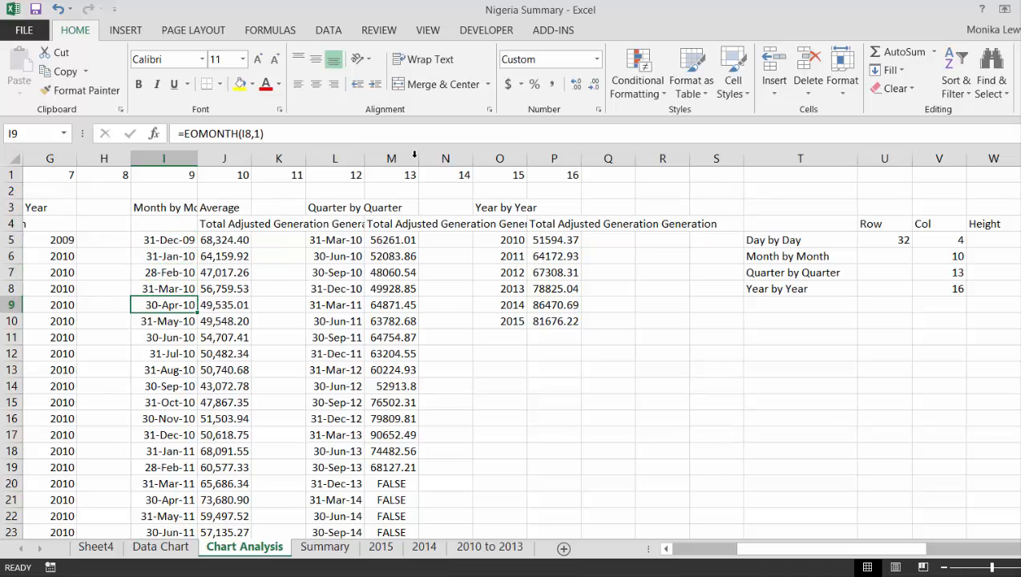
Compare the Month and Quarter formulas beside the daily data with the first Month by Month dates in column I.
{"action": "key", "text": "Up"}
{"action": "key", "text": "Right"}
{"action": "key", "text": "Right"}
{"action": "key", "text": "Right"}
{"action": "key", "text": "Right"}
{"action": "key", "text": "Right"}
{"action": "key", "text": "Right"}
{"action": "key", "text": "Right"}
{"action": "key", "text": "Right"}
{"action": "key", "text": "Right"}
{"action": "key", "text": "Right"}
{"action": "key", "text": "Right"}
{"action": "key", "text": "Right"}
{"action": "key", "text": "Right"}
{"action": "key", "text": "Right"}
{"action": "key", "text": "Right"}
{"action": "key", "text": "Right"}
{"action": "key", "text": "Right"}
{"action": "key", "text": "Right"}
{"action": "key", "text": "Right"}
{"action": "key", "text": "Right"}
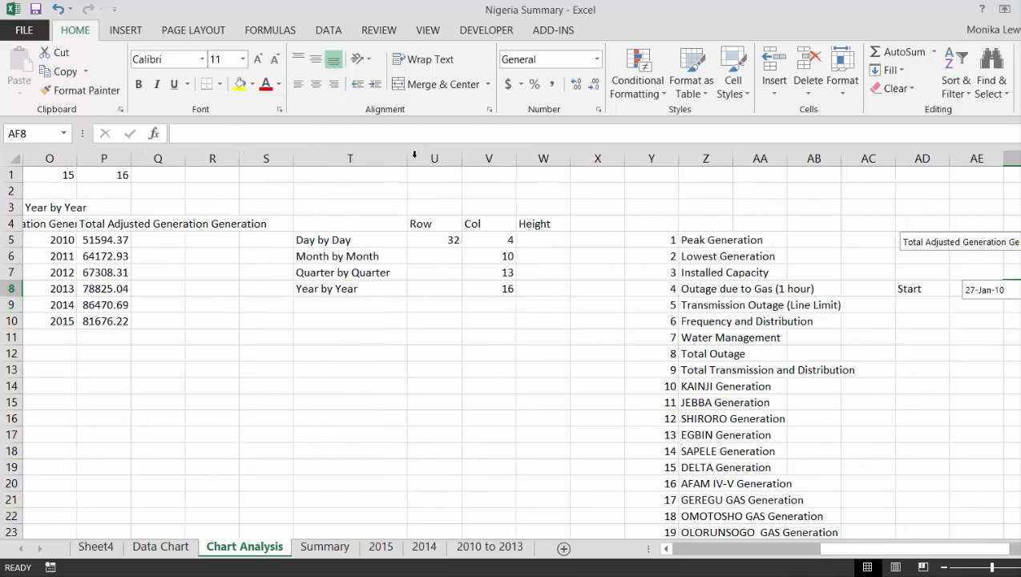
{"action": "key", "text": "Left"}
{"action": "key", "text": "Left"}
{"action": "key", "text": "Left"}
{"action": "key", "text": "Left"}
{"action": "key", "text": "Left"}
{"action": "key", "text": "Left"}
{"action": "key", "text": "Left"}
{"action": "key", "text": "Left"}
{"action": "key", "text": "Left"}
{"action": "key", "text": "Left"}
{"action": "key", "text": "Left"}
{"action": "key", "text": "Left"}
{"action": "key", "text": "Left"}
{"action": "key", "text": "Left"}
{"action": "key", "text": "Left"}
{"action": "key", "text": "Left"}
{"action": "key", "text": "Left"}
{"action": "key", "text": "Left"}
{"action": "key", "text": "Left"}
{"action": "key", "text": "Left"}
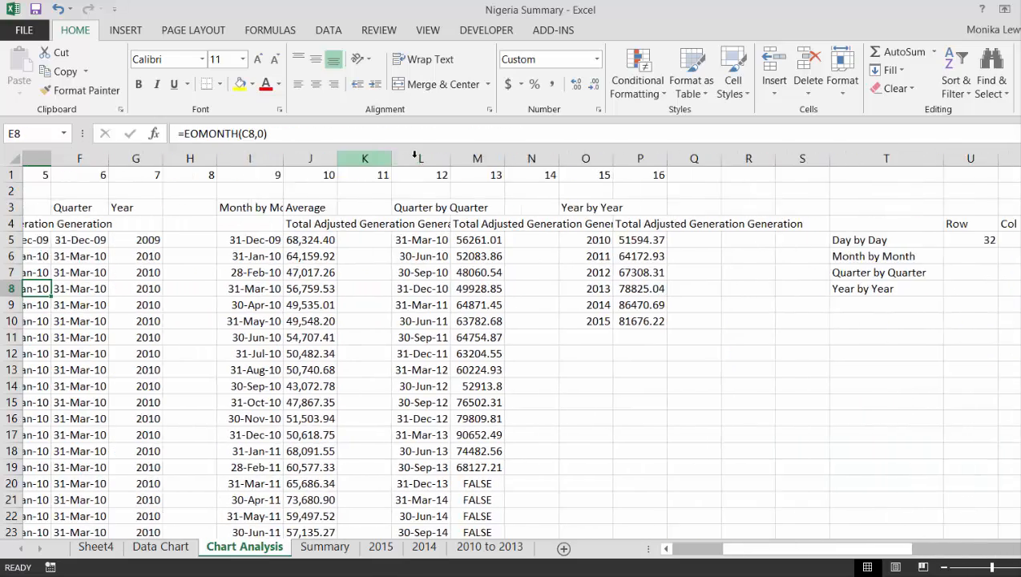
{"action": "key", "text": "Right"}
{"action": "key", "text": "Right"}
{"action": "key", "text": "Right"}
{"action": "key", "text": "Up"}
{"action": "key", "text": "Left"}
{"action": "key", "text": "Up"}
{"action": "key", "text": "Up"}
{"action": "key", "text": "Left"}
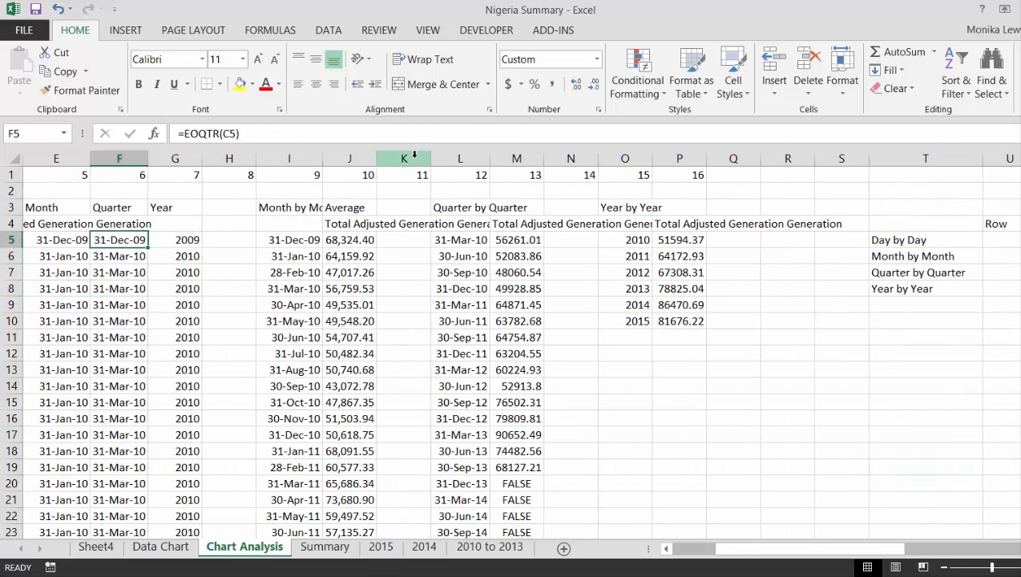
{"action": "key", "text": "Home"}
{"action": "key", "text": "Right"}
{"action": "key", "text": "Right"}
{"action": "key", "text": "Right"}
{"action": "key", "text": "Right"}
{"action": "key", "text": "Right"}
{"action": "key", "text": "Right"}
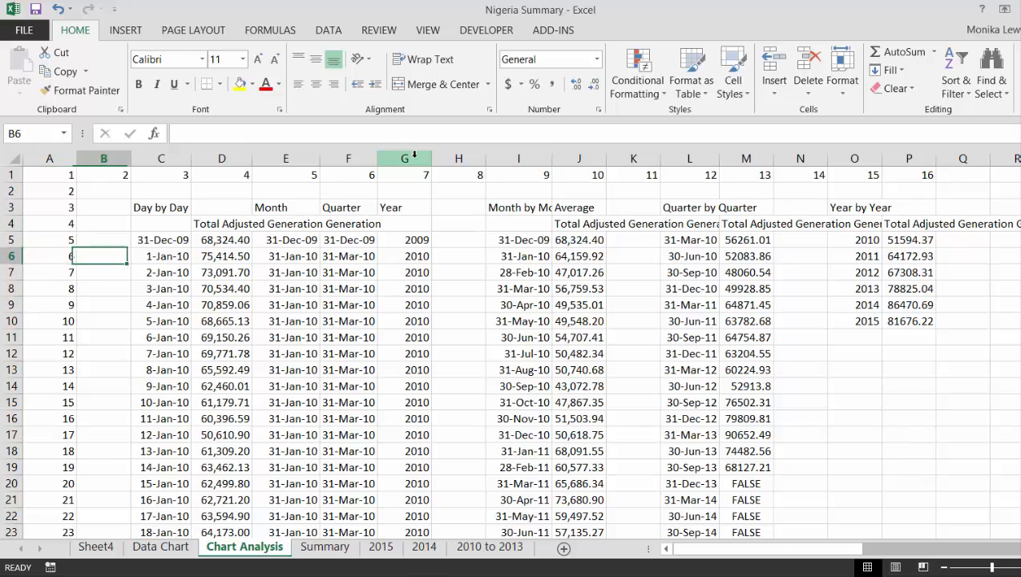
{"action": "key", "text": "Right"}
{"action": "key", "text": "Right"}
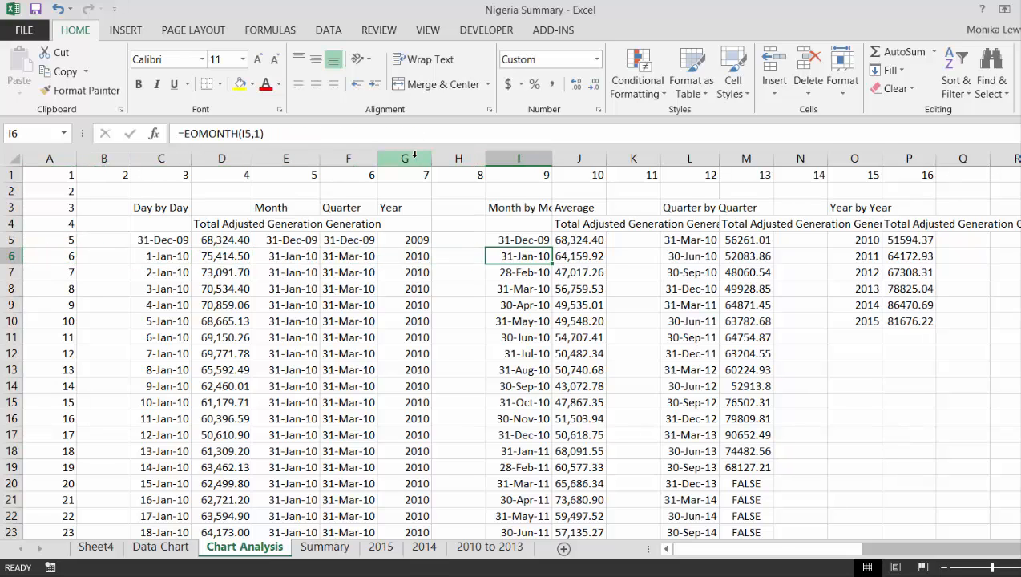
{"action": "key", "text": "Up"}
{"action": "key", "text": "Up"}
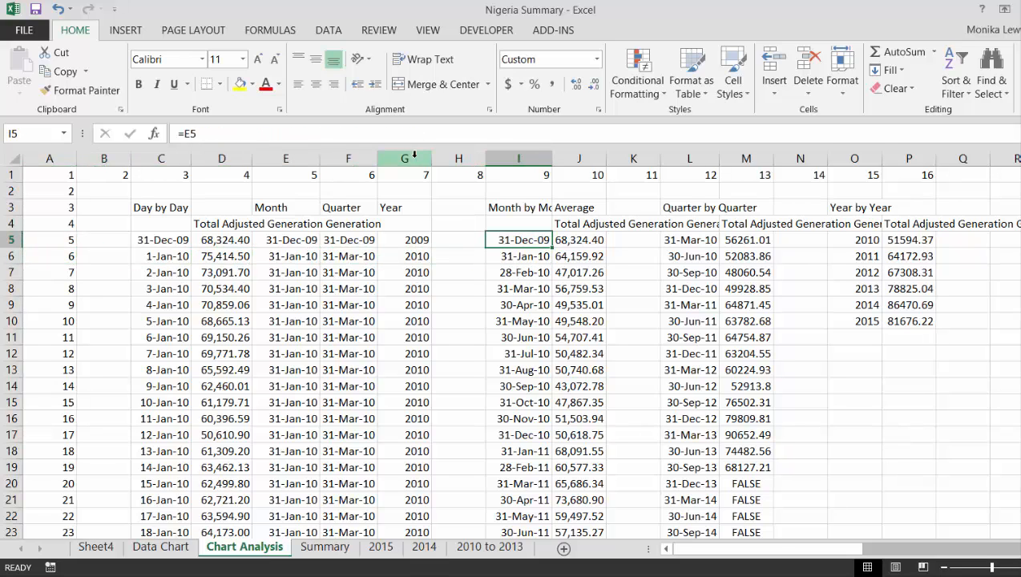
In cell AI10, enter a MATCH formula that looks up the start date in AH8 within Quarter by Quarter column L.
{"action": "key", "text": "Right"}
{"action": "key", "text": "Right"}
{"action": "key", "text": "Right"}
{"action": "key", "text": "Right"}
{"action": "key", "text": "Right"}
{"action": "key", "text": "Right"}
{"action": "key", "text": "Right"}
{"action": "key", "text": "Right"}
{"action": "key", "text": "Right"}
{"action": "key", "text": "Right"}
{"action": "key", "text": "Right"}
{"action": "key", "text": "Right"}
{"action": "key", "text": "Right"}
{"action": "key", "text": "Right"}
{"action": "key", "text": "Right"}
{"action": "key", "text": "Right"}
{"action": "key", "text": "Right"}
{"action": "key", "text": "Right"}
{"action": "key", "text": "Right"}
{"action": "key", "text": "Right"}
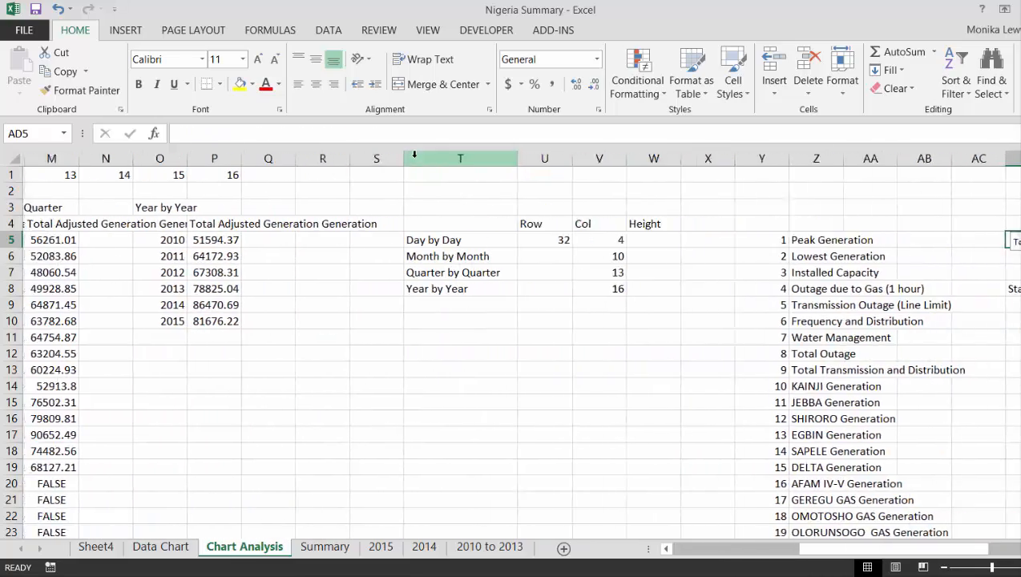
{"action": "key", "text": "Right"}
{"action": "key", "text": "Right"}
{"action": "key", "text": "Right"}
{"action": "key", "text": "Right"}
{"action": "key", "text": "Right"}
{"action": "key", "text": "Right"}
{"action": "key", "text": "Right"}
{"action": "key", "text": "Down"}
{"action": "key", "text": "Down"}
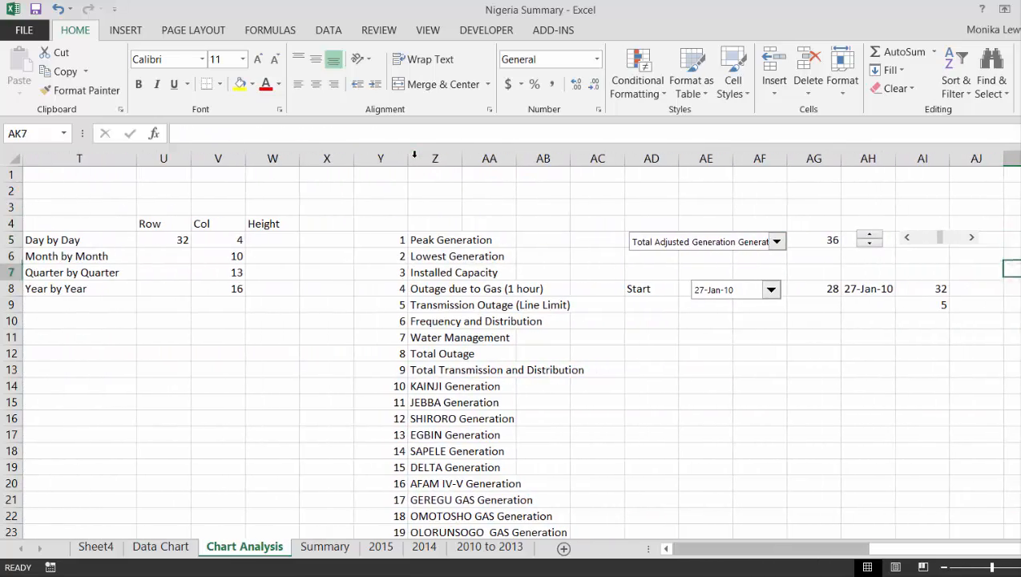
{"action": "key", "text": "Left"}
{"action": "key", "text": "Left"}
{"action": "type", "text": "=m"}
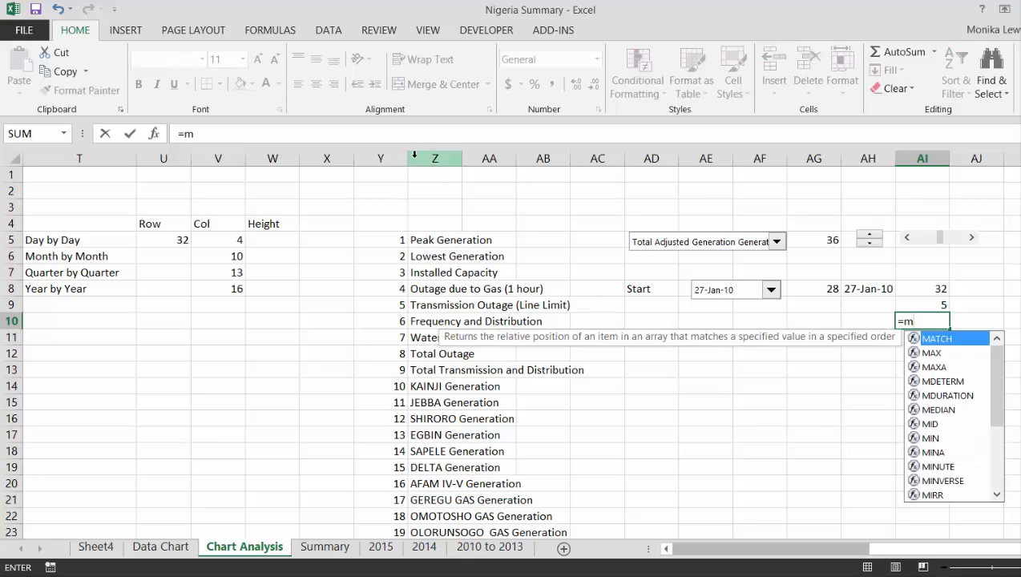
{"action": "key", "text": "Tab"}
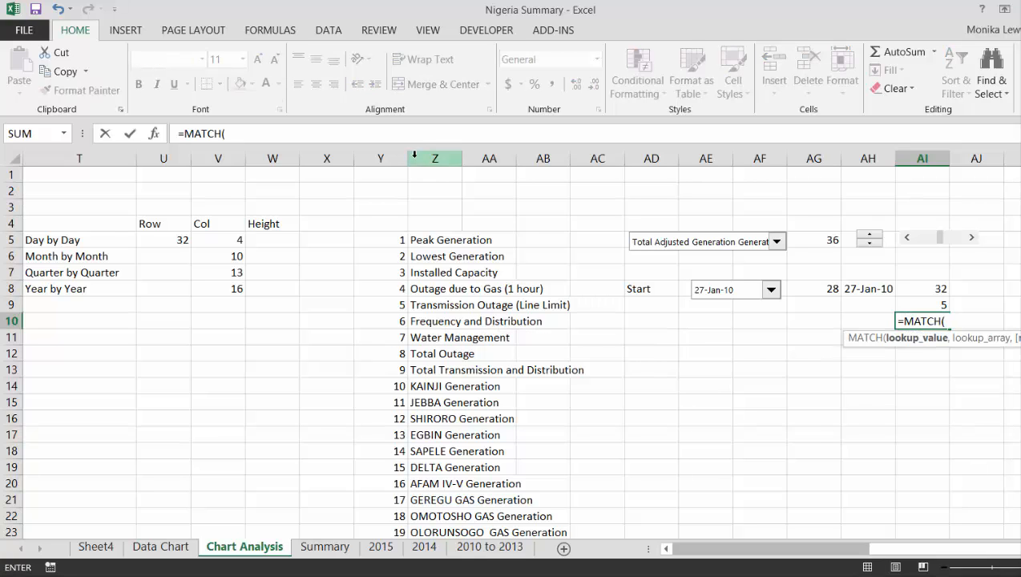
{"action": "key", "text": "Up"}
{"action": "key", "text": "Up"}
{"action": "key", "text": "Left"}
{"action": "type", "text": ","}
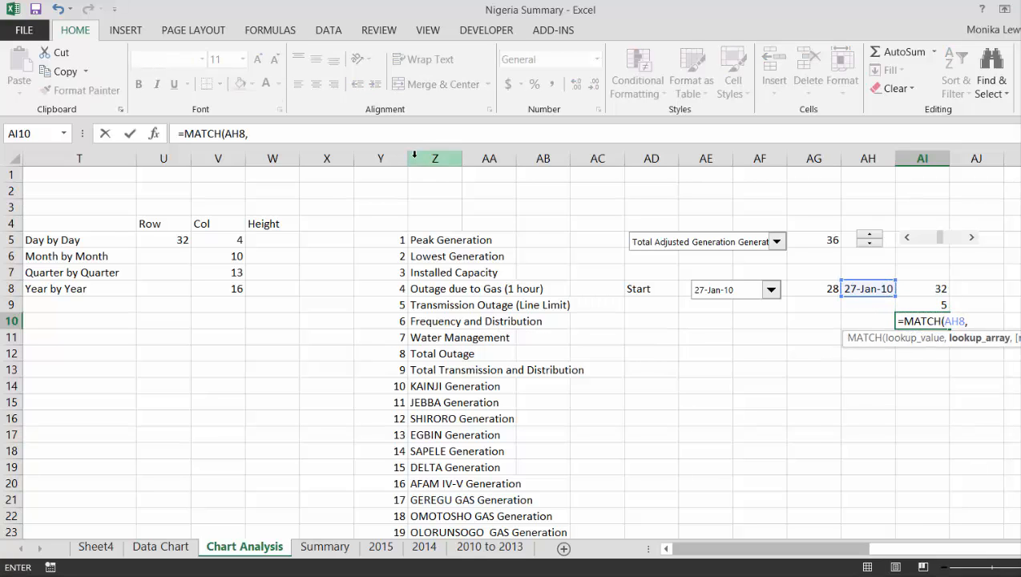
{"action": "key", "text": "Left"}
{"action": "key", "text": "Left"}
{"action": "key", "text": "Left"}
{"action": "key", "text": "Left"}
{"action": "key", "text": "Left"}
{"action": "key", "text": "Left"}
{"action": "key", "text": "Left"}
{"action": "key", "text": "Left"}
{"action": "key", "text": "Left"}
{"action": "key", "text": "Left"}
{"action": "key", "text": "Left"}
{"action": "key", "text": "Left"}
{"action": "key", "text": "Left"}
{"action": "key", "text": "Left"}
{"action": "key", "text": "Left"}
{"action": "key", "text": "Left"}
{"action": "key", "text": "Left"}
{"action": "key", "text": "Left"}
{"action": "key", "text": "Left"}
{"action": "key", "text": "Left"}
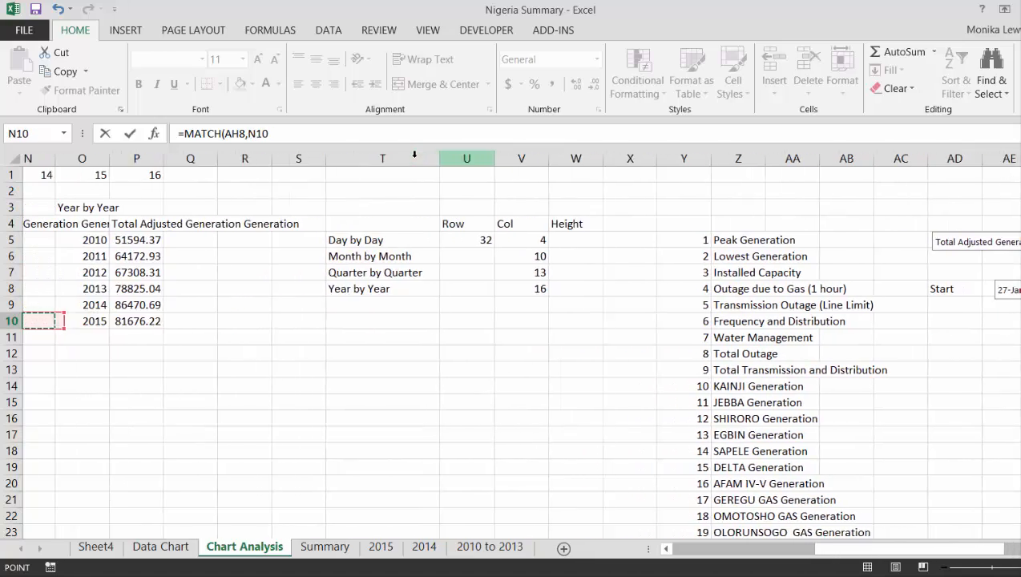
{"action": "key", "text": "Left"}
{"action": "key", "text": "Left"}
{"action": "key", "text": "Left"}
{"action": "key", "text": "Right"}
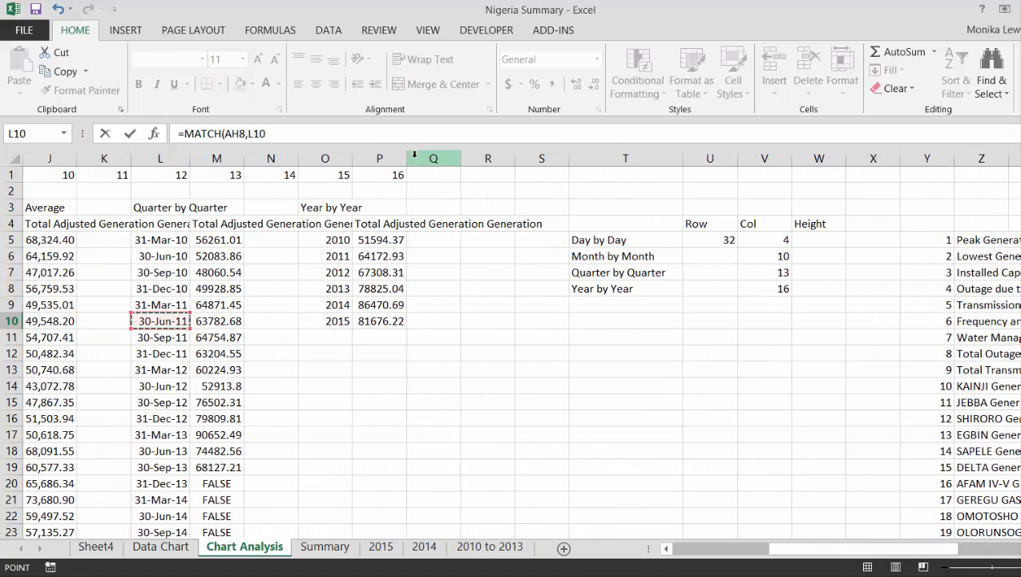
{"action": "left_click", "coordinate": [150, 158]}
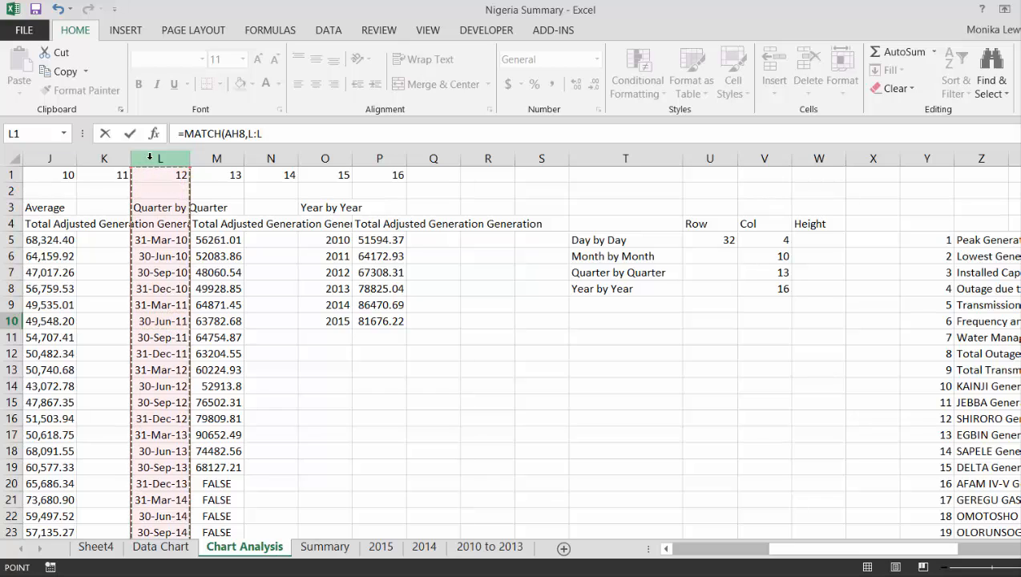
{"action": "key", "text": "Escape"}
{"action": "key", "text": "Up"}
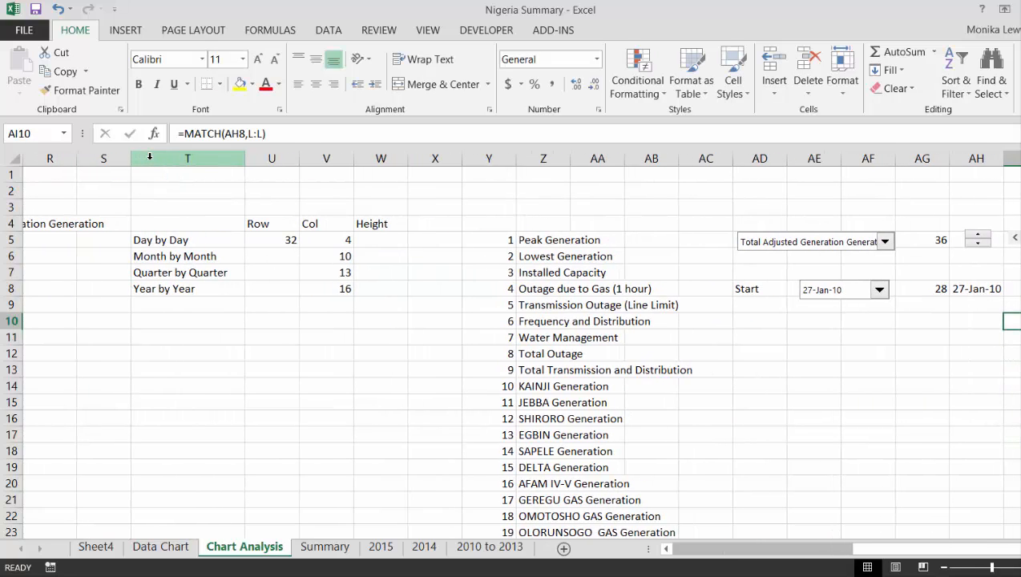
Re-enter the quarterly row lookup in cell AI10 as =MATCH(AH8,L:L).
{"action": "key", "text": "Left"}
{"action": "key", "text": "Right"}
{"action": "key", "text": "Left"}
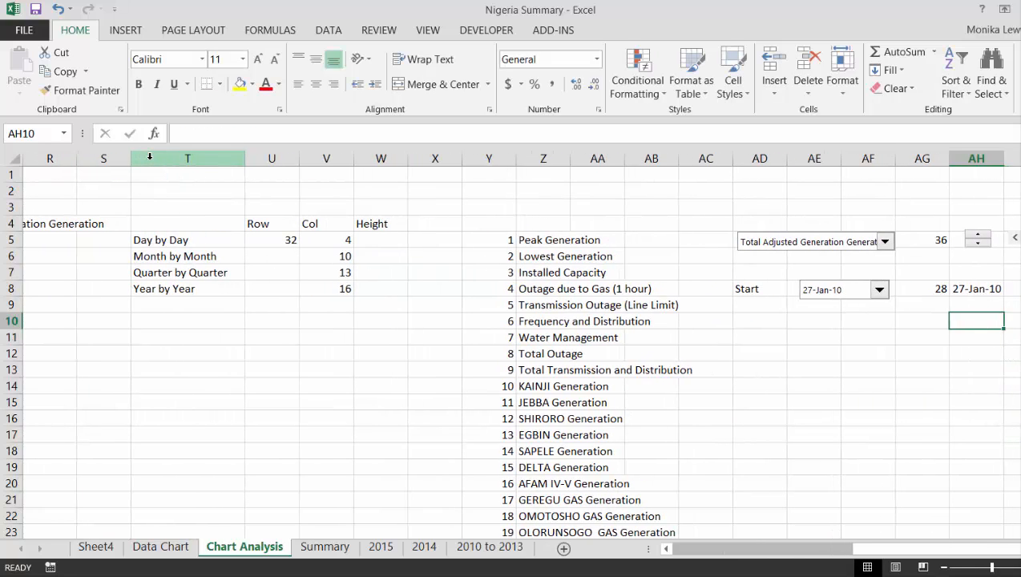
{"action": "key", "text": "Right"}
{"action": "key", "text": "Left"}
{"action": "key", "text": "Right"}
{"action": "key", "text": "Left"}
{"action": "key", "text": "Right"}
{"action": "type", "text": "="}
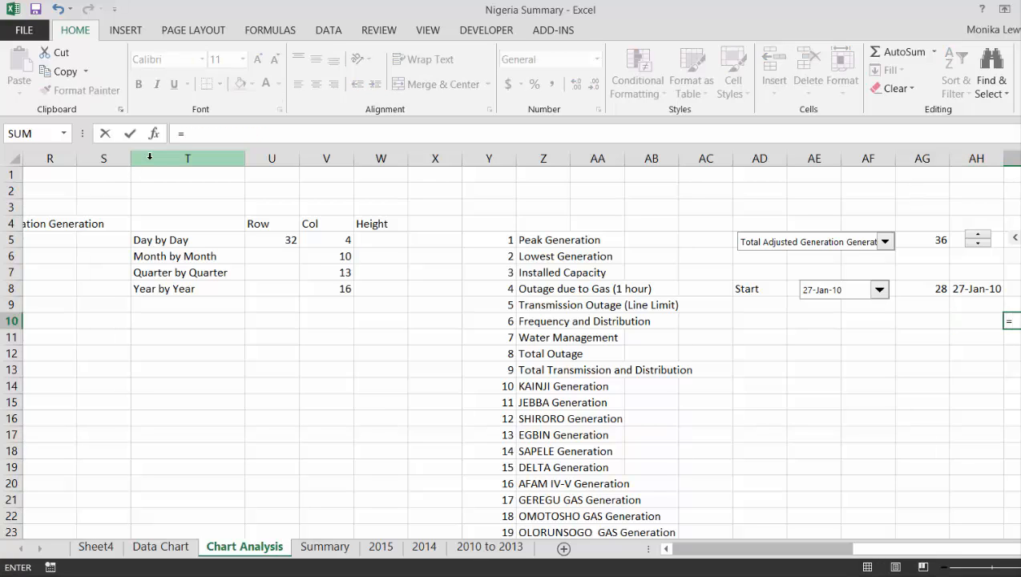
{"action": "type", "text": "m"}
{"action": "key", "text": "Tab"}
{"action": "key", "text": "Up"}
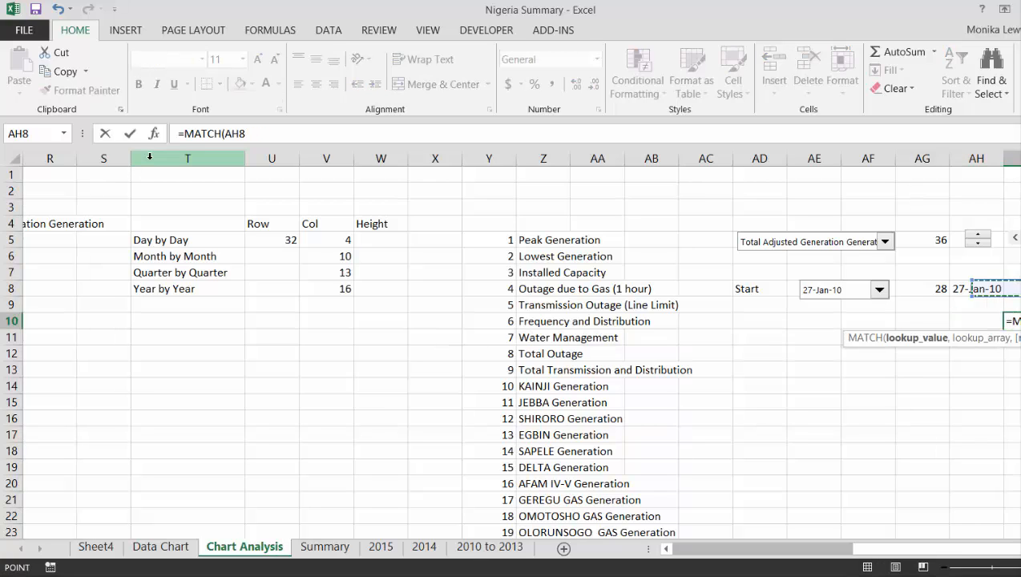
{"action": "type", "text": ","}
{"action": "key", "text": "Left"}
{"action": "key", "text": "Left"}
{"action": "key", "text": "Left"}
{"action": "key", "text": "Left"}
{"action": "key", "text": "Left"}
{"action": "key", "text": "Left"}
{"action": "key", "text": "Left"}
{"action": "key", "text": "Left"}
{"action": "key", "text": "Left"}
{"action": "key", "text": "Left"}
{"action": "key", "text": "Left"}
{"action": "key", "text": "Left"}
{"action": "key", "text": "Left"}
{"action": "key", "text": "Left"}
{"action": "key", "text": "Left"}
{"action": "key", "text": "Left"}
{"action": "key", "text": "Left"}
{"action": "key", "text": "Left"}
{"action": "key", "text": "Left"}
{"action": "key", "text": "Left"}
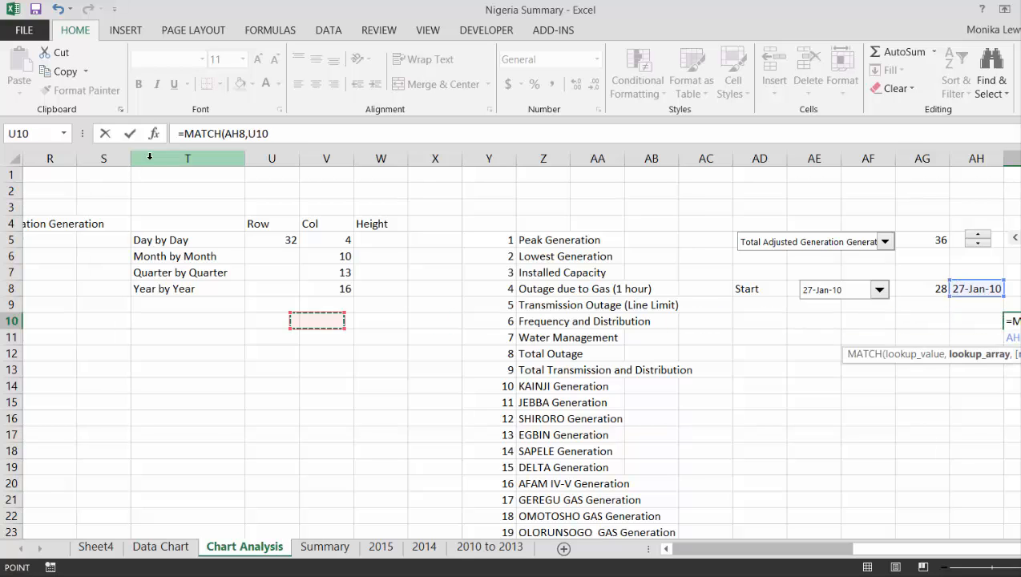
{"action": "key", "text": "Left"}
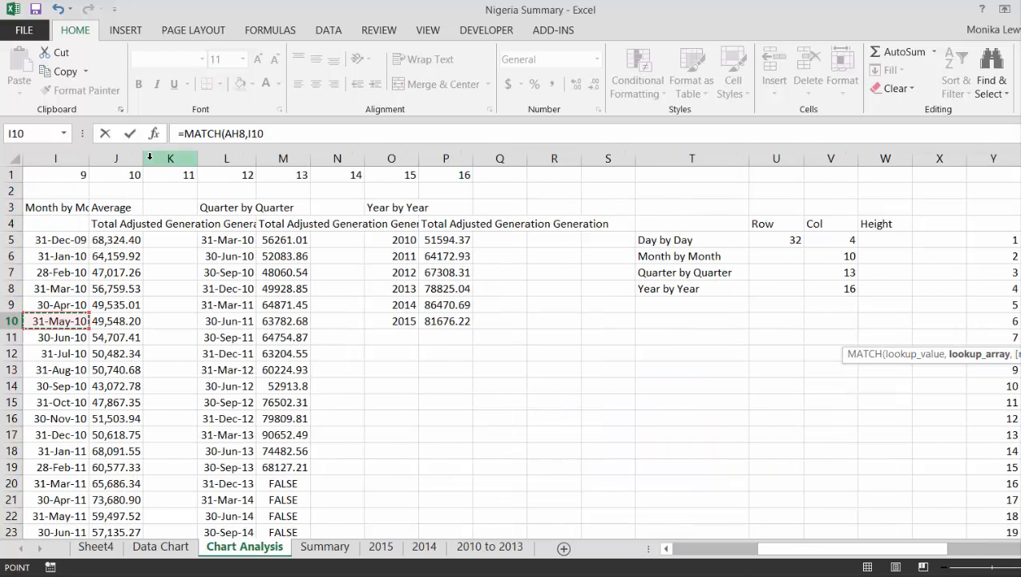
{"action": "left_click", "coordinate": [235, 160]}
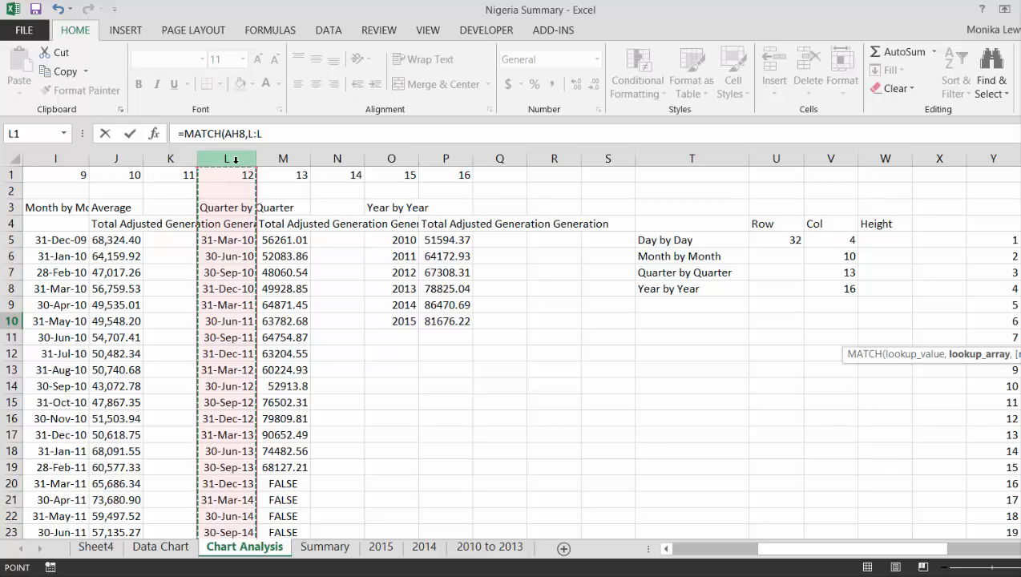
{"action": "type", "text": ")"}
{"action": "key", "text": "Return"}
{"action": "key", "text": "Up"}
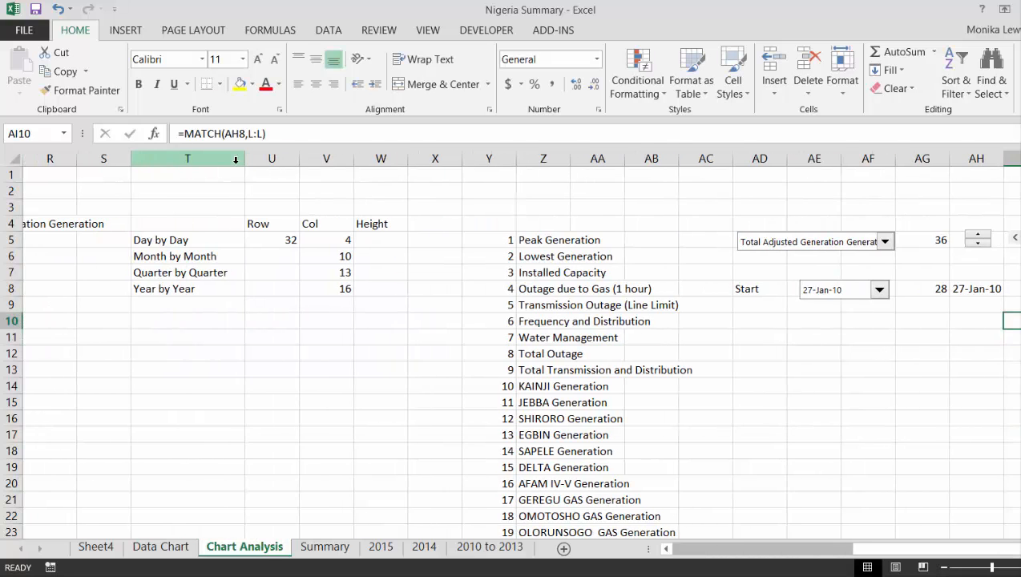
Compare the quarter-end dates in Quarter by Quarter column L with the start date and the match result in AI10.
{"action": "key", "text": "Right"}
{"action": "key", "text": "Left"}
{"action": "key", "text": "Left"}
{"action": "key", "text": "Left"}
{"action": "key", "text": "Left"}
{"action": "key", "text": "Left"}
{"action": "key", "text": "Left"}
{"action": "key", "text": "Left"}
{"action": "key", "text": "Left"}
{"action": "key", "text": "Left"}
{"action": "key", "text": "Left"}
{"action": "key", "text": "Left"}
{"action": "key", "text": "Left"}
{"action": "key", "text": "Left"}
{"action": "key", "text": "Left"}
{"action": "key", "text": "Left"}
{"action": "key", "text": "Left"}
{"action": "key", "text": "Left"}
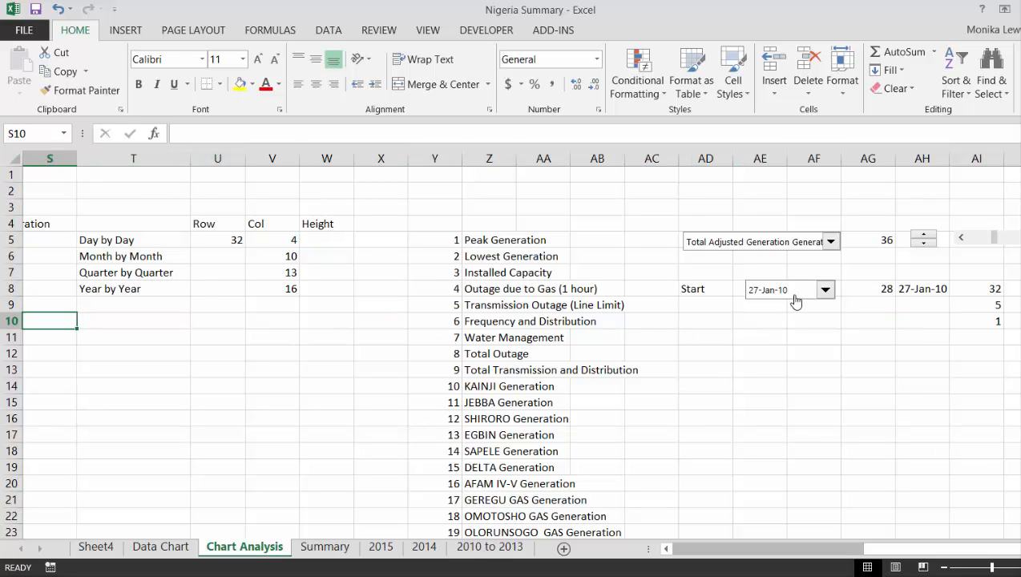
{"action": "key", "text": "Left"}
{"action": "key", "text": "Left"}
{"action": "key", "text": "Left"}
{"action": "key", "text": "Left"}
{"action": "key", "text": "Left"}
{"action": "key", "text": "Left"}
{"action": "key", "text": "Left"}
{"action": "key", "text": "Left"}
{"action": "key", "text": "Left"}
{"action": "key", "text": "Left"}
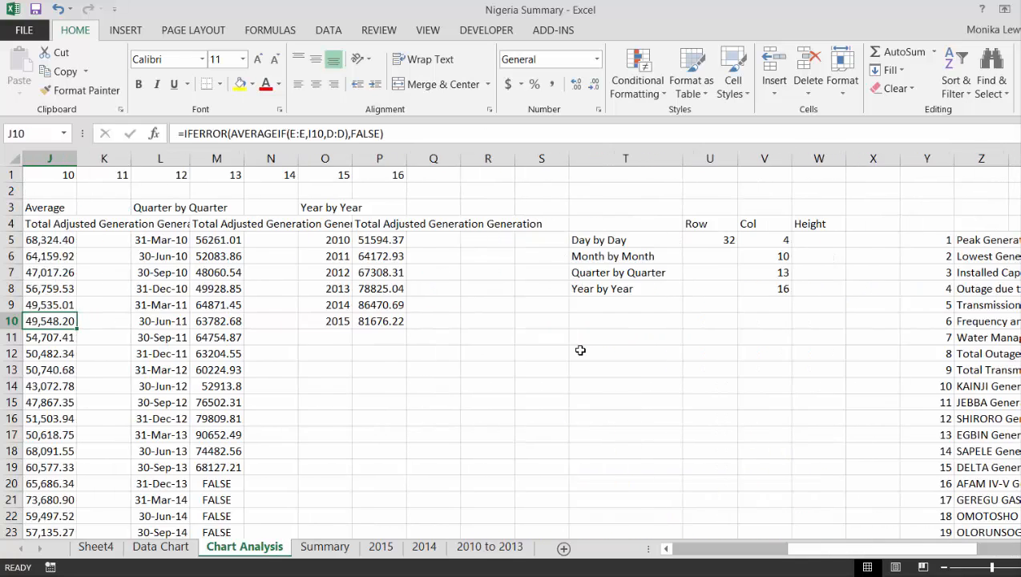
{"action": "key", "text": "Right"}
{"action": "key", "text": "Right"}
{"action": "key", "text": "Right"}
{"action": "key", "text": "Right"}
{"action": "key", "text": "Right"}
{"action": "key", "text": "Left"}
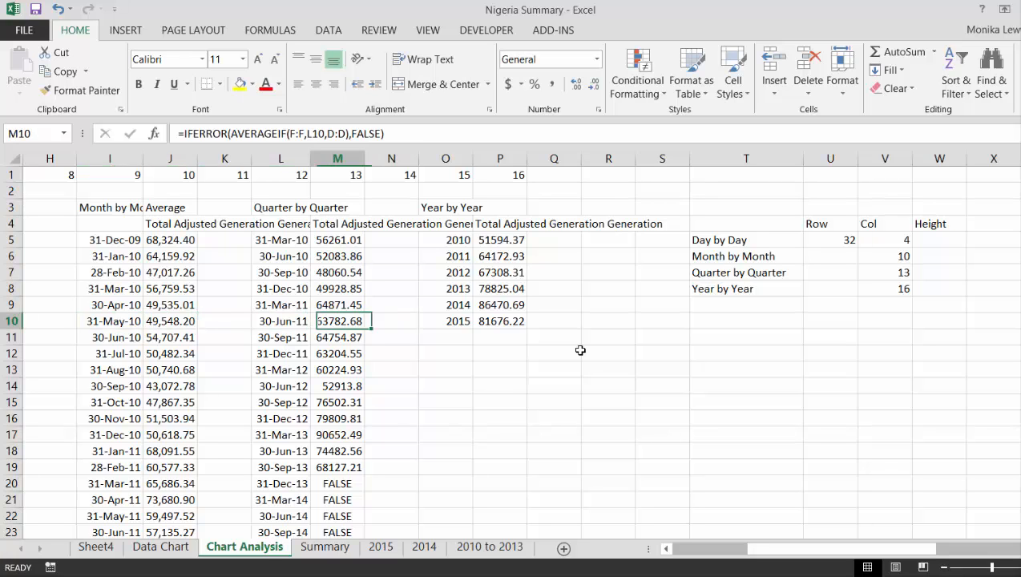
{"action": "key", "text": "Left"}
{"action": "key", "text": "Right"}
{"action": "key", "text": "Right"}
{"action": "key", "text": "Right"}
{"action": "key", "text": "Right"}
{"action": "key", "text": "Right"}
{"action": "key", "text": "Right"}
{"action": "key", "text": "Right"}
{"action": "key", "text": "Right"}
{"action": "key", "text": "Right"}
{"action": "key", "text": "Right"}
{"action": "key", "text": "Right"}
{"action": "key", "text": "Right"}
{"action": "key", "text": "Right"}
{"action": "key", "text": "Right"}
{"action": "key", "text": "Right"}
{"action": "key", "text": "Right"}
{"action": "key", "text": "Right"}
{"action": "key", "text": "Right"}
{"action": "key", "text": "Right"}
{"action": "key", "text": "Right"}
{"action": "key", "text": "Right"}
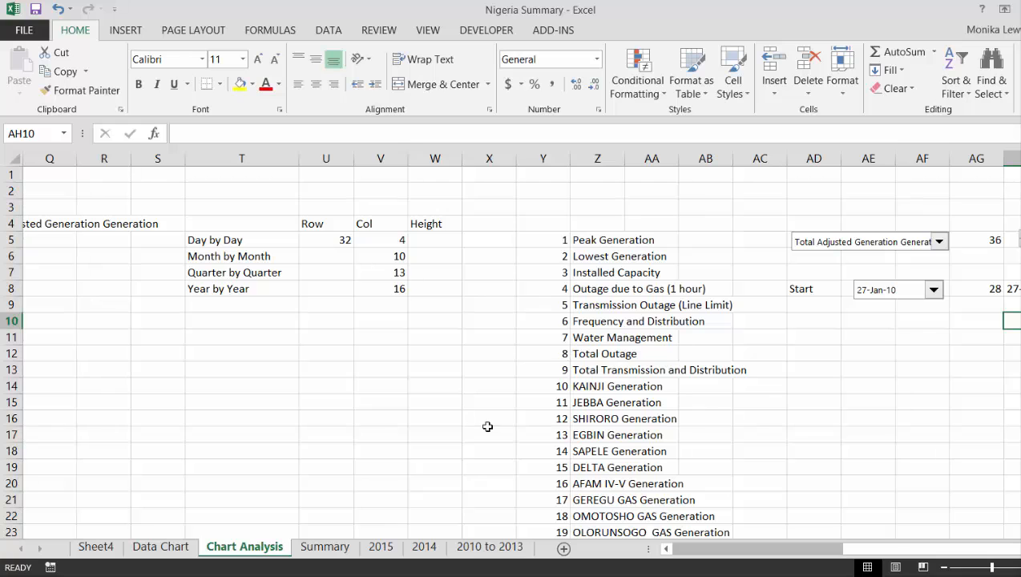
{"action": "key", "text": "Right"}
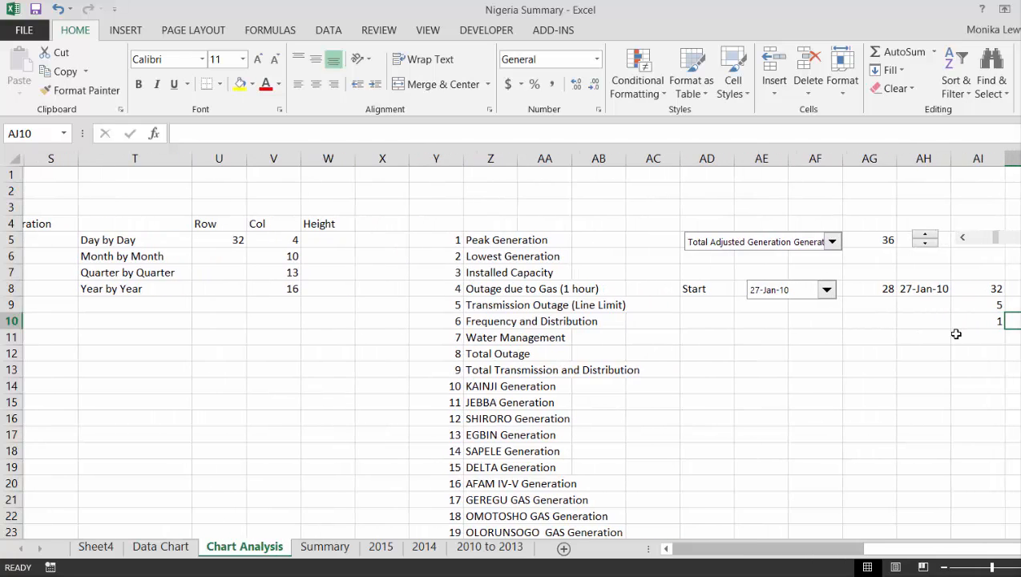
{"action": "key", "text": "Down"}
{"action": "type", "text": "="}
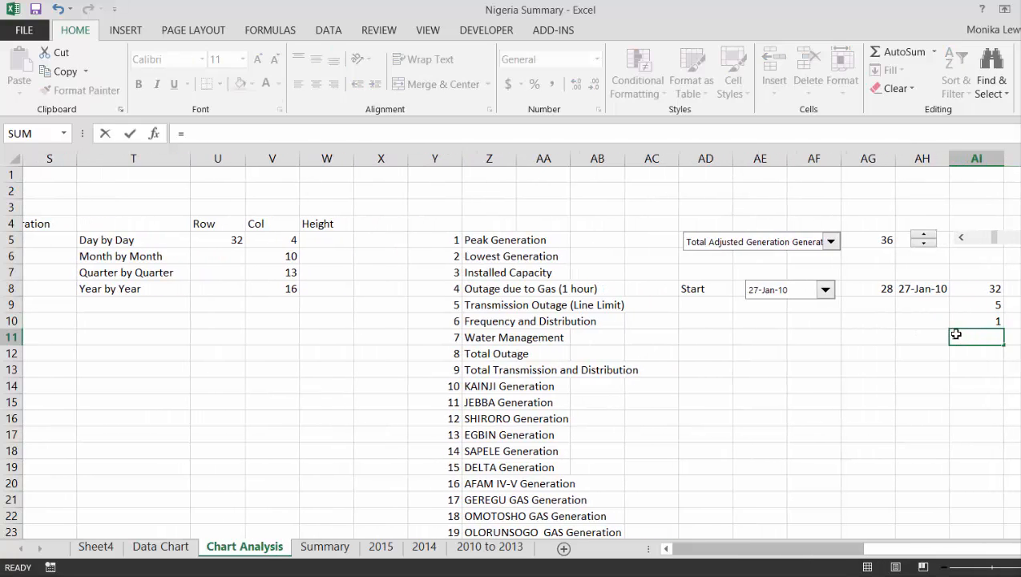
{"action": "key", "text": "Escape"}
In cell AH9, extract the year of the start date with =YEAR(AH8).
{"action": "key", "text": "Left"}
{"action": "key", "text": "Up"}
{"action": "key", "text": "Up"}
{"action": "type", "text": "="}
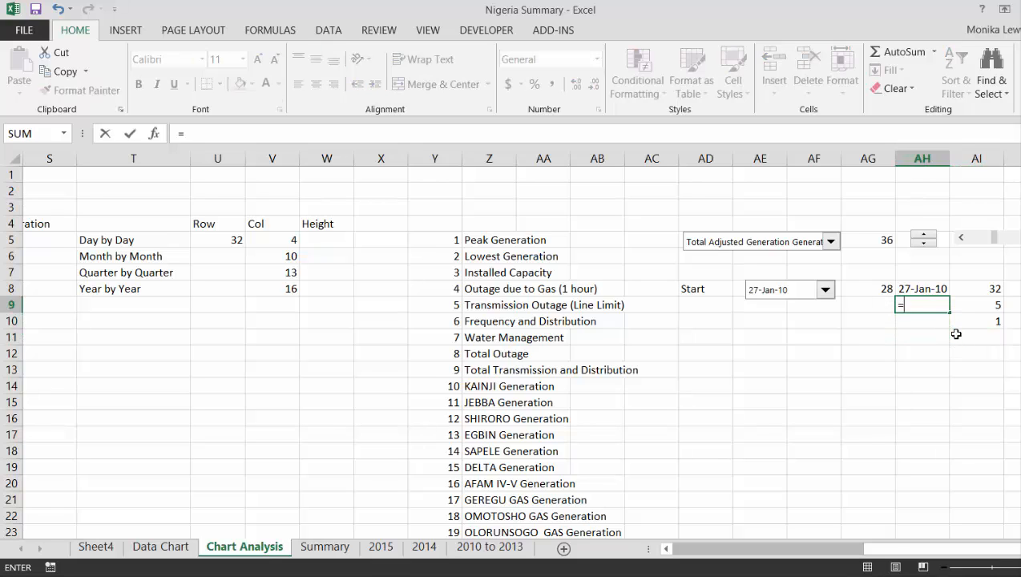
{"action": "type", "text": "y"}
{"action": "key", "text": "Tab"}
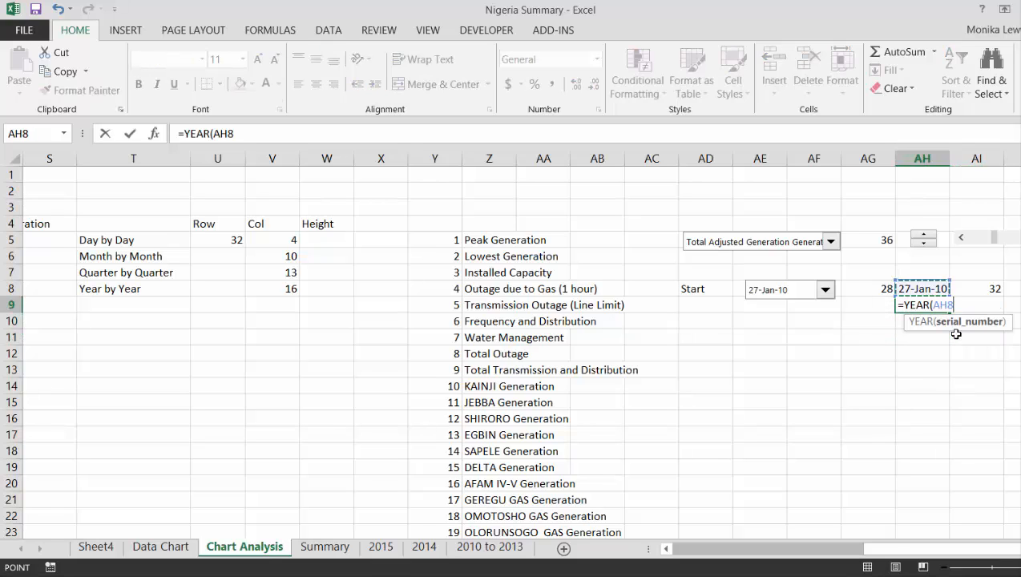
{"action": "key", "text": "Return"}
In cell AI11, enter =MATCH(AH9,O:O) to look up the start year in the Year by Year column.
{"action": "key", "text": "Up"}
{"action": "key", "text": "Down"}
{"action": "key", "text": "Down"}
{"action": "key", "text": "Right"}
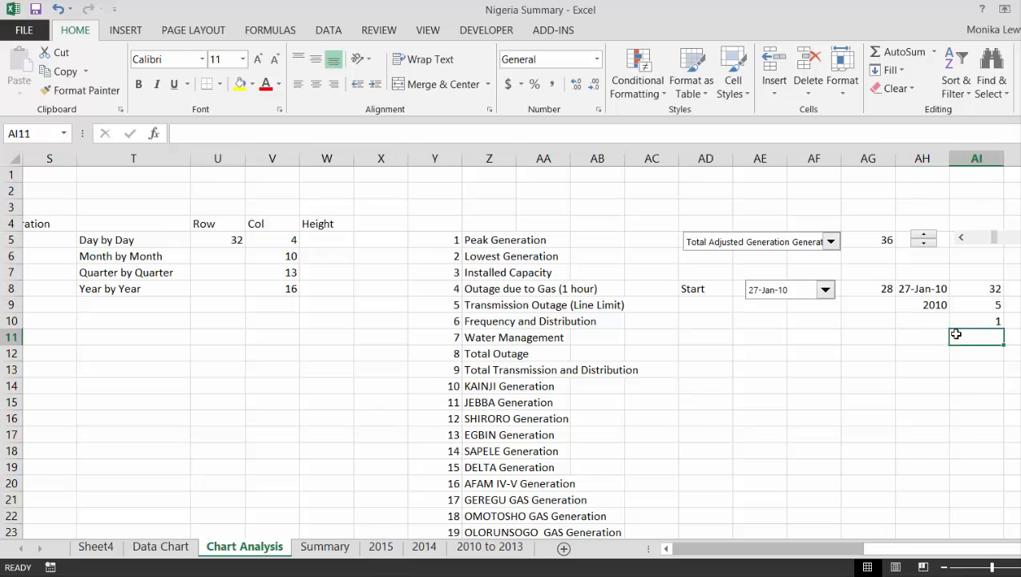
{"action": "type", "text": "=ma"}
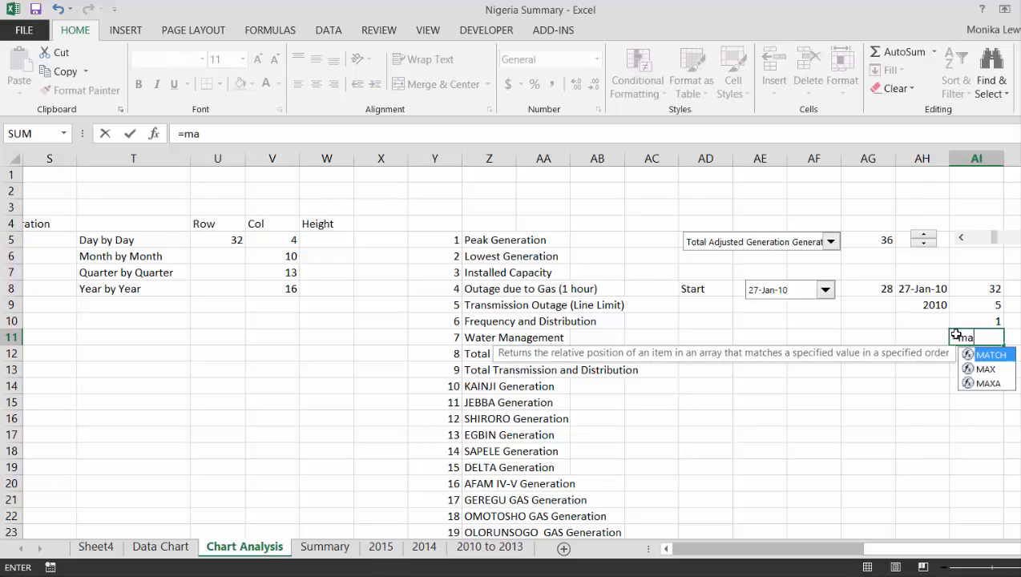
{"action": "key", "text": "Tab"}
{"action": "key", "text": "Up"}
{"action": "key", "text": "Up"}
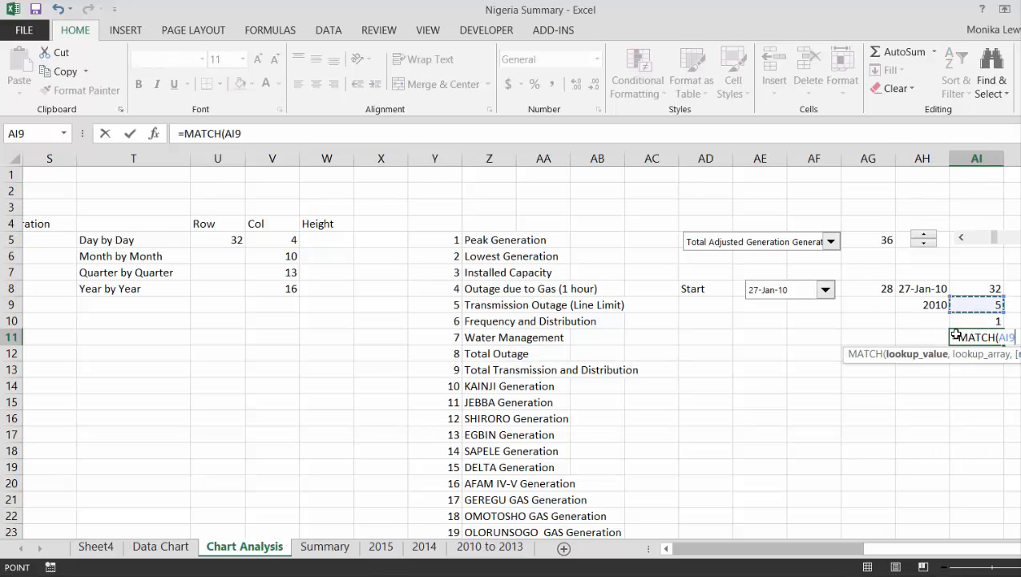
{"action": "key", "text": "Left"}
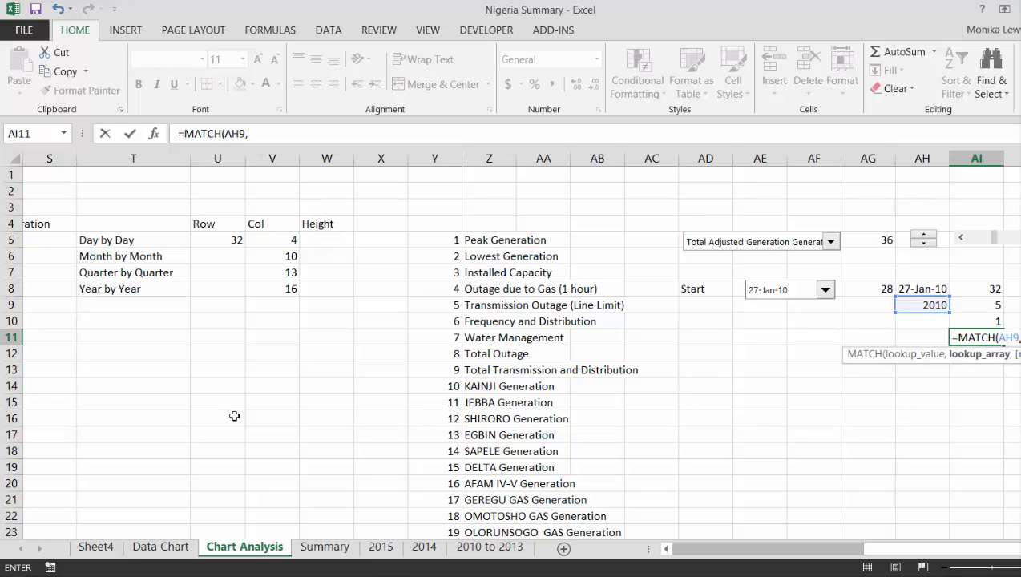
{"action": "left_click", "coordinate": [228, 413]}
{"action": "key", "text": "Left"}
{"action": "key", "text": "Left"}
{"action": "key", "text": "Left"}
{"action": "key", "text": "Left"}
{"action": "key", "text": "Left"}
{"action": "key", "text": "Left"}
{"action": "key", "text": "Left"}
{"action": "key", "text": "Left"}
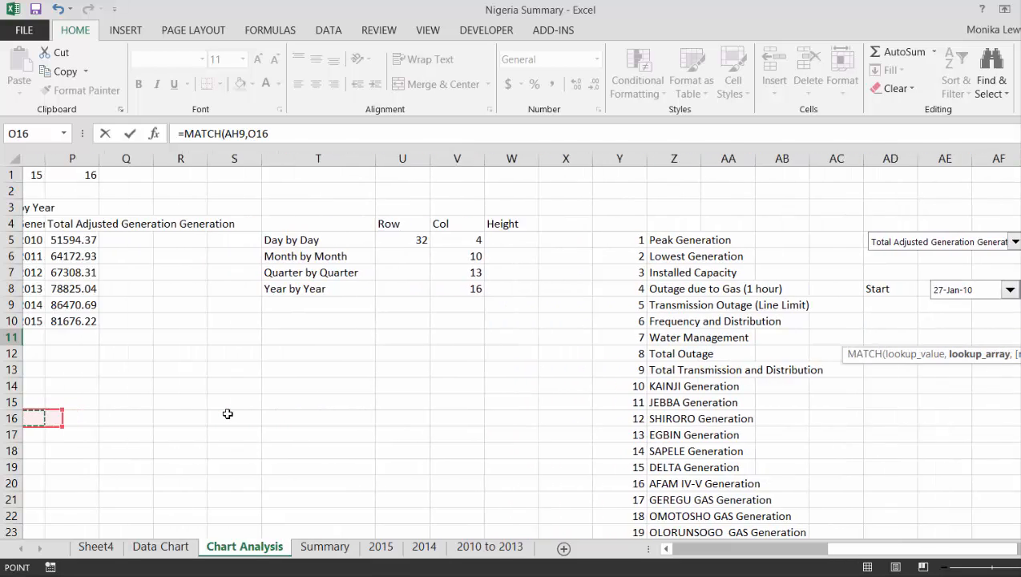
{"action": "key", "text": "Left"}
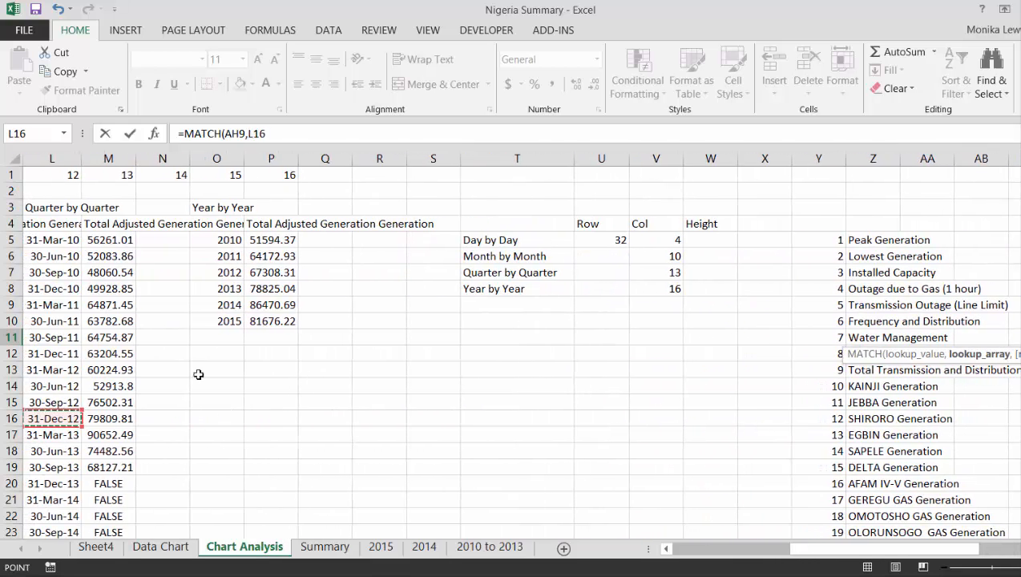
{"action": "left_click", "coordinate": [218, 158]}
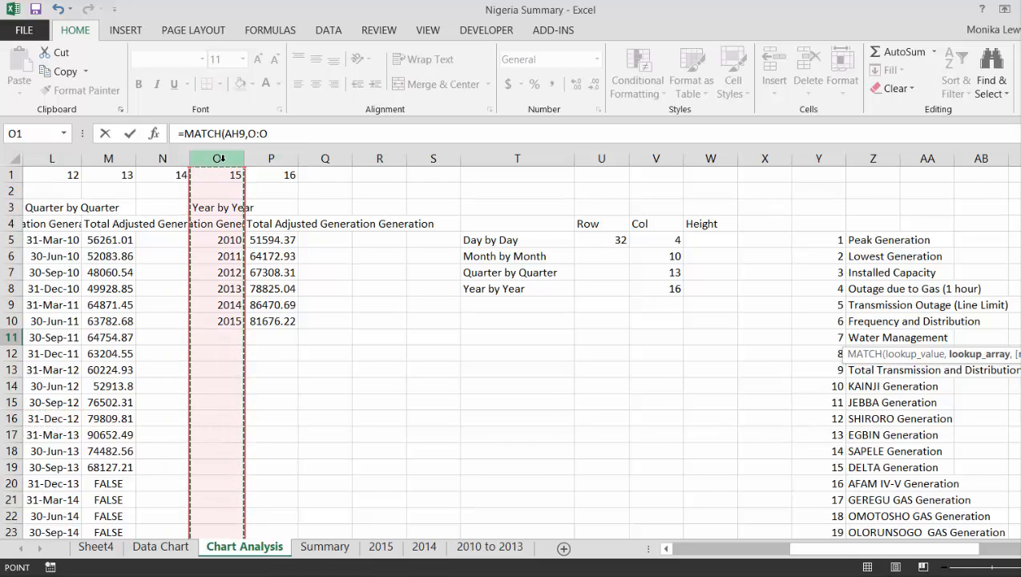
{"action": "key", "text": "Return"}
{"action": "key", "text": "Up"}
Choose 11-May-10 as the start date in the Start dropdown.
{"action": "key", "text": "Left"}
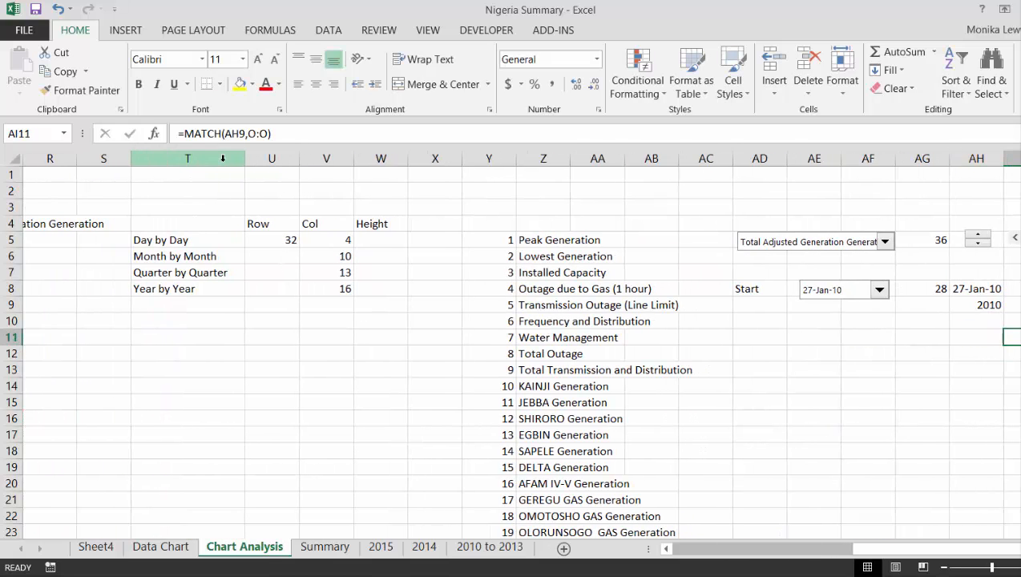
{"action": "key", "text": "Up"}
{"action": "key", "text": "Left"}
{"action": "key", "text": "Right"}
{"action": "key", "text": "Right"}
{"action": "key", "text": "Left"}
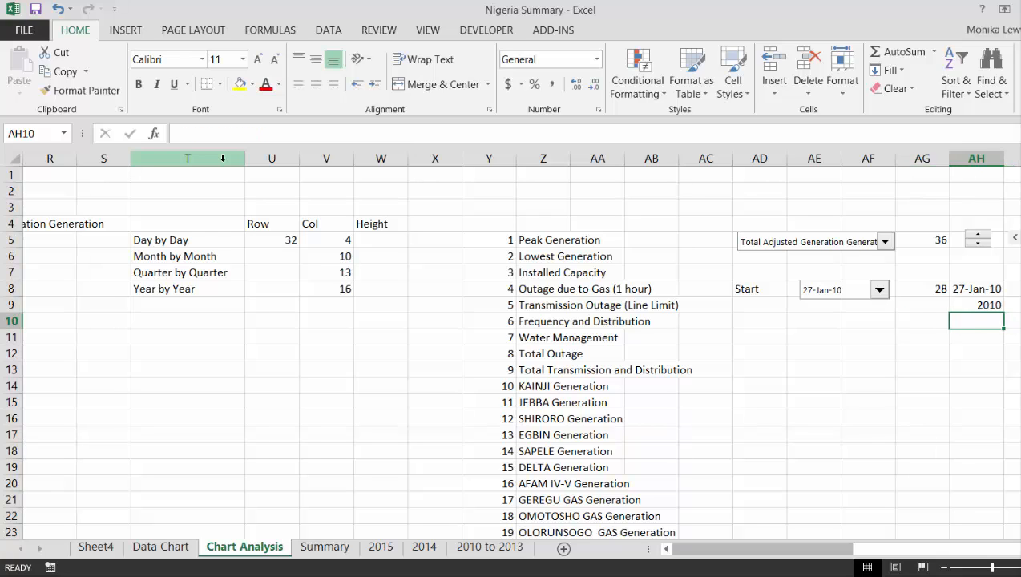
{"action": "key", "text": "Left"}
{"action": "key", "text": "Left"}
{"action": "key", "text": "Left"}
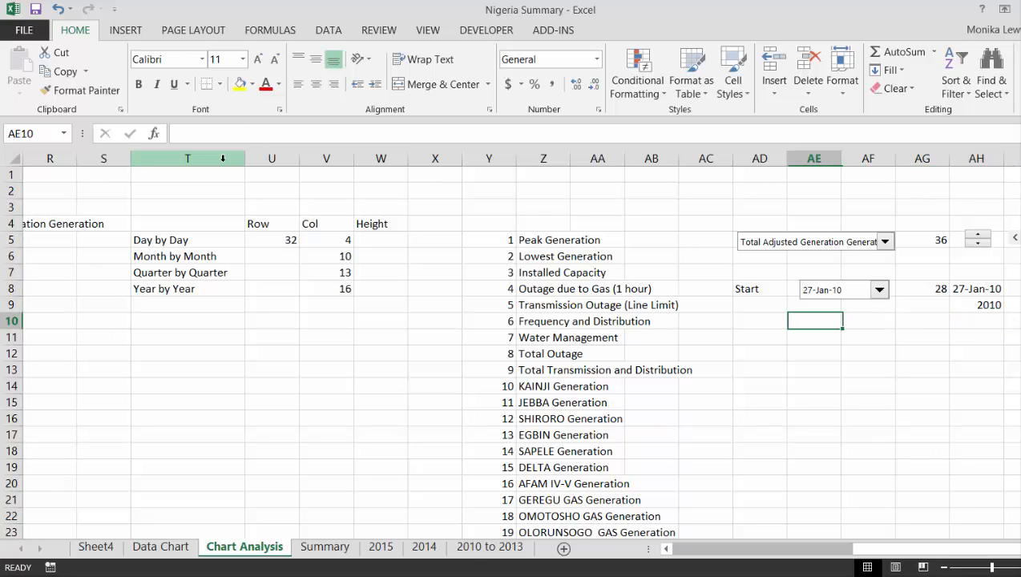
{"action": "left_click", "coordinate": [879, 290]}
{"action": "key", "text": "Down"}
{"action": "key", "text": "Down"}
{"action": "key", "text": "Down"}
{"action": "key", "text": "Down"}
{"action": "key", "text": "Down"}
{"action": "key", "text": "Down"}
{"action": "key", "text": "Down"}
{"action": "key", "text": "Down"}
{"action": "key", "text": "Down"}
{"action": "key", "text": "Down"}
{"action": "key", "text": "Down"}
{"action": "key", "text": "Down"}
{"action": "key", "text": "Down"}
{"action": "key", "text": "Down"}
{"action": "key", "text": "Down"}
{"action": "key", "text": "Down"}
{"action": "key", "text": "Down"}
{"action": "key", "text": "Down"}
{"action": "key", "text": "Down"}
{"action": "key", "text": "Down"}
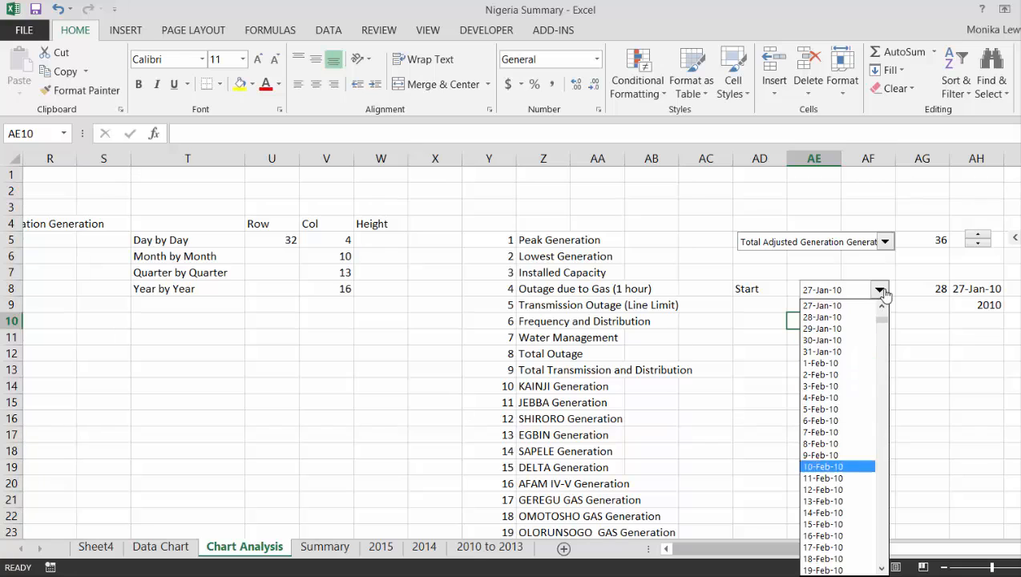
{"action": "key", "text": "Down"}
{"action": "key", "text": "Down"}
{"action": "key", "text": "Down"}
{"action": "key", "text": "Down"}
{"action": "key", "text": "Down"}
{"action": "key", "text": "Down"}
{"action": "key", "text": "Down"}
{"action": "key", "text": "Down"}
{"action": "key", "text": "Down"}
{"action": "key", "text": "Down"}
{"action": "key", "text": "Down"}
{"action": "key", "text": "Down"}
{"action": "key", "text": "Down"}
{"action": "key", "text": "Down"}
{"action": "key", "text": "Down"}
{"action": "key", "text": "Down"}
{"action": "key", "text": "Down"}
{"action": "key", "text": "Down"}
{"action": "key", "text": "Down"}
{"action": "key", "text": "Down"}
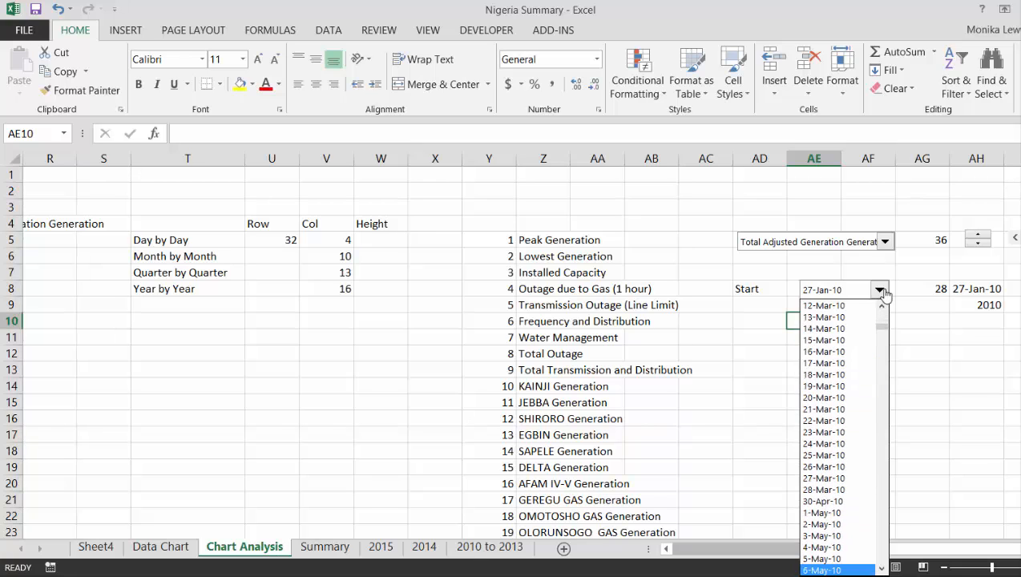
{"action": "key", "text": "Return"}
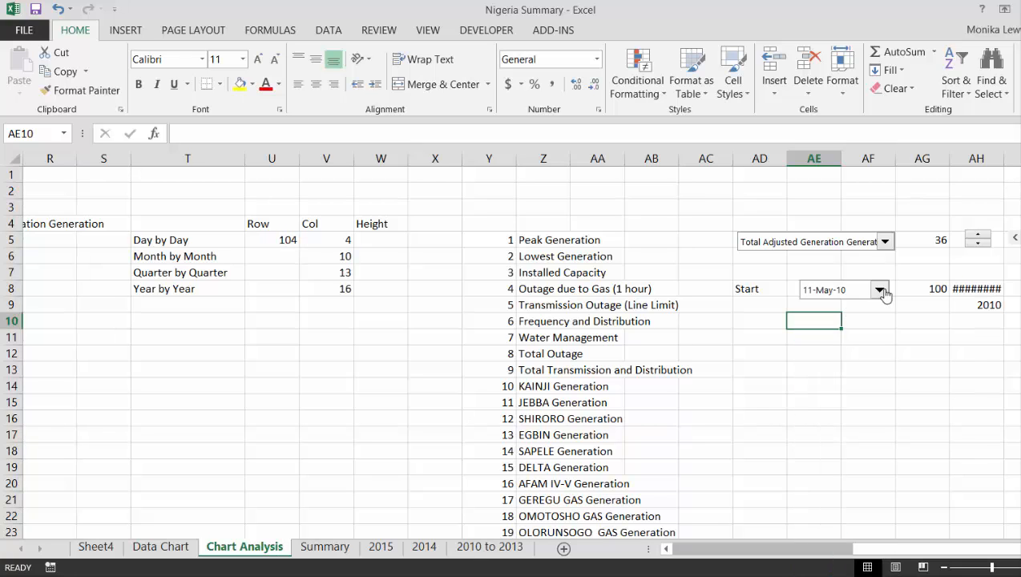
Widen column AH slightly so the start date fits, and go through the row lookup formulas down to AI11.
{"action": "left_click", "coordinate": [1012, 157]}
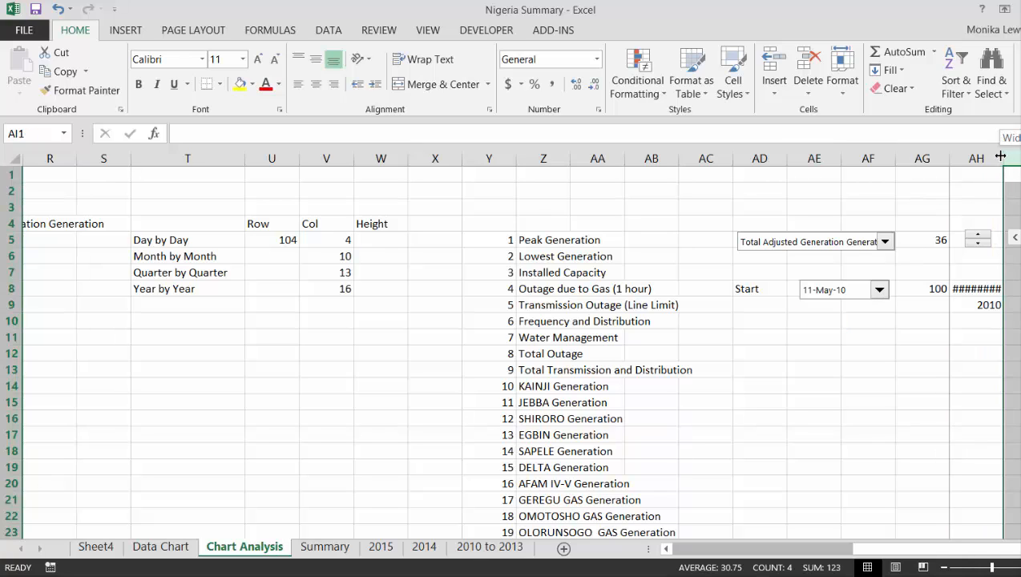
{"action": "left_click_drag", "start_coordinate": [1007, 158], "coordinate": [1006, 158]}
{"action": "key", "text": "Down"}
{"action": "key", "text": "Down"}
{"action": "key", "text": "Down"}
{"action": "key", "text": "Down"}
{"action": "key", "text": "Down"}
{"action": "key", "text": "Down"}
{"action": "key", "text": "Down"}
{"action": "key", "text": "Down"}
{"action": "key", "text": "Down"}
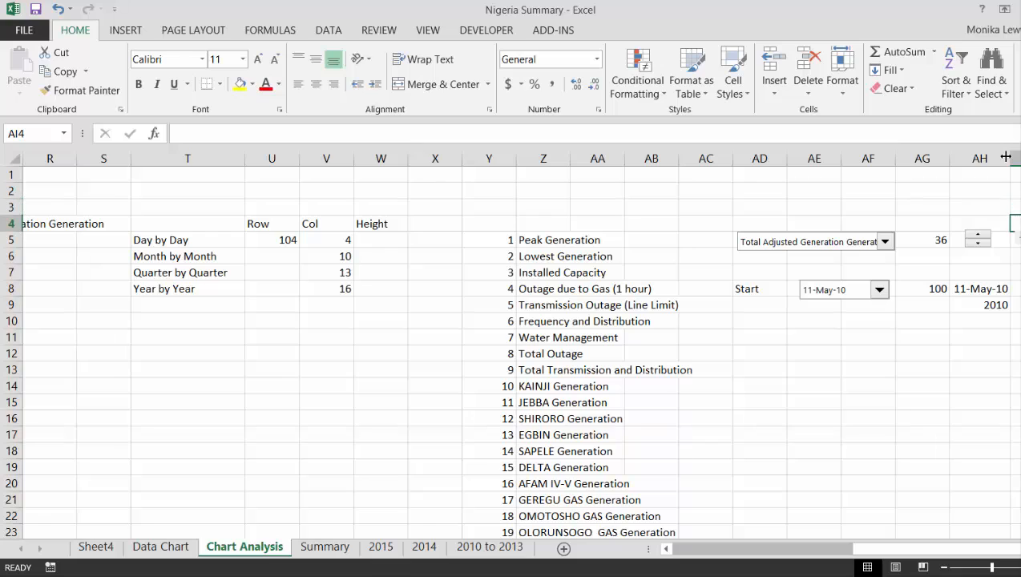
Choose 1-Jan-10 as the start date in the Start dropdown.
{"action": "left_click", "coordinate": [879, 290]}
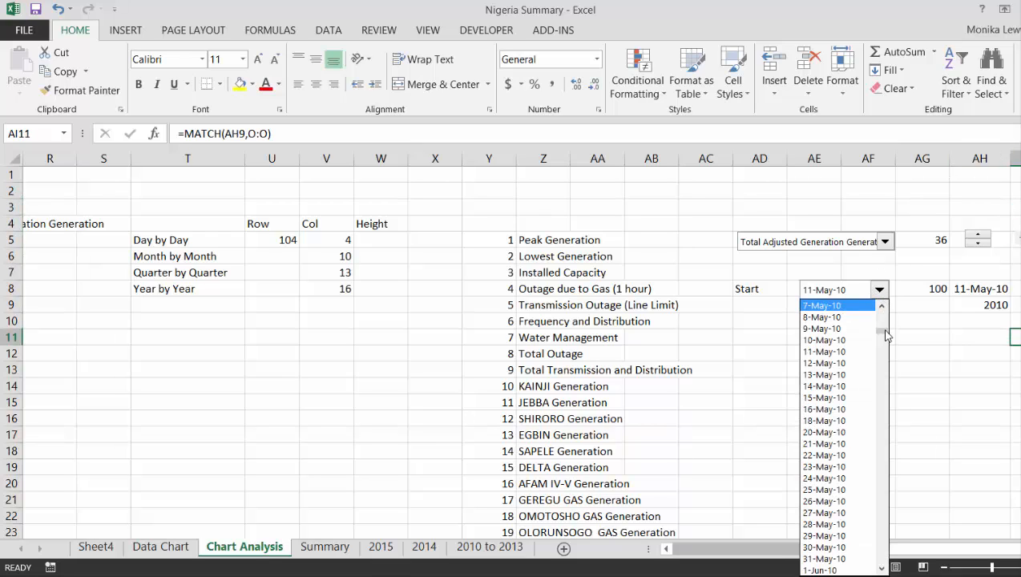
{"action": "left_click_drag", "start_coordinate": [883, 336], "coordinate": [886, 318]}
{"action": "left_click", "coordinate": [832, 317]}
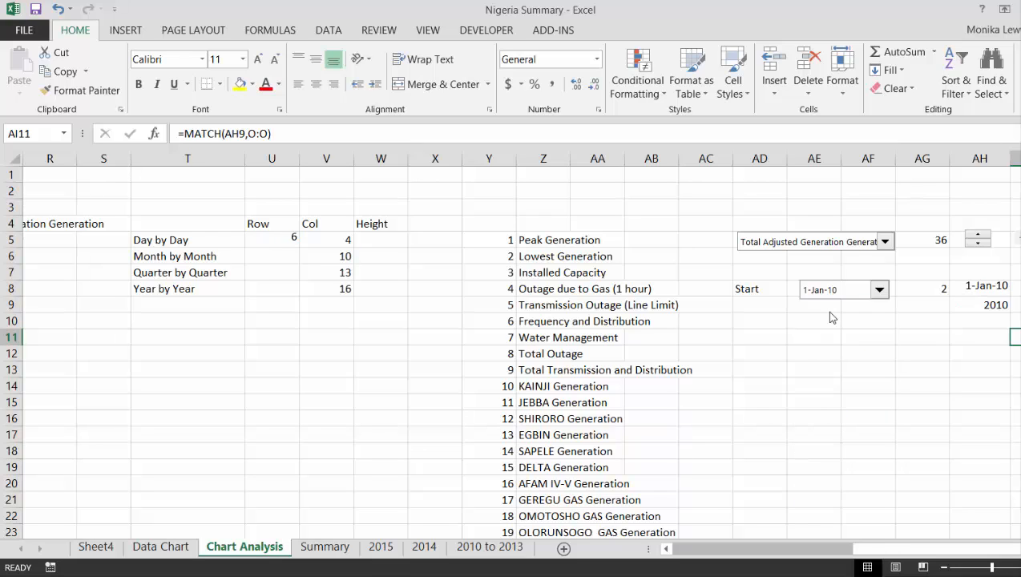
Compare the Day by Day row number with the row positions of the first dates in the daily, monthly, quarterly and yearly data.
{"action": "left_click", "coordinate": [244, 256]}
{"action": "key", "text": "Up"}
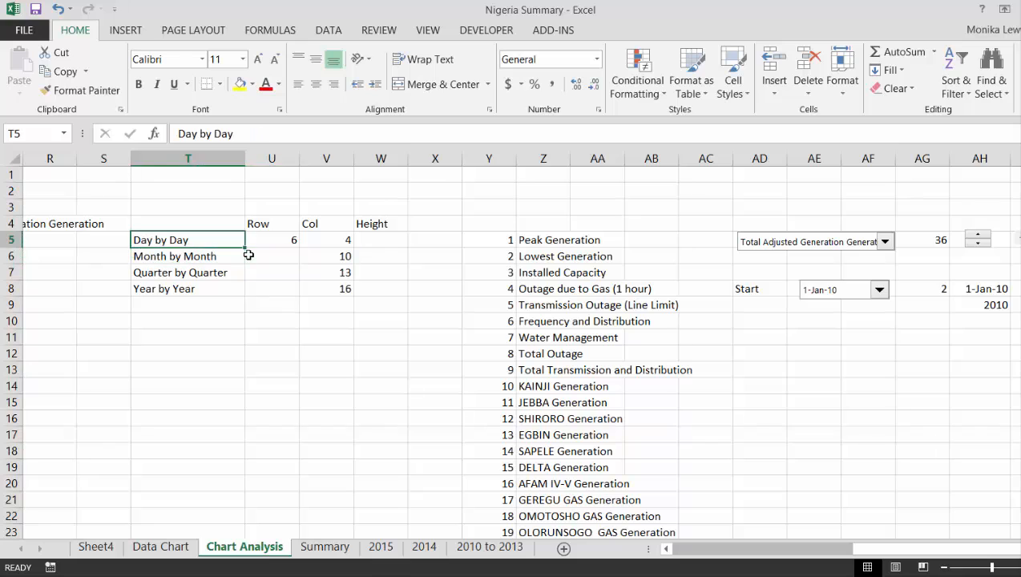
{"action": "key", "text": "Left"}
{"action": "key", "text": "Right"}
{"action": "key", "text": "Right"}
{"action": "key", "text": "Left"}
{"action": "key", "text": "Left"}
{"action": "key", "text": "Left"}
{"action": "key", "text": "Left"}
{"action": "key", "text": "Left"}
{"action": "key", "text": "Left"}
{"action": "key", "text": "Left"}
{"action": "key", "text": "Left"}
{"action": "key", "text": "Left"}
{"action": "key", "text": "Left"}
{"action": "key", "text": "Left"}
{"action": "key", "text": "Left"}
{"action": "key", "text": "Left"}
{"action": "key", "text": "Left"}
{"action": "key", "text": "Left"}
{"action": "key", "text": "Left"}
{"action": "key", "text": "Left"}
{"action": "key", "text": "Left"}
{"action": "key", "text": "Left"}
{"action": "key", "text": "Left"}
{"action": "key", "text": "Right"}
{"action": "key", "text": "Right"}
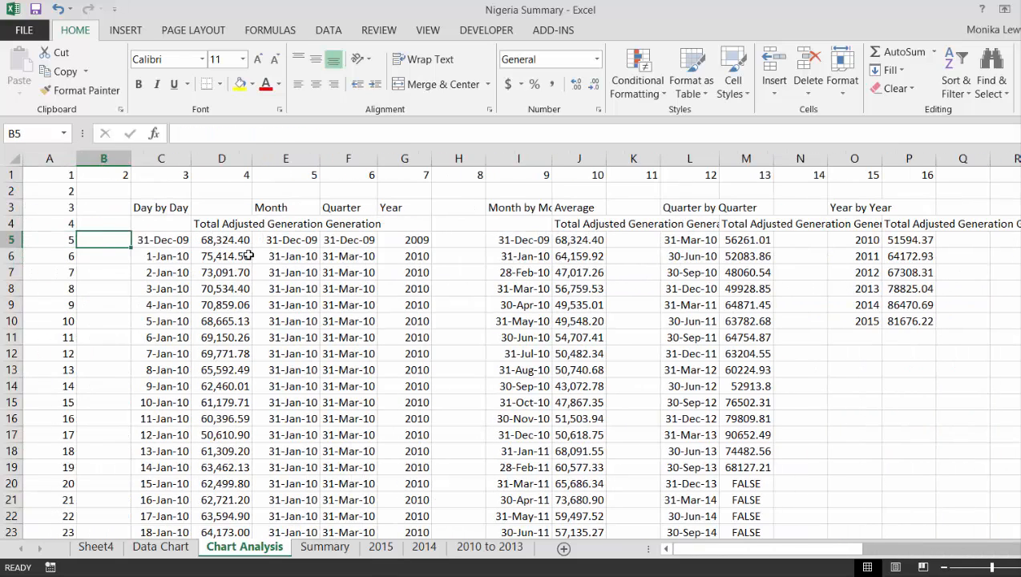
{"action": "key", "text": "Right"}
{"action": "key", "text": "Right"}
{"action": "key", "text": "Right"}
{"action": "key", "text": "Right"}
{"action": "key", "text": "Right"}
{"action": "key", "text": "Right"}
{"action": "key", "text": "Right"}
{"action": "key", "text": "Right"}
{"action": "key", "text": "Right"}
{"action": "key", "text": "Right"}
{"action": "key", "text": "Right"}
{"action": "key", "text": "Right"}
{"action": "key", "text": "Right"}
{"action": "key", "text": "Right"}
{"action": "key", "text": "Right"}
{"action": "key", "text": "Right"}
{"action": "key", "text": "Right"}
{"action": "key", "text": "Right"}
{"action": "key", "text": "Right"}
{"action": "key", "text": "Right"}
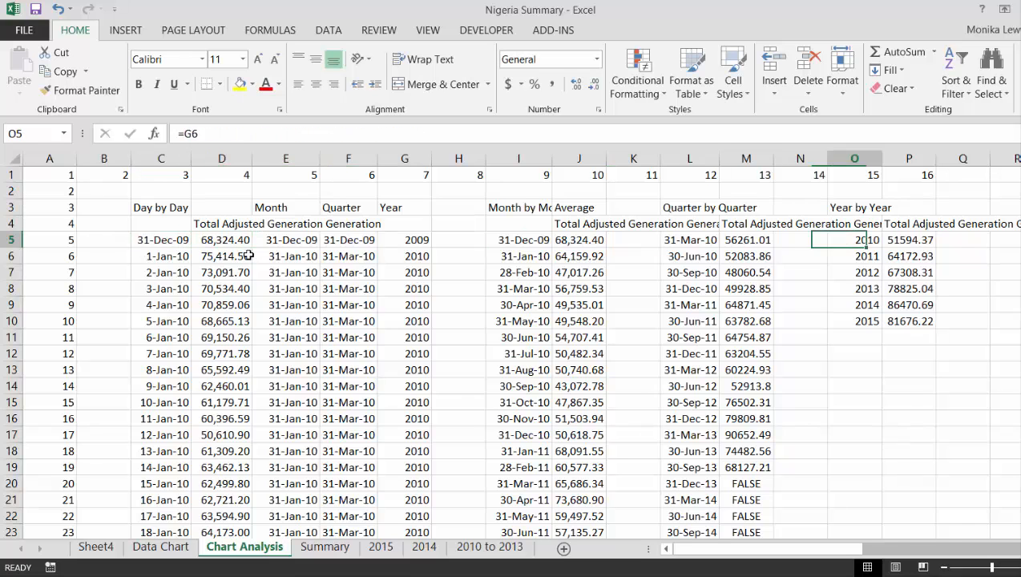
Change the Day by Day row formula in cell U5 to =AI8-1.
{"action": "key", "text": "Left"}
{"action": "key", "text": "Left"}
{"action": "key", "text": "Left"}
{"action": "key", "text": "Left"}
{"action": "key", "text": "Left"}
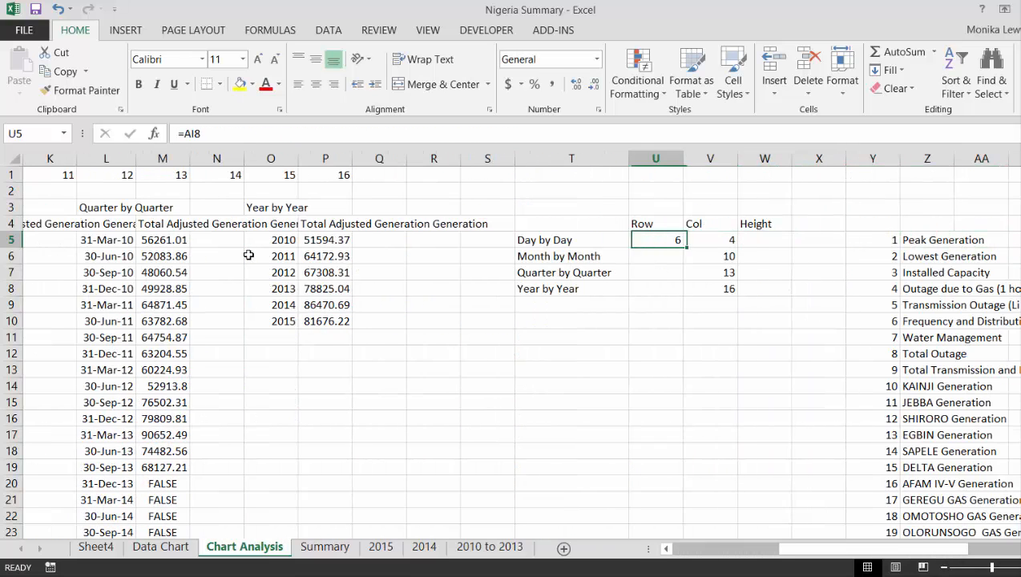
{"action": "key", "text": "F2"}
{"action": "key", "text": "Return"}
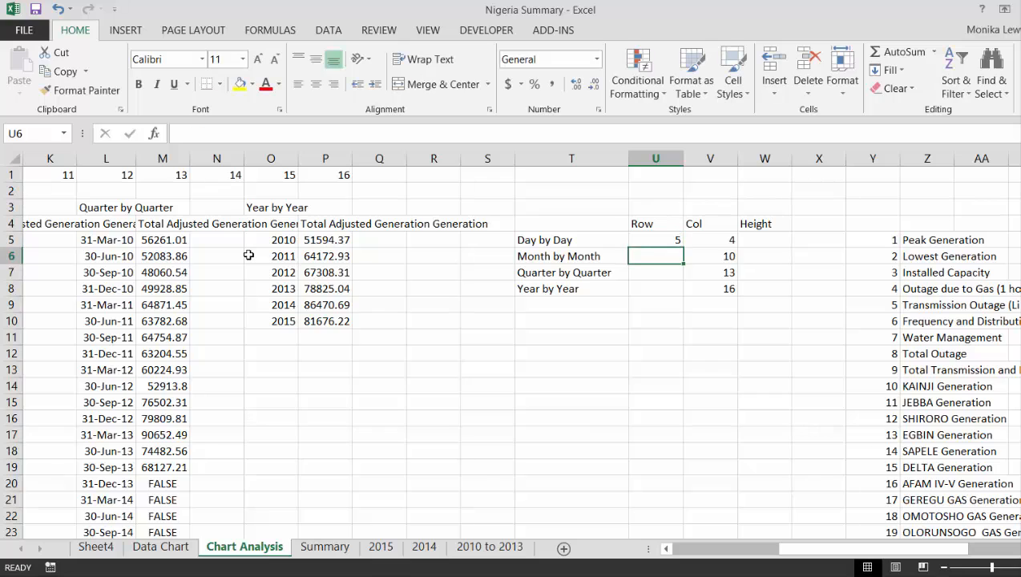
Wrap the Day by Day row formula in a MIN function with 5 as second argument: =MIN(AI8-1,5).
{"action": "key", "text": "Up"}
{"action": "key", "text": "F2"}
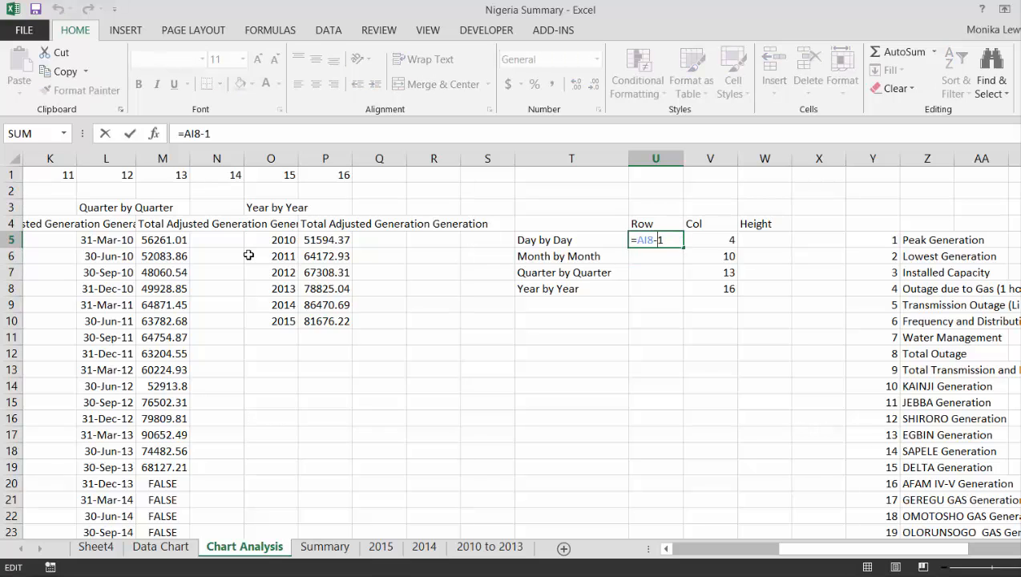
{"action": "type", "text": "min(AI8-1"}
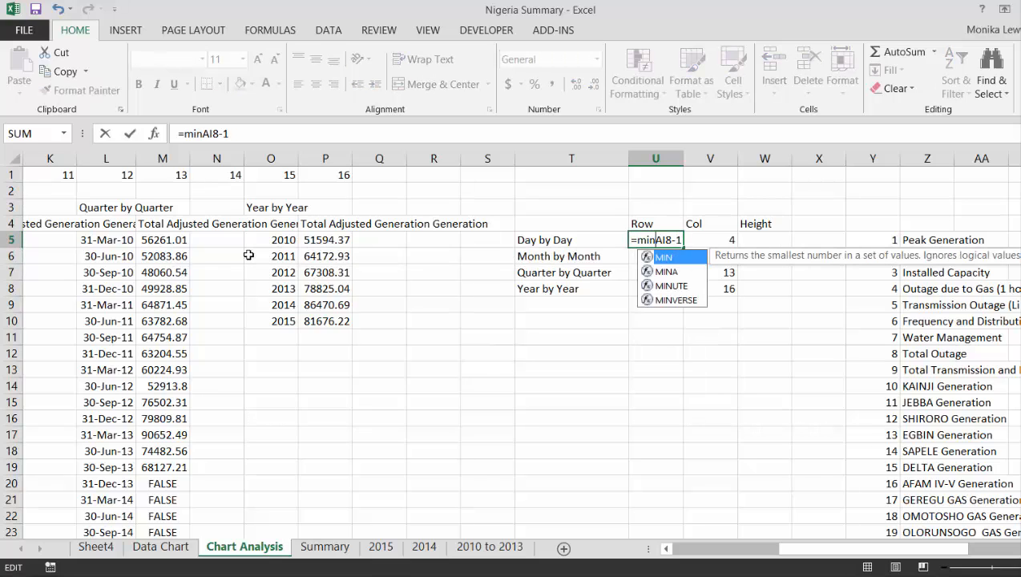
{"action": "type", "text": ",5"}
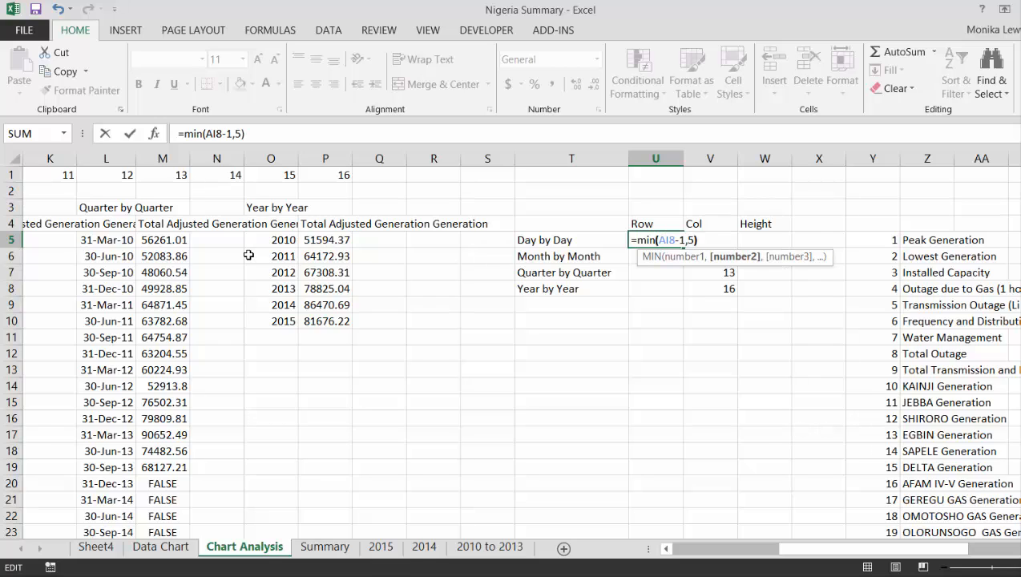
{"action": "key", "text": "Return"}
{"action": "key", "text": "Up"}
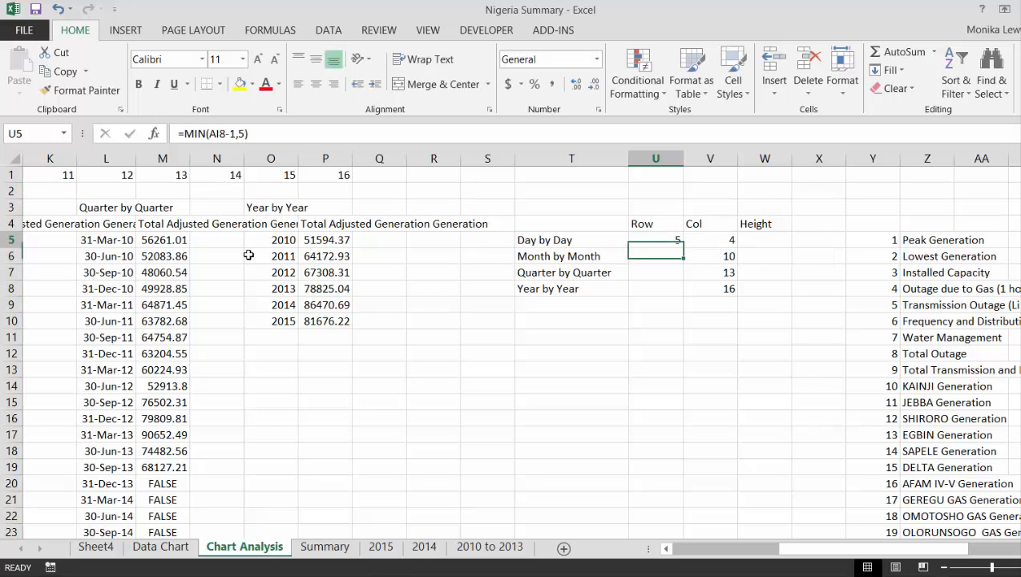
Fill the MIN row formula from the Day by Day cell U5 down through Year by Year in U8.
{"action": "key", "text": "shift+Down"}
{"action": "key", "text": "shift+Down"}
{"action": "key", "text": "shift+Down"}
{"action": "key", "text": "ctrl+d"}
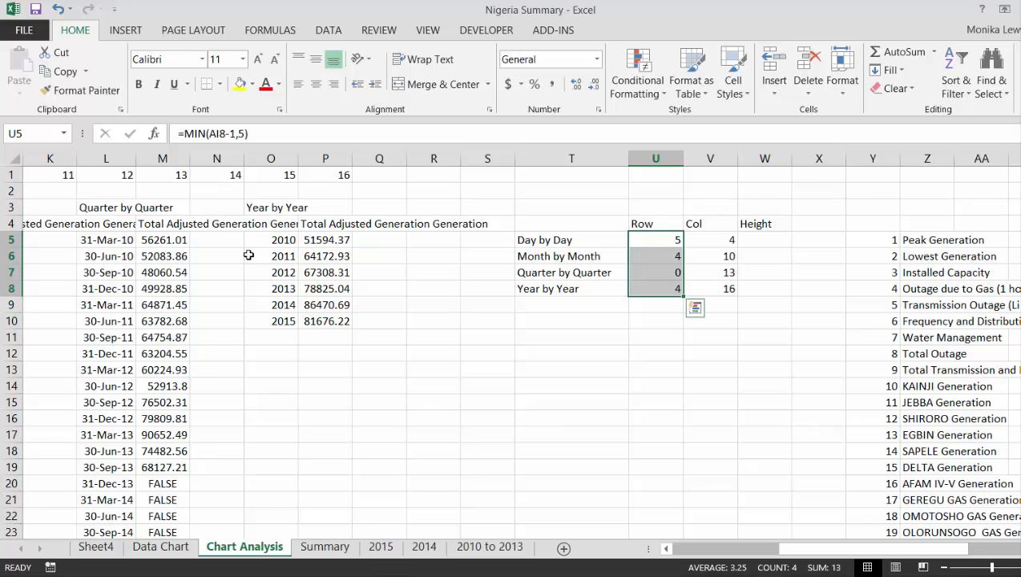
Compare the row numbers in U5:U8 with the matched positions in AI8:AI11 beside the Start dropdown.
{"action": "key", "text": "Down"}
{"action": "key", "text": "Right"}
{"action": "key", "text": "Right"}
{"action": "key", "text": "Right"}
{"action": "key", "text": "Right"}
{"action": "key", "text": "Right"}
{"action": "key", "text": "Right"}
{"action": "key", "text": "Right"}
{"action": "key", "text": "Right"}
{"action": "key", "text": "Right"}
{"action": "key", "text": "Right"}
{"action": "key", "text": "Right"}
{"action": "key", "text": "Right"}
{"action": "key", "text": "Right"}
{"action": "key", "text": "Right"}
{"action": "key", "text": "Right"}
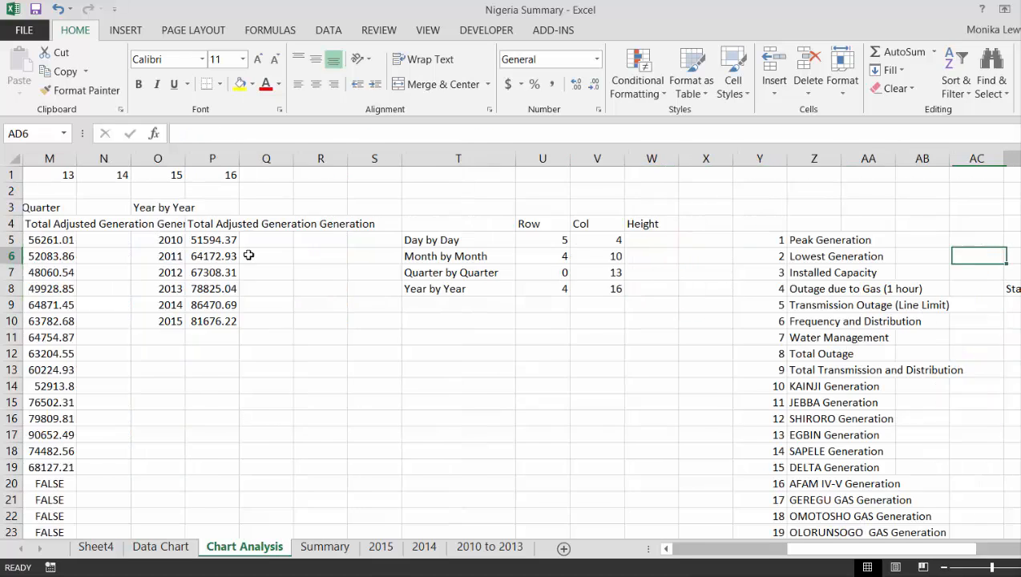
{"action": "key", "text": "Left"}
{"action": "key", "text": "Left"}
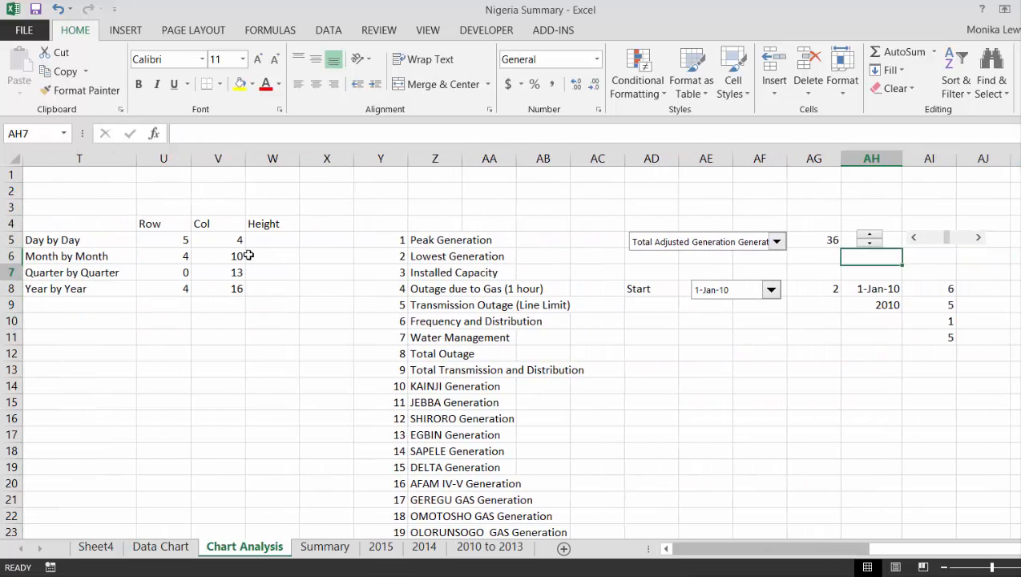
{"action": "key", "text": "Down"}
{"action": "key", "text": "Down"}
{"action": "key", "text": "Down"}
{"action": "key", "text": "Down"}
{"action": "key", "text": "Down"}
{"action": "key", "text": "Down"}
{"action": "key", "text": "Up"}
{"action": "key", "text": "Up"}
{"action": "key", "text": "Left"}
{"action": "key", "text": "Left"}
{"action": "key", "text": "Left"}
{"action": "key", "text": "Left"}
{"action": "key", "text": "Left"}
{"action": "key", "text": "Left"}
{"action": "key", "text": "Left"}
{"action": "key", "text": "Left"}
{"action": "key", "text": "Left"}
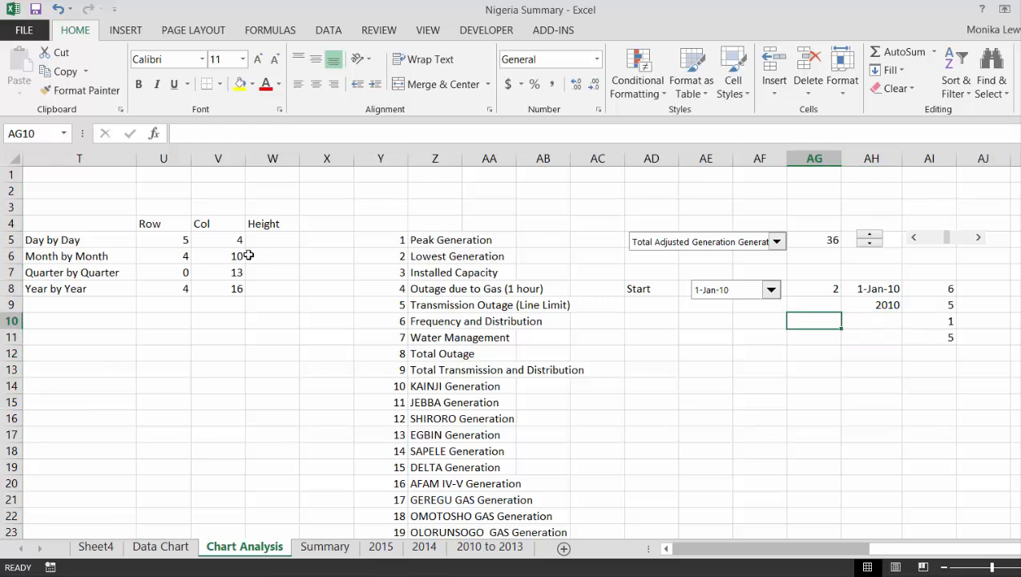
{"action": "key", "text": "Up"}
{"action": "key", "text": "Up"}
{"action": "key", "text": "Up"}
{"action": "key", "text": "Left"}
{"action": "key", "text": "Left"}
{"action": "key", "text": "Left"}
{"action": "key", "text": "Left"}
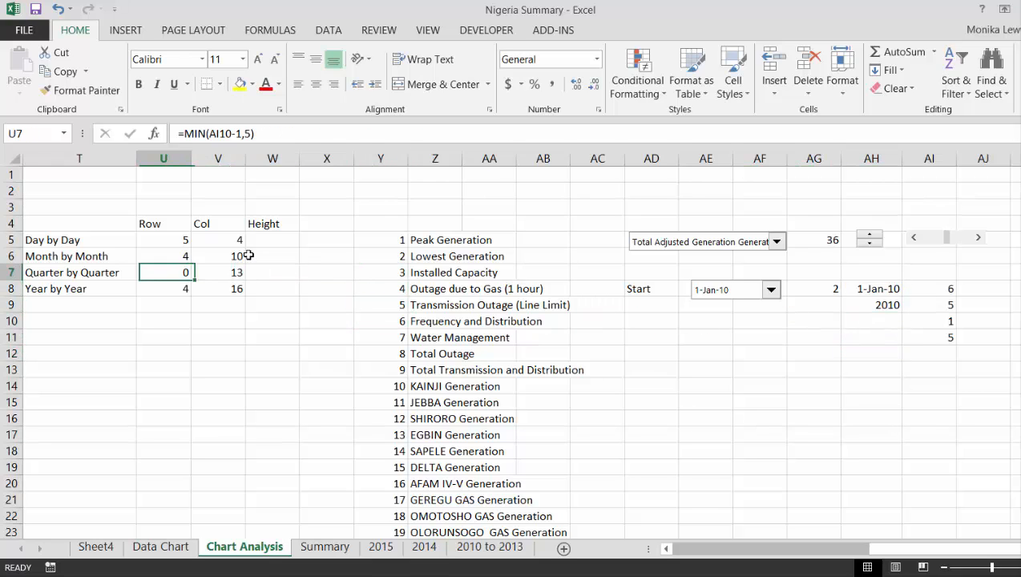
Replace MIN with MAX in the Day by Day row formula in cell U5: =MAX(AI8-1,5).
{"action": "key", "text": "Up"}
{"action": "key", "text": "Up"}
{"action": "key", "text": "F2"}
{"action": "key", "text": "Left"}
{"action": "key", "text": "Left"}
{"action": "key", "text": "Left"}
{"action": "key", "text": "Left"}
{"action": "key", "text": "Left"}
{"action": "key", "text": "Left"}
{"action": "key", "text": "Left"}
{"action": "key", "text": "Left"}
{"action": "key", "text": "Left"}
{"action": "key", "text": "Left"}
{"action": "key", "text": "Left"}
{"action": "key", "text": "Left"}
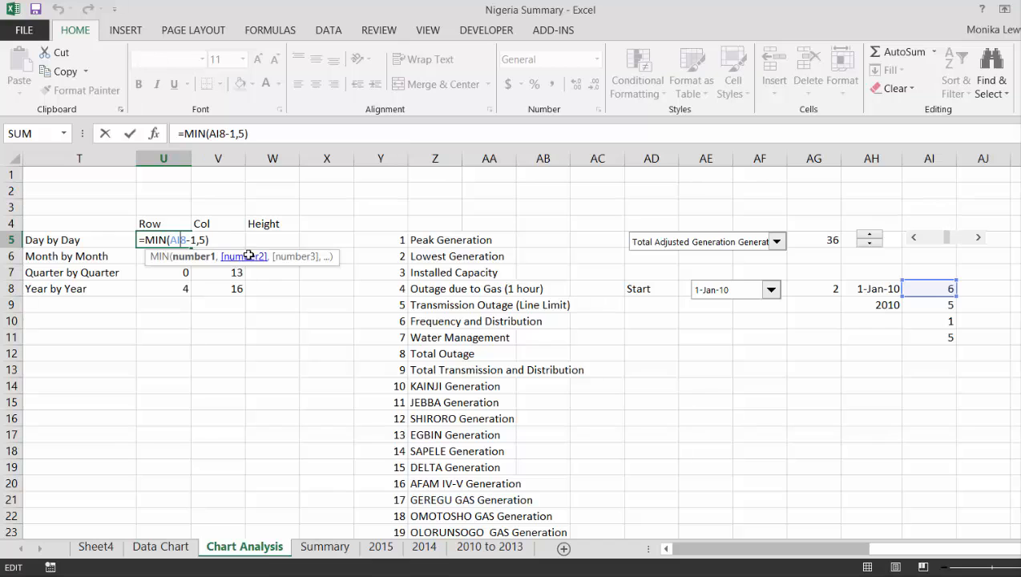
{"action": "key", "text": "BackSpace"}
{"action": "key", "text": "BackSpace"}
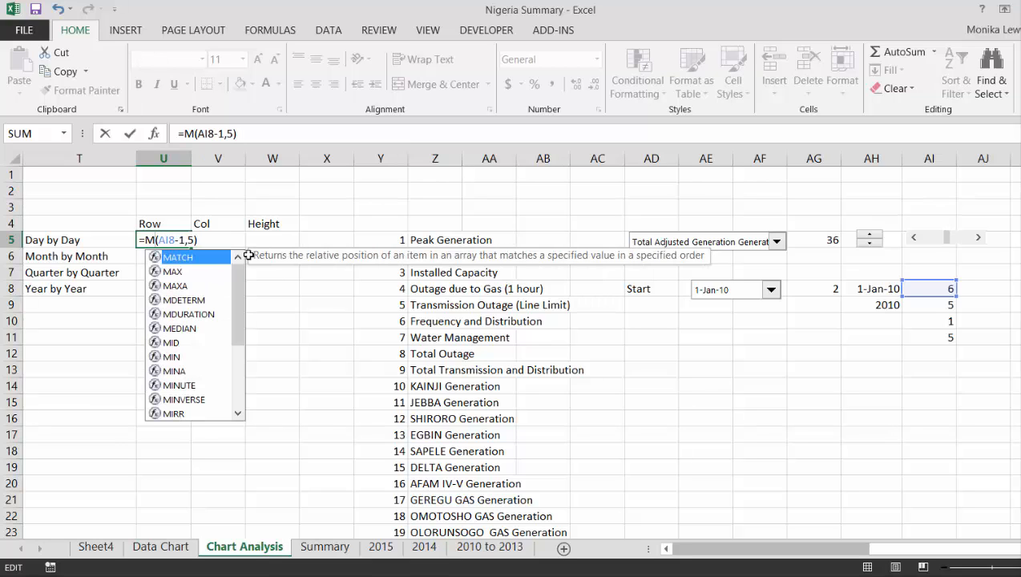
{"action": "type", "text": "ax"}
{"action": "key", "text": "Return"}
Fill the MAX row formula from U5 down to U8 for the monthly, quarterly and yearly rows.
{"action": "key", "text": "Up"}
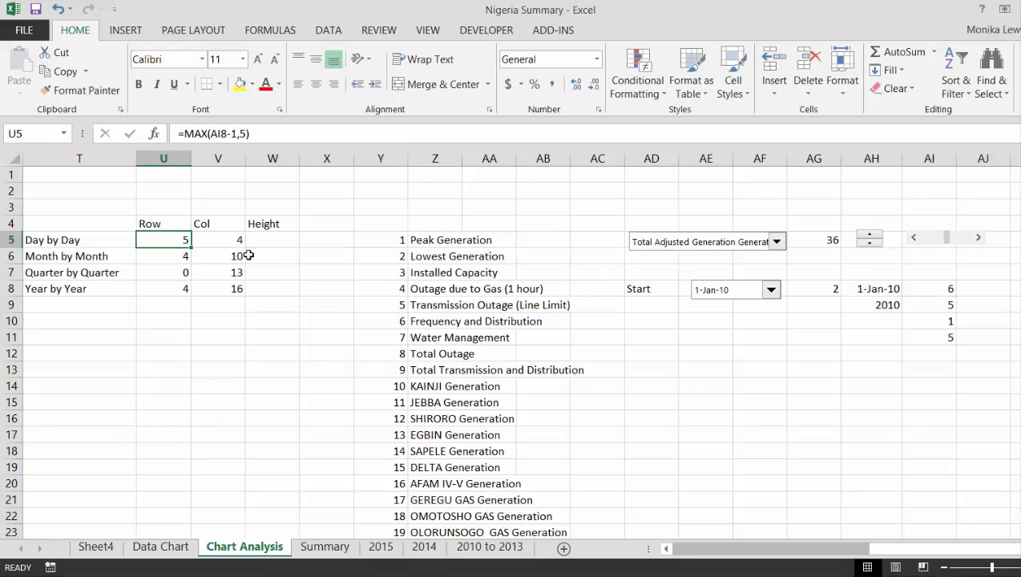
{"action": "key", "text": "shift+Down"}
{"action": "key", "text": "shift+Down"}
{"action": "key", "text": "shift+Down"}
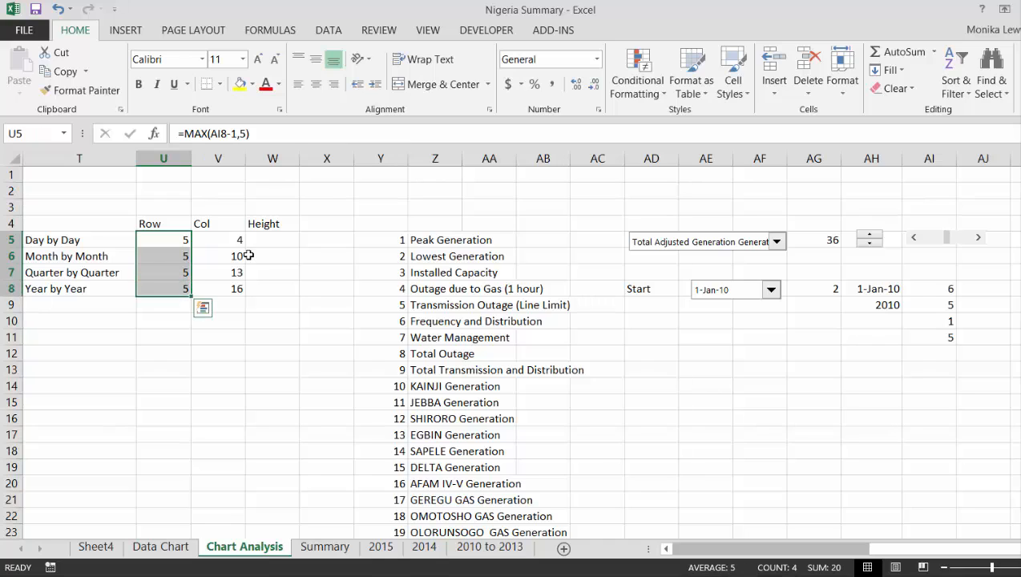
Check the filled Row values against the first Day by Day data row and its row number in column A.
{"action": "key", "text": "Down"}
{"action": "key", "text": "Down"}
{"action": "key", "text": "Down"}
{"action": "key", "text": "Left"}
{"action": "key", "text": "Left"}
{"action": "key", "text": "Left"}
{"action": "key", "text": "Left"}
{"action": "key", "text": "Left"}
{"action": "key", "text": "Left"}
{"action": "key", "text": "Left"}
{"action": "key", "text": "Left"}
{"action": "key", "text": "Left"}
{"action": "key", "text": "Left"}
{"action": "key", "text": "Left"}
{"action": "key", "text": "Left"}
{"action": "key", "text": "Left"}
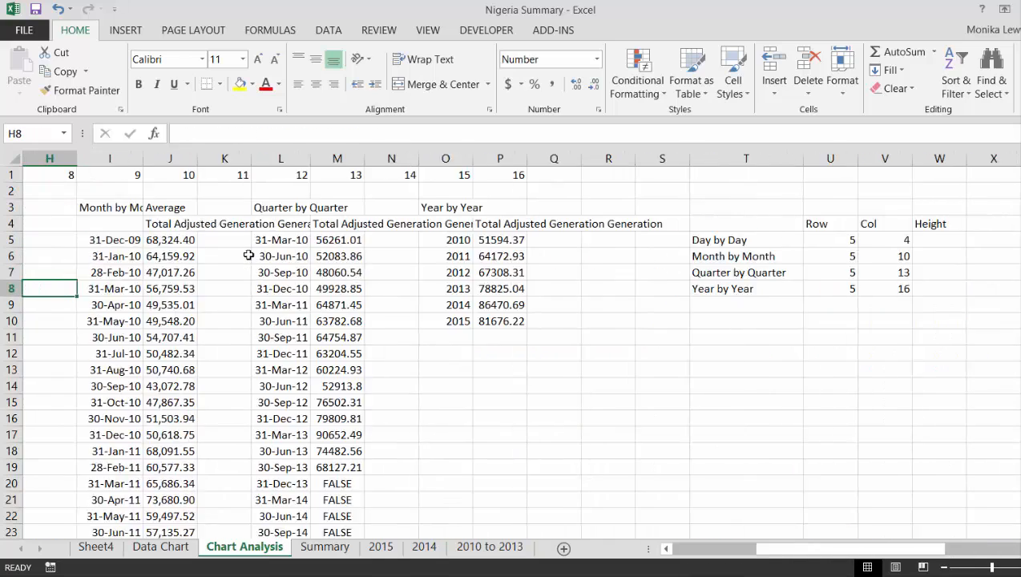
{"action": "key", "text": "Home"}
{"action": "key", "text": "Up"}
{"action": "key", "text": "Up"}
{"action": "key", "text": "Up"}
{"action": "key", "text": "Right"}
{"action": "key", "text": "Right"}
{"action": "key", "text": "Right"}
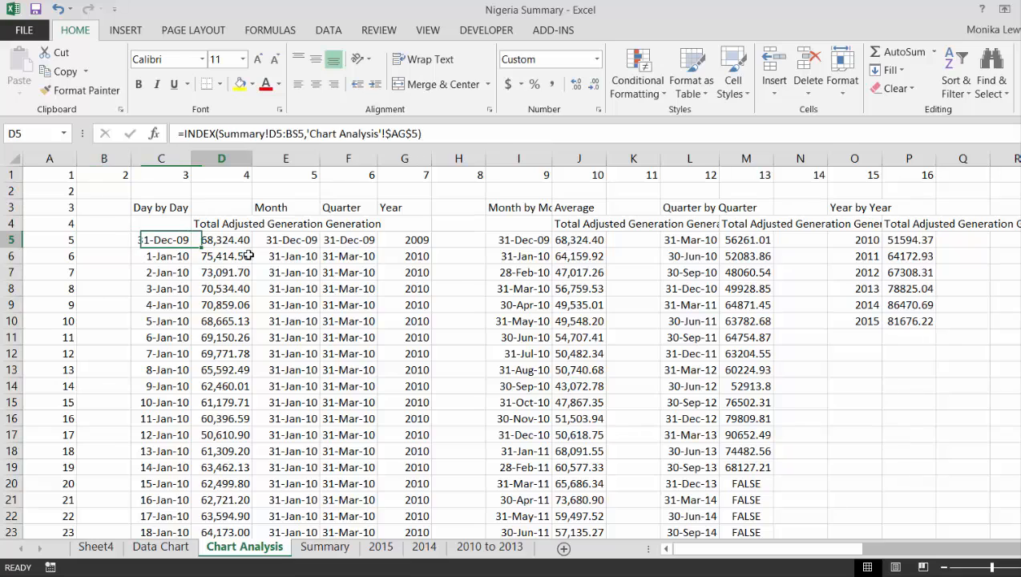
{"action": "key", "text": "Left"}
{"action": "key", "text": "Left"}
{"action": "key", "text": "Left"}
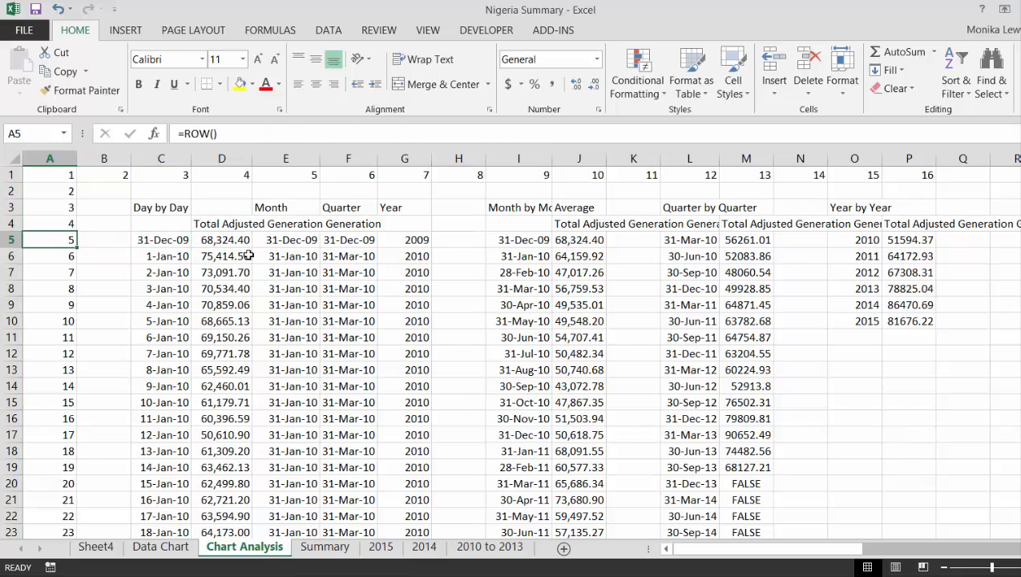
Compare sheet rows 5 and 6 across the daily to yearly data with the Row and Col references in columns U and V.
{"action": "key", "text": "Down"}
{"action": "key", "text": "Right"}
{"action": "key", "text": "Right"}
{"action": "key", "text": "Right"}
{"action": "key", "text": "Right"}
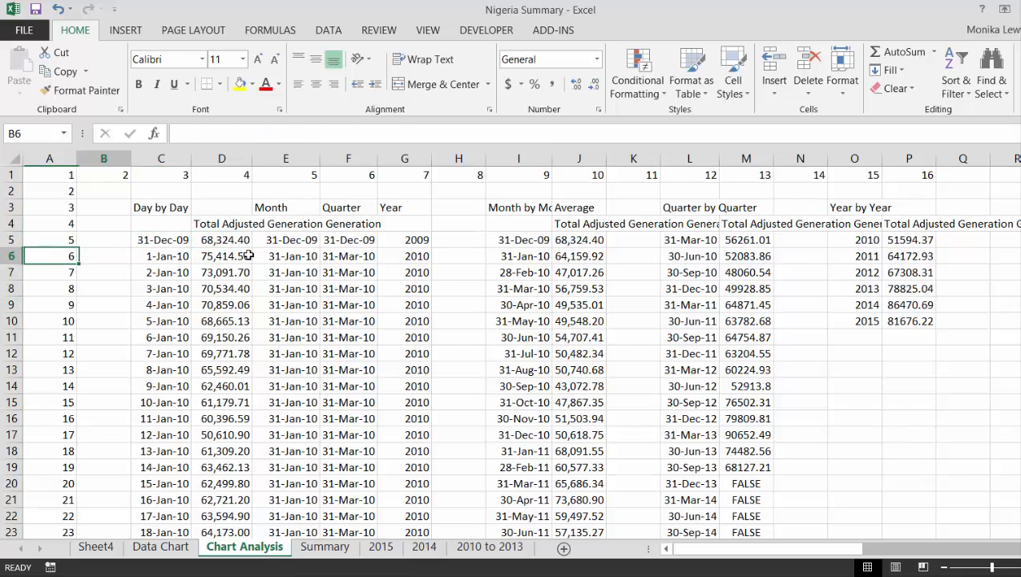
{"action": "key", "text": "Right"}
{"action": "key", "text": "Right"}
{"action": "key", "text": "Right"}
{"action": "key", "text": "Right"}
{"action": "key", "text": "Right"}
{"action": "key", "text": "Right"}
{"action": "key", "text": "Right"}
{"action": "key", "text": "Right"}
{"action": "key", "text": "Right"}
{"action": "key", "text": "Right"}
{"action": "key", "text": "Right"}
{"action": "key", "text": "Right"}
{"action": "key", "text": "Right"}
{"action": "key", "text": "Right"}
{"action": "key", "text": "Right"}
{"action": "key", "text": "Right"}
{"action": "key", "text": "Right"}
{"action": "key", "text": "Right"}
{"action": "key", "text": "Right"}
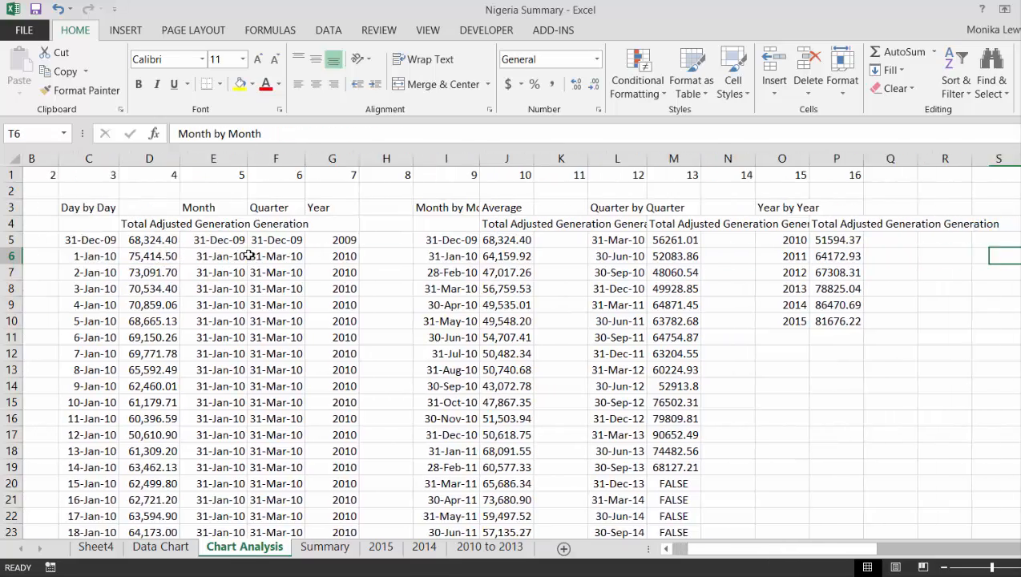
{"action": "key", "text": "Left"}
{"action": "key", "text": "Left"}
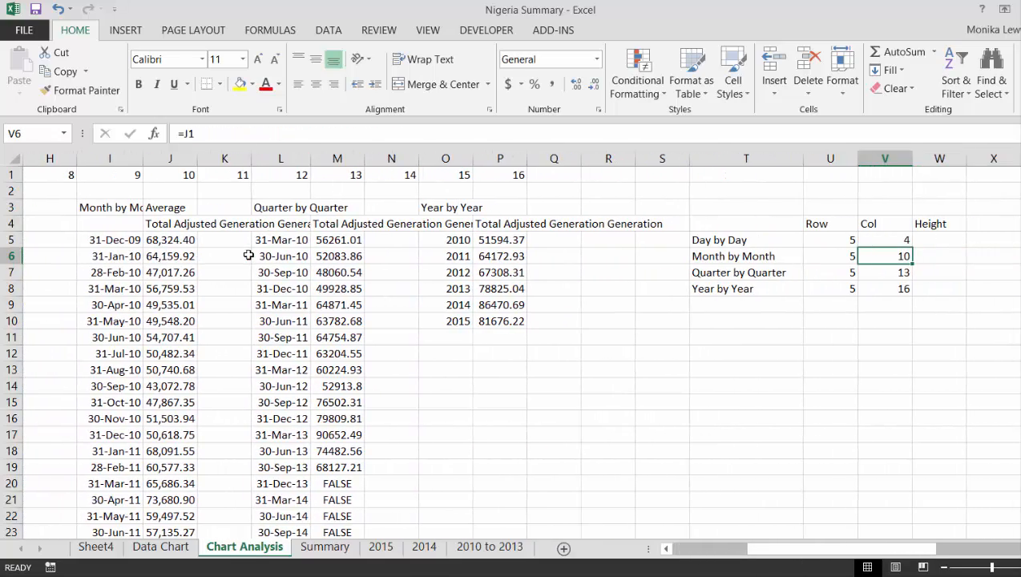
{"action": "key", "text": "Up"}
{"action": "key", "text": "Left"}
{"action": "key", "text": "Left"}
{"action": "key", "text": "Left"}
{"action": "key", "text": "Left"}
{"action": "key", "text": "Left"}
{"action": "key", "text": "Left"}
{"action": "key", "text": "Left"}
{"action": "key", "text": "Left"}
{"action": "key", "text": "Left"}
{"action": "key", "text": "Left"}
{"action": "key", "text": "Left"}
{"action": "key", "text": "Left"}
{"action": "key", "text": "Left"}
{"action": "key", "text": "Left"}
{"action": "key", "text": "Left"}
{"action": "key", "text": "Left"}
{"action": "key", "text": "Left"}
{"action": "key", "text": "Left"}
{"action": "key", "text": "Left"}
{"action": "key", "text": "Left"}
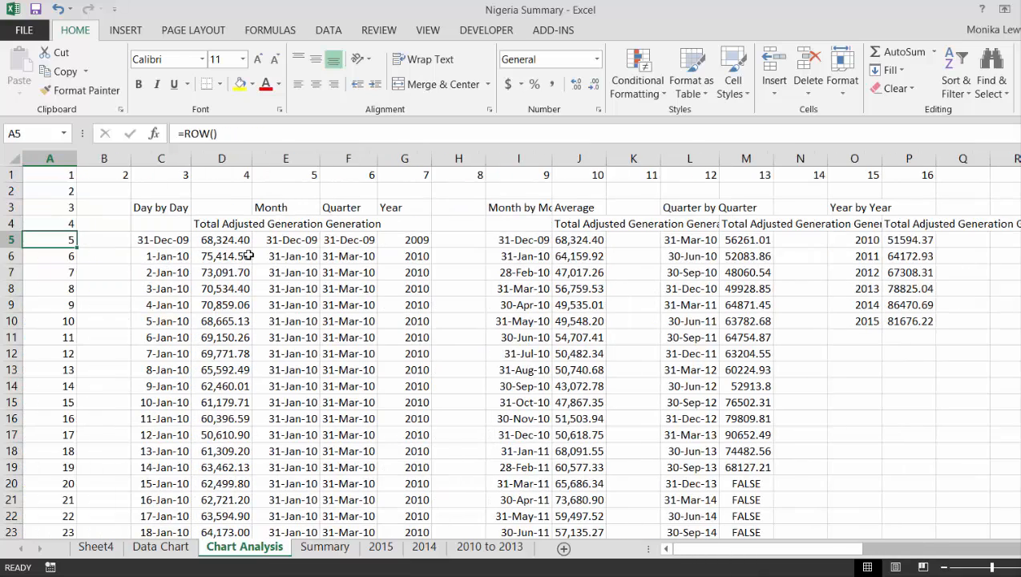
Change the Day by Day Col formula in V5 to return 3, the sheet column number of the daily dates.
{"action": "key", "text": "Right"}
{"action": "key", "text": "Right"}
{"action": "key", "text": "Right"}
{"action": "key", "text": "Right"}
{"action": "key", "text": "Right"}
{"action": "key", "text": "Right"}
{"action": "key", "text": "Right"}
{"action": "key", "text": "Right"}
{"action": "key", "text": "Right"}
{"action": "key", "text": "Right"}
{"action": "key", "text": "Right"}
{"action": "key", "text": "Right"}
{"action": "key", "text": "Right"}
{"action": "key", "text": "Right"}
{"action": "key", "text": "Right"}
{"action": "key", "text": "Right"}
{"action": "key", "text": "Right"}
{"action": "key", "text": "Right"}
{"action": "key", "text": "Right"}
{"action": "key", "text": "Right"}
{"action": "key", "text": "Right"}
{"action": "key", "text": "Right"}
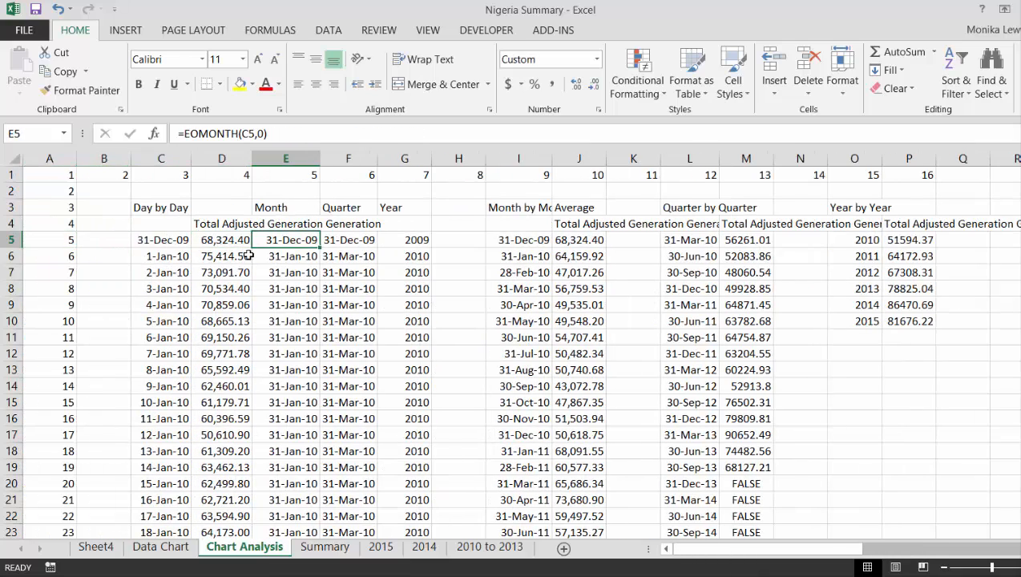
{"action": "key", "text": "Left"}
{"action": "key", "text": "F2"}
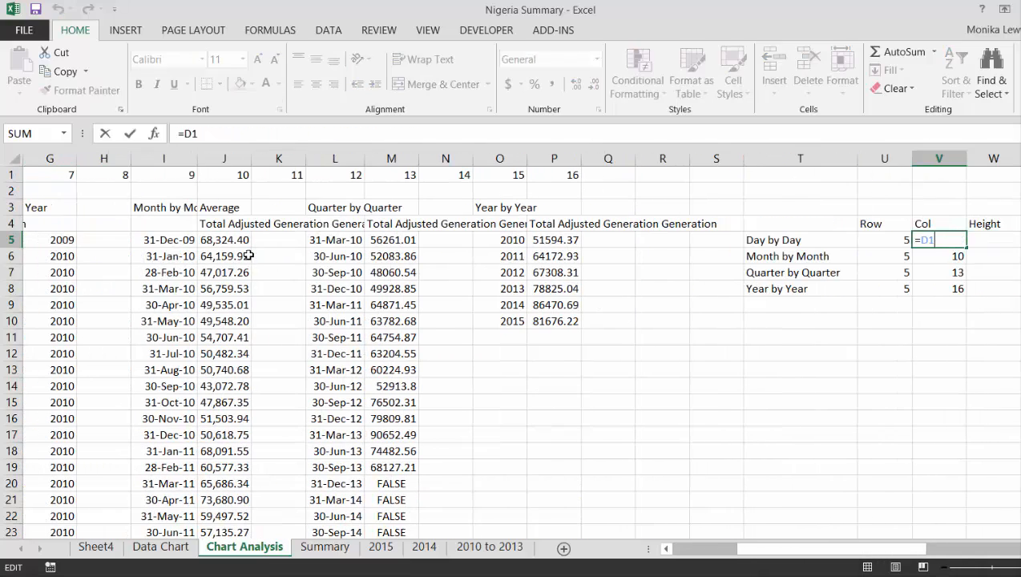
{"action": "key", "text": "F2"}
{"action": "key", "text": "BackSpace"}
{"action": "key", "text": "BackSpace"}
{"action": "key", "text": "Left"}
{"action": "key", "text": "Left"}
{"action": "key", "text": "Left"}
{"action": "key", "text": "Left"}
{"action": "key", "text": "Left"}
{"action": "key", "text": "Left"}
{"action": "key", "text": "Left"}
{"action": "key", "text": "Left"}
{"action": "key", "text": "Left"}
{"action": "key", "text": "Left"}
{"action": "key", "text": "Left"}
{"action": "key", "text": "Left"}
{"action": "key", "text": "Left"}
{"action": "key", "text": "Left"}
{"action": "key", "text": "Left"}
{"action": "key", "text": "Left"}
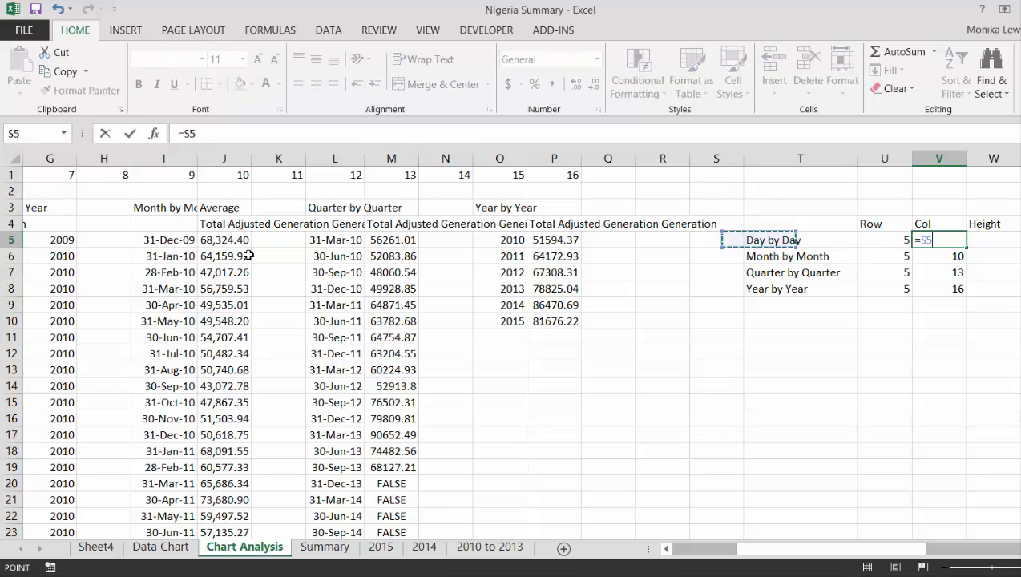
{"action": "key", "text": "Left"}
{"action": "key", "text": "Left"}
{"action": "key", "text": "Left"}
{"action": "key", "text": "Left"}
{"action": "key", "text": "Left"}
{"action": "key", "text": "Right"}
{"action": "key", "text": "Right"}
{"action": "key", "text": "Right"}
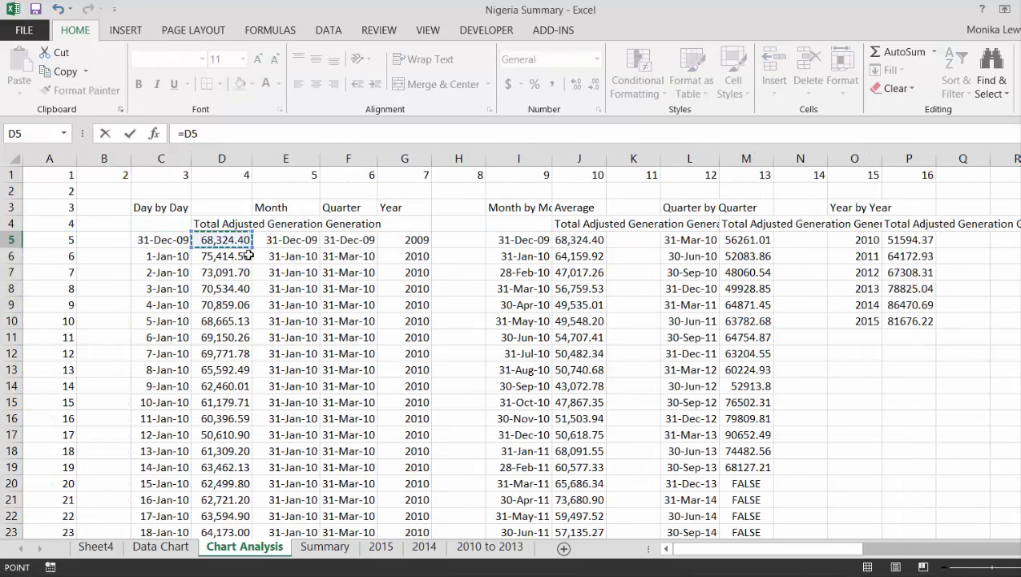
{"action": "key", "text": "Up"}
{"action": "key", "text": "Up"}
{"action": "key", "text": "Up"}
{"action": "key", "text": "Up"}
{"action": "key", "text": "Return"}
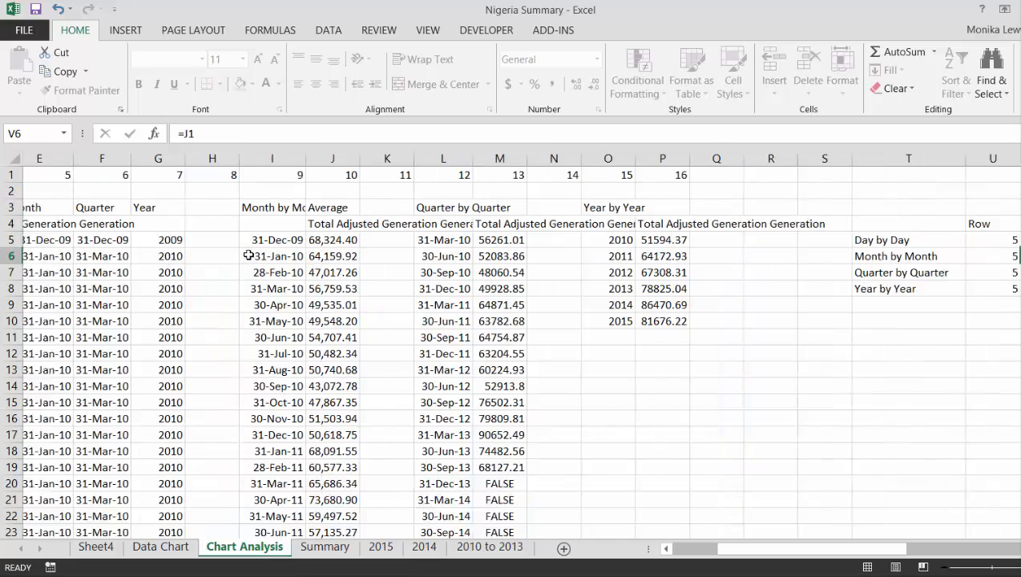
Set the Month by Month Col formula in V6 to =J1-1 so it references the monthly date column.
{"action": "type", "text": "="}
{"action": "key", "text": "Left"}
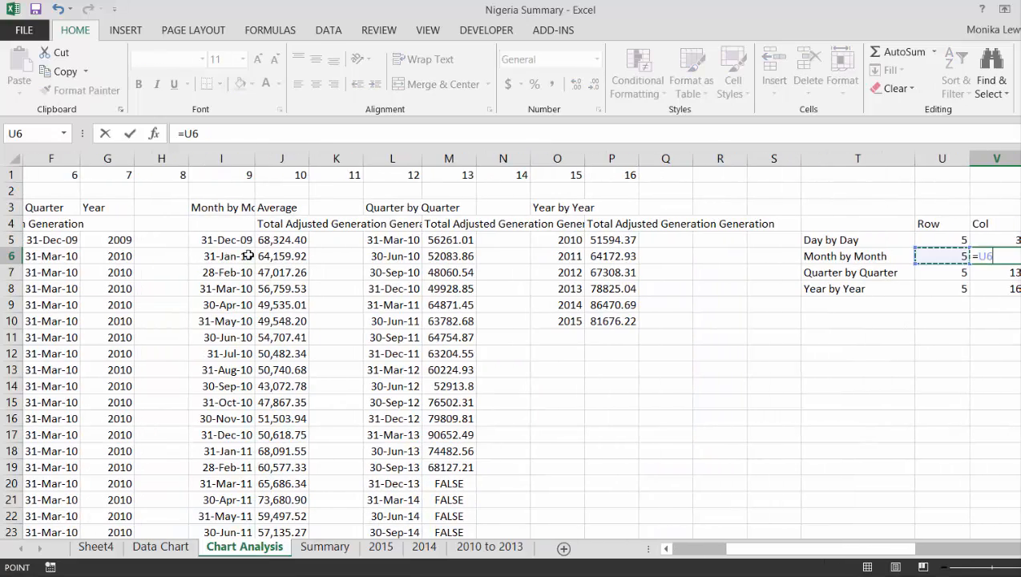
{"action": "key", "text": "Left"}
{"action": "key", "text": "Left"}
{"action": "key", "text": "Left"}
{"action": "key", "text": "Left"}
{"action": "key", "text": "Left"}
{"action": "key", "text": "Left"}
{"action": "key", "text": "Left"}
{"action": "key", "text": "Left"}
{"action": "key", "text": "Left"}
{"action": "key", "text": "Left"}
{"action": "key", "text": "Left"}
{"action": "key", "text": "Left"}
{"action": "key", "text": "Left"}
{"action": "key", "text": "Left"}
{"action": "key", "text": "Left"}
{"action": "key", "text": "Left"}
{"action": "key", "text": "Left"}
{"action": "key", "text": "Left"}
{"action": "key", "text": "Left"}
{"action": "key", "text": "Left"}
{"action": "key", "text": "Right"}
{"action": "key", "text": "Right"}
{"action": "key", "text": "Right"}
{"action": "key", "text": "Right"}
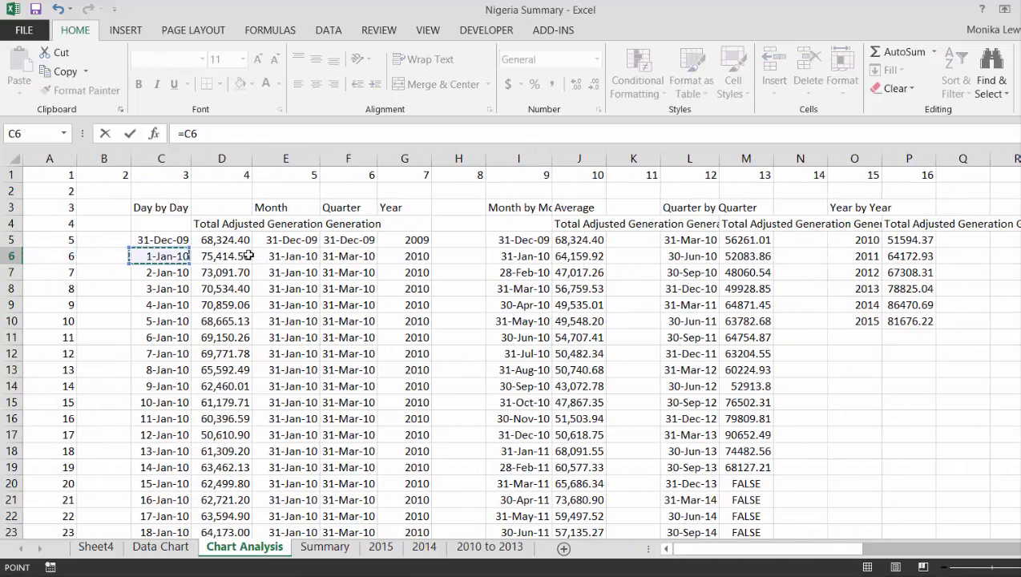
{"action": "key", "text": "Right"}
{"action": "key", "text": "Right"}
{"action": "key", "text": "Right"}
{"action": "key", "text": "Right"}
{"action": "key", "text": "Right"}
{"action": "key", "text": "Up"}
{"action": "key", "text": "Up"}
{"action": "key", "text": "Up"}
{"action": "key", "text": "Up"}
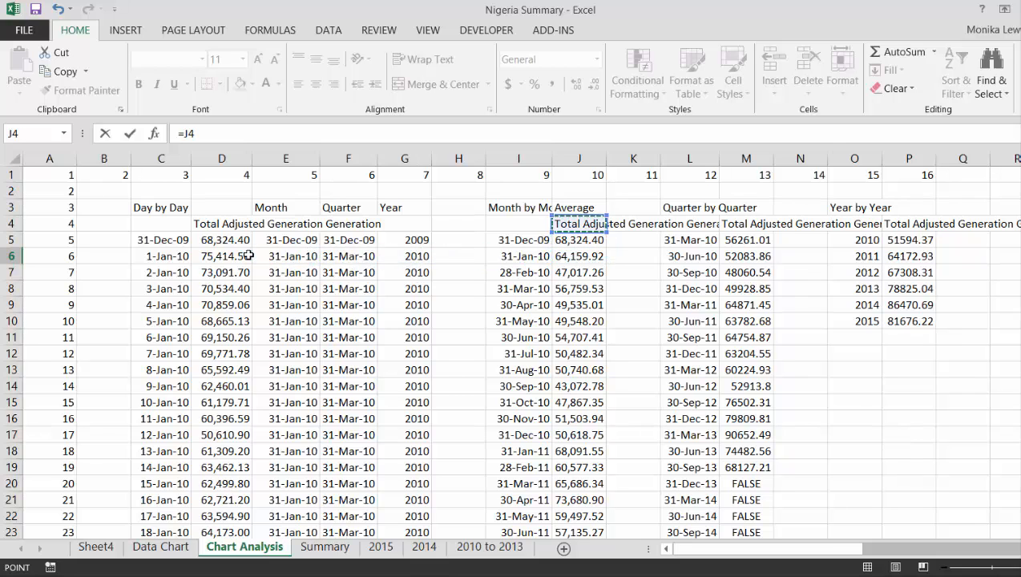
{"action": "key", "text": "Up"}
{"action": "type", "text": "-"}
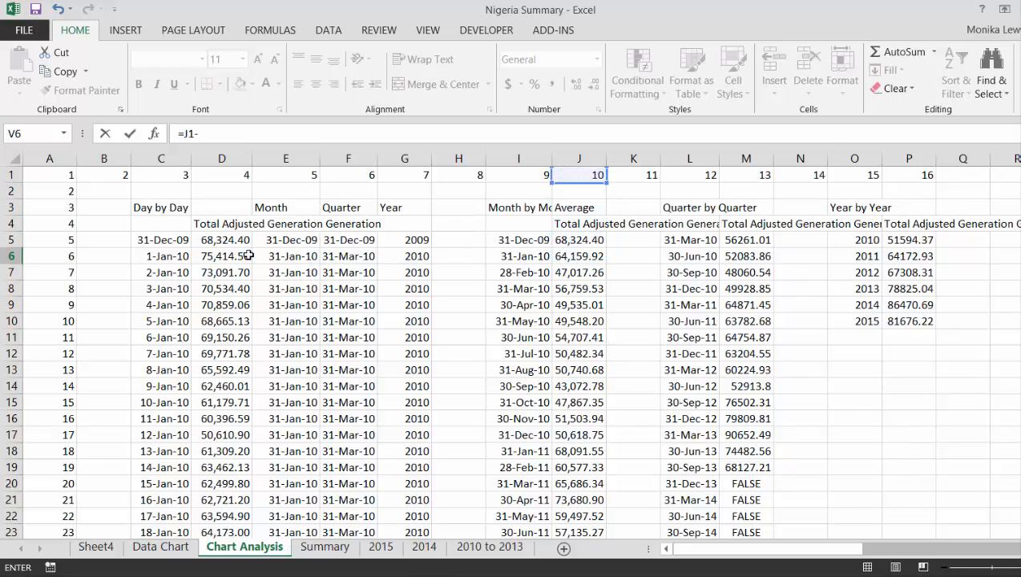
{"action": "type", "text": "1"}
{"action": "key", "text": "Return"}
Set the Quarter by Quarter Col formula in V7 to =M1-1 so it references the quarterly date column.
{"action": "type", "text": "="}
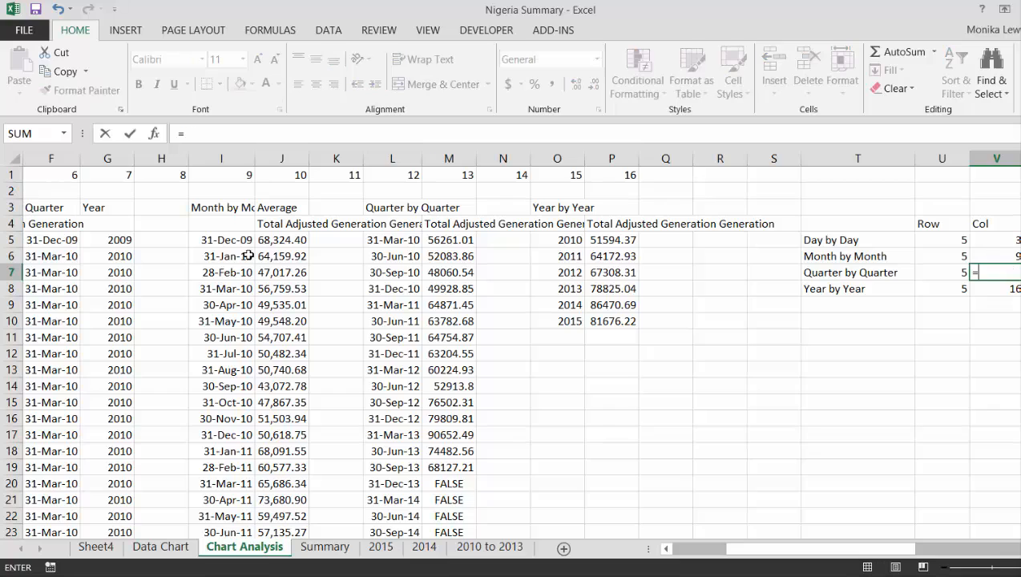
{"action": "key", "text": "Left"}
{"action": "key", "text": "Left"}
{"action": "key", "text": "Left"}
{"action": "key", "text": "Left"}
{"action": "key", "text": "Left"}
{"action": "key", "text": "Left"}
{"action": "key", "text": "Left"}
{"action": "key", "text": "Left"}
{"action": "key", "text": "Left"}
{"action": "key", "text": "Left"}
{"action": "key", "text": "Up"}
{"action": "key", "text": "Up"}
{"action": "key", "text": "Up"}
{"action": "key", "text": "Up"}
{"action": "key", "text": "Up"}
{"action": "key", "text": "Up"}
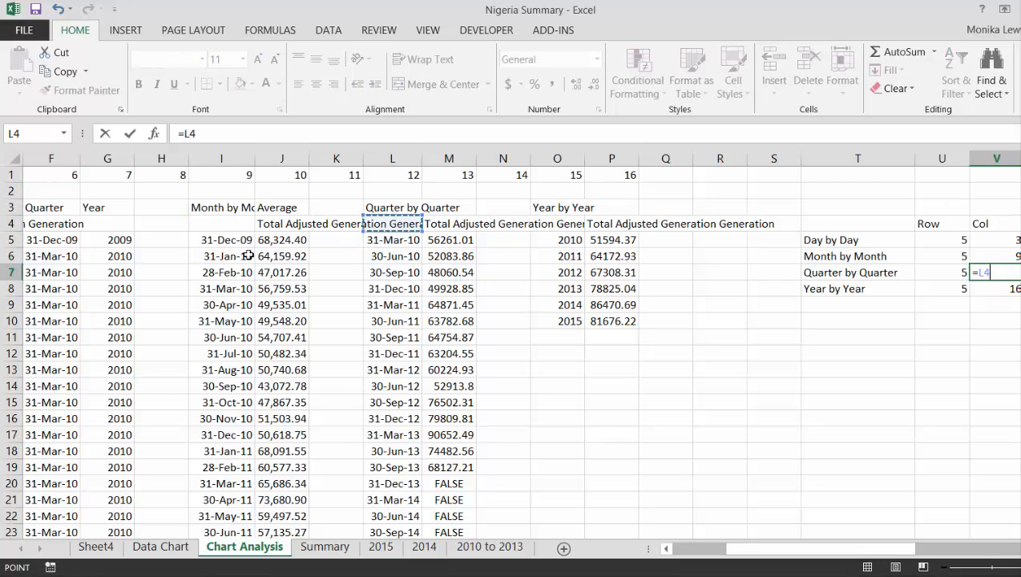
{"action": "key", "text": "Right"}
{"action": "type", "text": "-1"}
{"action": "key", "text": "Return"}
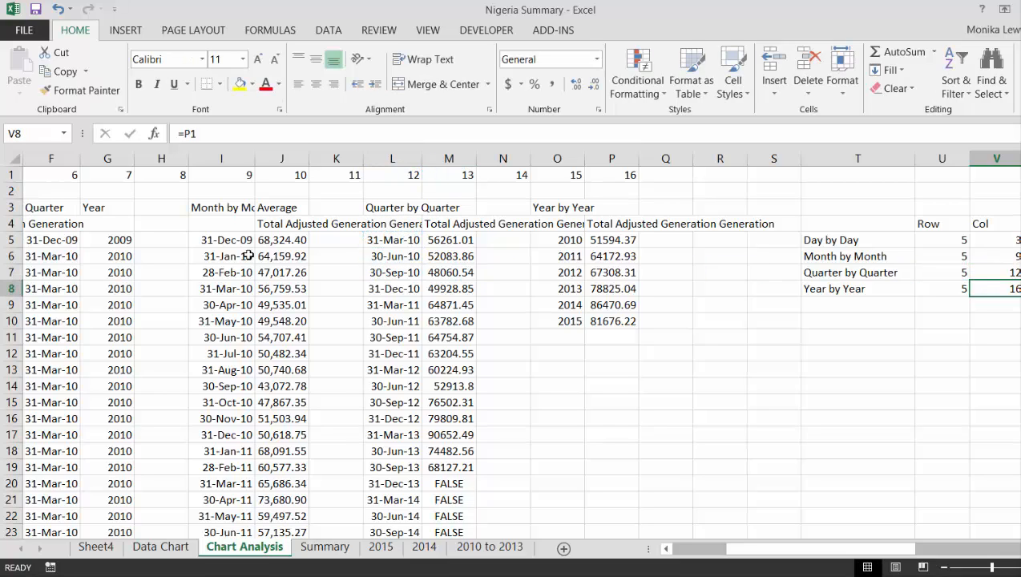
Set the Year by Year Col formula in V8 to =P1-1 so it references the year column.
{"action": "type", "text": "="}
{"action": "key", "text": "Left"}
{"action": "key", "text": "Left"}
{"action": "key", "text": "Left"}
{"action": "key", "text": "Left"}
{"action": "key", "text": "Left"}
{"action": "key", "text": "Left"}
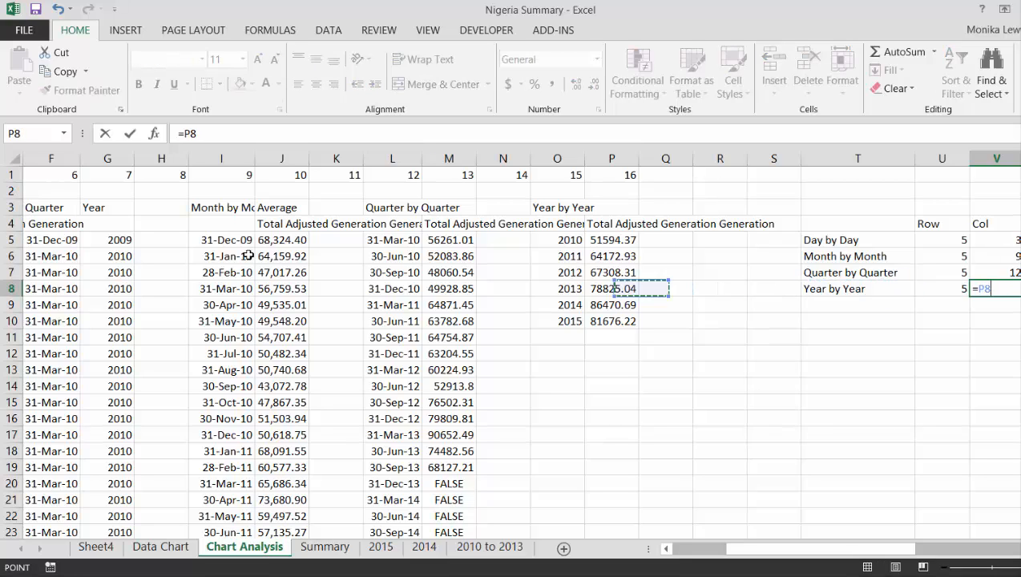
{"action": "key", "text": "Up"}
{"action": "key", "text": "Up"}
{"action": "key", "text": "Up"}
{"action": "key", "text": "Up"}
{"action": "key", "text": "Up"}
{"action": "key", "text": "Up"}
{"action": "key", "text": "Up"}
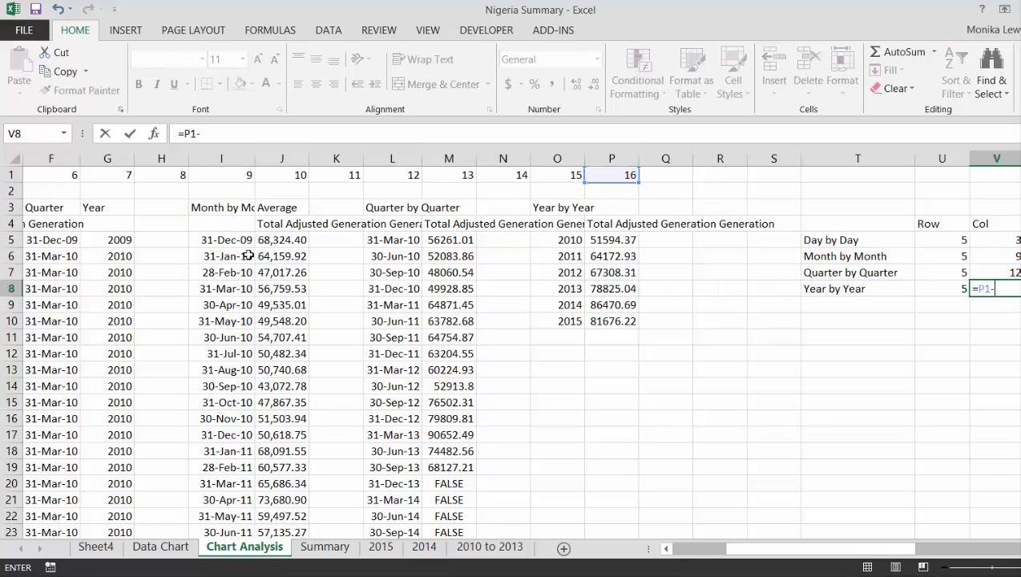
{"action": "key", "text": "Return"}
Review the Row and Col references of the four periods and the still empty Height column.
{"action": "key", "text": "Up"}
{"action": "key", "text": "Right"}
{"action": "key", "text": "Right"}
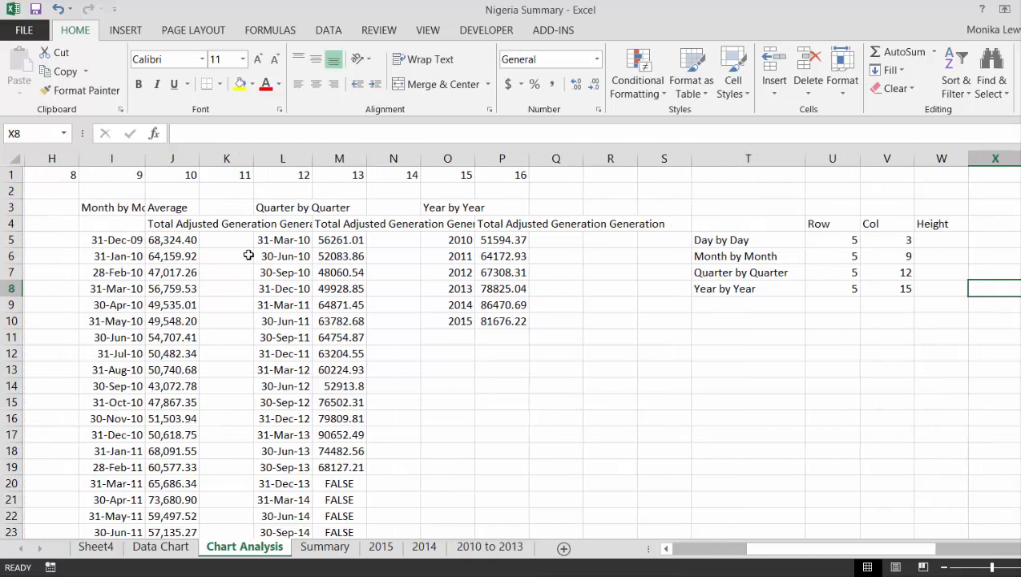
{"action": "key", "text": "Left"}
{"action": "key", "text": "Left"}
{"action": "key", "text": "Left"}
{"action": "key", "text": "Left"}
{"action": "key", "text": "Right"}
{"action": "key", "text": "Right"}
{"action": "key", "text": "Right"}
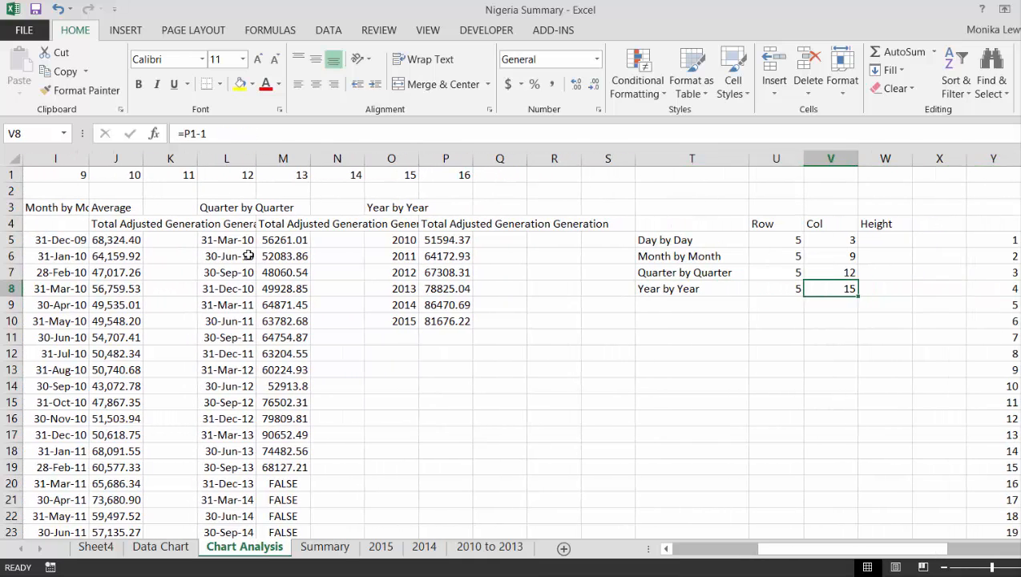
Label the column of match results beside the Start date with the heading Match in cell AI7.
{"action": "key", "text": "Right"}
{"action": "key", "text": "Right"}
{"action": "key", "text": "Right"}
{"action": "key", "text": "Right"}
{"action": "key", "text": "Right"}
{"action": "key", "text": "Right"}
{"action": "key", "text": "Right"}
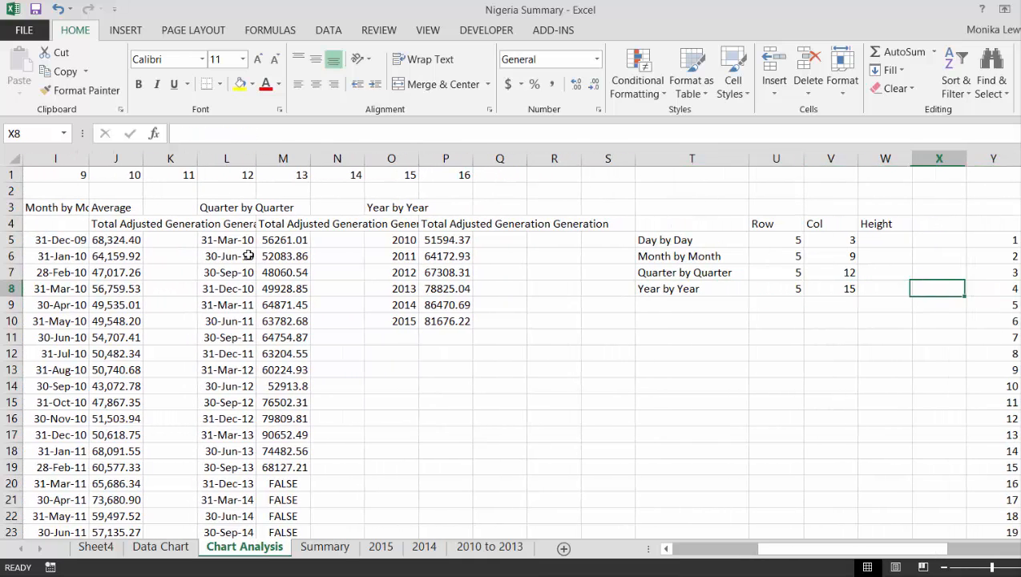
{"action": "key", "text": "Right"}
{"action": "key", "text": "Right"}
{"action": "key", "text": "Right"}
{"action": "key", "text": "Right"}
{"action": "key", "text": "Right"}
{"action": "key", "text": "Right"}
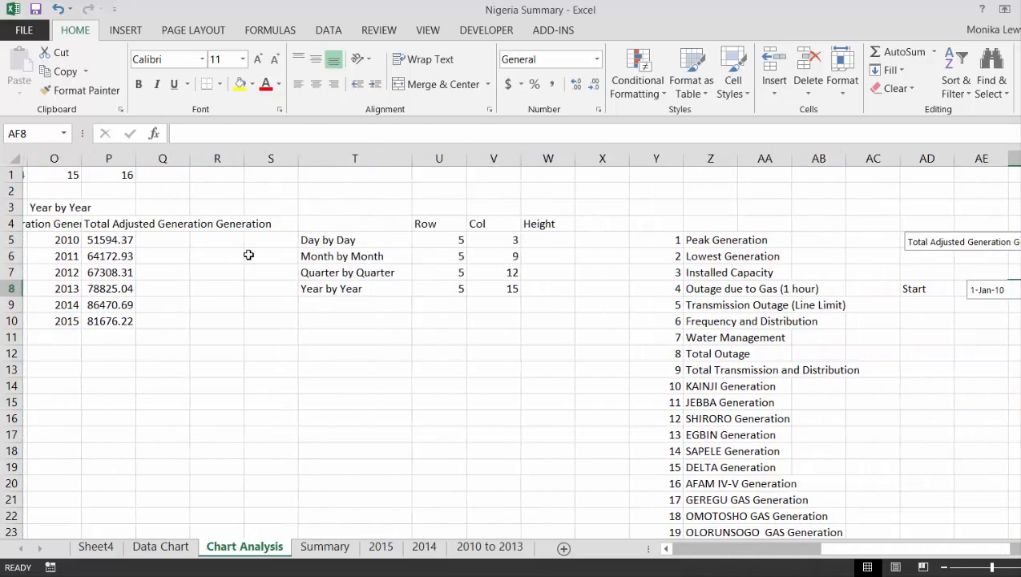
{"action": "key", "text": "Left"}
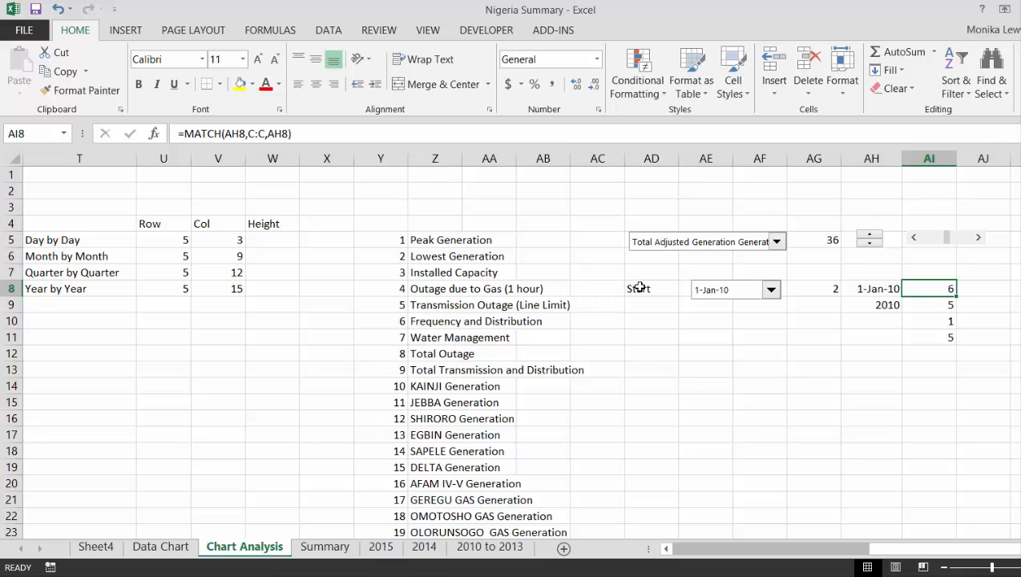
{"action": "key", "text": "Up"}
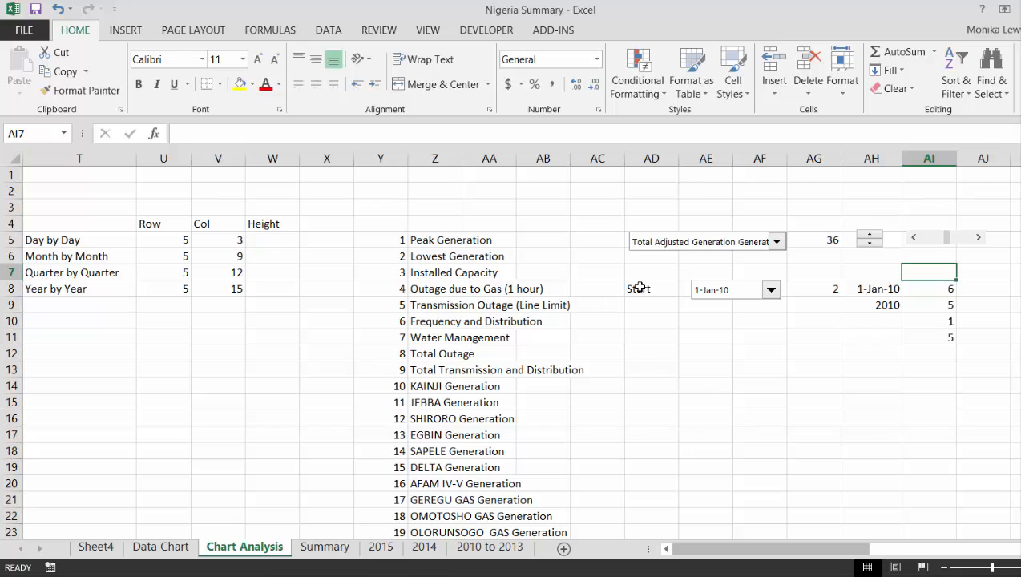
{"action": "type", "text": "Match"}
{"action": "key", "text": "Return"}
{"action": "key", "text": "Up"}
{"action": "key", "text": "Left"}
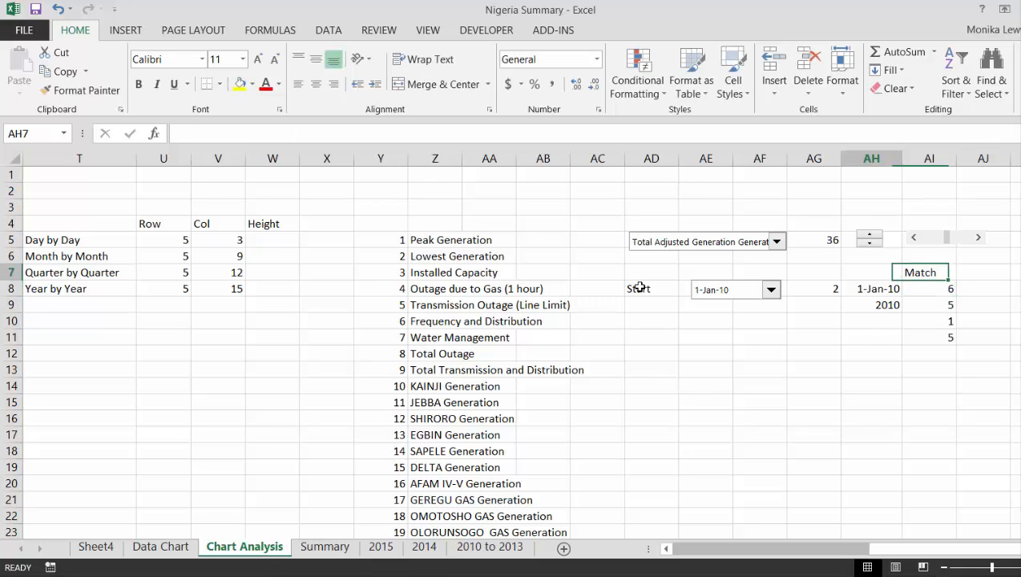
Label the column holding the looked-up start date and year with the heading Index in cell AH7.
{"action": "type", "text": "Index"}
{"action": "key", "text": "Return"}
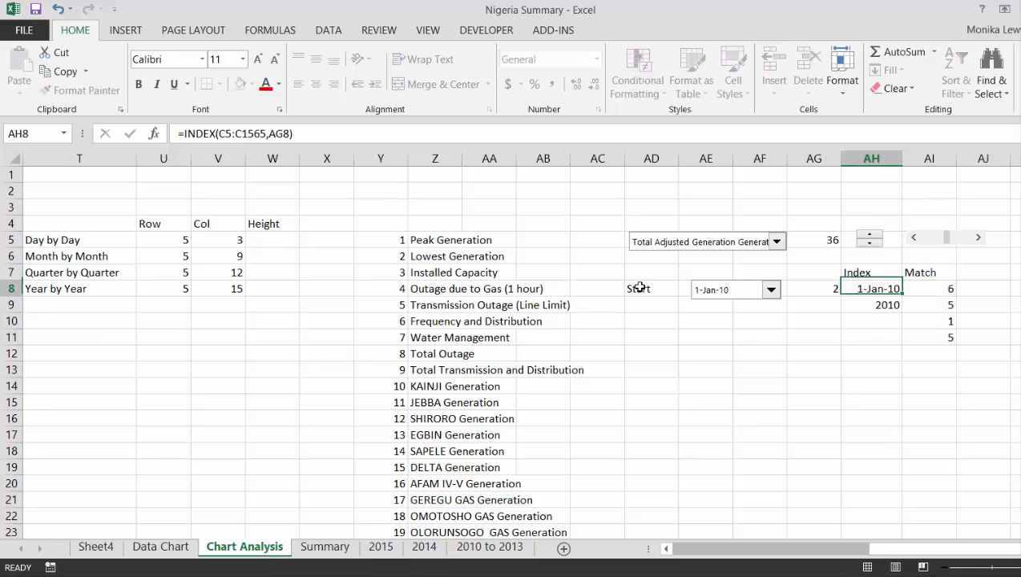
Duplicate the whole Start block AD7:AI11, including its date dropdown, to the empty area beginning at cell AD15.
{"action": "key", "text": "Up"}
{"action": "key", "text": "Left"}
{"action": "key", "text": "Left"}
{"action": "key", "text": "Left"}
{"action": "key", "text": "Left"}
{"action": "key", "text": "shift+Right"}
{"action": "key", "text": "shift+Right"}
{"action": "key", "text": "shift+Right"}
{"action": "key", "text": "shift+Right"}
{"action": "key", "text": "shift+Right"}
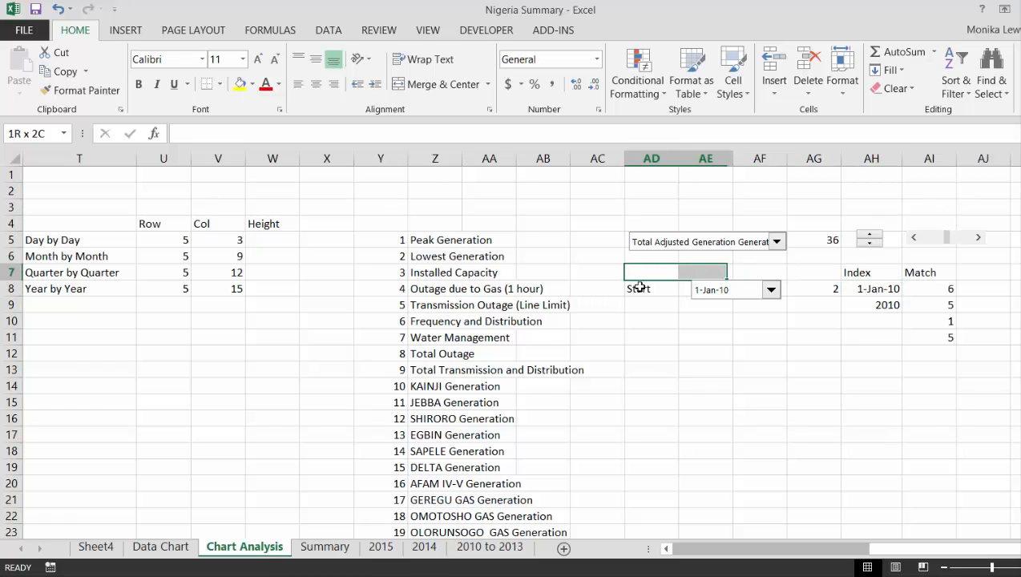
{"action": "key", "text": "shift+Down"}
{"action": "key", "text": "shift+Down"}
{"action": "key", "text": "shift+Down"}
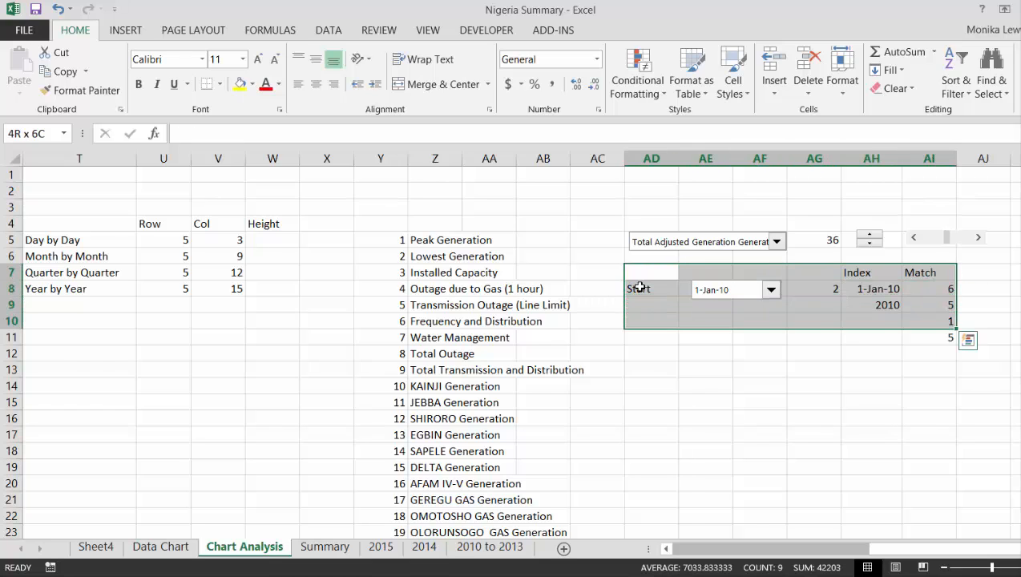
{"action": "key", "text": "shift+Down"}
{"action": "key", "text": "ctrl+x"}
{"action": "key", "text": "Down"}
{"action": "key", "text": "Down"}
{"action": "key", "text": "Down"}
{"action": "key", "text": "Down"}
{"action": "key", "text": "Down"}
{"action": "key", "text": "Down"}
{"action": "key", "text": "Down"}
{"action": "key", "text": "Down"}
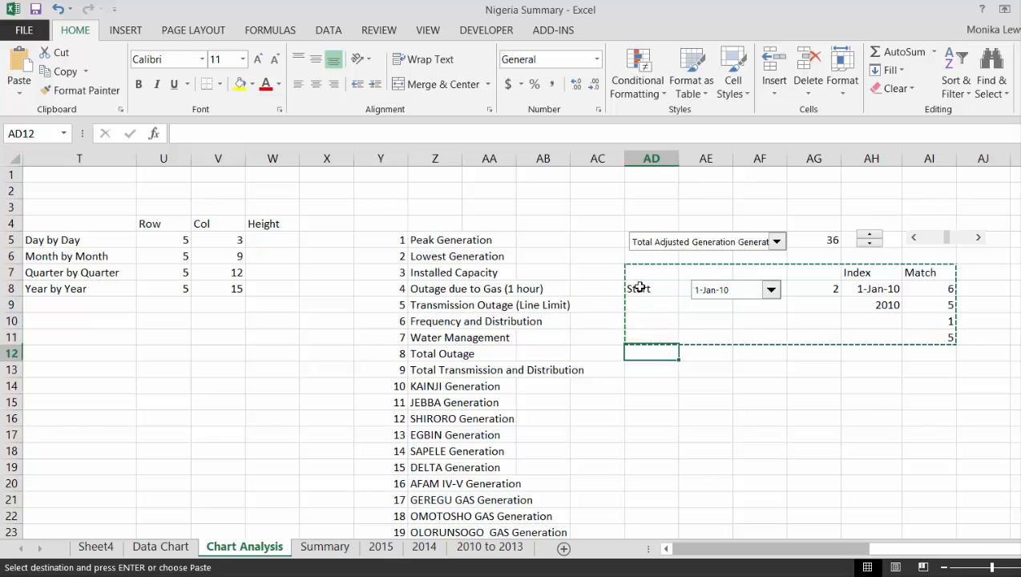
{"action": "key", "text": "ctrl+v"}
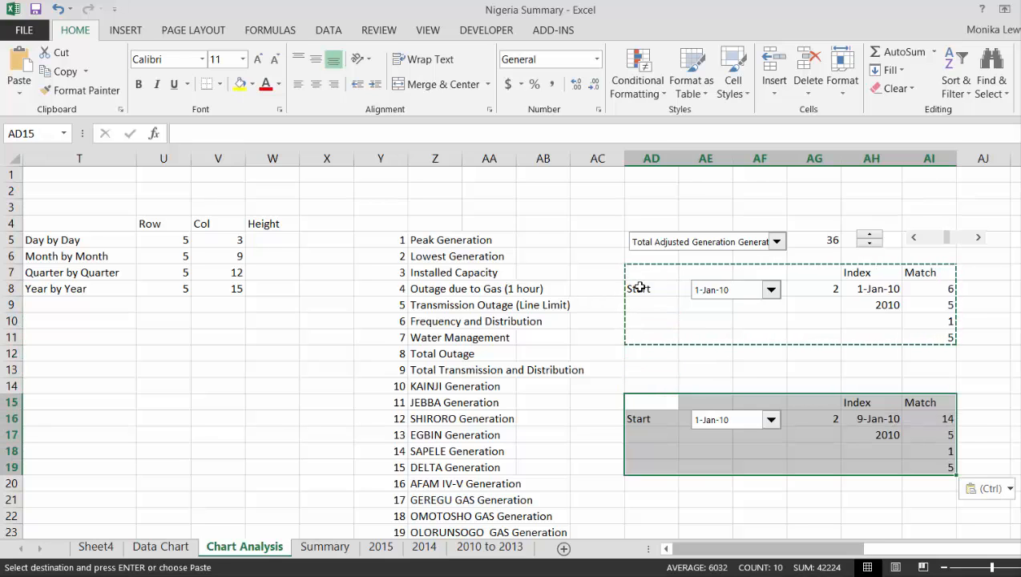
{"action": "key", "text": "Left"}
{"action": "key", "text": "Right"}
{"action": "key", "text": "Down"}
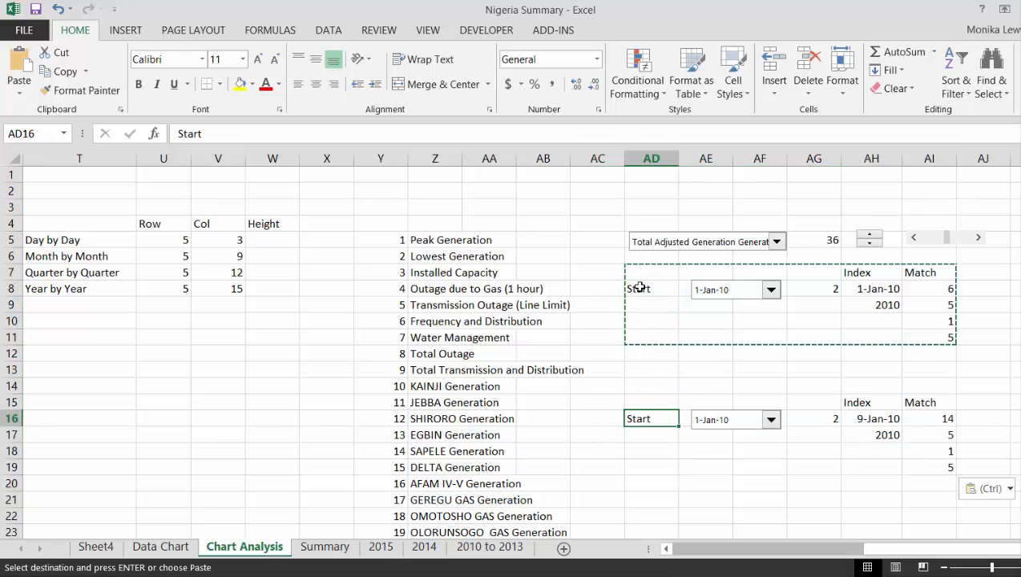
Link the duplicated date dropdown to cell $AG$16 on the Chart Analysis sheet, keeping its input range and line count.
{"action": "right_click", "coordinate": [715, 426]}
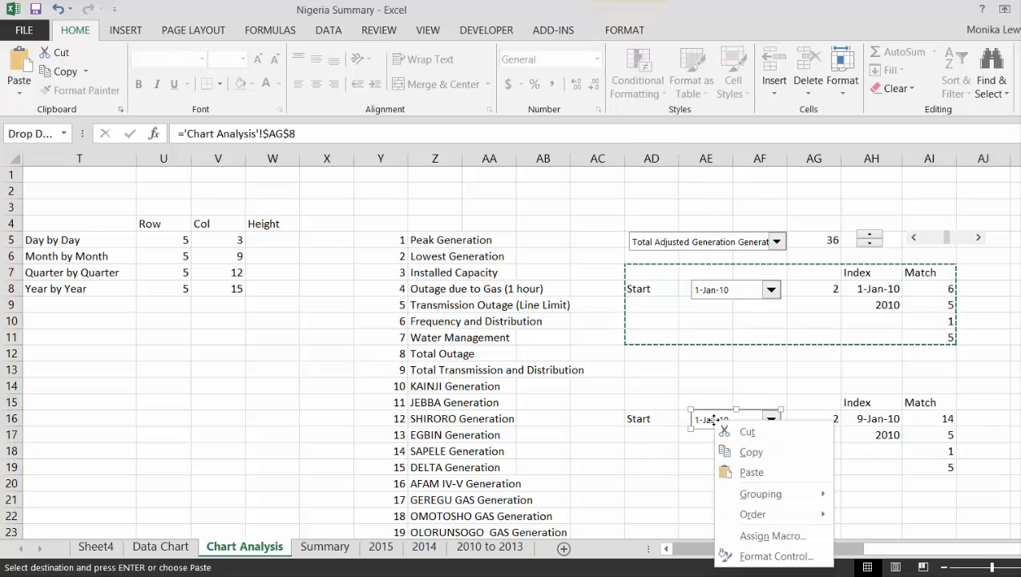
{"action": "left_click", "coordinate": [752, 561]}
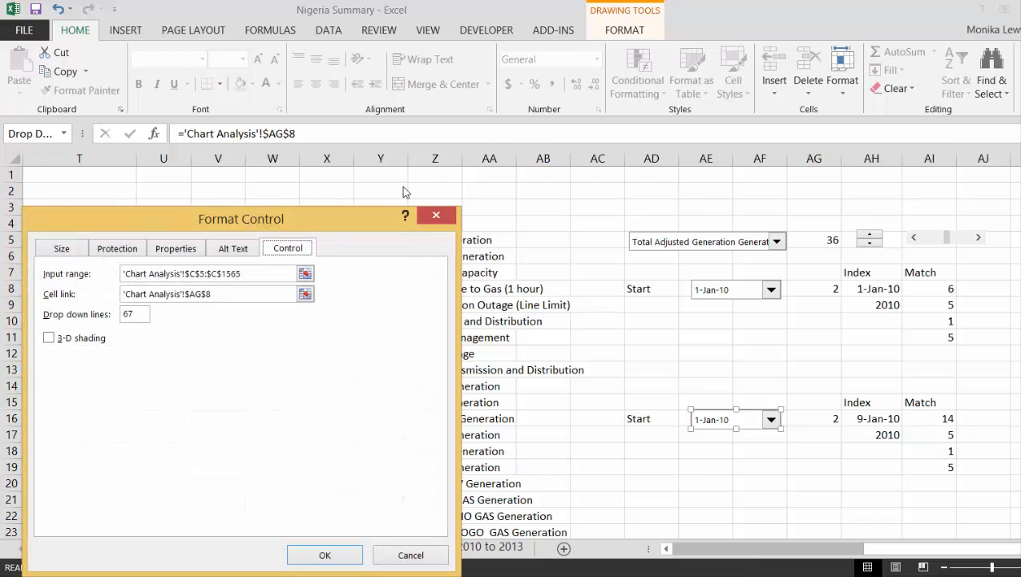
{"action": "left_click", "coordinate": [305, 294]}
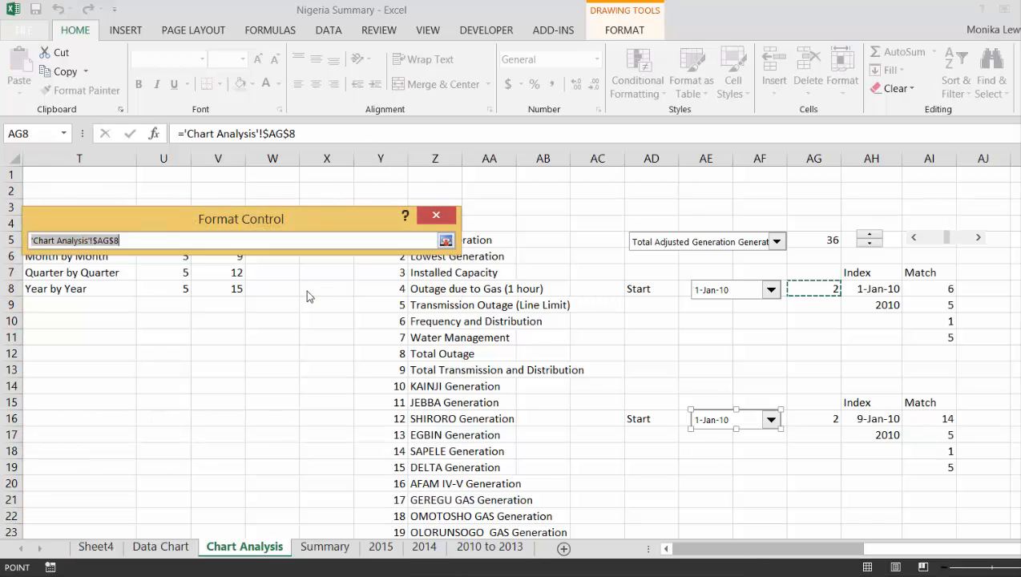
{"action": "left_click", "coordinate": [333, 548]}
{"action": "left_click", "coordinate": [244, 548]}
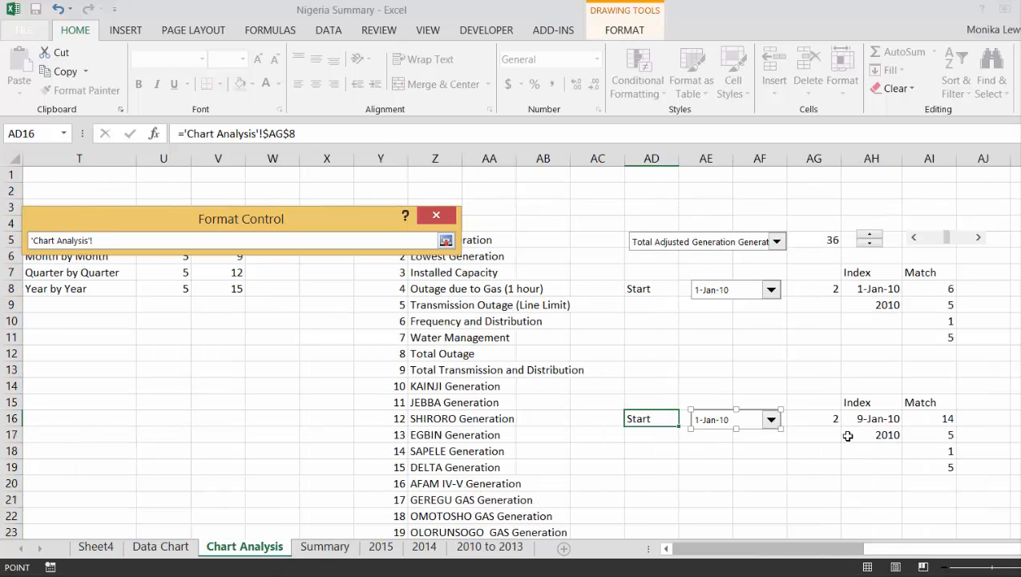
{"action": "key", "text": "Return"}
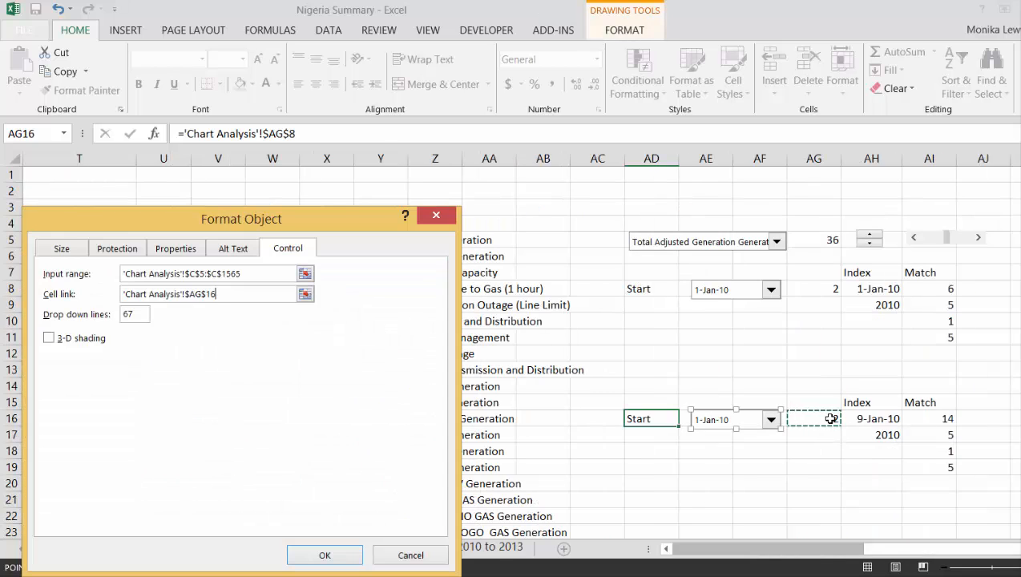
{"action": "left_click", "coordinate": [324, 555]}
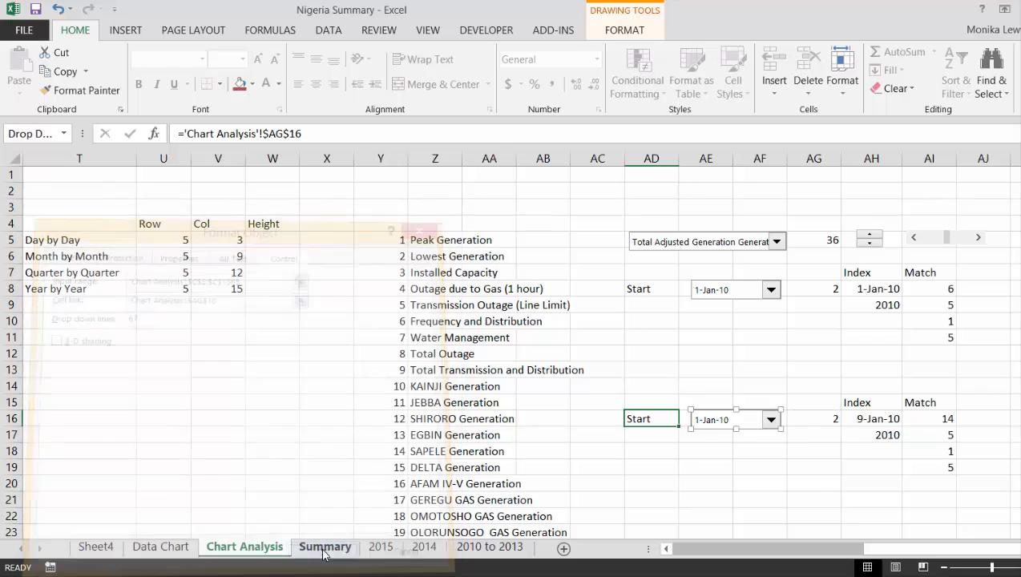
{"action": "left_click", "coordinate": [800, 478]}
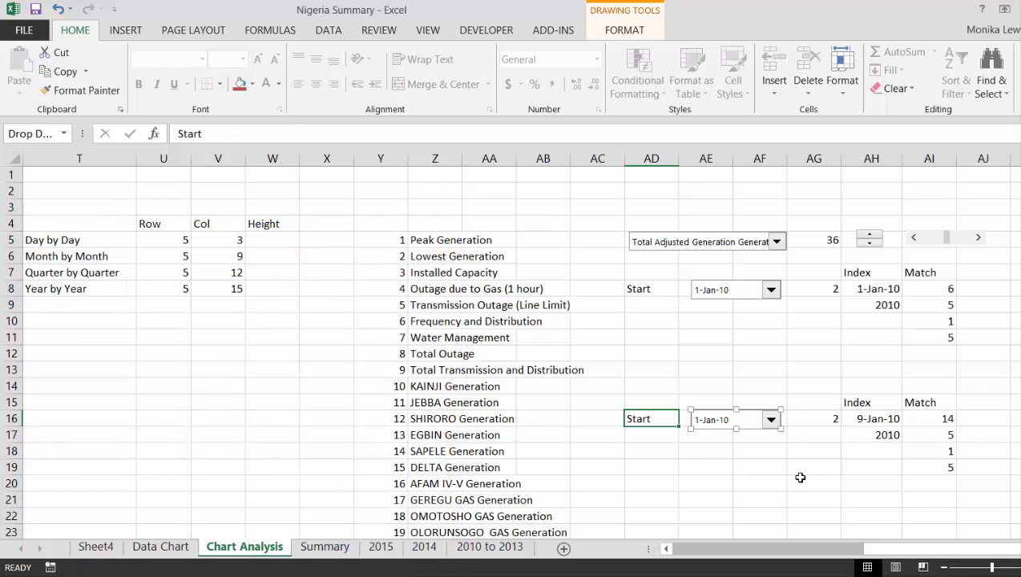
Choose the last available date, 18-Aug-15, in the duplicated date dropdown.
{"action": "left_click", "coordinate": [771, 420]}
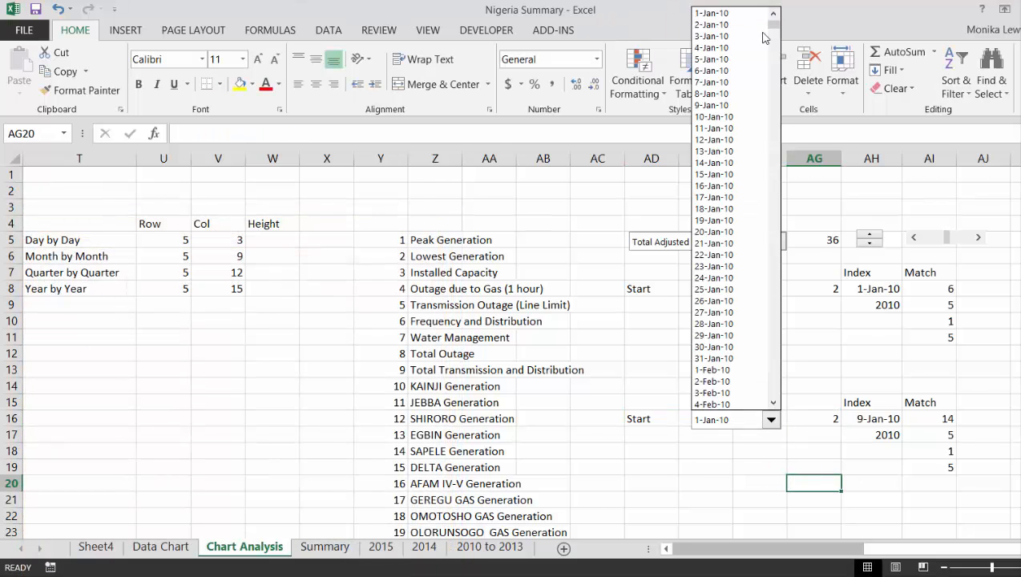
{"action": "left_click_drag", "start_coordinate": [774, 26], "coordinate": [776, 414]}
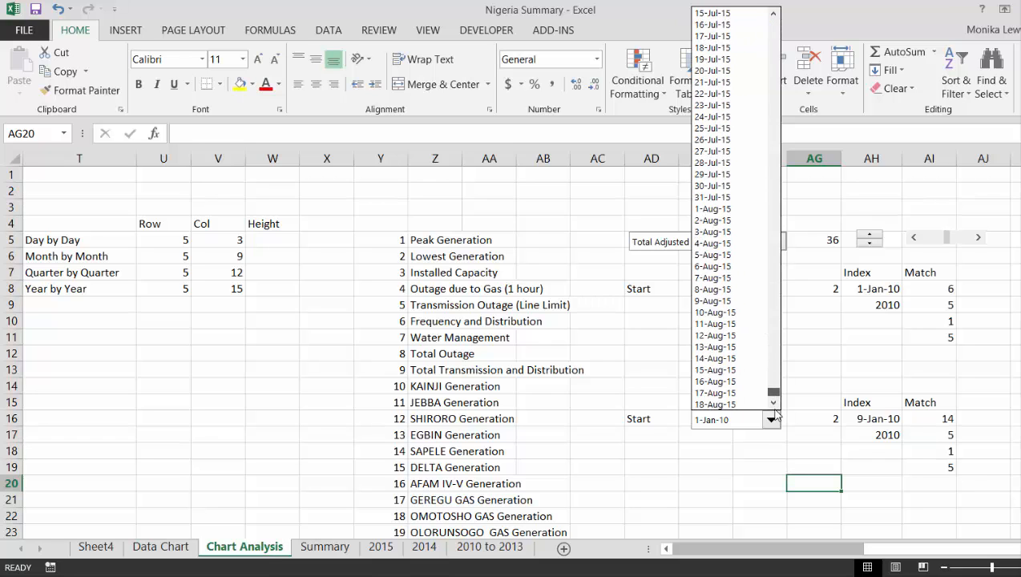
{"action": "left_click", "coordinate": [732, 404]}
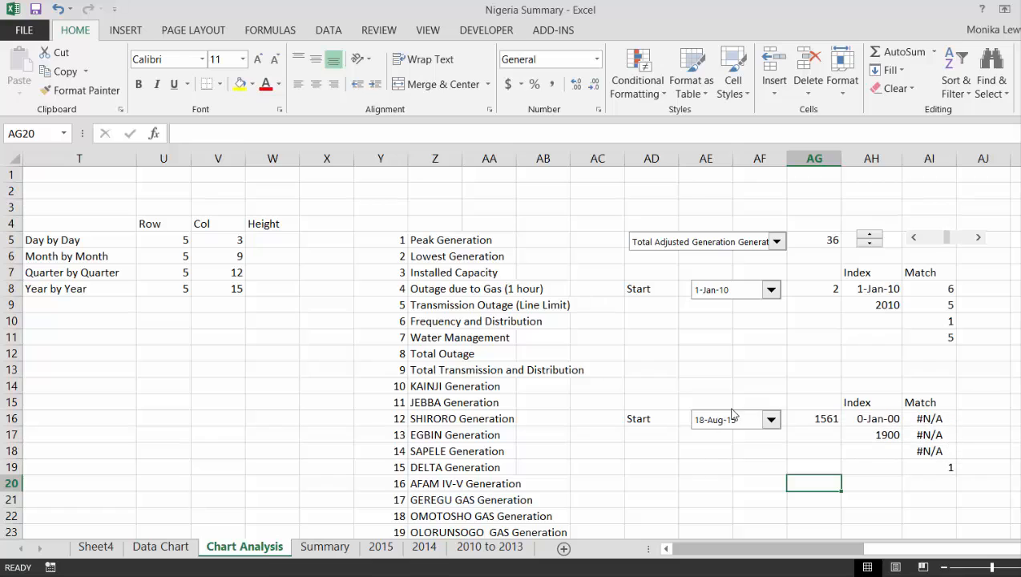
Correct the index formula in AH16 to =INDEX(C5:C1565,AG16) so it covers the full daily date column.
{"action": "key", "text": "Left"}
{"action": "key", "text": "Up"}
{"action": "key", "text": "Up"}
{"action": "key", "text": "Up"}
{"action": "key", "text": "Up"}
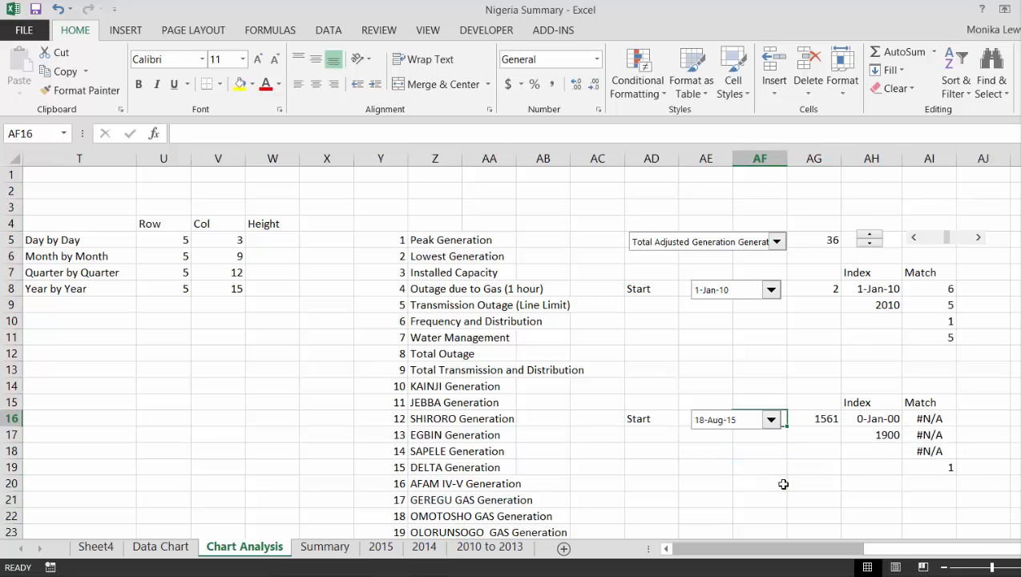
{"action": "key", "text": "Right"}
{"action": "key", "text": "Right"}
{"action": "key", "text": "F2"}
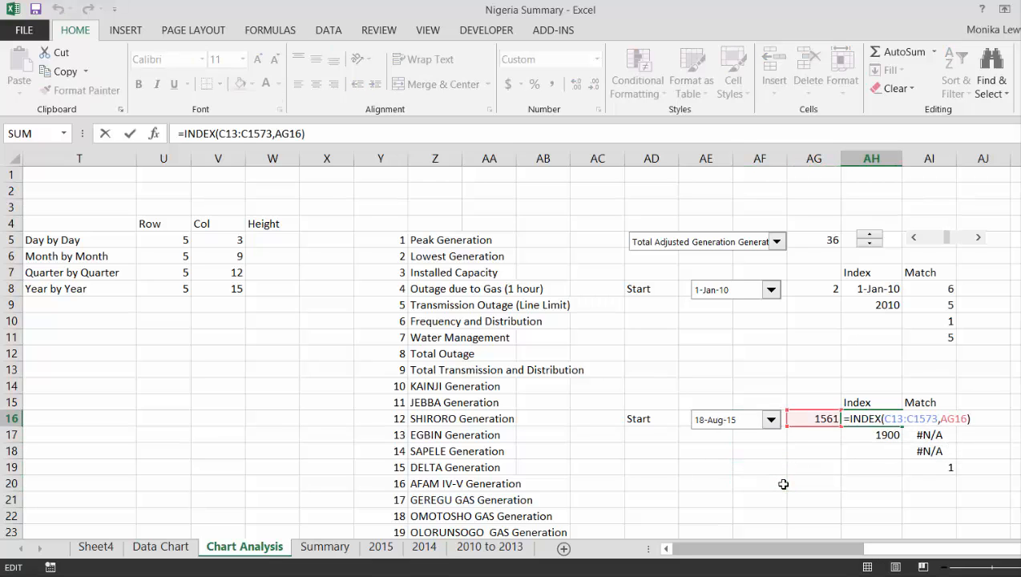
{"action": "key", "text": "BackSpace"}
{"action": "key", "text": "BackSpace"}
{"action": "key", "text": "BackSpace"}
{"action": "key", "text": "BackSpace"}
{"action": "key", "text": "BackSpace"}
{"action": "key", "text": "BackSpace"}
{"action": "key", "text": "BackSpace"}
{"action": "key", "text": "BackSpace"}
{"action": "key", "text": "BackSpace"}
{"action": "key", "text": "BackSpace"}
{"action": "key", "text": "BackSpace"}
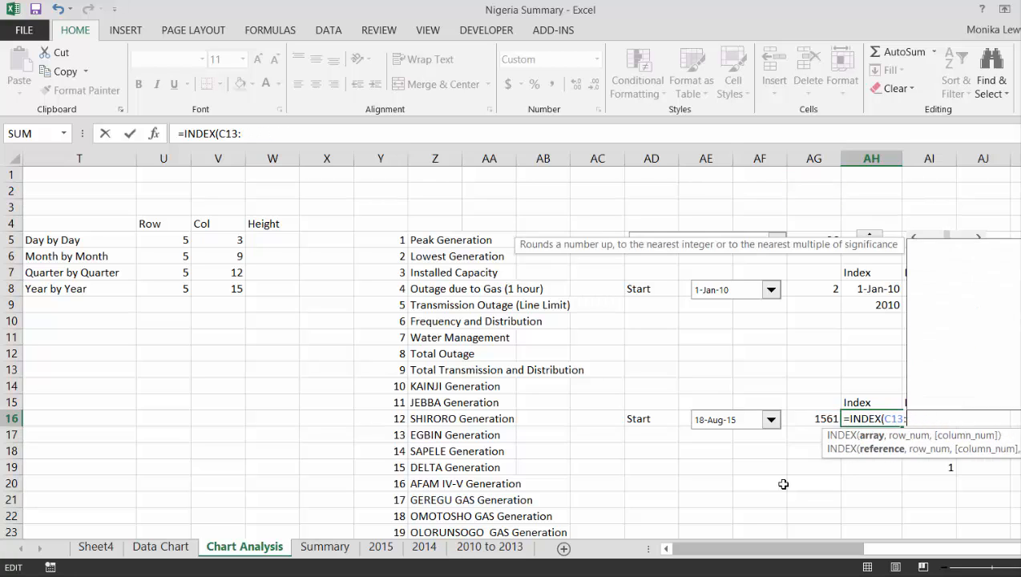
{"action": "key", "text": "BackSpace"}
{"action": "key", "text": "BackSpace"}
{"action": "key", "text": "BackSpace"}
{"action": "key", "text": "BackSpace"}
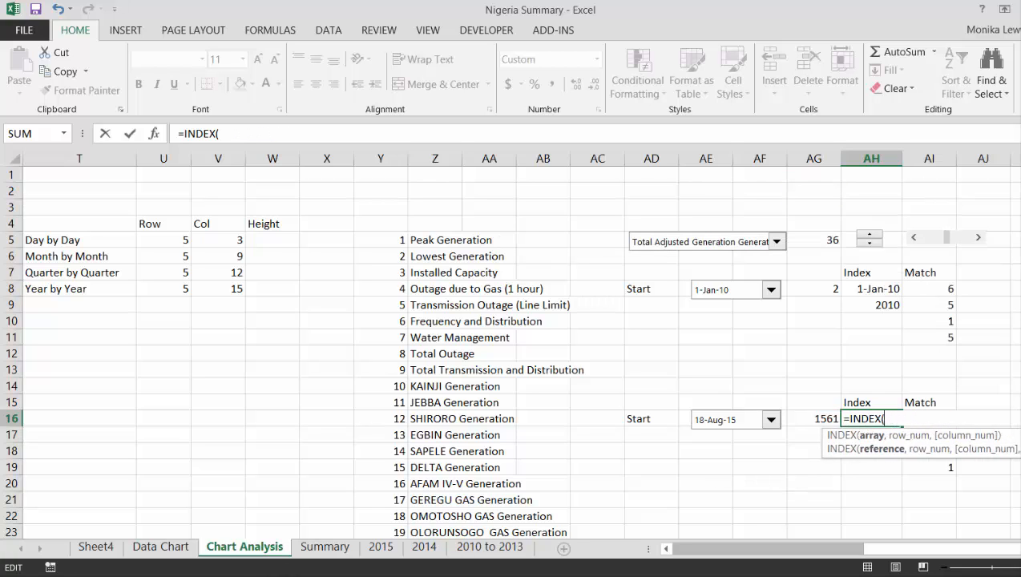
{"action": "left_click", "coordinate": [119, 347]}
{"action": "key", "text": "Left"}
{"action": "key", "text": "Left"}
{"action": "key", "text": "Left"}
{"action": "key", "text": "Left"}
{"action": "key", "text": "Left"}
{"action": "key", "text": "Left"}
{"action": "key", "text": "Left"}
{"action": "key", "text": "Left"}
{"action": "key", "text": "Left"}
{"action": "key", "text": "Left"}
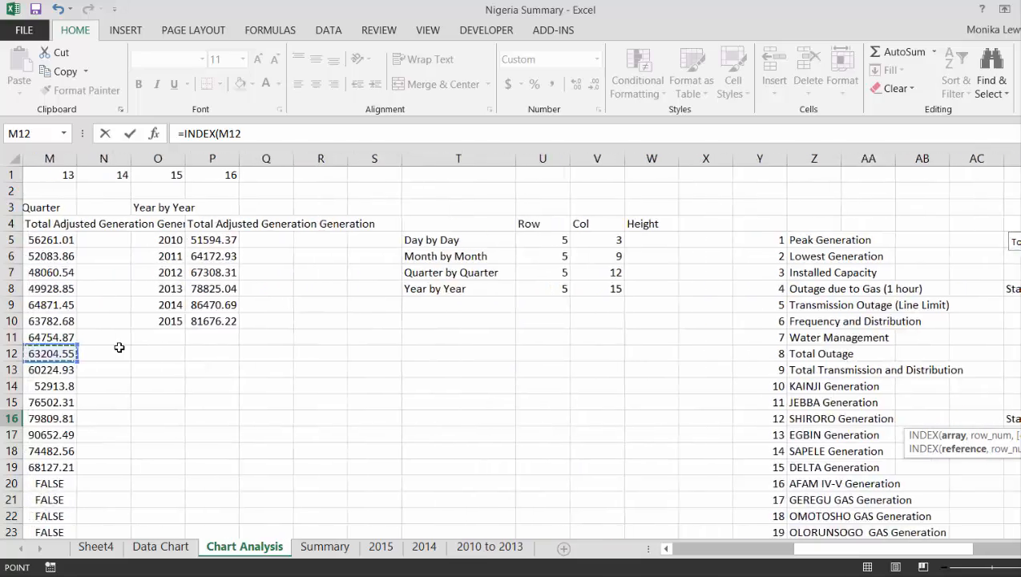
{"action": "key", "text": "Left"}
{"action": "key", "text": "Left"}
{"action": "key", "text": "Left"}
{"action": "key", "text": "Left"}
{"action": "key", "text": "Left"}
{"action": "key", "text": "Left"}
{"action": "key", "text": "Left"}
{"action": "key", "text": "Left"}
{"action": "key", "text": "Left"}
{"action": "key", "text": "Up"}
{"action": "key", "text": "Up"}
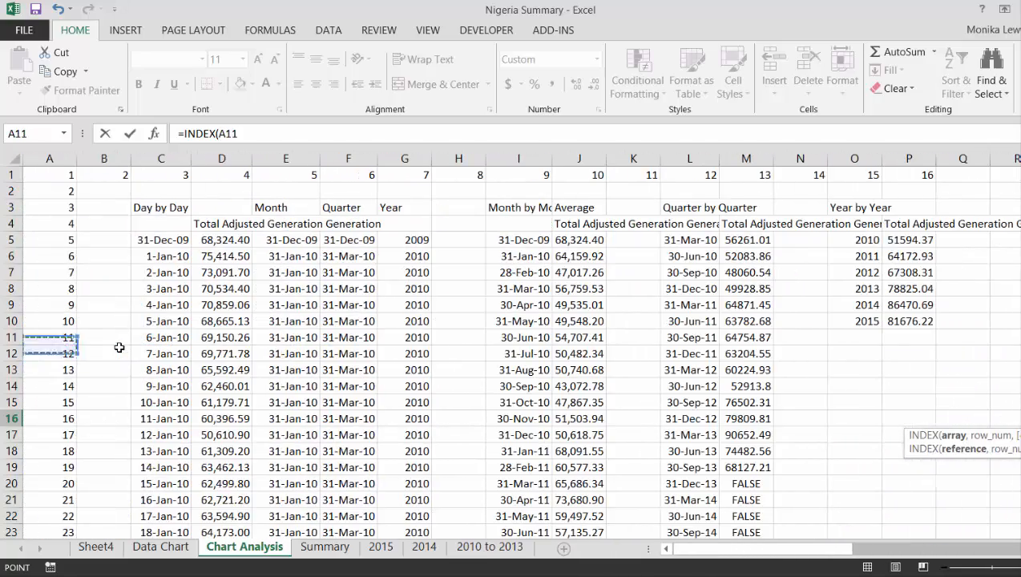
{"action": "key", "text": "Up"}
{"action": "key", "text": "Up"}
{"action": "key", "text": "Up"}
{"action": "key", "text": "Up"}
{"action": "key", "text": "Up"}
{"action": "key", "text": "Right"}
{"action": "key", "text": "Right"}
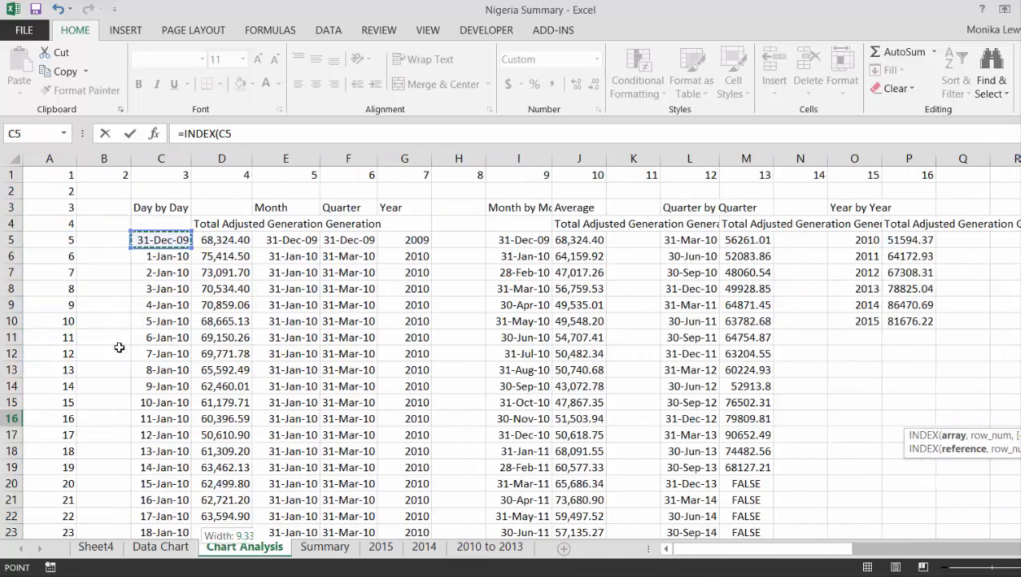
{"action": "key", "text": "ctrl+shift+Down"}
{"action": "type", "text": ","}
{"action": "key", "text": "Left"}
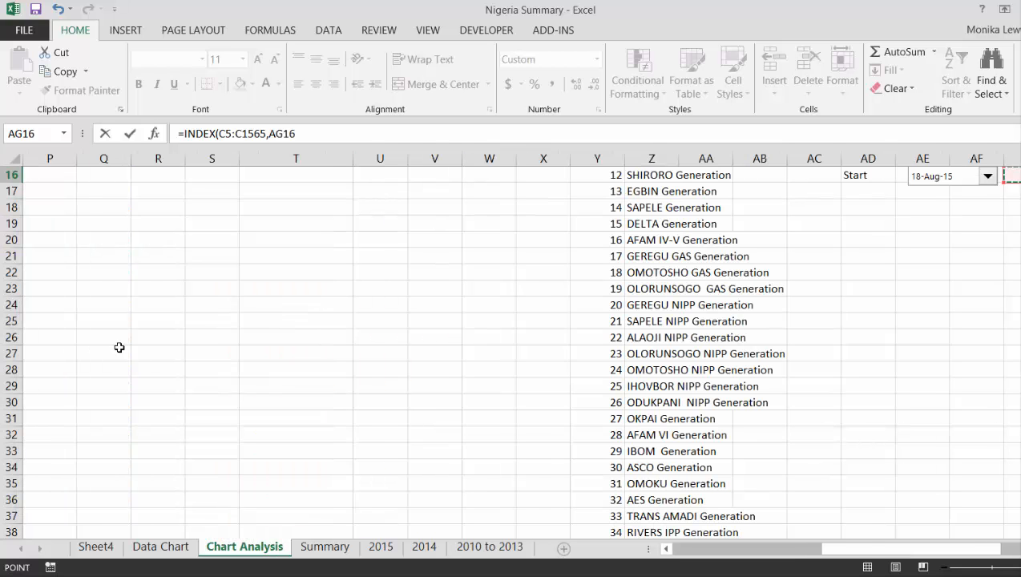
{"action": "type", "text": ")"}
{"action": "key", "text": "Return"}
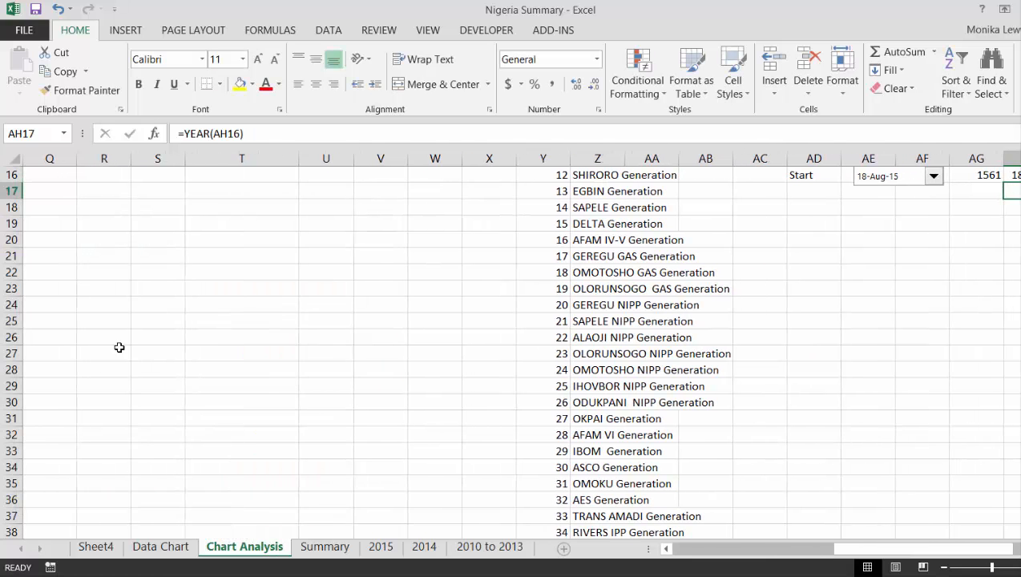
Check the duplicated block's year formula in AH17 and the daily MATCH formula in AI16 with its arguments.
{"action": "key", "text": "Up"}
{"action": "key", "text": "Up"}
{"action": "key", "text": "Up"}
{"action": "key", "text": "Up"}
{"action": "key", "text": "Down"}
{"action": "key", "text": "Down"}
{"action": "key", "text": "Down"}
{"action": "key", "text": "Right"}
{"action": "key", "text": "Right"}
{"action": "key", "text": "Right"}
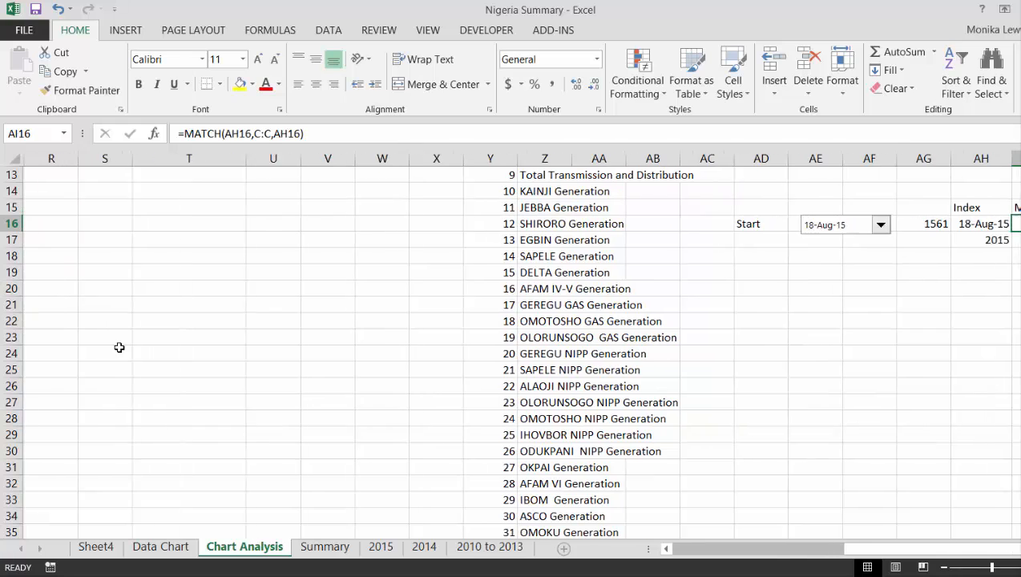
{"action": "key", "text": "Left"}
{"action": "key", "text": "Left"}
{"action": "key", "text": "Left"}
{"action": "key", "text": "Down"}
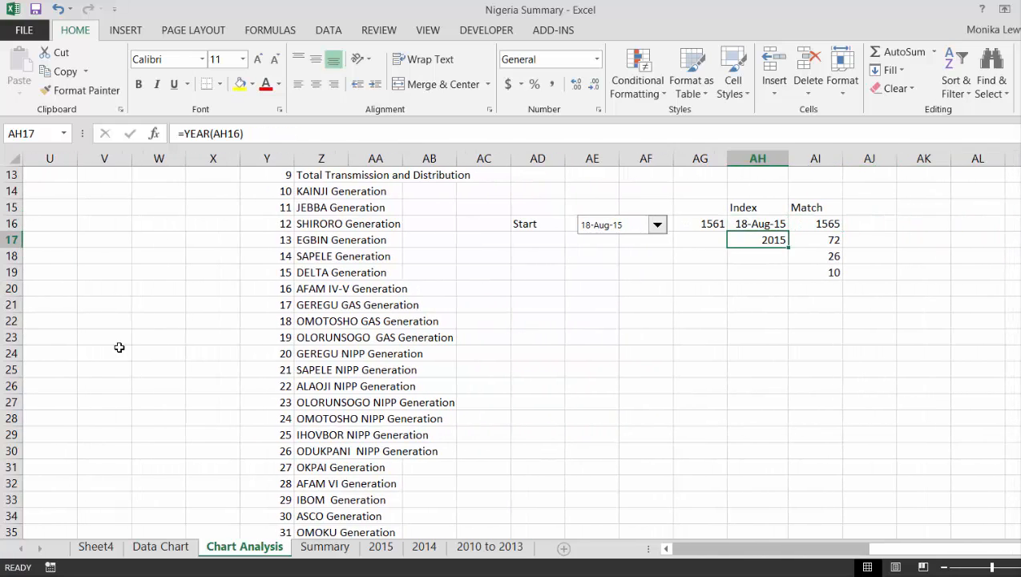
{"action": "key", "text": "Up"}
{"action": "key", "text": "Right"}
{"action": "key", "text": "F2"}
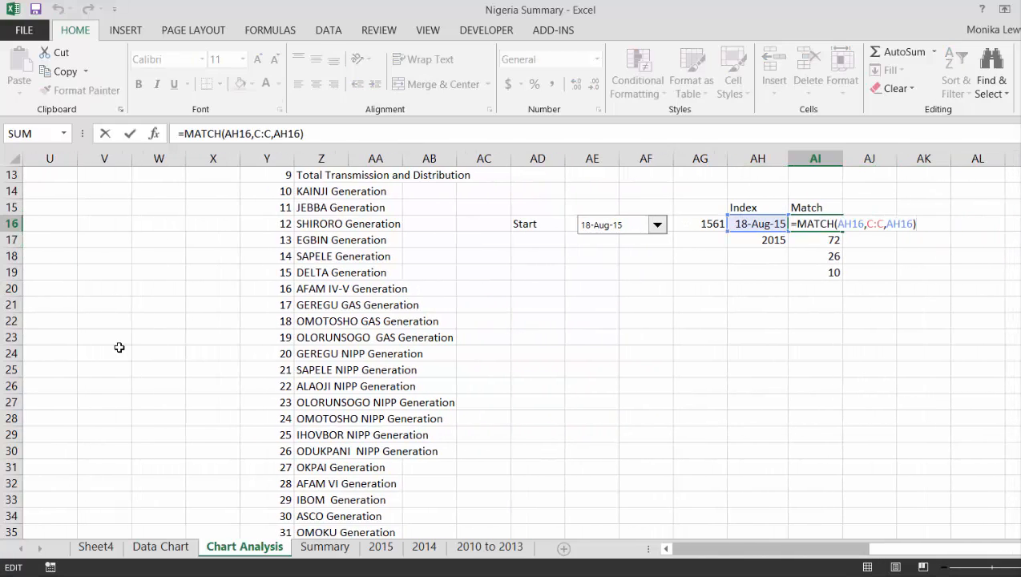
{"action": "key", "text": "ctrl+Return"}
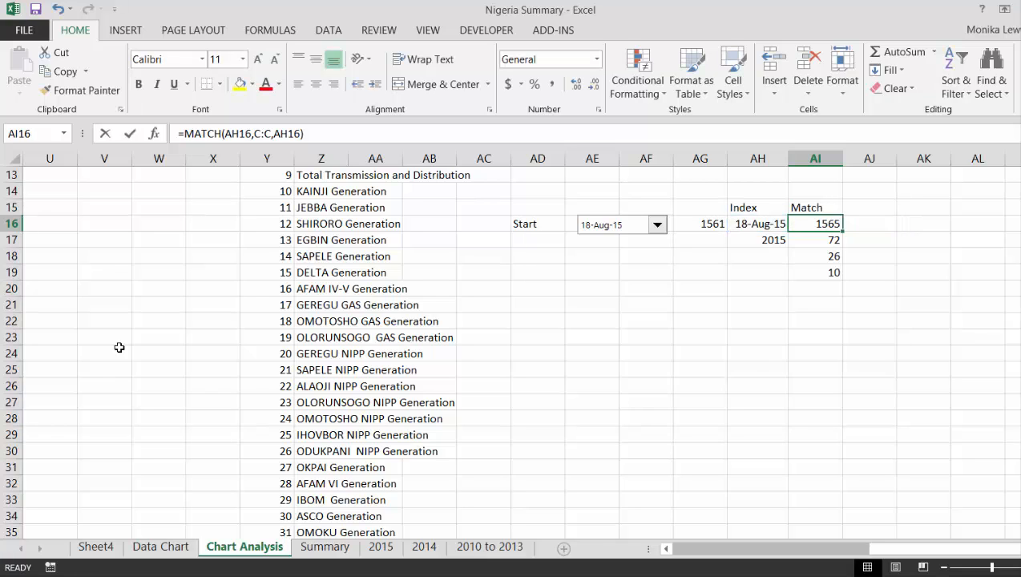
{"action": "key", "text": "F2"}
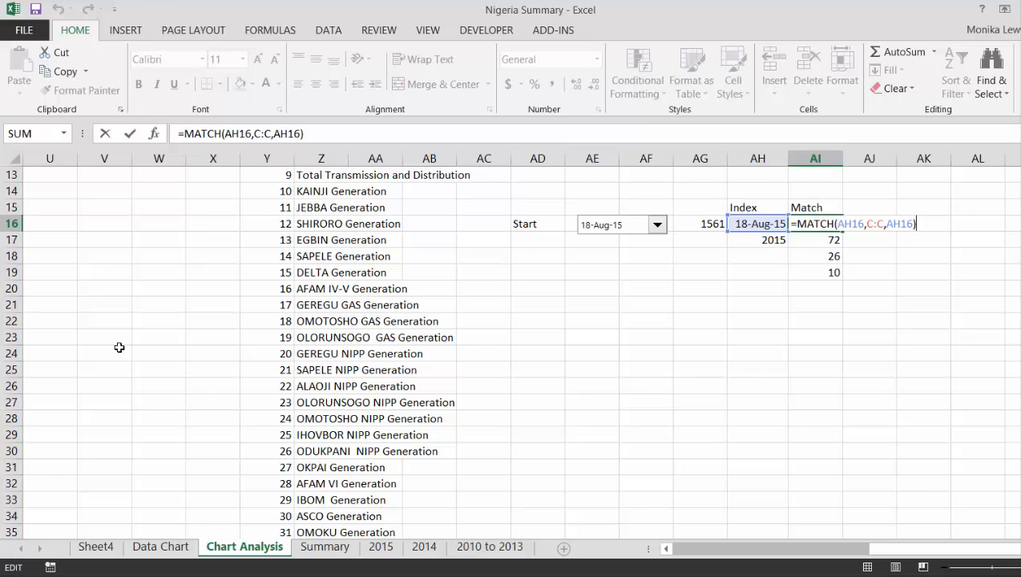
{"action": "key", "text": "ctrl+Return"}
Remove the match type argument from the original block's daily match formula in AI8, making it =MATCH(AH8,C:C).
{"action": "key", "text": "Up"}
{"action": "key", "text": "Up"}
{"action": "key", "text": "Up"}
{"action": "key", "text": "Up"}
{"action": "key", "text": "Up"}
{"action": "key", "text": "Up"}
{"action": "key", "text": "Up"}
{"action": "key", "text": "Up"}
{"action": "key", "text": "Up"}
{"action": "key", "text": "Up"}
{"action": "key", "text": "Up"}
{"action": "key", "text": "Up"}
{"action": "key", "text": "Up"}
{"action": "key", "text": "Up"}
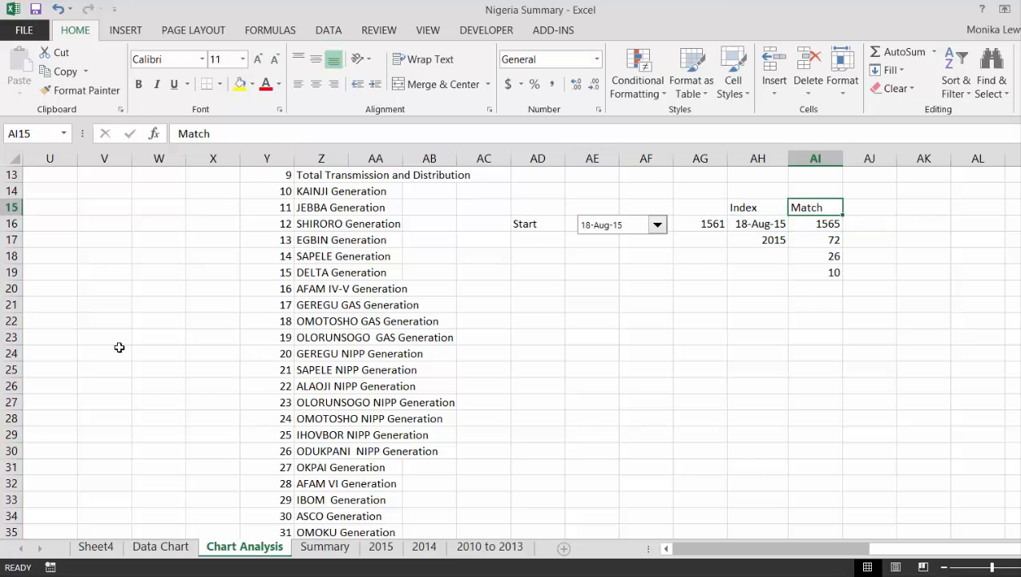
{"action": "key", "text": "Down"}
{"action": "key", "text": "Down"}
{"action": "key", "text": "Down"}
{"action": "key", "text": "Down"}
{"action": "key", "text": "Down"}
{"action": "key", "text": "Down"}
{"action": "key", "text": "Down"}
{"action": "key", "text": "Down"}
{"action": "key", "text": "Down"}
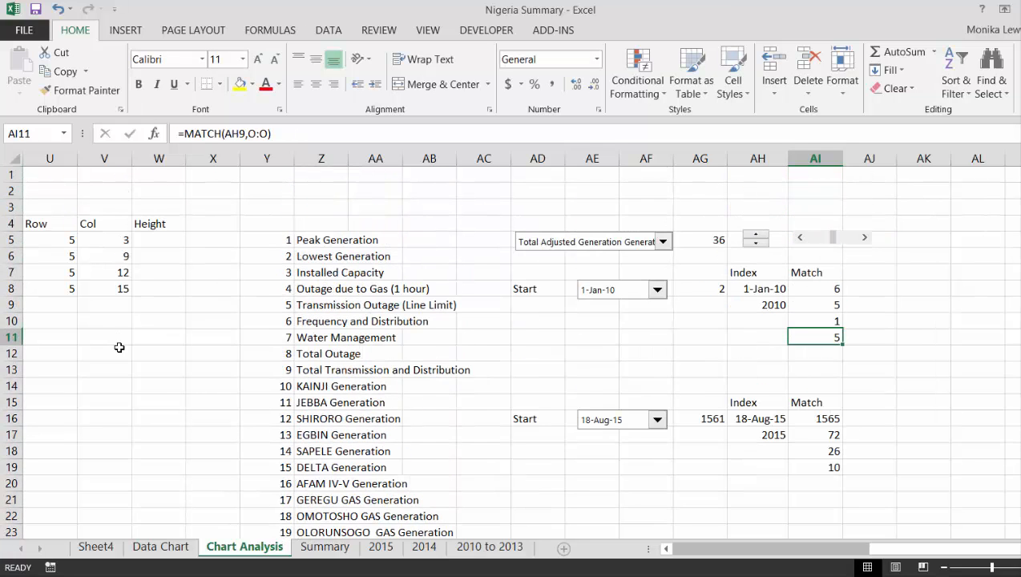
{"action": "key", "text": "Up"}
{"action": "key", "text": "Up"}
{"action": "key", "text": "Up"}
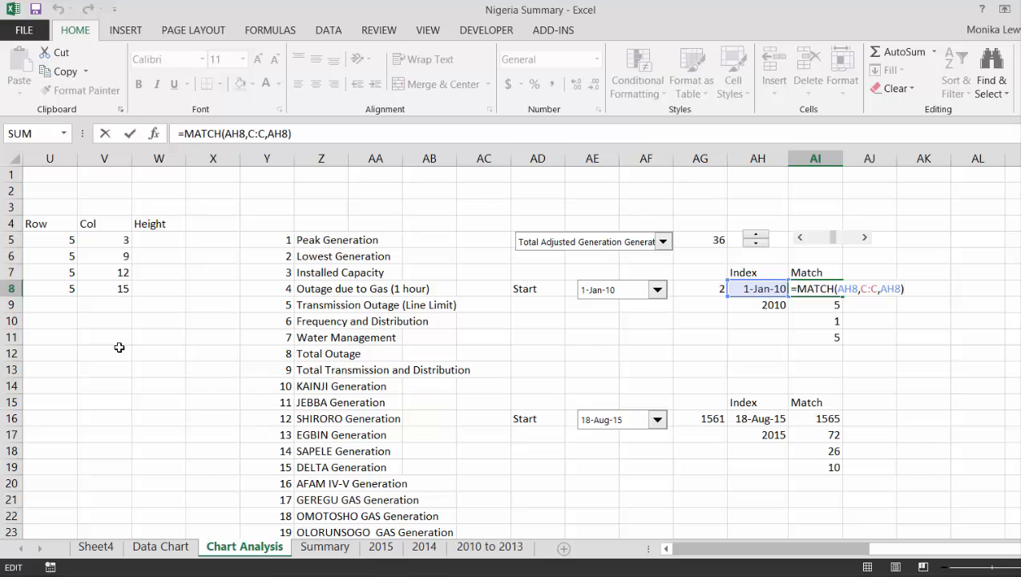
{"action": "key", "text": "BackSpace"}
{"action": "key", "text": "BackSpace"}
{"action": "key", "text": "BackSpace"}
{"action": "key", "text": "BackSpace"}
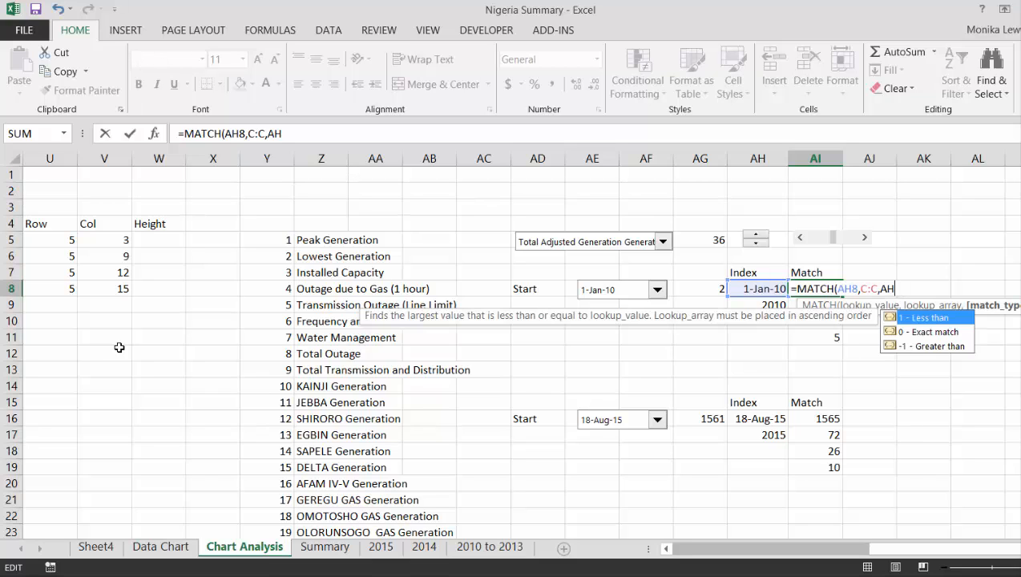
{"action": "key", "text": "BackSpace"}
{"action": "key", "text": "Return"}
{"action": "key", "text": "Up"}
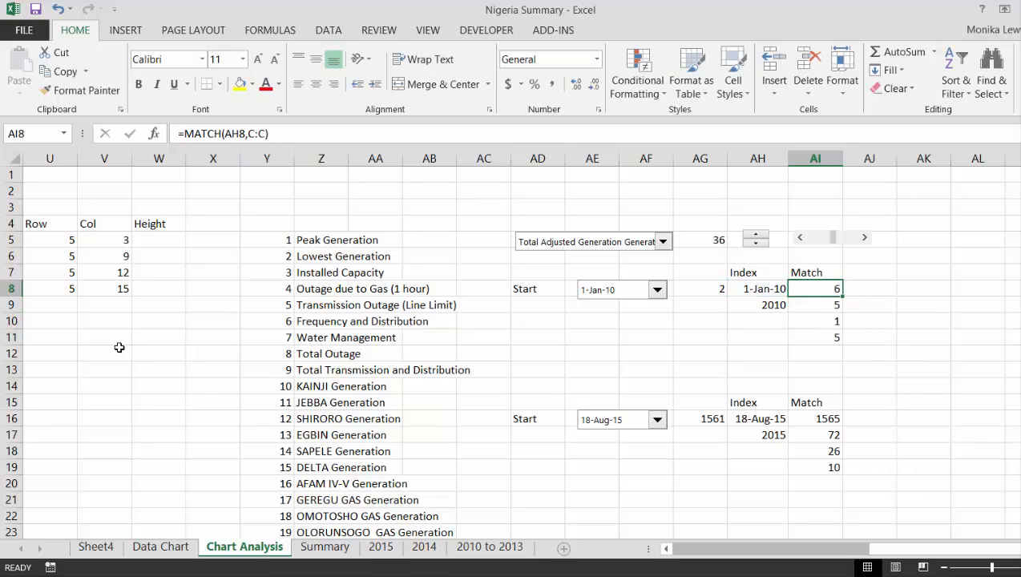
Remove the match type argument from the duplicated block's daily match formula in AI16, making it =MATCH(AH16,C:C).
{"action": "key", "text": "Down"}
{"action": "key", "text": "F2"}
{"action": "key", "text": "Return"}
{"action": "key", "text": "Down"}
{"action": "key", "text": "Down"}
{"action": "key", "text": "Down"}
{"action": "key", "text": "Down"}
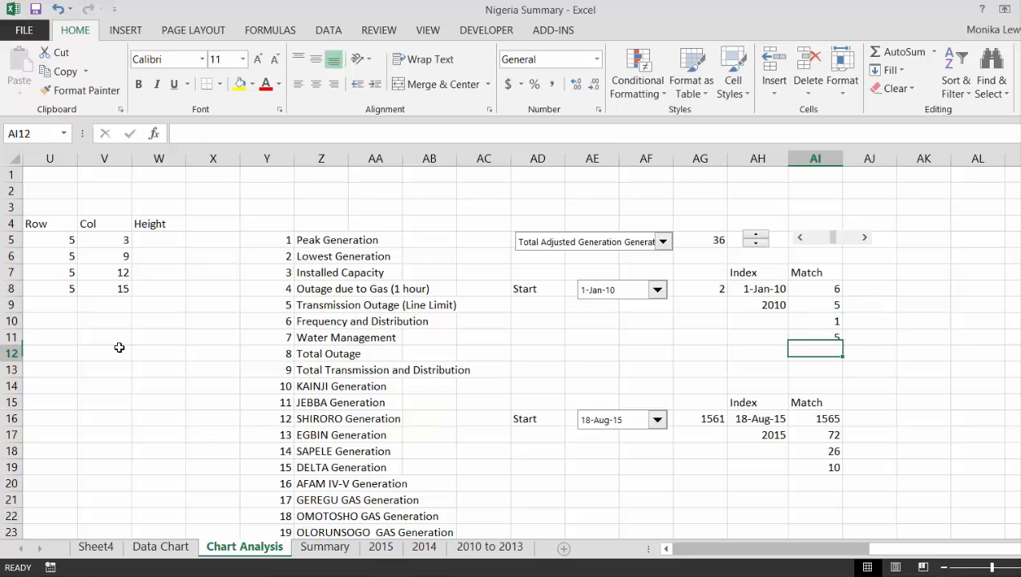
{"action": "key", "text": "Down"}
{"action": "key", "text": "Down"}
{"action": "key", "text": "F2"}
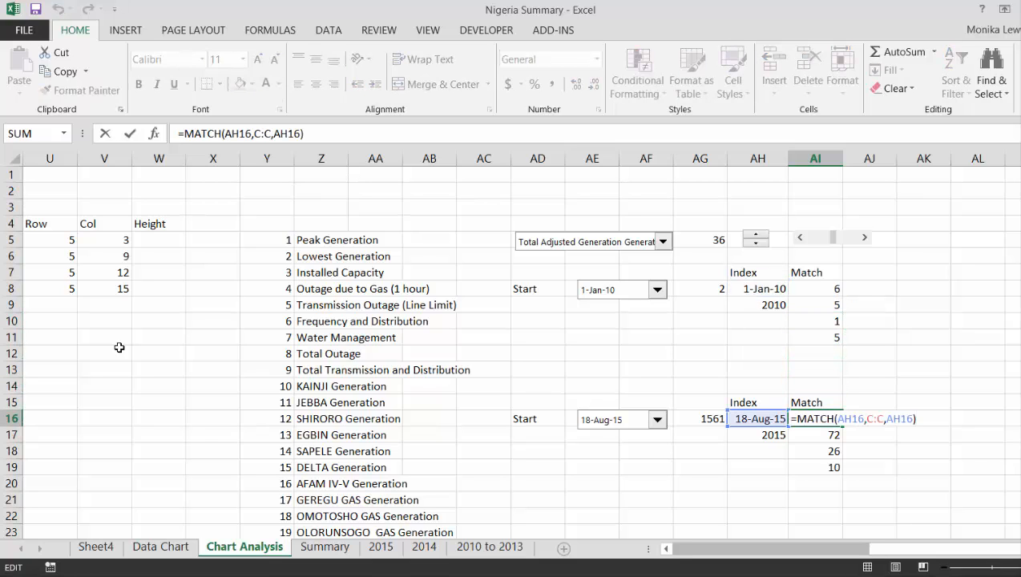
{"action": "key", "text": "BackSpace"}
{"action": "key", "text": "BackSpace"}
{"action": "key", "text": "BackSpace"}
{"action": "key", "text": "BackSpace"}
{"action": "key", "text": "BackSpace"}
{"action": "key", "text": "BackSpace"}
{"action": "key", "text": "Return"}
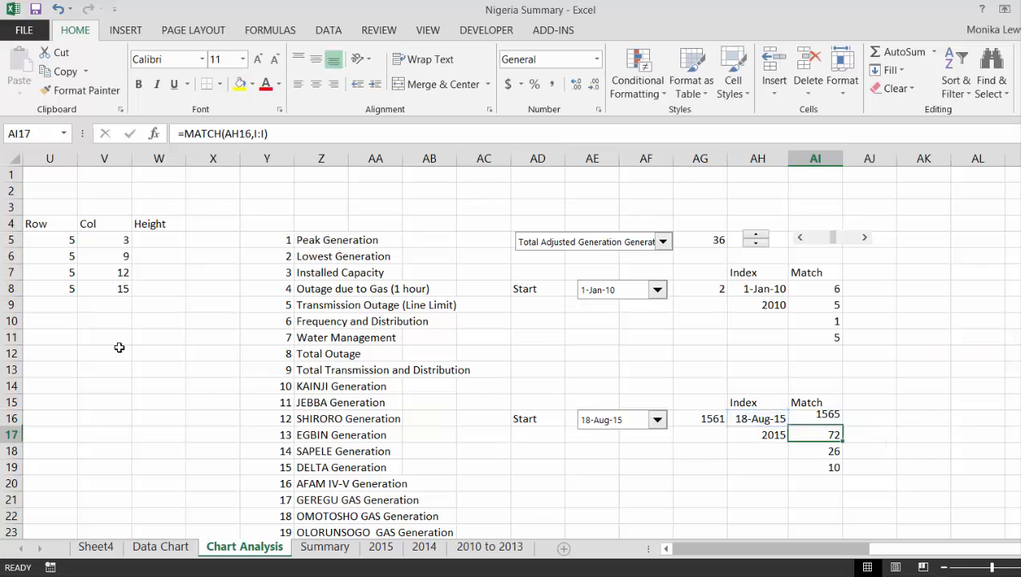
Check the duplicated block's monthly, quarterly and yearly MATCH formulas in AI17 to AI19.
{"action": "key", "text": "Up"}
{"action": "key", "text": "Down"}
{"action": "key", "text": "F2"}
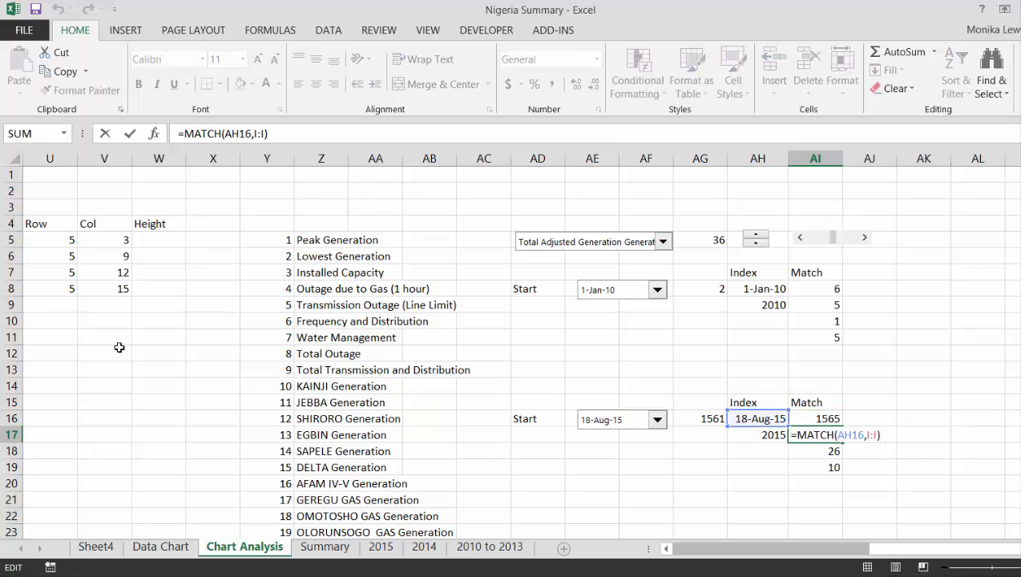
{"action": "key", "text": "Return"}
{"action": "key", "text": "F2"}
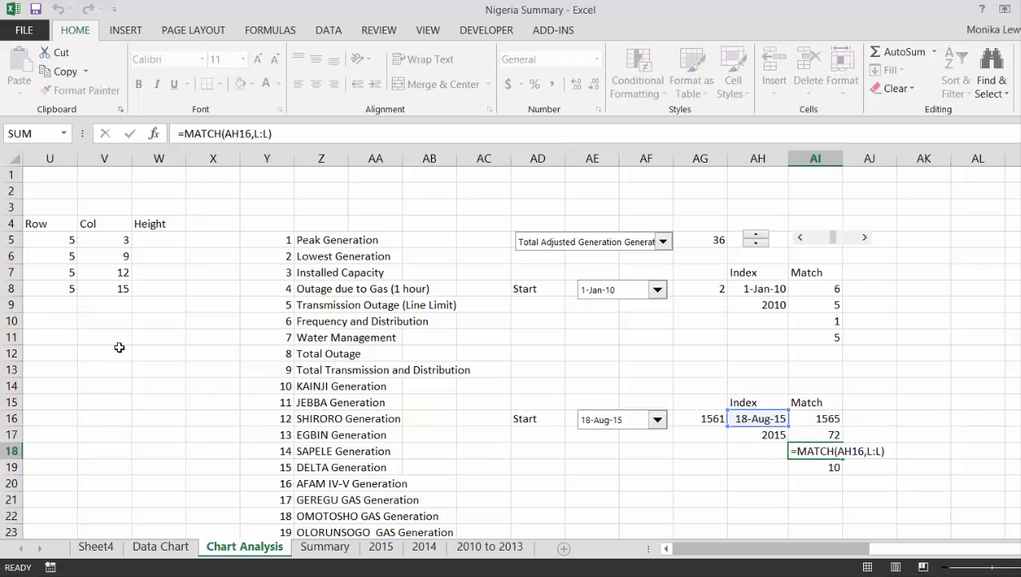
{"action": "key", "text": "Return"}
{"action": "key", "text": "F2"}
{"action": "key", "text": "Escape"}
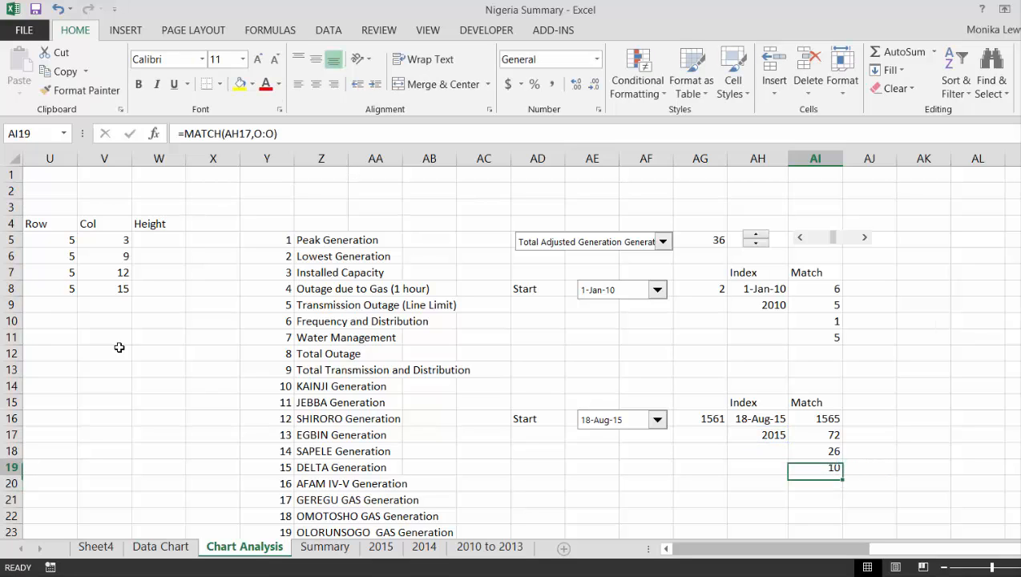
Enter the Day by Day height formula =AI16-AI8+1 in W5.
{"action": "key", "text": "Left"}
{"action": "key", "text": "Left"}
{"action": "key", "text": "Left"}
{"action": "key", "text": "Left"}
{"action": "key", "text": "Left"}
{"action": "key", "text": "Left"}
{"action": "key", "text": "Left"}
{"action": "key", "text": "Left"}
{"action": "key", "text": "Left"}
{"action": "key", "text": "Left"}
{"action": "key", "text": "Left"}
{"action": "key", "text": "Up"}
{"action": "key", "text": "Up"}
{"action": "key", "text": "Up"}
{"action": "key", "text": "Up"}
{"action": "key", "text": "Up"}
{"action": "key", "text": "Up"}
{"action": "key", "text": "Up"}
{"action": "key", "text": "Up"}
{"action": "key", "text": "Up"}
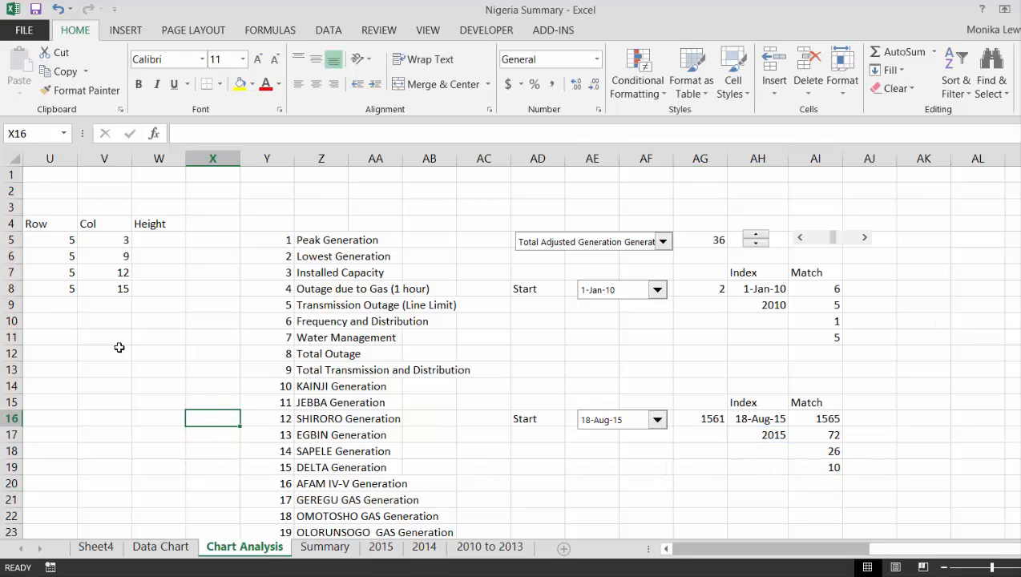
{"action": "key", "text": "Up"}
{"action": "key", "text": "Up"}
{"action": "key", "text": "Up"}
{"action": "key", "text": "Left"}
{"action": "key", "text": "Left"}
{"action": "key", "text": "Up"}
{"action": "key", "text": "Up"}
{"action": "key", "text": "Right"}
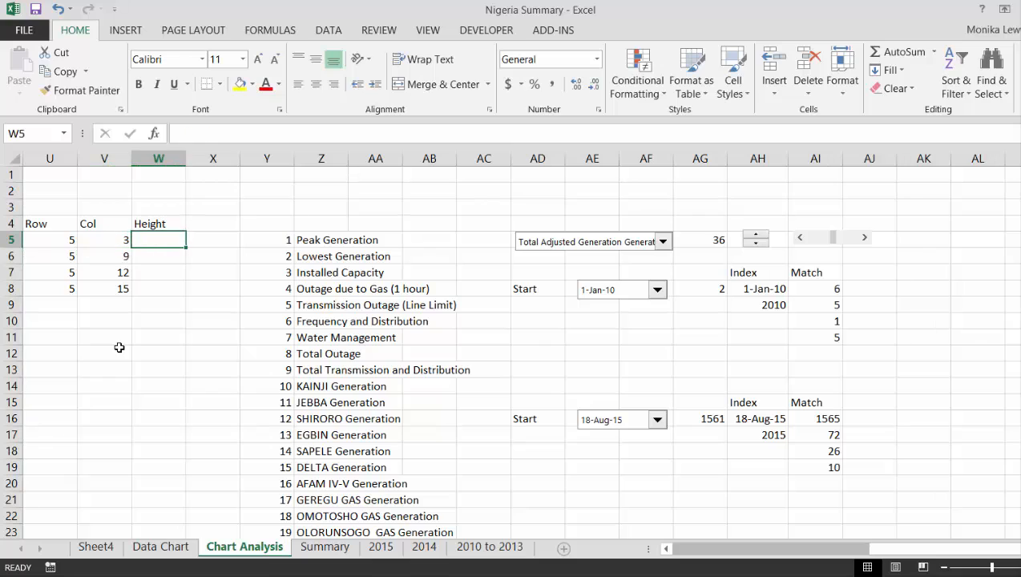
{"action": "type", "text": "="}
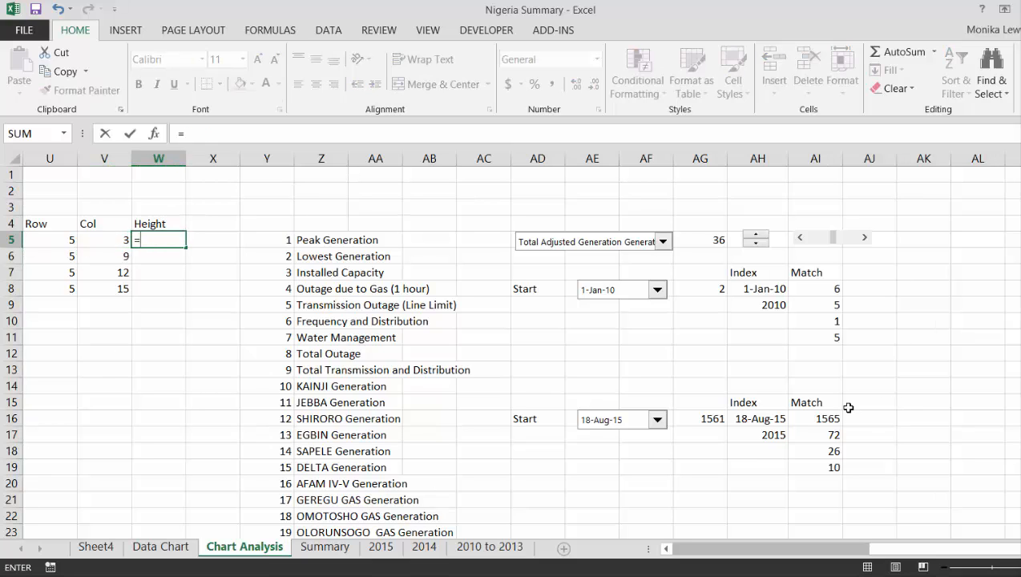
{"action": "left_click", "coordinate": [839, 414]}
{"action": "type", "text": "-"}
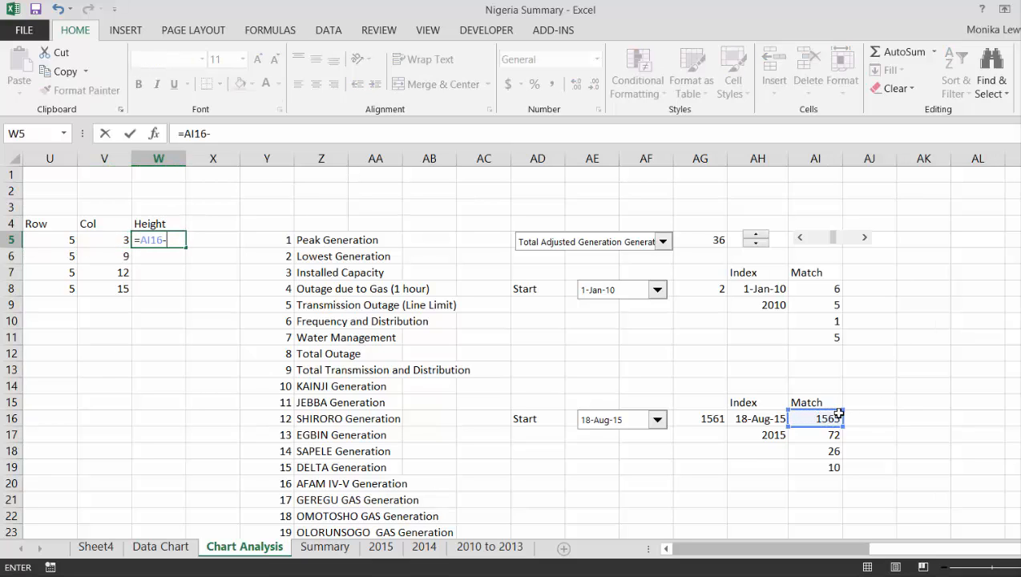
{"action": "left_click", "coordinate": [822, 295]}
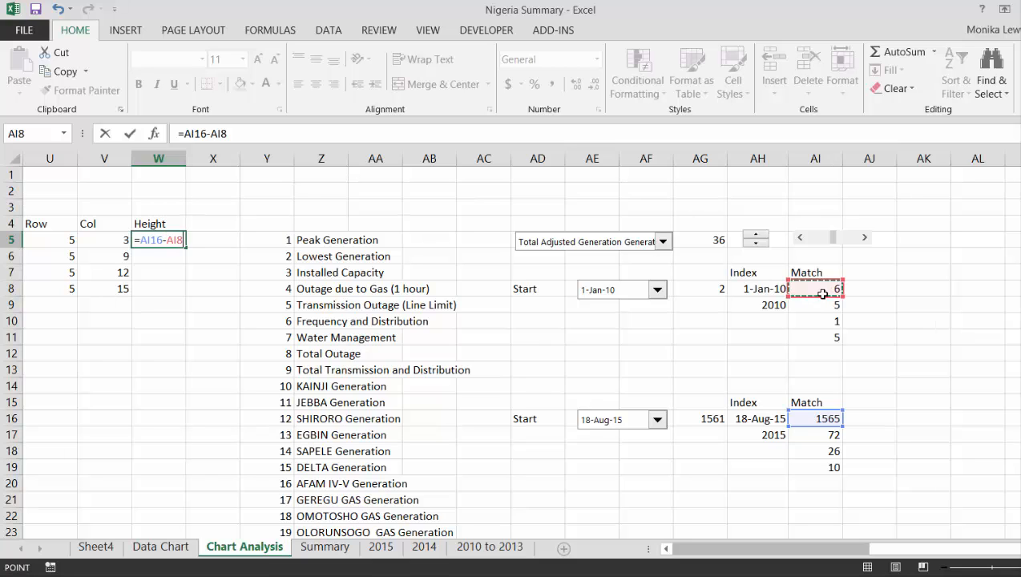
{"action": "type", "text": "+1"}
{"action": "key", "text": "ctrl+Return"}
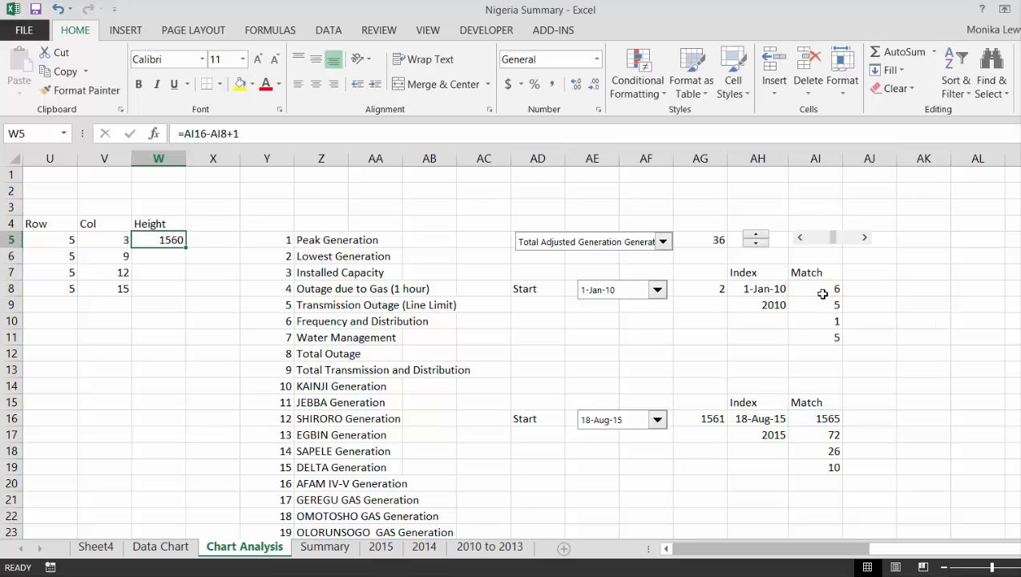
Fill the height formula from W5 down through W8 for the monthly, quarterly and yearly rows.
{"action": "key", "text": "shift+Down"}
{"action": "key", "text": "shift+Down"}
{"action": "key", "text": "shift+Down"}
{"action": "key", "text": "ctrl+d"}
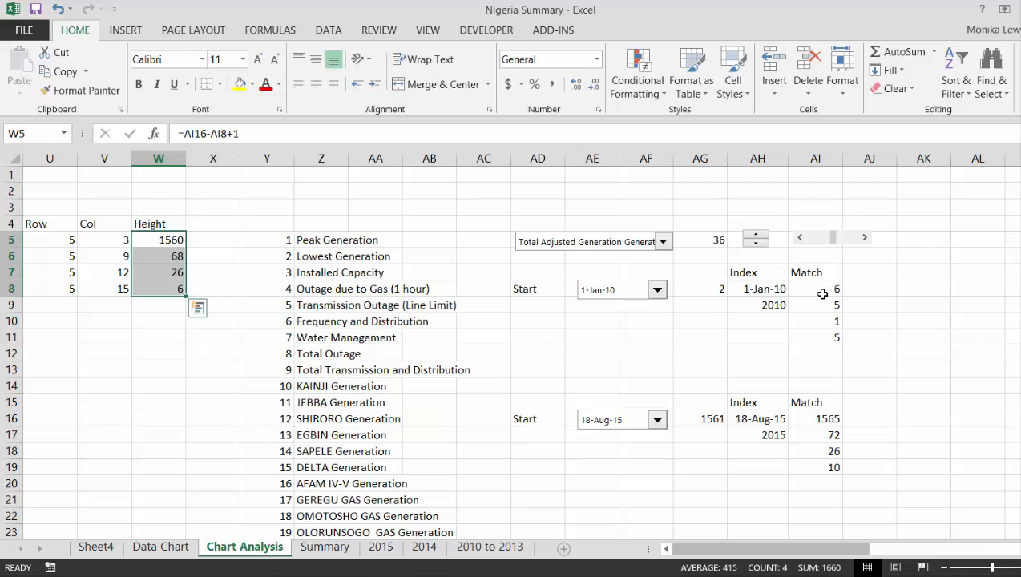
Add the heading Width in X4, beside the Height heading.
{"action": "key", "text": "Down"}
{"action": "key", "text": "Left"}
{"action": "key", "text": "Right"}
{"action": "key", "text": "Right"}
{"action": "key", "text": "Up"}
{"action": "key", "text": "Up"}
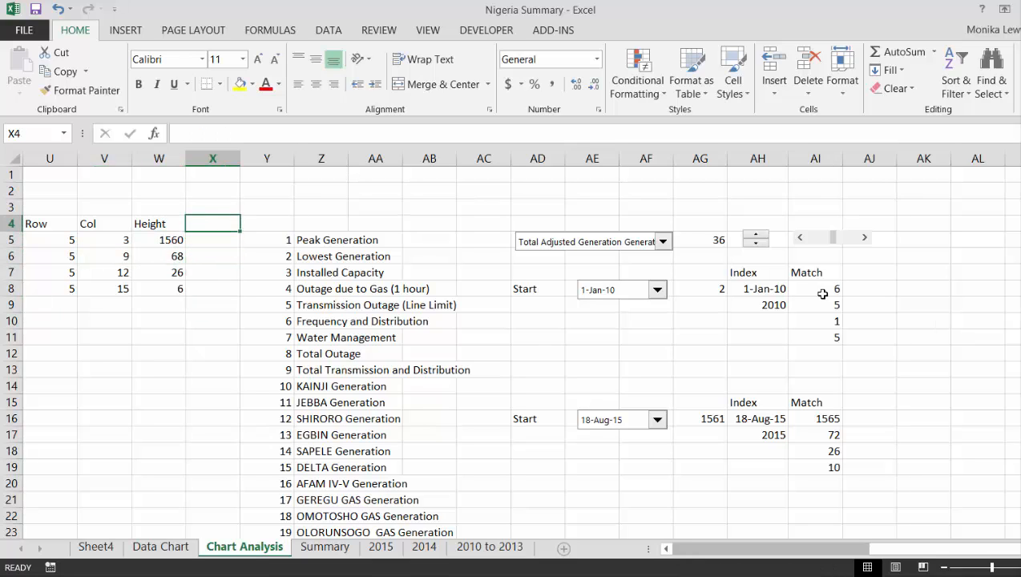
{"action": "type", "text": "Width"}
{"action": "key", "text": "Return"}
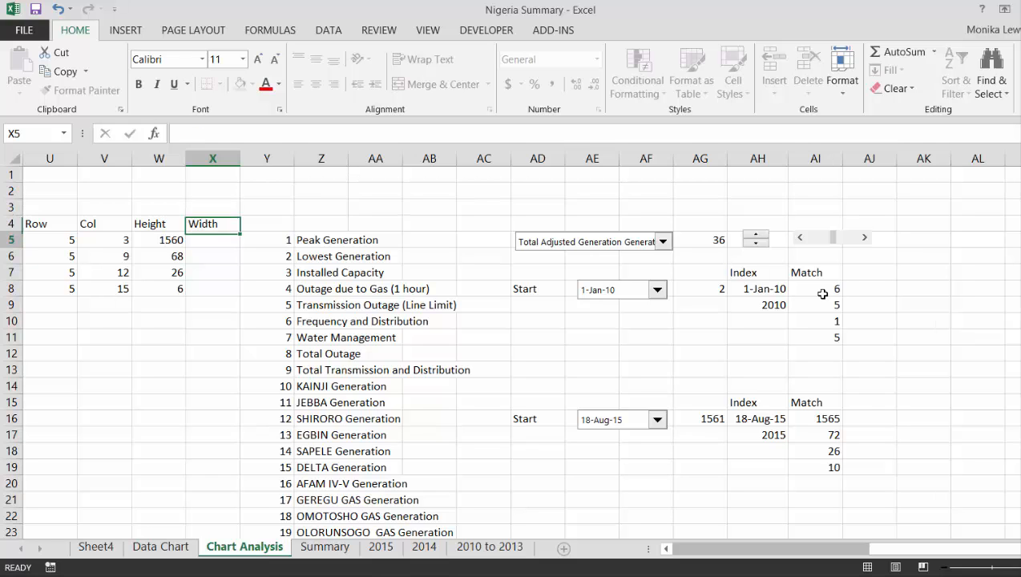
Enter a width of 1 for each of the four period rows in X5 to X8.
{"action": "key", "text": "Left"}
{"action": "key", "text": "Left"}
{"action": "key", "text": "Left"}
{"action": "key", "text": "Left"}
{"action": "key", "text": "Left"}
{"action": "key", "text": "Left"}
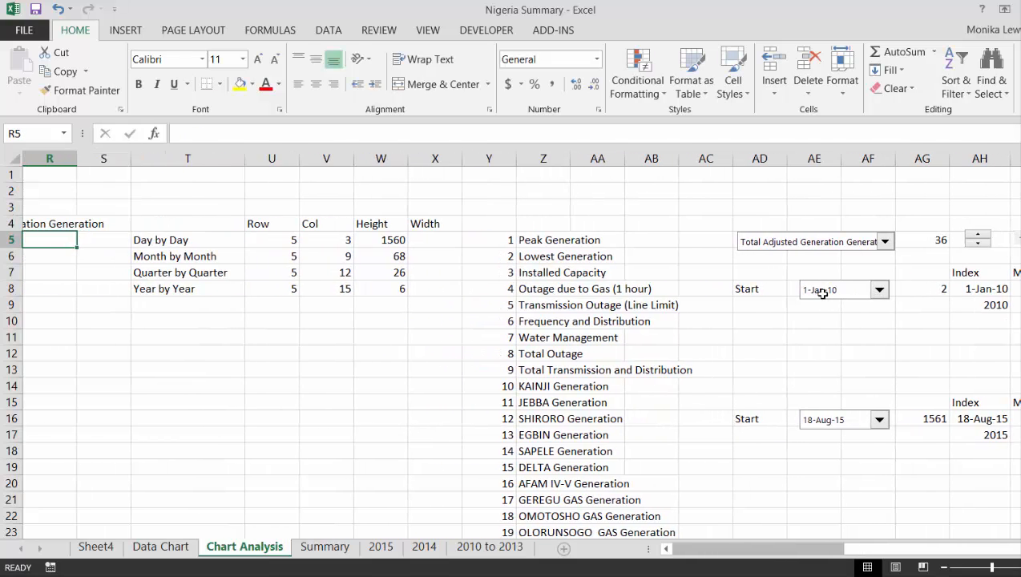
{"action": "key", "text": "Right"}
{"action": "key", "text": "Right"}
{"action": "key", "text": "Right"}
{"action": "key", "text": "Right"}
{"action": "key", "text": "Right"}
{"action": "key", "text": "Right"}
{"action": "type", "text": "1"}
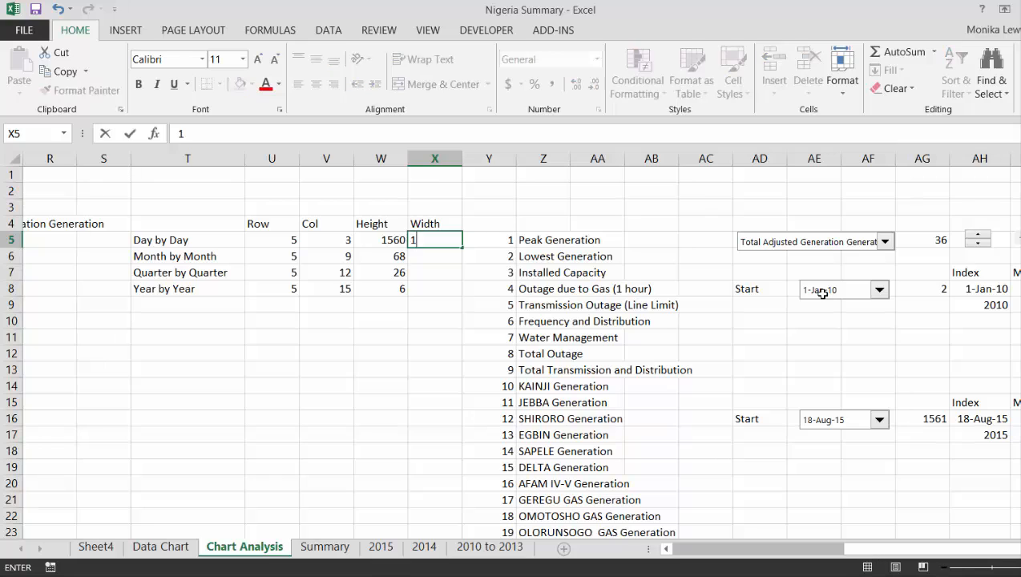
{"action": "key", "text": "Return"}
{"action": "type", "text": "1"}
{"action": "key", "text": "Return"}
{"action": "type", "text": "1"}
{"action": "key", "text": "Return"}
{"action": "type", "text": "1"}
{"action": "key", "text": "Return"}
Insert a combo box form control over cell T11, below the list of period types, about as wide as column T.
{"action": "key", "text": "Left"}
{"action": "key", "text": "Left"}
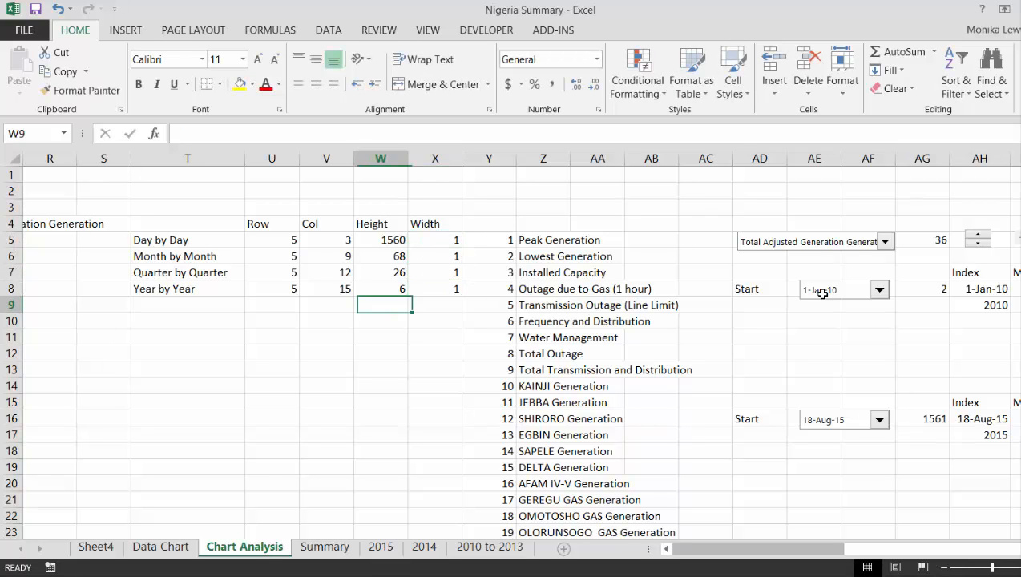
{"action": "key", "text": "Down"}
{"action": "key", "text": "Left"}
{"action": "key", "text": "Left"}
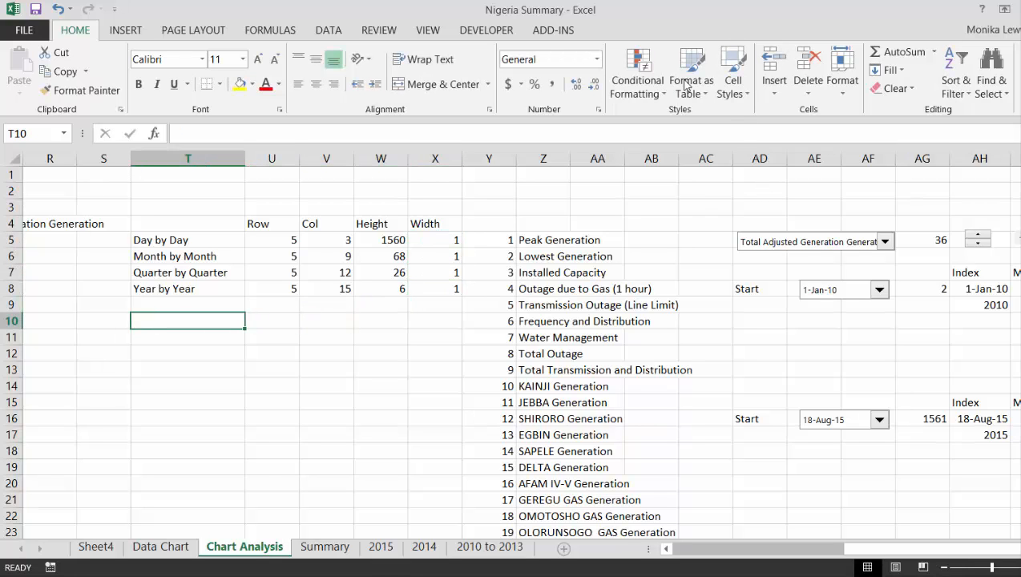
{"action": "left_click", "coordinate": [486, 30]}
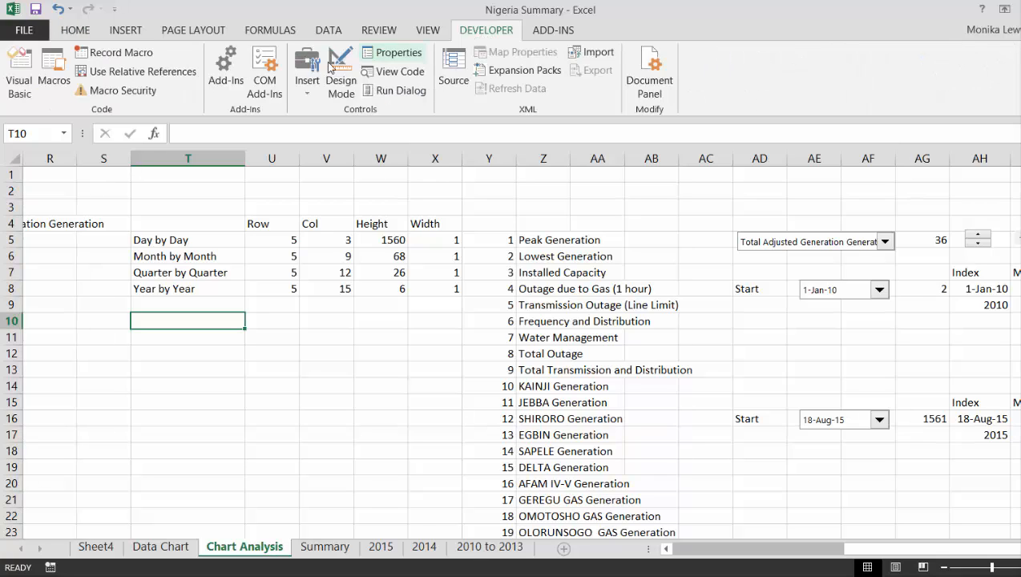
{"action": "left_click", "coordinate": [306, 73]}
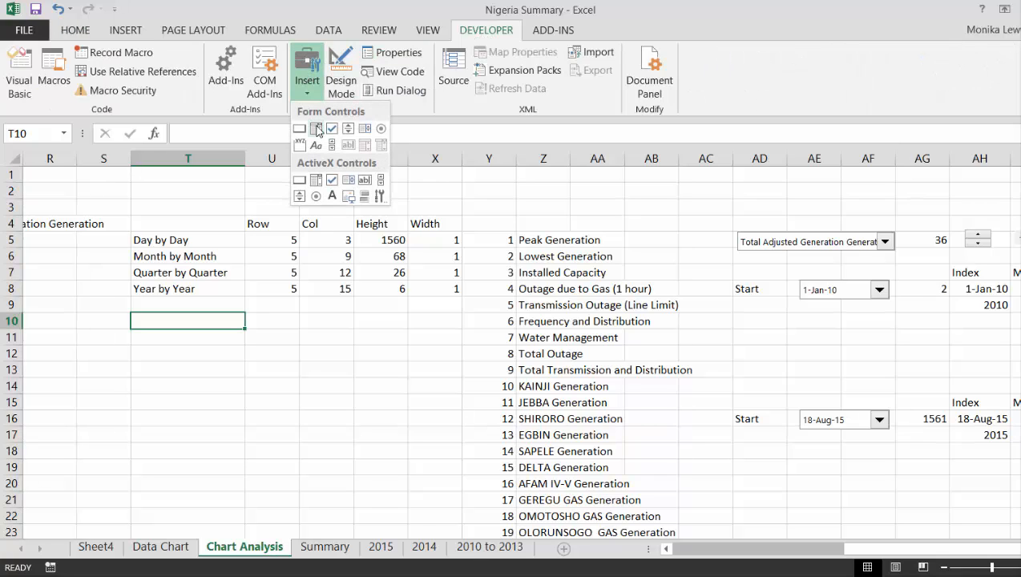
{"action": "left_click", "coordinate": [317, 129]}
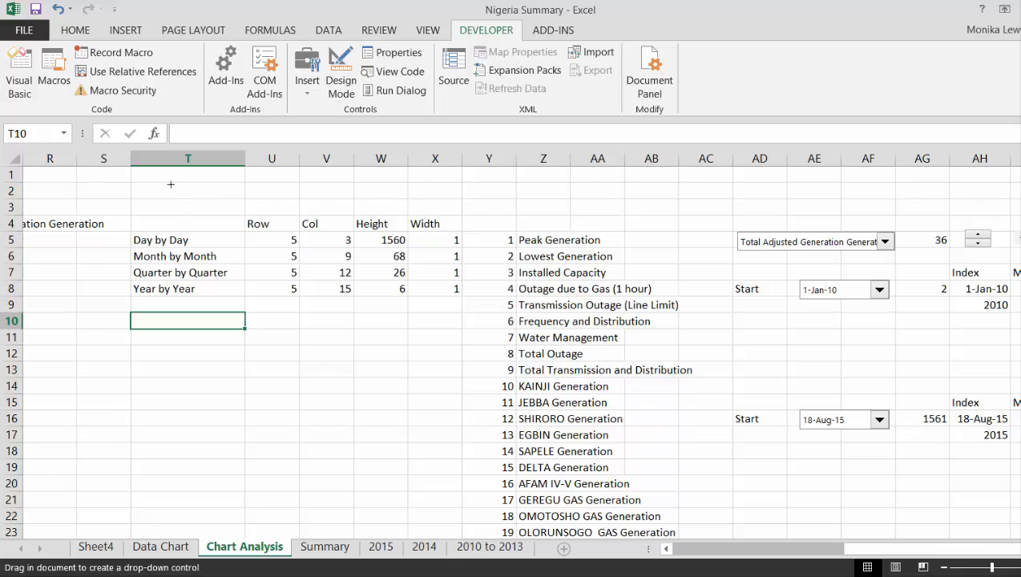
{"action": "left_click_drag", "start_coordinate": [133, 332], "coordinate": [246, 340]}
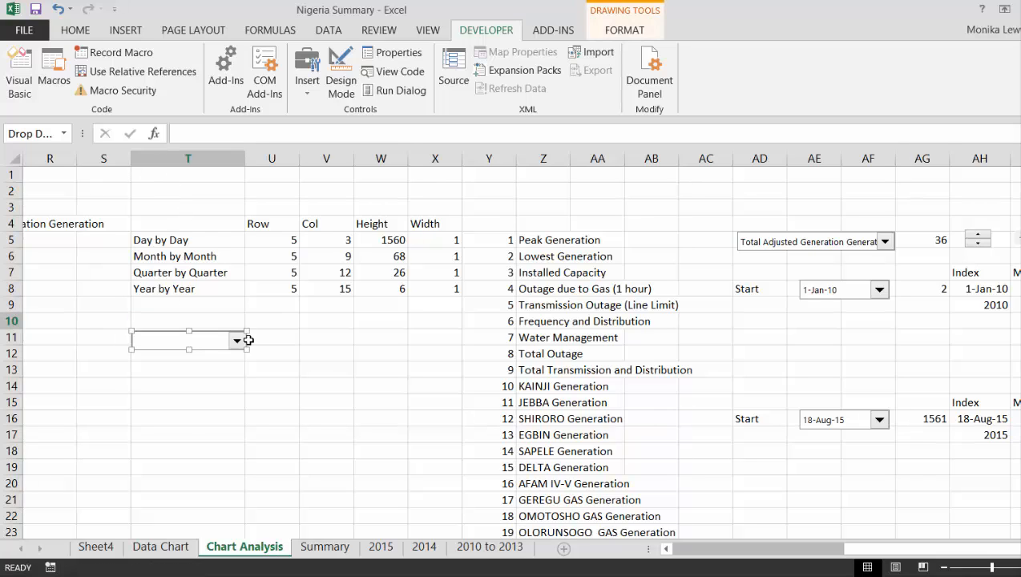
Set the new combo box's input range to the period names in 'Chart Analysis'!$T$5:$T$8.
{"action": "right_click", "coordinate": [223, 342]}
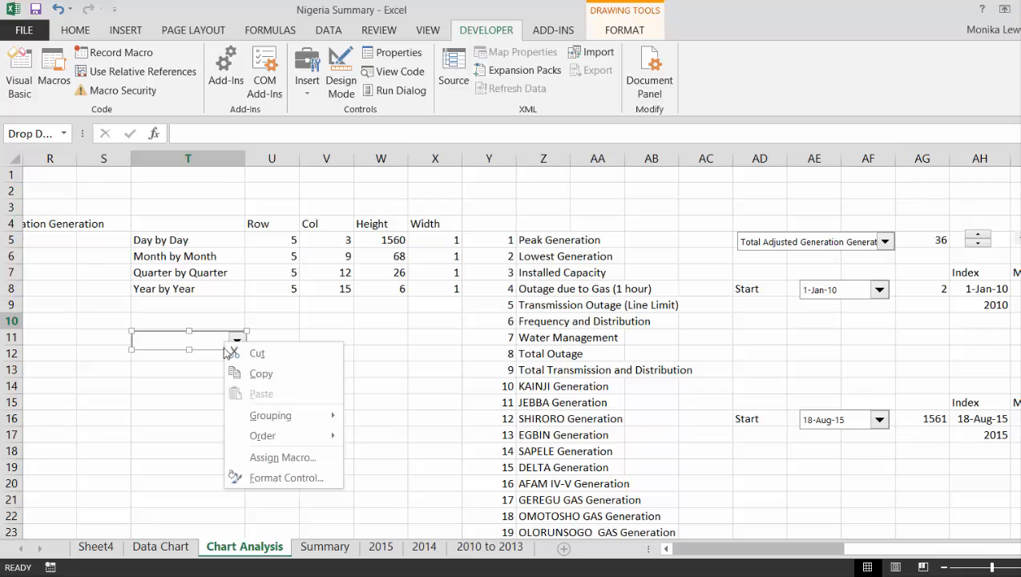
{"action": "left_click", "coordinate": [255, 478]}
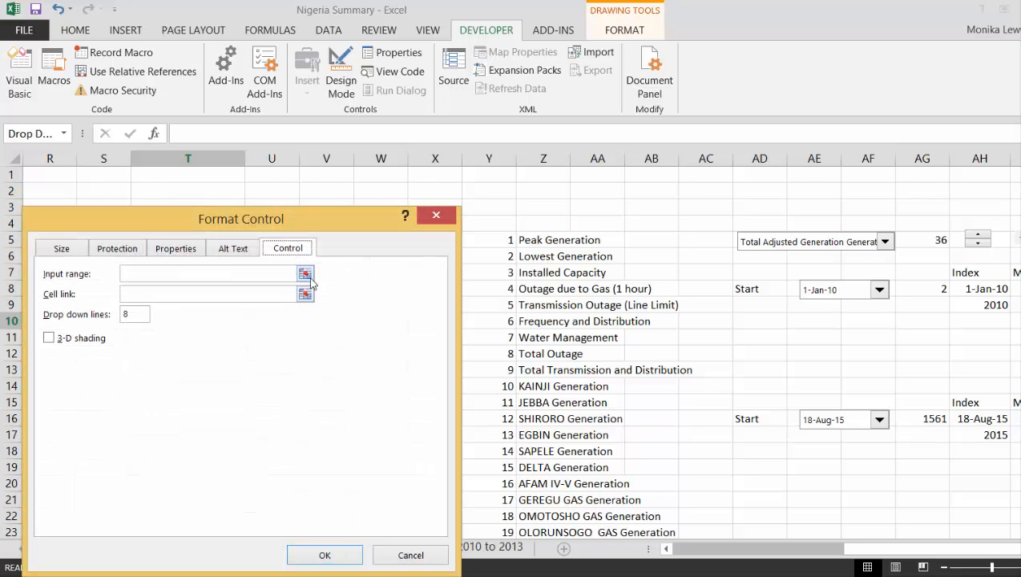
{"action": "left_click", "coordinate": [305, 274]}
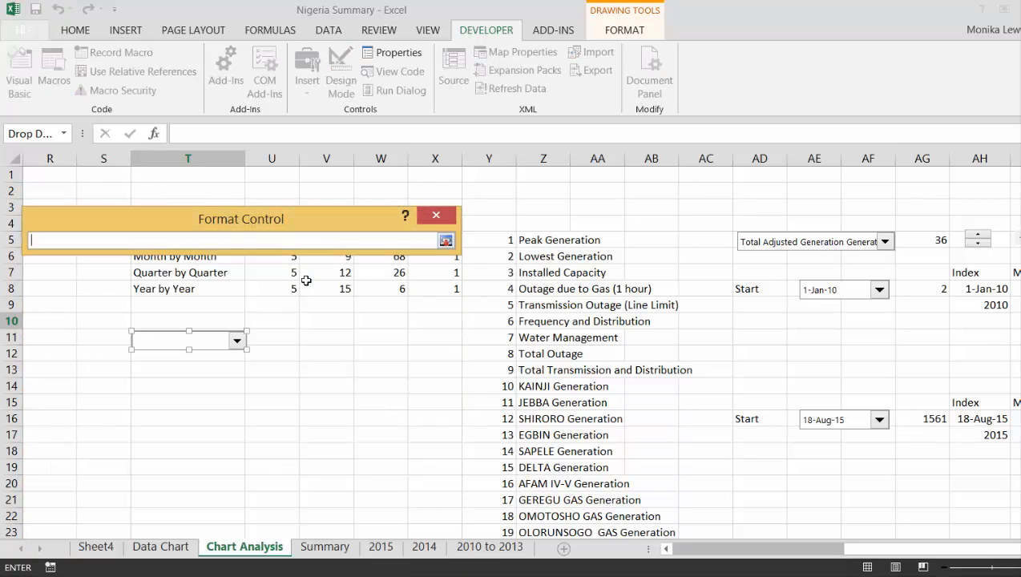
{"action": "left_click", "coordinate": [325, 548]}
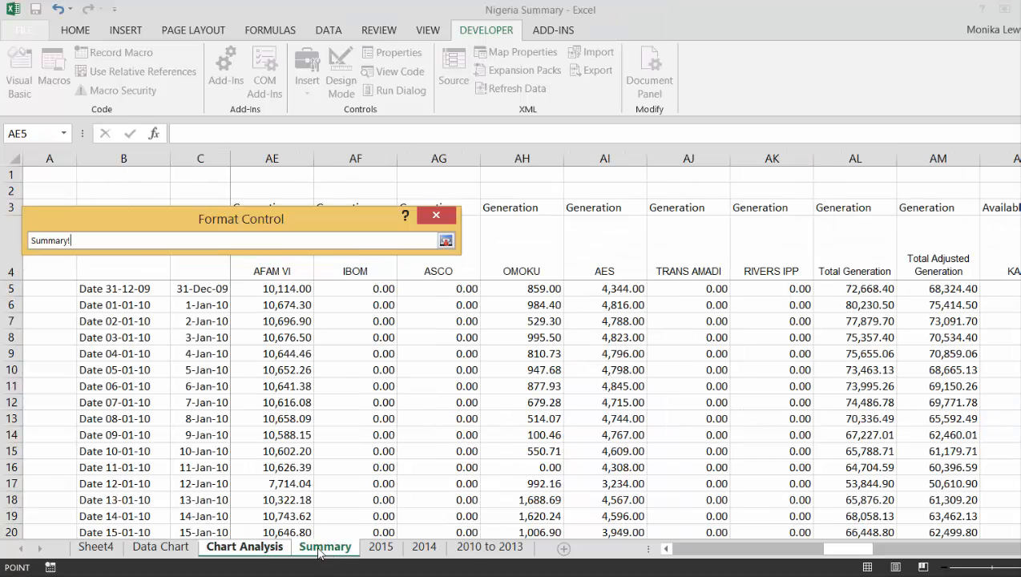
{"action": "left_click", "coordinate": [272, 548]}
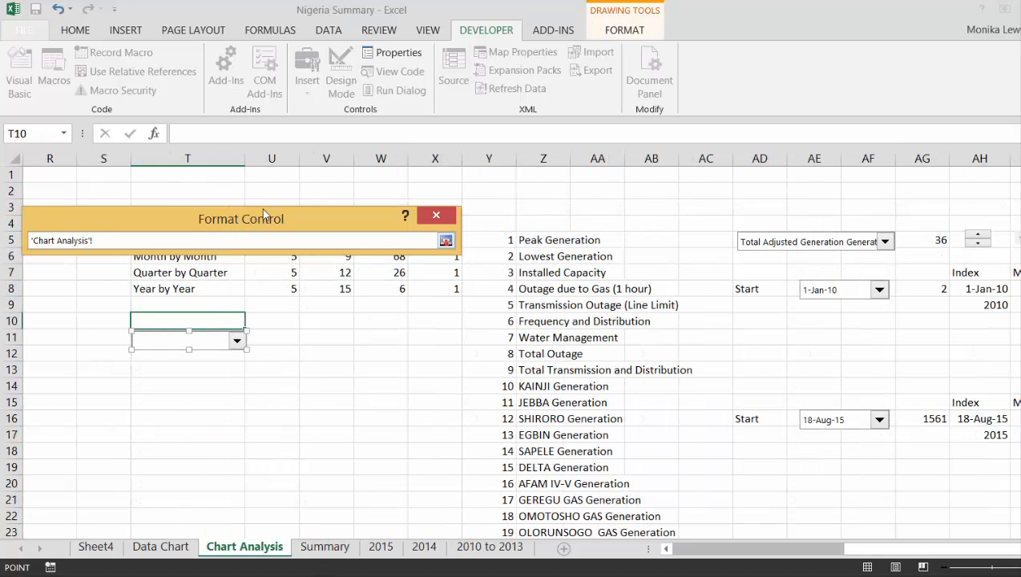
{"action": "left_click_drag", "start_coordinate": [263, 214], "coordinate": [523, 184]}
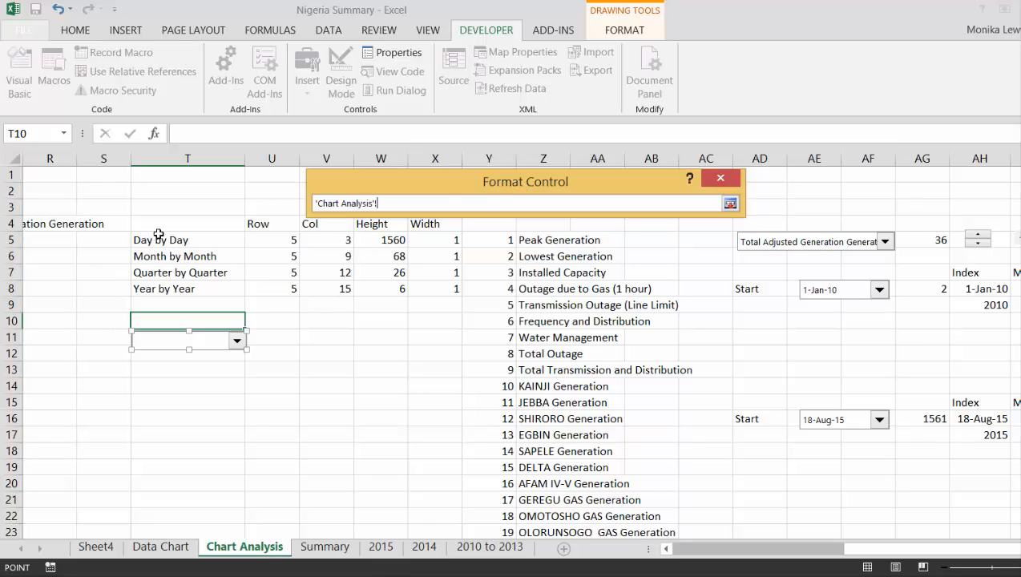
{"action": "left_click_drag", "start_coordinate": [163, 239], "coordinate": [171, 285]}
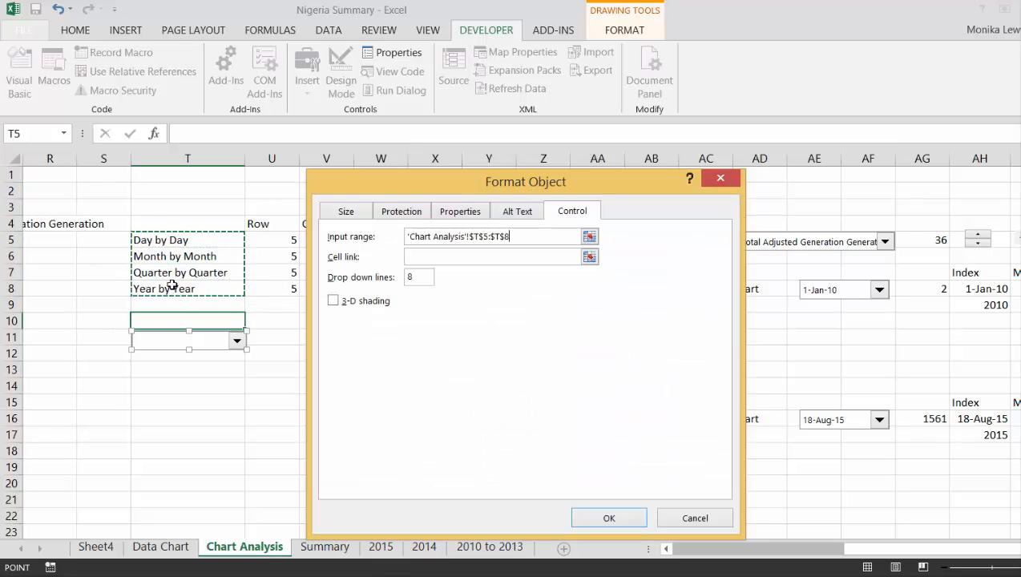
Link the period combo box to cell 'Chart Analysis'!$U$11 and apply the control settings.
{"action": "left_click", "coordinate": [591, 256]}
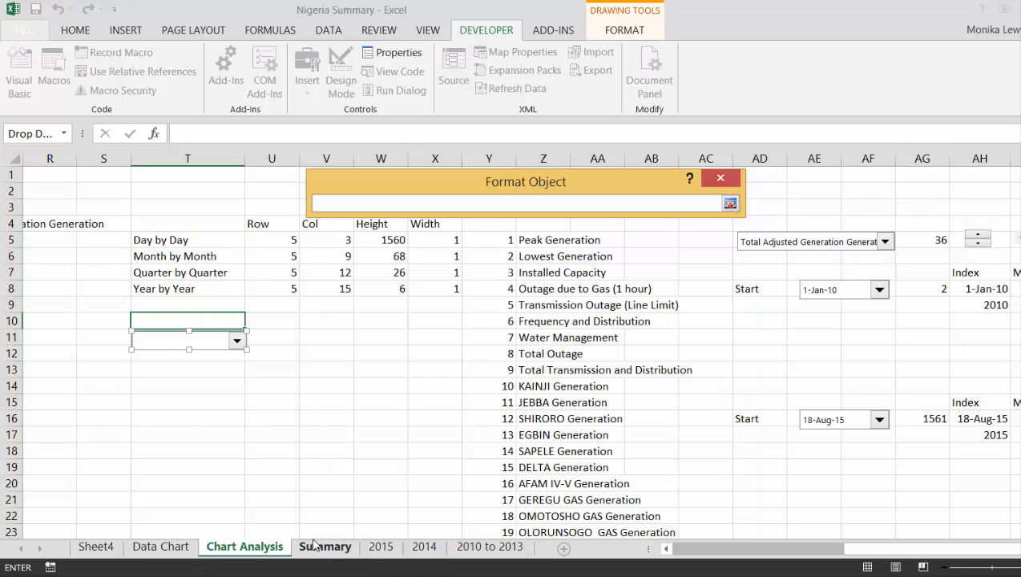
{"action": "left_click", "coordinate": [325, 548]}
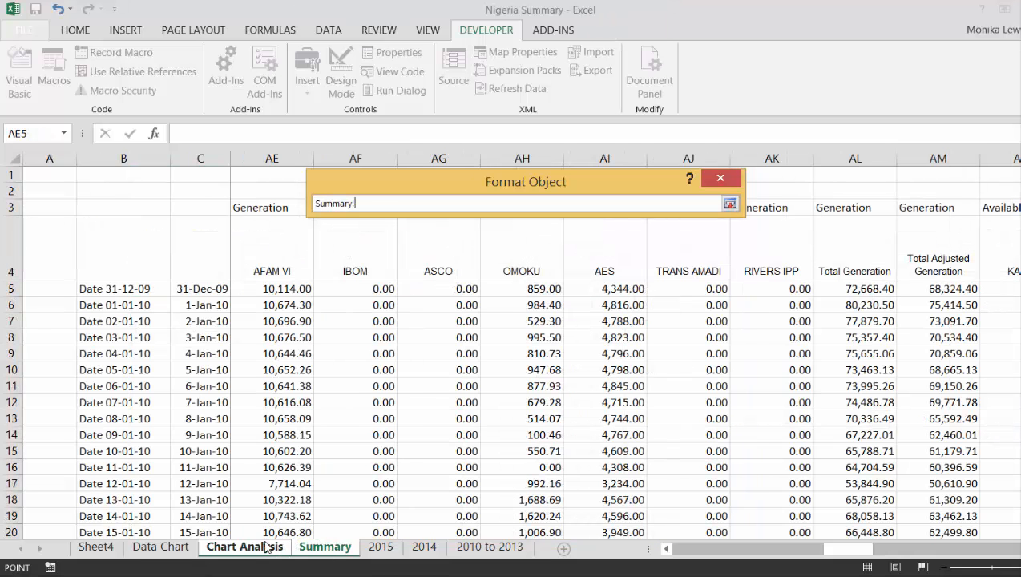
{"action": "left_click", "coordinate": [271, 547]}
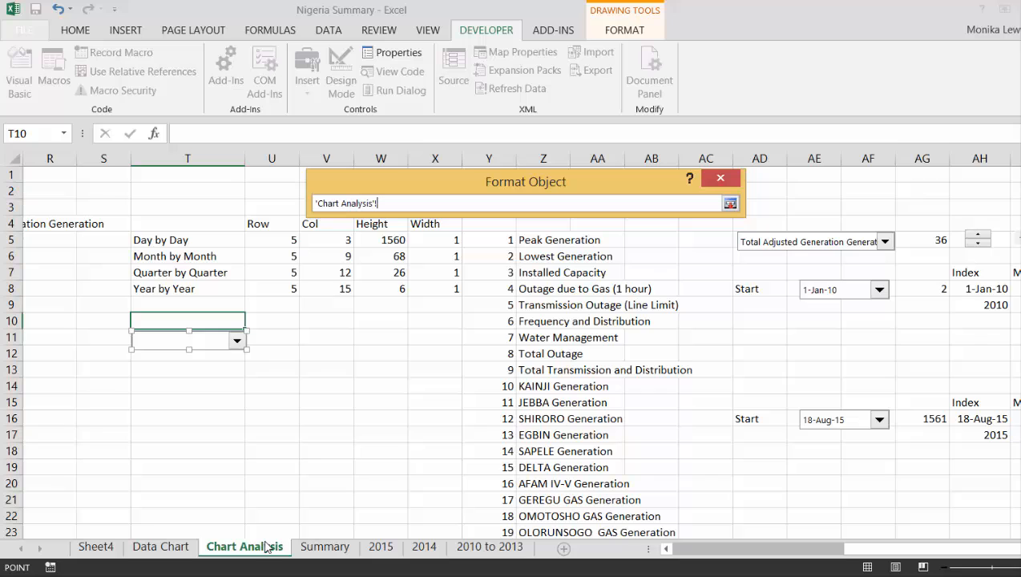
{"action": "left_click", "coordinate": [275, 338]}
{"action": "key", "text": "Return"}
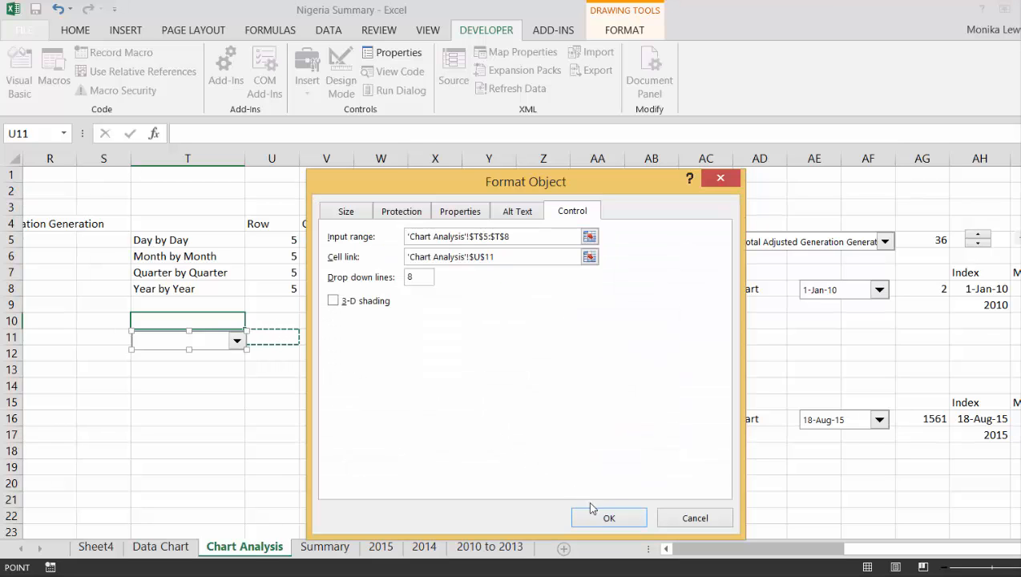
{"action": "left_click", "coordinate": [609, 518]}
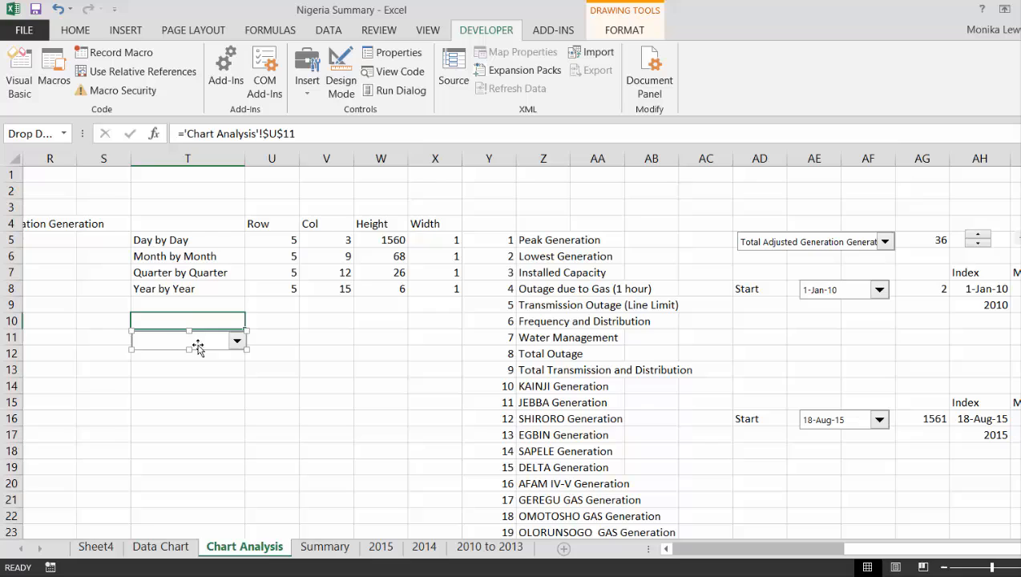
Choose Month by Month in the new period combo box at T11.
{"action": "left_click", "coordinate": [301, 416]}
{"action": "left_click", "coordinate": [230, 344]}
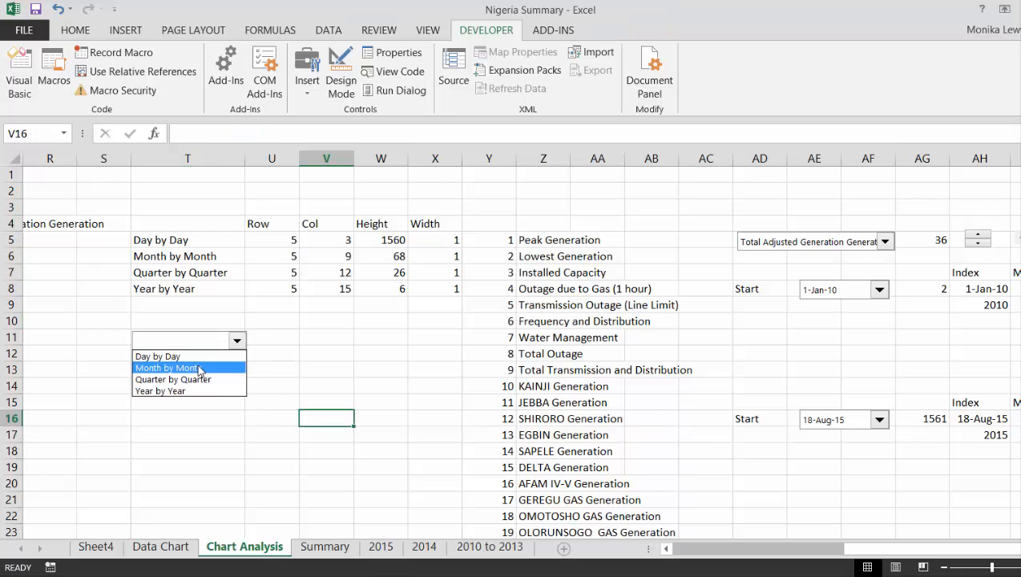
{"action": "left_click", "coordinate": [198, 367]}
{"action": "left_click", "coordinate": [329, 340]}
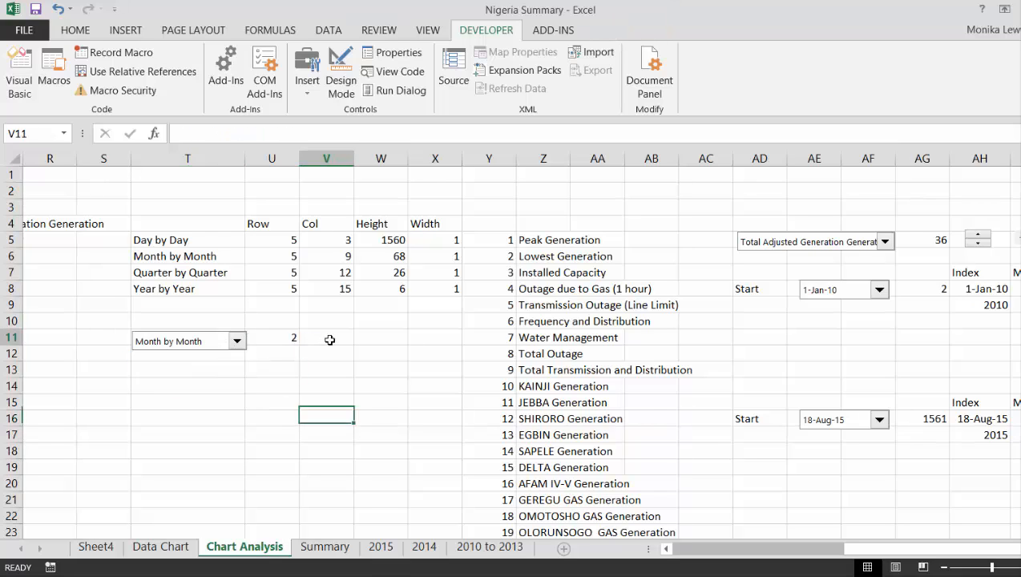
Start an INDEX formula in cell T14 with the period names in T5:T8 as its array.
{"action": "key", "text": "Left"}
{"action": "key", "text": "Left"}
{"action": "key", "text": "Up"}
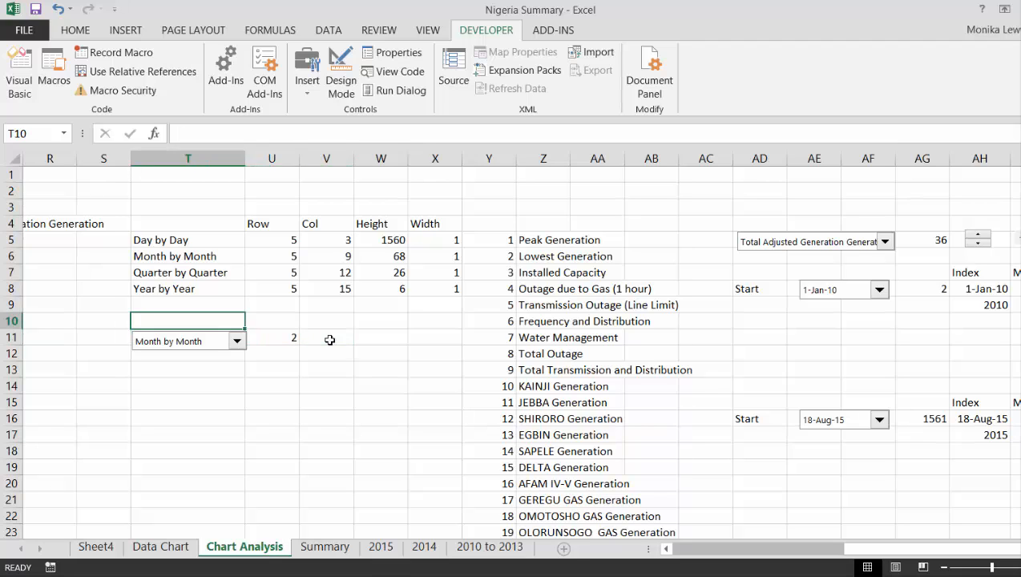
{"action": "key", "text": "Down"}
{"action": "key", "text": "Down"}
{"action": "key", "text": "Down"}
{"action": "key", "text": "Down"}
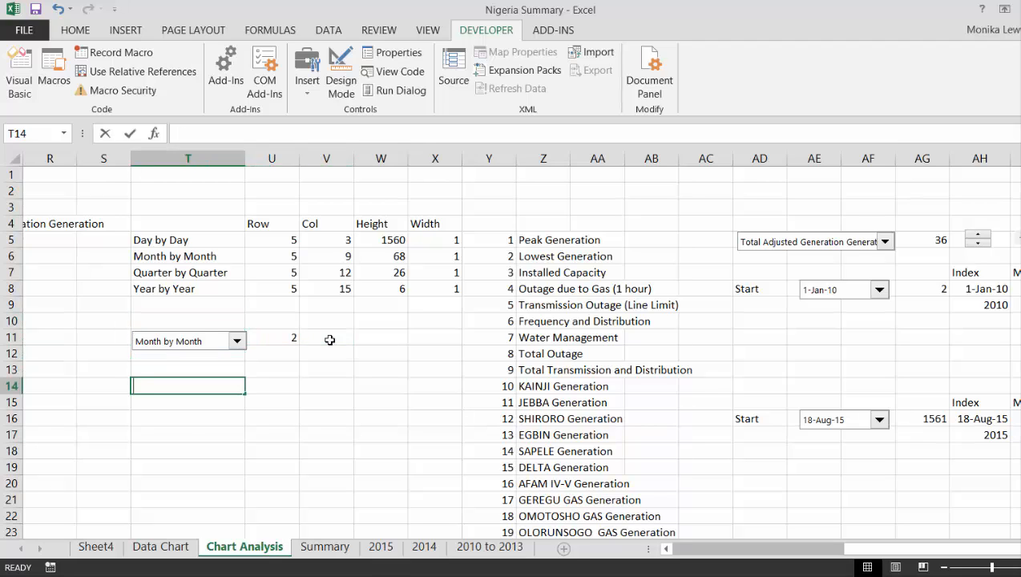
{"action": "type", "text": "=inde"}
{"action": "key", "text": "Tab"}
{"action": "key", "text": "Up"}
{"action": "key", "text": "Up"}
{"action": "key", "text": "Up"}
{"action": "key", "text": "Up"}
{"action": "key", "text": "Up"}
{"action": "key", "text": "Up"}
{"action": "key", "text": "Up"}
{"action": "key", "text": "Up"}
{"action": "key", "text": "Up"}
{"action": "key", "text": "Up"}
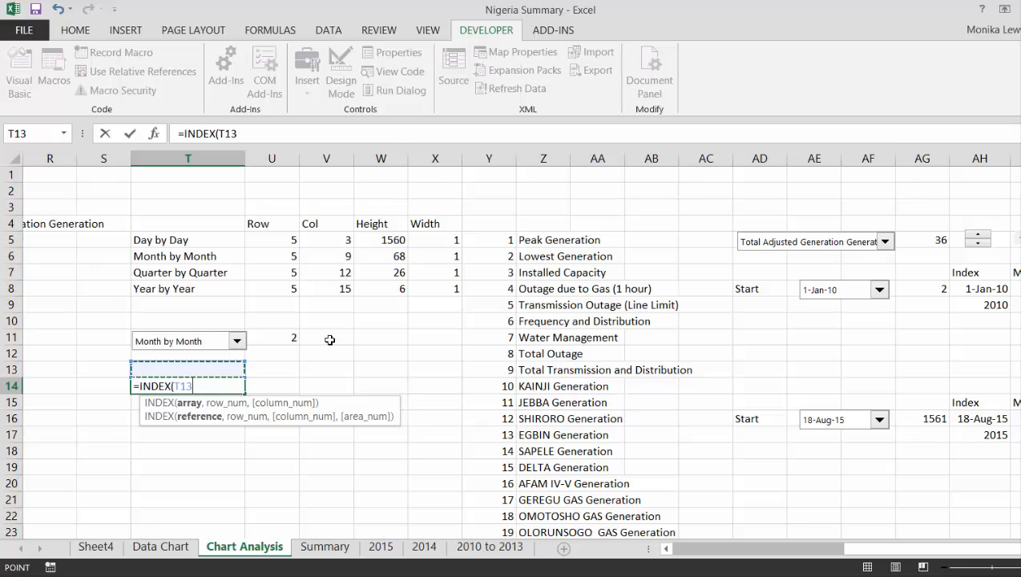
{"action": "key", "text": "Down"}
{"action": "key", "text": "shift+Down"}
{"action": "key", "text": "shift+Down"}
{"action": "key", "text": "shift+Down"}
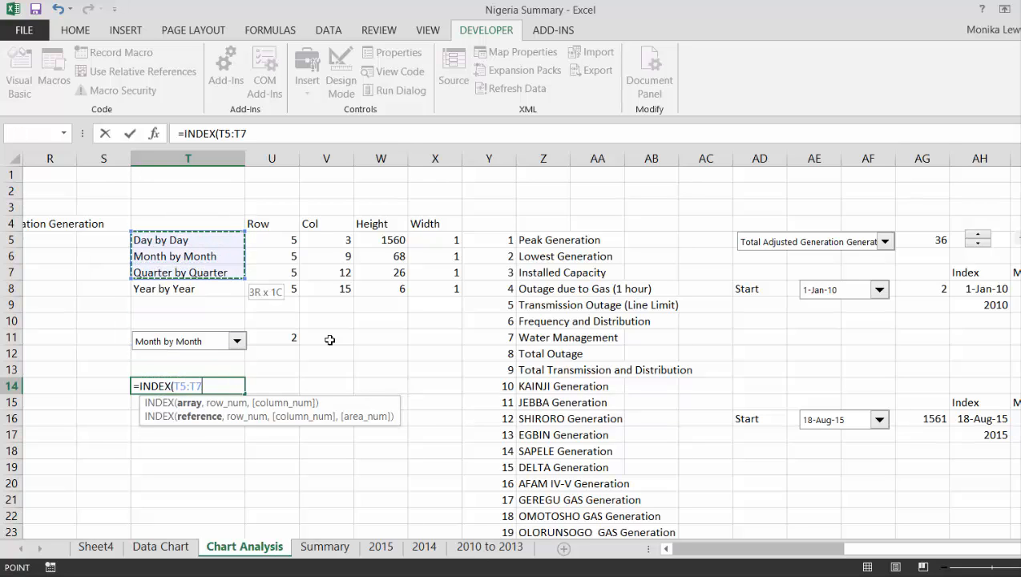
{"action": "type", "text": ","}
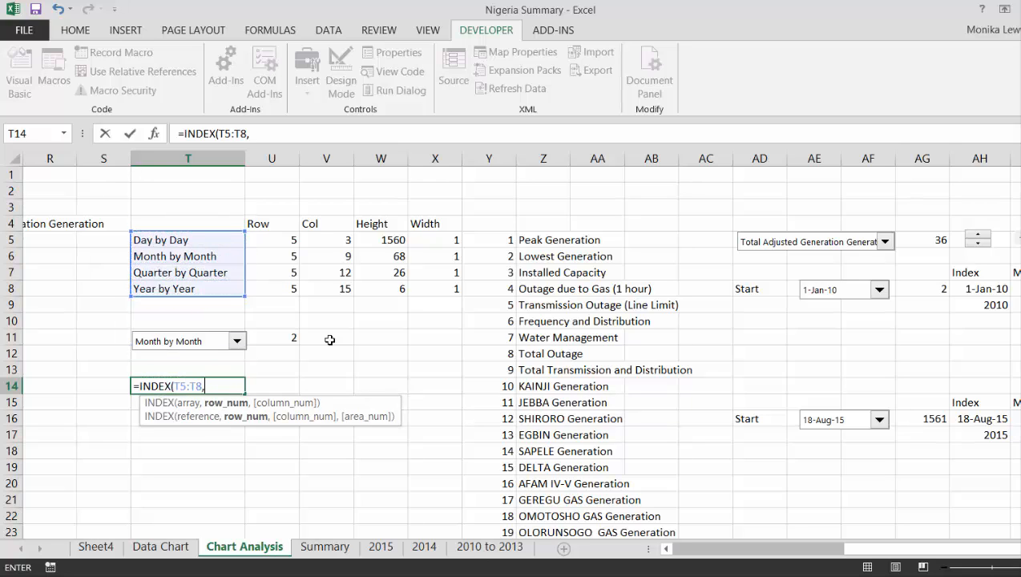
Complete the T14 formula with the absolute reference $U$11 as row number, giving =INDEX(T5:T8,$U$11).
{"action": "key", "text": "Up"}
{"action": "key", "text": "Up"}
{"action": "key", "text": "Up"}
{"action": "key", "text": "Right"}
{"action": "key", "text": "F4"}
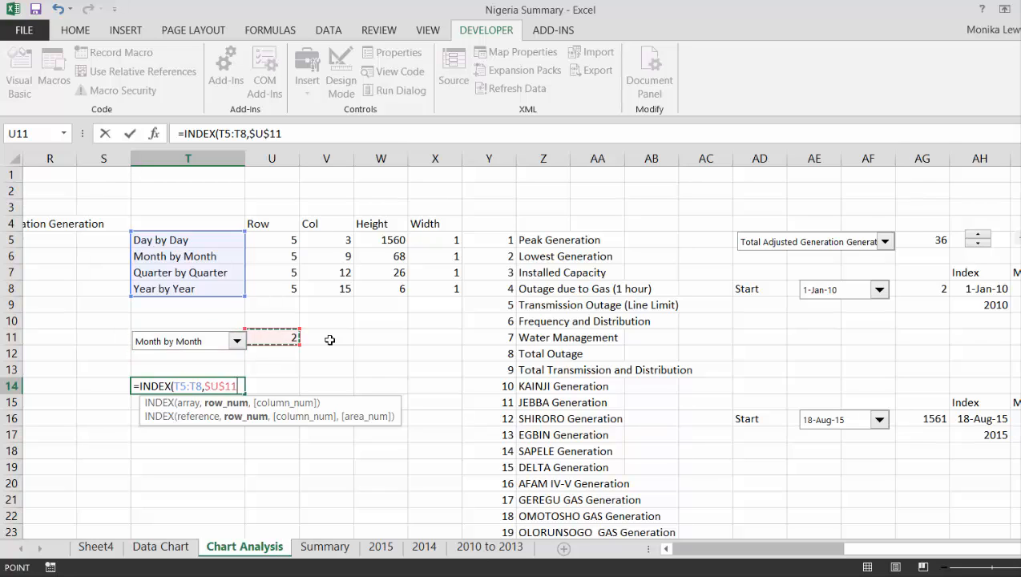
{"action": "key", "text": "Return"}
Fill the INDEX formula from T14 across to X14 for the row, column, height and width values.
{"action": "key", "text": "Up"}
{"action": "key", "text": "shift+Right"}
{"action": "key", "text": "shift+Right"}
{"action": "key", "text": "shift+Right"}
{"action": "key", "text": "shift+Right"}
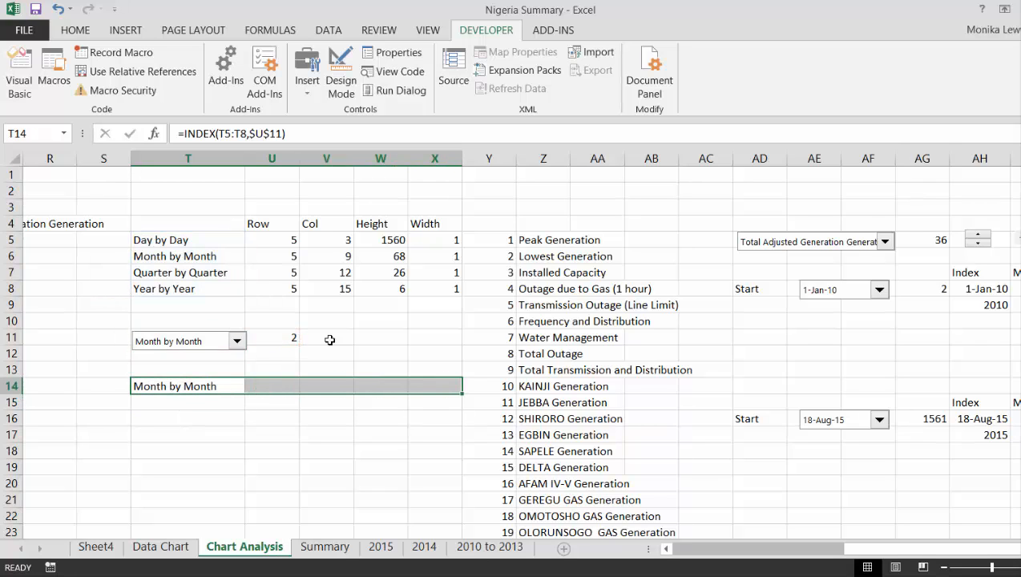
{"action": "key", "text": "ctrl+r"}
{"action": "key", "text": "Left"}
{"action": "key", "text": "Right"}
{"action": "key", "text": "Right"}
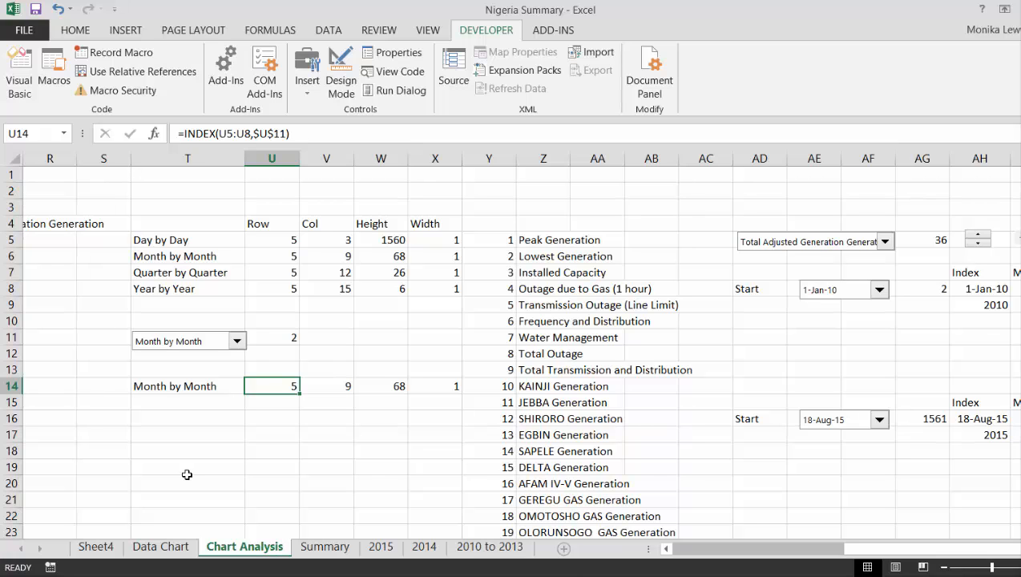
Open the definition of the named range graph and clear all arguments of its OFFSET formula.
{"action": "key", "text": "ctrl+F3"}
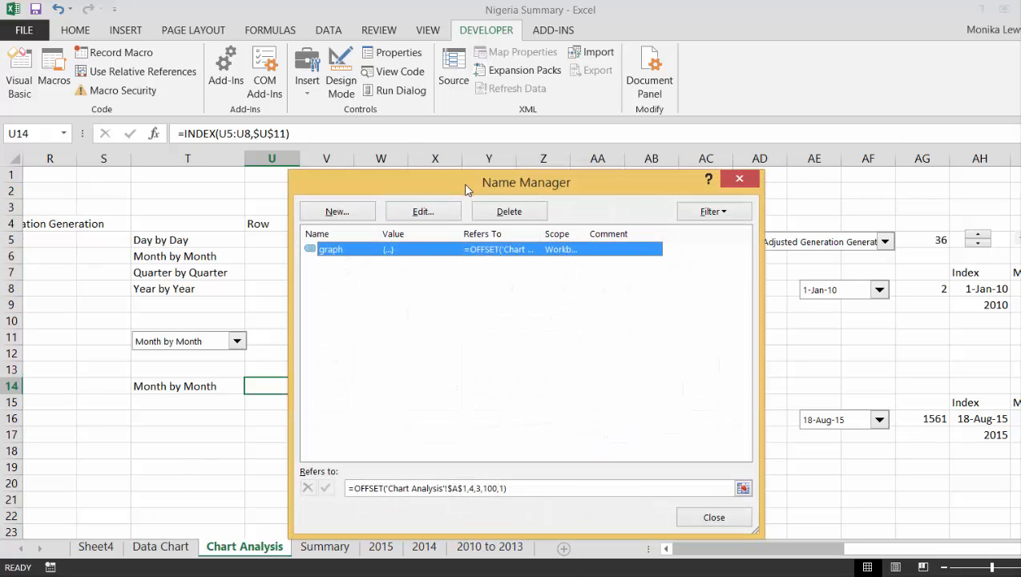
{"action": "left_click_drag", "start_coordinate": [469, 191], "coordinate": [720, 115]}
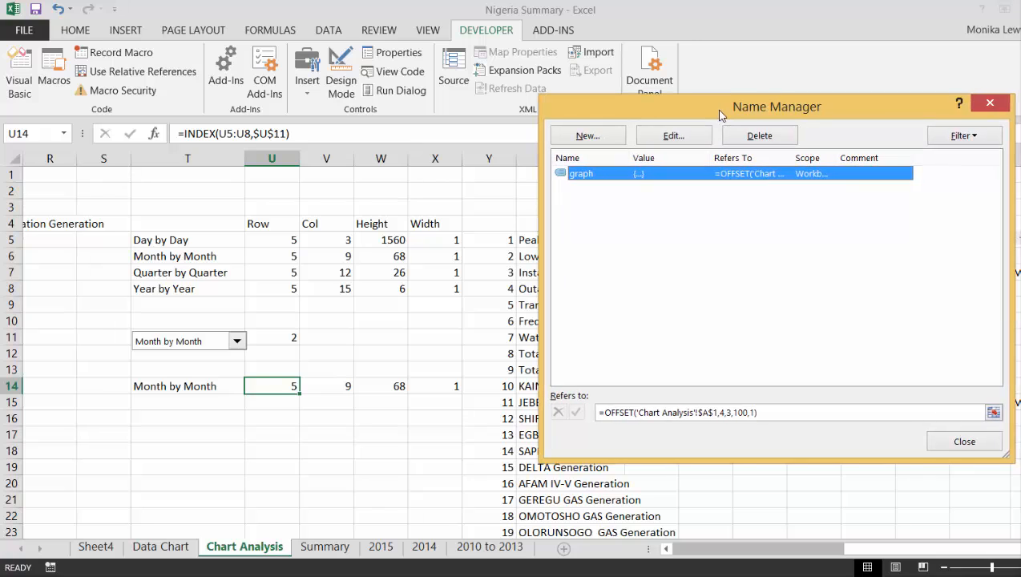
{"action": "left_click", "coordinate": [756, 412]}
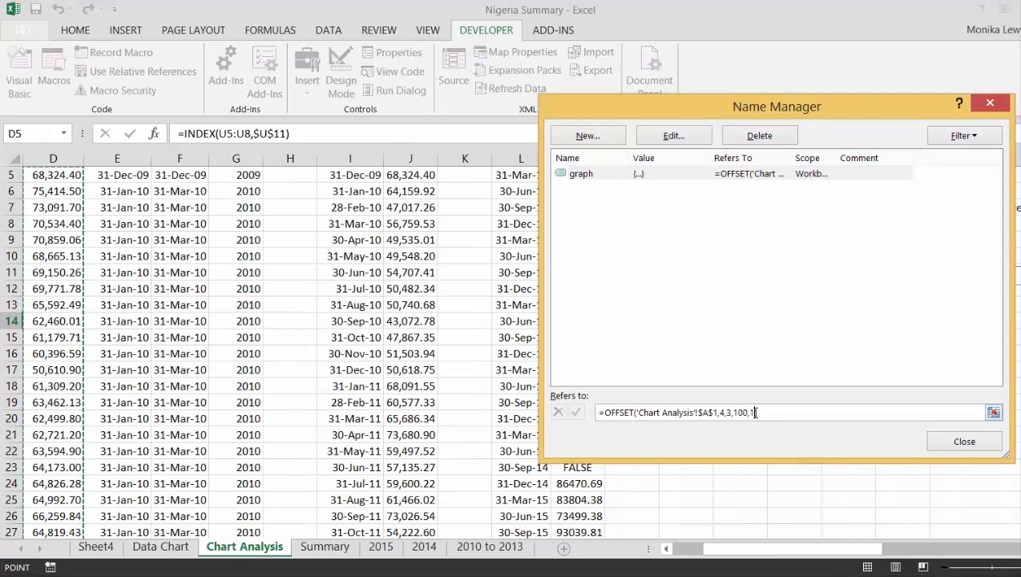
{"action": "key", "text": "BackSpace"}
{"action": "key", "text": "BackSpace"}
{"action": "key", "text": "BackSpace"}
{"action": "key", "text": "BackSpace"}
{"action": "key", "text": "BackSpace"}
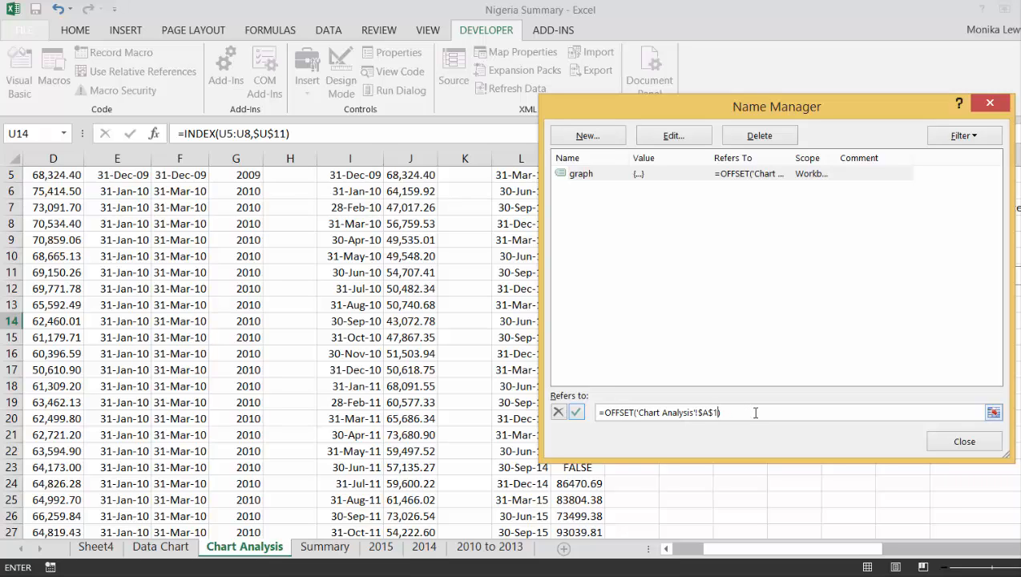
{"action": "key", "text": "BackSpace"}
{"action": "key", "text": "BackSpace"}
{"action": "key", "text": "BackSpace"}
{"action": "key", "text": "BackSpace"}
{"action": "key", "text": "BackSpace"}
{"action": "key", "text": "BackSpace"}
{"action": "key", "text": "BackSpace"}
{"action": "key", "text": "BackSpace"}
{"action": "key", "text": "BackSpace"}
{"action": "key", "text": "BackSpace"}
{"action": "key", "text": "BackSpace"}
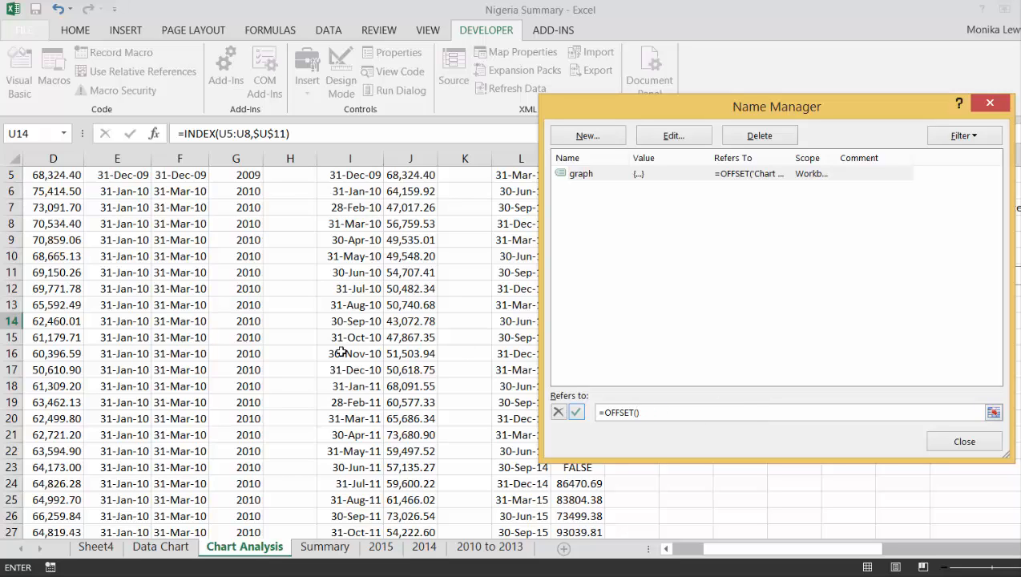
Set the starting reference of graph's OFFSET formula to 'Chart Analysis'!$A$1.
{"action": "left_click", "coordinate": [299, 312]}
{"action": "key", "text": "ctrl+Up"}
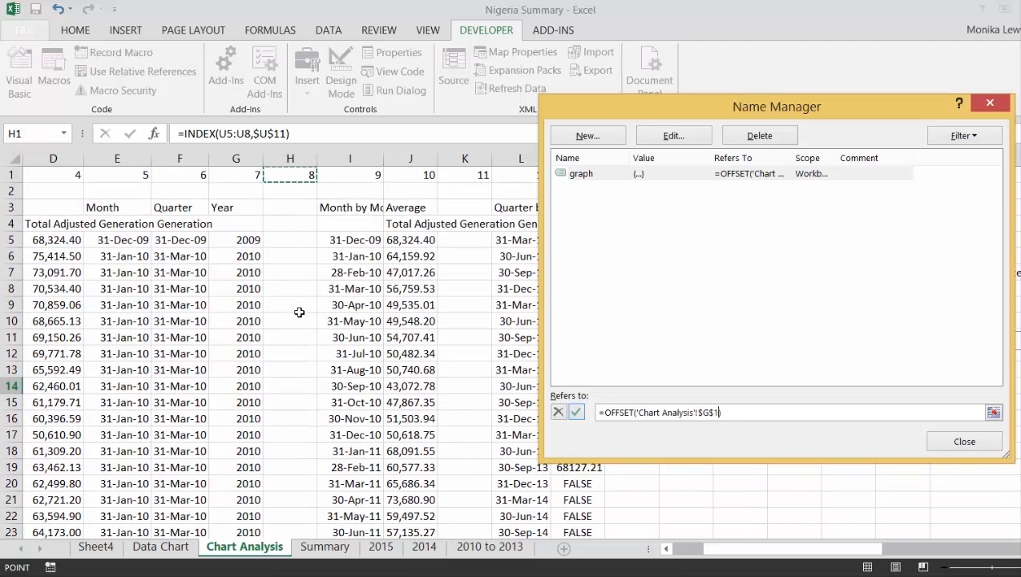
{"action": "key", "text": "Left"}
{"action": "key", "text": "Left"}
{"action": "key", "text": "Left"}
{"action": "key", "text": "Left"}
{"action": "key", "text": "Left"}
{"action": "key", "text": "Left"}
{"action": "key", "text": "Left"}
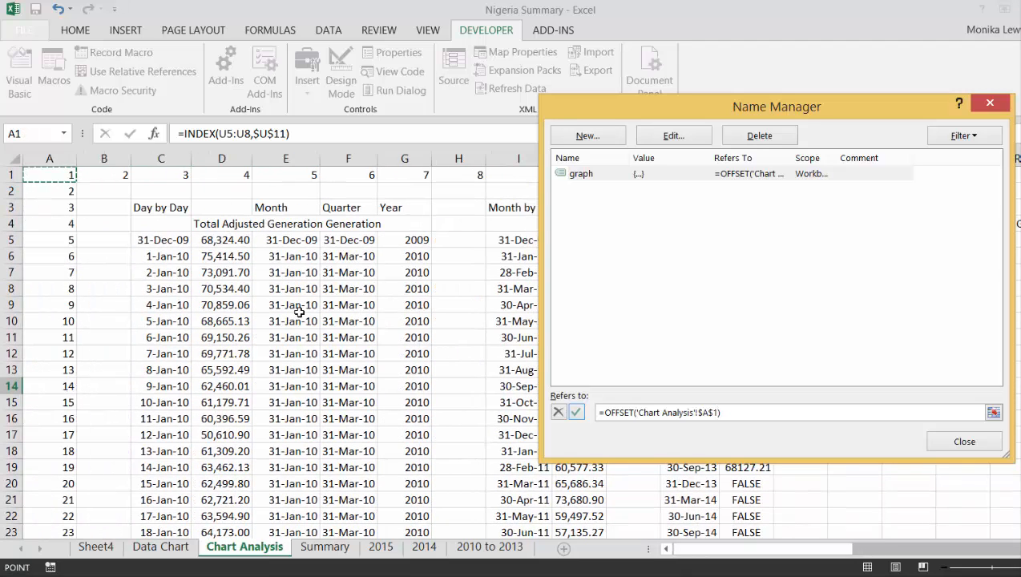
{"action": "type", "text": ","}
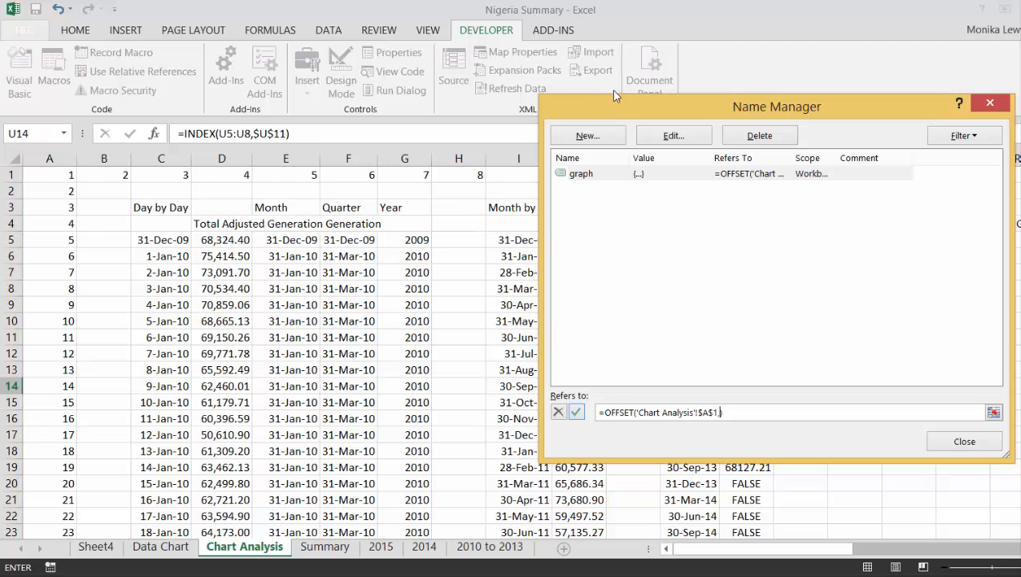
Add 'Chart Analysis'!$U$14 as the rows argument of graph's OFFSET formula.
{"action": "left_click_drag", "start_coordinate": [621, 105], "coordinate": [273, 163]}
{"action": "left_click", "coordinate": [839, 273]}
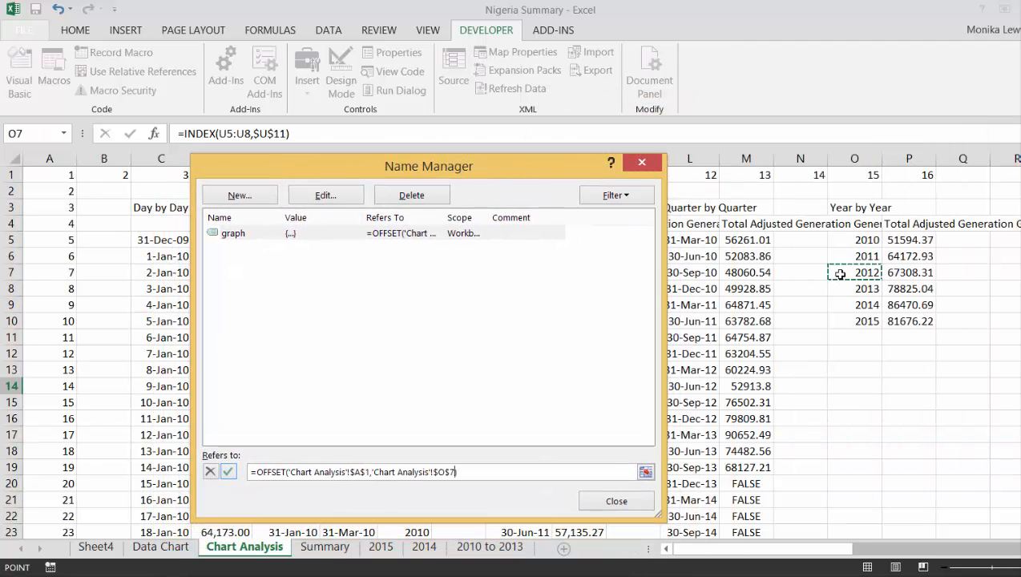
{"action": "key", "text": "Right"}
{"action": "key", "text": "Right"}
{"action": "key", "text": "Right"}
{"action": "key", "text": "Right"}
{"action": "key", "text": "Right"}
{"action": "key", "text": "Right"}
{"action": "key", "text": "Right"}
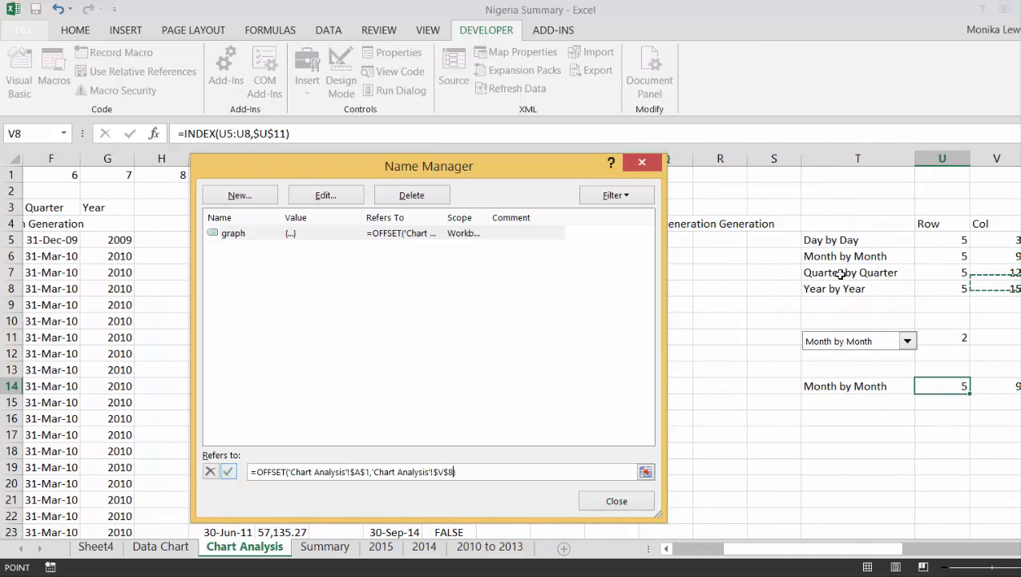
{"action": "key", "text": "Down"}
{"action": "key", "text": "Down"}
{"action": "key", "text": "Down"}
{"action": "key", "text": "Down"}
{"action": "key", "text": "Down"}
{"action": "key", "text": "Down"}
{"action": "key", "text": "Down"}
{"action": "key", "text": "Left"}
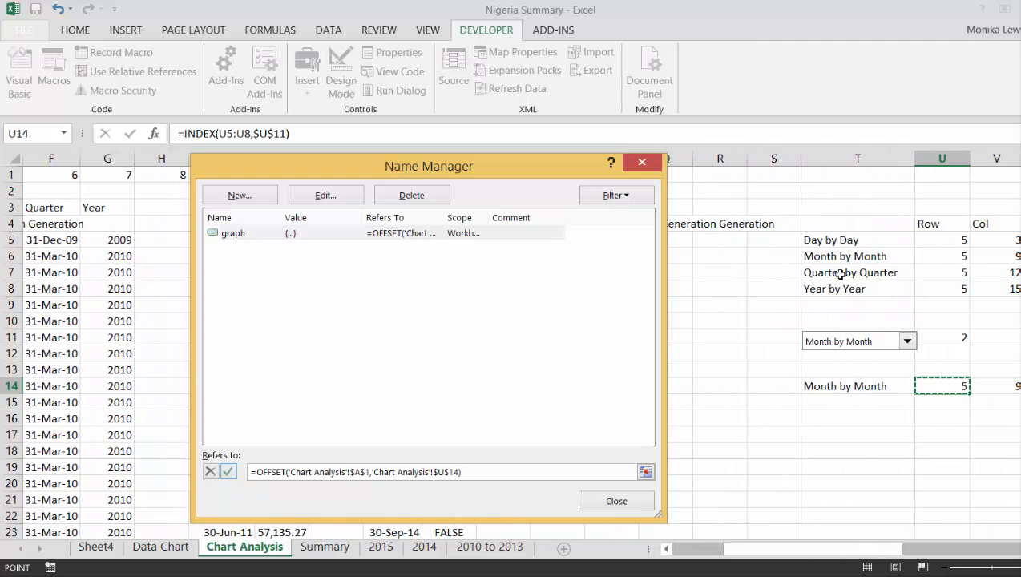
{"action": "type", "text": ","}
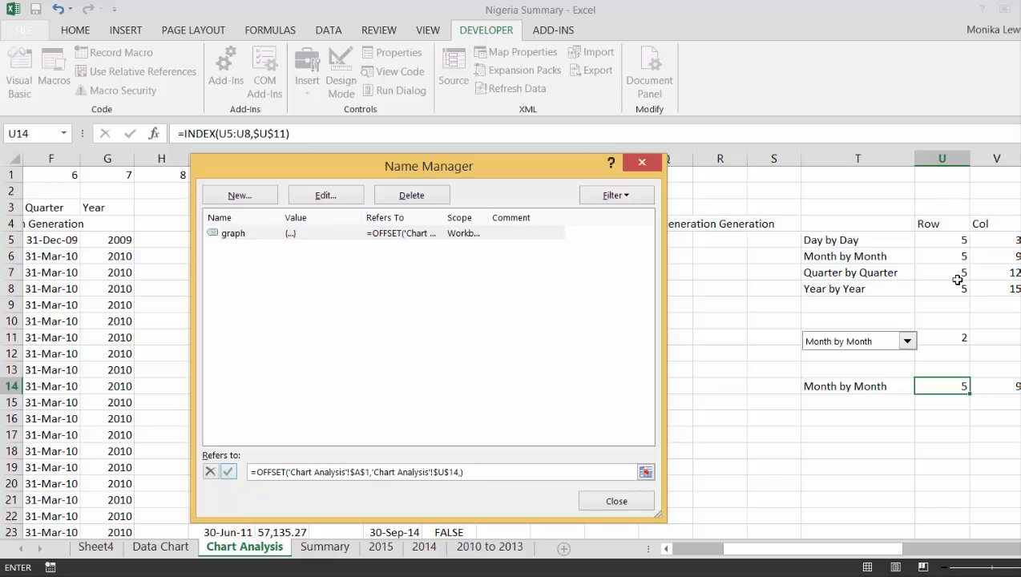
Add 'Chart Analysis'!$V$14 as the columns argument and 'Chart Analysis'!$W$14 as the height in graph's OFFSET formula.
{"action": "left_click", "coordinate": [1006, 383]}
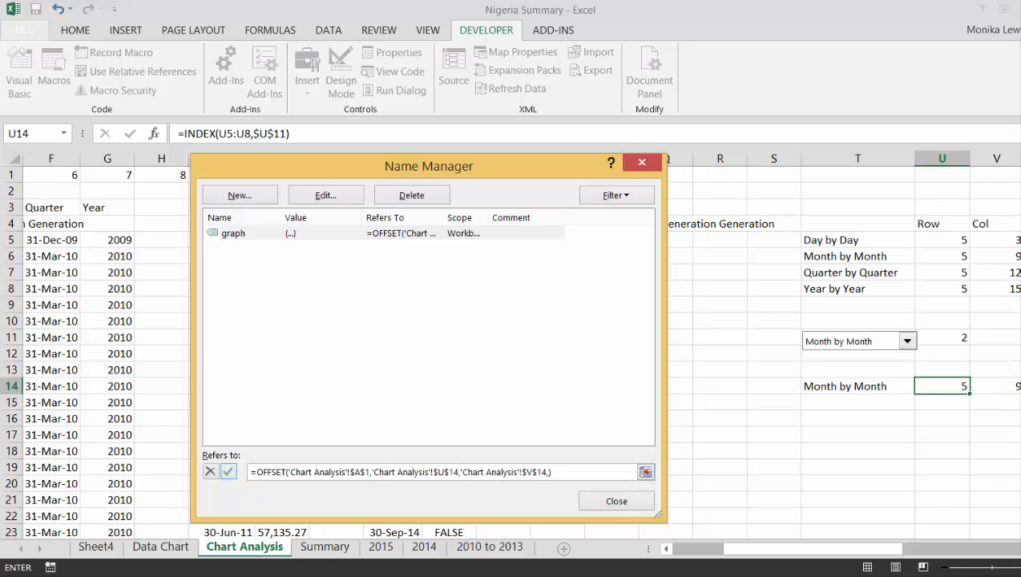
{"action": "left_click", "coordinate": [1020, 387]}
{"action": "type", "text": ","}
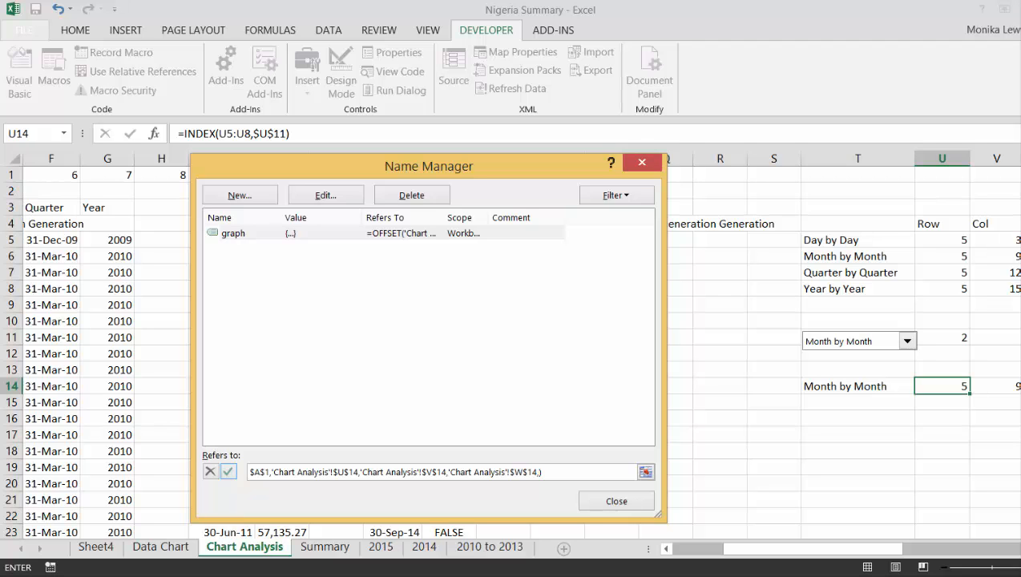
Add cell X14 as the width of graph's OFFSET formula, accept the definition and close the Name Manager.
{"action": "left_click", "coordinate": [1020, 403]}
{"action": "key", "text": "Right"}
{"action": "key", "text": "Up"}
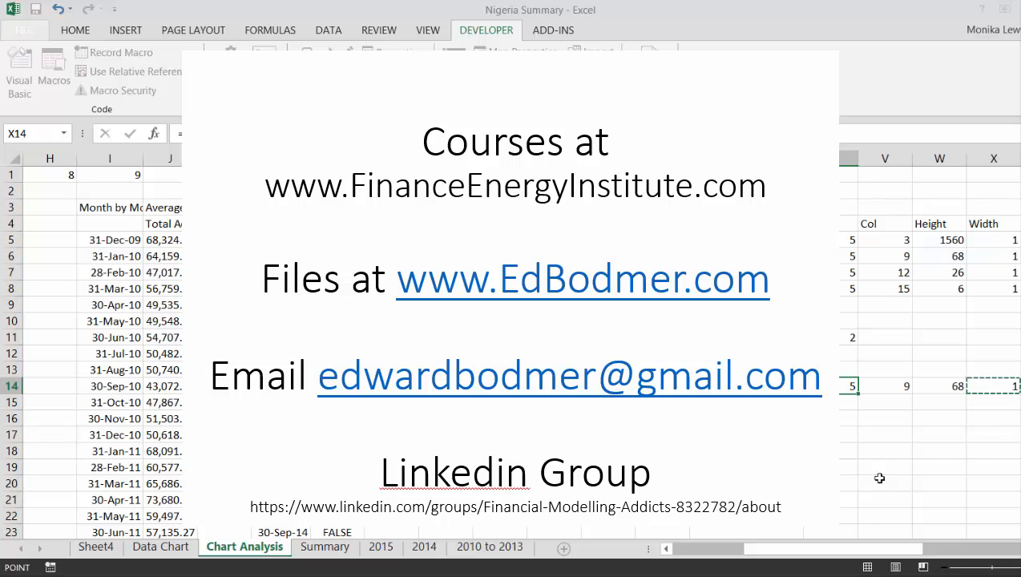
{"action": "key", "text": "Return"}
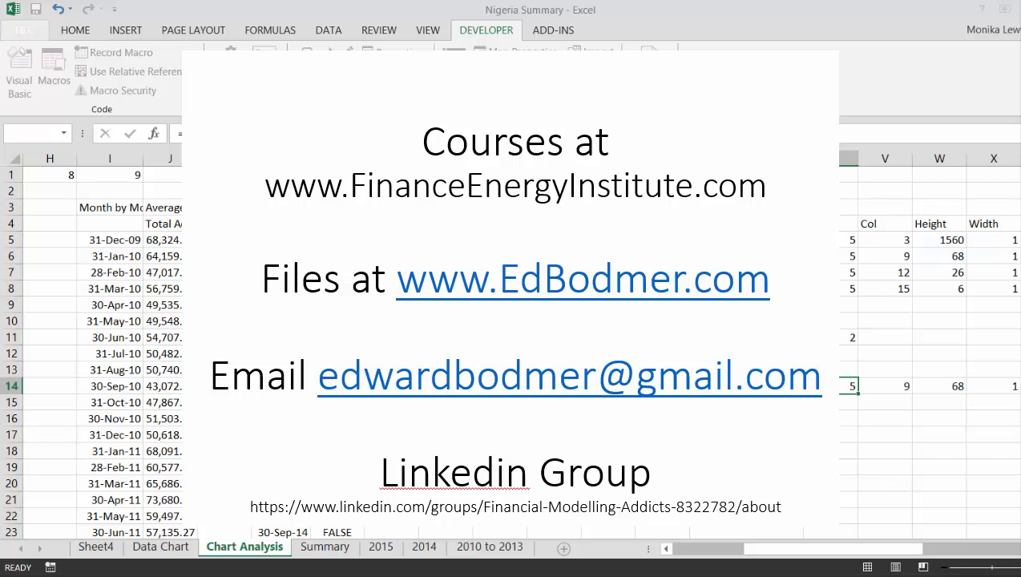
{"action": "key", "text": "Escape"}
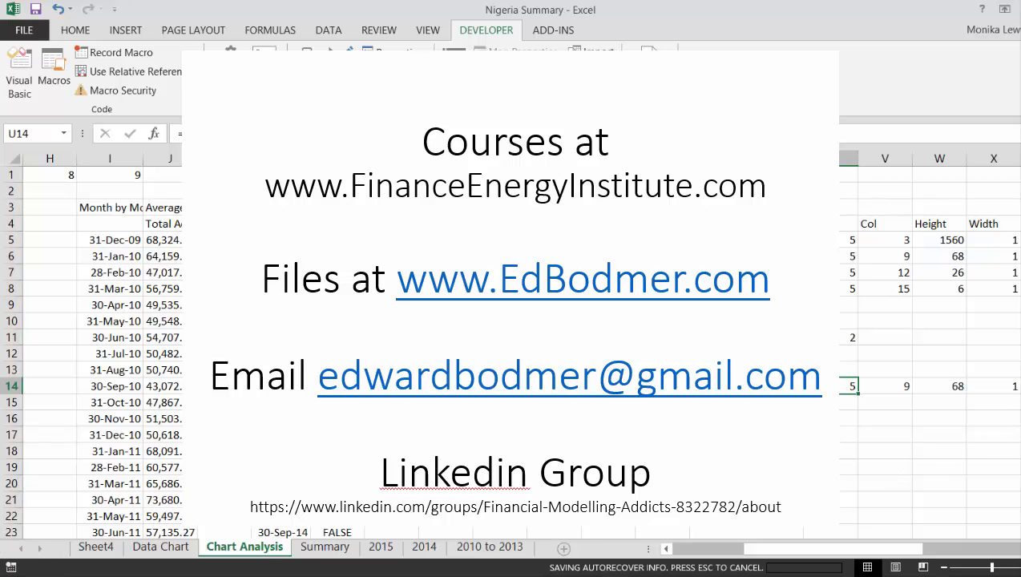
Examine the chart on the Data Chart sheet with the monthly period selected, and return to Chart Analysis.
{"action": "left_click", "coordinate": [429, 361]}
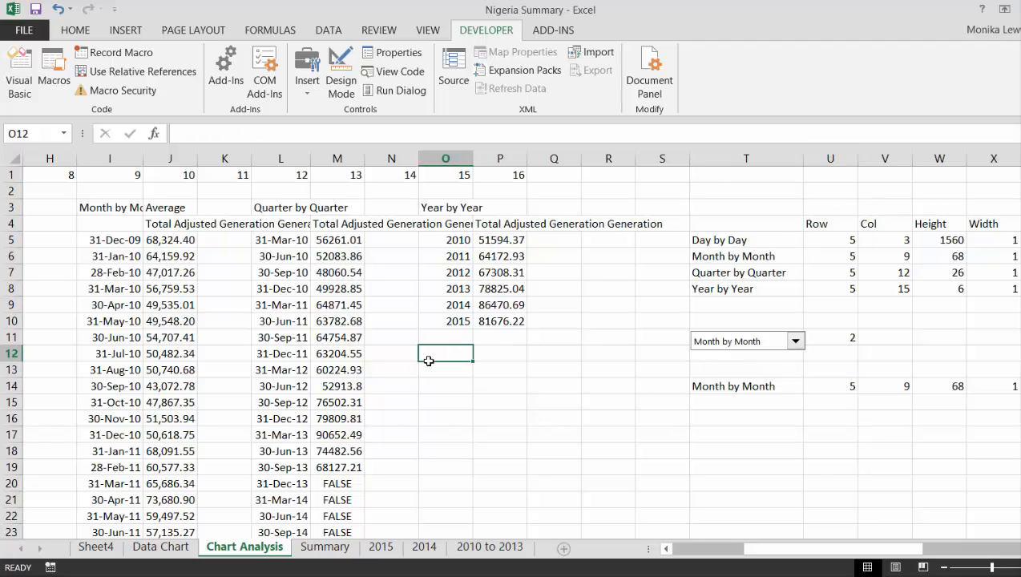
{"action": "key", "text": "ctrl+Page_Up"}
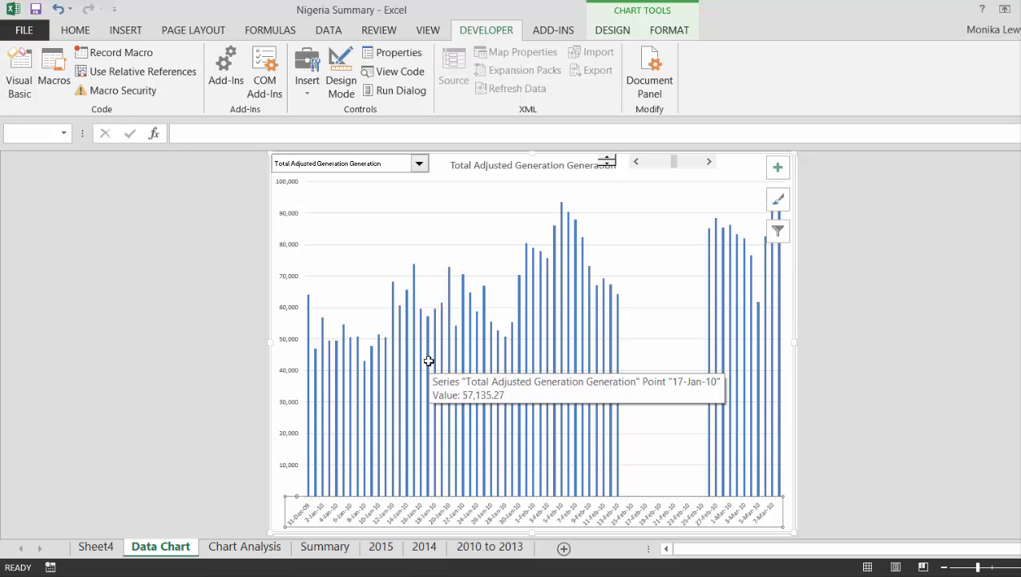
{"action": "key", "text": "ctrl+Page_Down"}
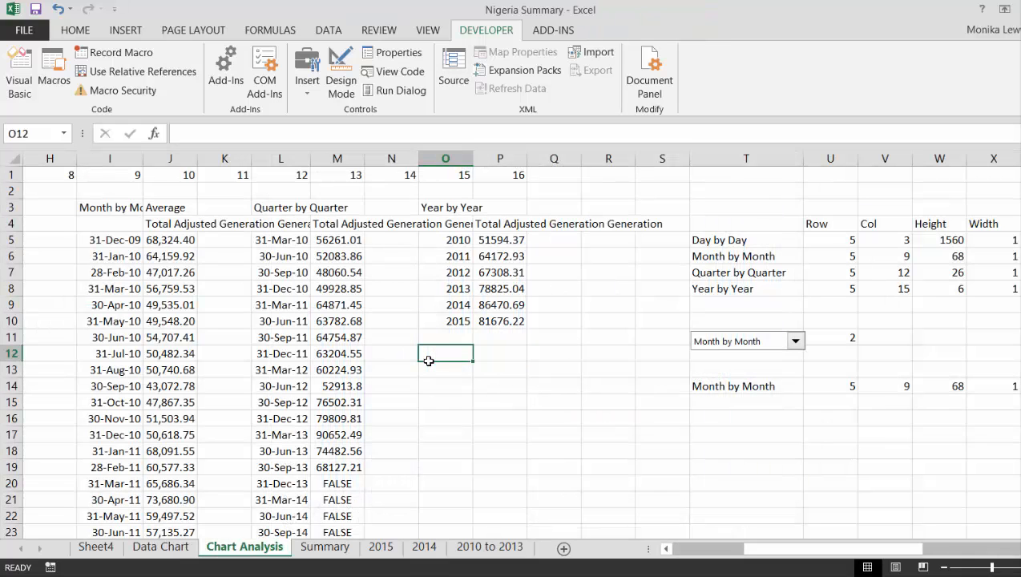
Set the period combo box to Day by Day and check the chart on the Data Chart sheet.
{"action": "key", "text": "Right"}
{"action": "key", "text": "Right"}
{"action": "key", "text": "Right"}
{"action": "key", "text": "Right"}
{"action": "key", "text": "Right"}
{"action": "key", "text": "Right"}
{"action": "key", "text": "Right"}
{"action": "key", "text": "Right"}
{"action": "key", "text": "Right"}
{"action": "key", "text": "Right"}
{"action": "key", "text": "Right"}
{"action": "key", "text": "Right"}
{"action": "key", "text": "Right"}
{"action": "key", "text": "Right"}
{"action": "key", "text": "Right"}
{"action": "key", "text": "Right"}
{"action": "key", "text": "Right"}
{"action": "key", "text": "Right"}
{"action": "key", "text": "Right"}
{"action": "key", "text": "Right"}
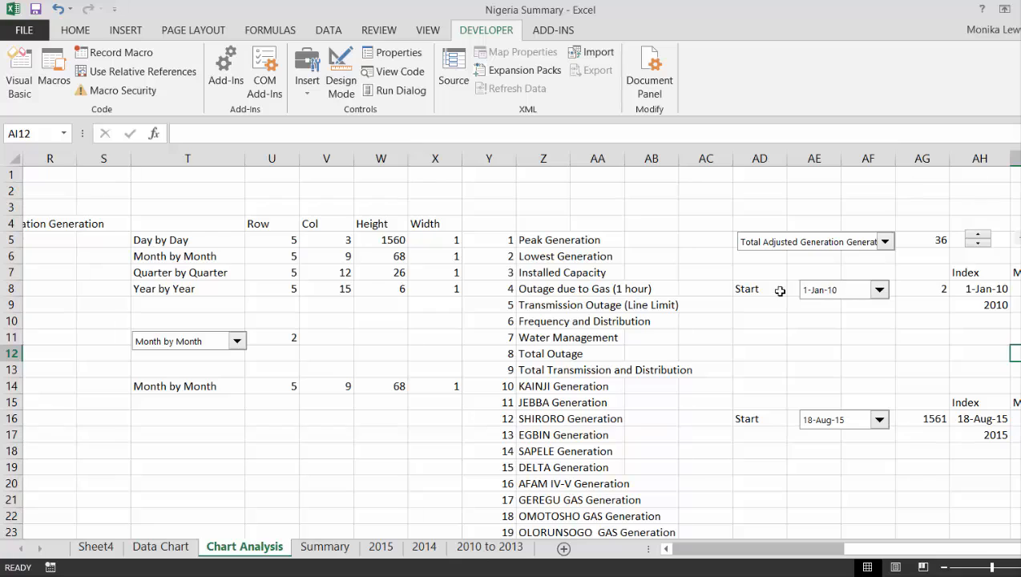
{"action": "left_click", "coordinate": [237, 342]}
{"action": "left_click", "coordinate": [223, 363]}
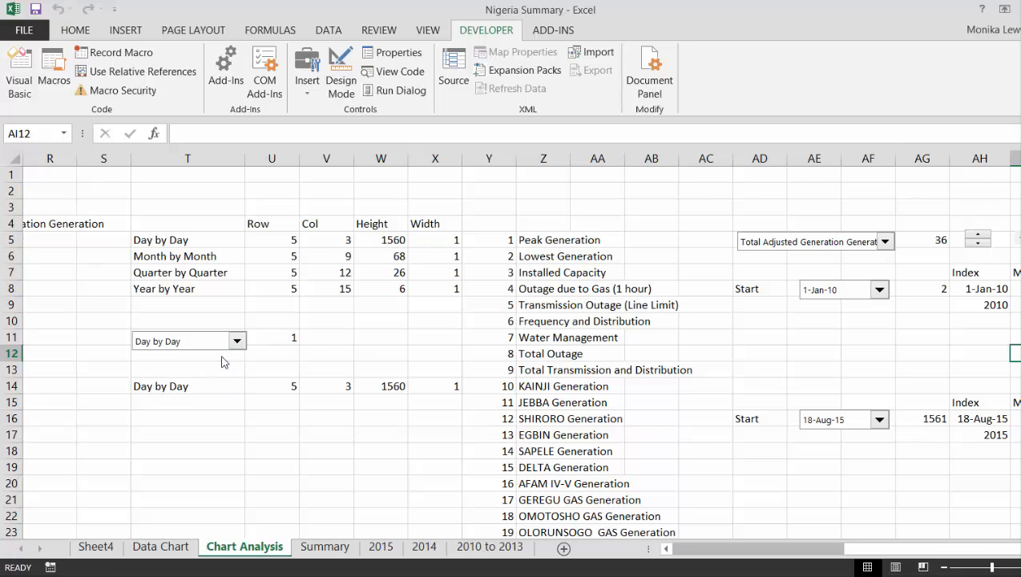
{"action": "key", "text": "ctrl+Page_Up"}
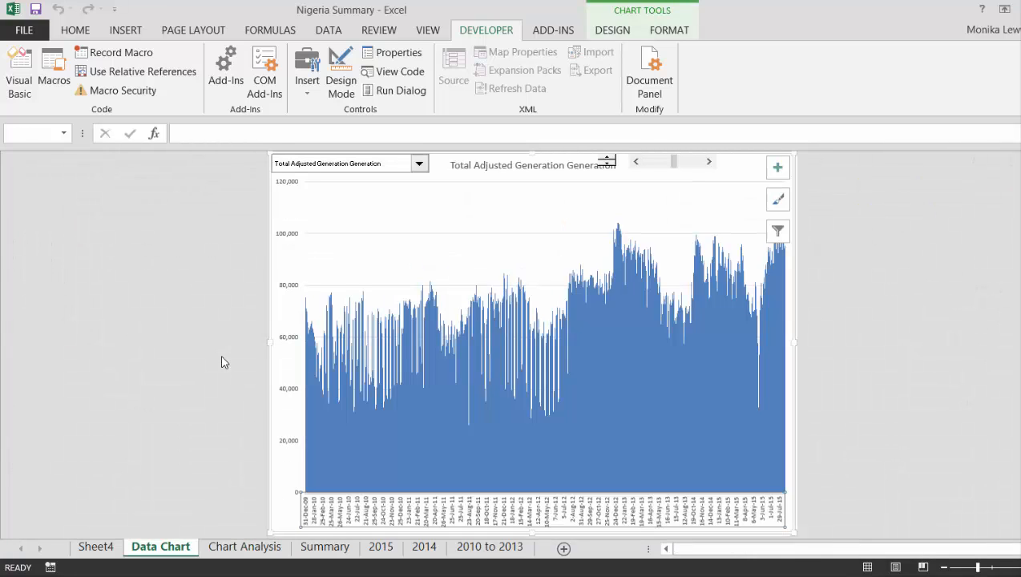
{"action": "key", "text": "ctrl+Page_Down"}
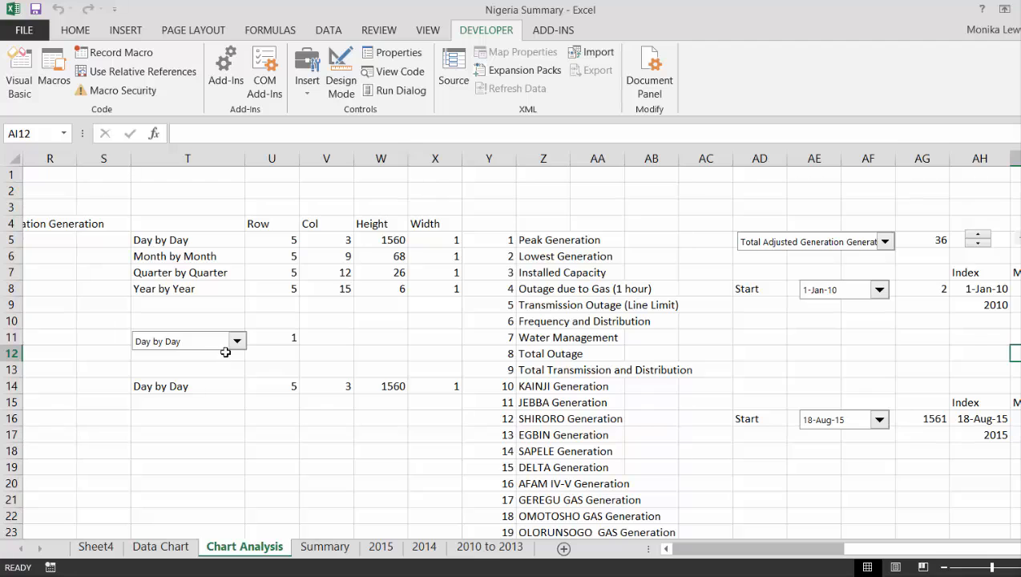
Set the period combo box to Year by Year, check the chart on the Data Chart sheet and return to Chart Analysis.
{"action": "left_click", "coordinate": [236, 344]}
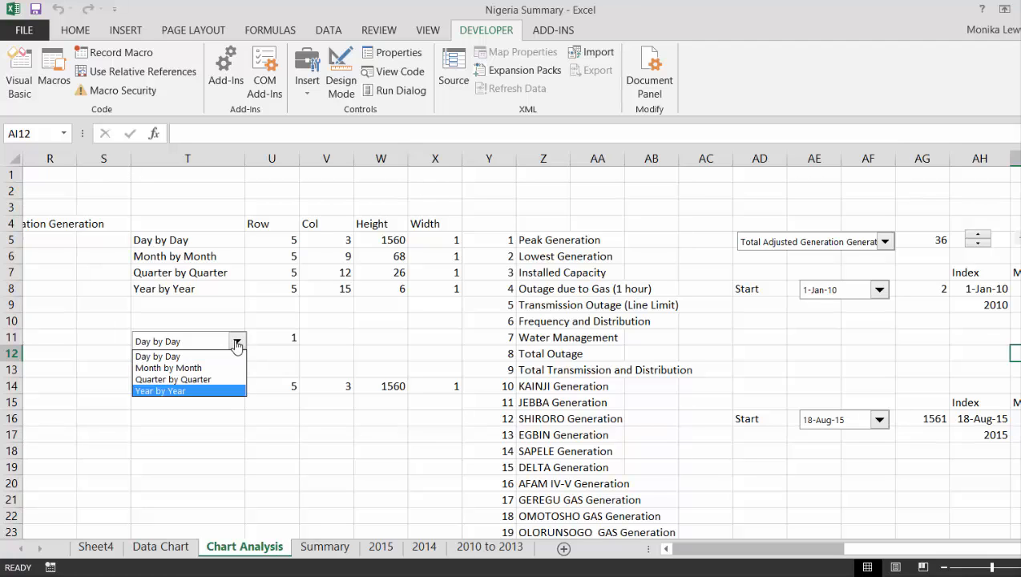
{"action": "left_click", "coordinate": [216, 390]}
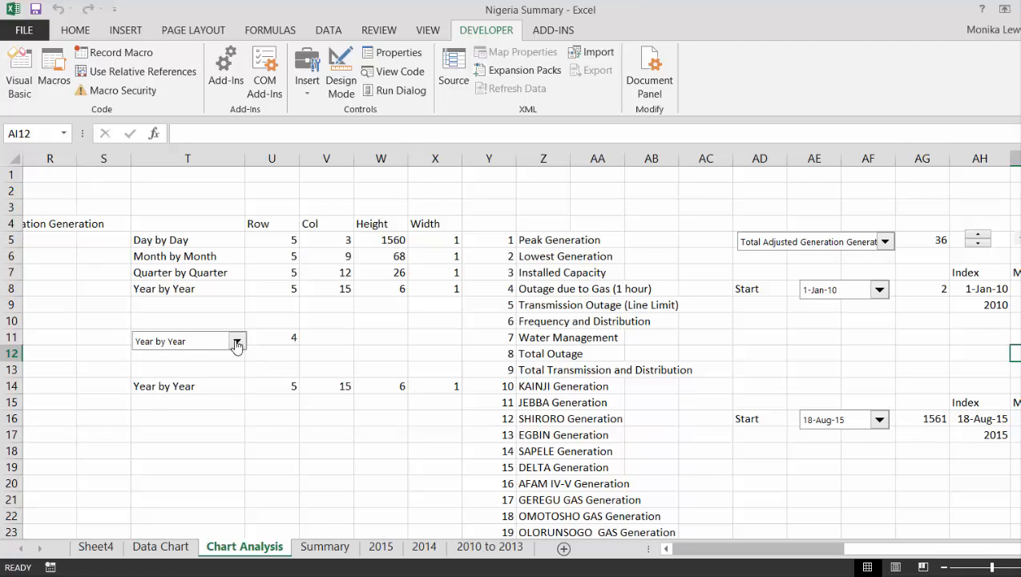
{"action": "key", "text": "ctrl+Page_Up"}
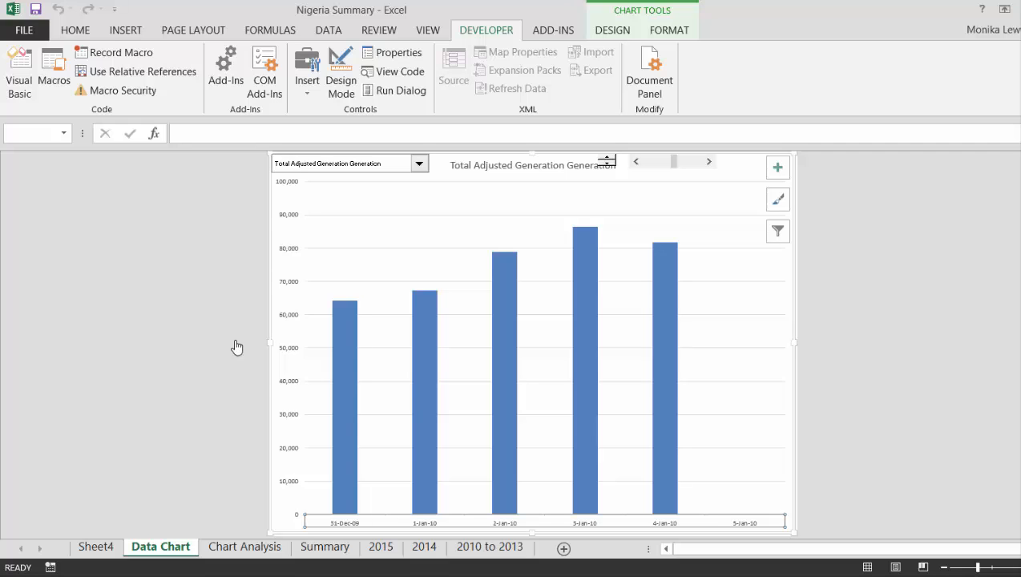
{"action": "key", "text": "ctrl+Page_Down"}
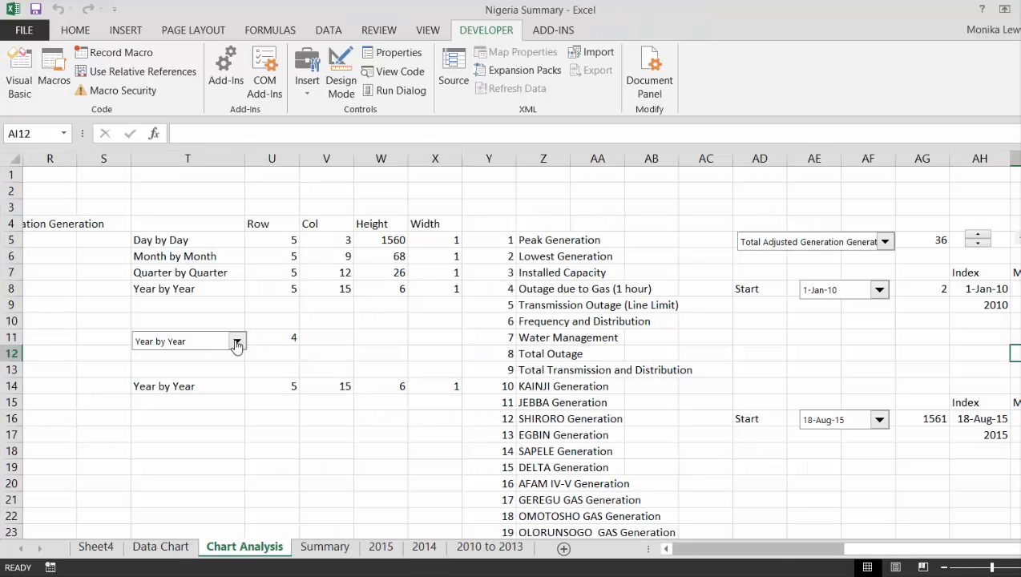
Set the period combo box to Quarter by Quarter, check the chart on the Data Chart sheet and return to Chart Analysis.
{"action": "left_click", "coordinate": [238, 342]}
{"action": "key", "text": "Up"}
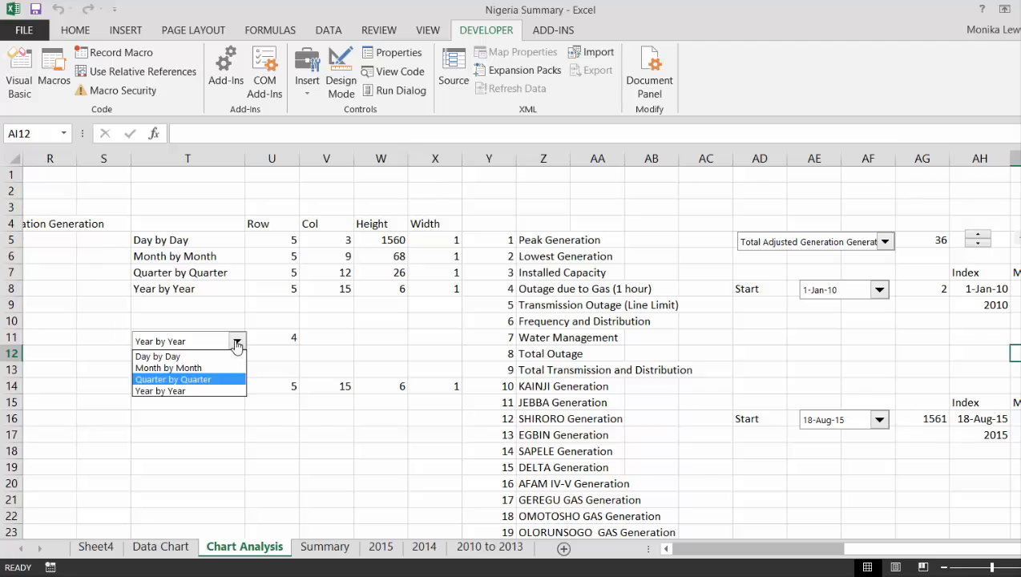
{"action": "key", "text": "Return"}
{"action": "key", "text": "ctrl+Page_Up"}
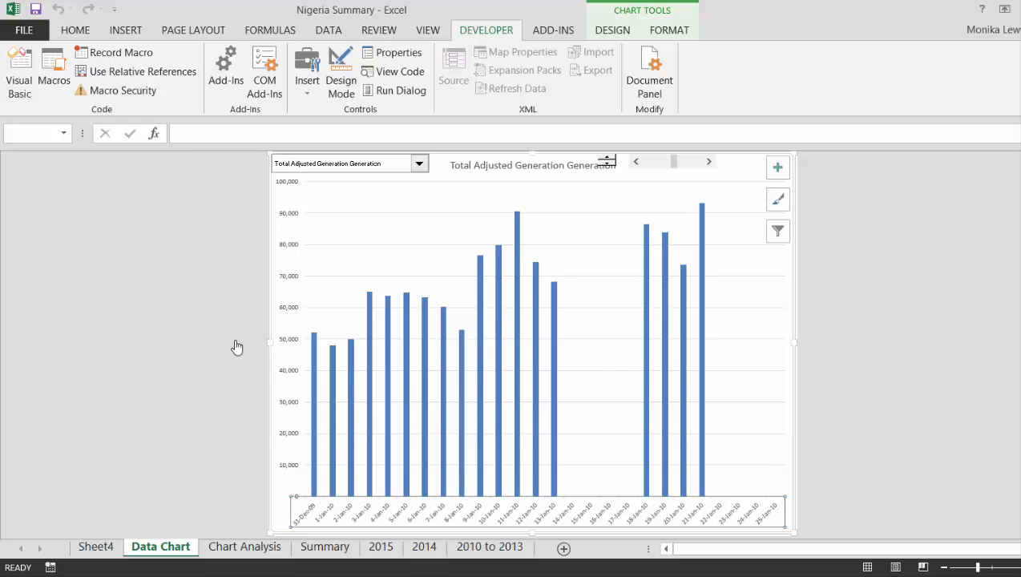
{"action": "key", "text": "ctrl+Page_Down"}
Set the period combo box to Month by Month, check the chart on the Data Chart sheet and return to Chart Analysis.
{"action": "left_click", "coordinate": [237, 343]}
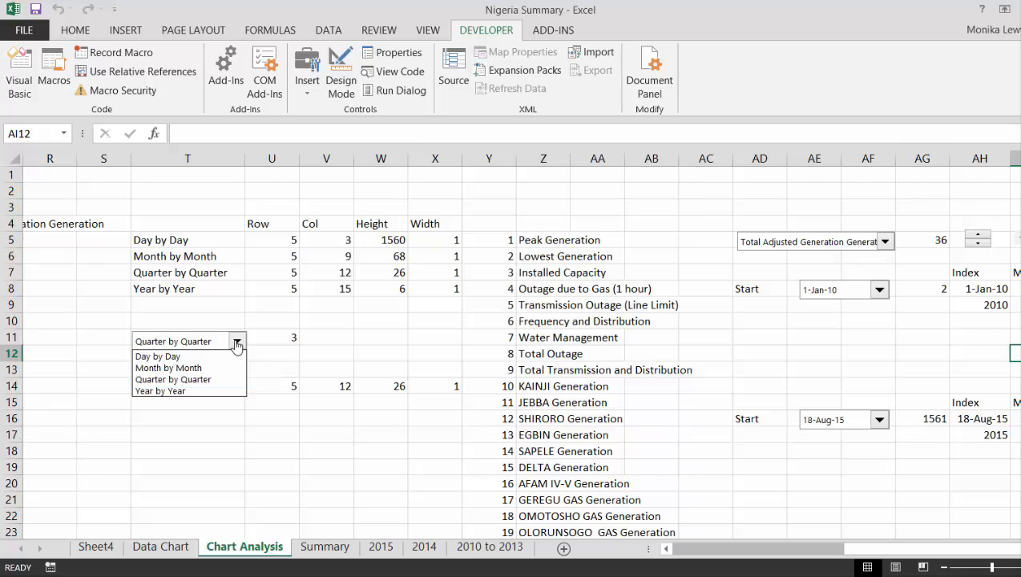
{"action": "key", "text": "Up"}
{"action": "key", "text": "Return"}
{"action": "key", "text": "ctrl+Page_Up"}
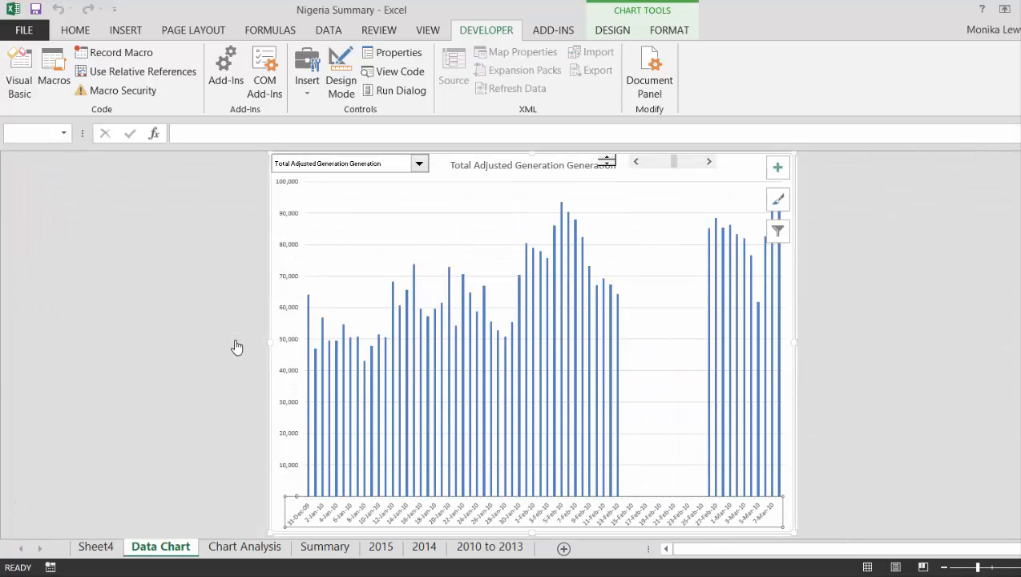
{"action": "key", "text": "ctrl+Page_Down"}
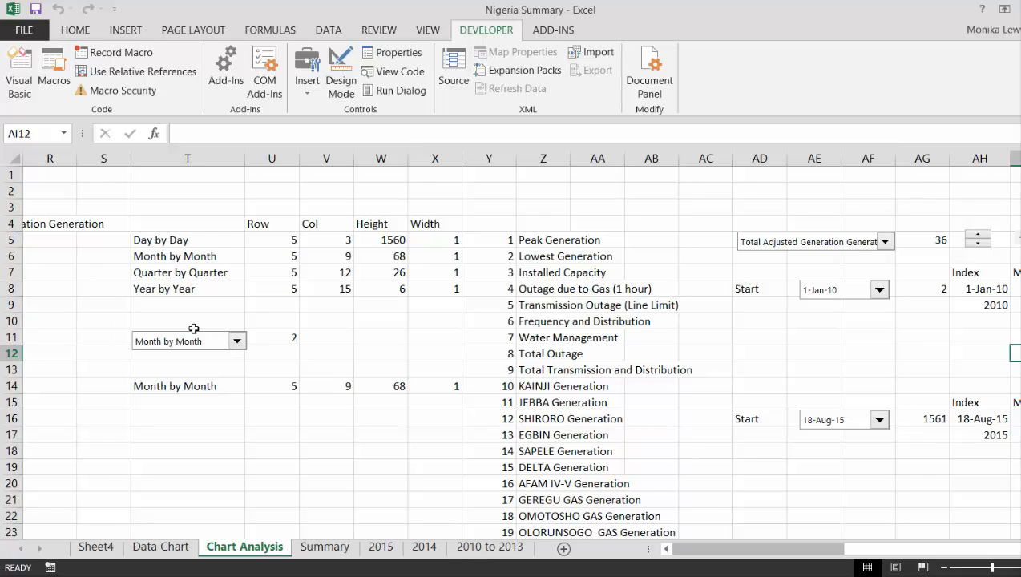
Copy the period combo box onto the Data Chart sheet, place it below the measure dropdown, and return to Chart Analysis.
{"action": "right_click", "coordinate": [205, 342]}
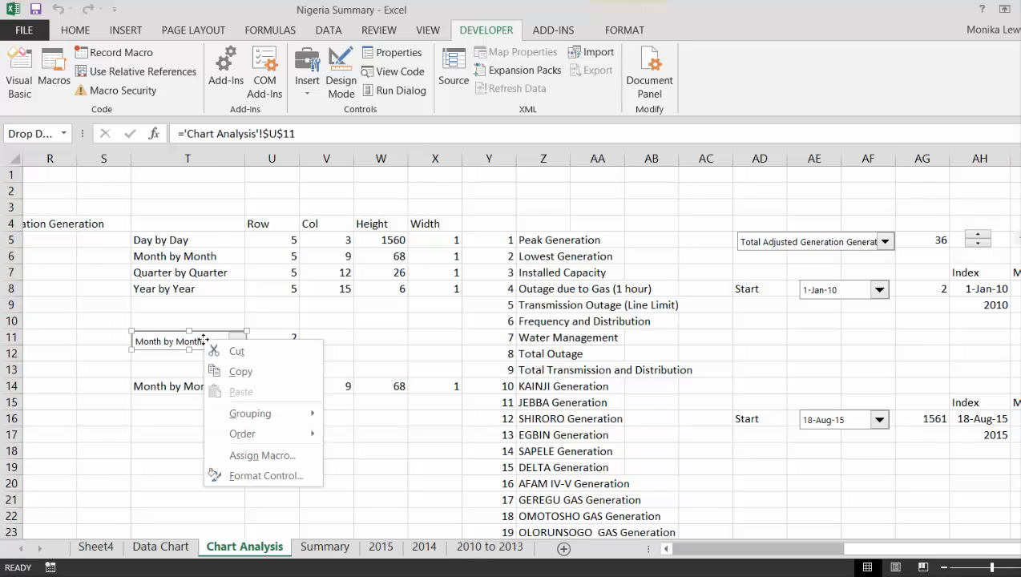
{"action": "left_click", "coordinate": [237, 372]}
{"action": "key", "text": "ctrl+Page_Up"}
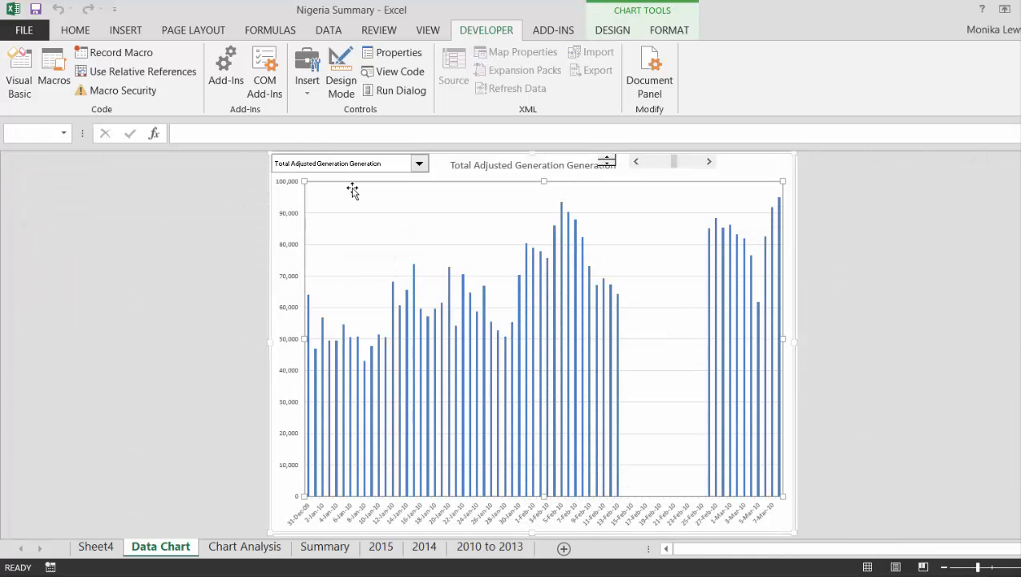
{"action": "key", "text": "ctrl+v"}
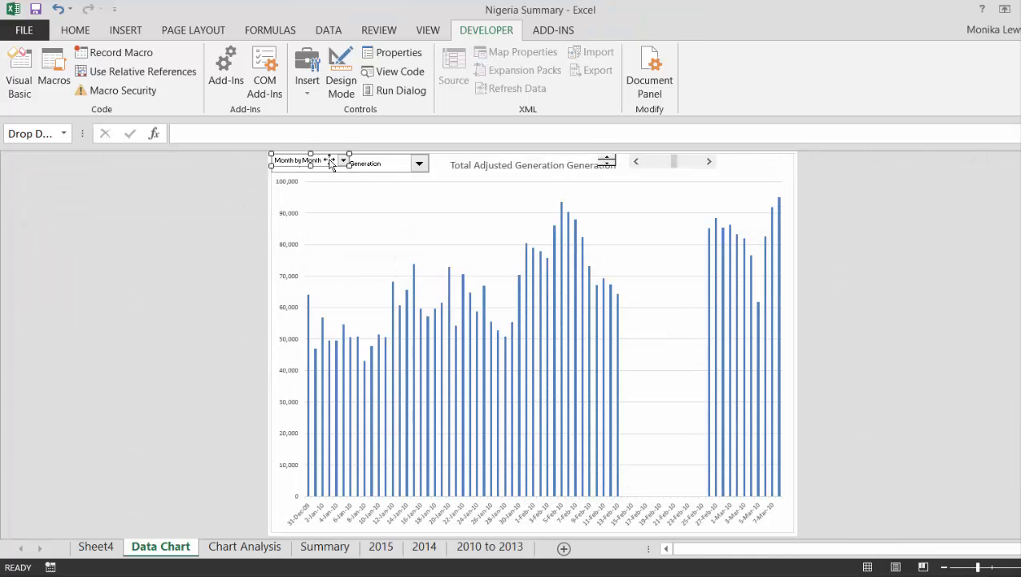
{"action": "left_click_drag", "start_coordinate": [329, 162], "coordinate": [328, 200]}
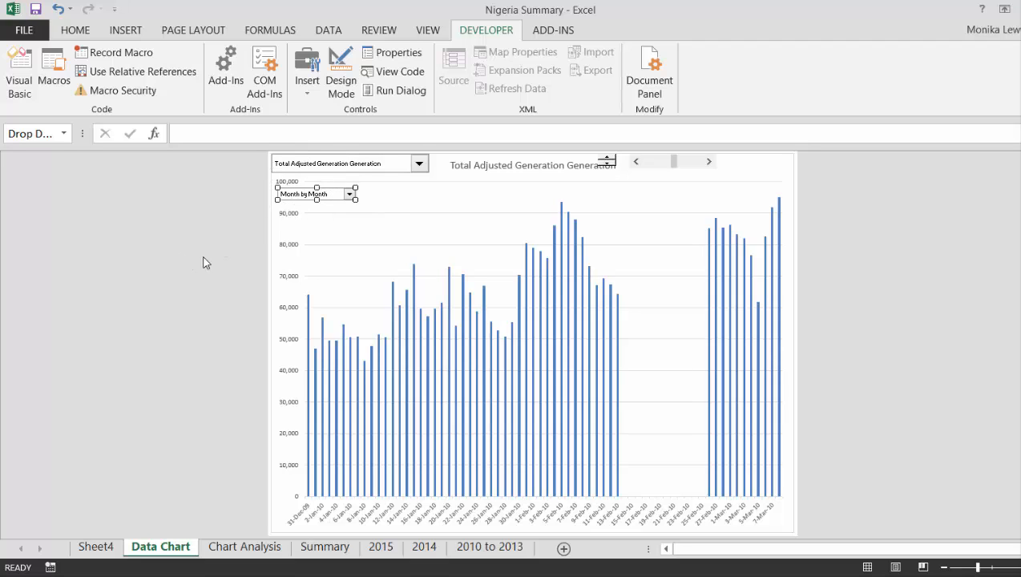
{"action": "left_click", "coordinate": [419, 233]}
{"action": "key", "text": "ctrl+Page_Down"}
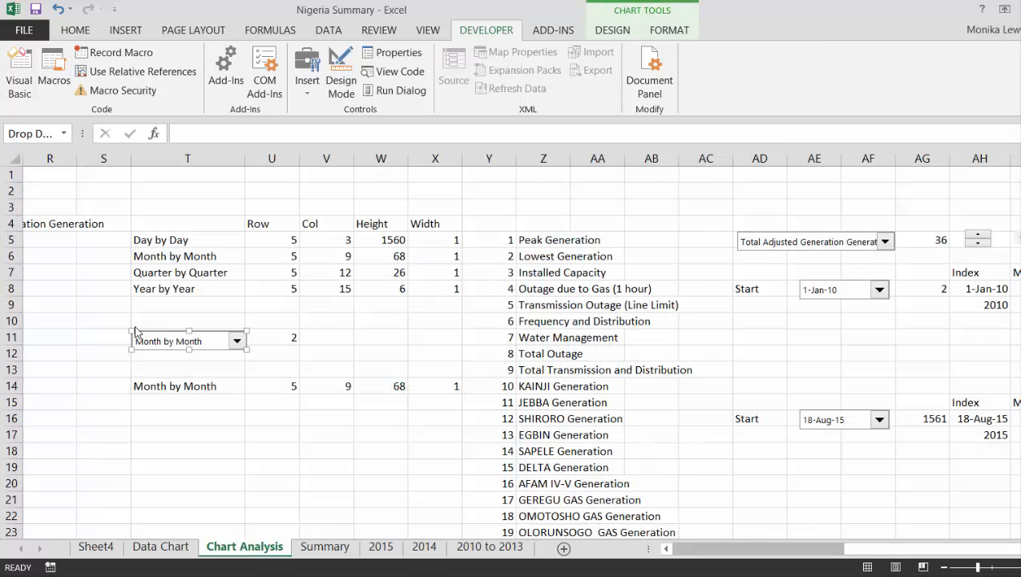
{"action": "right_click", "coordinate": [838, 290]}
{"action": "left_click", "coordinate": [872, 298]}
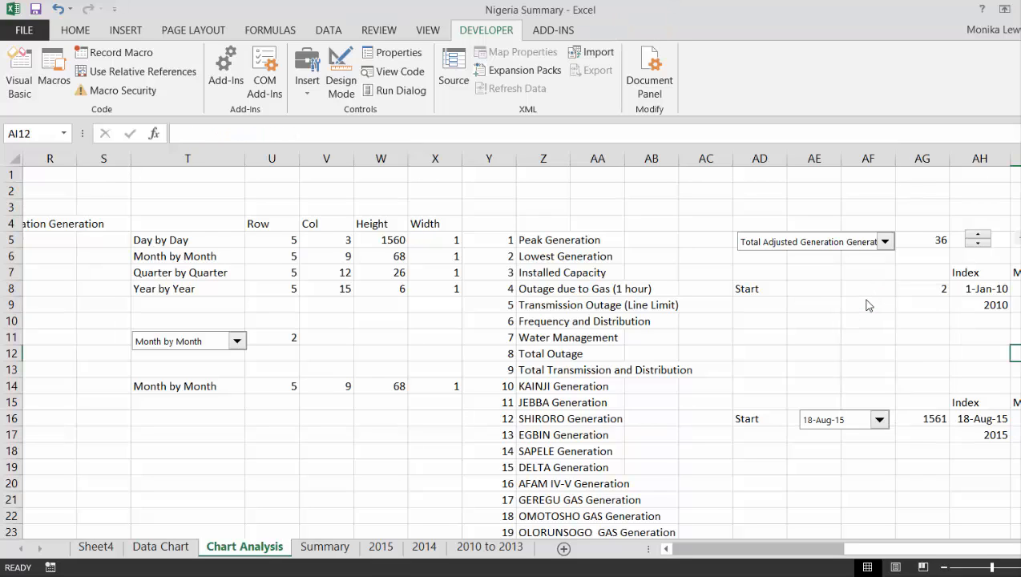
{"action": "key", "text": "ctrl+z"}
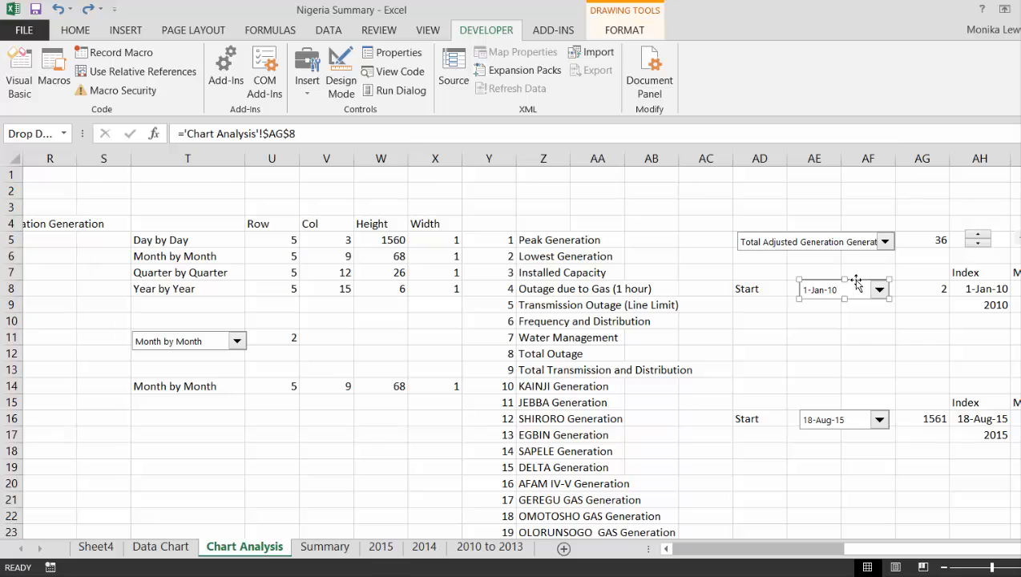
Copy the 1-Jan-10 start date combo box onto the Data Chart sheet and place it to the right of the scroll bar.
{"action": "right_click", "coordinate": [856, 289]}
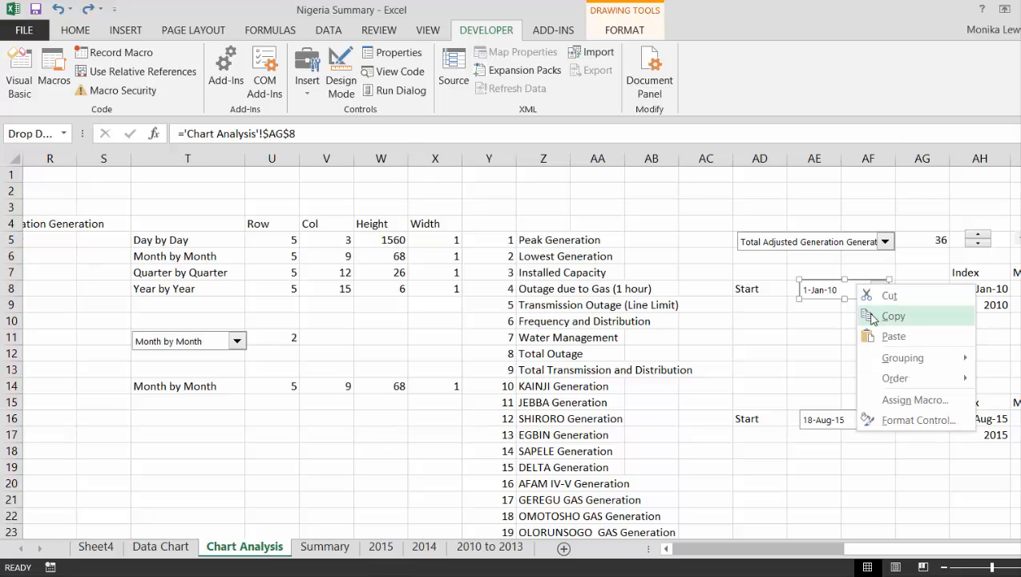
{"action": "left_click", "coordinate": [874, 315]}
{"action": "key", "text": "ctrl+Page_Up"}
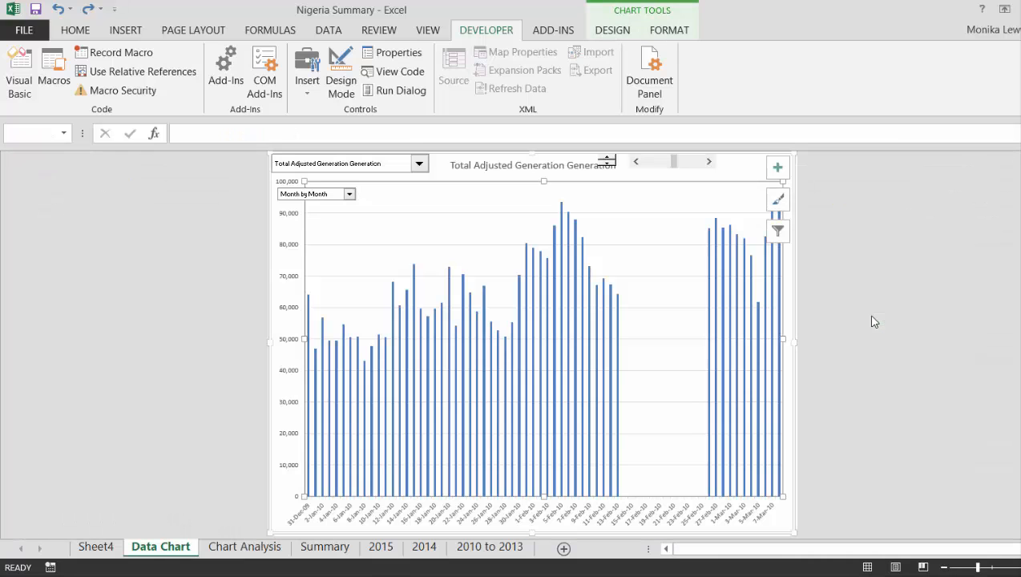
{"action": "left_click", "coordinate": [741, 174]}
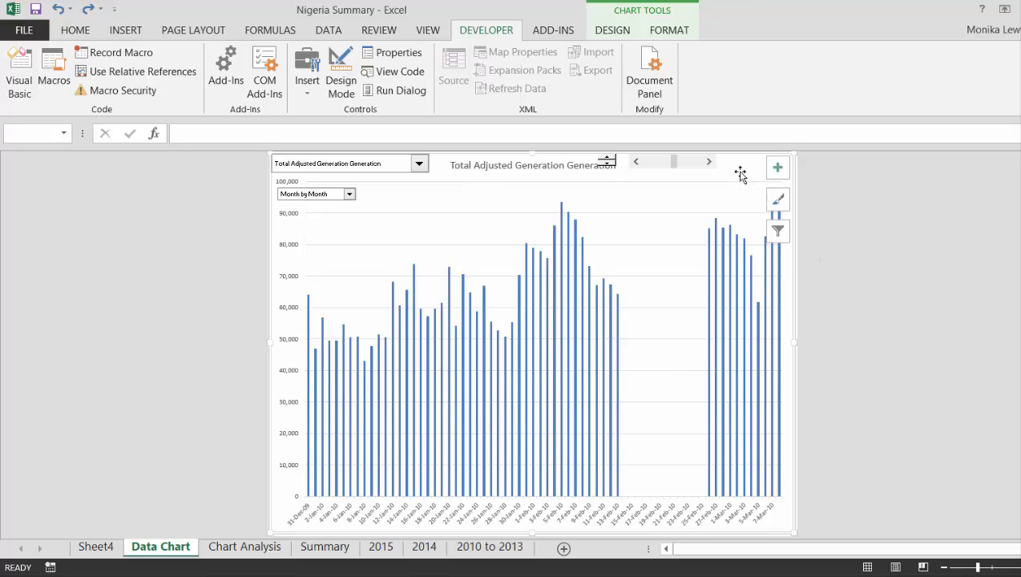
{"action": "key", "text": "ctrl+v"}
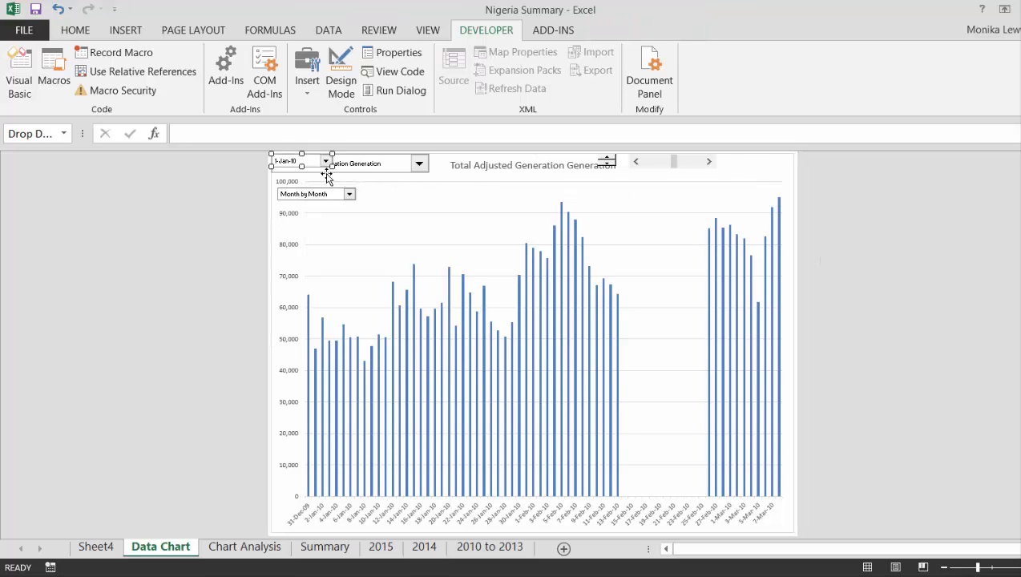
{"action": "left_click_drag", "start_coordinate": [315, 164], "coordinate": [764, 161]}
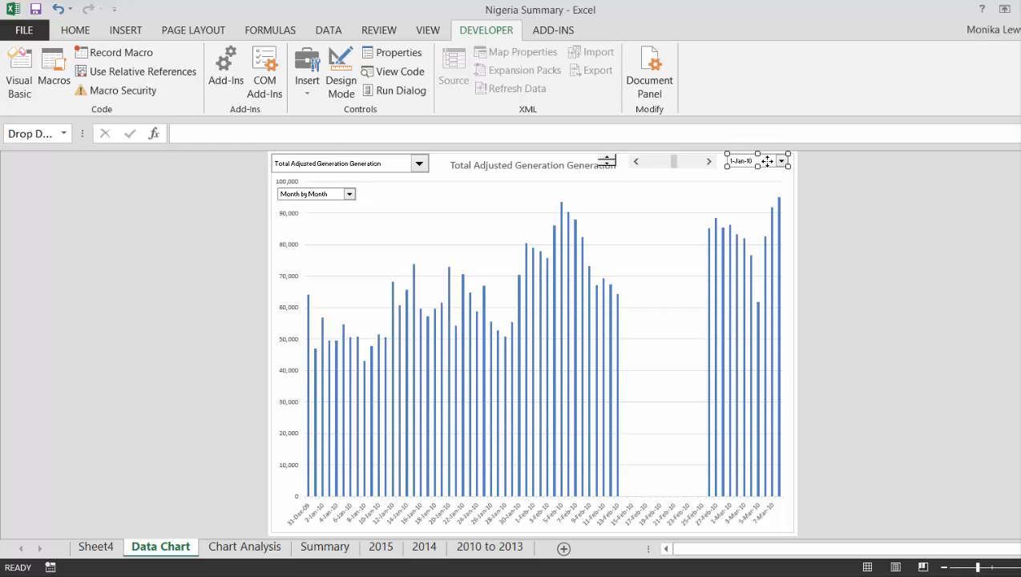
{"action": "left_click", "coordinate": [610, 219]}
Copy the 18-Aug-15 date combo box from Chart Analysis onto the Data Chart sheet, directly below the 1-Jan-10 combo box.
{"action": "key", "text": "ctrl+Page_Down"}
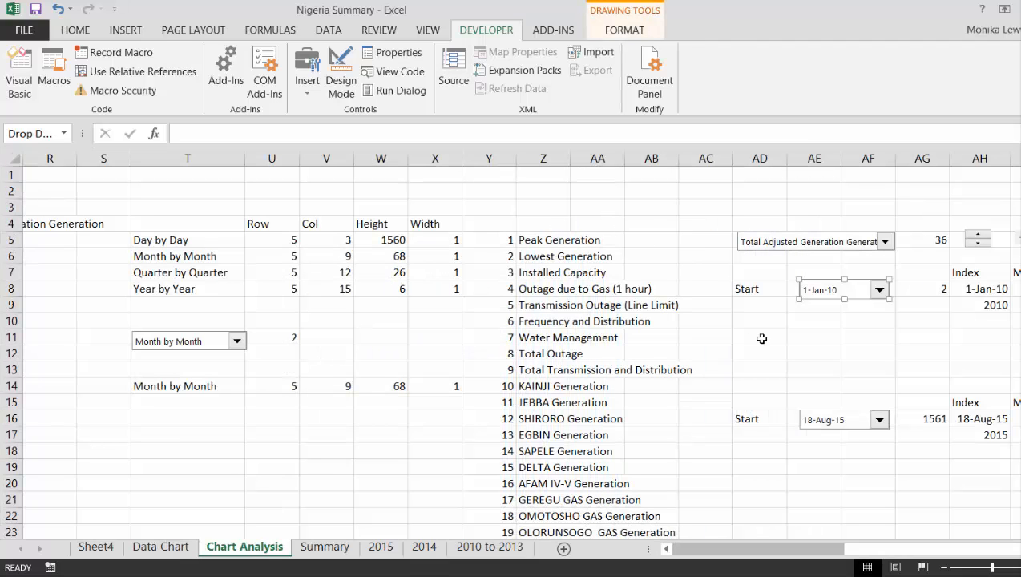
{"action": "right_click", "coordinate": [812, 431]}
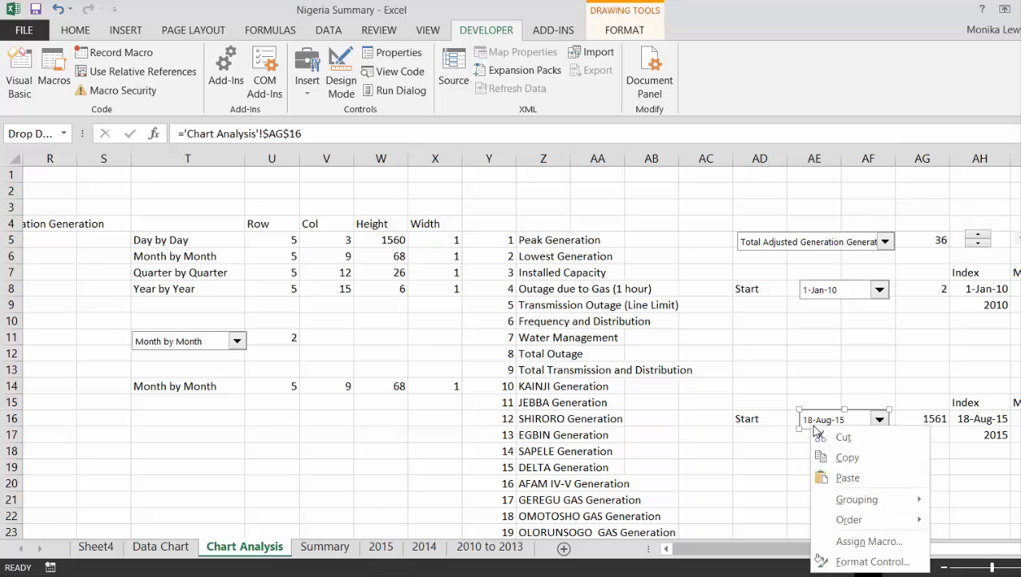
{"action": "left_click", "coordinate": [841, 458]}
{"action": "key", "text": "ctrl+Page_Up"}
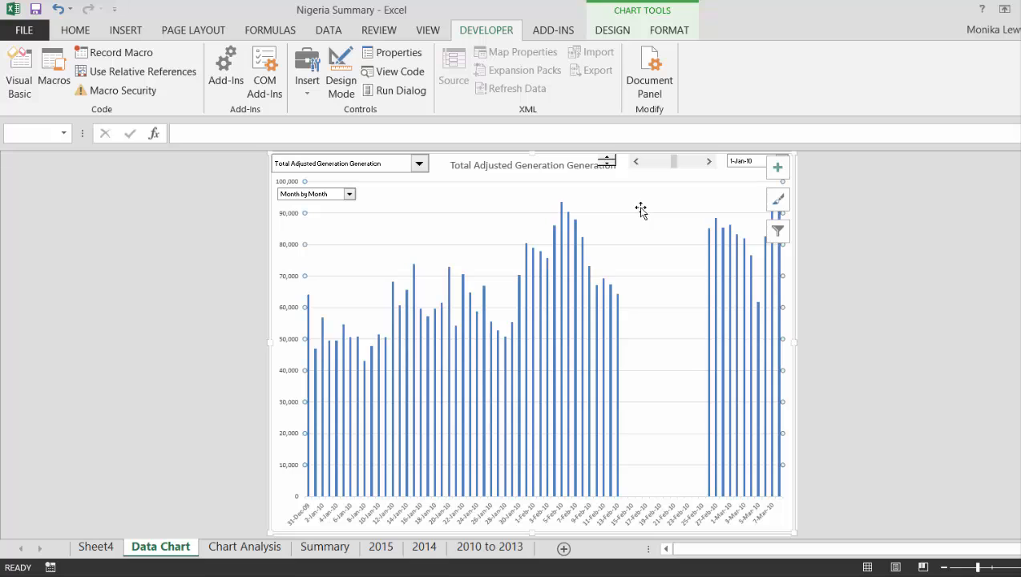
{"action": "key", "text": "ctrl+v"}
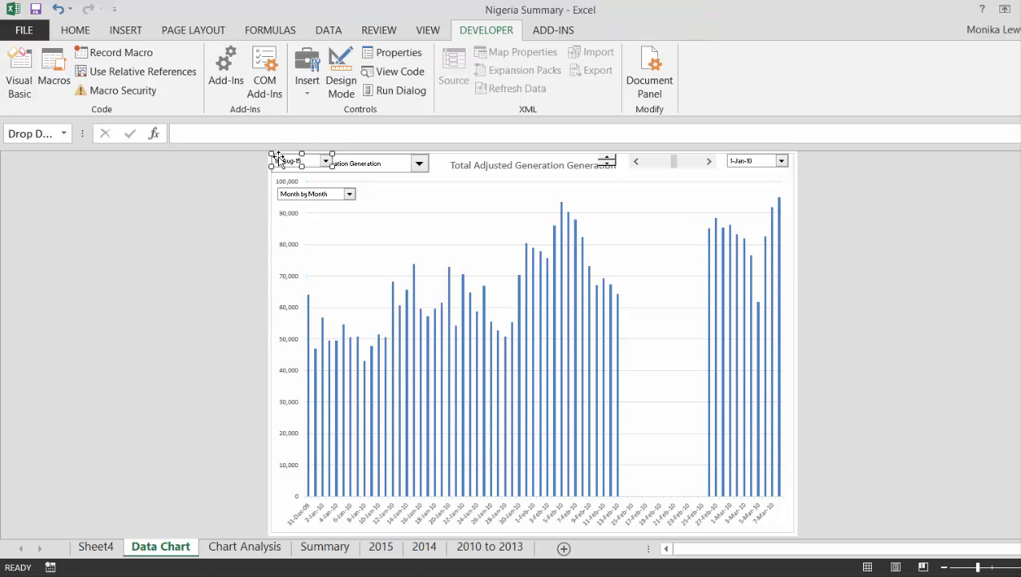
{"action": "left_click_drag", "start_coordinate": [279, 158], "coordinate": [742, 179]}
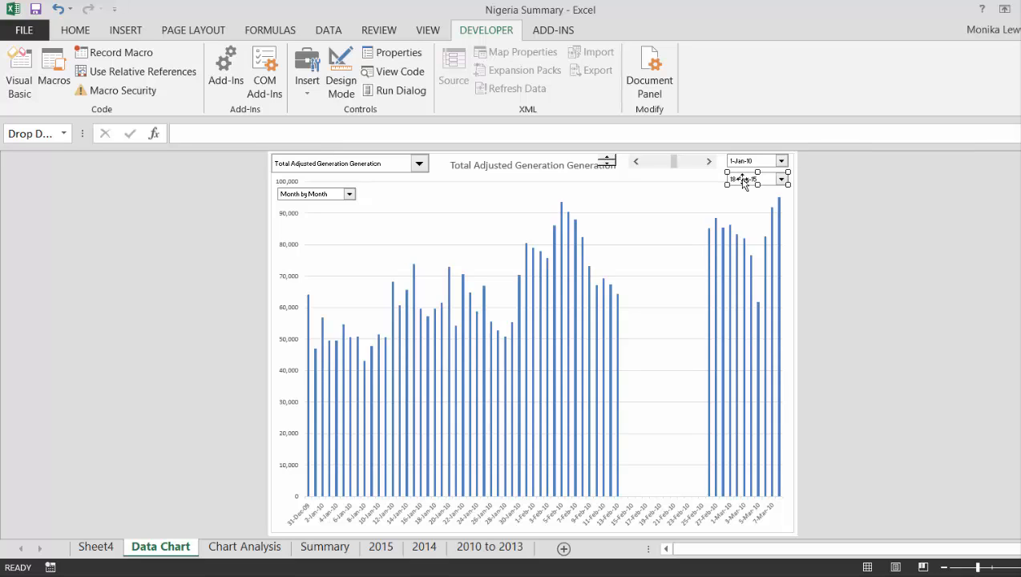
{"action": "left_click", "coordinate": [637, 221]}
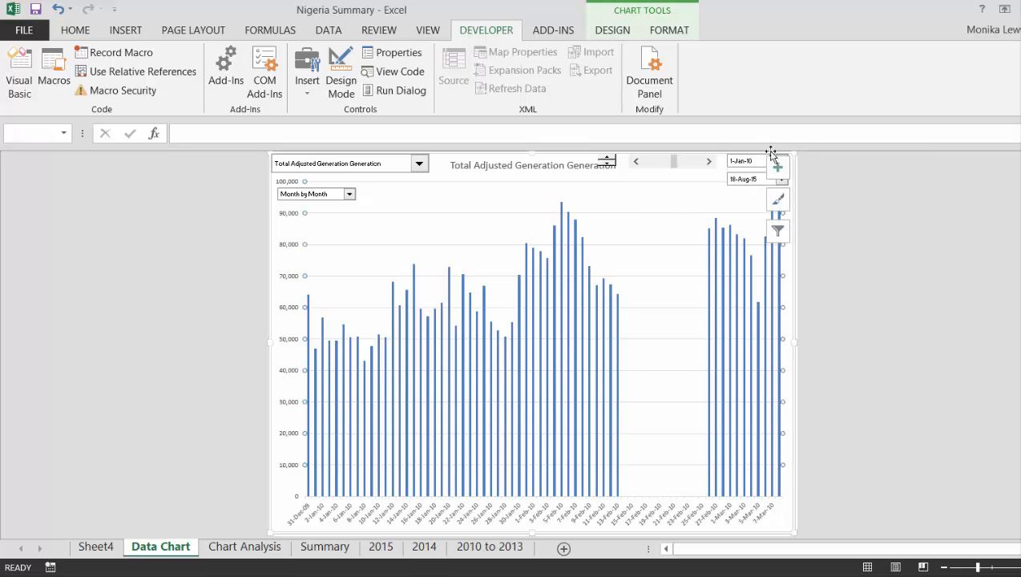
Test the start date combo box on the chart by choosing 1-Jan-10 and 6-Mar-13.
{"action": "left_click", "coordinate": [755, 167]}
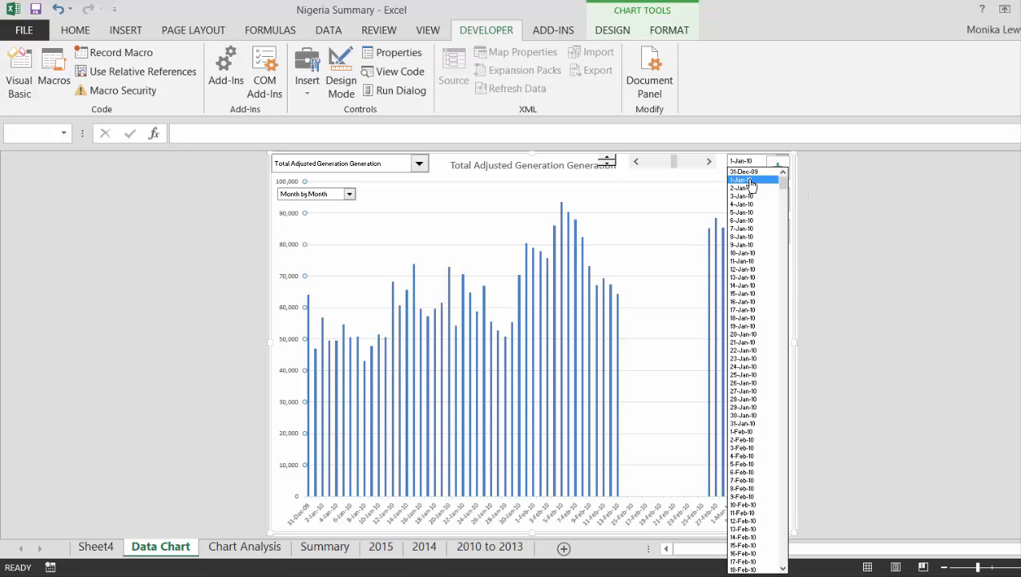
{"action": "left_click", "coordinate": [751, 181]}
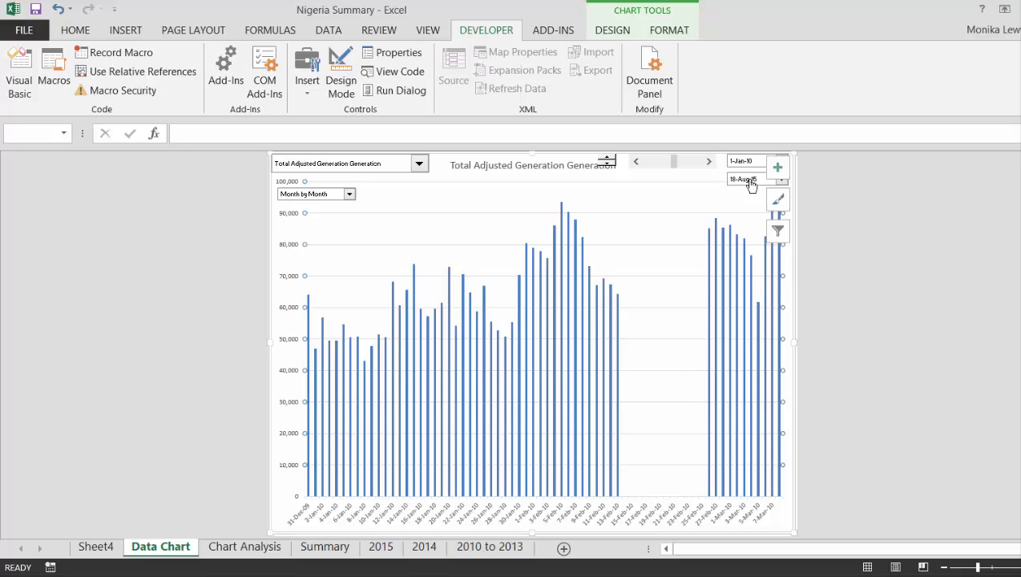
{"action": "left_click", "coordinate": [746, 163]}
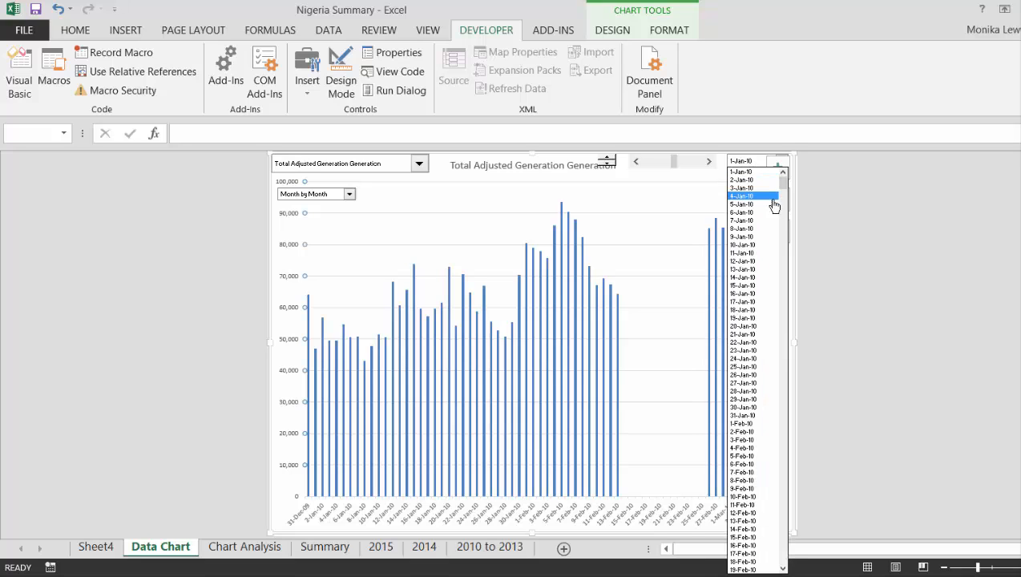
{"action": "left_click_drag", "start_coordinate": [783, 186], "coordinate": [787, 448]}
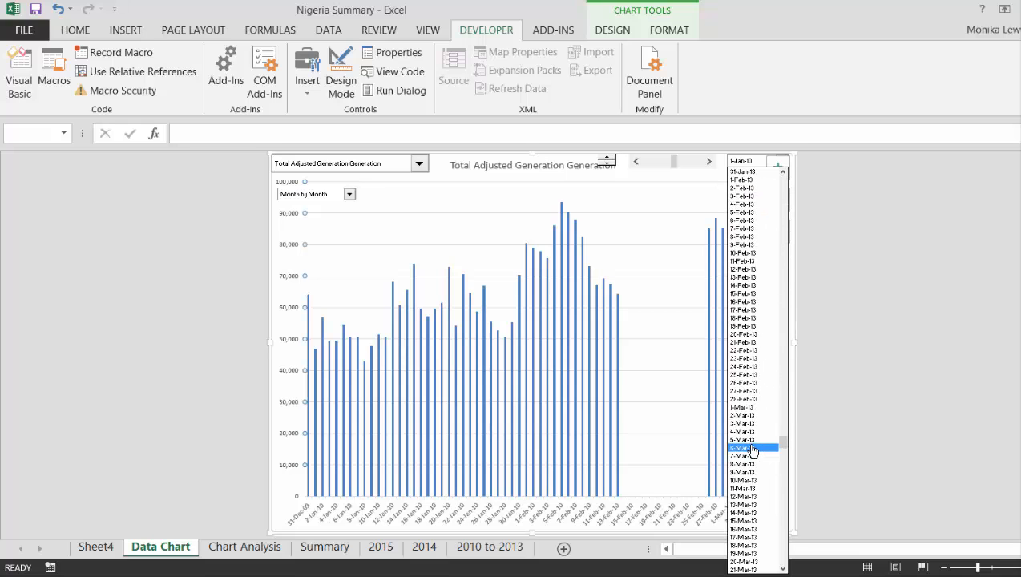
{"action": "left_click", "coordinate": [753, 447]}
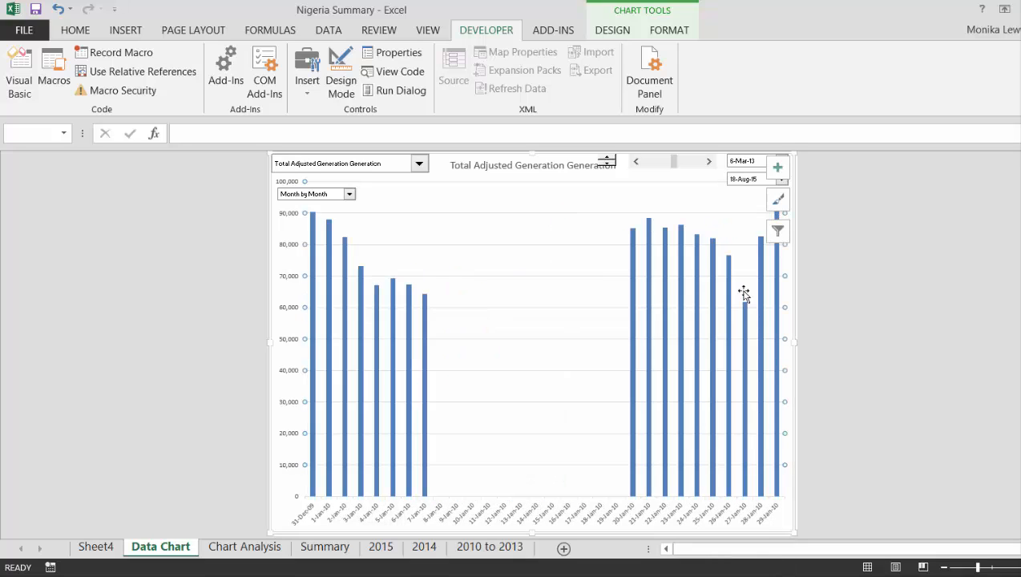
Set the start date combo box on the chart back to 1-Jan-10.
{"action": "left_click", "coordinate": [750, 163]}
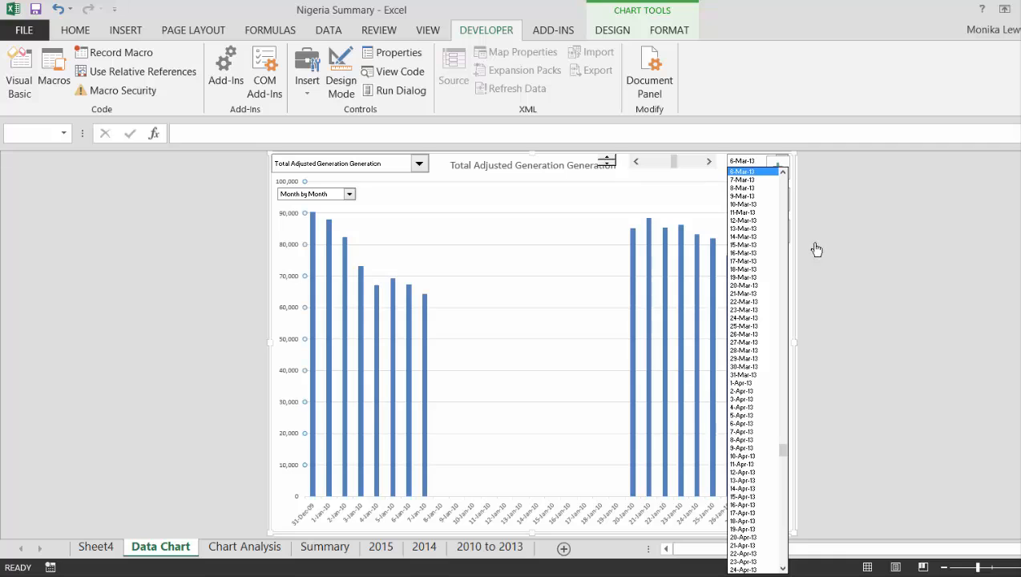
{"action": "left_click_drag", "start_coordinate": [785, 451], "coordinate": [775, 124]}
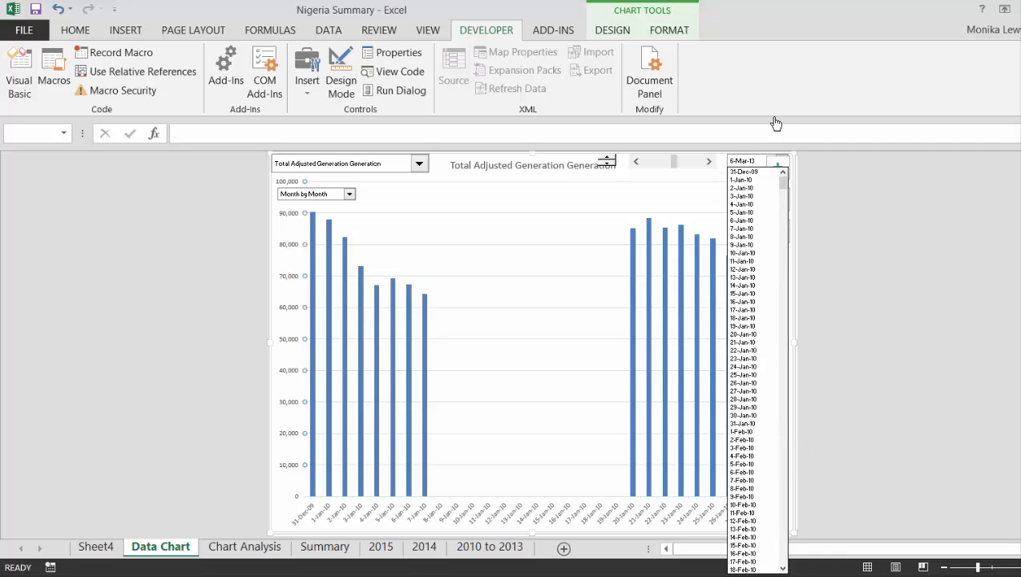
{"action": "left_click", "coordinate": [748, 188]}
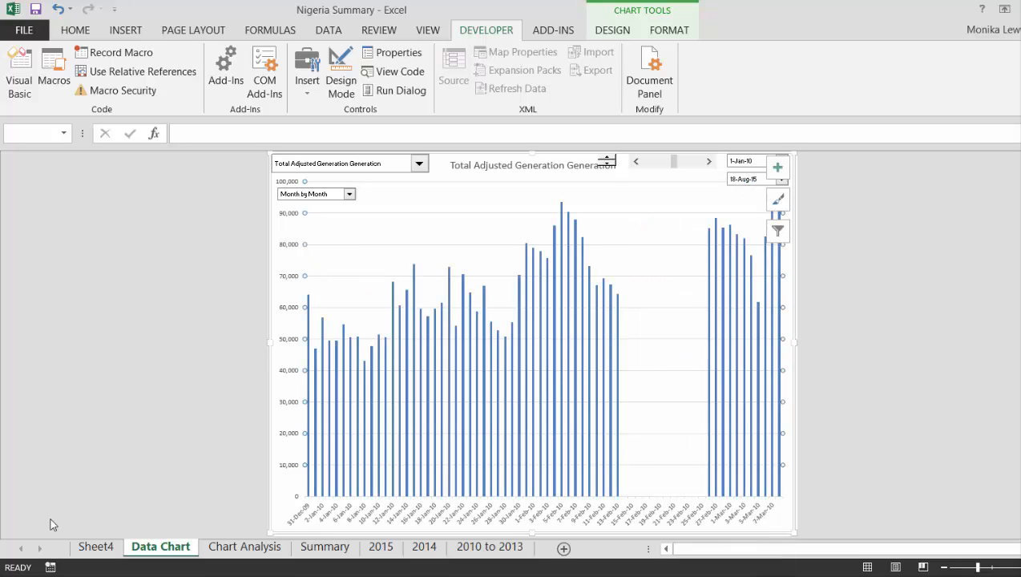
Deselect the chart and check the INDEX lookups in row 14 of the Chart Analysis sheet.
{"action": "left_click", "coordinate": [161, 441]}
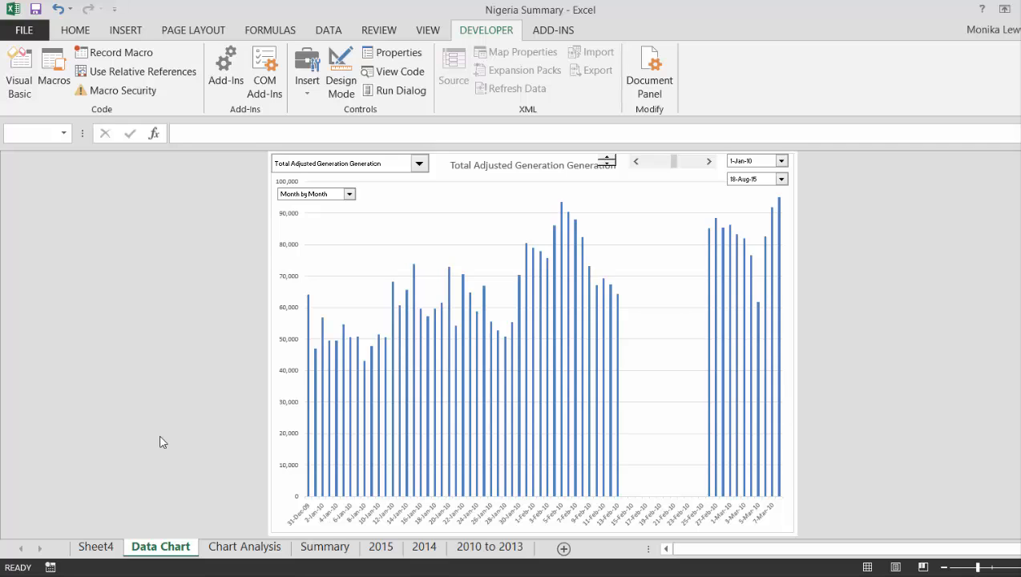
{"action": "key", "text": "ctrl+Page_Down"}
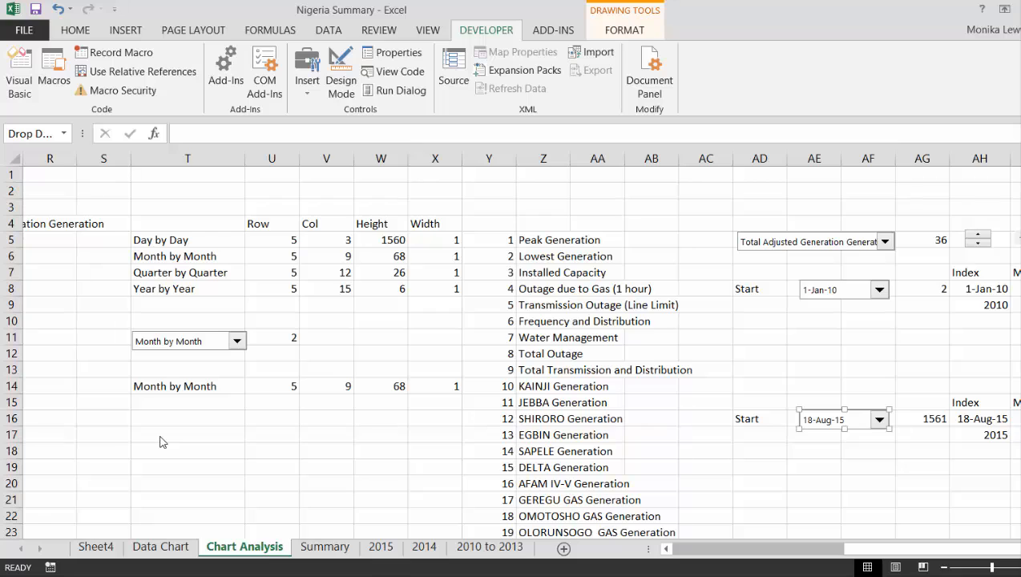
{"action": "left_click", "coordinate": [215, 425]}
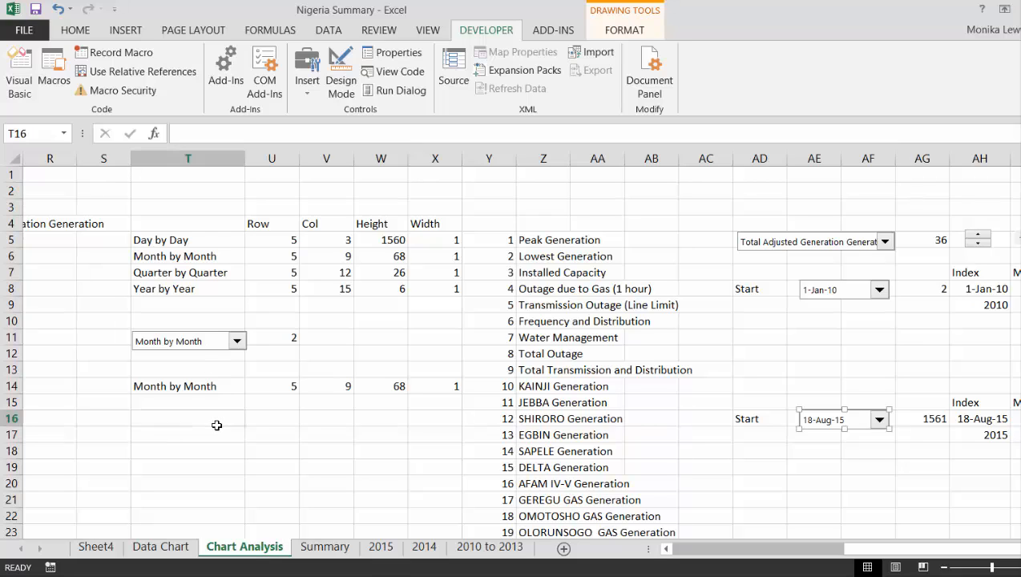
{"action": "key", "text": "Up"}
{"action": "key", "text": "Up"}
{"action": "key", "text": "Right"}
{"action": "key", "text": "Right"}
{"action": "key", "text": "Right"}
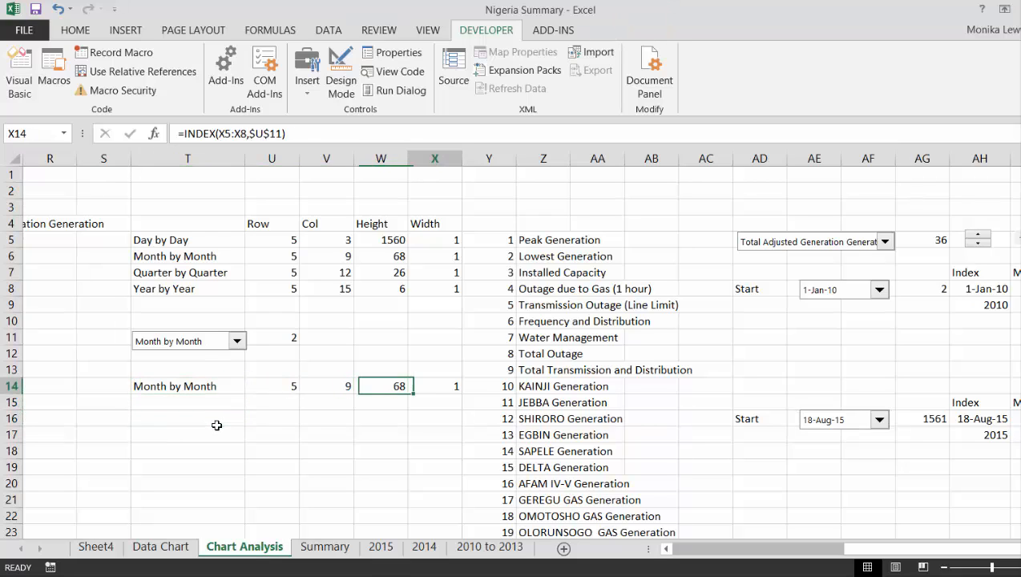
Examine the Day by Day, Month, Quarter and Month by Month formulas along row 14 of Chart Analysis.
{"action": "key", "text": "Left"}
{"action": "key", "text": "Left"}
{"action": "key", "text": "Left"}
{"action": "key", "text": "Left"}
{"action": "key", "text": "Left"}
{"action": "key", "text": "Left"}
{"action": "key", "text": "Left"}
{"action": "key", "text": "Left"}
{"action": "key", "text": "Left"}
{"action": "key", "text": "Left"}
{"action": "key", "text": "Left"}
{"action": "key", "text": "Left"}
{"action": "key", "text": "Left"}
{"action": "key", "text": "Left"}
{"action": "key", "text": "Left"}
{"action": "key", "text": "Left"}
{"action": "key", "text": "Left"}
{"action": "key", "text": "Left"}
{"action": "key", "text": "Left"}
{"action": "key", "text": "Left"}
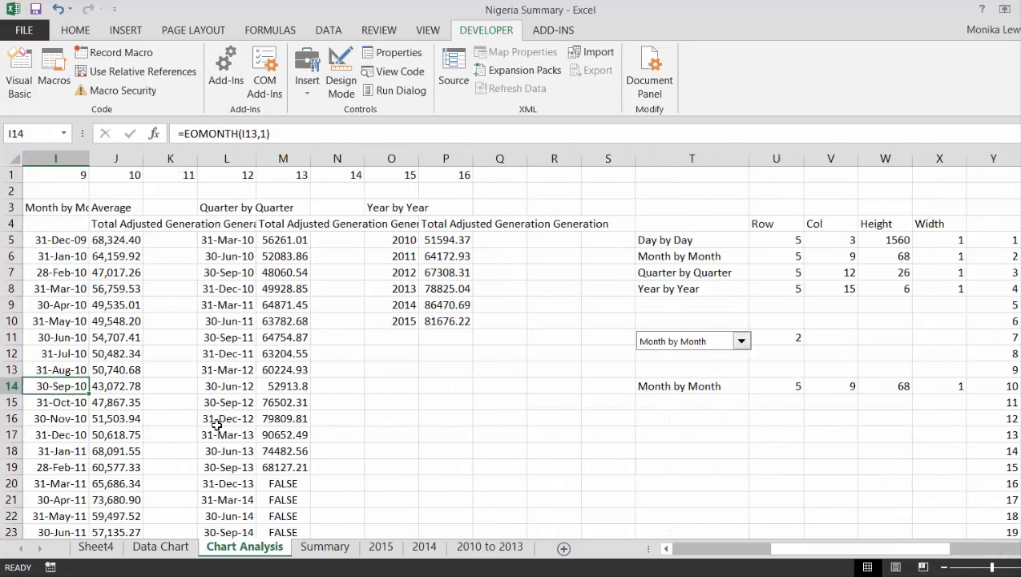
{"action": "key", "text": "Right"}
{"action": "key", "text": "Right"}
{"action": "key", "text": "Right"}
{"action": "key", "text": "Right"}
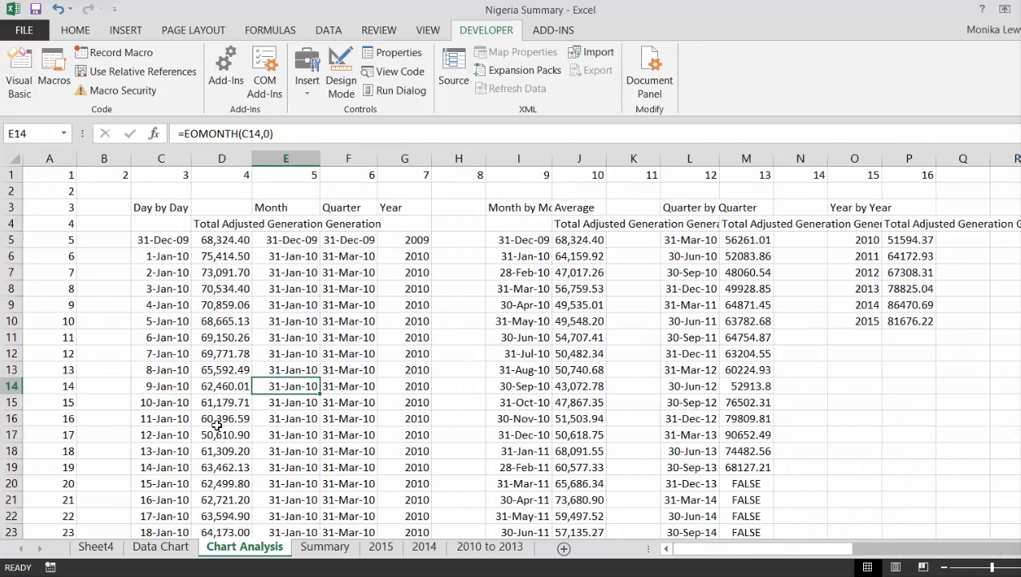
{"action": "key", "text": "Left"}
{"action": "key", "text": "Left"}
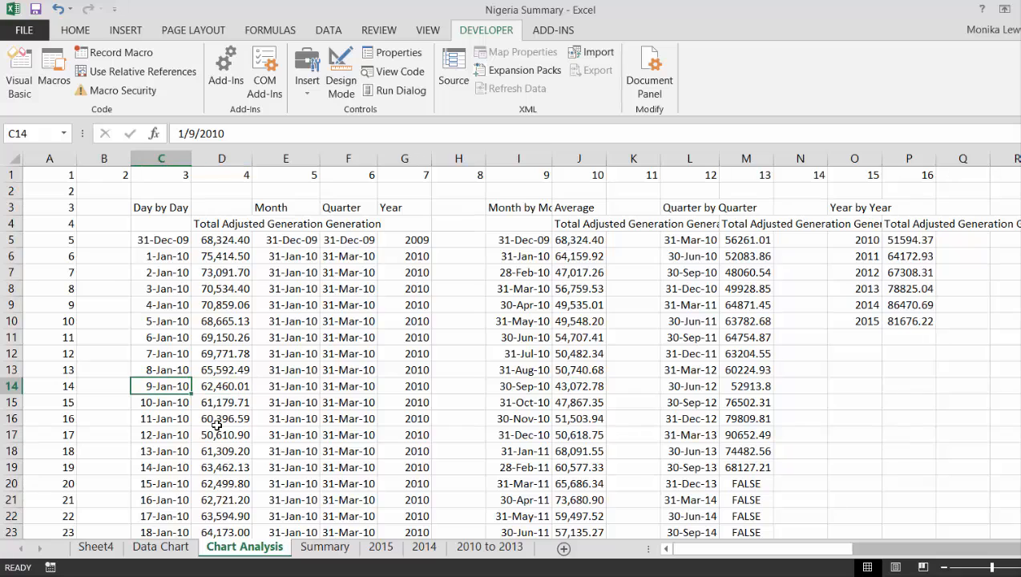
{"action": "key", "text": "Right"}
{"action": "key", "text": "Right"}
{"action": "key", "text": "Right"}
{"action": "key", "text": "Right"}
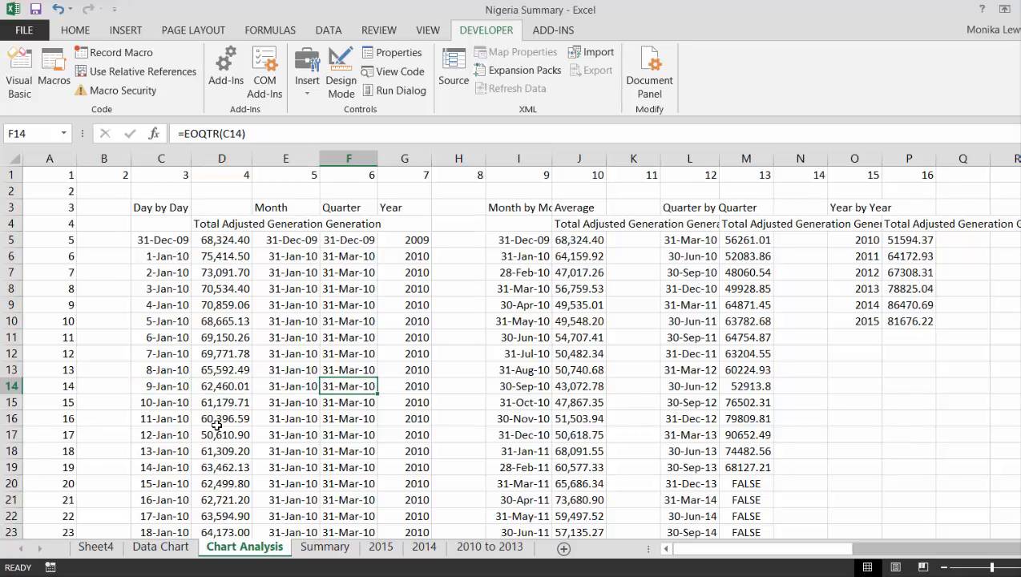
{"action": "key", "text": "Left"}
{"action": "key", "text": "Right"}
{"action": "key", "text": "Right"}
{"action": "key", "text": "Right"}
{"action": "key", "text": "Right"}
{"action": "key", "text": "Right"}
{"action": "key", "text": "Right"}
{"action": "key", "text": "Right"}
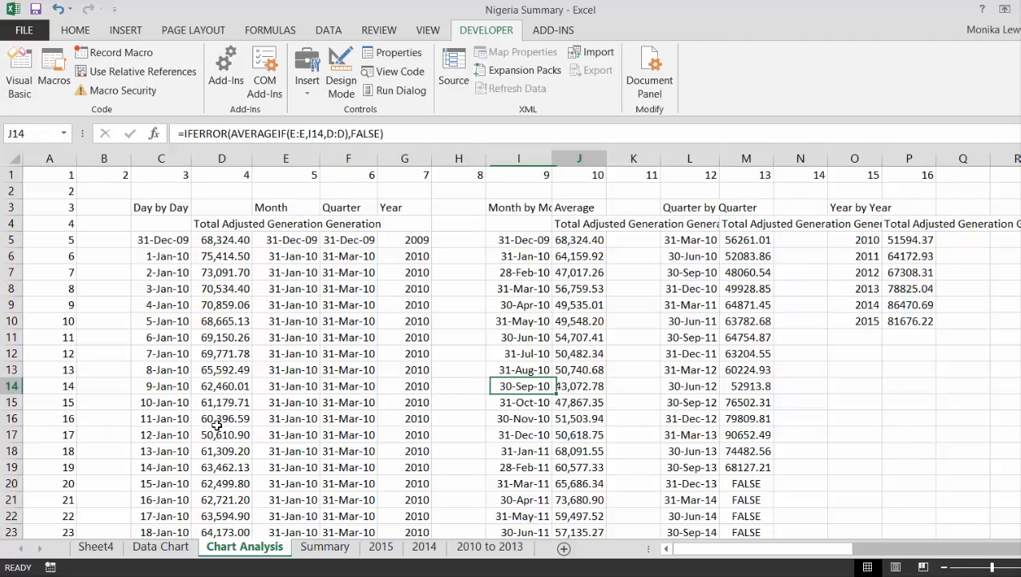
Review the Quarter by Quarter and Year by Year columns against the Row, Col, Height and Width lookups in U14:X14.
{"action": "key", "text": "Right"}
{"action": "key", "text": "Right"}
{"action": "key", "text": "Right"}
{"action": "key", "text": "Right"}
{"action": "key", "text": "Right"}
{"action": "key", "text": "Right"}
{"action": "key", "text": "Right"}
{"action": "key", "text": "Right"}
{"action": "key", "text": "Right"}
{"action": "key", "text": "Right"}
{"action": "key", "text": "Right"}
{"action": "key", "text": "Right"}
{"action": "key", "text": "Right"}
{"action": "key", "text": "Right"}
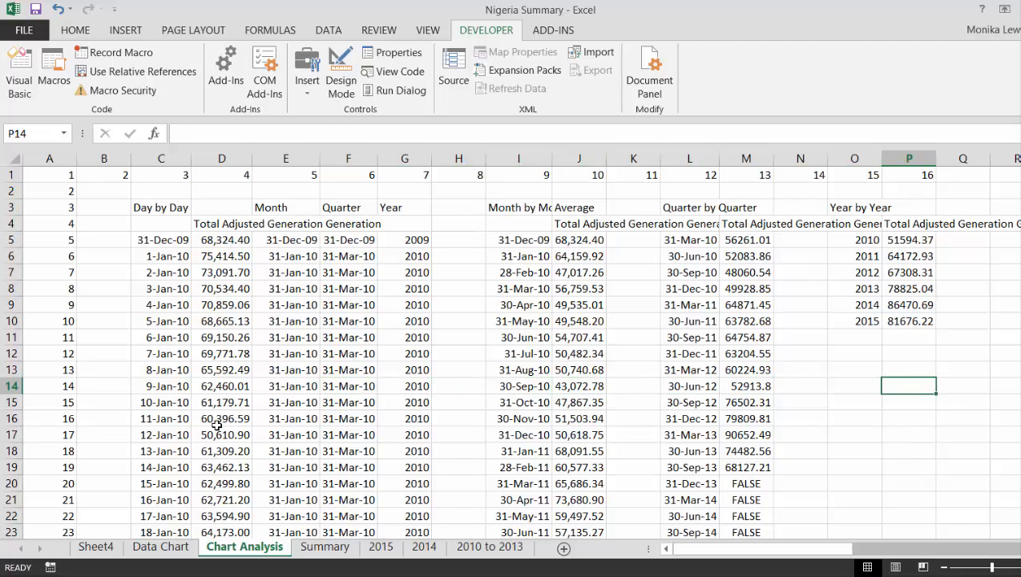
{"action": "key", "text": "Left"}
{"action": "key", "text": "Left"}
{"action": "key", "text": "Left"}
{"action": "key", "text": "Left"}
{"action": "key", "text": "Left"}
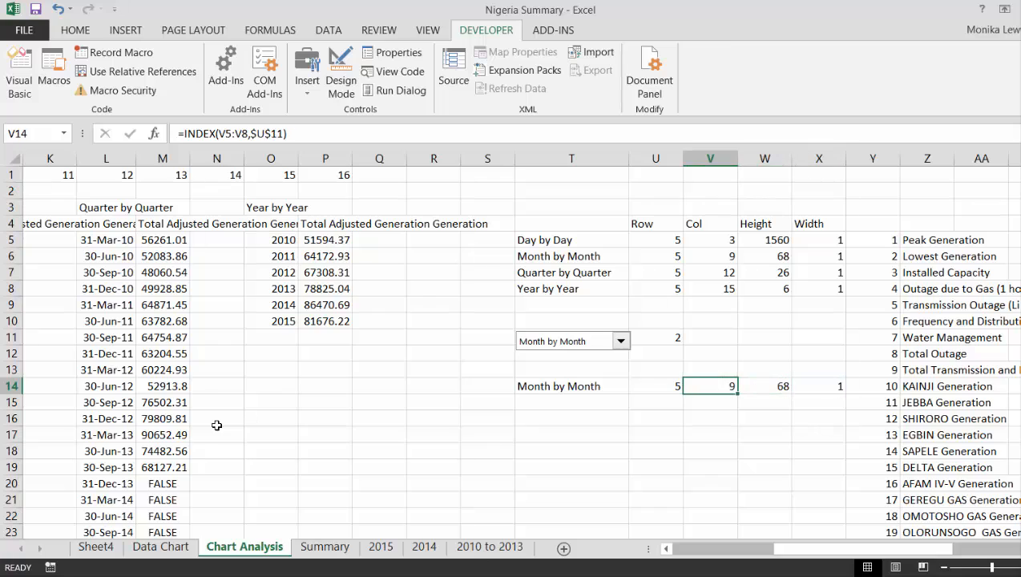
{"action": "key", "text": "Down"}
{"action": "key", "text": "Left"}
{"action": "key", "text": "Left"}
{"action": "key", "text": "Left"}
{"action": "key", "text": "Right"}
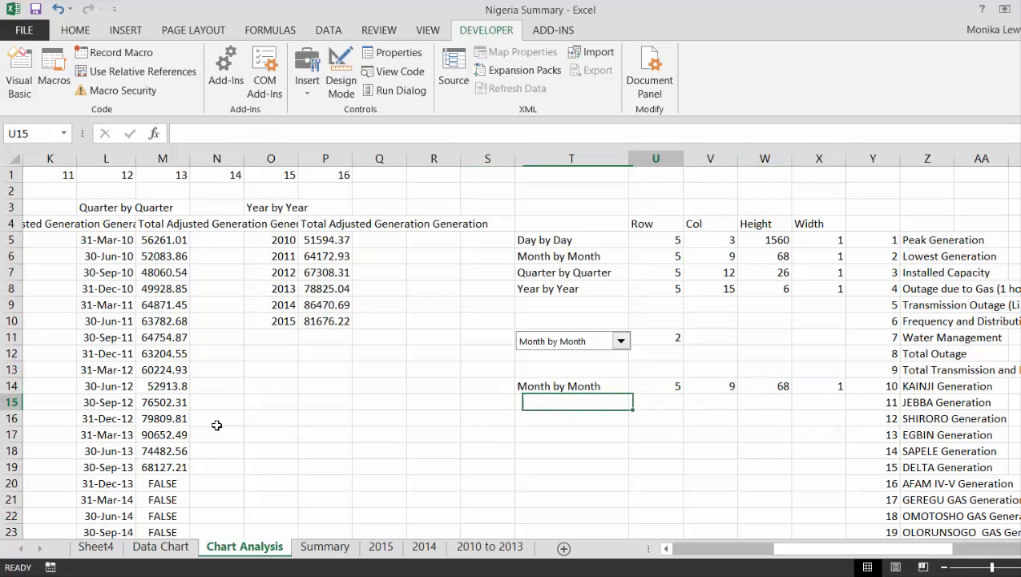
{"action": "key", "text": "Right"}
{"action": "key", "text": "Up"}
{"action": "key", "text": "Up"}
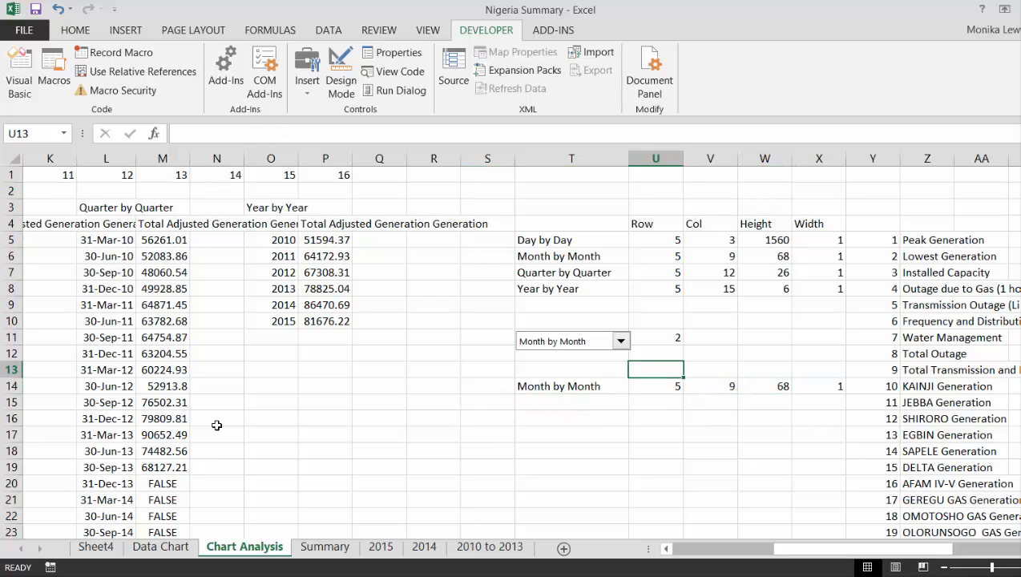
Compare the row numbers in column A and the column numbers in row 1 with the Col lookup in V14.
{"action": "key", "text": "Down"}
{"action": "key", "text": "Left"}
{"action": "key", "text": "Left"}
{"action": "key", "text": "Left"}
{"action": "key", "text": "Left"}
{"action": "key", "text": "Left"}
{"action": "key", "text": "Left"}
{"action": "key", "text": "Left"}
{"action": "key", "text": "Left"}
{"action": "key", "text": "Left"}
{"action": "key", "text": "Left"}
{"action": "key", "text": "Left"}
{"action": "key", "text": "Left"}
{"action": "key", "text": "Left"}
{"action": "key", "text": "Left"}
{"action": "key", "text": "Left"}
{"action": "key", "text": "Left"}
{"action": "key", "text": "Left"}
{"action": "key", "text": "Left"}
{"action": "key", "text": "Left"}
{"action": "key", "text": "Left"}
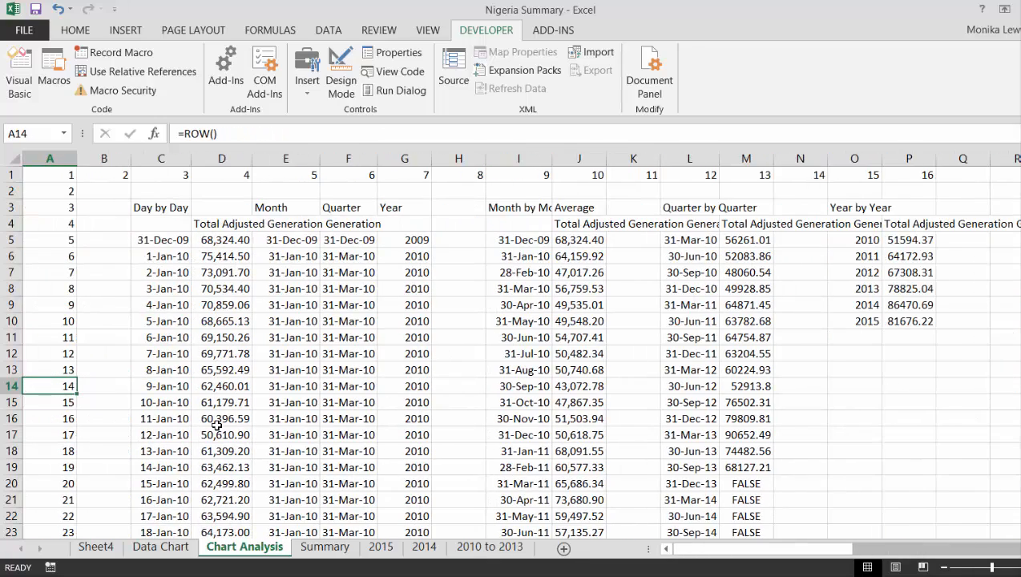
{"action": "key", "text": "Right"}
{"action": "key", "text": "Right"}
{"action": "key", "text": "Right"}
{"action": "key", "text": "Right"}
{"action": "key", "text": "Right"}
{"action": "key", "text": "Right"}
{"action": "key", "text": "Right"}
{"action": "key", "text": "Right"}
{"action": "key", "text": "Right"}
{"action": "key", "text": "Right"}
{"action": "key", "text": "Right"}
{"action": "key", "text": "Right"}
{"action": "key", "text": "Right"}
{"action": "key", "text": "Right"}
{"action": "key", "text": "Right"}
{"action": "key", "text": "Right"}
{"action": "key", "text": "Right"}
{"action": "key", "text": "Right"}
{"action": "key", "text": "Right"}
{"action": "key", "text": "Right"}
{"action": "key", "text": "Right"}
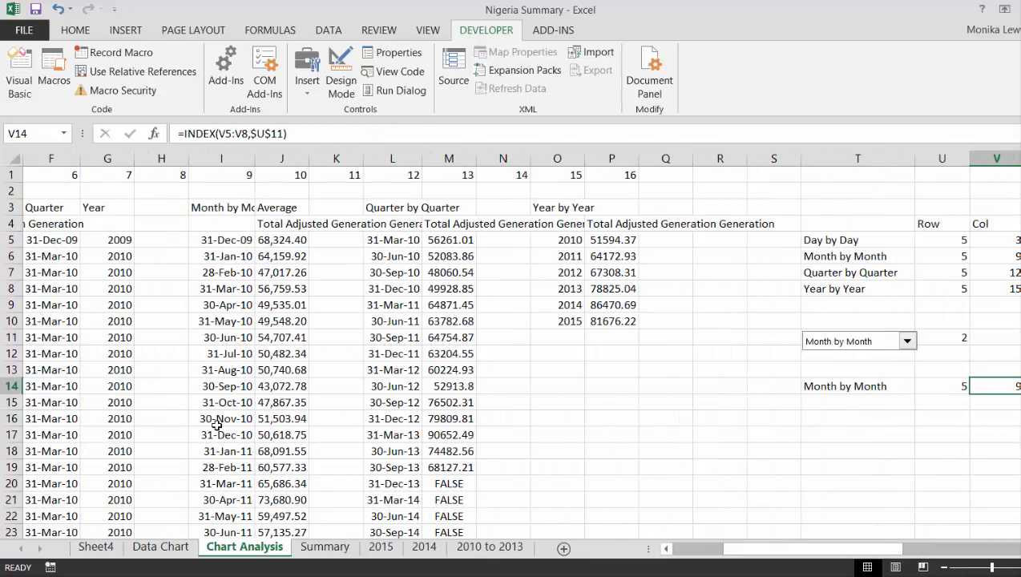
Label cell T16, two rows below the Month by Month lookup row, as X-Scale.
{"action": "key", "text": "Down"}
{"action": "key", "text": "Down"}
{"action": "key", "text": "Left"}
{"action": "key", "text": "Left"}
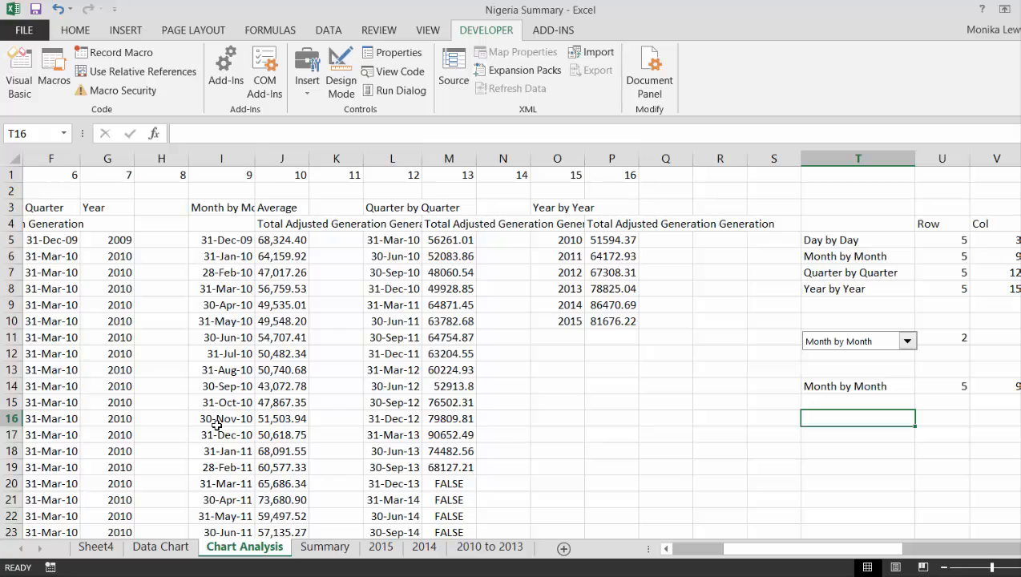
{"action": "type", "text": "X-Sca"}
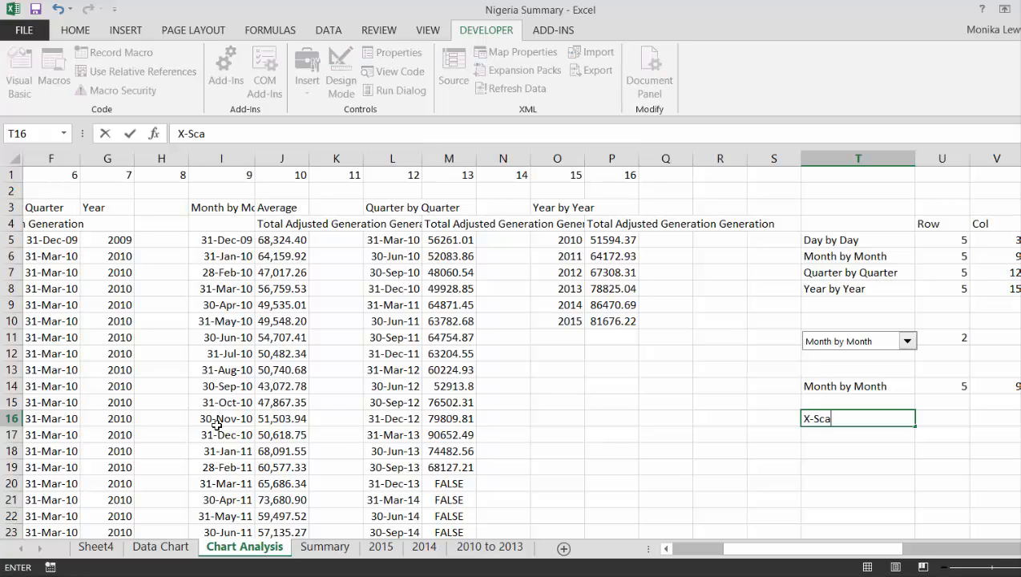
{"action": "key", "text": "Return"}
Link the X-Scale row's Row value in U16 to the looked-up row with =U14.
{"action": "key", "text": "Up"}
{"action": "key", "text": "Right"}
{"action": "key", "text": "Right"}
{"action": "key", "text": "Right"}
{"action": "key", "text": "Right"}
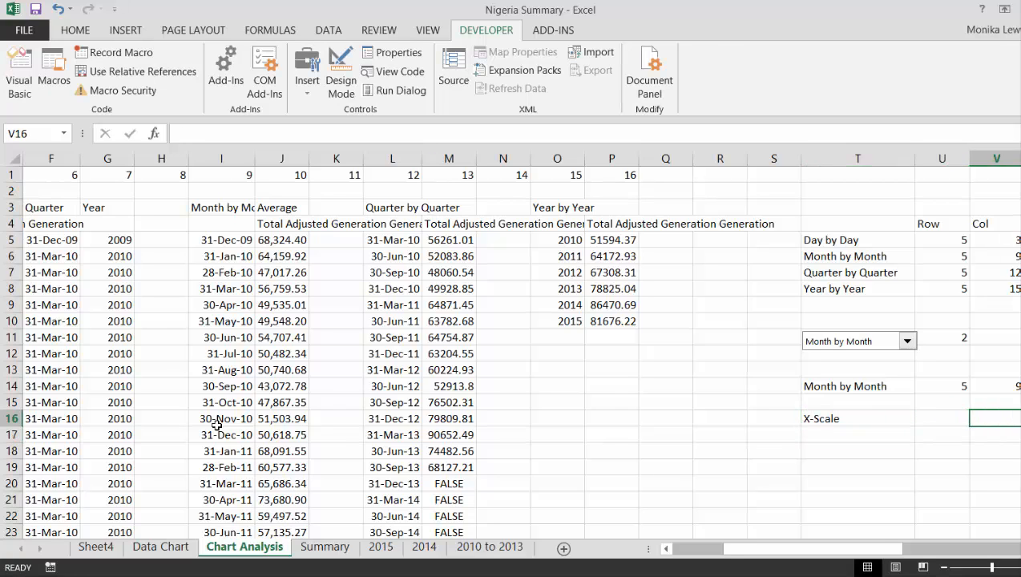
{"action": "key", "text": "Left"}
{"action": "key", "text": "Left"}
{"action": "key", "text": "Left"}
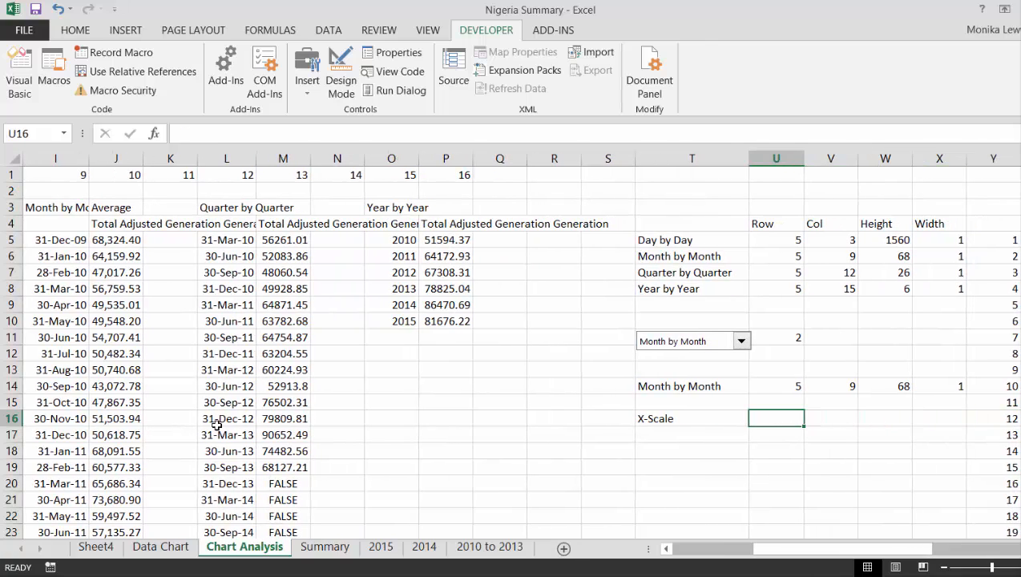
{"action": "type", "text": "=U14"}
{"action": "key", "text": "Return"}
{"action": "key", "text": "Up"}
Set the X-Scale row's Col value in V16 to the formula =C1-1.
{"action": "key", "text": "Right"}
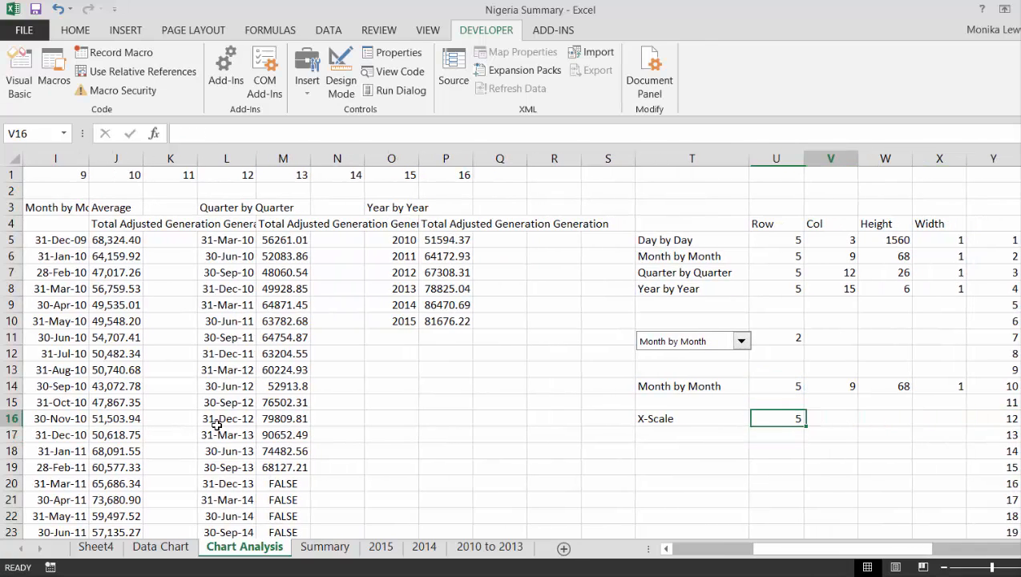
{"action": "type", "text": "="}
{"action": "key", "text": "Left"}
{"action": "key", "text": "Left"}
{"action": "key", "text": "Left"}
{"action": "key", "text": "Left"}
{"action": "key", "text": "Left"}
{"action": "key", "text": "Left"}
{"action": "key", "text": "Left"}
{"action": "key", "text": "Left"}
{"action": "key", "text": "Left"}
{"action": "key", "text": "Left"}
{"action": "key", "text": "Left"}
{"action": "key", "text": "Left"}
{"action": "key", "text": "Left"}
{"action": "key", "text": "Left"}
{"action": "key", "text": "Left"}
{"action": "key", "text": "Left"}
{"action": "key", "text": "Left"}
{"action": "key", "text": "Left"}
{"action": "key", "text": "Left"}
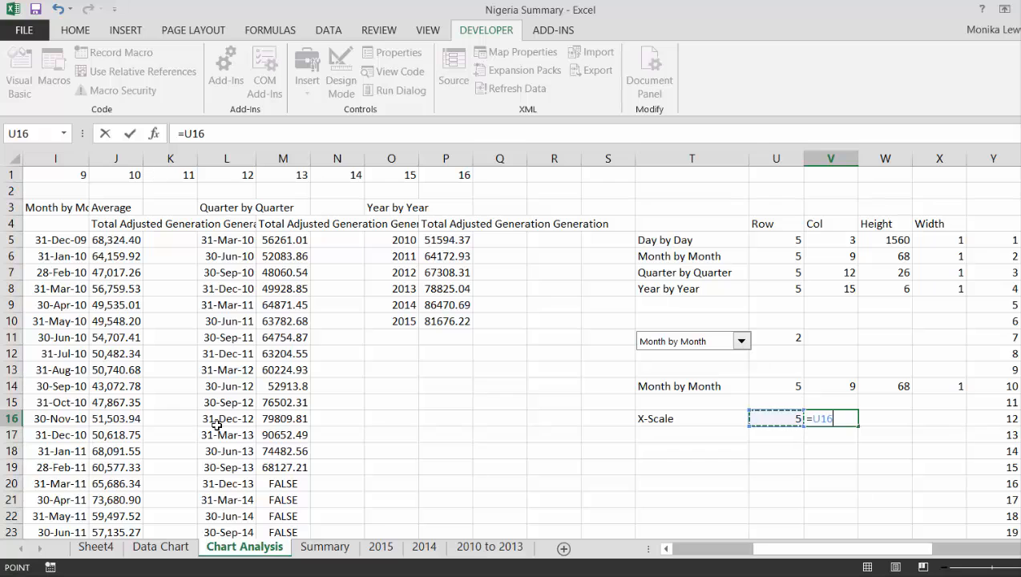
{"action": "key", "text": "Left"}
{"action": "key", "text": "Left"}
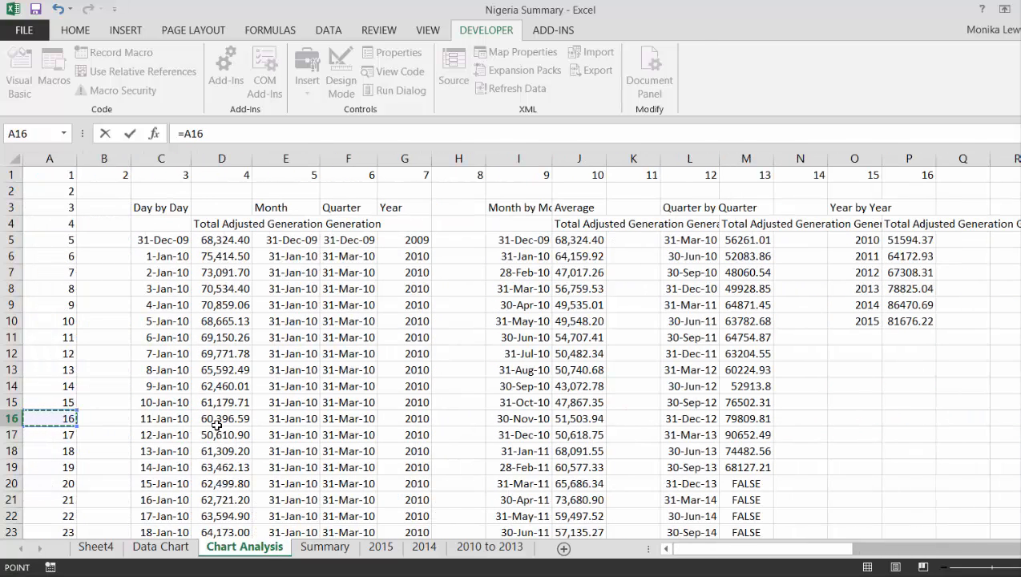
{"action": "key", "text": "Up"}
{"action": "key", "text": "Up"}
{"action": "key", "text": "Up"}
{"action": "key", "text": "Up"}
{"action": "key", "text": "Up"}
{"action": "key", "text": "Up"}
{"action": "key", "text": "Up"}
{"action": "key", "text": "Up"}
{"action": "key", "text": "Up"}
{"action": "key", "text": "Up"}
{"action": "key", "text": "Up"}
{"action": "key", "text": "Up"}
{"action": "key", "text": "Up"}
{"action": "key", "text": "Up"}
{"action": "key", "text": "Up"}
{"action": "key", "text": "Right"}
{"action": "key", "text": "Right"}
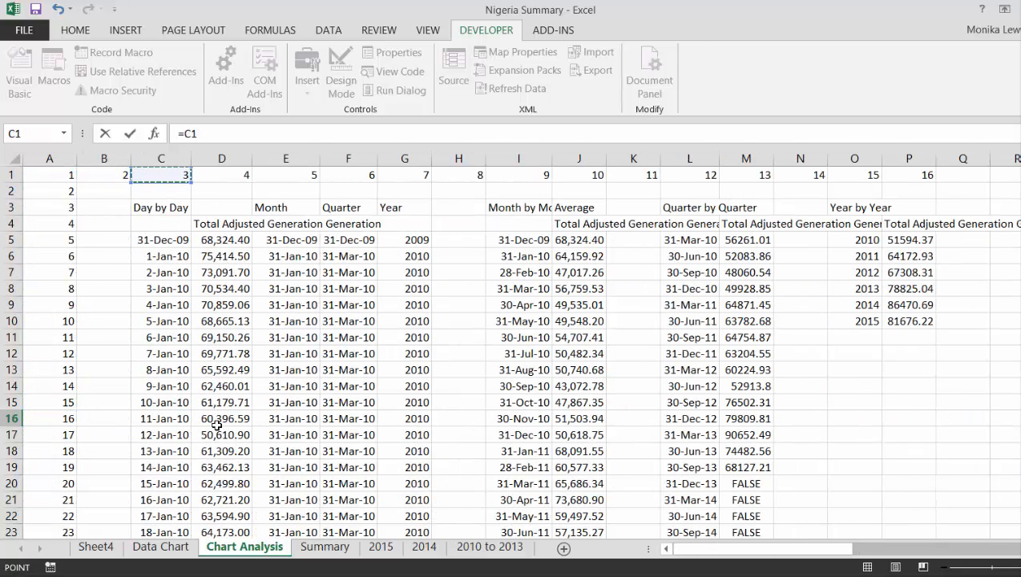
{"action": "type", "text": "-1"}
{"action": "key", "text": "Return"}
{"action": "key", "text": "Up"}
{"action": "key", "text": "Right"}
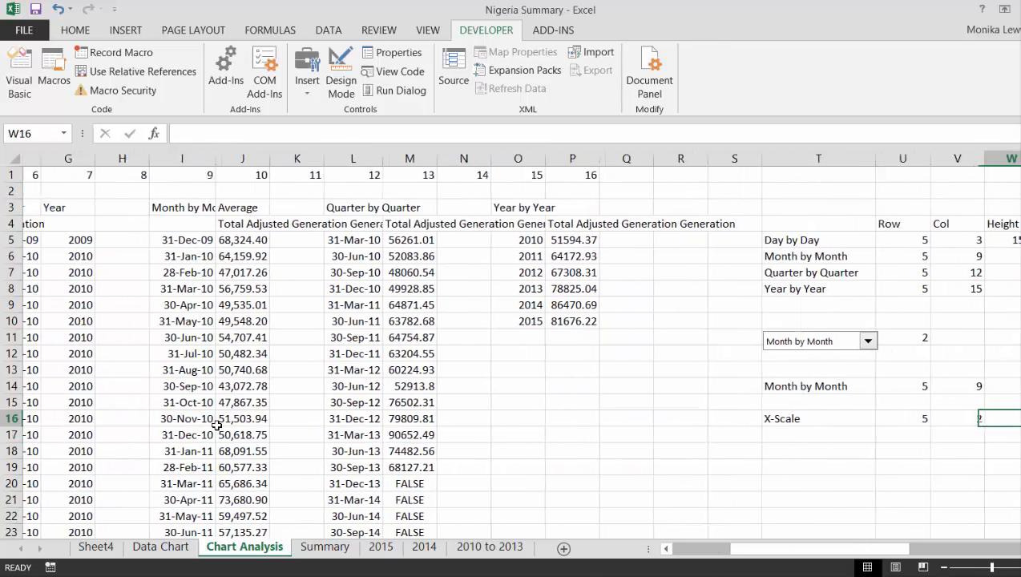
{"action": "type", "text": "="}
{"action": "key", "text": "Left"}
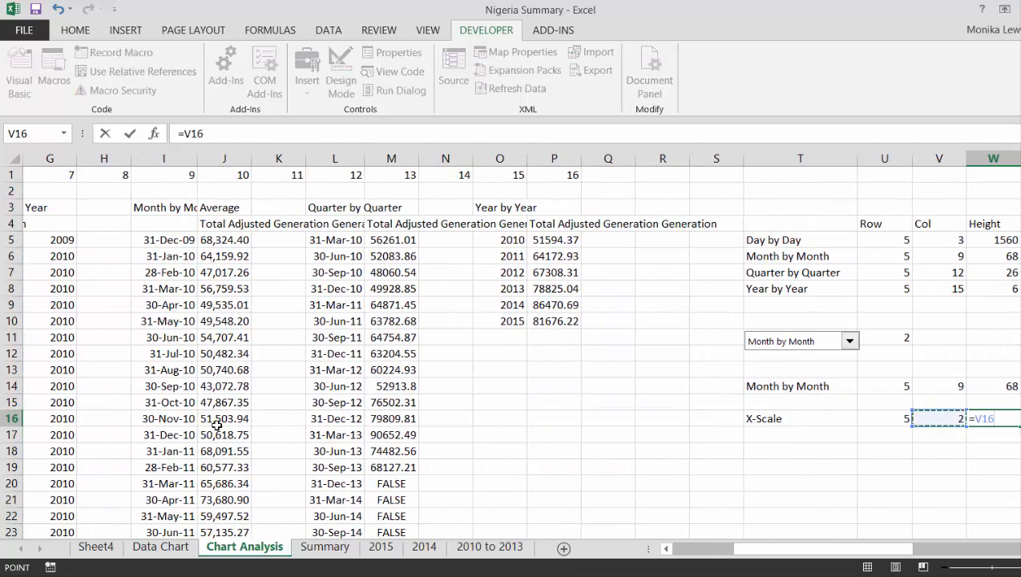
{"action": "key", "text": "Escape"}
{"action": "key", "text": "Right"}
{"action": "key", "text": "Left"}
Link the X-Scale row's Height in W16 to =W14 and its Width in X16 to =X14.
{"action": "type", "text": "="}
{"action": "key", "text": "Up"}
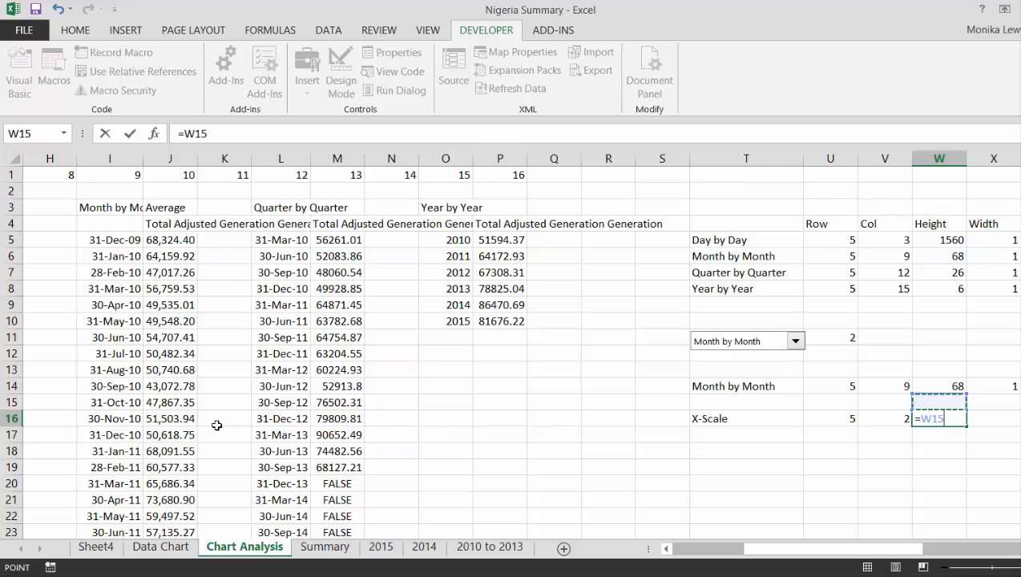
{"action": "key", "text": "Up"}
{"action": "key", "text": "Return"}
{"action": "key", "text": "Up"}
{"action": "key", "text": "Right"}
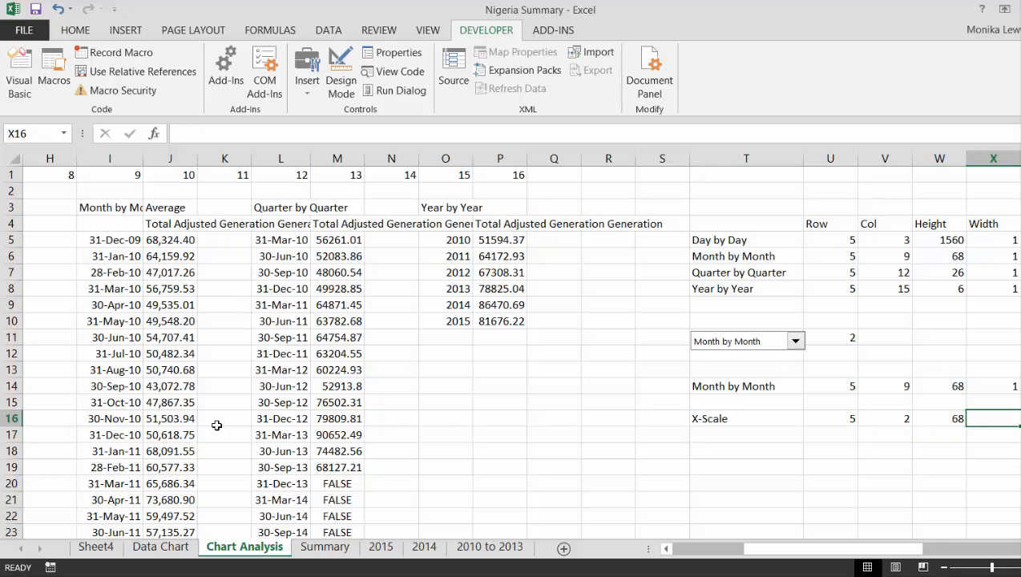
{"action": "type", "text": "="}
{"action": "key", "text": "Up"}
{"action": "key", "text": "Up"}
{"action": "key", "text": "Return"}
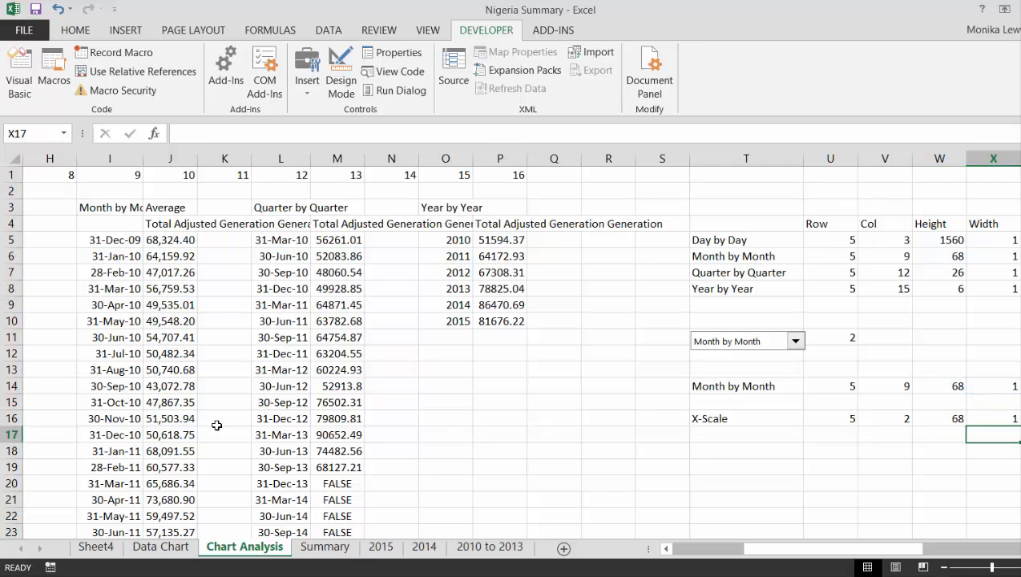
Set the X-Scale row's Col value in V16 to one column before the looked-up column with =V14-1.
{"action": "key", "text": "Up"}
{"action": "key", "text": "Left"}
{"action": "key", "text": "Left"}
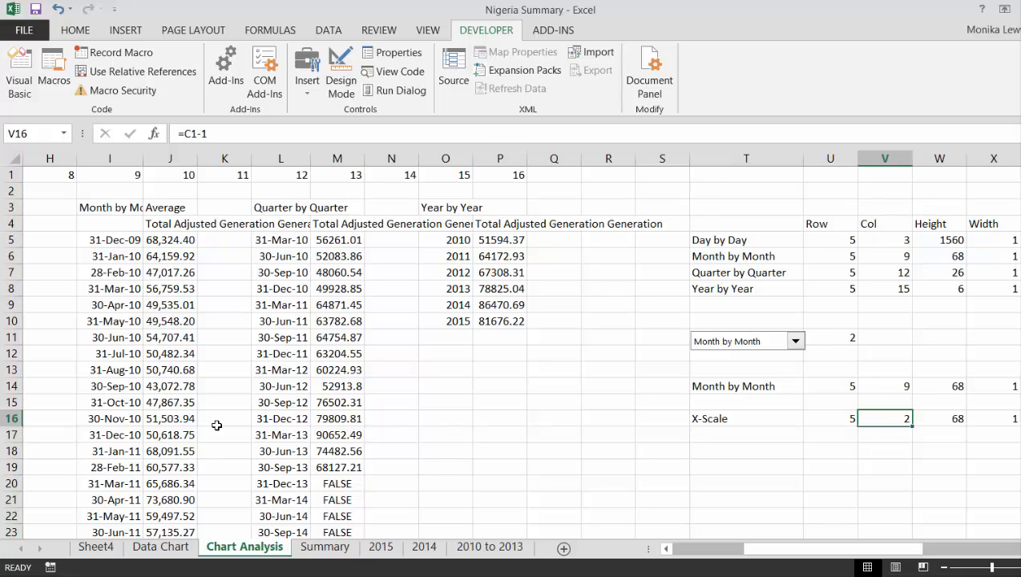
{"action": "type", "text": "="}
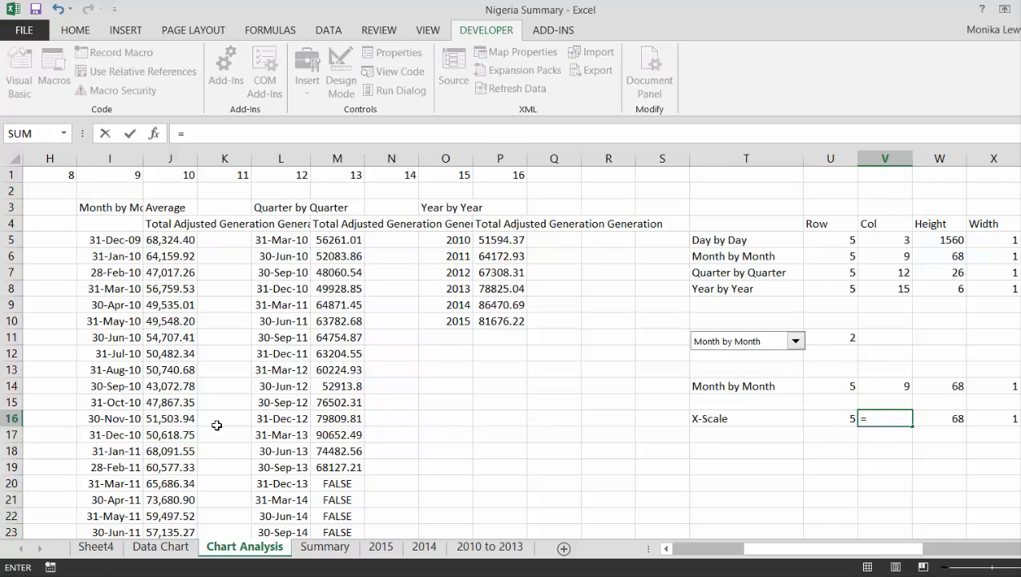
{"action": "key", "text": "Up"}
{"action": "key", "text": "Up"}
{"action": "type", "text": "-1"}
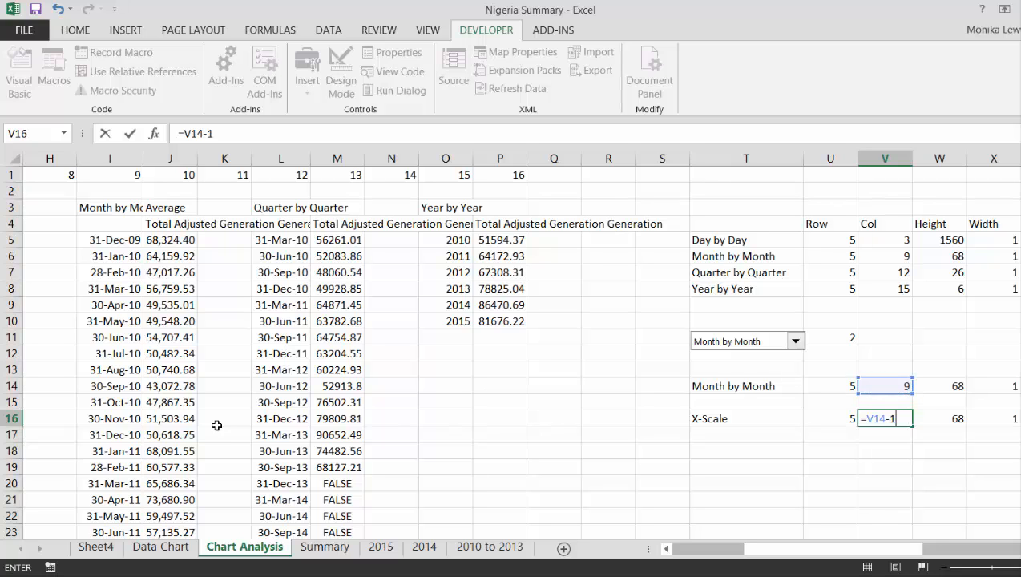
{"action": "key", "text": "Return"}
Review the data columns and their numbers in row 1 against the X-Scale row's parameters in U16:X16.
{"action": "key", "text": "Up"}
{"action": "key", "text": "Left"}
{"action": "key", "text": "Left"}
{"action": "key", "text": "Left"}
{"action": "key", "text": "Left"}
{"action": "key", "text": "Left"}
{"action": "key", "text": "Left"}
{"action": "key", "text": "Left"}
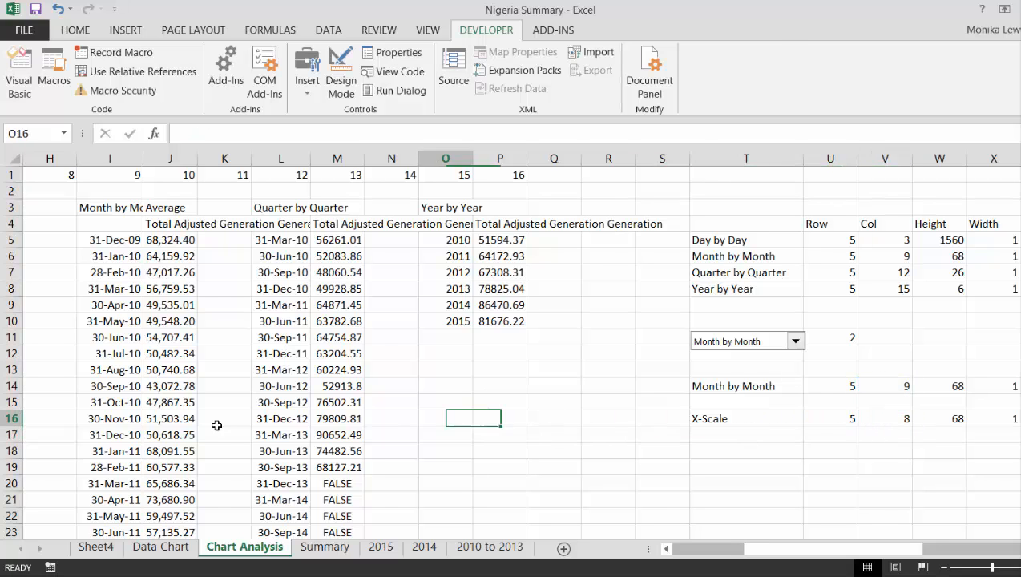
{"action": "key", "text": "Left"}
{"action": "key", "text": "Left"}
{"action": "key", "text": "Left"}
{"action": "key", "text": "Left"}
{"action": "key", "text": "Left"}
{"action": "key", "text": "Left"}
{"action": "key", "text": "Left"}
{"action": "key", "text": "Left"}
{"action": "key", "text": "Left"}
{"action": "key", "text": "Left"}
{"action": "key", "text": "Left"}
{"action": "key", "text": "Left"}
{"action": "key", "text": "Left"}
{"action": "key", "text": "Left"}
{"action": "key", "text": "Right"}
{"action": "key", "text": "Right"}
{"action": "key", "text": "Right"}
{"action": "key", "text": "Right"}
{"action": "key", "text": "Right"}
{"action": "key", "text": "Right"}
{"action": "key", "text": "Right"}
{"action": "key", "text": "Right"}
{"action": "key", "text": "Right"}
{"action": "key", "text": "Right"}
{"action": "key", "text": "Right"}
{"action": "key", "text": "Right"}
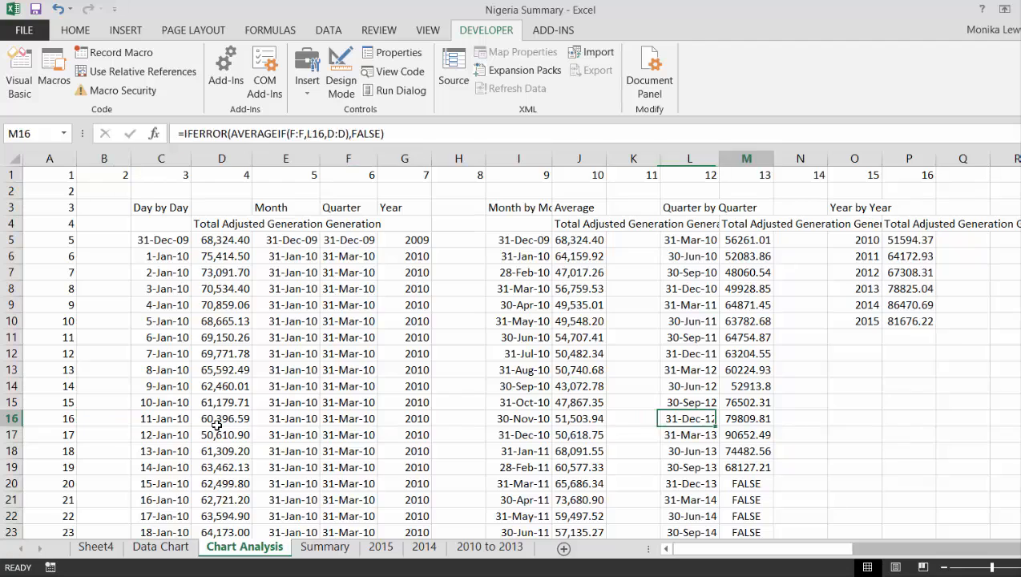
{"action": "key", "text": "Right"}
{"action": "key", "text": "Right"}
{"action": "key", "text": "Right"}
{"action": "key", "text": "Right"}
{"action": "key", "text": "Right"}
{"action": "key", "text": "Right"}
{"action": "key", "text": "Right"}
{"action": "key", "text": "Right"}
{"action": "key", "text": "Right"}
{"action": "key", "text": "Right"}
{"action": "key", "text": "Right"}
{"action": "key", "text": "Right"}
{"action": "key", "text": "Right"}
{"action": "key", "text": "Right"}
{"action": "key", "text": "Right"}
Start a new workbook-scope defined name X_Scale from the X-Scale label in T16.
{"action": "key", "text": "Left"}
{"action": "key", "text": "Left"}
{"action": "key", "text": "Left"}
{"action": "key", "text": "Left"}
{"action": "key", "text": "Left"}
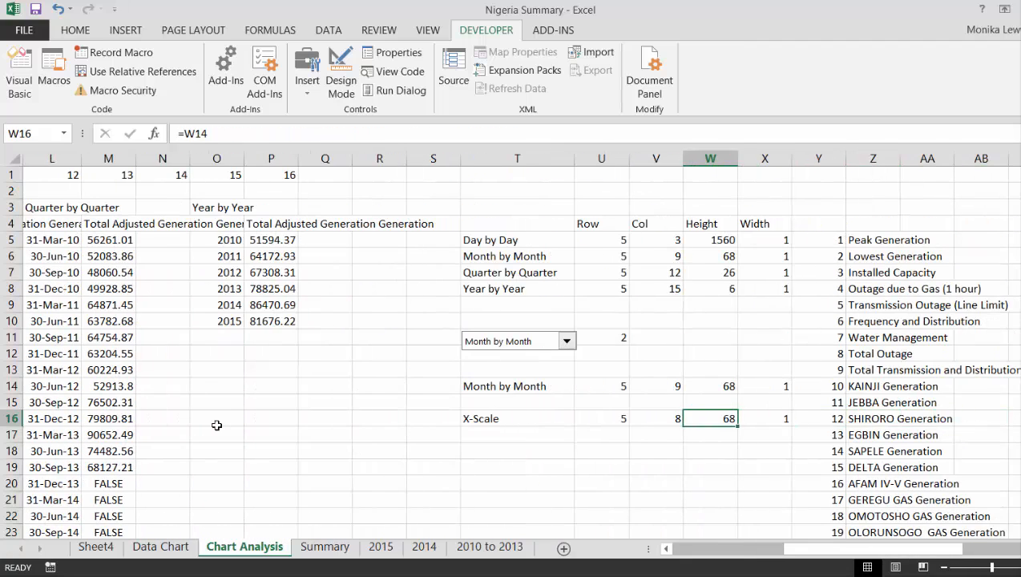
{"action": "key", "text": "Left"}
{"action": "key", "text": "Left"}
{"action": "key", "text": "Left"}
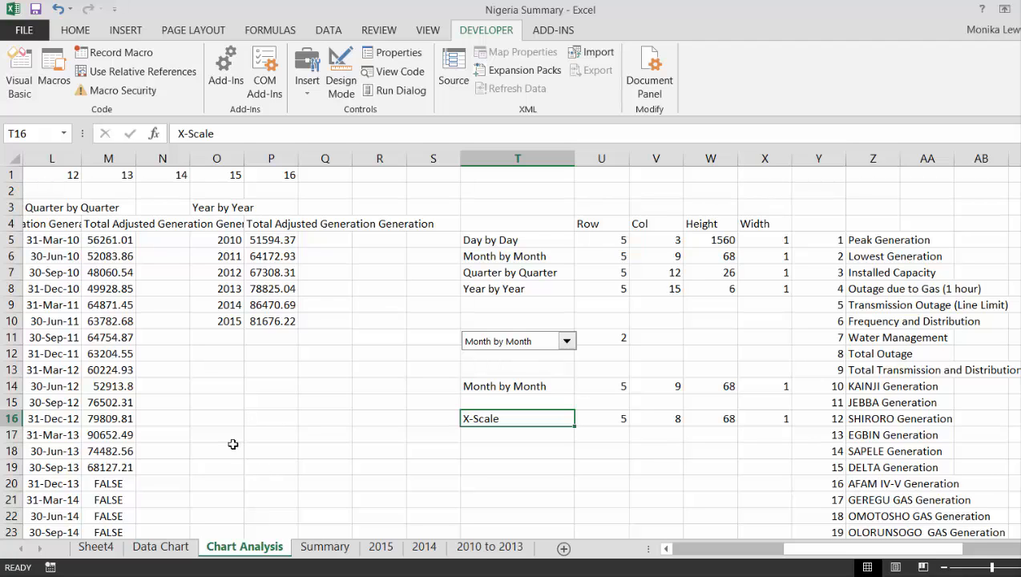
{"action": "key", "text": "ctrl+F3"}
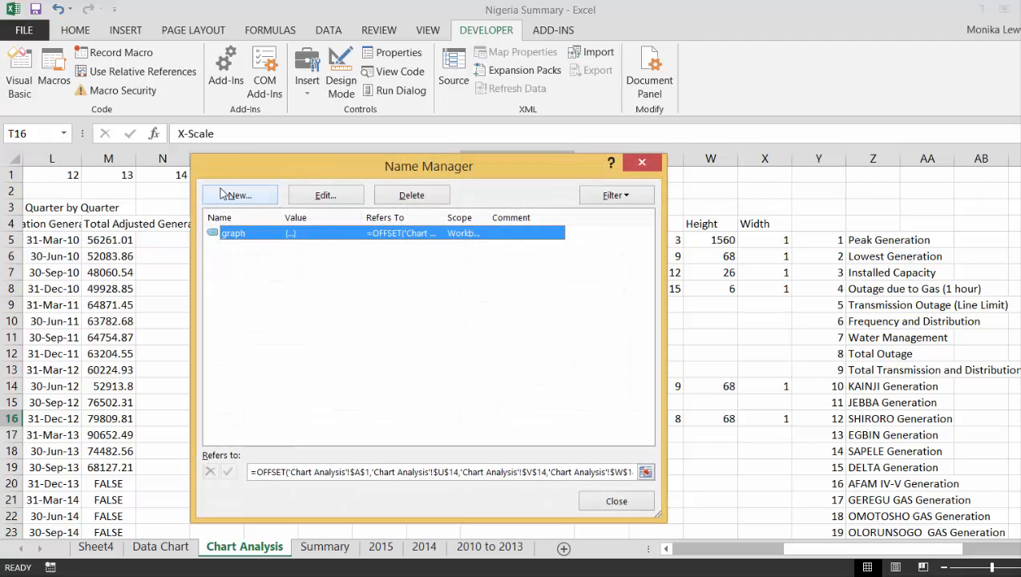
{"action": "left_click", "coordinate": [238, 195]}
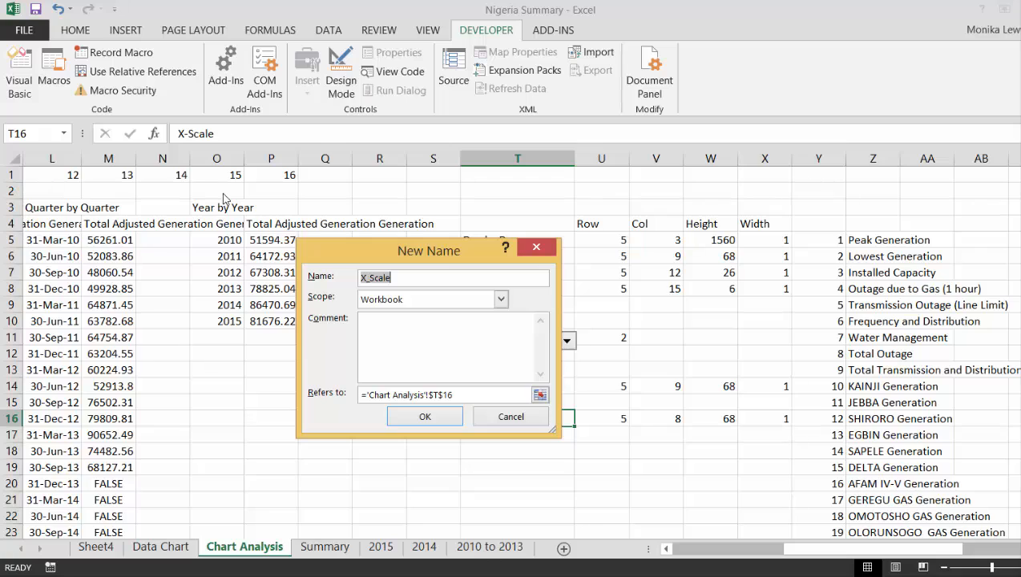
Replace X_Scale's reference with the start of an OFFSET formula anchored at 'Chart Analysis'!$A$1.
{"action": "left_click", "coordinate": [461, 395]}
{"action": "key", "text": "BackSpace"}
{"action": "key", "text": "BackSpace"}
{"action": "key", "text": "BackSpace"}
{"action": "key", "text": "BackSpace"}
{"action": "key", "text": "BackSpace"}
{"action": "key", "text": "BackSpace"}
{"action": "key", "text": "BackSpace"}
{"action": "key", "text": "BackSpace"}
{"action": "key", "text": "BackSpace"}
{"action": "key", "text": "BackSpace"}
{"action": "key", "text": "BackSpace"}
{"action": "key", "text": "BackSpace"}
{"action": "key", "text": "BackSpace"}
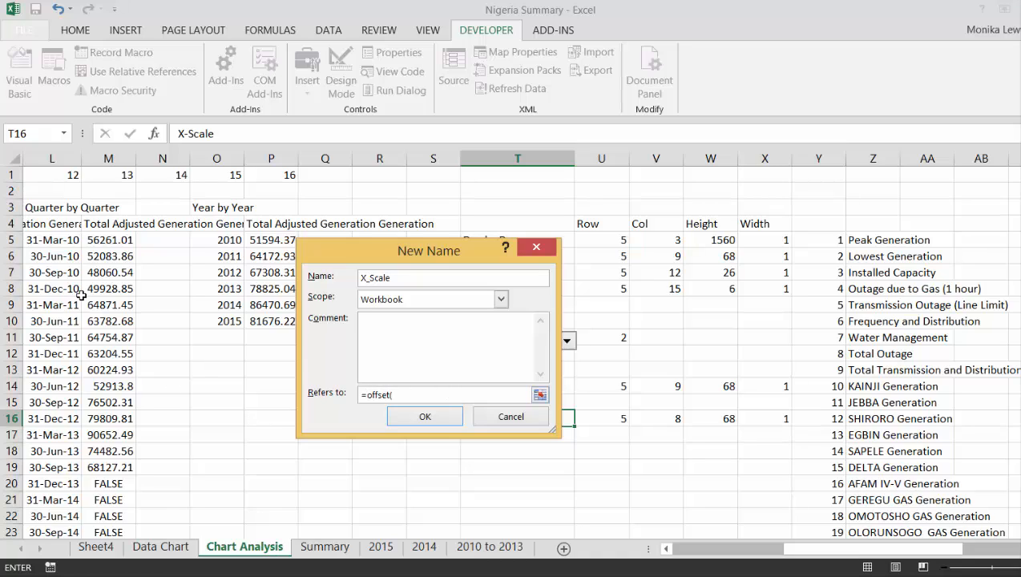
{"action": "left_click", "coordinate": [116, 294]}
{"action": "key", "text": "Left"}
{"action": "key", "text": "Left"}
{"action": "key", "text": "Left"}
{"action": "key", "text": "Left"}
{"action": "key", "text": "Left"}
{"action": "key", "text": "Left"}
{"action": "key", "text": "Left"}
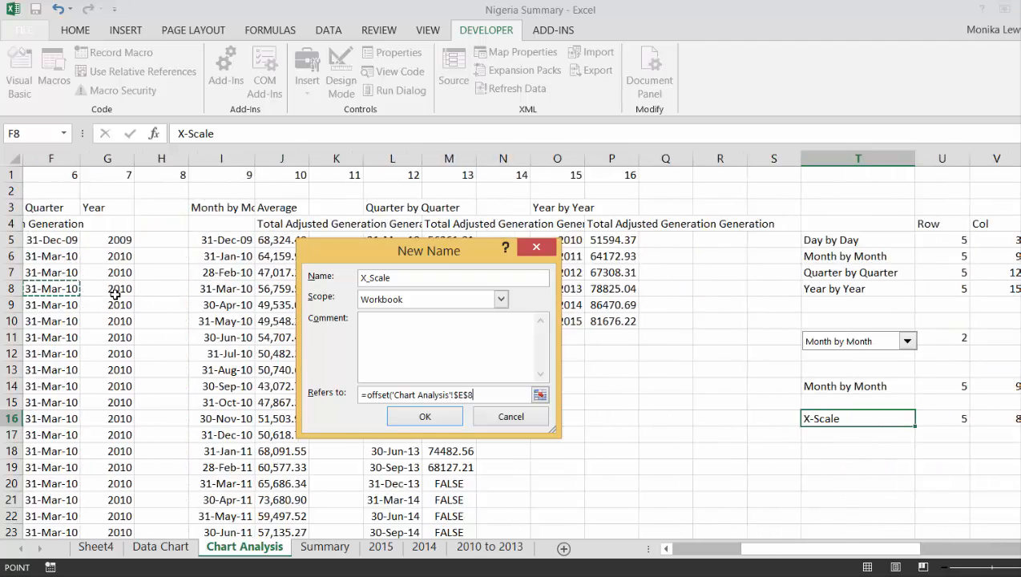
{"action": "key", "text": "Left"}
{"action": "key", "text": "Left"}
{"action": "key", "text": "Left"}
{"action": "key", "text": "Left"}
{"action": "key", "text": "Left"}
{"action": "key", "text": "Up"}
{"action": "key", "text": "Up"}
{"action": "key", "text": "Up"}
{"action": "key", "text": "Up"}
{"action": "key", "text": "Up"}
{"action": "key", "text": "Up"}
{"action": "key", "text": "Up"}
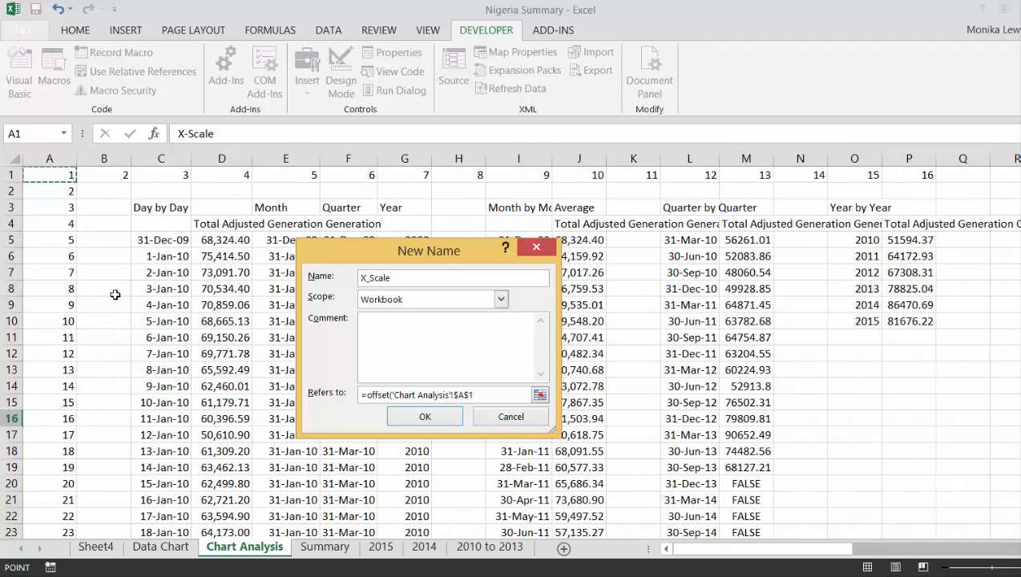
{"action": "type", "text": ","}
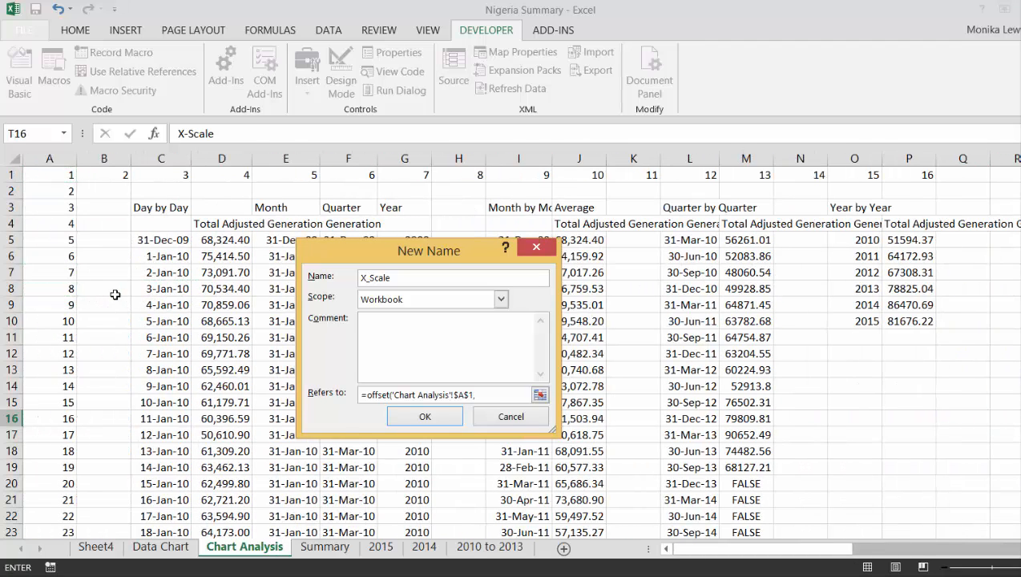
Add the X-Scale row's Row cell, 'Chart Analysis'!$U$16, as the rows argument of X_Scale's OFFSET formula.
{"action": "left_click", "coordinate": [936, 389]}
{"action": "key", "text": "Right"}
{"action": "key", "text": "Right"}
{"action": "key", "text": "Right"}
{"action": "key", "text": "Right"}
{"action": "key", "text": "Right"}
{"action": "key", "text": "Right"}
{"action": "key", "text": "Right"}
{"action": "key", "text": "Right"}
{"action": "key", "text": "Right"}
{"action": "key", "text": "Right"}
{"action": "key", "text": "Right"}
{"action": "key", "text": "Right"}
{"action": "key", "text": "Left"}
{"action": "key", "text": "Left"}
{"action": "key", "text": "Left"}
{"action": "key", "text": "Left"}
{"action": "key", "text": "Left"}
{"action": "key", "text": "Left"}
{"action": "key", "text": "Left"}
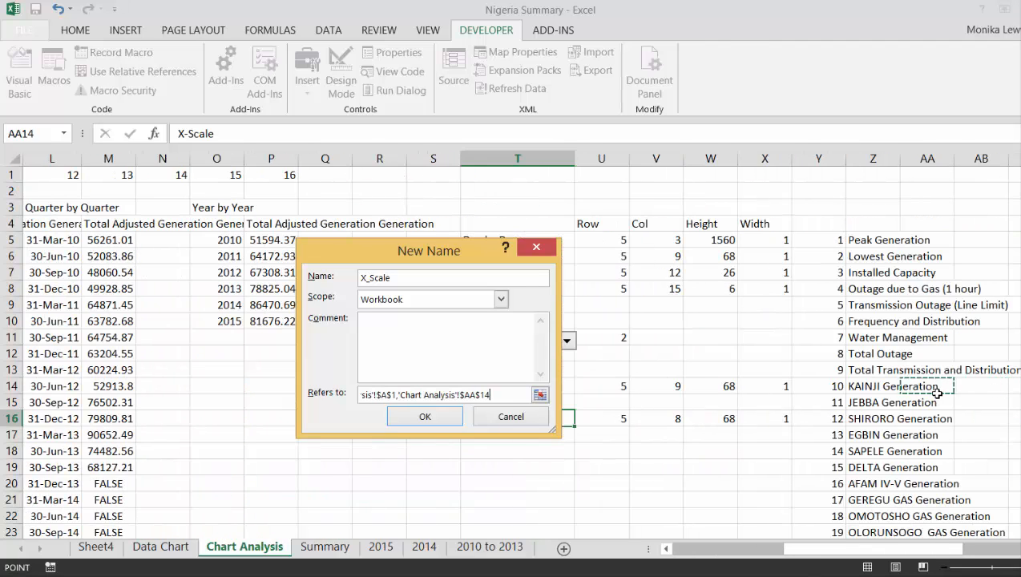
{"action": "key", "text": "Down"}
{"action": "key", "text": "Left"}
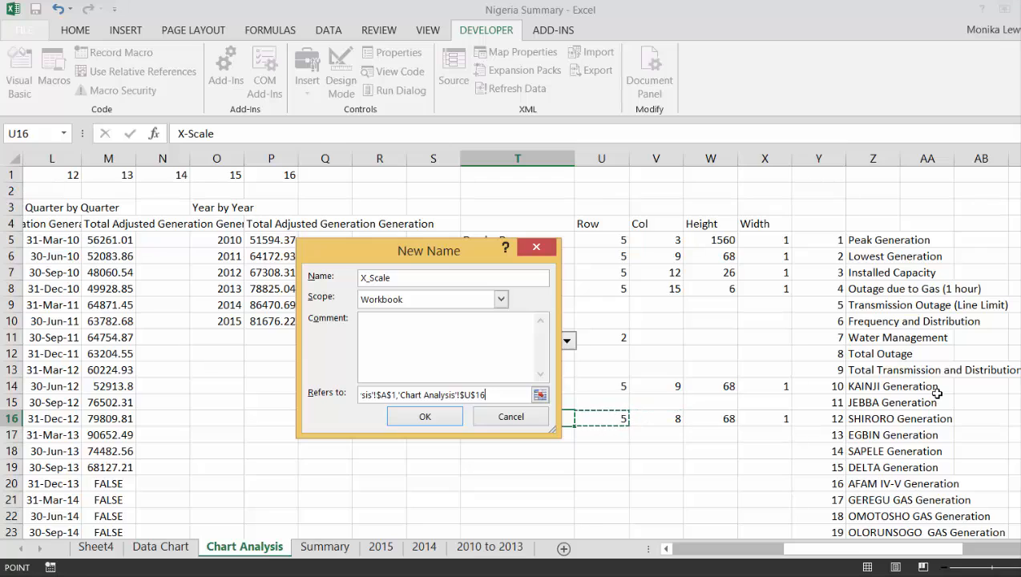
{"action": "key", "text": "F2"}
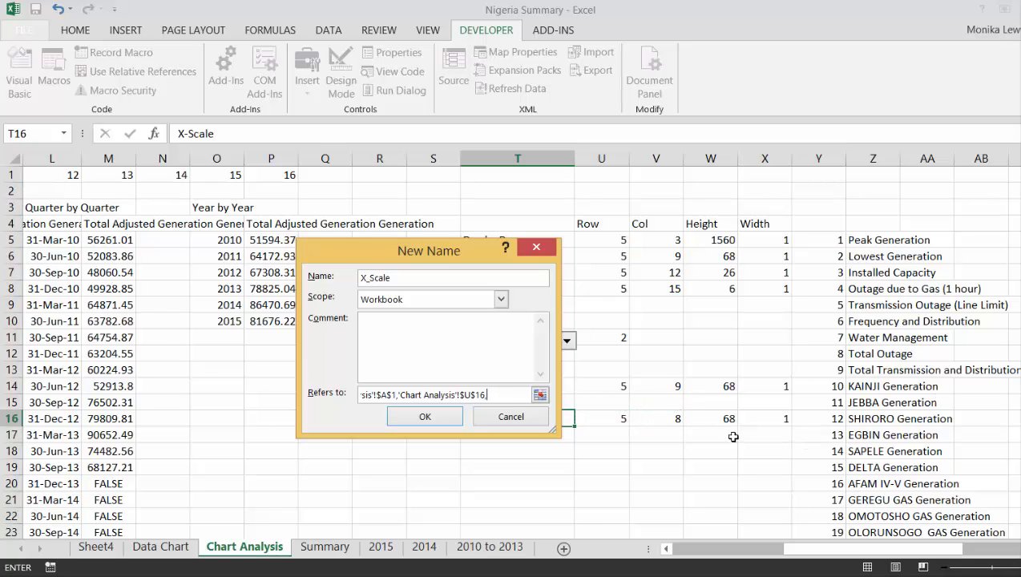
{"action": "type", "text": ","}
Complete X_Scale's OFFSET formula with $V$16 for columns, $W$16 for height and $X$16 for width, and save the name.
{"action": "left_click", "coordinate": [663, 425]}
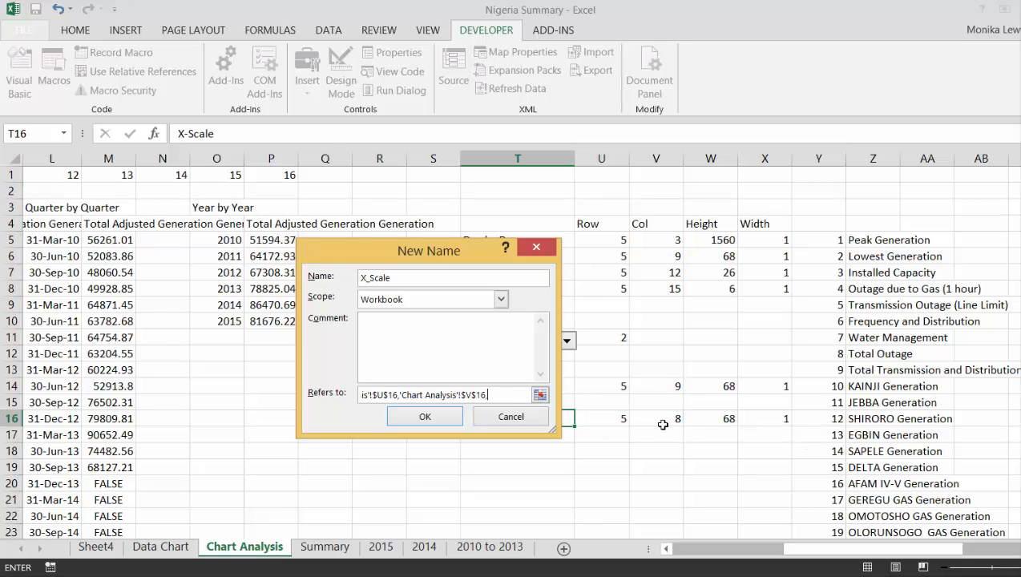
{"action": "type", "text": ","}
{"action": "left_click", "coordinate": [725, 420]}
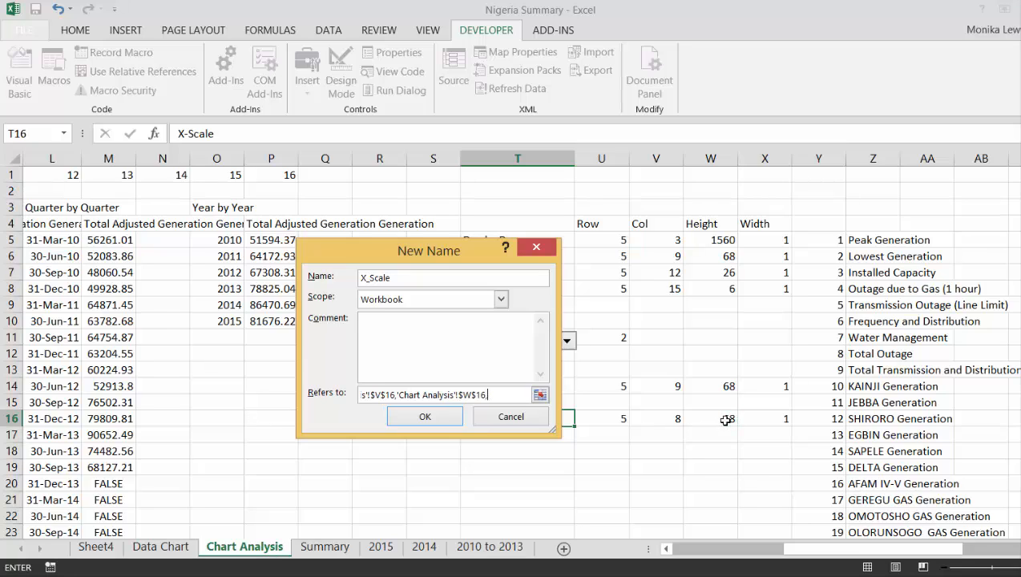
{"action": "type", "text": ","}
{"action": "left_click", "coordinate": [760, 420]}
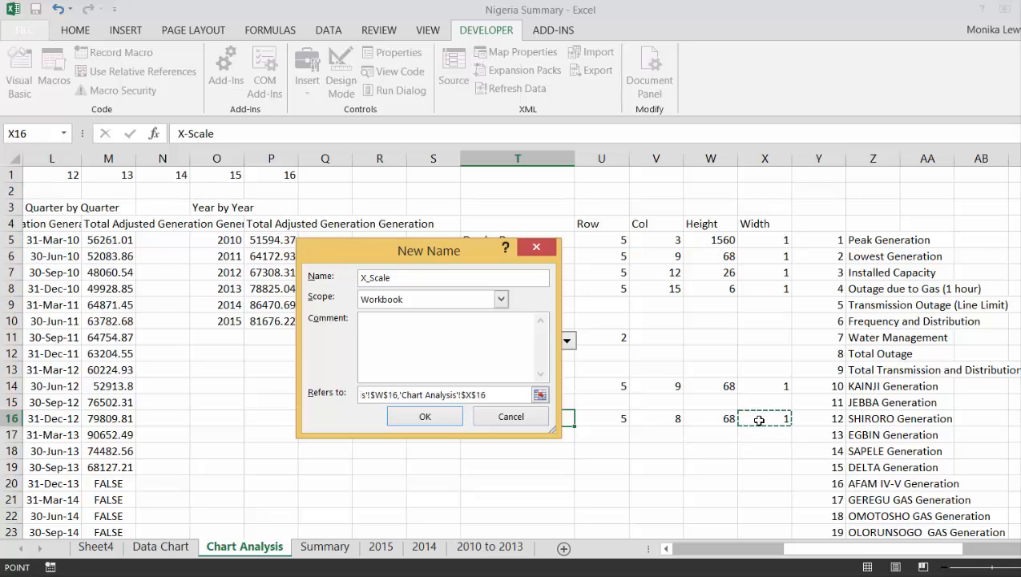
{"action": "left_click", "coordinate": [414, 422]}
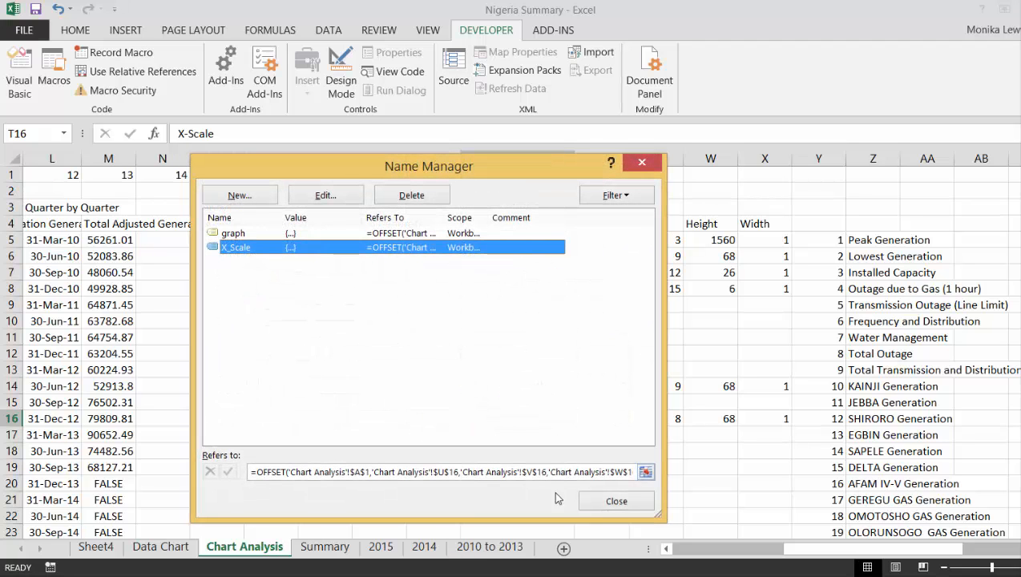
{"action": "left_click", "coordinate": [614, 503]}
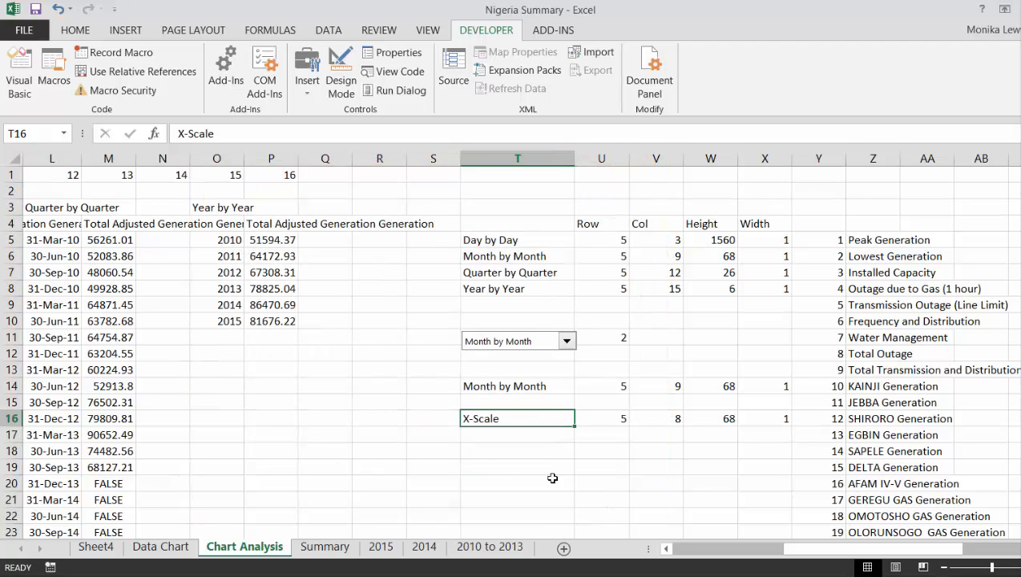
Set the horizontal axis label range of the chart on the Data Chart sheet to ='Chart Analysis'!x_scale.
{"action": "left_click", "coordinate": [493, 481]}
{"action": "key", "text": "ctrl+Page_Up"}
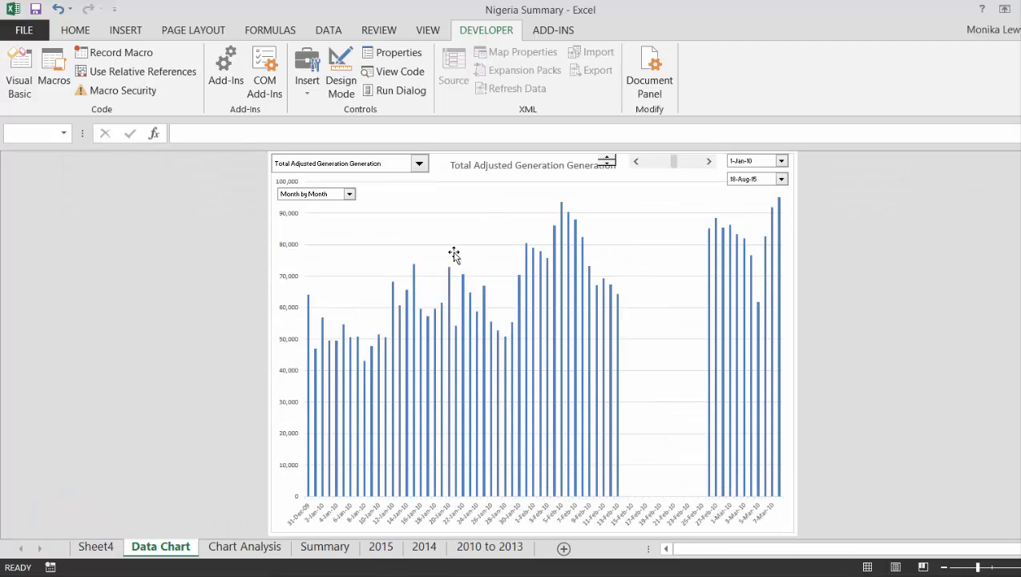
{"action": "right_click", "coordinate": [436, 228]}
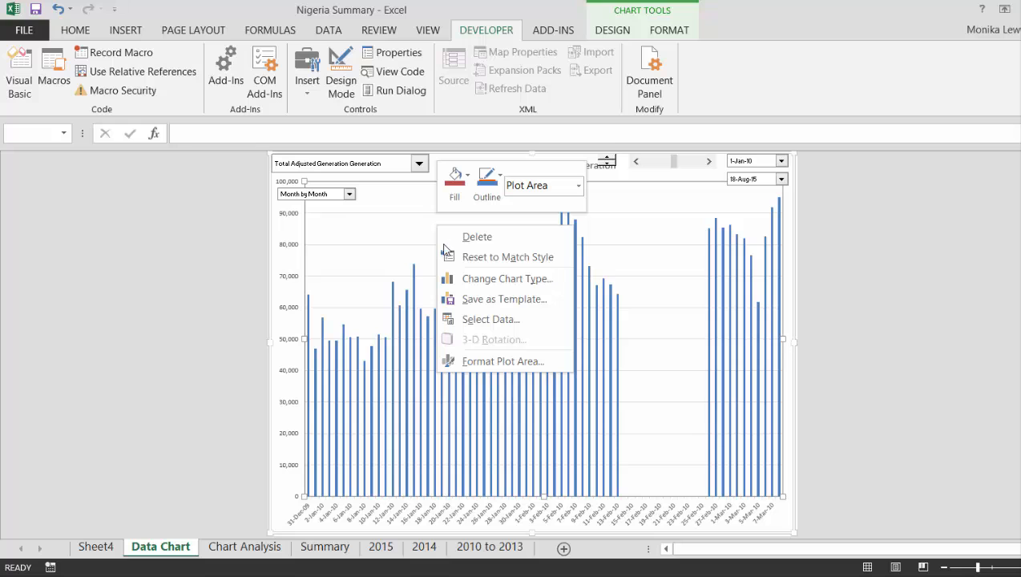
{"action": "left_click", "coordinate": [468, 321]}
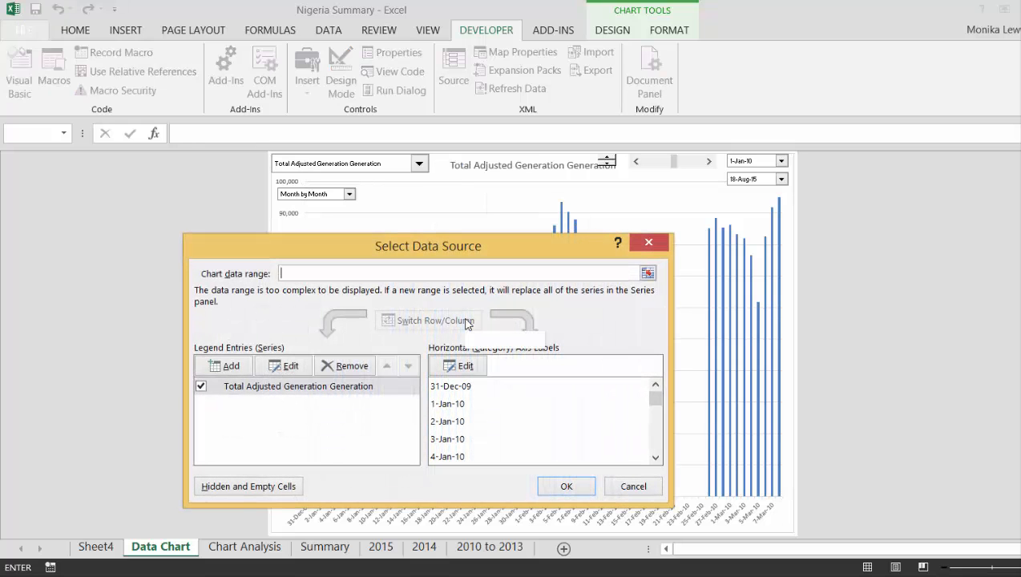
{"action": "left_click", "coordinate": [476, 369]}
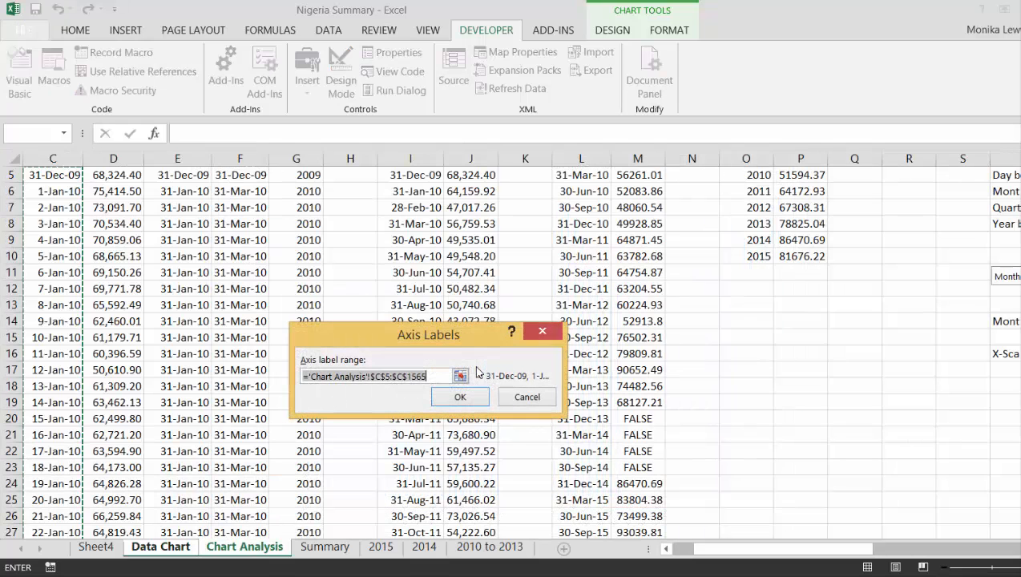
{"action": "left_click", "coordinate": [441, 375]}
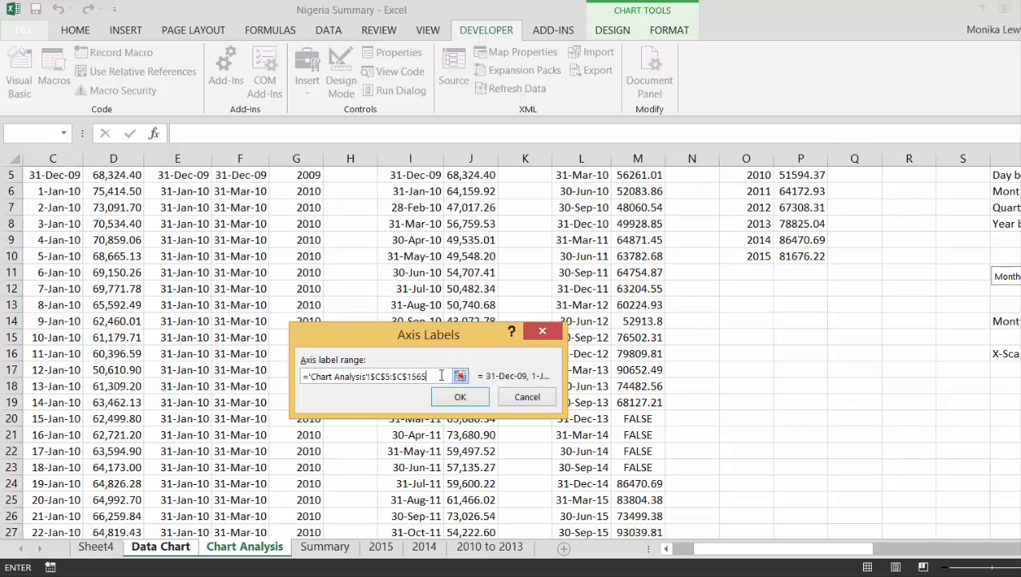
{"action": "key", "text": "BackSpace"}
{"action": "key", "text": "BackSpace"}
{"action": "key", "text": "BackSpace"}
{"action": "key", "text": "BackSpace"}
{"action": "key", "text": "BackSpace"}
{"action": "key", "text": "BackSpace"}
{"action": "key", "text": "BackSpace"}
{"action": "key", "text": "BackSpace"}
{"action": "key", "text": "BackSpace"}
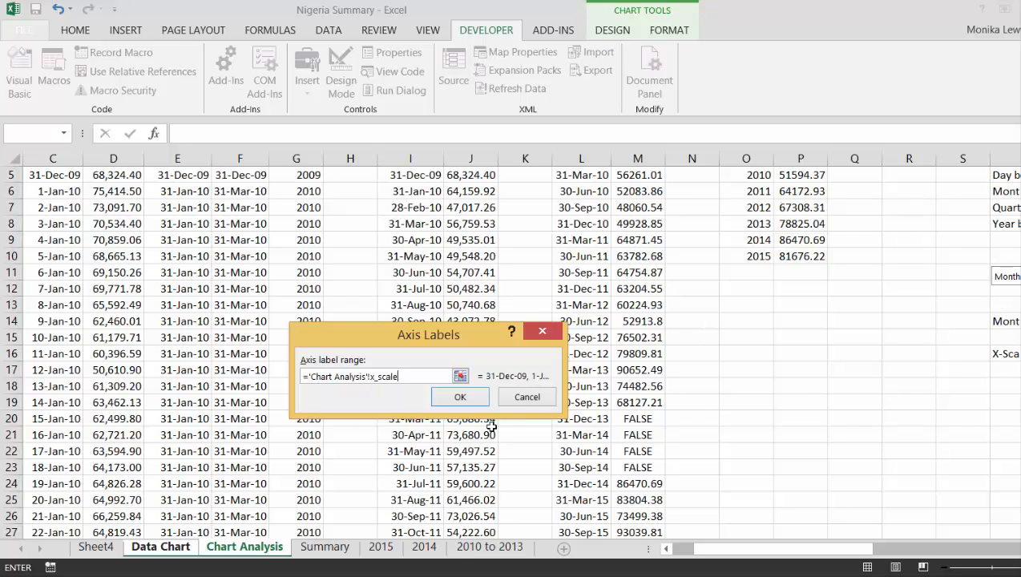
{"action": "left_click", "coordinate": [470, 399]}
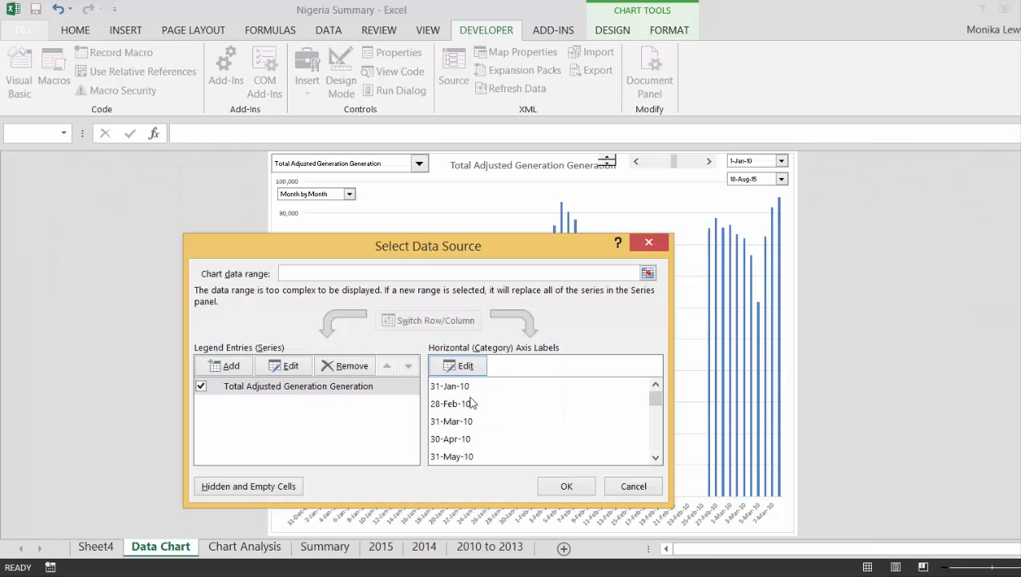
{"action": "left_click", "coordinate": [565, 486]}
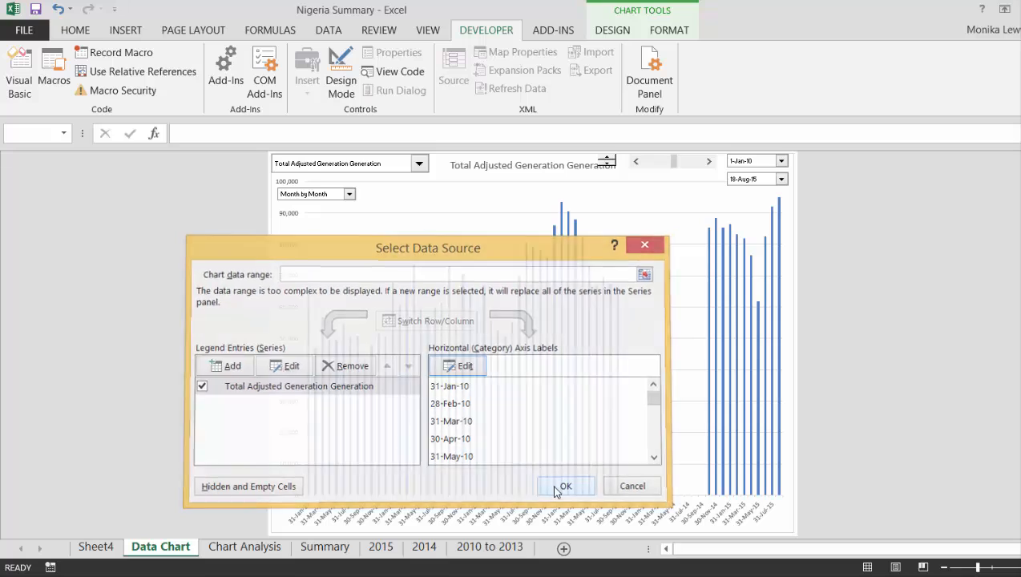
{"action": "left_click", "coordinate": [139, 249]}
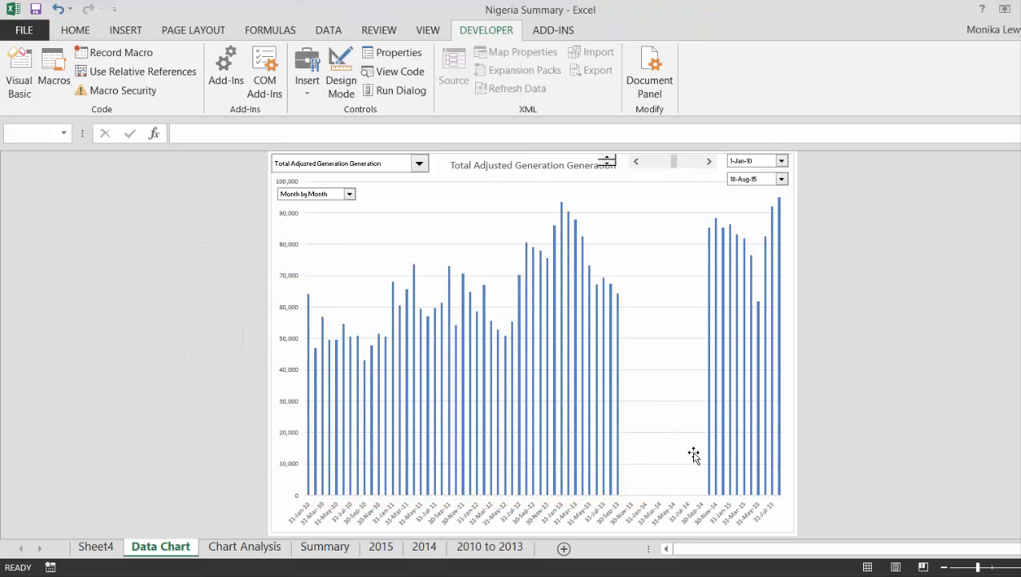
Switch the chart's period from monthly data to Day by Day.
{"action": "left_click", "coordinate": [351, 195]}
{"action": "key", "text": "Up"}
{"action": "key", "text": "Return"}
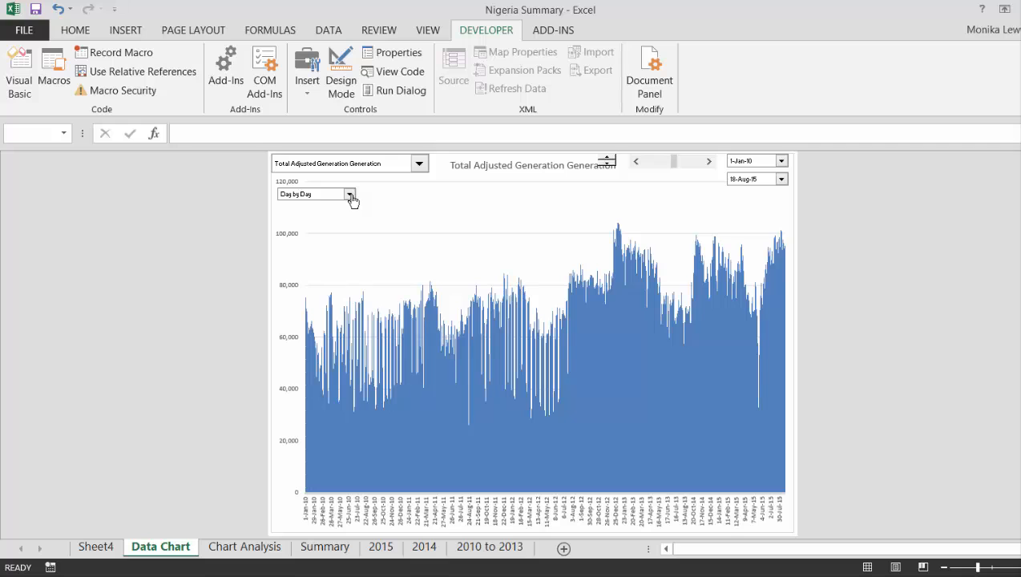
Change the charted measure to Peak Generation, the first entry in the measure list.
{"action": "left_click", "coordinate": [420, 164]}
{"action": "key", "text": "Up"}
{"action": "key", "text": "Up"}
{"action": "key", "text": "Up"}
{"action": "key", "text": "Up"}
{"action": "key", "text": "Up"}
{"action": "key", "text": "Up"}
{"action": "key", "text": "Up"}
{"action": "key", "text": "Up"}
{"action": "key", "text": "Up"}
{"action": "key", "text": "Up"}
{"action": "key", "text": "Up"}
{"action": "key", "text": "Up"}
{"action": "key", "text": "Up"}
{"action": "key", "text": "Up"}
{"action": "key", "text": "Up"}
{"action": "key", "text": "Up"}
{"action": "key", "text": "Up"}
{"action": "key", "text": "Up"}
{"action": "key", "text": "Up"}
{"action": "key", "text": "Up"}
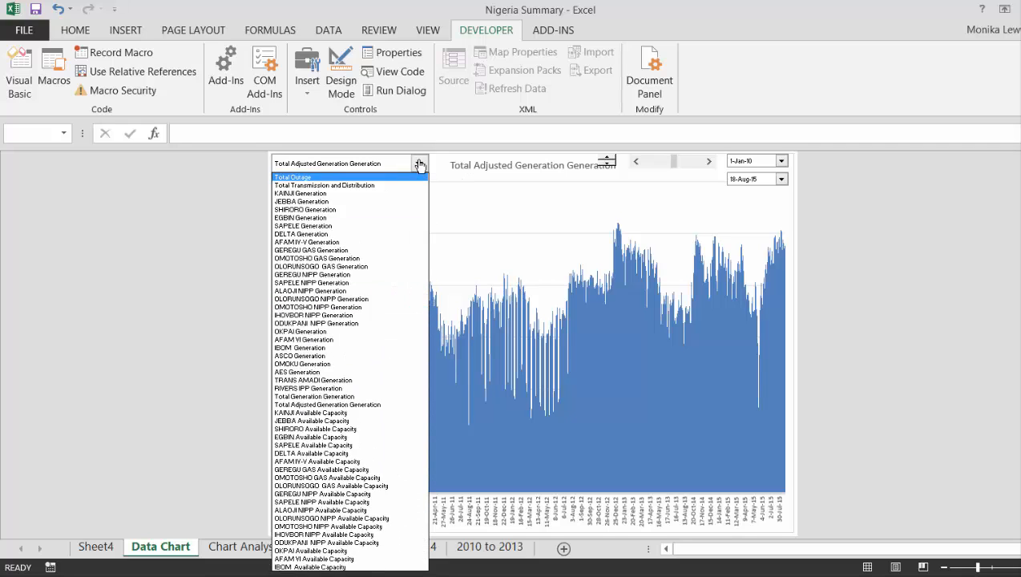
{"action": "key", "text": "Up"}
{"action": "key", "text": "Up"}
{"action": "key", "text": "Up"}
{"action": "key", "text": "Up"}
{"action": "key", "text": "Up"}
{"action": "key", "text": "Up"}
{"action": "key", "text": "Up"}
{"action": "key", "text": "Down"}
{"action": "key", "text": "Up"}
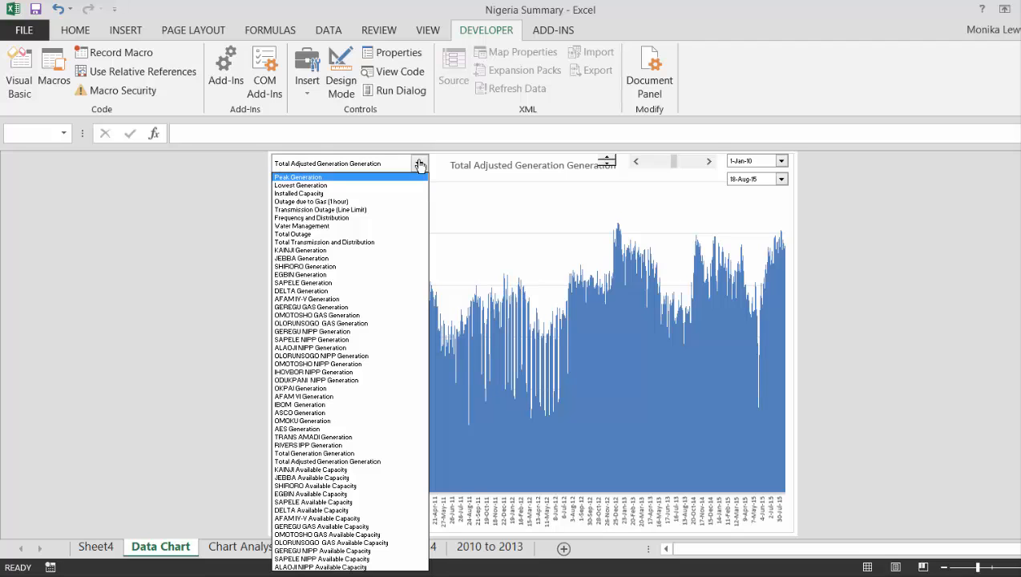
{"action": "key", "text": "Return"}
View the daily chart for Lowest Generation, followed by Installed Capacity.
{"action": "left_click", "coordinate": [419, 164]}
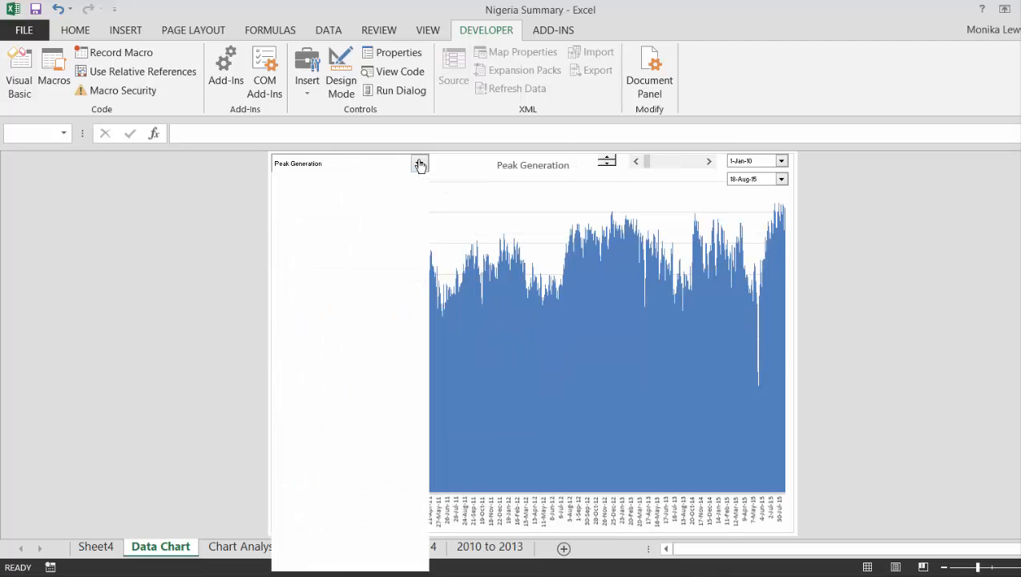
{"action": "key", "text": "Down"}
{"action": "key", "text": "Return"}
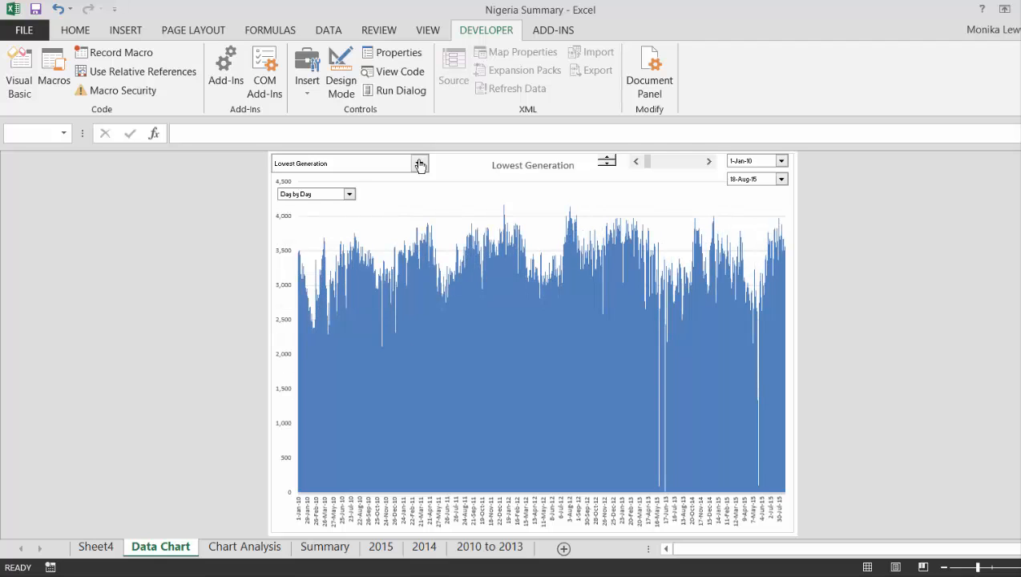
{"action": "left_click", "coordinate": [420, 164]}
{"action": "key", "text": "Down"}
{"action": "key", "text": "Return"}
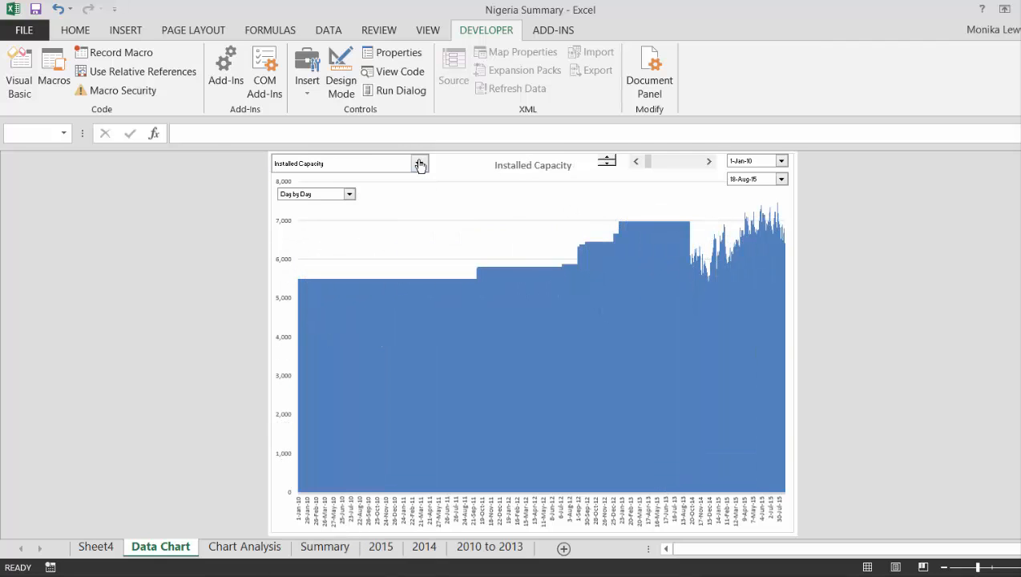
View the daily chart for Outage due to Gas (1 hour), followed by Transmission Outage (Line Limit).
{"action": "left_click", "coordinate": [419, 164]}
{"action": "key", "text": "Down"}
{"action": "key", "text": "Return"}
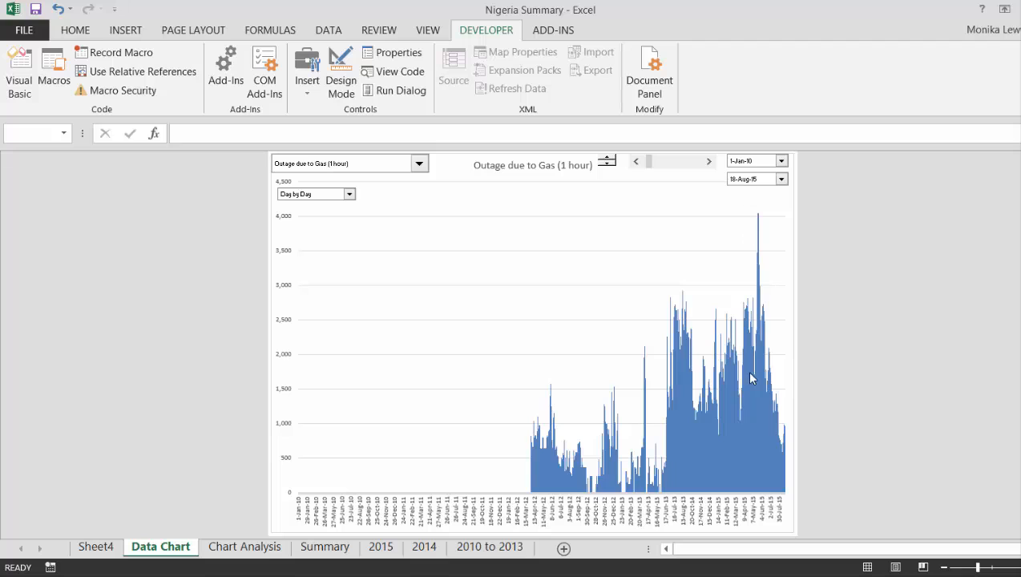
{"action": "left_click", "coordinate": [419, 166]}
{"action": "key", "text": "Down"}
{"action": "key", "text": "Return"}
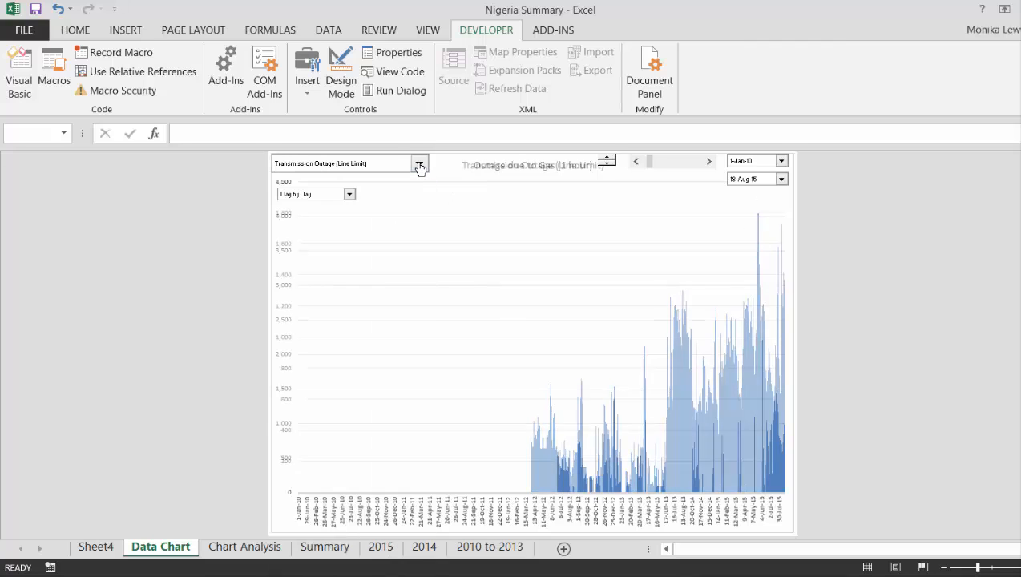
View the daily chart for Frequency and Distribution, followed by Water Management.
{"action": "left_click", "coordinate": [419, 166]}
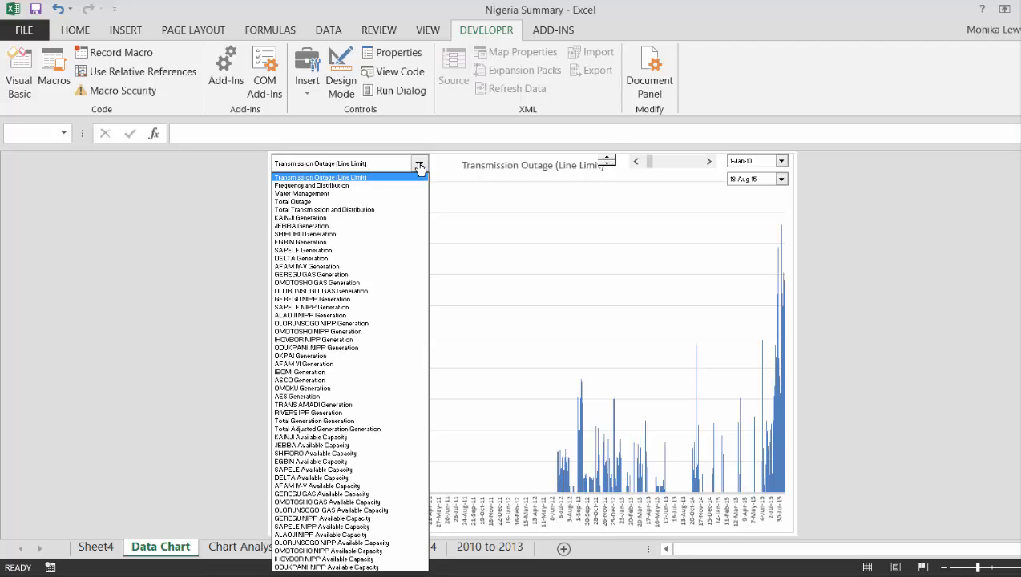
{"action": "key", "text": "Down"}
{"action": "key", "text": "Return"}
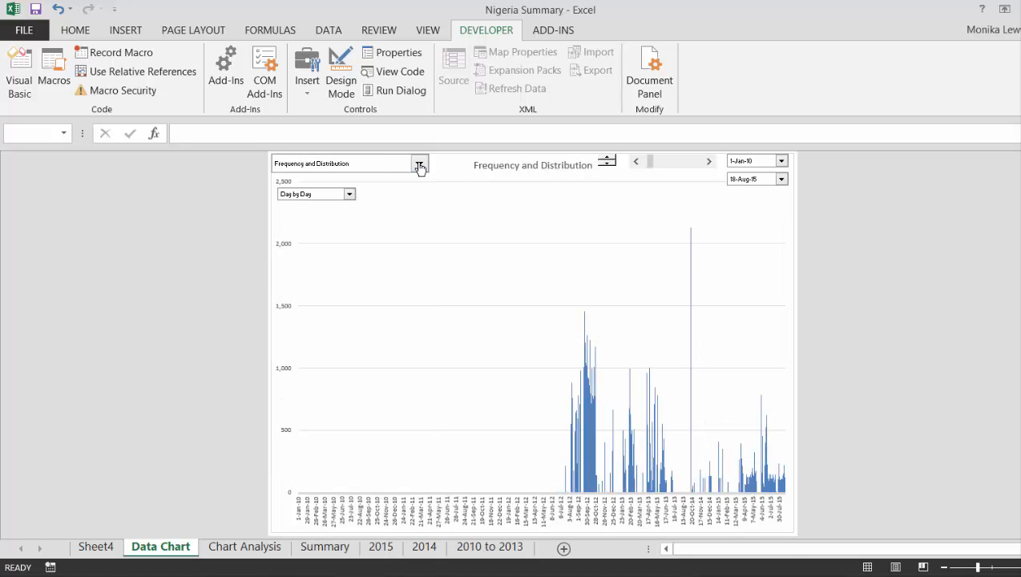
{"action": "left_click", "coordinate": [420, 166]}
{"action": "key", "text": "Down"}
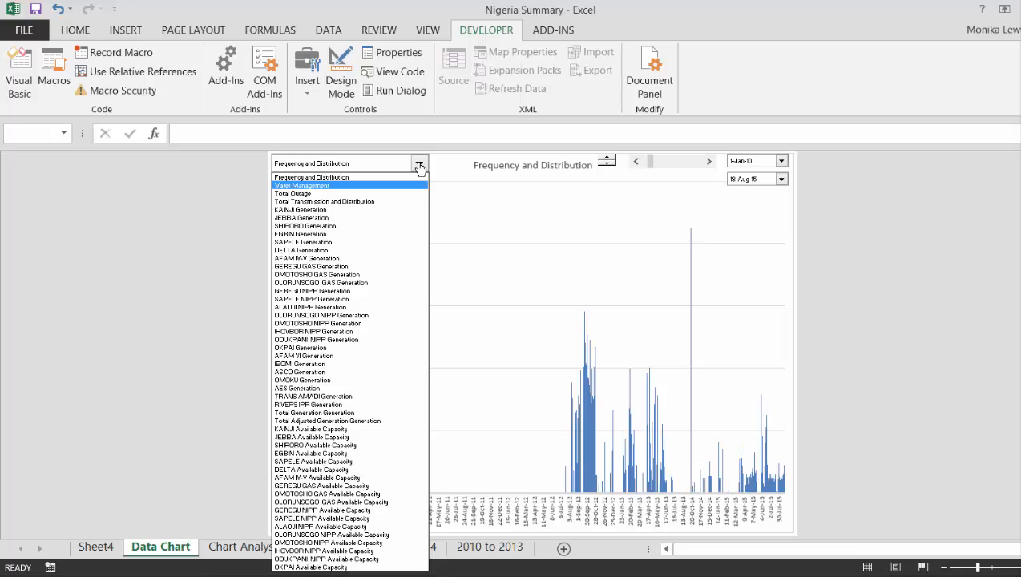
{"action": "key", "text": "Return"}
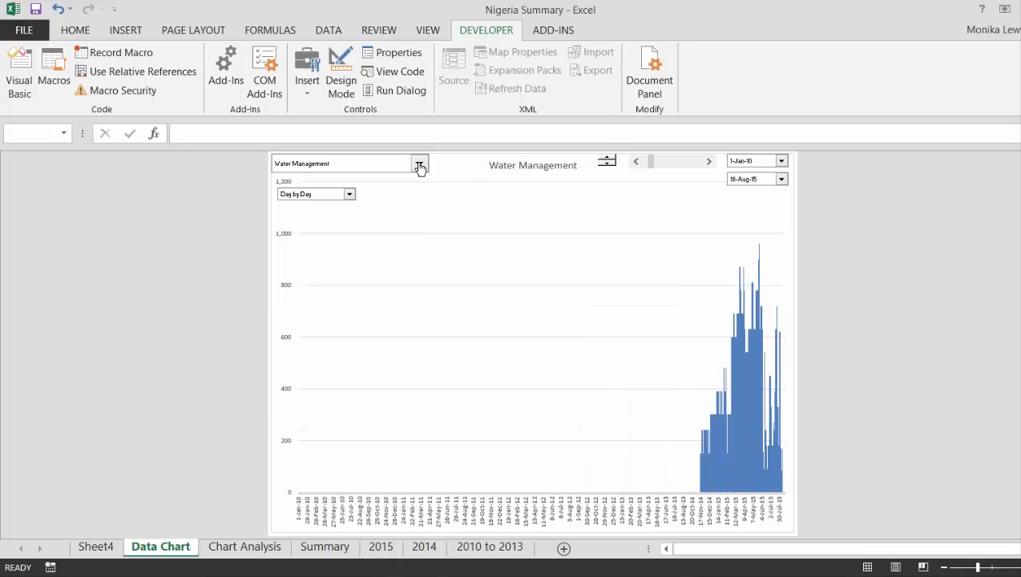
View the daily chart for Total Outage, and advance one measure to Total Transmission and Distribution with the spin control.
{"action": "left_click", "coordinate": [420, 166]}
{"action": "key", "text": "Down"}
{"action": "key", "text": "Return"}
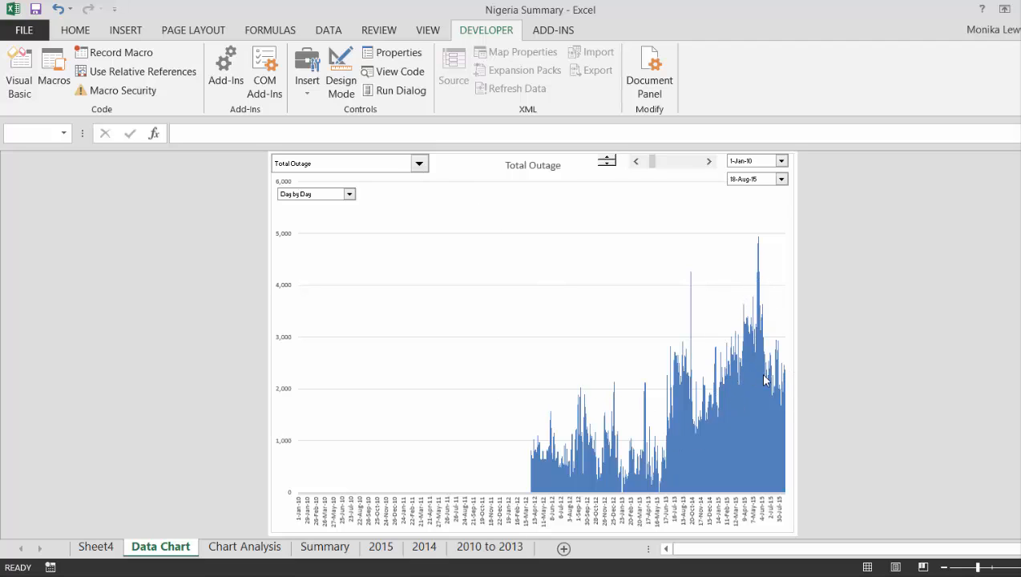
{"action": "left_click", "coordinate": [609, 162]}
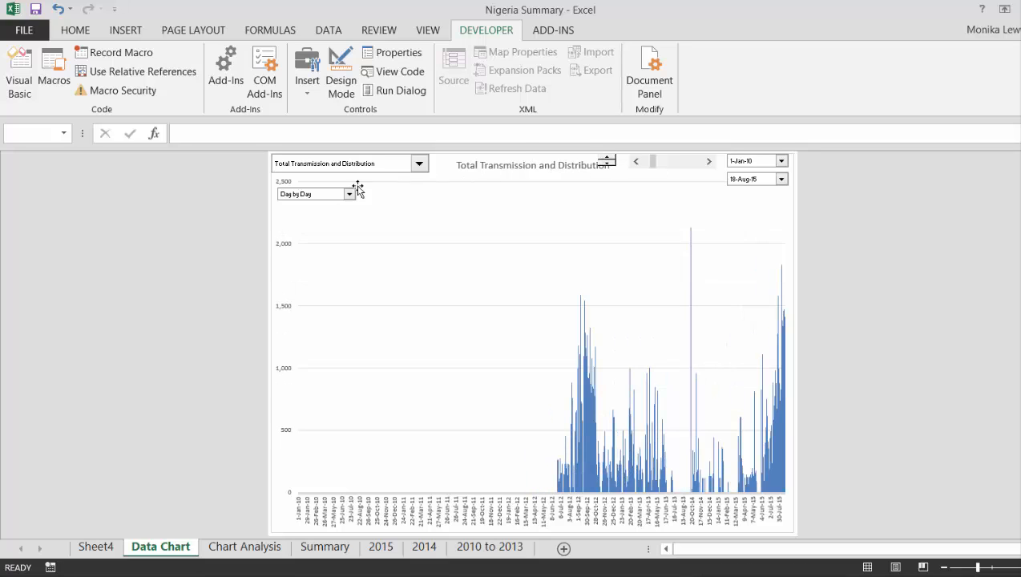
Step back one measure to Total Outage with the spin control and view its chart month by month.
{"action": "left_click", "coordinate": [605, 165]}
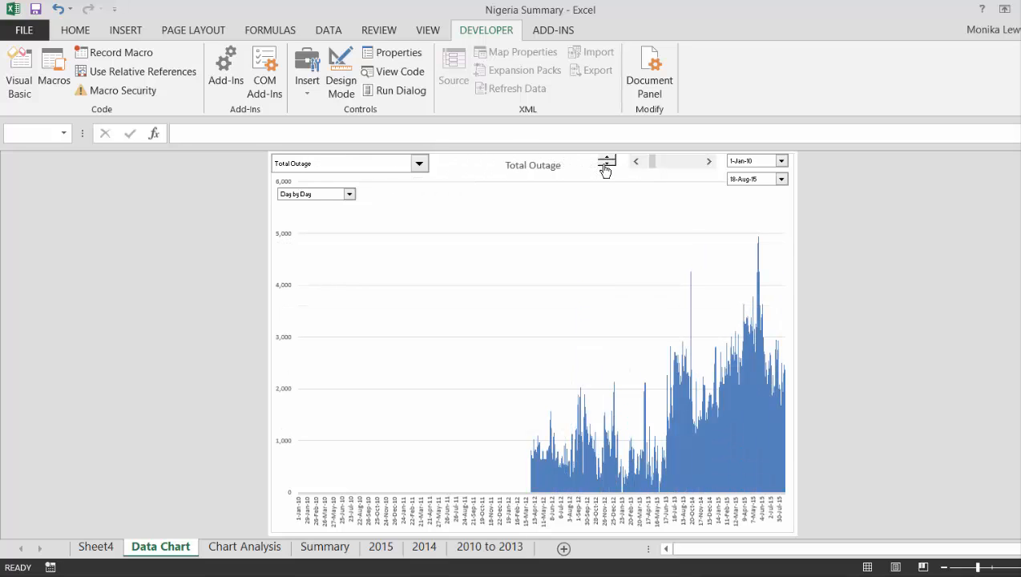
{"action": "left_click", "coordinate": [351, 197]}
{"action": "left_click", "coordinate": [335, 219]}
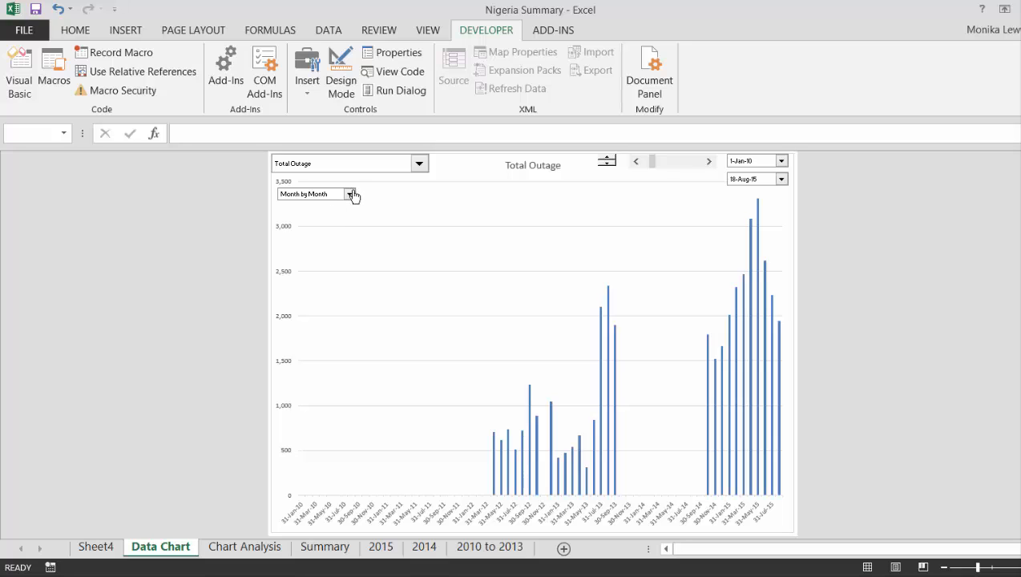
View the Total Outage chart quarter by quarter, followed by year by year.
{"action": "left_click", "coordinate": [350, 194]}
{"action": "left_click", "coordinate": [337, 227]}
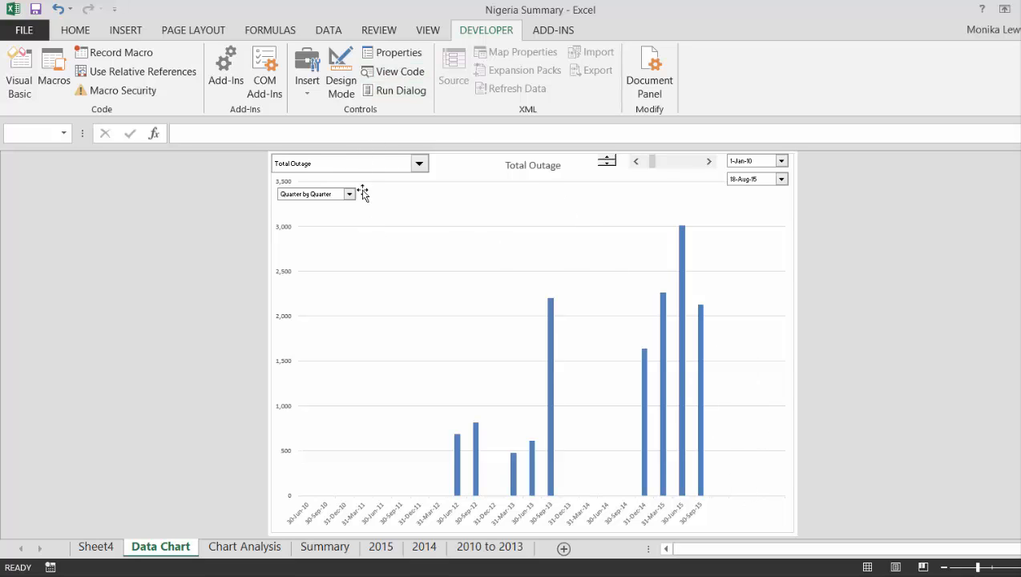
{"action": "left_click", "coordinate": [350, 194]}
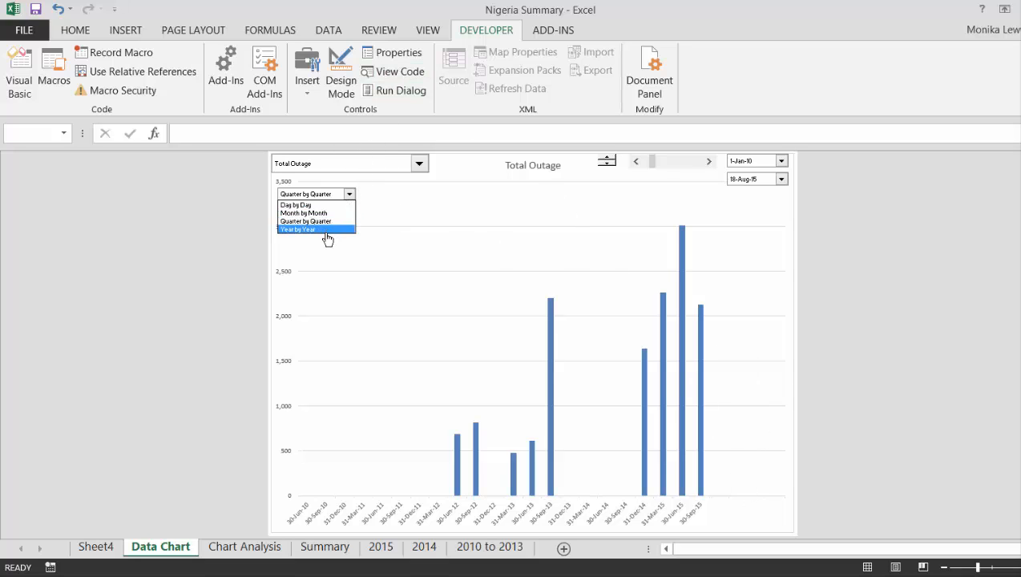
{"action": "left_click", "coordinate": [329, 232]}
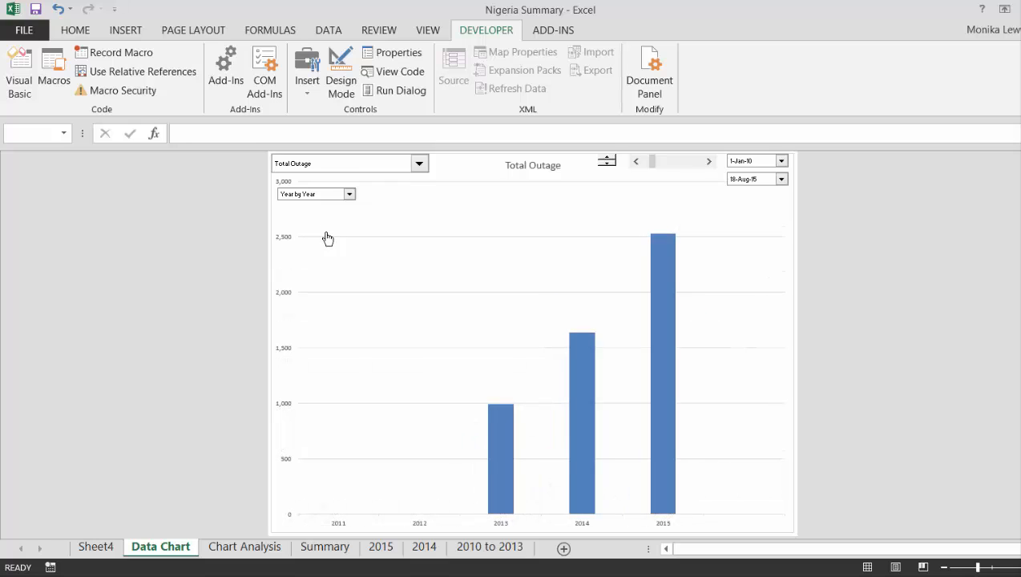
View the yearly chart for Peak Generation.
{"action": "left_click", "coordinate": [419, 162]}
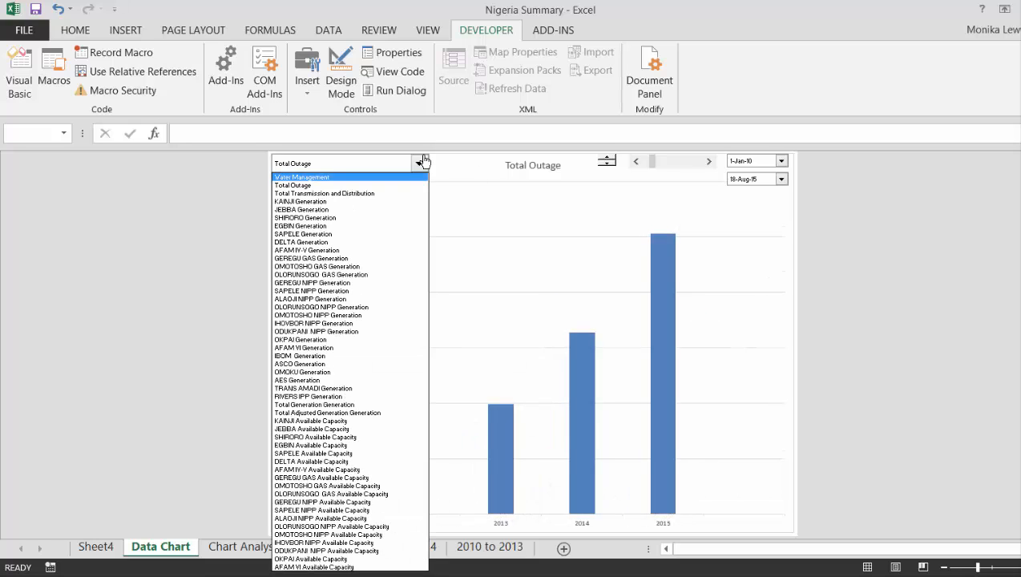
{"action": "key", "text": "Up"}
{"action": "key", "text": "Up"}
{"action": "key", "text": "Up"}
{"action": "key", "text": "Up"}
{"action": "key", "text": "Up"}
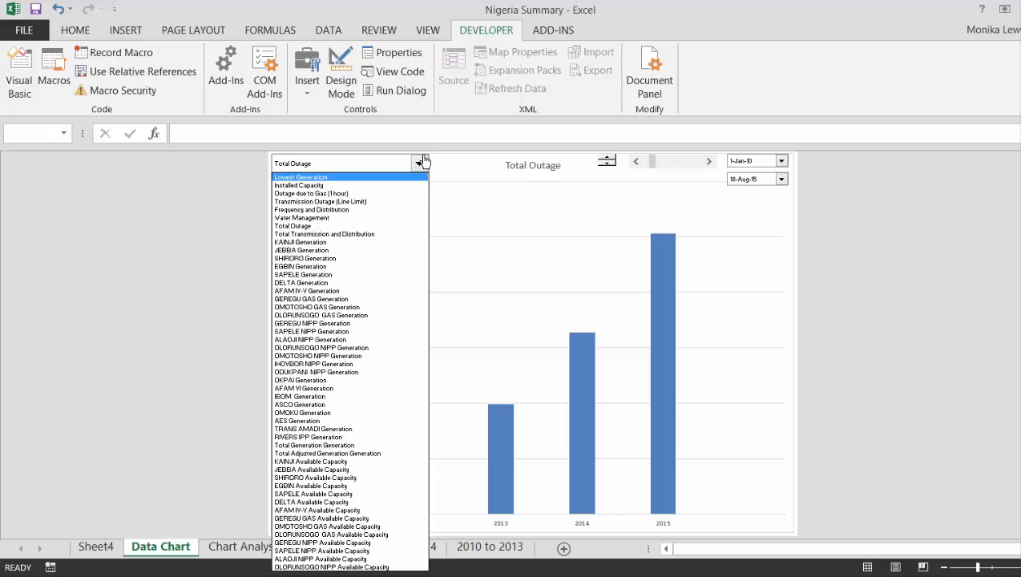
{"action": "key", "text": "Up"}
{"action": "key", "text": "Return"}
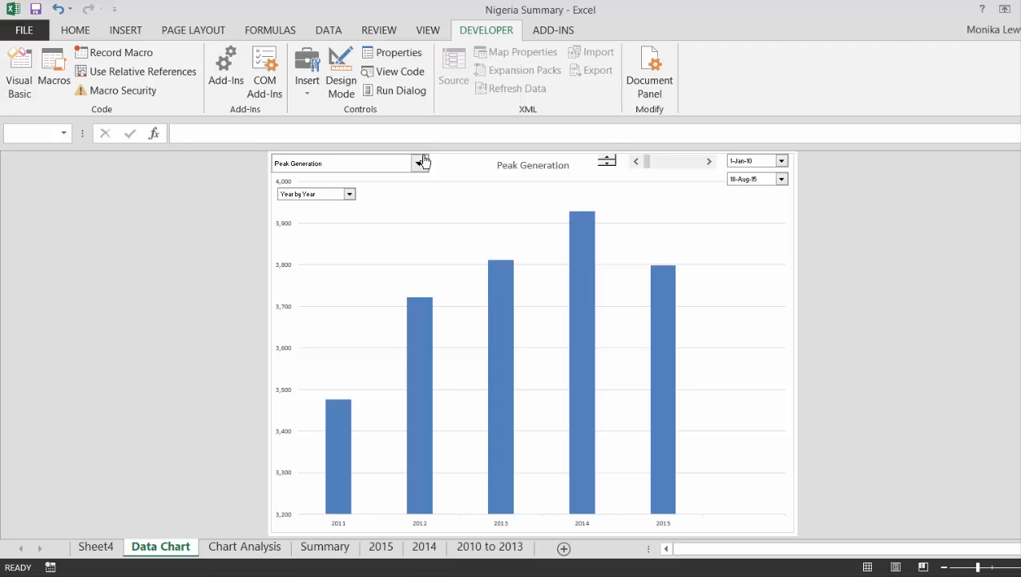
View the yearly chart for Lowest Generation, followed by Installed Capacity.
{"action": "left_click", "coordinate": [420, 163]}
{"action": "key", "text": "Down"}
{"action": "key", "text": "Return"}
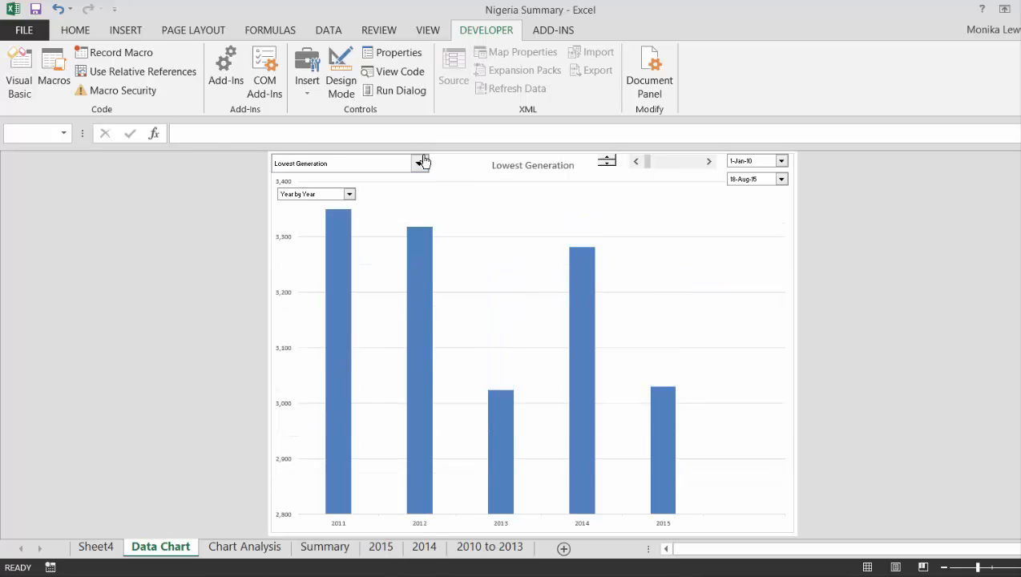
{"action": "left_click", "coordinate": [422, 162]}
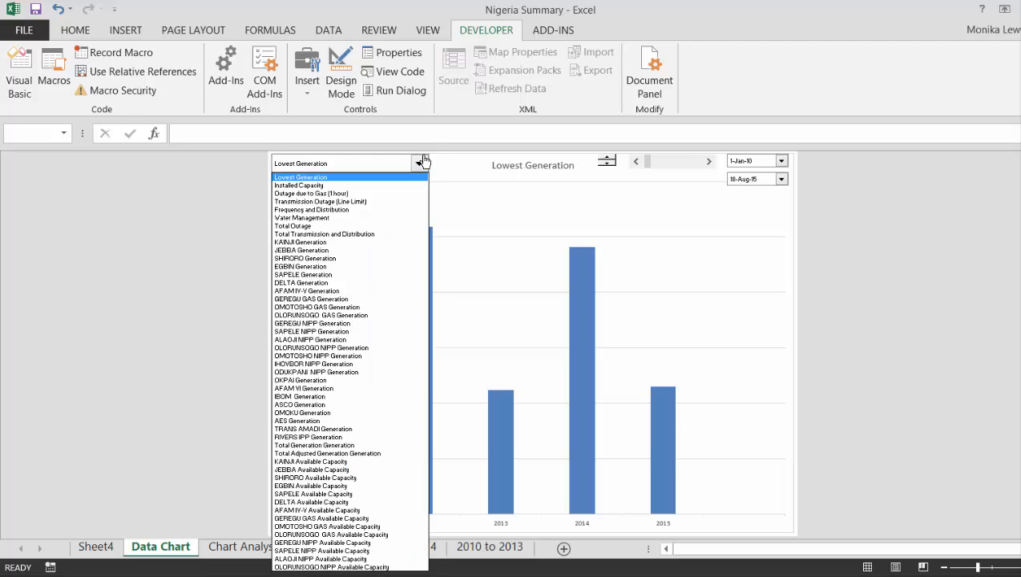
{"action": "key", "text": "Down"}
{"action": "key", "text": "Return"}
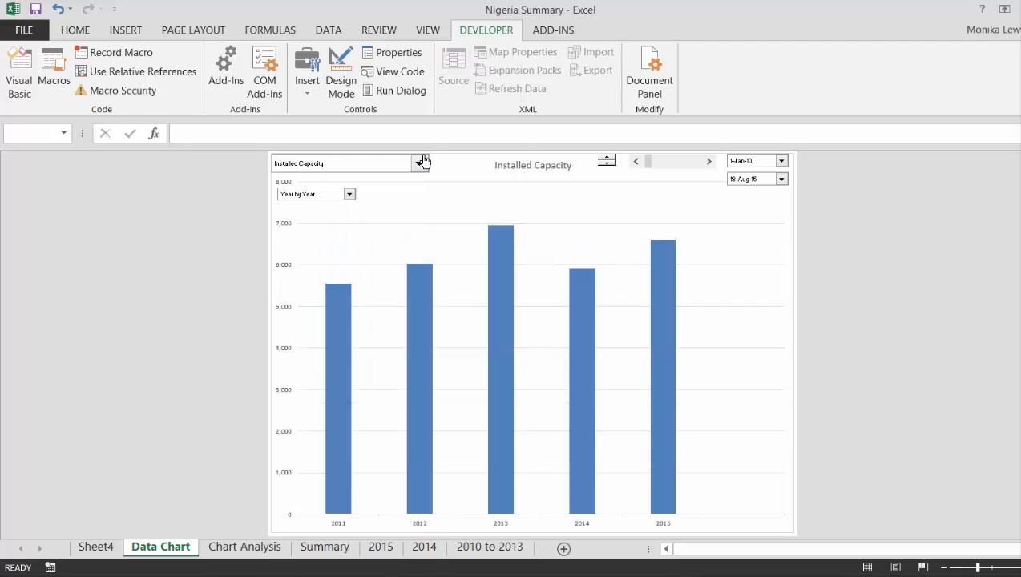
View the yearly chart for JEBBA Generation.
{"action": "left_click", "coordinate": [422, 162]}
{"action": "key", "text": "Down"}
{"action": "key", "text": "Down"}
{"action": "key", "text": "Down"}
{"action": "key", "text": "Down"}
{"action": "key", "text": "Down"}
{"action": "key", "text": "Down"}
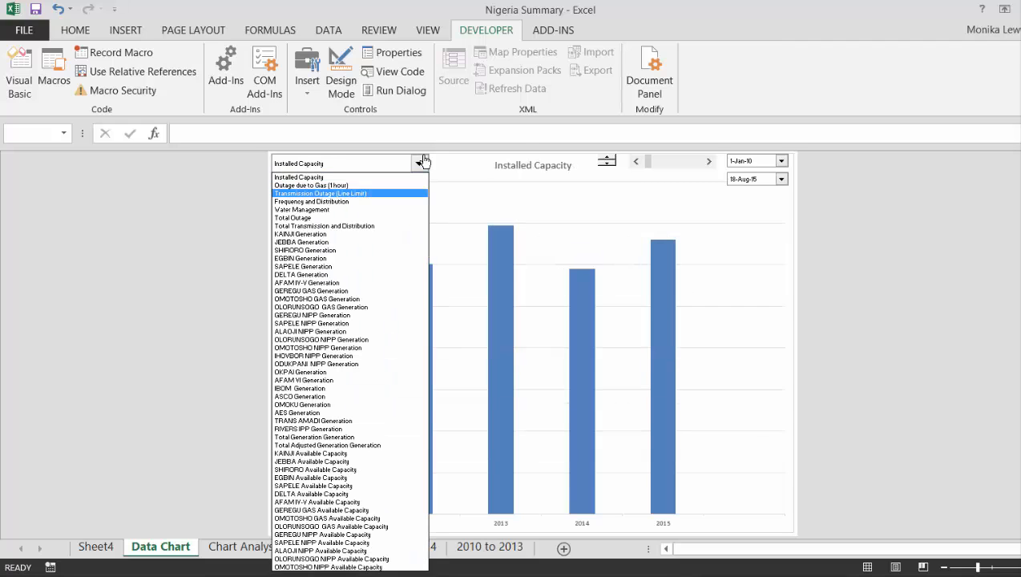
{"action": "key", "text": "Down"}
{"action": "key", "text": "Down"}
{"action": "key", "text": "Return"}
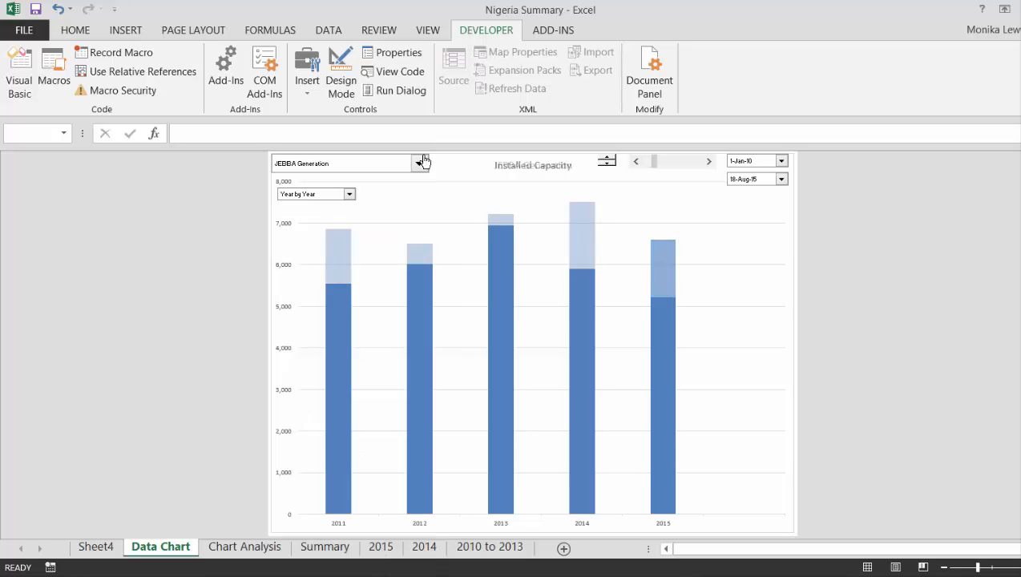
View the JEBBA Generation chart quarter by quarter, followed by month by month.
{"action": "left_click", "coordinate": [350, 197]}
{"action": "key", "text": "Up"}
{"action": "key", "text": "Return"}
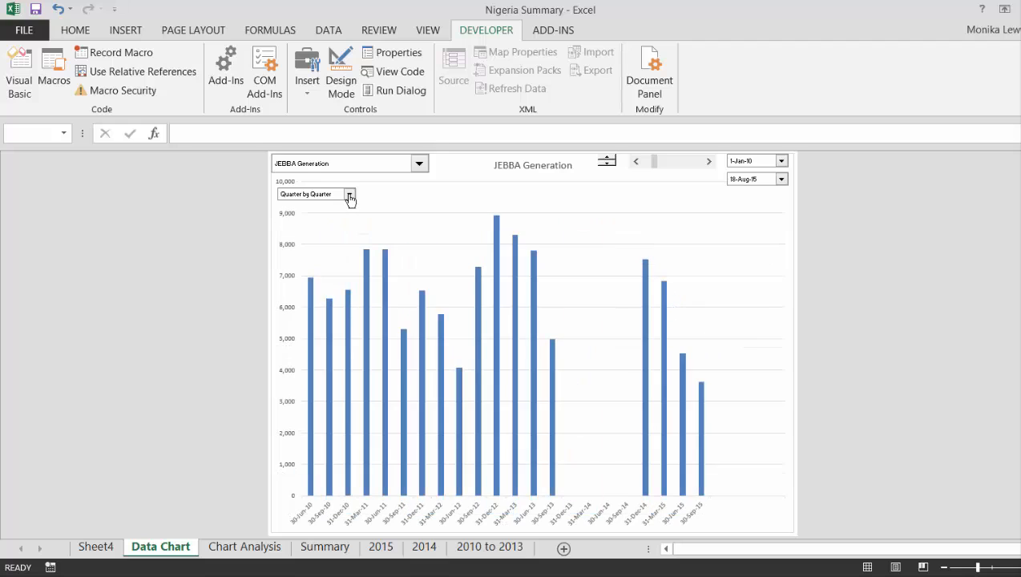
{"action": "left_click", "coordinate": [349, 197]}
{"action": "key", "text": "Up"}
{"action": "key", "text": "Return"}
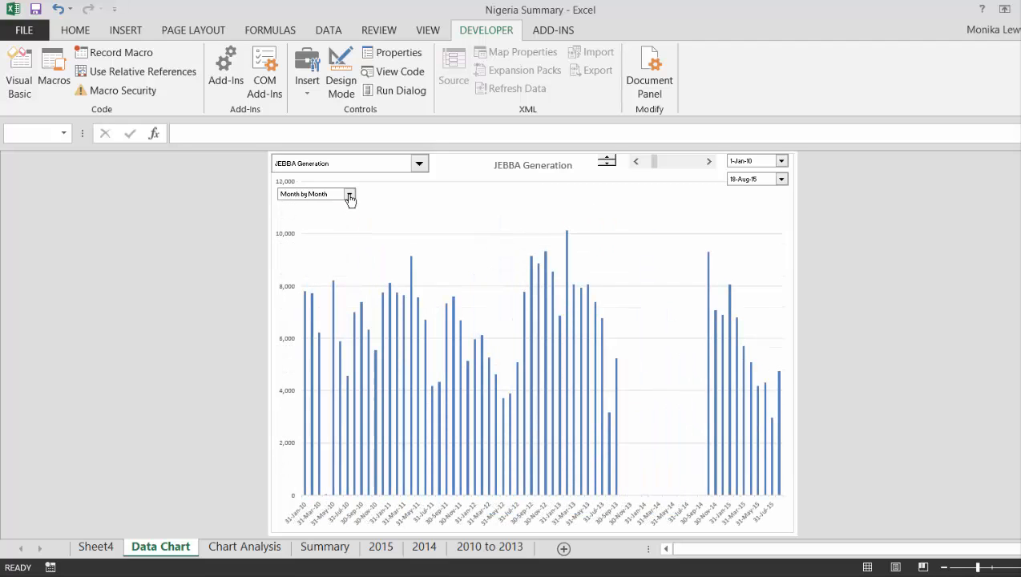
Switch the JEBBA Generation chart to day by day, and view the daily chart for EGBIN Generation.
{"action": "left_click", "coordinate": [350, 197]}
{"action": "key", "text": "Up"}
{"action": "key", "text": "Return"}
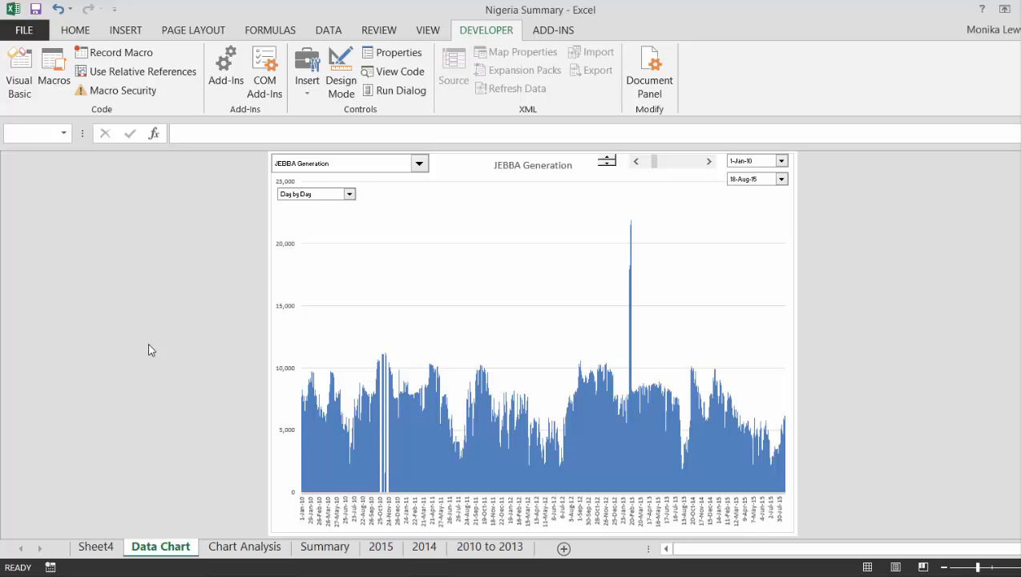
{"action": "left_click", "coordinate": [419, 164]}
{"action": "key", "text": "Down"}
{"action": "key", "text": "Down"}
{"action": "key", "text": "Return"}
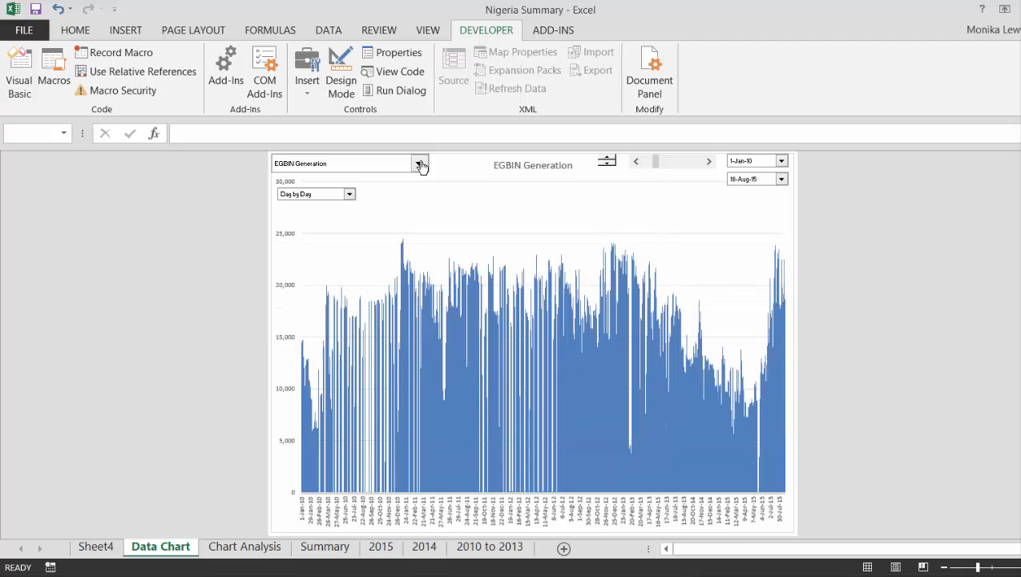